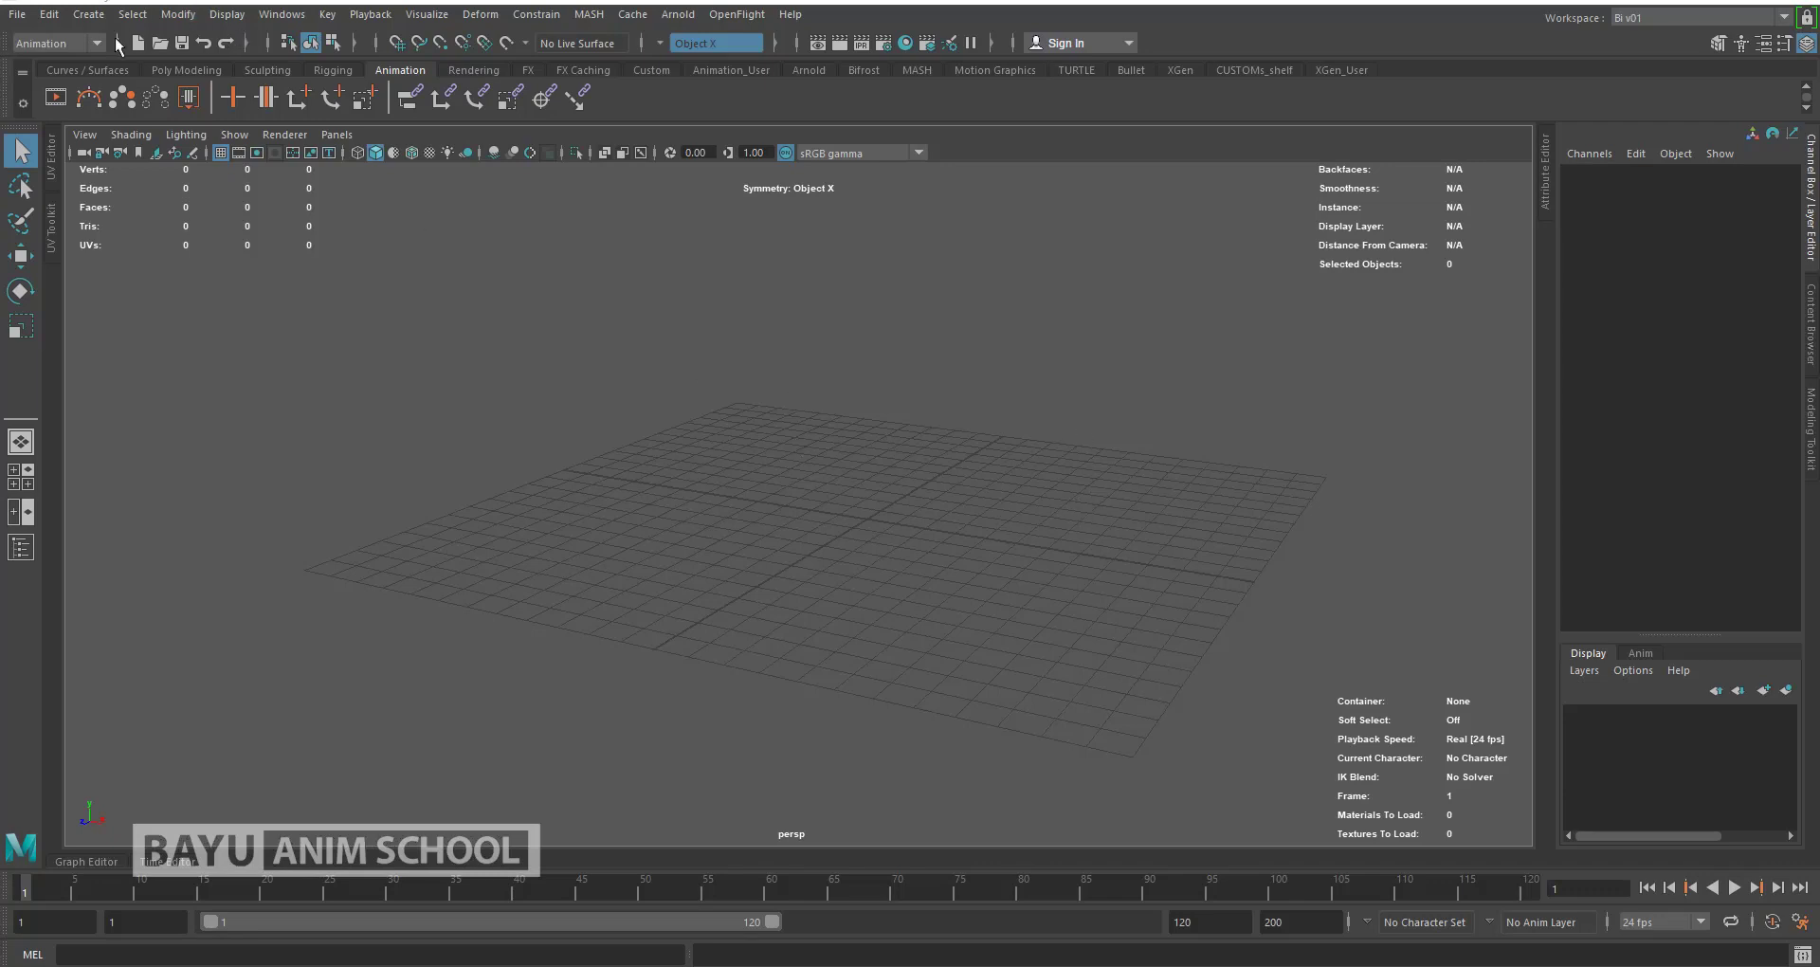
# Step: Switch the menu set to Rigging and start the Create Joints tool
pyautogui.click(52, 44)
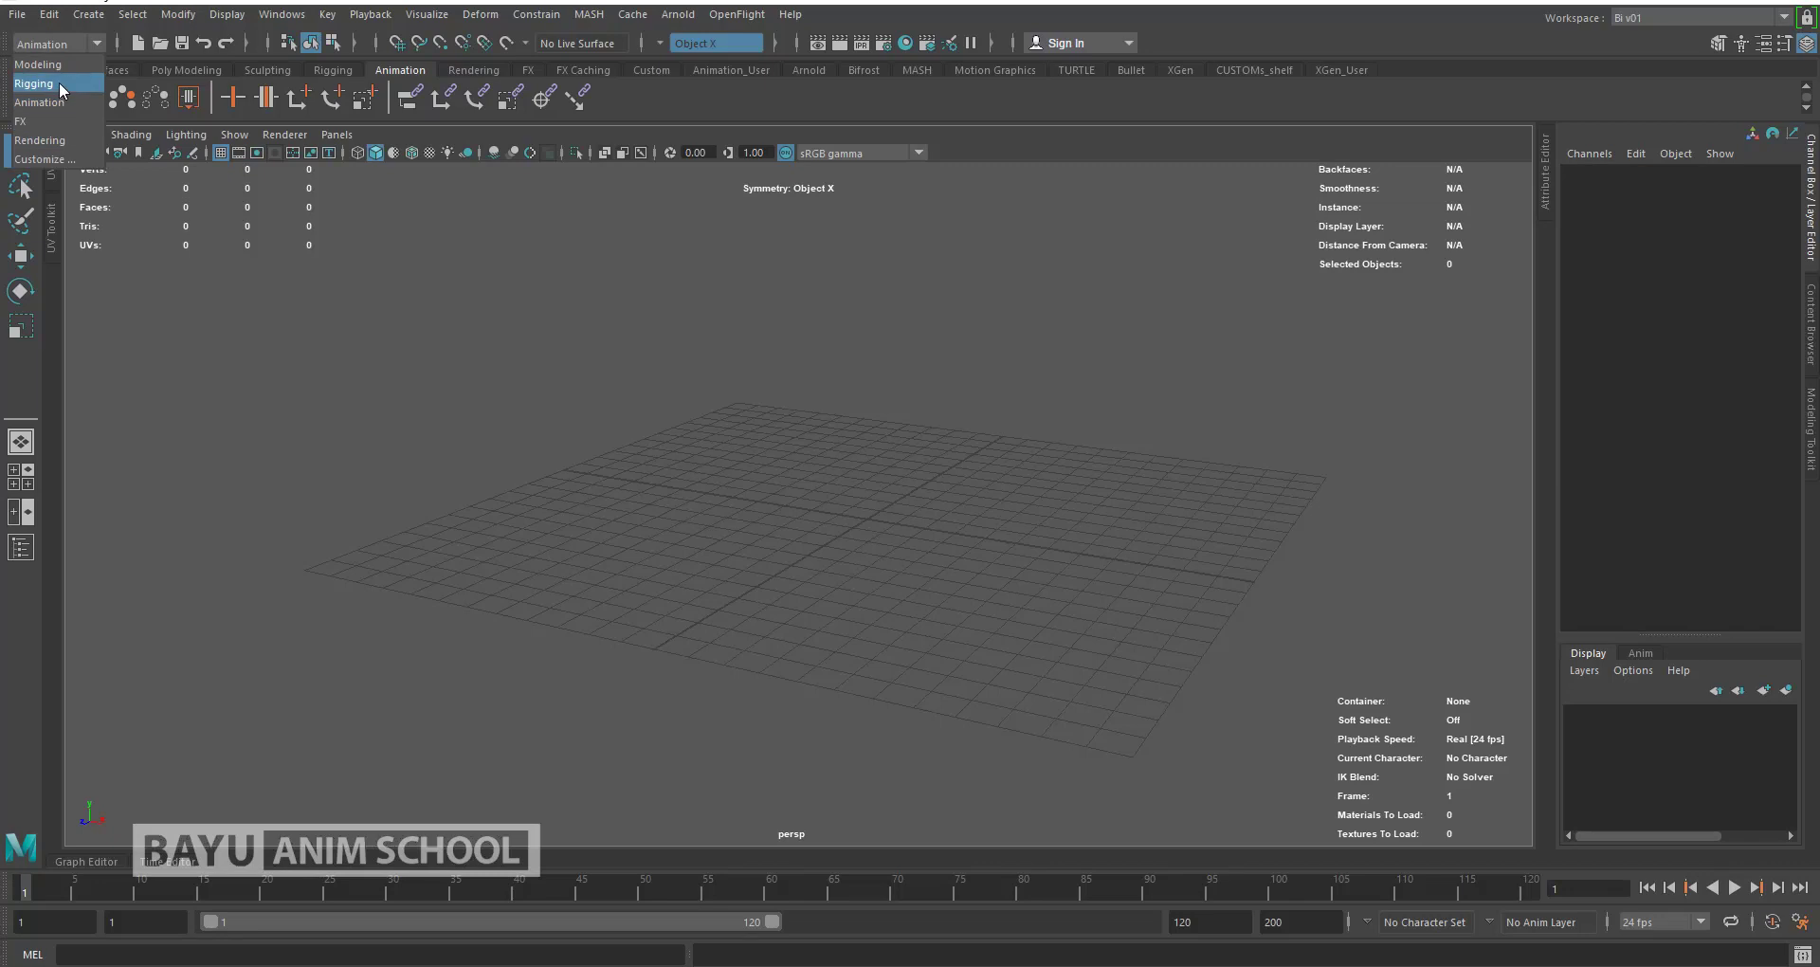
pyautogui.click(61, 86)
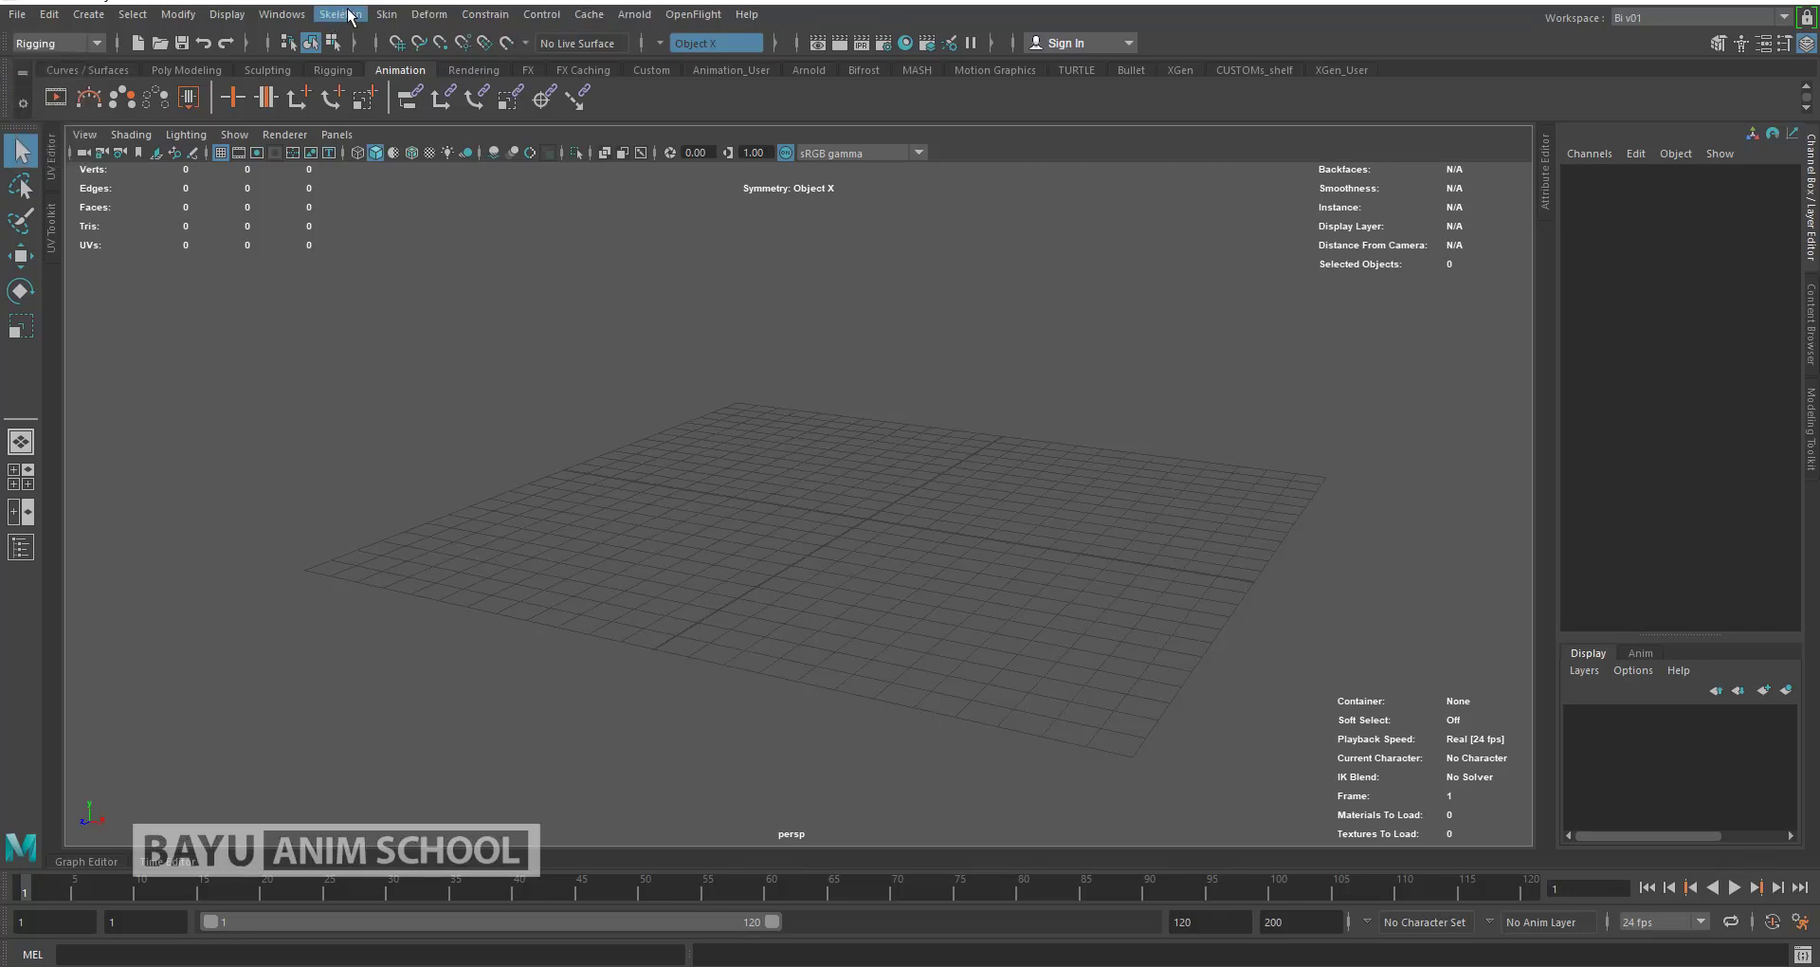
pyautogui.click(342, 15)
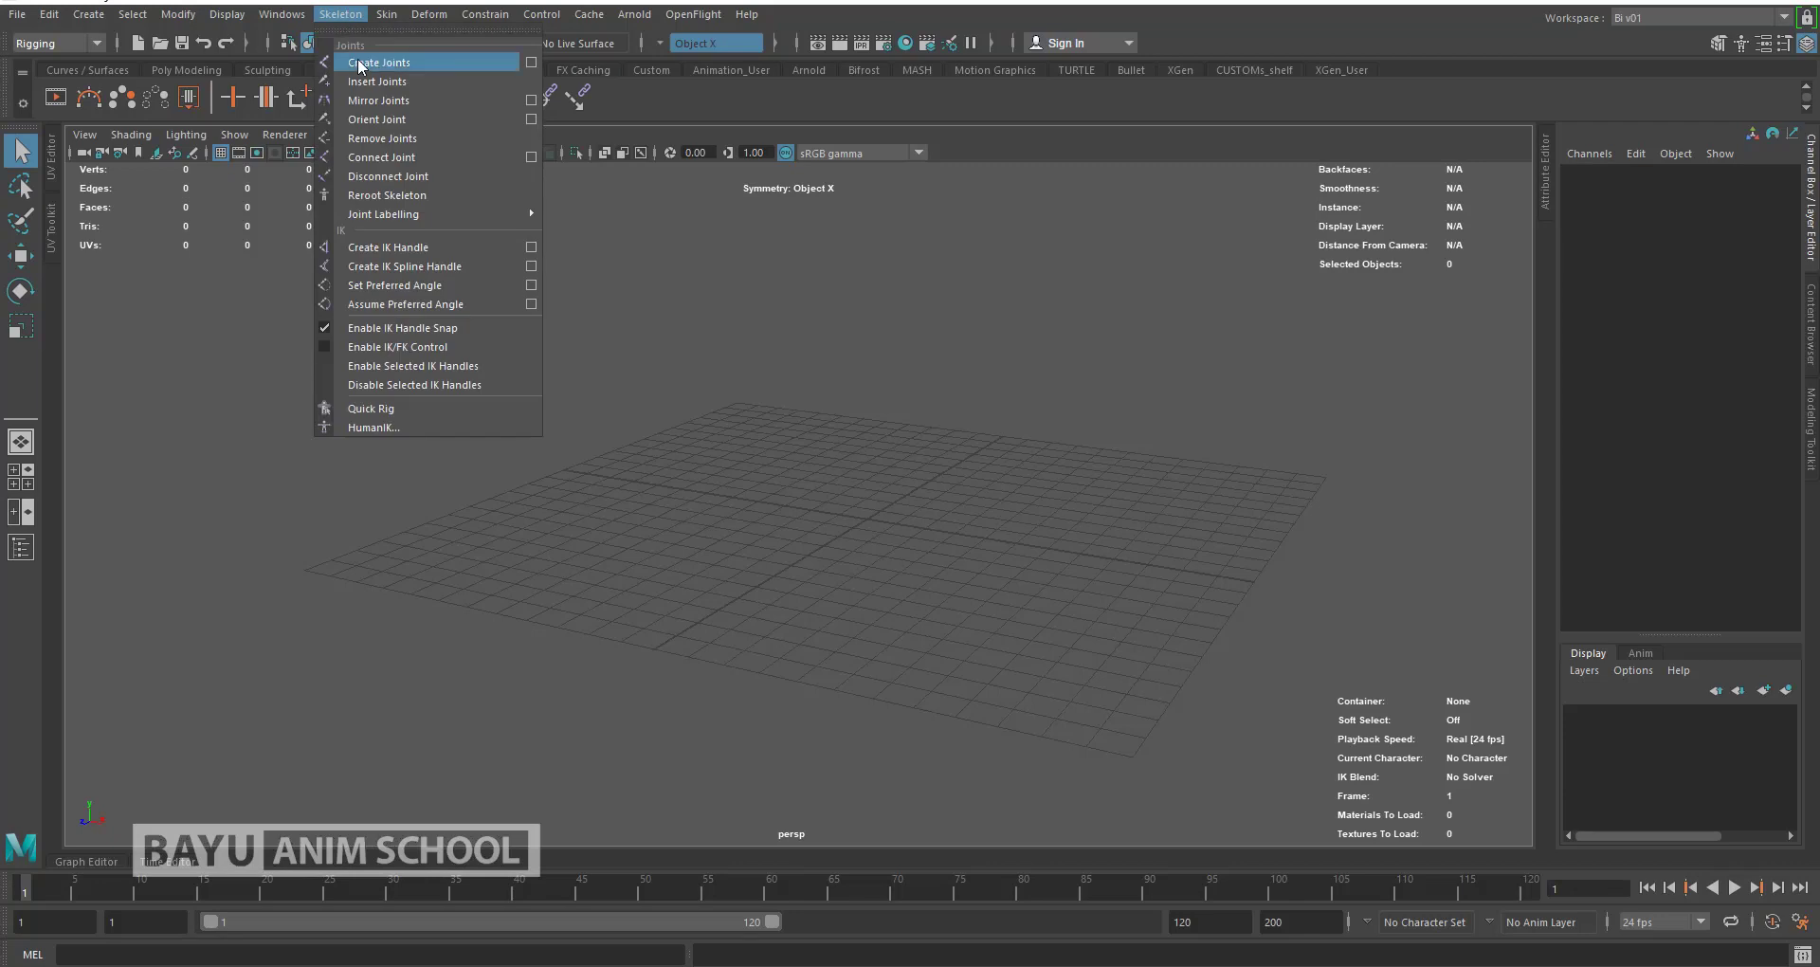
pyautogui.click(361, 64)
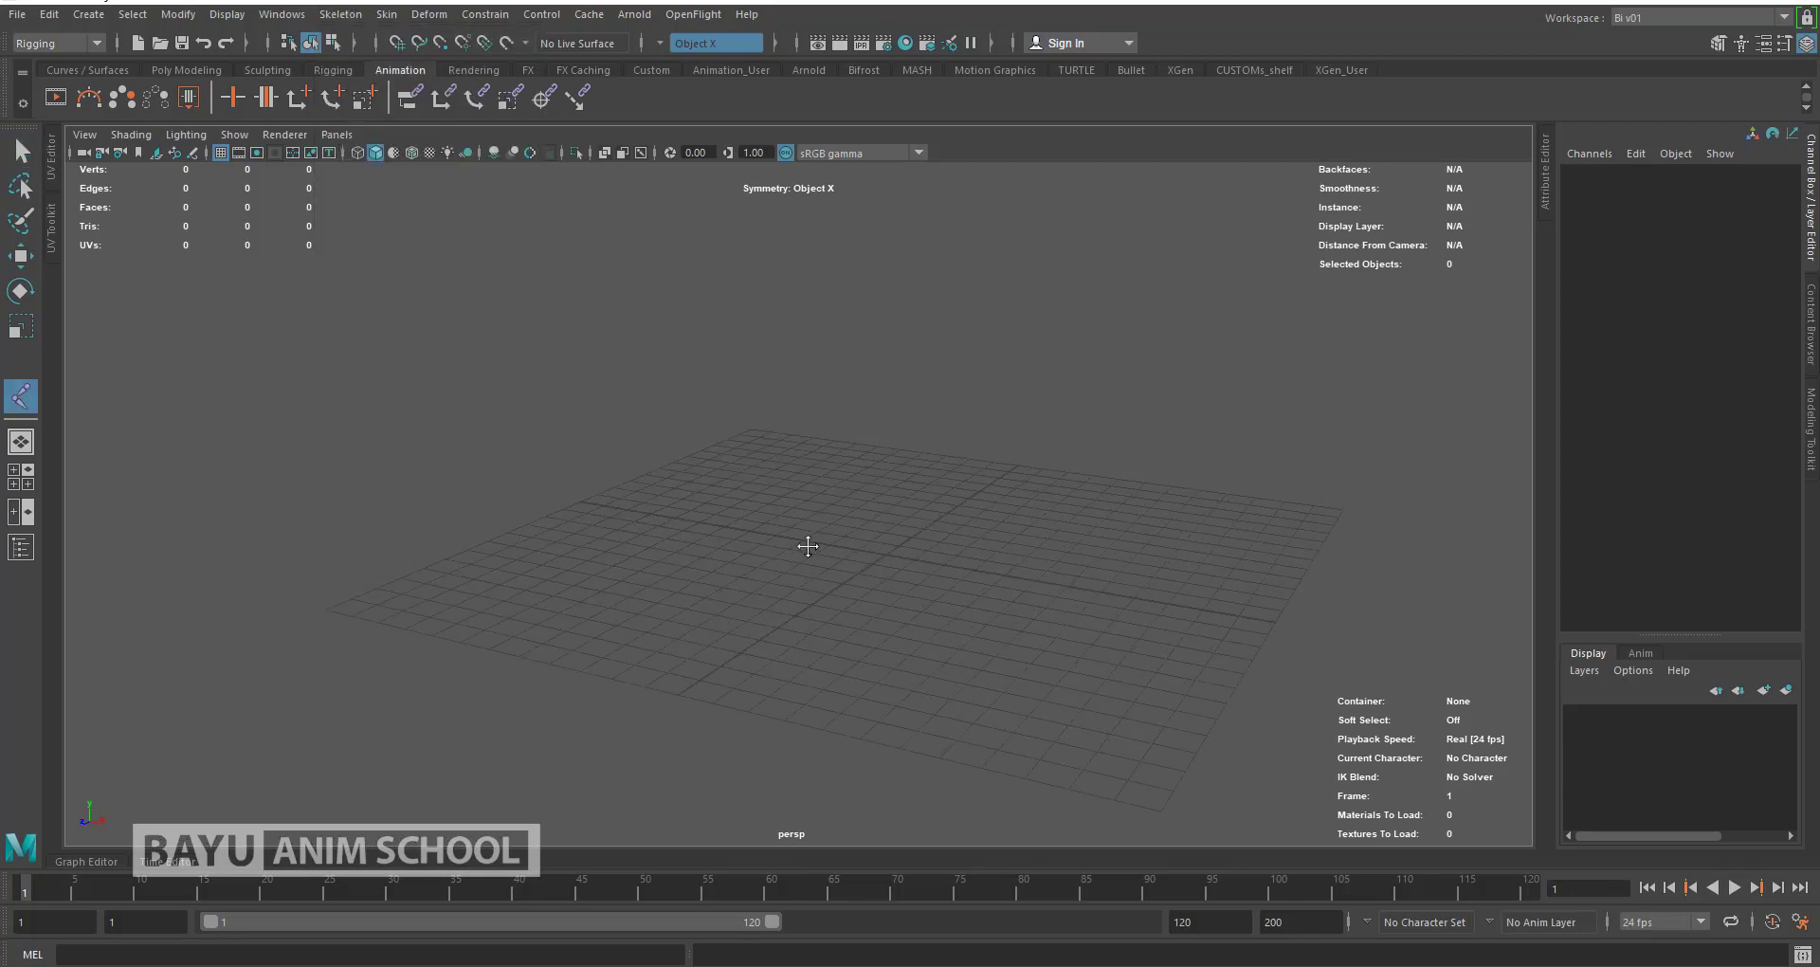
# Step: Switch to the right side view, frame it, and turn on Snap to Grid
pyautogui.press('space')
pyautogui.moveTo(763, 517); pyautogui.dragTo(851, 519)
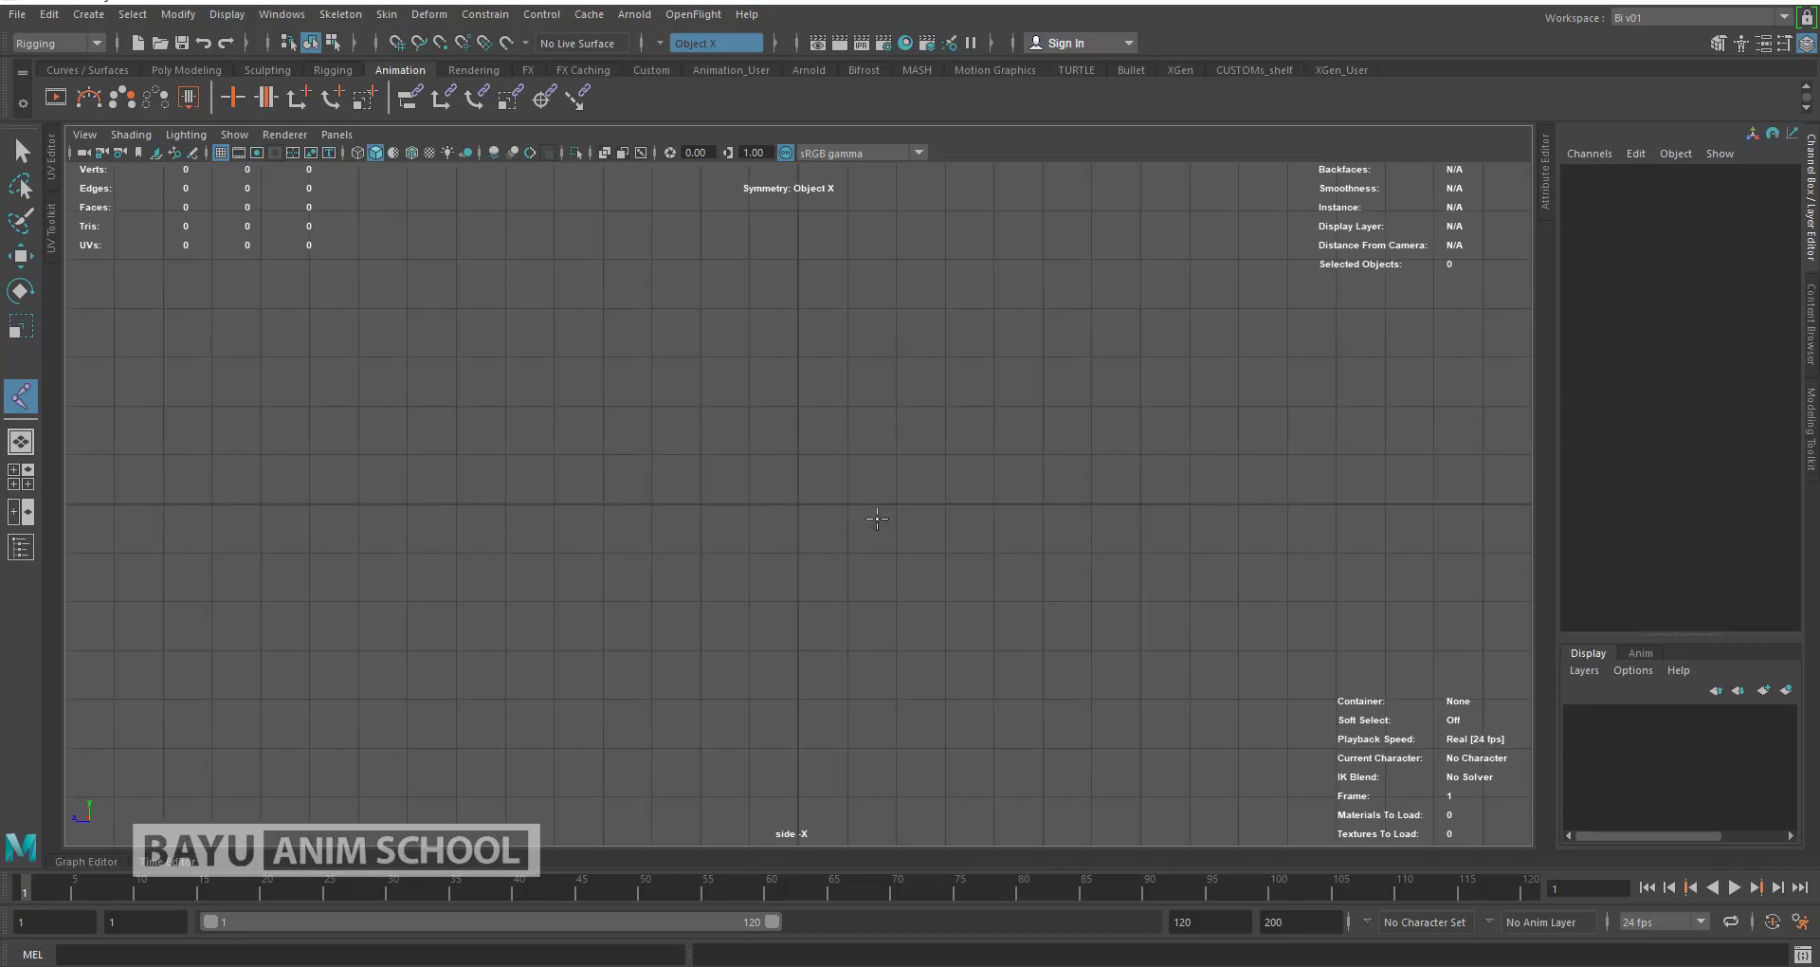
pyautogui.scroll(-2, 758, 475)
pyautogui.moveTo(739, 488)
pyautogui.keyDown('alt'); pyautogui.mouseDown(button='middle')
pyautogui.moveTo(768, 424)
pyautogui.moveTo(727, 544)
pyautogui.moveTo(699, 561)
pyautogui.mouseUp(button='middle'); pyautogui.keyUp('alt')
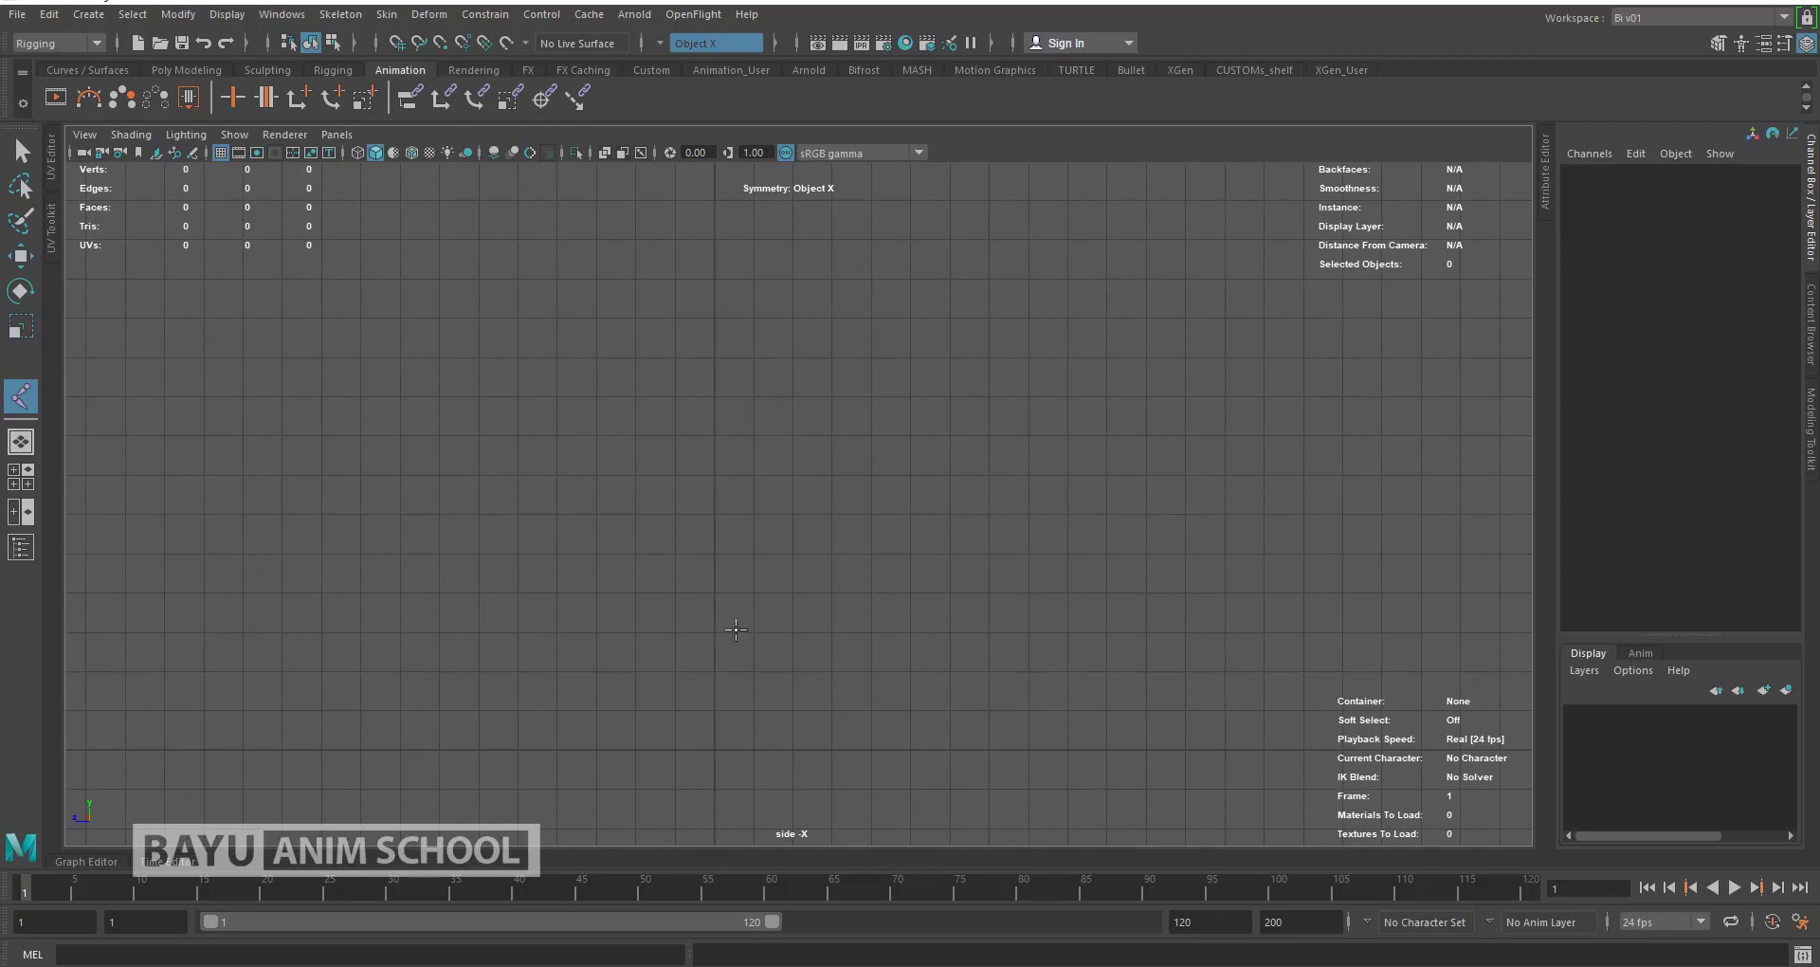
pyautogui.keyDown('alt'); pyautogui.moveTo(646, 566); pyautogui.dragTo(638, 609, button='middle'); pyautogui.keyUp('alt')
pyautogui.scroll(1, 658, 313)
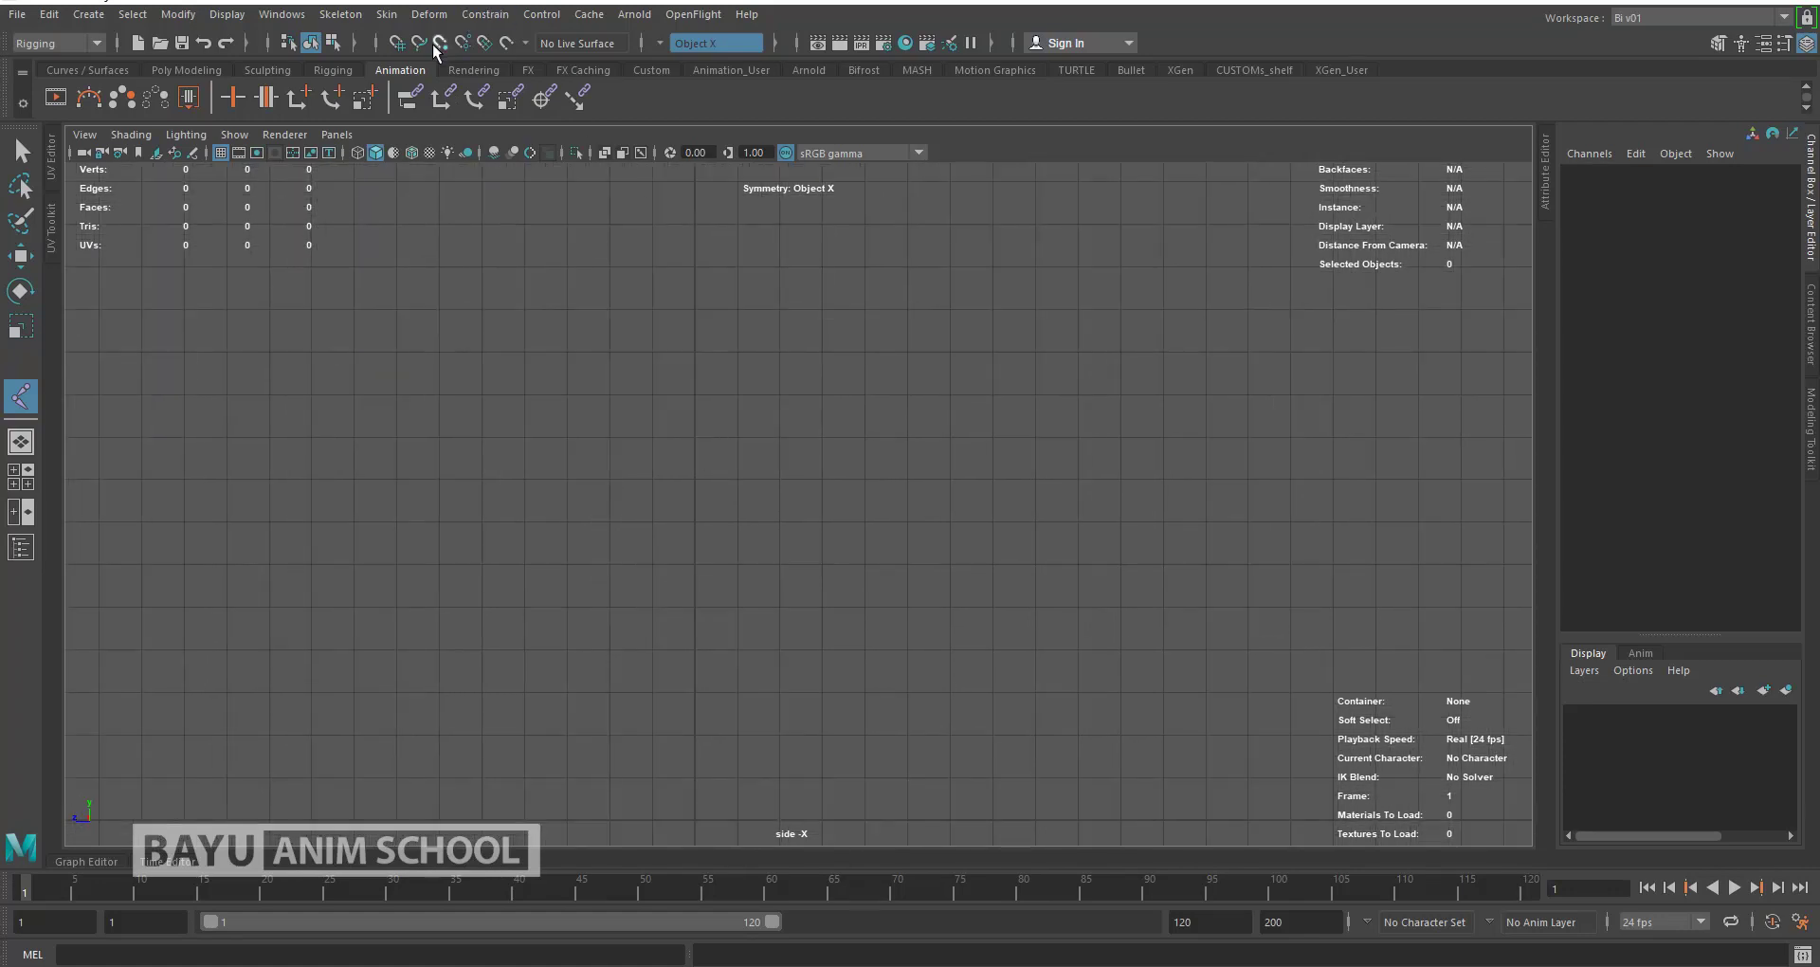
pyautogui.click(397, 43)
pyautogui.keyDown('alt'); pyautogui.moveTo(772, 711); pyautogui.dragTo(803, 614, button='middle'); pyautogui.keyUp('alt')
# Step: Draw a four-joint chain rising upward from the grid origin
pyautogui.click(721, 639)
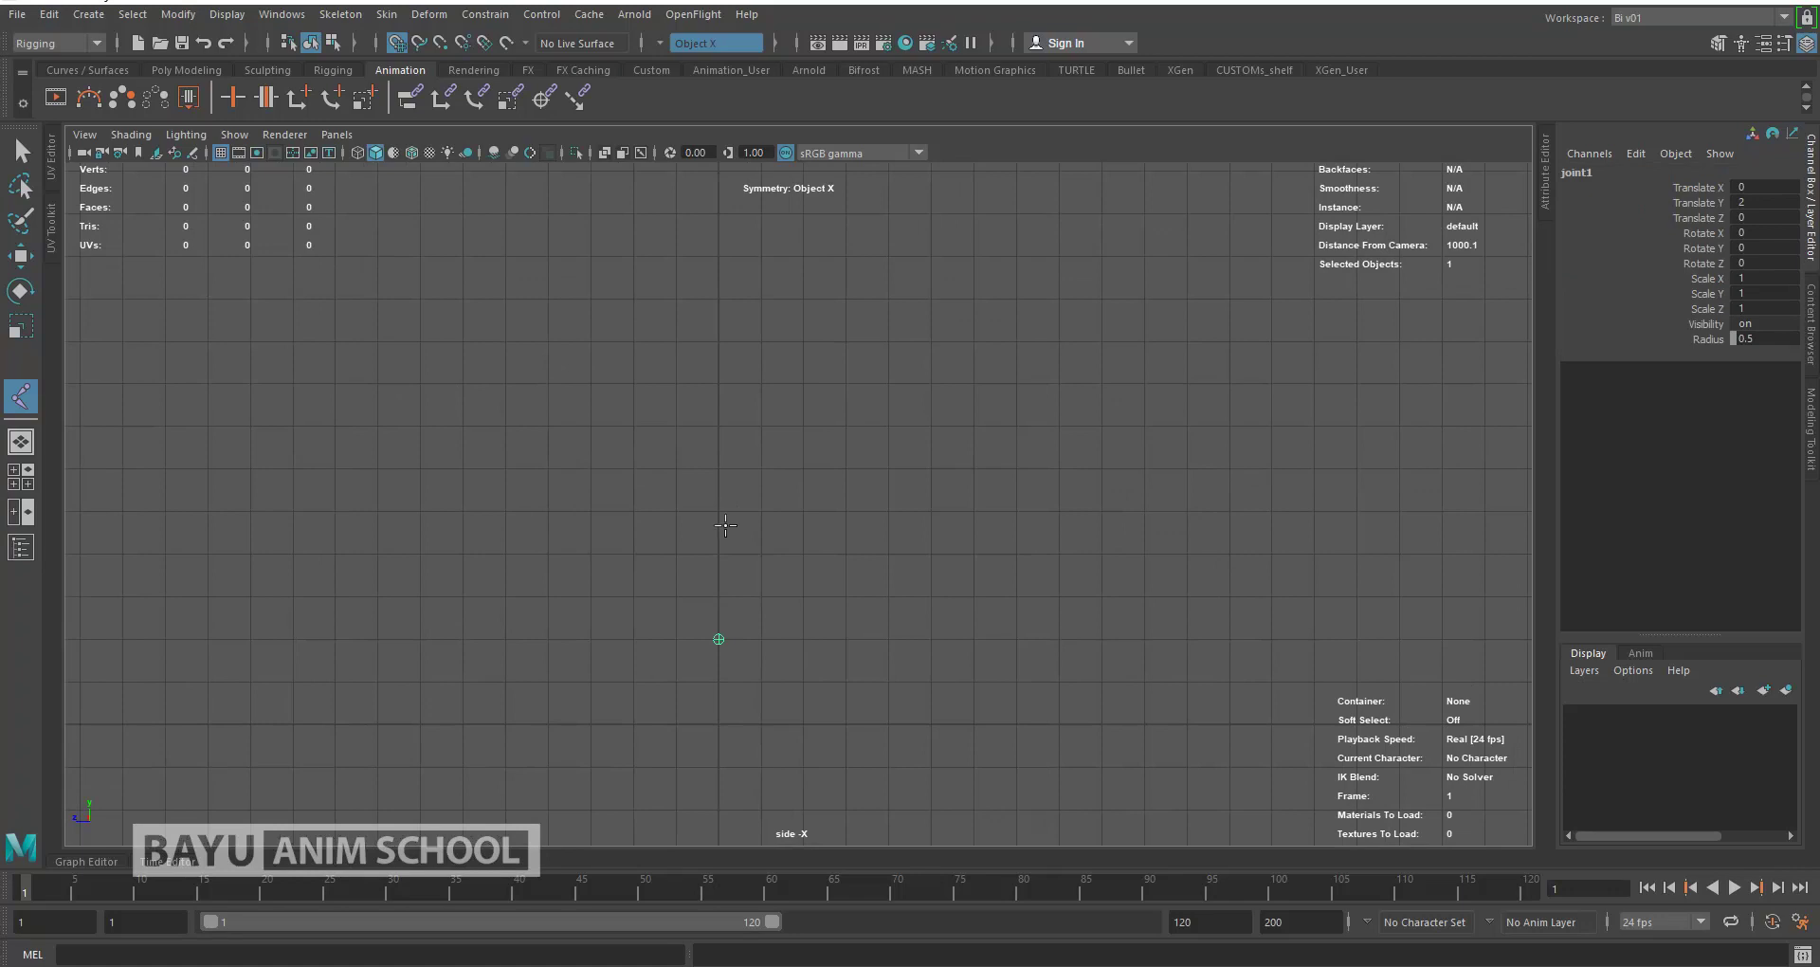
pyautogui.click(720, 512)
pyautogui.keyDown('alt'); pyautogui.moveTo(722, 533); pyautogui.dragTo(724, 576, button='middle'); pyautogui.keyUp('alt')
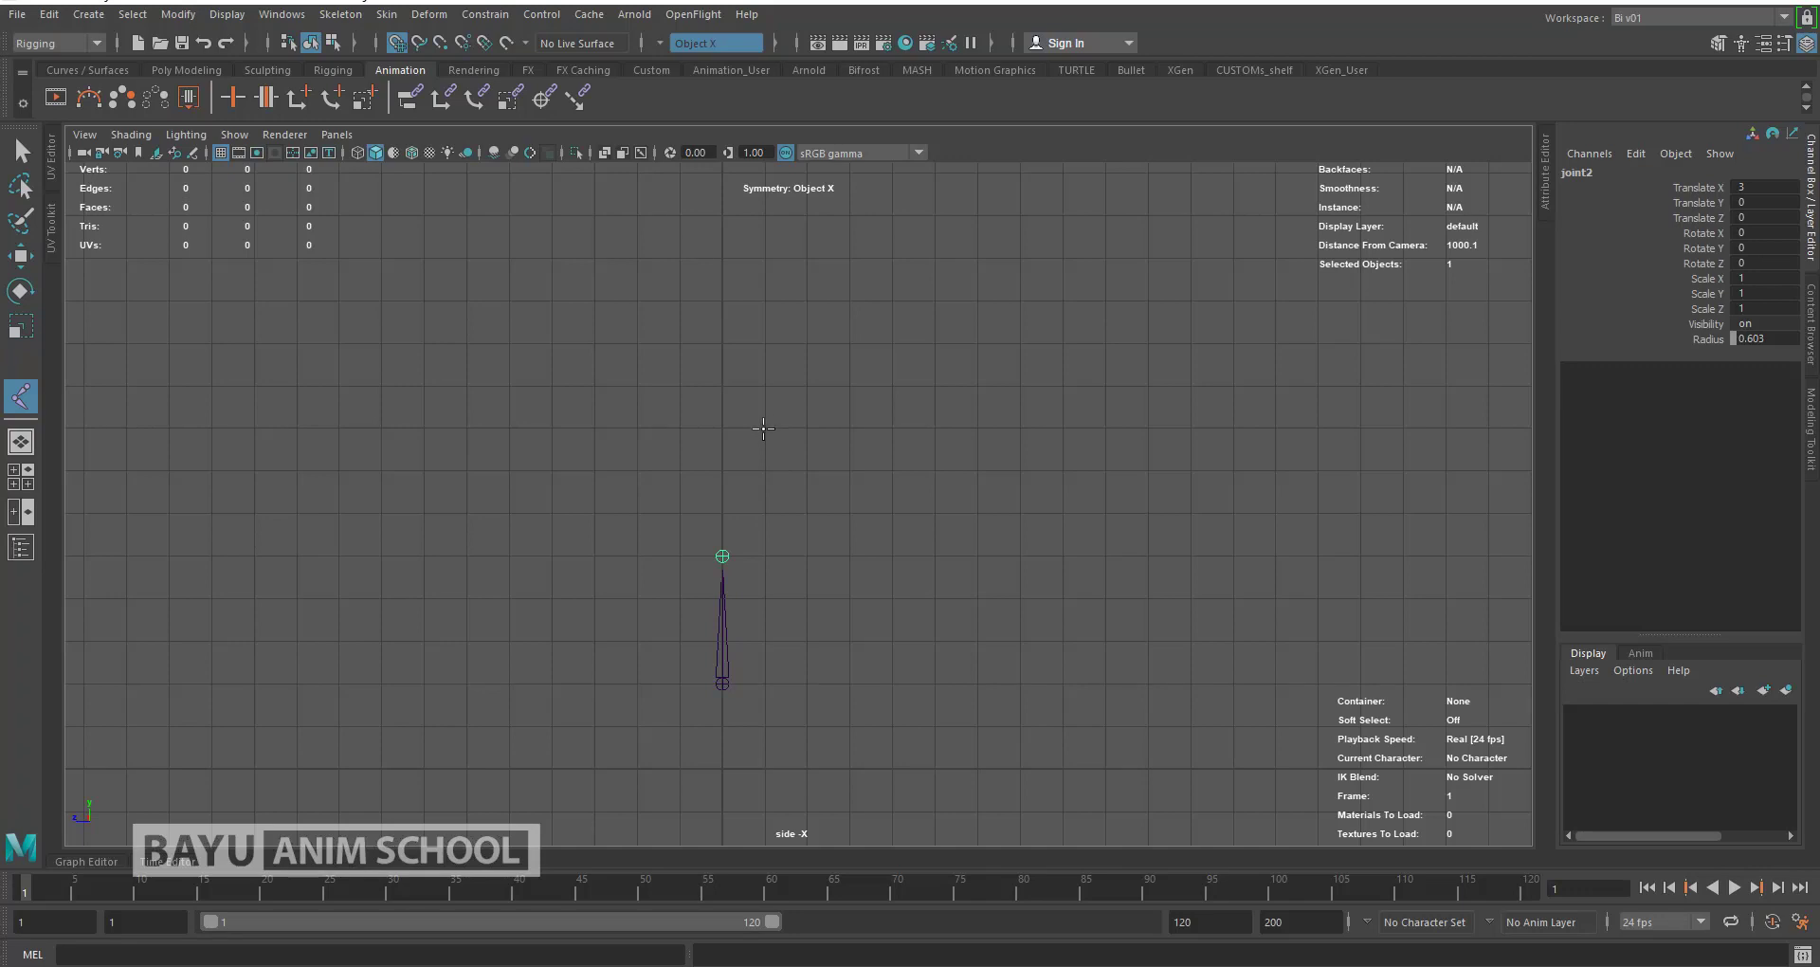
pyautogui.click(764, 429)
pyautogui.click(764, 342)
pyautogui.press('Return')
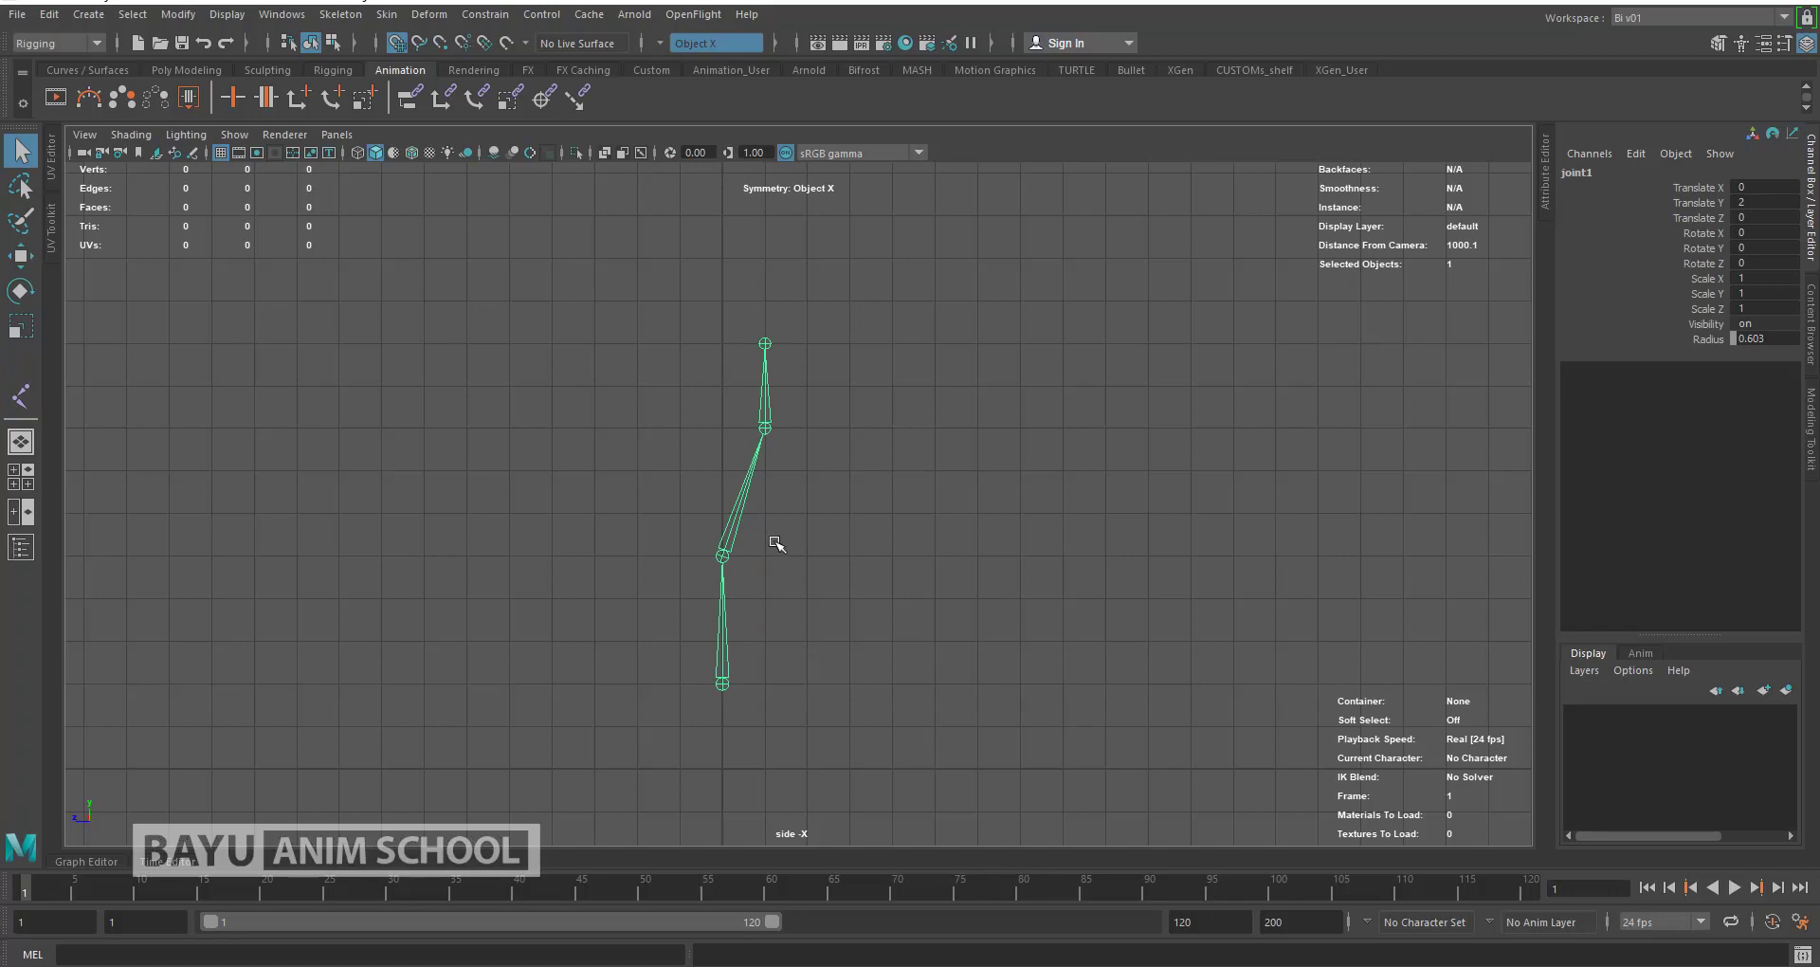
# Step: Tilt the chain slightly around its root joint and reframe the view
pyautogui.press('e')
pyautogui.moveTo(783, 622); pyautogui.dragTo(778, 621)
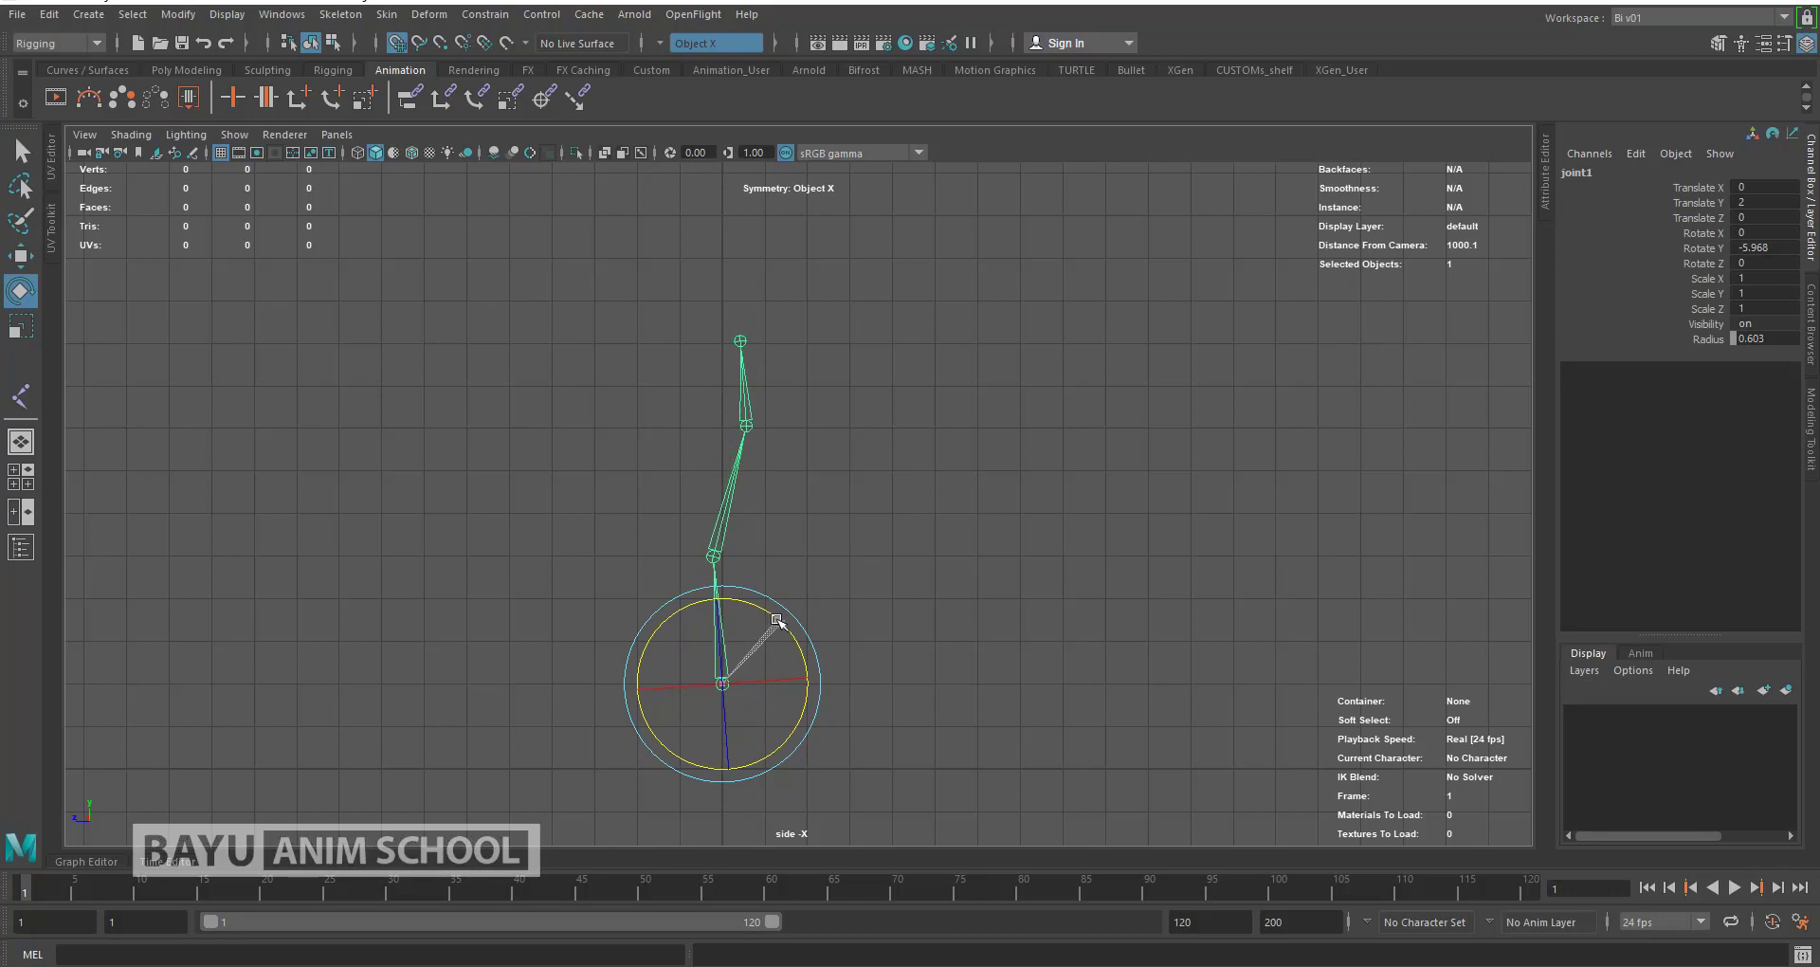
pyautogui.click(891, 596)
pyautogui.keyDown('alt'); pyautogui.moveTo(846, 557); pyautogui.dragTo(848, 574, button='middle'); pyautogui.keyUp('alt')
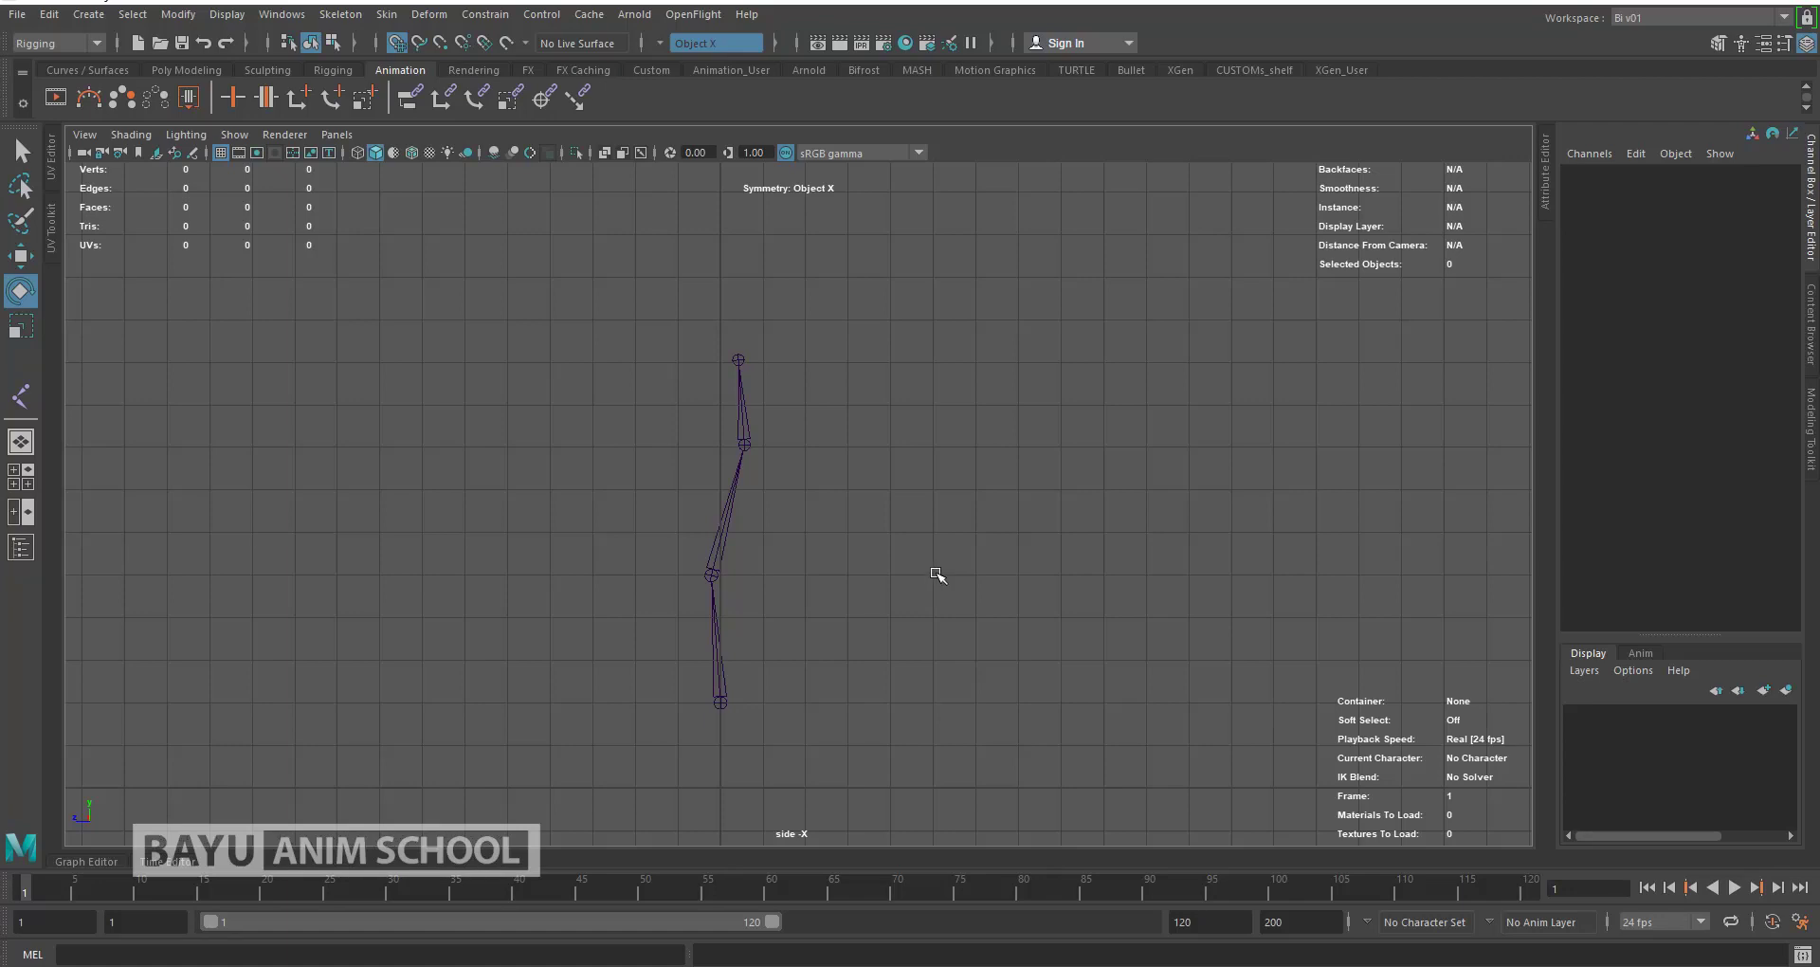
pyautogui.keyDown('alt'); pyautogui.moveTo(837, 709); pyautogui.dragTo(891, 381, button='middle'); pyautogui.keyUp('alt')
pyautogui.keyDown('alt'); pyautogui.moveTo(899, 418); pyautogui.dragTo(1080, 598, button='right'); pyautogui.keyUp('alt')
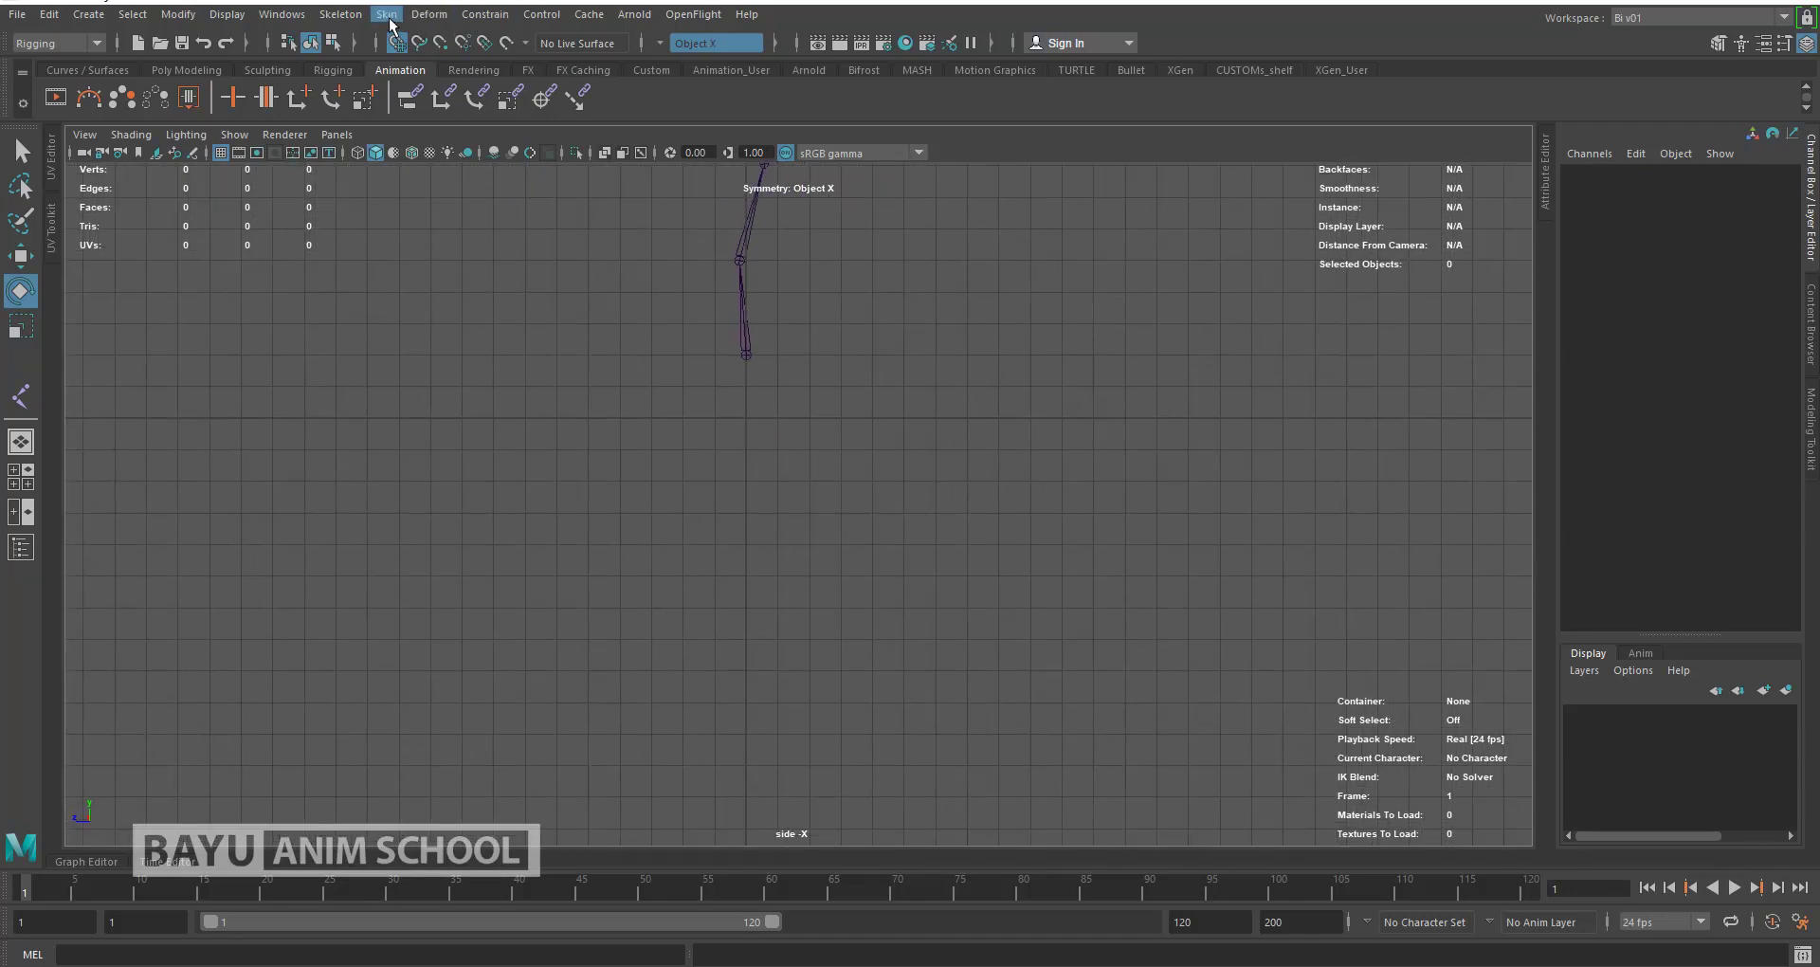
# Step: Start a new joint chain by placing the hip joint below the spine
pyautogui.click(343, 15)
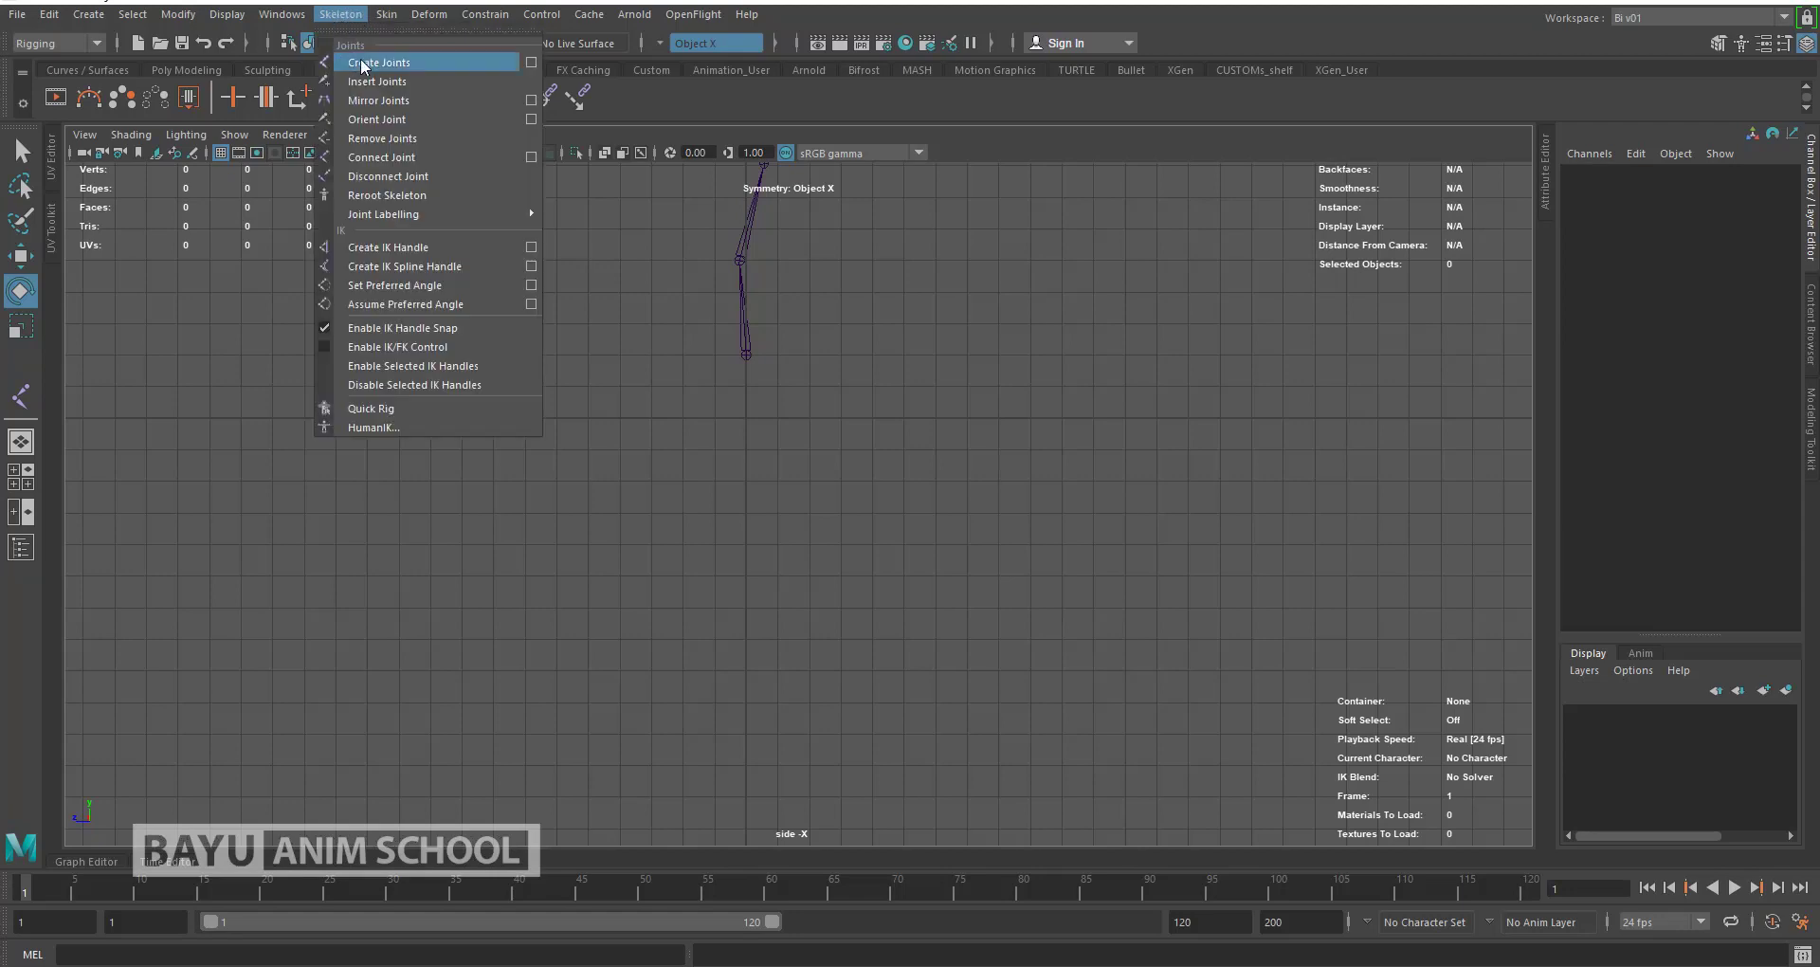
pyautogui.click(360, 59)
pyautogui.keyDown('alt'); pyautogui.moveTo(932, 537); pyautogui.dragTo(780, 527, button='middle'); pyautogui.keyUp('alt')
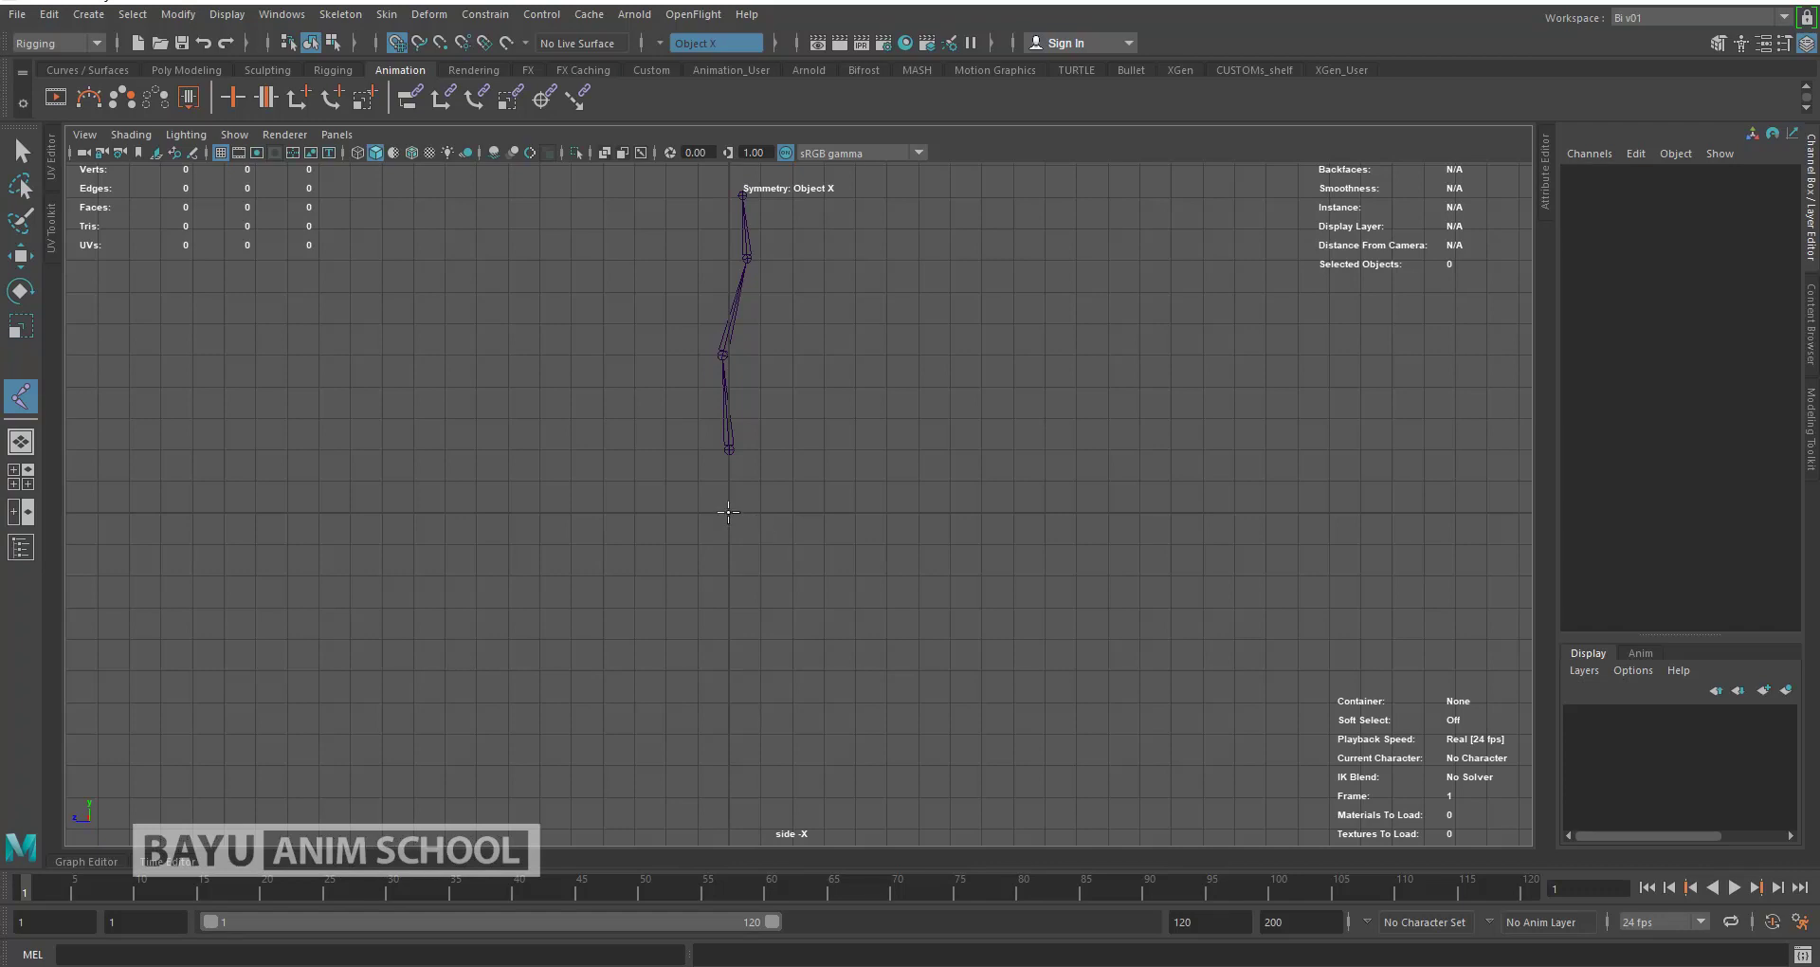
pyautogui.click(728, 513)
pyautogui.moveTo(772, 594)
pyautogui.keyDown('alt'); pyautogui.mouseDown(button='middle')
pyautogui.moveTo(794, 529)
pyautogui.moveTo(825, 594)
pyautogui.moveTo(813, 566)
pyautogui.mouseUp(button='middle'); pyautogui.keyUp('alt')
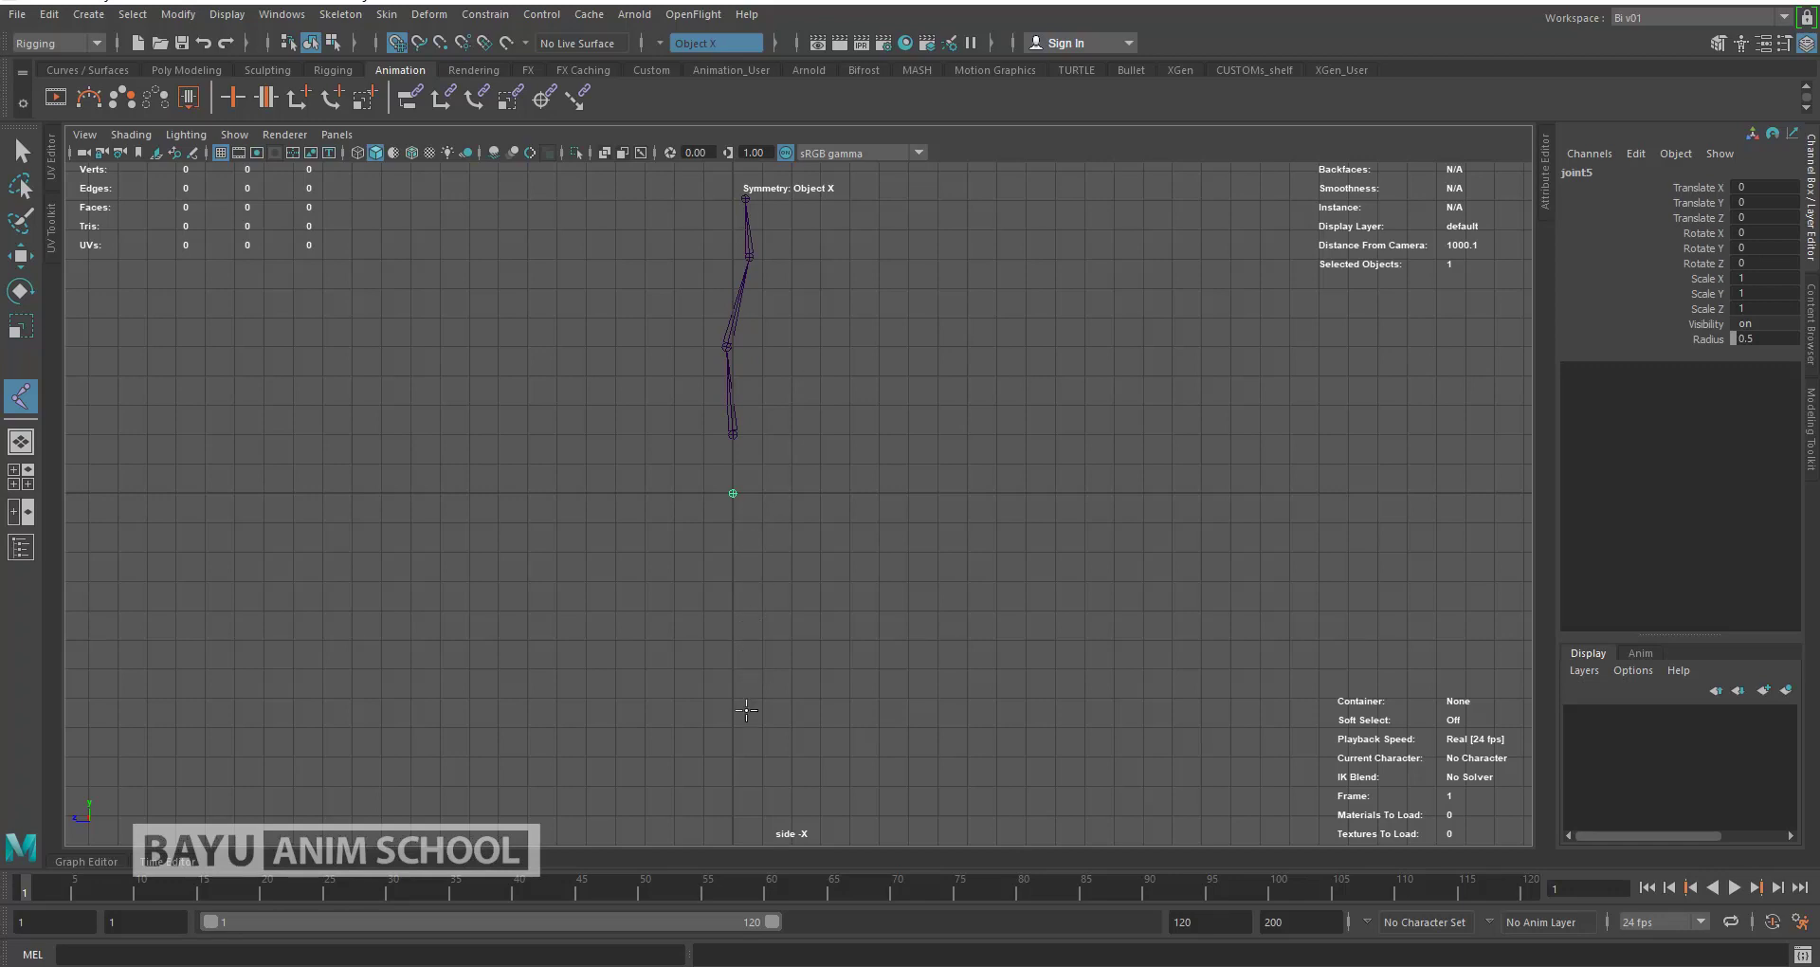
pyautogui.moveTo(764, 759); pyautogui.dragTo(757, 744, button='middle')
pyautogui.hotkey('ctrl', 'z')
pyautogui.keyDown('alt'); pyautogui.moveTo(747, 777); pyautogui.dragTo(763, 619, button='middle'); pyautogui.keyUp('alt')
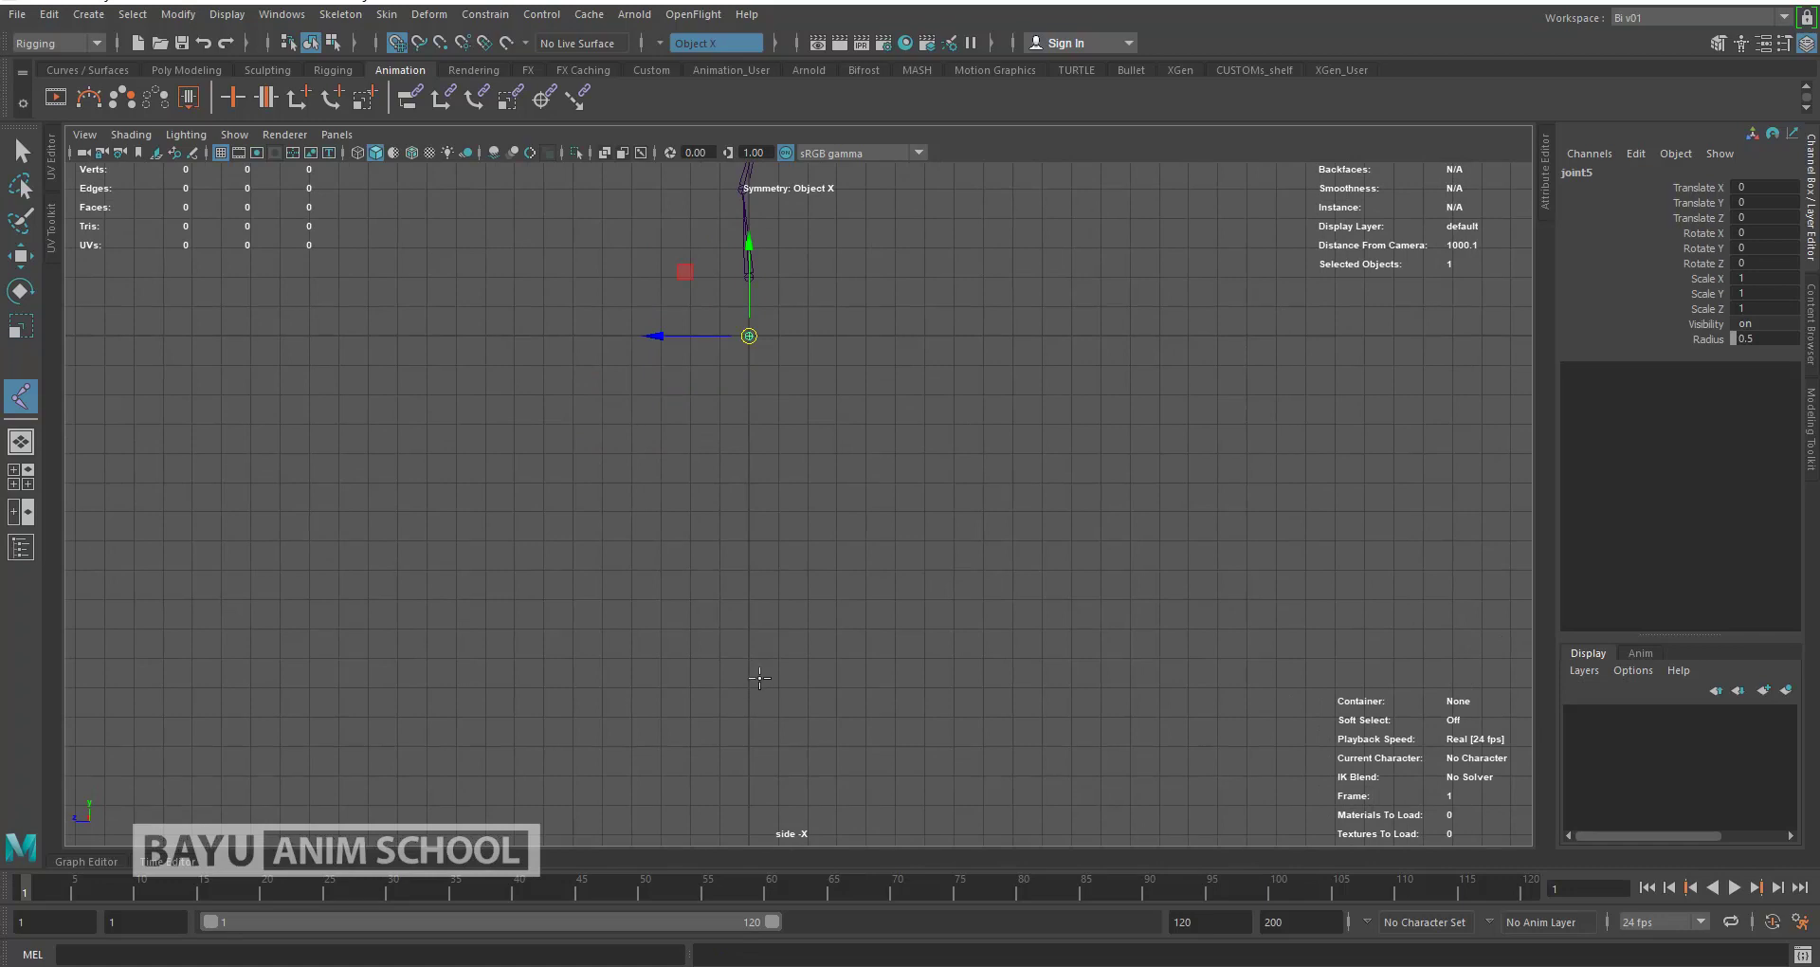
pyautogui.keyDown('alt'); pyautogui.moveTo(761, 678); pyautogui.dragTo(763, 684, button='middle'); pyautogui.keyUp('alt')
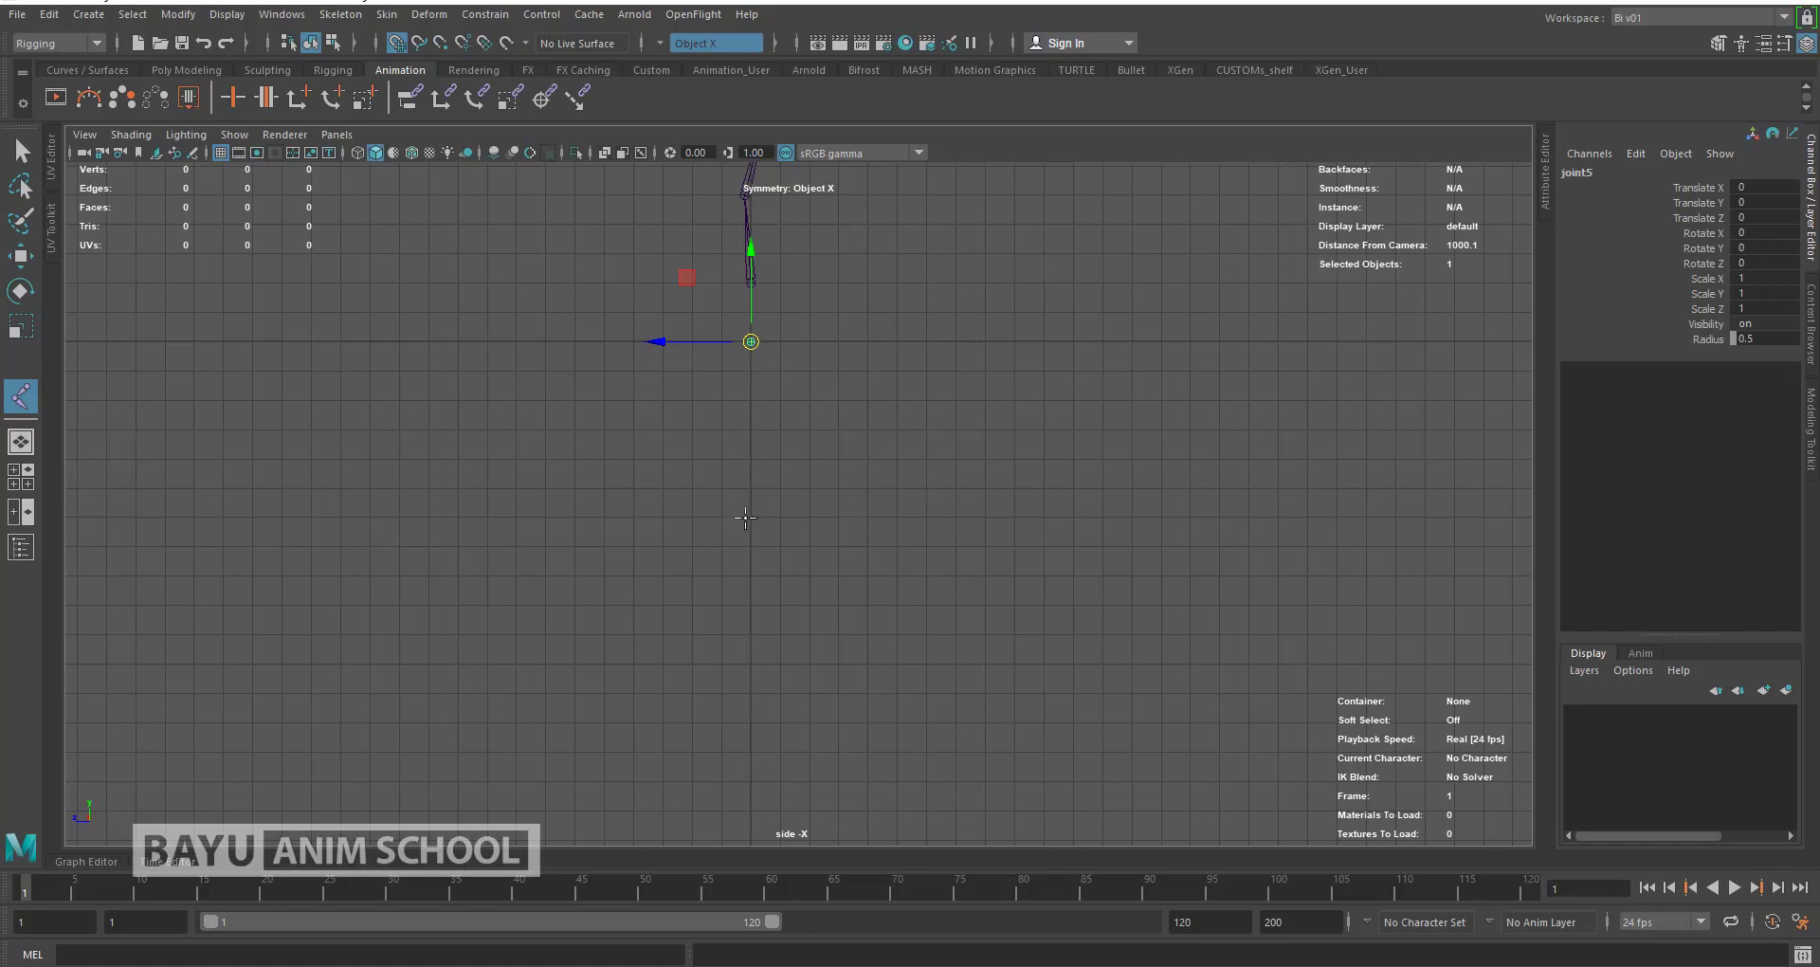
# Step: Place the knee, ankle, ball and toe joints to complete the leg chain
pyautogui.click(748, 518)
pyautogui.click(781, 695)
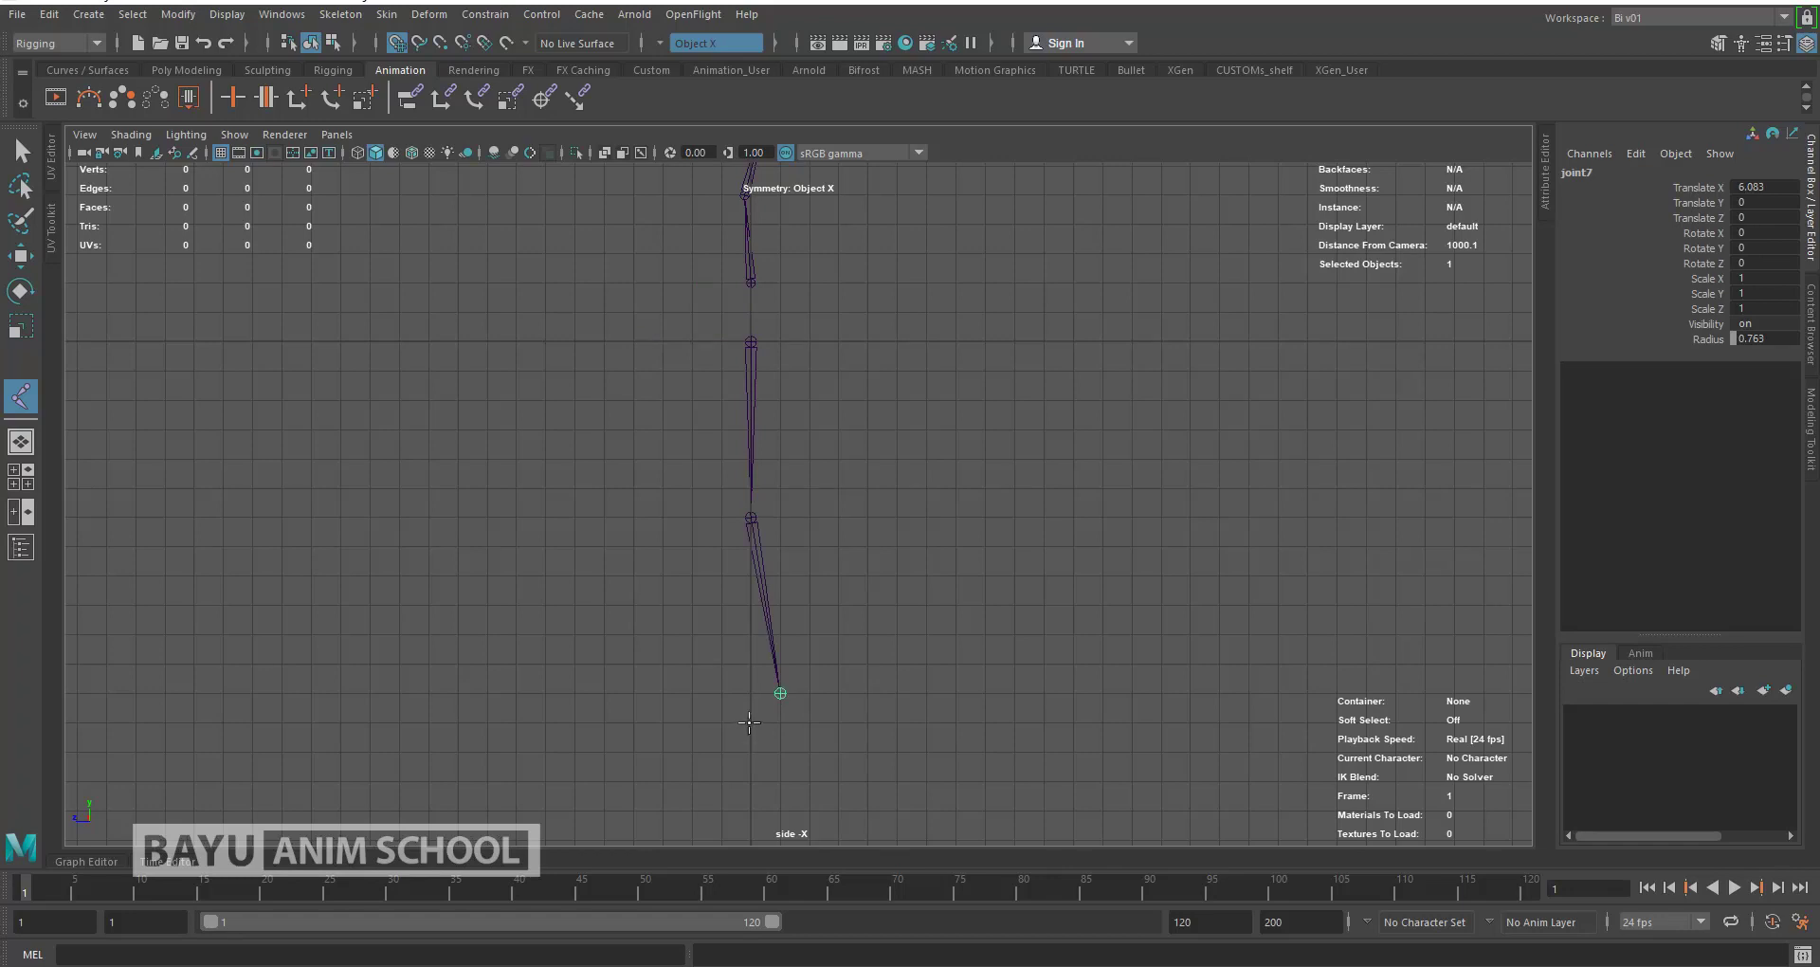
pyautogui.click(722, 724)
pyautogui.click(692, 724)
pyautogui.press('e')
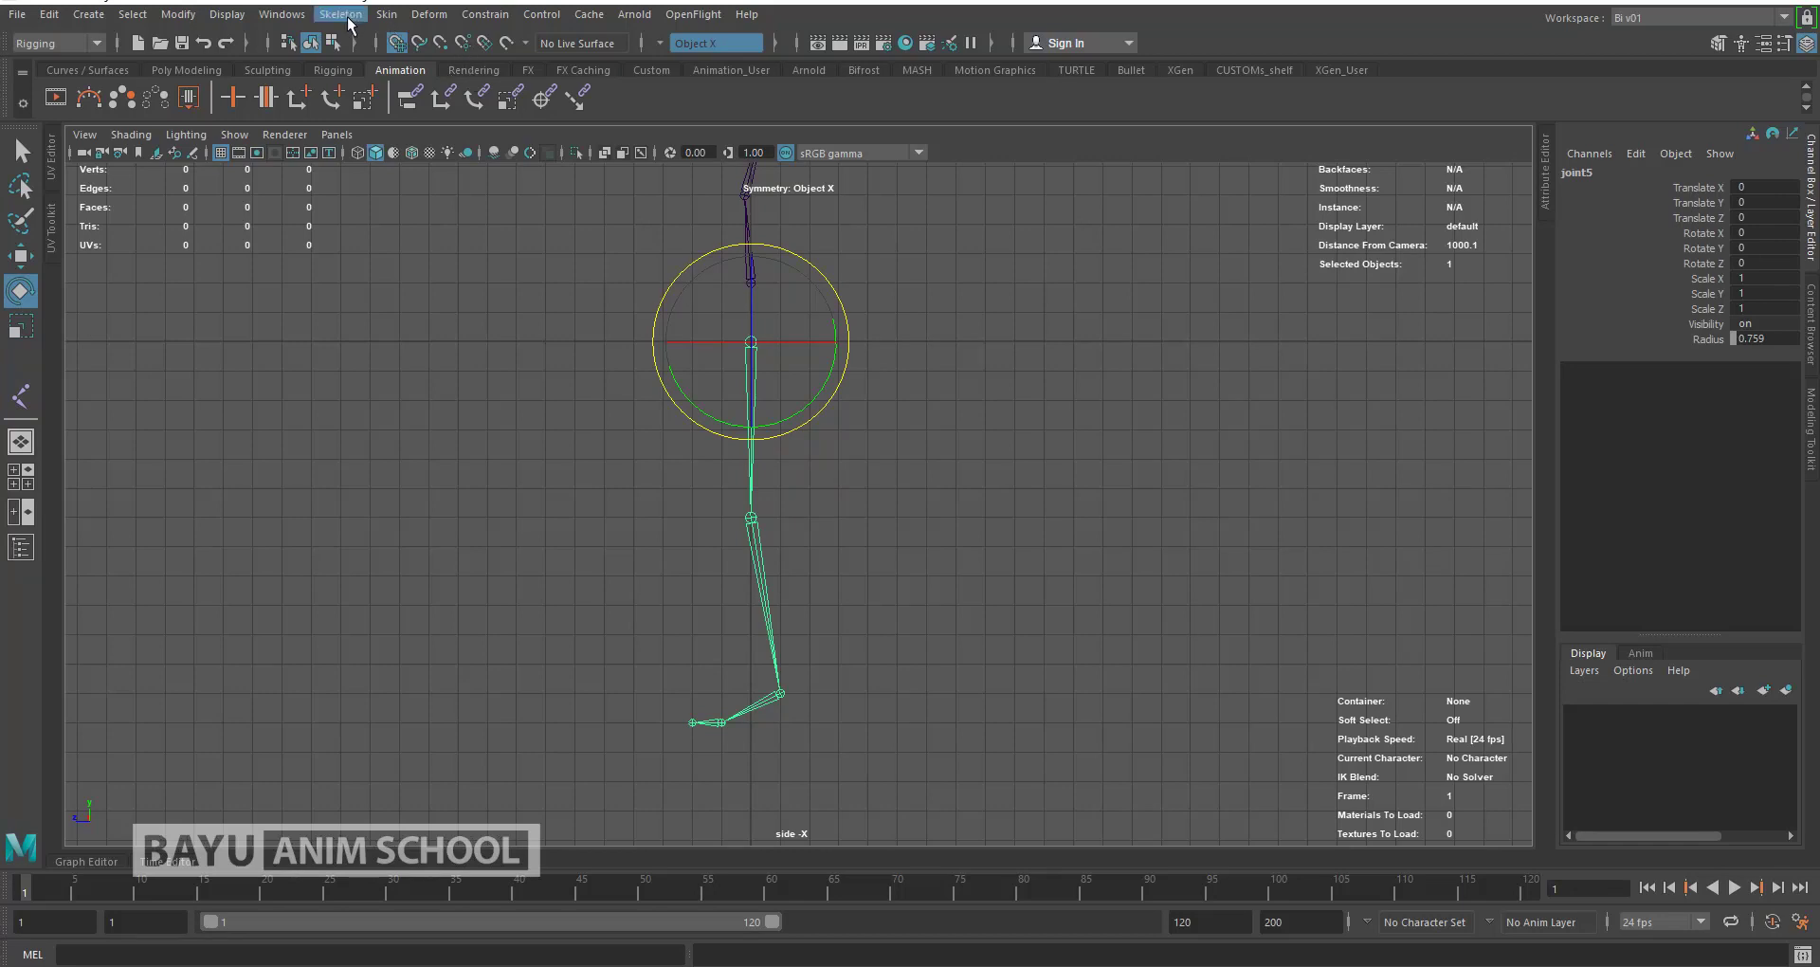
# Step: Place a separate joint just below the ankle and nudge it along Z
pyautogui.click(348, 16)
pyautogui.click(379, 61)
pyautogui.scroll(1, 832, 589)
pyautogui.keyDown('alt'); pyautogui.moveTo(847, 639); pyautogui.dragTo(798, 535, button='middle'); pyautogui.keyUp('alt')
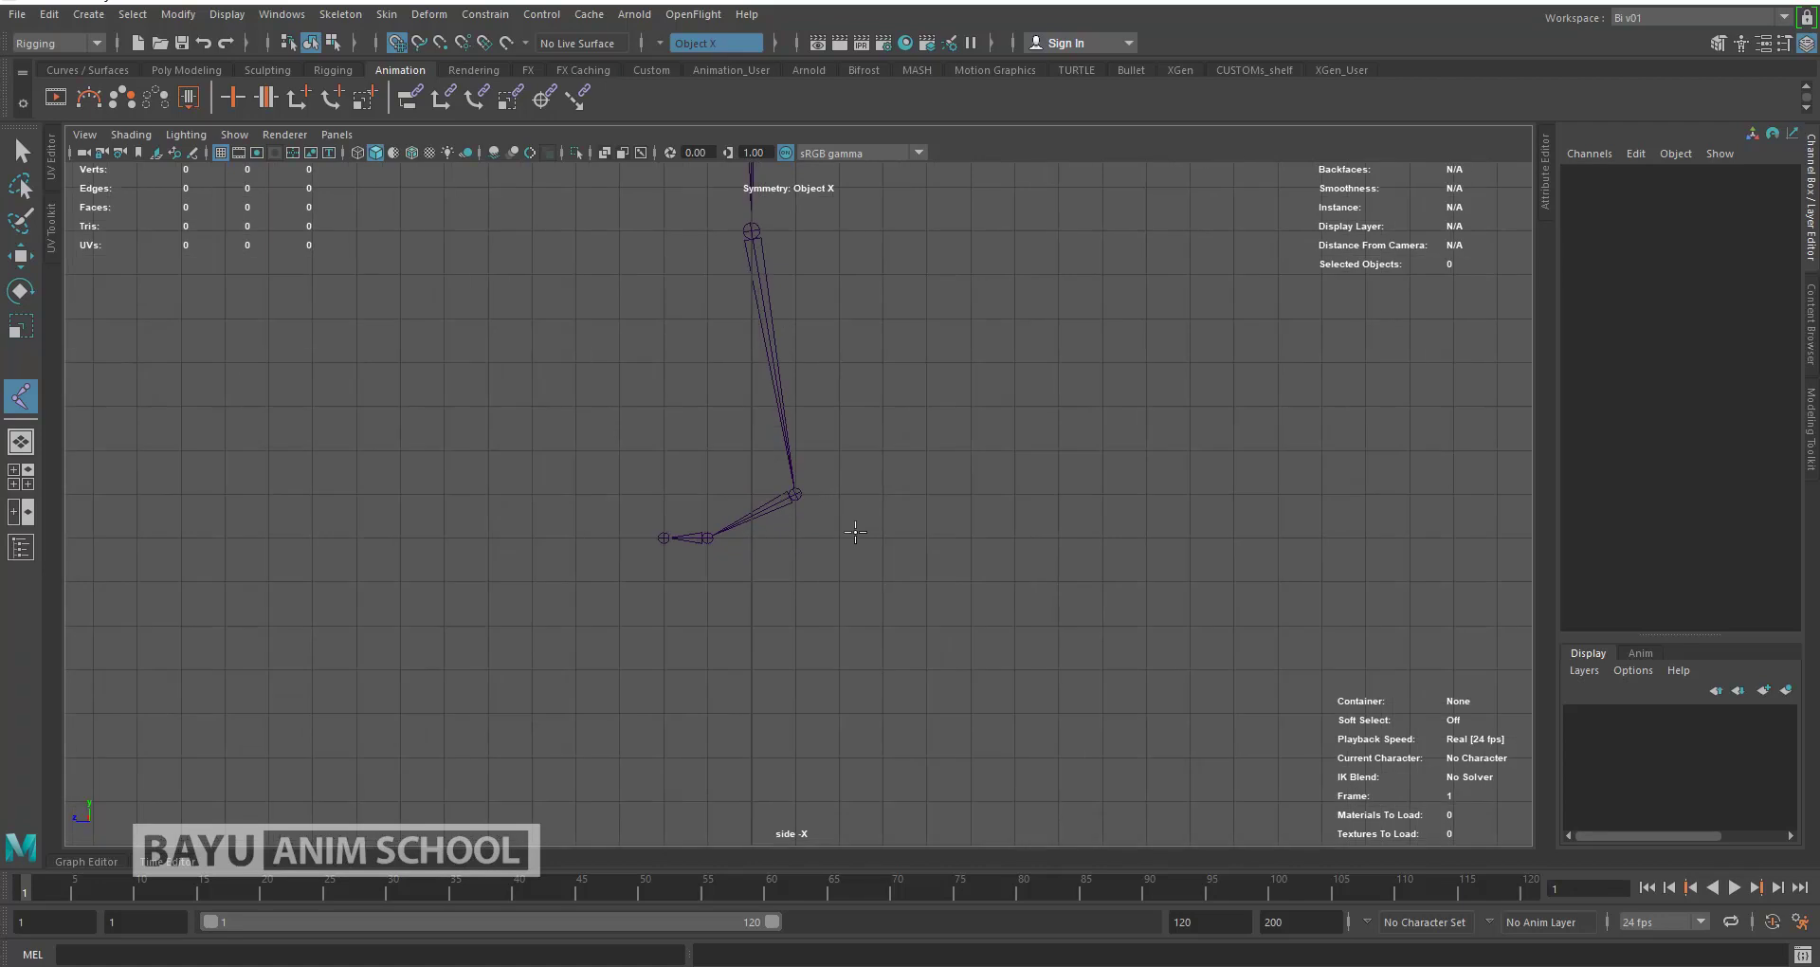
pyautogui.click(796, 537)
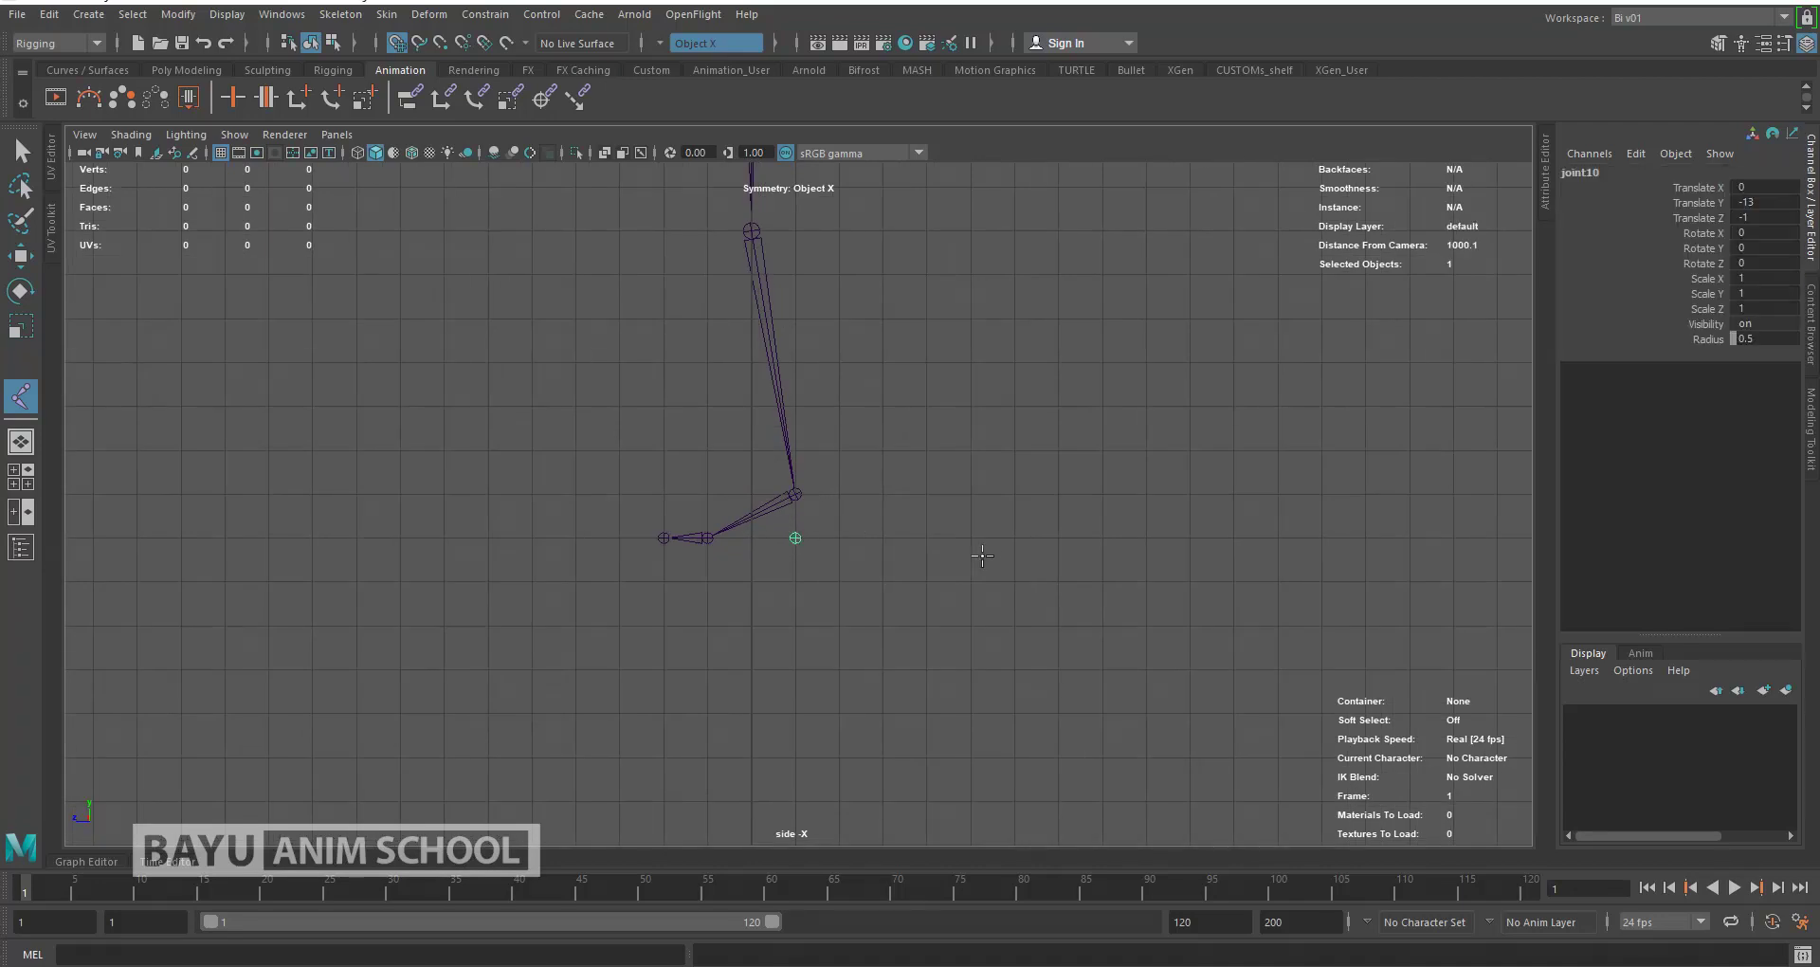
pyautogui.press('w')
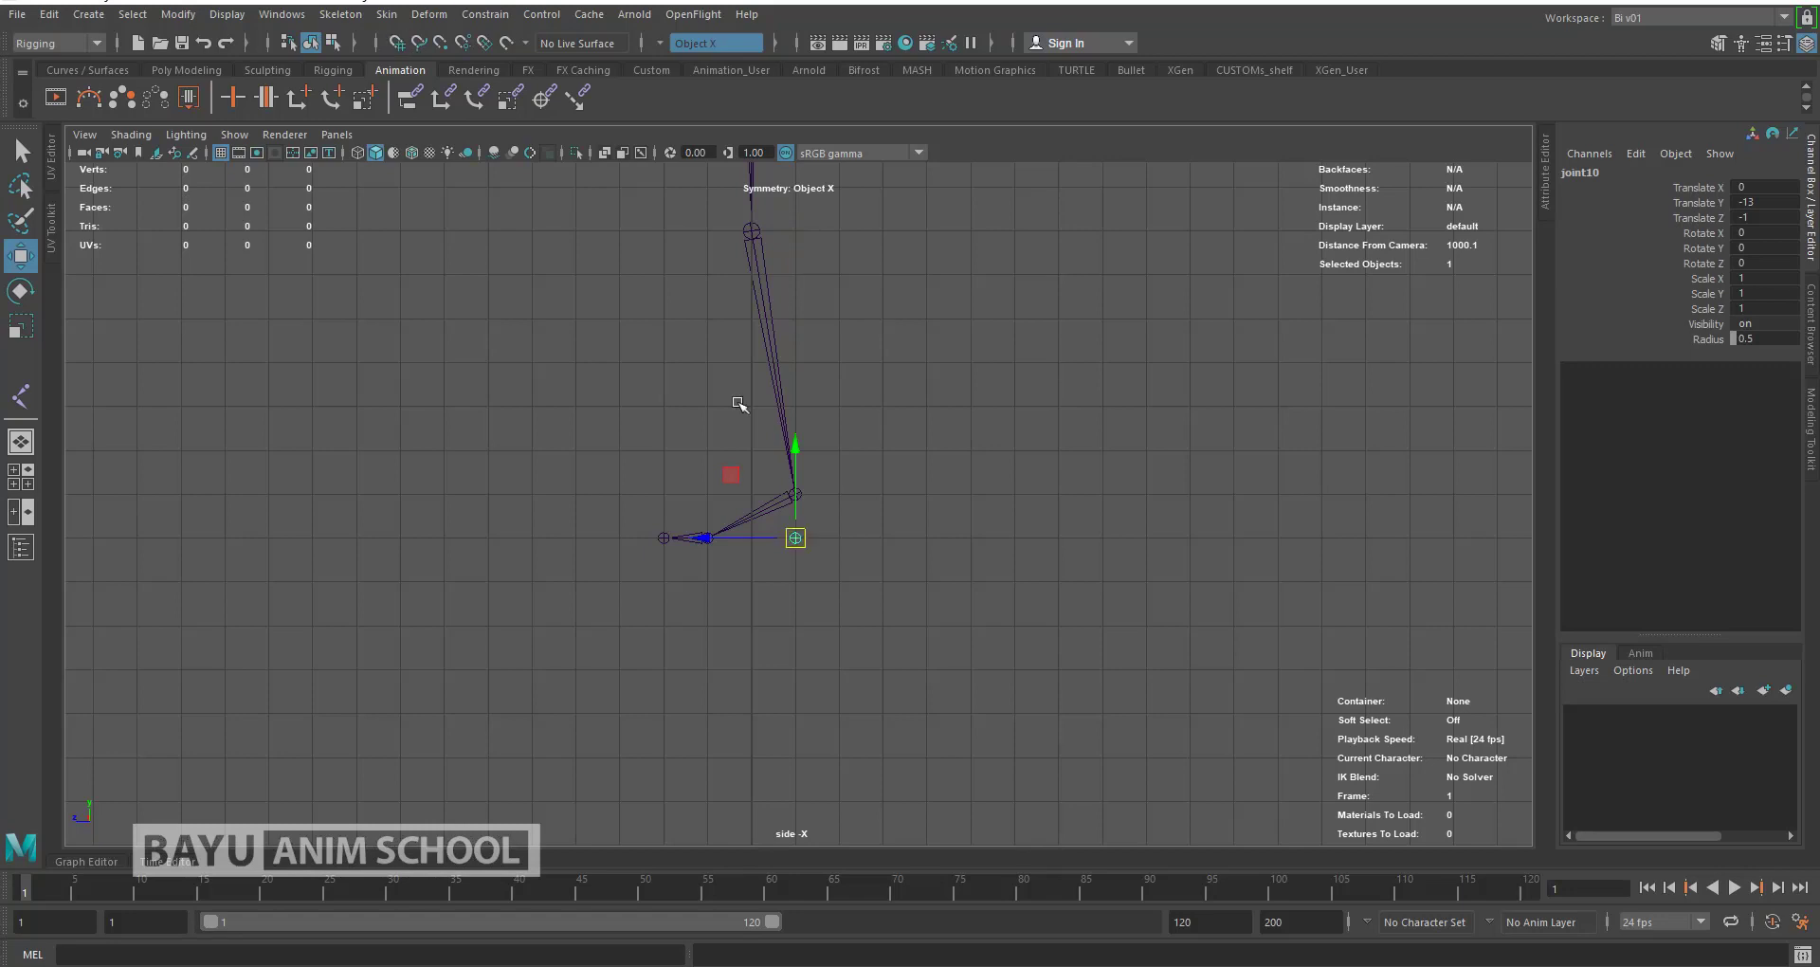
pyautogui.moveTo(734, 537); pyautogui.dragTo(747, 551)
# Step: Reframe the side view around the leg and select the knee chain for scaling
pyautogui.moveTo(901, 548)
pyautogui.keyDown('alt'); pyautogui.mouseDown(button='middle')
pyautogui.moveTo(947, 597)
pyautogui.moveTo(1024, 598)
pyautogui.mouseUp(button='middle'); pyautogui.keyUp('alt')
pyautogui.scroll(-2, 958, 565)
pyautogui.scroll(-2, 957, 565)
pyautogui.keyDown('alt'); pyautogui.moveTo(871, 528); pyautogui.dragTo(890, 608, button='middle'); pyautogui.keyUp('alt')
pyautogui.scroll(2, 891, 608)
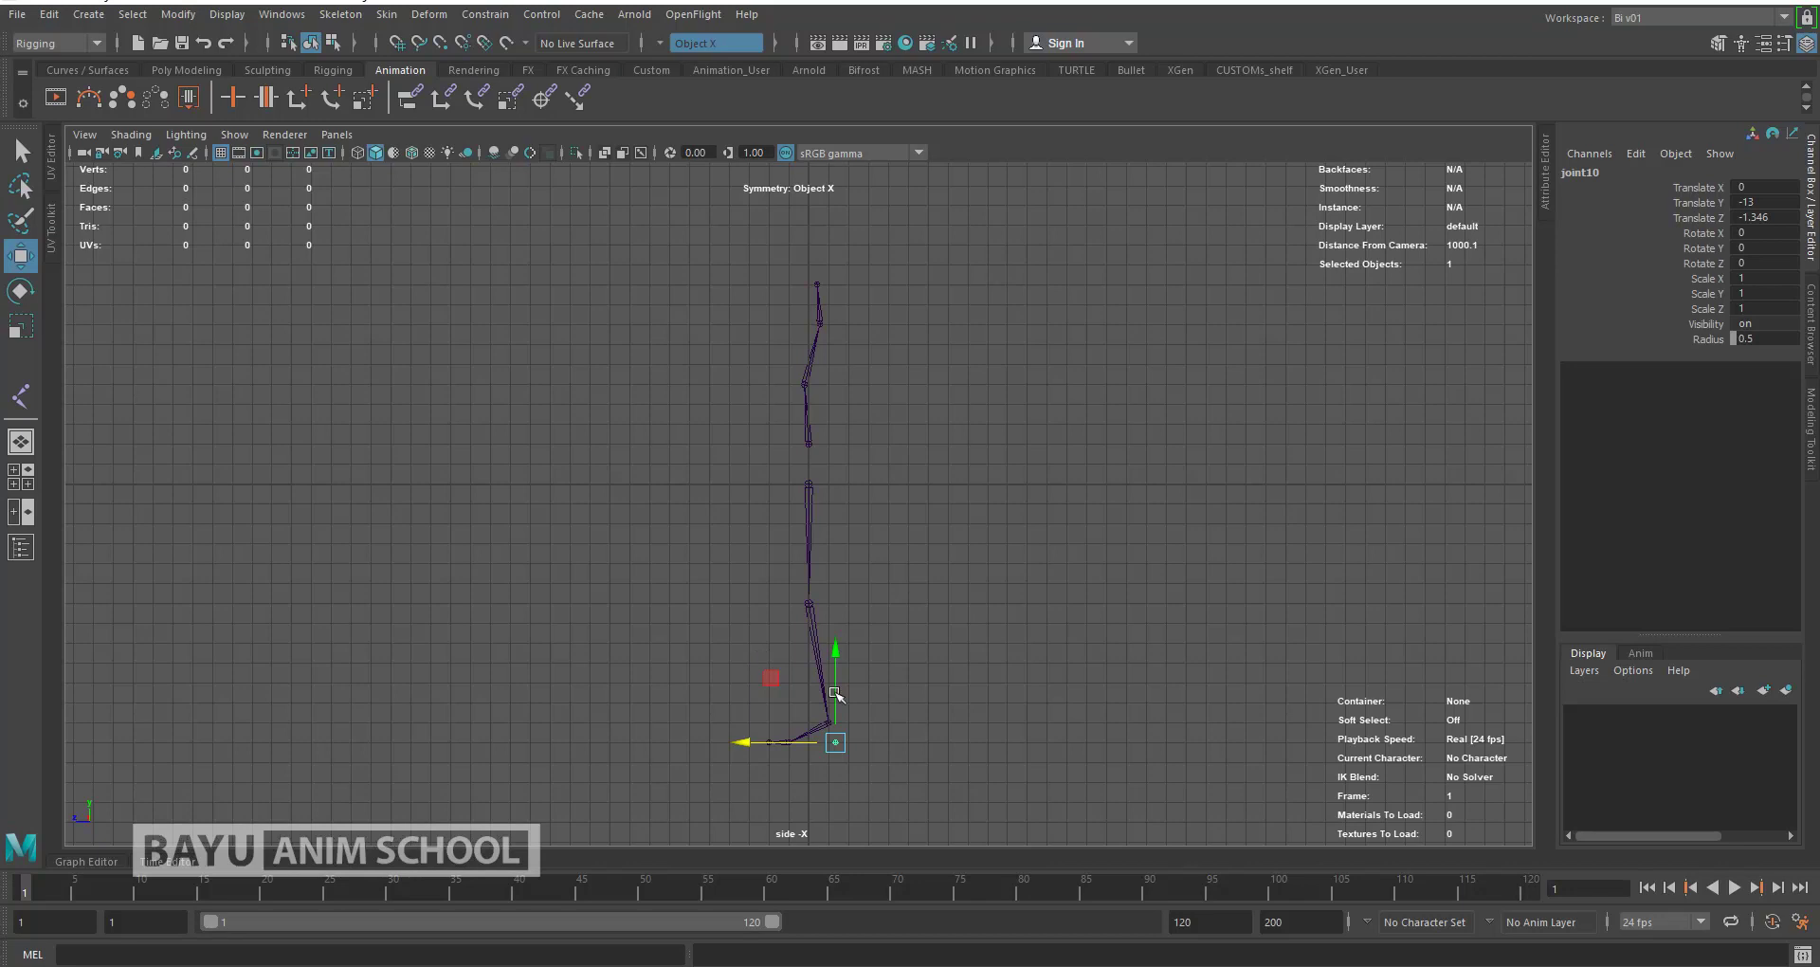
pyautogui.scroll(2, 934, 721)
pyautogui.moveTo(955, 723)
pyautogui.keyDown('alt'); pyautogui.mouseDown(button='middle')
pyautogui.moveTo(957, 477)
pyautogui.moveTo(821, 540)
pyautogui.mouseUp(button='middle'); pyautogui.keyUp('alt')
pyautogui.scroll(1, 958, 477)
pyautogui.scroll(1, 942, 502)
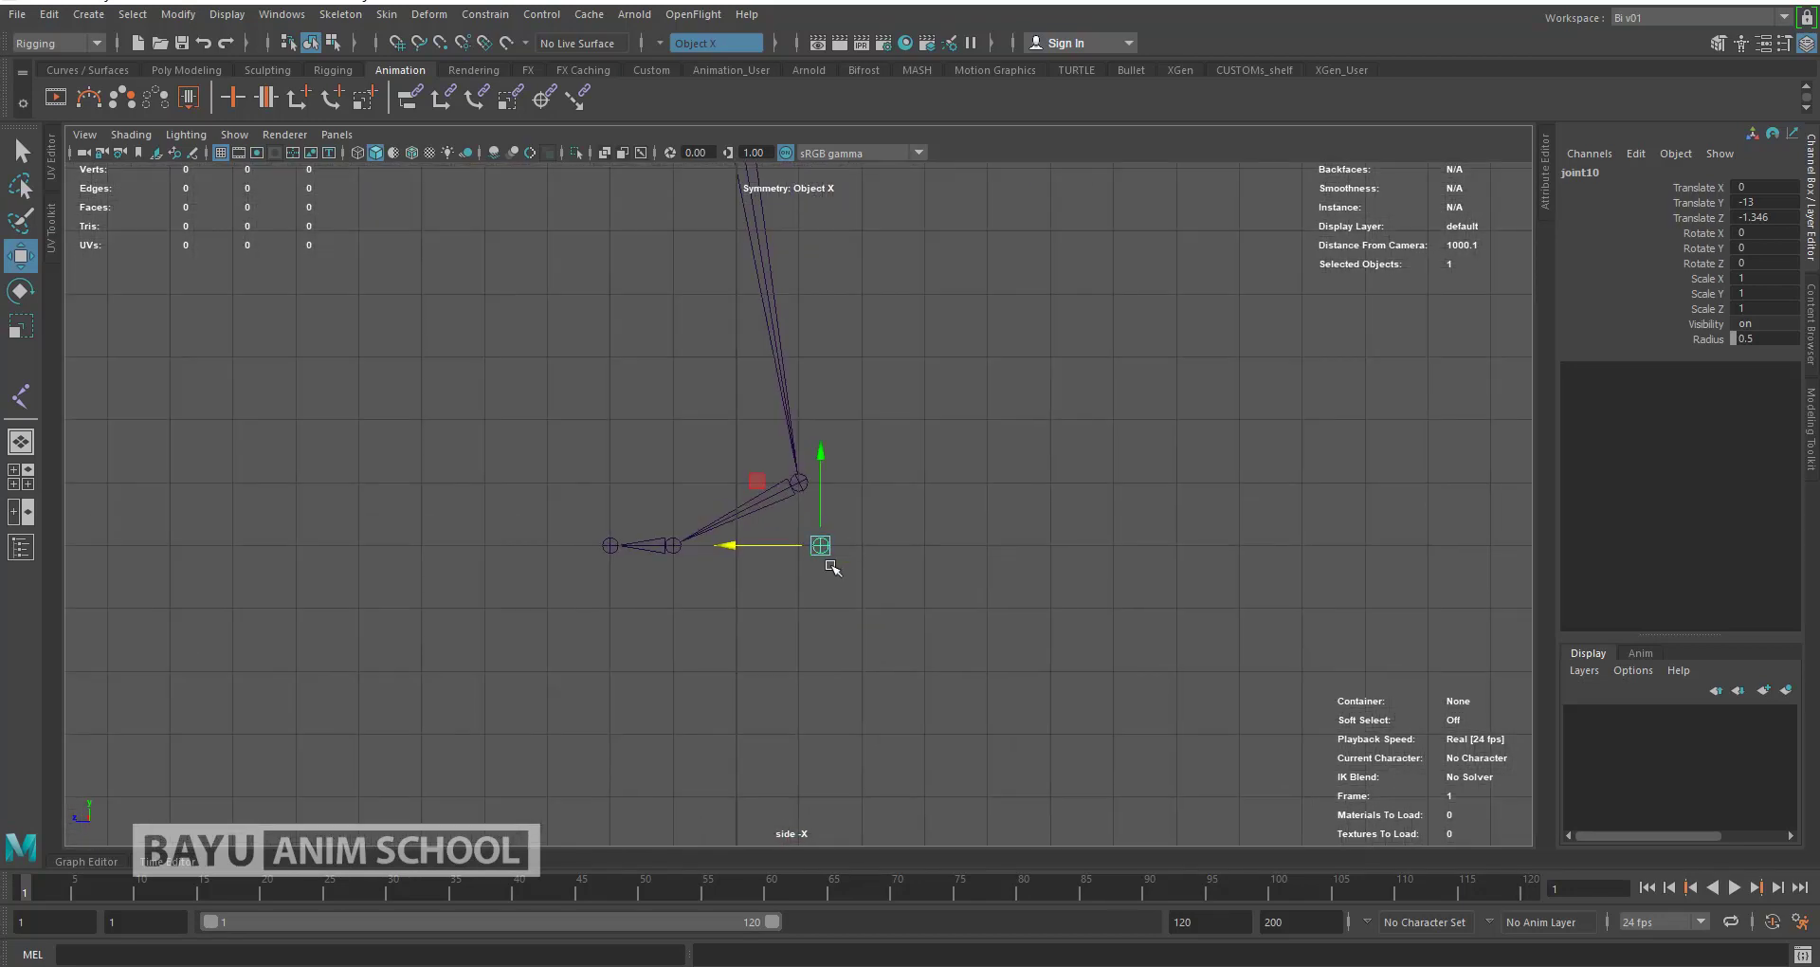
pyautogui.press('q')
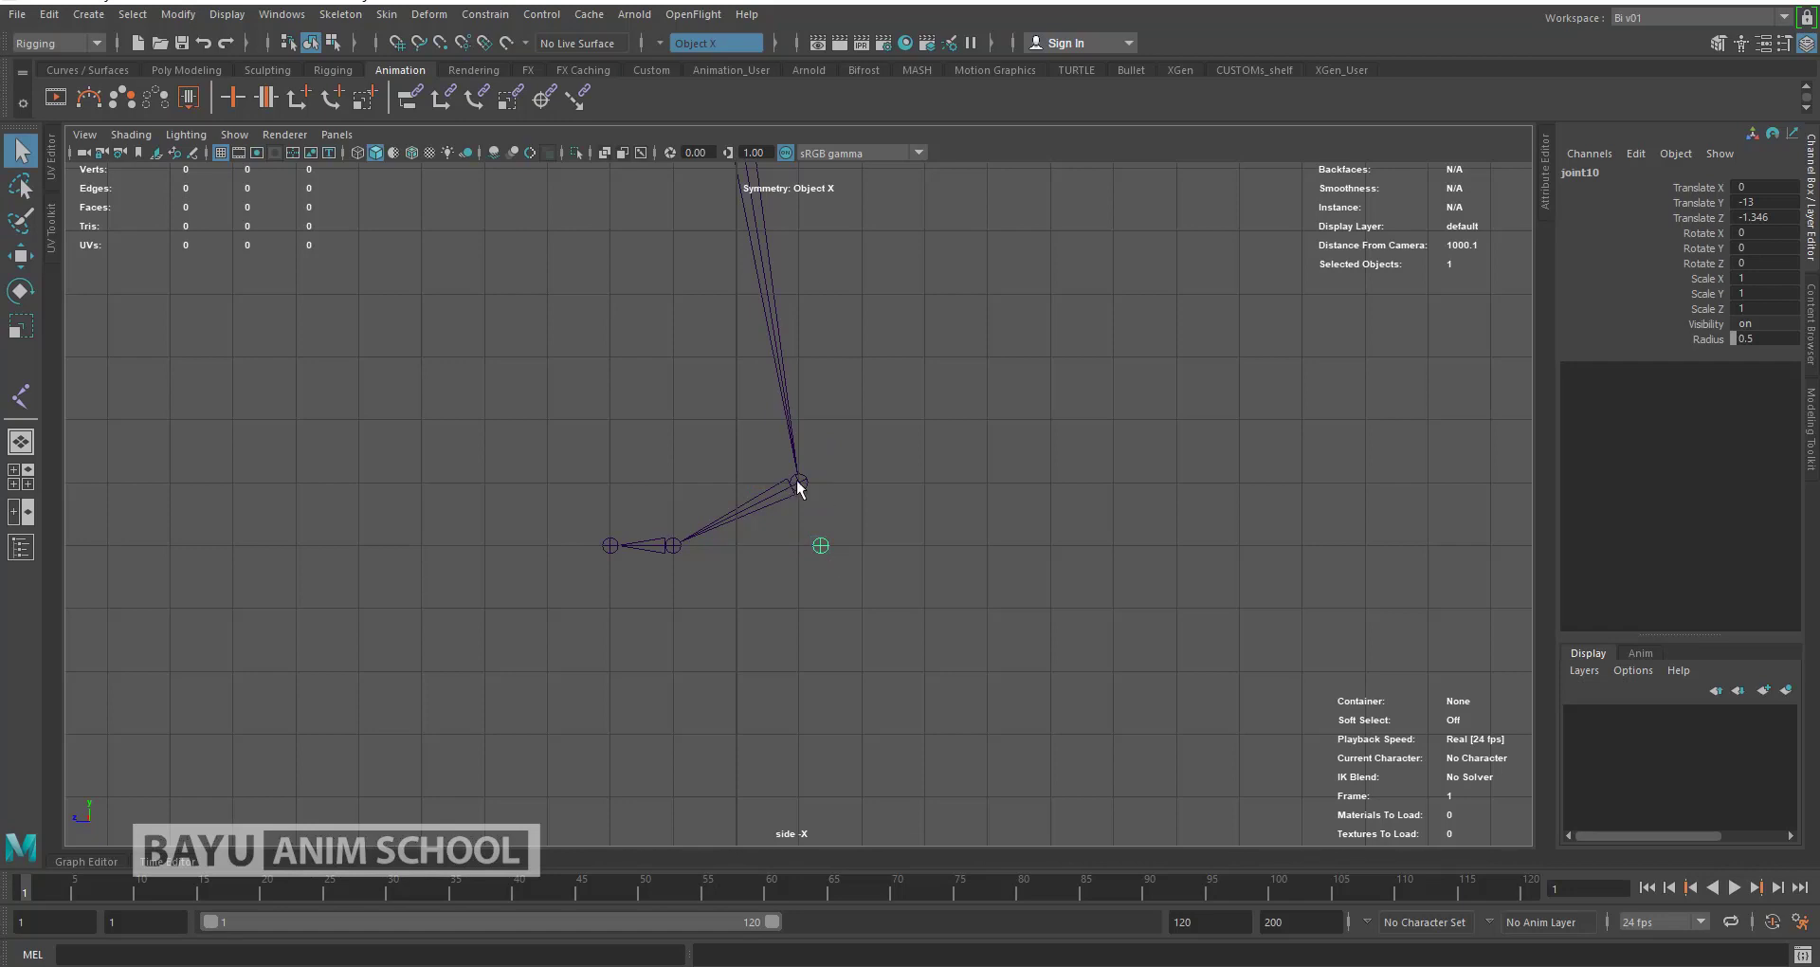
pyautogui.keyDown('shift'); pyautogui.click(798, 481); pyautogui.keyUp('shift')
pyautogui.click(952, 481)
pyautogui.scroll(-2, 881, 445)
pyautogui.keyDown('alt'); pyautogui.moveTo(814, 412); pyautogui.dragTo(953, 572, button='middle'); pyautogui.keyUp('alt')
pyautogui.keyDown('alt'); pyautogui.moveTo(931, 489); pyautogui.dragTo(829, 557, button='middle'); pyautogui.keyUp('alt')
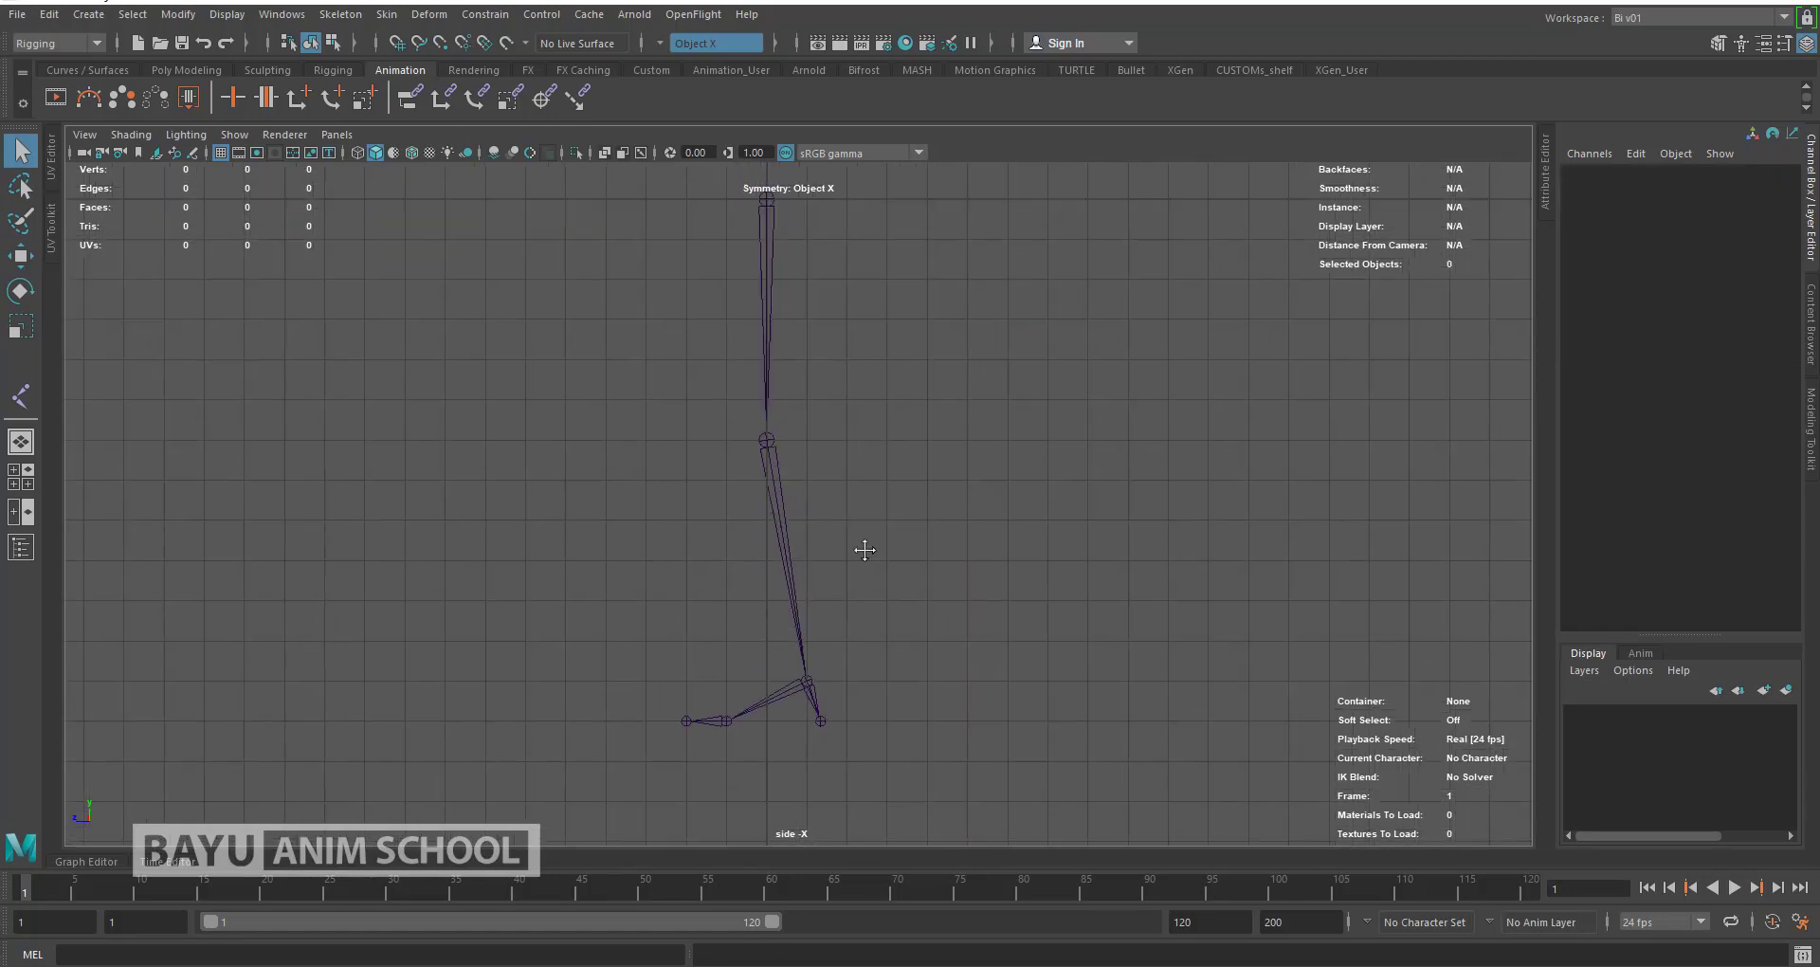
pyautogui.moveTo(819, 540)
pyautogui.mouseDown()
pyautogui.moveTo(690, 559)
pyautogui.moveTo(739, 546)
pyautogui.mouseUp()
pyautogui.press('r')
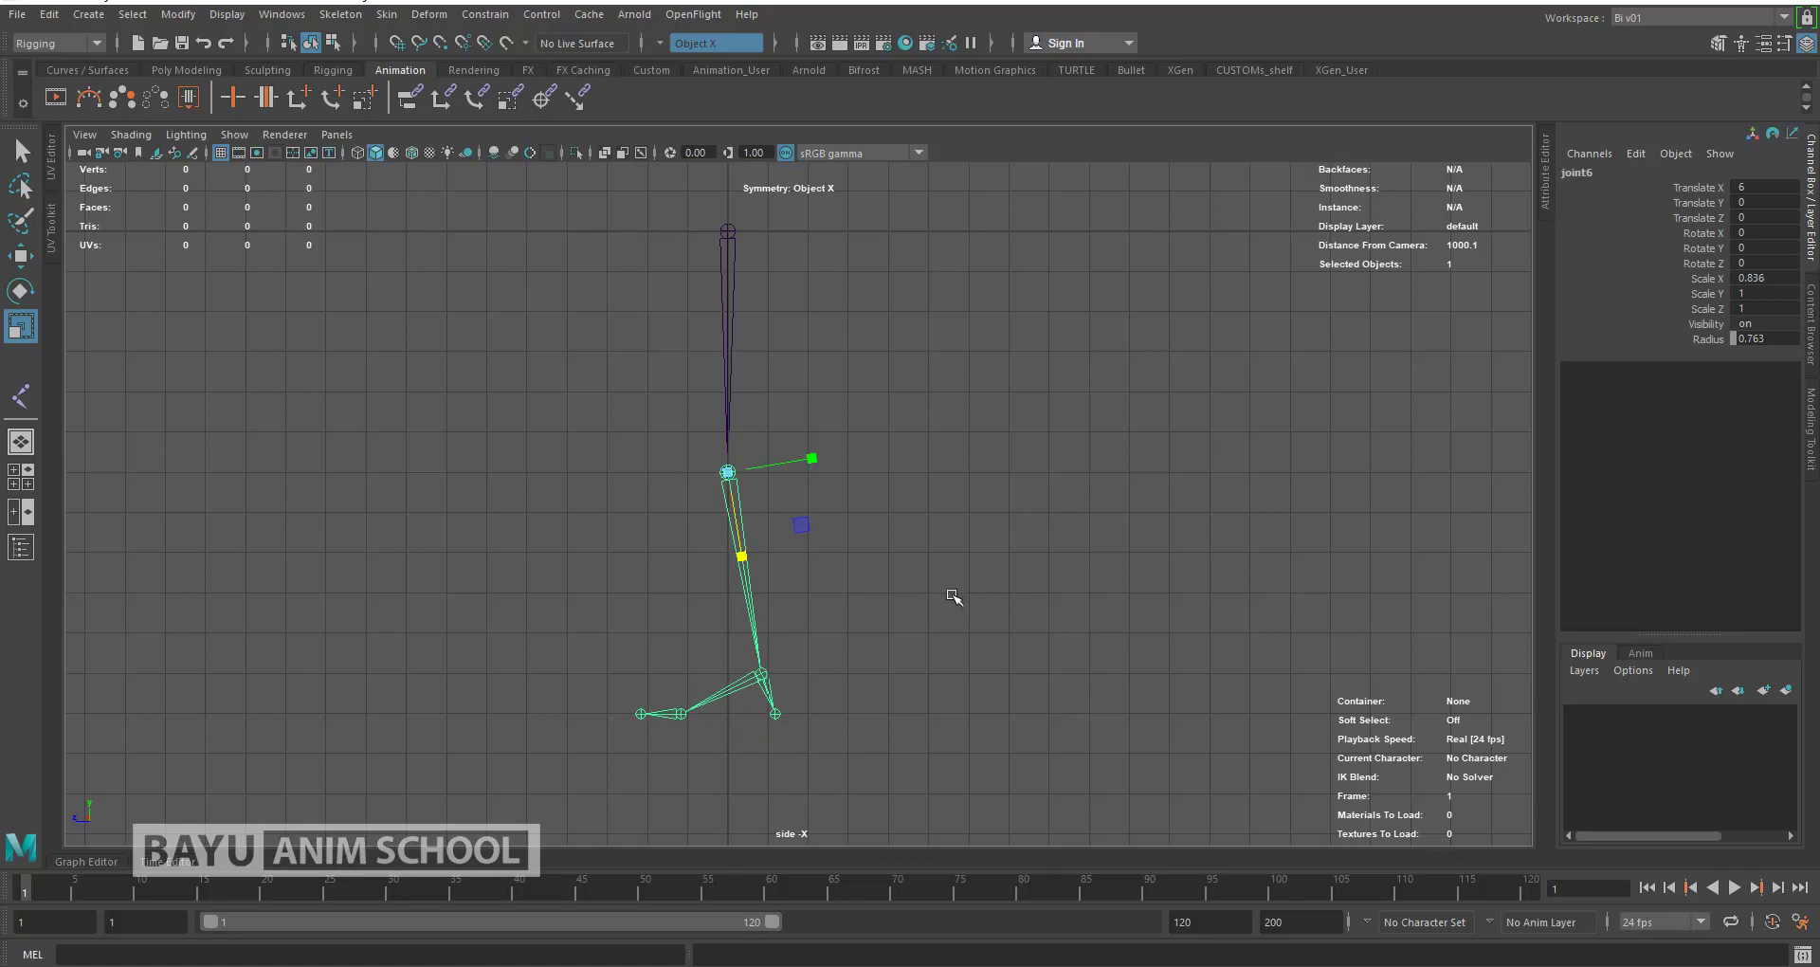
# Step: Scale the leg chain from its top joint to 0.844 along X
pyautogui.click(953, 600)
pyautogui.scroll(3, 915, 529)
pyautogui.scroll(-2, 949, 510)
pyautogui.scroll(-1, 949, 510)
pyautogui.scroll(-1, 949, 510)
pyautogui.scroll(-1, 862, 510)
pyautogui.scroll(1, 862, 509)
pyautogui.scroll(2, 862, 537)
pyautogui.scroll(1, 869, 553)
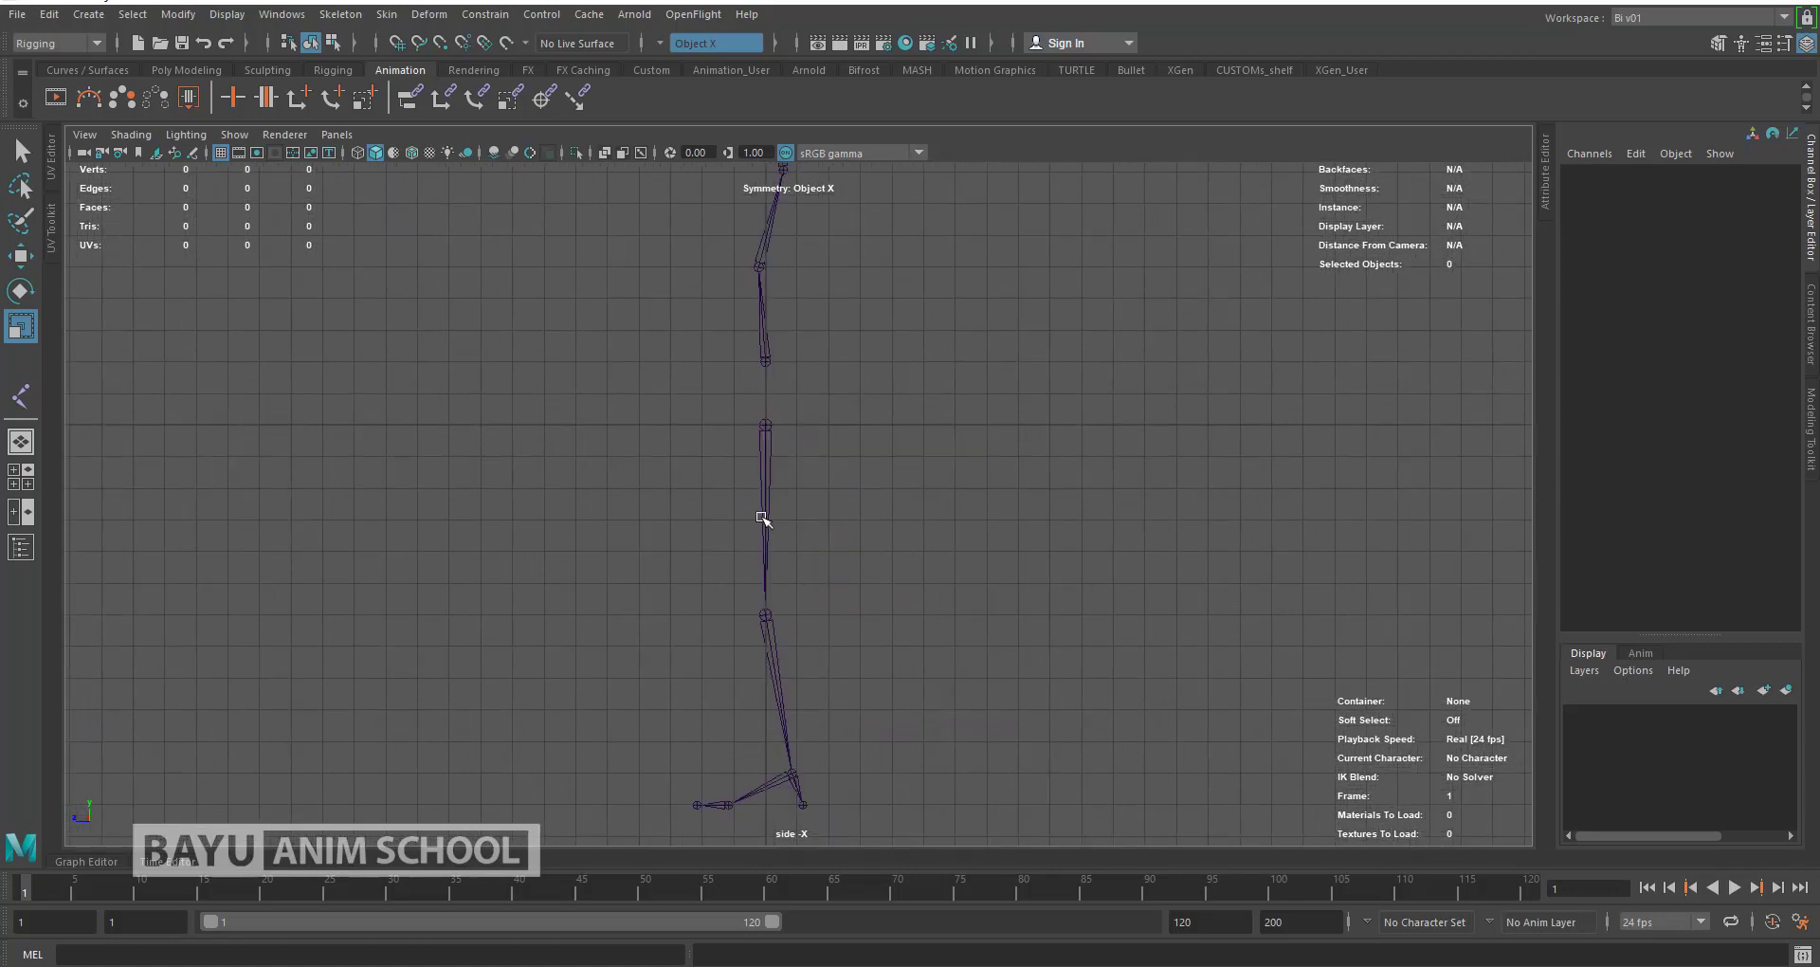
pyautogui.click(766, 505)
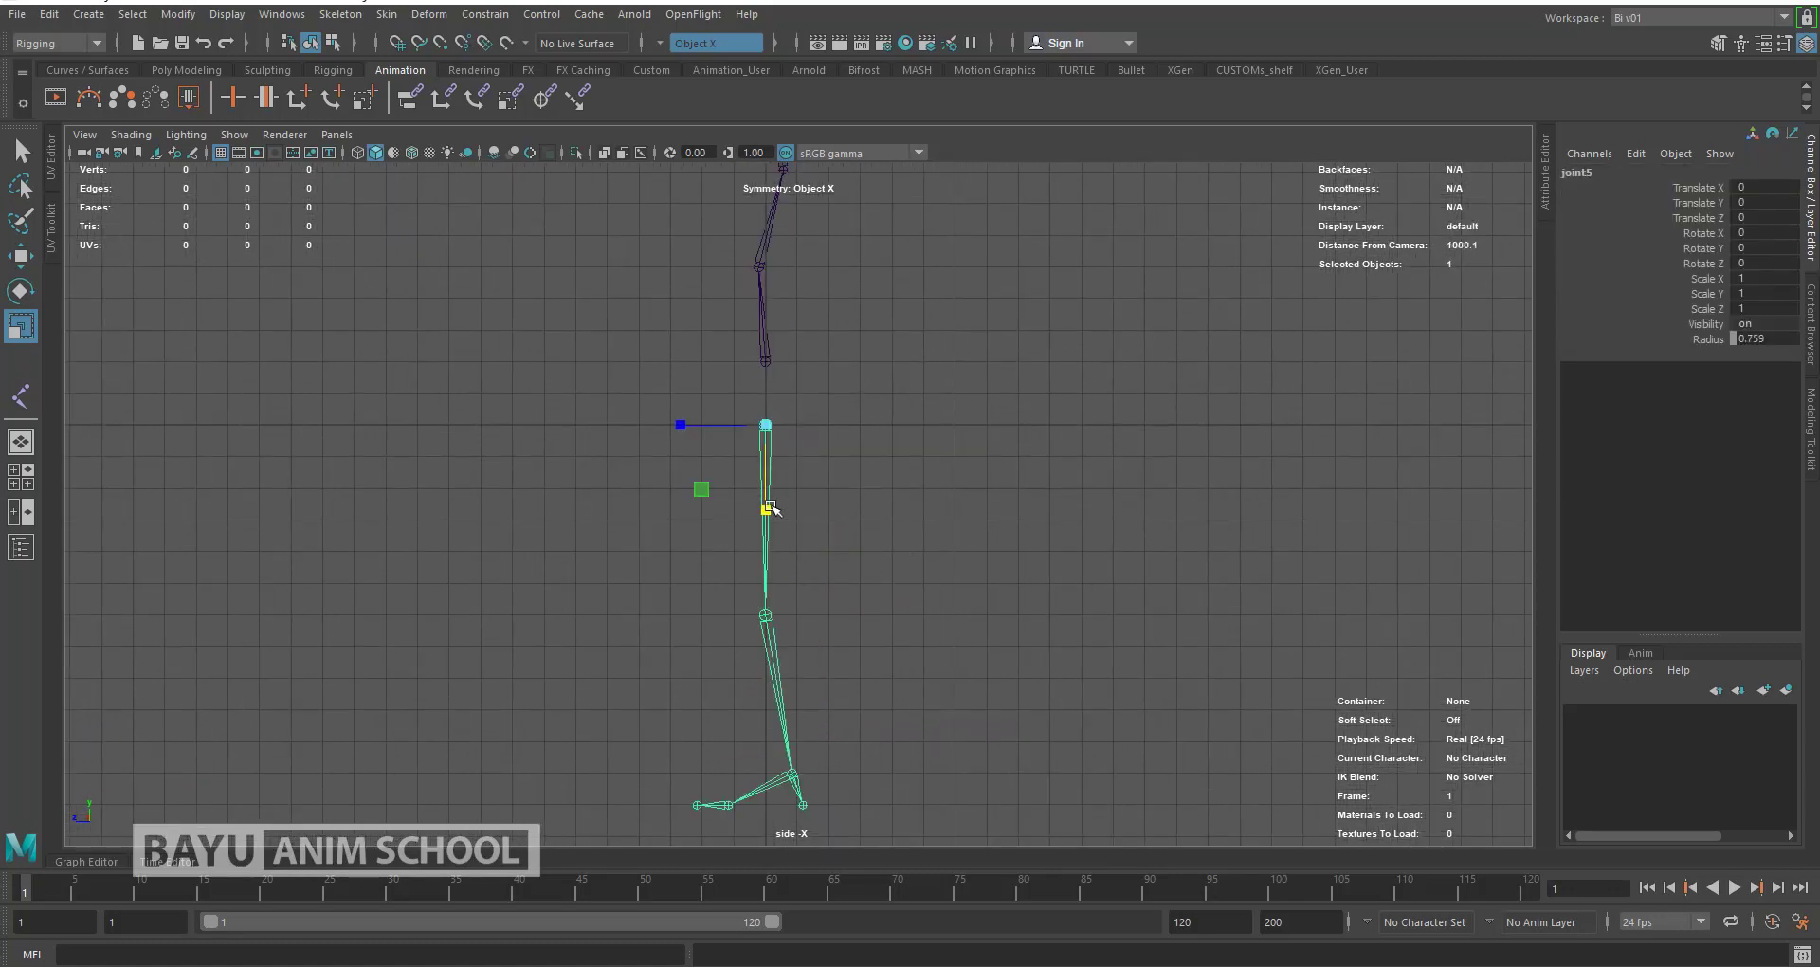
pyautogui.moveTo(768, 508); pyautogui.dragTo(768, 494)
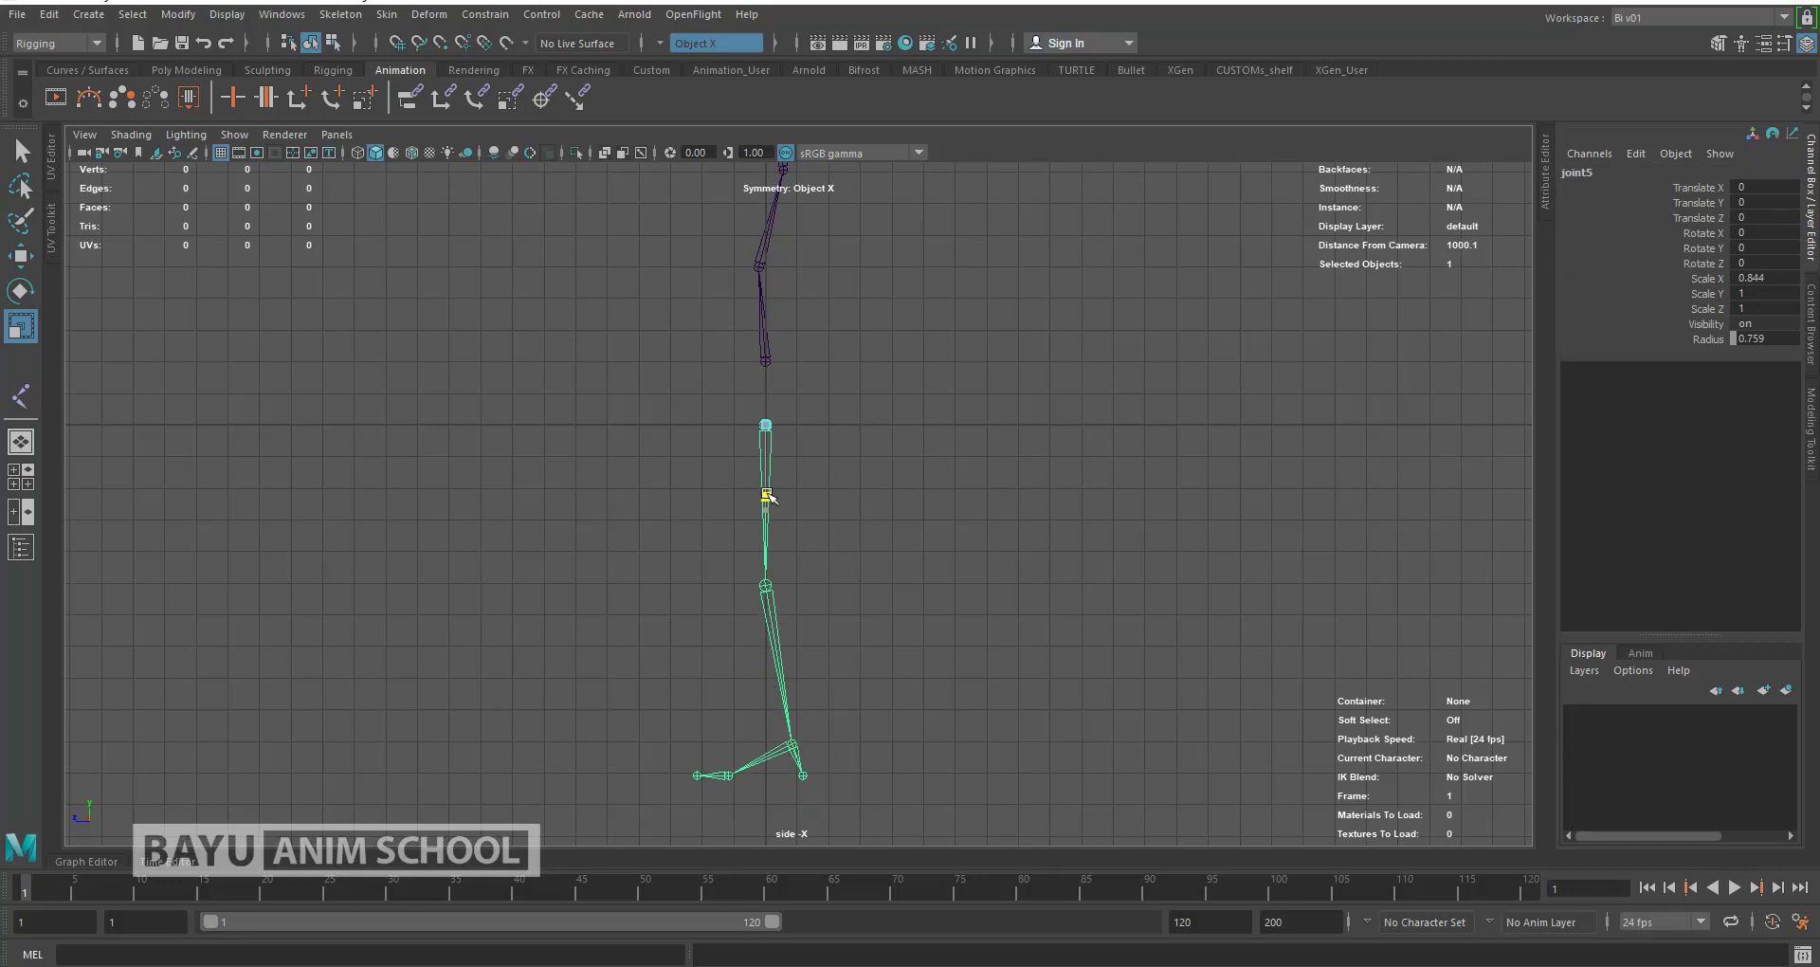
pyautogui.click(1013, 558)
pyautogui.keyDown('alt'); pyautogui.moveTo(1012, 557); pyautogui.dragTo(931, 578, button='middle'); pyautogui.keyUp('alt')
pyautogui.scroll(-1, 917, 645)
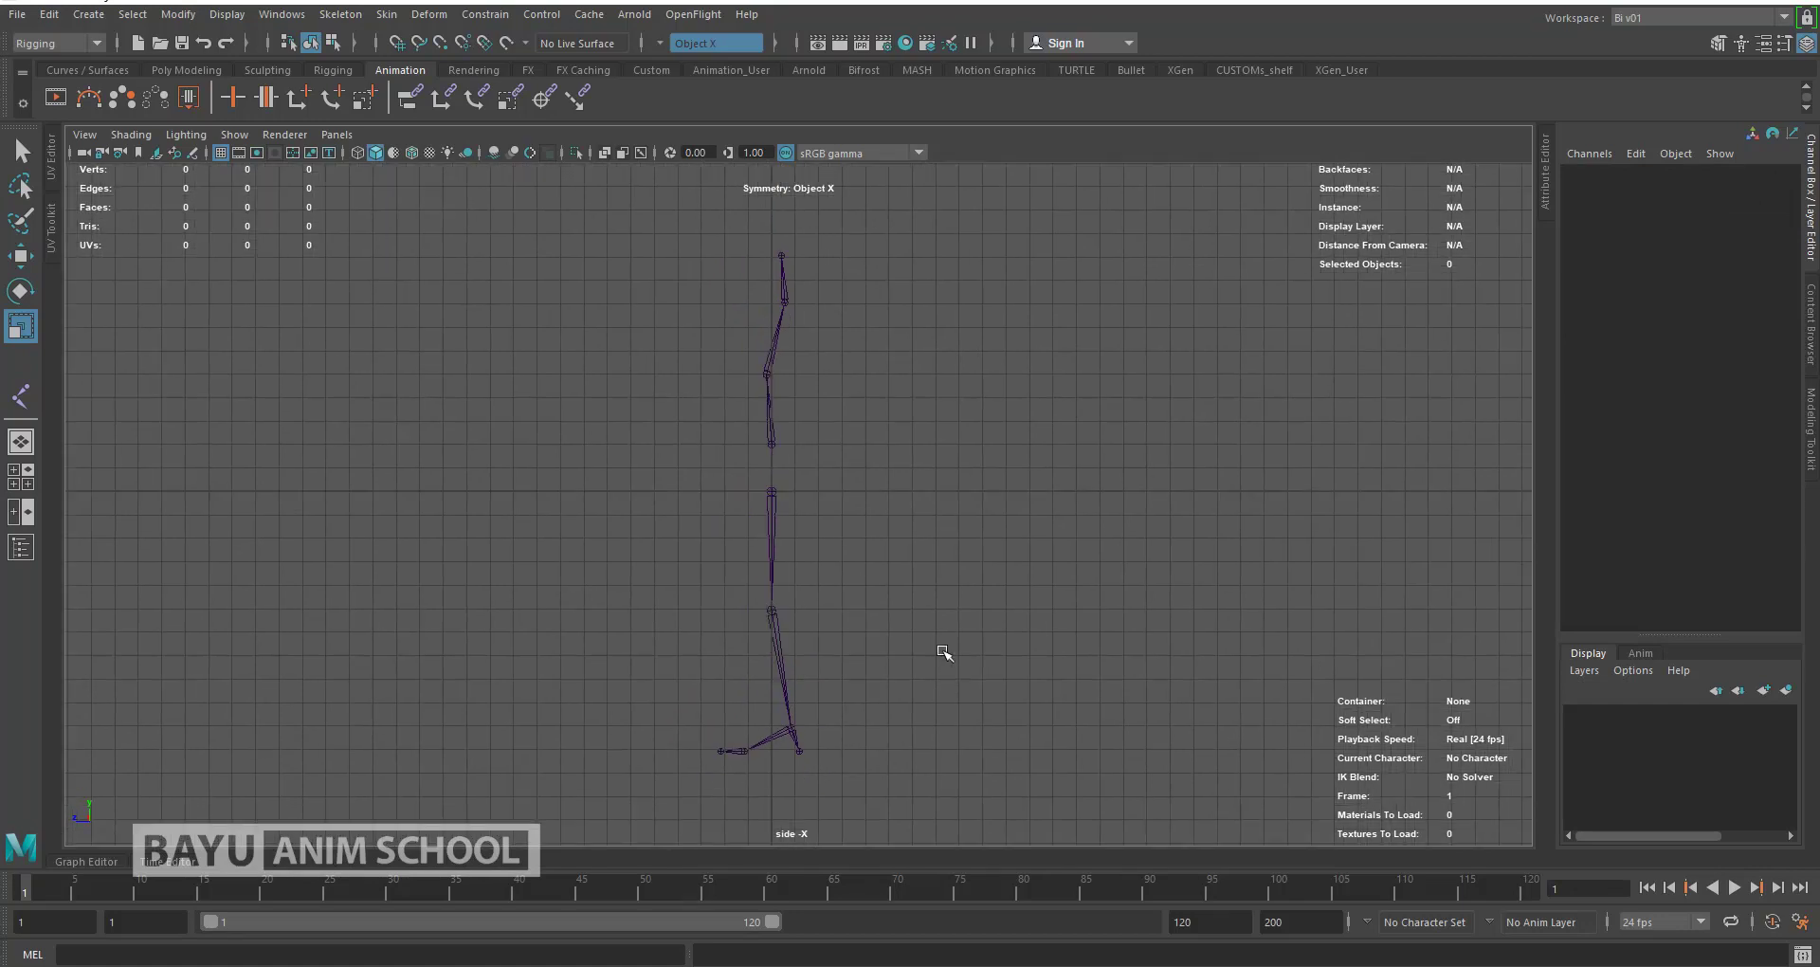
pyautogui.scroll(2, 944, 652)
pyautogui.keyDown('alt'); pyautogui.moveTo(892, 499); pyautogui.dragTo(878, 525, button='middle'); pyautogui.keyUp('alt')
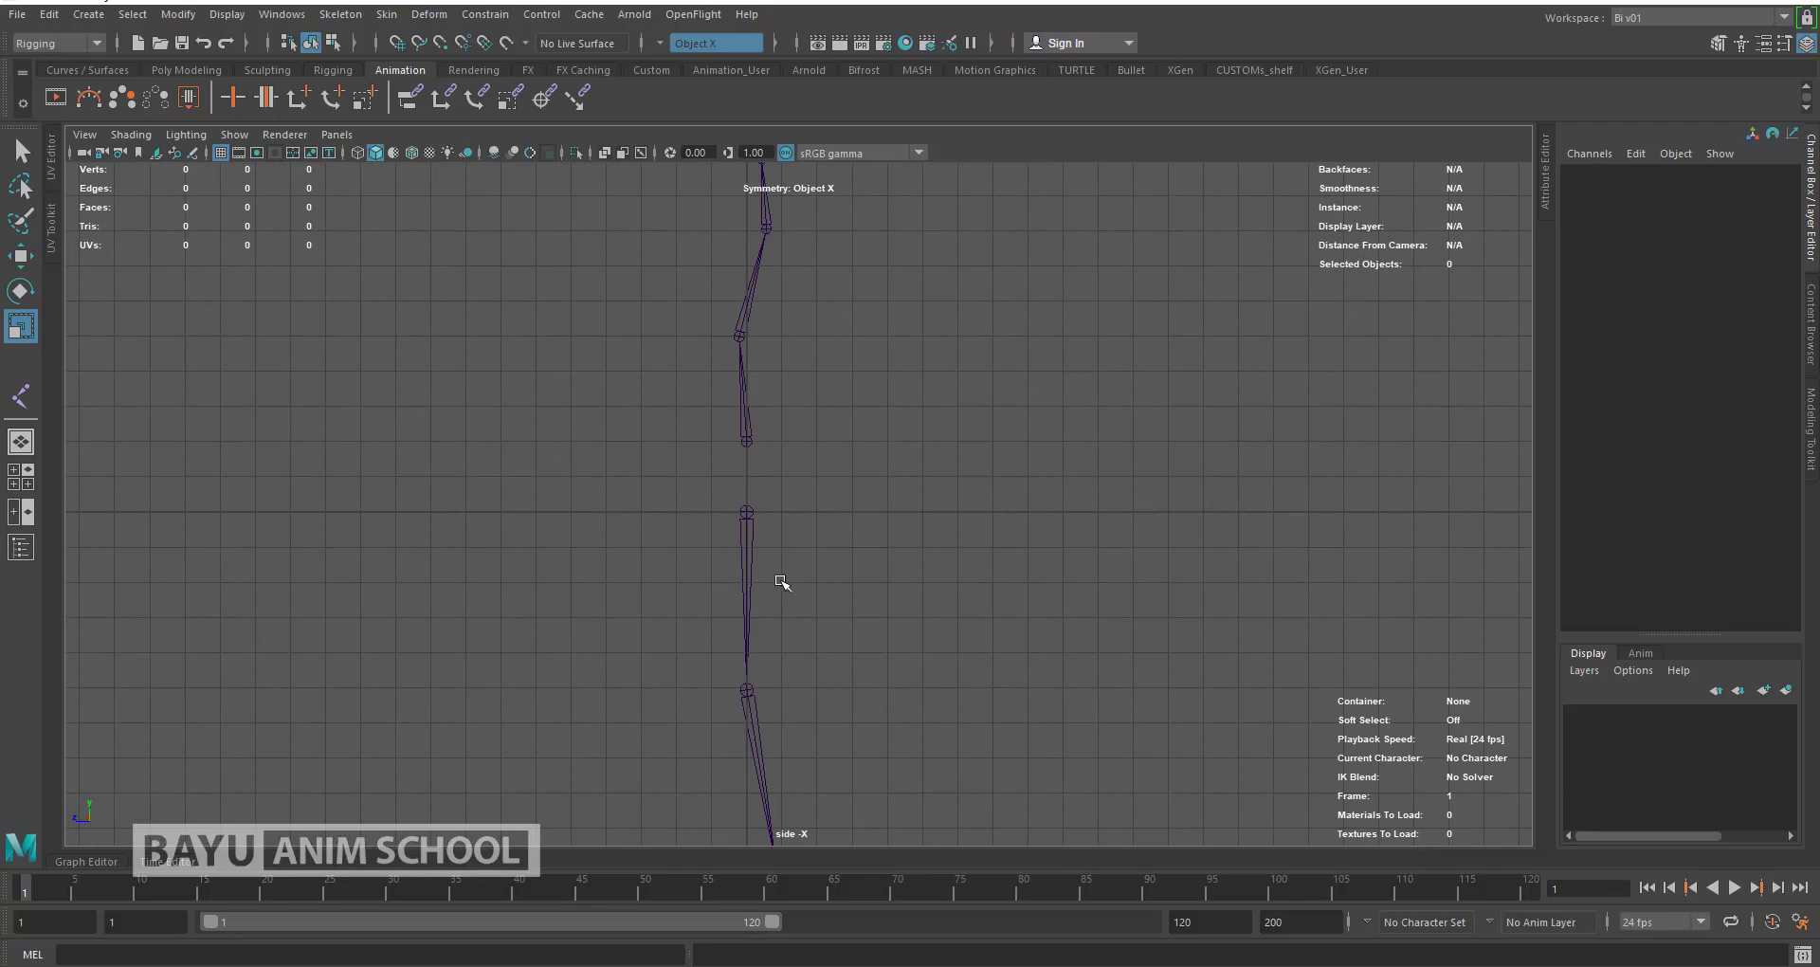
# Step: Reselect the leg chain in the perspective view with the Move tool active
pyautogui.click(748, 569)
pyautogui.press('space')
pyautogui.moveTo(967, 530); pyautogui.dragTo(976, 474)
pyautogui.moveTo(901, 607)
pyautogui.keyDown('alt'); pyautogui.mouseDown()
pyautogui.moveTo(886, 594)
pyautogui.moveTo(967, 650)
pyautogui.moveTo(924, 653)
pyautogui.moveTo(906, 628)
pyautogui.mouseUp(); pyautogui.keyUp('alt')
pyautogui.scroll(4, 924, 652)
pyautogui.press('w')
# Step: In front view, move the leg to X 2 and tilt it 5.177° around Z
pyautogui.click(397, 43)
pyautogui.press('space')
pyautogui.moveTo(910, 514); pyautogui.dragTo(915, 561)
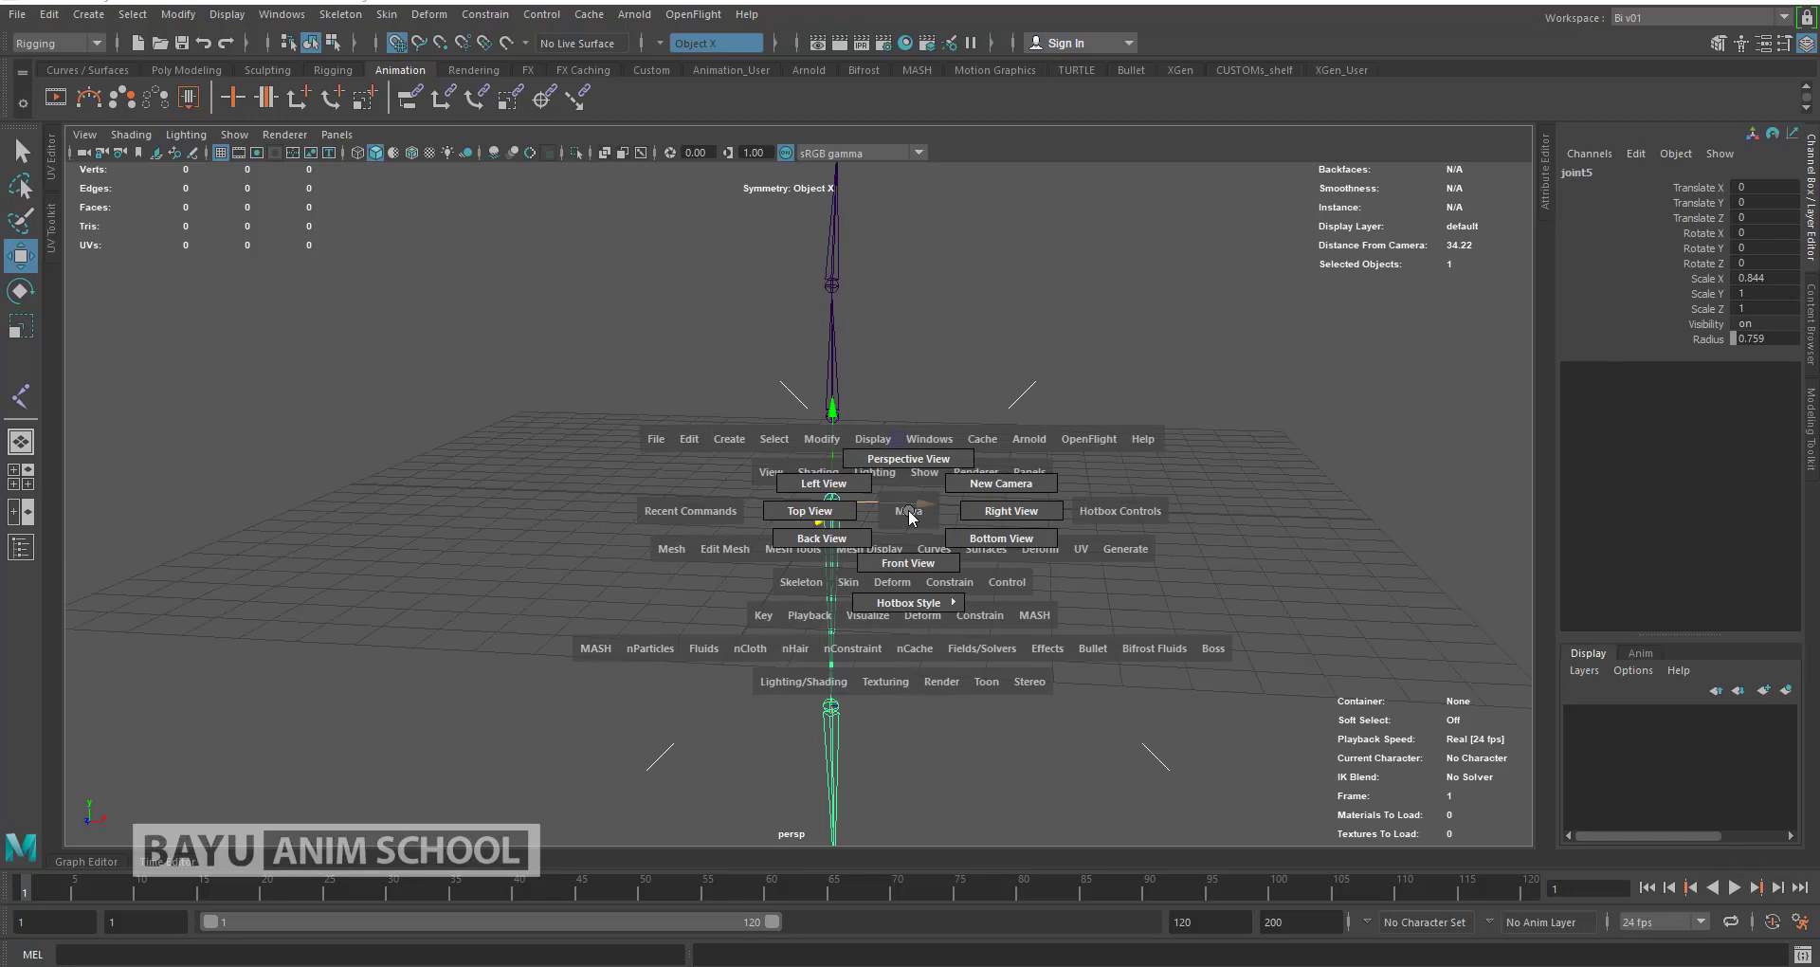
pyautogui.keyDown('alt'); pyautogui.moveTo(887, 597); pyautogui.dragTo(845, 495, button='middle'); pyautogui.keyUp('alt')
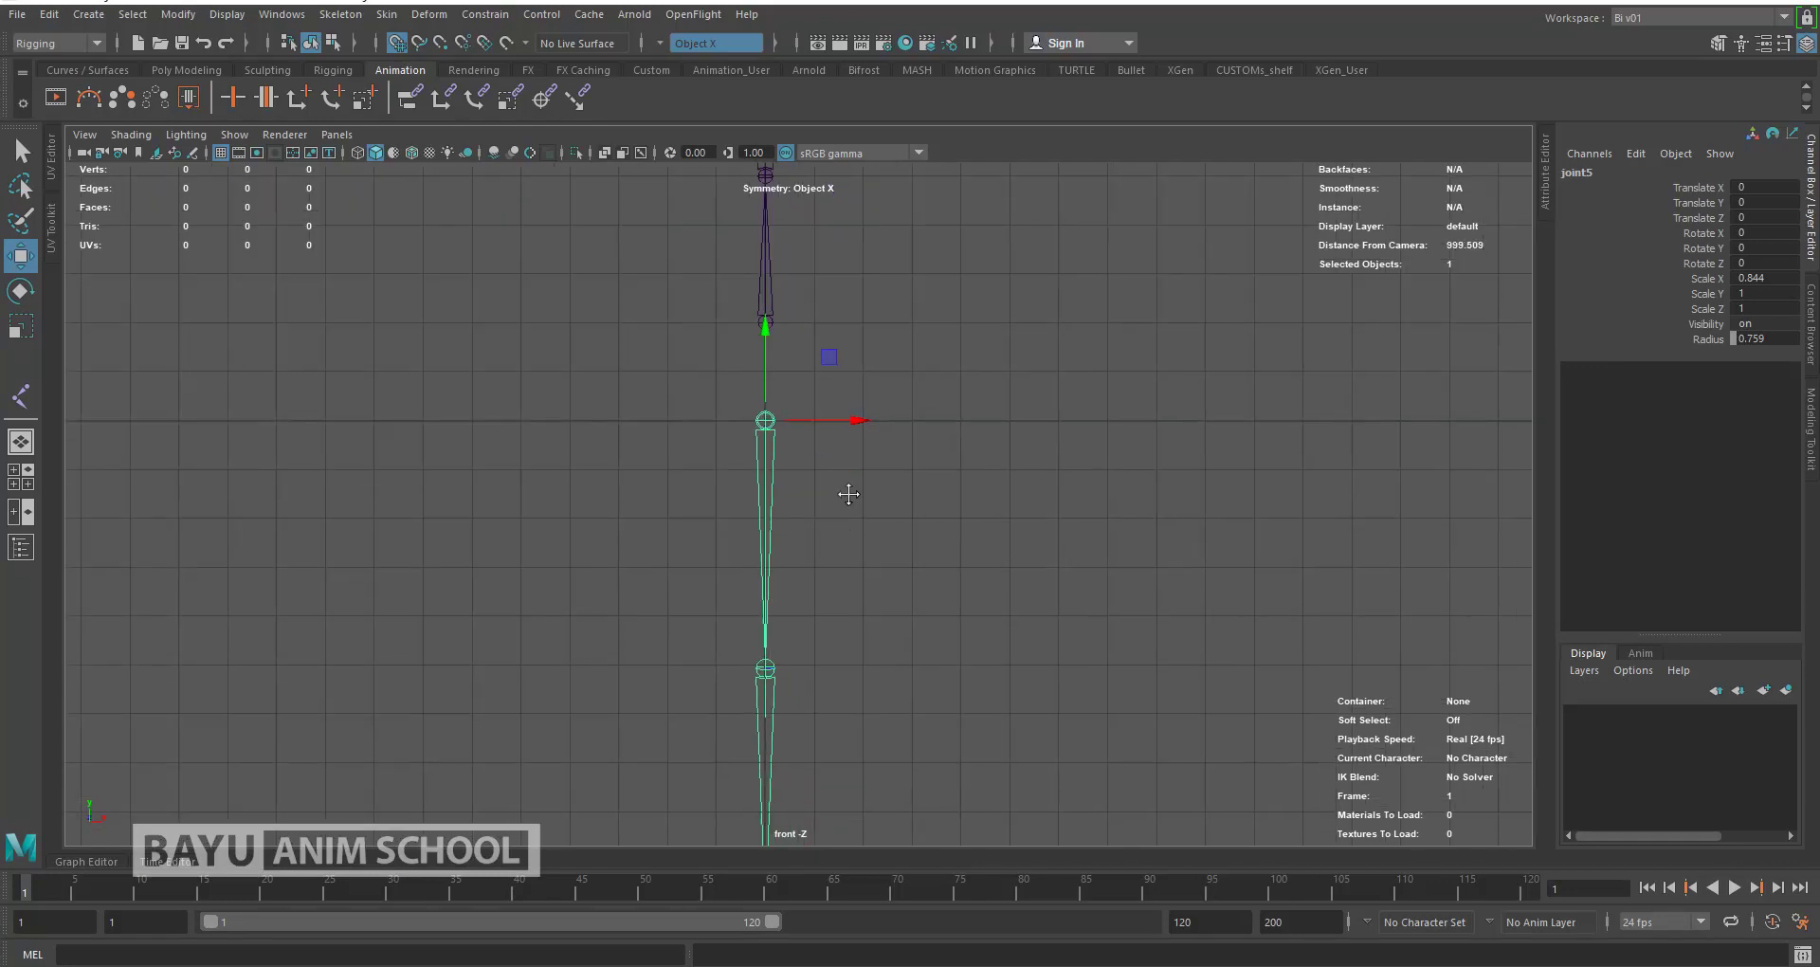
pyautogui.moveTo(842, 403); pyautogui.dragTo(856, 406)
pyautogui.scroll(-2, 1056, 537)
pyautogui.scroll(-1, 1056, 538)
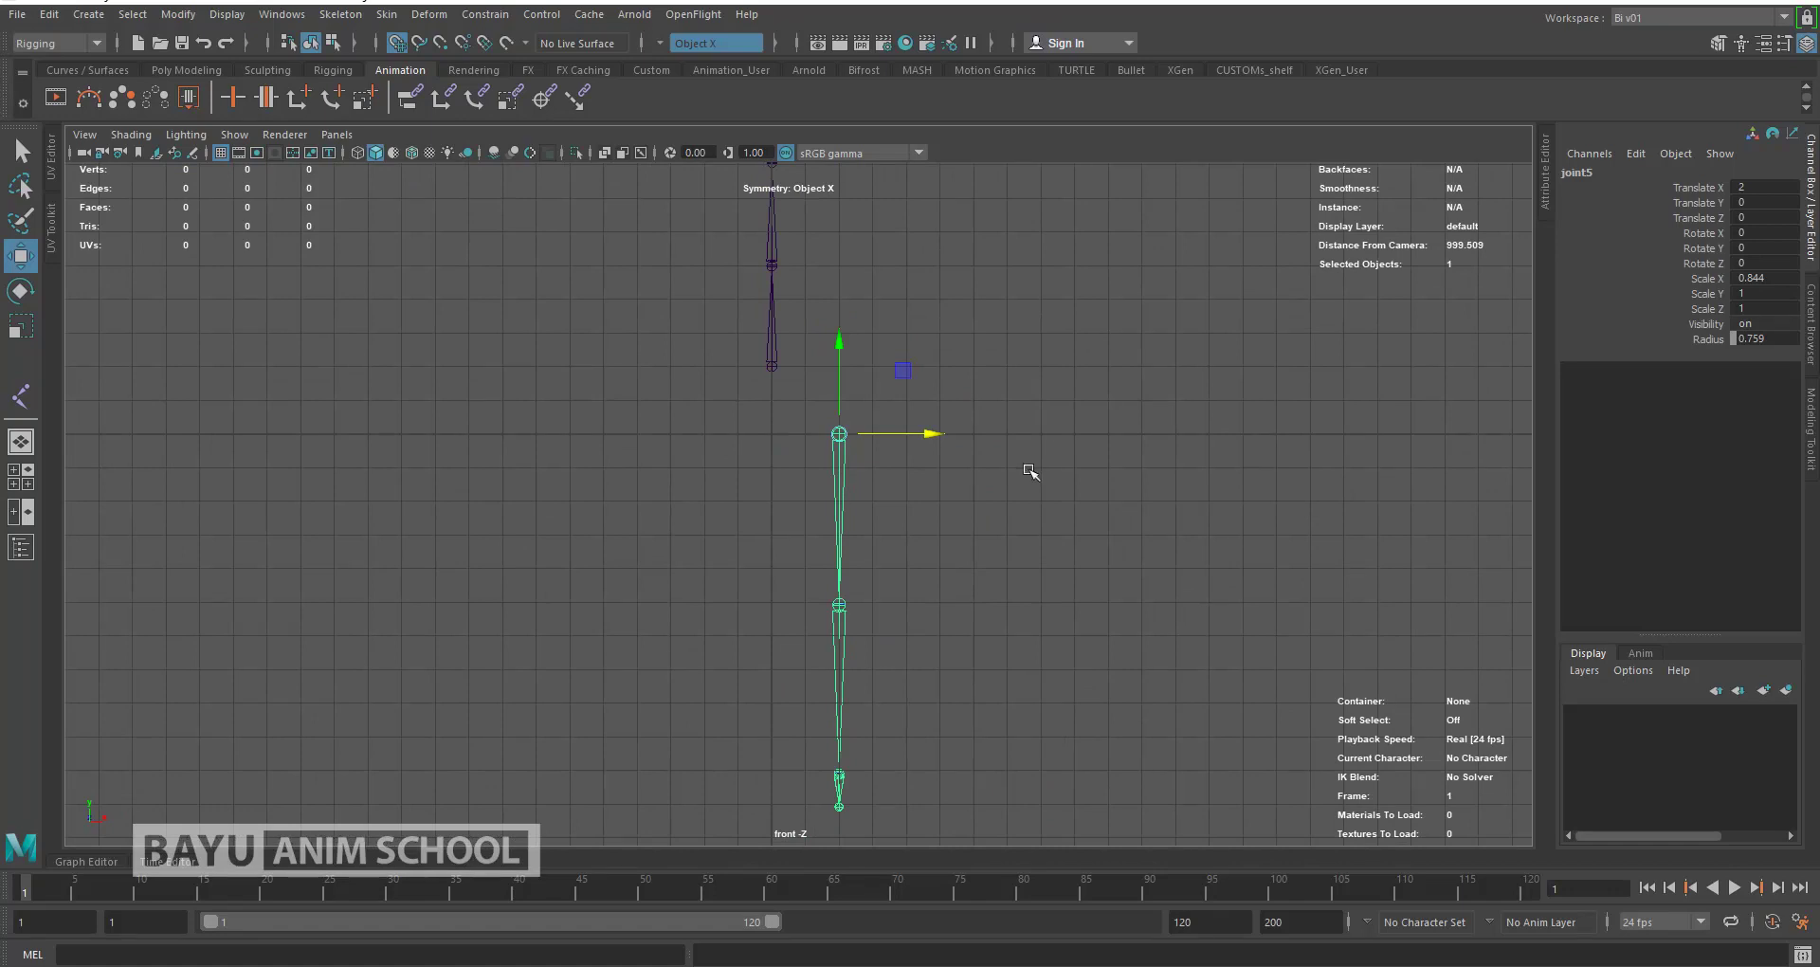
pyautogui.press('e')
pyautogui.moveTo(907, 486); pyautogui.dragTo(1056, 480)
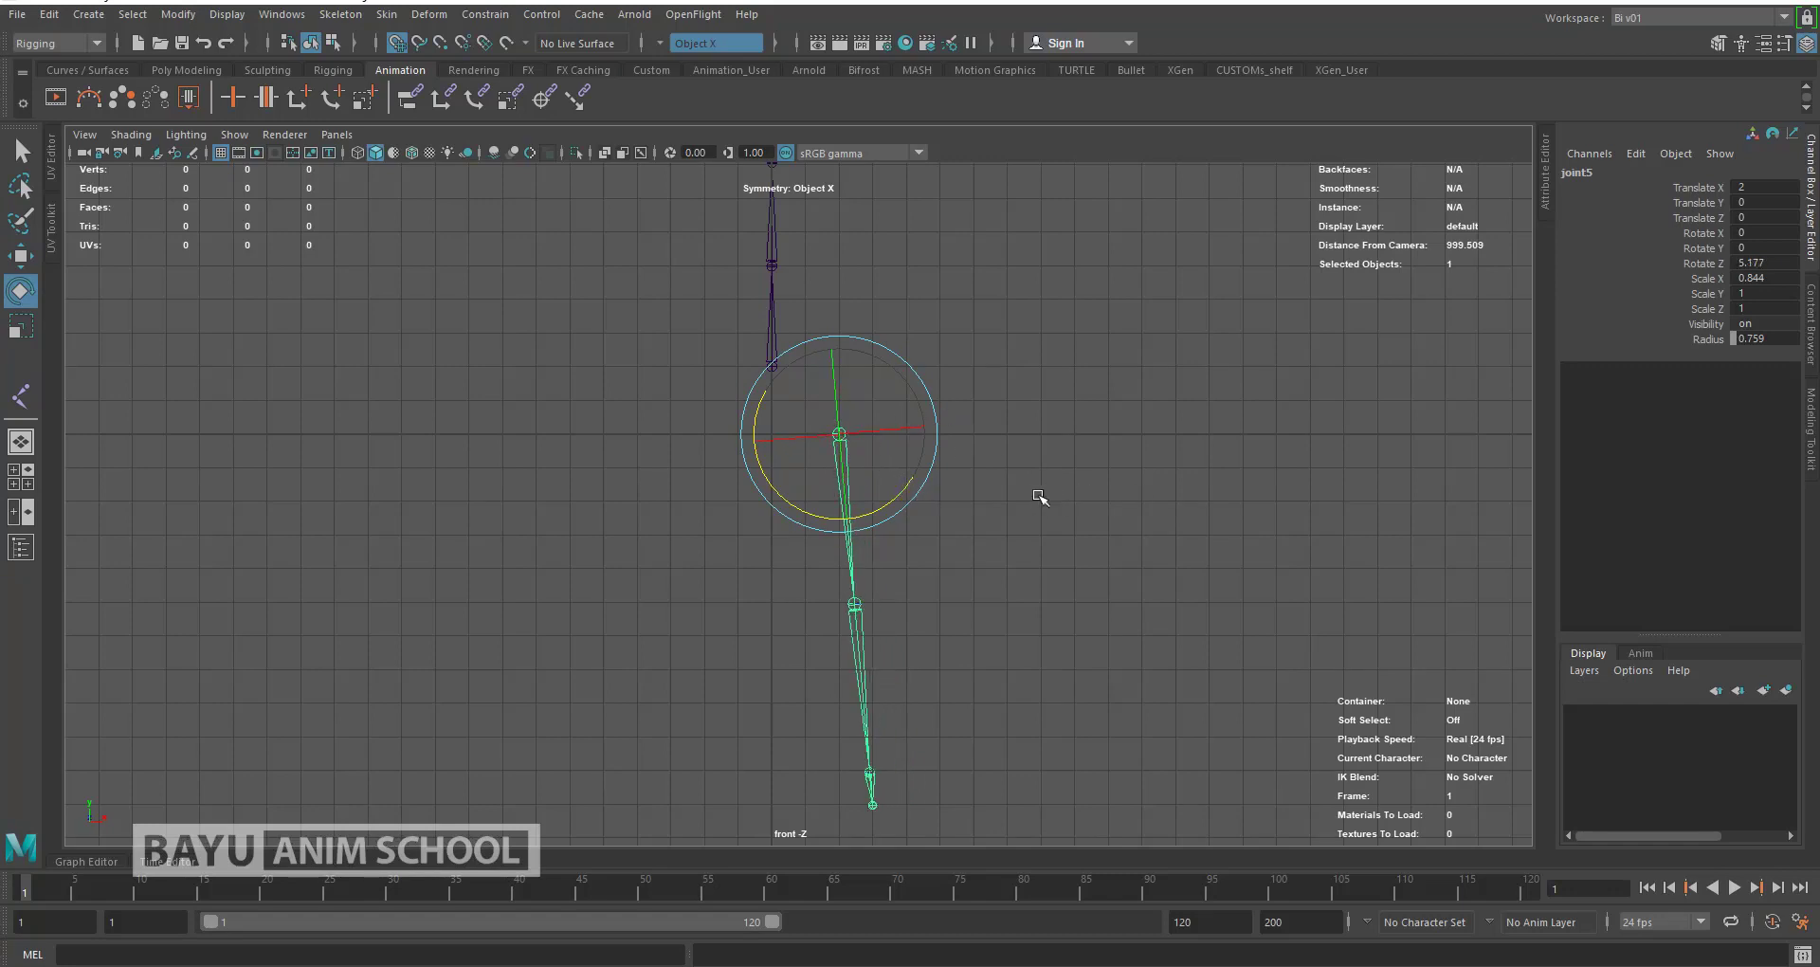
pyautogui.click(1036, 490)
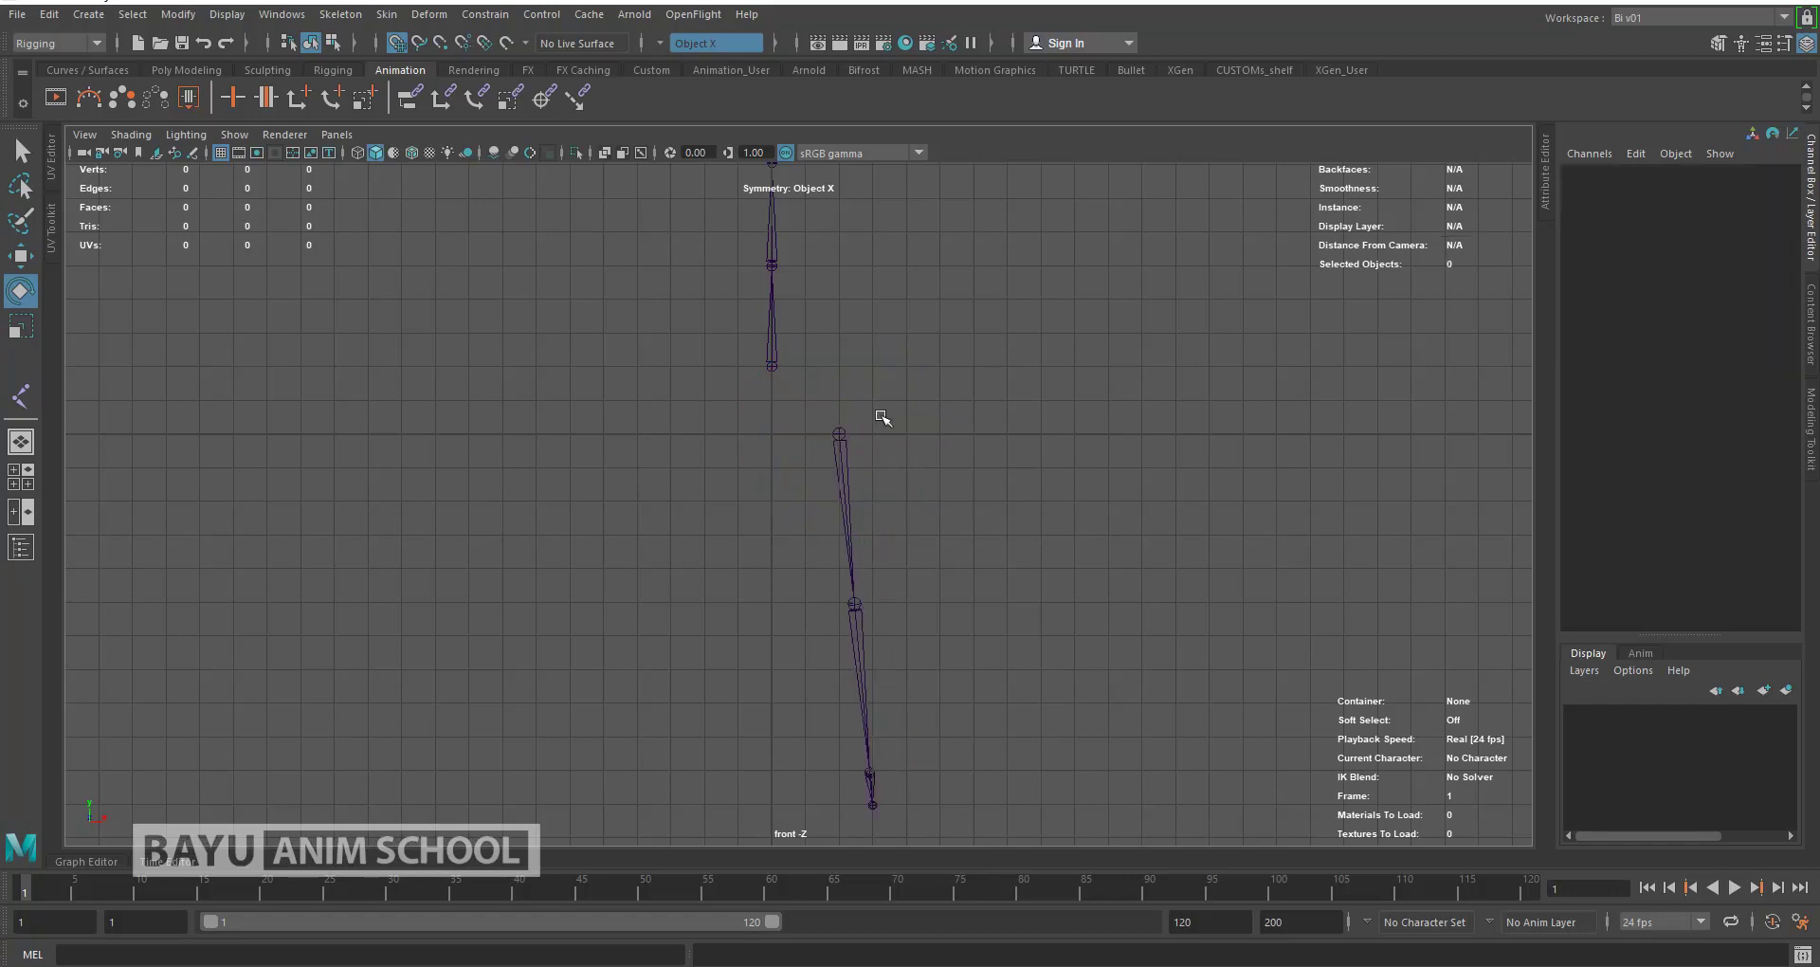
# Step: Insert a new hip joint on the lower spine bone
pyautogui.click(343, 15)
pyautogui.click(376, 82)
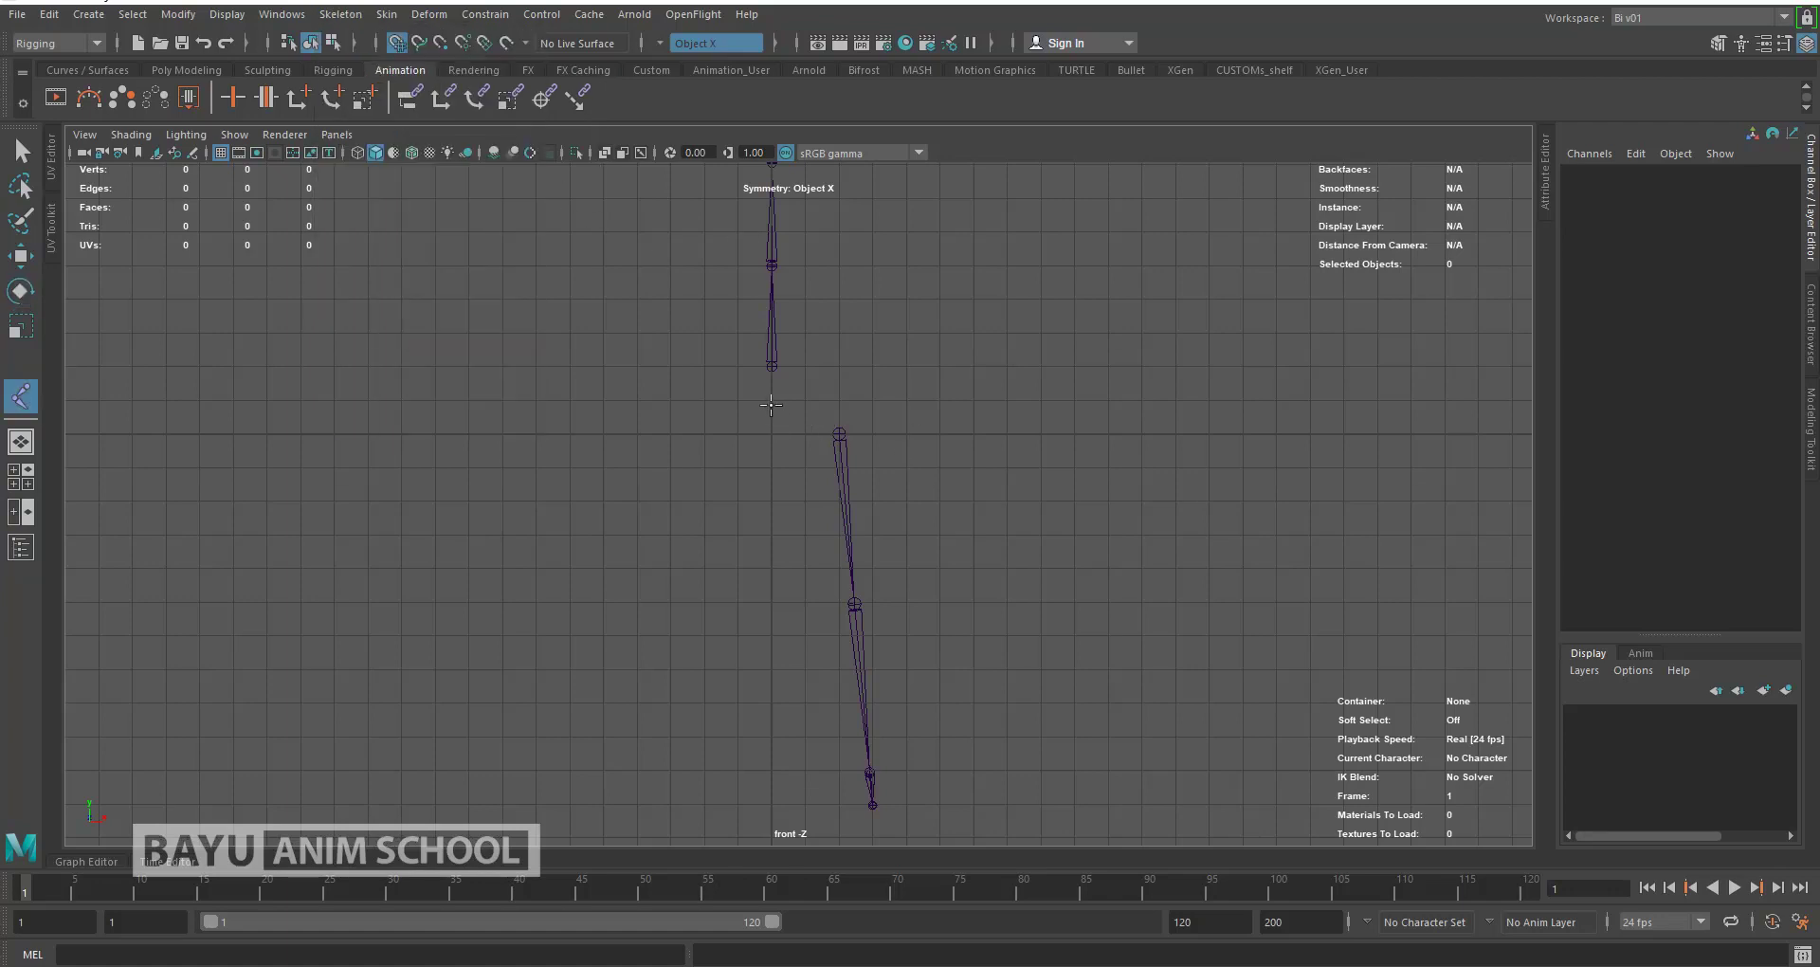
pyautogui.click(771, 406)
pyautogui.press('e')
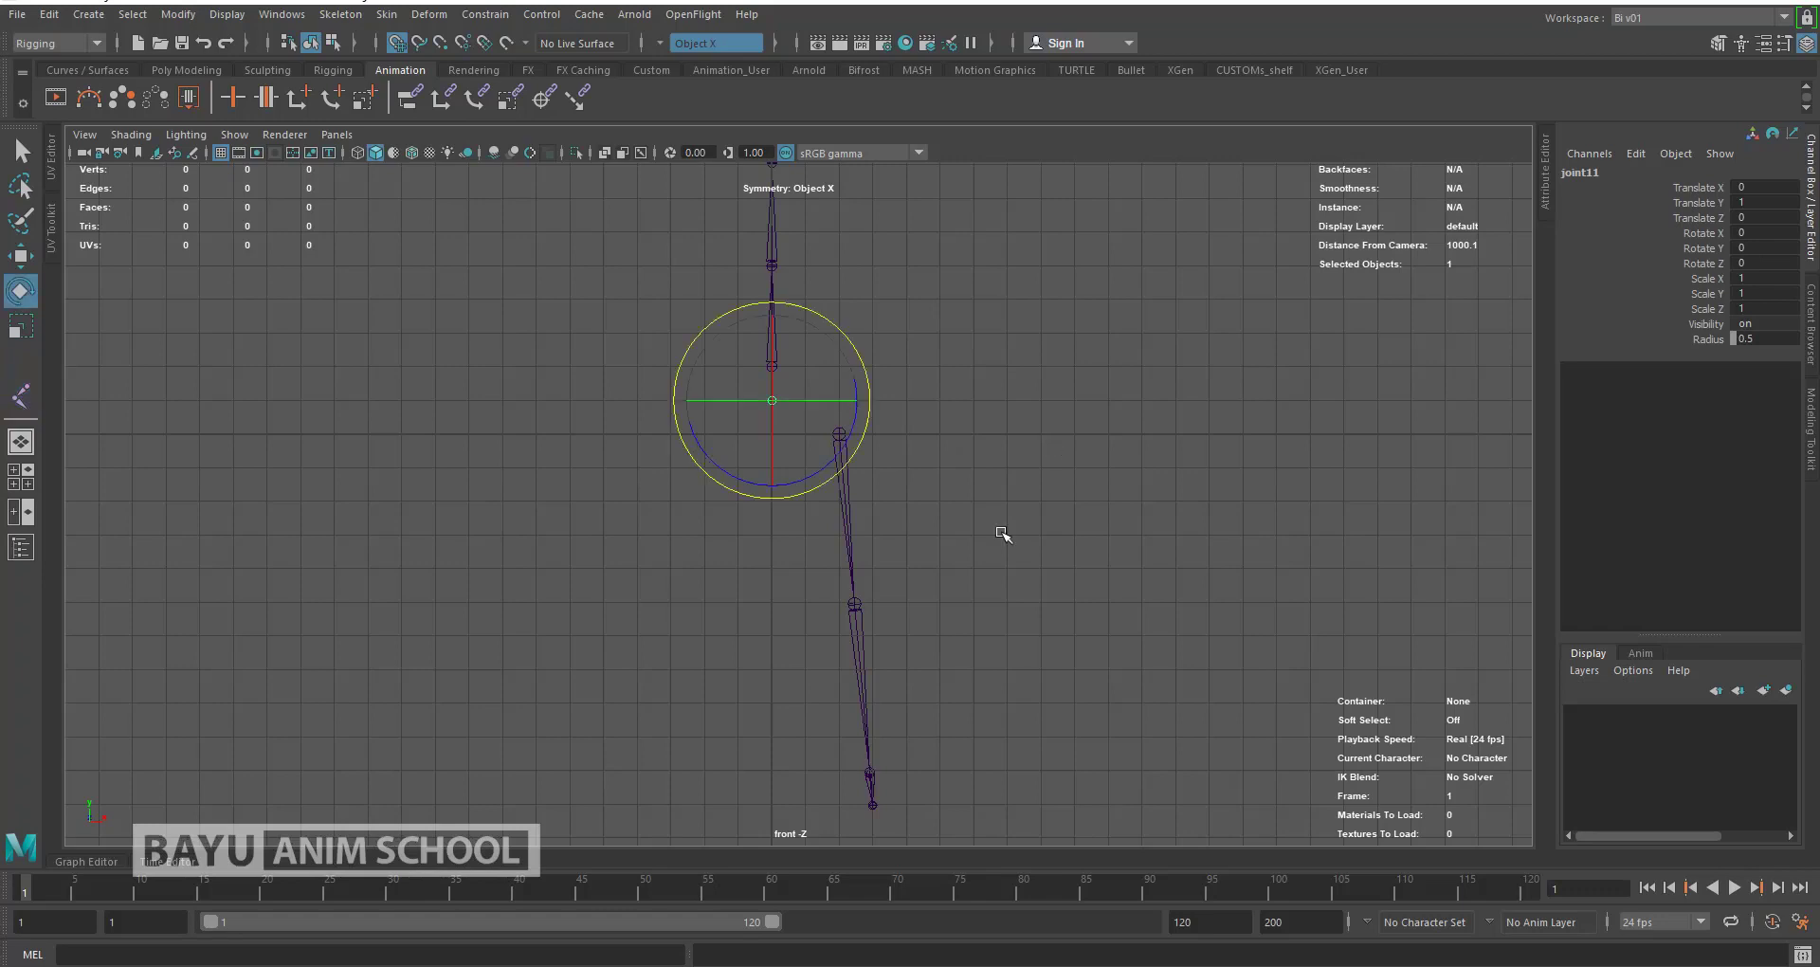
pyautogui.click(1002, 534)
pyautogui.moveTo(747, 357); pyautogui.dragTo(845, 360)
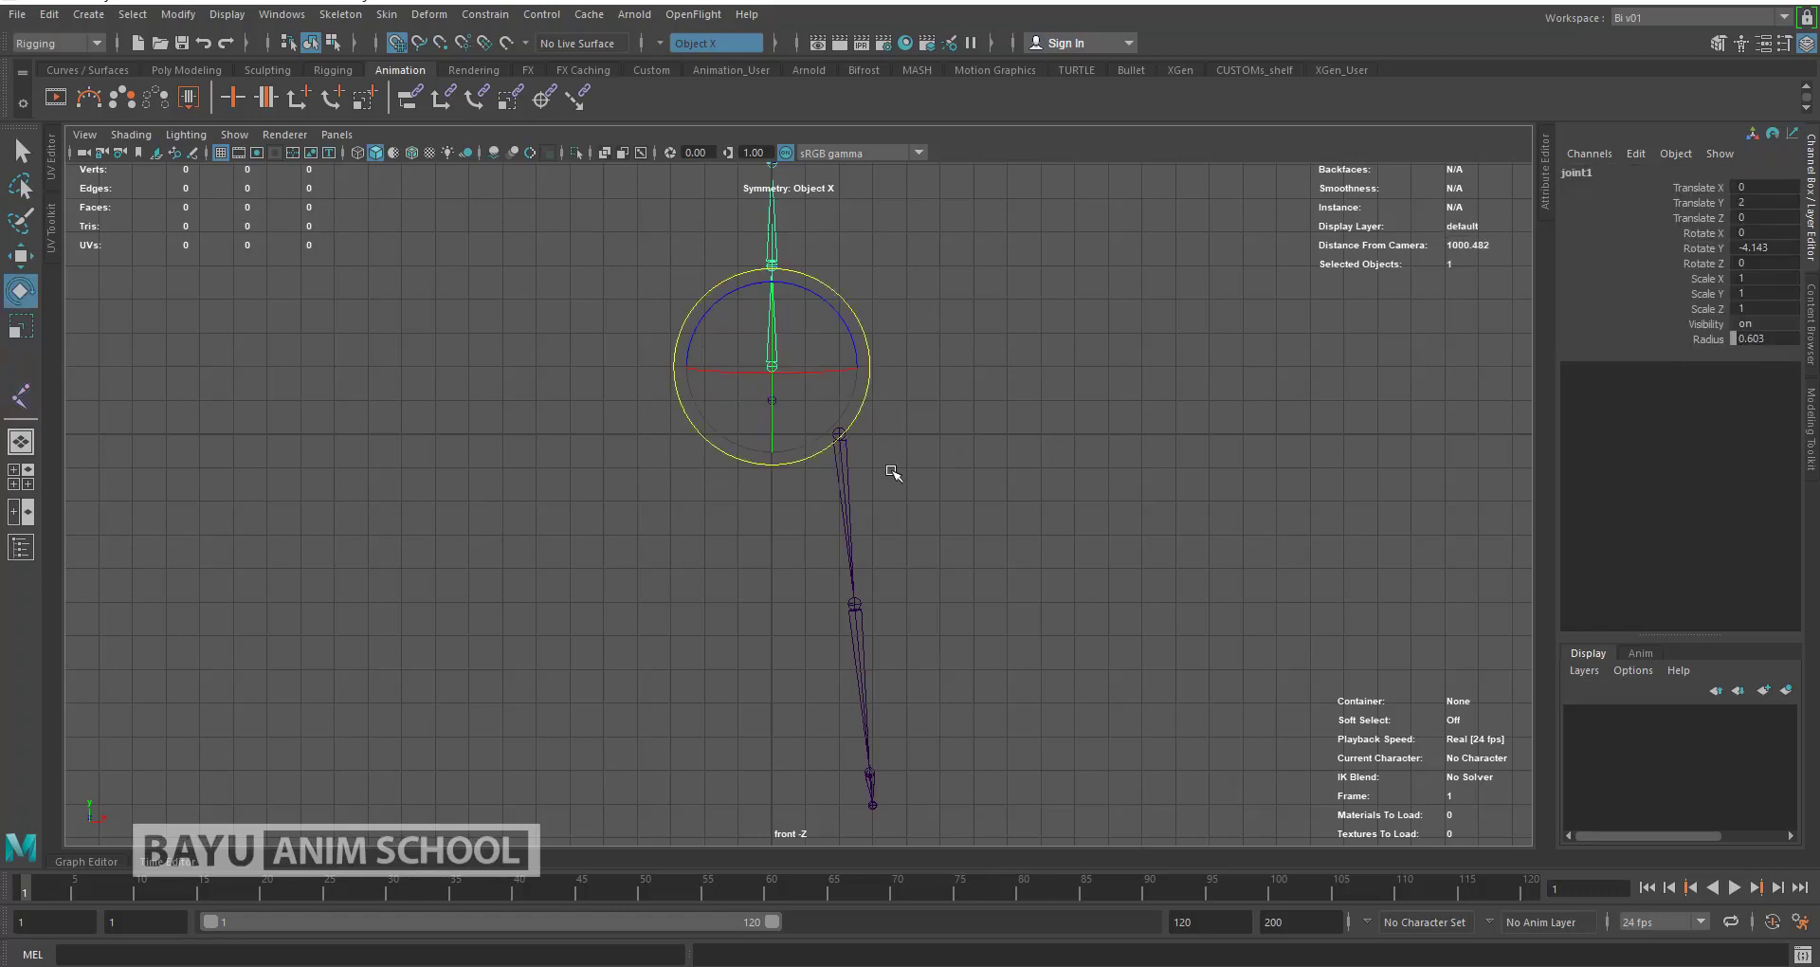
# Step: Parent the leg chain under the new hip joint and view it in perspective
pyautogui.press('q')
pyautogui.keyDown('shift'); pyautogui.moveTo(933, 480); pyautogui.dragTo(775, 406); pyautogui.keyUp('shift')
pyautogui.keyDown('shift'); pyautogui.click(772, 400); pyautogui.keyUp('shift')
pyautogui.press('p')
pyautogui.click(925, 391)
pyautogui.moveTo(826, 476)
pyautogui.mouseDown()
pyautogui.moveTo(979, 481)
pyautogui.moveTo(935, 422)
pyautogui.moveTo(927, 549)
pyautogui.moveTo(988, 531)
pyautogui.mouseUp()
pyautogui.press('space')
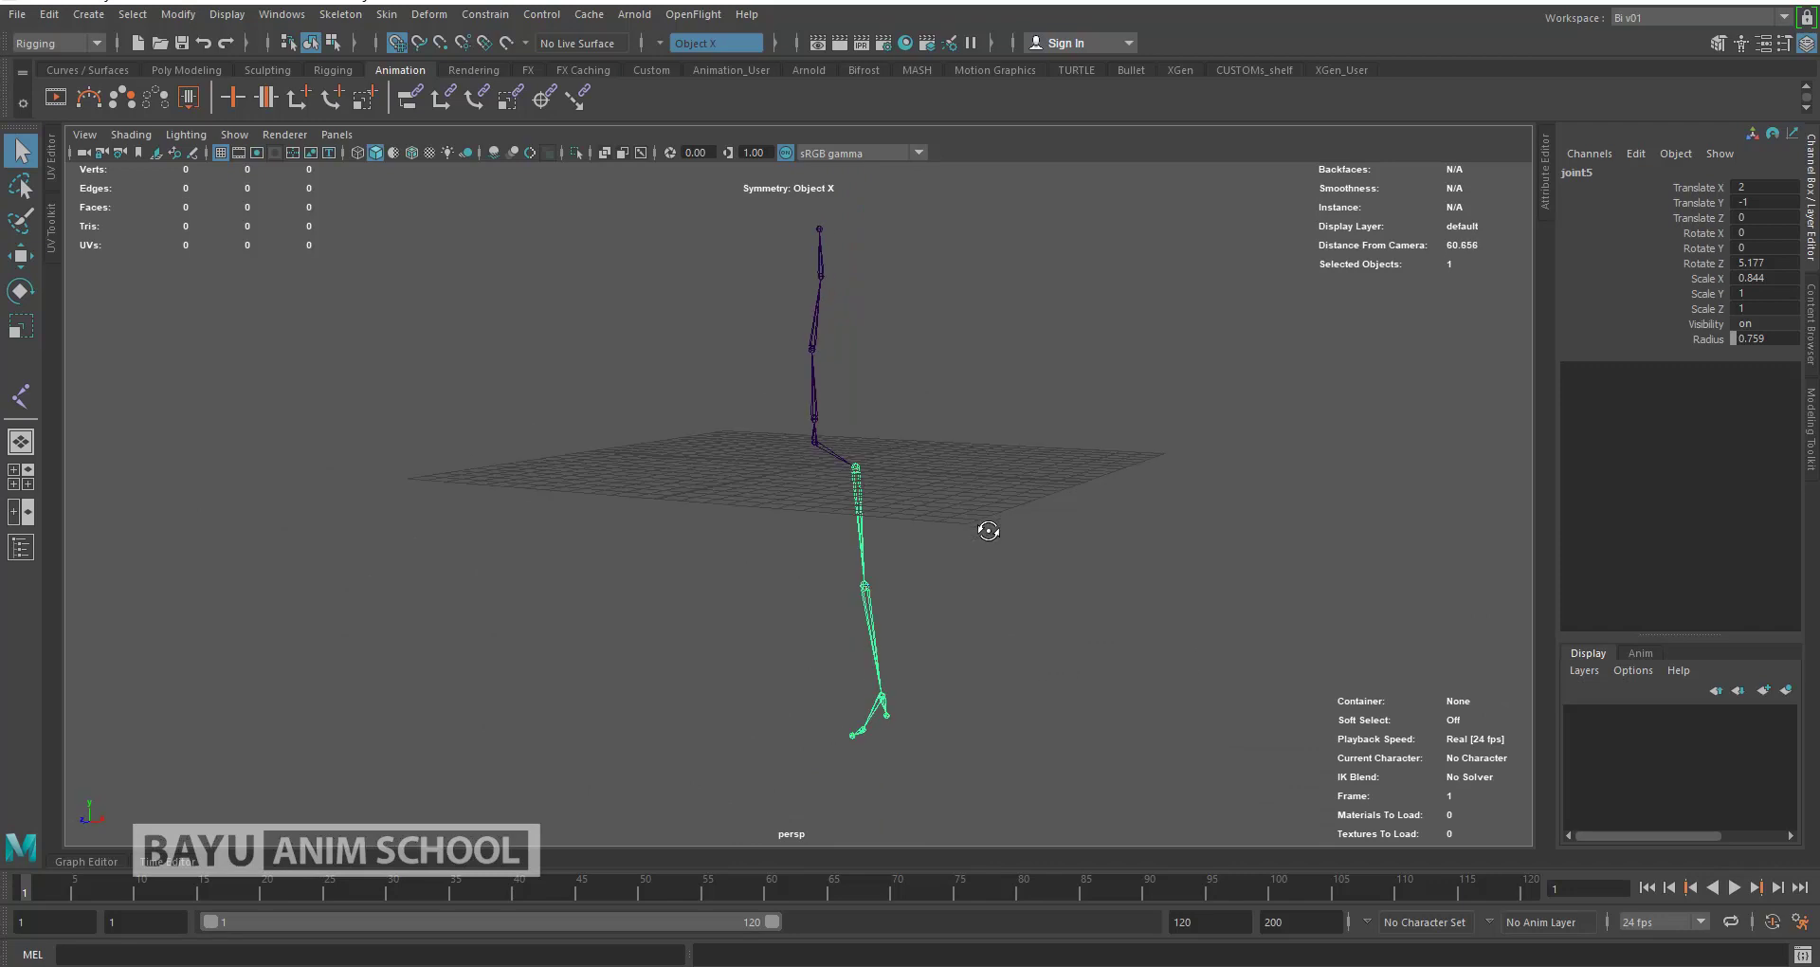
pyautogui.keyDown('alt'); pyautogui.moveTo(972, 467); pyautogui.dragTo(953, 485); pyautogui.keyUp('alt')
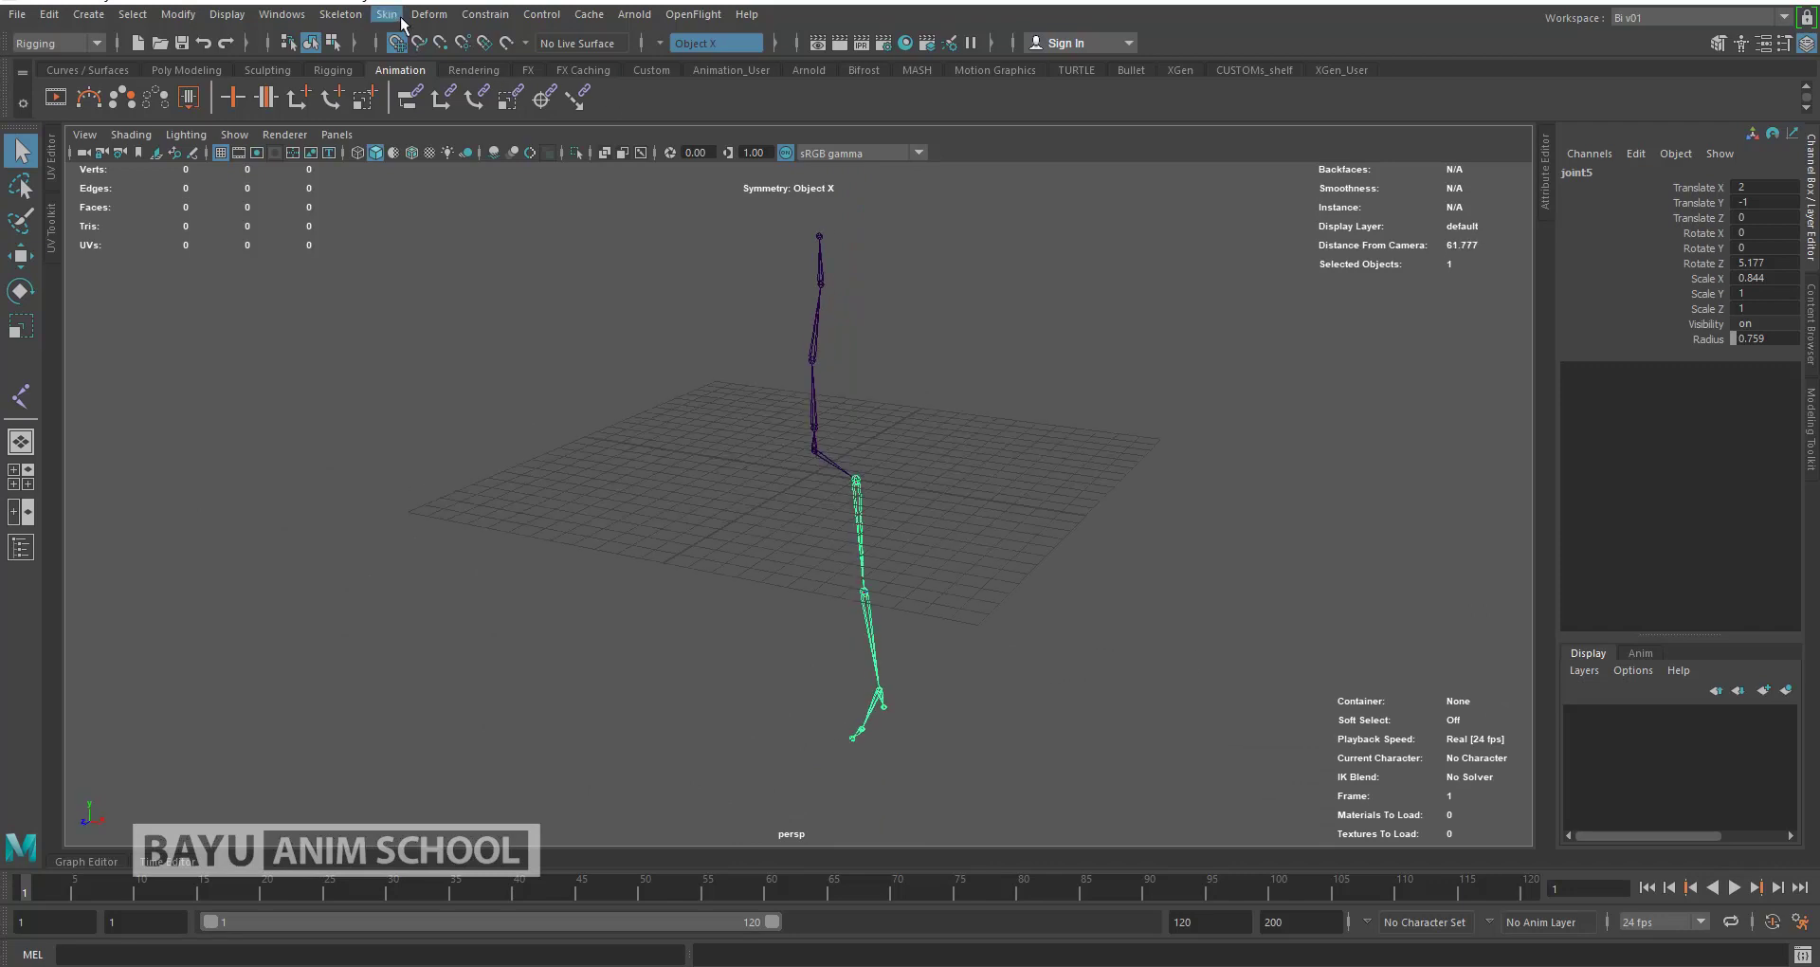
# Step: Mirror the leg joint chain across the YZ plane with Mirror Joints
pyautogui.click(443, 19)
pyautogui.moveTo(339, 15)
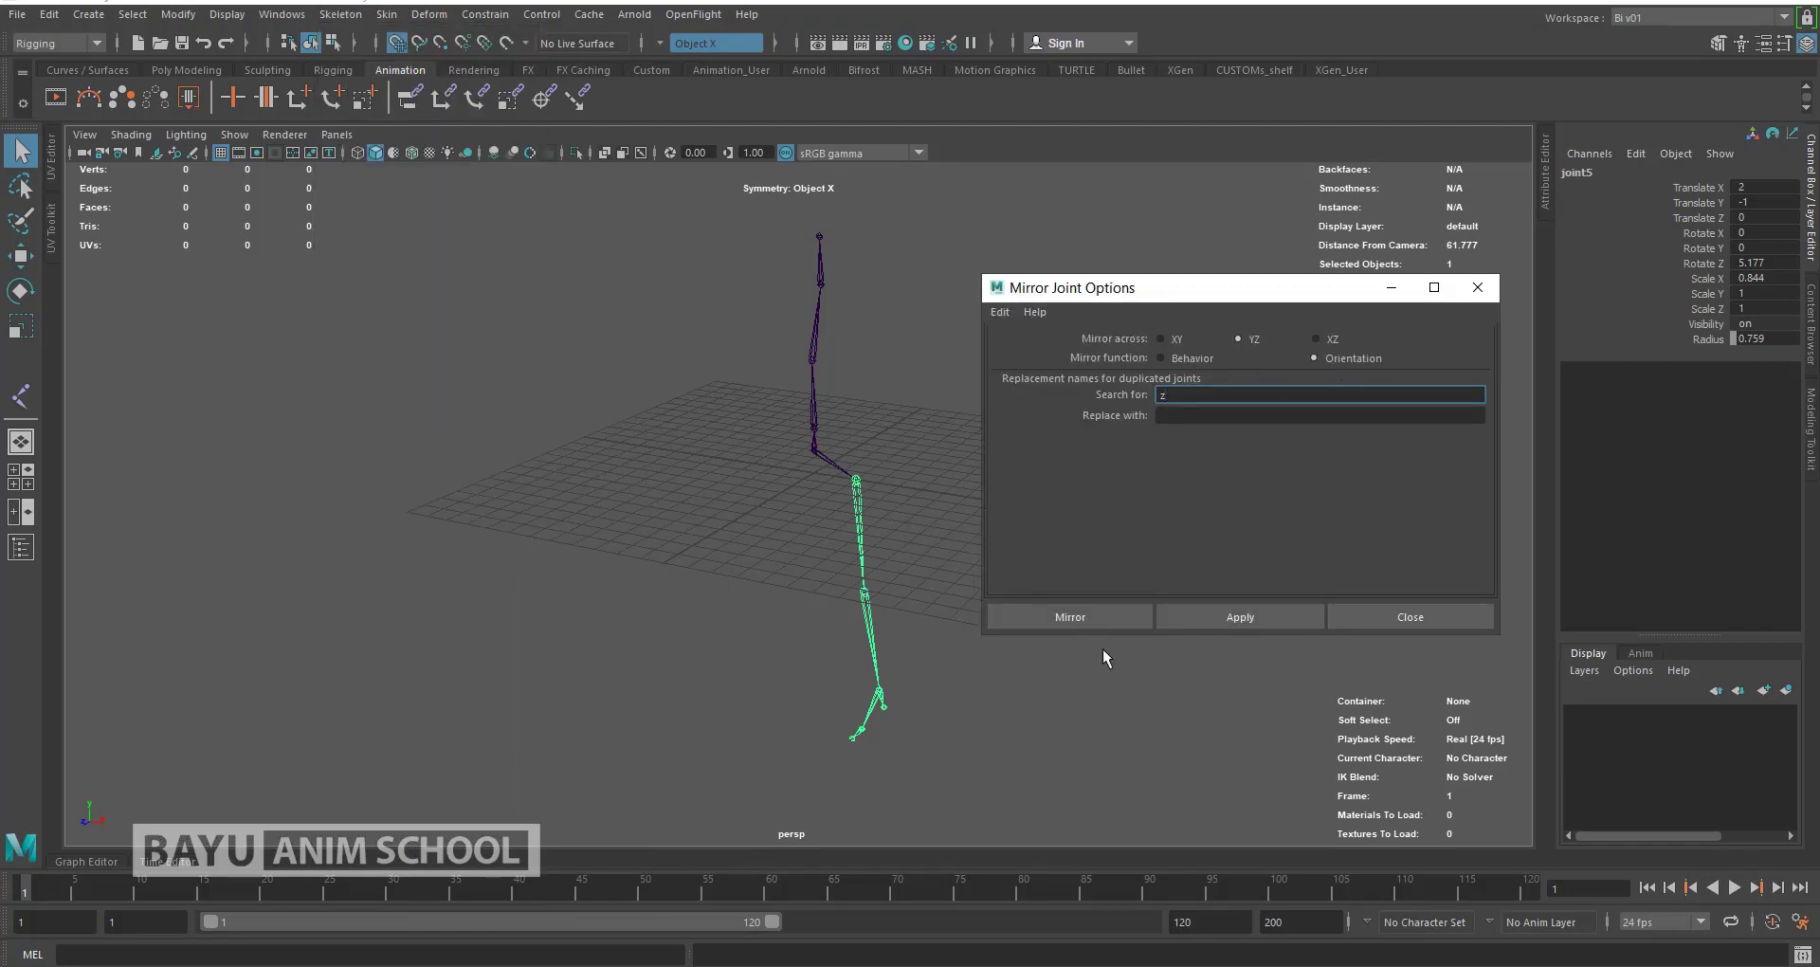
pyautogui.click(1202, 616)
pyautogui.keyDown('alt'); pyautogui.moveTo(894, 622); pyautogui.dragTo(845, 610); pyautogui.keyUp('alt')
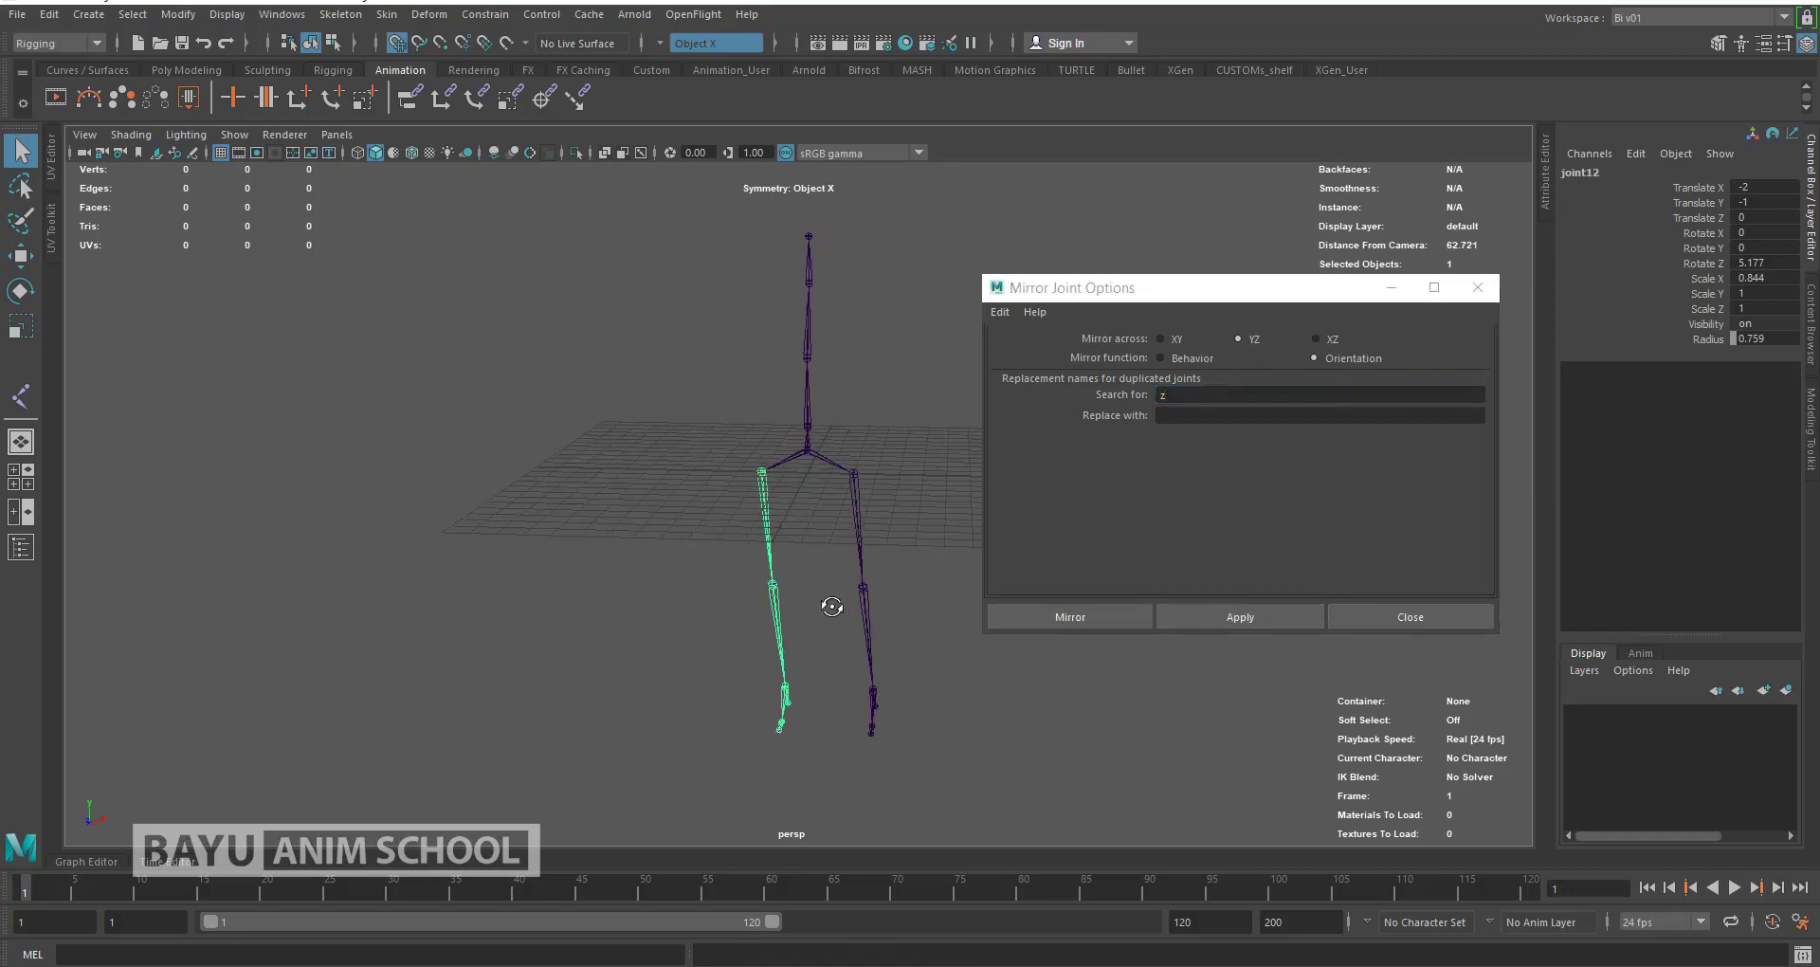
pyautogui.click(1434, 618)
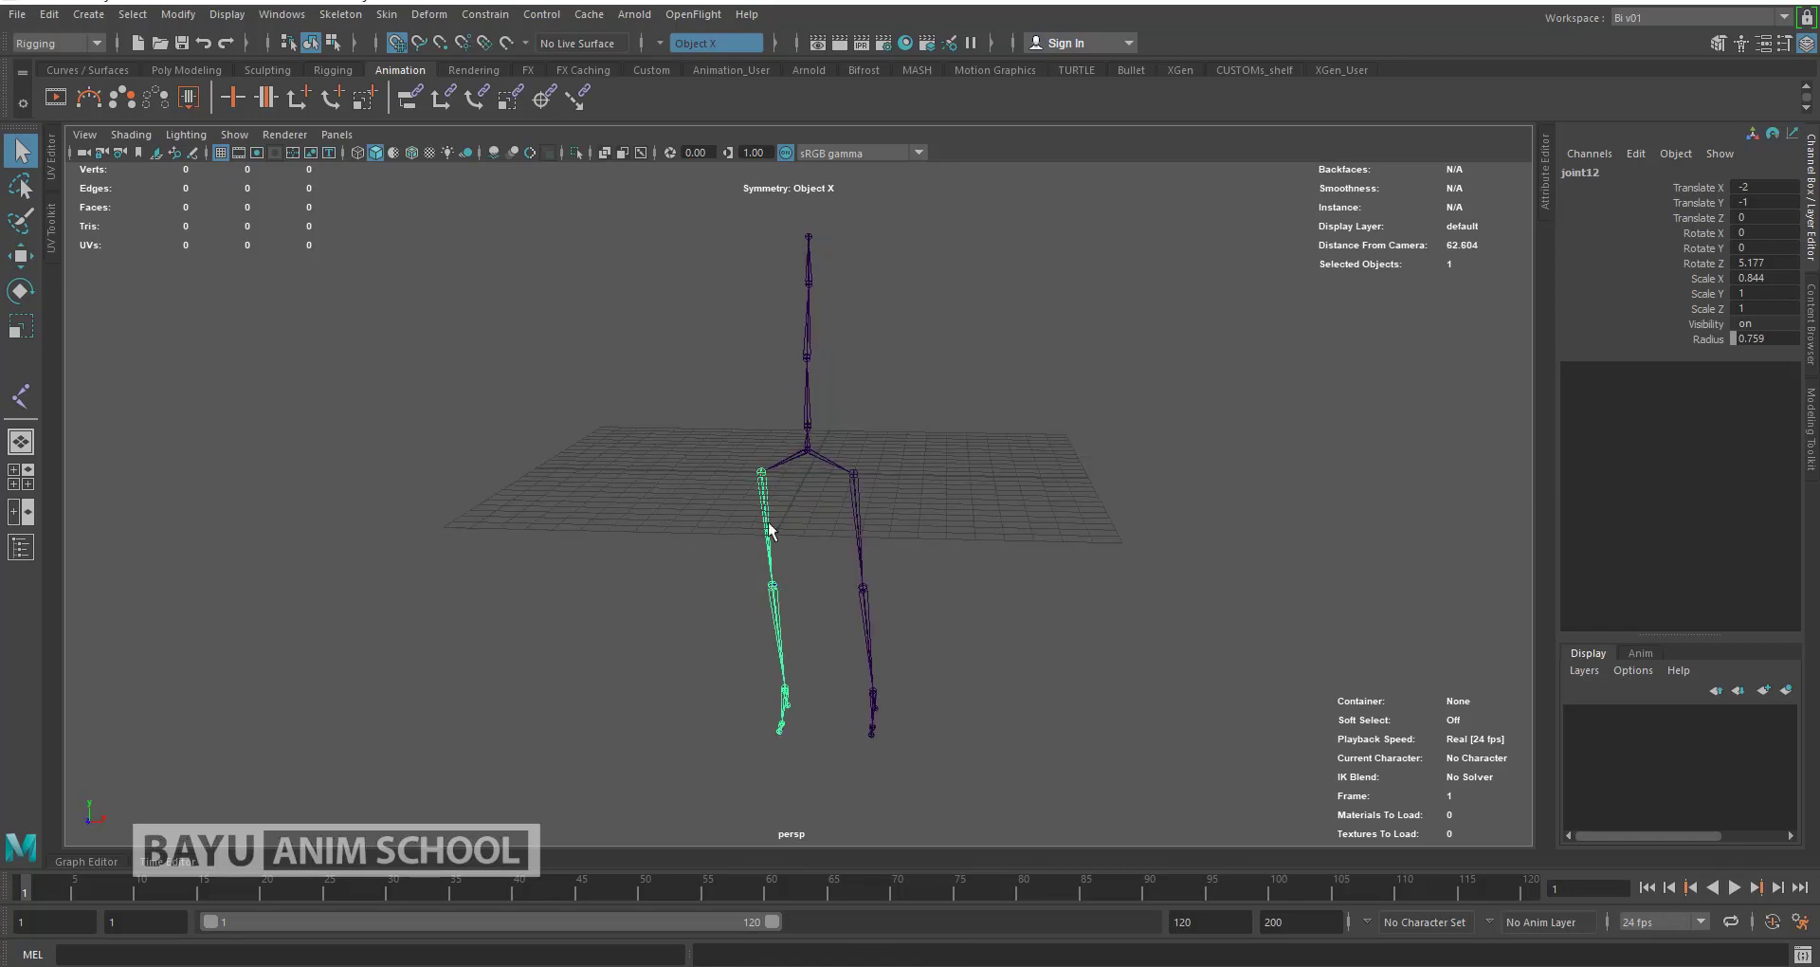
# Step: Edit the mirrored leg's Rotate Z in the Channel Box so both legs match
pyautogui.doubleClick(1795, 263)
pyautogui.press('Return')
pyautogui.click(969, 488)
pyautogui.moveTo(969, 488)
pyautogui.keyDown('alt'); pyautogui.mouseDown()
pyautogui.moveTo(942, 553)
pyautogui.moveTo(638, 572)
pyautogui.moveTo(910, 584)
pyautogui.mouseUp(); pyautogui.keyUp('alt')
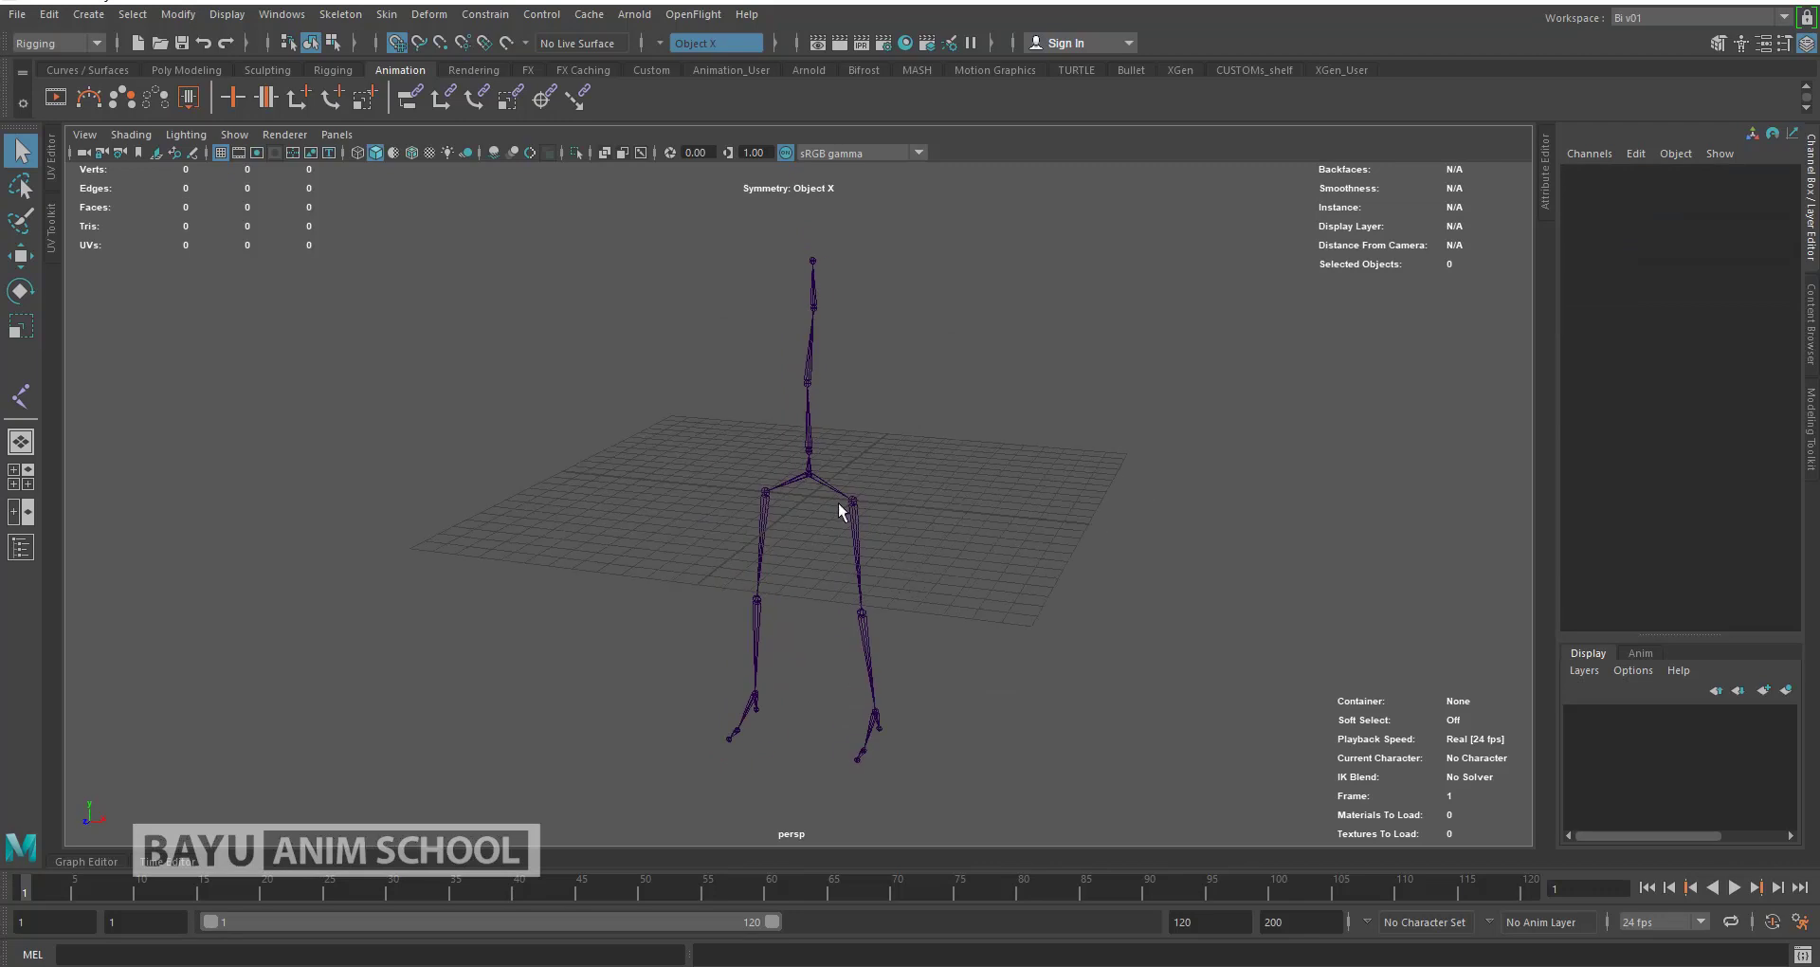
# Step: Select the root joint and raise the whole skeleton to Translate Y 12
pyautogui.click(810, 485)
pyautogui.moveTo(811, 485)
pyautogui.keyDown('alt'); pyautogui.mouseDown()
pyautogui.moveTo(1036, 576)
pyautogui.moveTo(979, 574)
pyautogui.moveTo(941, 607)
pyautogui.mouseUp(); pyautogui.keyUp('alt')
pyautogui.press('space')
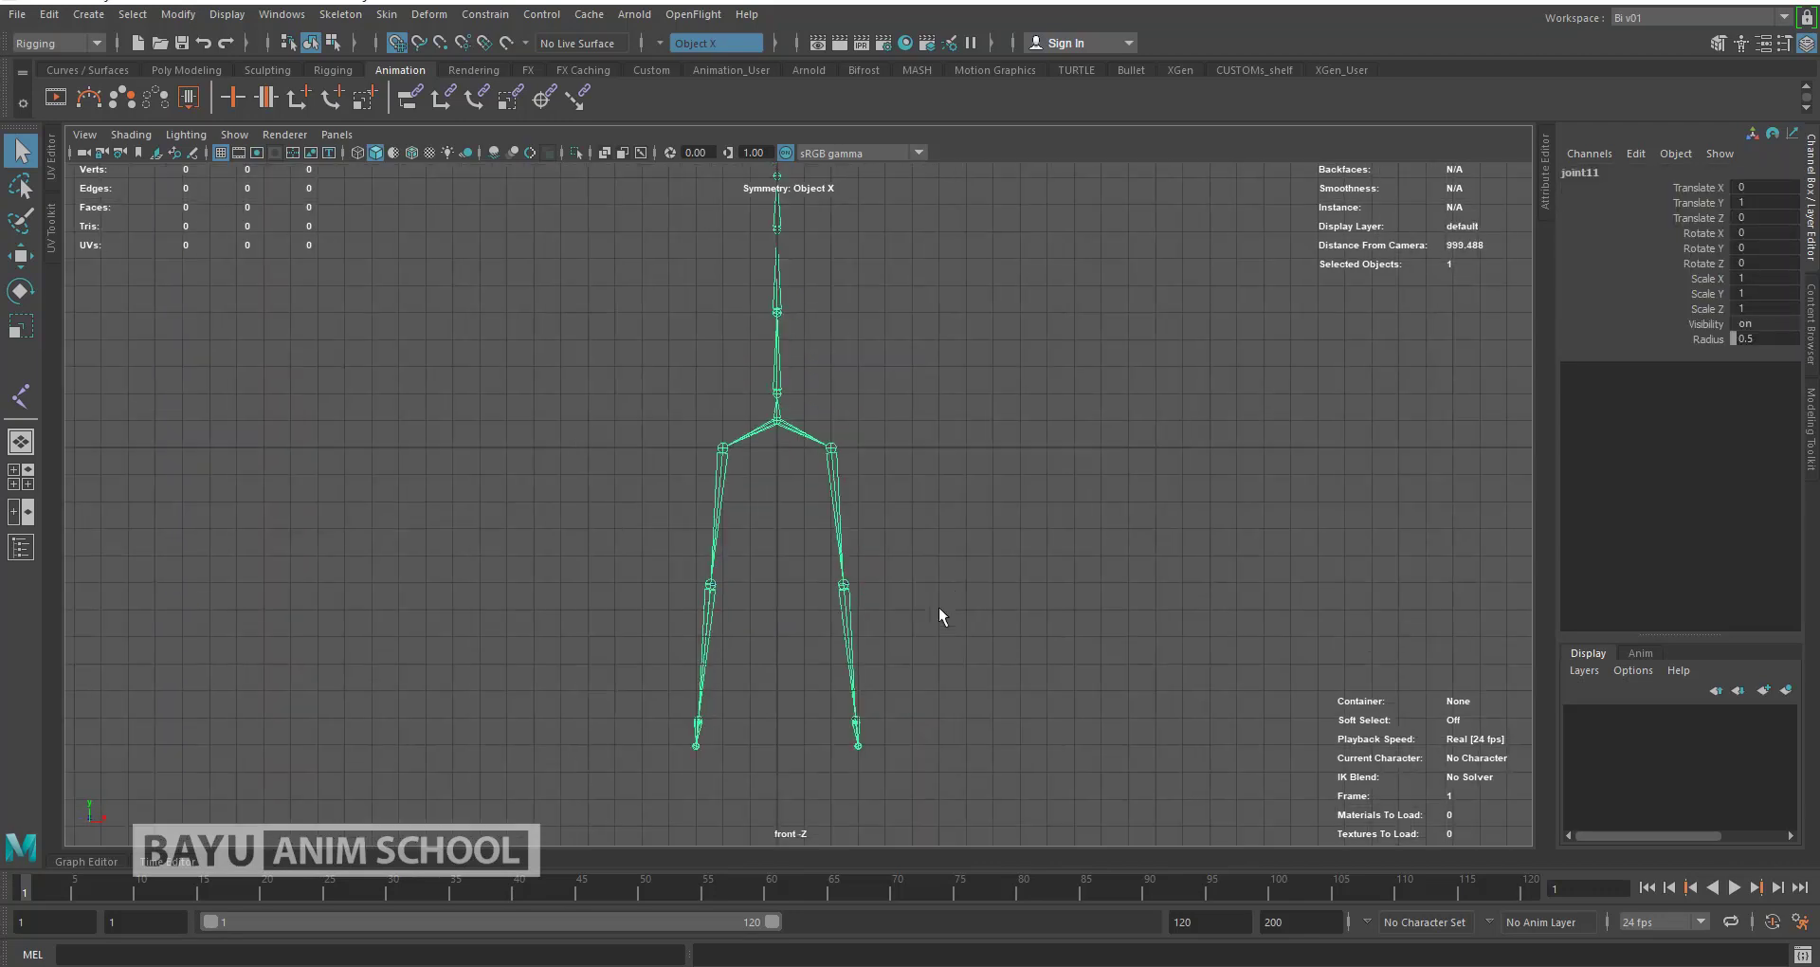
pyautogui.keyDown('alt'); pyautogui.moveTo(899, 559); pyautogui.dragTo(874, 609, button='middle'); pyautogui.keyUp('alt')
pyautogui.scroll(3, 874, 608)
pyautogui.press('w')
pyautogui.moveTo(732, 541); pyautogui.dragTo(758, 222)
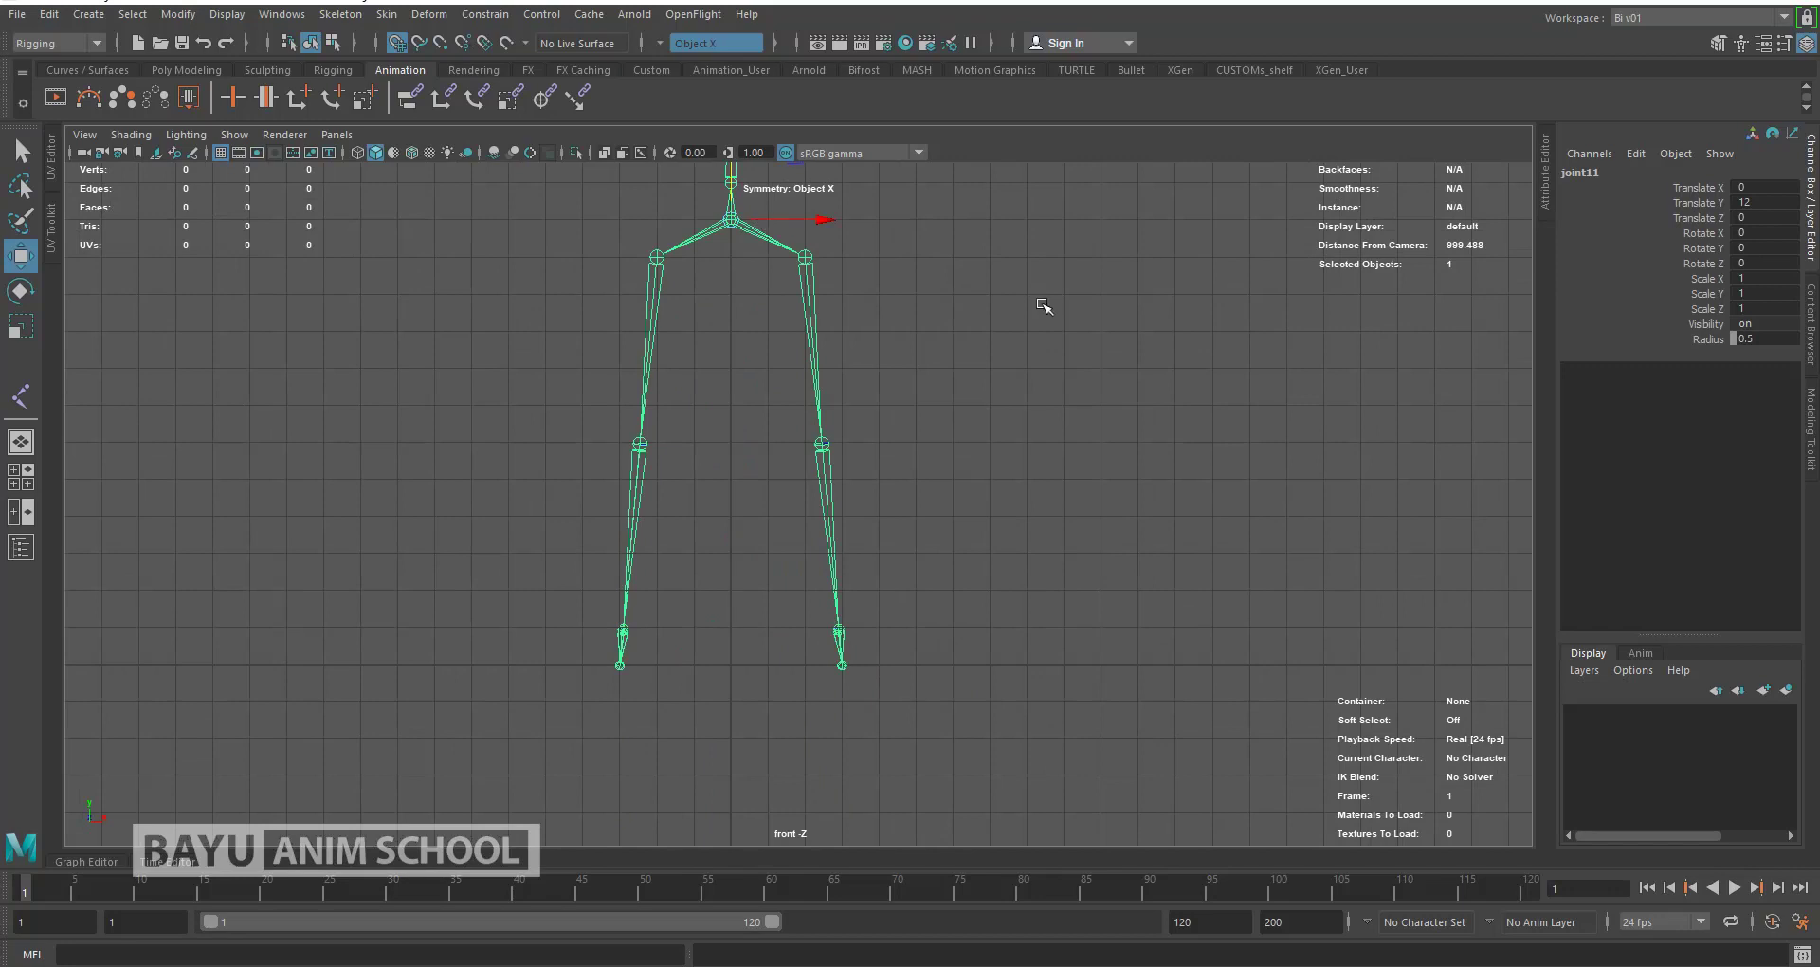
# Step: Switch to the top view and frame the skeleton's spread legs
pyautogui.moveTo(1088, 406)
pyautogui.mouseDown()
pyautogui.moveTo(974, 436)
pyautogui.moveTo(1004, 569)
pyautogui.moveTo(1159, 541)
pyautogui.moveTo(923, 544)
pyautogui.moveTo(947, 532)
pyautogui.moveTo(784, 613)
pyautogui.moveTo(996, 573)
pyautogui.moveTo(857, 572)
pyautogui.moveTo(890, 565)
pyautogui.moveTo(922, 599)
pyautogui.moveTo(927, 569)
pyautogui.moveTo(910, 601)
pyautogui.mouseUp()
pyautogui.scroll(5, 947, 532)
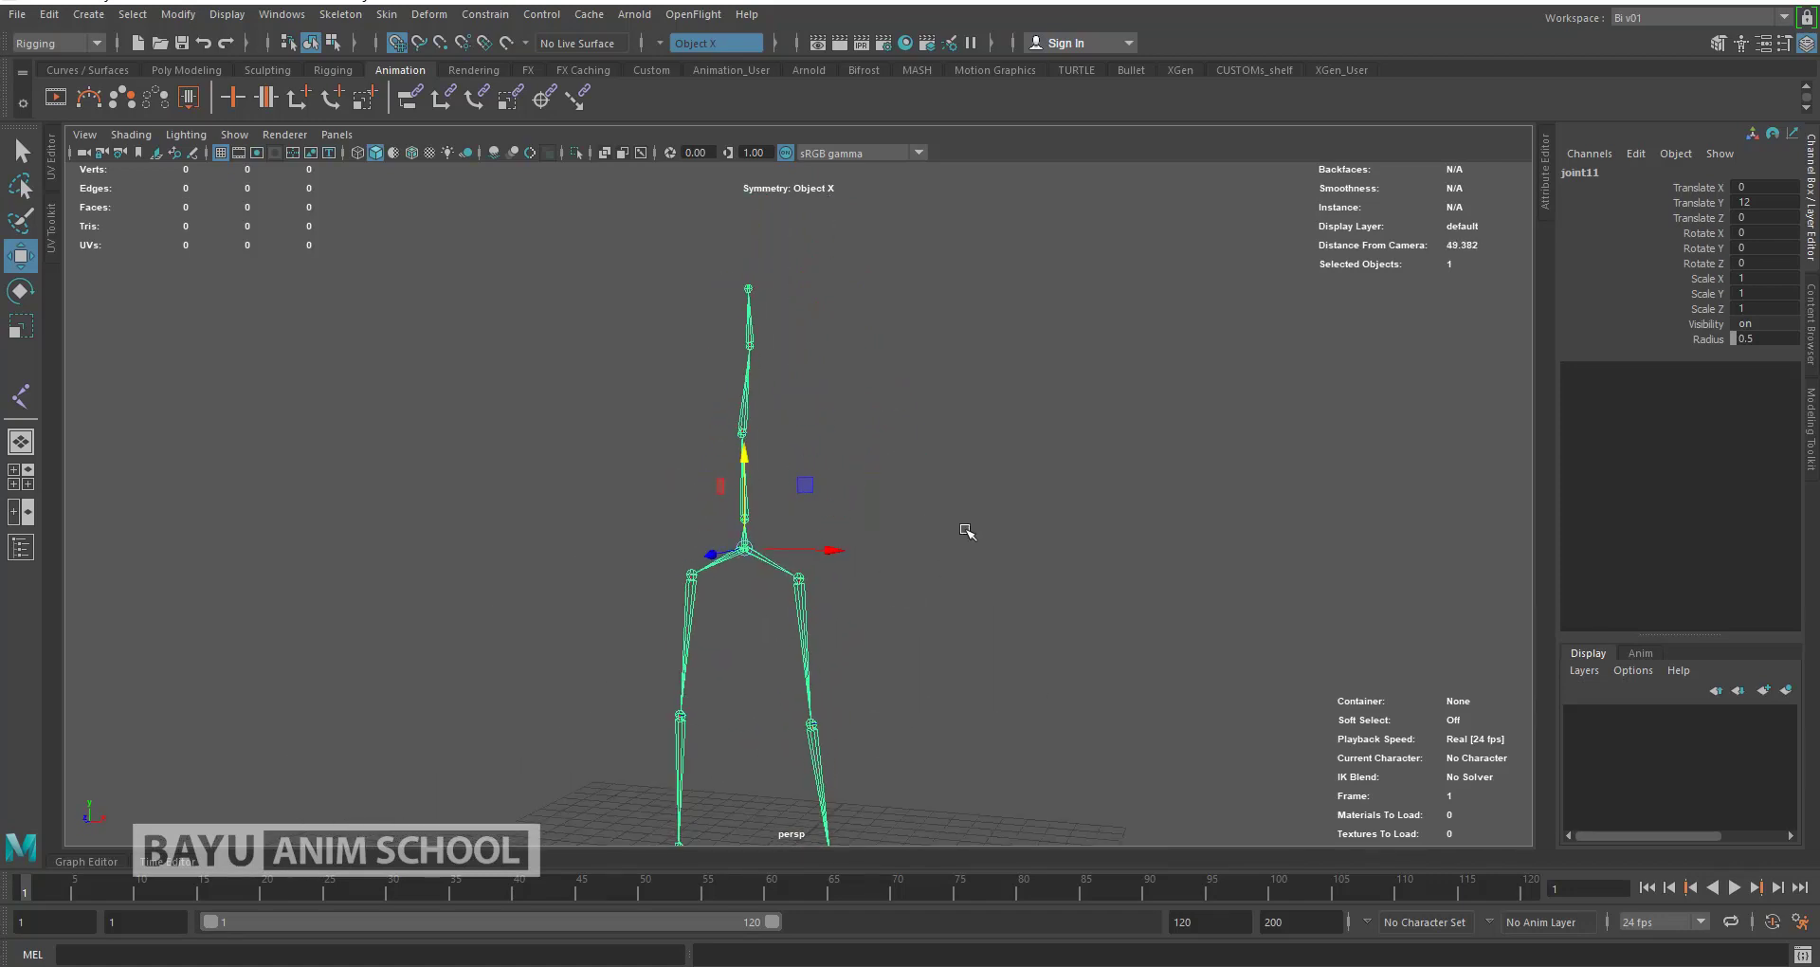
pyautogui.press('space')
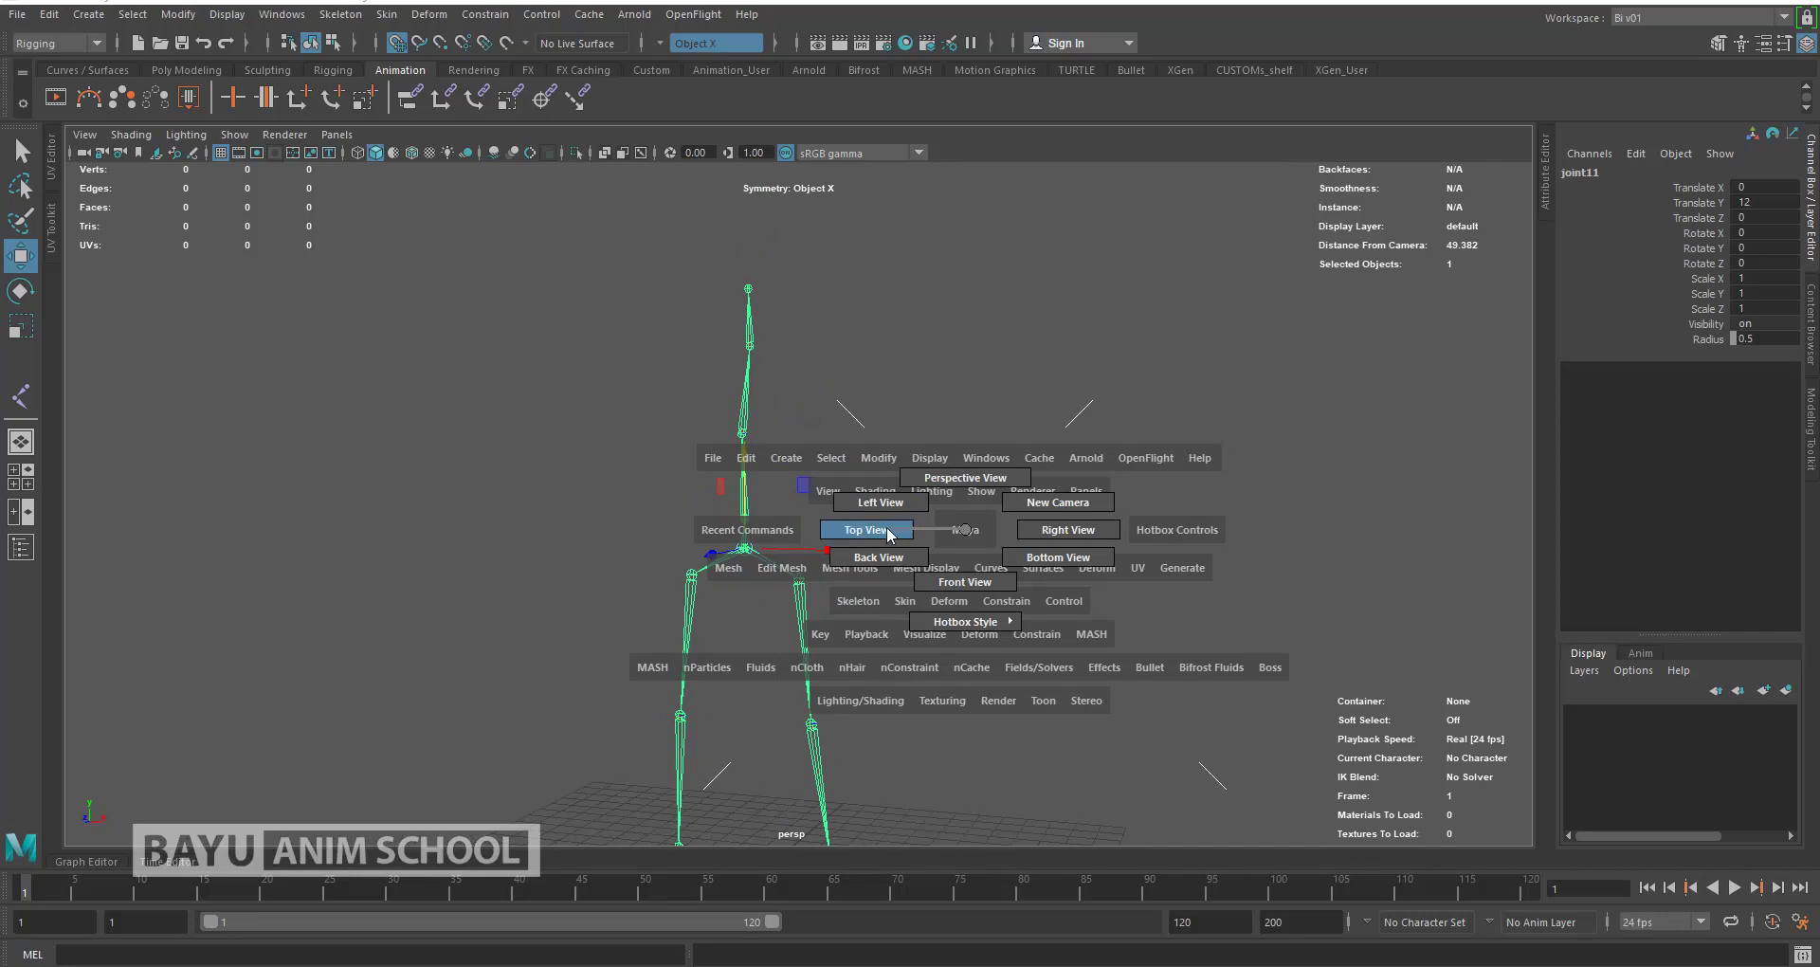
pyautogui.moveTo(967, 536); pyautogui.dragTo(867, 530)
pyautogui.moveTo(1036, 560)
pyautogui.keyDown('alt'); pyautogui.mouseDown(button='middle')
pyautogui.moveTo(613, 621)
pyautogui.moveTo(731, 609)
pyautogui.mouseUp(button='middle'); pyautogui.keyUp('alt')
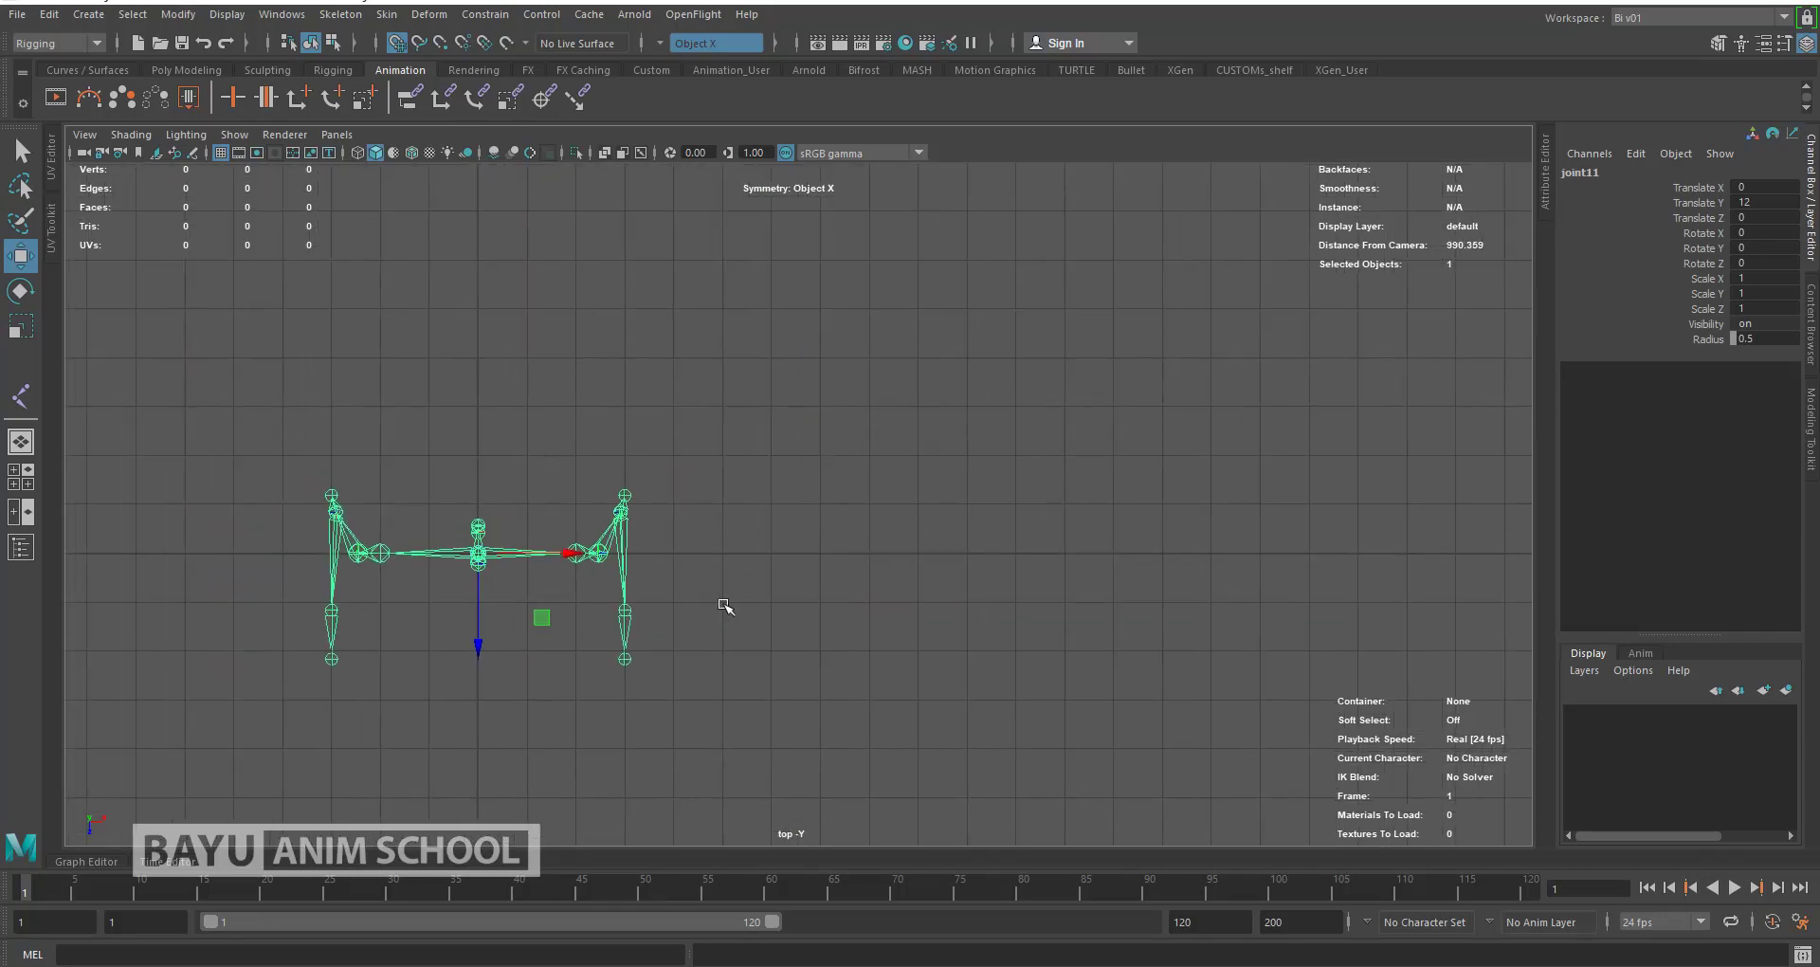
pyautogui.click(356, 15)
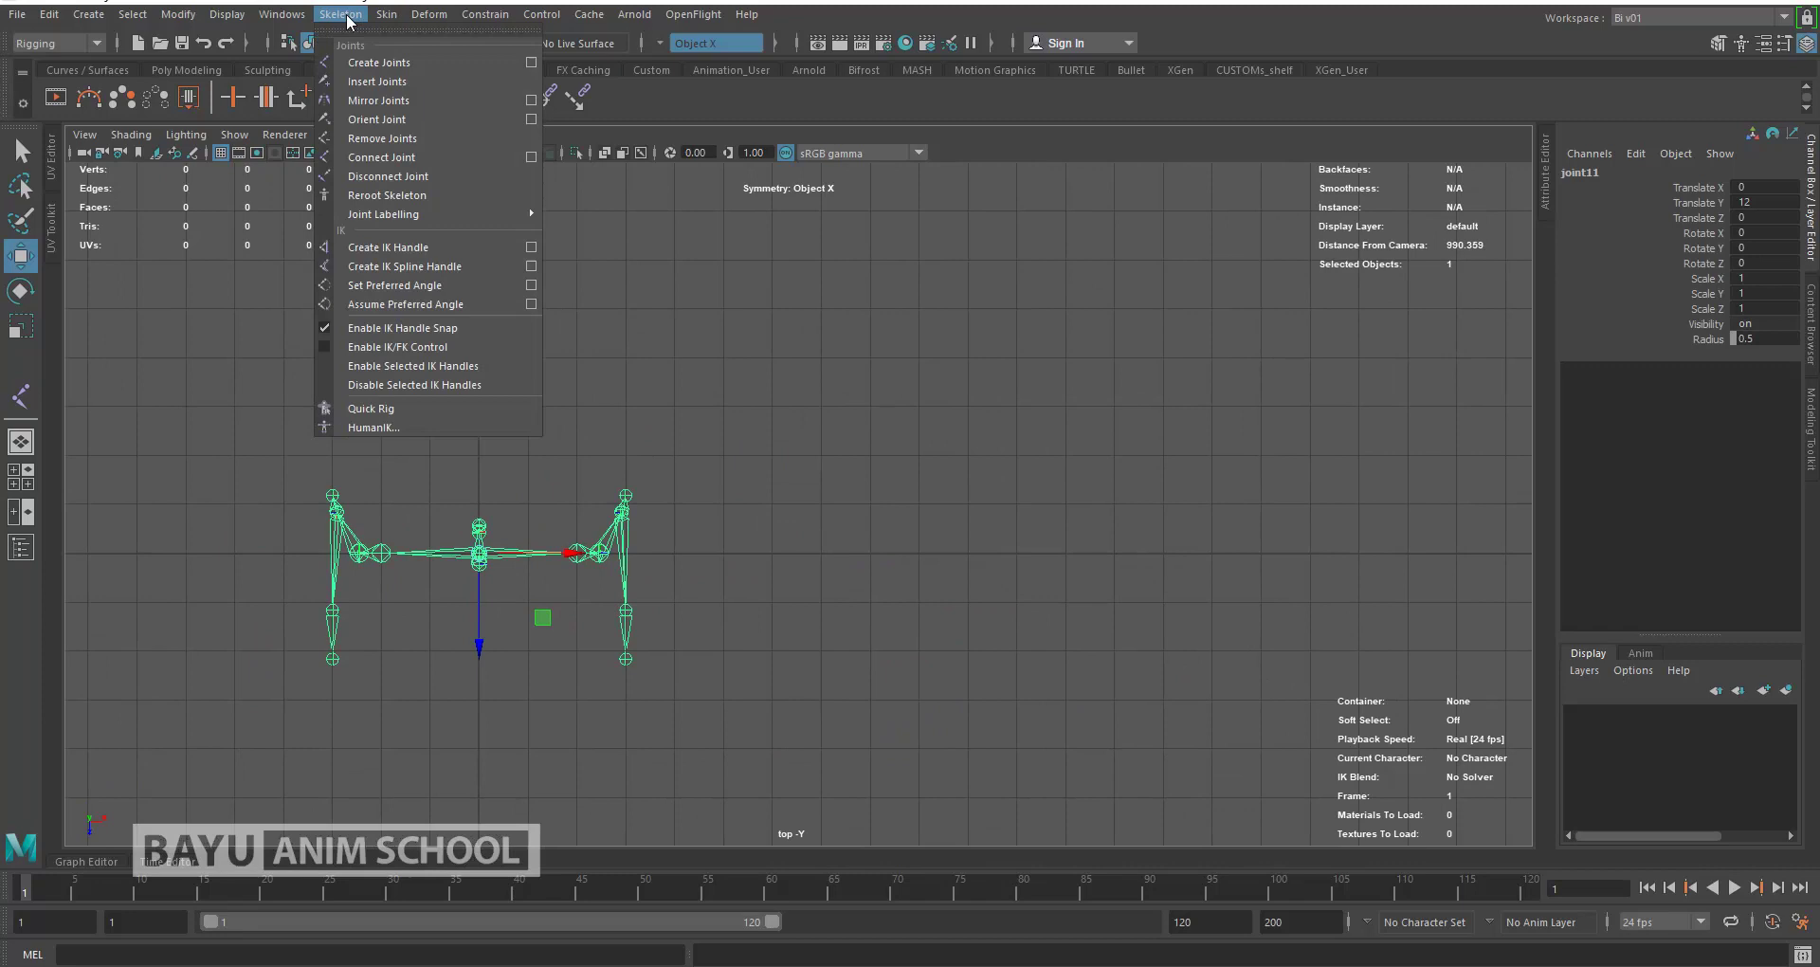
# Step: Place a four-joint chain beside the leg with the Create Joints tool
pyautogui.click(376, 62)
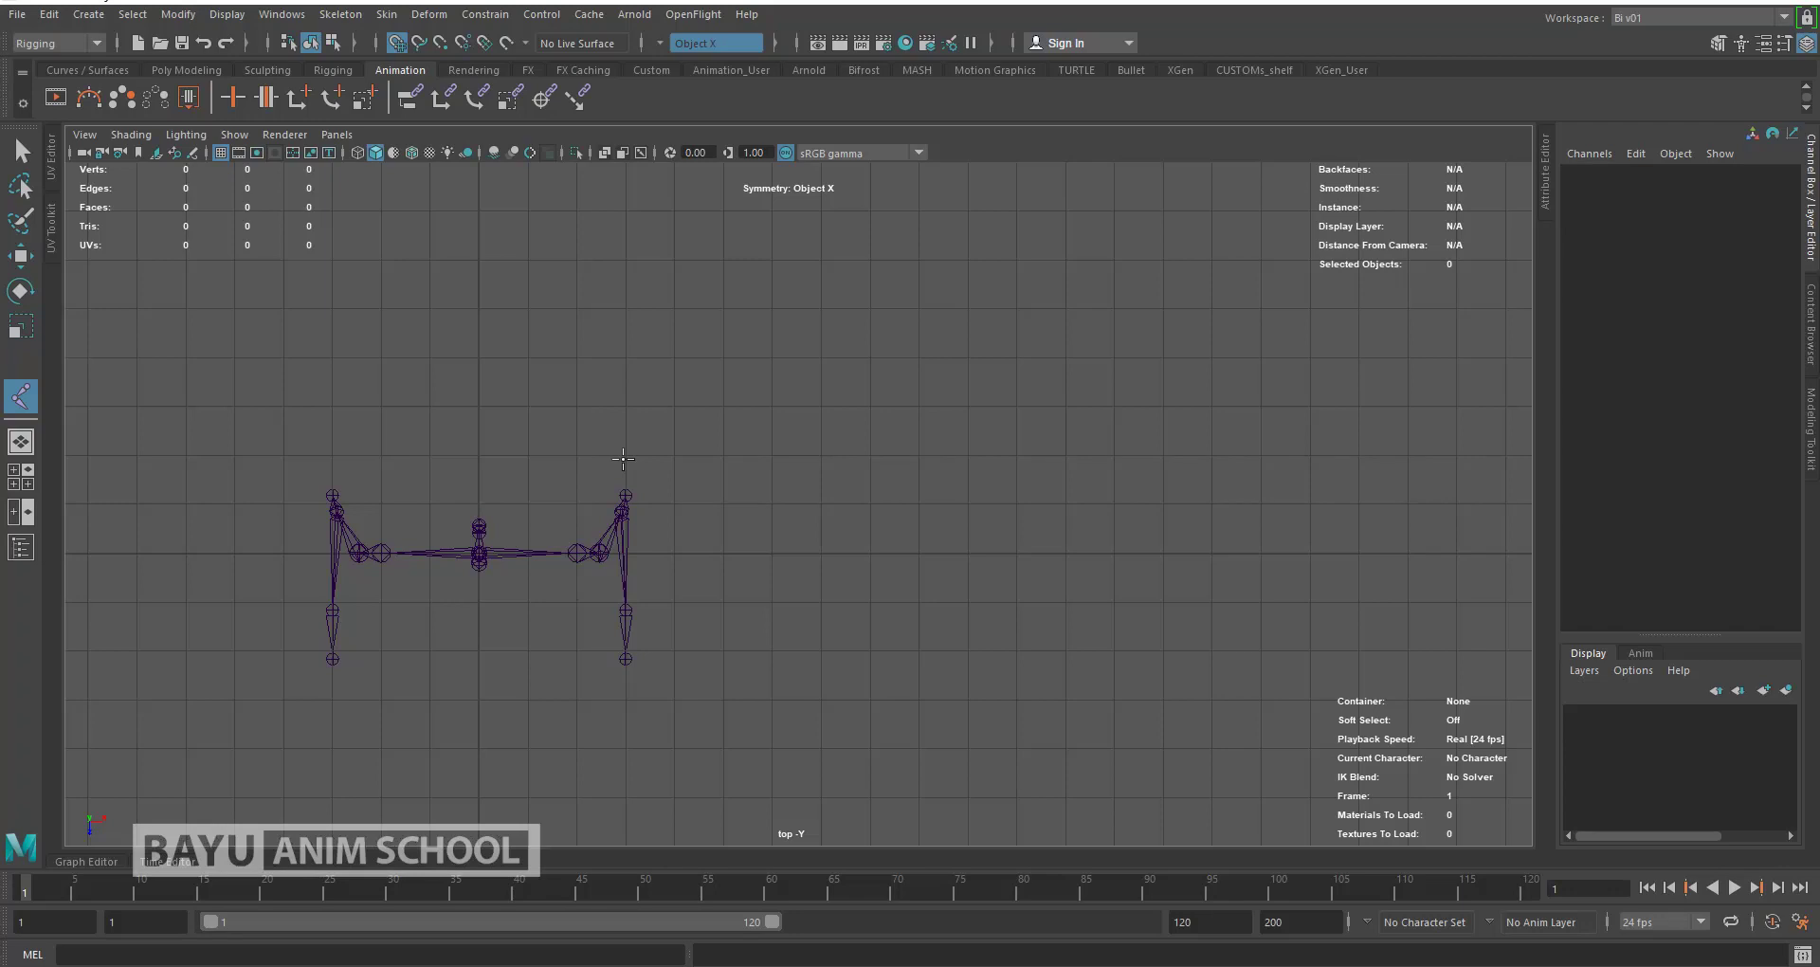
pyautogui.click(625, 456)
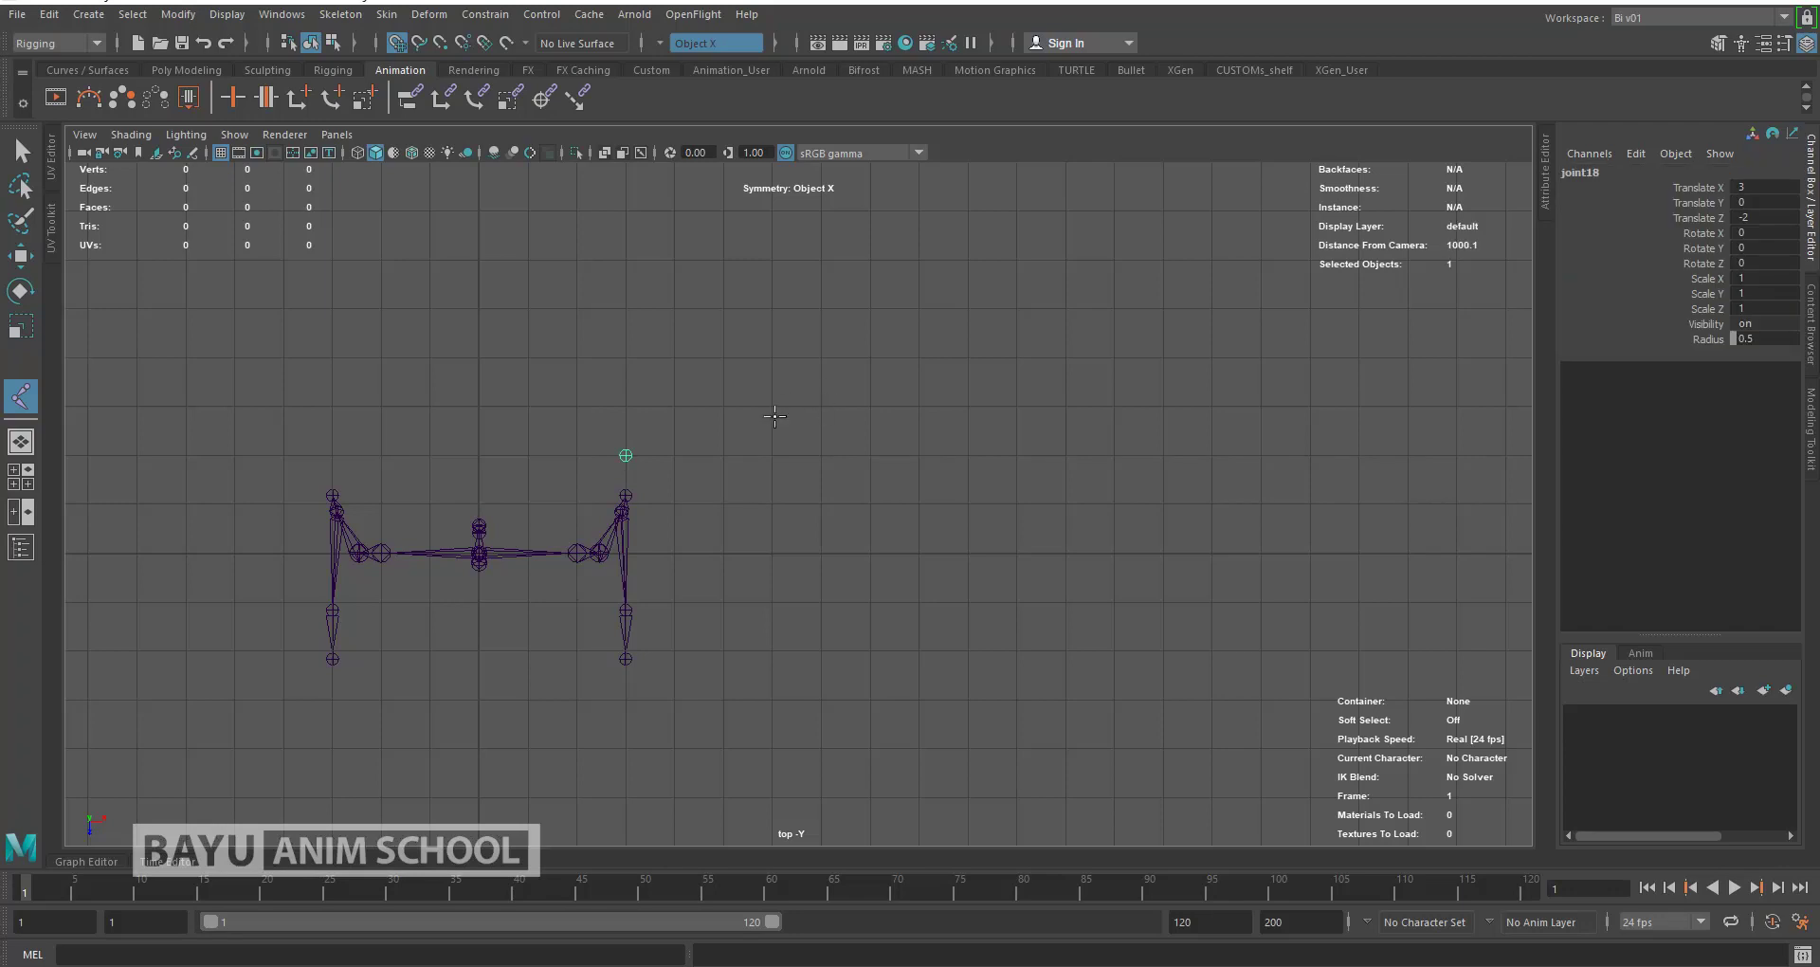
pyautogui.click(773, 408)
pyautogui.click(920, 455)
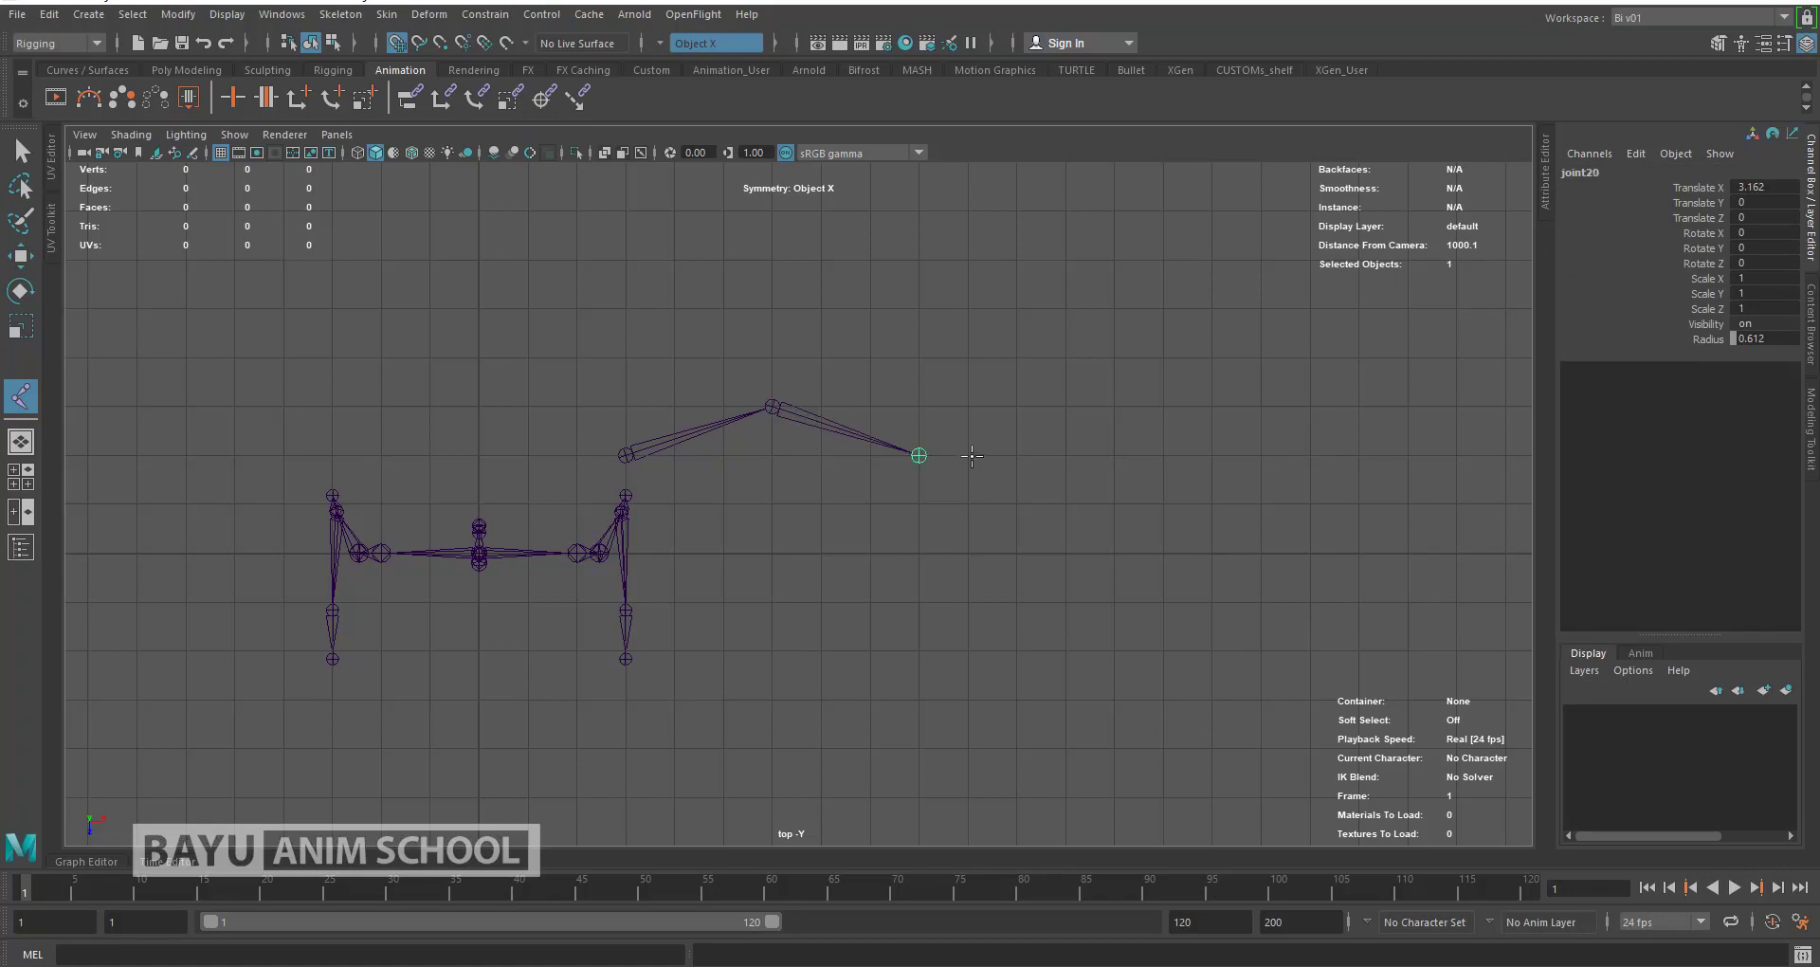
pyautogui.click(968, 455)
pyautogui.press('w')
# Step: Undo the chain's last joints so the old end joint is removed
pyautogui.scroll(3, 1147, 545)
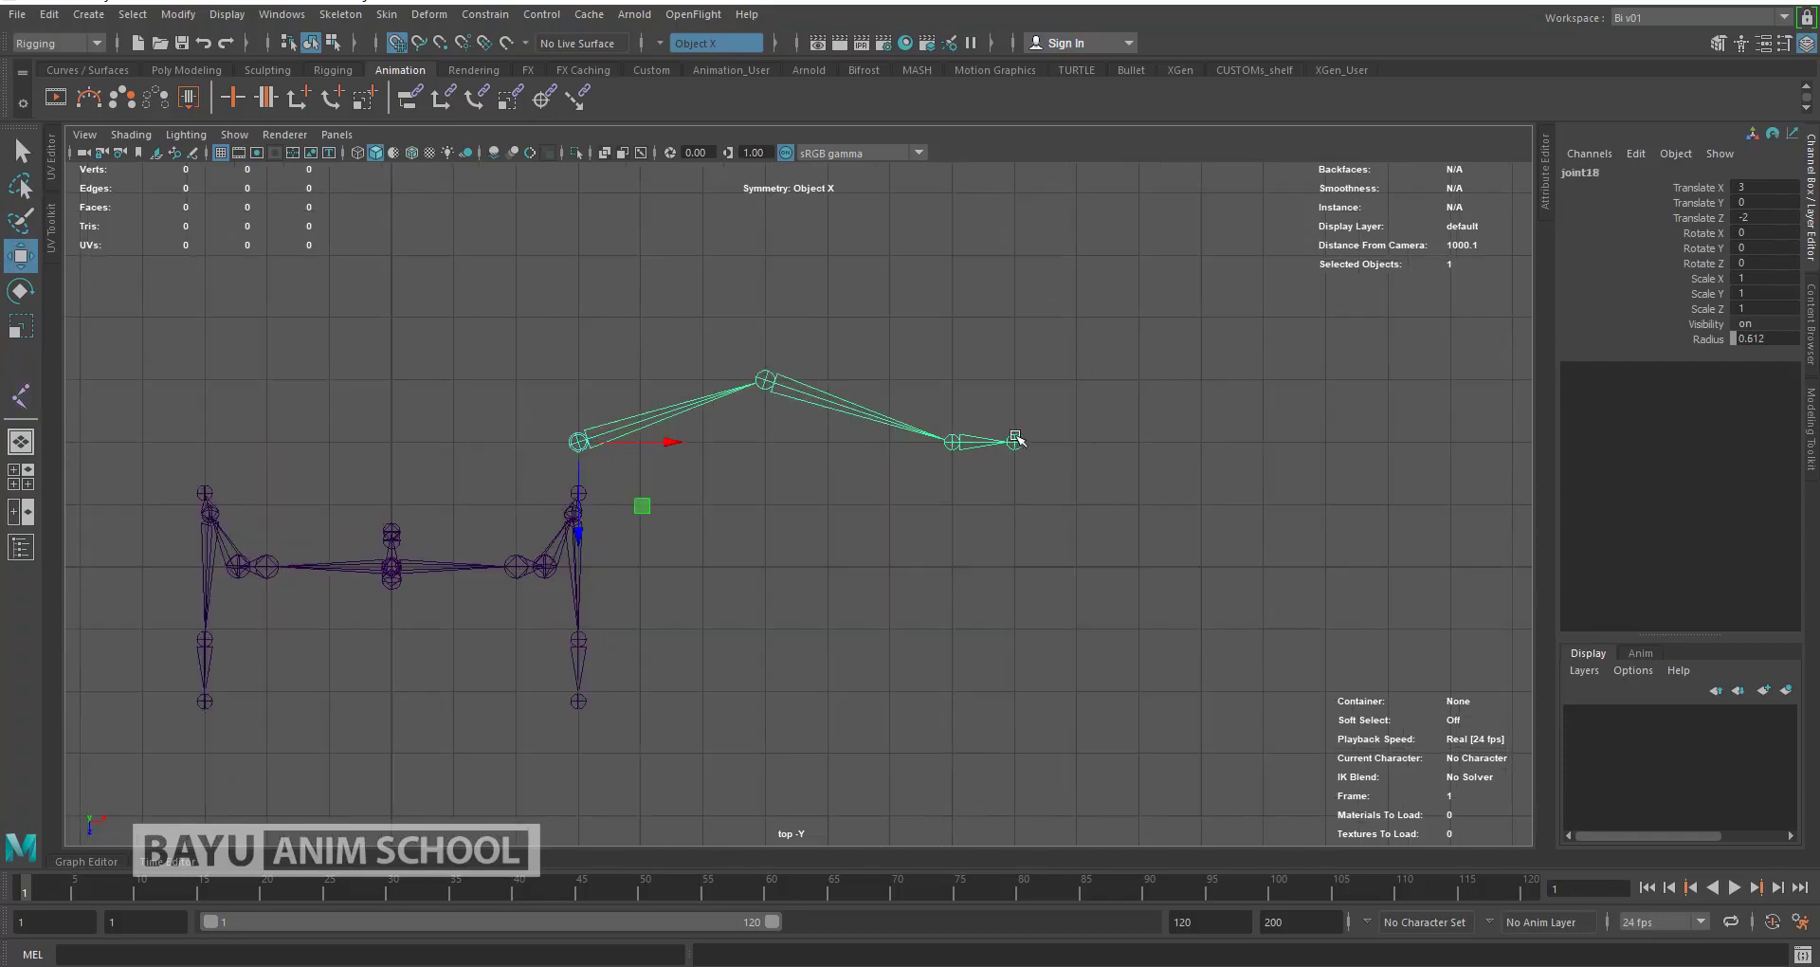
pyautogui.hotkey('ctrl', 'z')
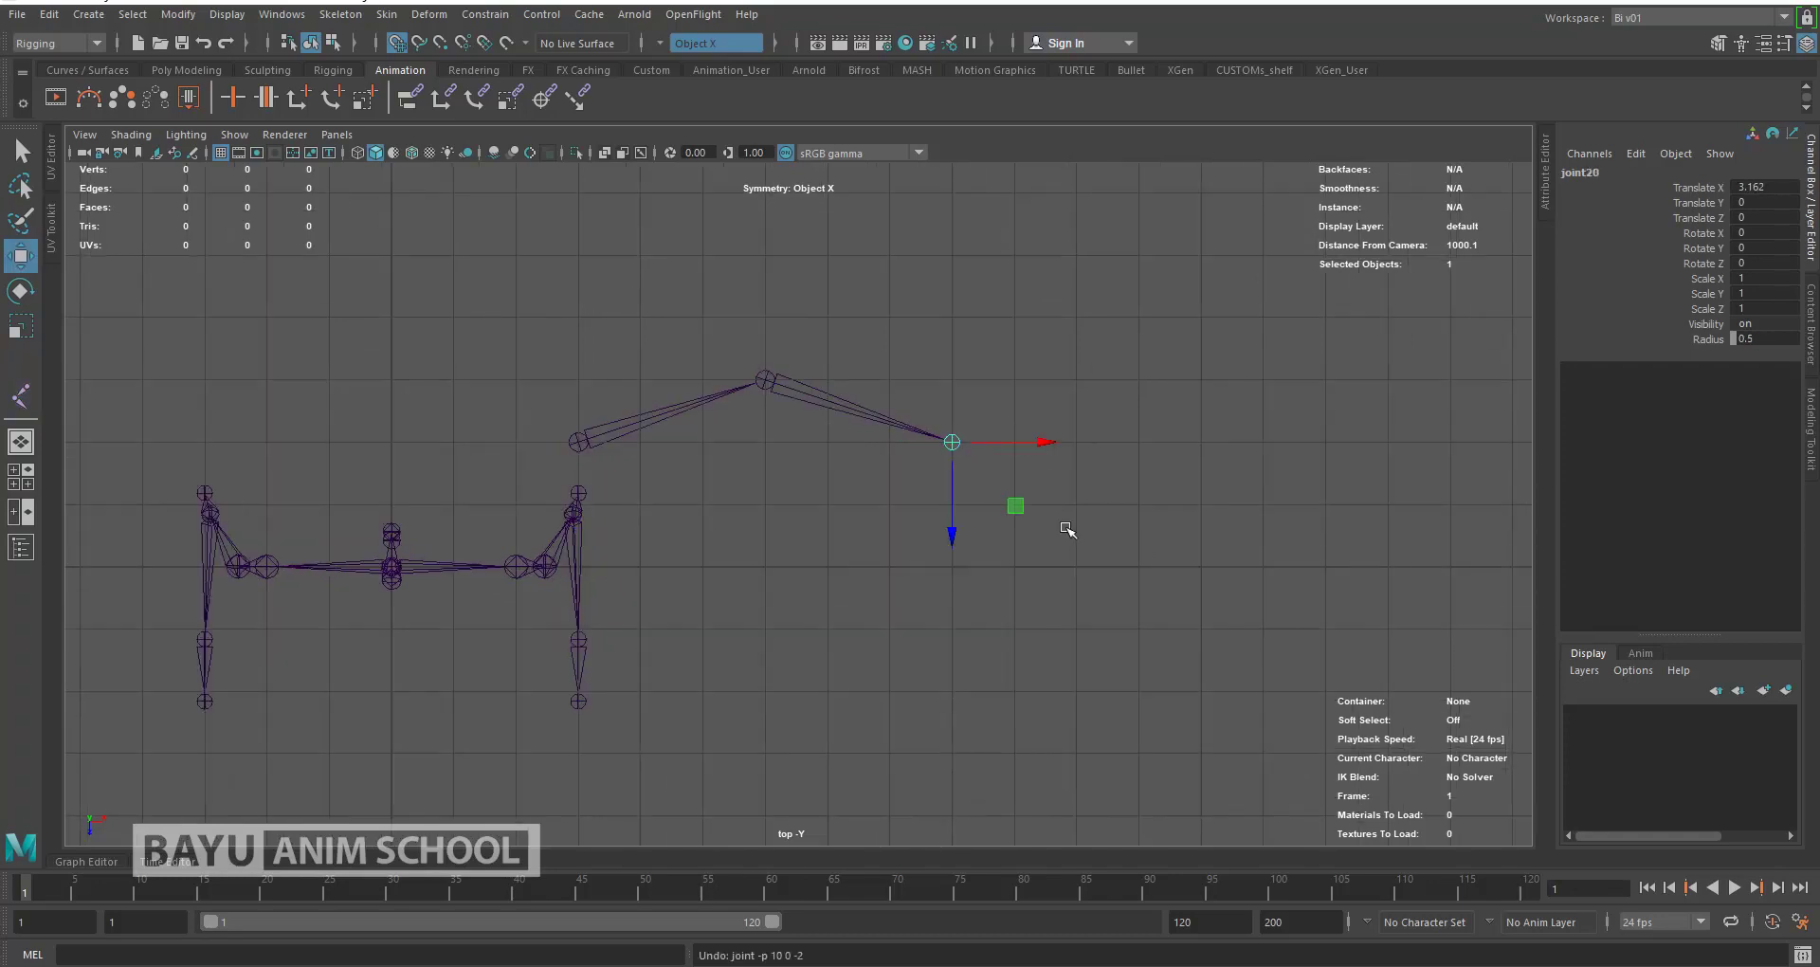
pyautogui.hotkey('ctrl', 'z')
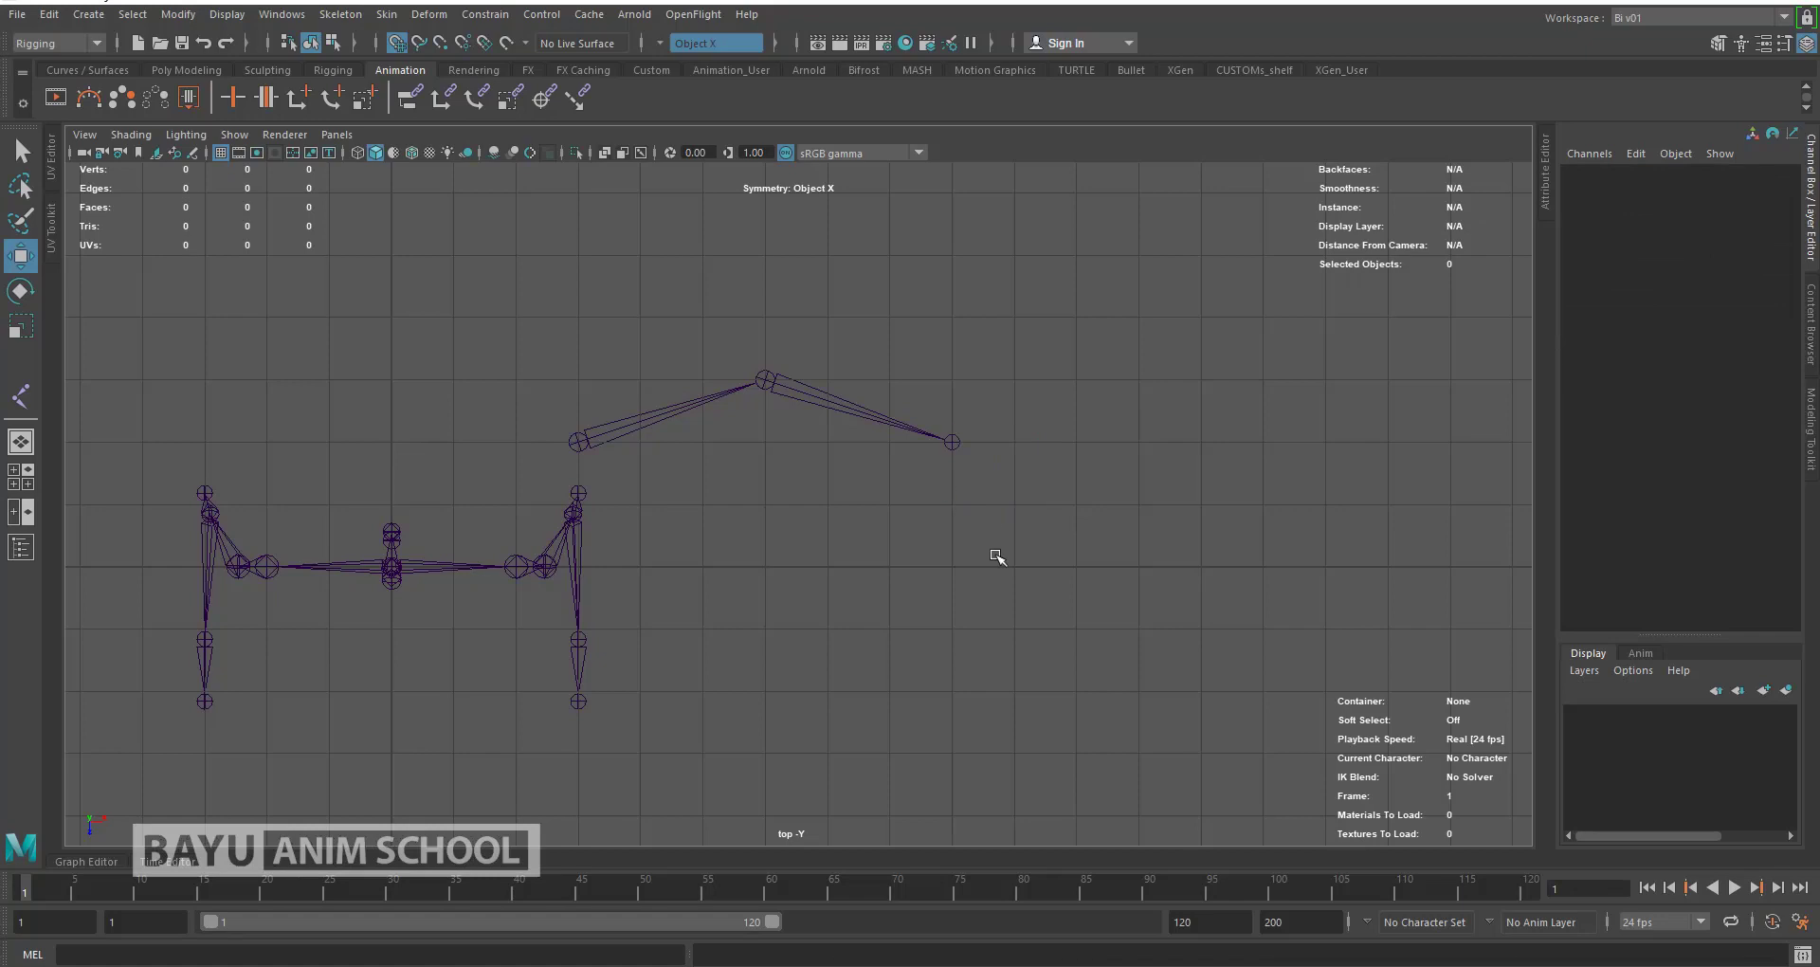
pyautogui.hotkey('ctrl', 'z')
pyautogui.scroll(1, 865, 521)
pyautogui.scroll(1, 809, 406)
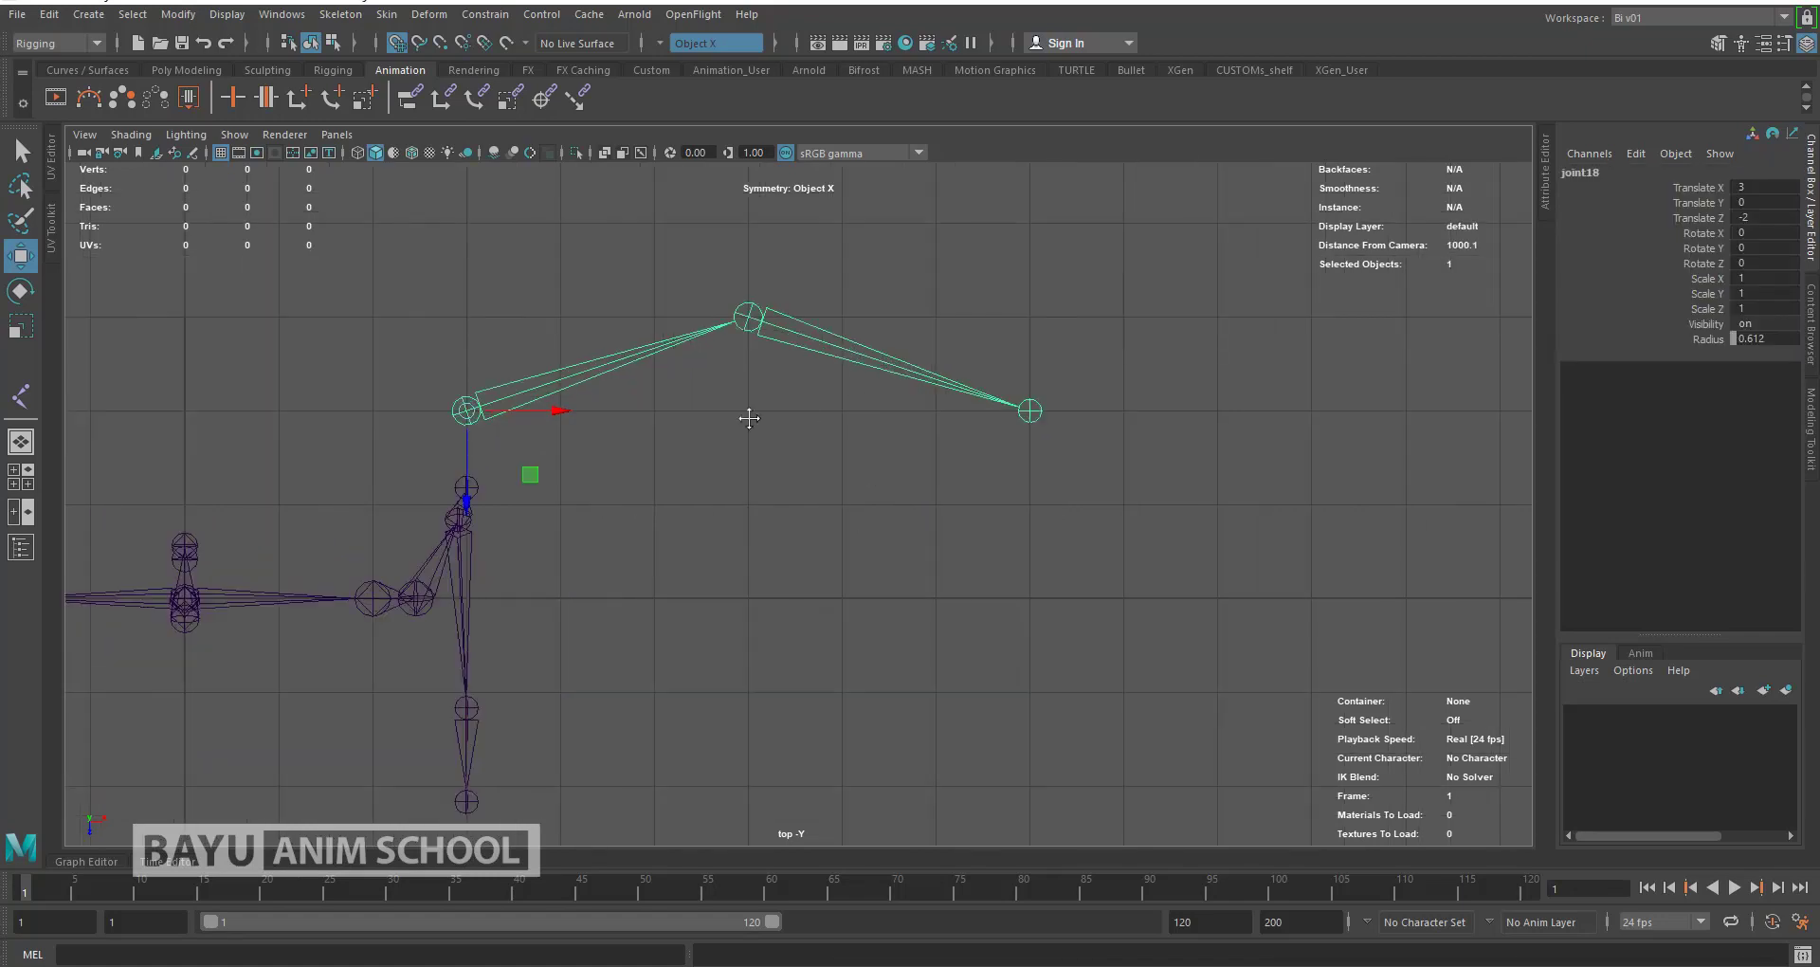
pyautogui.keyDown('alt'); pyautogui.moveTo(809, 407); pyautogui.dragTo(908, 512, button='middle'); pyautogui.keyUp('alt')
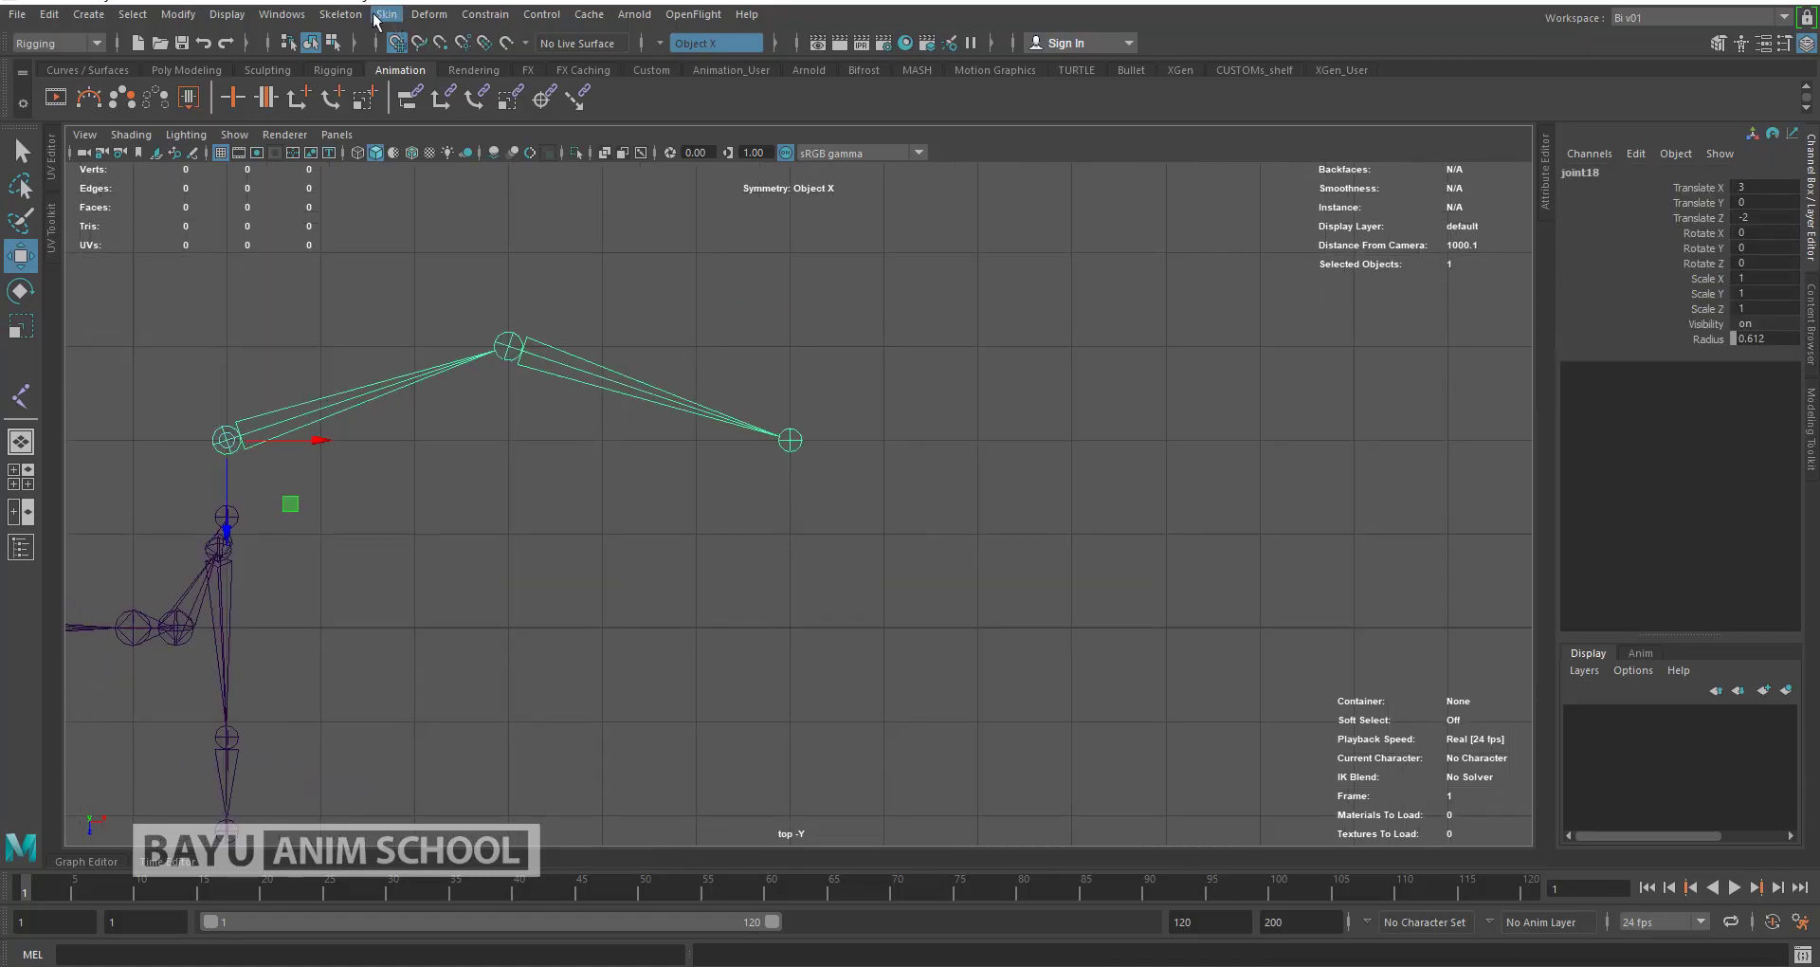
# Step: Place a single new joint with Skeleton > Create Joints just past the chain's tip
pyautogui.click(340, 14)
pyautogui.click(379, 63)
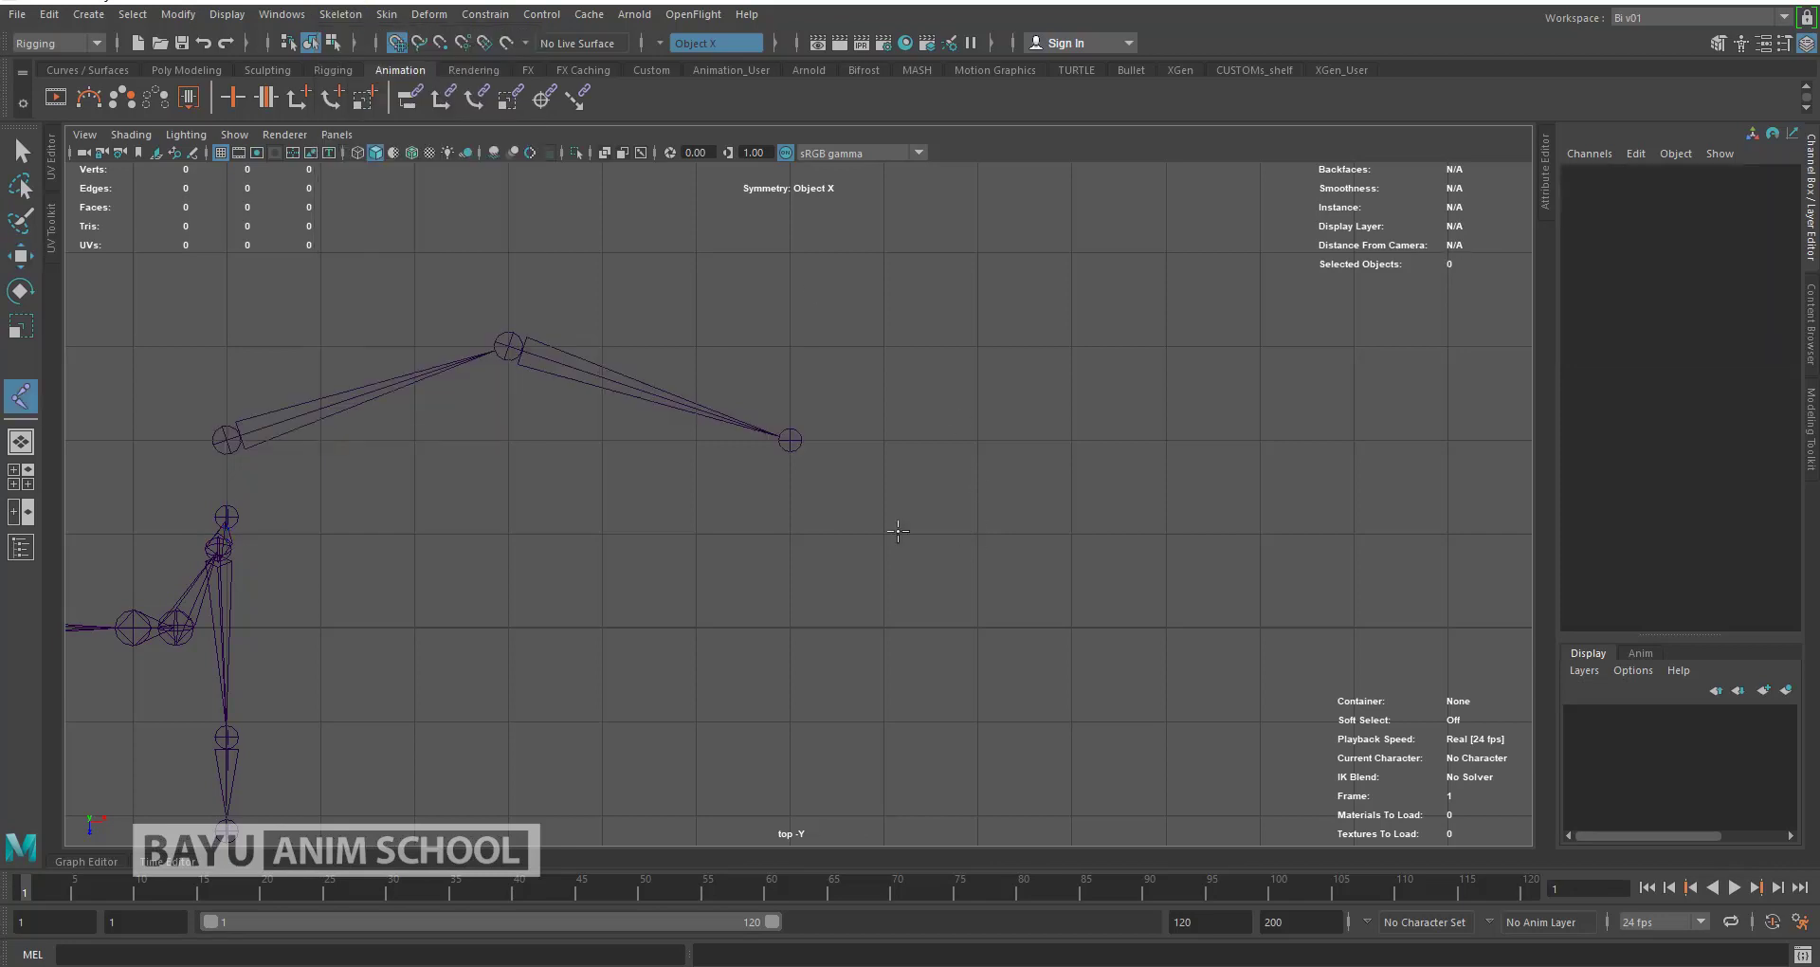
pyautogui.scroll(1, 843, 484)
pyautogui.click(900, 430)
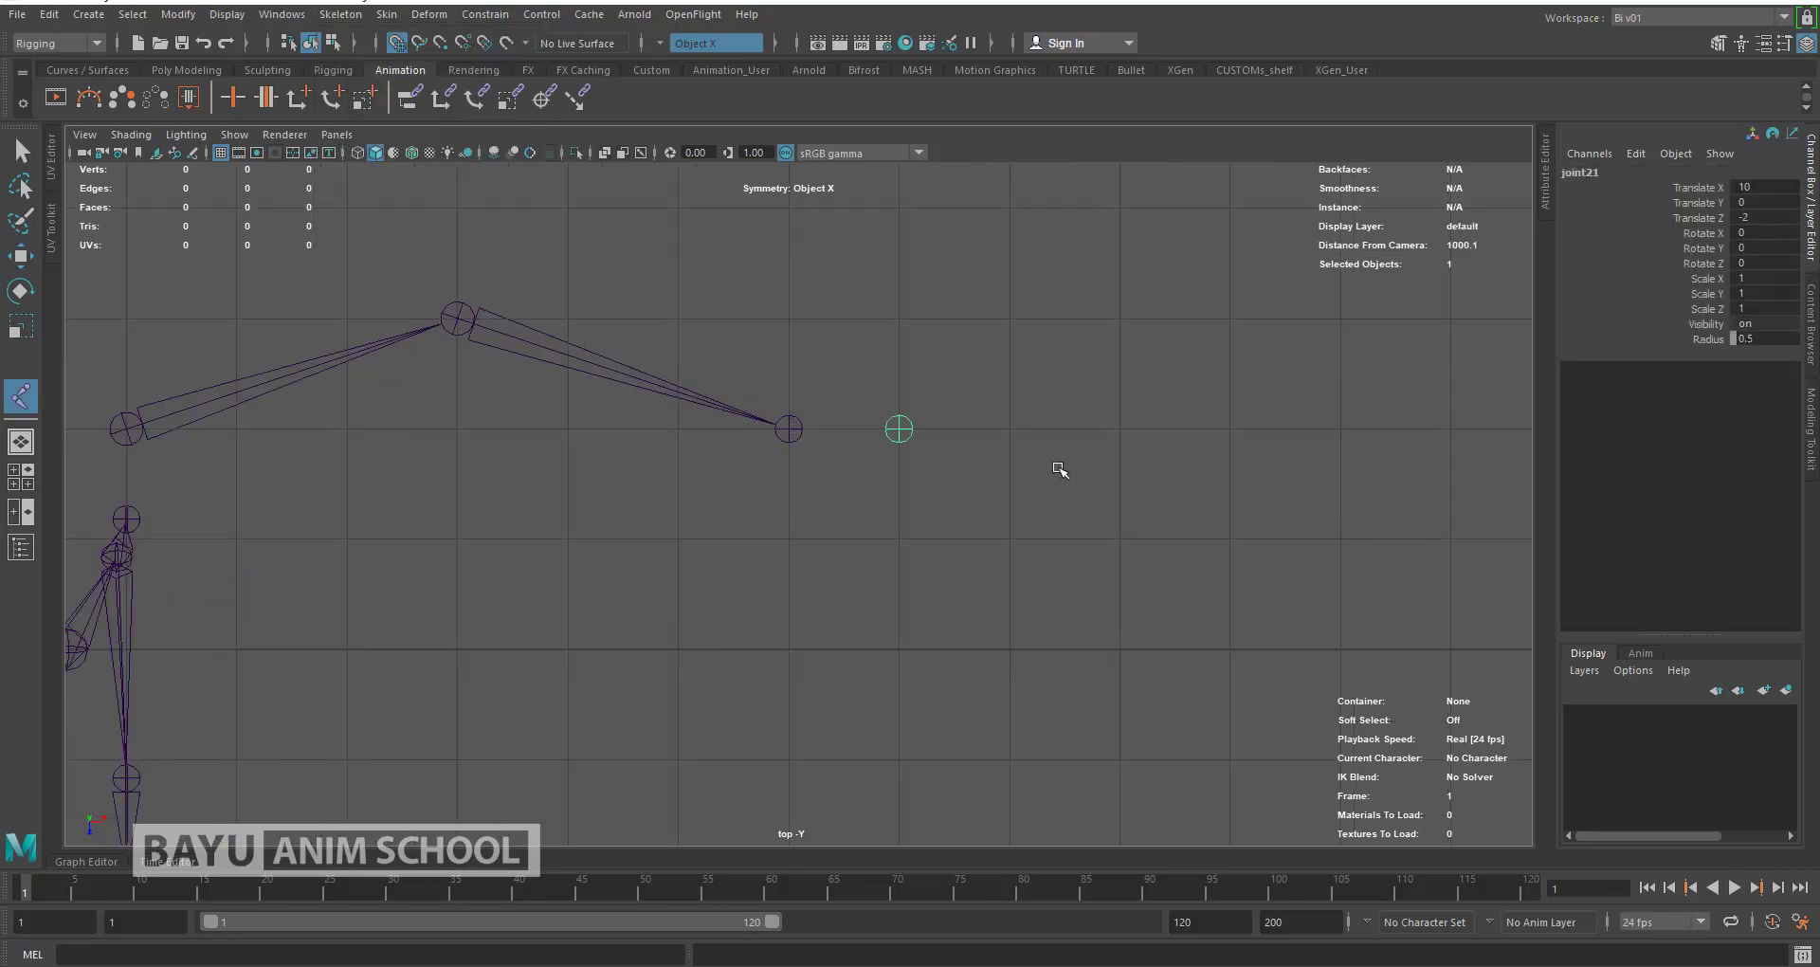
# Step: Move the new joint to Translate X 9.5 and switch to the perspective view
pyautogui.press('w')
pyautogui.moveTo(991, 428); pyautogui.dragTo(975, 431)
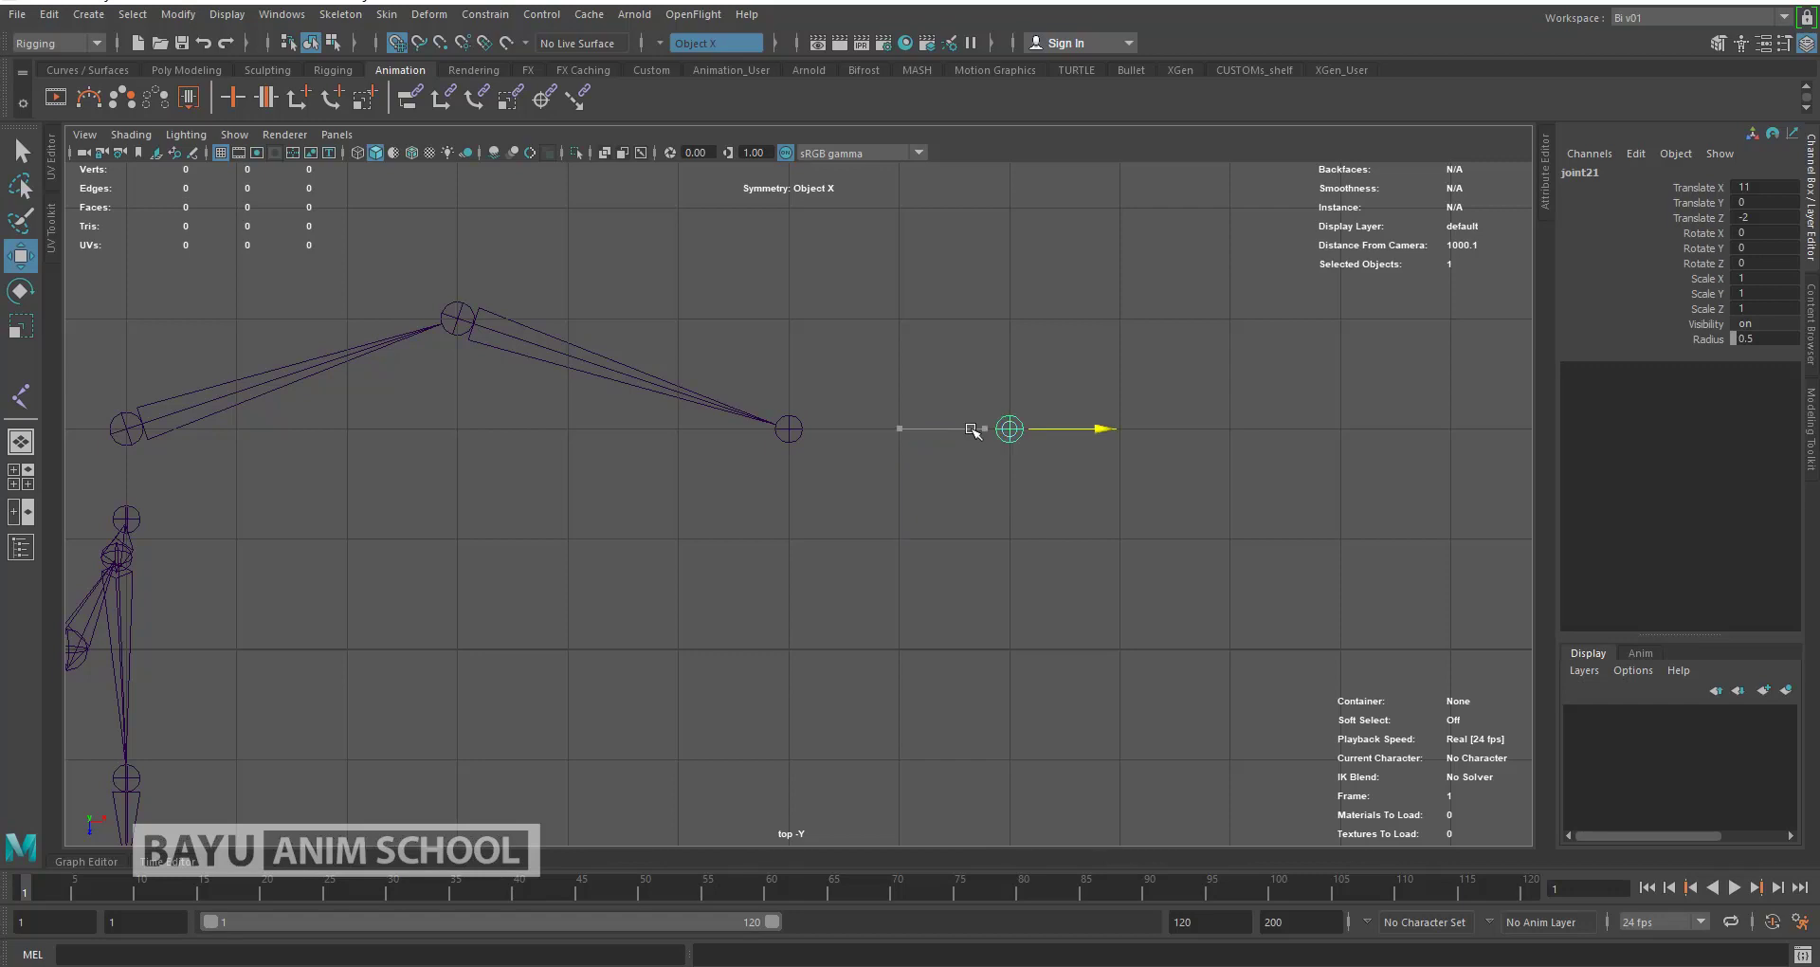
pyautogui.hotkey('ctrl', 'z')
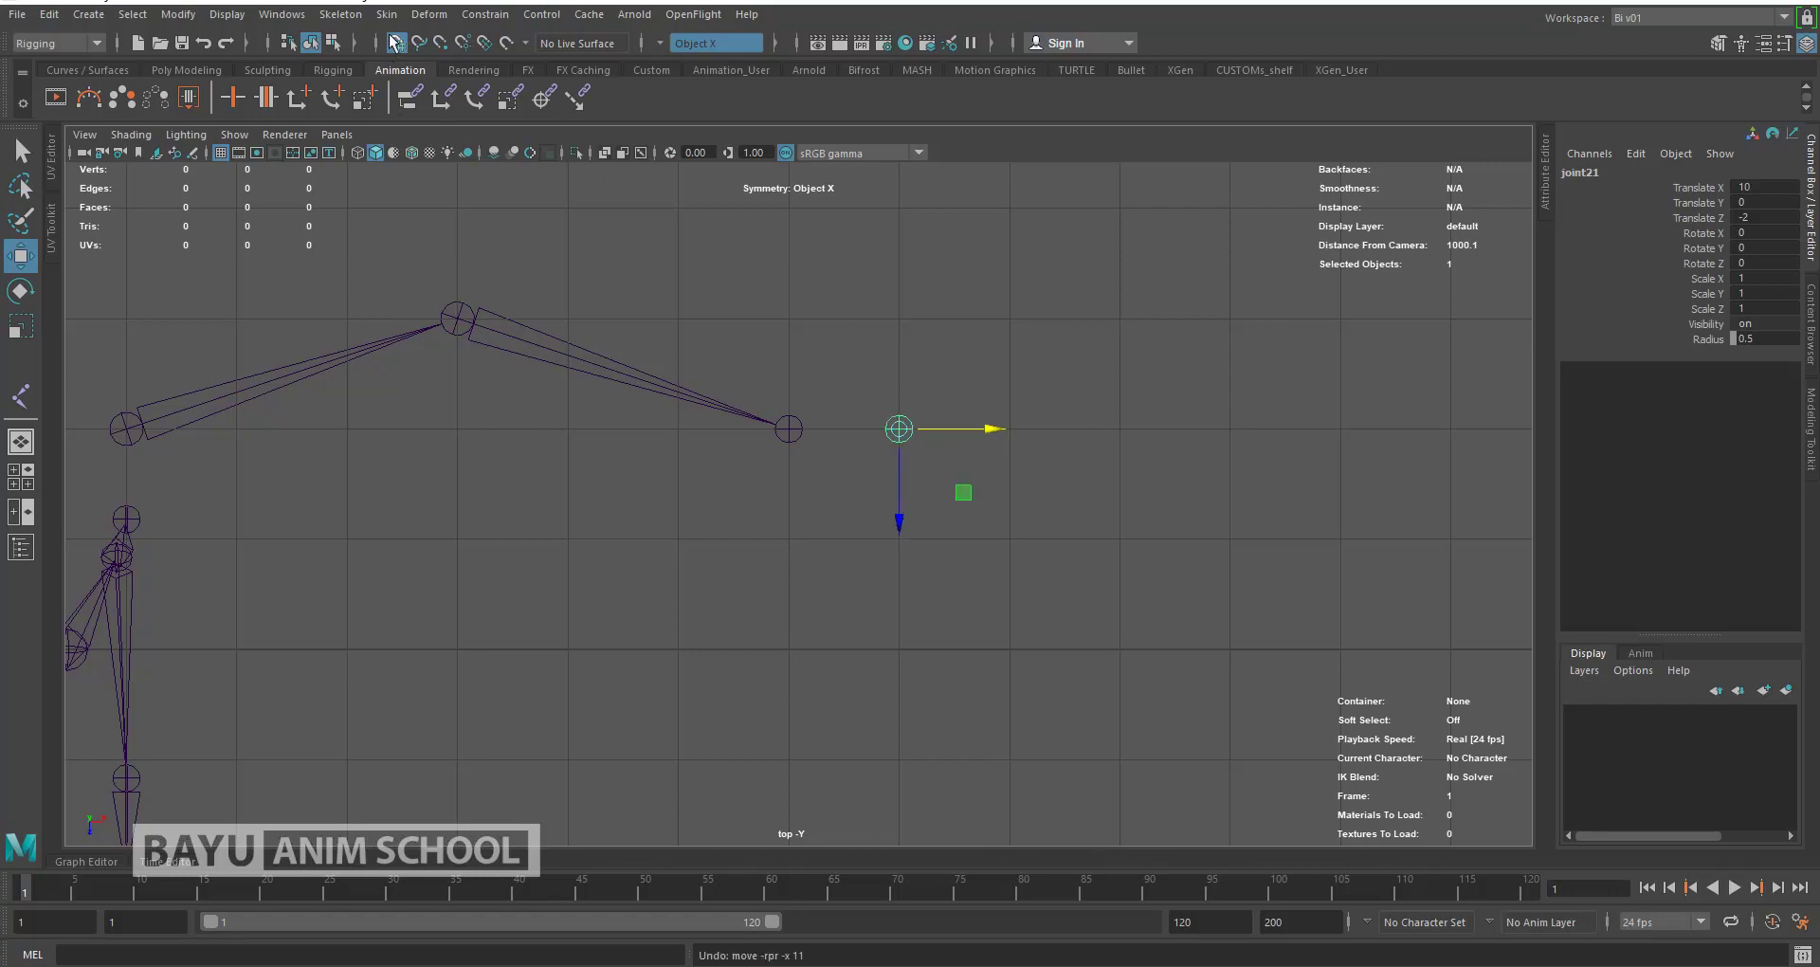
pyautogui.moveTo(990, 428); pyautogui.dragTo(938, 427)
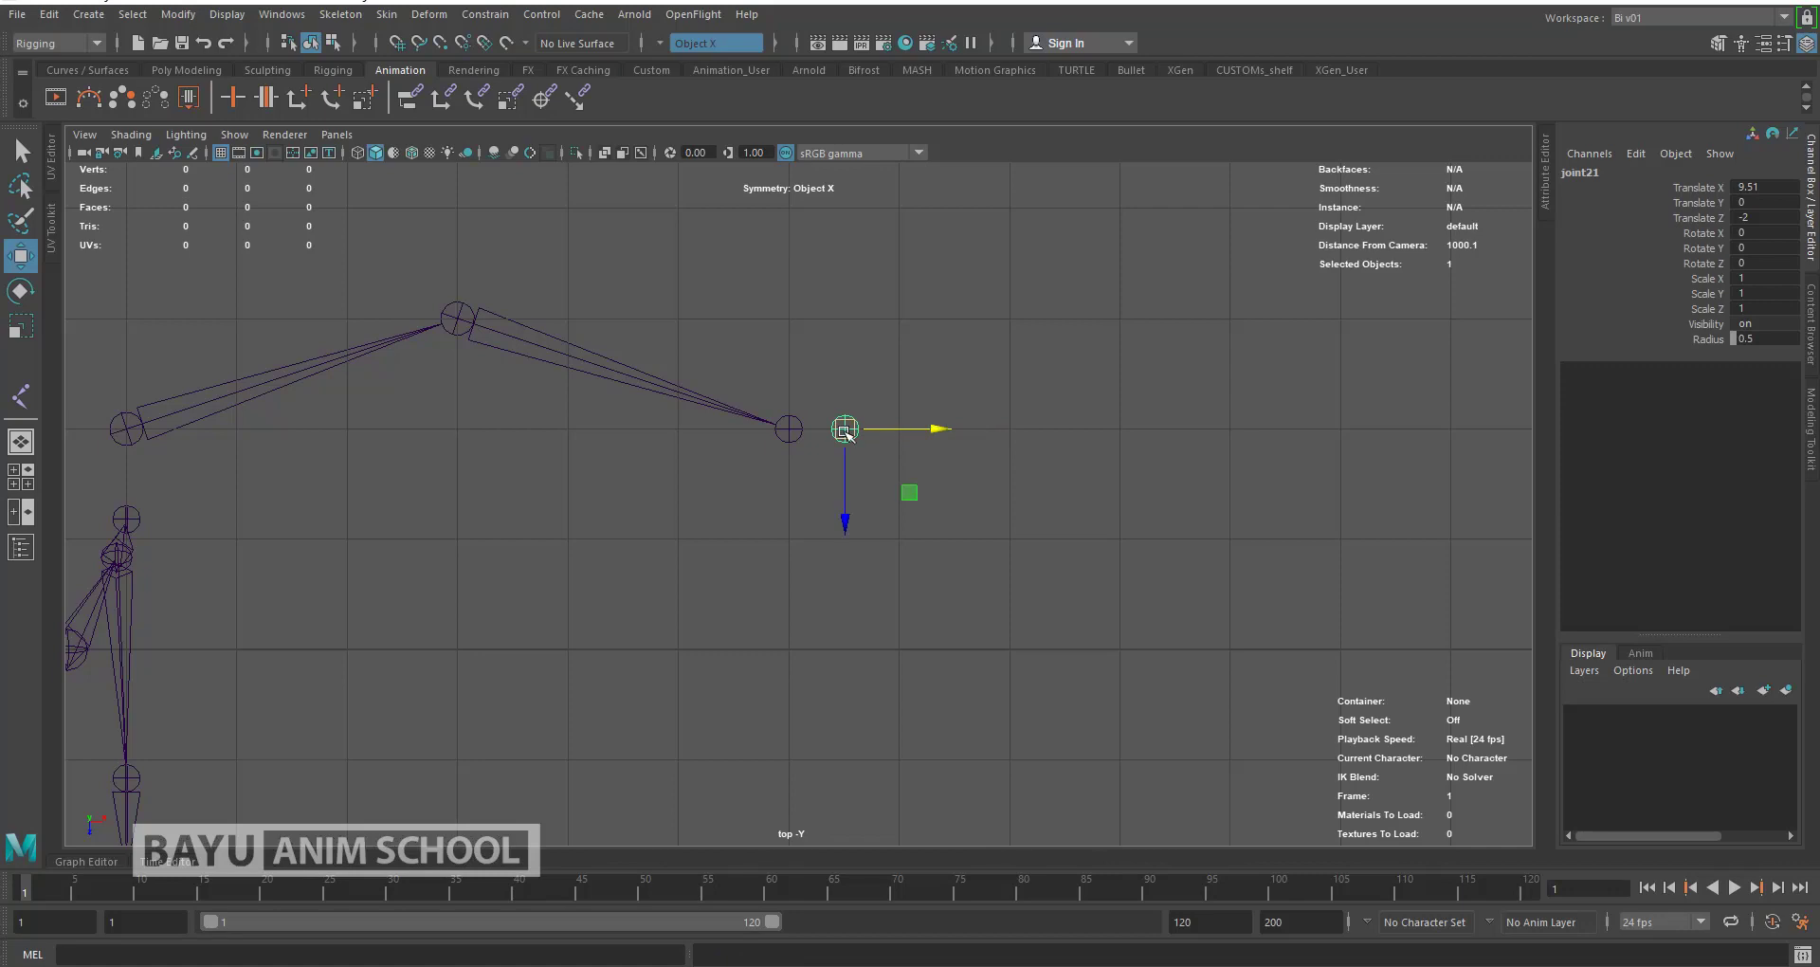
pyautogui.click(1024, 539)
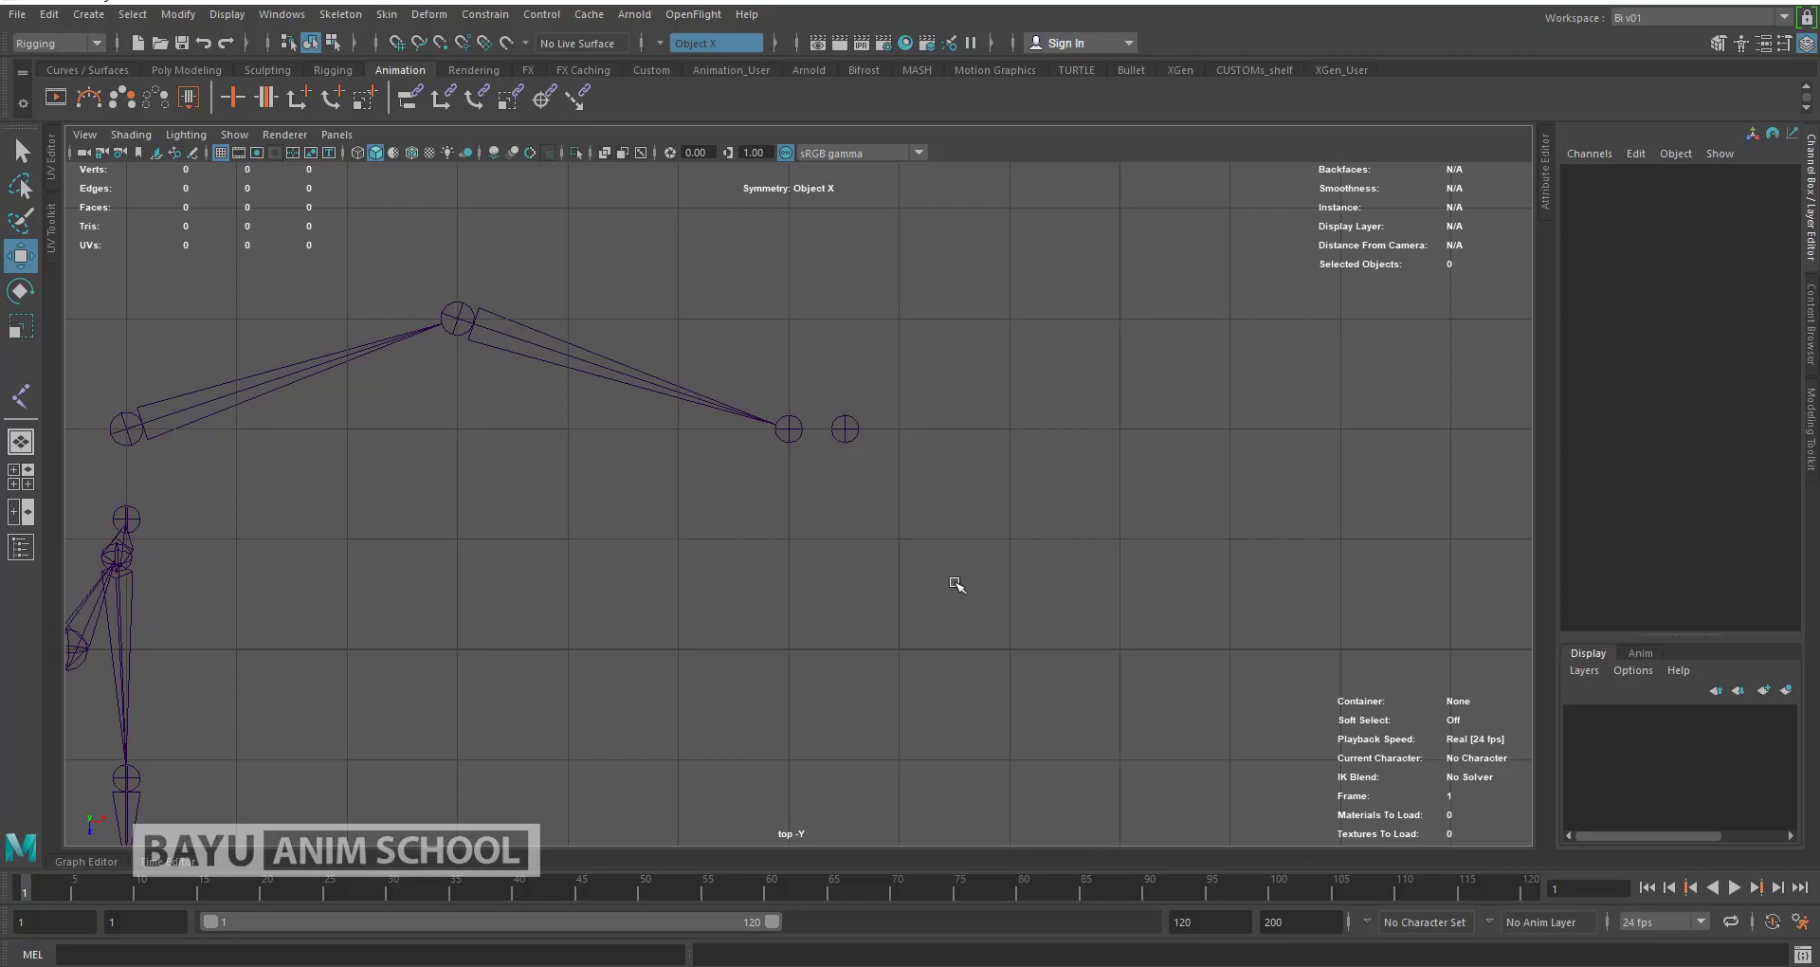
pyautogui.press('space')
pyautogui.moveTo(958, 590)
pyautogui.mouseDown()
pyautogui.moveTo(940, 531)
pyautogui.moveTo(889, 520)
pyautogui.moveTo(883, 459)
pyautogui.moveTo(950, 545)
pyautogui.moveTo(903, 630)
pyautogui.mouseUp()
# Step: Select the new end joint and the chain's last joint to attach them
pyautogui.scroll(2, 903, 614)
pyautogui.scroll(3, 895, 626)
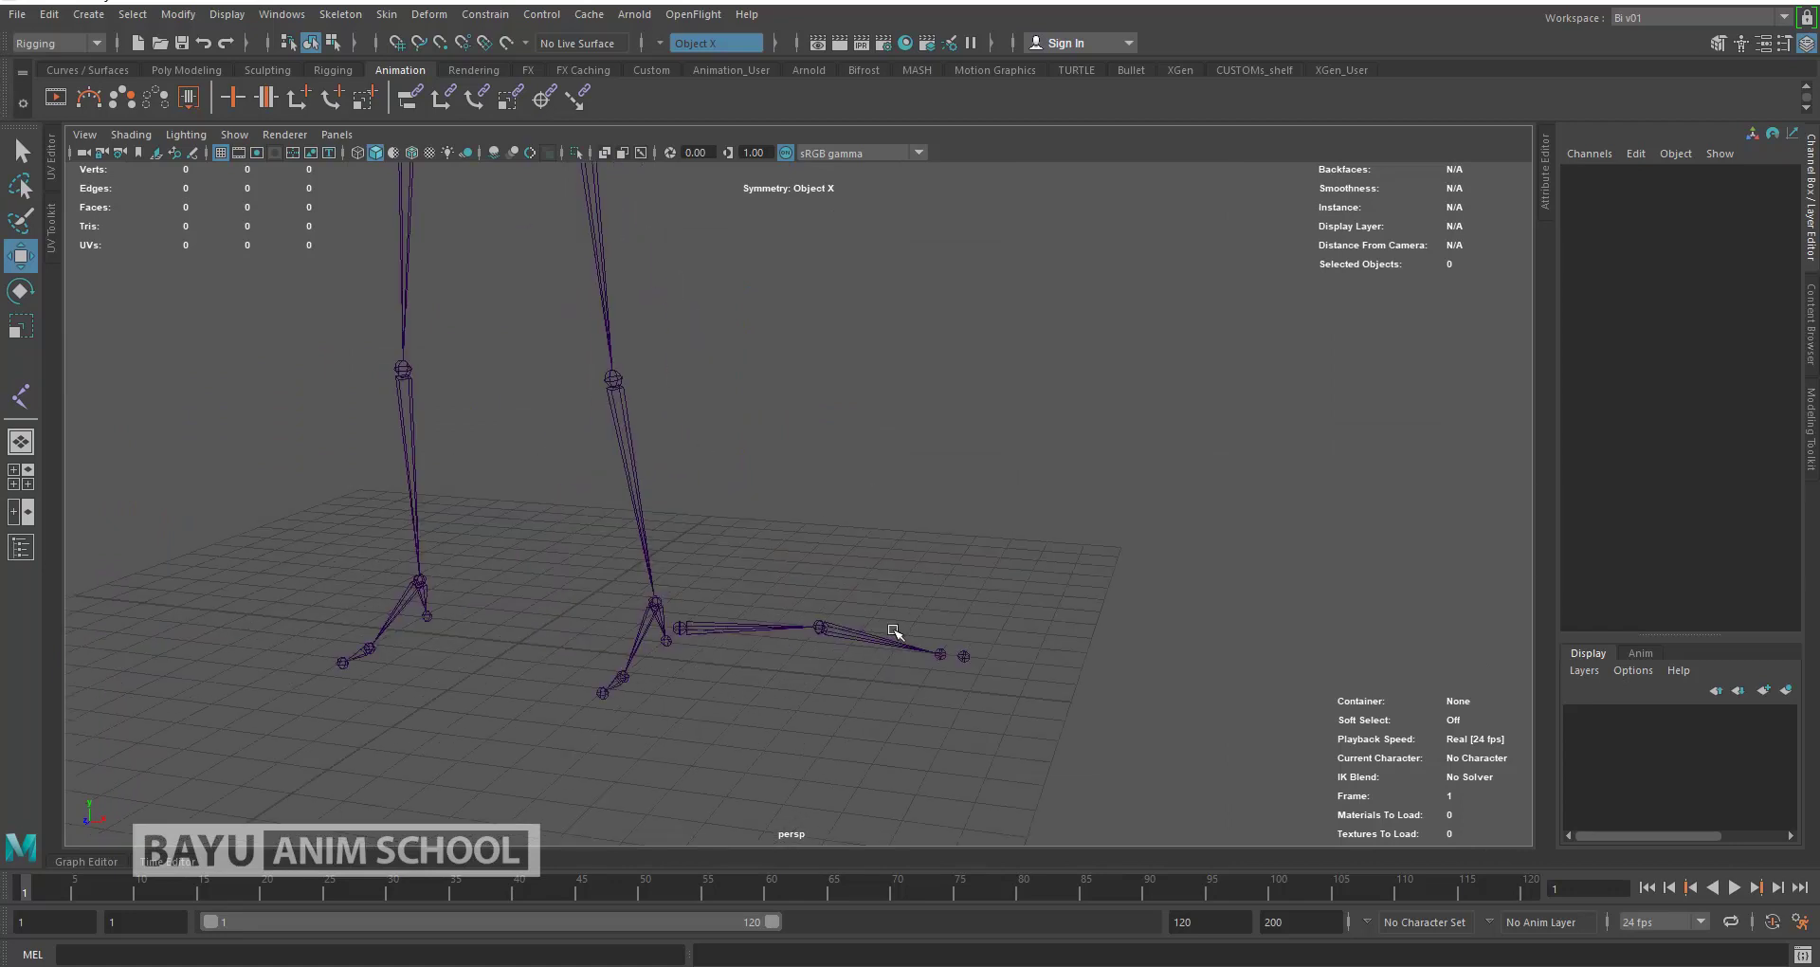
pyautogui.click(963, 656)
pyautogui.scroll(3, 1027, 747)
pyautogui.keyDown('shift'); pyautogui.click(1076, 804); pyautogui.keyUp('shift')
# Step: Select root joint18 and raise the whole chain to Translate Y 20.123
pyautogui.click(575, 754)
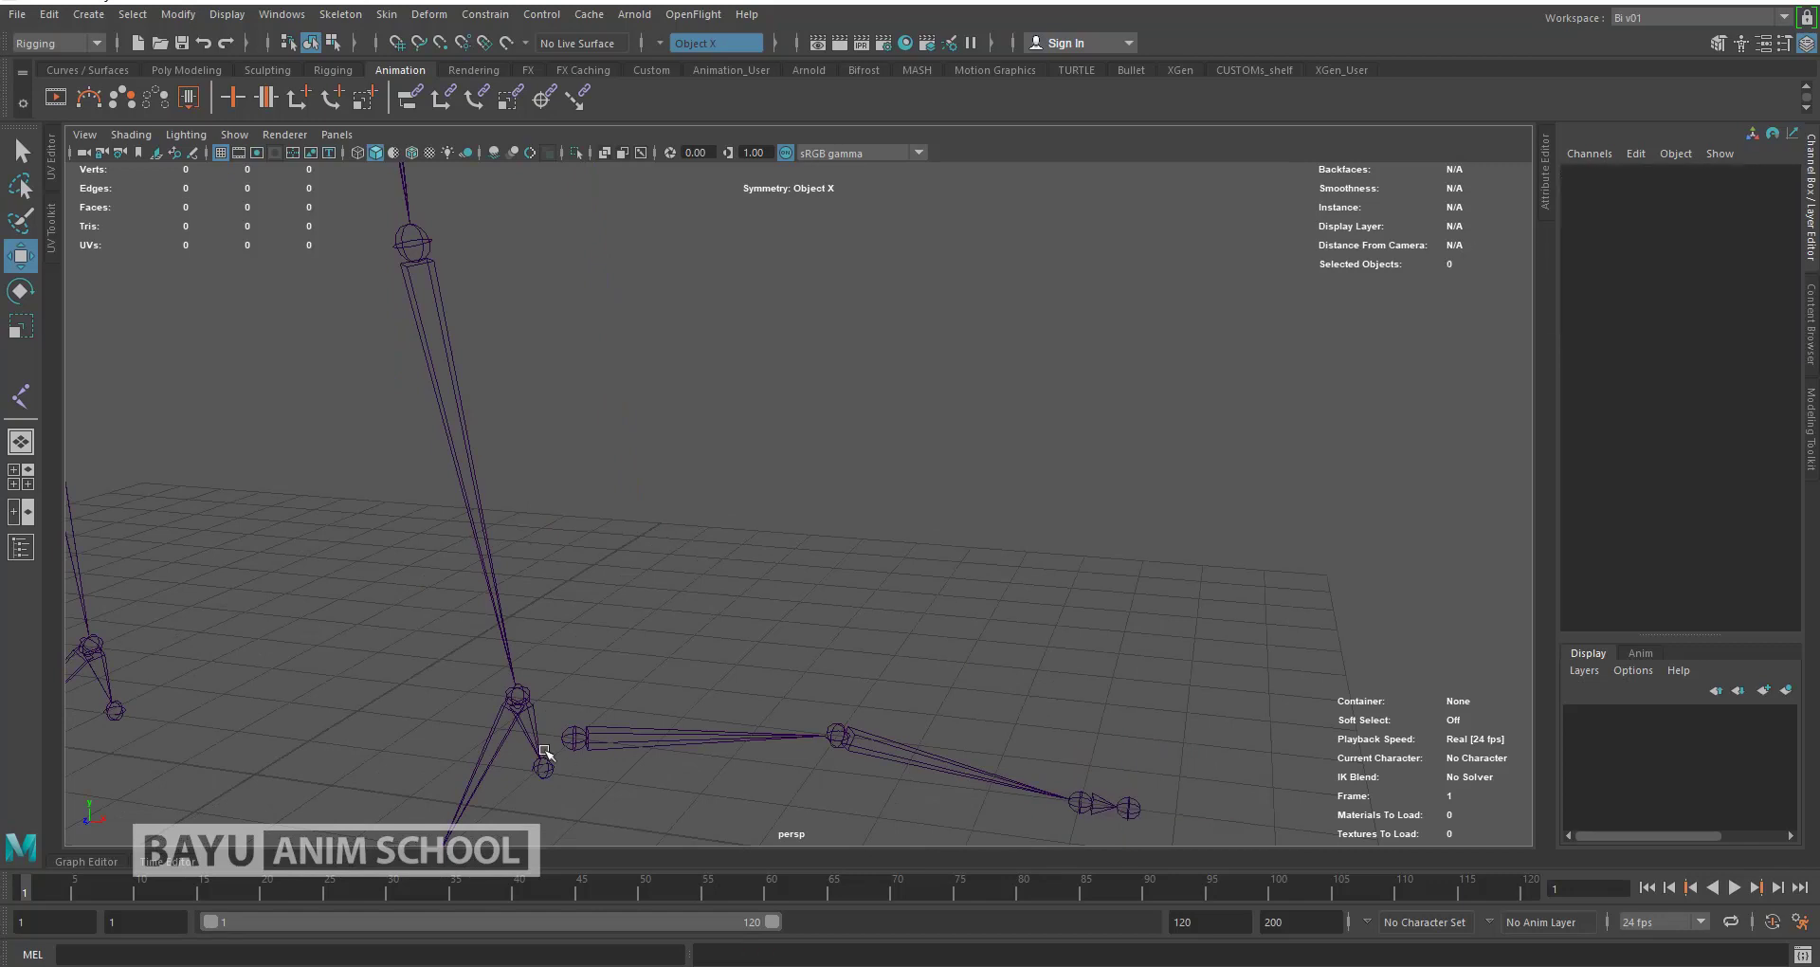
pyautogui.click(575, 737)
pyautogui.scroll(-2, 576, 669)
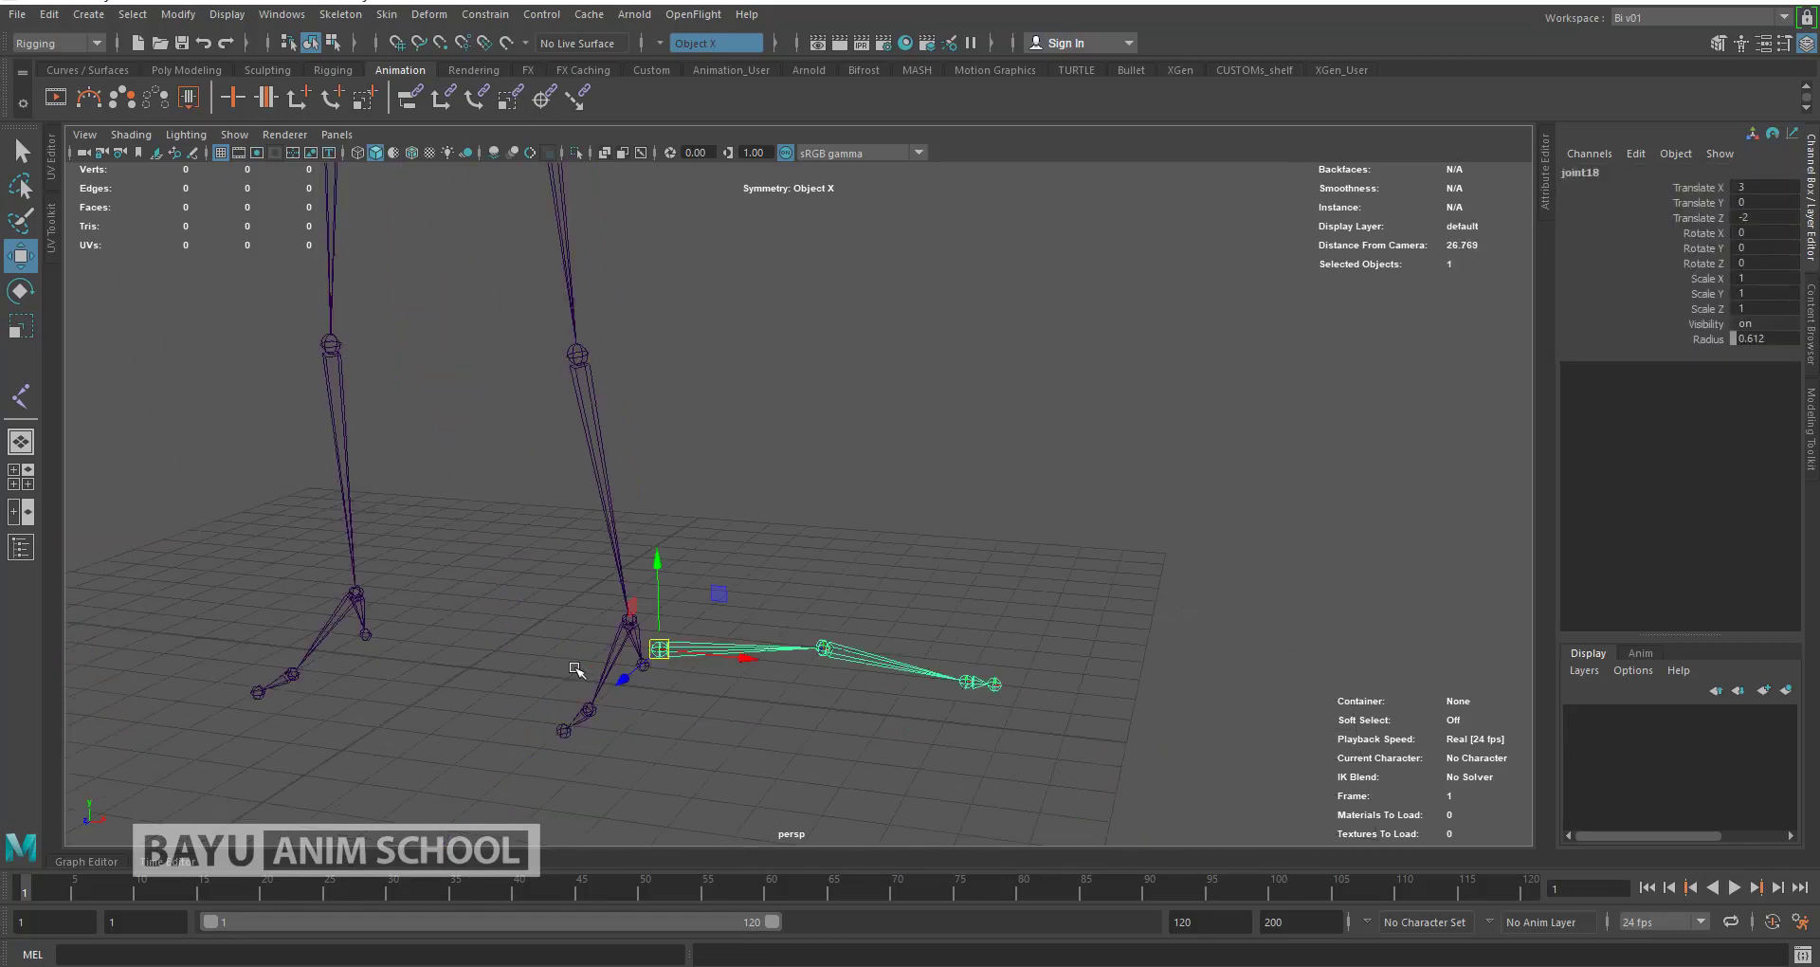
pyautogui.moveTo(650, 596); pyautogui.dragTo(753, 378)
pyautogui.scroll(-3, 725, 379)
pyautogui.scroll(2, 733, 640)
pyautogui.scroll(-2, 721, 607)
pyautogui.moveTo(718, 546); pyautogui.dragTo(718, 176)
pyautogui.moveTo(749, 398)
pyautogui.keyDown('alt'); pyautogui.mouseDown()
pyautogui.moveTo(772, 519)
pyautogui.moveTo(859, 541)
pyautogui.mouseUp(); pyautogui.keyUp('alt')
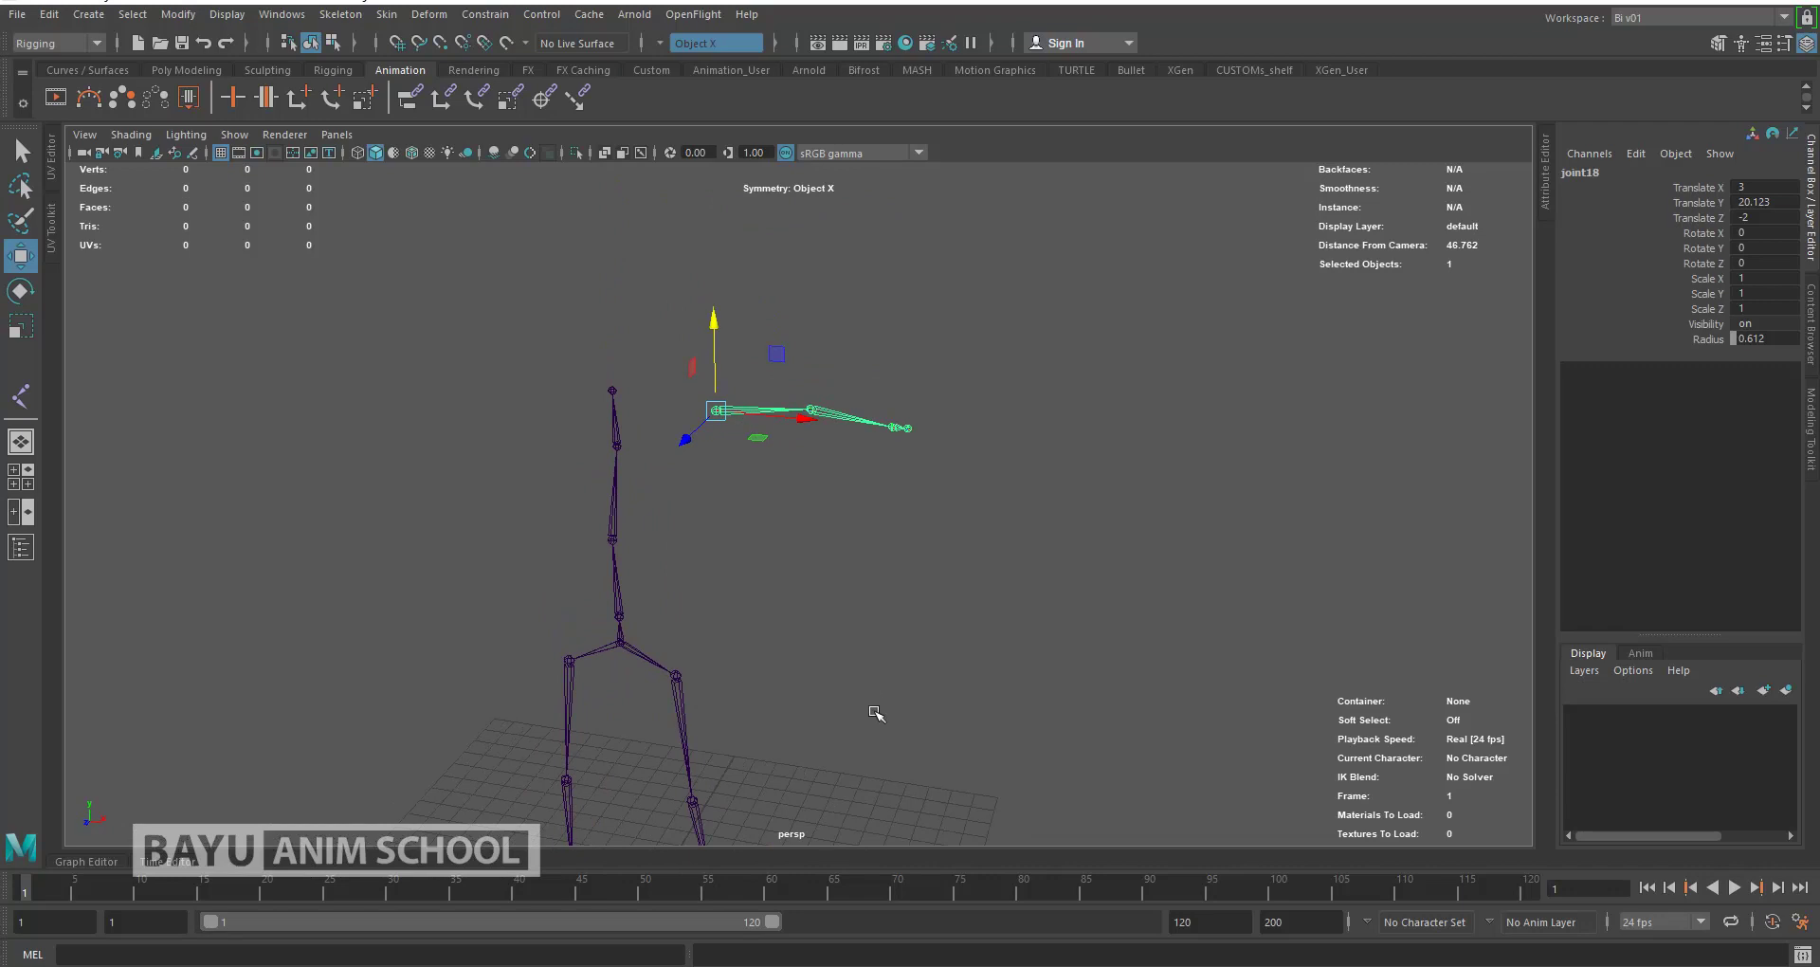
# Step: Orbit around the skeleton and return the viewport to Top View
pyautogui.keyDown('alt'); pyautogui.moveTo(766, 709); pyautogui.dragTo(783, 449); pyautogui.keyUp('alt')
pyautogui.moveTo(880, 576)
pyautogui.keyDown('alt'); pyautogui.mouseDown()
pyautogui.moveTo(866, 597)
pyautogui.moveTo(735, 558)
pyautogui.mouseUp(); pyautogui.keyUp('alt')
pyautogui.press('space')
pyautogui.moveTo(764, 569)
pyautogui.keyDown('alt'); pyautogui.mouseDown(button='middle')
pyautogui.moveTo(853, 568)
pyautogui.moveTo(1033, 615)
pyautogui.moveTo(1040, 669)
pyautogui.mouseUp(button='middle'); pyautogui.keyUp('alt')
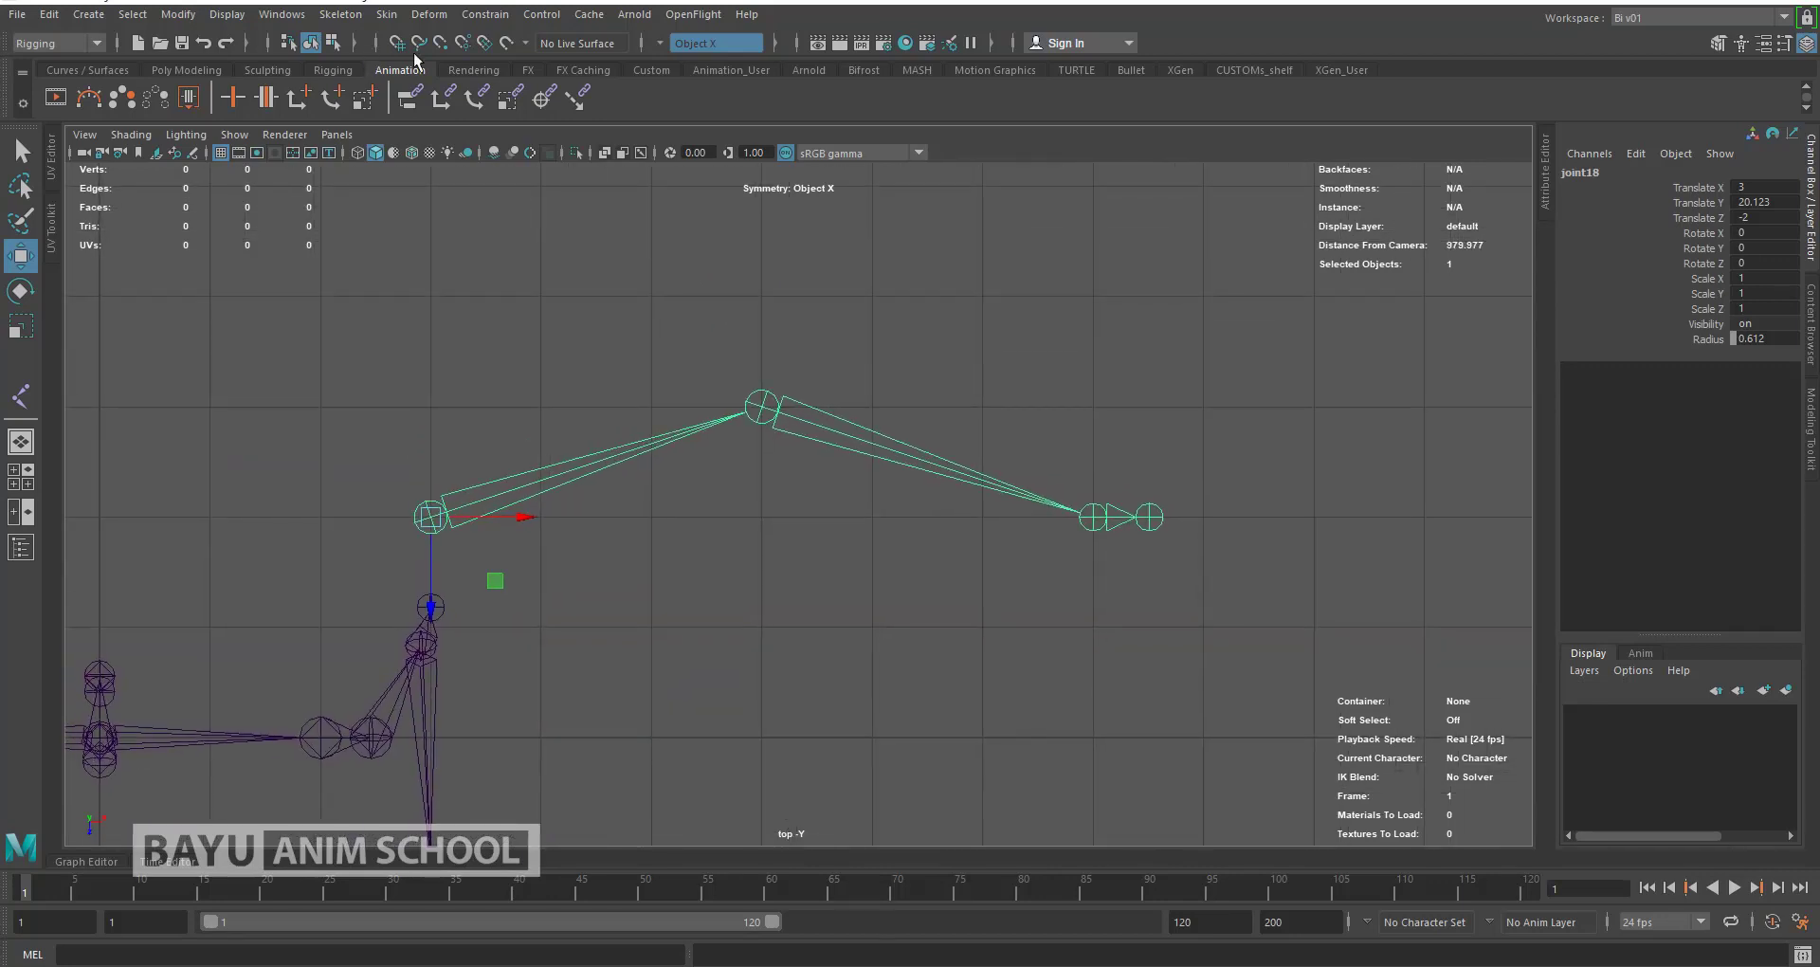
# Step: Place a new four-joint chain in the top view
pyautogui.click(20, 397)
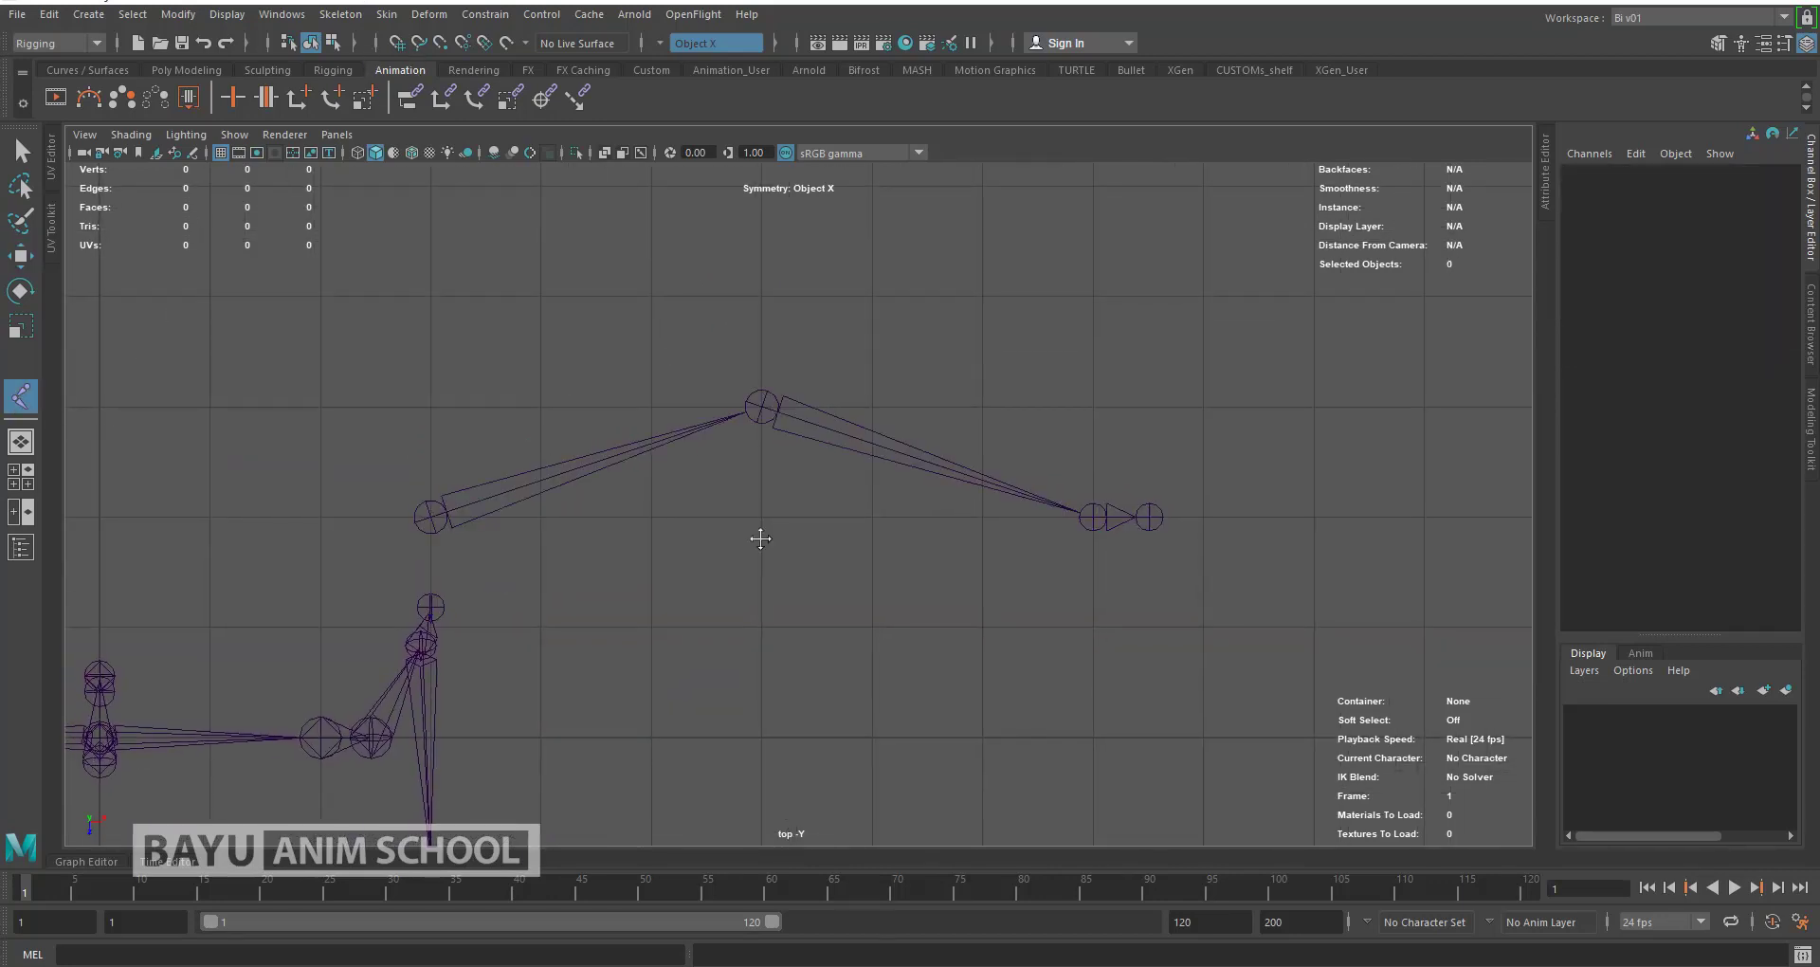
pyautogui.keyDown('alt'); pyautogui.moveTo(491, 439); pyautogui.dragTo(496, 510, button='middle'); pyautogui.keyUp('alt')
pyautogui.click(439, 478)
pyautogui.click(877, 371)
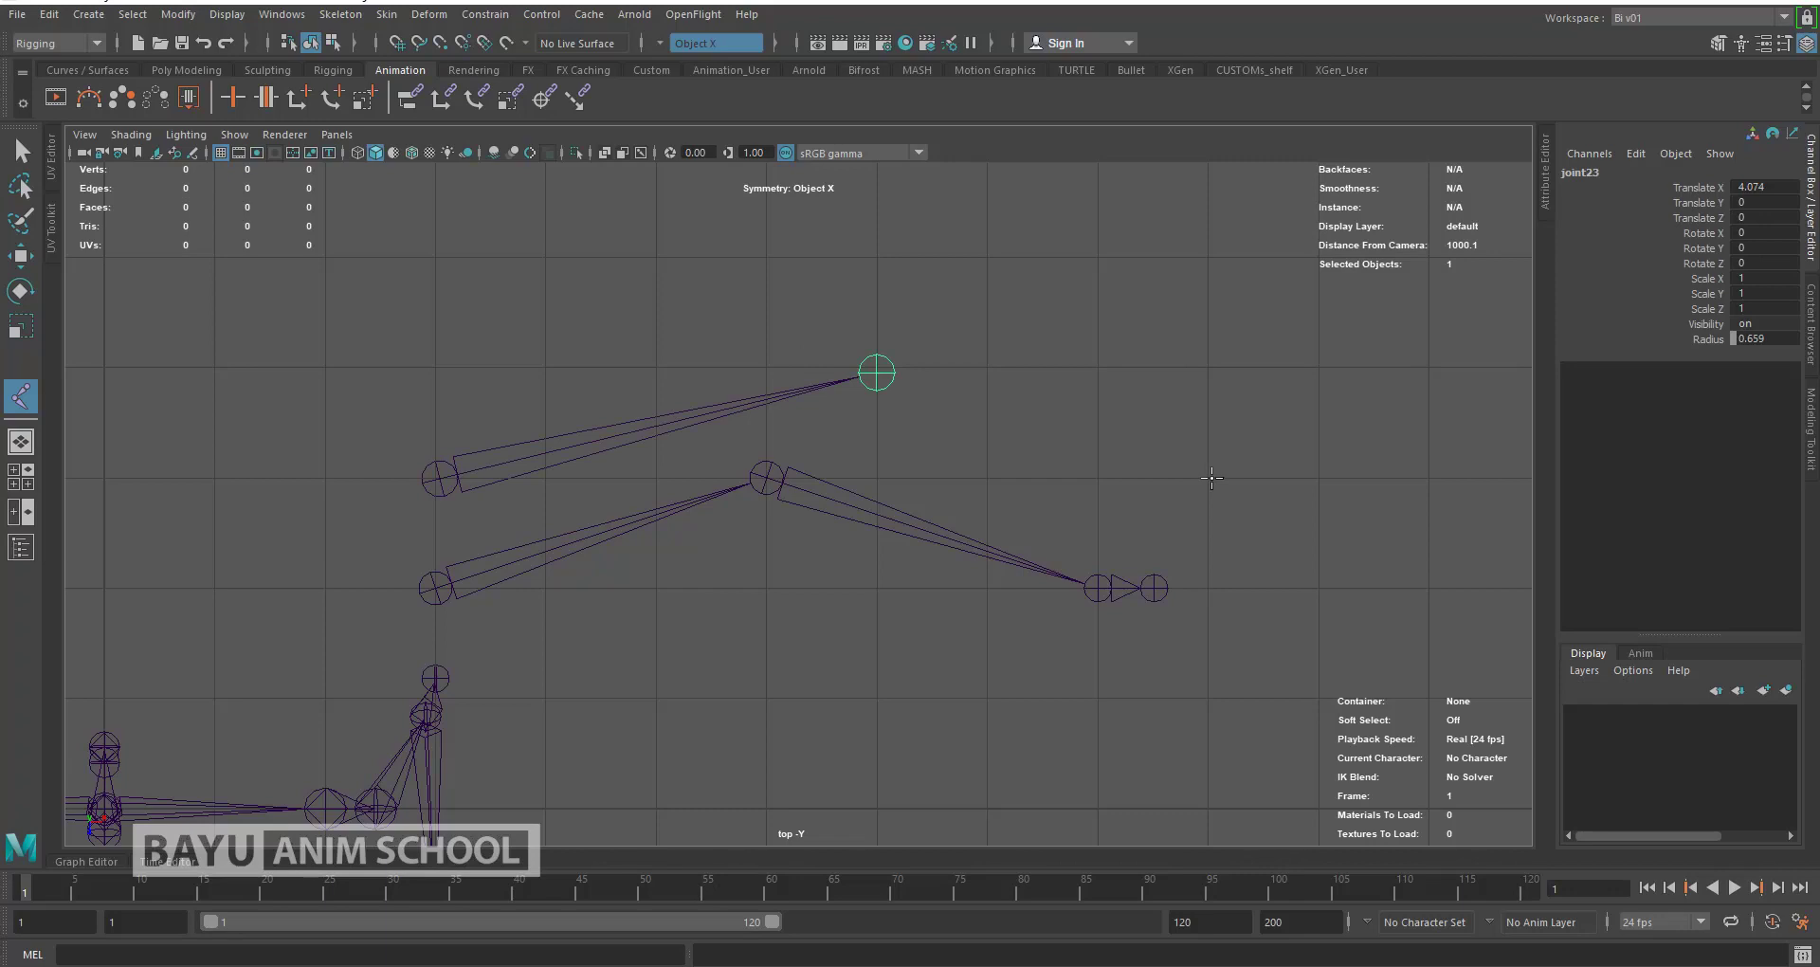
pyautogui.click(1211, 479)
pyautogui.click(1282, 479)
pyautogui.press('Return')
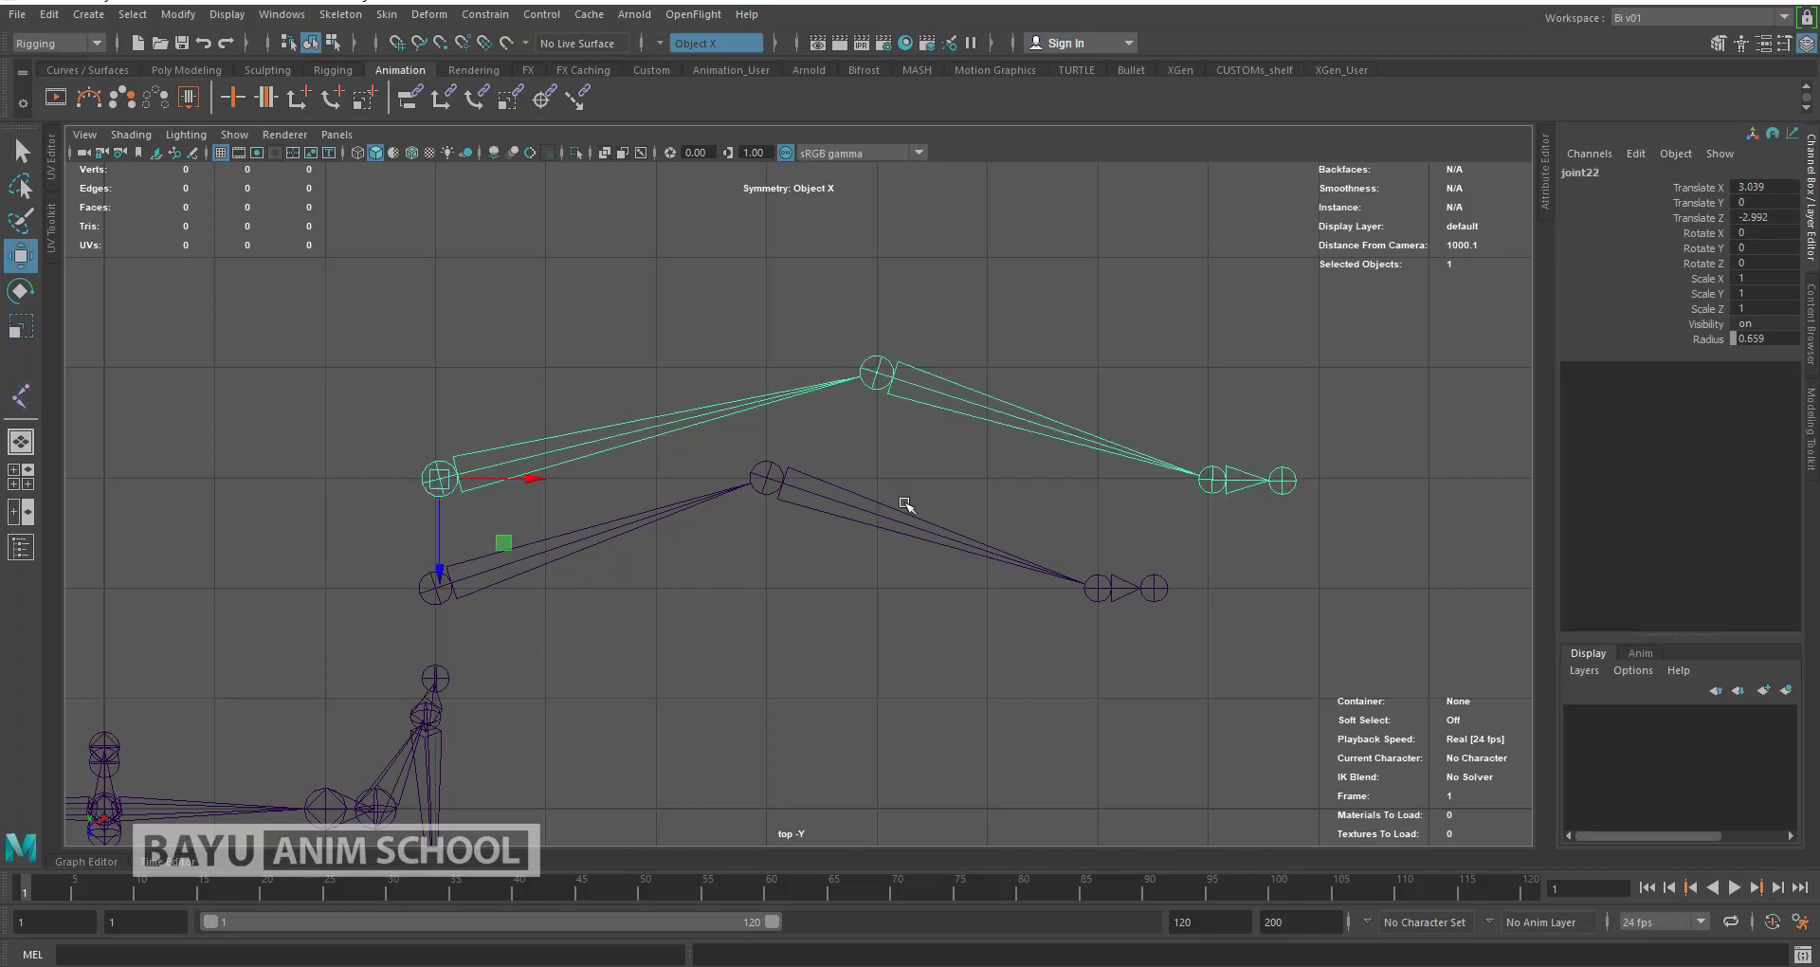
# Step: Select the new chain in perspective and lift it to arm height
pyautogui.press('space')
pyautogui.moveTo(906, 505); pyautogui.dragTo(986, 466)
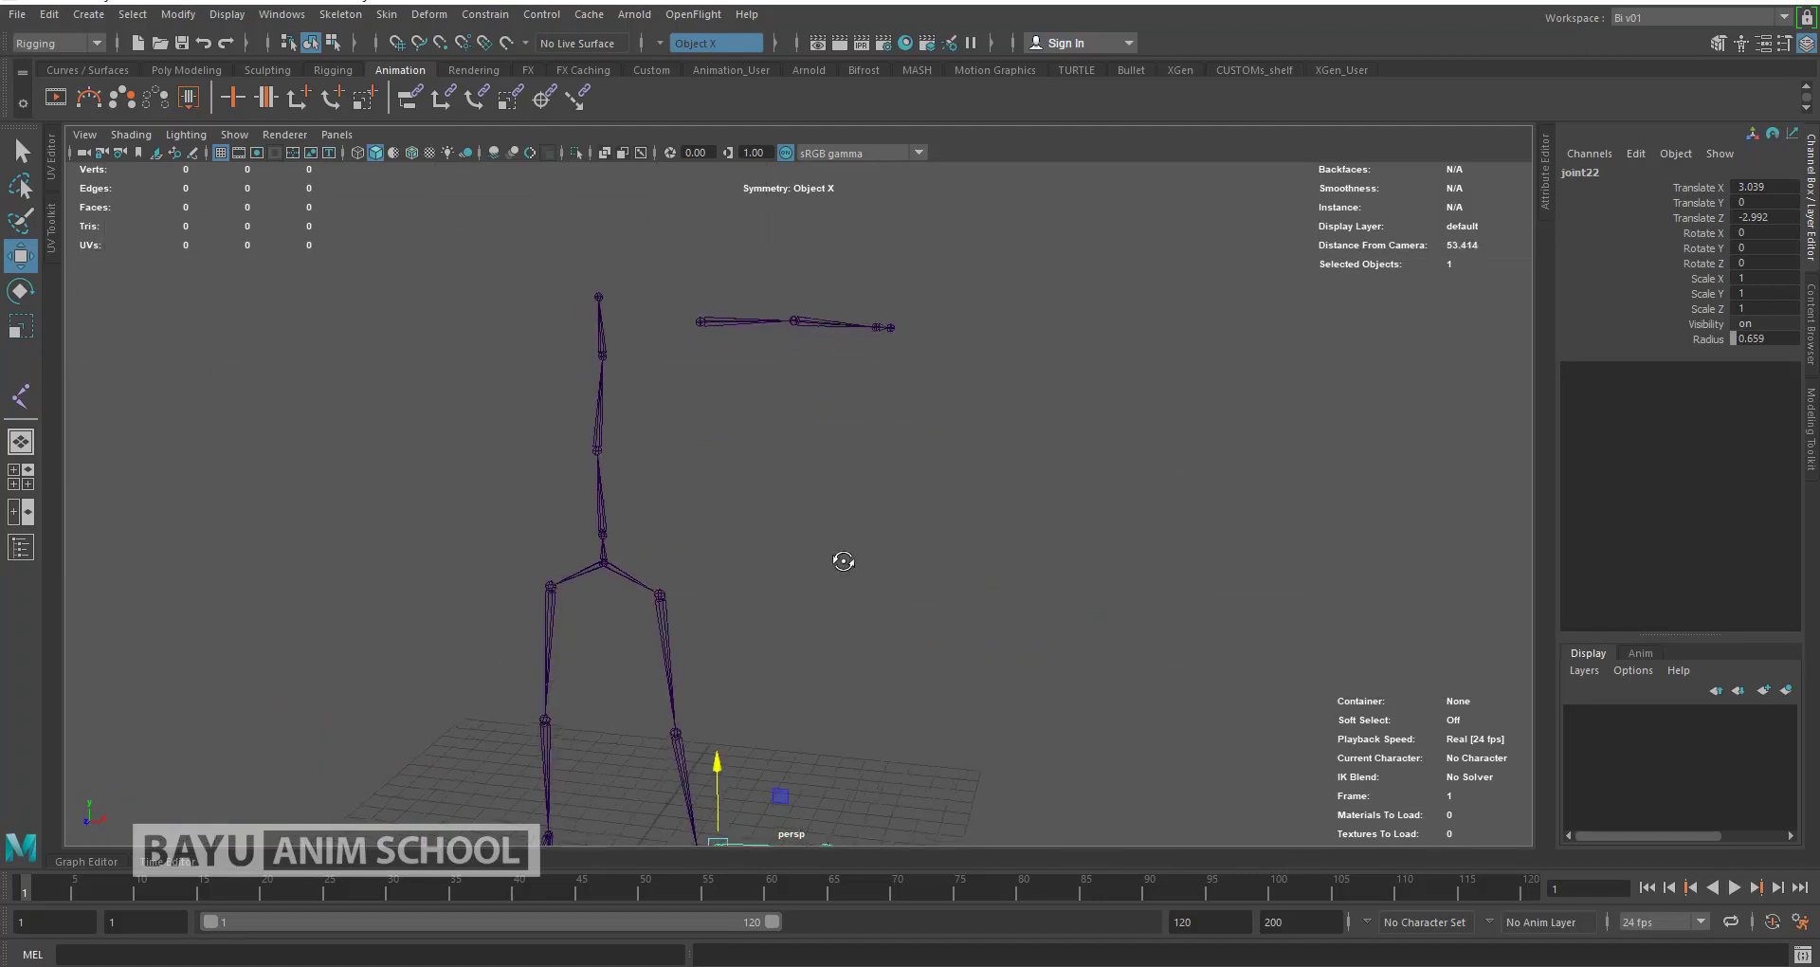
pyautogui.click(716, 318)
pyautogui.scroll(-2, 796, 561)
pyautogui.scroll(-2, 796, 626)
pyautogui.click(796, 724)
pyautogui.moveTo(748, 654)
pyautogui.mouseDown()
pyautogui.moveTo(760, 316)
pyautogui.moveTo(764, 337)
pyautogui.mouseUp()
# Step: Slide root joint22 onto the skeleton's centre line at Translate Z -0.012
pyautogui.scroll(5, 827, 386)
pyautogui.keyDown('alt'); pyautogui.moveTo(929, 444); pyautogui.dragTo(880, 334); pyautogui.keyUp('alt')
pyautogui.click(772, 318)
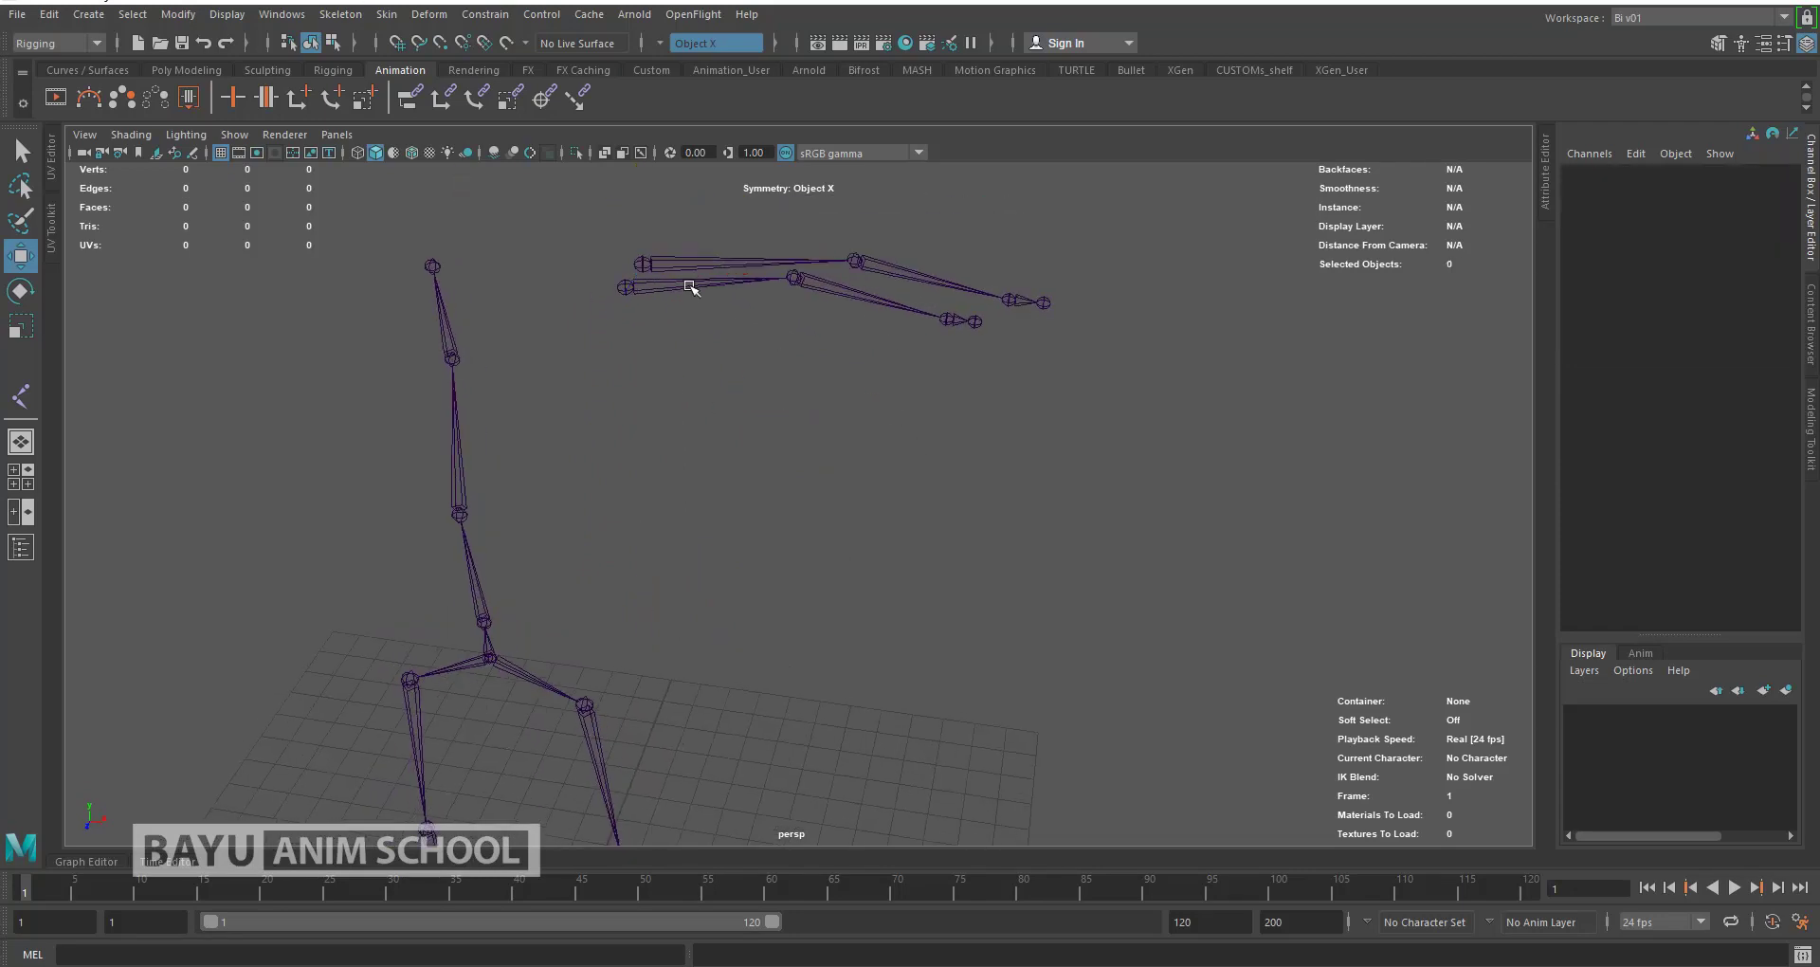
pyautogui.click(689, 286)
pyautogui.click(688, 263)
pyautogui.moveTo(743, 405)
pyautogui.keyDown('alt'); pyautogui.mouseDown()
pyautogui.moveTo(843, 438)
pyautogui.moveTo(857, 525)
pyautogui.moveTo(759, 526)
pyautogui.mouseUp(); pyautogui.keyUp('alt')
pyautogui.press('space')
pyautogui.keyDown('alt'); pyautogui.moveTo(727, 560); pyautogui.dragTo(916, 379, button='middle'); pyautogui.keyUp('alt')
pyautogui.moveTo(683, 396); pyautogui.dragTo(730, 721)
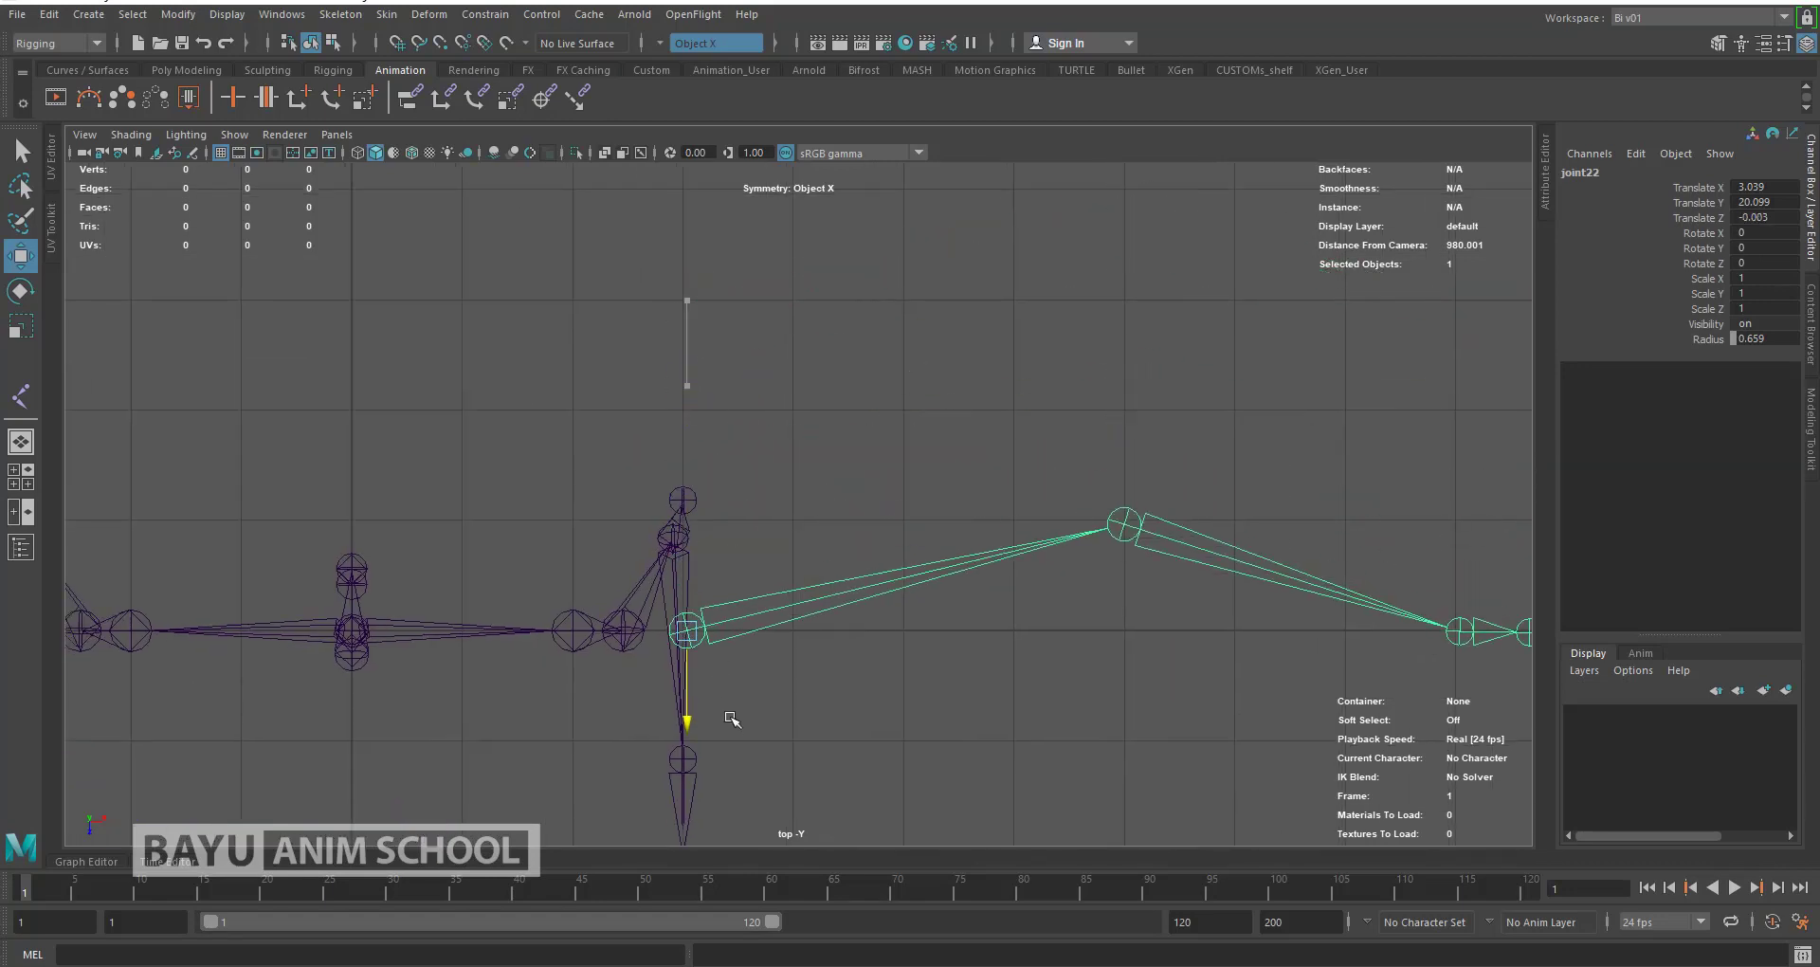
# Step: Switch the viewport to the front view
pyautogui.press('space')
pyautogui.click(936, 433)
pyautogui.moveTo(778, 490)
pyautogui.keyDown('alt'); pyautogui.mouseDown()
pyautogui.moveTo(800, 430)
pyautogui.moveTo(816, 475)
pyautogui.moveTo(780, 500)
pyautogui.moveTo(682, 455)
pyautogui.mouseUp(); pyautogui.keyUp('alt')
pyautogui.press('space')
pyautogui.scroll(-3, 679, 568)
# Step: Nudge joint22 to Translate Y 20.509 in front view, then choose Skeleton > Create Joints
pyautogui.keyDown('alt'); pyautogui.moveTo(734, 395); pyautogui.dragTo(727, 547, button='middle'); pyautogui.keyUp('alt')
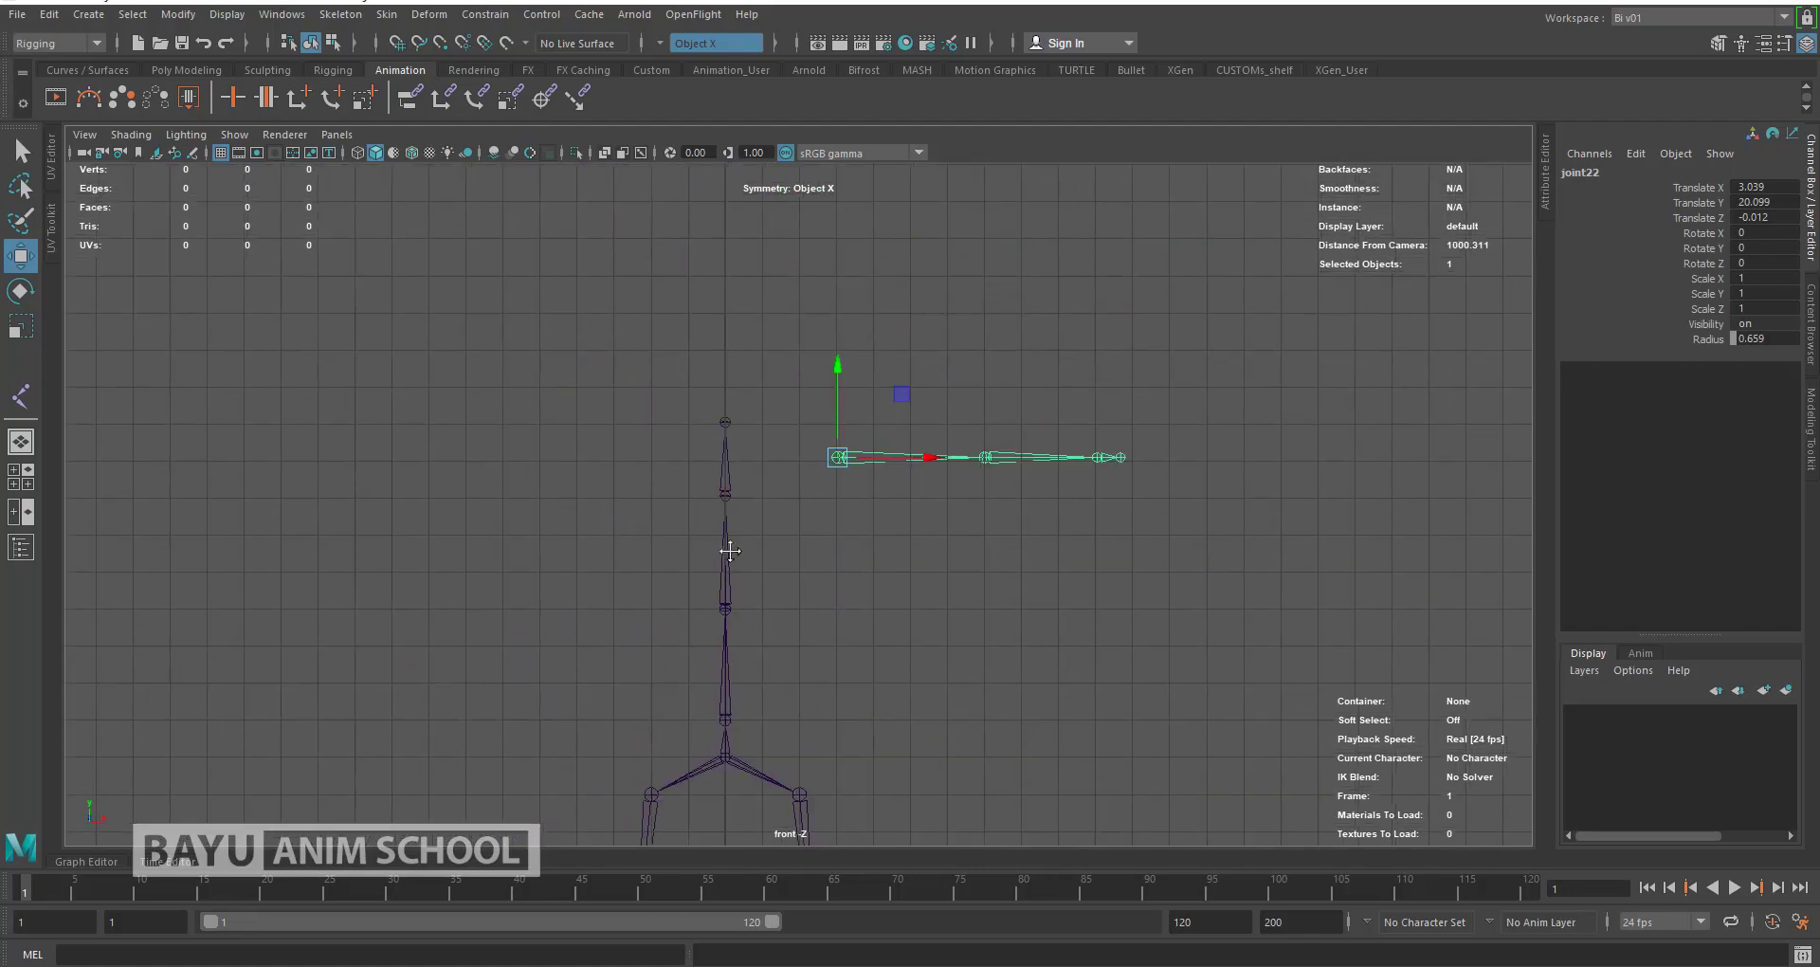
pyautogui.scroll(5, 801, 432)
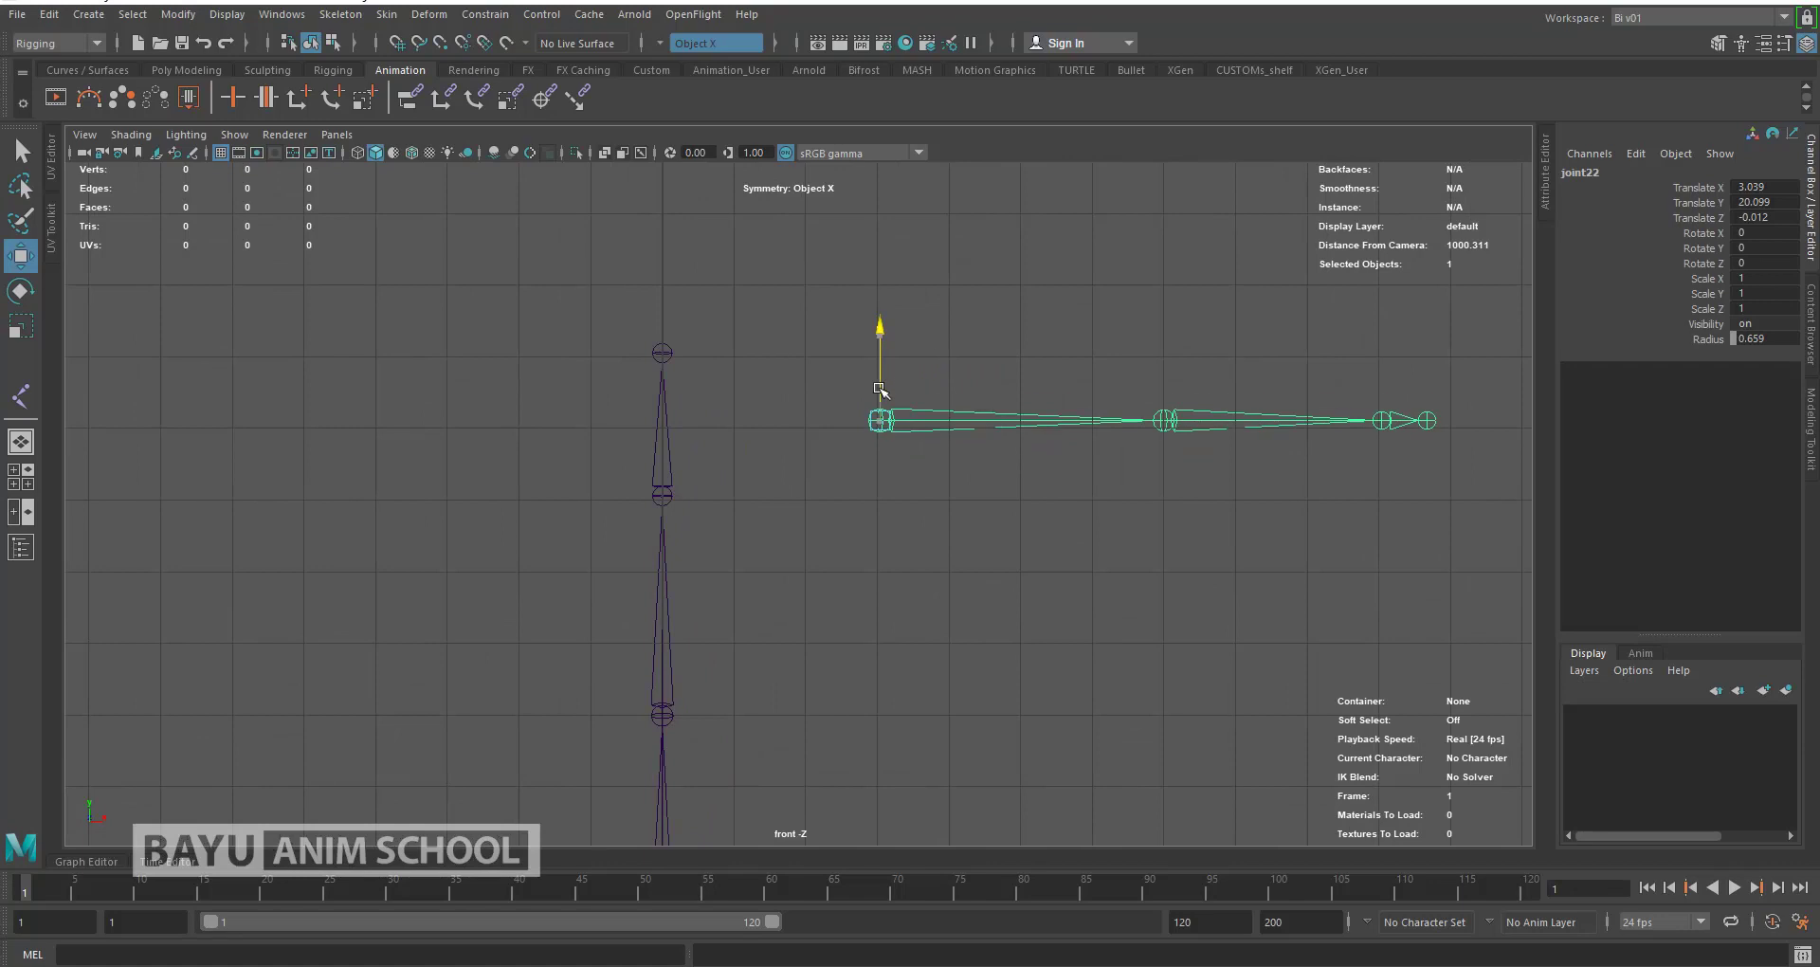
pyautogui.moveTo(880, 389); pyautogui.dragTo(880, 360)
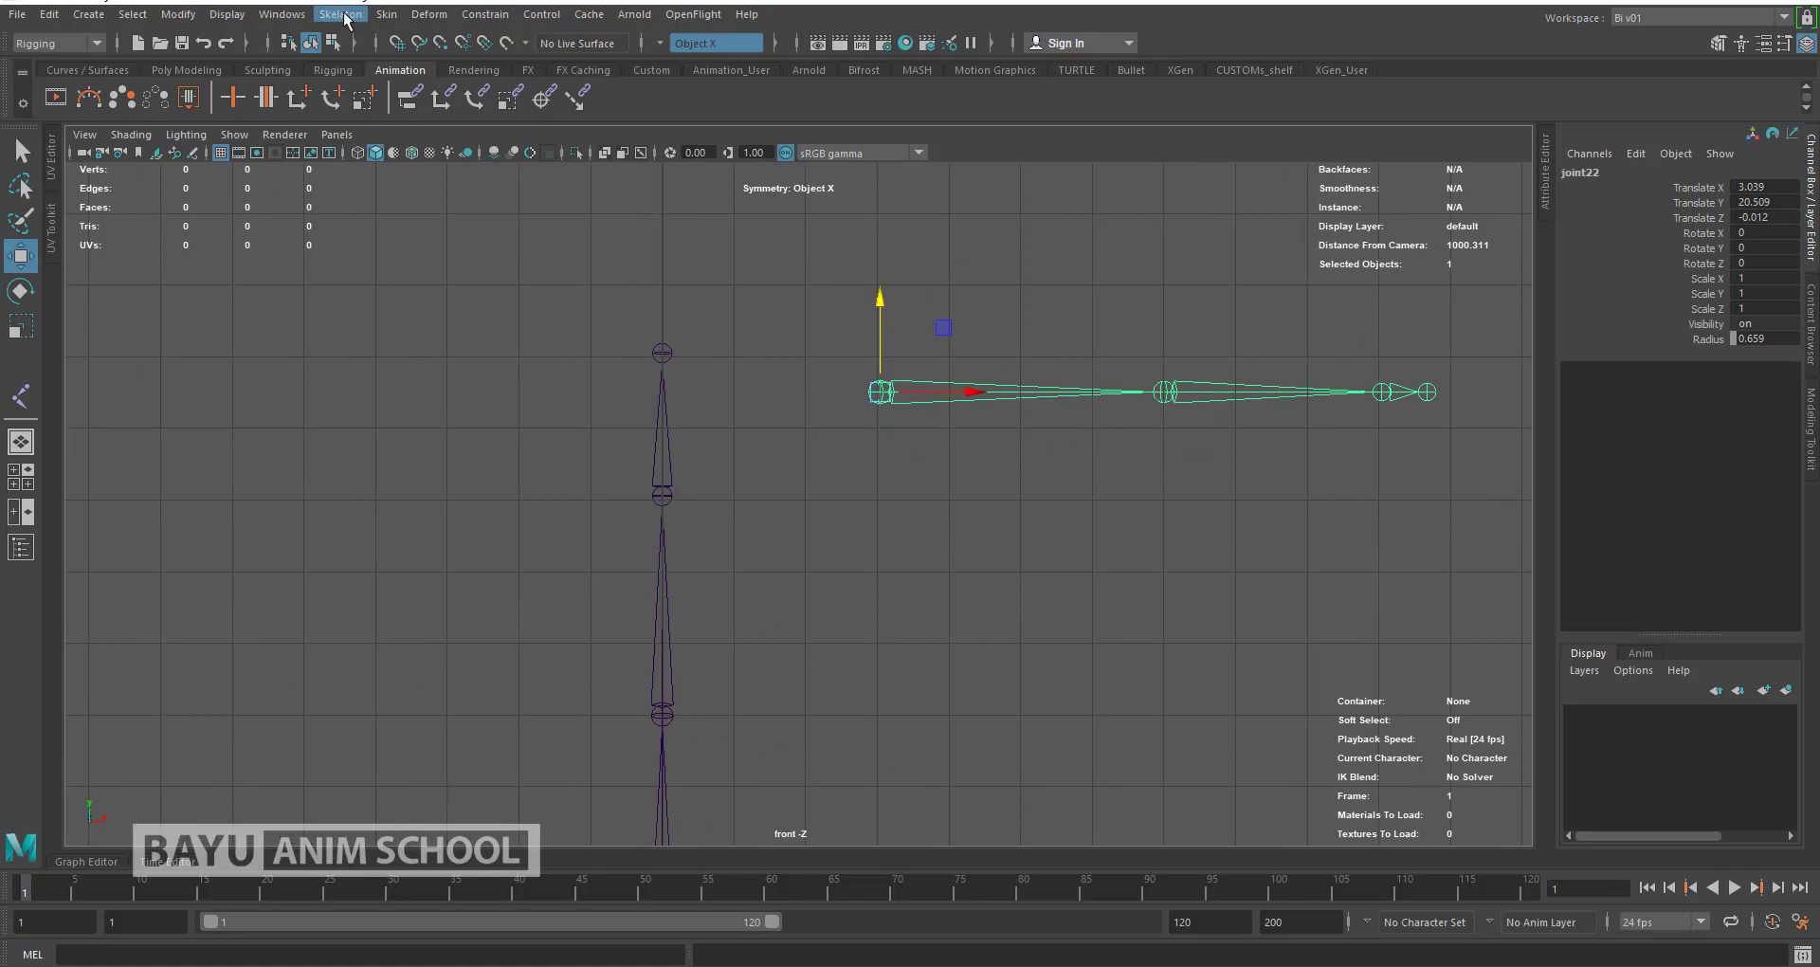
pyautogui.click(357, 19)
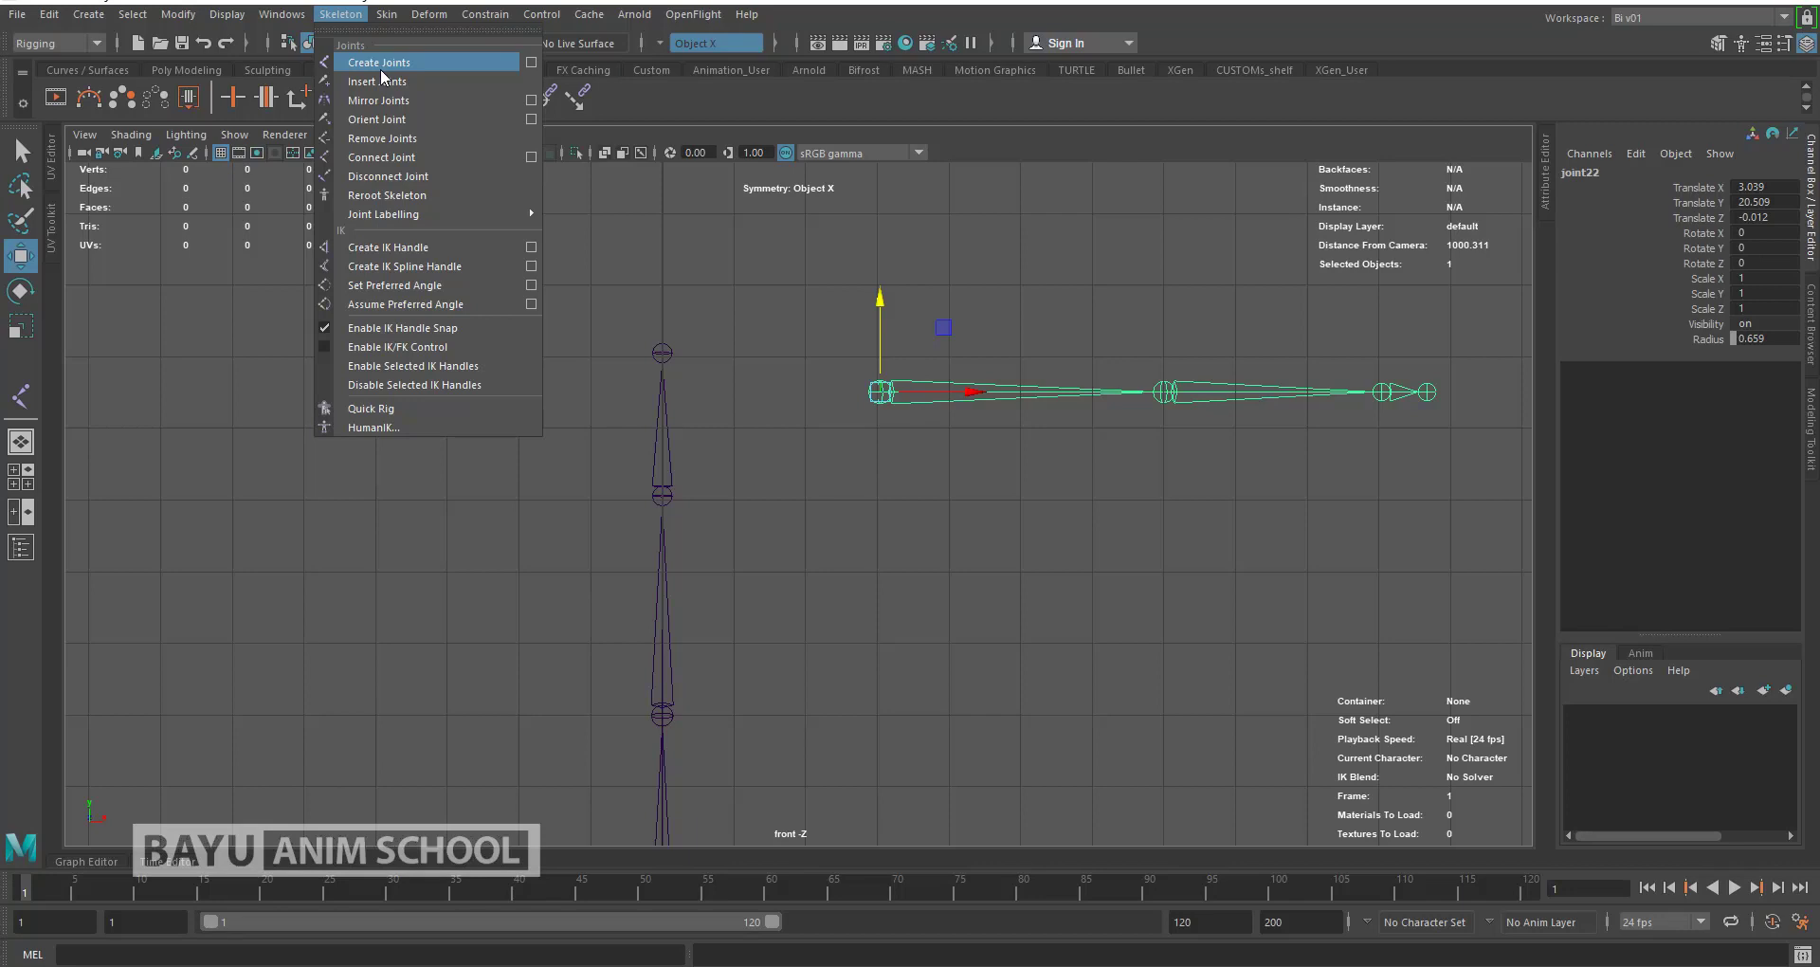
pyautogui.click(379, 64)
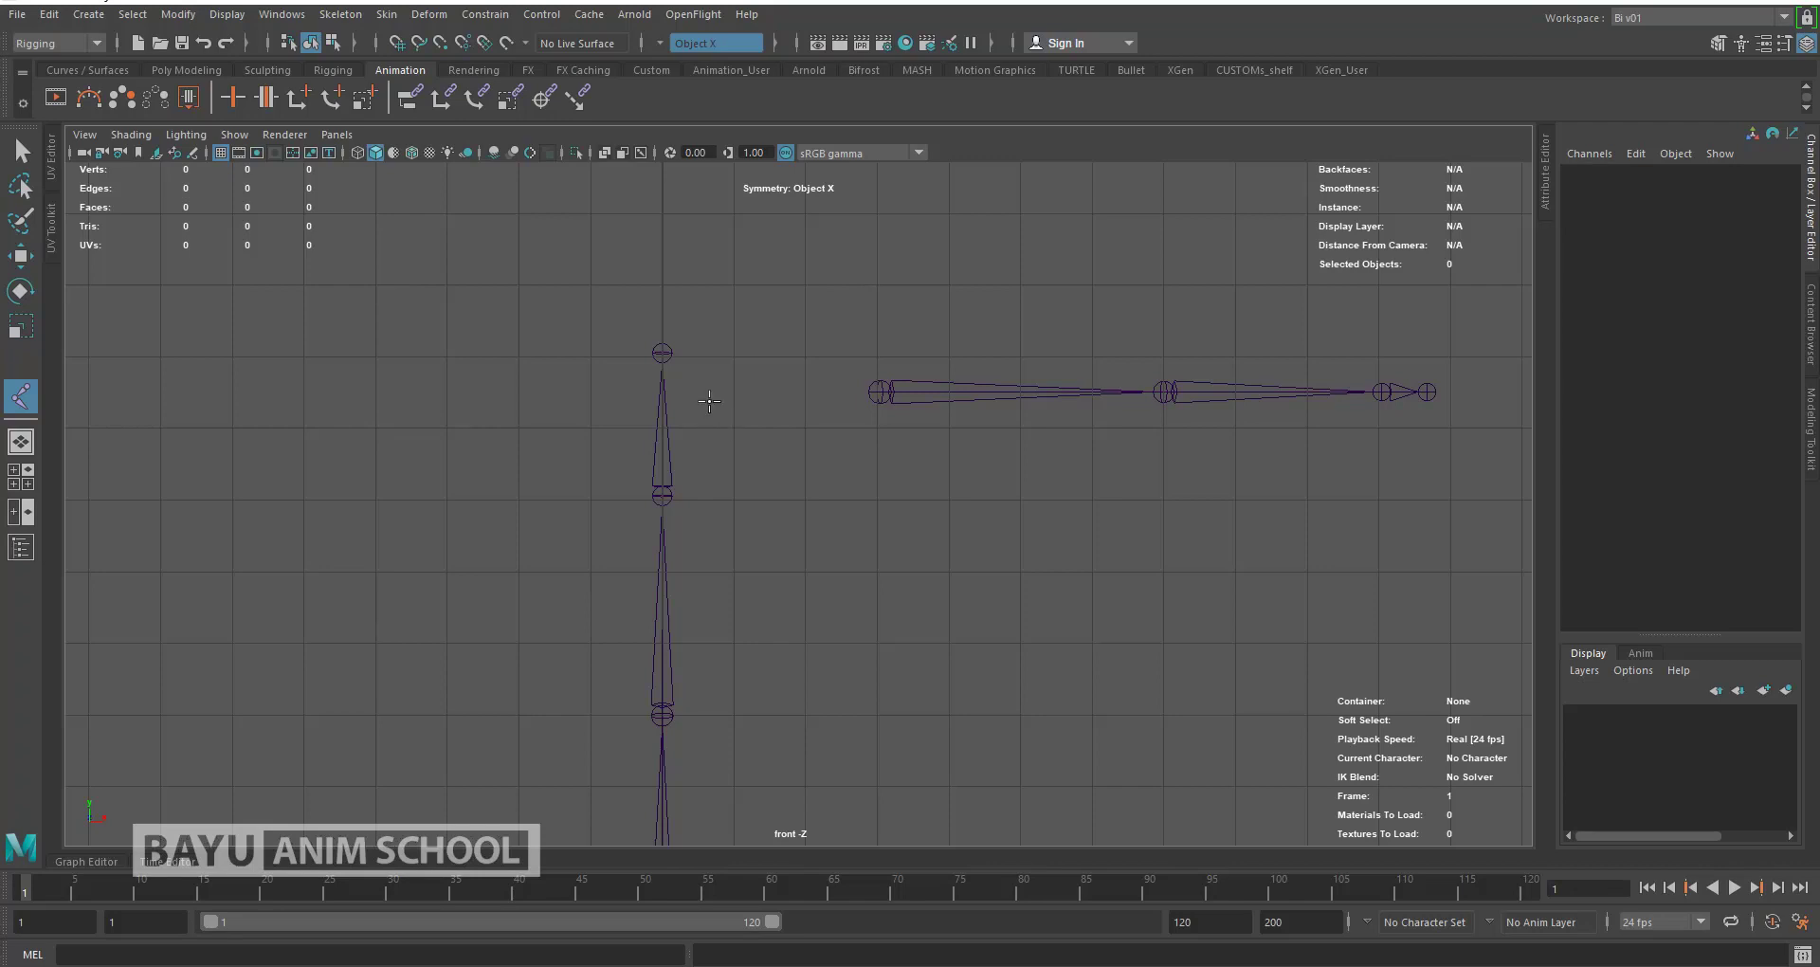
# Step: Place a single shoulder joint near the spine's top and move it along Z
pyautogui.click(709, 409)
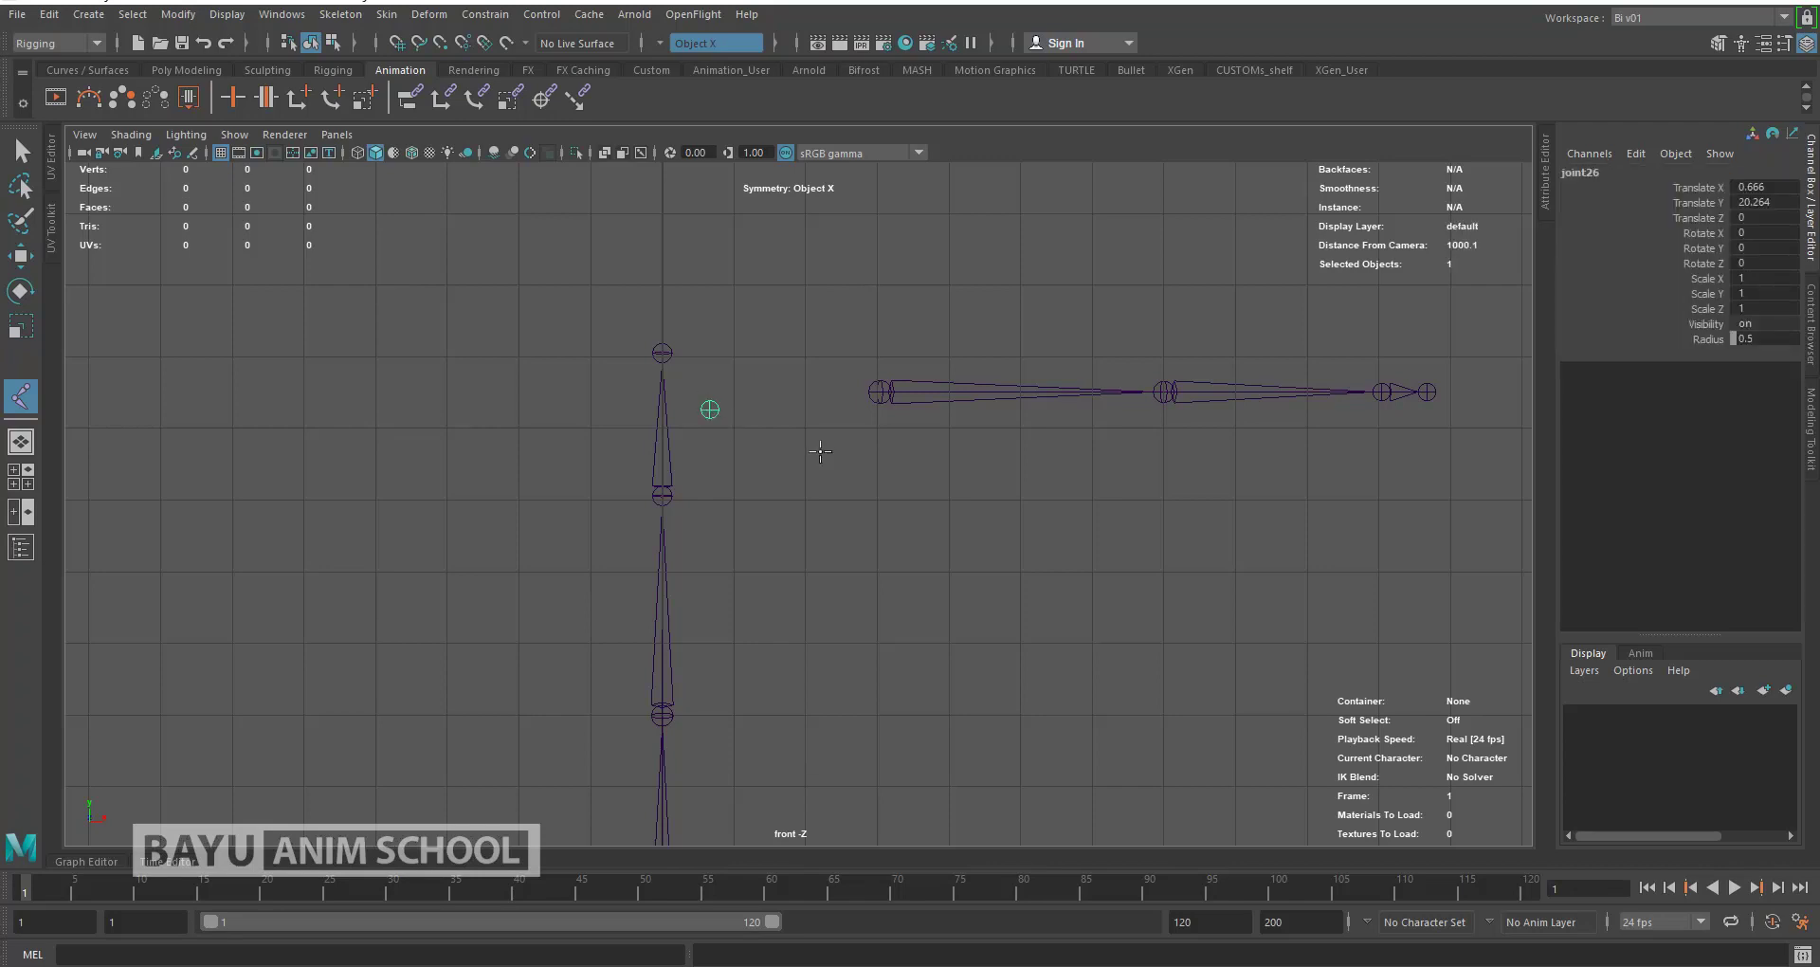
pyautogui.press('w')
pyautogui.click(851, 484)
pyautogui.press('space')
pyautogui.moveTo(844, 438)
pyautogui.mouseDown()
pyautogui.moveTo(651, 568)
pyautogui.moveTo(895, 457)
pyautogui.moveTo(805, 446)
pyautogui.moveTo(812, 354)
pyautogui.mouseUp()
pyautogui.click(804, 350)
pyautogui.moveTo(829, 456)
pyautogui.keyDown('alt'); pyautogui.mouseDown()
pyautogui.moveTo(724, 476)
pyautogui.moveTo(612, 402)
pyautogui.moveTo(589, 408)
pyautogui.moveTo(797, 479)
pyautogui.moveTo(921, 297)
pyautogui.mouseUp(); pyautogui.keyUp('alt')
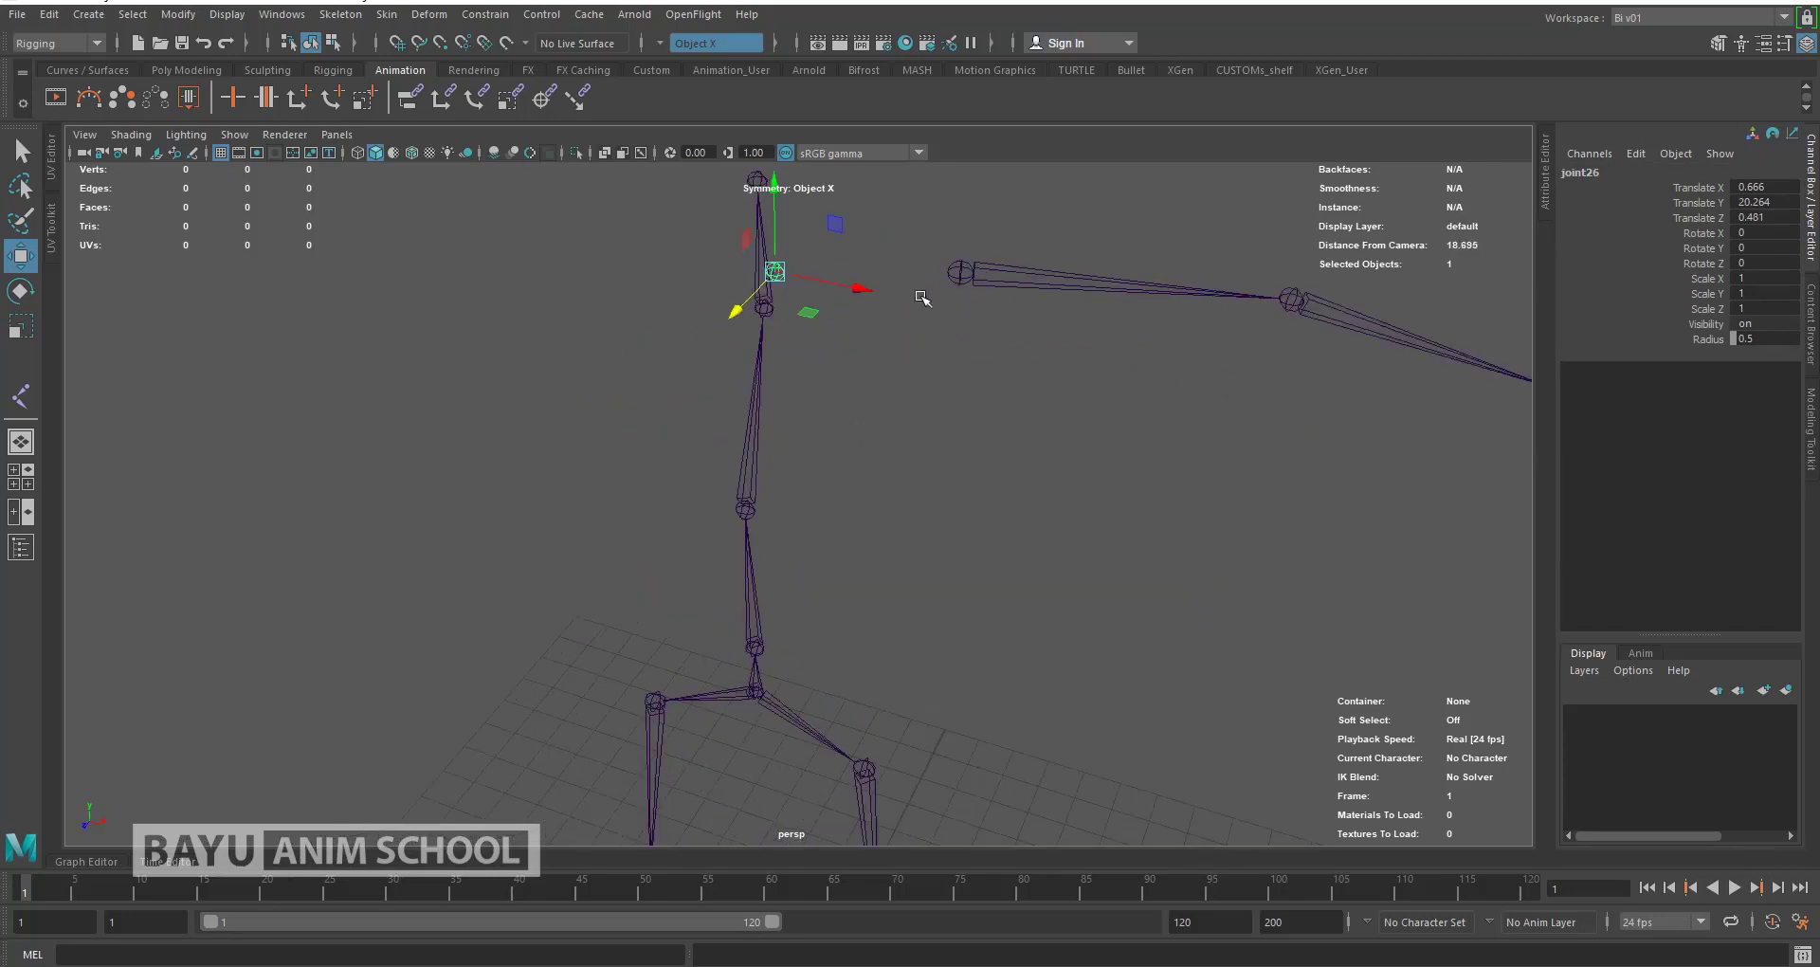
# Step: Parent the arm chain's root under the new shoulder joint26
pyautogui.click(960, 273)
pyautogui.keyDown('shift'); pyautogui.click(781, 274); pyautogui.keyUp('shift')
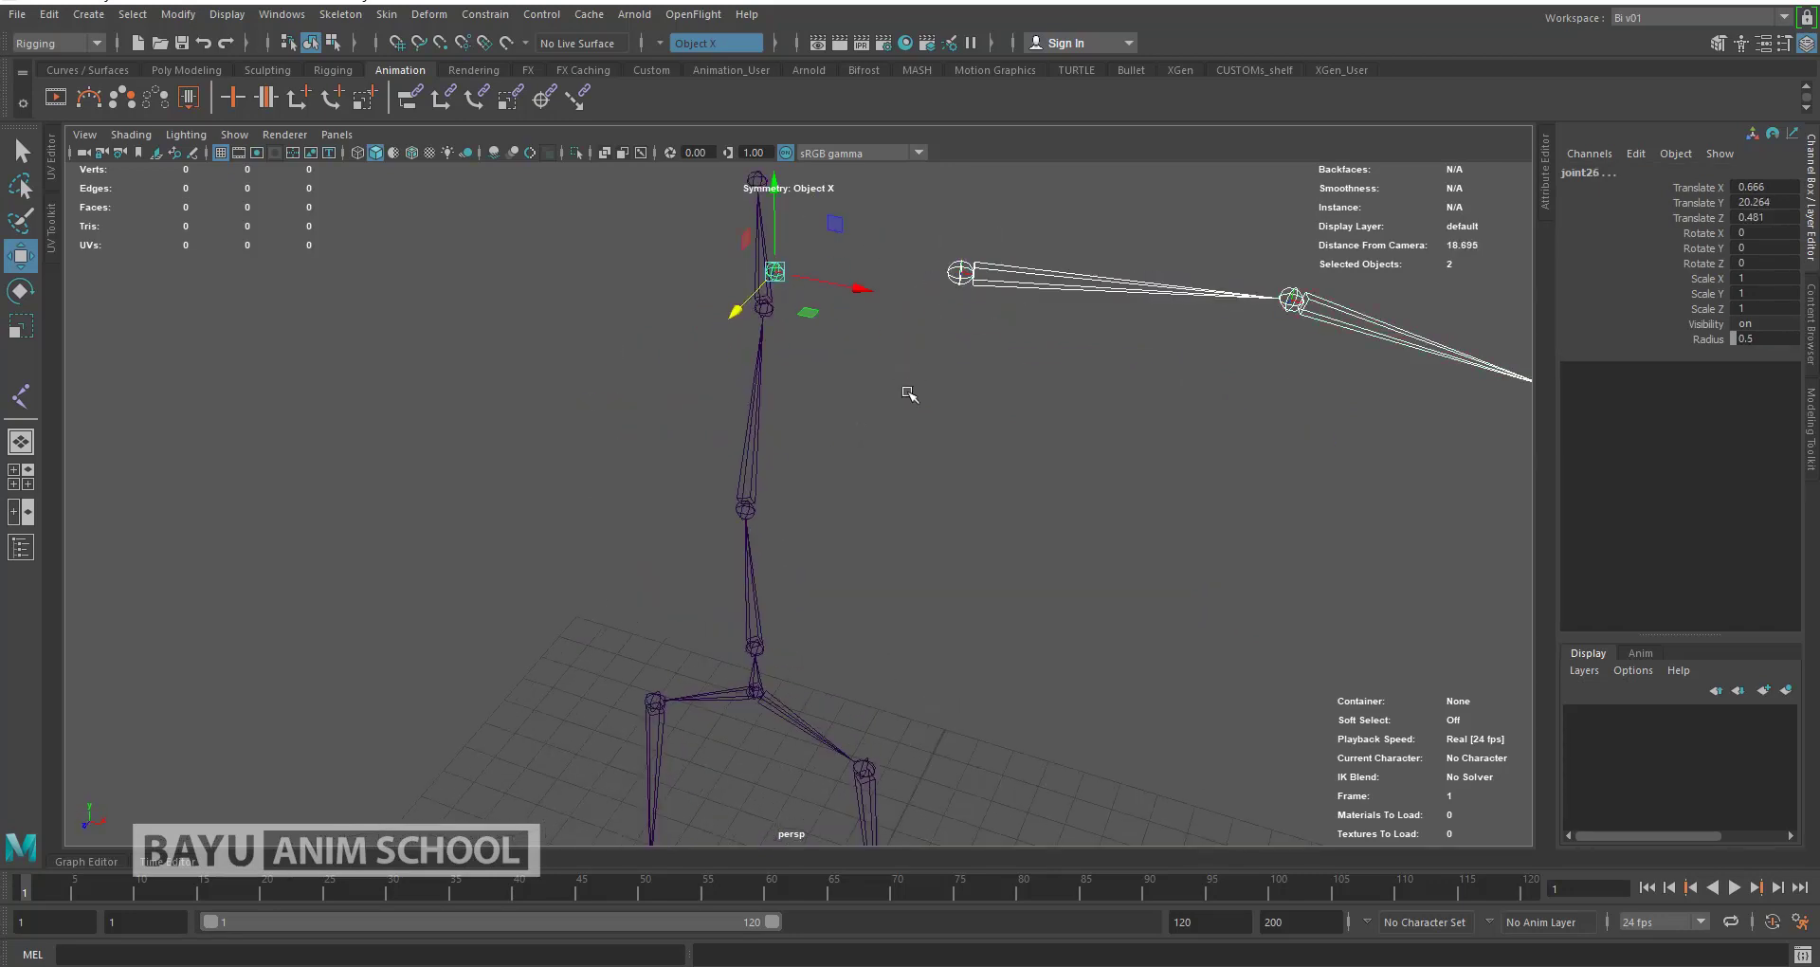
pyautogui.press('p')
pyautogui.click(784, 264)
pyautogui.hotkey('ctrl', 'z')
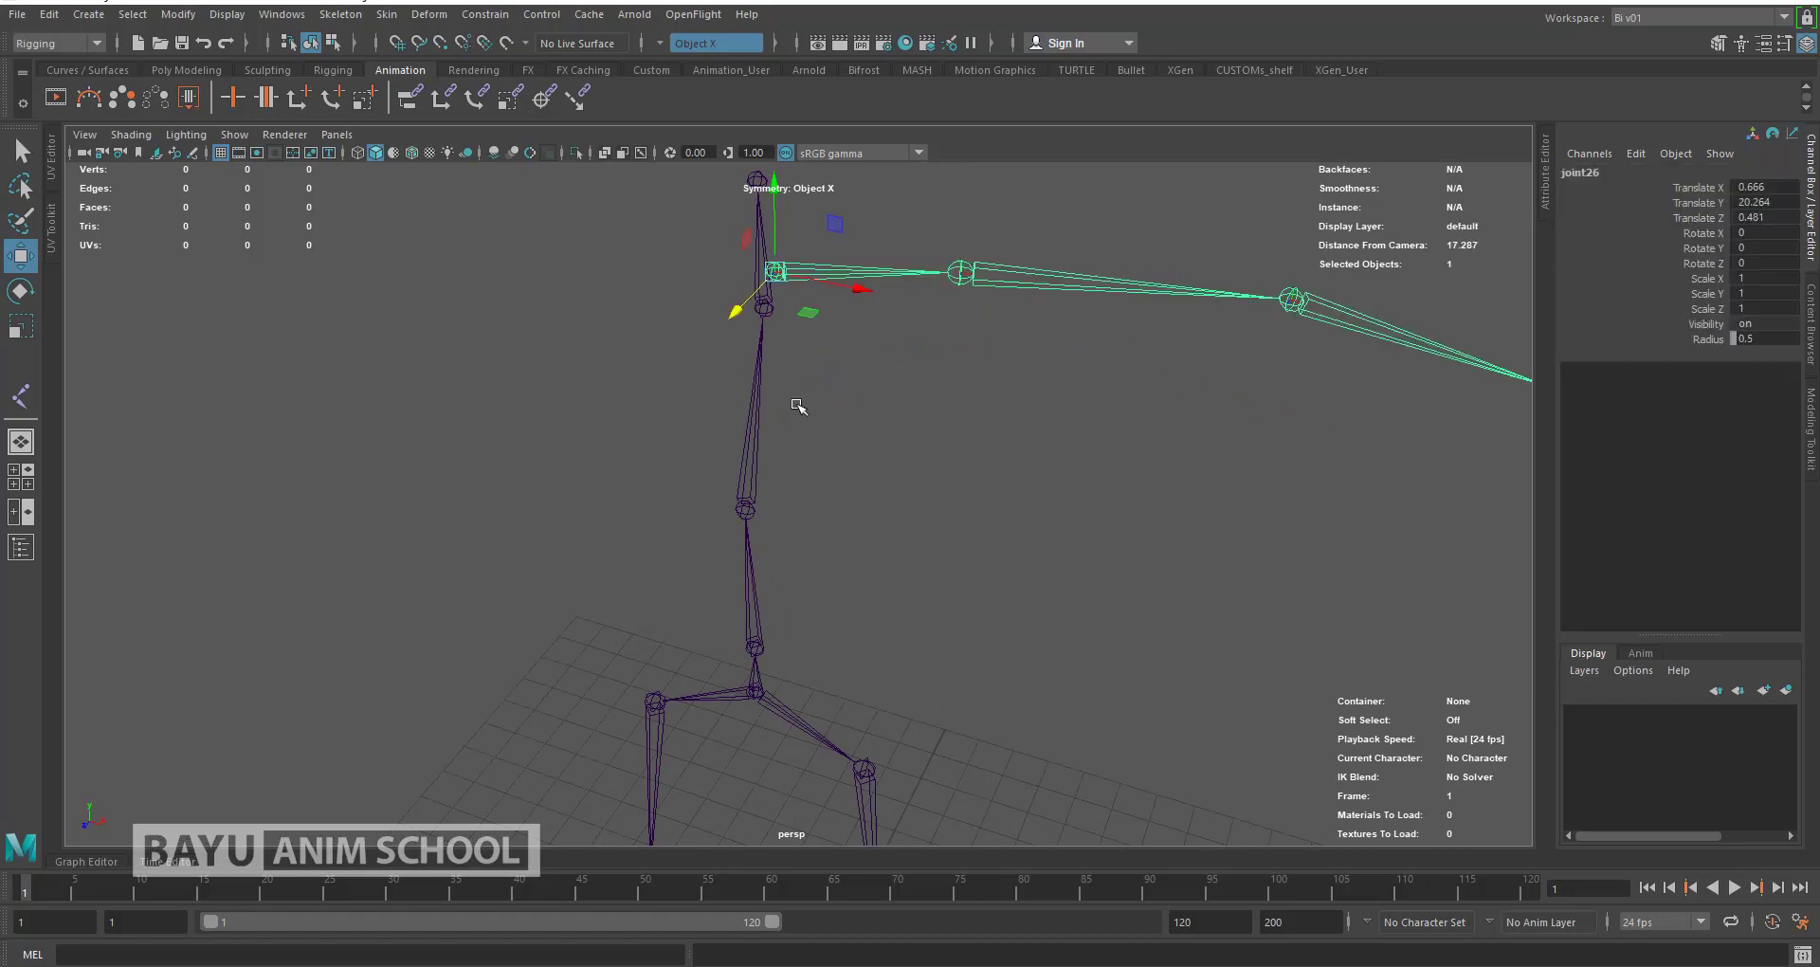
# Step: Parent the shoulder under the top spine joint, undoing an accidental delete
pyautogui.moveTo(784, 406)
pyautogui.keyDown('alt'); pyautogui.mouseDown()
pyautogui.moveTo(882, 435)
pyautogui.moveTo(926, 342)
pyautogui.moveTo(738, 283)
pyautogui.mouseUp(); pyautogui.keyUp('alt')
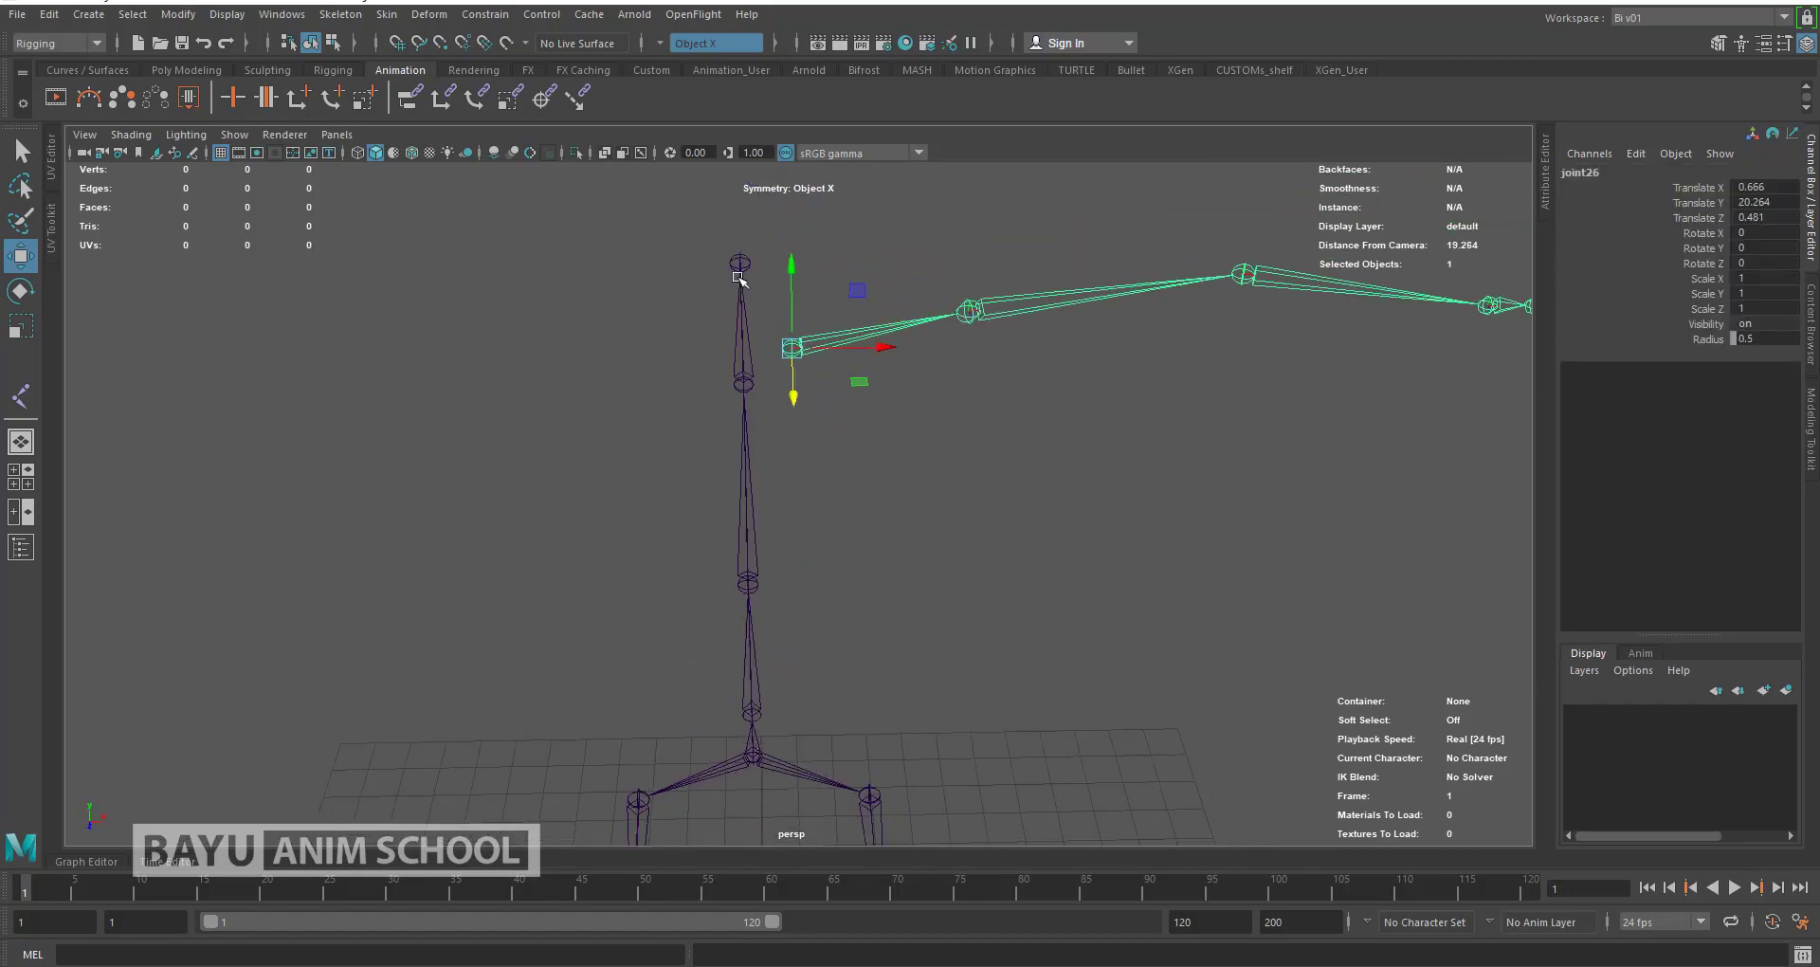
pyautogui.keyDown('shift'); pyautogui.click(742, 265); pyautogui.keyUp('shift')
pyautogui.press('Delete')
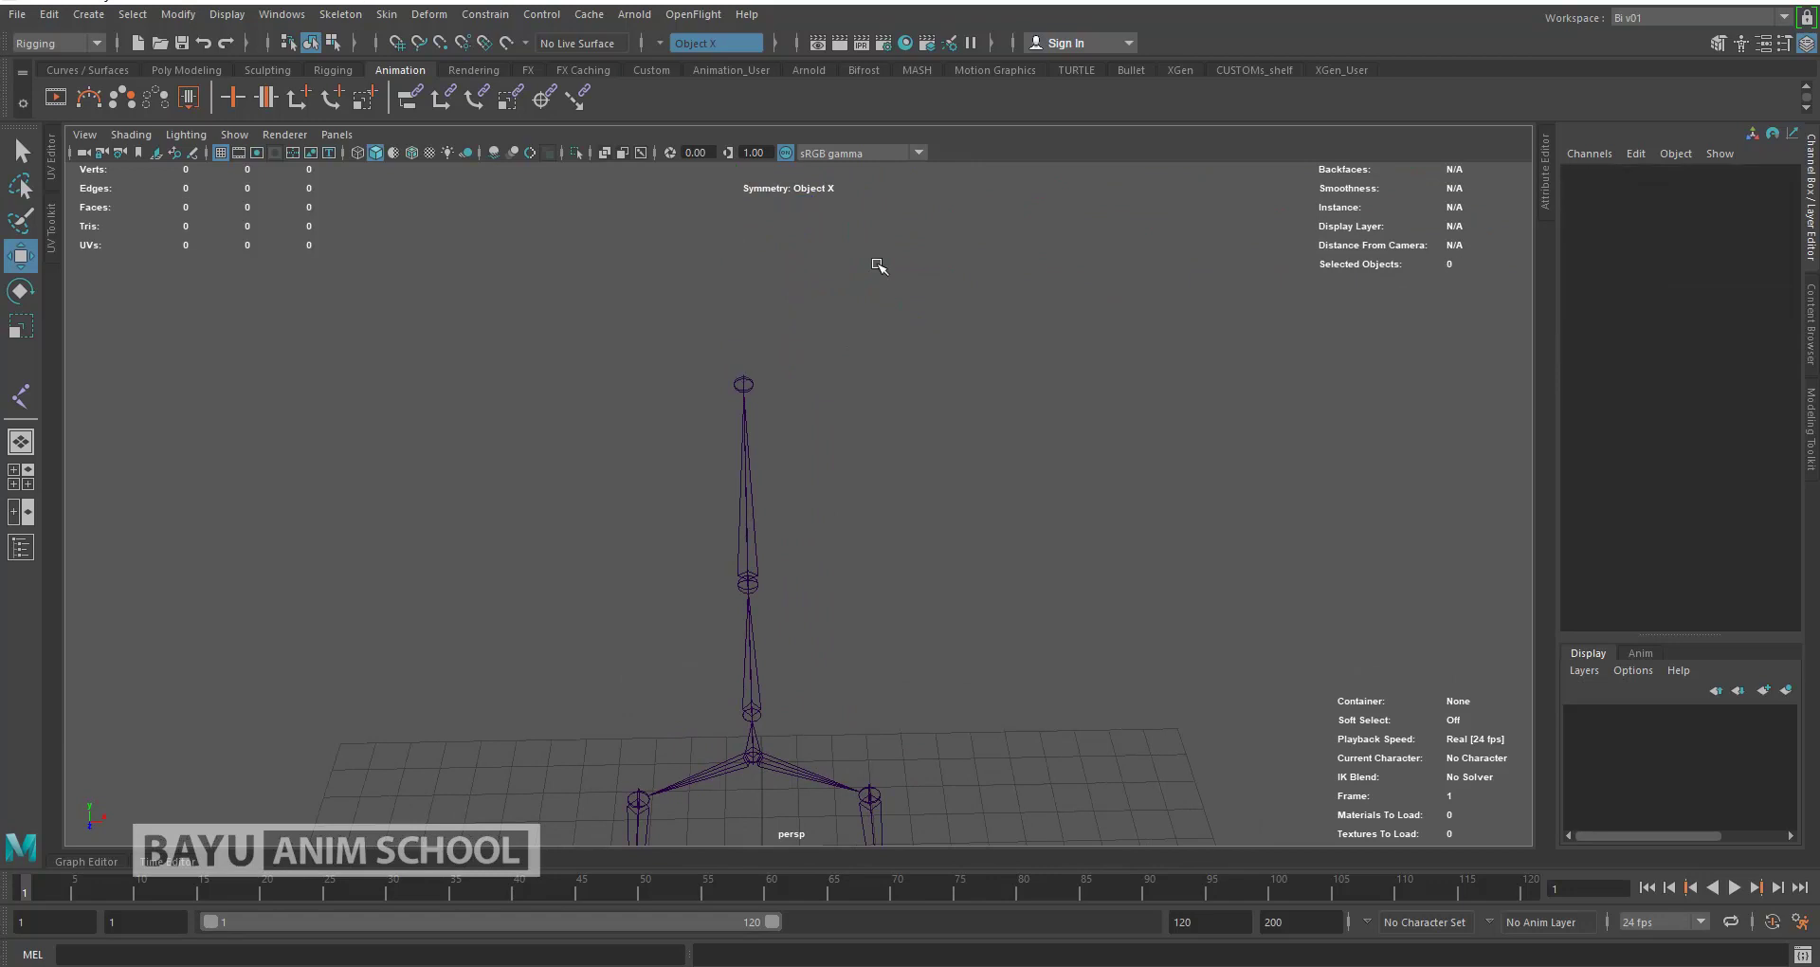
pyautogui.hotkey('ctrl', 'z')
pyautogui.press('p')
pyautogui.click(994, 427)
pyautogui.hotkey('ctrl', 'z')
pyautogui.keyDown('alt'); pyautogui.moveTo(993, 426); pyautogui.dragTo(801, 450); pyautogui.keyUp('alt')
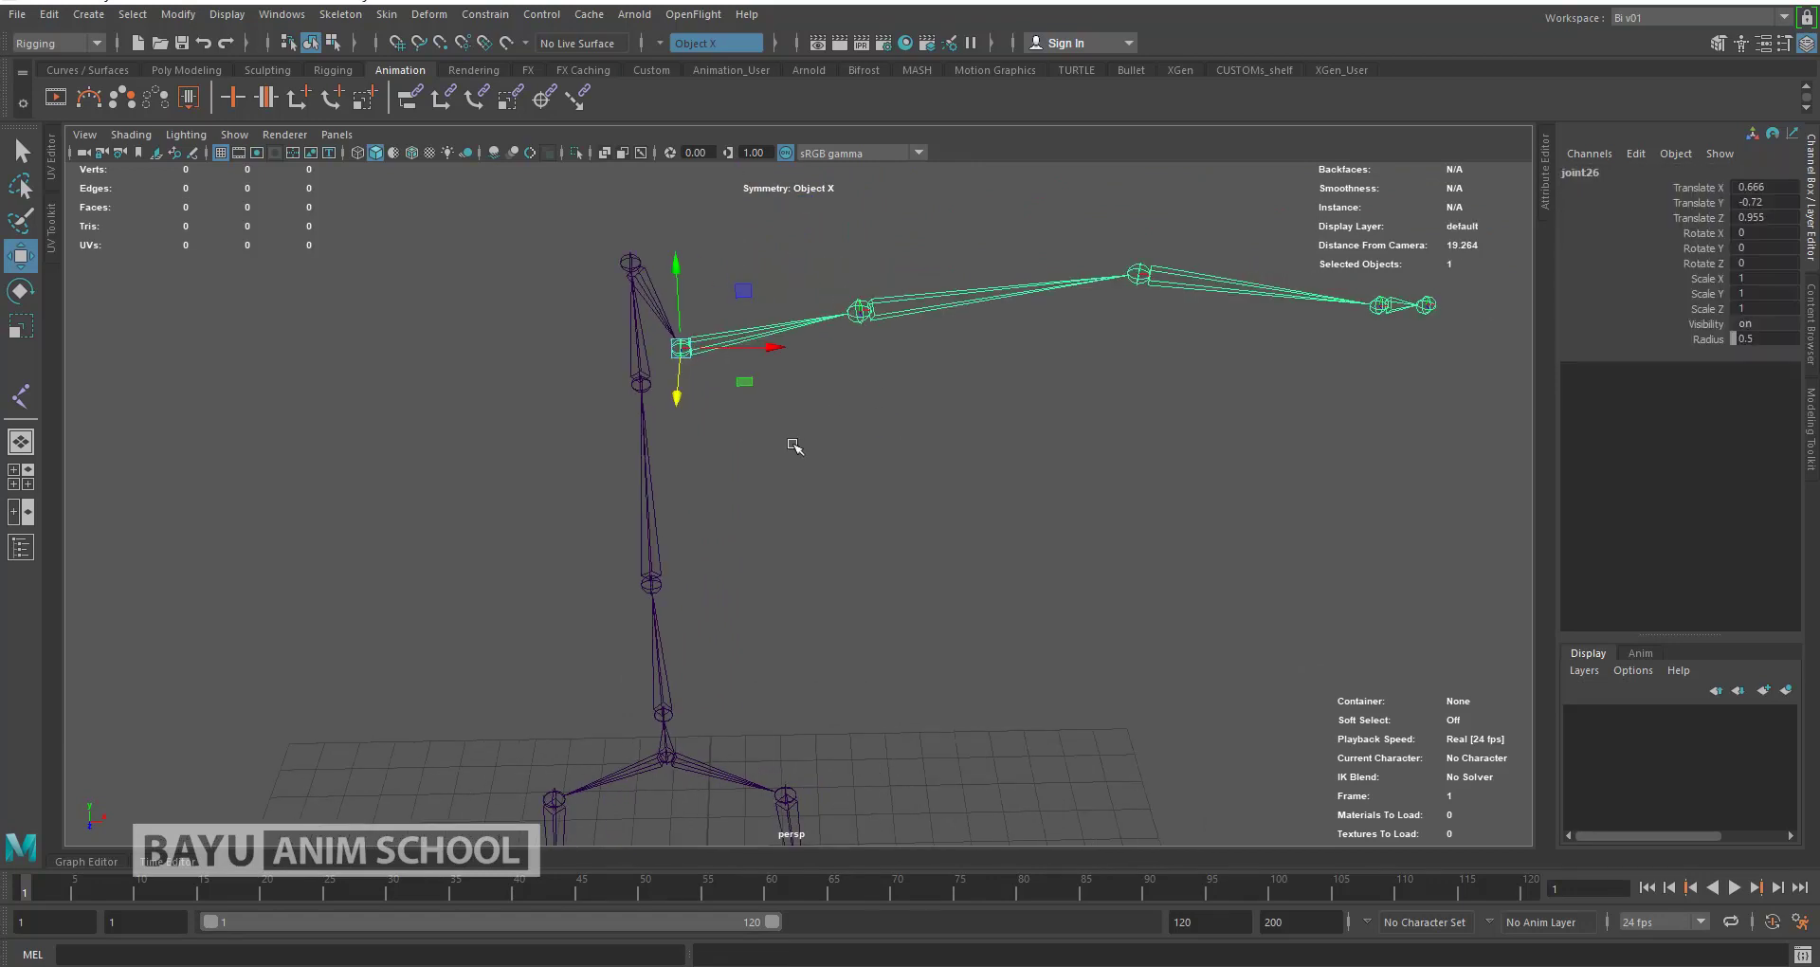
# Step: Mirror the arm to the opposite side with Skeleton > Mirror Joints options
pyautogui.click(340, 14)
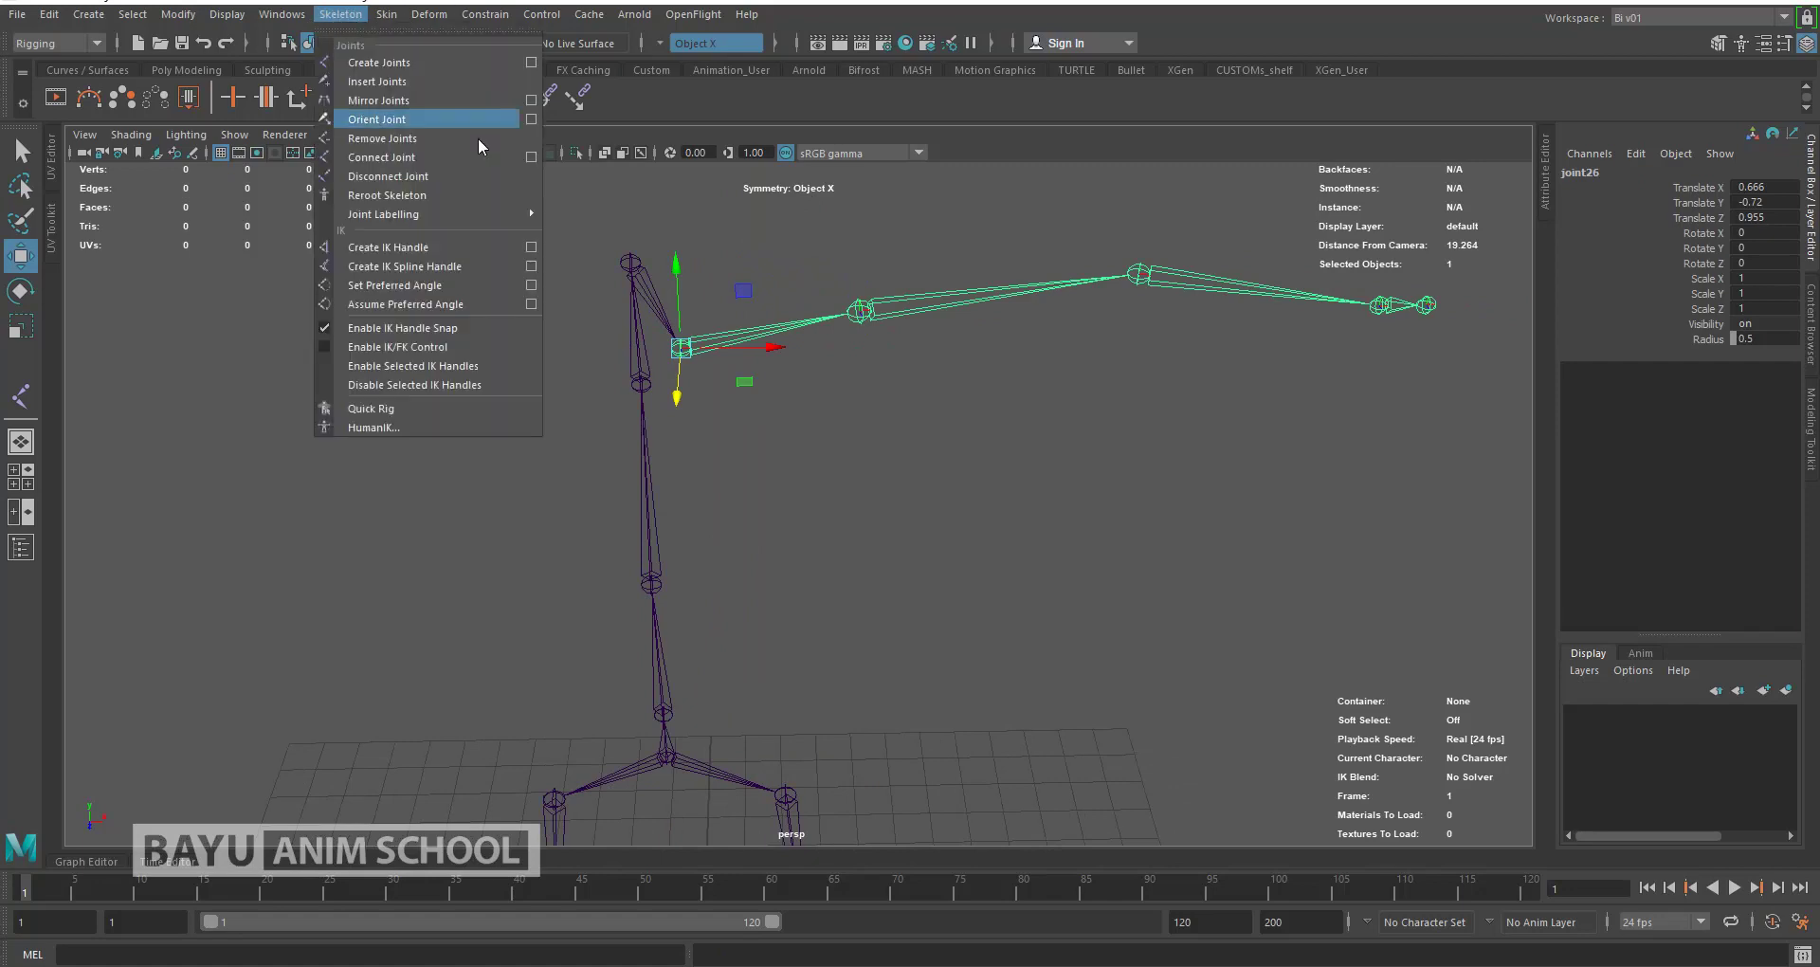
pyautogui.click(531, 99)
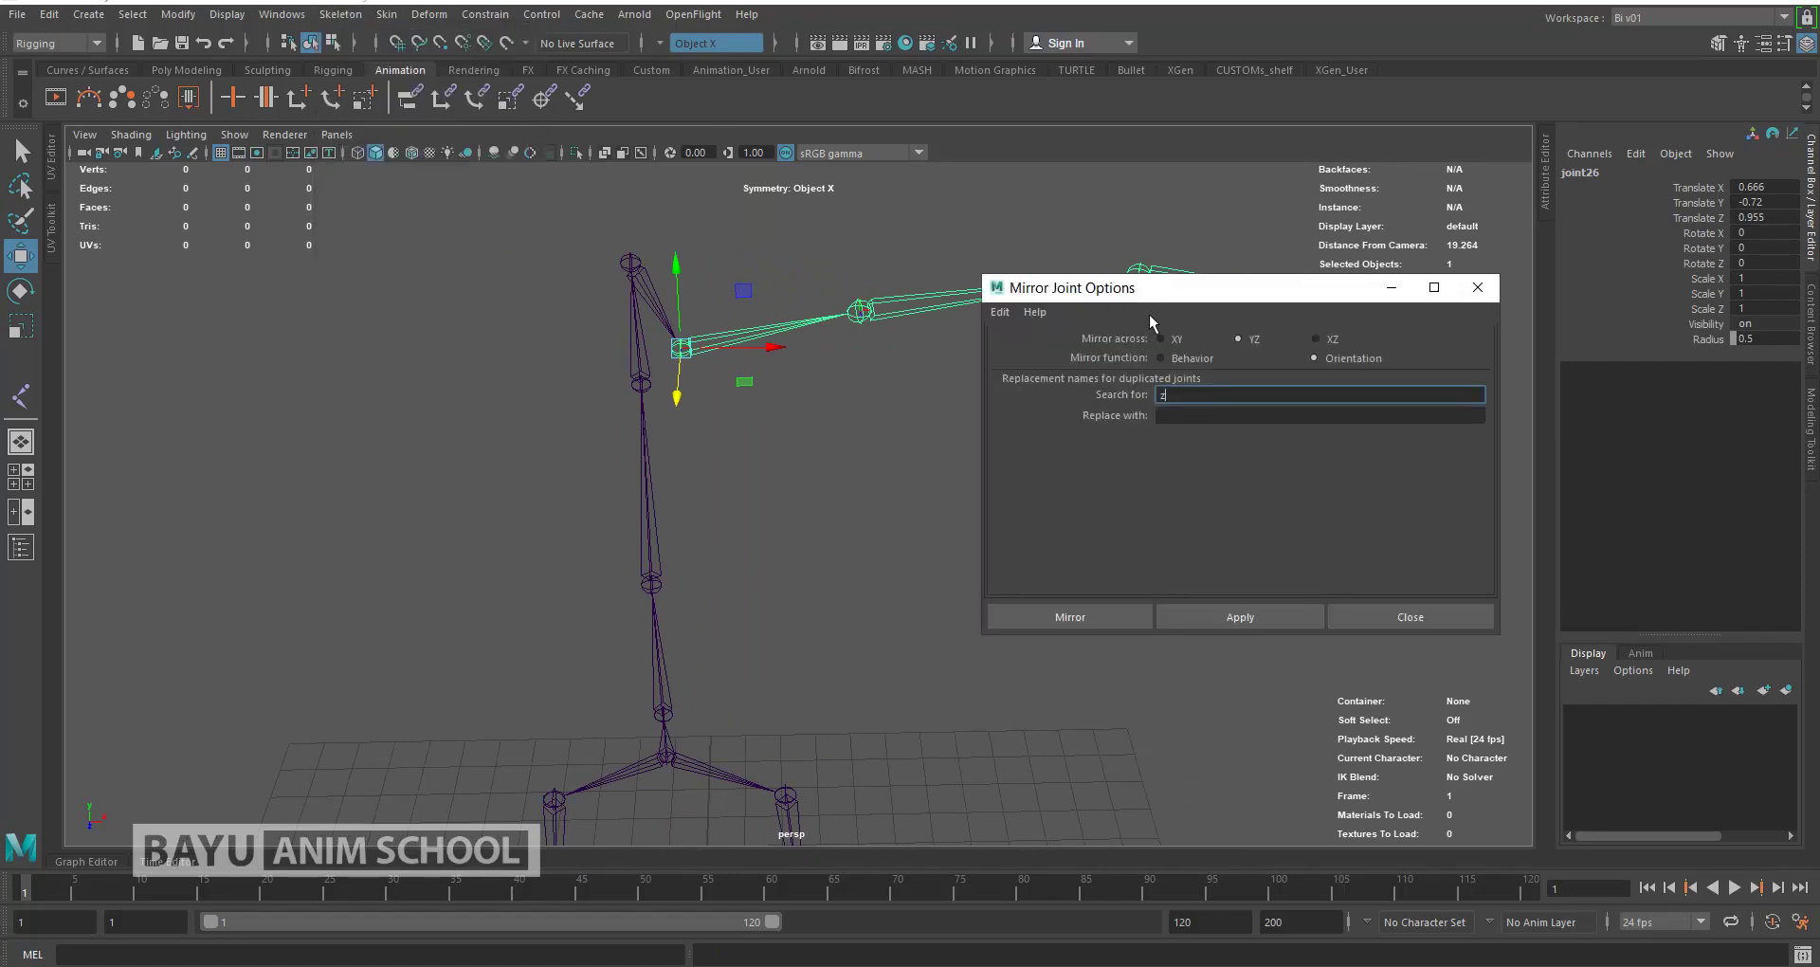
pyautogui.click(1064, 612)
pyautogui.moveTo(1065, 610)
pyautogui.keyDown('alt'); pyautogui.mouseDown()
pyautogui.moveTo(682, 459)
pyautogui.moveTo(699, 474)
pyautogui.moveTo(467, 456)
pyautogui.moveTo(745, 488)
pyautogui.moveTo(788, 471)
pyautogui.moveTo(540, 471)
pyautogui.moveTo(402, 503)
pyautogui.moveTo(812, 435)
pyautogui.moveTo(691, 455)
pyautogui.moveTo(720, 464)
pyautogui.mouseUp(); pyautogui.keyUp('alt')
pyautogui.moveTo(926, 528)
pyautogui.keyDown('alt'); pyautogui.mouseDown()
pyautogui.moveTo(894, 433)
pyautogui.moveTo(930, 581)
pyautogui.moveTo(658, 686)
pyautogui.mouseUp(); pyautogui.keyUp('alt')
# Step: Deselect the arm and switch the viewport to the top view
pyautogui.click(88, 15)
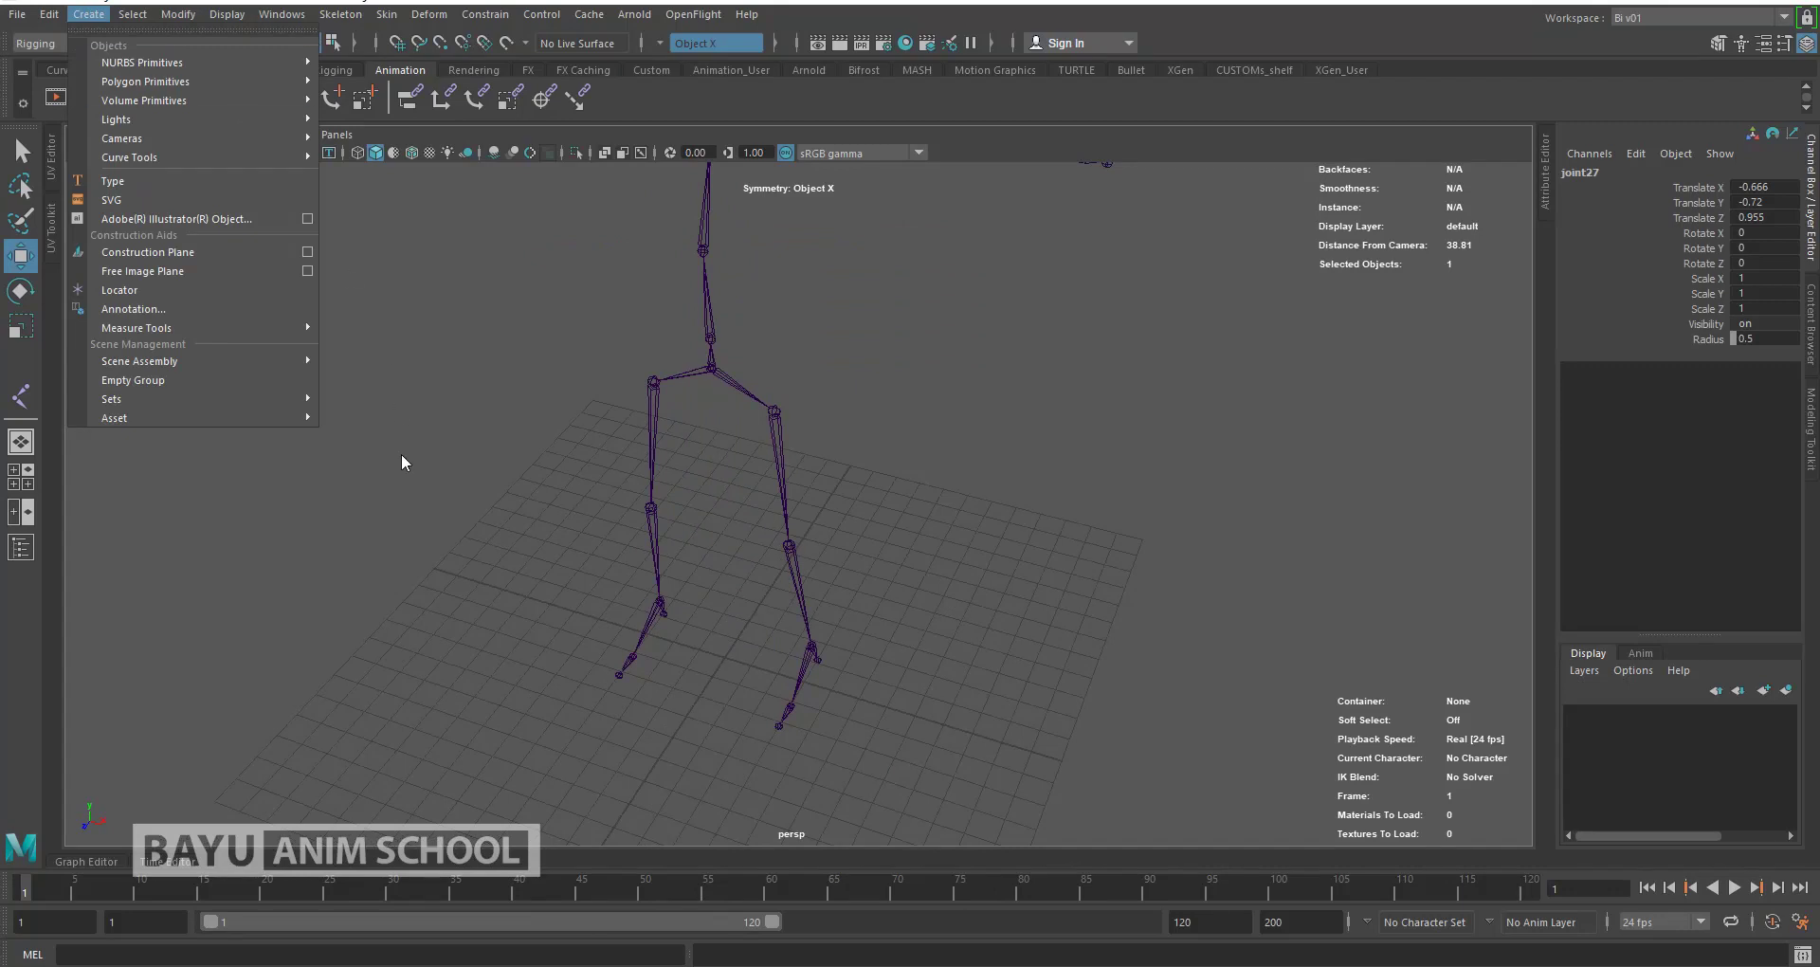
pyautogui.click(475, 519)
pyautogui.keyDown('alt'); pyautogui.moveTo(501, 518); pyautogui.dragTo(516, 483); pyautogui.keyUp('alt')
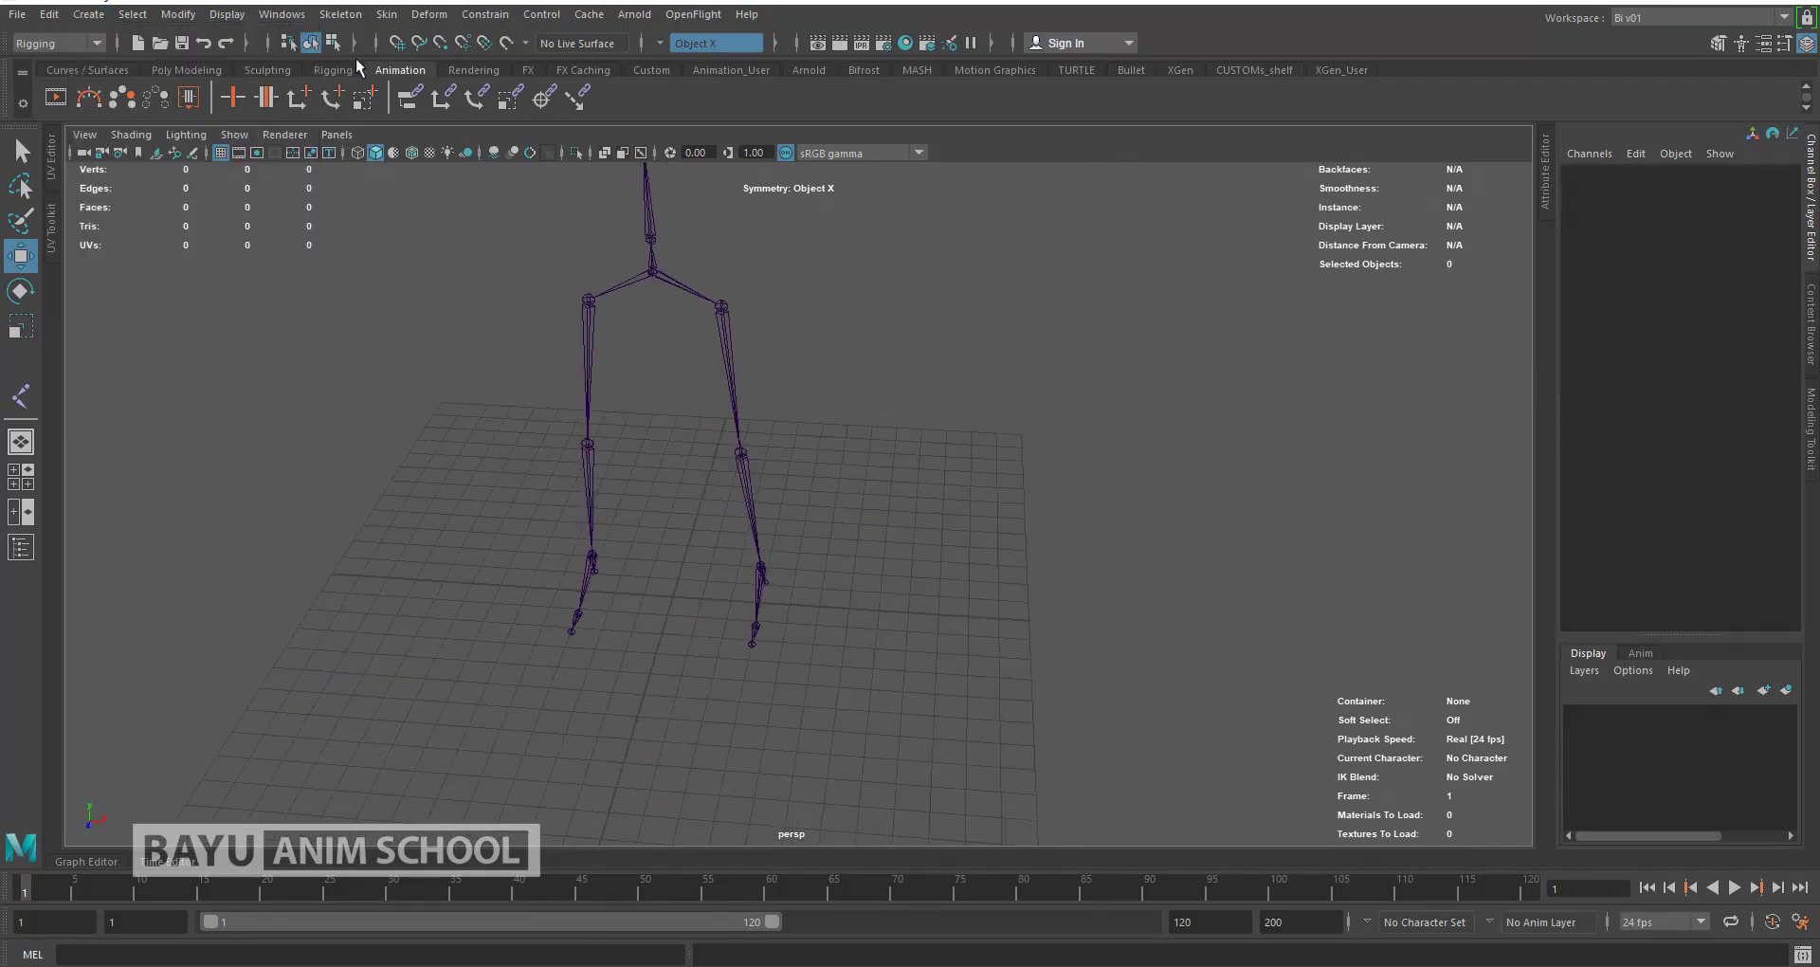
pyautogui.keyDown('alt'); pyautogui.moveTo(775, 367); pyautogui.dragTo(780, 398); pyautogui.keyUp('alt')
pyautogui.press('space')
pyautogui.moveTo(922, 429); pyautogui.dragTo(823, 434)
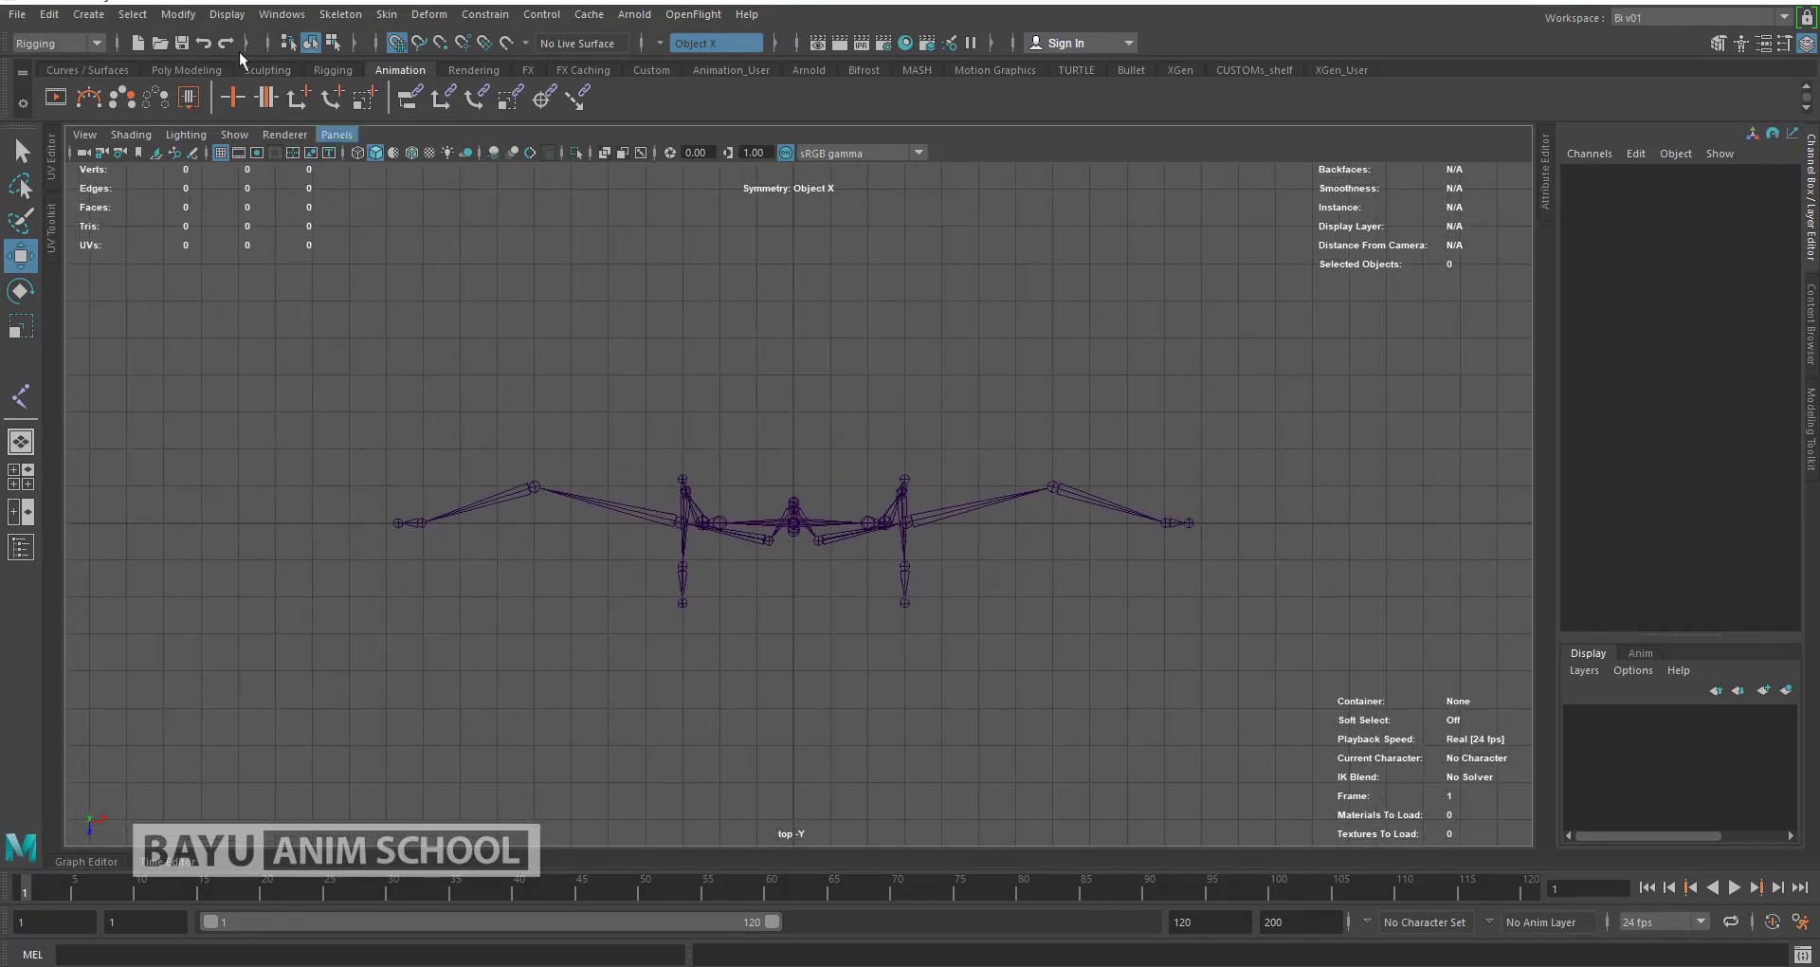
pyautogui.click(89, 15)
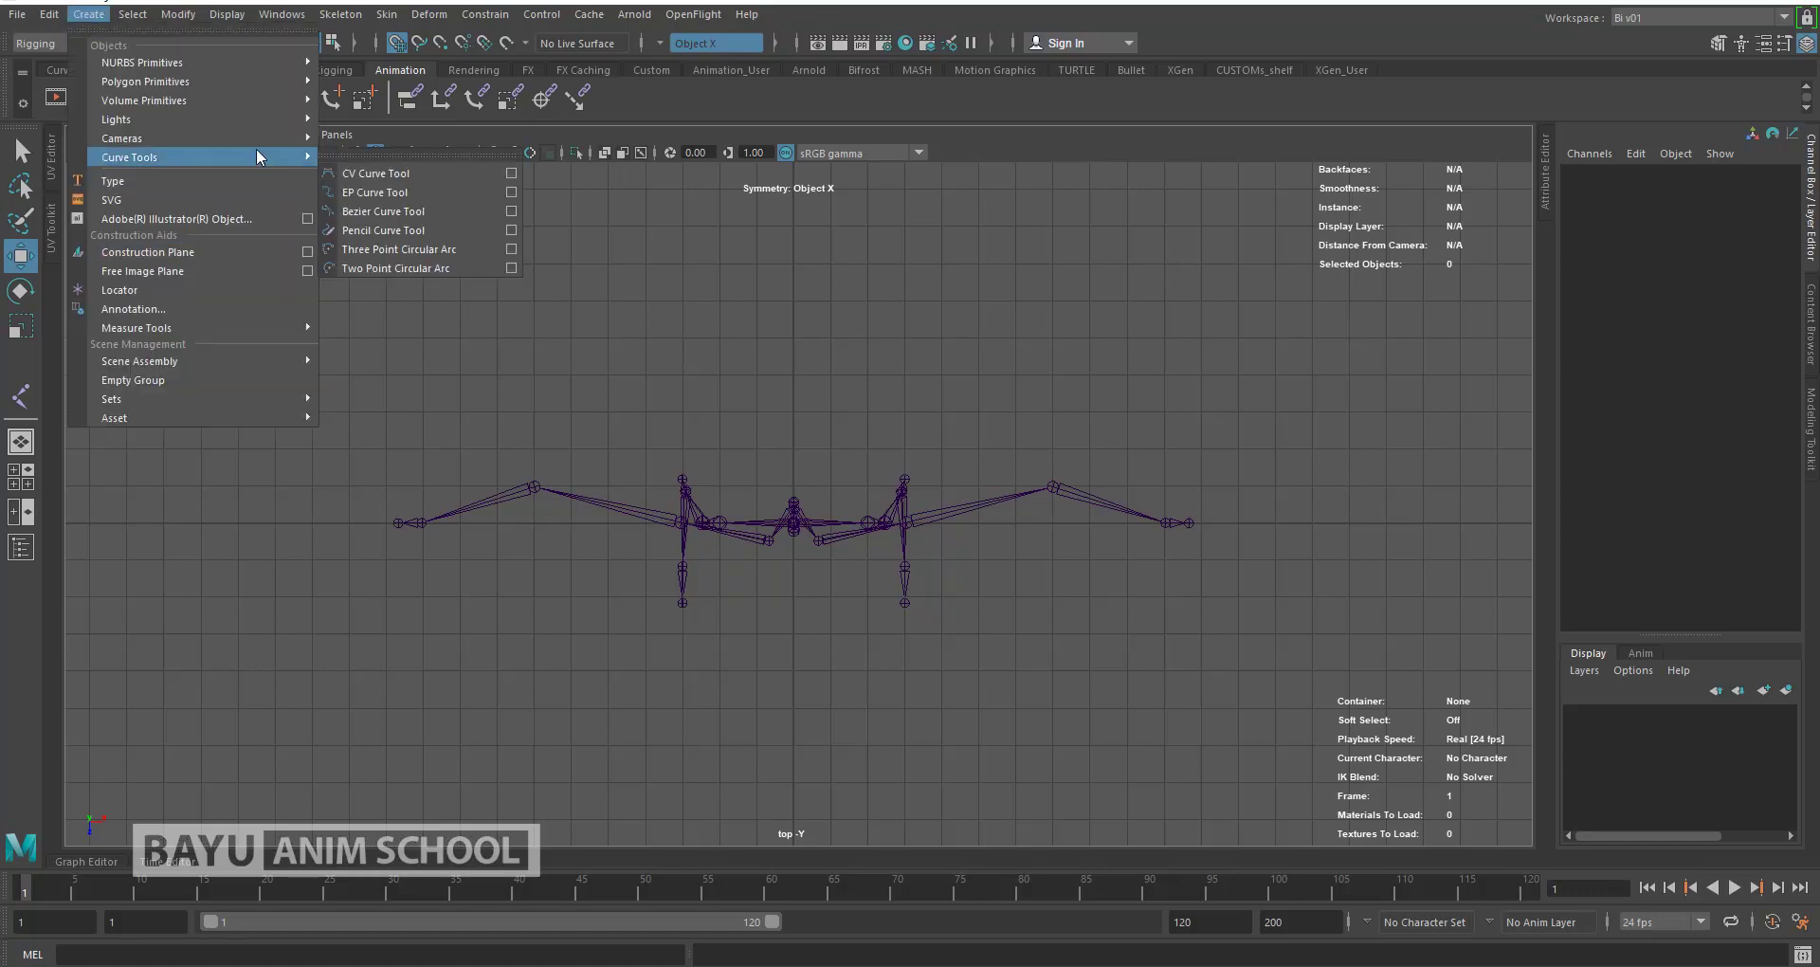
pyautogui.moveTo(129, 157)
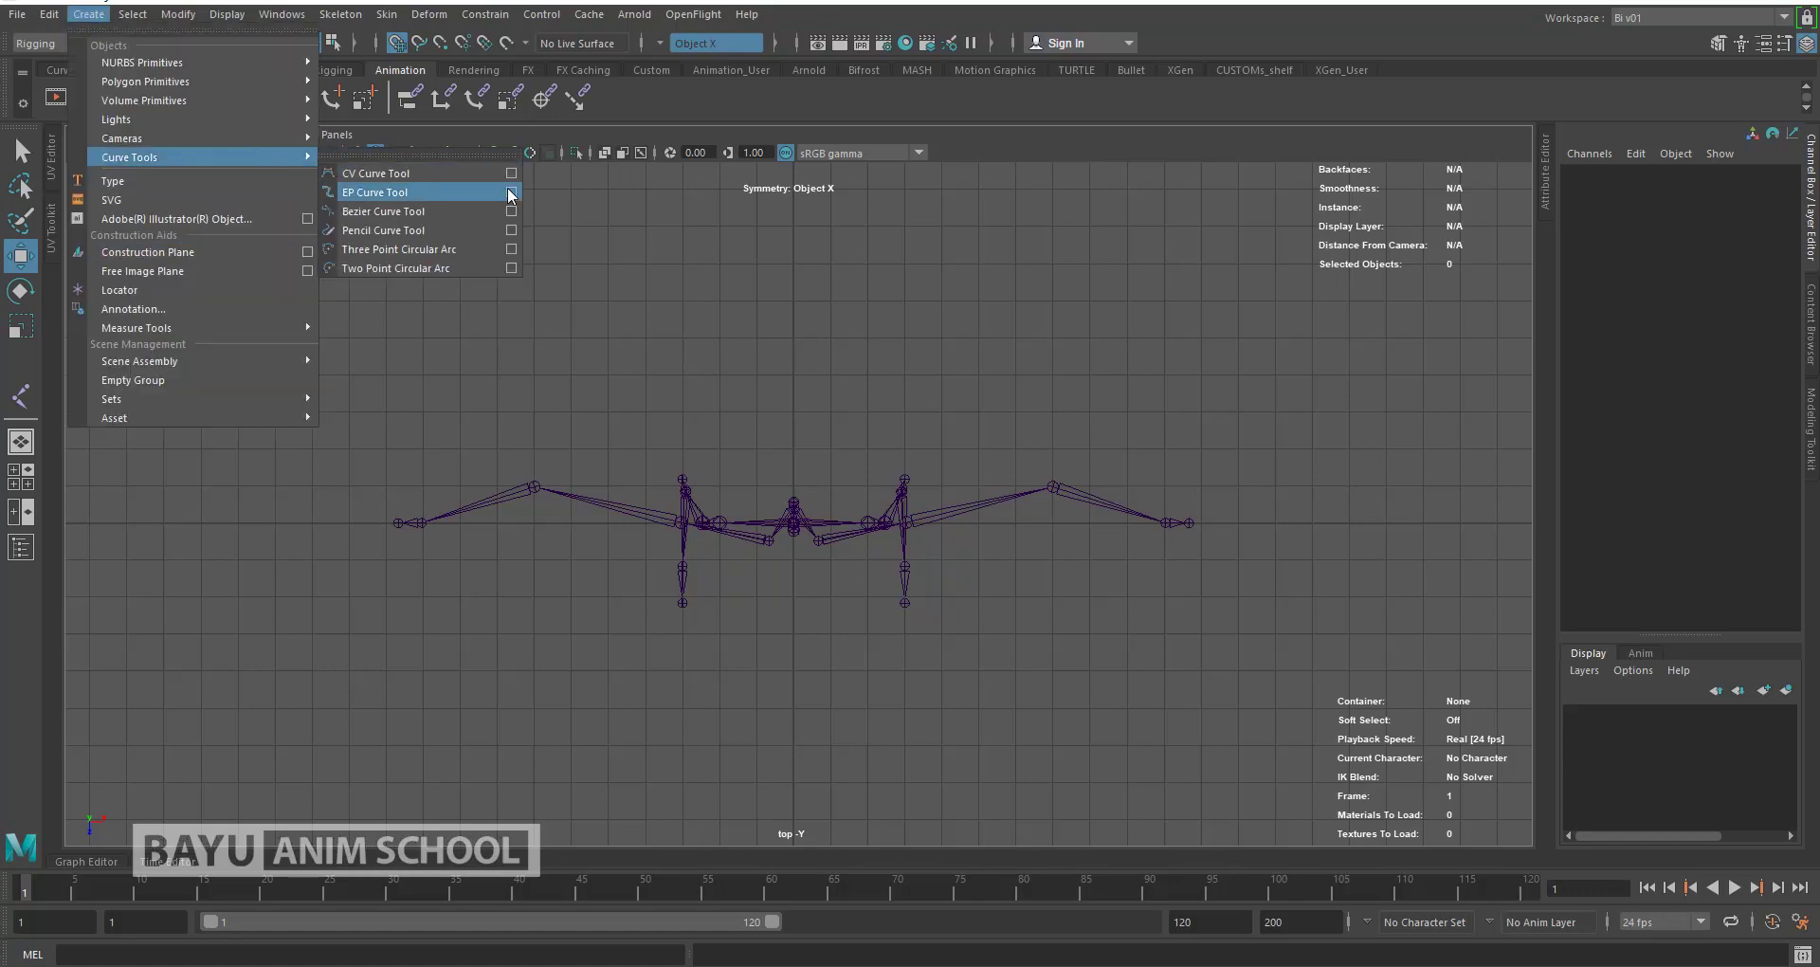
# Step: Start the CV Curve Tool with curve degree set to 1 Linear
pyautogui.click(511, 173)
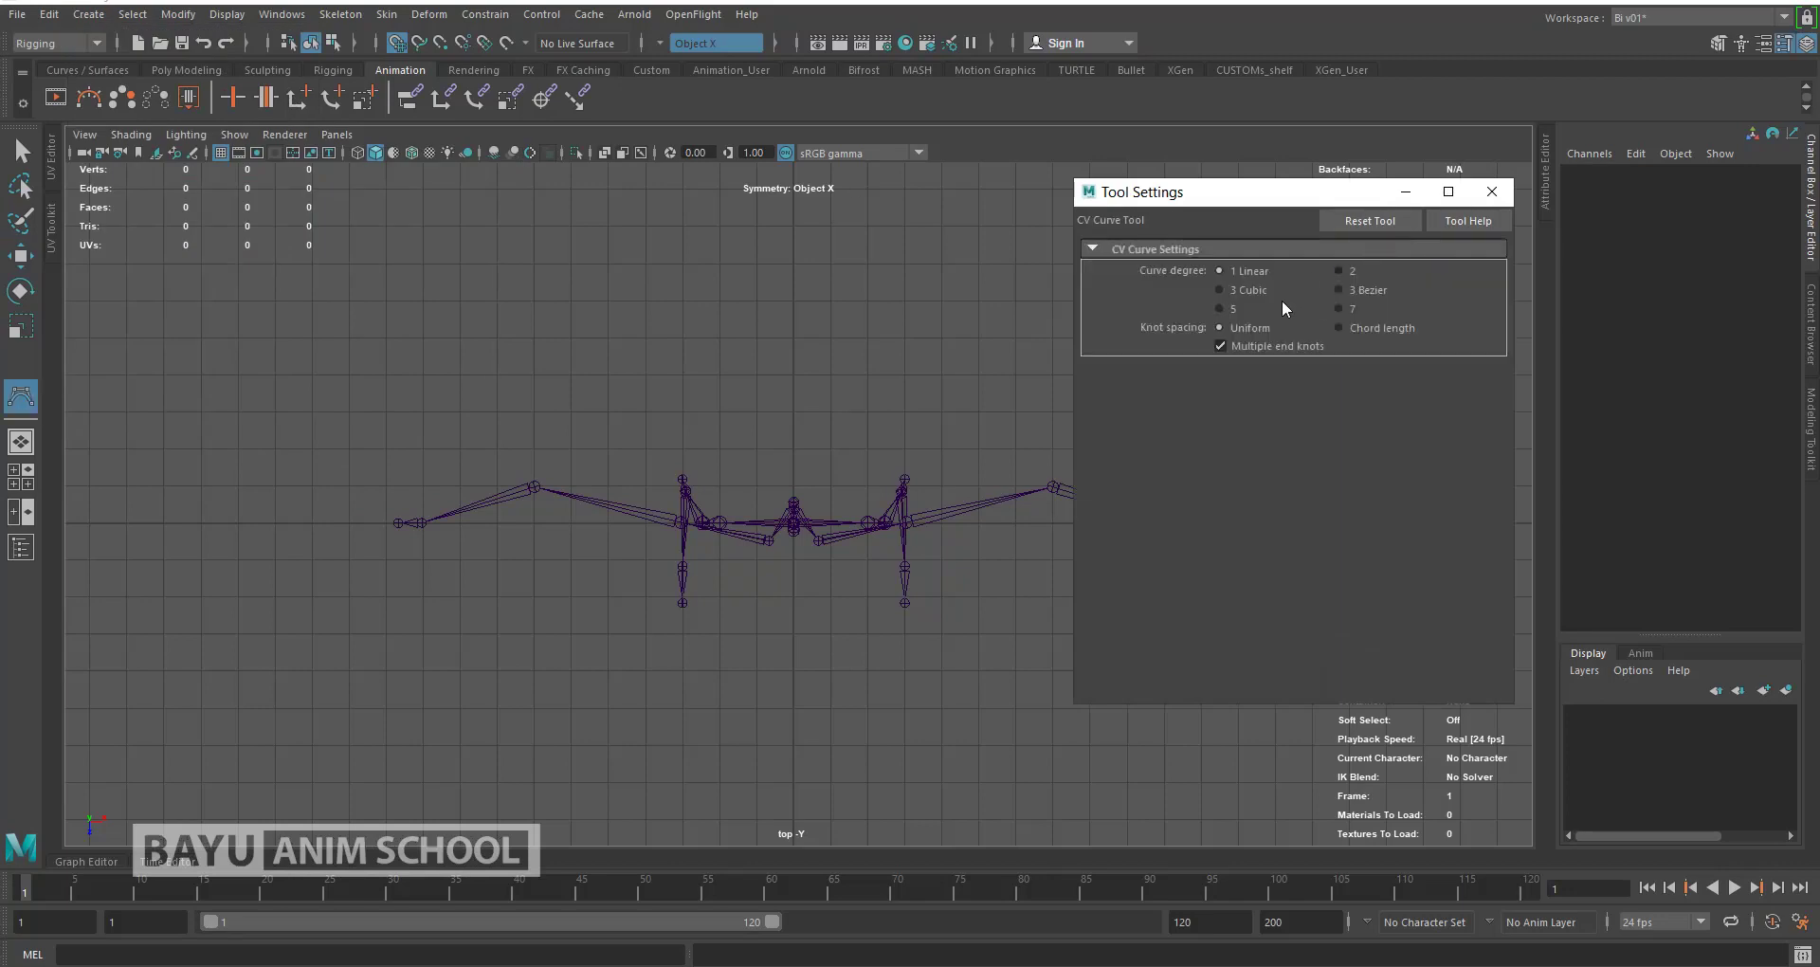
pyautogui.click(1492, 191)
pyautogui.scroll(2, 784, 570)
pyautogui.scroll(1, 783, 569)
pyautogui.keyDown('alt'); pyautogui.moveTo(783, 570); pyautogui.dragTo(769, 522, button='middle'); pyautogui.keyUp('alt')
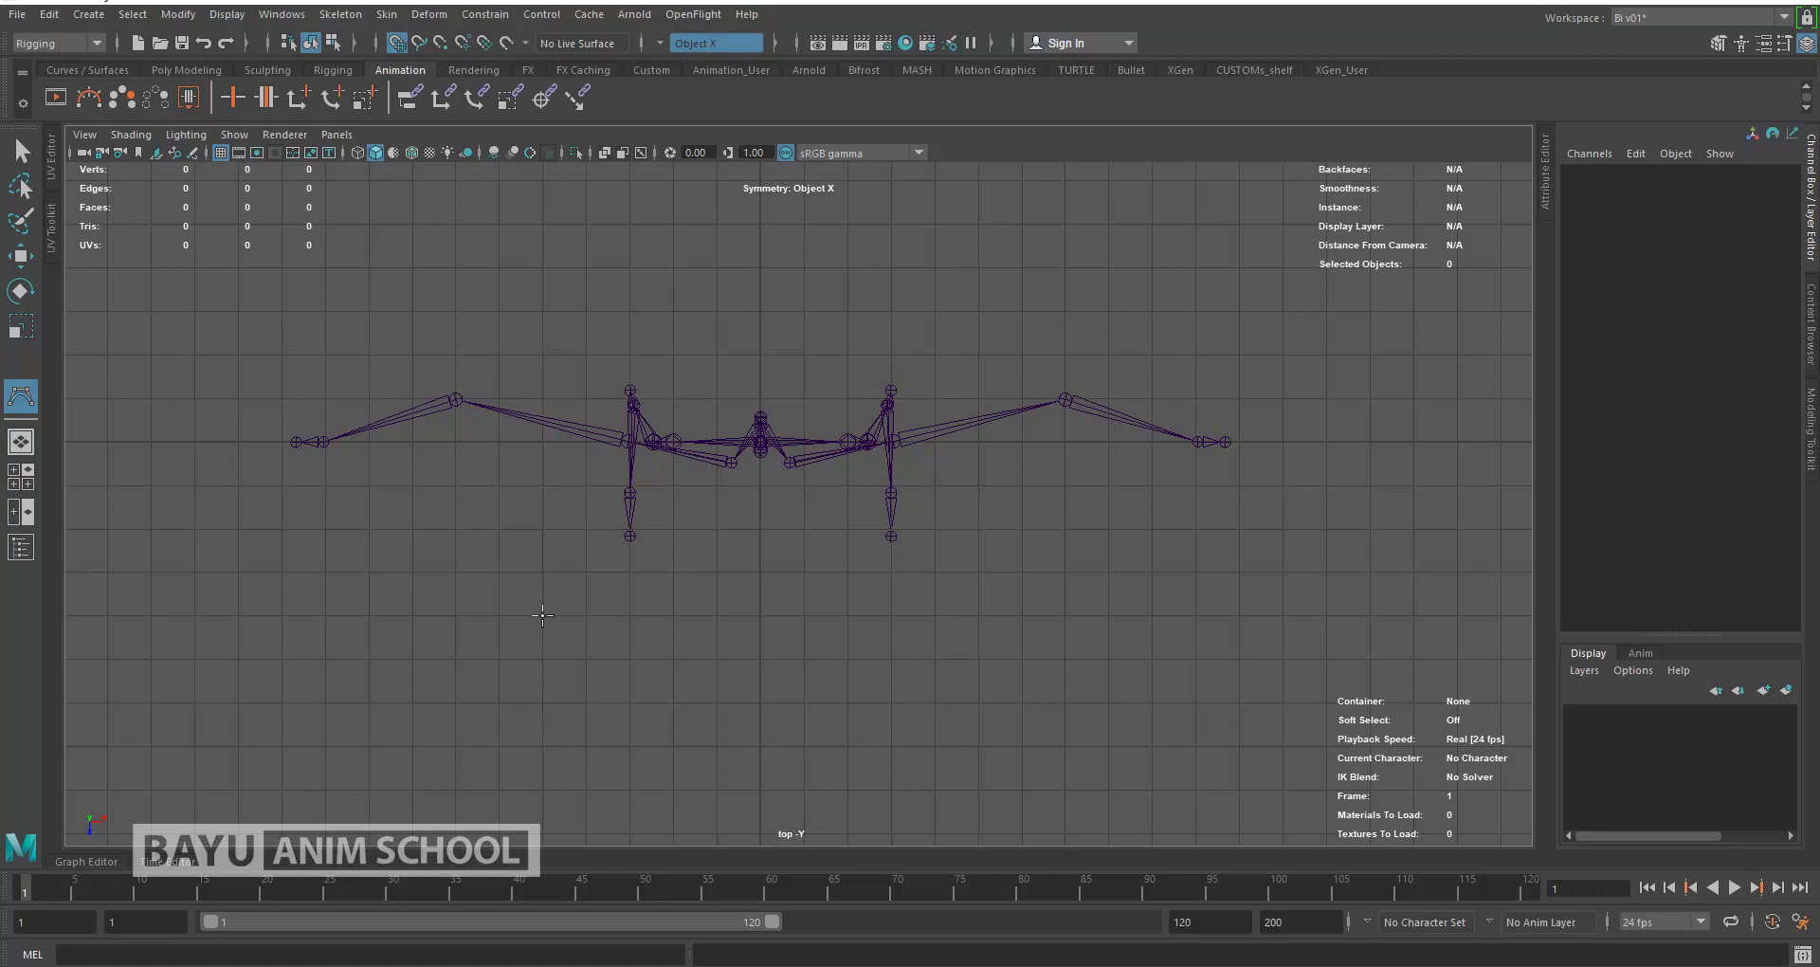
# Step: Draw square curve1 around the skeleton's feet in the top view
pyautogui.click(791, 628)
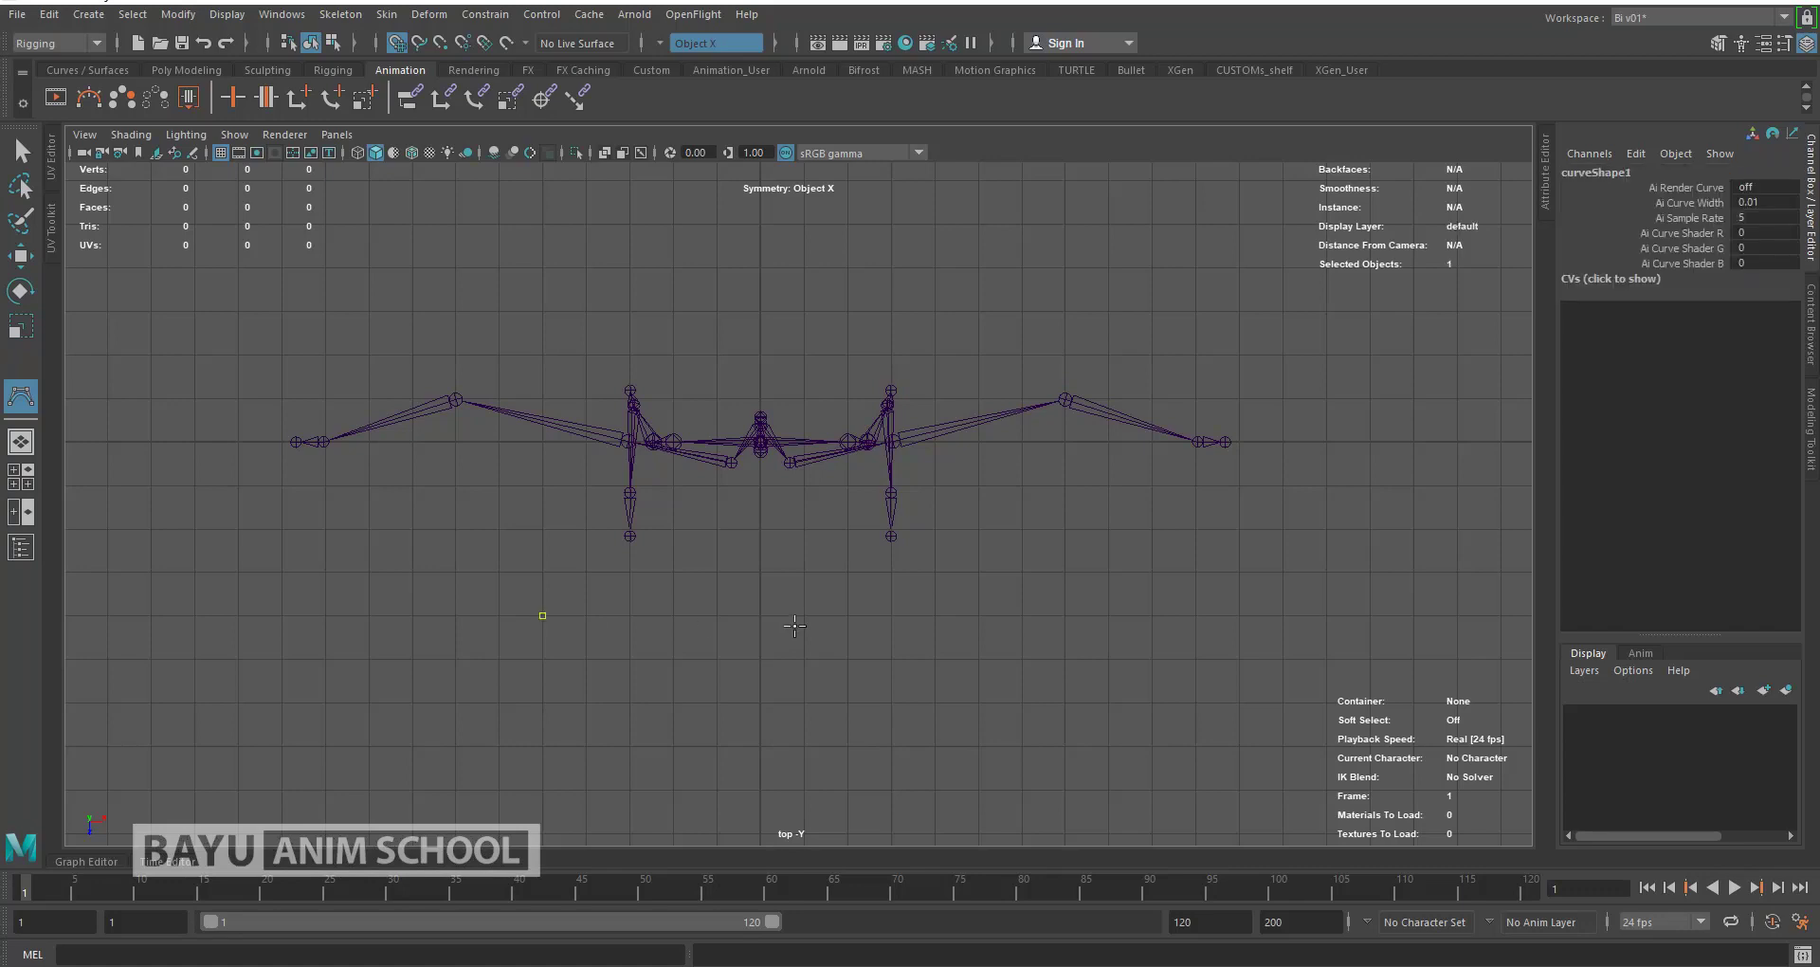
pyautogui.click(761, 616)
pyautogui.click(760, 572)
pyautogui.click(982, 617)
pyautogui.click(978, 311)
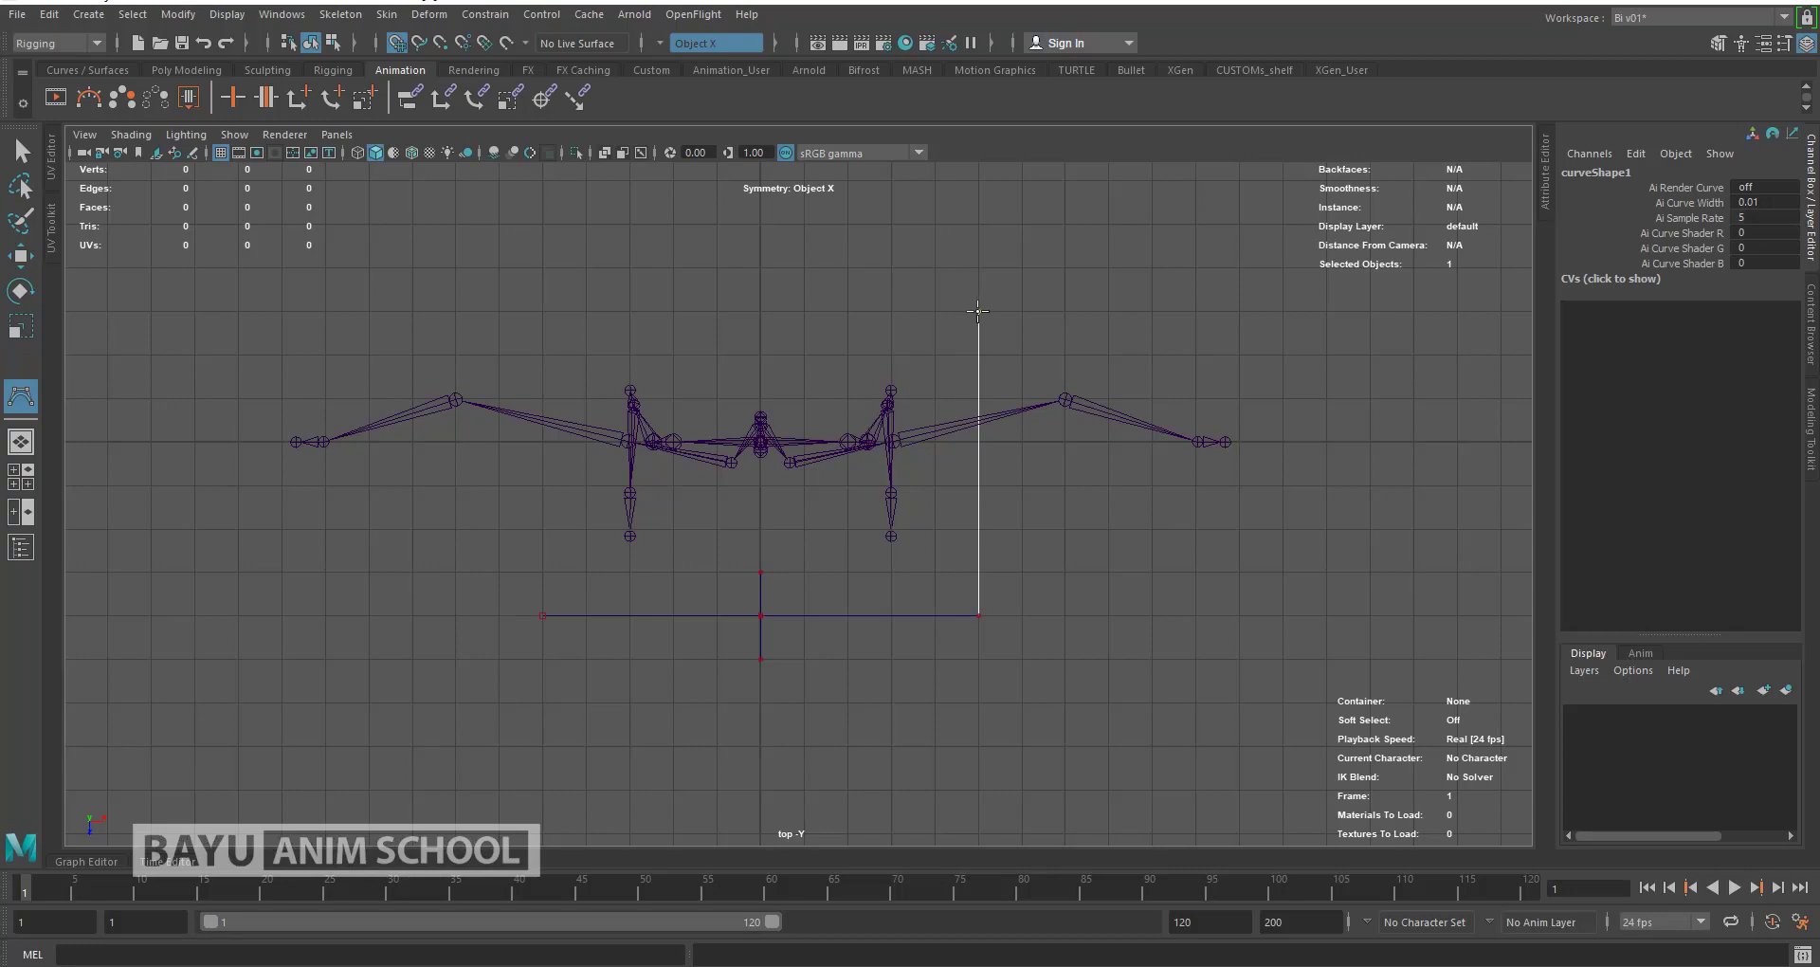
pyautogui.click(543, 311)
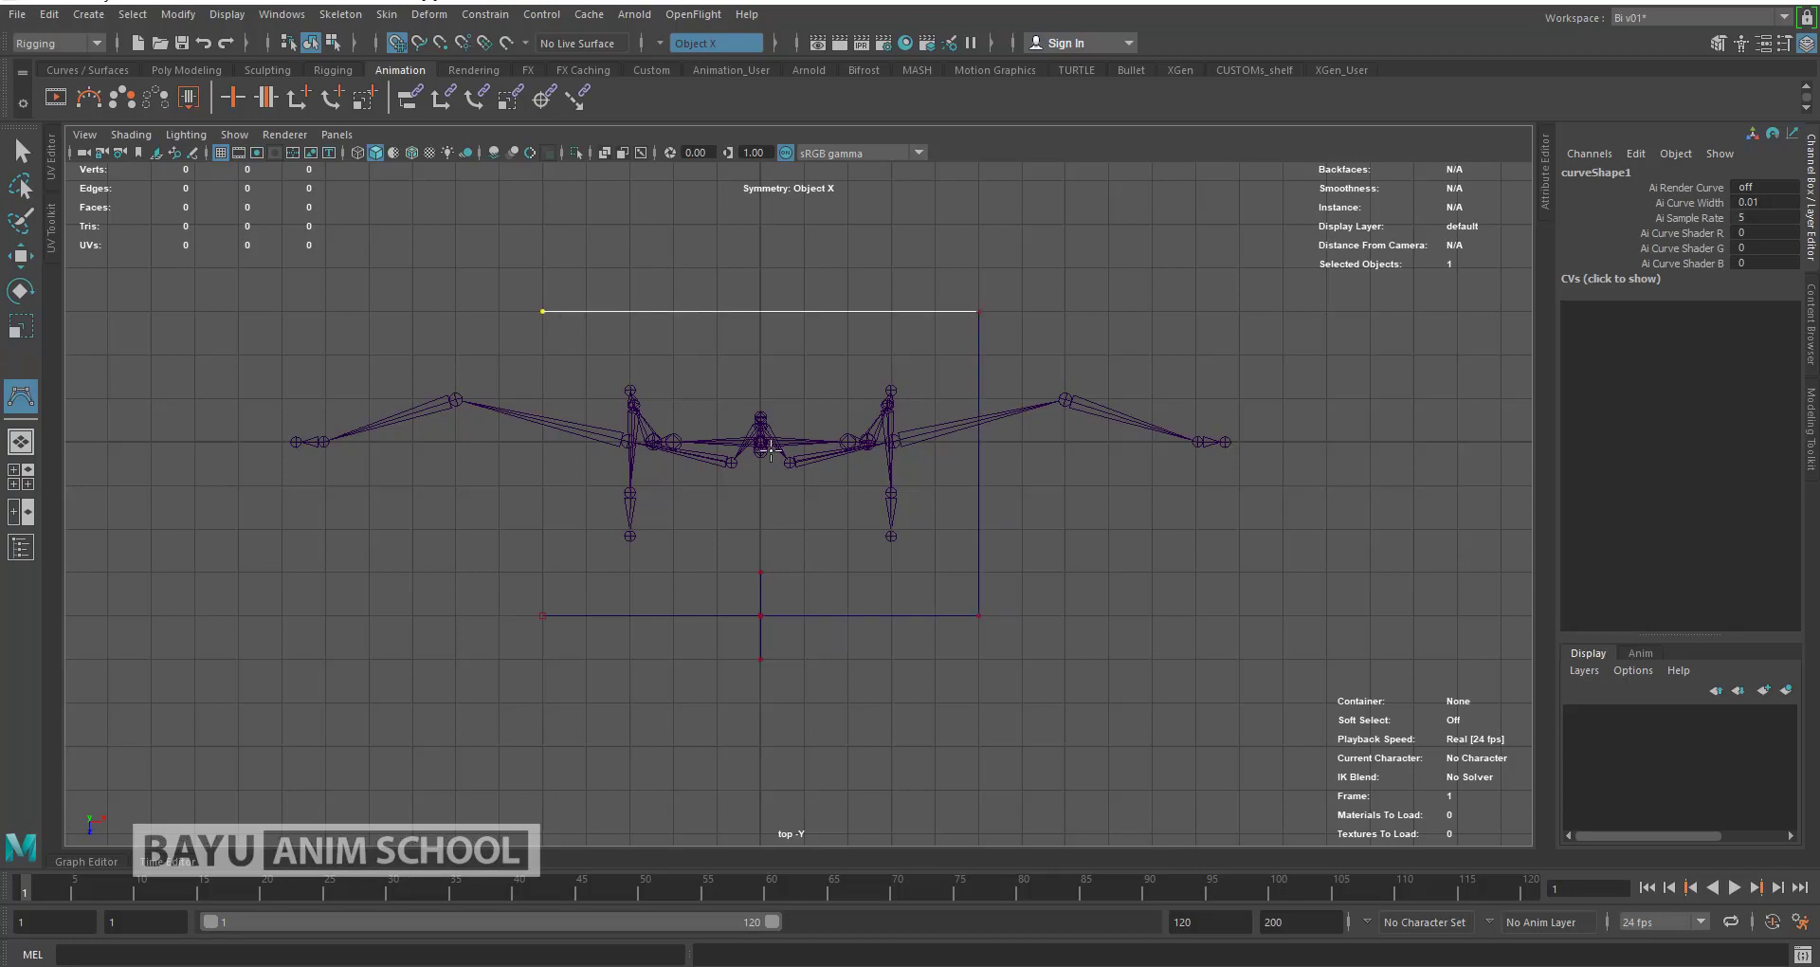
pyautogui.press('Return')
# Step: Switch to perspective and orbit to inspect the square curve
pyautogui.press('w')
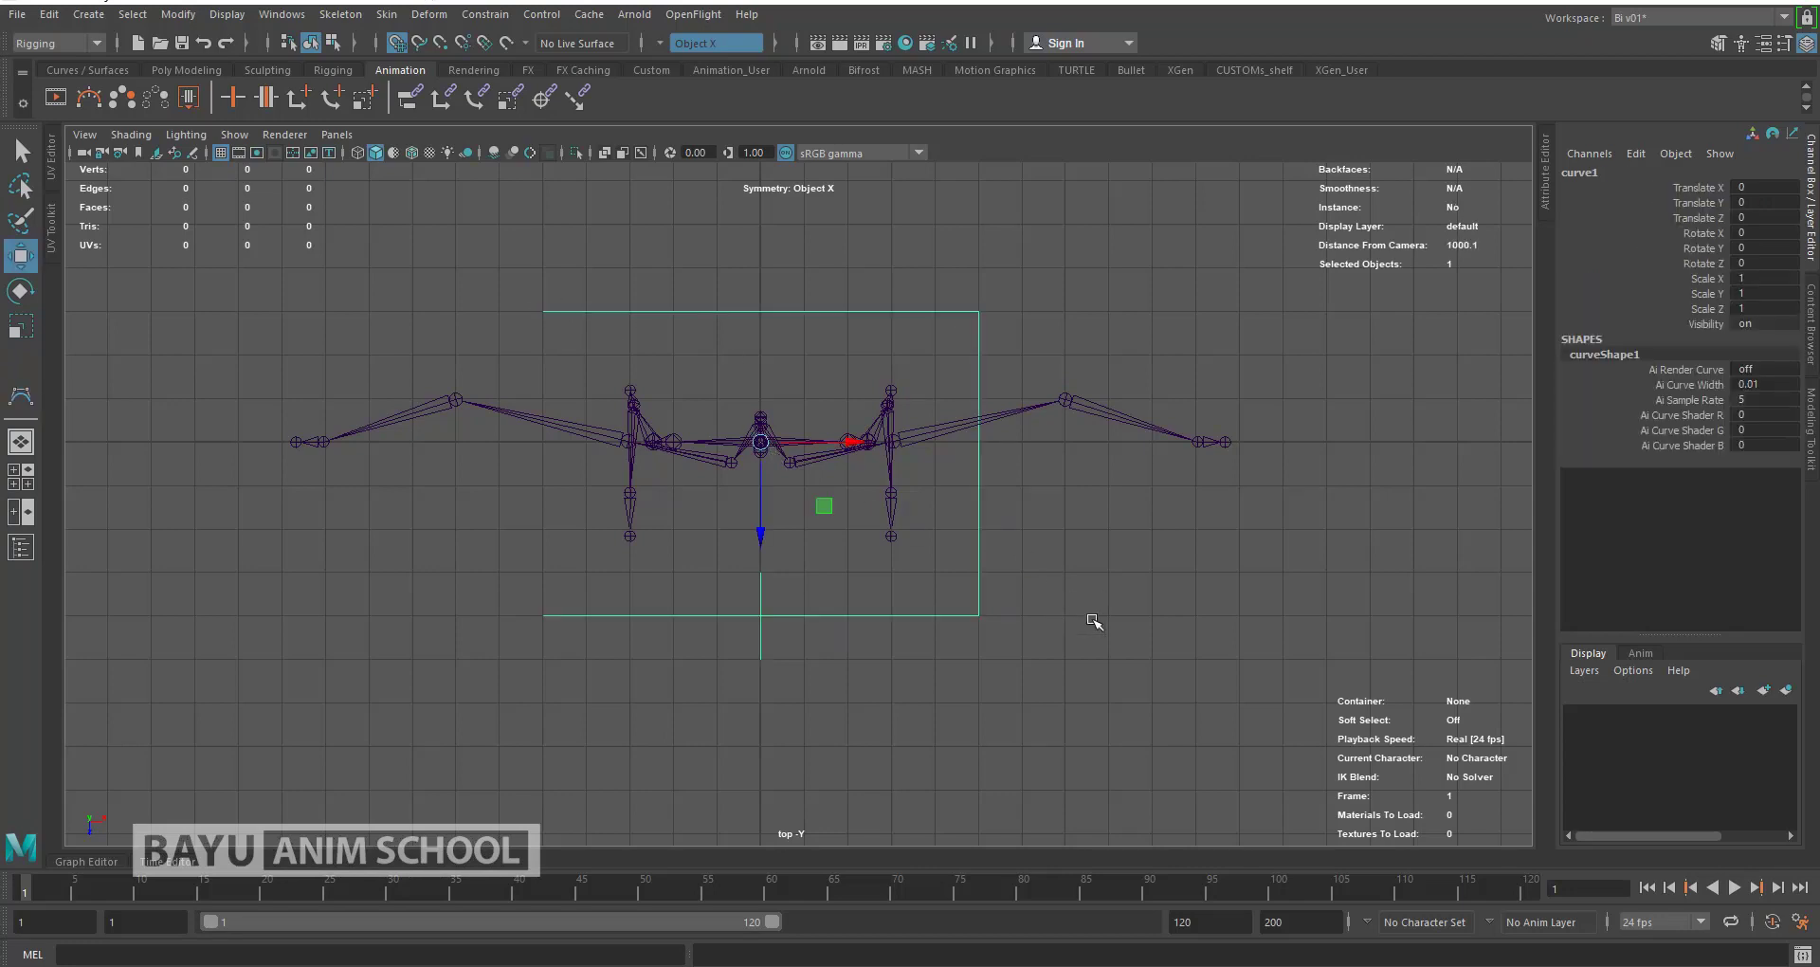
pyautogui.keyDown('alt'); pyautogui.moveTo(1091, 622); pyautogui.dragTo(1069, 656, button='middle'); pyautogui.keyUp('alt')
pyautogui.press('space')
pyautogui.moveTo(1069, 651); pyautogui.dragTo(1066, 603)
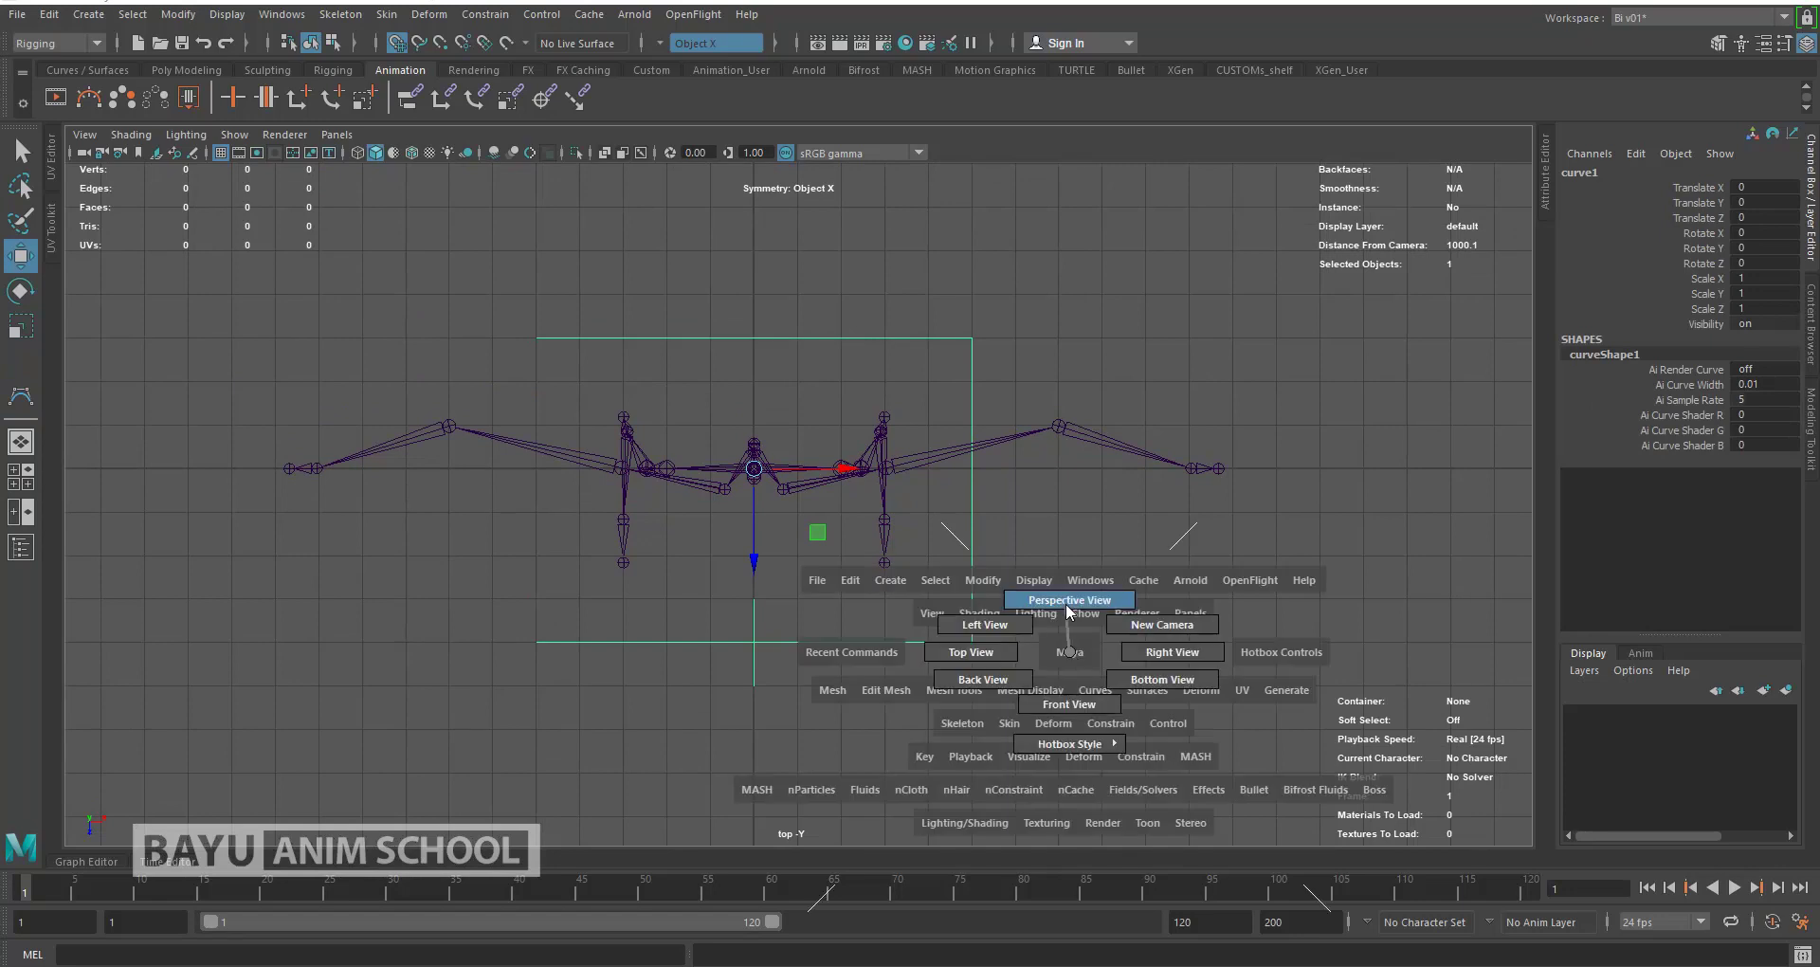
pyautogui.keyDown('alt'); pyautogui.moveTo(711, 656); pyautogui.dragTo(638, 735); pyautogui.keyUp('alt')
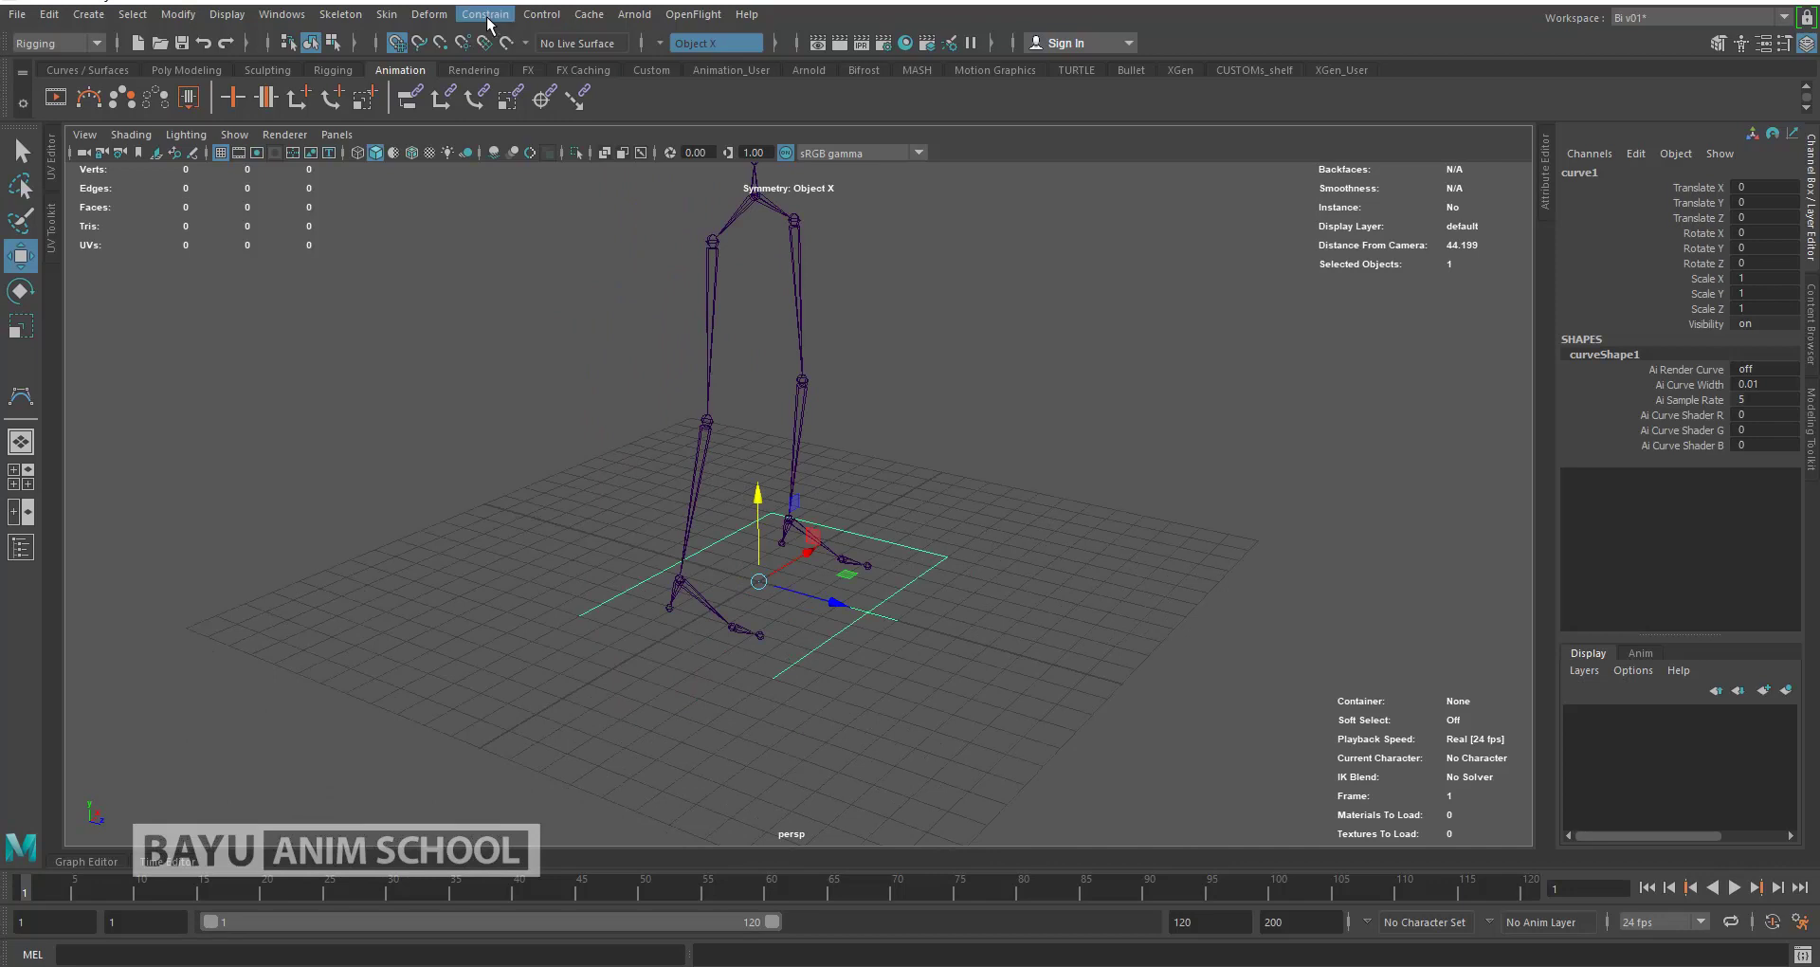
# Step: Switch Maya to the Modeling menu set
pyautogui.click(54, 43)
pyautogui.click(64, 60)
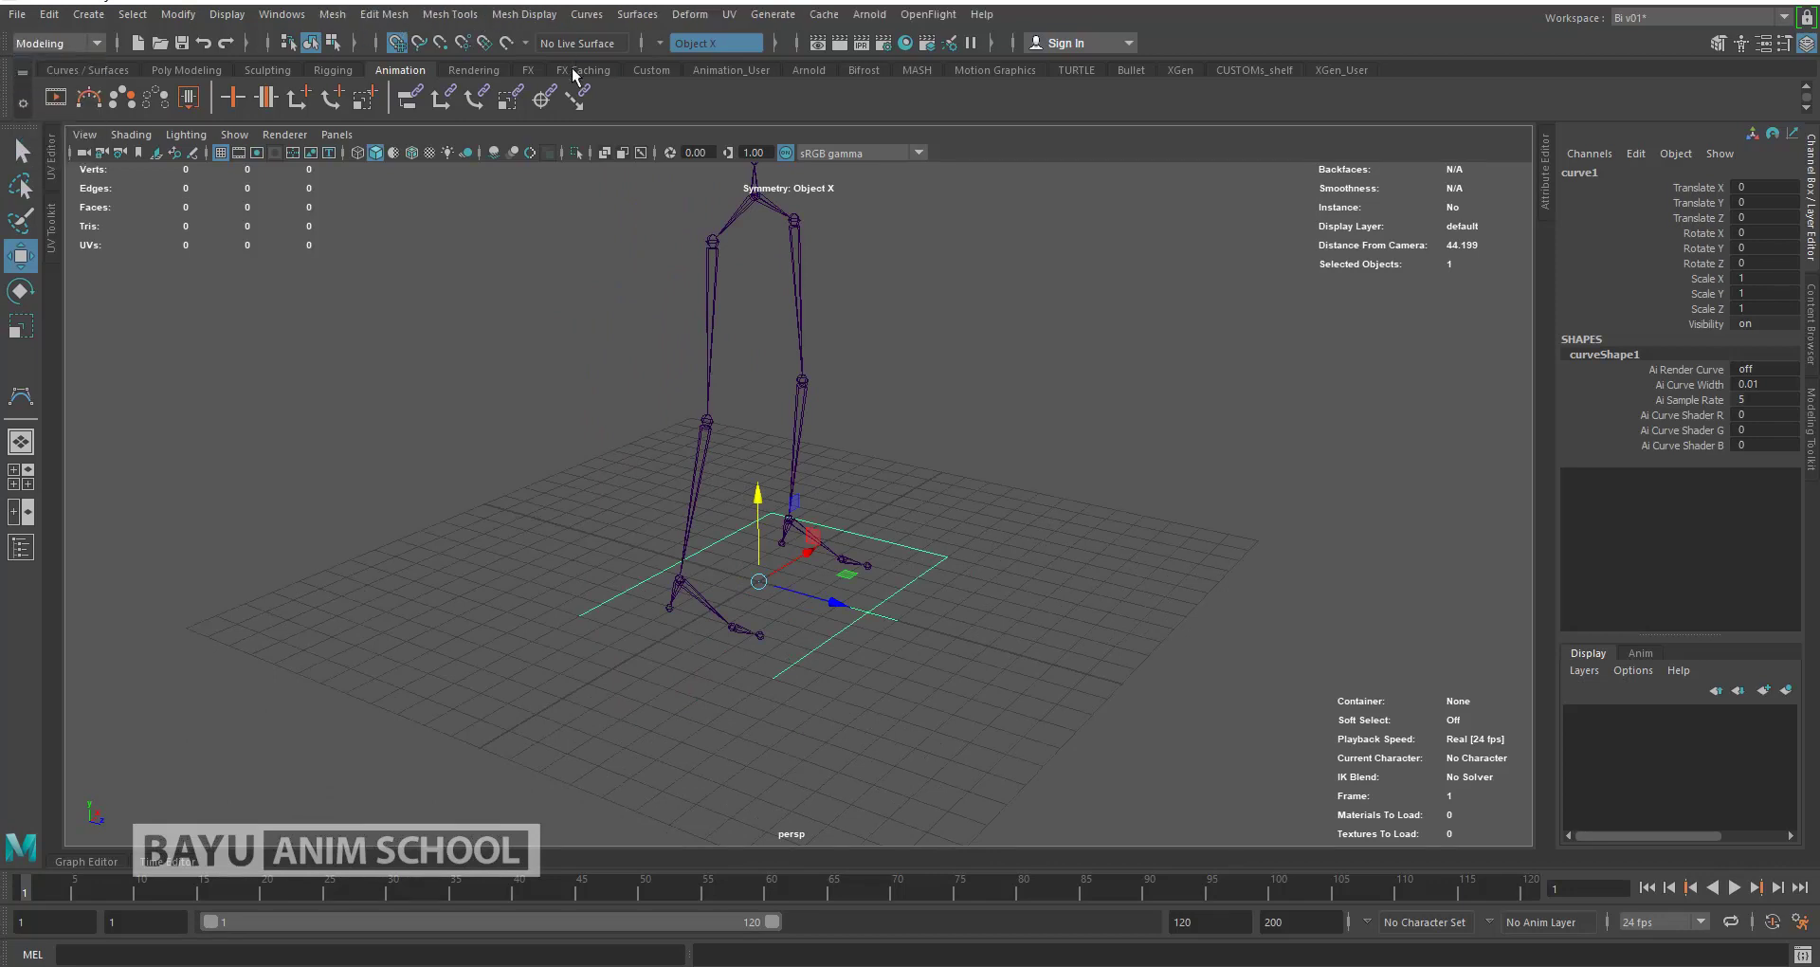
pyautogui.click(581, 15)
pyautogui.click(656, 352)
# Step: Select the square control curve and make its wireframe colour yellow
pyautogui.click(1117, 621)
pyautogui.keyDown('alt'); pyautogui.moveTo(1090, 631); pyautogui.dragTo(856, 630); pyautogui.keyUp('alt')
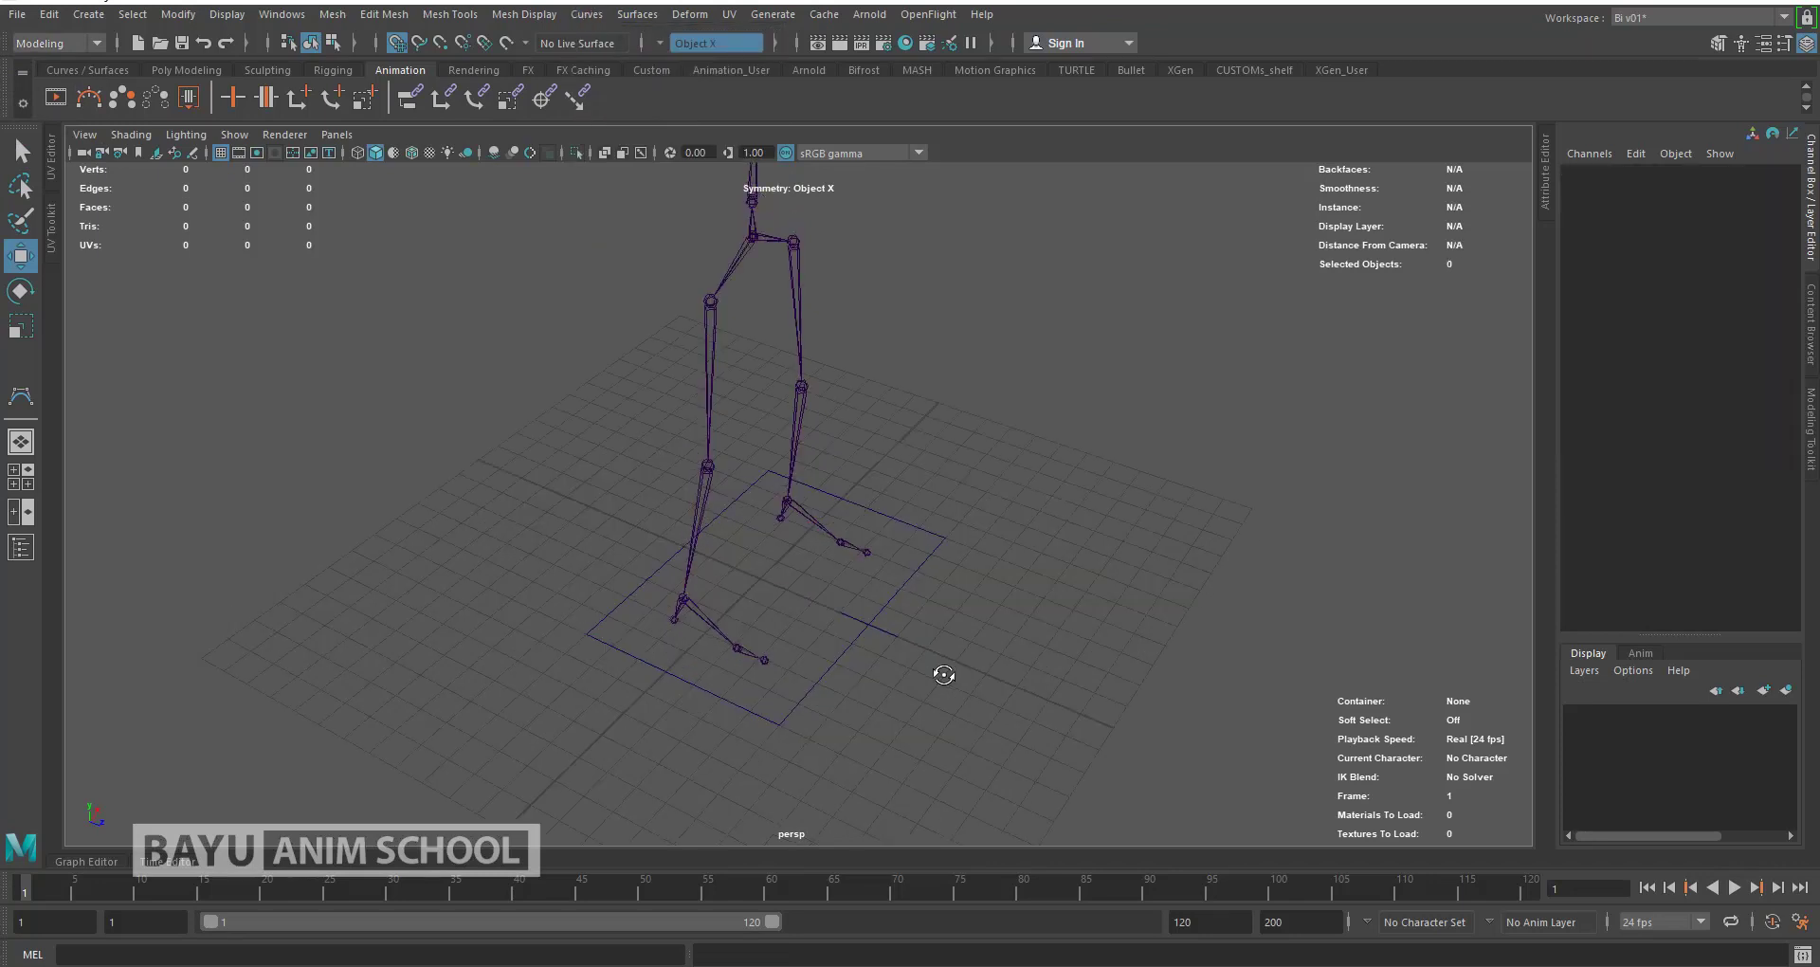
pyautogui.click(856, 631)
pyautogui.moveTo(1040, 642)
pyautogui.keyDown('alt'); pyautogui.mouseDown()
pyautogui.moveTo(981, 679)
pyautogui.moveTo(935, 651)
pyautogui.moveTo(833, 671)
pyautogui.moveTo(817, 704)
pyautogui.moveTo(718, 647)
pyautogui.mouseUp(); pyautogui.keyUp('alt')
pyautogui.click(1015, 692)
pyautogui.click(699, 650)
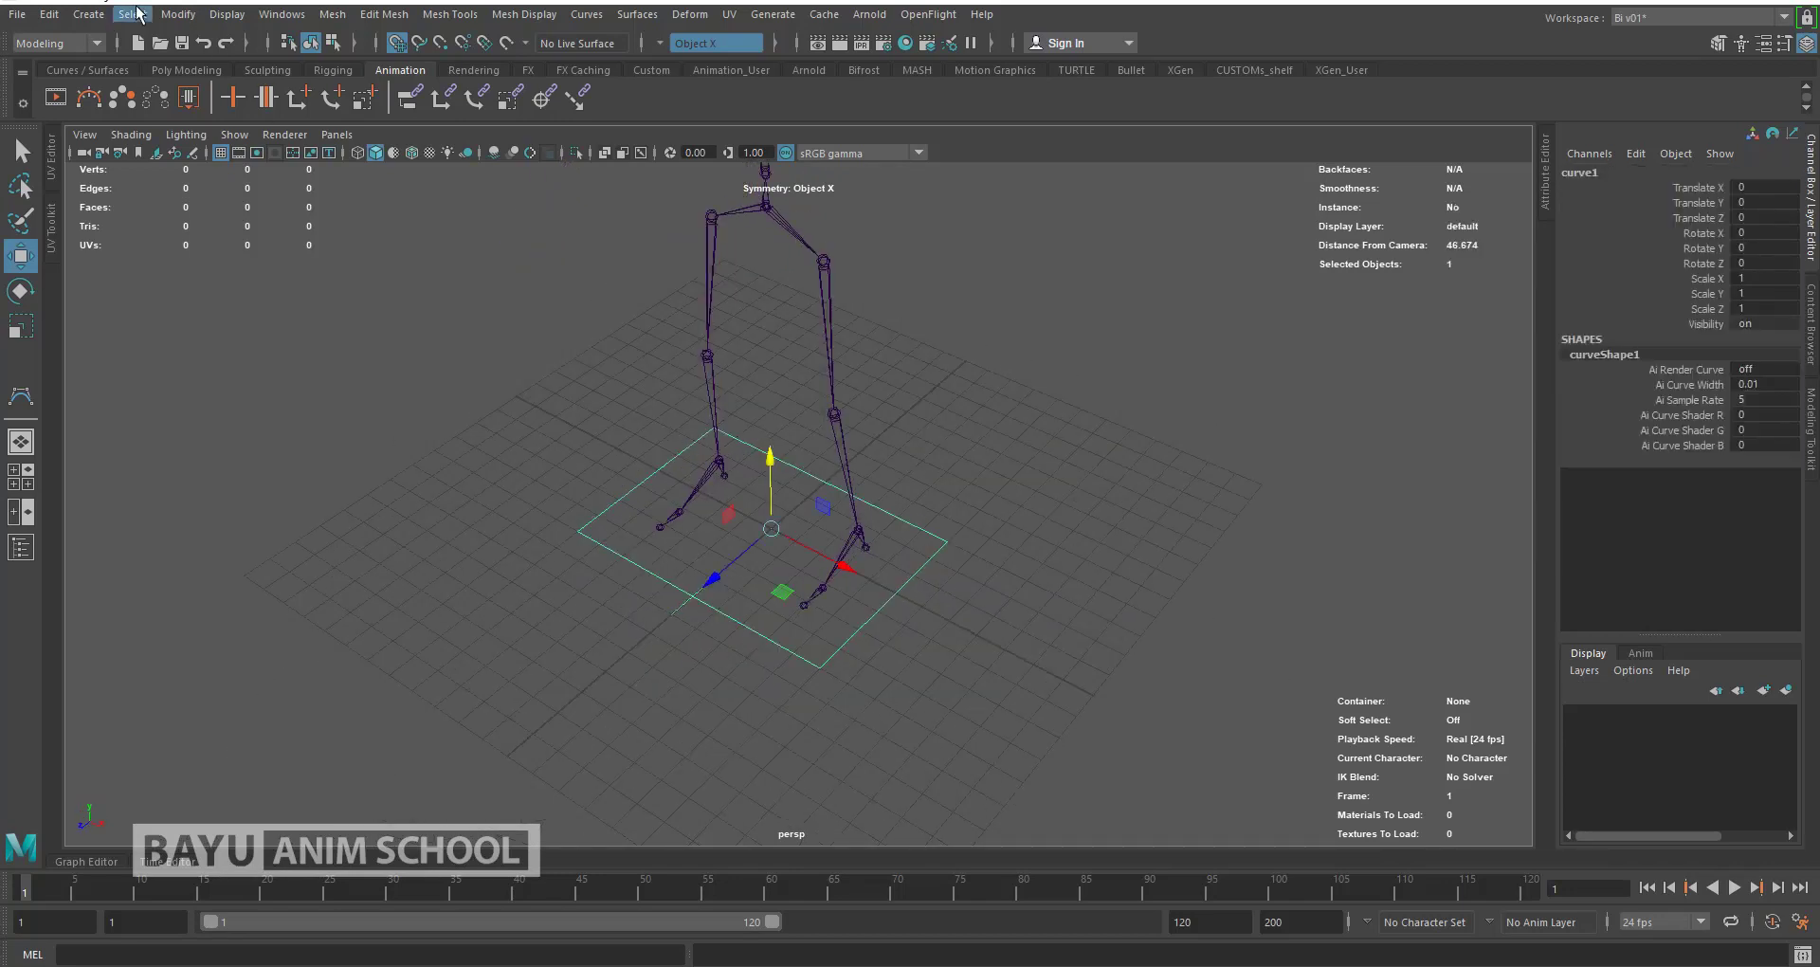
pyautogui.click(226, 13)
pyautogui.moveTo(288, 171)
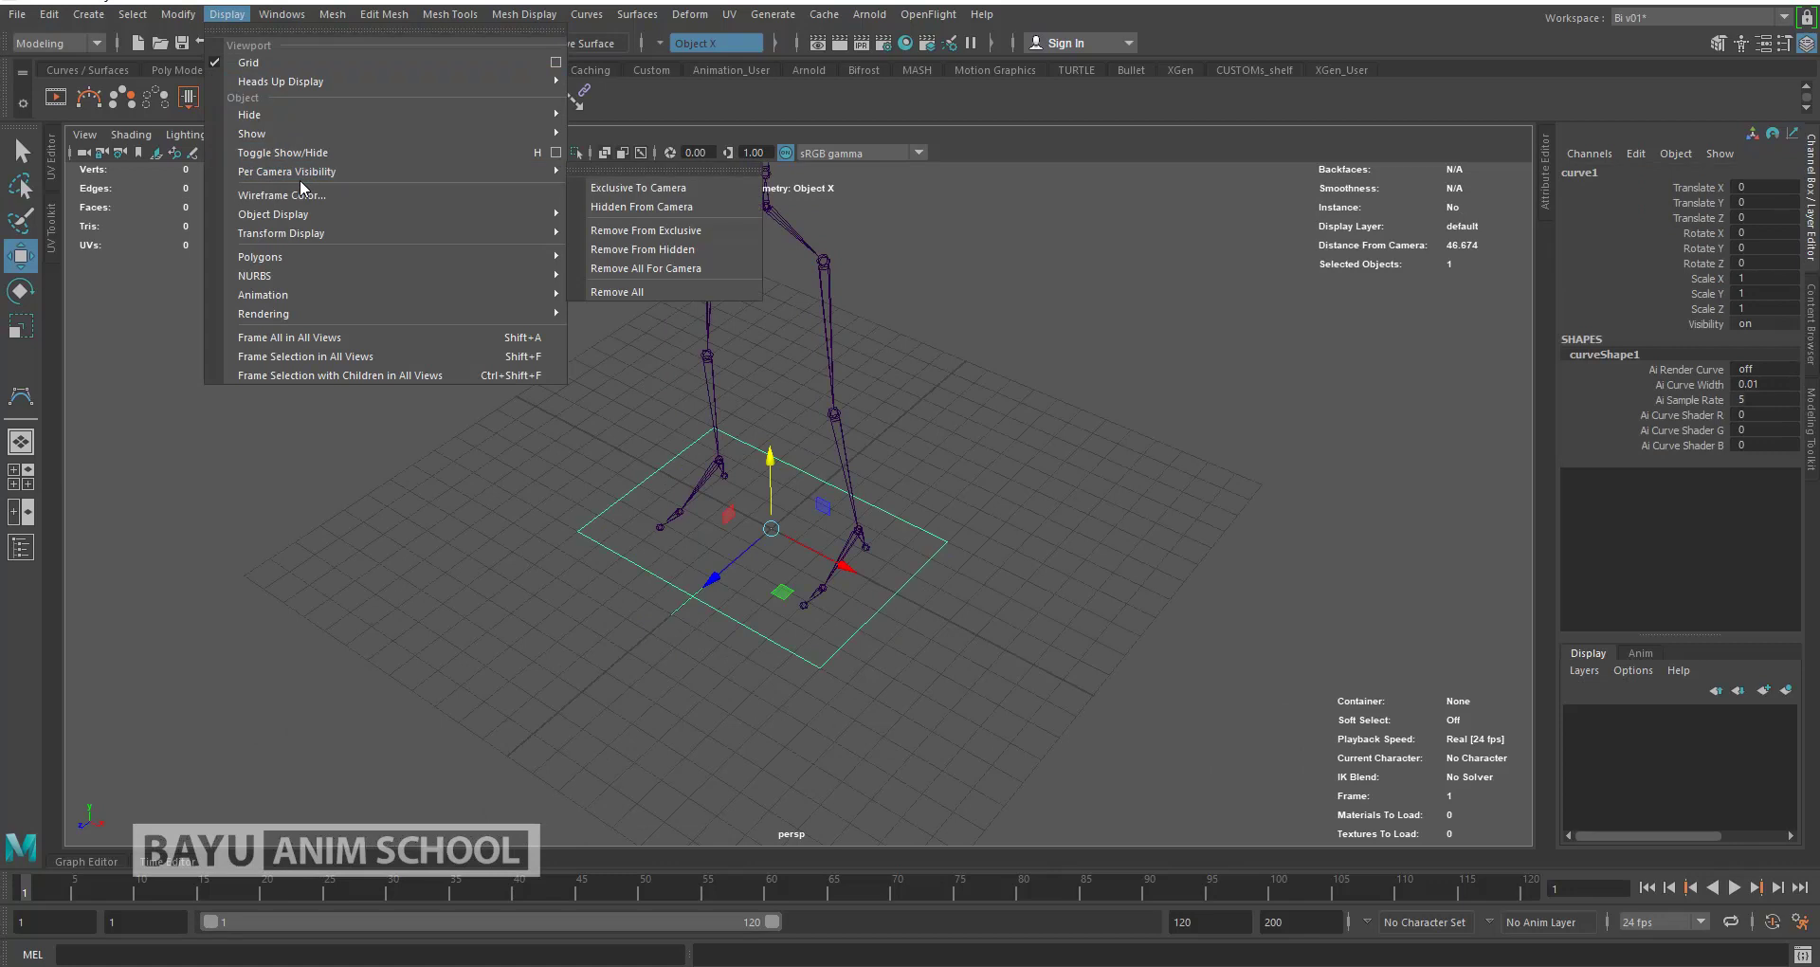
pyautogui.click(298, 195)
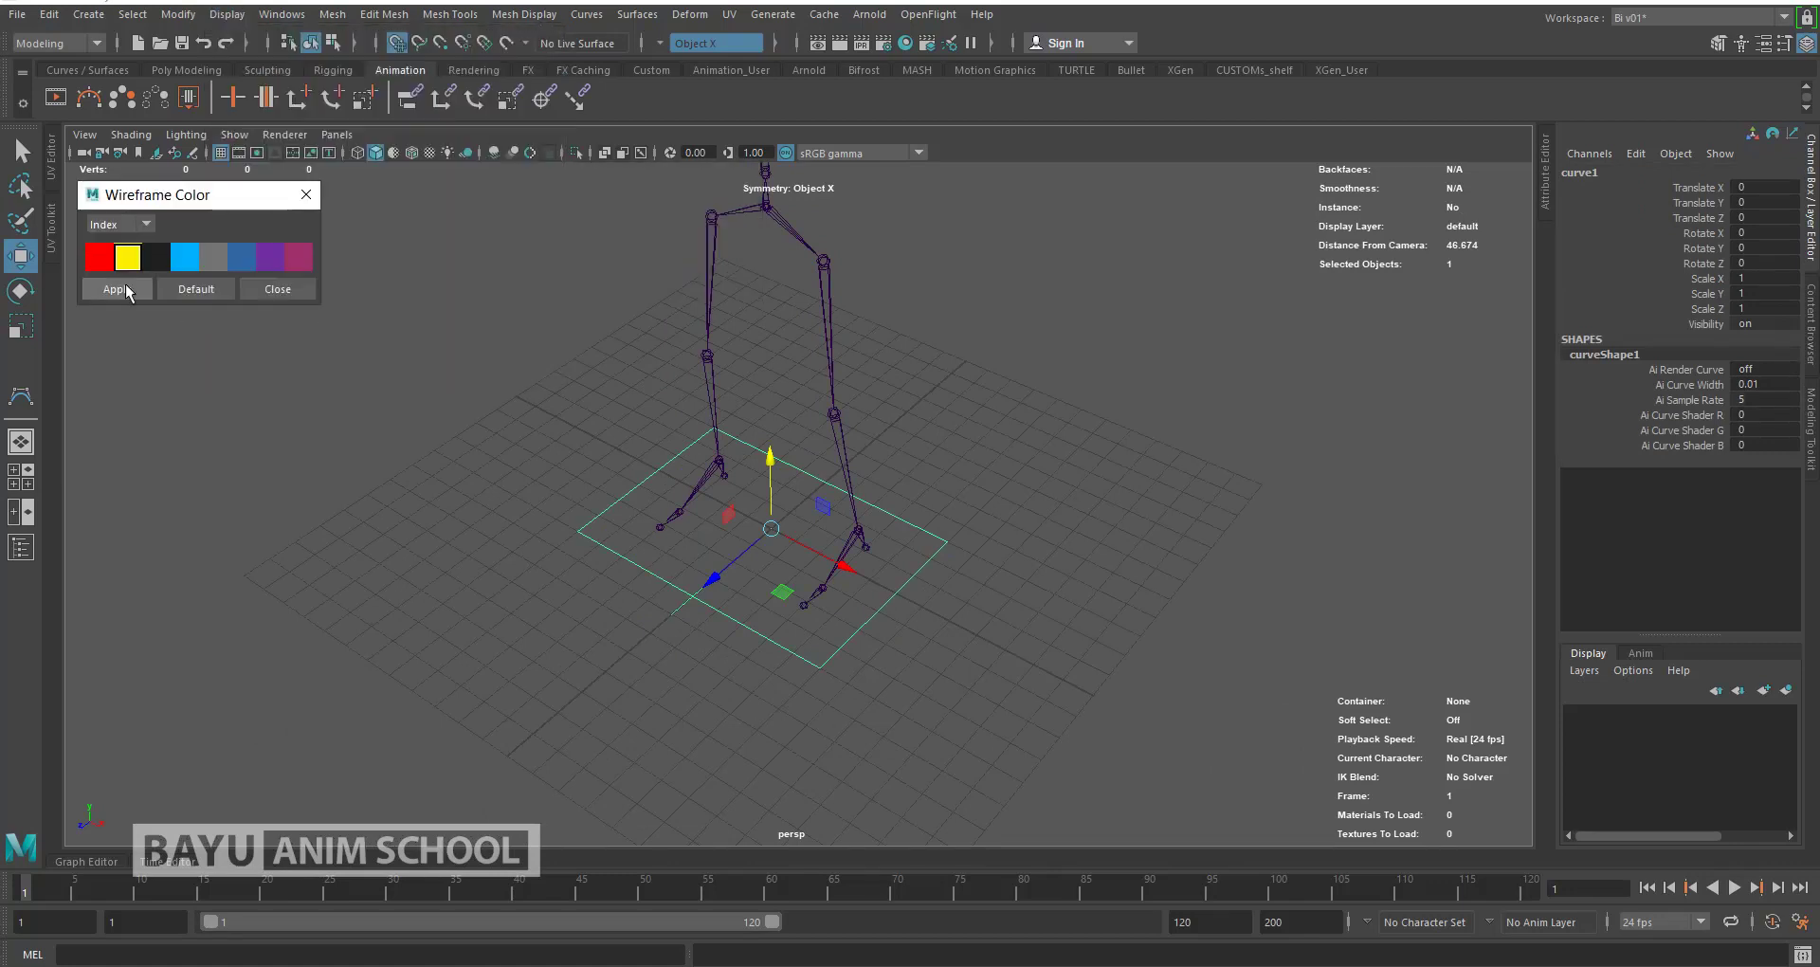
pyautogui.click(123, 283)
# Step: Select the whole joint skeleton and make its wireframe colour red
pyautogui.click(905, 294)
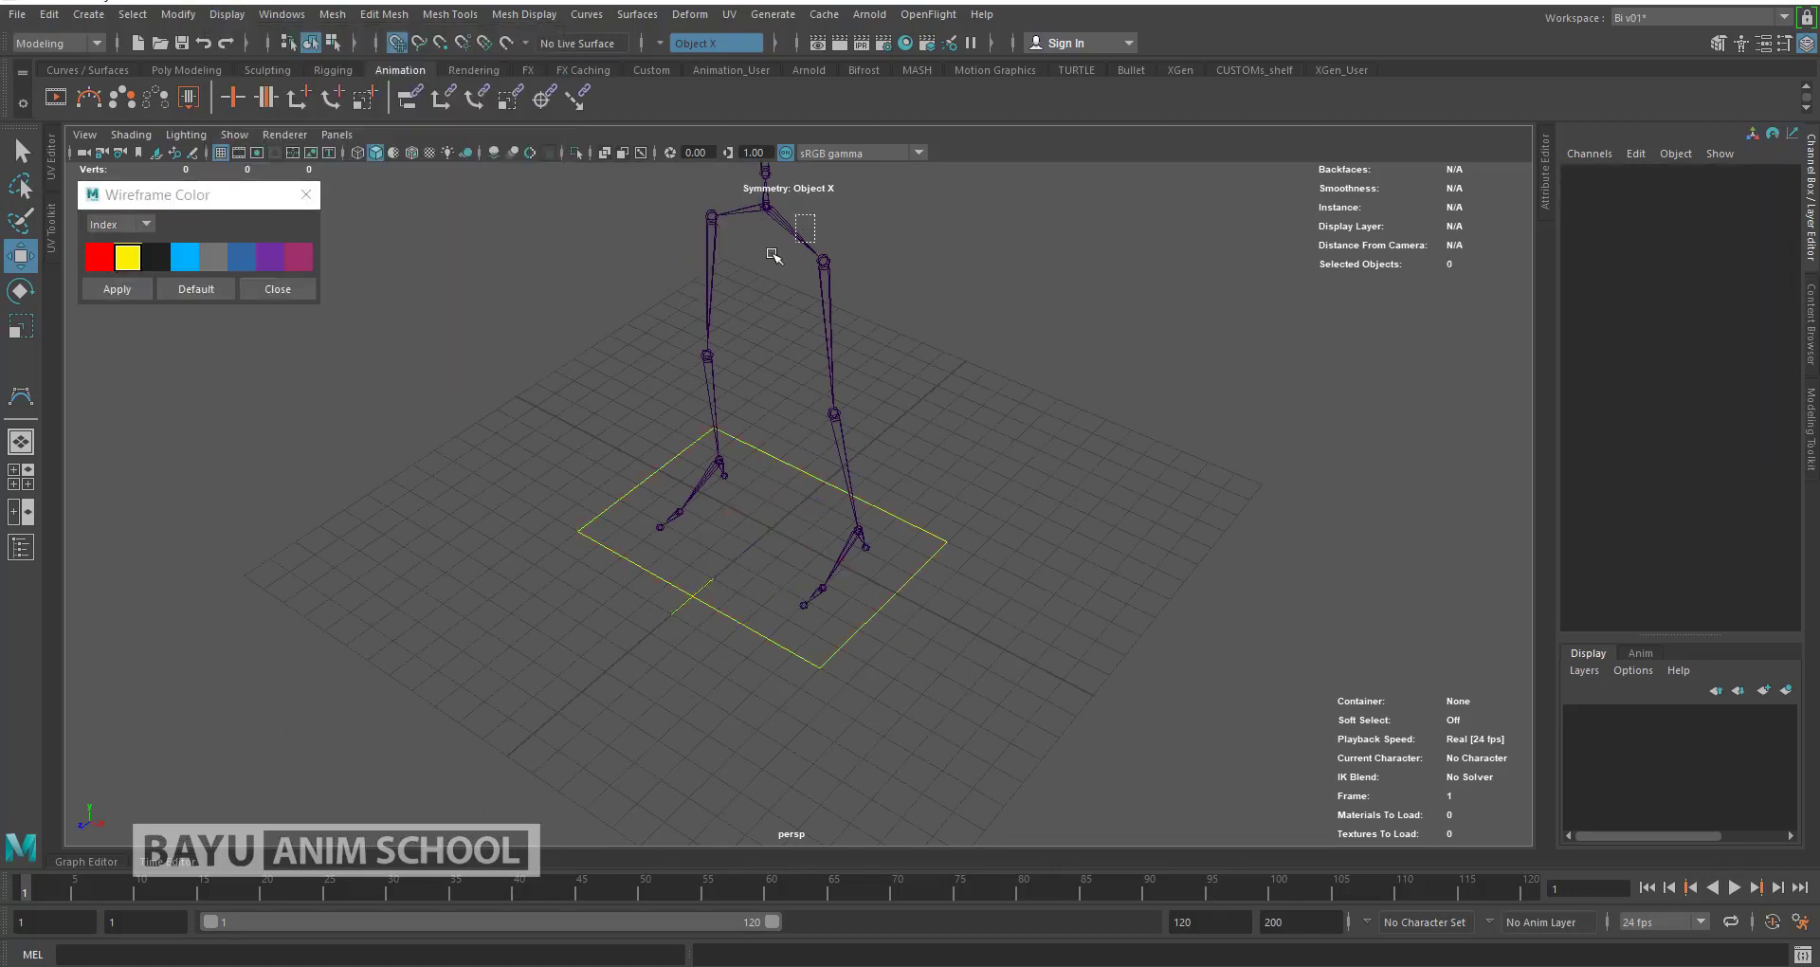
pyautogui.moveTo(815, 214); pyautogui.dragTo(770, 252)
pyautogui.click(100, 257)
pyautogui.click(117, 288)
pyautogui.click(474, 380)
pyautogui.moveTo(474, 379)
pyautogui.keyDown('alt'); pyautogui.mouseDown()
pyautogui.moveTo(651, 528)
pyautogui.moveTo(723, 491)
pyautogui.moveTo(610, 500)
pyautogui.moveTo(767, 491)
pyautogui.moveTo(813, 565)
pyautogui.moveTo(610, 407)
pyautogui.mouseUp(); pyautogui.keyUp('alt')
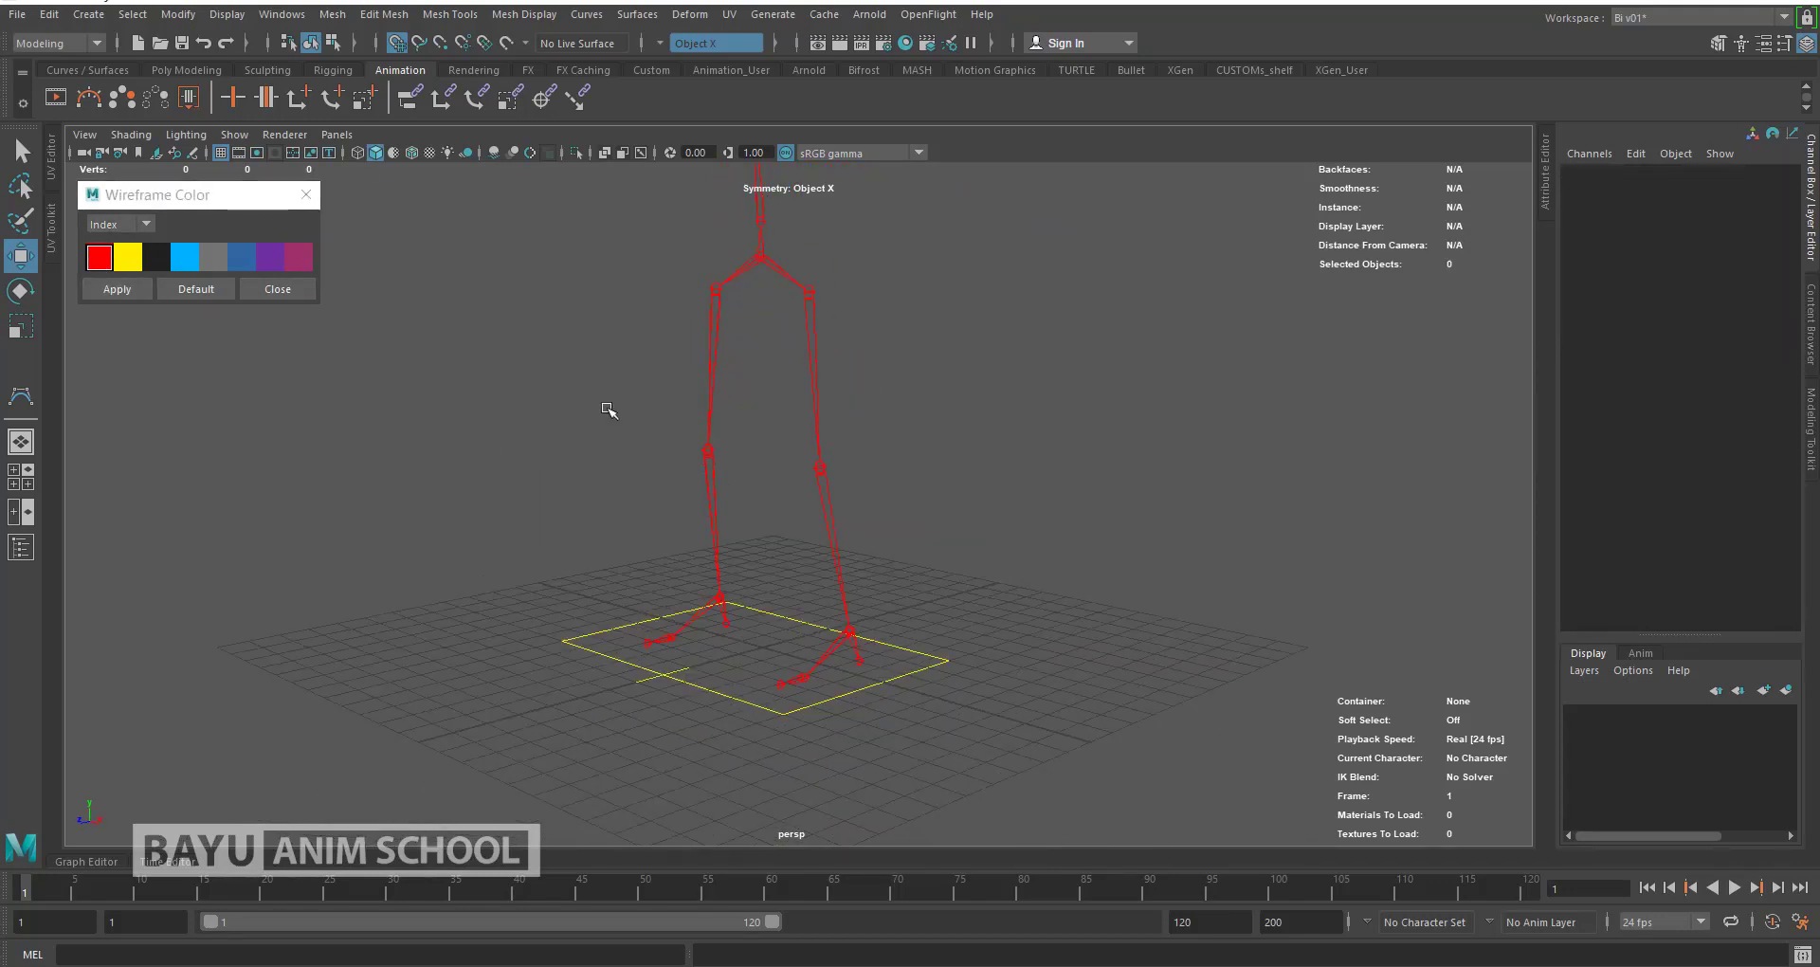
pyautogui.click(241, 16)
pyautogui.moveTo(383, 275)
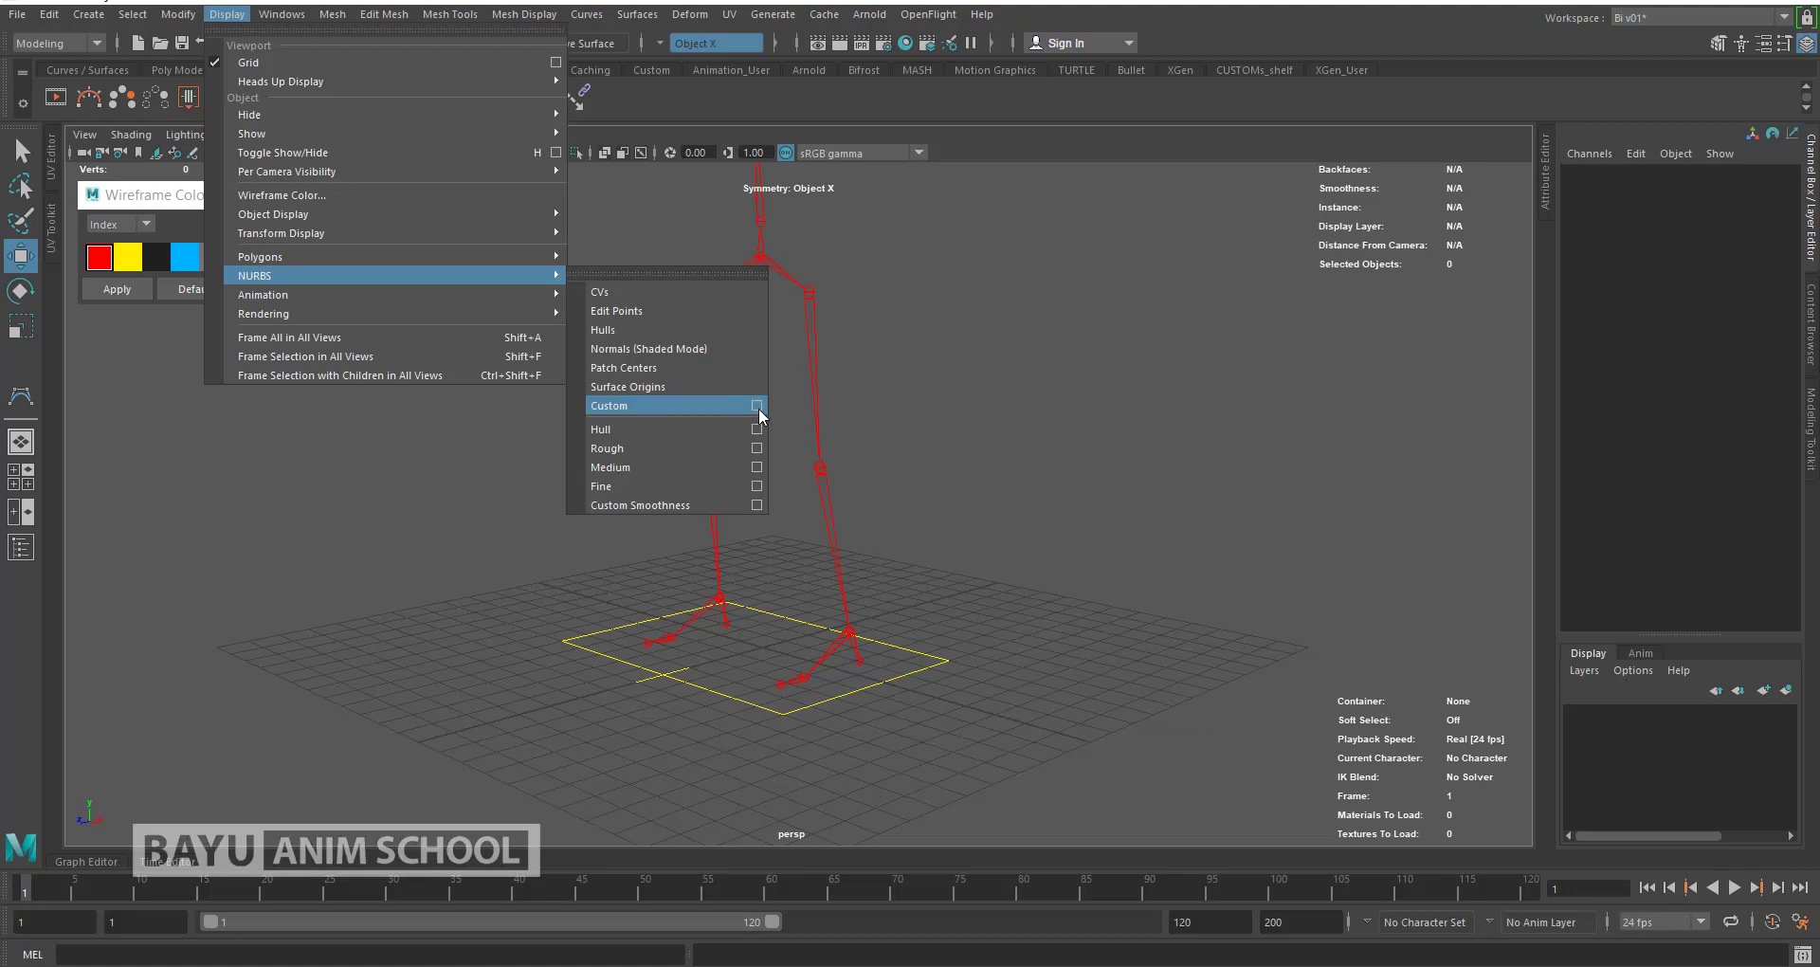
# Step: Review the custom NURBS display settings, then switch to component mode to show the curve's CVs
pyautogui.click(758, 407)
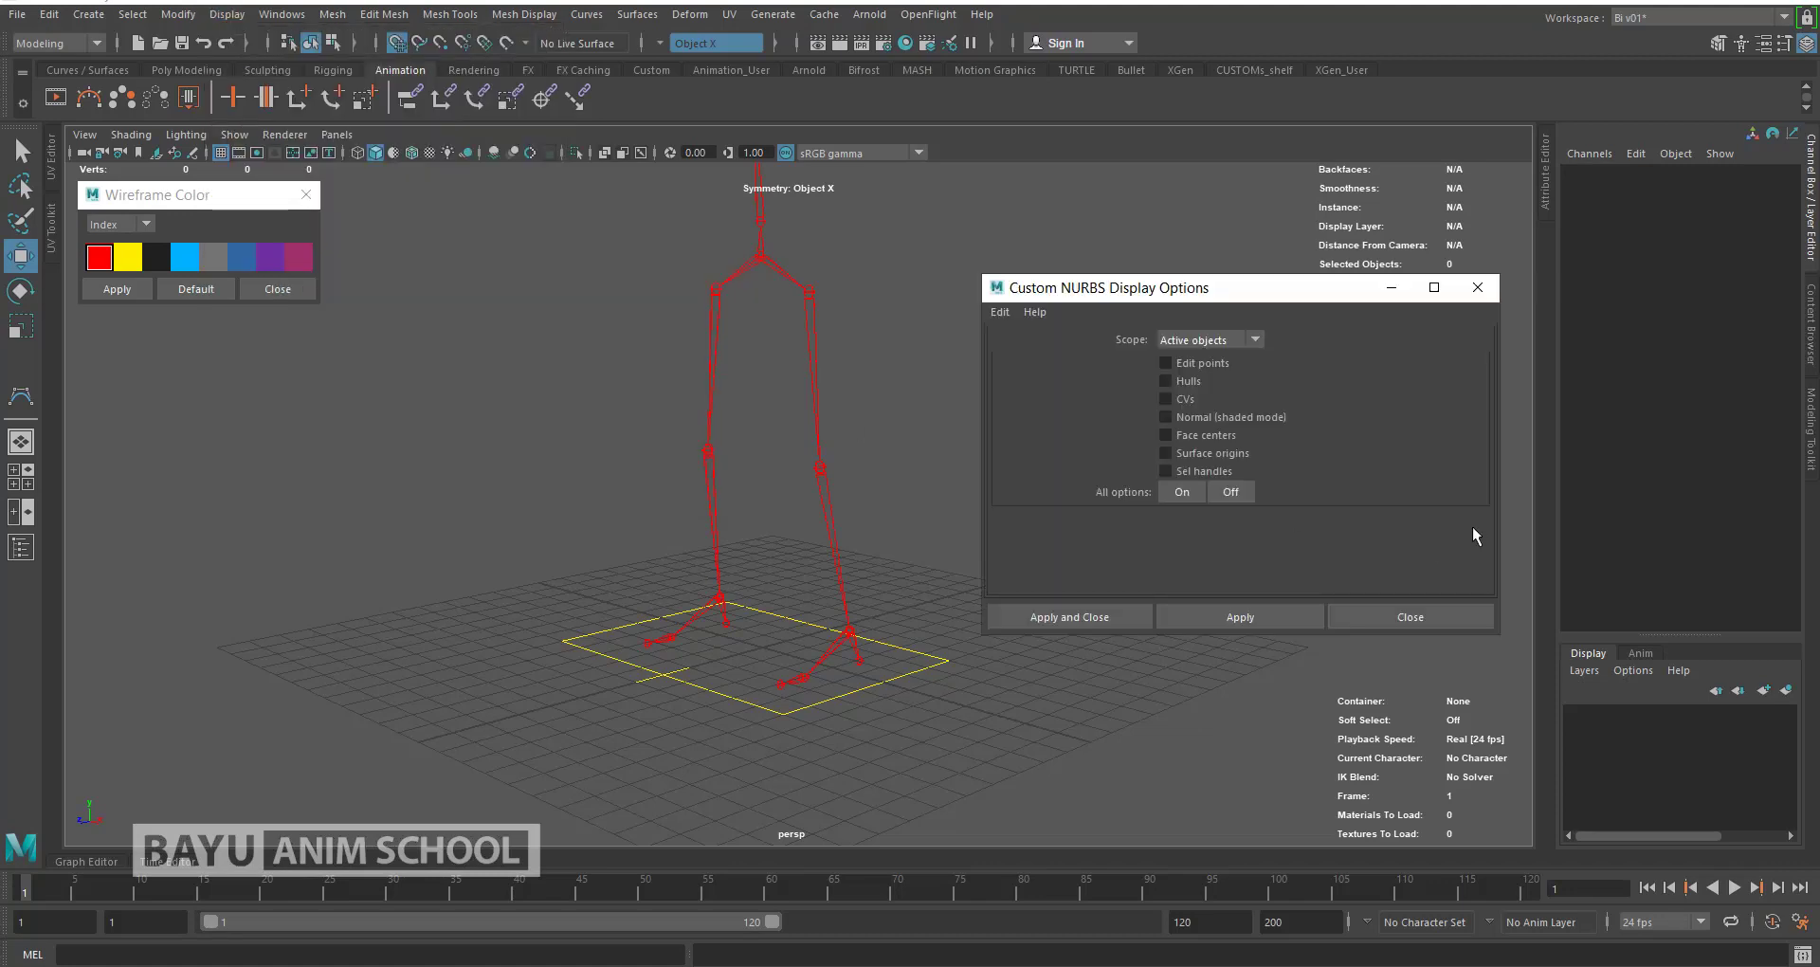
pyautogui.click(1399, 616)
pyautogui.click(230, 14)
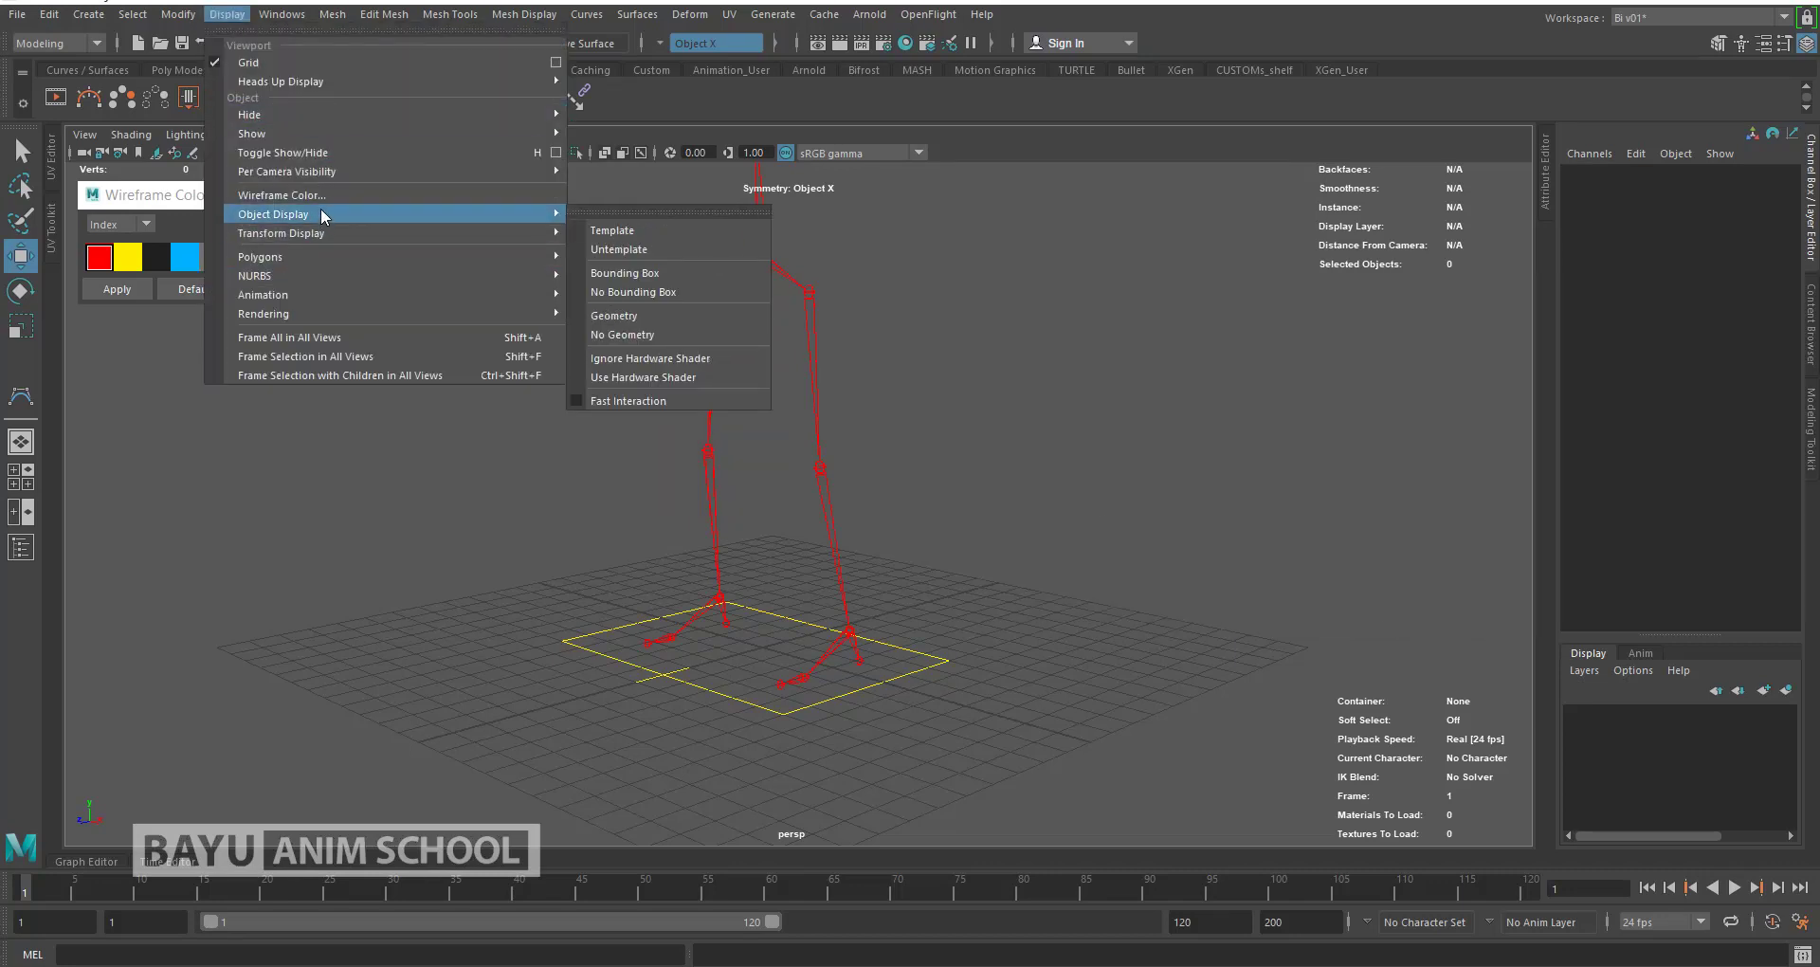
pyautogui.moveTo(282, 234)
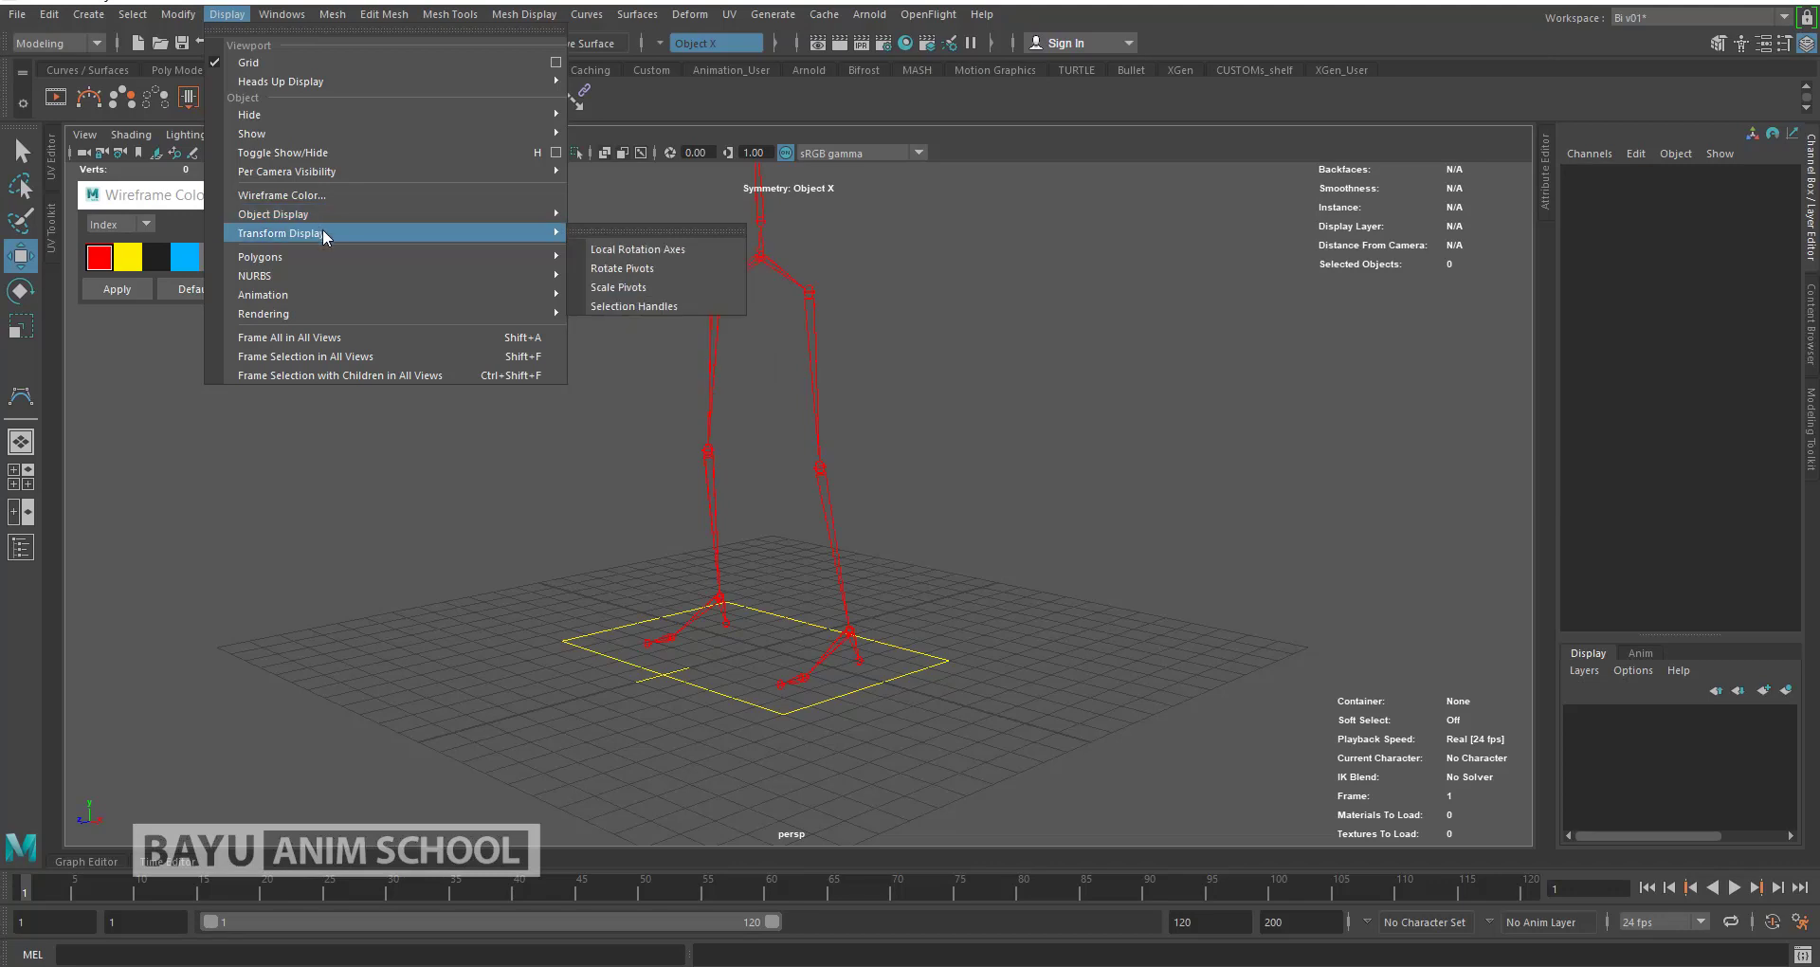
pyautogui.click(1184, 490)
pyautogui.moveTo(930, 585)
pyautogui.keyDown('alt'); pyautogui.mouseDown()
pyautogui.moveTo(996, 521)
pyautogui.moveTo(1019, 555)
pyautogui.moveTo(1097, 573)
pyautogui.moveTo(938, 565)
pyautogui.moveTo(901, 642)
pyautogui.moveTo(952, 681)
pyautogui.mouseUp(); pyautogui.keyUp('alt')
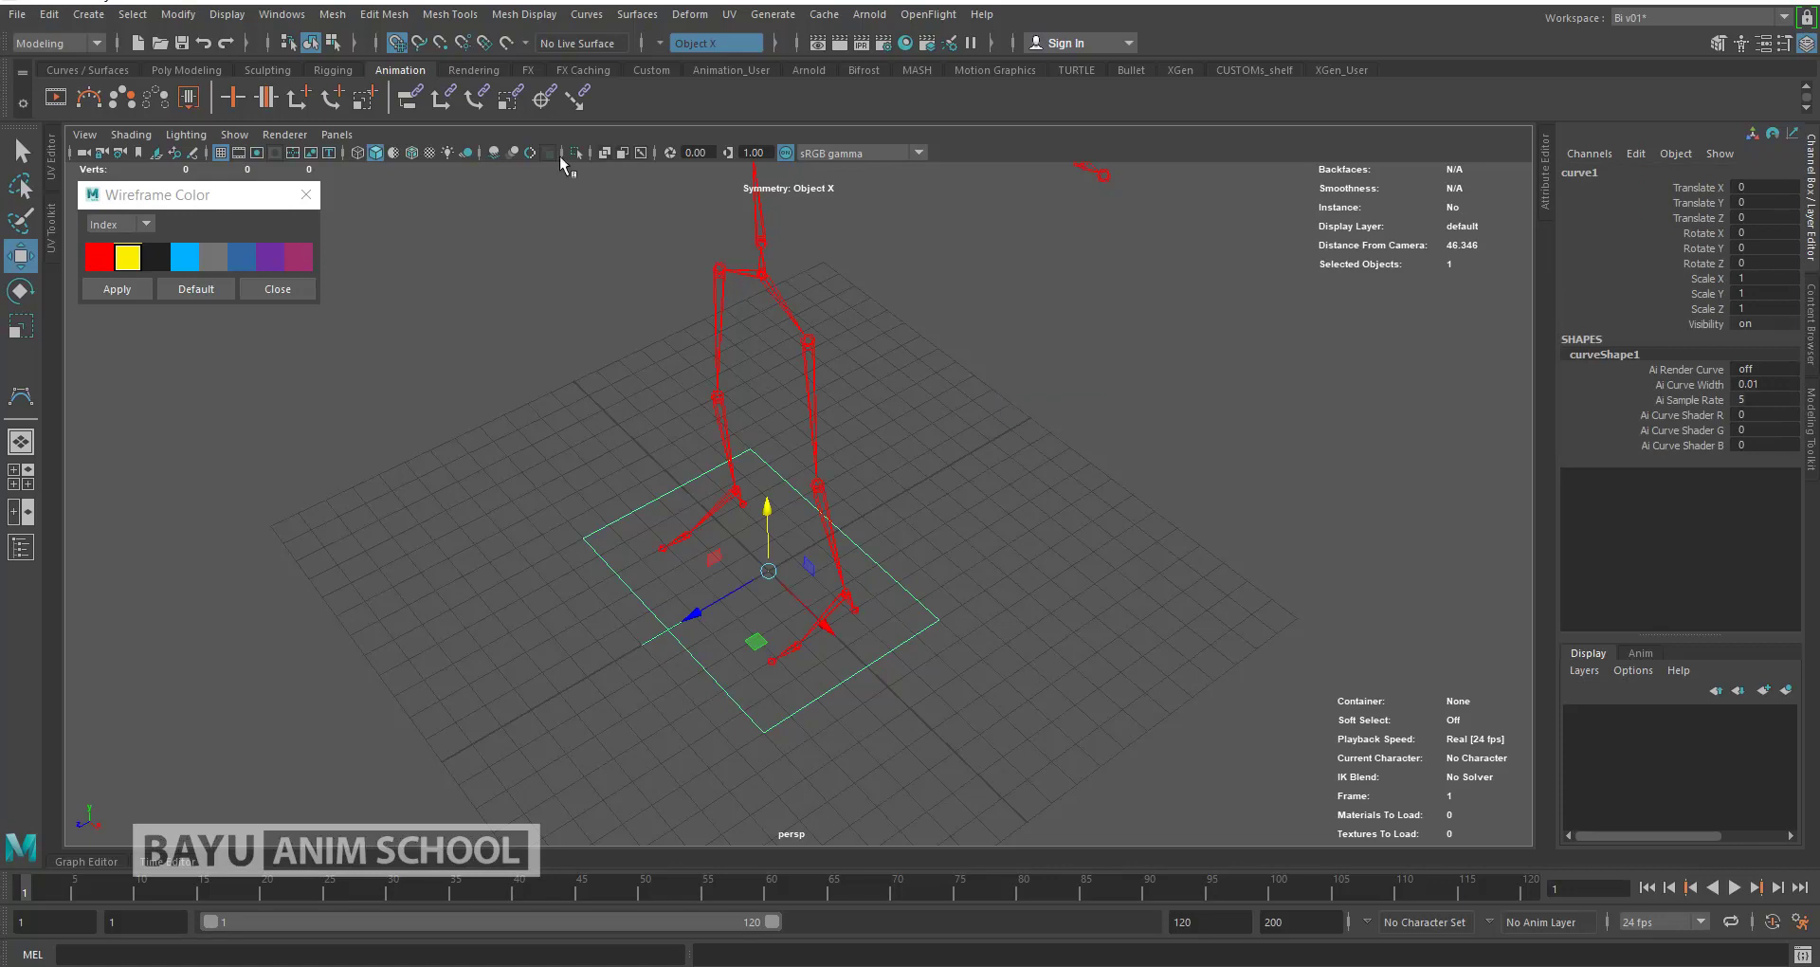
pyautogui.click(332, 42)
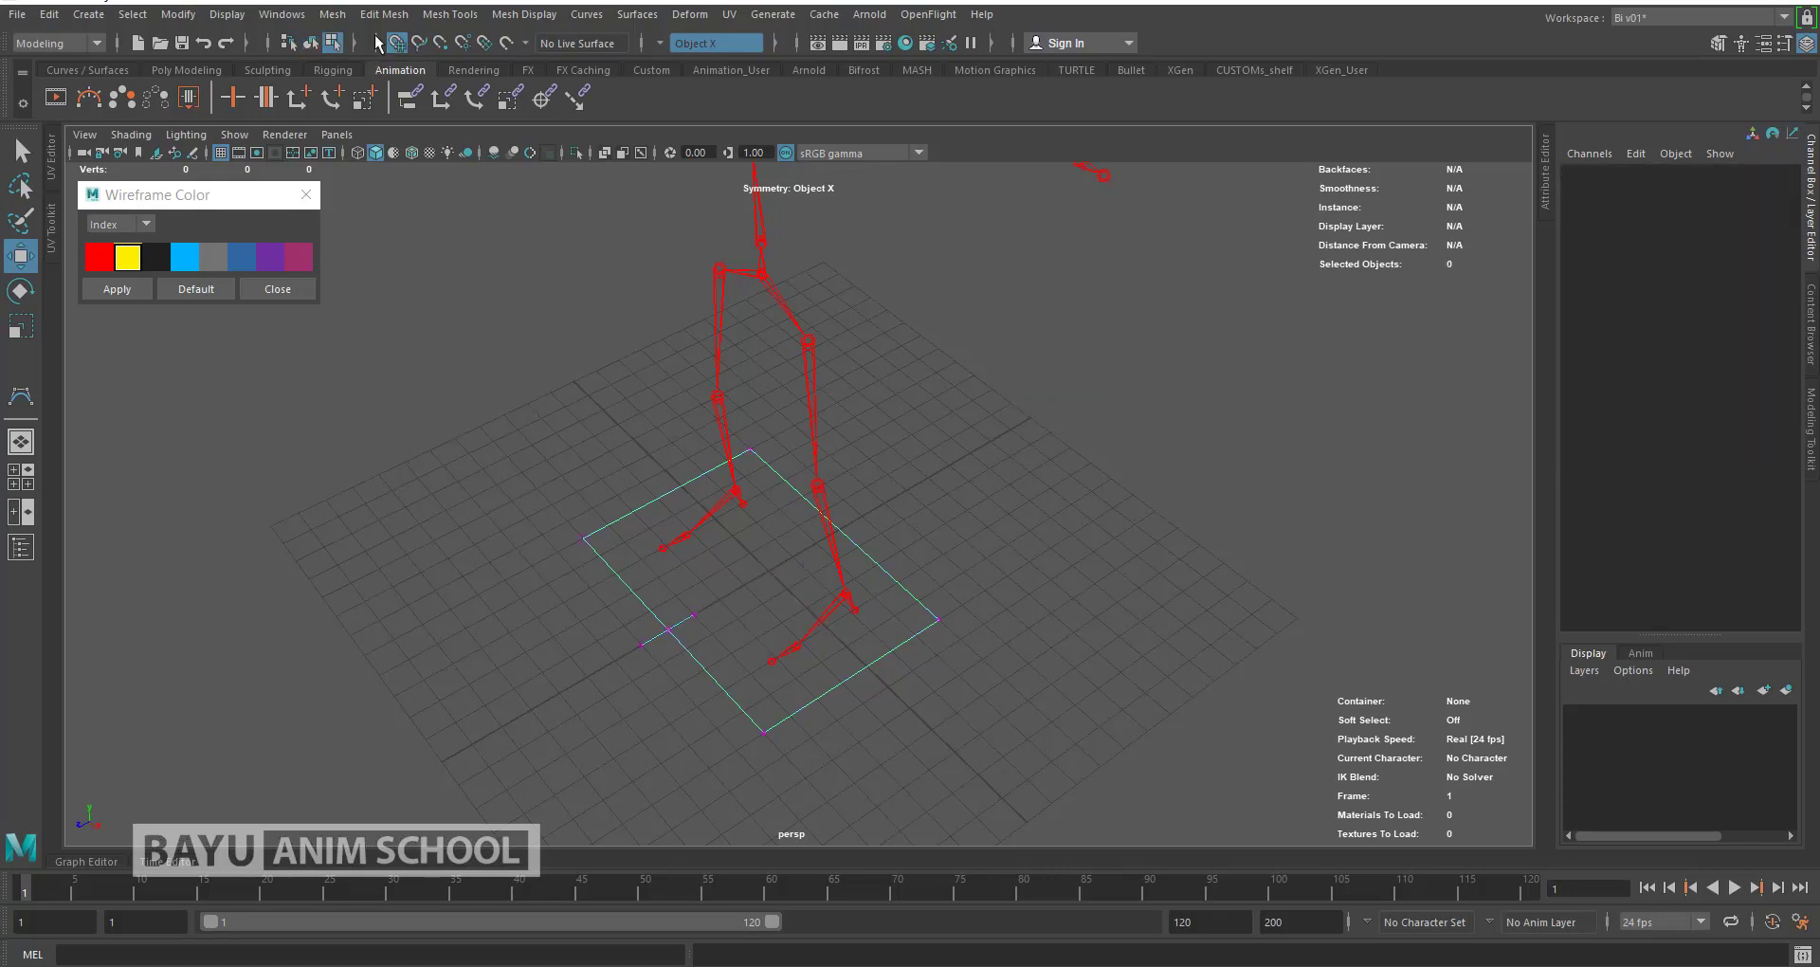
# Step: Move the square's corner and edge CVs along Z to lengthen it front to back
pyautogui.moveTo(1010, 296); pyautogui.dragTo(925, 298, button='right')
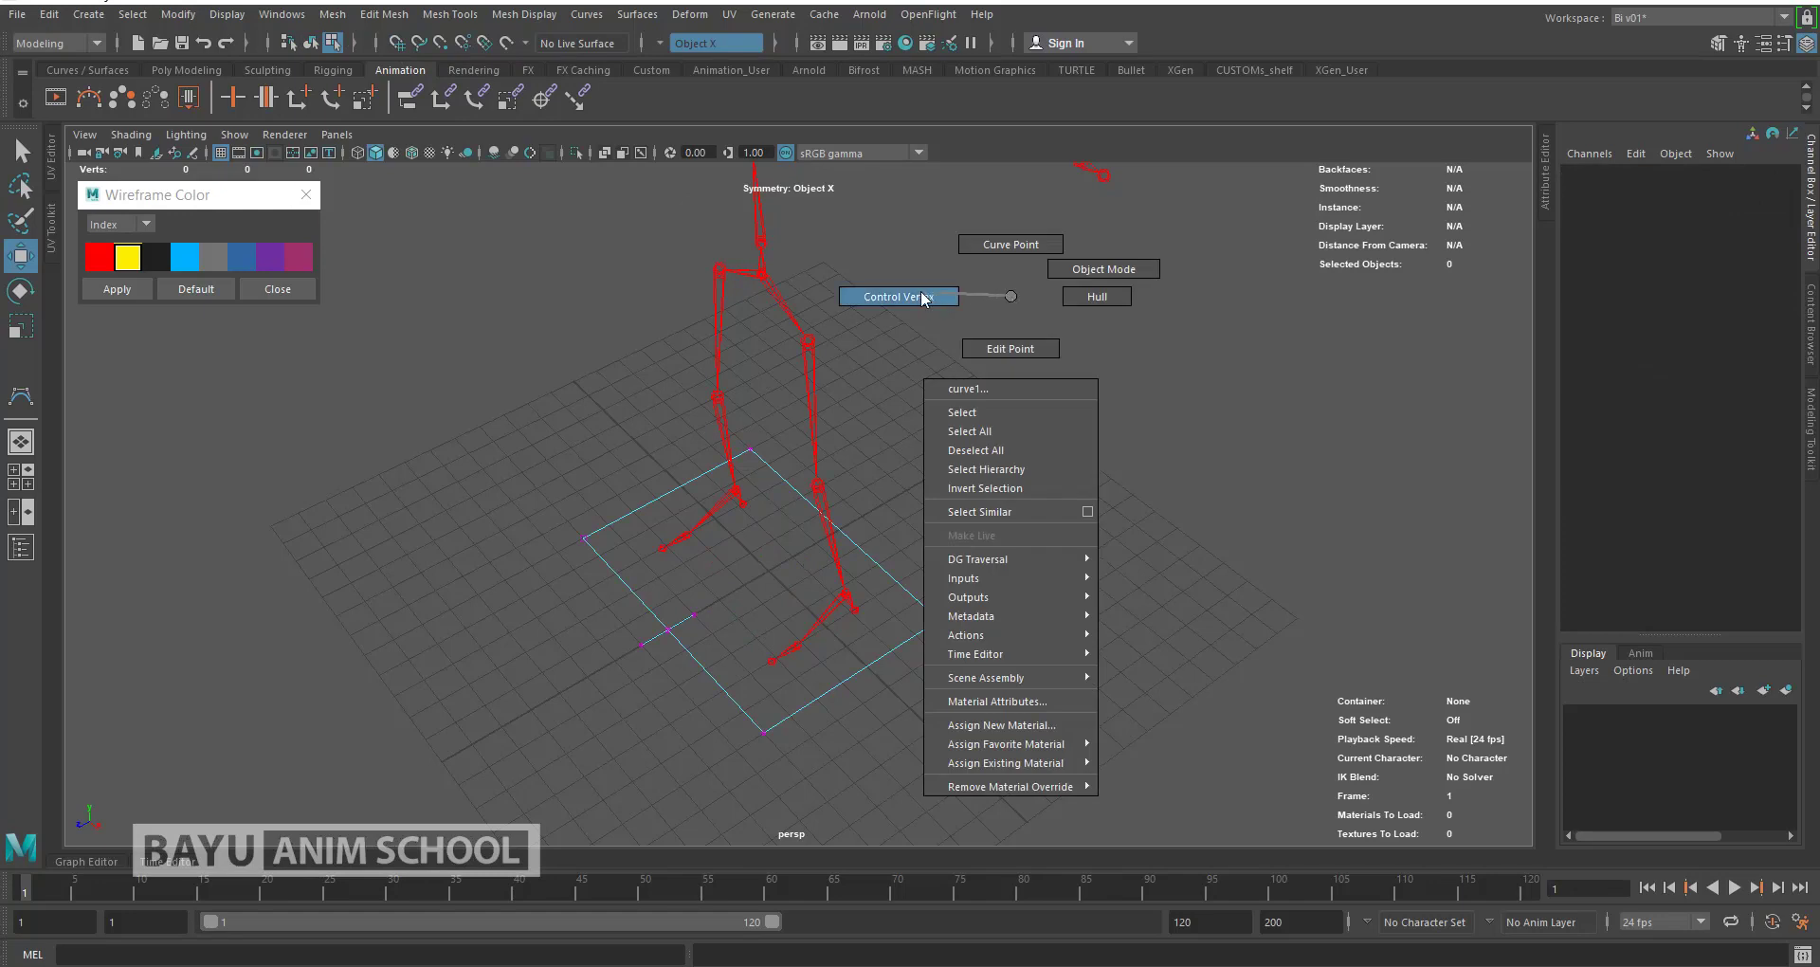
pyautogui.moveTo(1019, 562); pyautogui.dragTo(948, 647)
pyautogui.click(752, 535)
pyautogui.moveTo(716, 424); pyautogui.dragTo(886, 543)
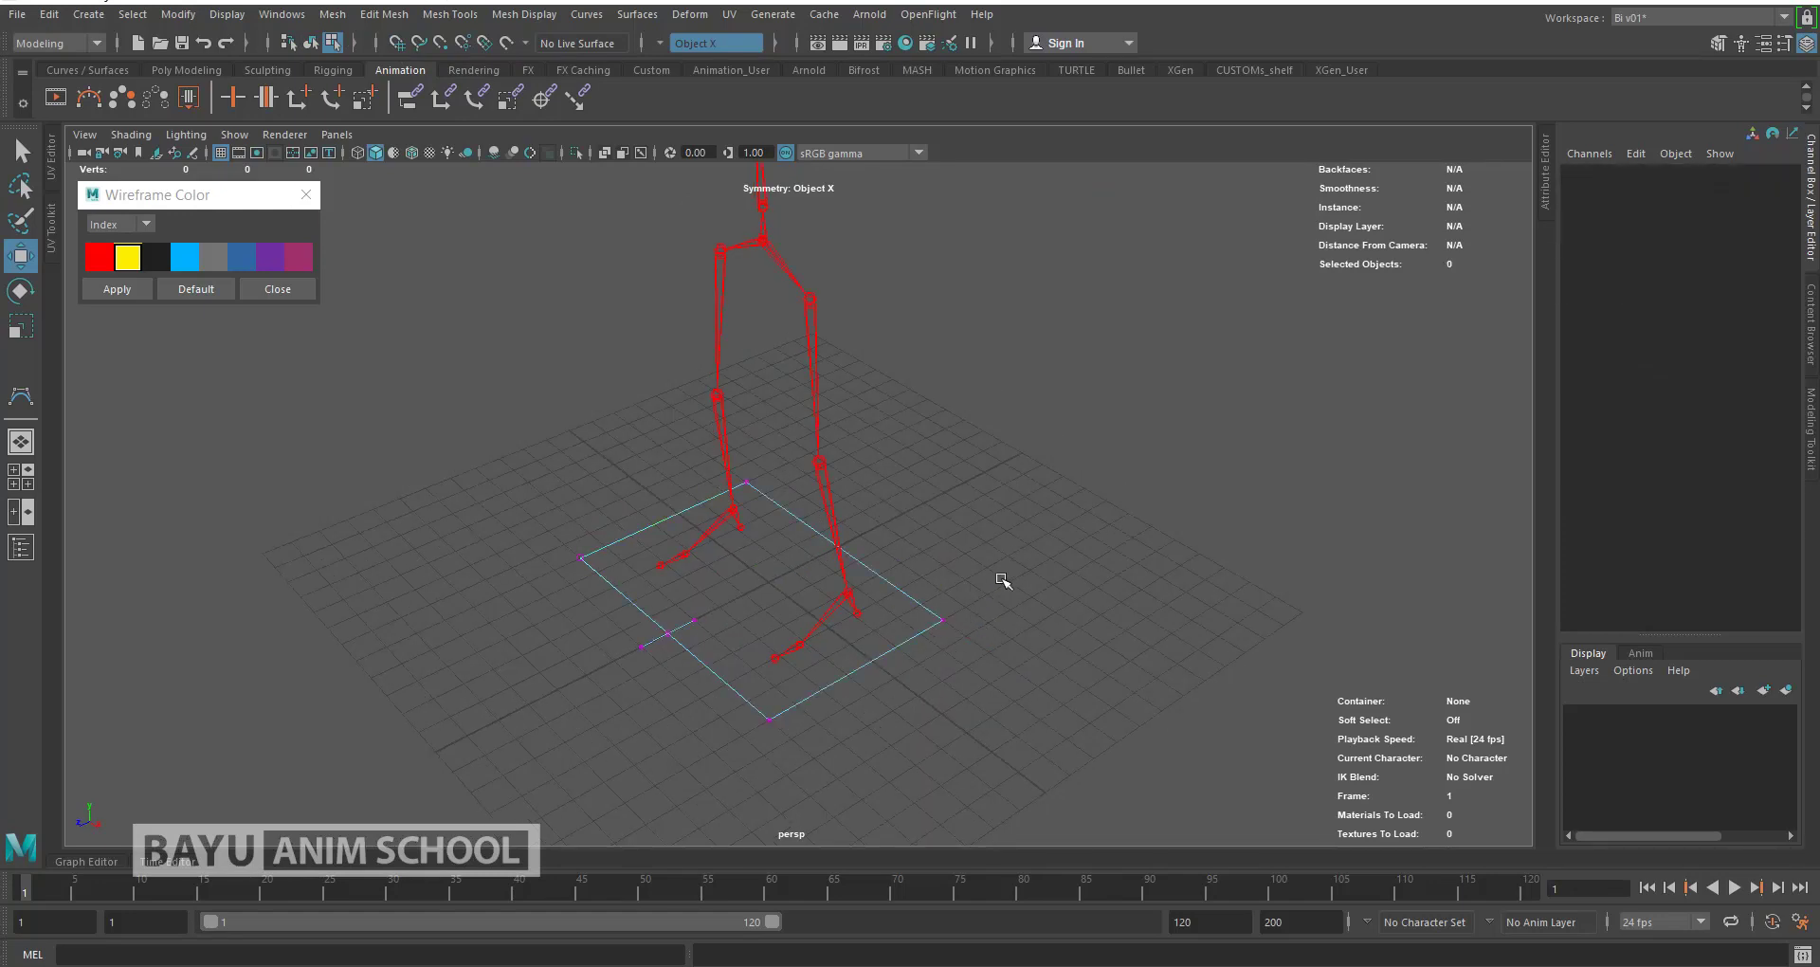
pyautogui.moveTo(910, 663); pyautogui.dragTo(806, 576)
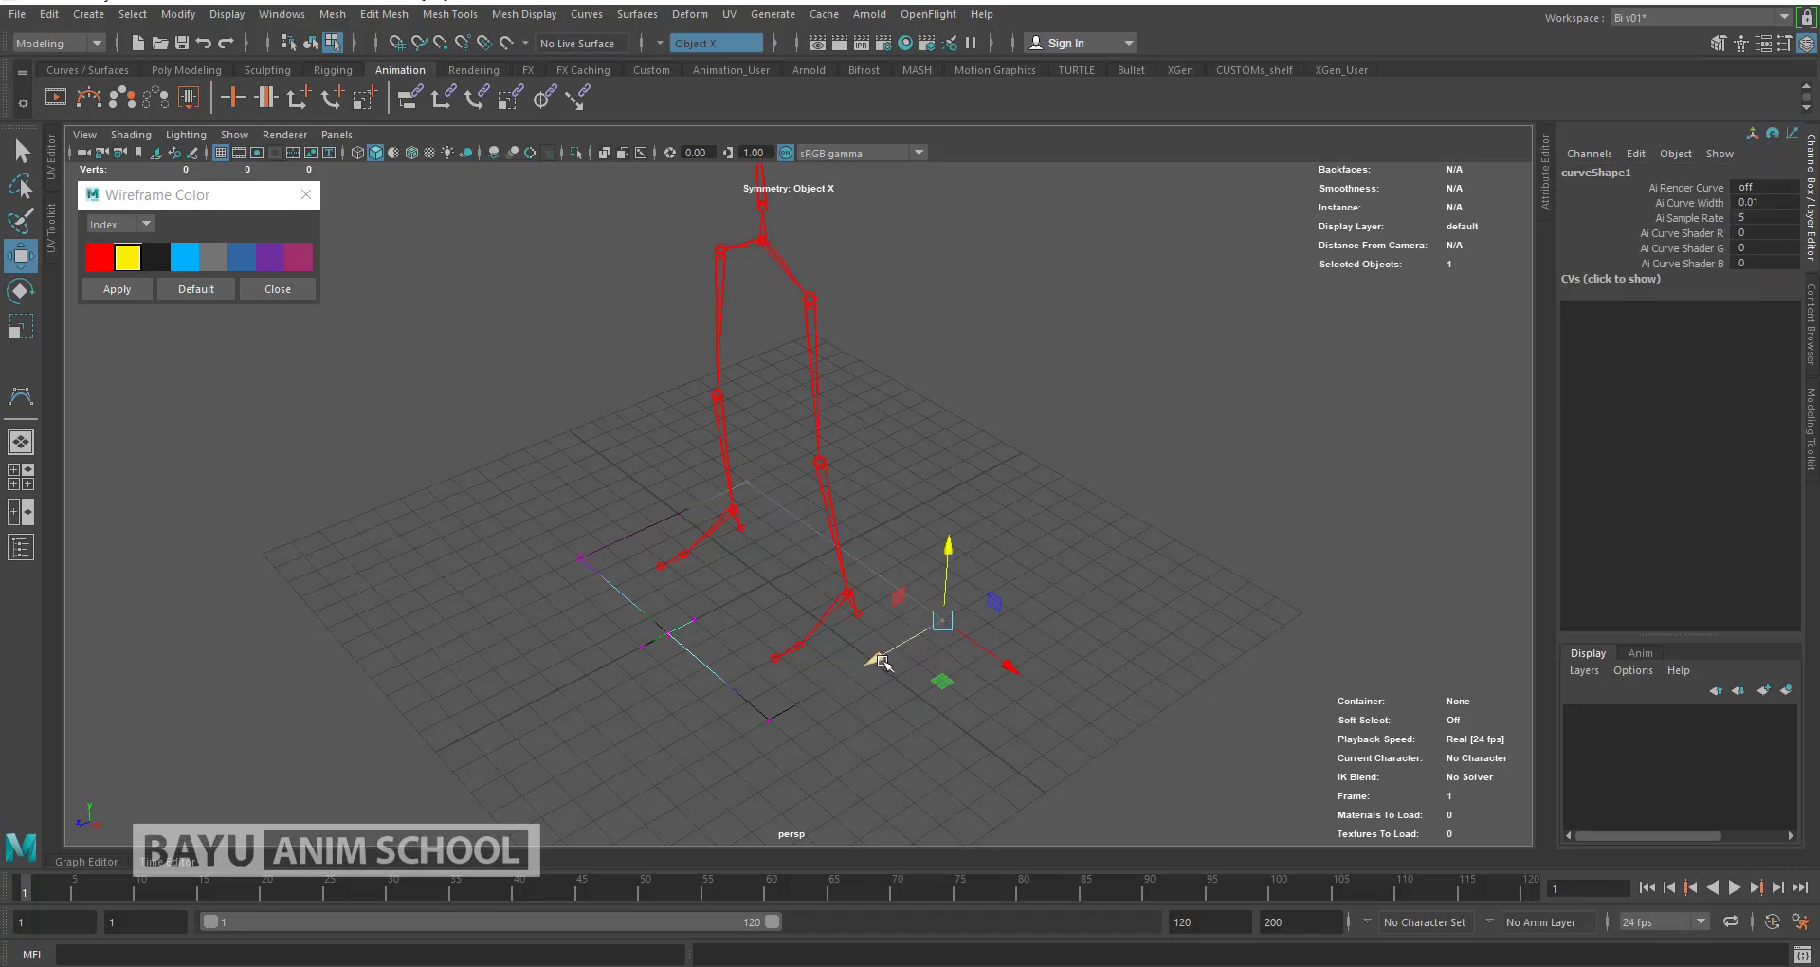
pyautogui.moveTo(880, 661)
pyautogui.mouseDown()
pyautogui.moveTo(930, 637)
pyautogui.moveTo(846, 735)
pyautogui.mouseUp()
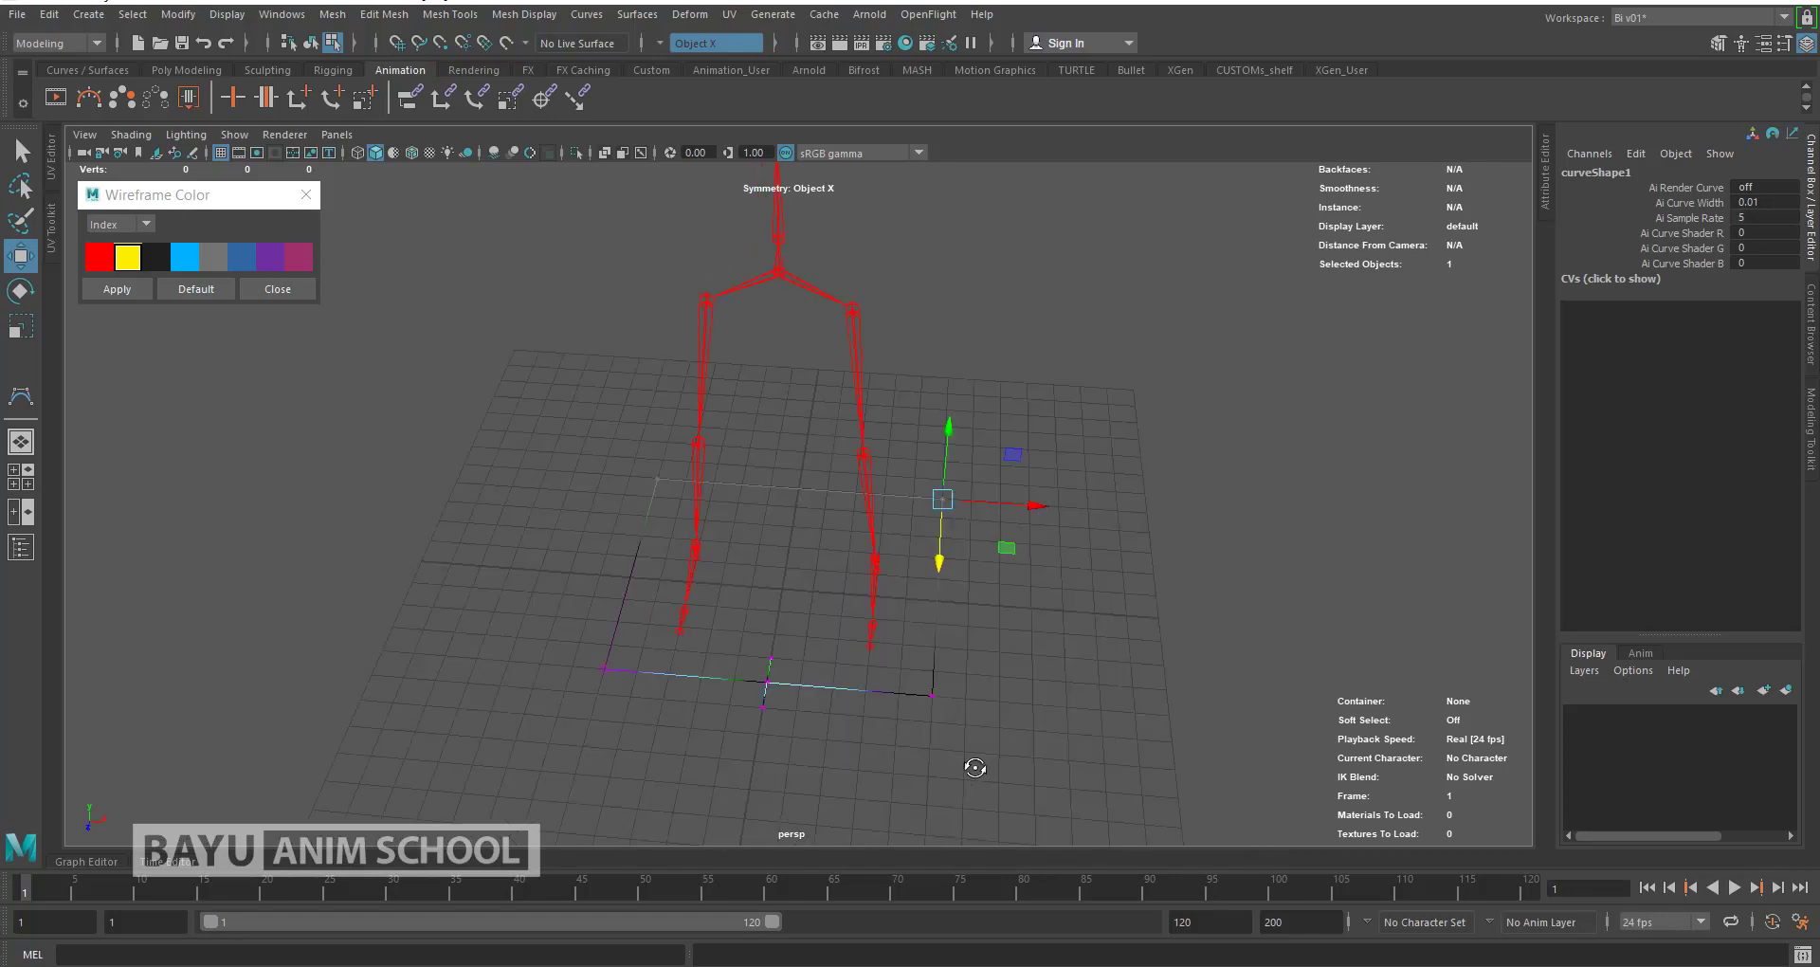
pyautogui.moveTo(720, 625); pyautogui.dragTo(821, 787)
pyautogui.moveTo(891, 675); pyautogui.dragTo(967, 735)
pyautogui.moveTo(847, 779); pyautogui.dragTo(826, 834)
# Step: Widen the square along X by moving its side CVs, then return to Object Mode
pyautogui.moveTo(1020, 434); pyautogui.dragTo(937, 519)
pyautogui.keyDown('shift'); pyautogui.moveTo(994, 741); pyautogui.dragTo(925, 801); pyautogui.keyUp('shift')
pyautogui.moveTo(1033, 623); pyautogui.dragTo(1090, 648)
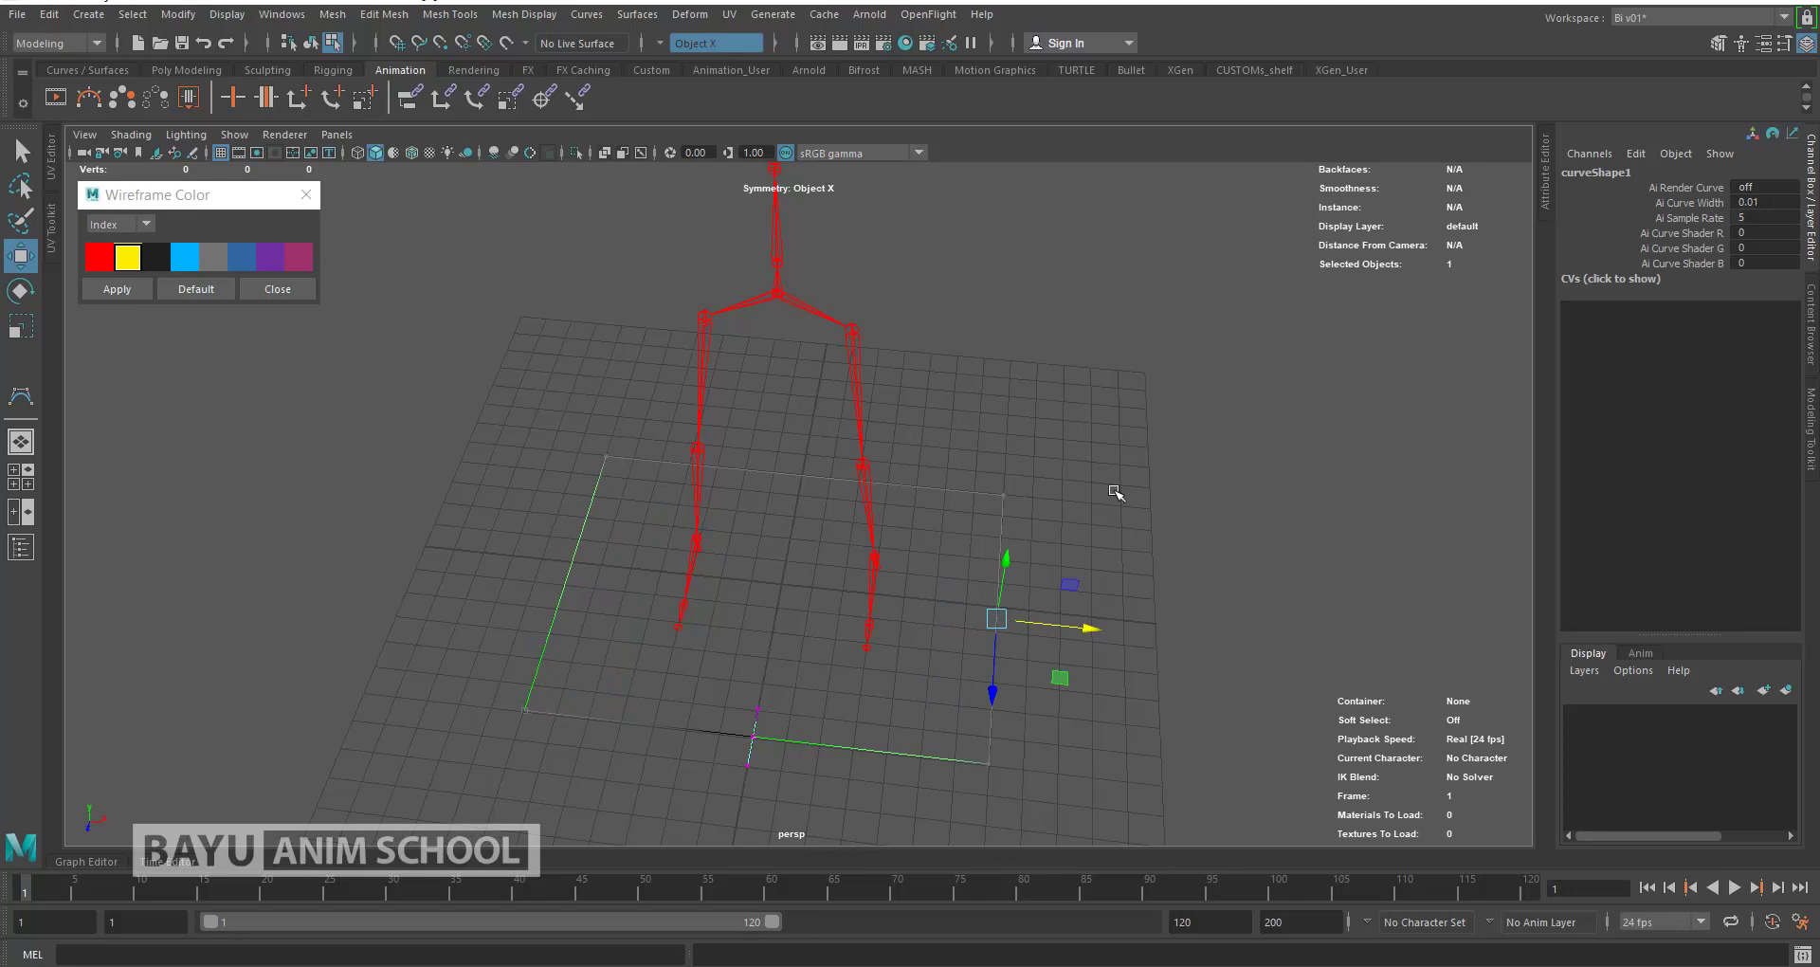
pyautogui.moveTo(1114, 460); pyautogui.dragTo(1185, 436, button='right')
pyautogui.moveTo(1049, 601)
pyautogui.keyDown('alt'); pyautogui.mouseDown()
pyautogui.moveTo(935, 581)
pyautogui.moveTo(955, 520)
pyautogui.moveTo(892, 467)
pyautogui.moveTo(942, 629)
pyautogui.moveTo(967, 617)
pyautogui.moveTo(938, 569)
pyautogui.mouseUp(); pyautogui.keyUp('alt')
# Step: Create a NURBS circle with reset default settings and set its radius to 2
pyautogui.click(88, 14)
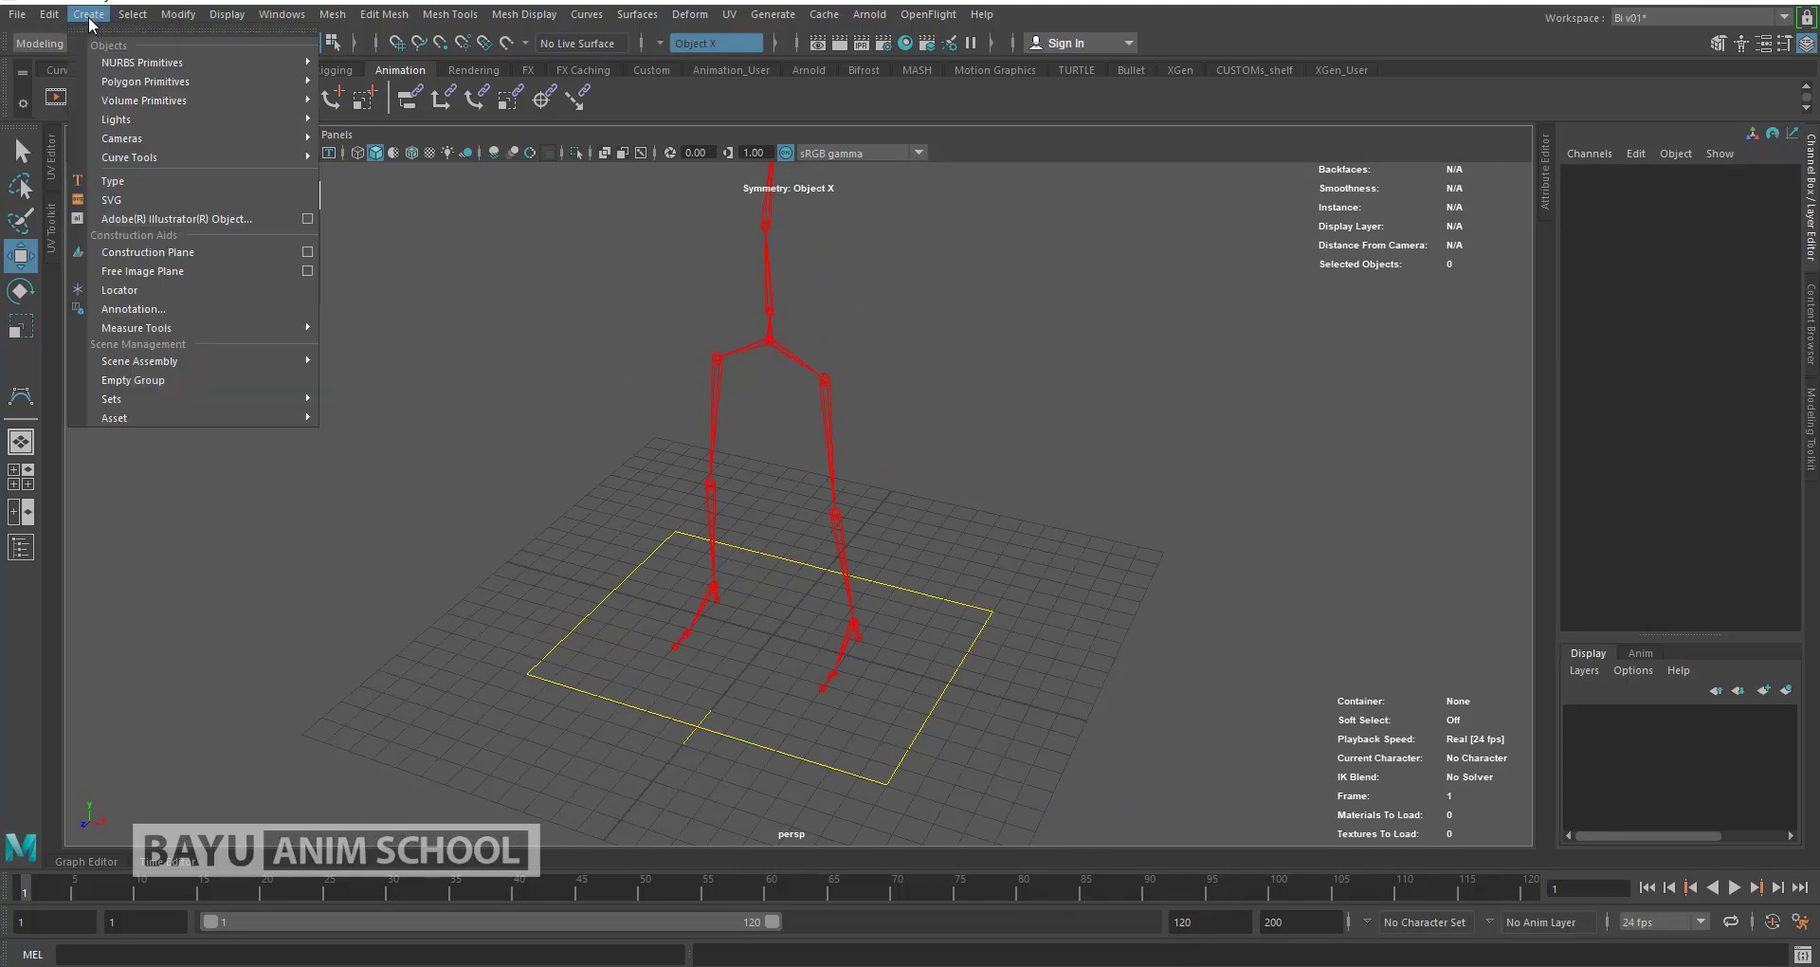
pyautogui.moveTo(143, 63)
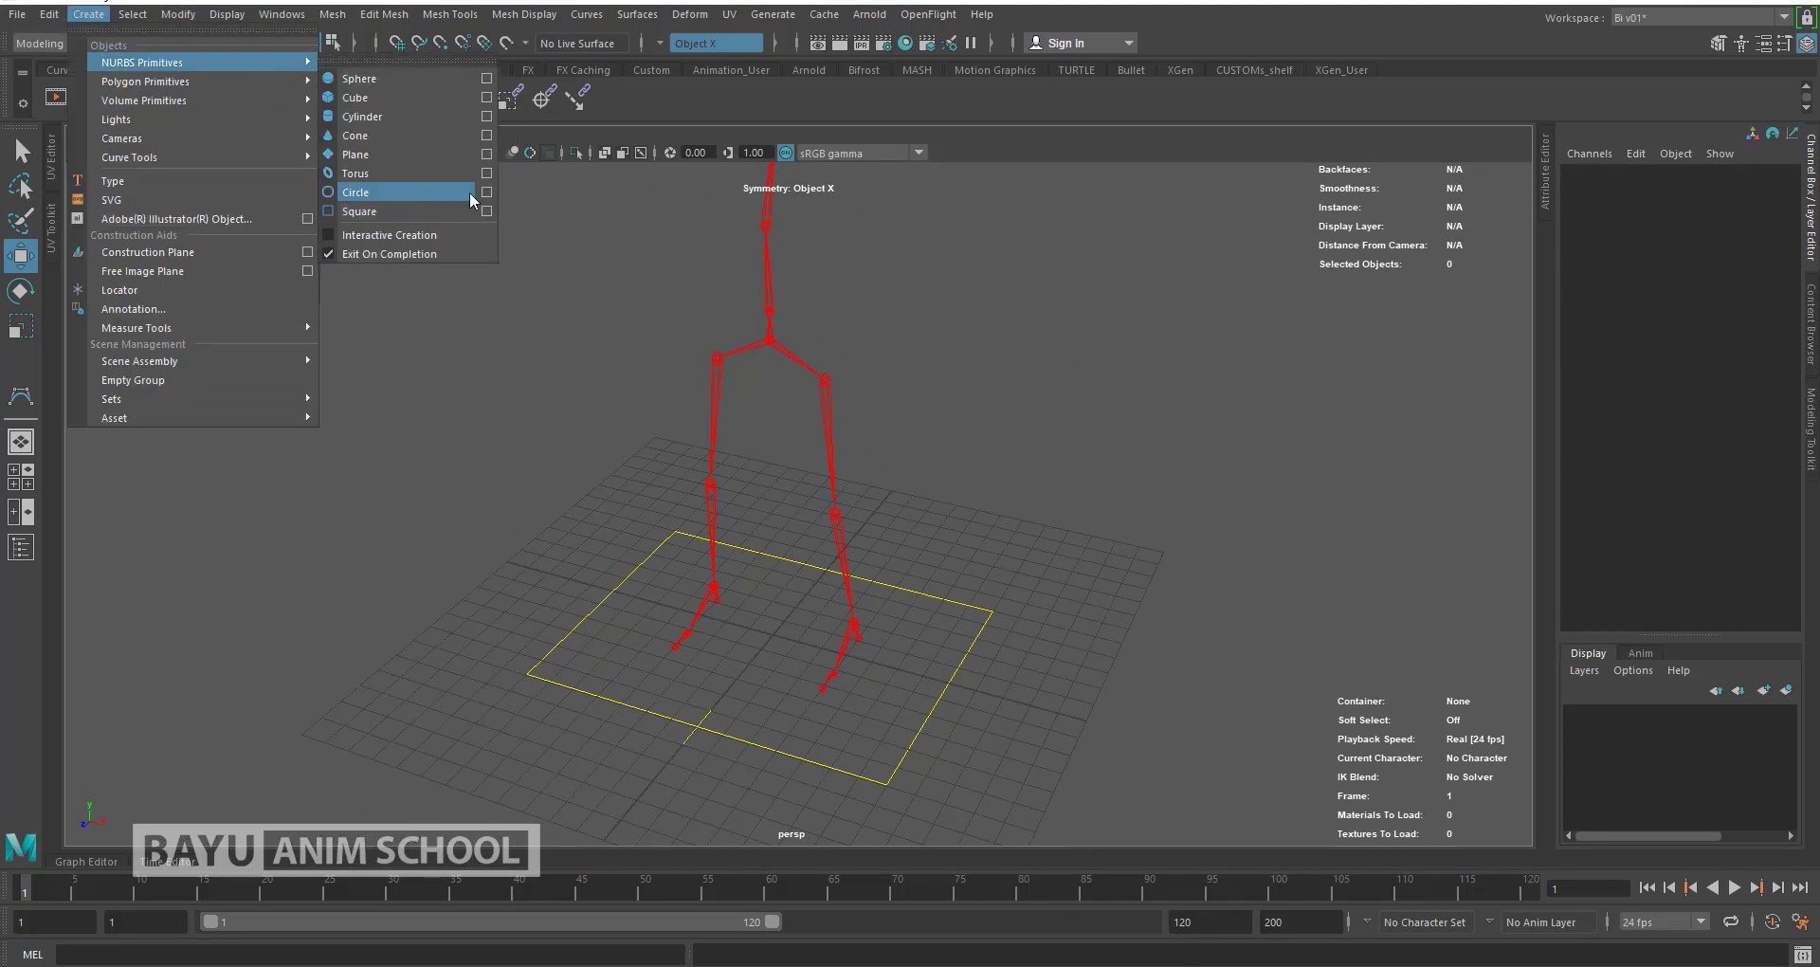
pyautogui.click(486, 192)
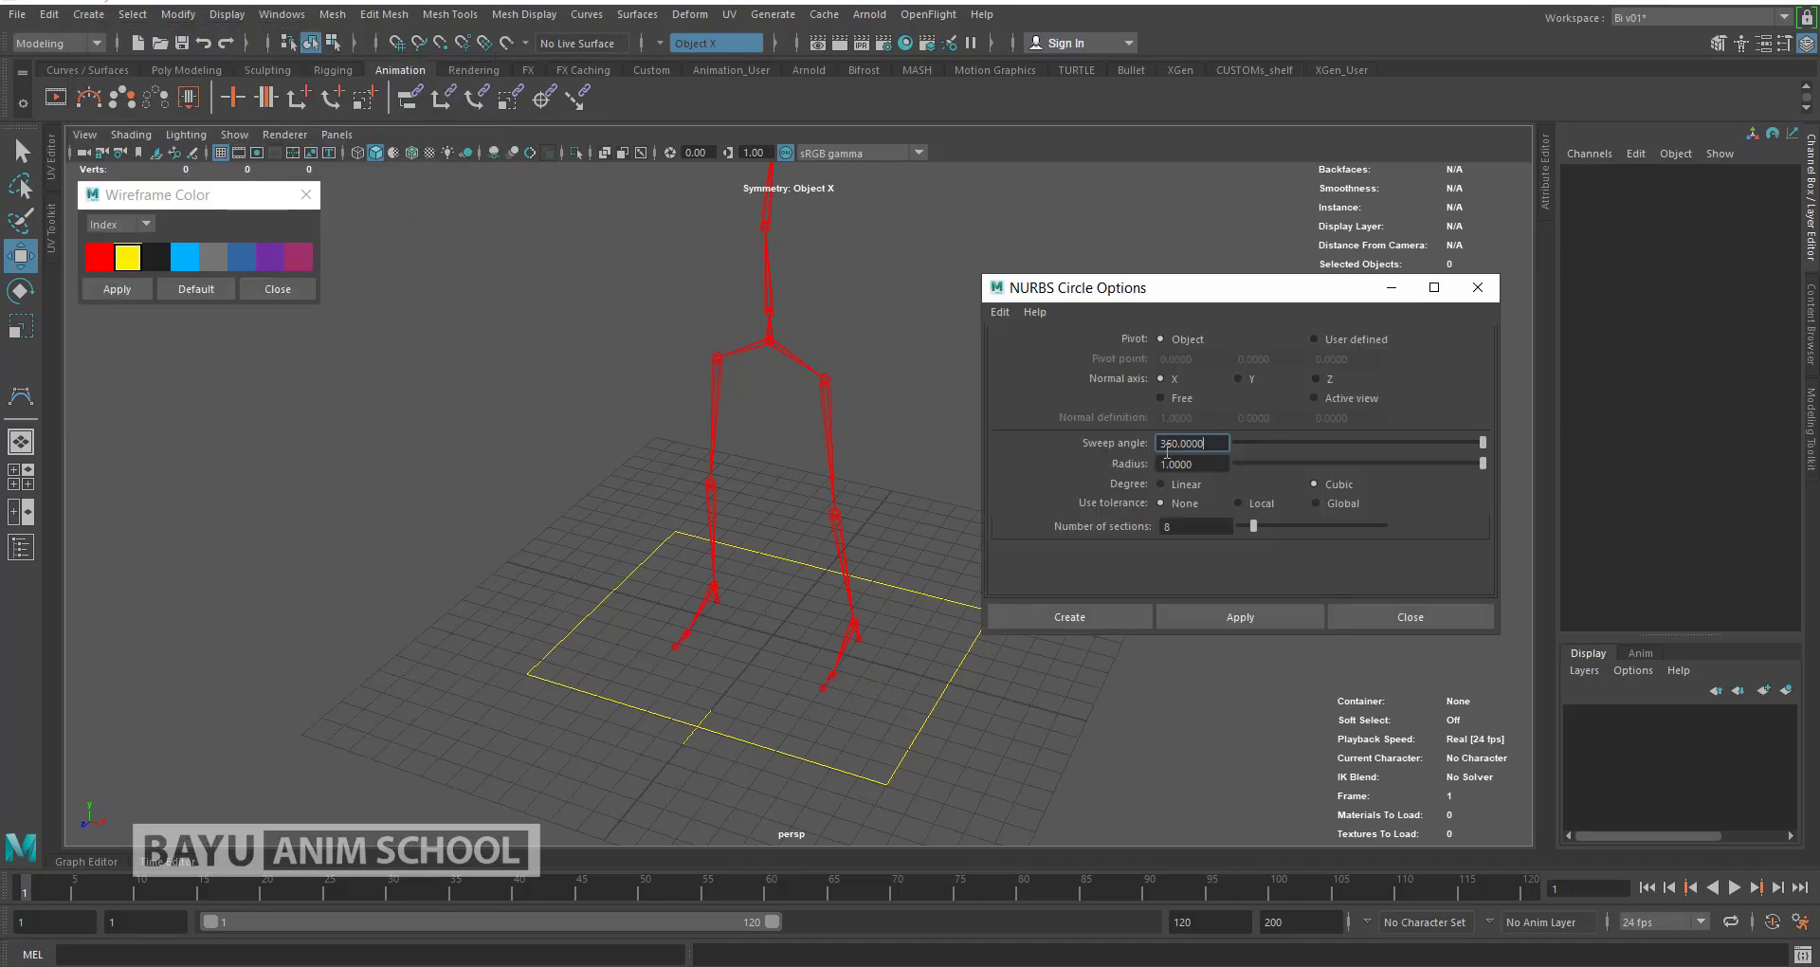
pyautogui.click(1000, 312)
pyautogui.click(1038, 353)
pyautogui.click(1089, 621)
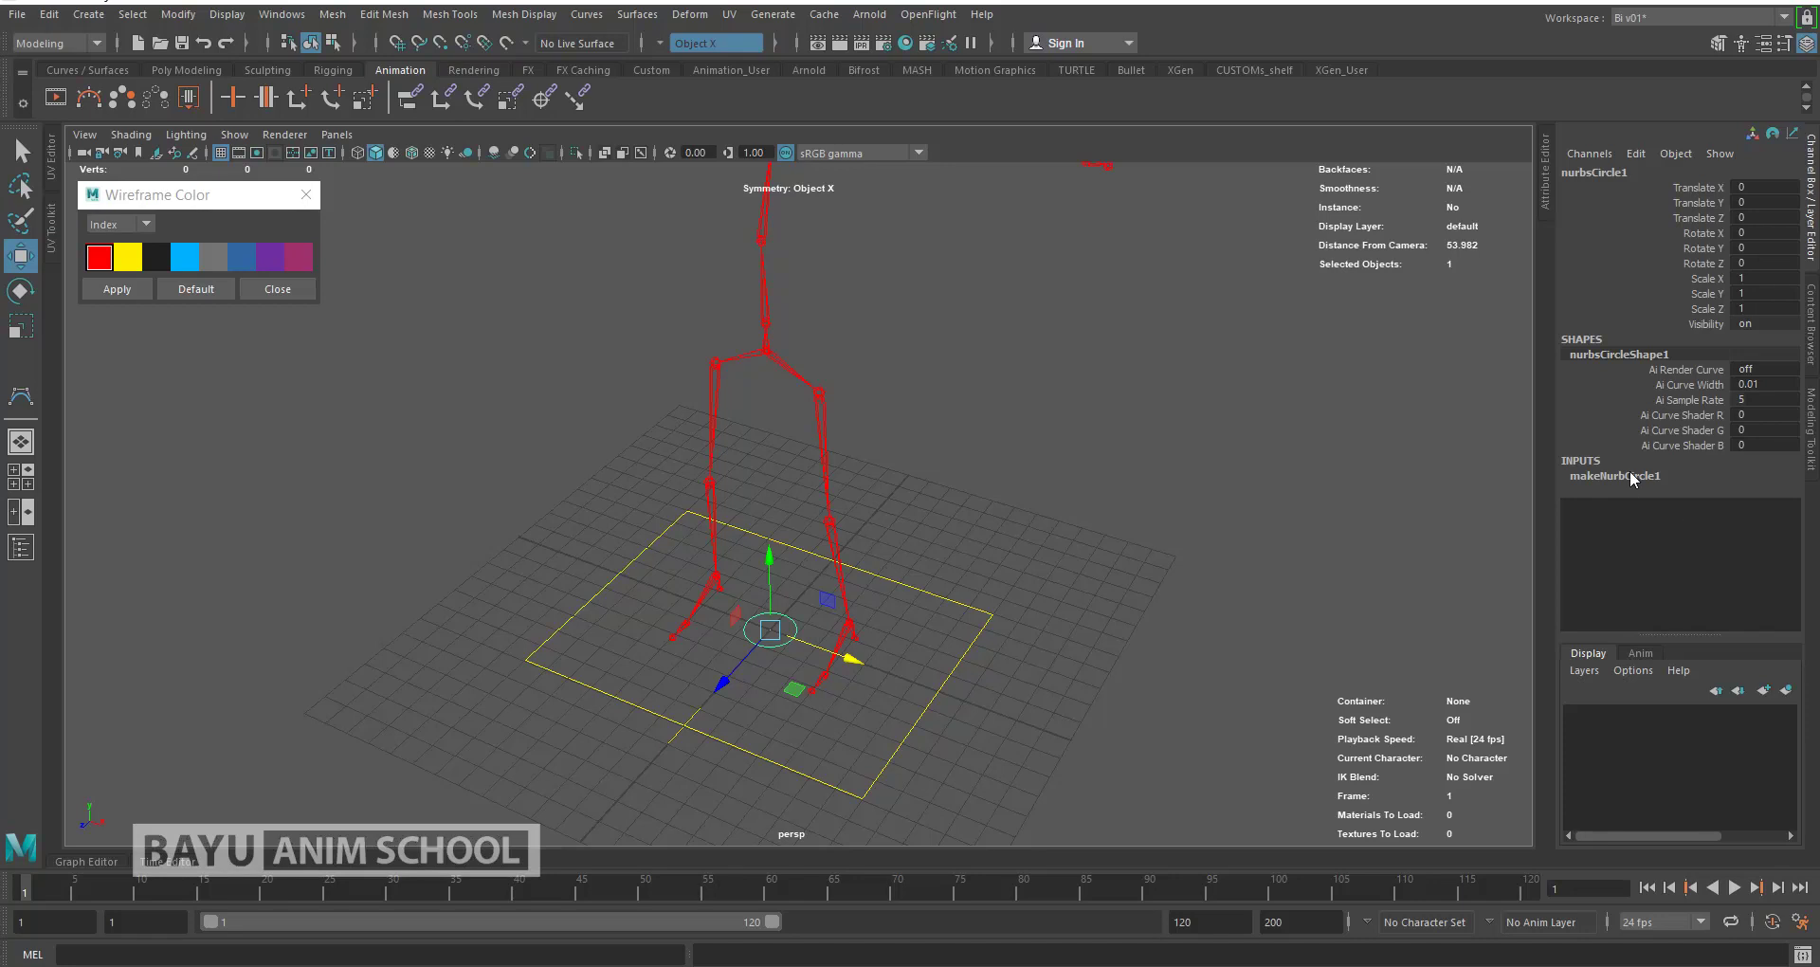
pyautogui.click(1631, 478)
pyautogui.scroll(-1, 1697, 512)
pyautogui.click(1749, 562)
pyautogui.write('2')
pyautogui.press('Tab')
# Step: Move the circle under the right foot, to Translate X 2.875
pyautogui.keyDown('alt'); pyautogui.moveTo(972, 723); pyautogui.dragTo(995, 715); pyautogui.keyUp('alt')
pyautogui.scroll(5, 996, 716)
pyautogui.keyDown('alt'); pyautogui.moveTo(1048, 643); pyautogui.dragTo(896, 640); pyautogui.keyUp('alt')
pyautogui.moveTo(841, 580)
pyautogui.mouseDown()
pyautogui.moveTo(974, 588)
pyautogui.moveTo(1065, 496)
pyautogui.mouseUp()
pyautogui.moveTo(1063, 461)
pyautogui.mouseDown(button='right')
pyautogui.moveTo(1062, 491)
pyautogui.moveTo(986, 474)
pyautogui.mouseUp(button='right')
pyautogui.moveTo(975, 521)
pyautogui.keyDown('alt'); pyautogui.mouseDown()
pyautogui.moveTo(977, 626)
pyautogui.moveTo(1038, 649)
pyautogui.mouseUp(); pyautogui.keyUp('alt')
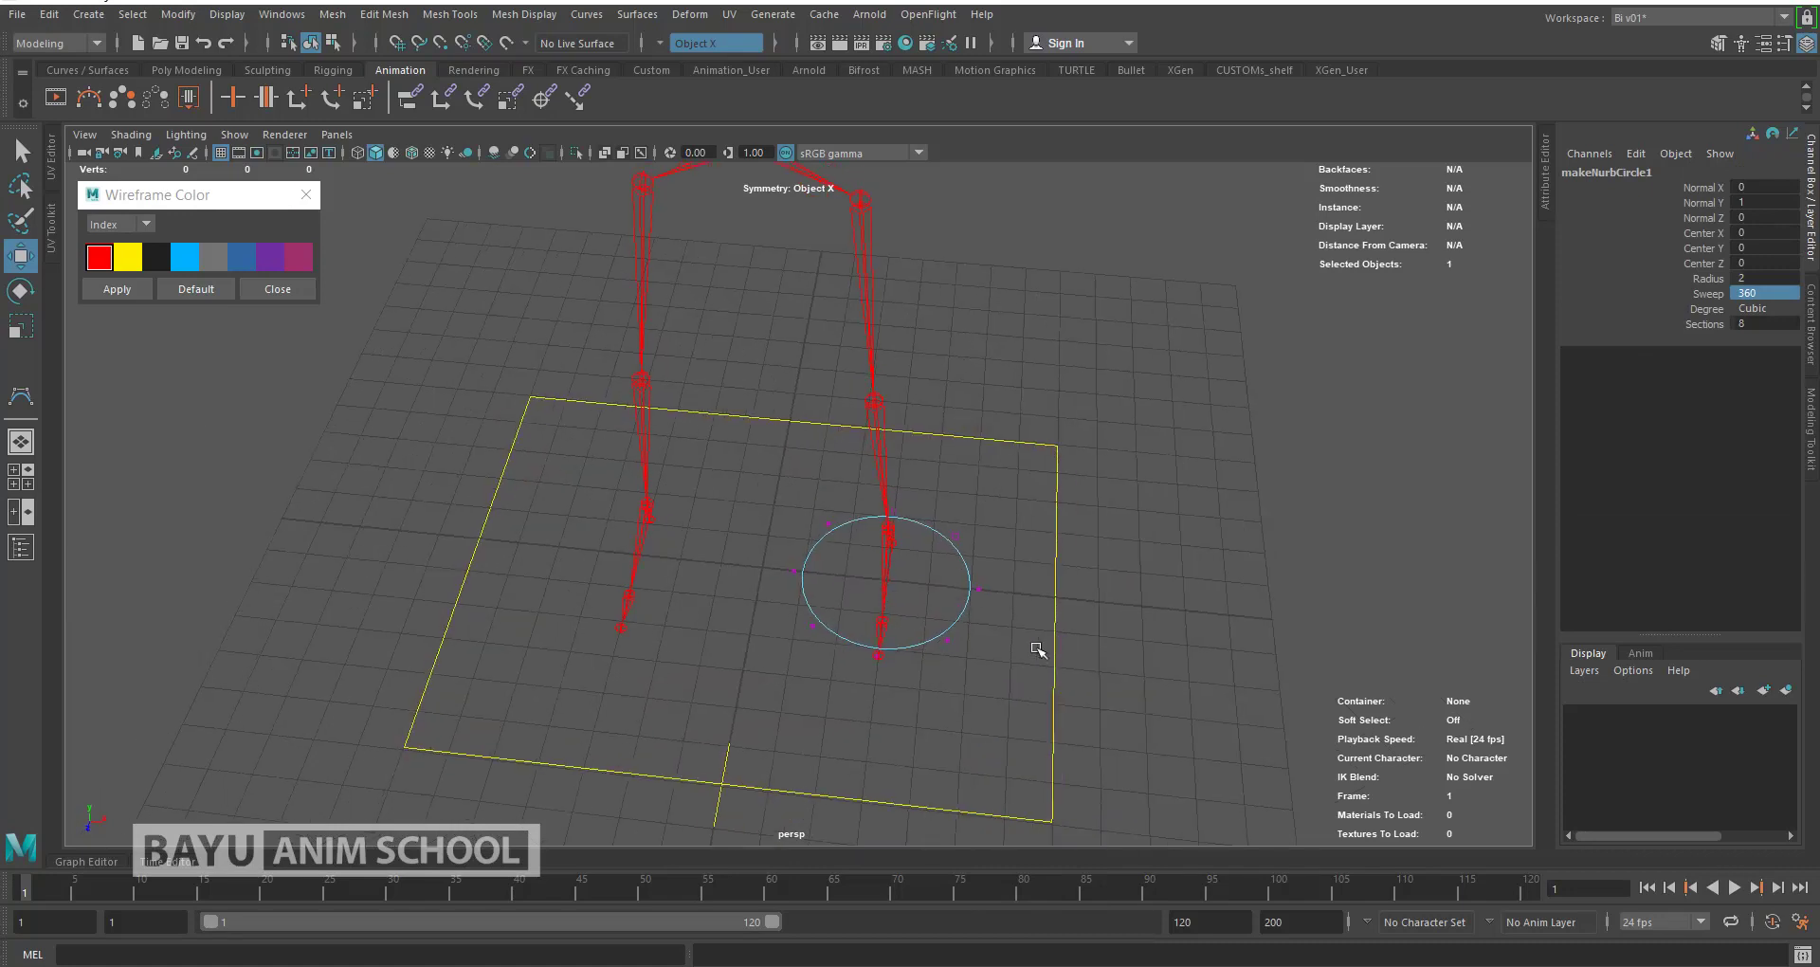
# Step: Shift the circle's CVs right and stretch its lower points forward
pyautogui.moveTo(778, 548); pyautogui.dragTo(821, 591)
pyautogui.moveTo(1036, 497)
pyautogui.mouseDown()
pyautogui.moveTo(917, 671)
pyautogui.moveTo(1031, 504)
pyautogui.mouseUp()
pyautogui.moveTo(898, 585); pyautogui.dragTo(918, 590)
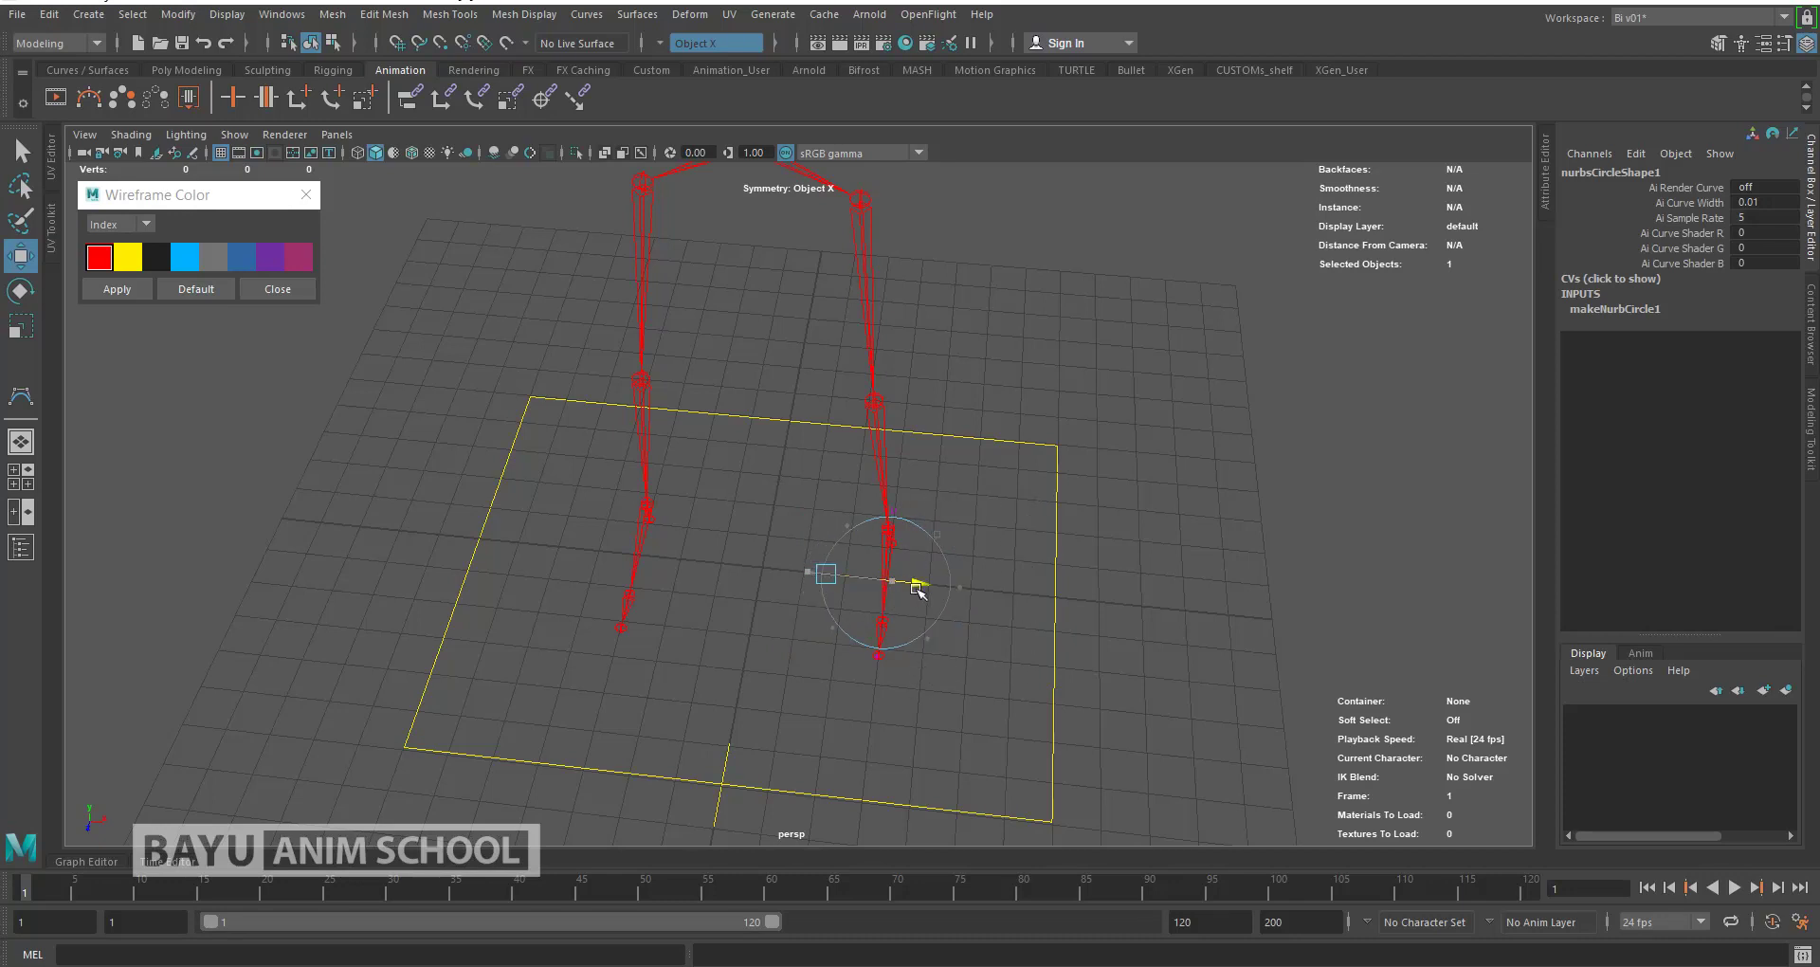
pyautogui.moveTo(849, 642); pyautogui.dragTo(896, 638)
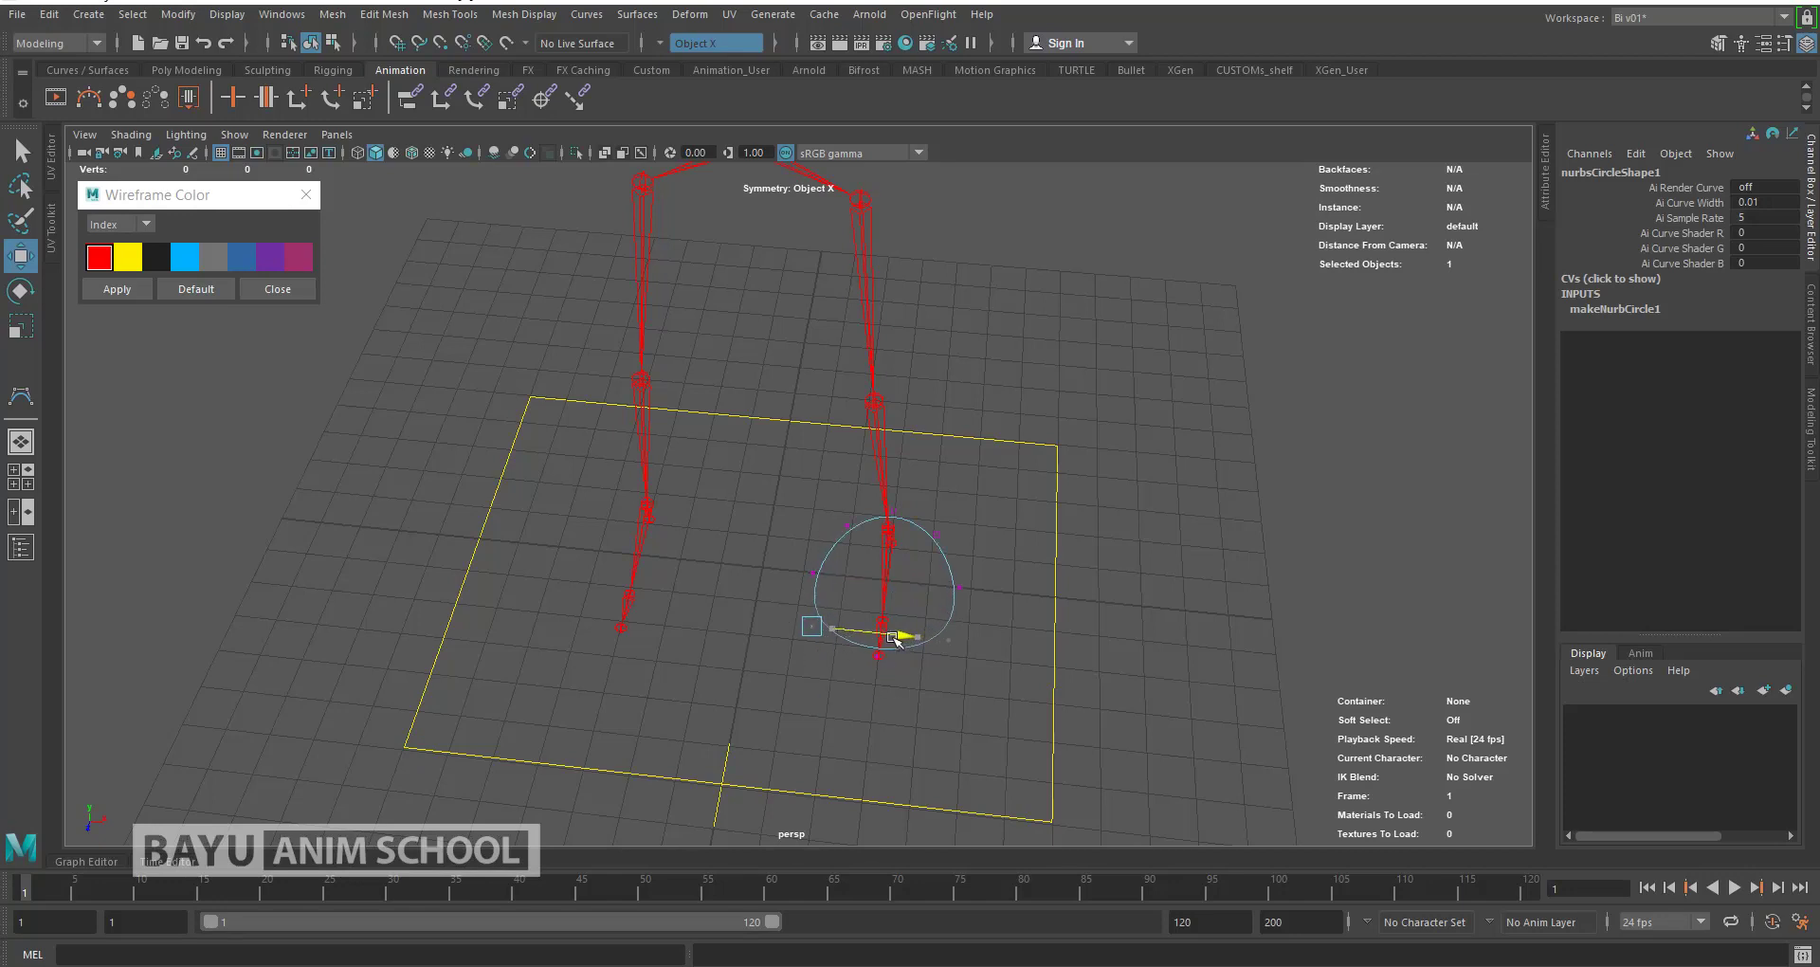
pyautogui.moveTo(799, 690); pyautogui.dragTo(792, 763)
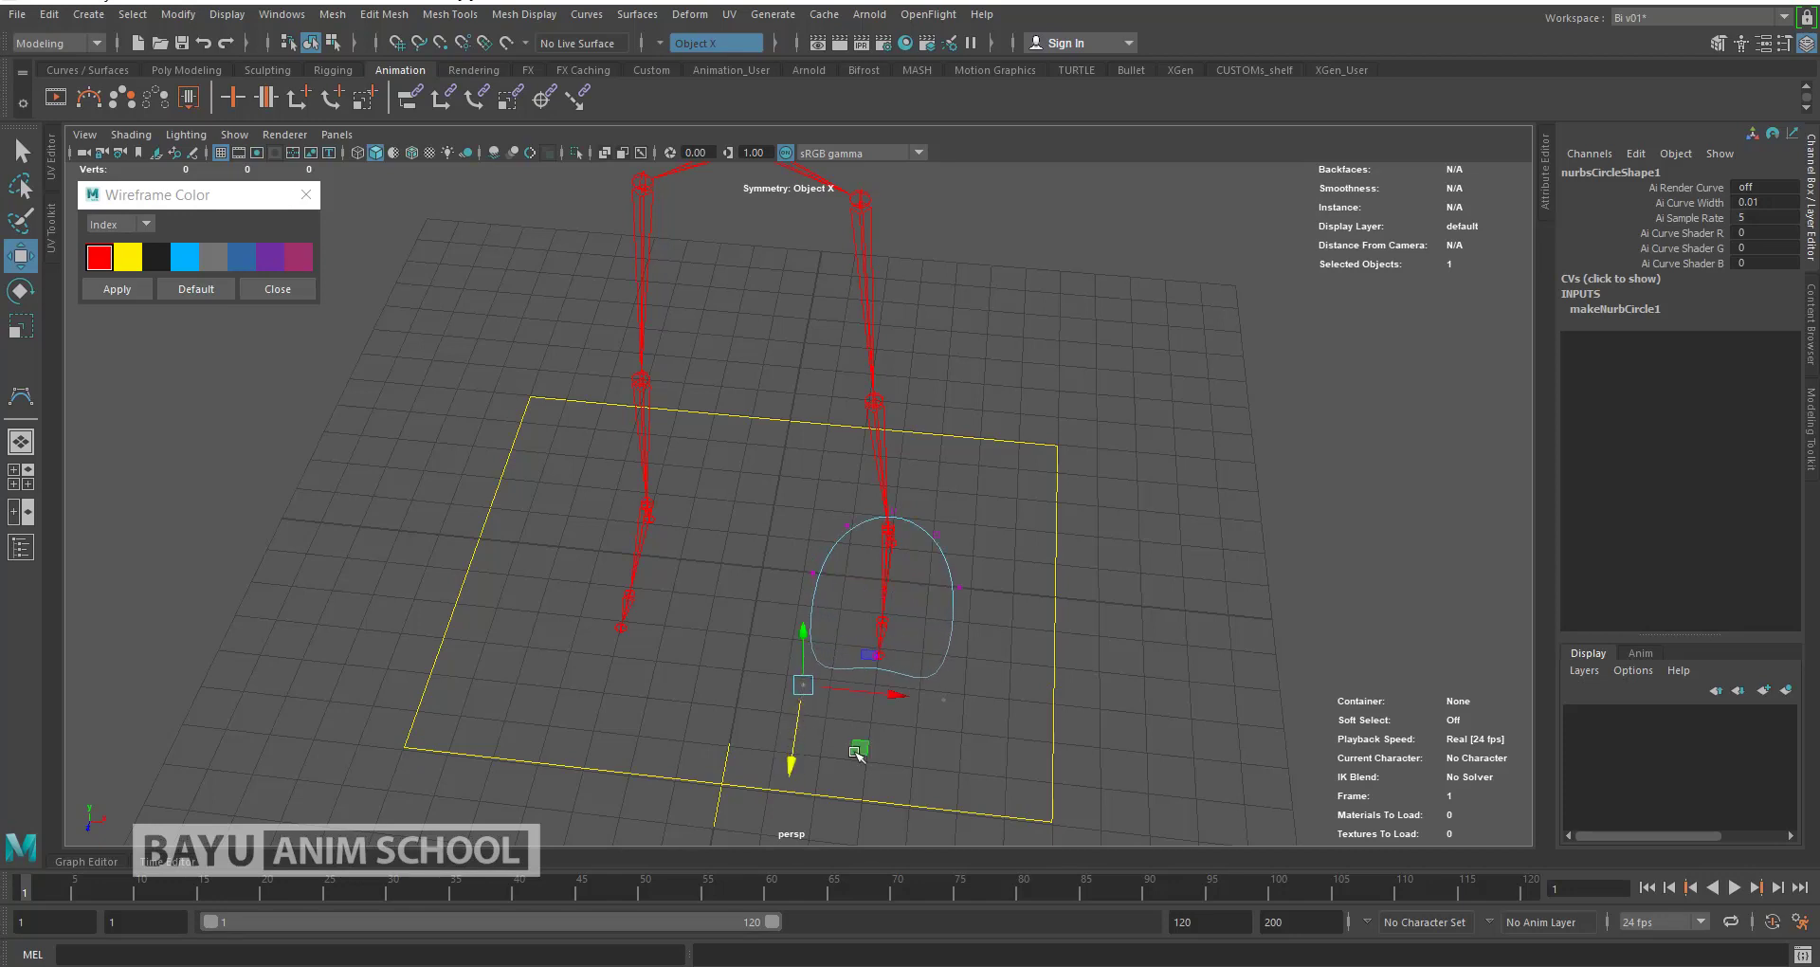
# Step: Move joint8 at the foot tip, then reselect the circle for point editing
pyautogui.click(878, 669)
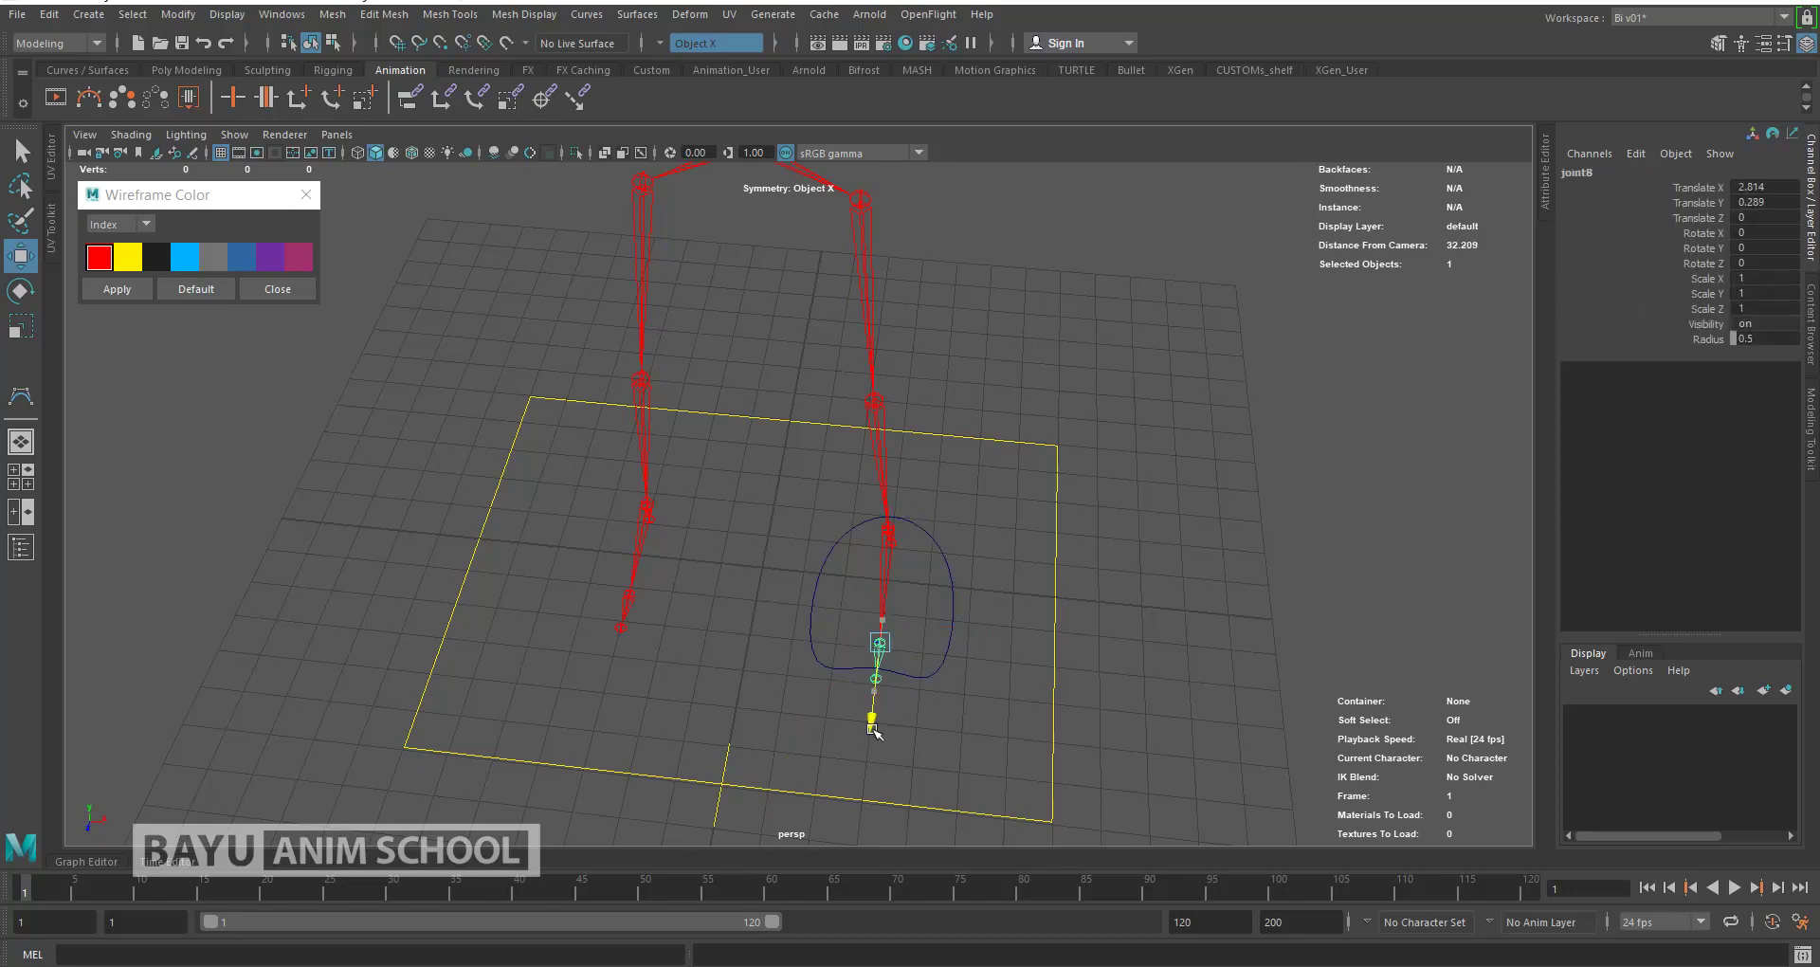
pyautogui.moveTo(872, 728); pyautogui.dragTo(955, 582)
pyautogui.click(955, 583)
pyautogui.click(938, 592)
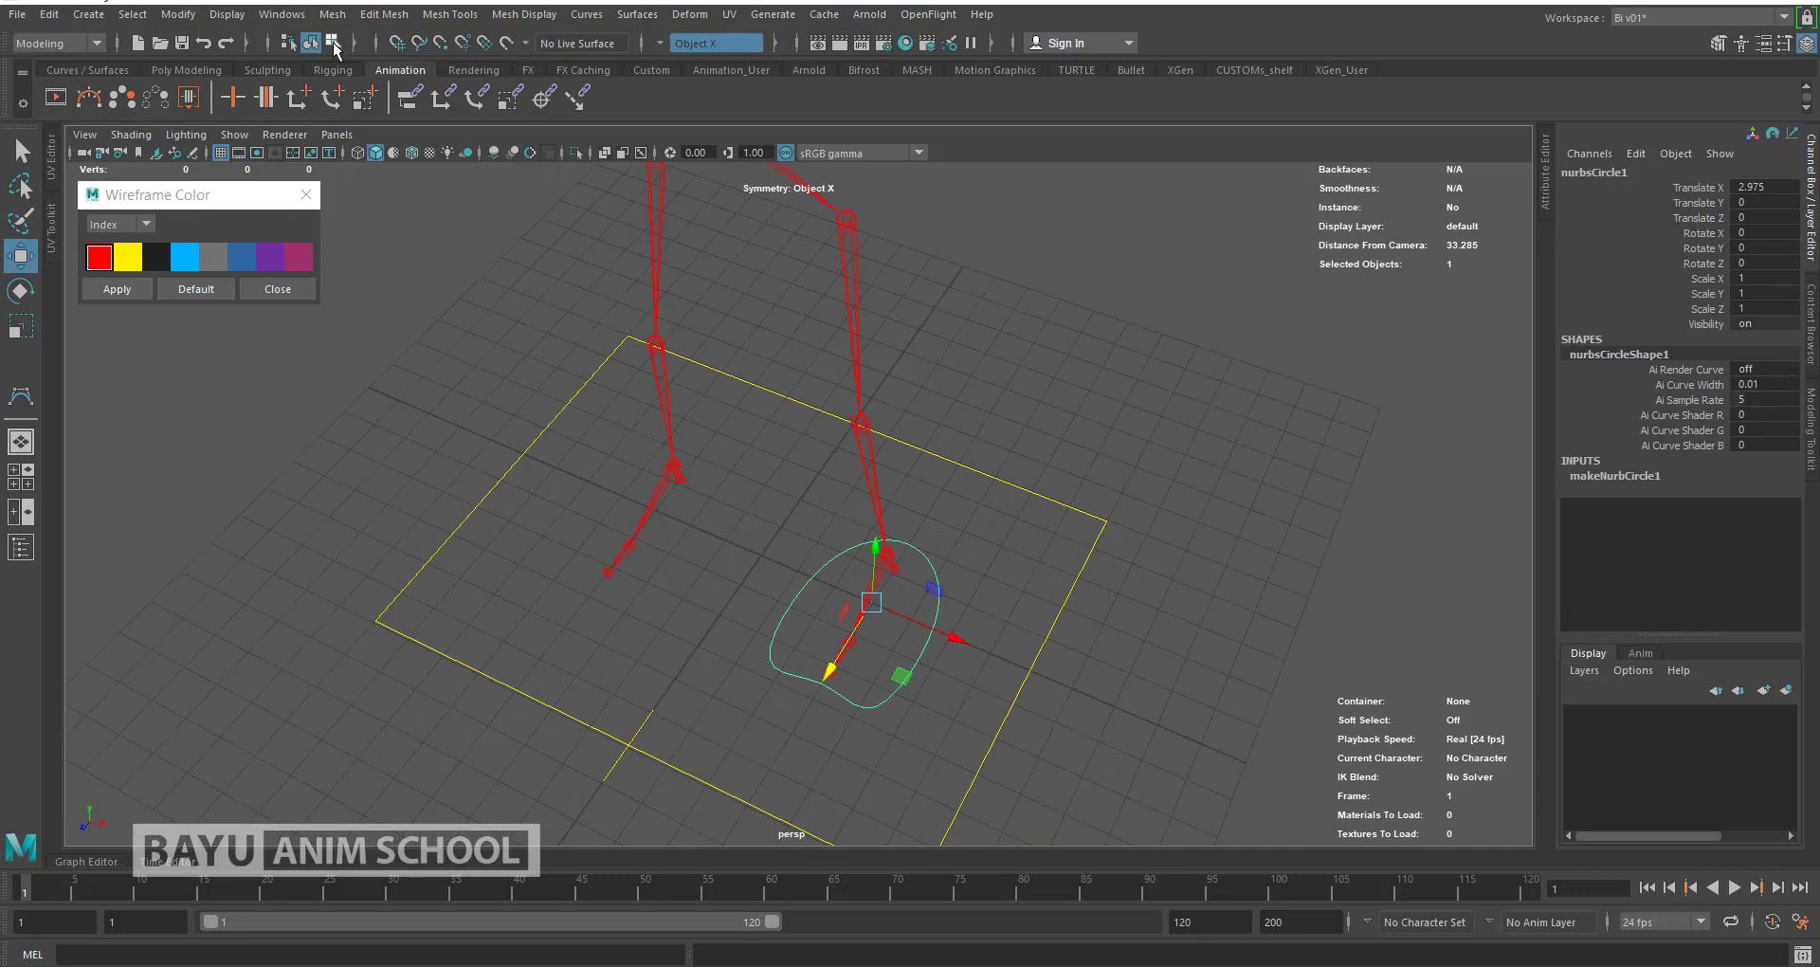
pyautogui.click(332, 42)
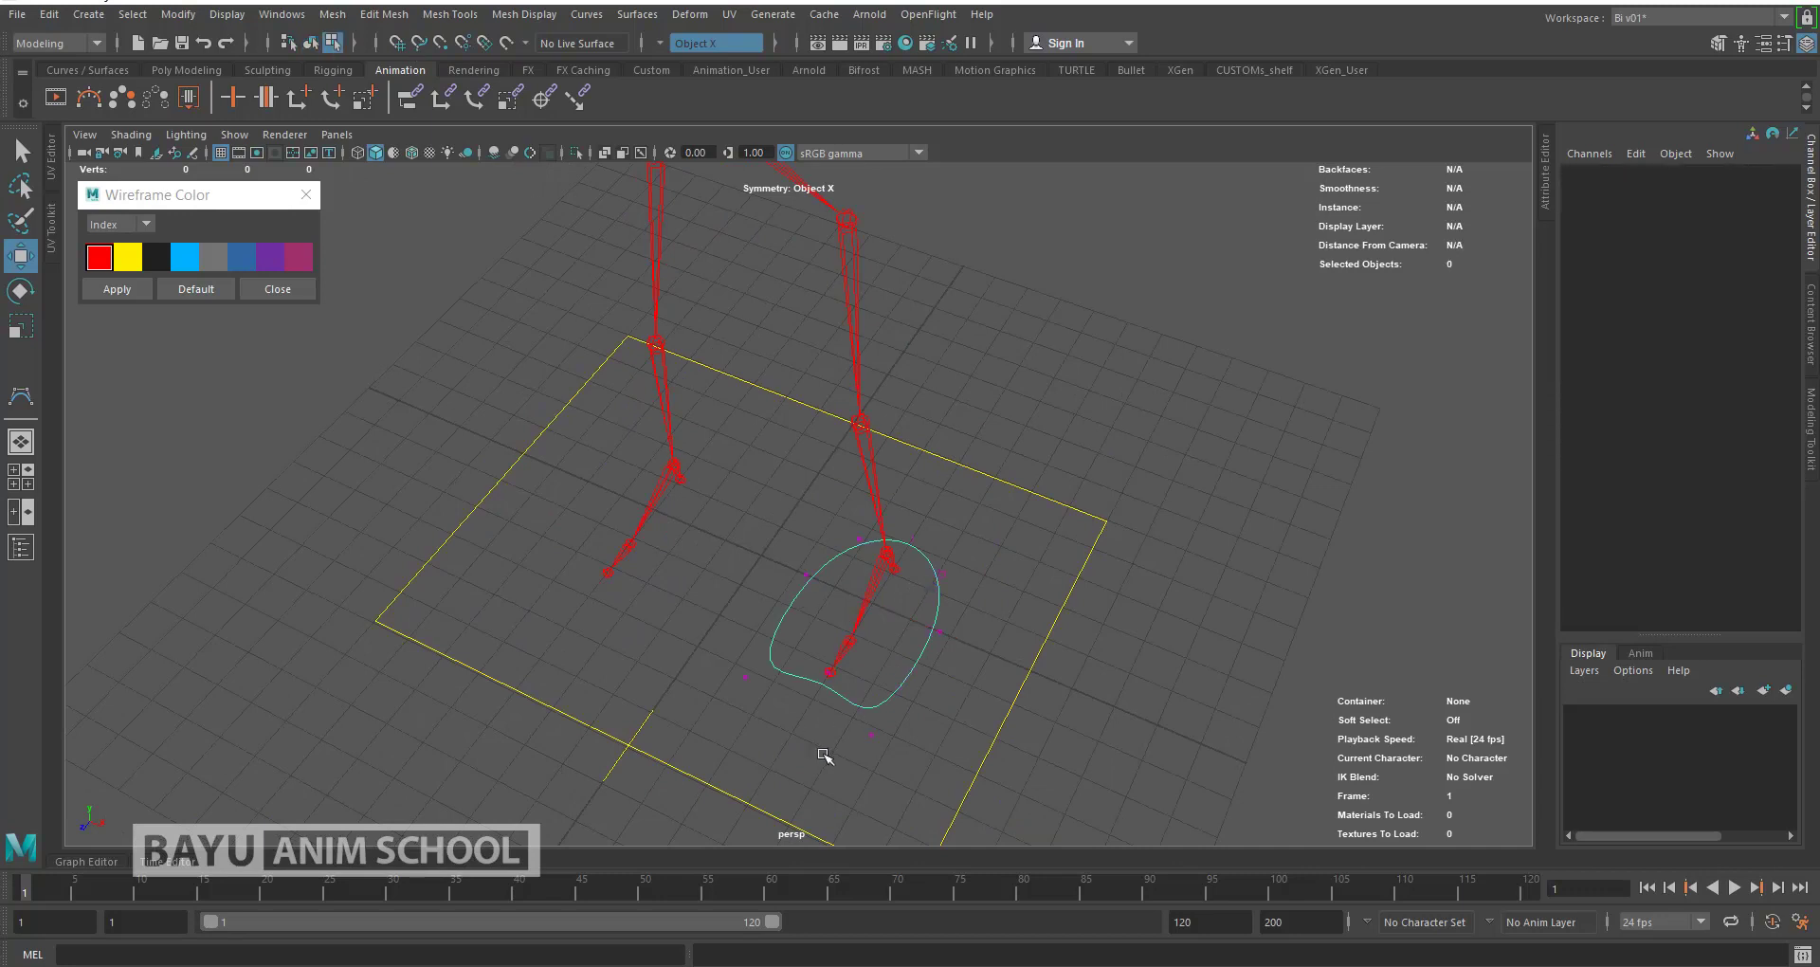
# Step: Reshape the circle's bottom and stretch its front point forward along the foot
pyautogui.click(830, 682)
pyautogui.moveTo(779, 744)
pyautogui.mouseDown()
pyautogui.moveTo(770, 761)
pyautogui.moveTo(816, 664)
pyautogui.mouseUp()
pyautogui.moveTo(791, 568); pyautogui.dragTo(834, 594)
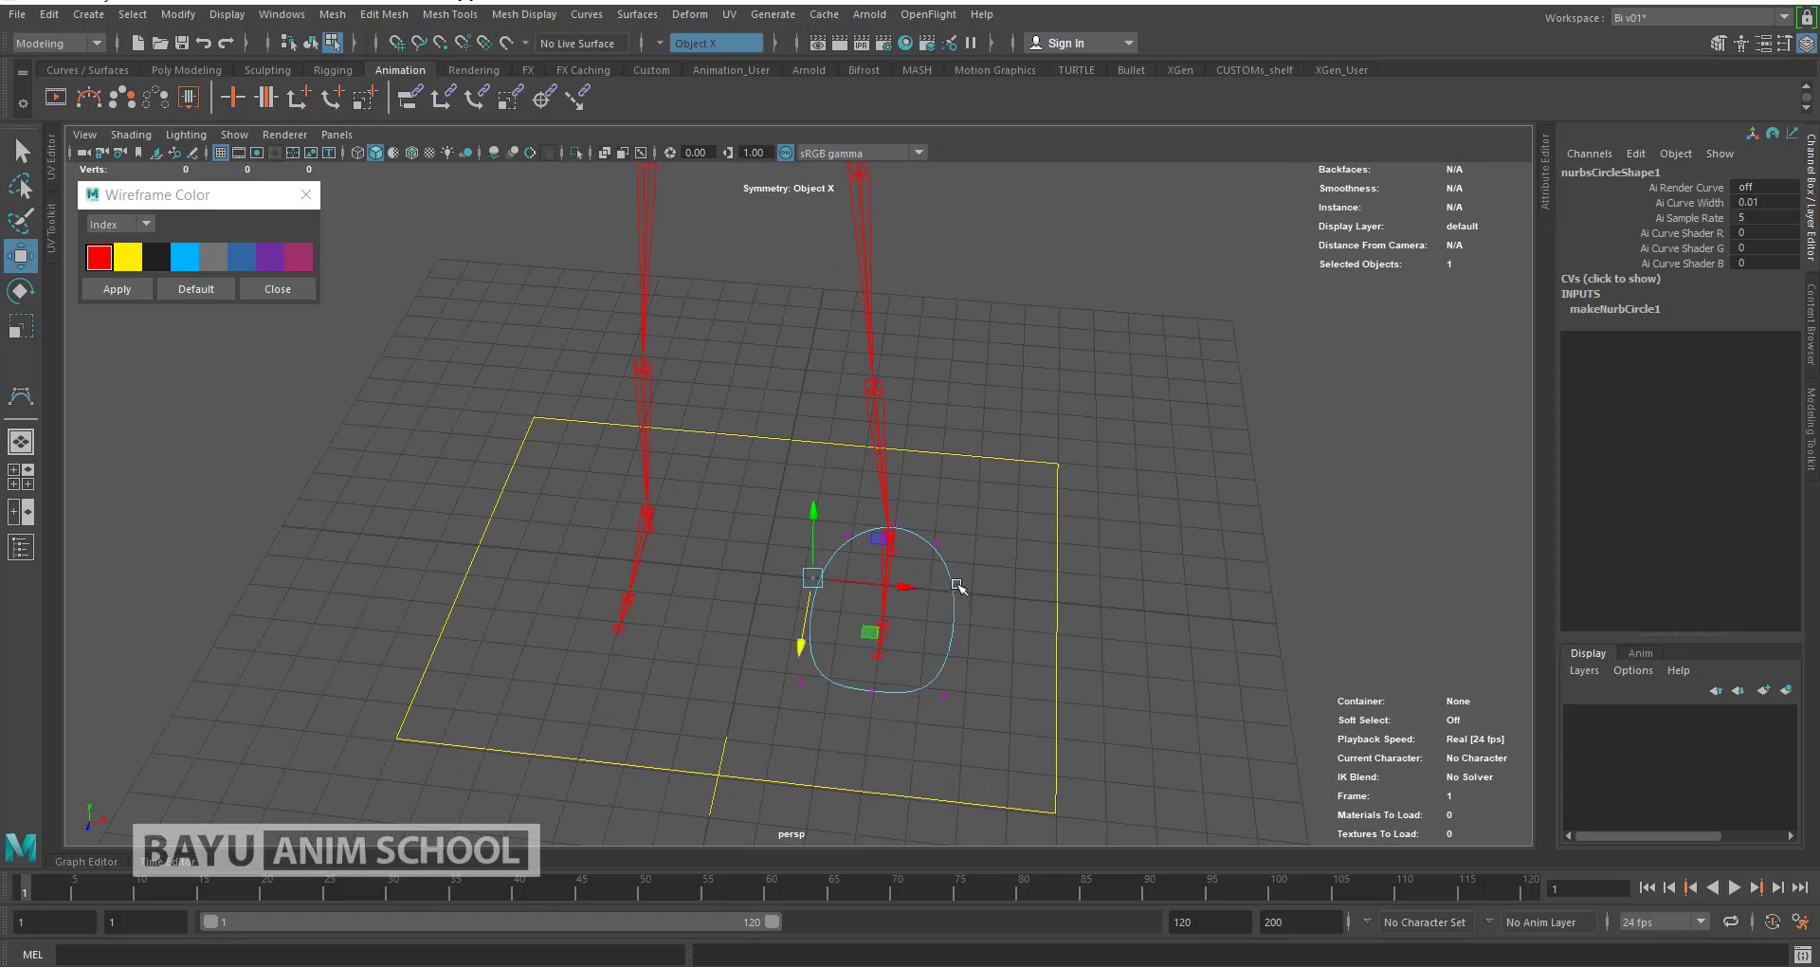
pyautogui.moveTo(986, 612); pyautogui.dragTo(986, 612)
pyautogui.moveTo(794, 567)
pyautogui.mouseDown()
pyautogui.moveTo(836, 622)
pyautogui.moveTo(800, 658)
pyautogui.moveTo(874, 645)
pyautogui.mouseUp()
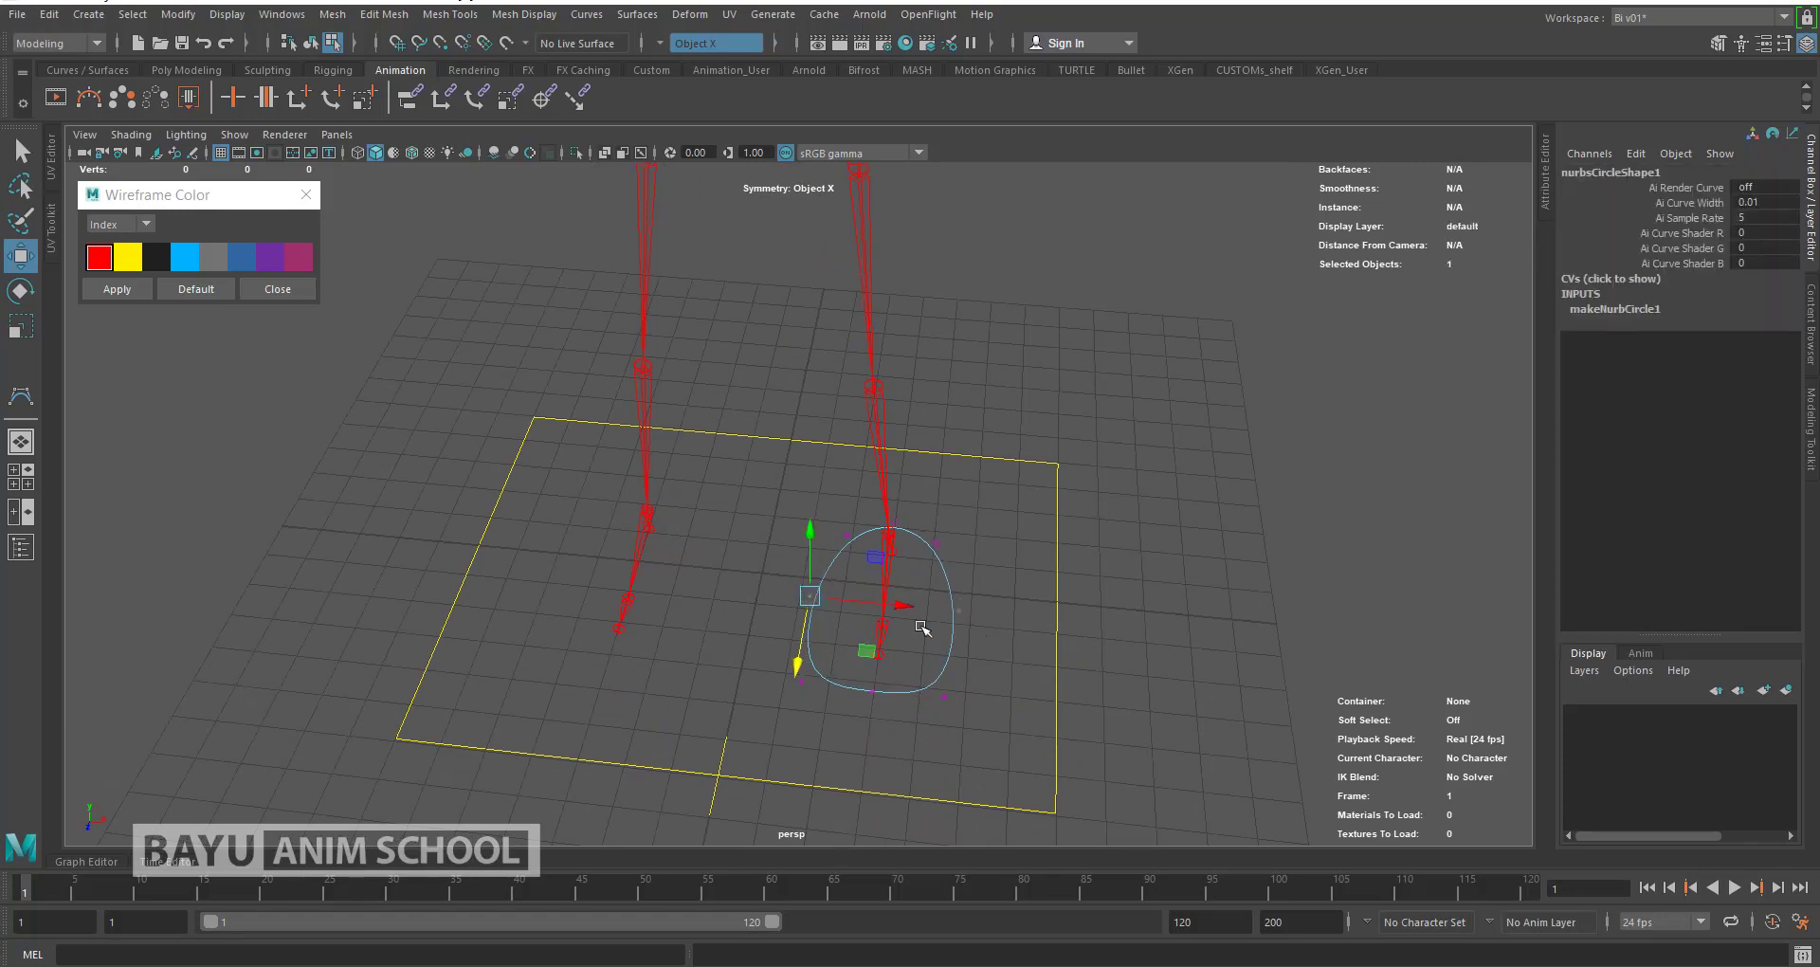
pyautogui.moveTo(918, 702)
pyautogui.keyDown('alt'); pyautogui.mouseDown()
pyautogui.moveTo(921, 763)
pyautogui.moveTo(899, 677)
pyautogui.mouseUp(); pyautogui.keyUp('alt')
pyautogui.moveTo(881, 773); pyautogui.dragTo(887, 790)
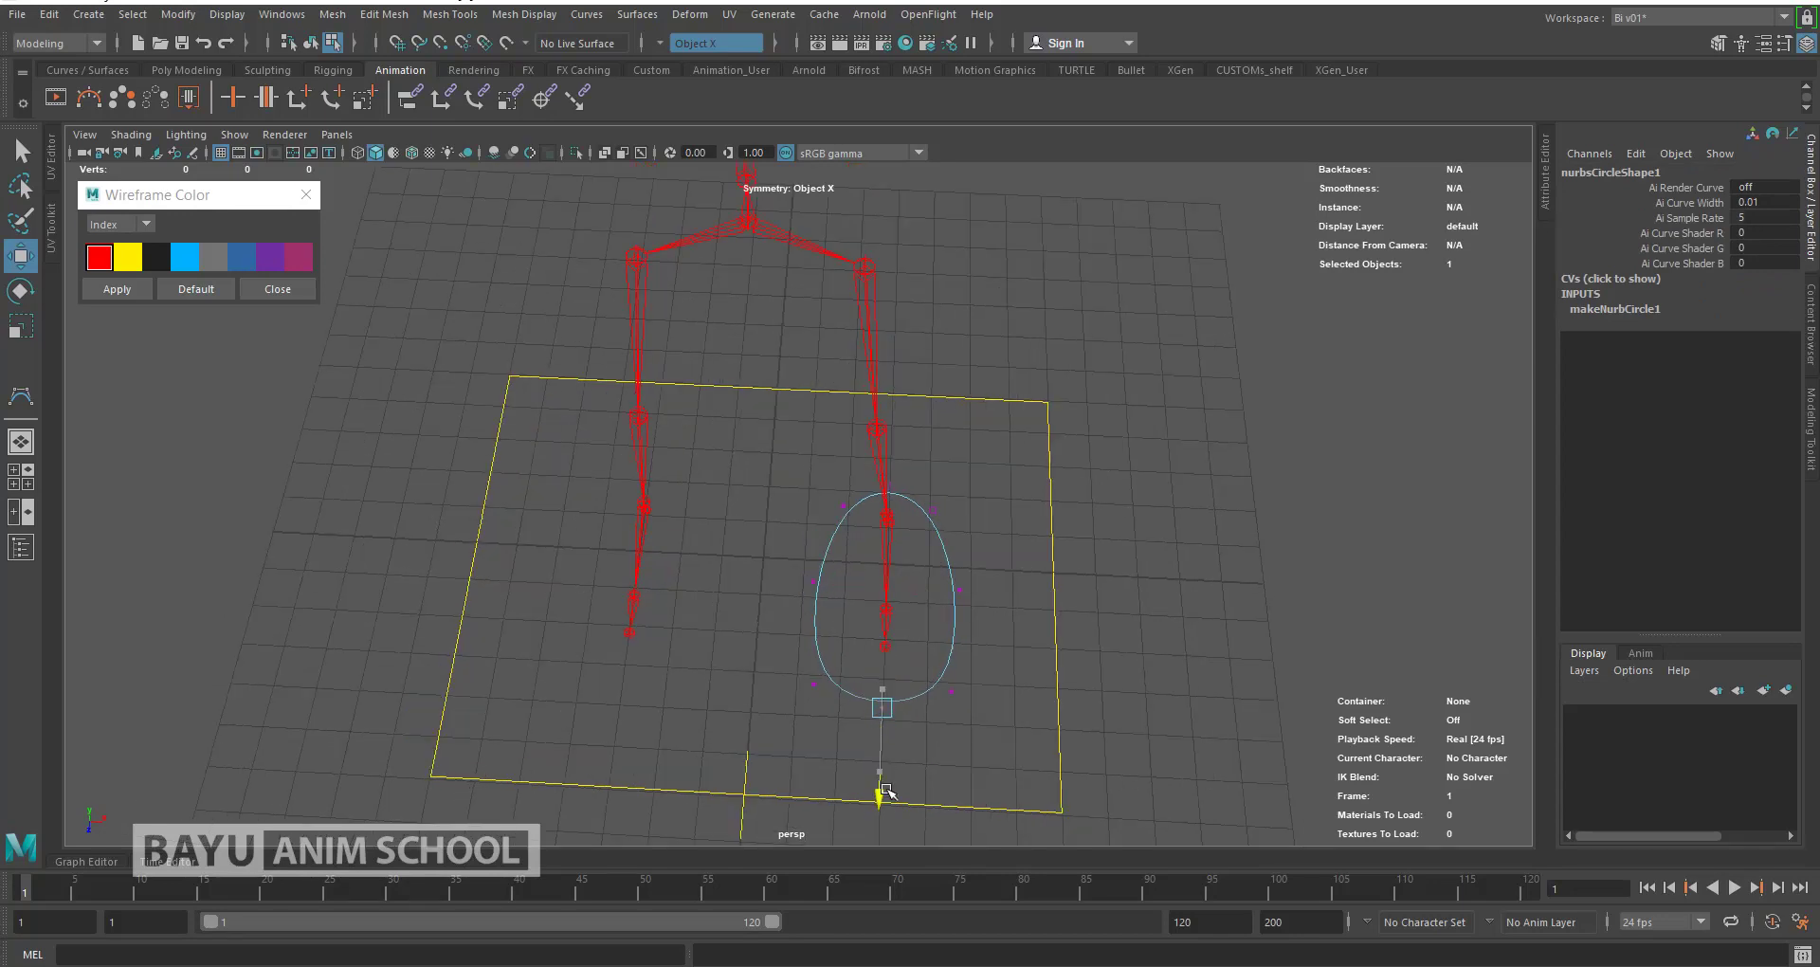
pyautogui.moveTo(995, 752)
pyautogui.keyDown('alt'); pyautogui.mouseDown()
pyautogui.moveTo(780, 700)
pyautogui.moveTo(806, 716)
pyautogui.mouseUp(); pyautogui.keyUp('alt')
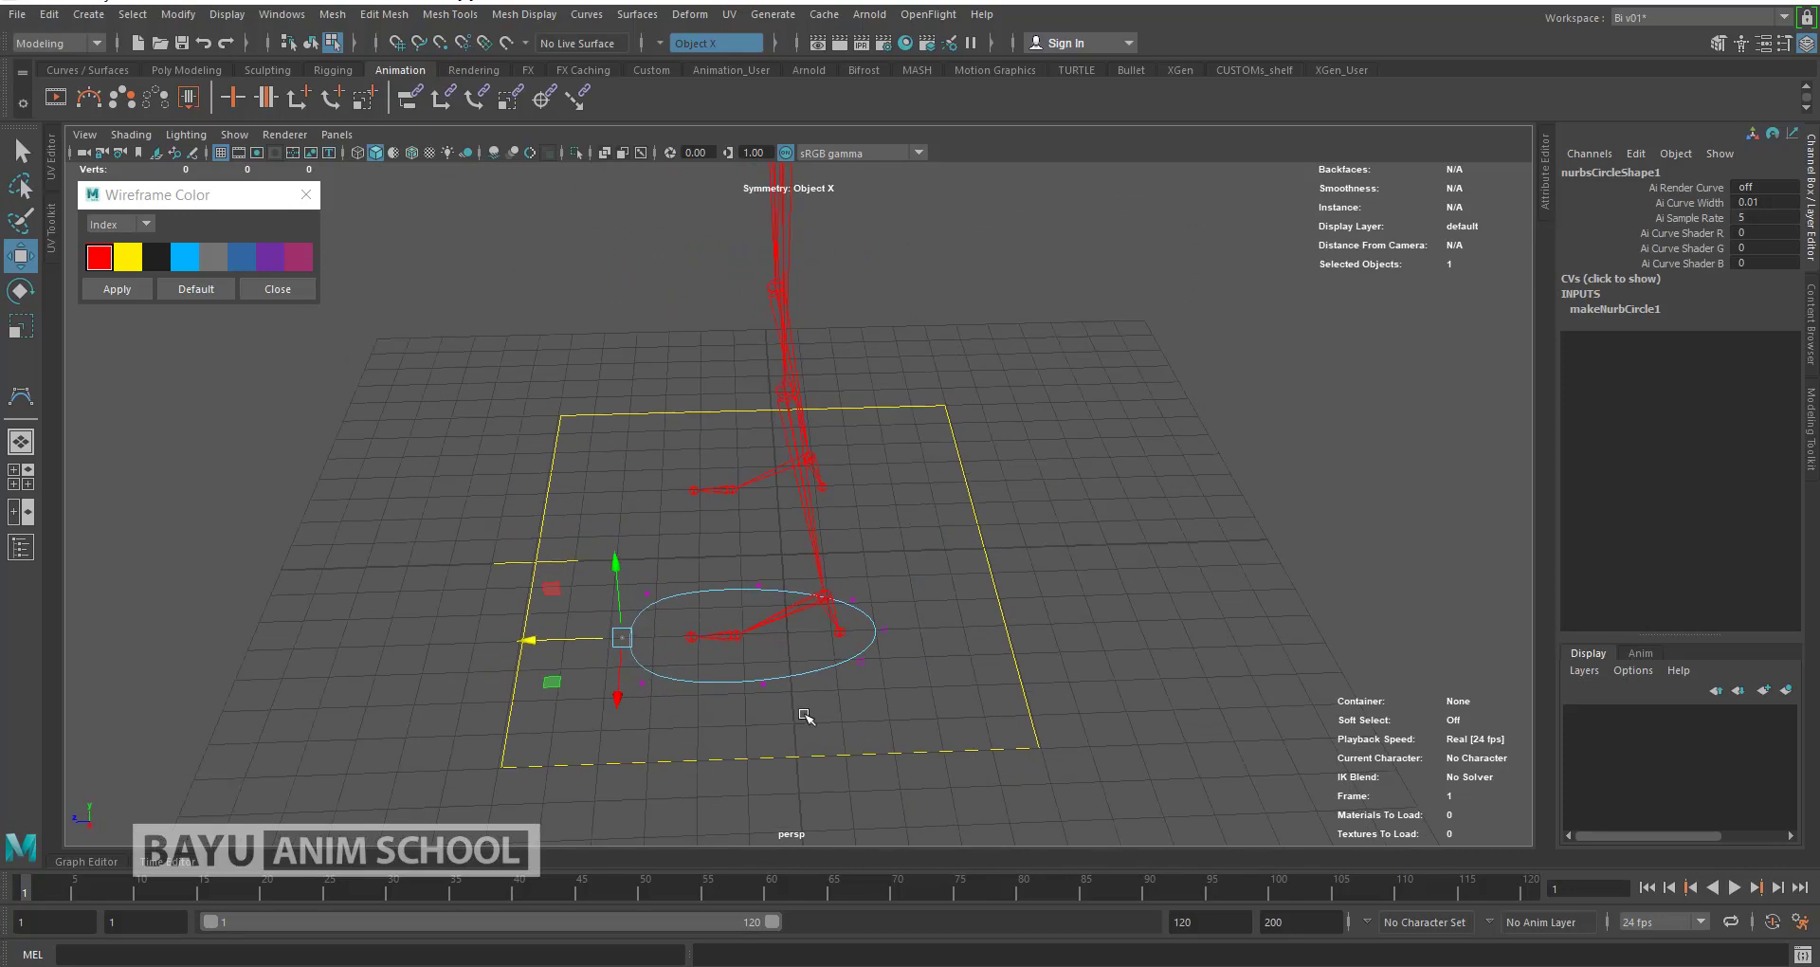
pyautogui.moveTo(668, 551)
pyautogui.mouseDown()
pyautogui.moveTo(589, 661)
pyautogui.moveTo(568, 618)
pyautogui.mouseUp()
pyautogui.keyDown('alt'); pyautogui.moveTo(699, 630); pyautogui.dragTo(790, 572); pyautogui.keyUp('alt')
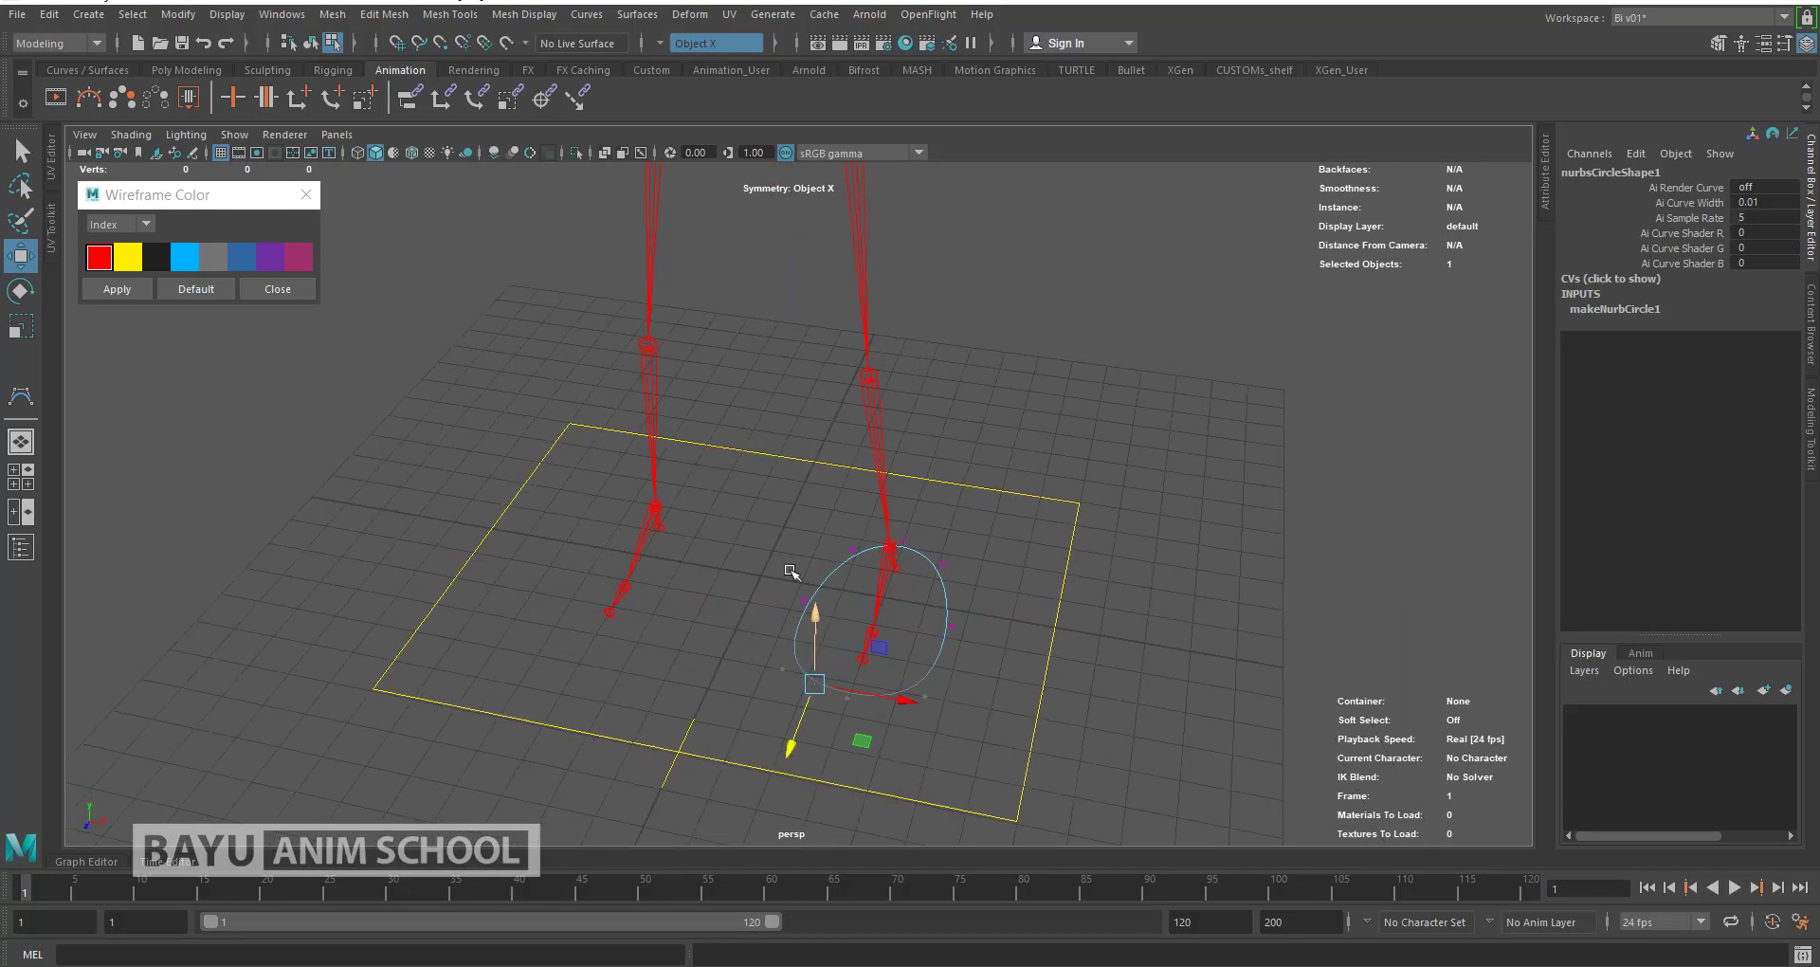
# Step: Turn Symmetry off and push the circle's left side inward
pyautogui.click(660, 43)
pyautogui.click(692, 54)
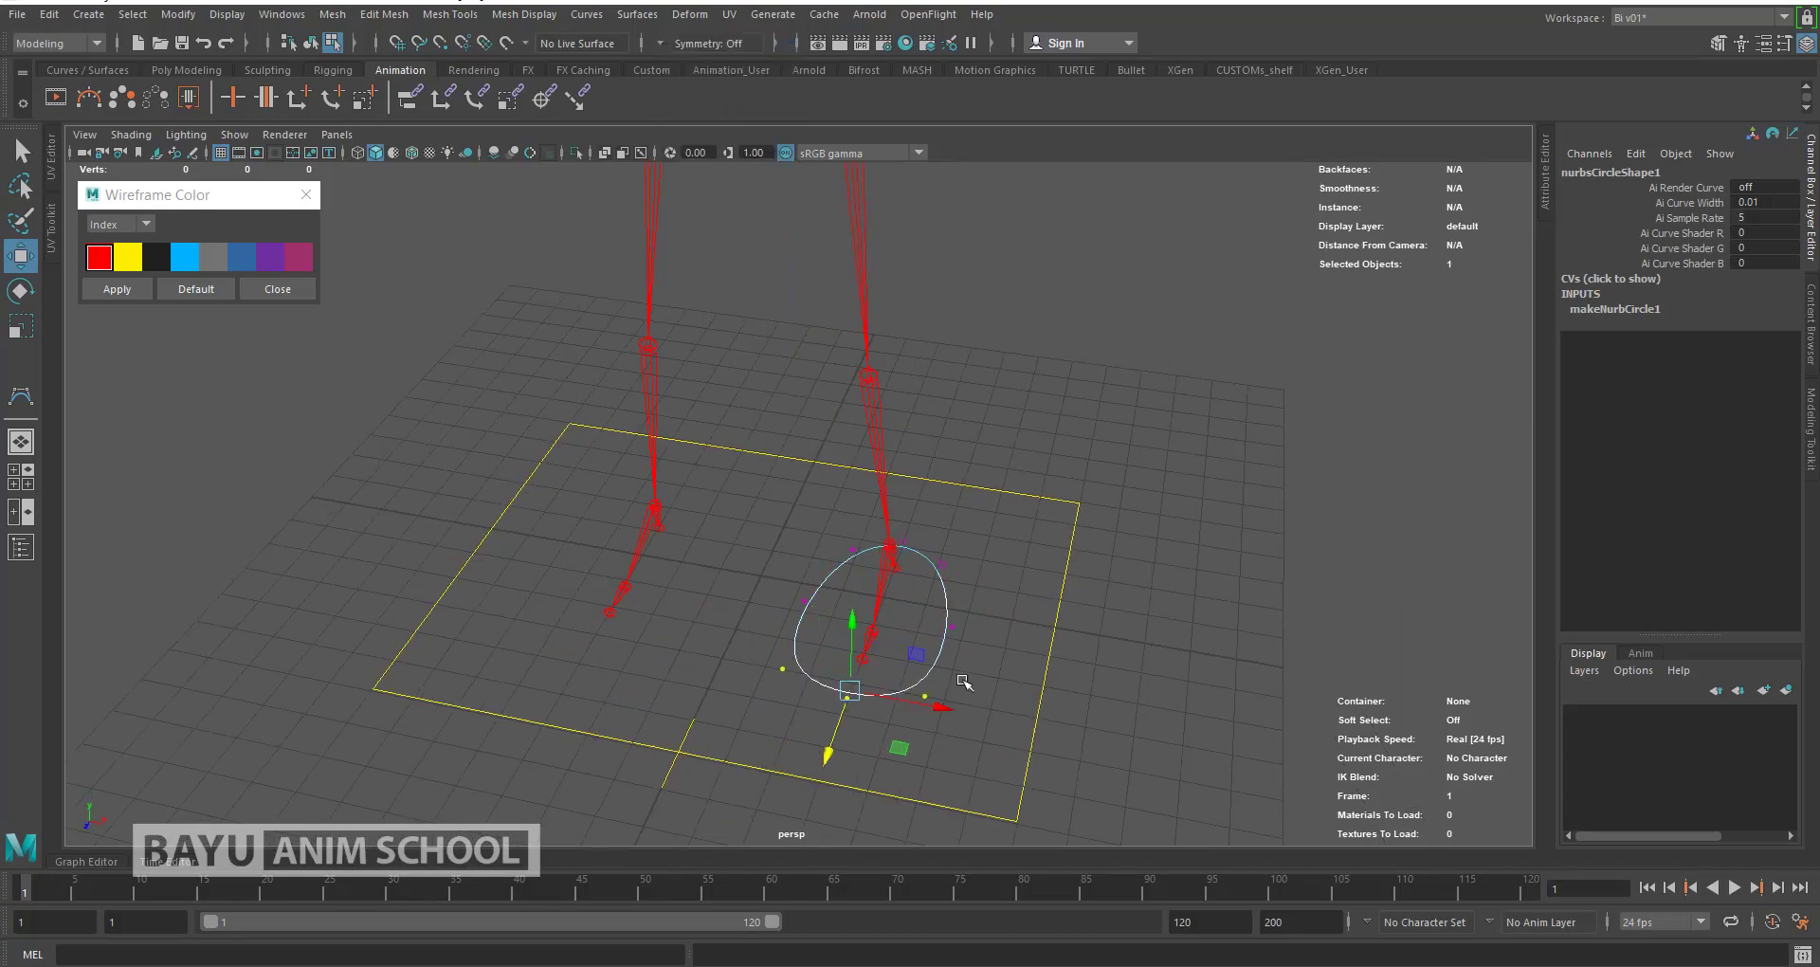
pyautogui.click(902, 610)
pyautogui.click(798, 587)
pyautogui.moveTo(806, 630)
pyautogui.keyDown('alt'); pyautogui.mouseDown()
pyautogui.moveTo(908, 663)
pyautogui.moveTo(821, 702)
pyautogui.mouseUp(); pyautogui.keyUp('alt')
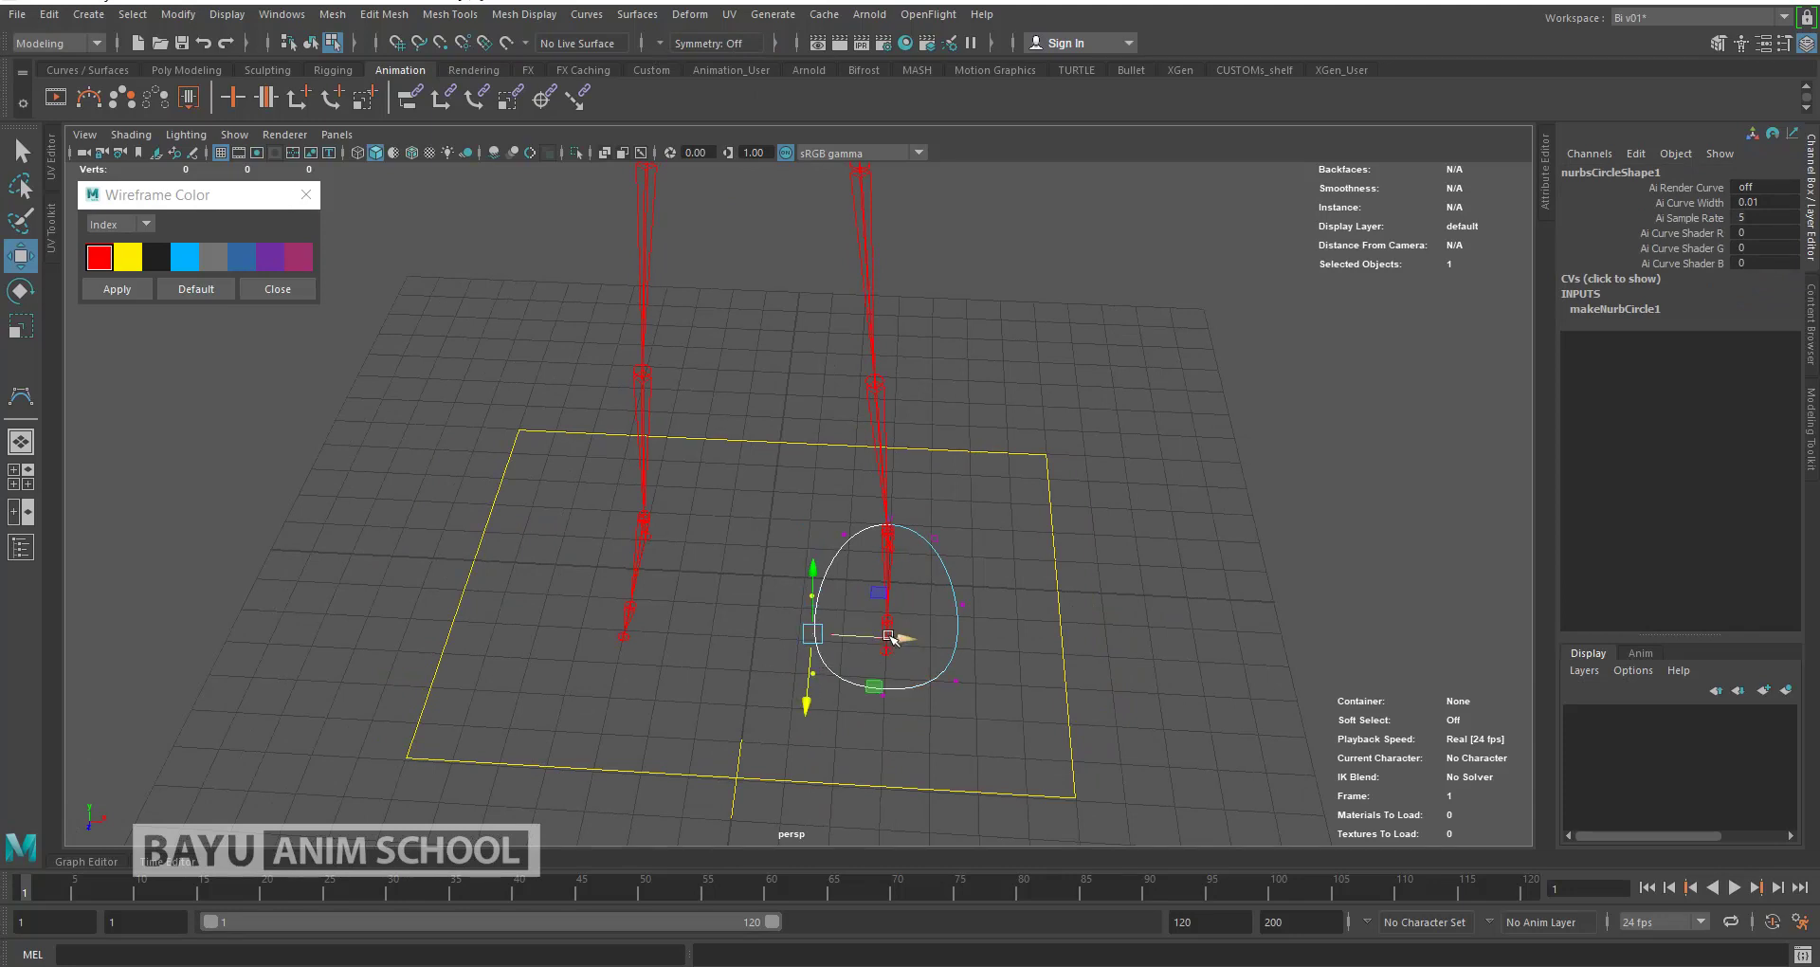
pyautogui.click(820, 598)
pyautogui.moveTo(889, 608); pyautogui.dragTo(920, 608)
# Step: Adjust the remaining circle points, return to Object Mode and select the foot circle
pyautogui.keyDown('alt'); pyautogui.moveTo(959, 723); pyautogui.dragTo(962, 742); pyautogui.keyUp('alt')
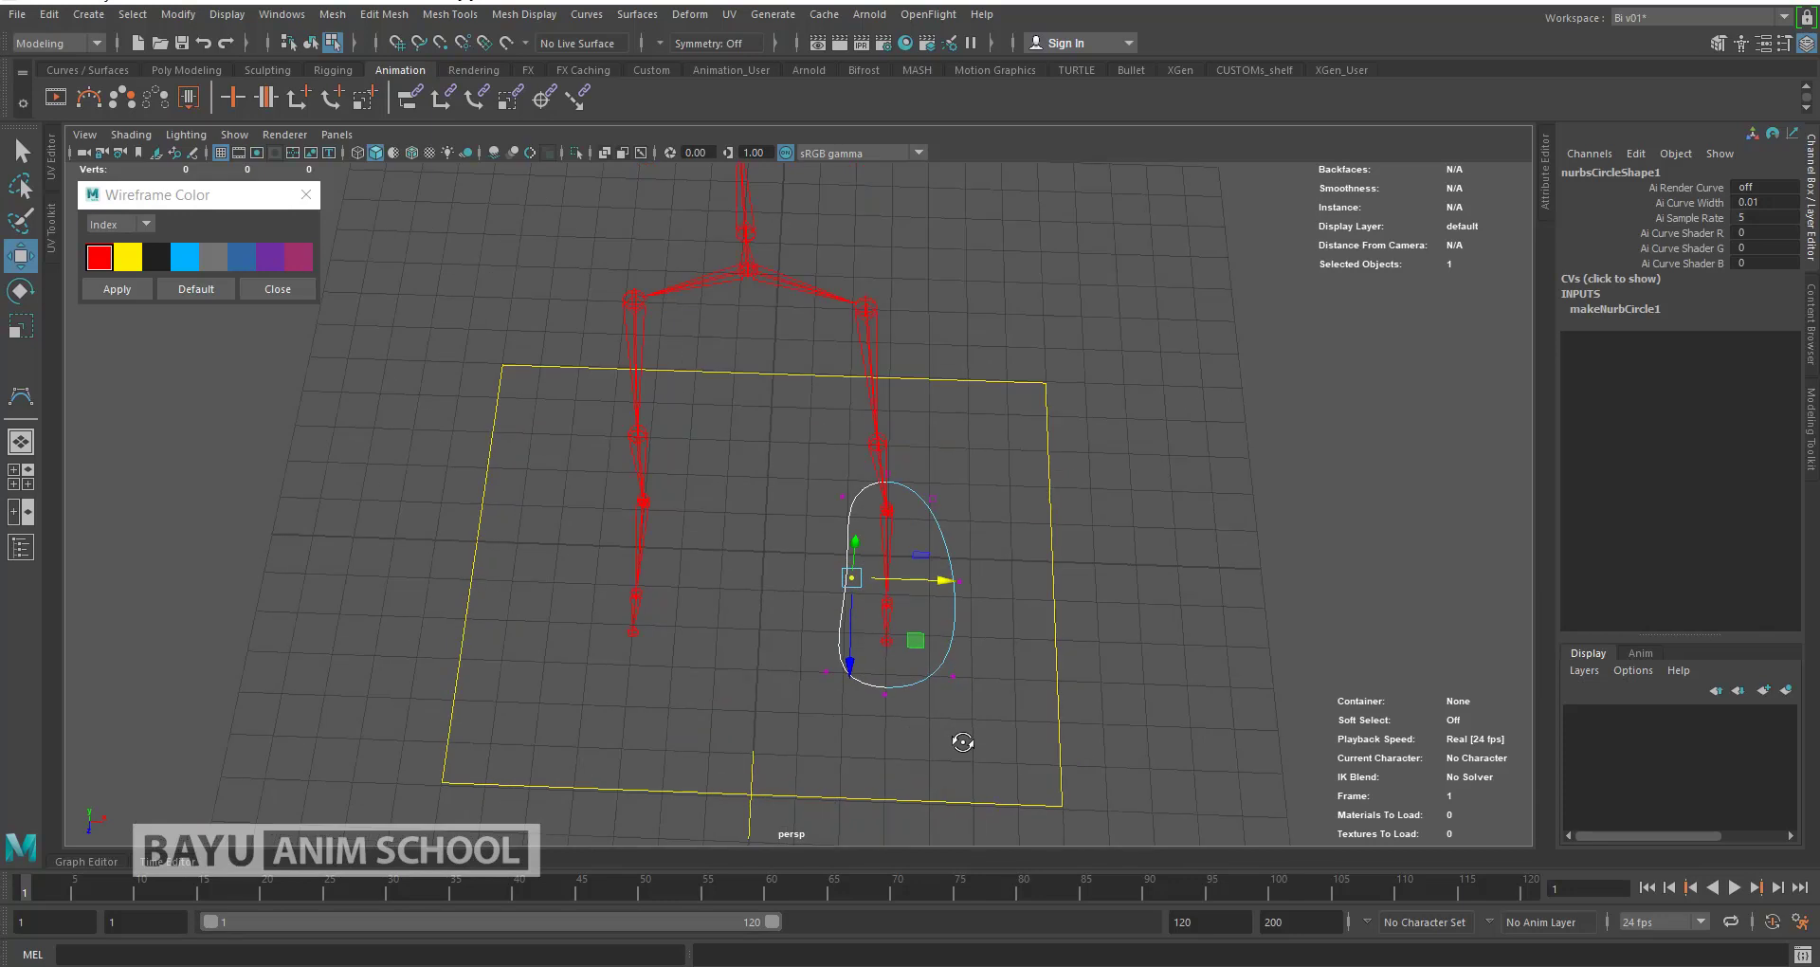
pyautogui.moveTo(984, 652)
pyautogui.mouseDown()
pyautogui.moveTo(925, 713)
pyautogui.moveTo(947, 731)
pyautogui.moveTo(903, 695)
pyautogui.mouseUp()
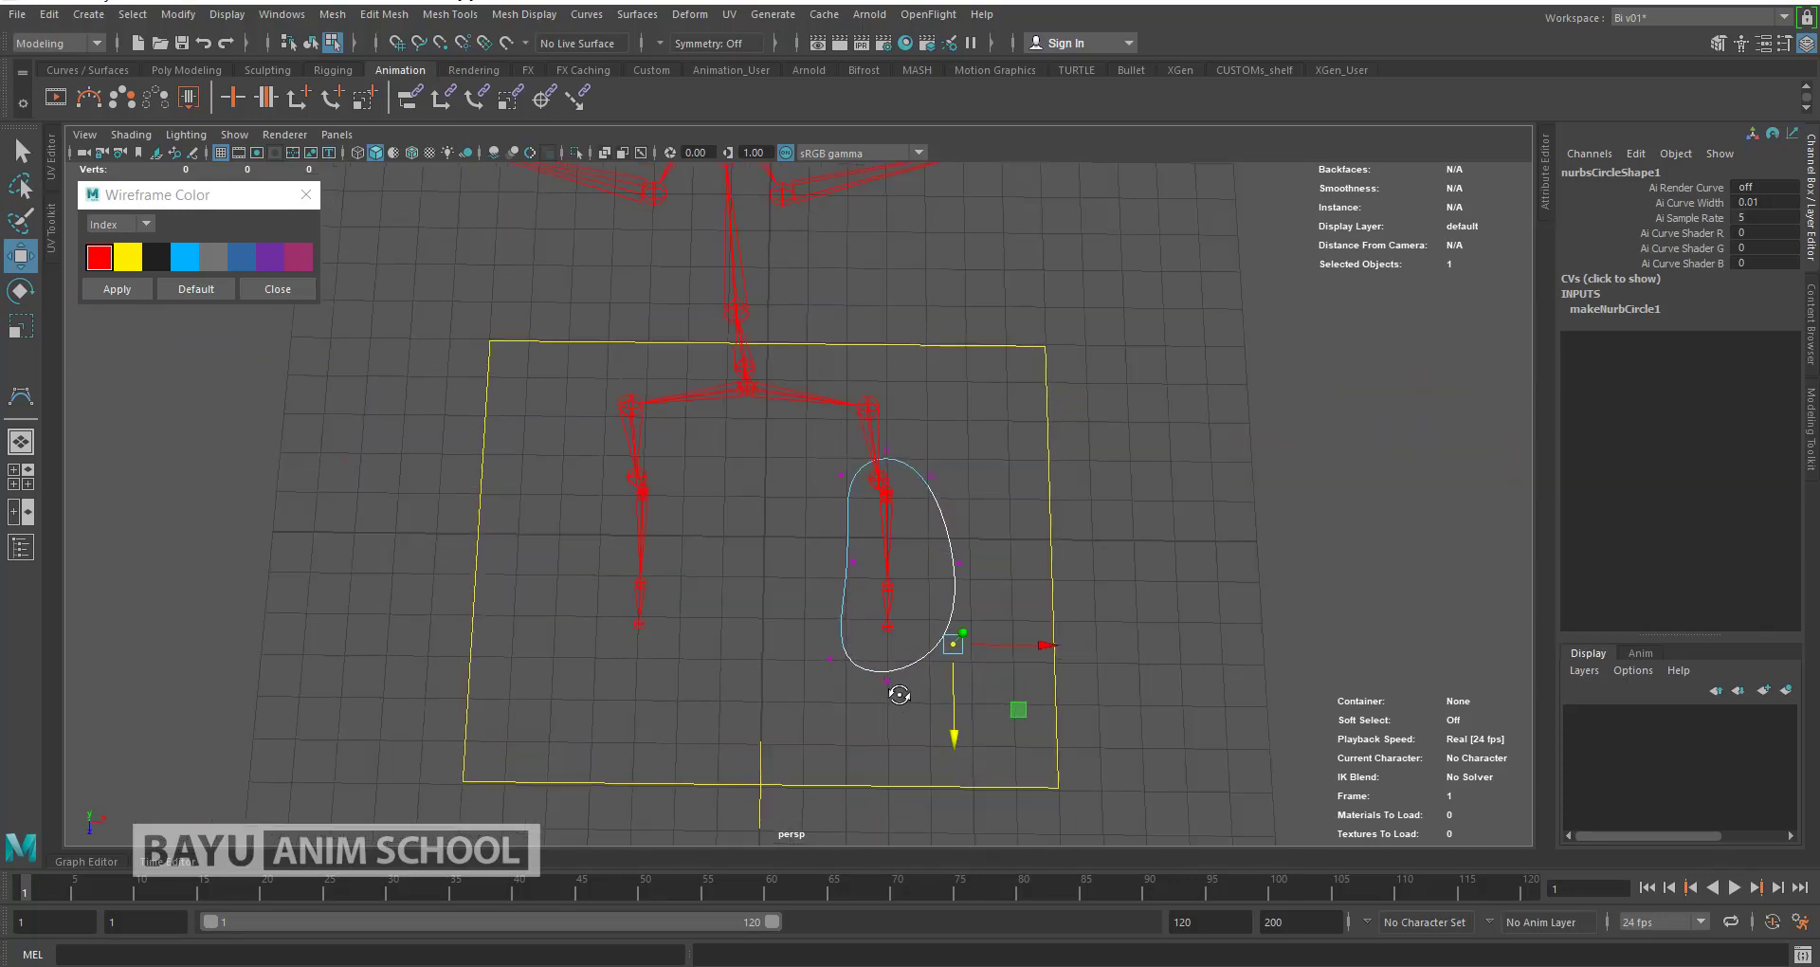
pyautogui.moveTo(835, 553)
pyautogui.mouseDown()
pyautogui.moveTo(859, 581)
pyautogui.moveTo(989, 573)
pyautogui.moveTo(1036, 412)
pyautogui.mouseUp()
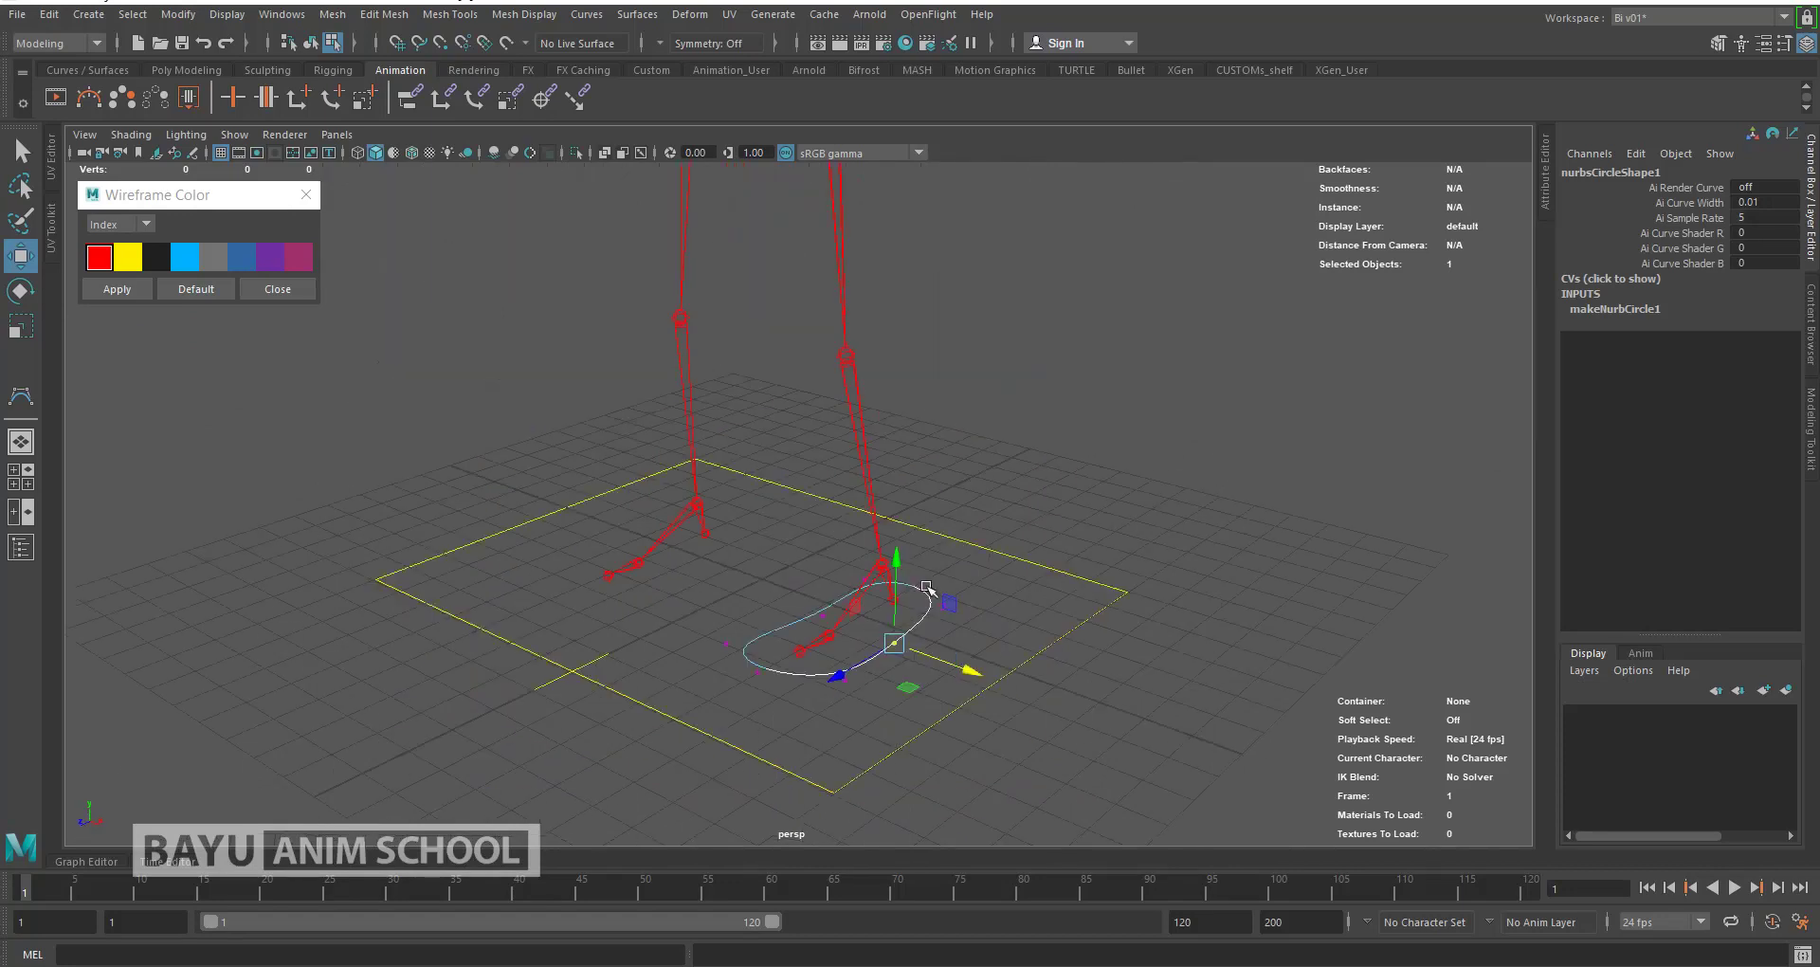
pyautogui.moveTo(1037, 410); pyautogui.dragTo(1097, 386, button='right')
pyautogui.keyDown('alt'); pyautogui.moveTo(976, 587); pyautogui.dragTo(882, 649); pyautogui.keyUp('alt')
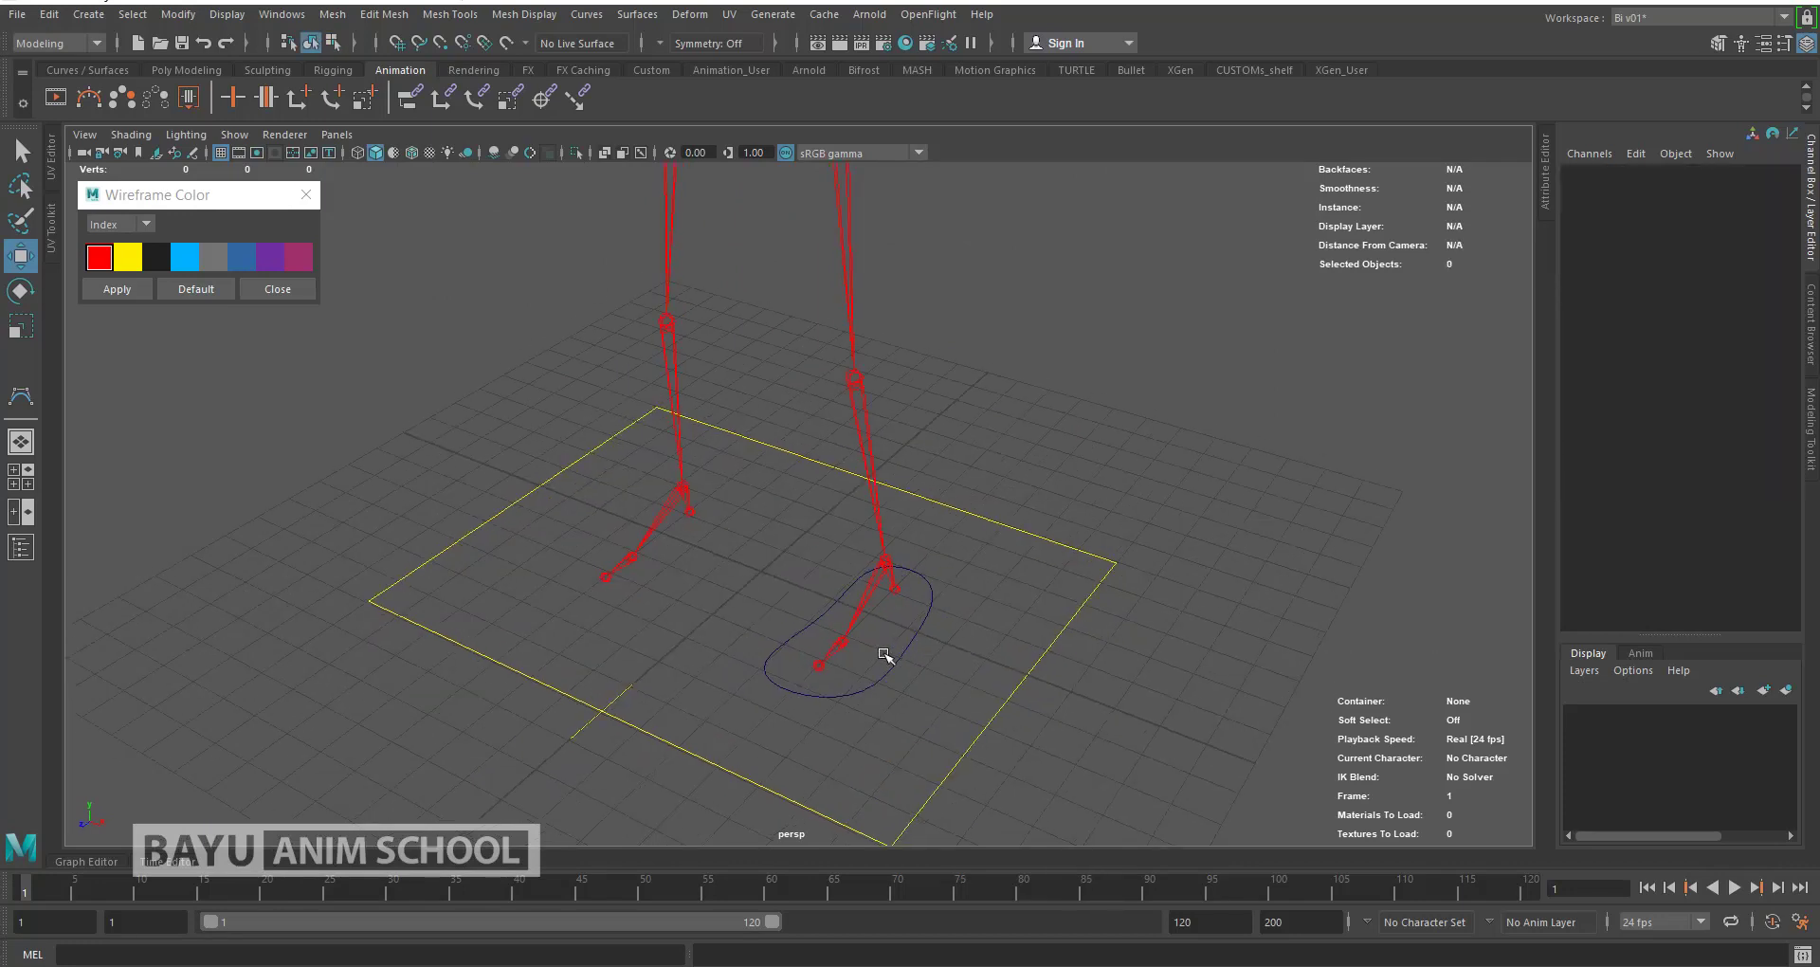
pyautogui.click(896, 675)
# Step: Make the foot circle's wireframe yellow and duplicate it
pyautogui.click(130, 259)
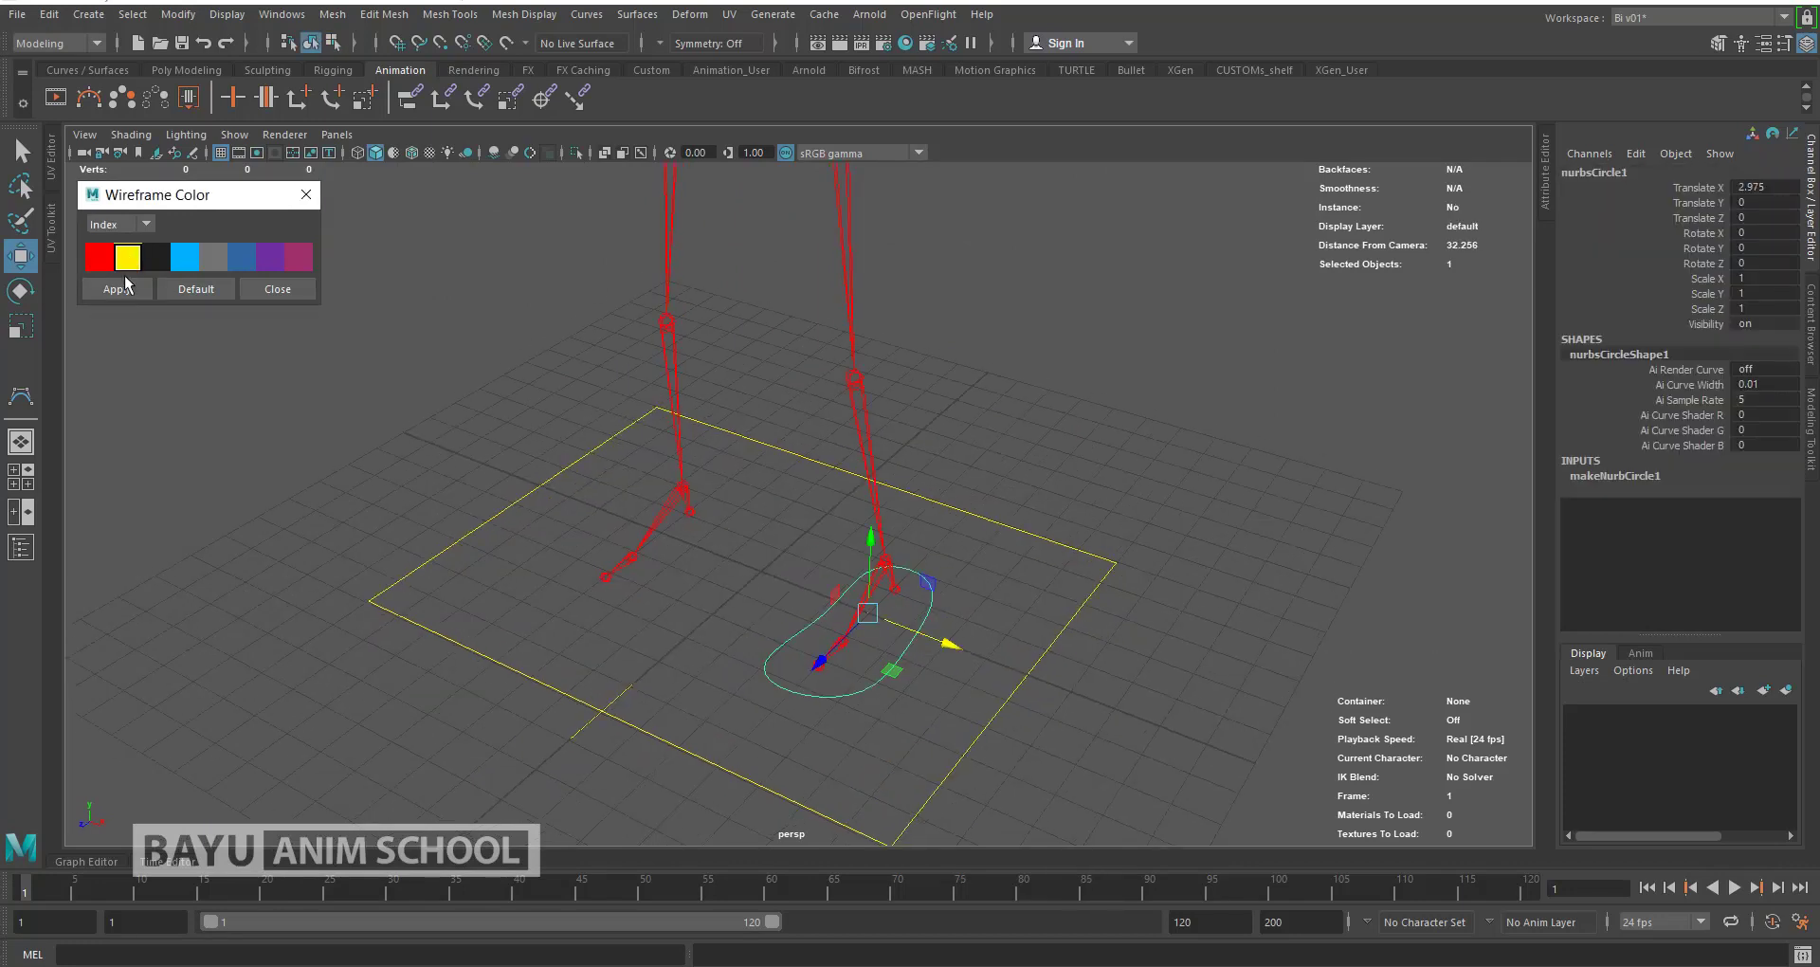
pyautogui.click(116, 290)
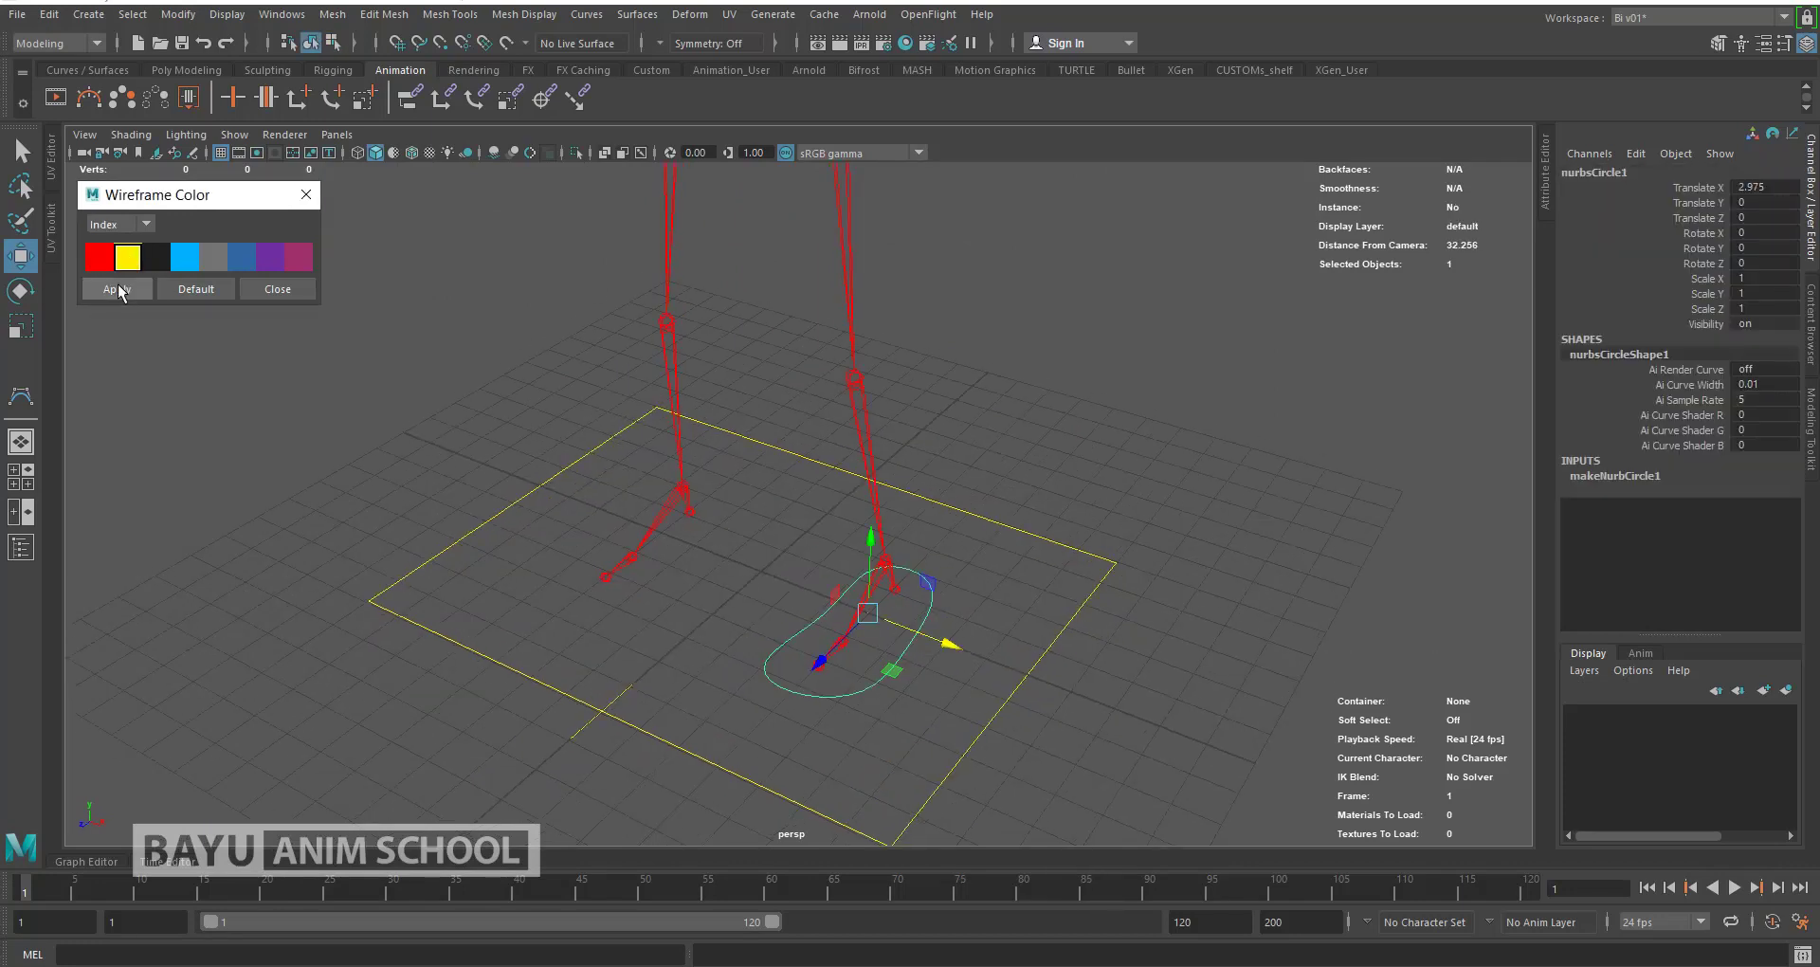
pyautogui.click(51, 14)
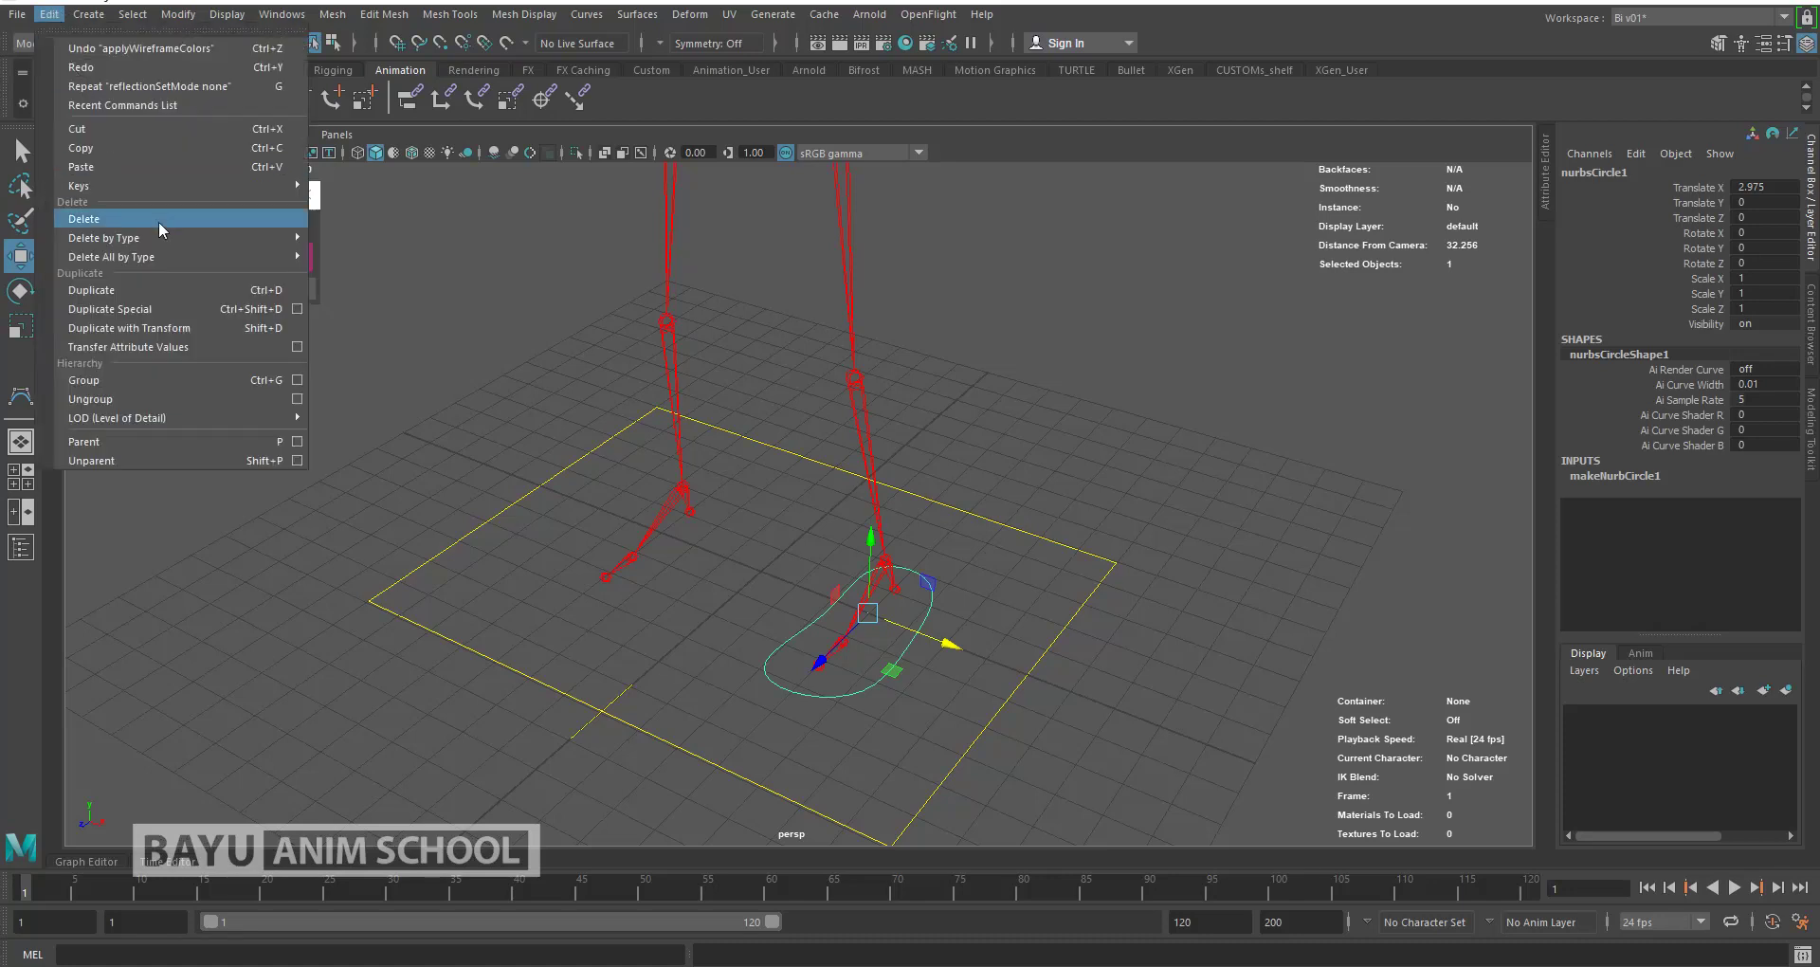
pyautogui.click(124, 292)
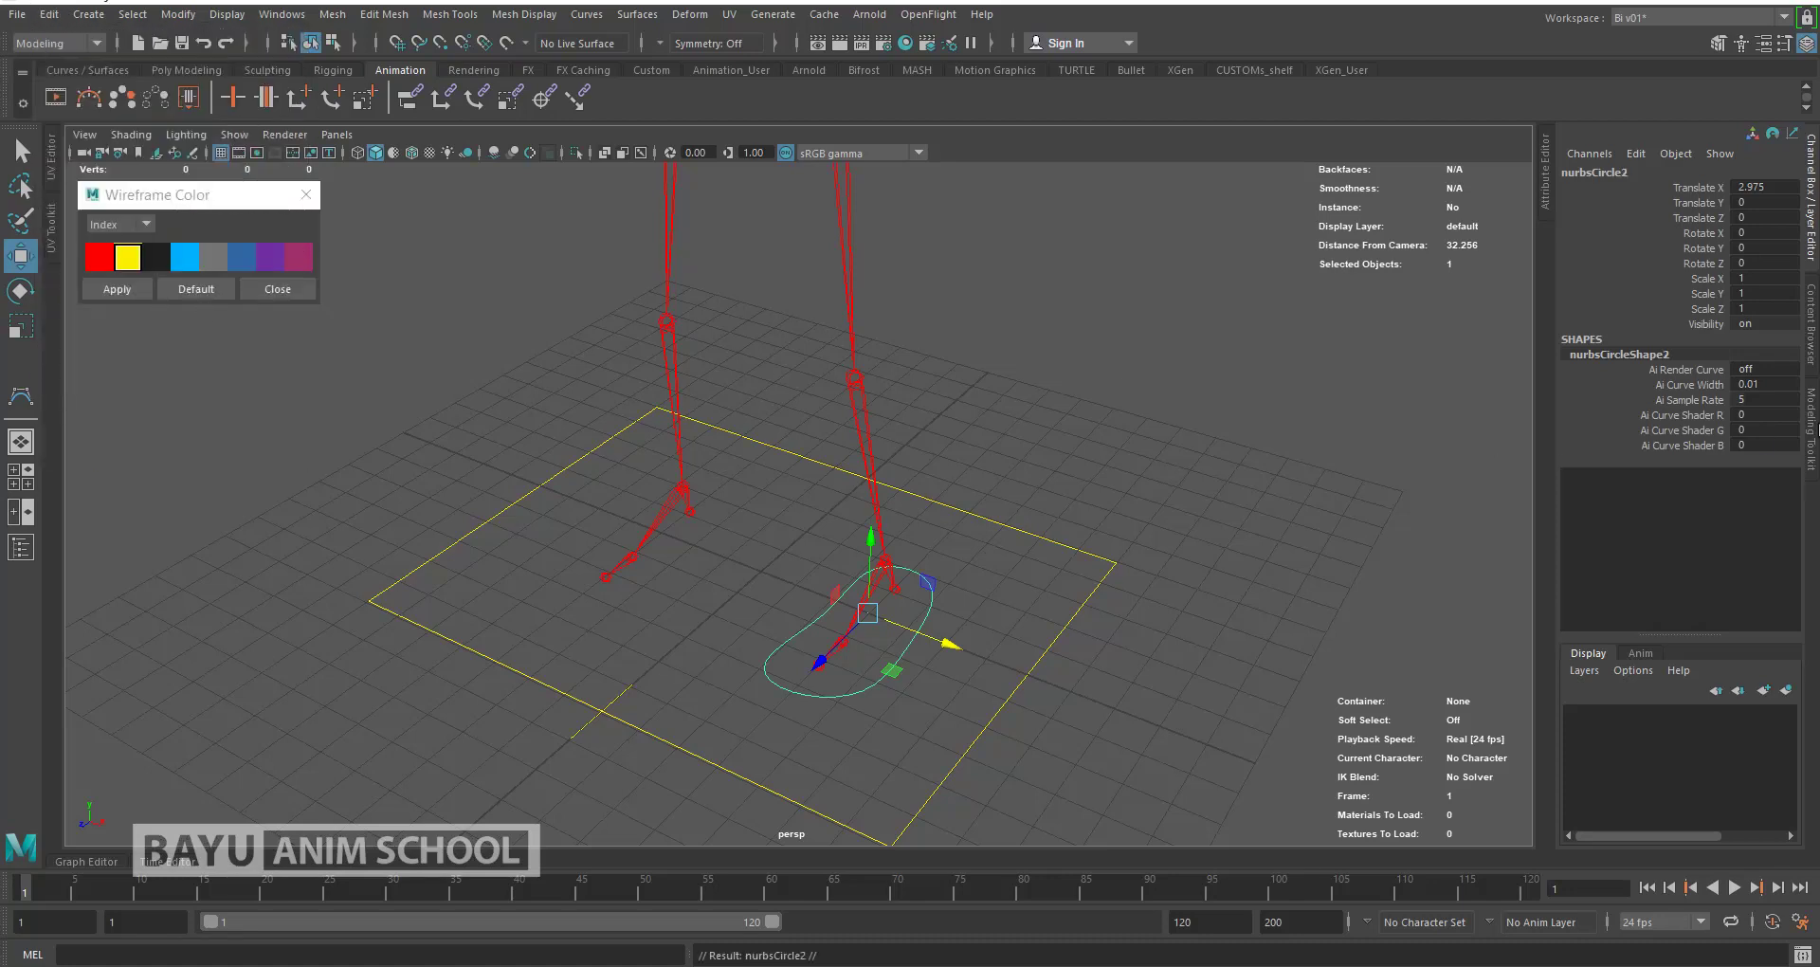
# Step: Mirror the copy with Scale X -1 and place it at Translate X -2.975
pyautogui.doubleClick(1762, 293)
pyautogui.doubleClick(1765, 278)
pyautogui.write('-1')
pyautogui.press('Return')
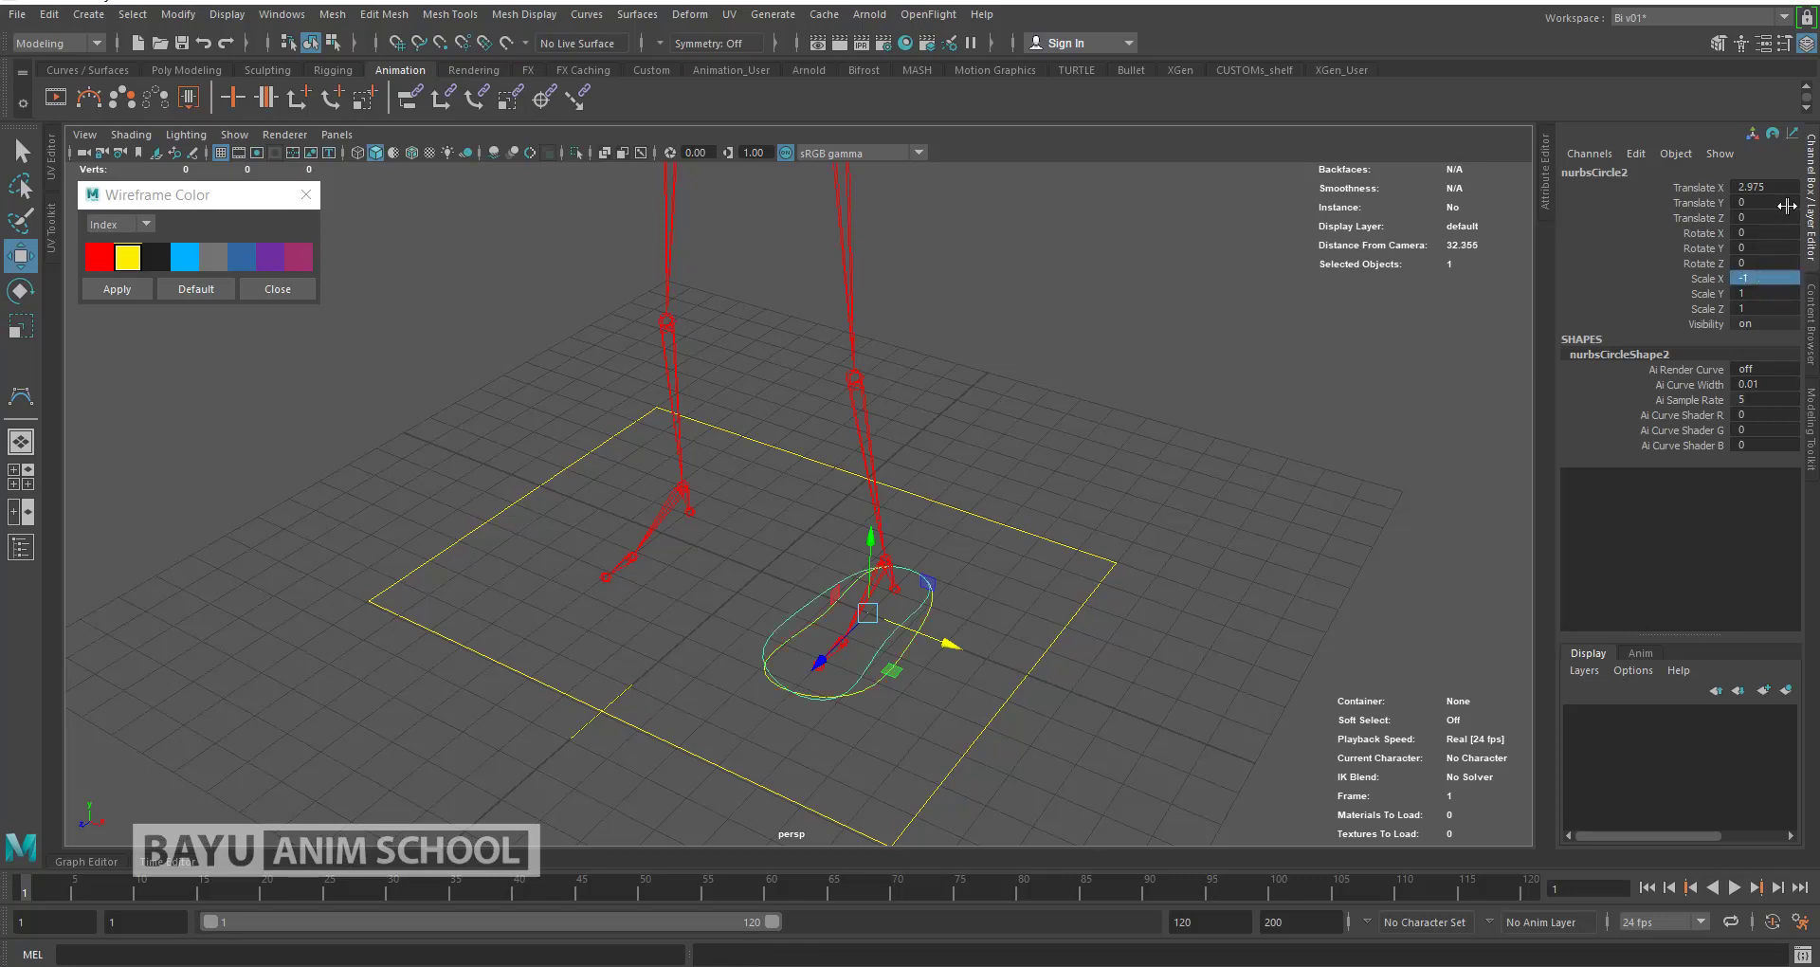
pyautogui.doubleClick(1788, 187)
pyautogui.press('Return')
pyautogui.keyDown('alt'); pyautogui.moveTo(1213, 435); pyautogui.dragTo(1162, 446); pyautogui.keyUp('alt')
pyautogui.click(1163, 447)
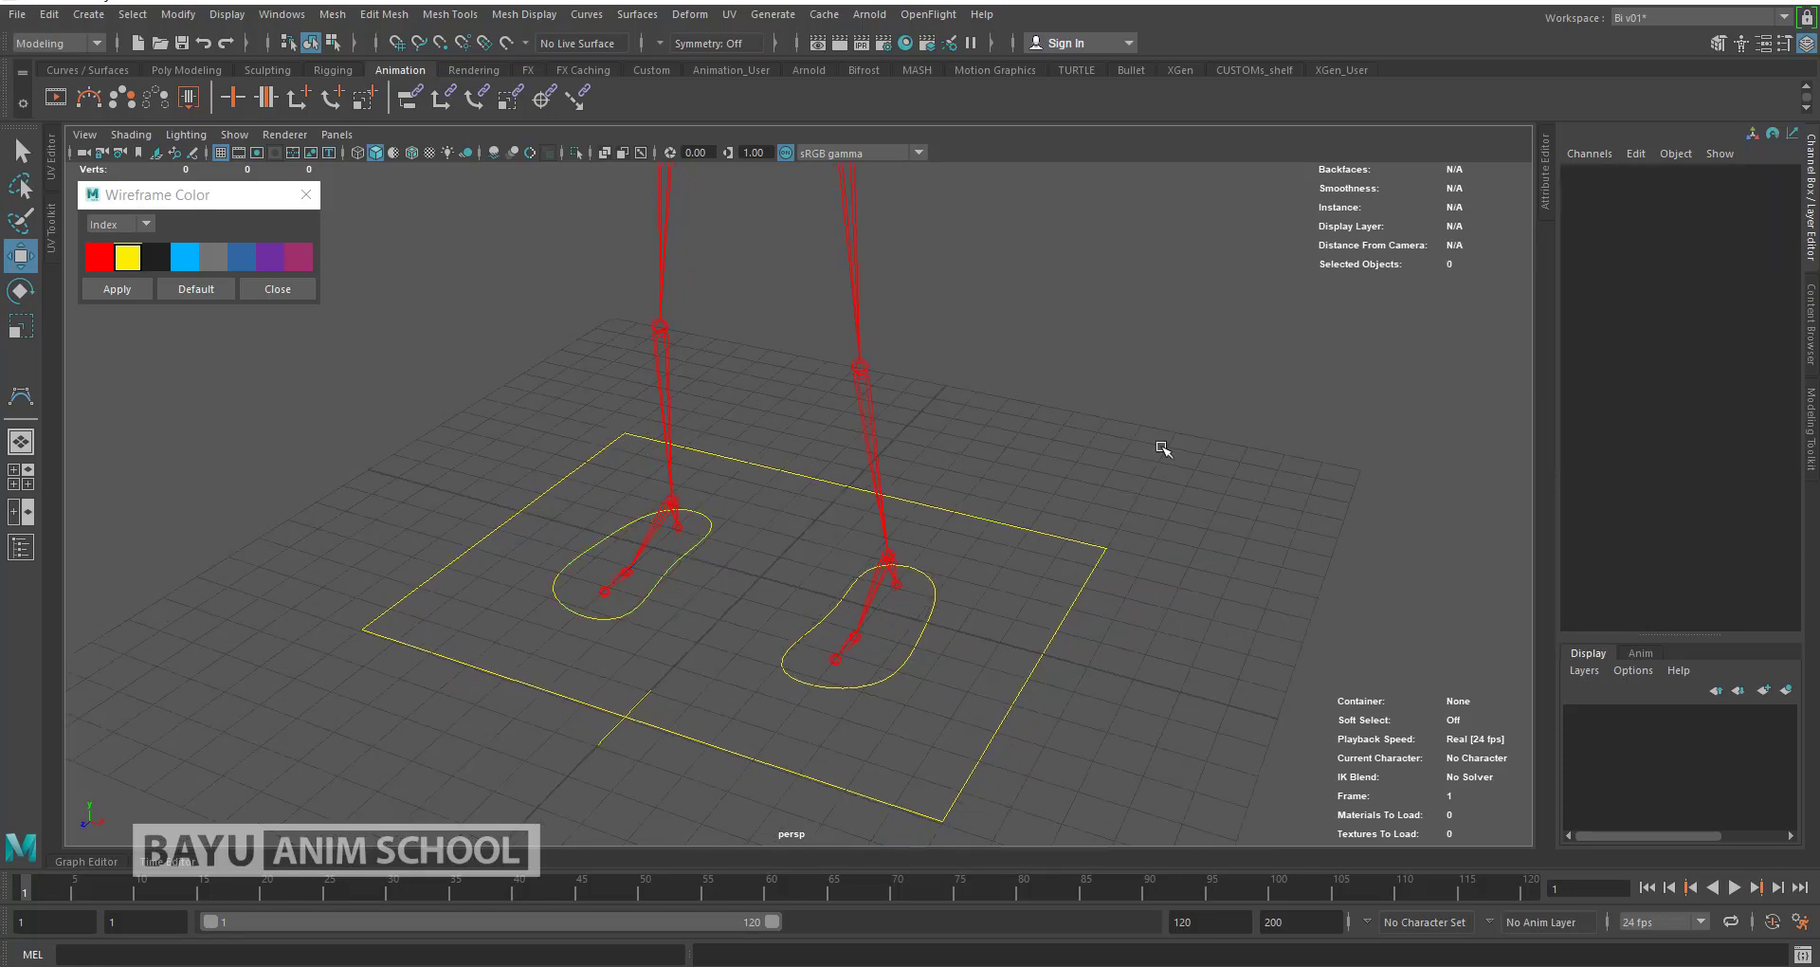
pyautogui.moveTo(522, 657); pyautogui.dragTo(517, 723)
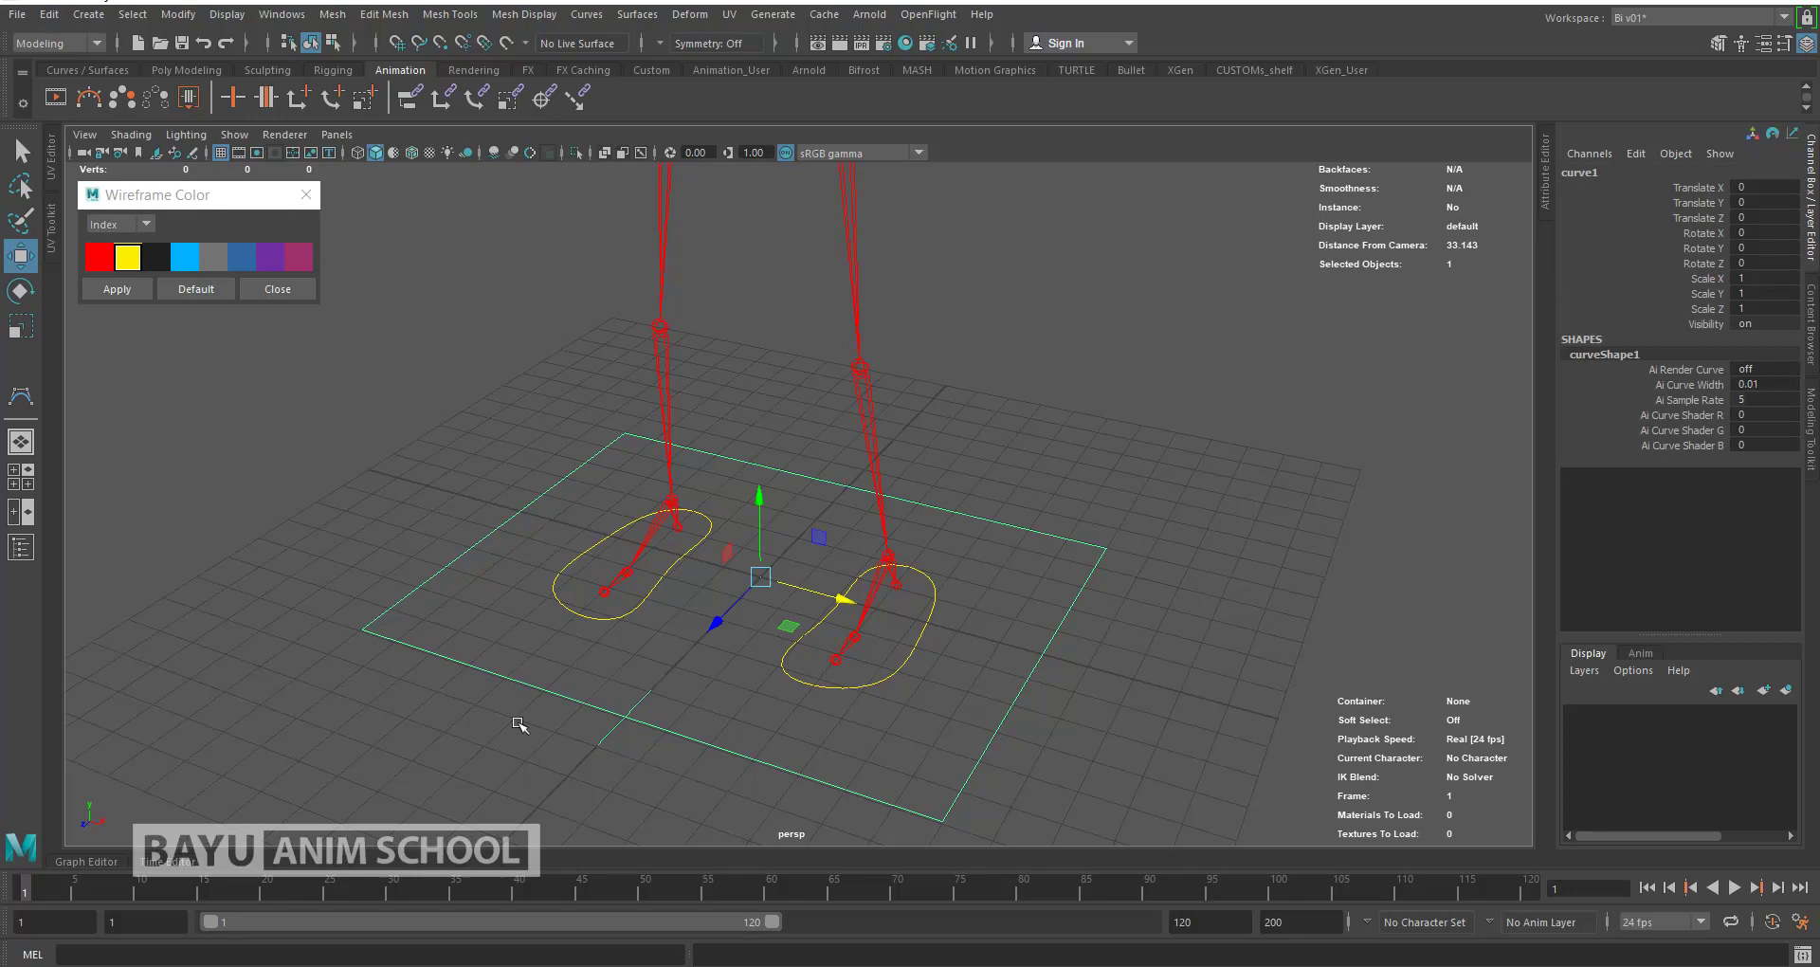
# Step: Freeze transformations on the master square and both foot controls
pyautogui.keyDown('shift'); pyautogui.click(567, 596); pyautogui.keyUp('shift')
pyautogui.keyDown('shift'); pyautogui.click(880, 730); pyautogui.keyUp('shift')
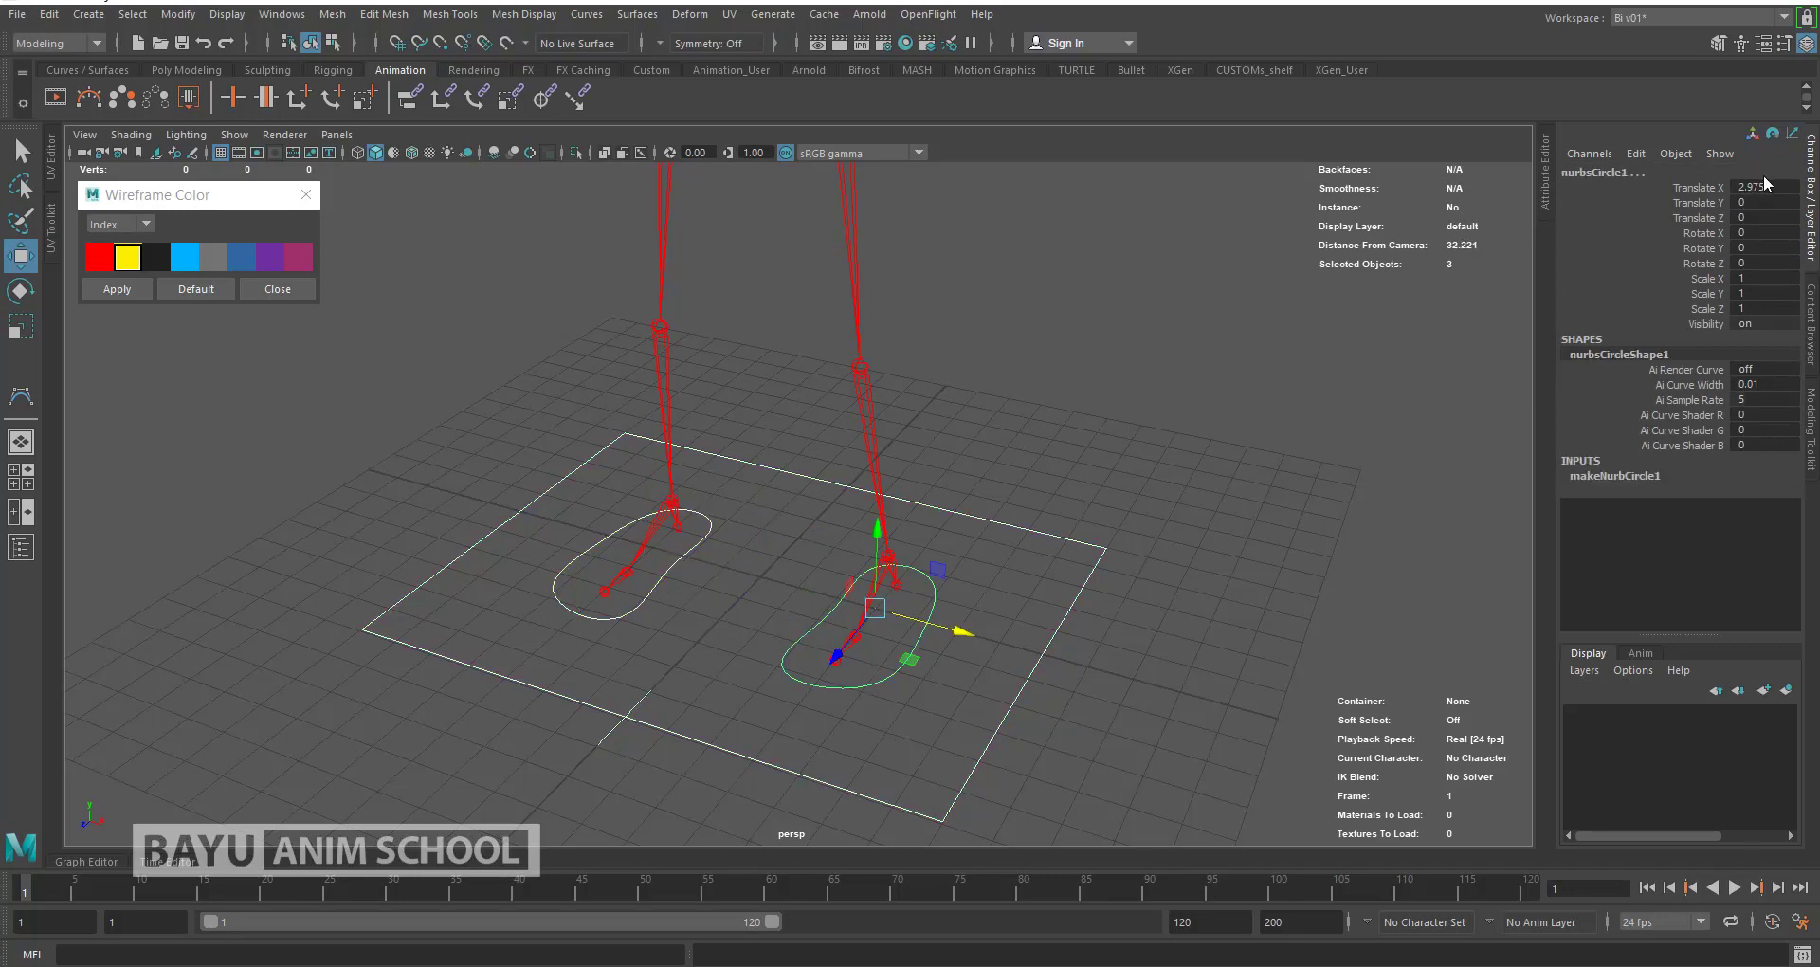
pyautogui.click(181, 16)
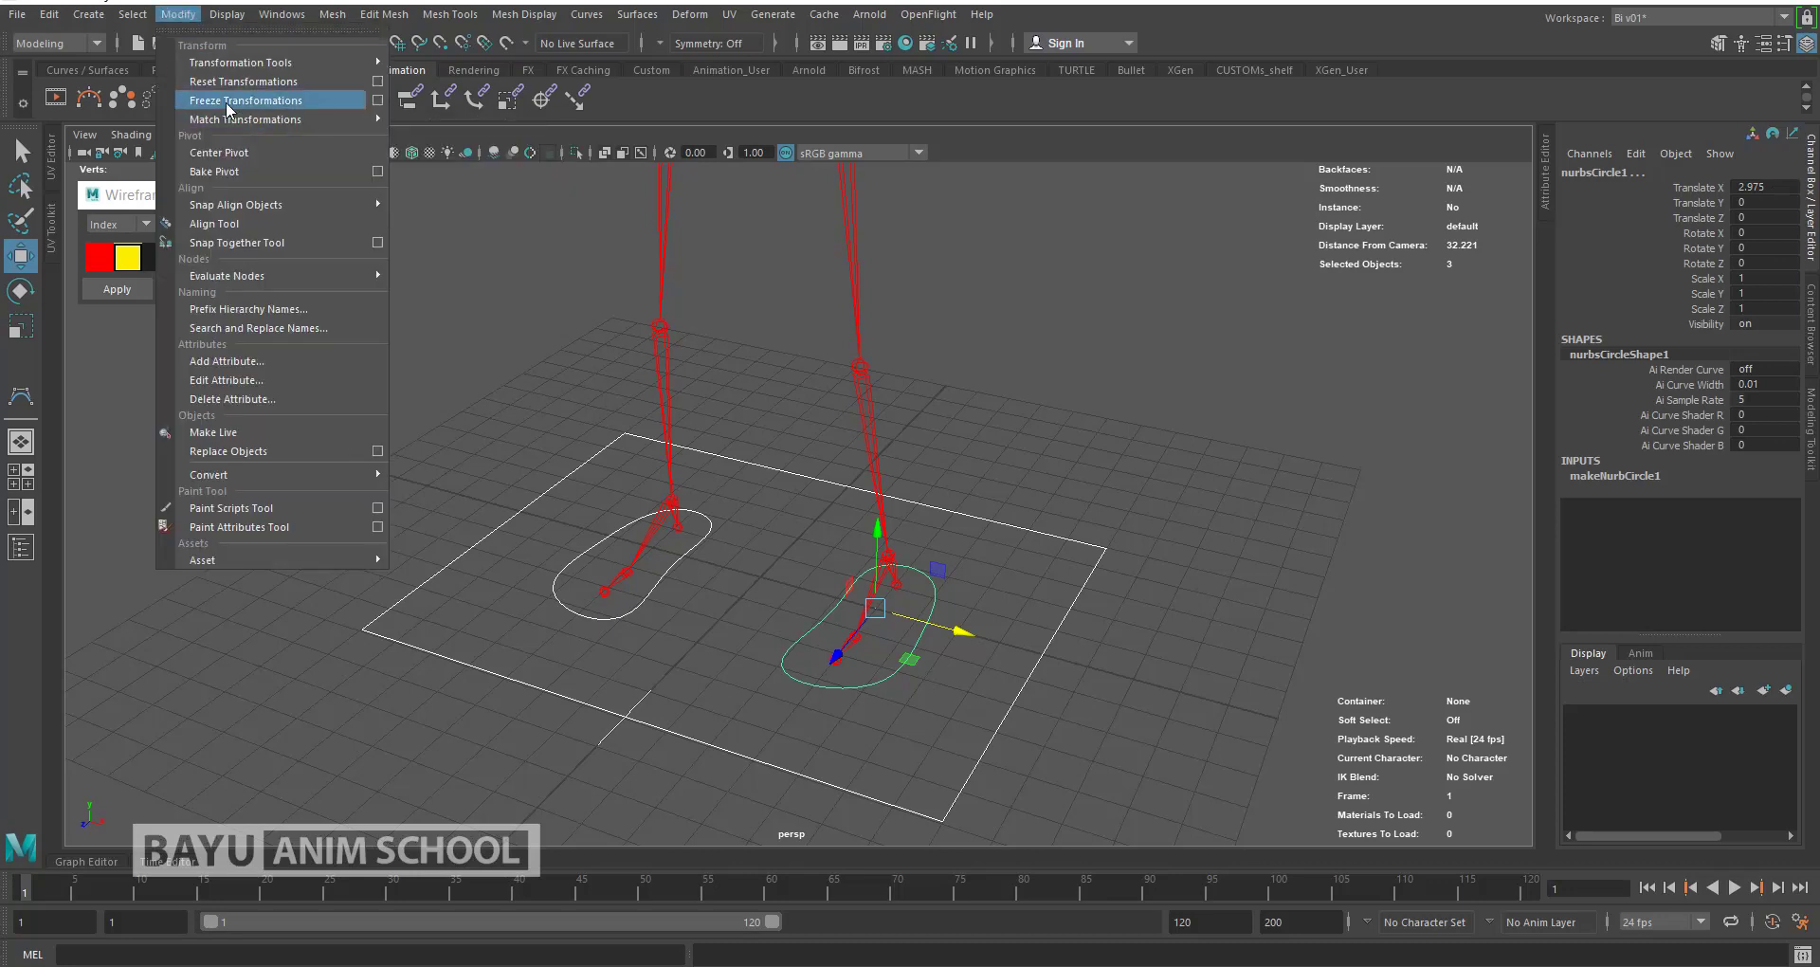
pyautogui.click(227, 101)
# Step: Select each control to check the zeroed values, e.g. nurbsCircle2 Translate X 0, Scale X 1
pyautogui.click(1362, 488)
pyautogui.moveTo(1052, 621); pyautogui.dragTo(1187, 668)
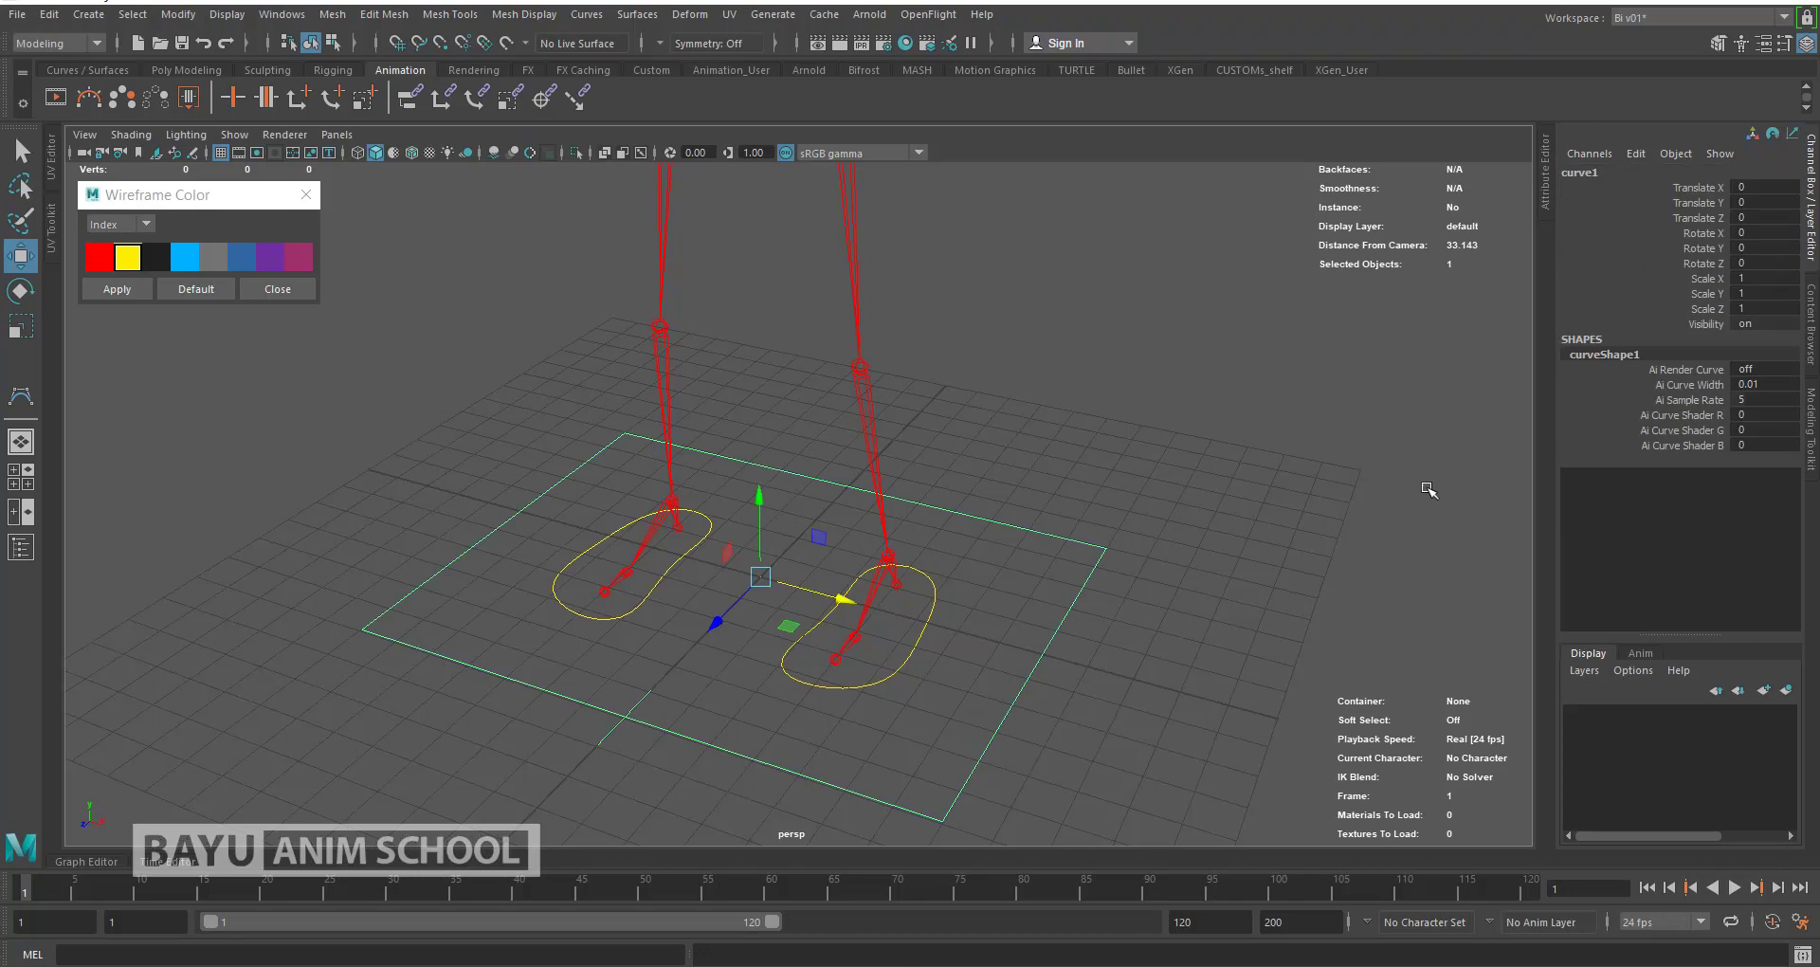
pyautogui.click(809, 675)
pyautogui.click(618, 616)
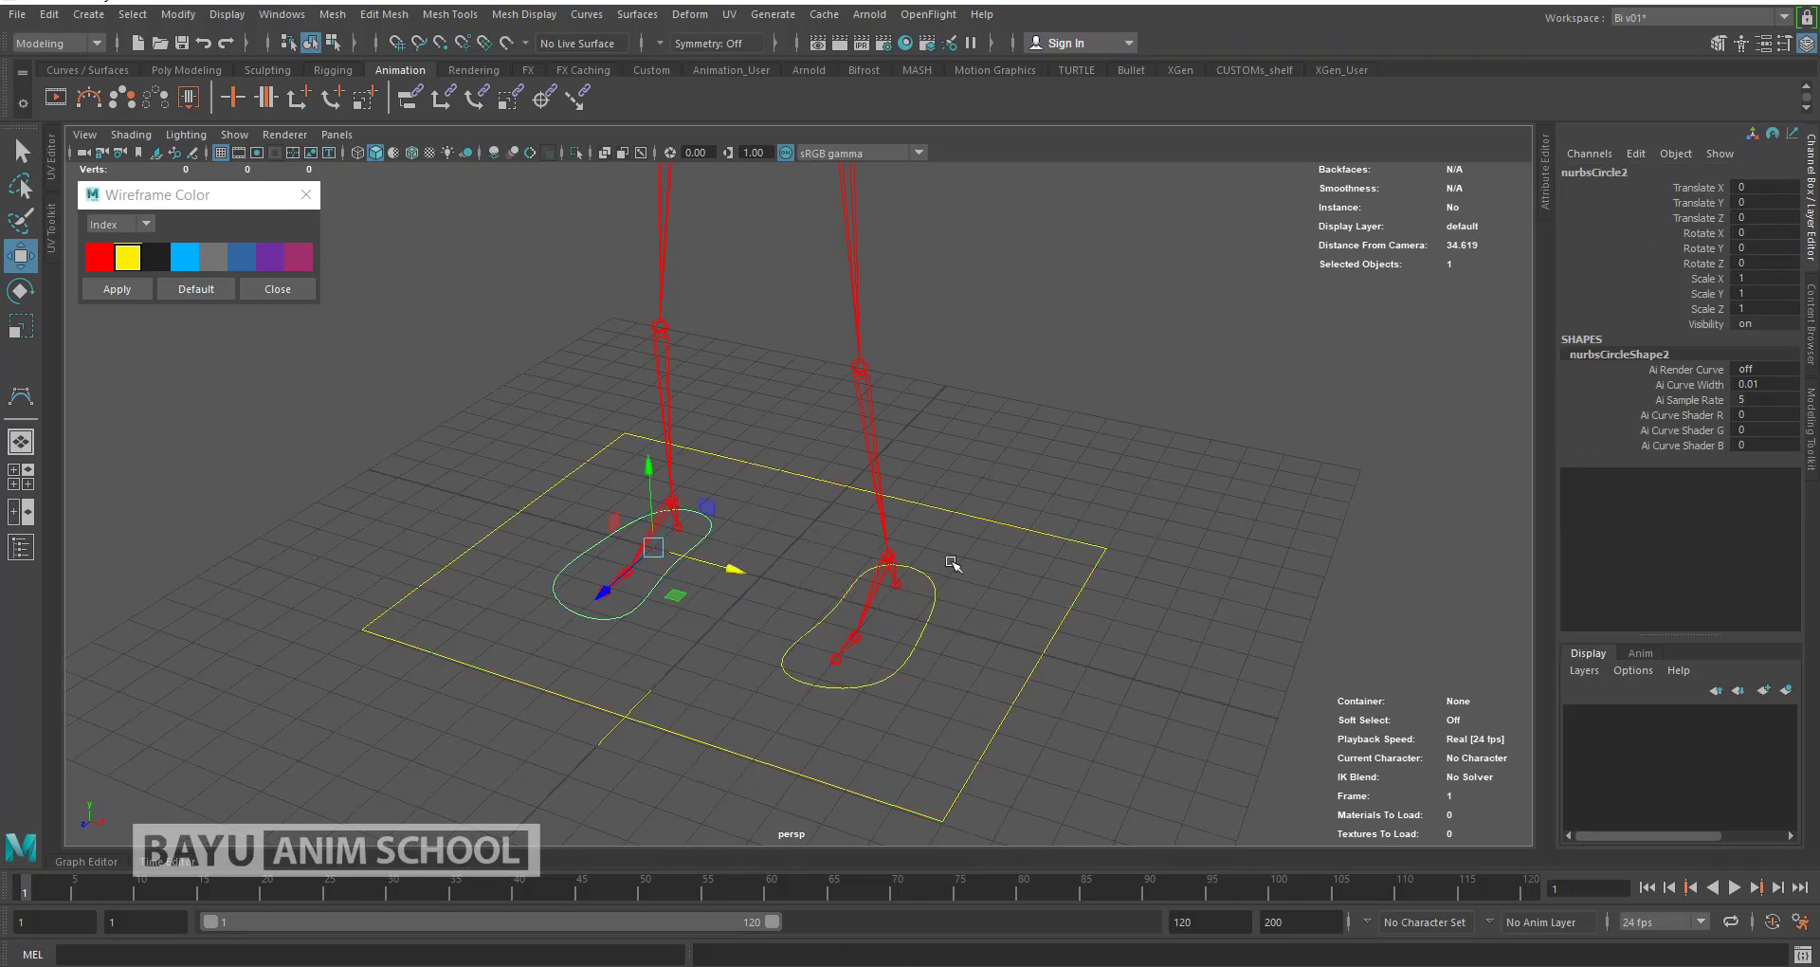
pyautogui.click(1089, 417)
pyautogui.scroll(-5, 1088, 423)
pyautogui.moveTo(1020, 397)
pyautogui.keyDown('alt'); pyautogui.mouseDown()
pyautogui.moveTo(1055, 562)
pyautogui.moveTo(857, 572)
pyautogui.moveTo(1007, 562)
pyautogui.mouseUp(); pyautogui.keyUp('alt')
pyautogui.keyDown('alt'); pyautogui.moveTo(963, 437); pyautogui.dragTo(867, 444); pyautogui.keyUp('alt')
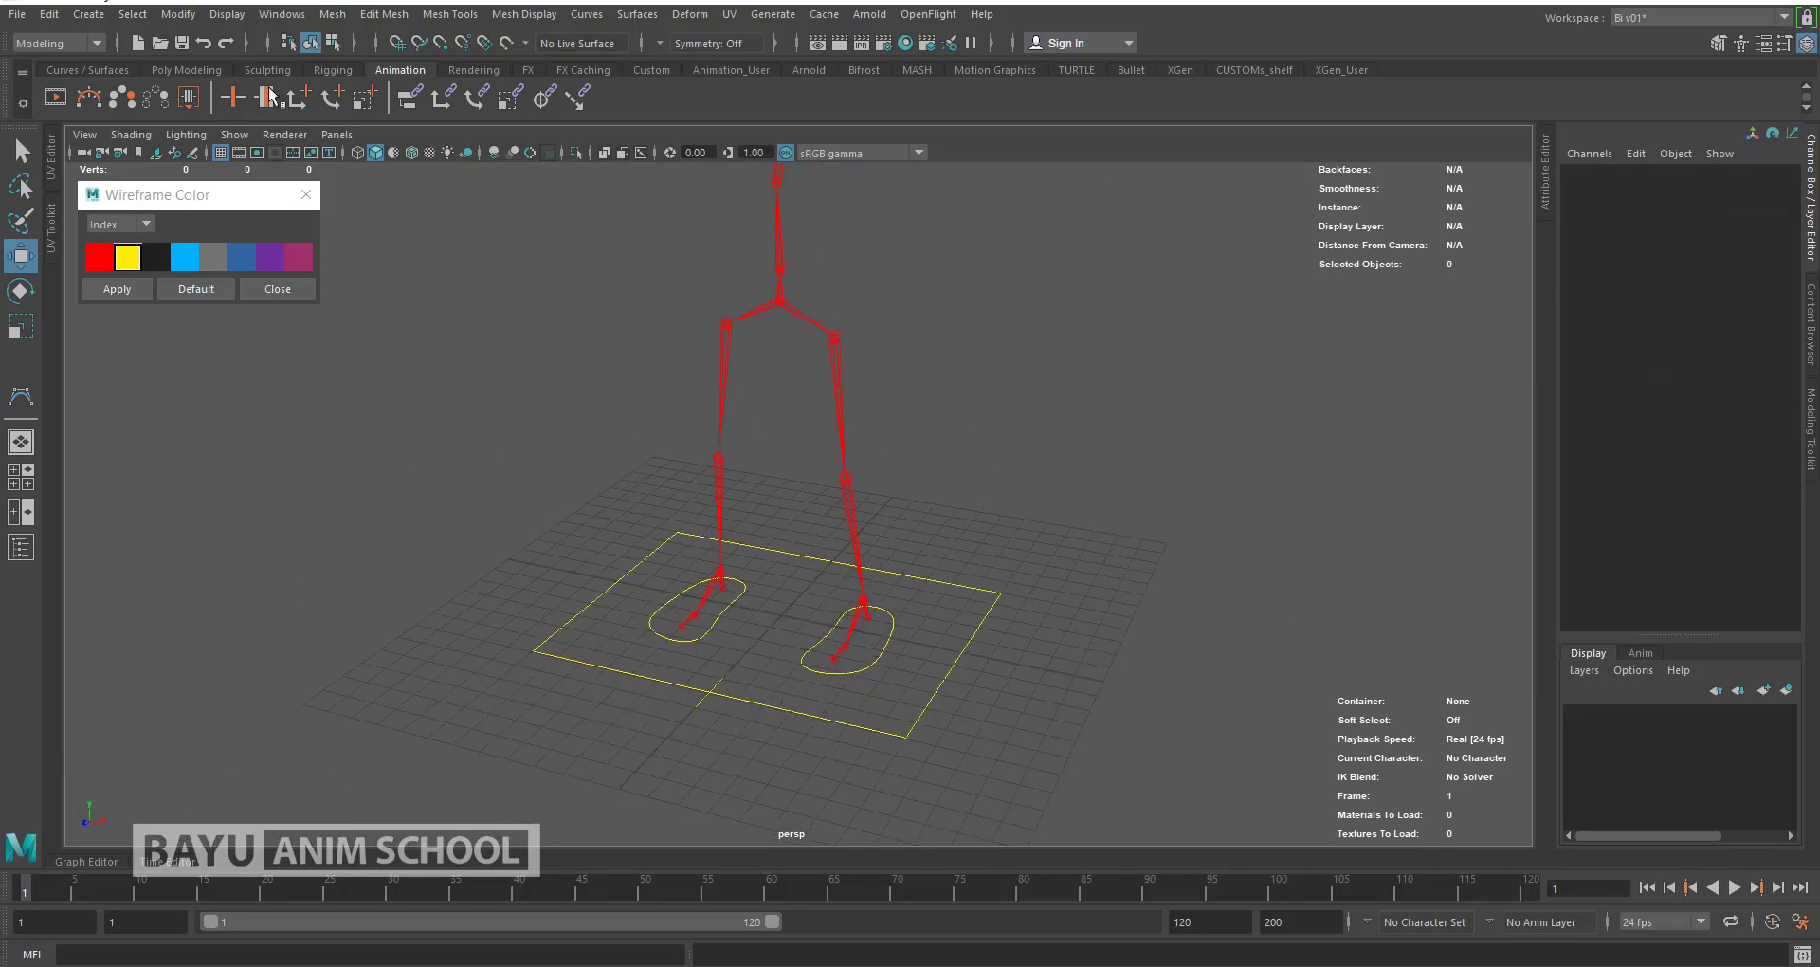
# Step: Create a new NURBS circle and raise it to the hips at Translate Y 11.921
pyautogui.click(90, 15)
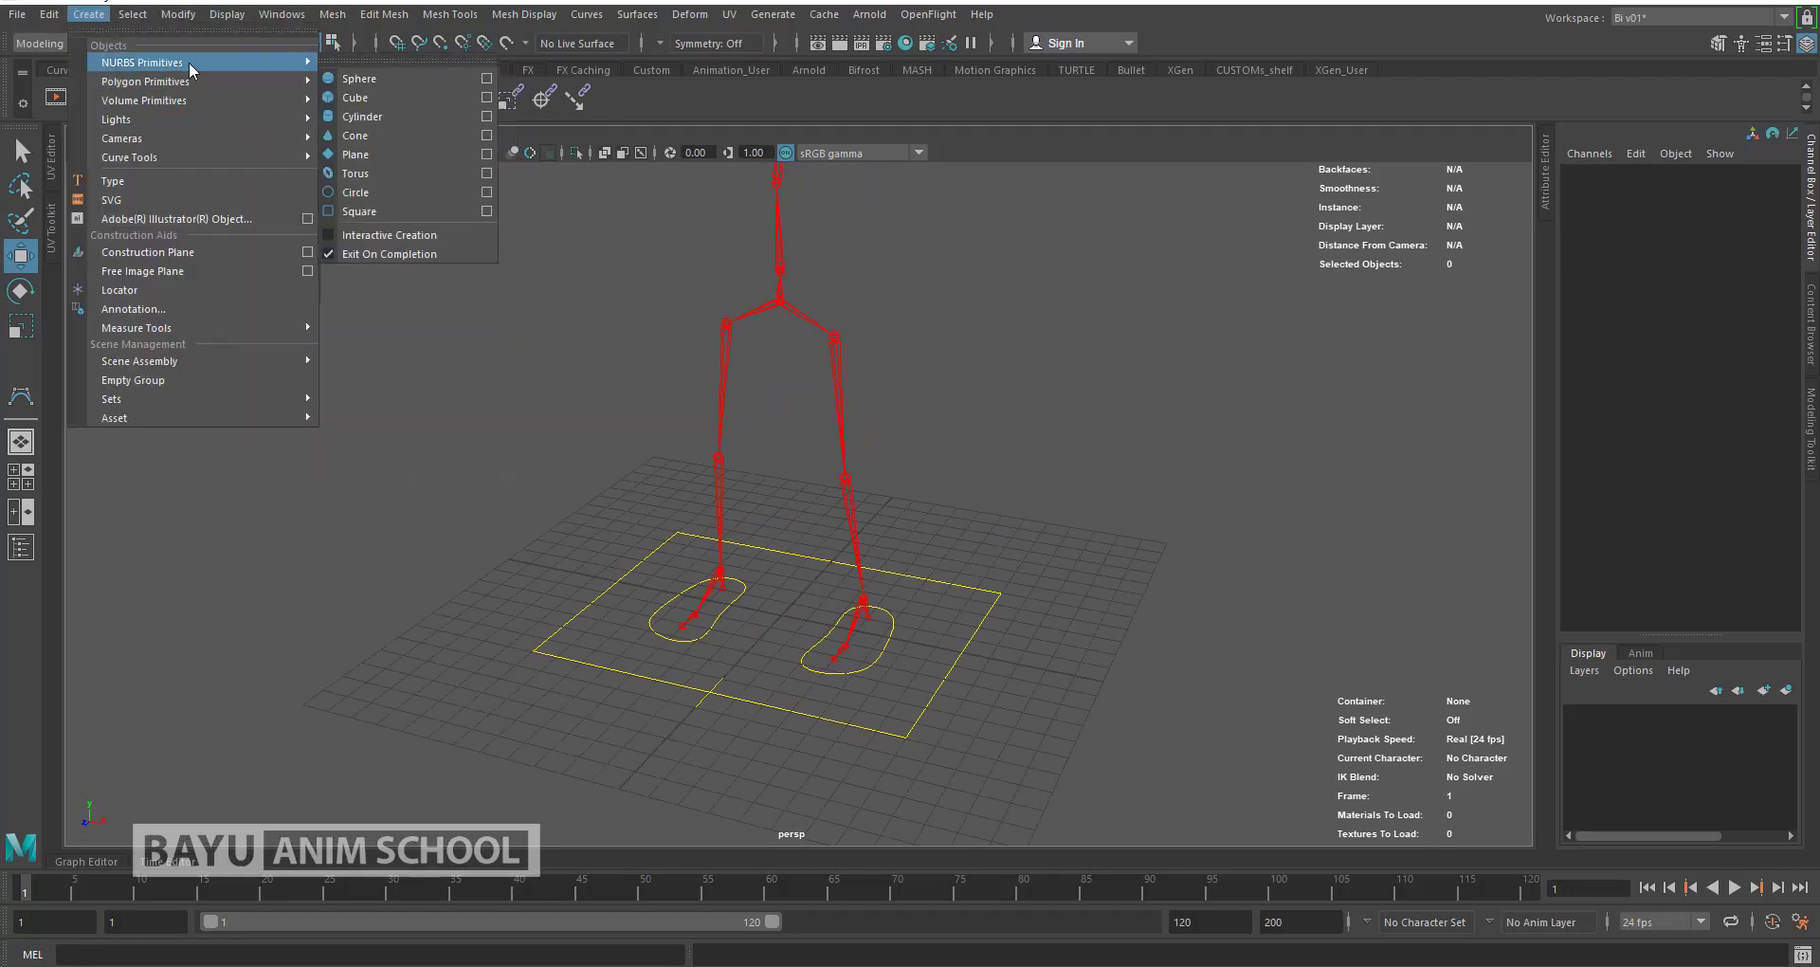
pyautogui.click(391, 194)
pyautogui.moveTo(781, 550); pyautogui.dragTo(829, 260)
pyautogui.keyDown('alt'); pyautogui.moveTo(829, 260); pyautogui.dragTo(788, 433, button='right'); pyautogui.keyUp('alt')
pyautogui.keyDown('alt'); pyautogui.moveTo(788, 433); pyautogui.dragTo(812, 682, button='middle'); pyautogui.keyUp('alt')
pyautogui.keyDown('alt'); pyautogui.moveTo(812, 683); pyautogui.dragTo(809, 478, button='right'); pyautogui.keyUp('alt')
pyautogui.moveTo(801, 460)
pyautogui.mouseDown()
pyautogui.moveTo(817, 386)
pyautogui.moveTo(894, 568)
pyautogui.moveTo(938, 531)
pyautogui.mouseUp()
# Step: Set the hip circle's radius to 3
pyautogui.hotkey('alt', 'shift', 'd')
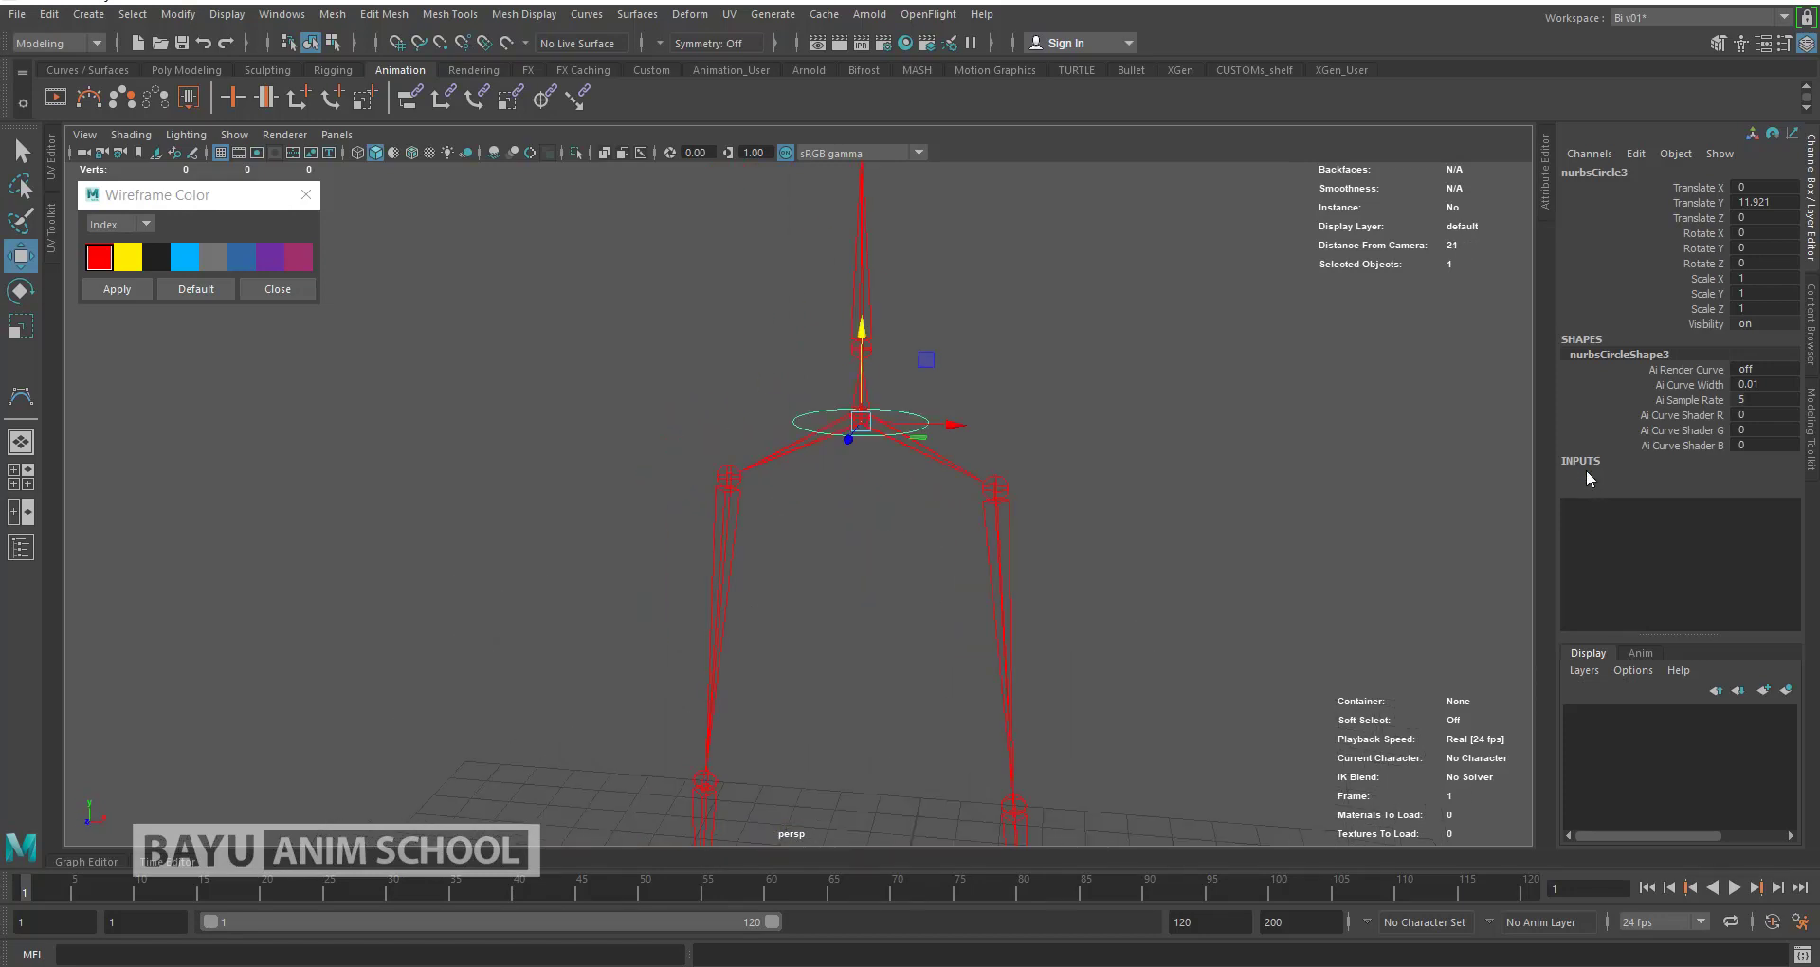
pyautogui.hotkey('ctrl', 'z')
pyautogui.doubleClick(1752, 582)
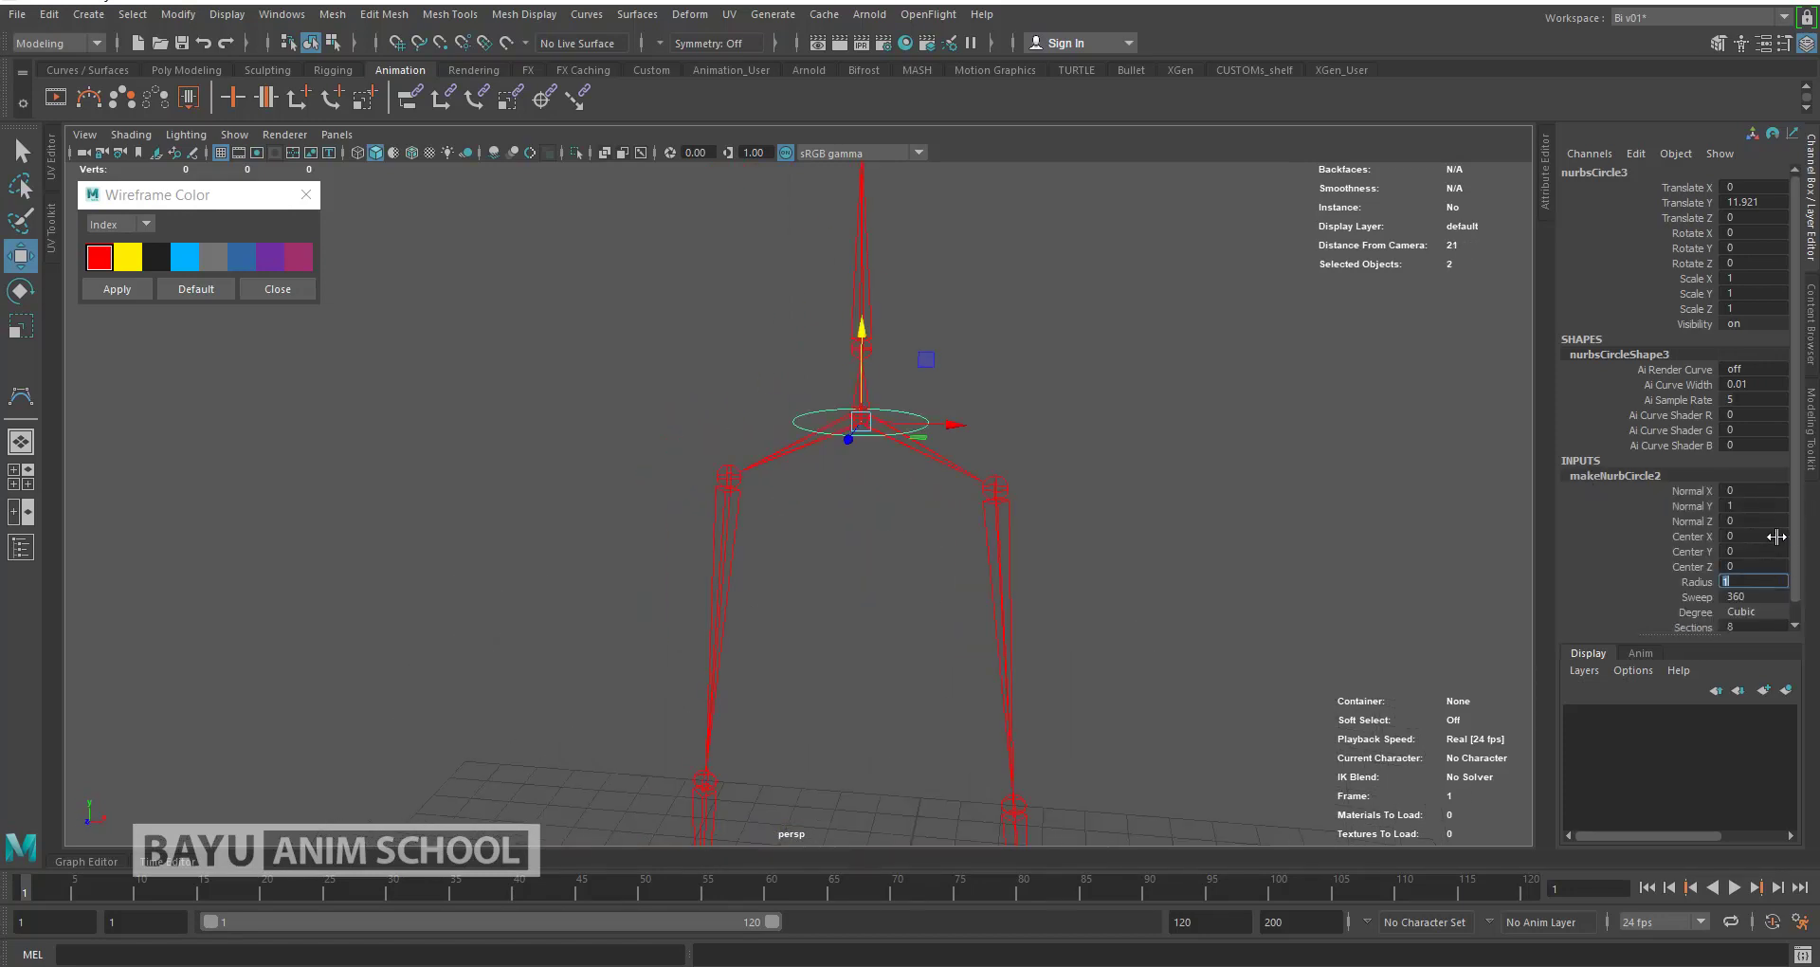
pyautogui.press('Return')
# Step: Select several hip-circle CVs and rotate them to square off the circle
pyautogui.keyDown('alt'); pyautogui.moveTo(1124, 564); pyautogui.dragTo(1184, 379); pyautogui.keyUp('alt')
pyautogui.moveTo(1184, 379); pyautogui.dragTo(1157, 435, button='right')
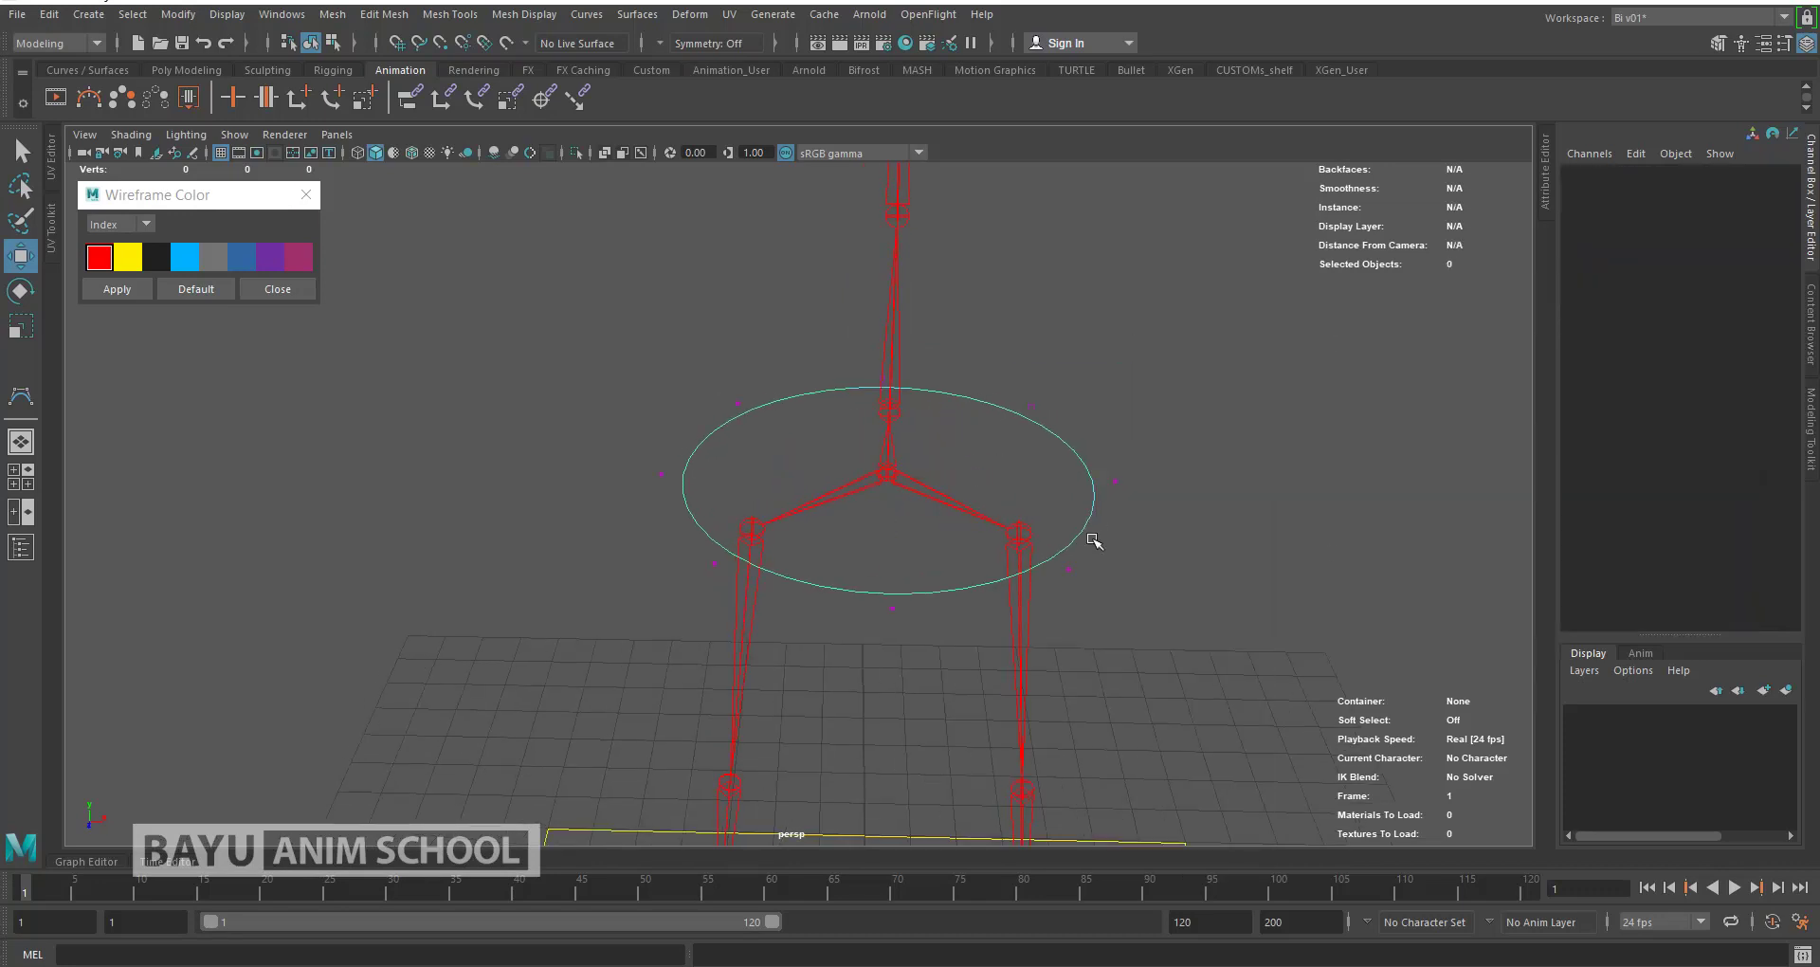
pyautogui.click(334, 42)
pyautogui.click(1095, 512)
pyautogui.moveTo(1106, 512); pyautogui.dragTo(1125, 472)
pyautogui.keyDown('shift'); pyautogui.click(892, 609); pyautogui.keyUp('shift')
pyautogui.keyDown('shift'); pyautogui.moveTo(617, 427); pyautogui.dragTo(708, 512); pyautogui.keyUp('shift')
pyautogui.press('e')
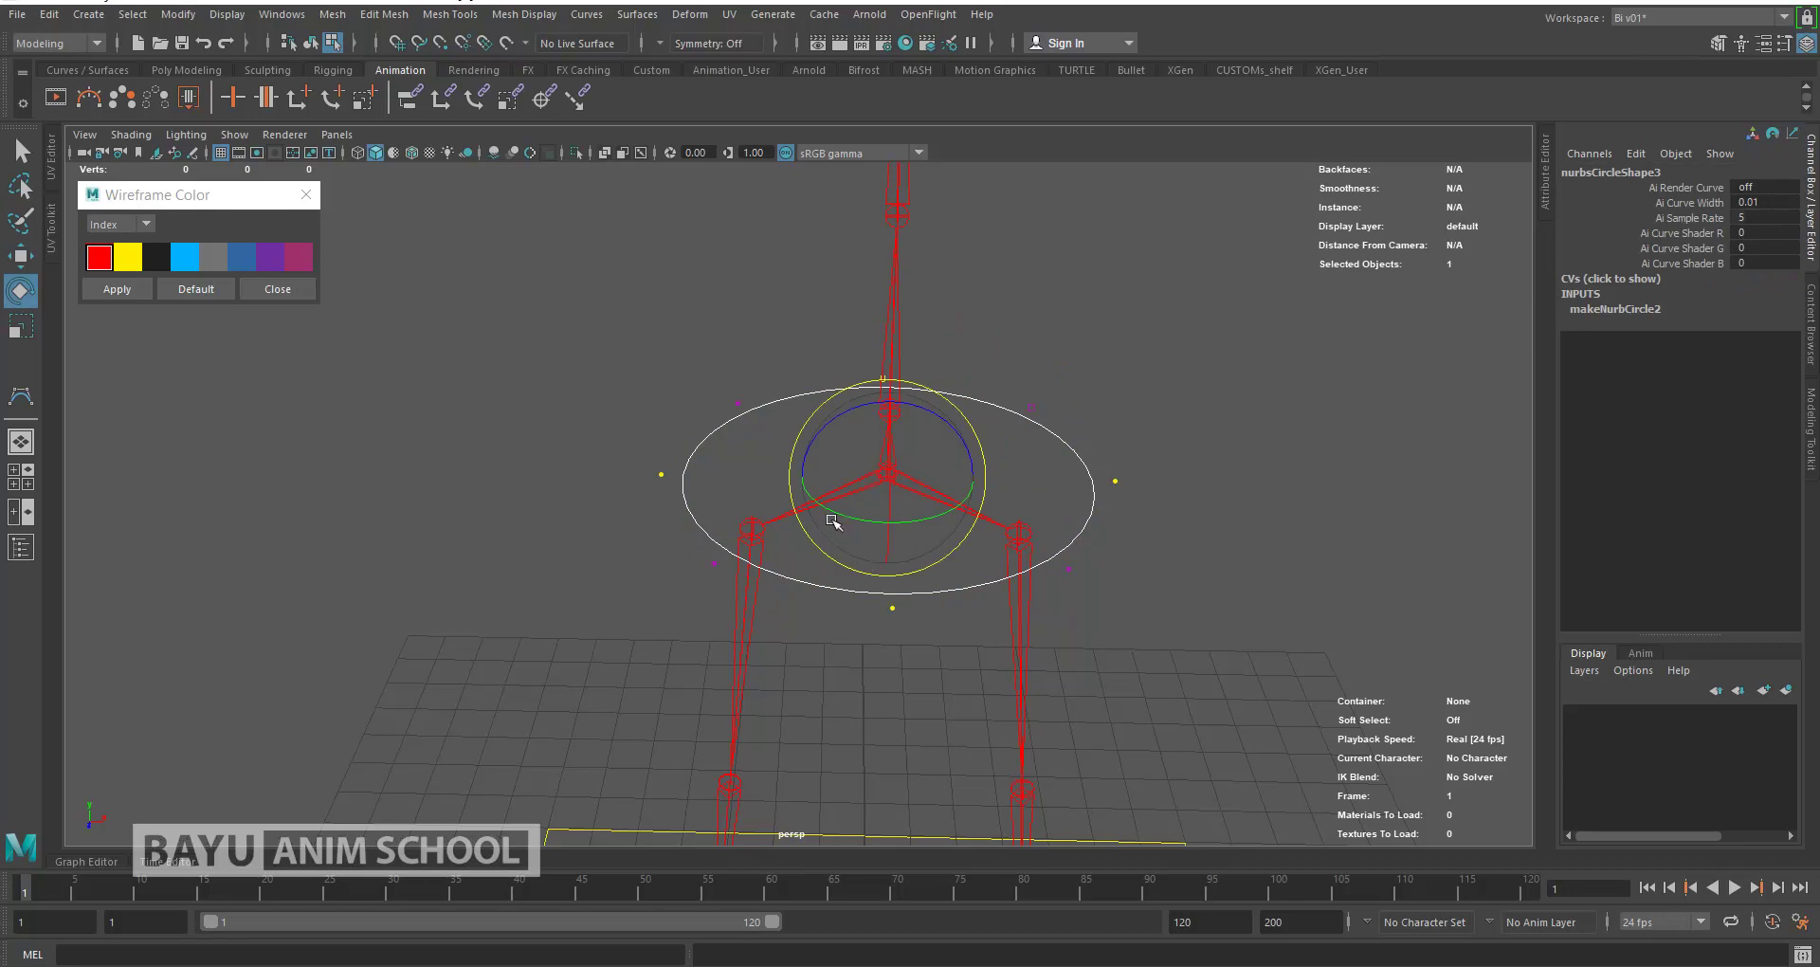
pyautogui.moveTo(917, 521); pyautogui.dragTo(860, 521)
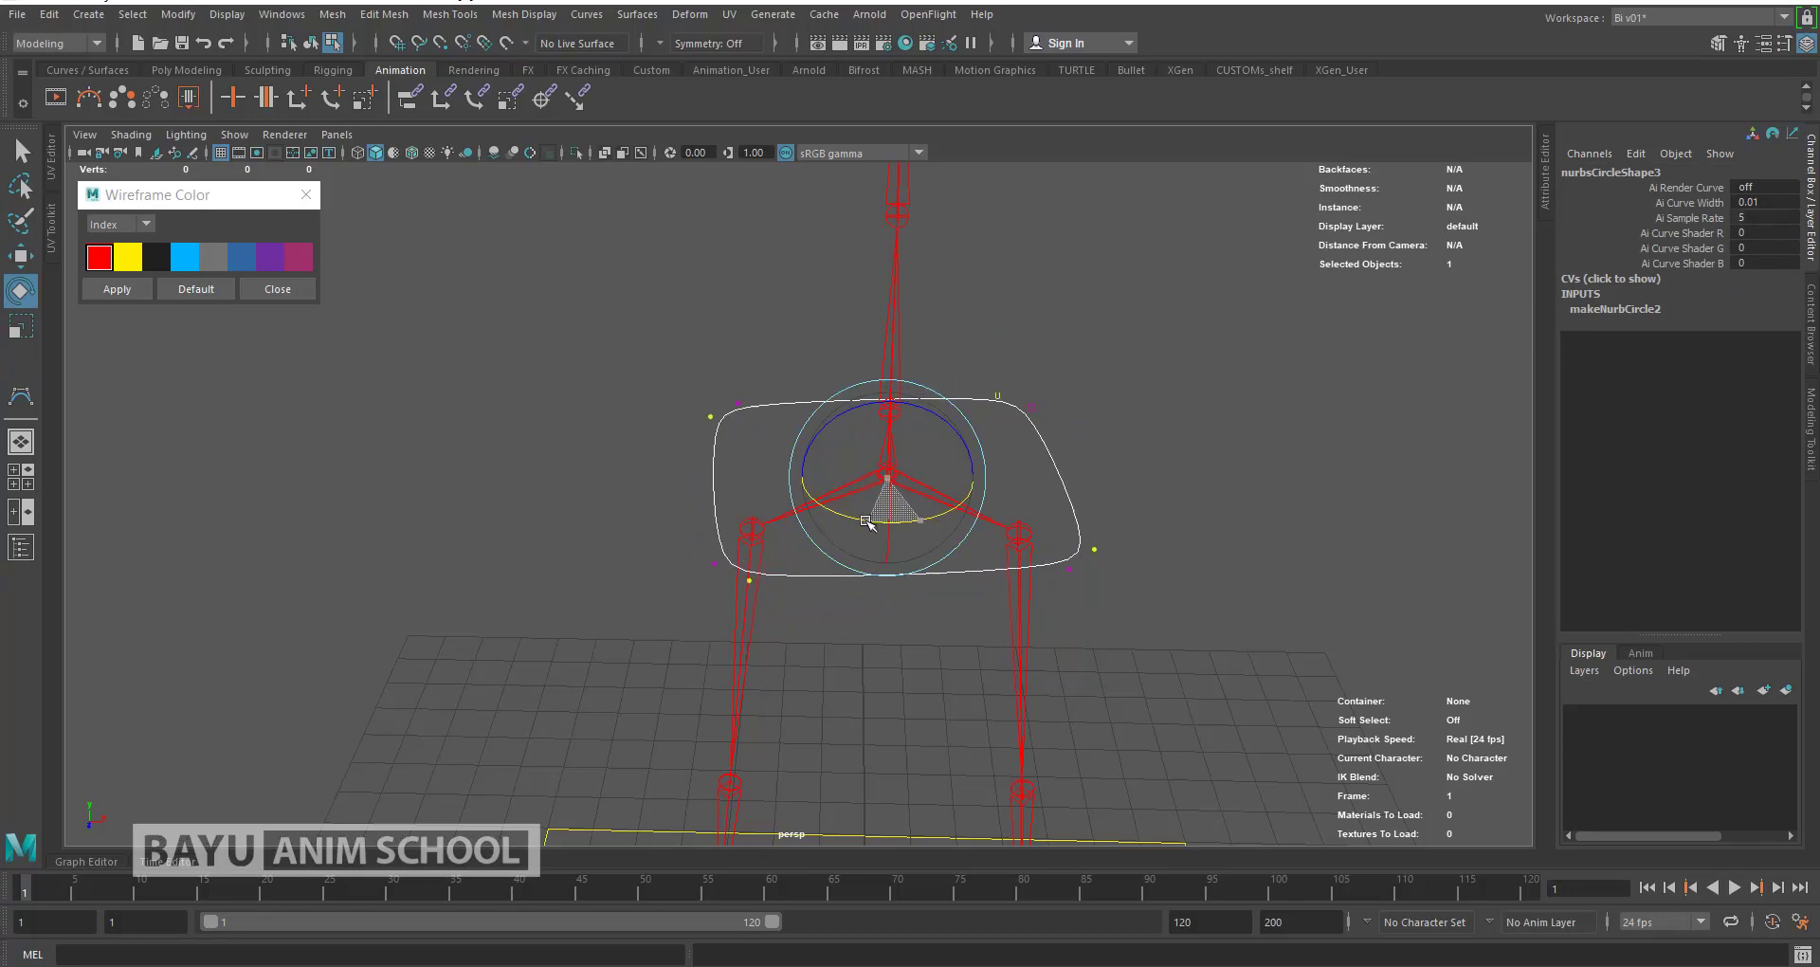
pyautogui.moveTo(1204, 643)
pyautogui.keyDown('alt'); pyautogui.mouseDown()
pyautogui.moveTo(1010, 649)
pyautogui.moveTo(1020, 459)
pyautogui.mouseUp(); pyautogui.keyUp('alt')
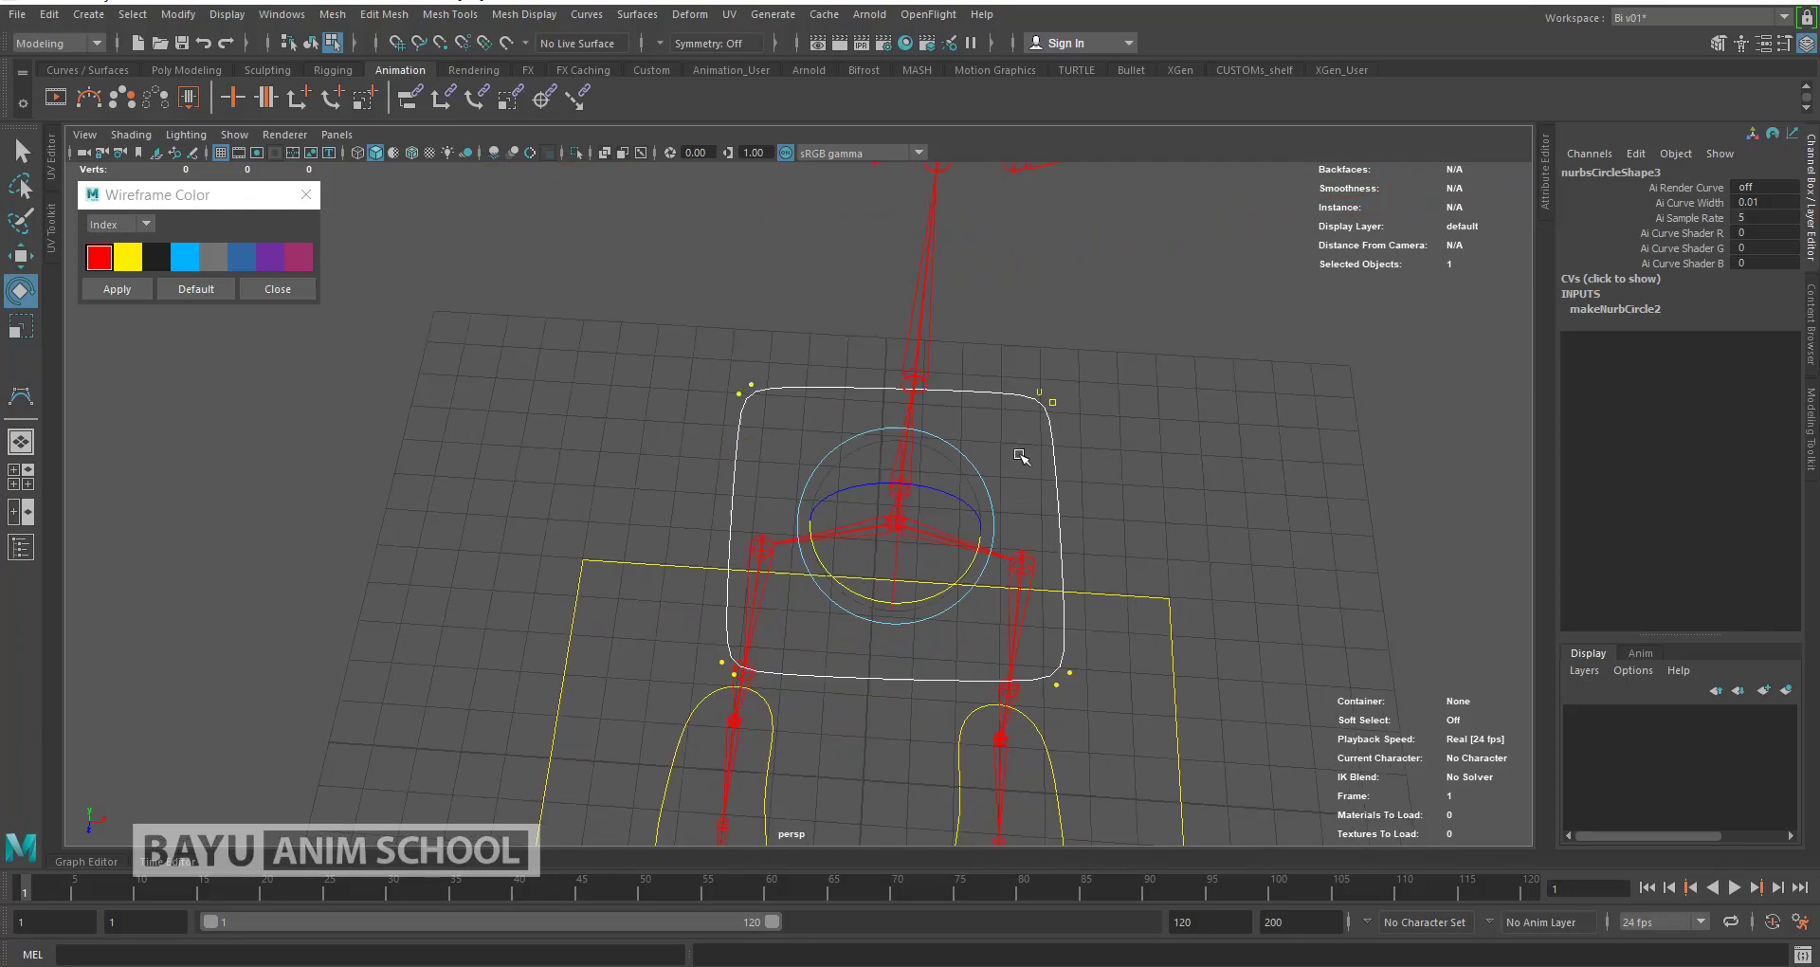
# Step: In top view, rotate the hip control's CVs until its edges sit level
pyautogui.press('space')
pyautogui.moveTo(1148, 454)
pyautogui.mouseDown()
pyautogui.moveTo(1155, 493)
pyautogui.moveTo(1062, 465)
pyautogui.mouseUp()
pyautogui.keyDown('alt'); pyautogui.moveTo(897, 636); pyautogui.dragTo(957, 642, button='middle'); pyautogui.keyUp('alt')
pyautogui.scroll(2, 958, 642)
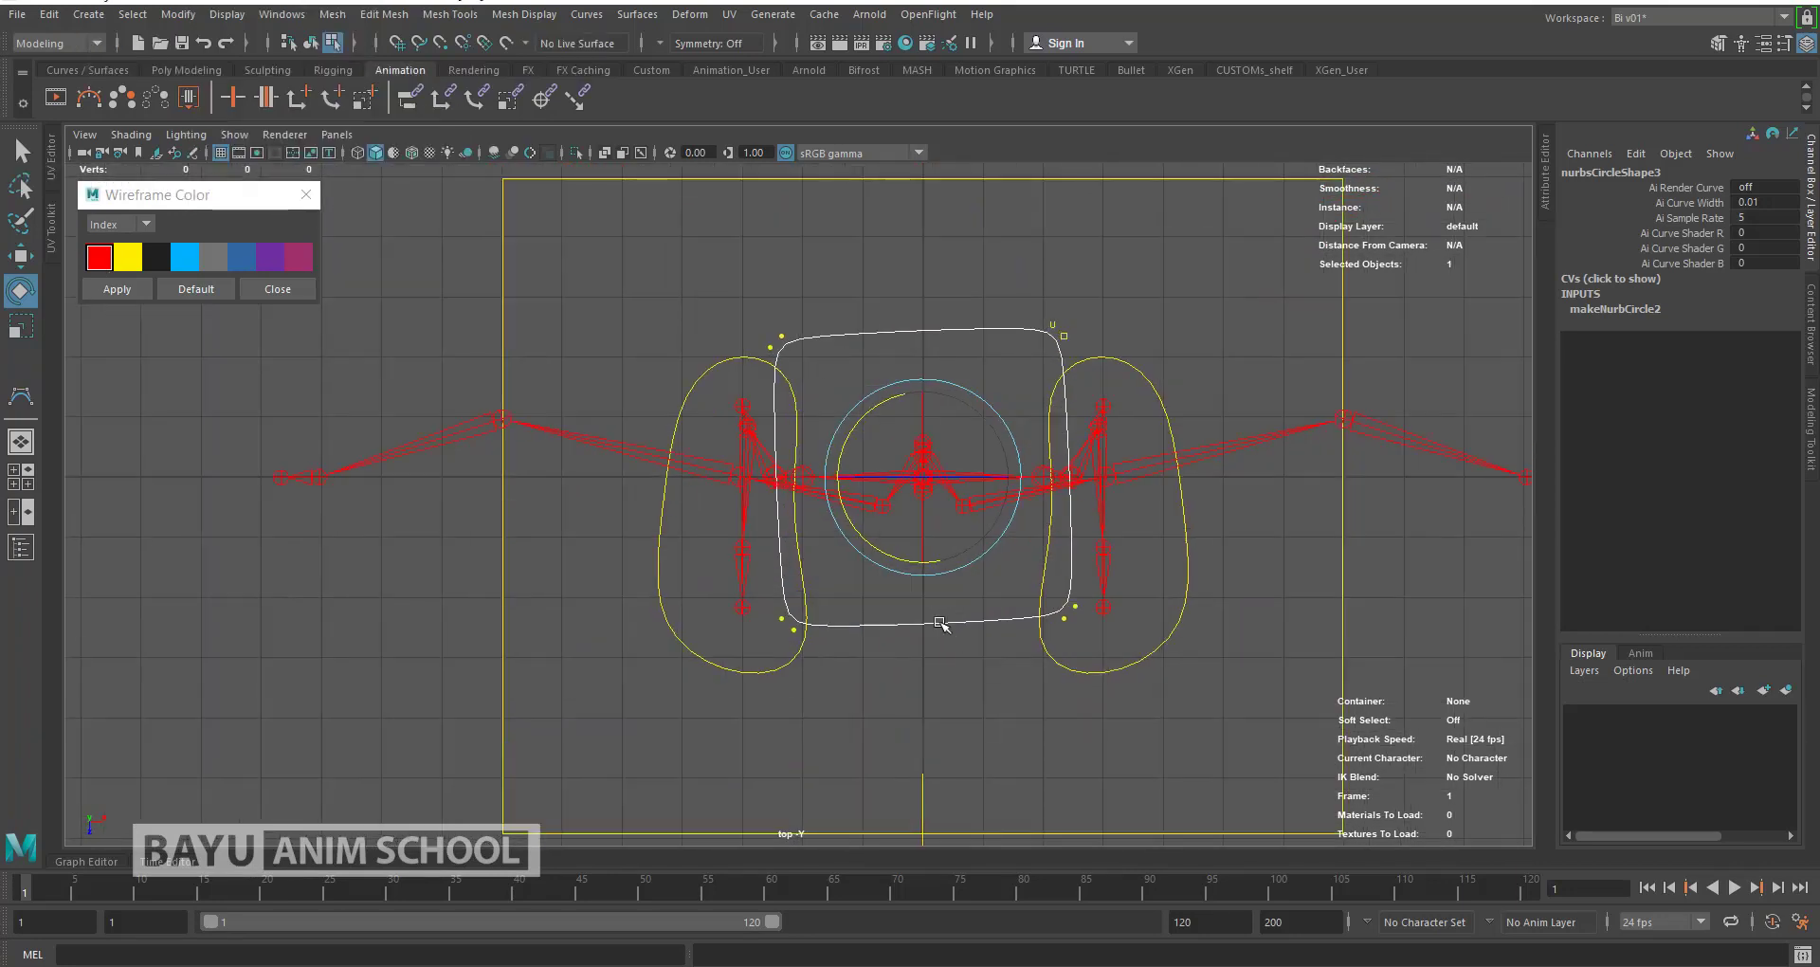
pyautogui.moveTo(908, 562); pyautogui.dragTo(906, 566)
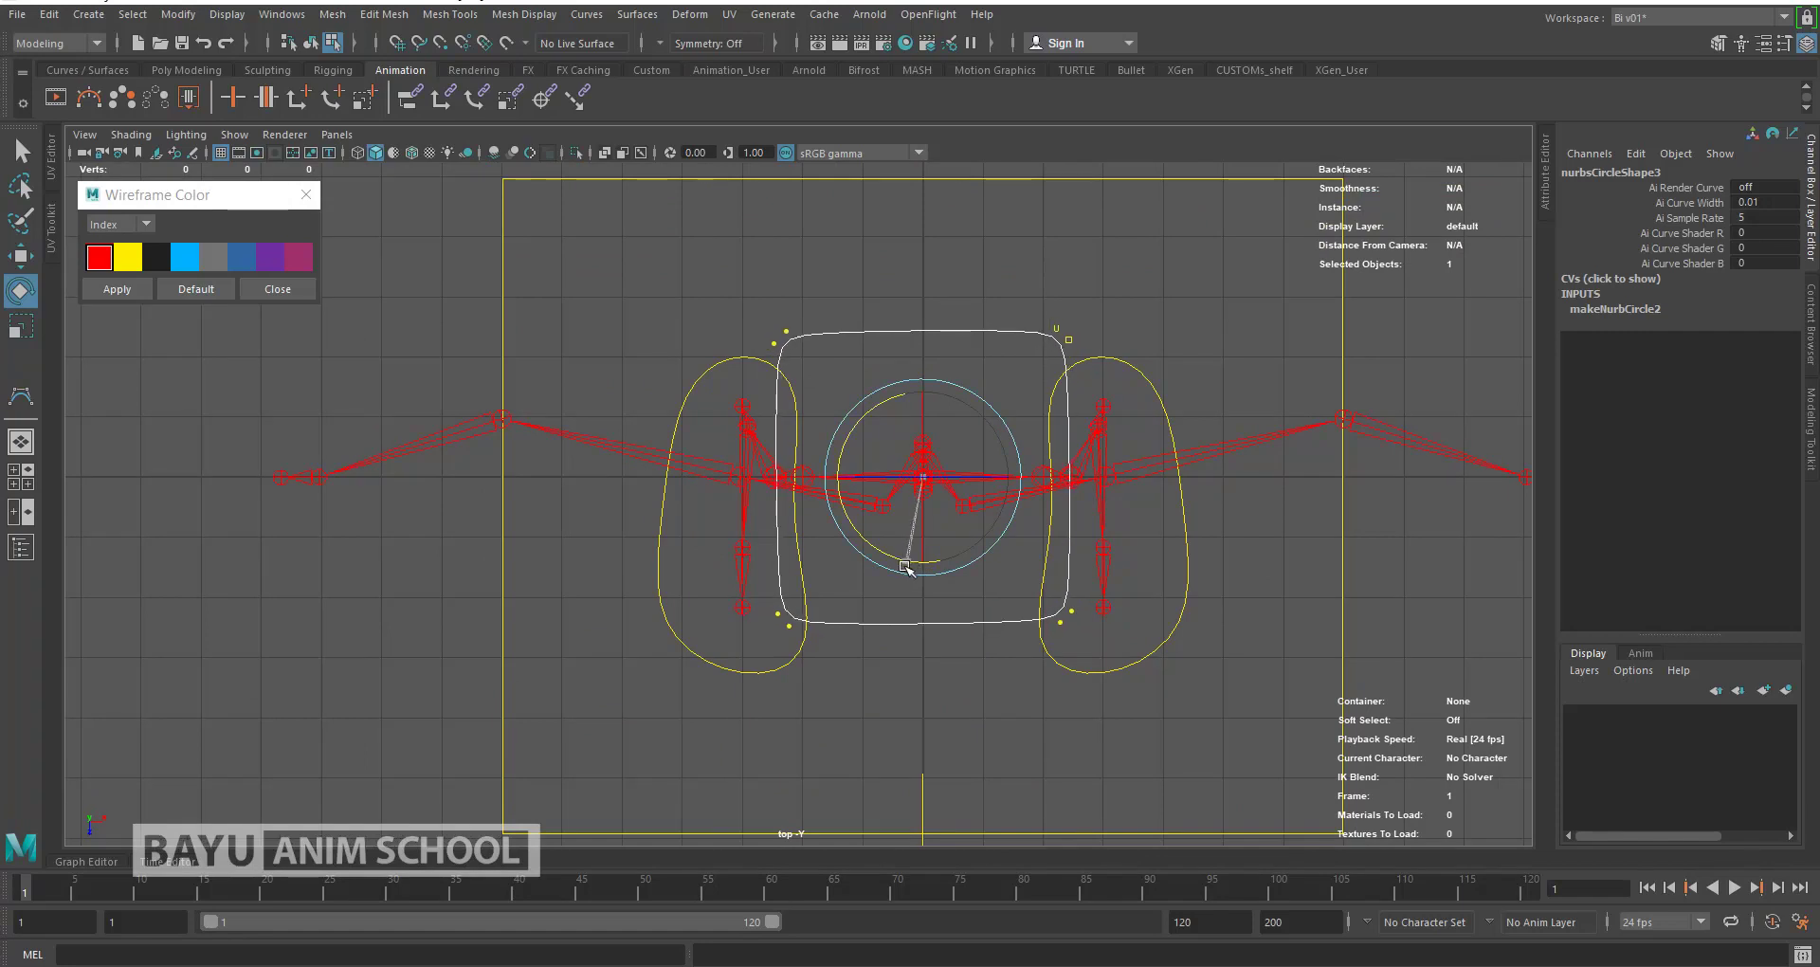
pyautogui.moveTo(905, 567); pyautogui.dragTo(903, 567)
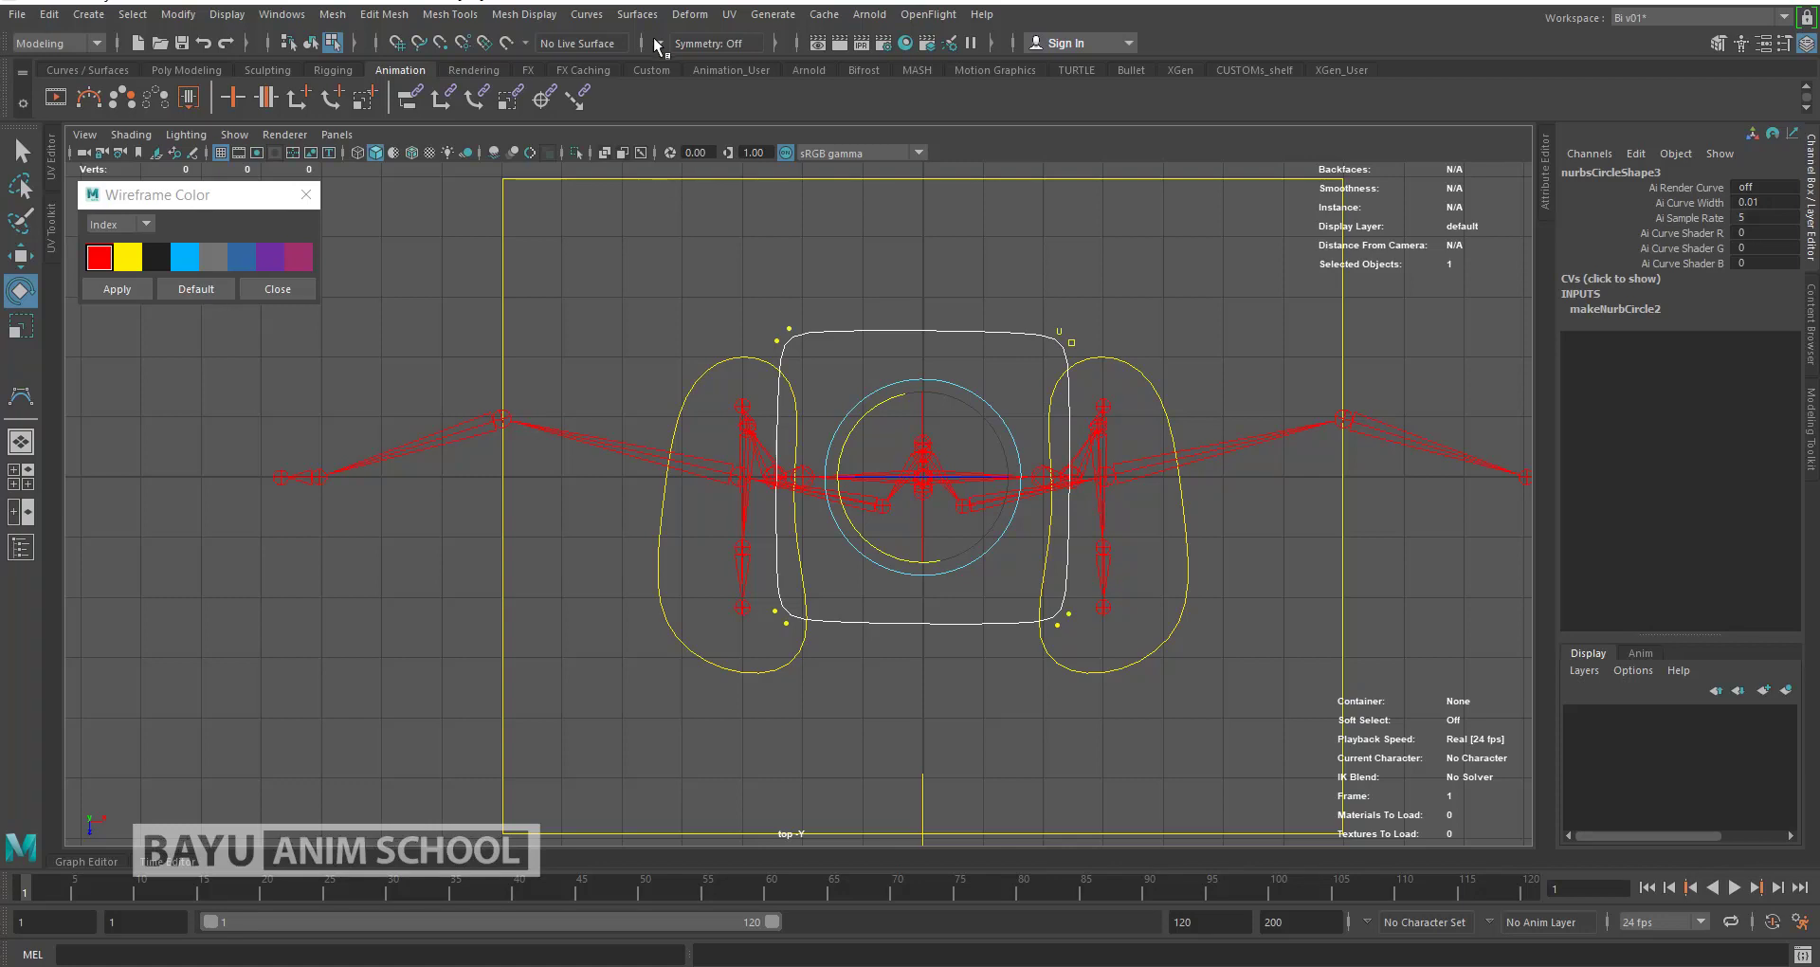
# Step: With Object X symmetry on, move one side's CVs outward to widen the hip control evenly
pyautogui.click(659, 43)
pyautogui.click(692, 63)
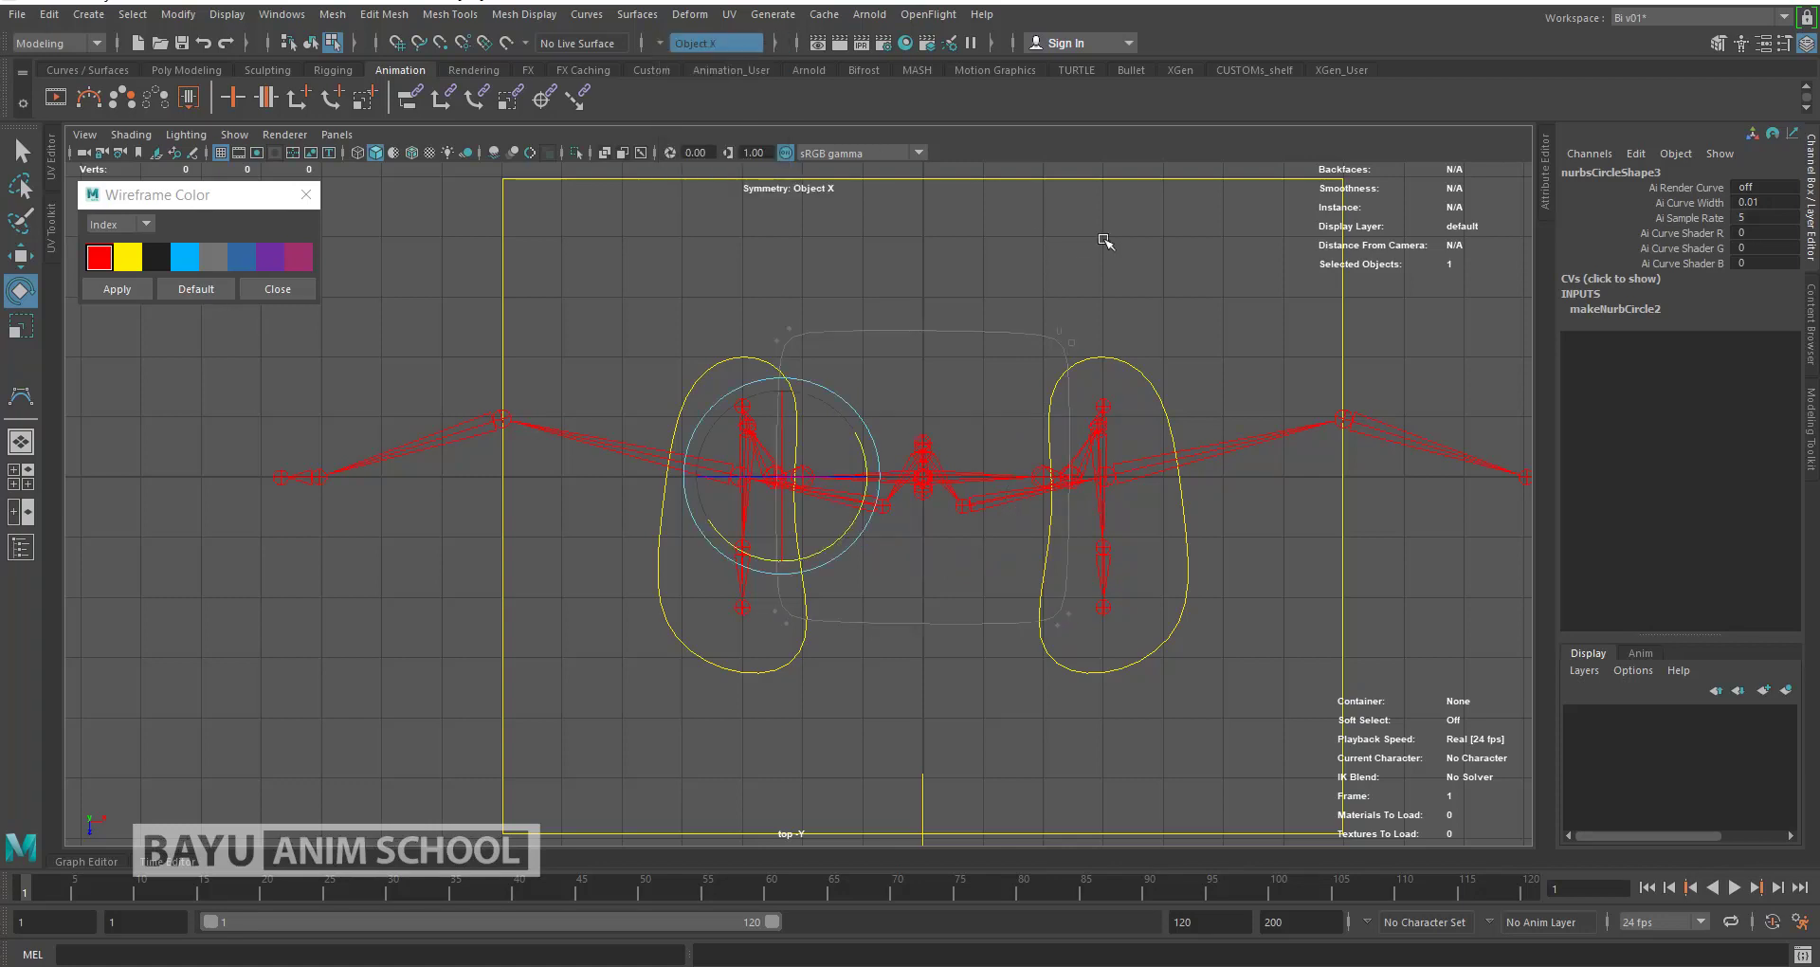
pyautogui.moveTo(1206, 236); pyautogui.dragTo(1001, 642)
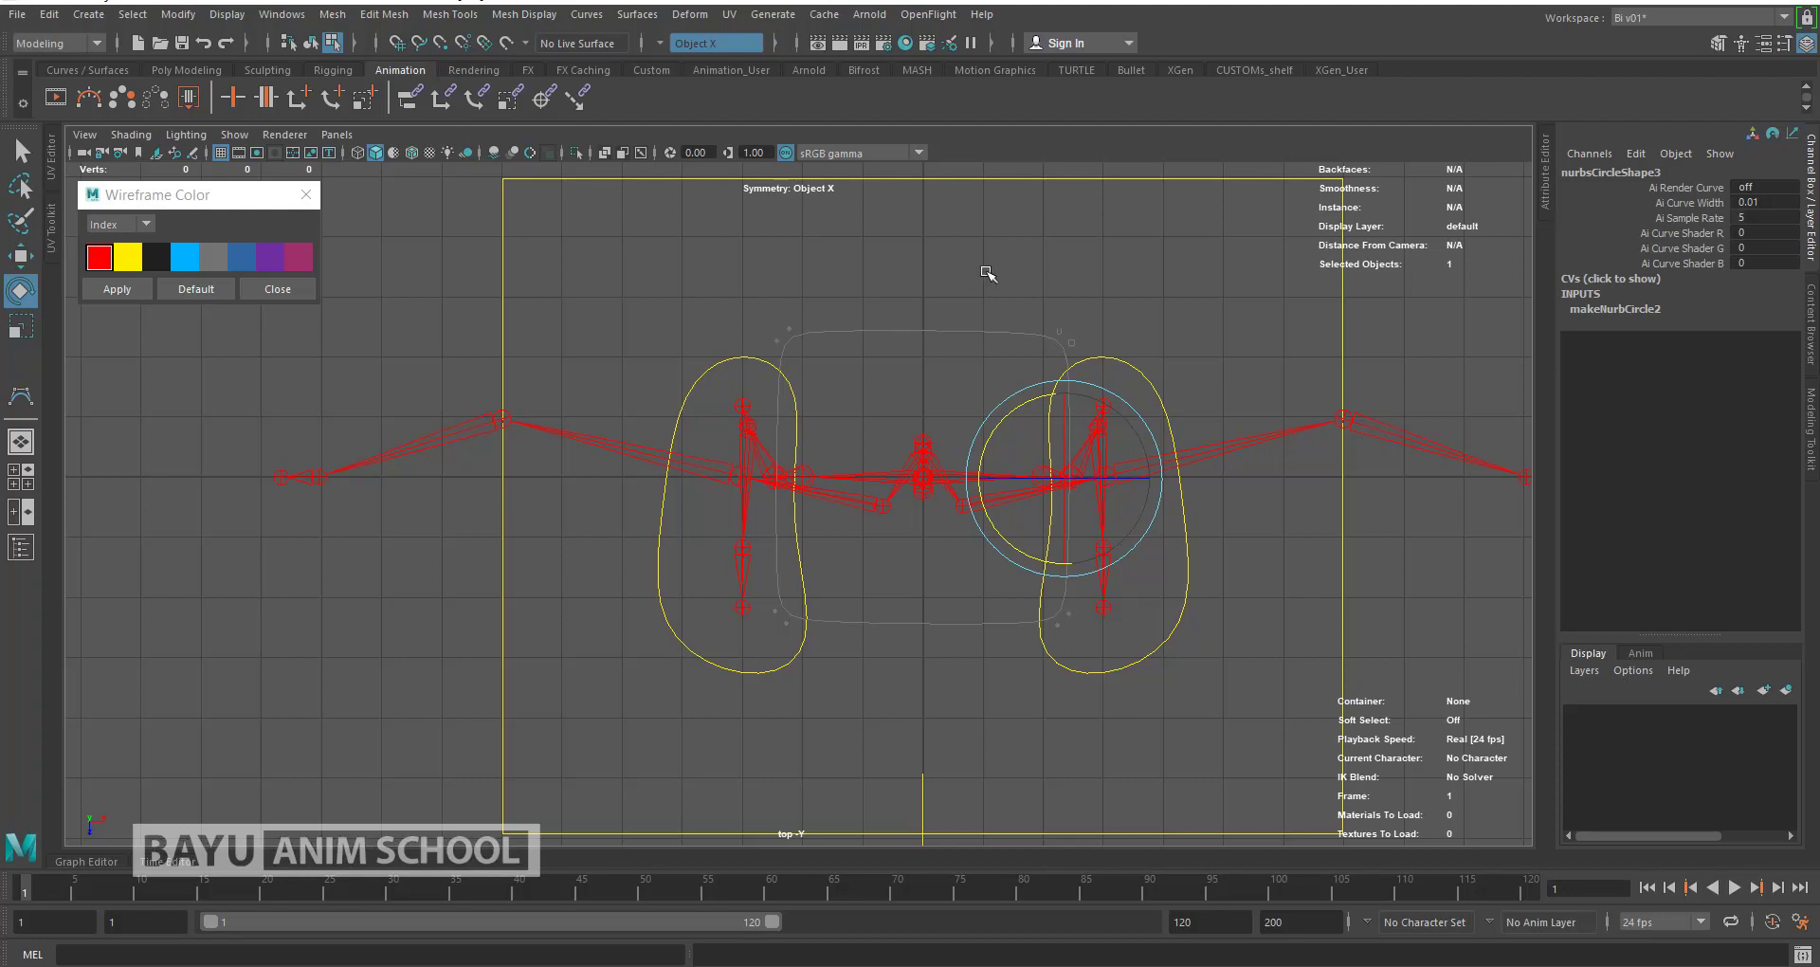
pyautogui.press('w')
pyautogui.moveTo(1154, 477); pyautogui.dragTo(1210, 493)
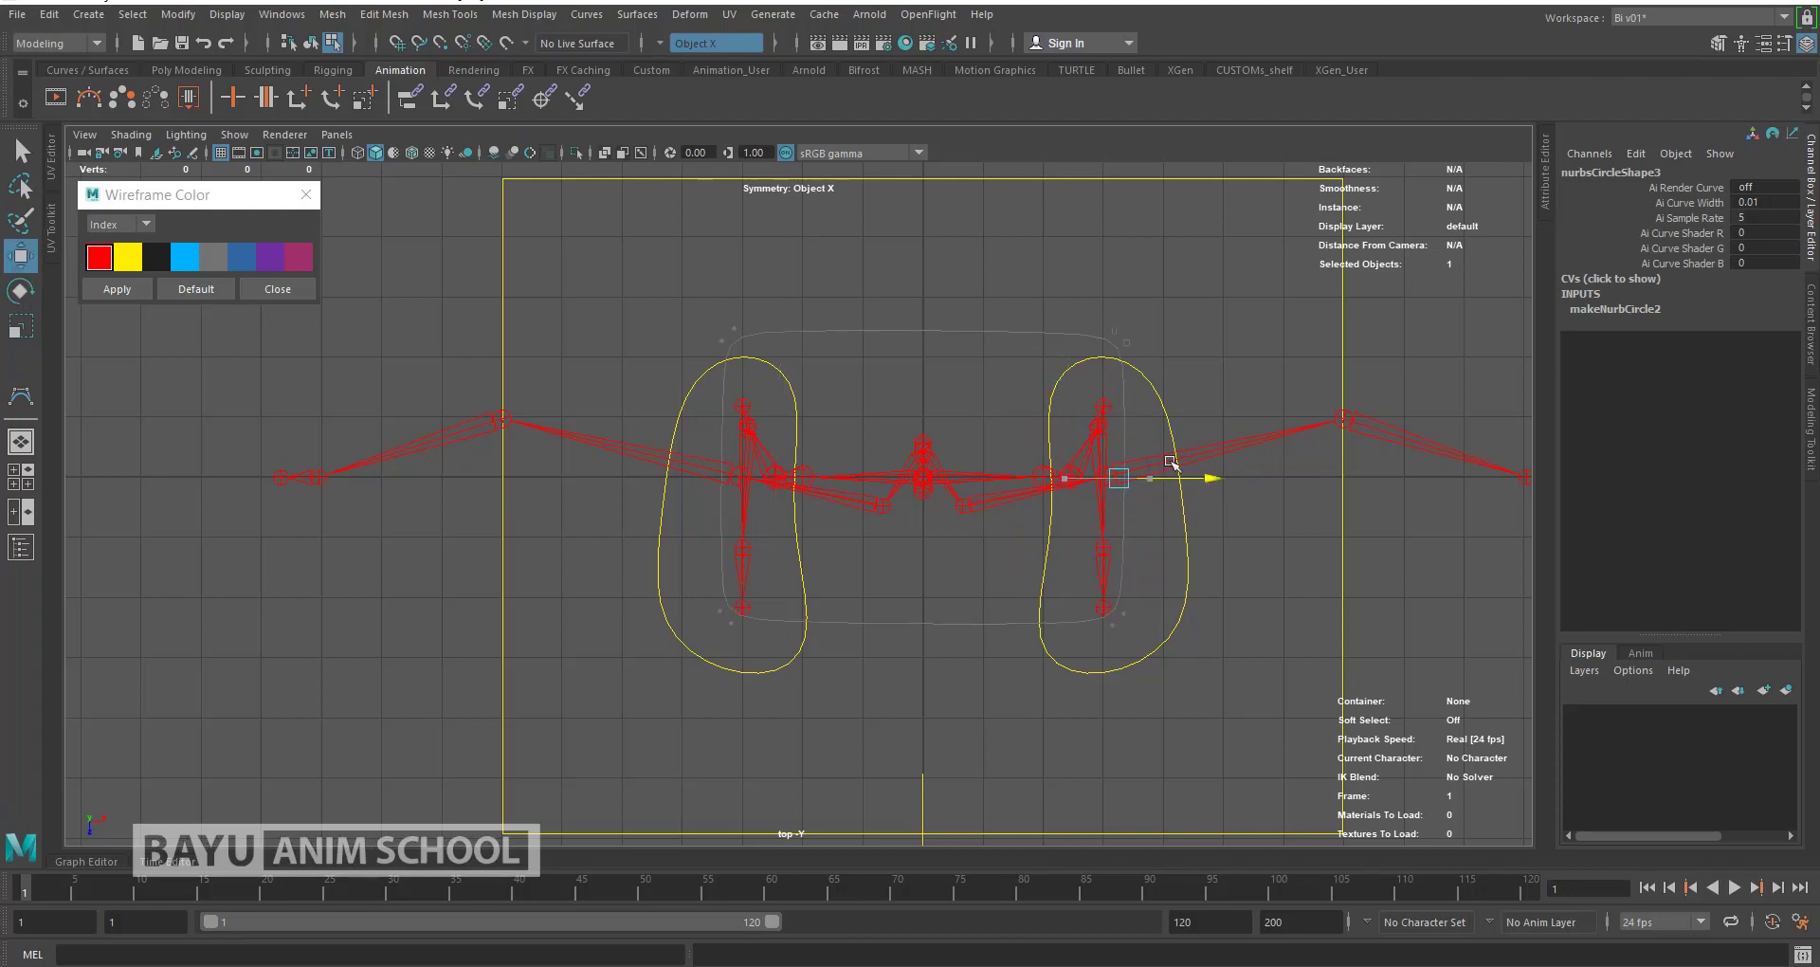
# Step: Back in perspective view, colour the hip control yellow and select the whole curve
pyautogui.press('space')
pyautogui.moveTo(1180, 365); pyautogui.dragTo(1192, 335)
pyautogui.keyDown('alt'); pyautogui.moveTo(1015, 554); pyautogui.dragTo(977, 514); pyautogui.keyUp('alt')
pyautogui.click(128, 258)
pyautogui.click(116, 289)
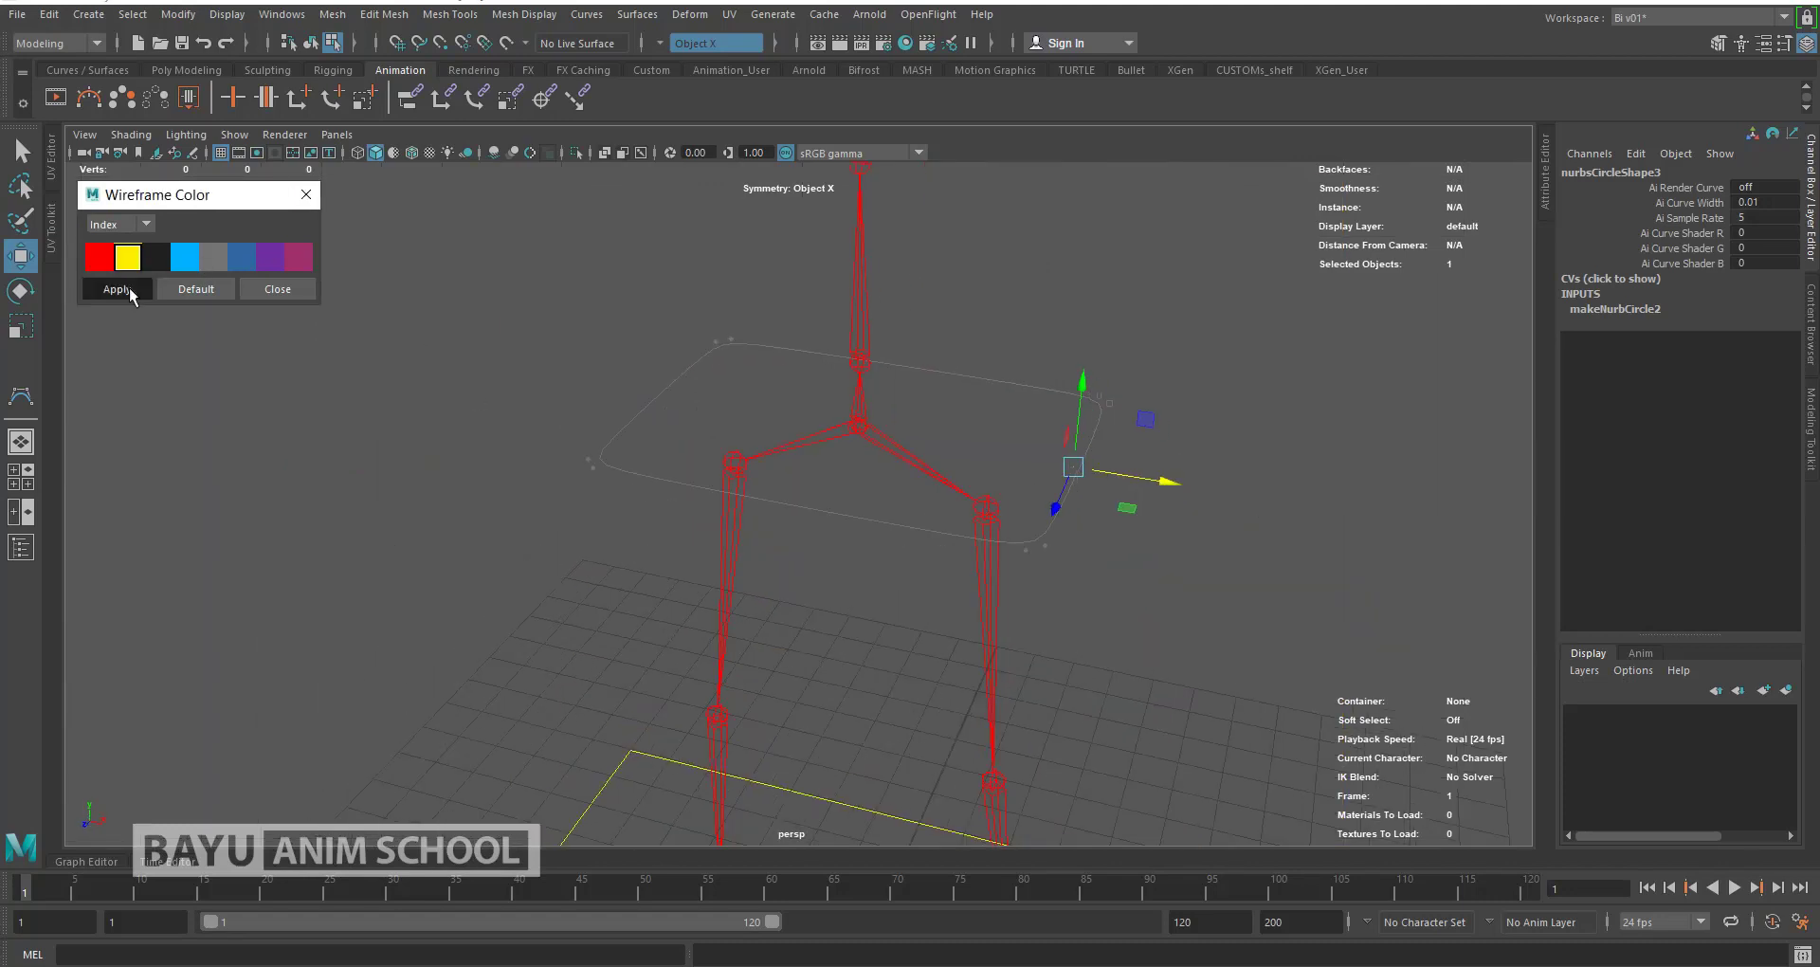
pyautogui.moveTo(1219, 300); pyautogui.dragTo(1261, 277, button='right')
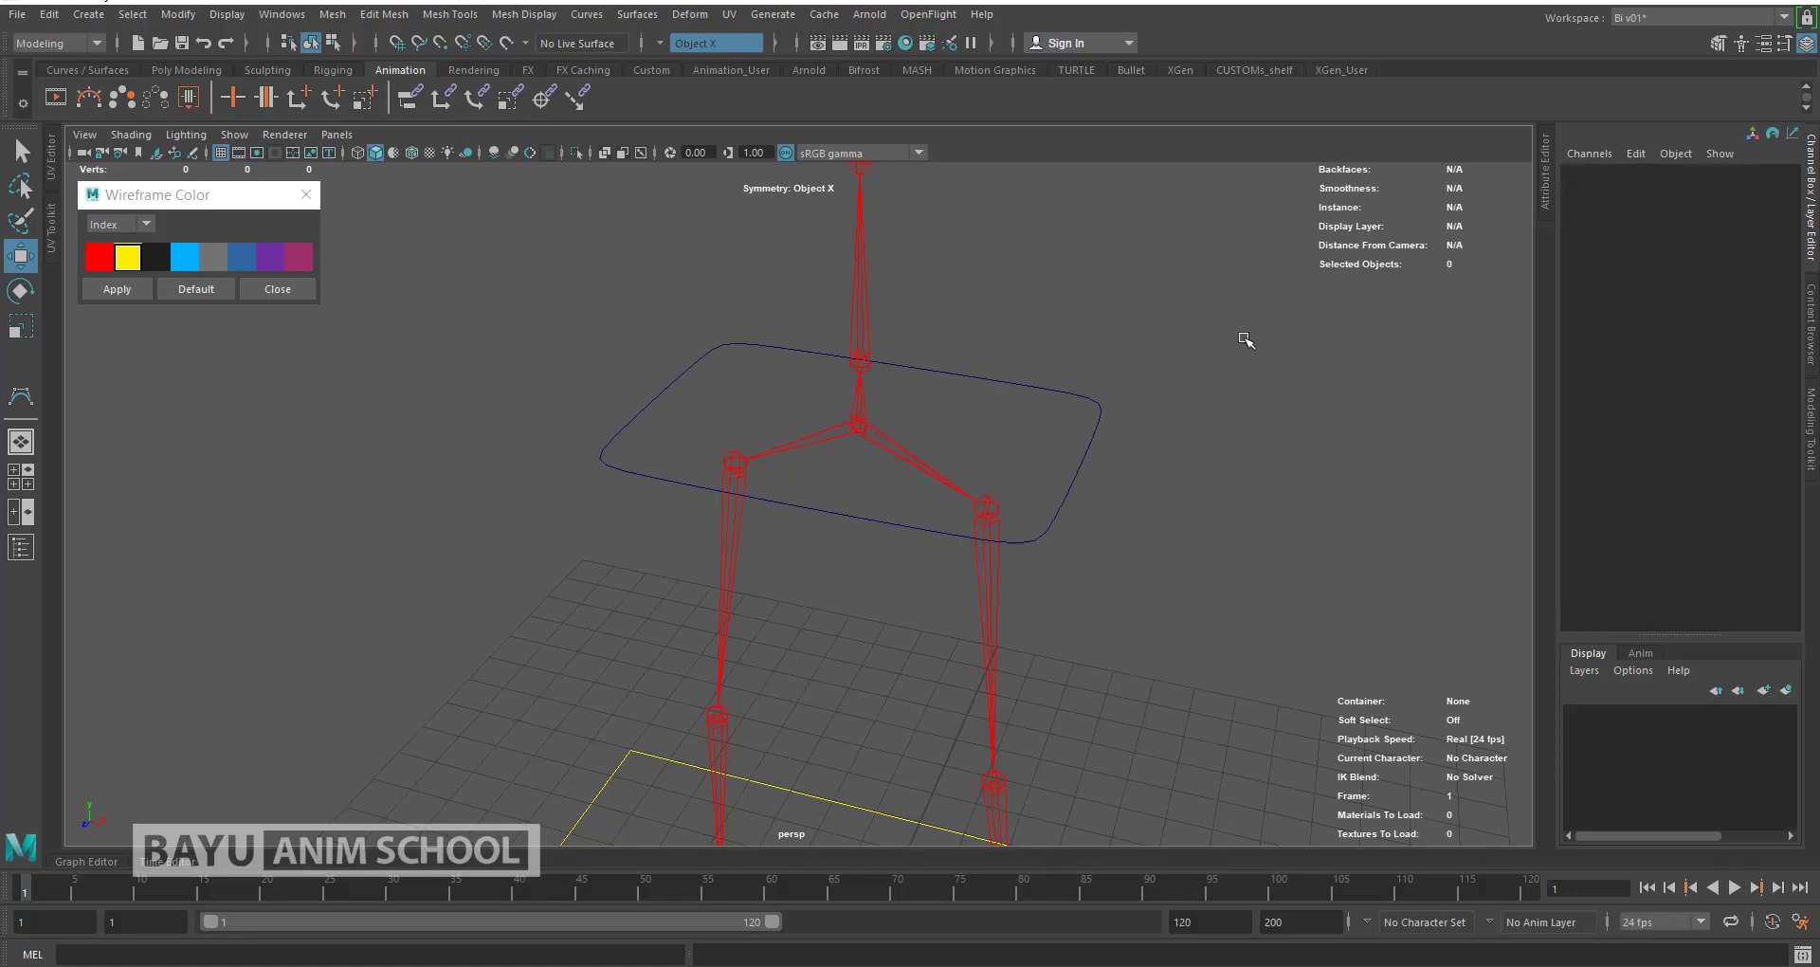
pyautogui.moveTo(1064, 360); pyautogui.dragTo(1172, 431)
# Step: Apply yellow wireframe colour and duplicate the hip control curve
pyautogui.click(138, 265)
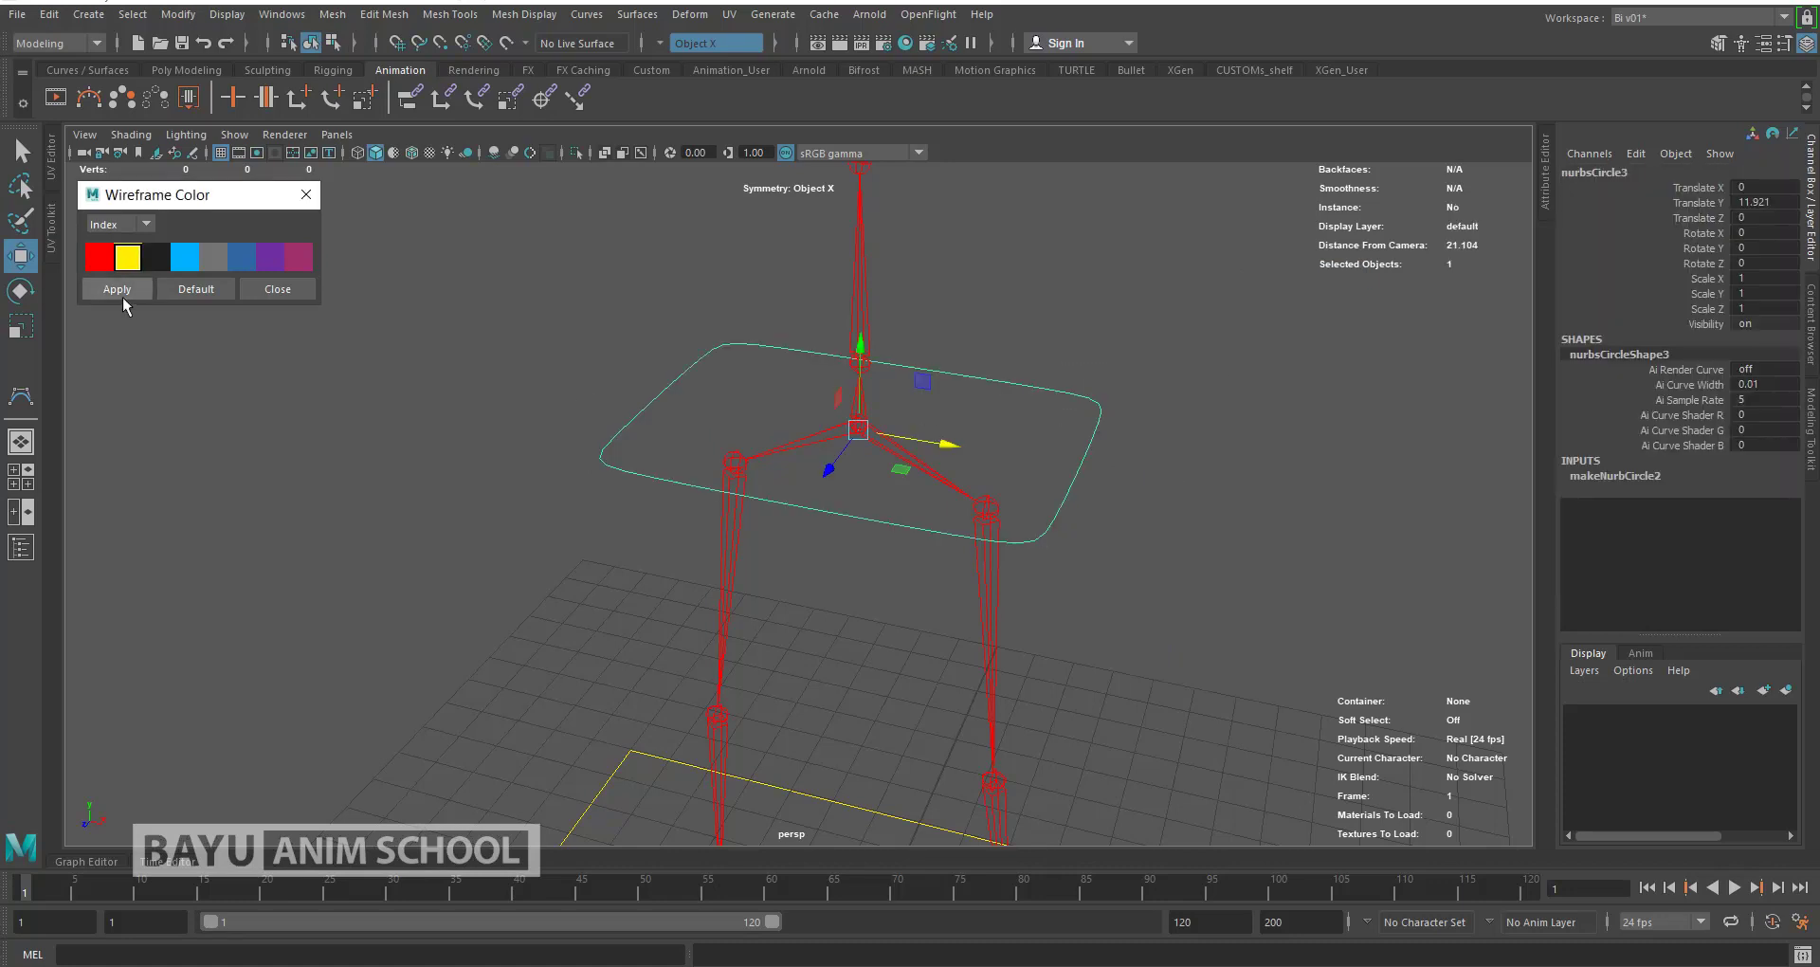
pyautogui.click(49, 14)
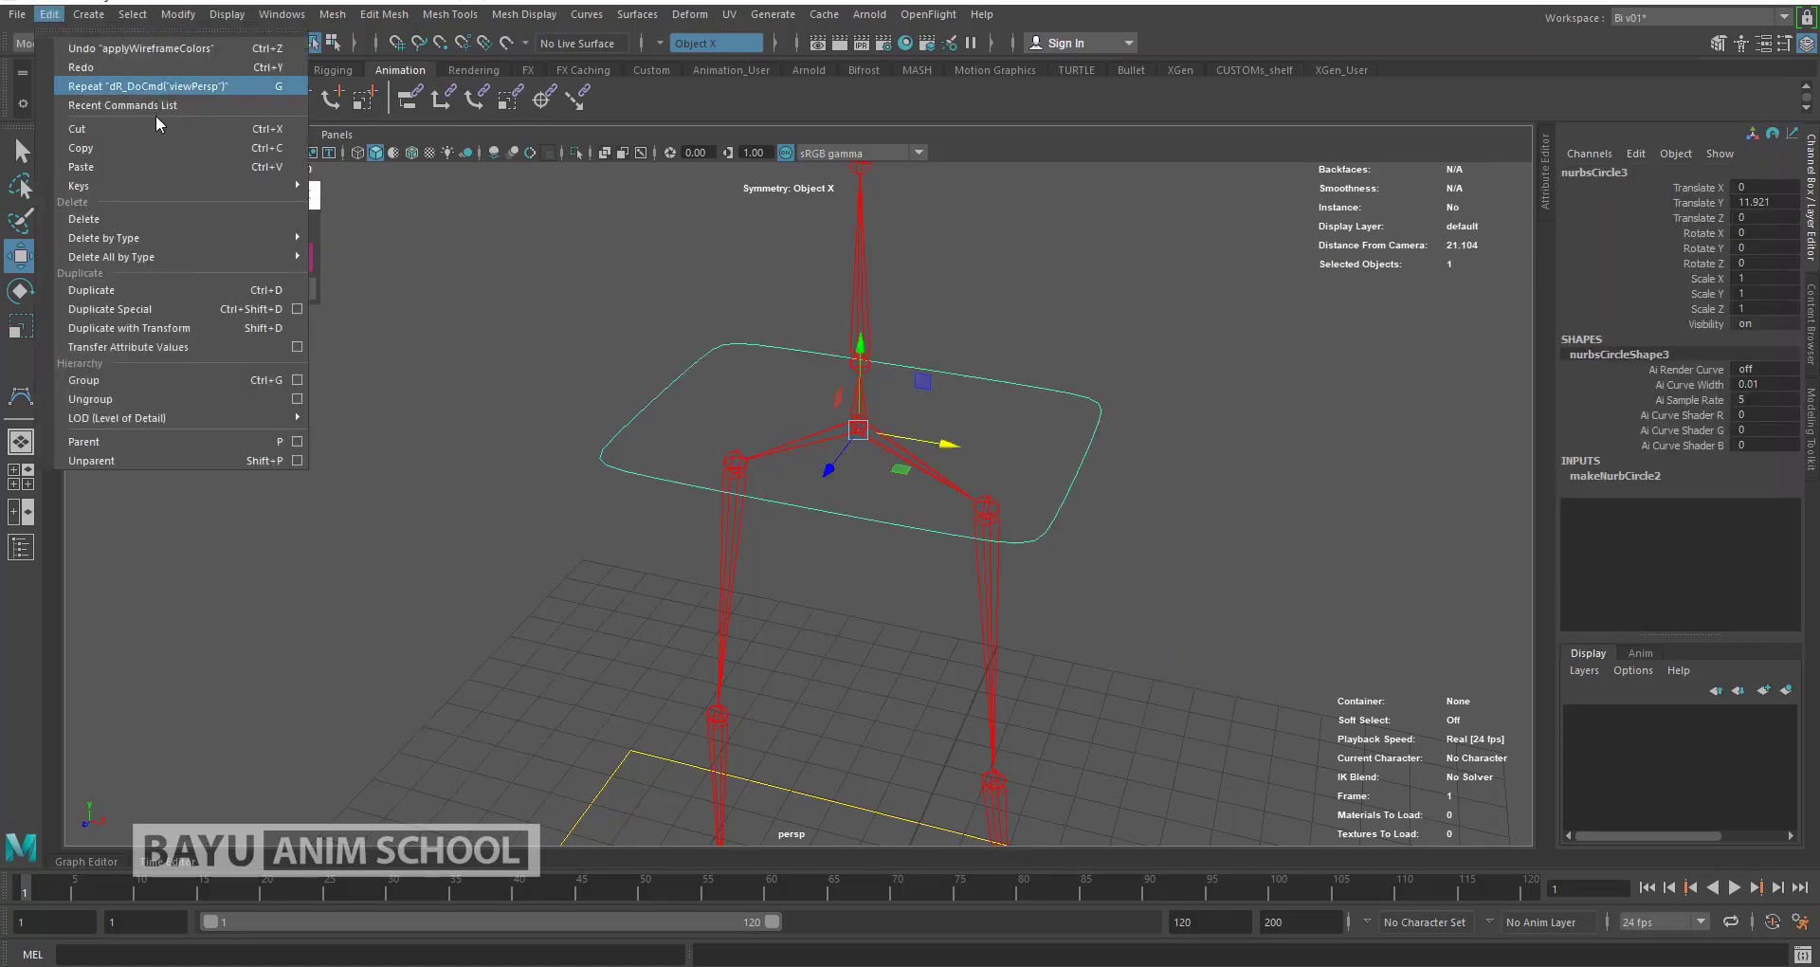
pyautogui.click(122, 292)
pyautogui.keyDown('alt'); pyautogui.moveTo(1046, 508); pyautogui.dragTo(1133, 532); pyautogui.keyUp('alt')
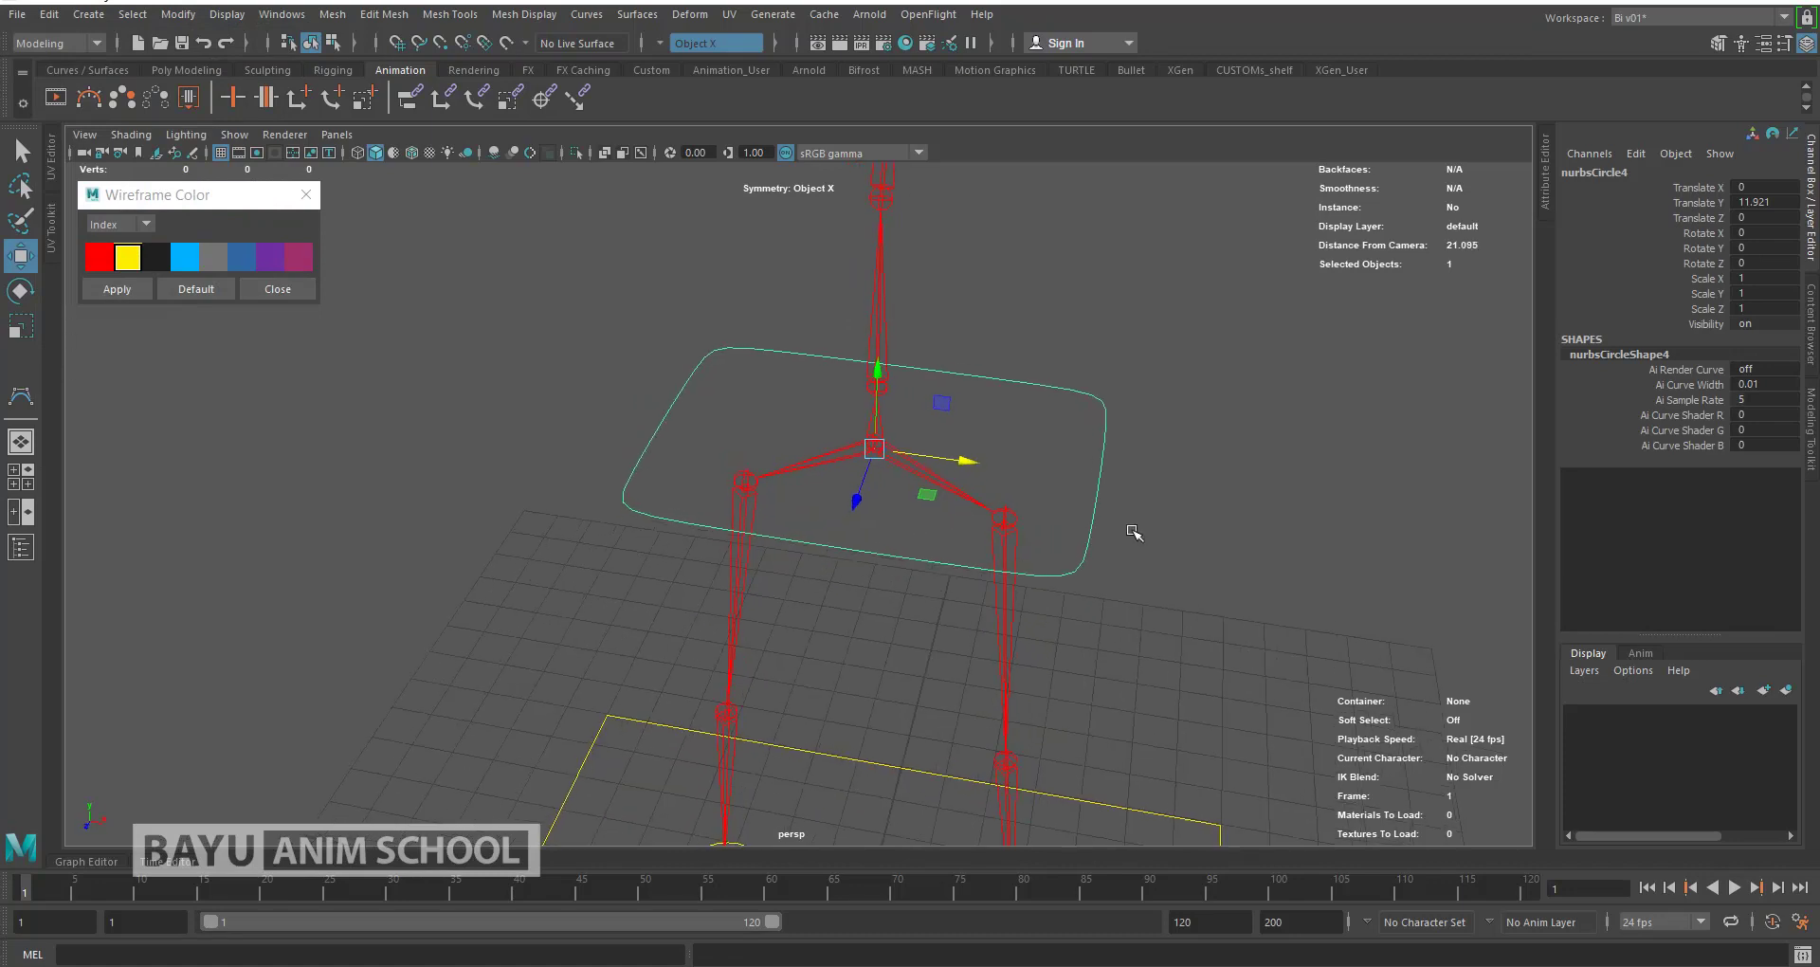
# Step: Select the hip control's side vertices and pull them inward, then back outward symmetrically
pyautogui.rightClick(1223, 361)
pyautogui.click(1176, 417)
pyautogui.keyDown('alt'); pyautogui.moveTo(1157, 520); pyautogui.dragTo(1173, 531); pyautogui.keyUp('alt')
pyautogui.moveTo(543, 228)
pyautogui.mouseDown()
pyautogui.moveTo(1250, 574)
pyautogui.moveTo(1206, 575)
pyautogui.mouseUp()
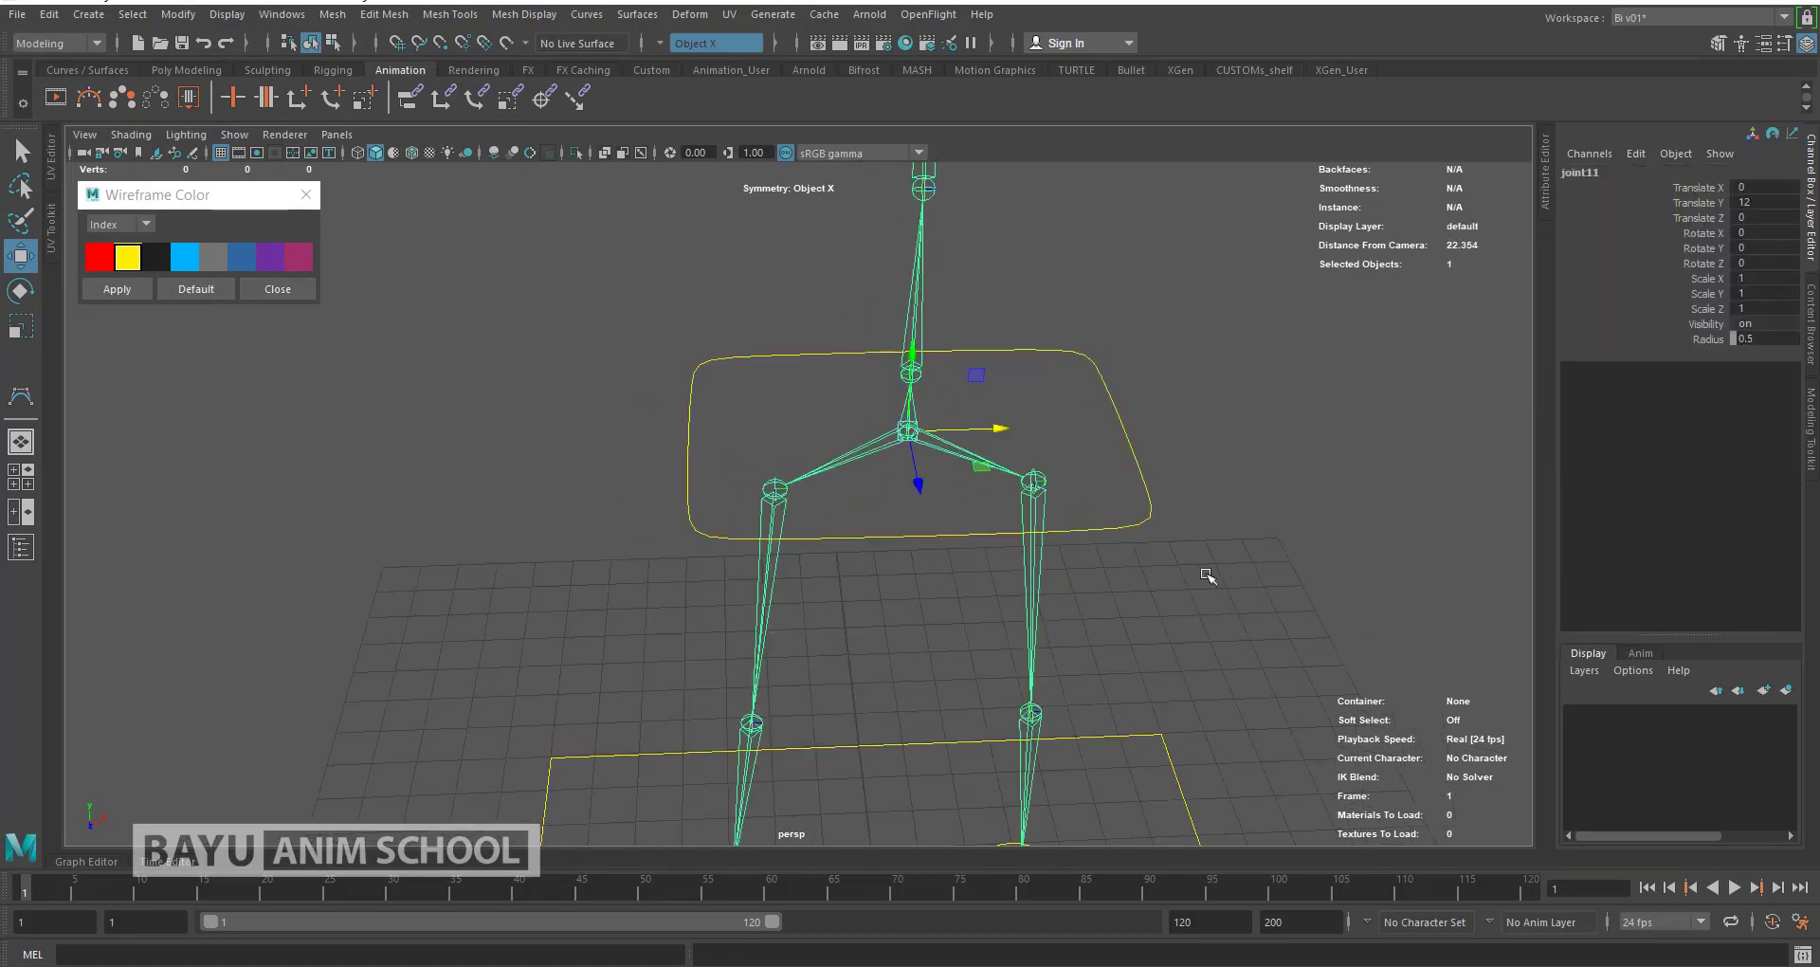
pyautogui.keyDown('shift'); pyautogui.click(1142, 528); pyautogui.keyUp('shift')
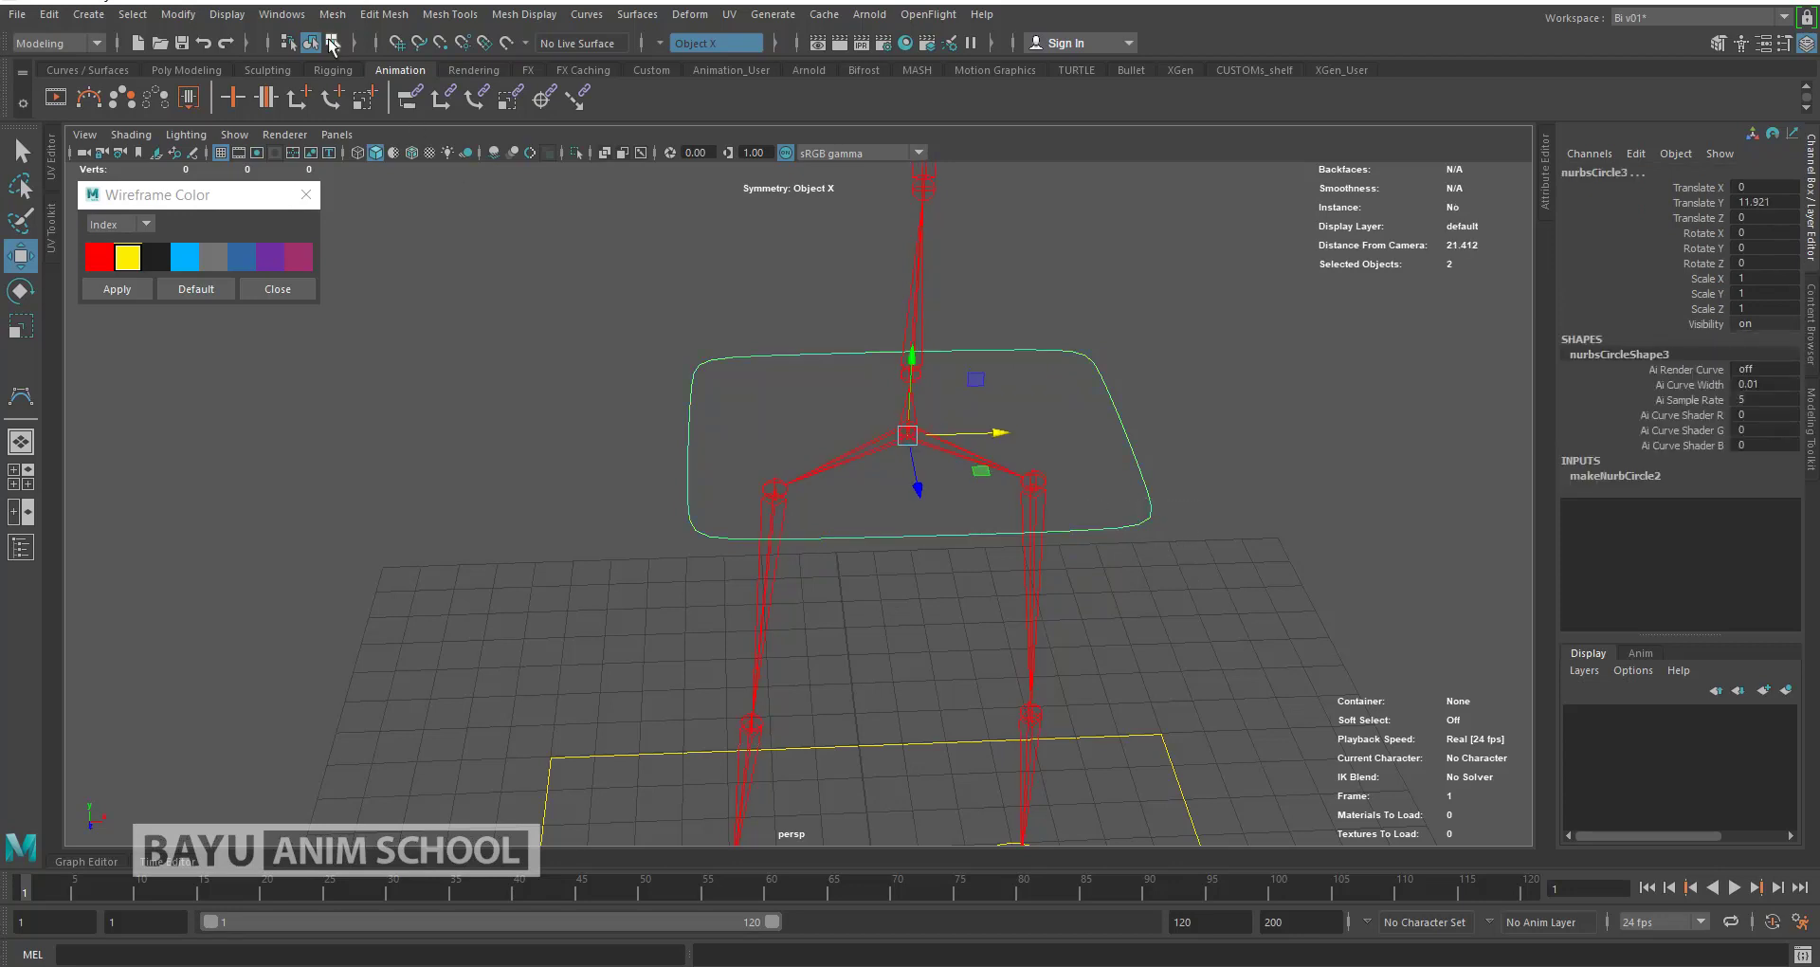
pyautogui.click(332, 43)
pyautogui.keyDown('alt'); pyautogui.moveTo(1323, 640); pyautogui.dragTo(1144, 564); pyautogui.keyUp('alt')
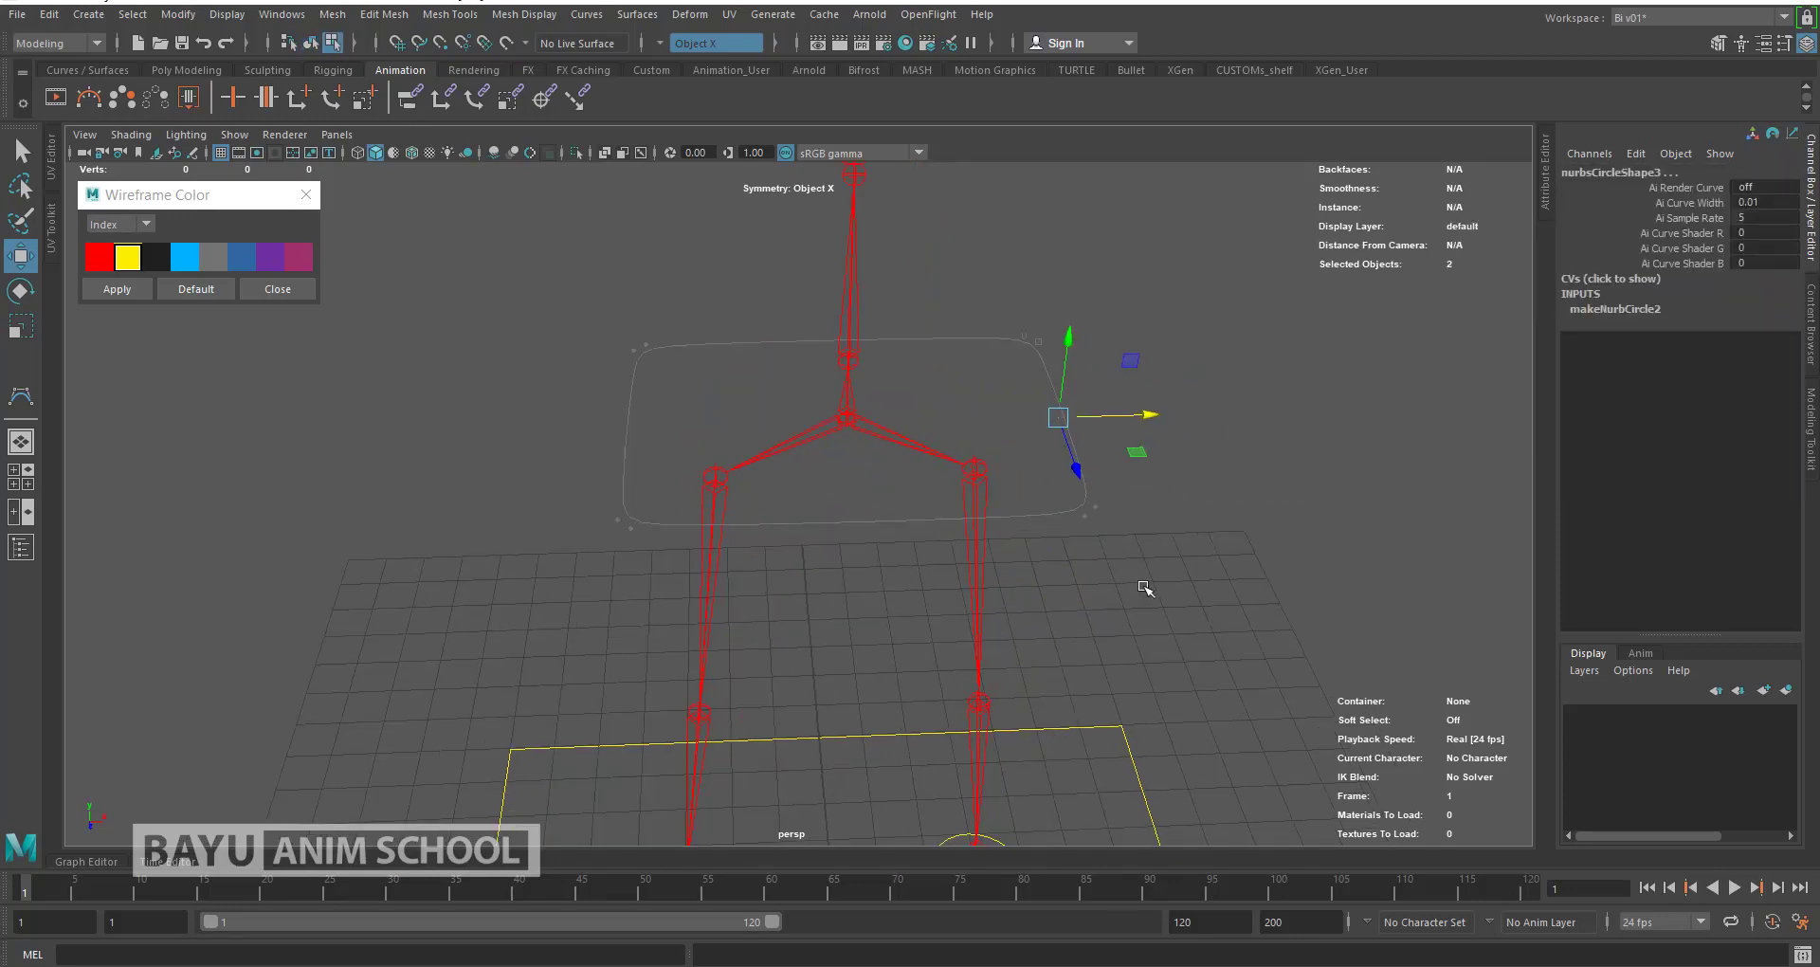
pyautogui.moveTo(1147, 418)
pyautogui.mouseDown()
pyautogui.moveTo(1113, 417)
pyautogui.moveTo(1151, 415)
pyautogui.mouseUp()
pyautogui.moveTo(1202, 352); pyautogui.dragTo(1265, 327, button='right')
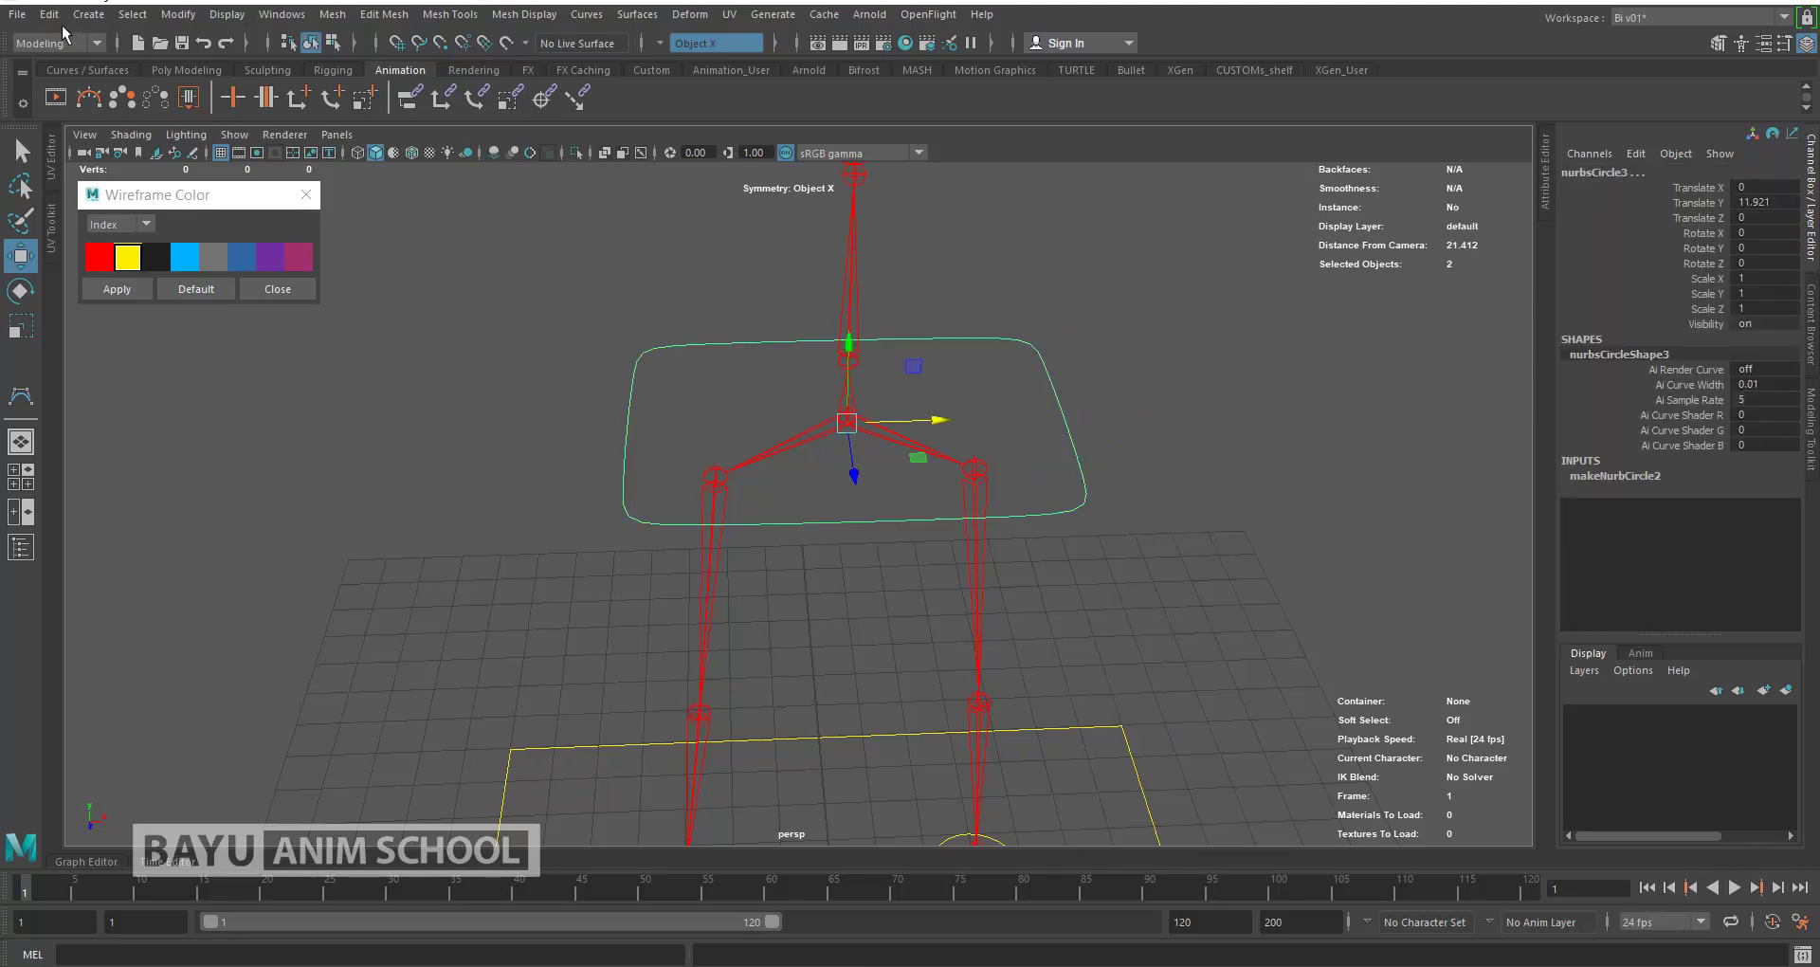
# Step: Try raising the hip control, undo it, and duplicate it as nurbsCircle6
pyautogui.moveTo(859, 368); pyautogui.dragTo(867, 303)
pyautogui.hotkey('ctrl', 'z')
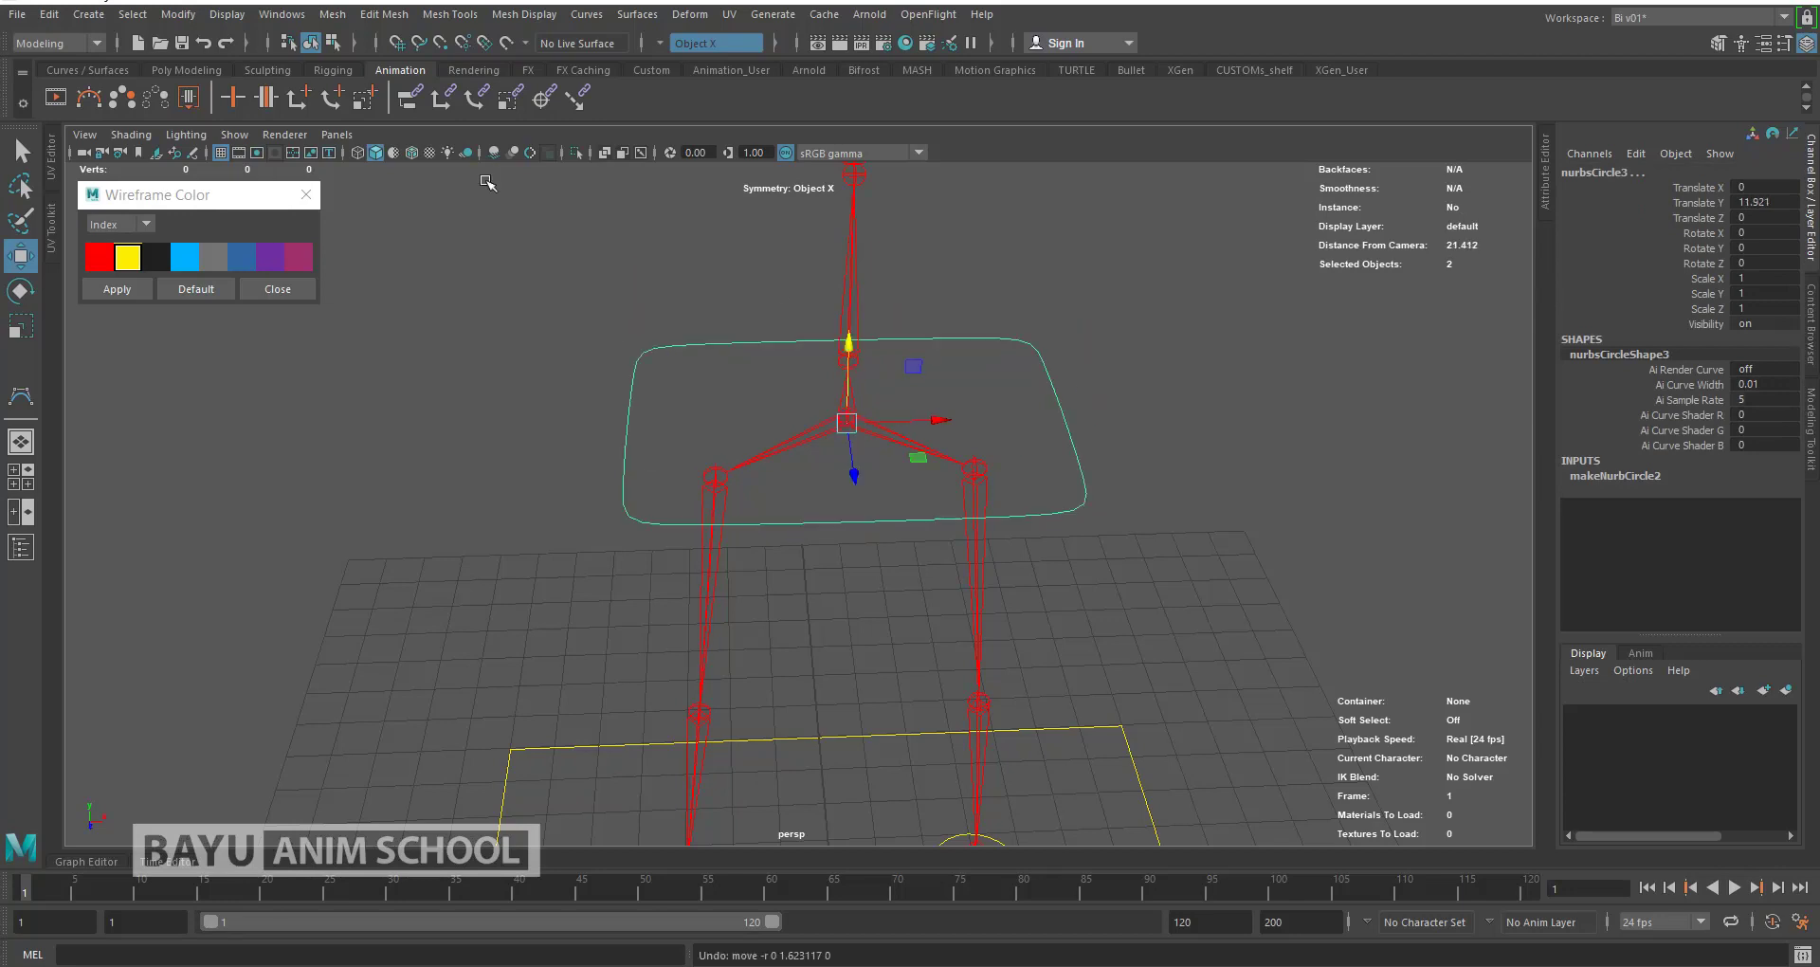
pyautogui.click(48, 14)
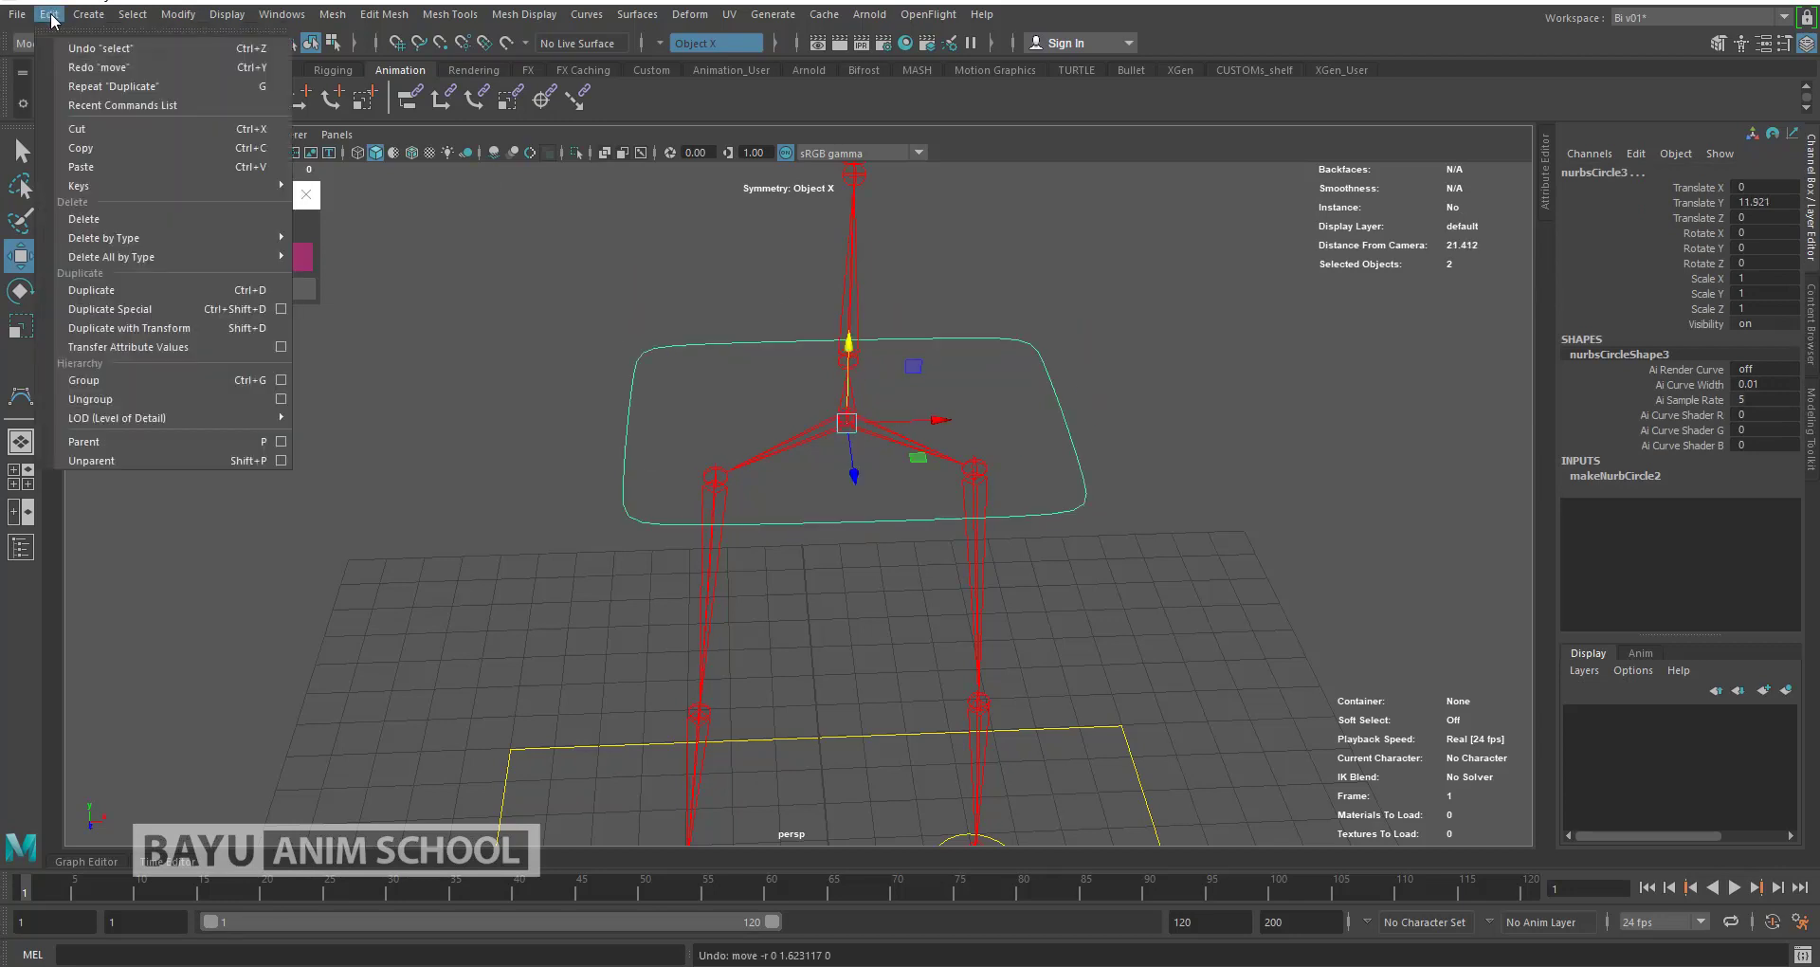
pyautogui.click(153, 287)
pyautogui.moveTo(1233, 341); pyautogui.dragTo(1162, 341, button='right')
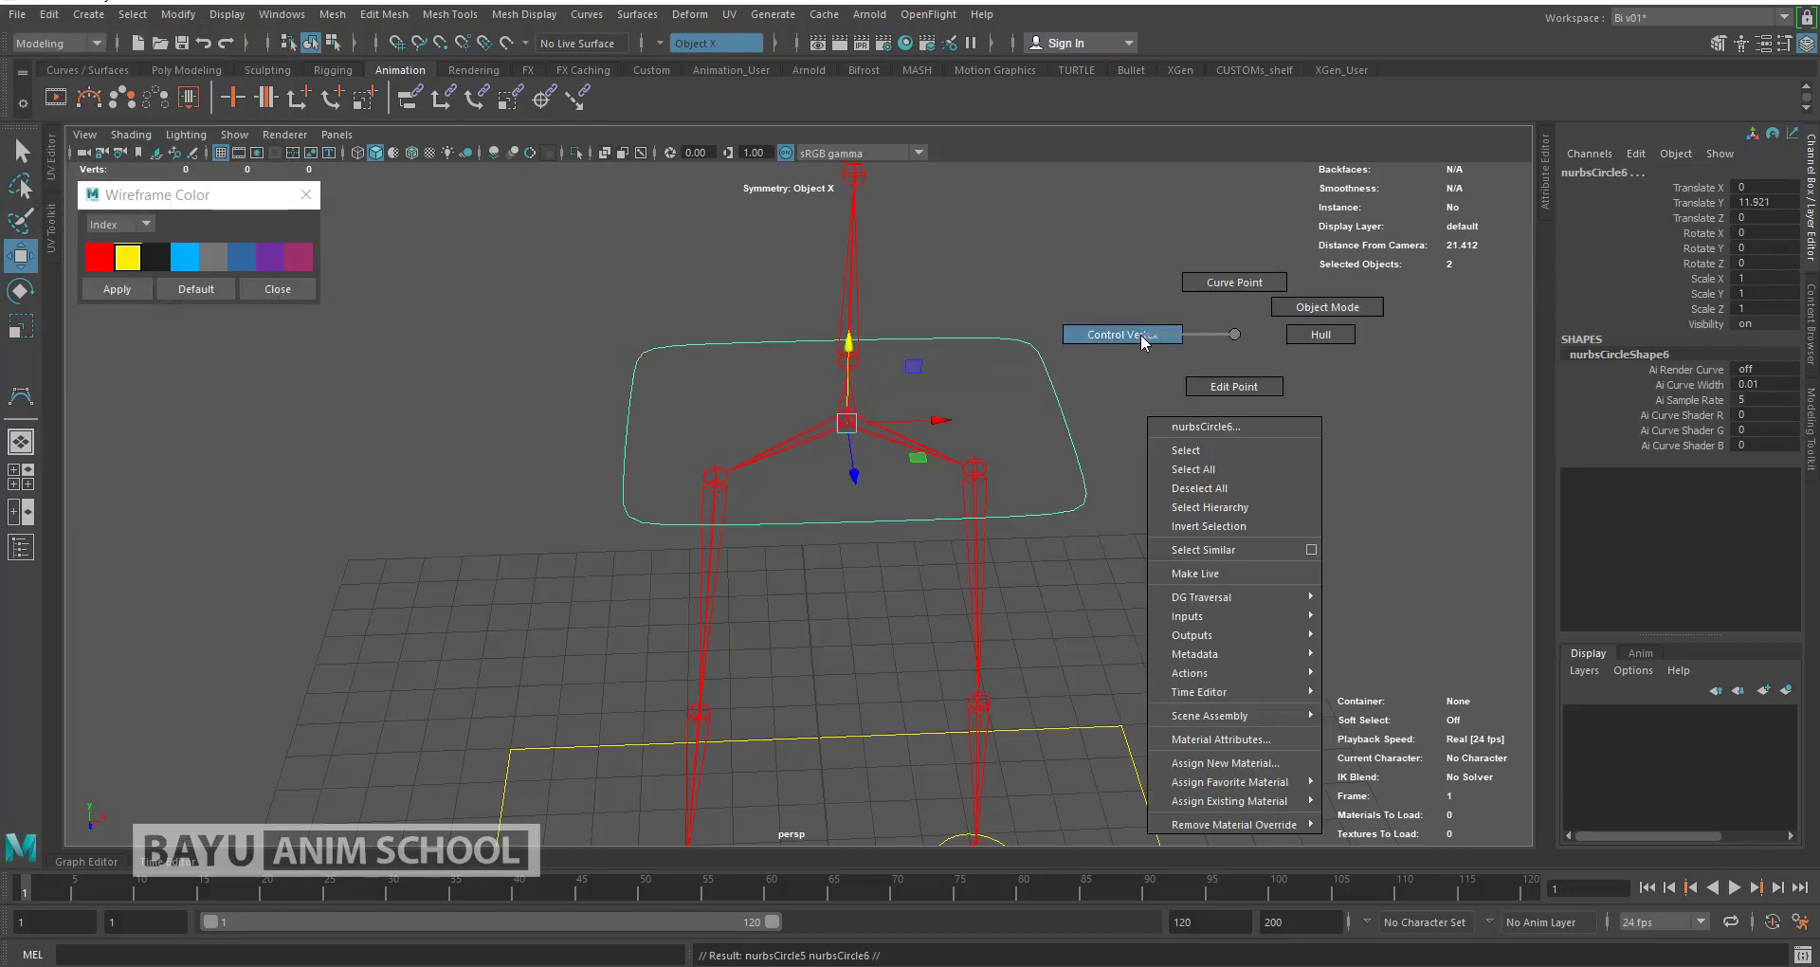
# Step: Select the copy's side CVs, pull them toward the centre and scale them inward along X
pyautogui.click(332, 43)
pyautogui.moveTo(1143, 266); pyautogui.dragTo(980, 571)
pyautogui.moveTo(1161, 418)
pyautogui.mouseDown()
pyautogui.moveTo(1117, 417)
pyautogui.moveTo(1126, 599)
pyautogui.moveTo(1114, 497)
pyautogui.moveTo(931, 492)
pyautogui.moveTo(621, 373)
pyautogui.mouseUp()
pyautogui.moveTo(512, 313); pyautogui.dragTo(633, 484)
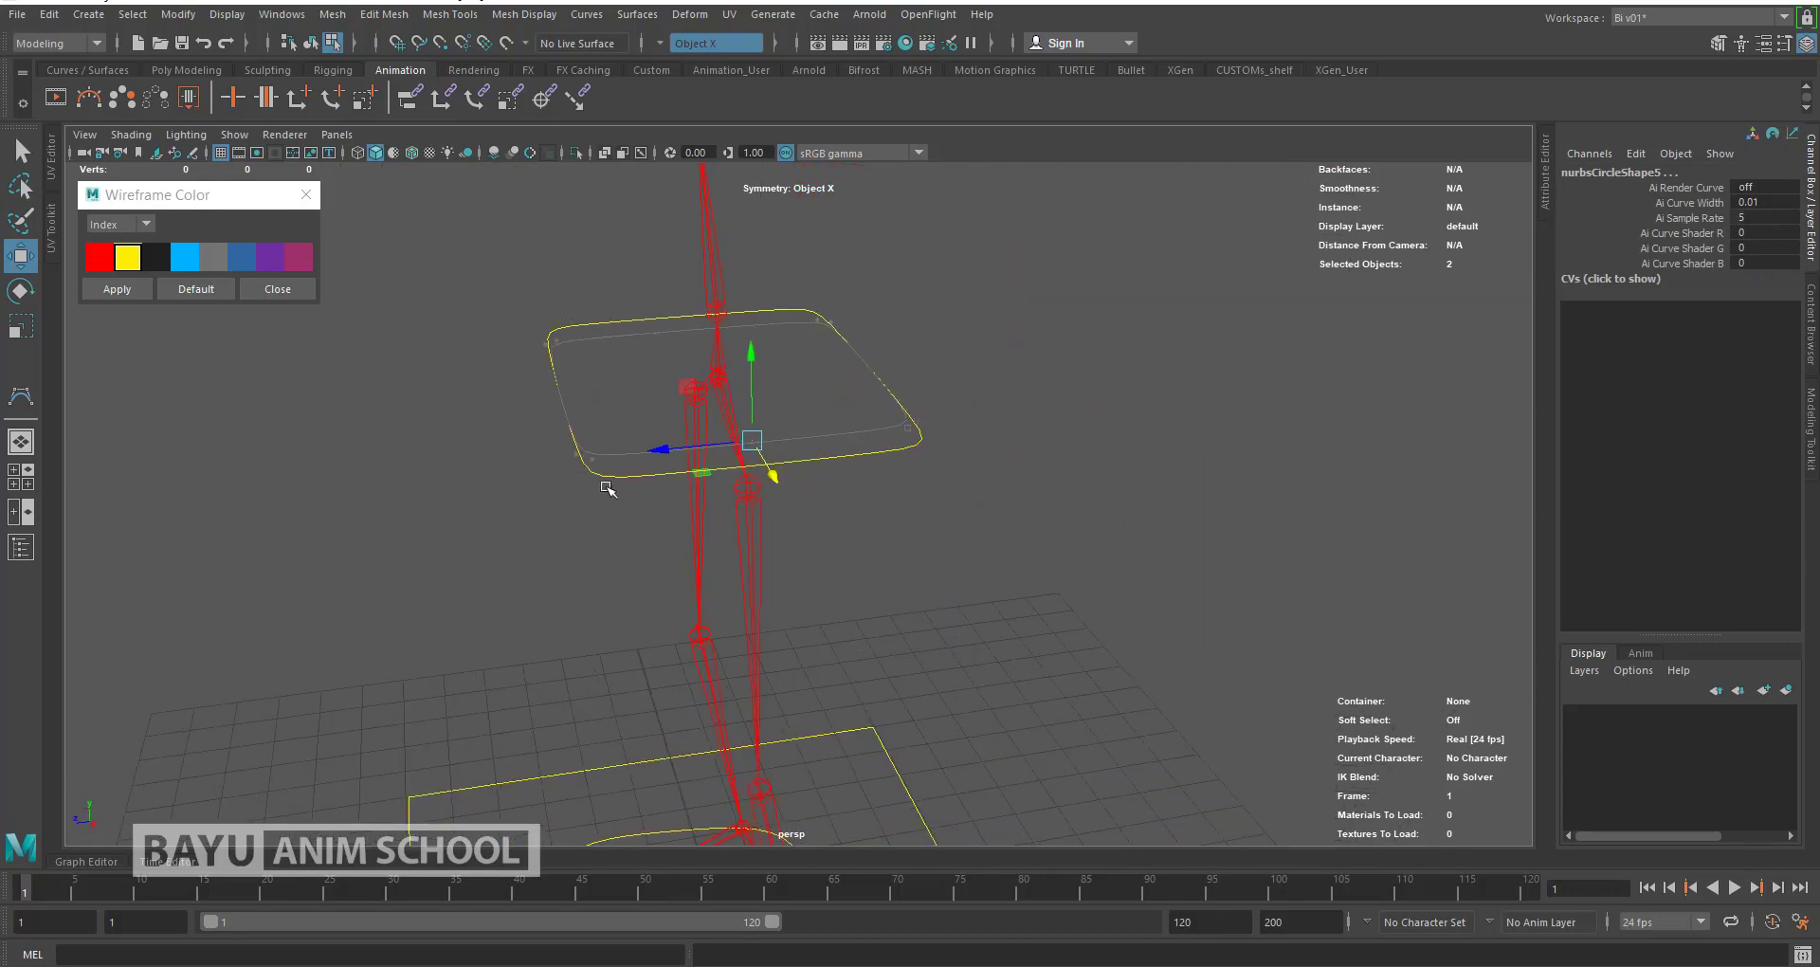
pyautogui.moveTo(870, 389); pyautogui.dragTo(991, 469)
pyautogui.press('r')
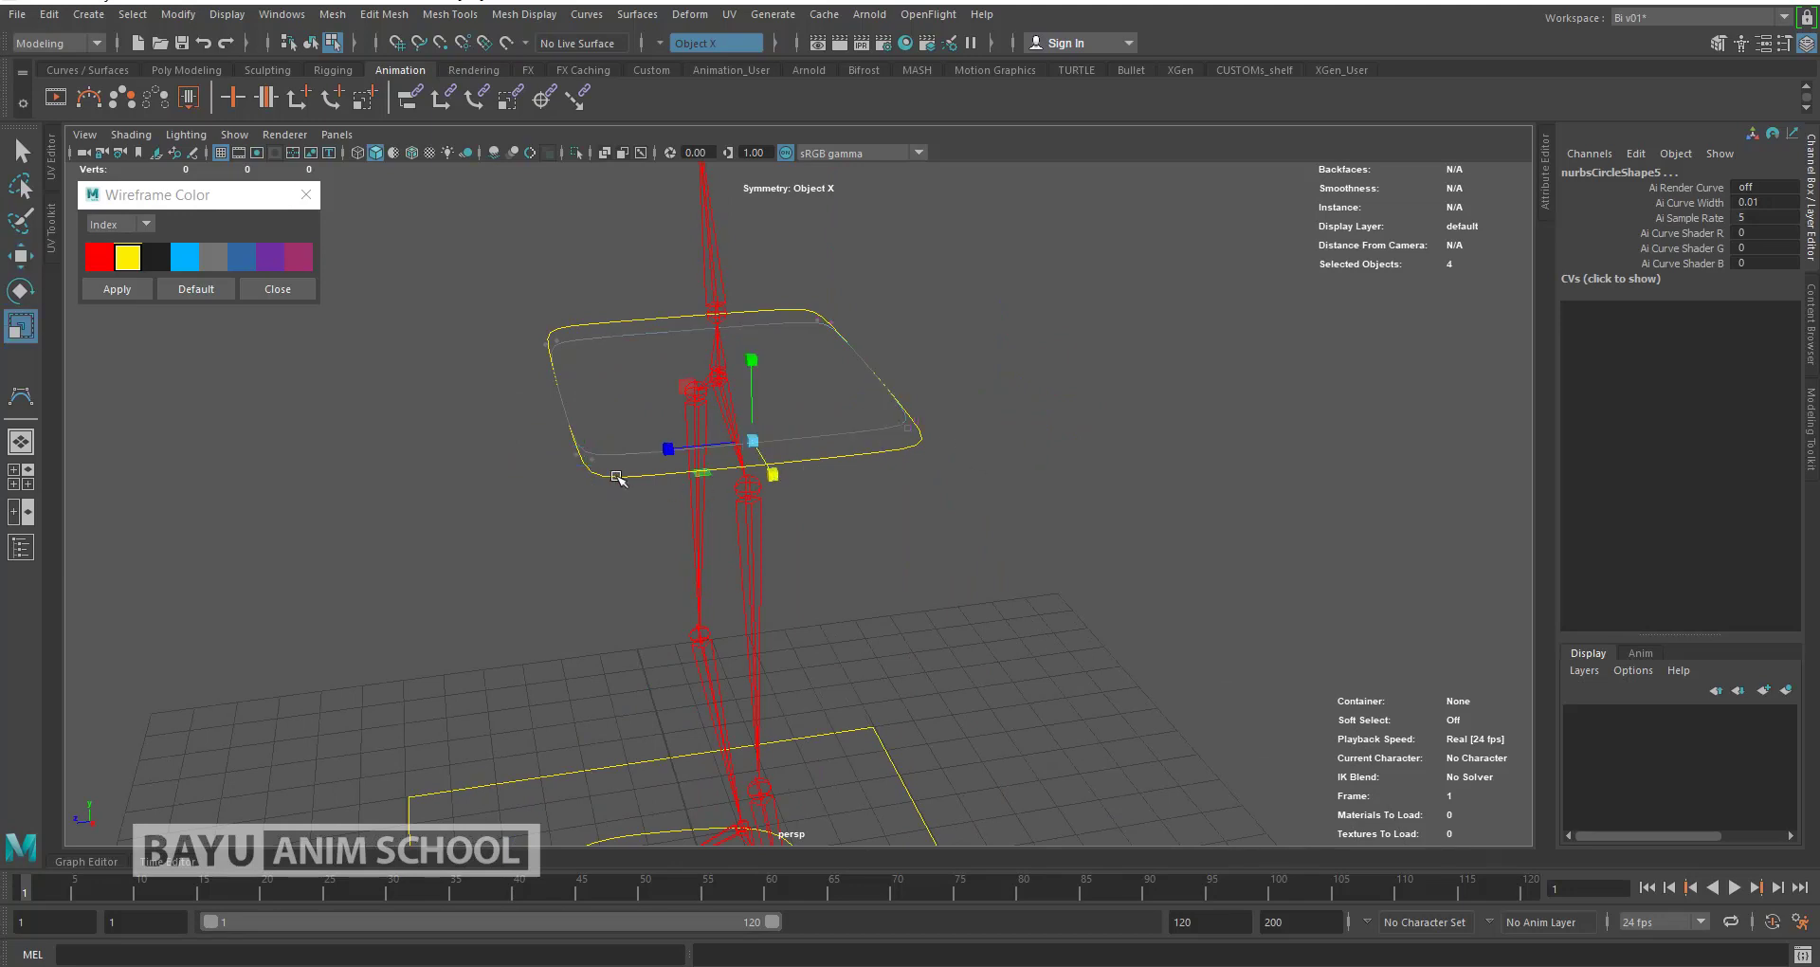
pyautogui.moveTo(668, 448); pyautogui.dragTo(669, 457)
# Step: Deselect, return the copy to object mode, and orbit the rig to check the nested controls
pyautogui.press('space')
pyautogui.moveTo(940, 548)
pyautogui.mouseDown()
pyautogui.moveTo(873, 558)
pyautogui.moveTo(940, 557)
pyautogui.moveTo(1106, 399)
pyautogui.mouseUp()
pyautogui.click(1219, 590)
pyautogui.rightClick(1105, 400)
pyautogui.moveTo(1136, 380); pyautogui.dragTo(1176, 375, button='right')
pyautogui.moveTo(1158, 427)
pyautogui.keyDown('alt'); pyautogui.mouseDown()
pyautogui.moveTo(1044, 496)
pyautogui.moveTo(1150, 525)
pyautogui.moveTo(1144, 470)
pyautogui.moveTo(1299, 507)
pyautogui.moveTo(1179, 492)
pyautogui.moveTo(1024, 541)
pyautogui.moveTo(1117, 507)
pyautogui.mouseUp(); pyautogui.keyUp('alt')
pyautogui.moveTo(1011, 574)
pyautogui.keyDown('alt'); pyautogui.mouseDown()
pyautogui.moveTo(1049, 569)
pyautogui.moveTo(885, 617)
pyautogui.moveTo(837, 572)
pyautogui.mouseUp(); pyautogui.keyUp('alt')
pyautogui.moveTo(857, 476)
pyautogui.keyDown('alt'); pyautogui.mouseDown()
pyautogui.moveTo(931, 382)
pyautogui.moveTo(971, 508)
pyautogui.moveTo(873, 503)
pyautogui.moveTo(891, 496)
pyautogui.moveTo(902, 560)
pyautogui.moveTo(857, 540)
pyautogui.moveTo(917, 468)
pyautogui.moveTo(1021, 467)
pyautogui.mouseUp(); pyautogui.keyUp('alt')
# Step: Switch to the right side view framing the leg and start the CV Curve Tool with grid snapping
pyautogui.press('space')
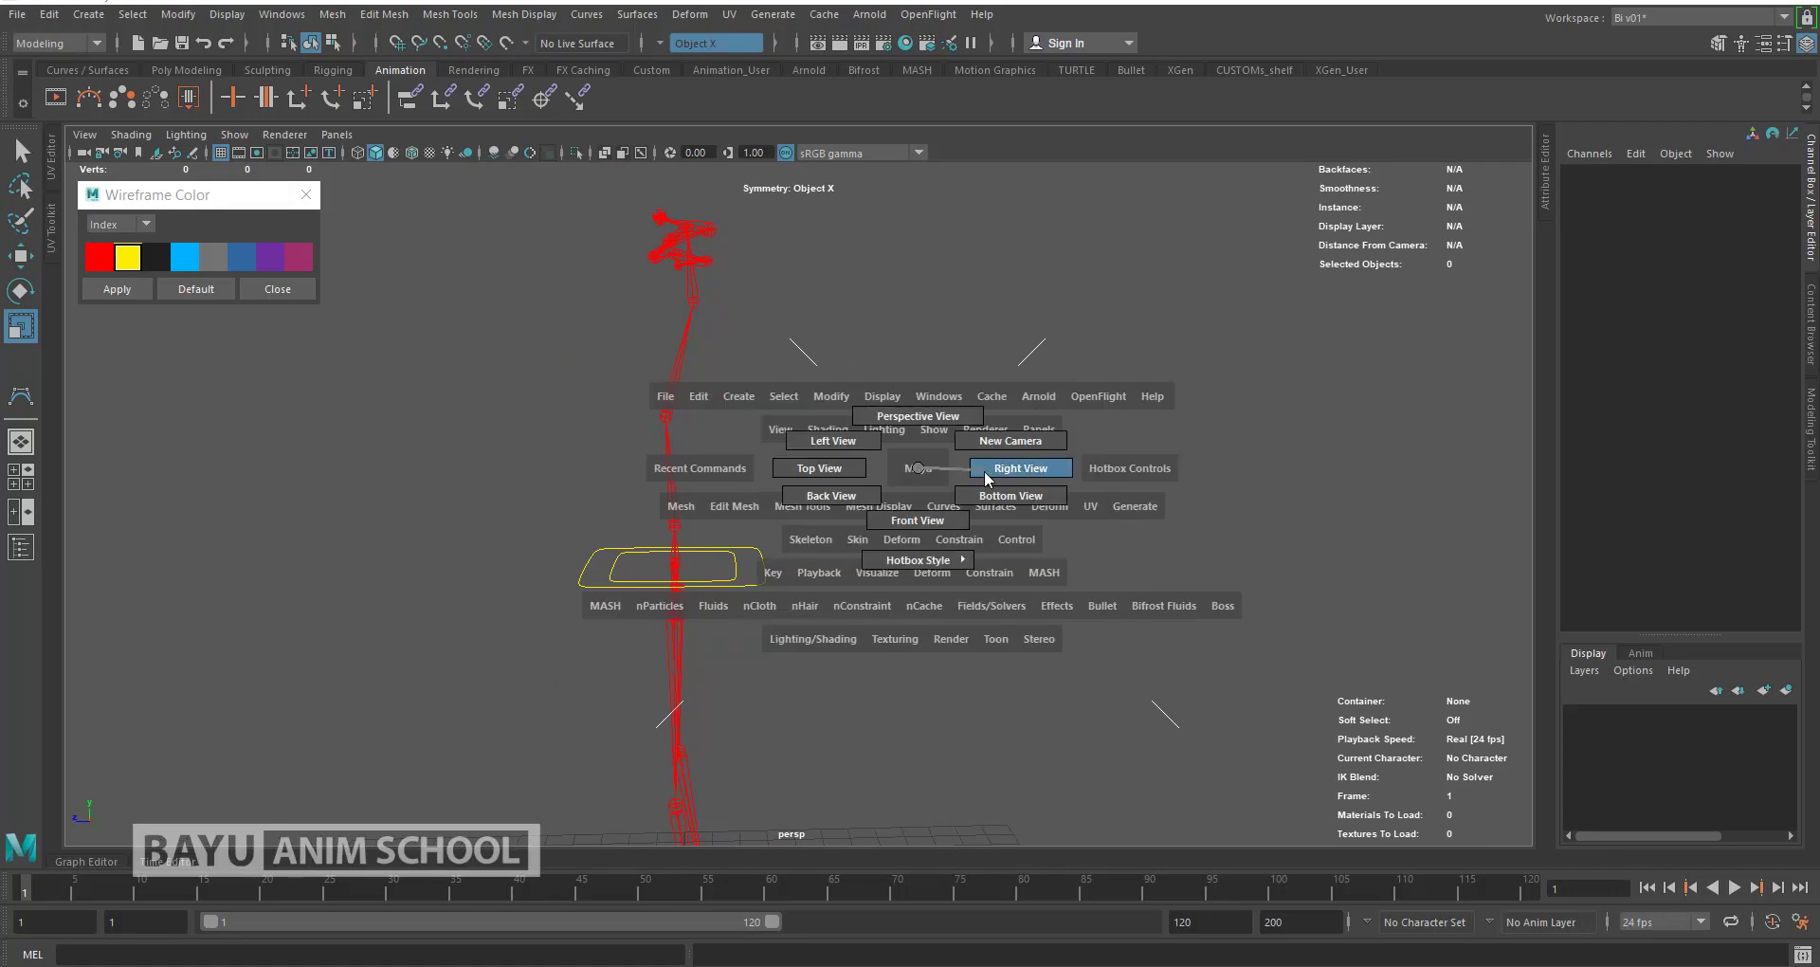
pyautogui.scroll(3, 931, 467)
pyautogui.moveTo(931, 466)
pyautogui.keyDown('alt'); pyautogui.mouseDown(button='middle')
pyautogui.moveTo(962, 430)
pyautogui.moveTo(967, 480)
pyautogui.mouseUp(button='middle'); pyautogui.keyUp('alt')
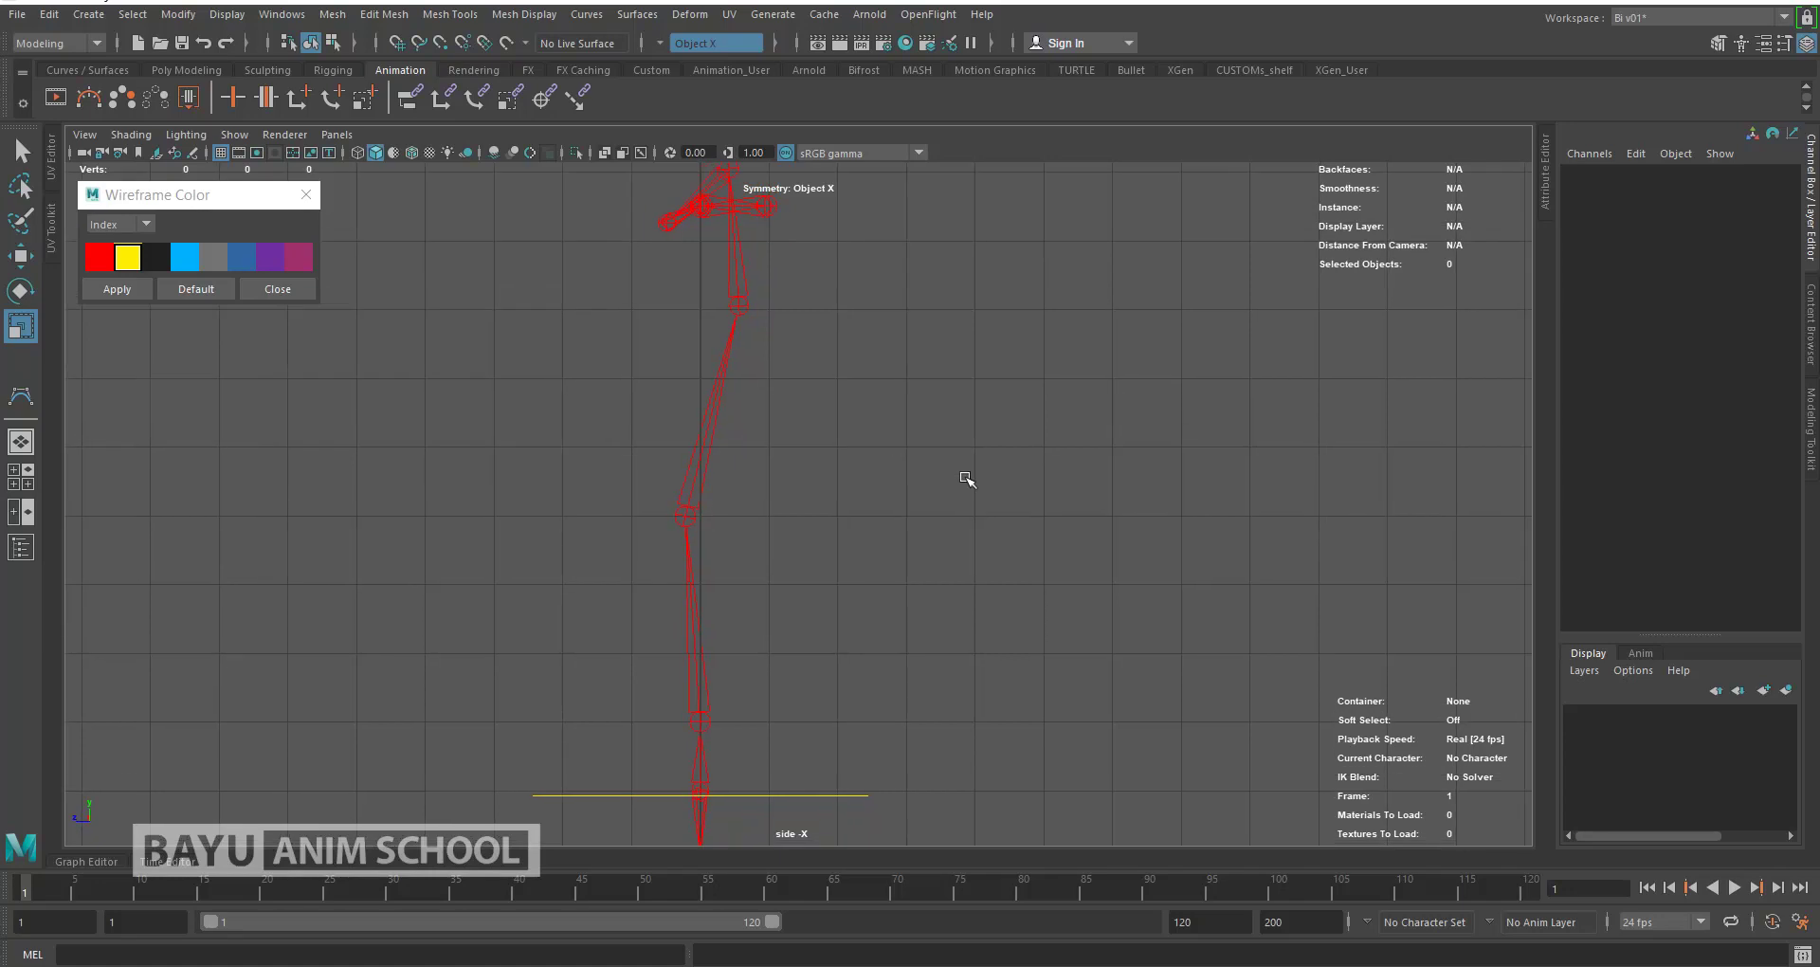
pyautogui.scroll(-1, 967, 480)
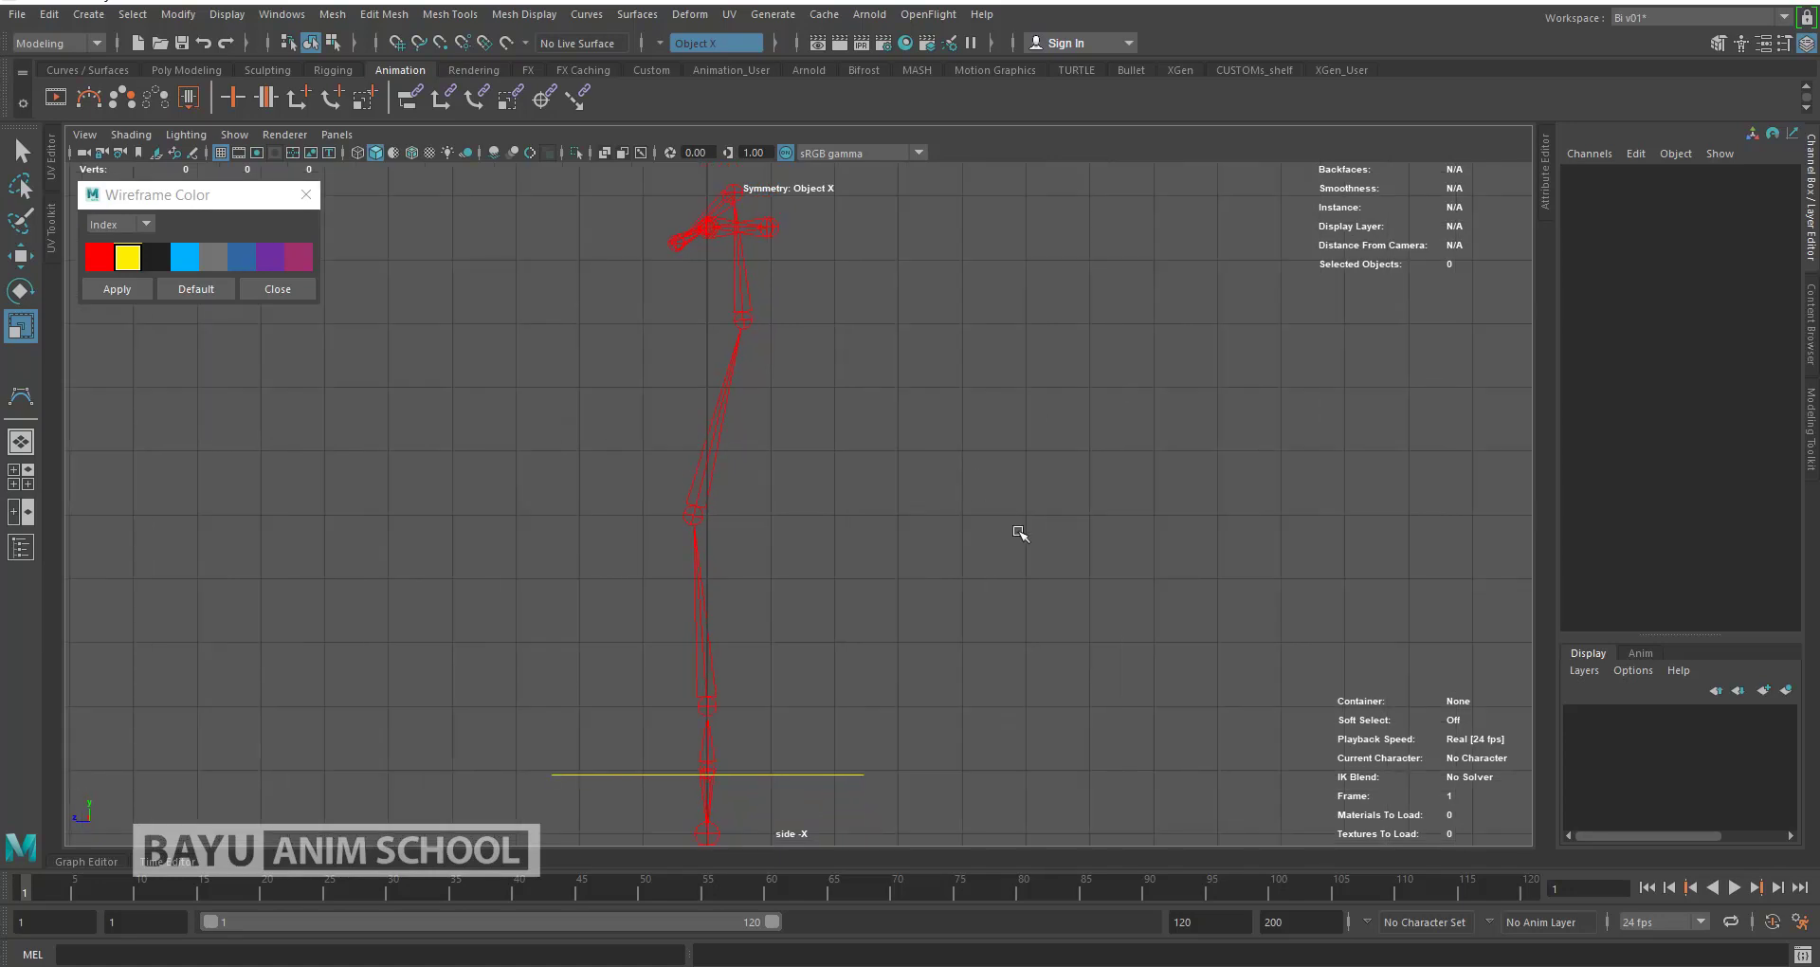
pyautogui.click(87, 14)
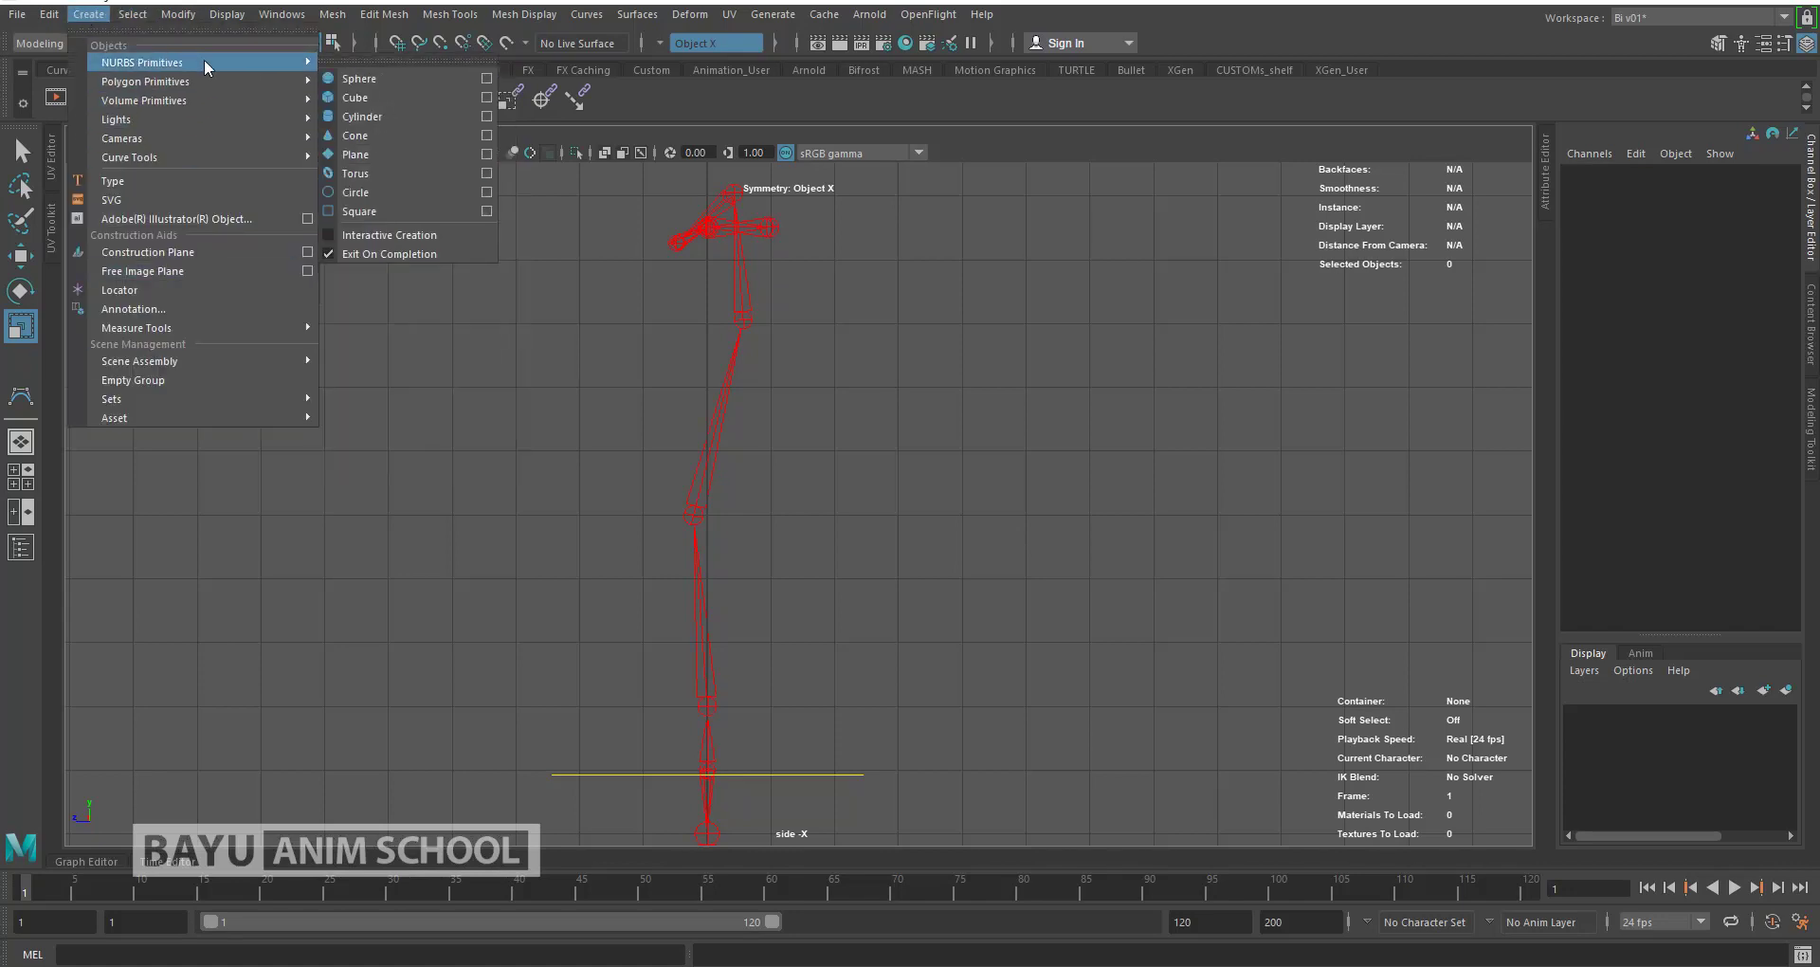
pyautogui.moveTo(131, 157)
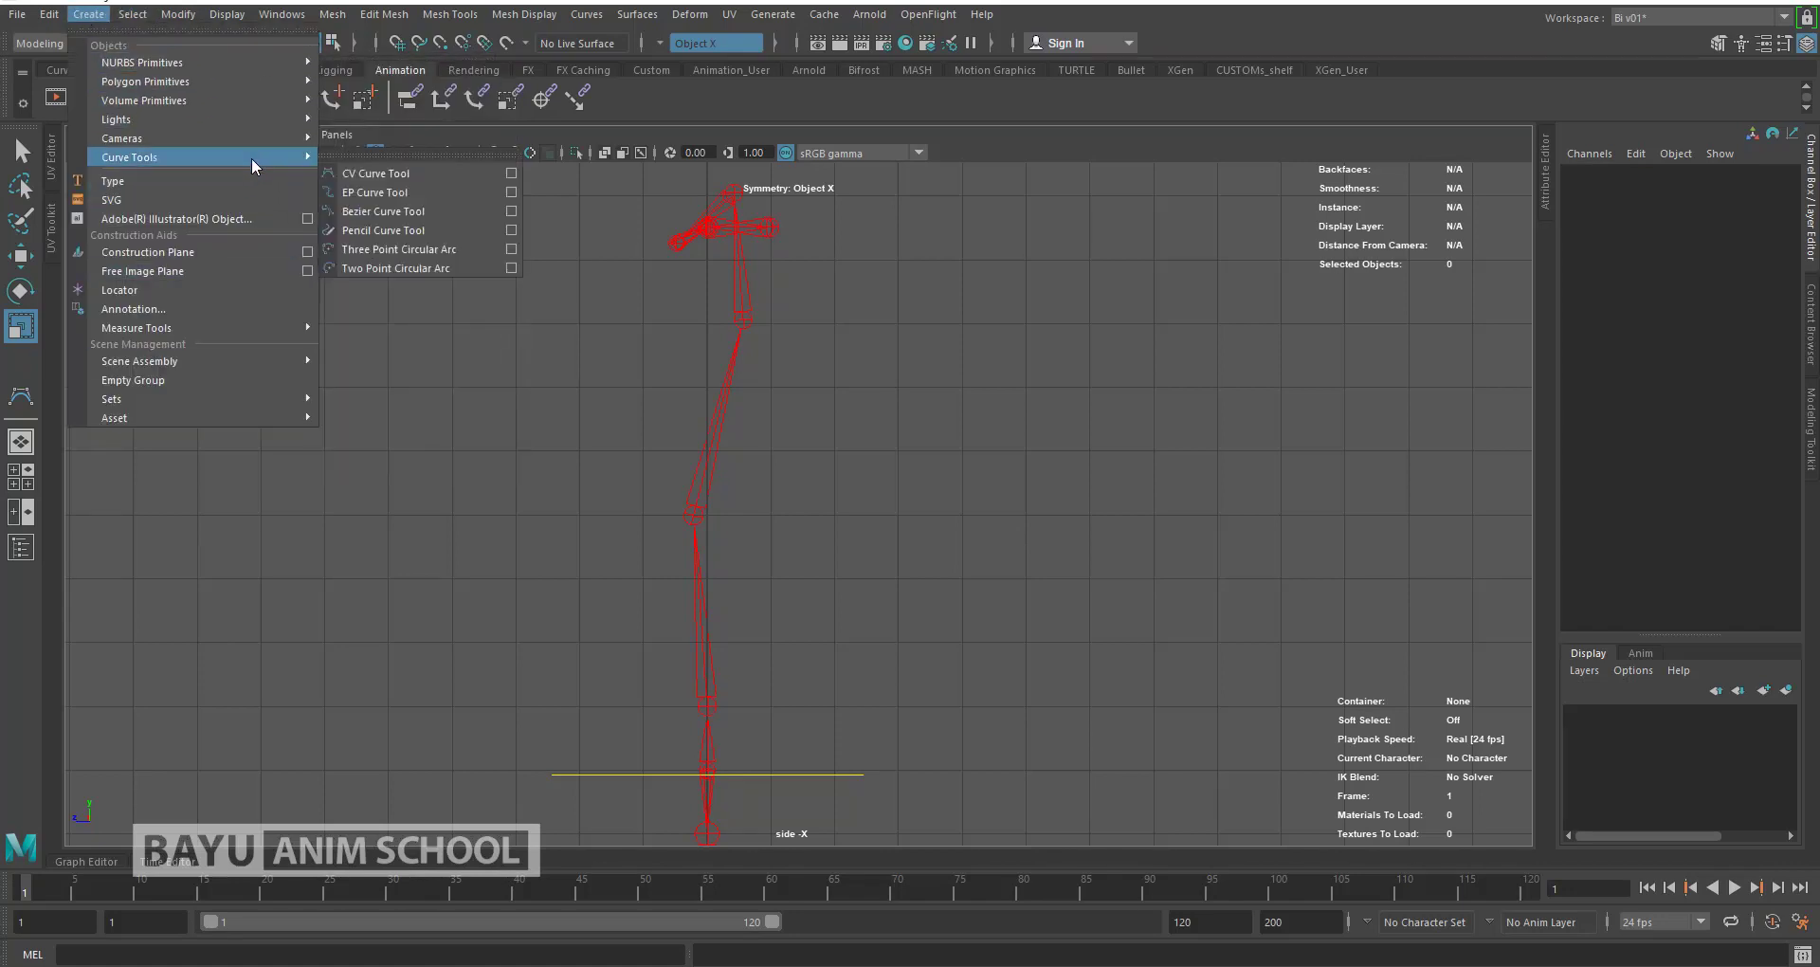
pyautogui.click(380, 173)
pyautogui.scroll(1, 824, 644)
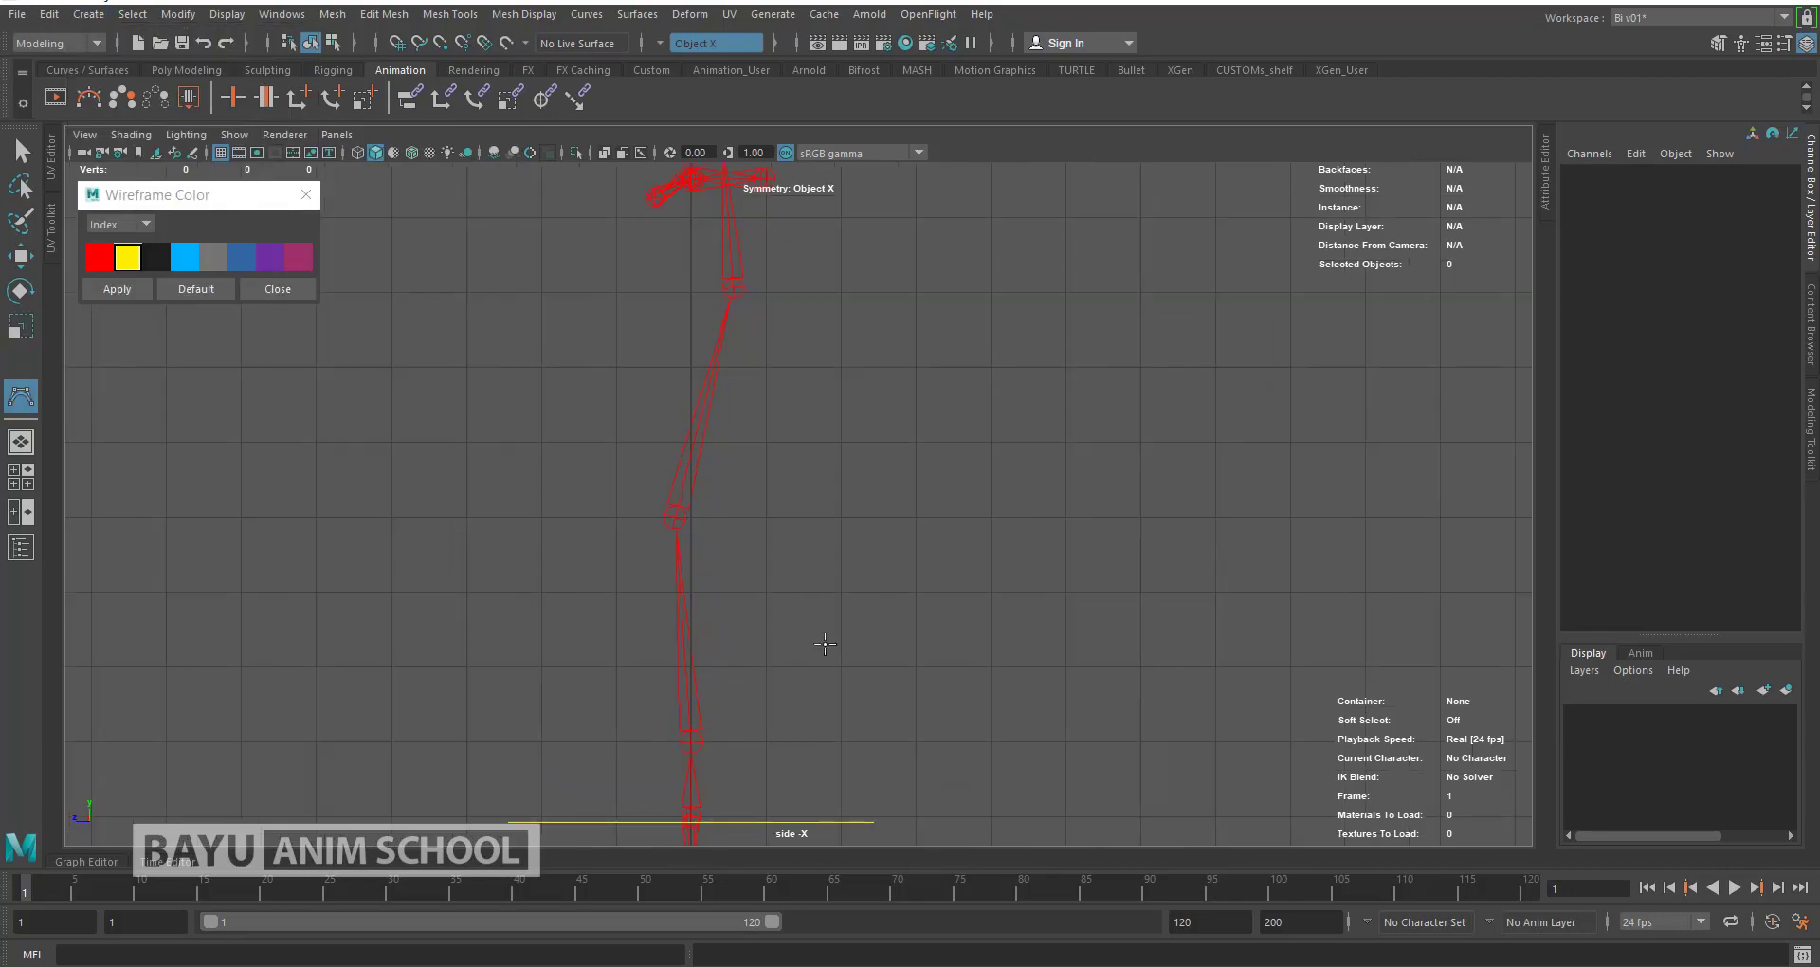
pyautogui.click(398, 43)
# Step: Draw a flag curve beside the spine: a horizontal line ending in a square
pyautogui.click(767, 520)
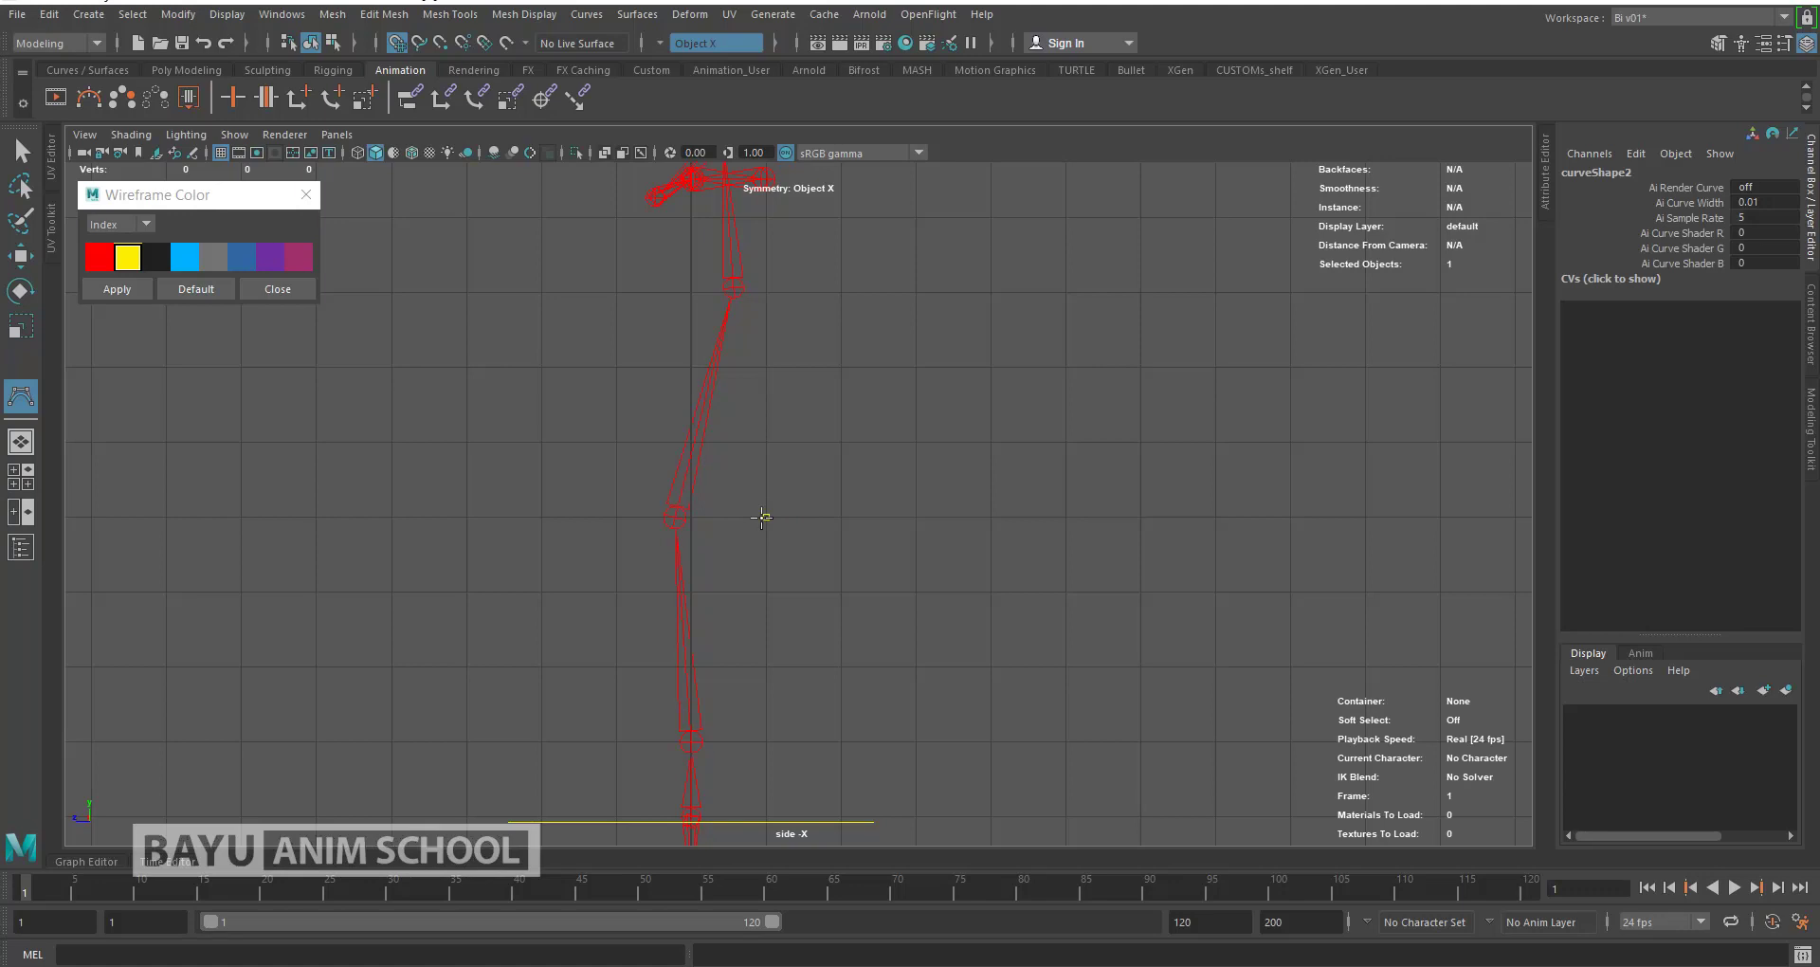
pyautogui.click(917, 516)
pyautogui.click(920, 441)
pyautogui.click(1068, 443)
pyautogui.click(1061, 589)
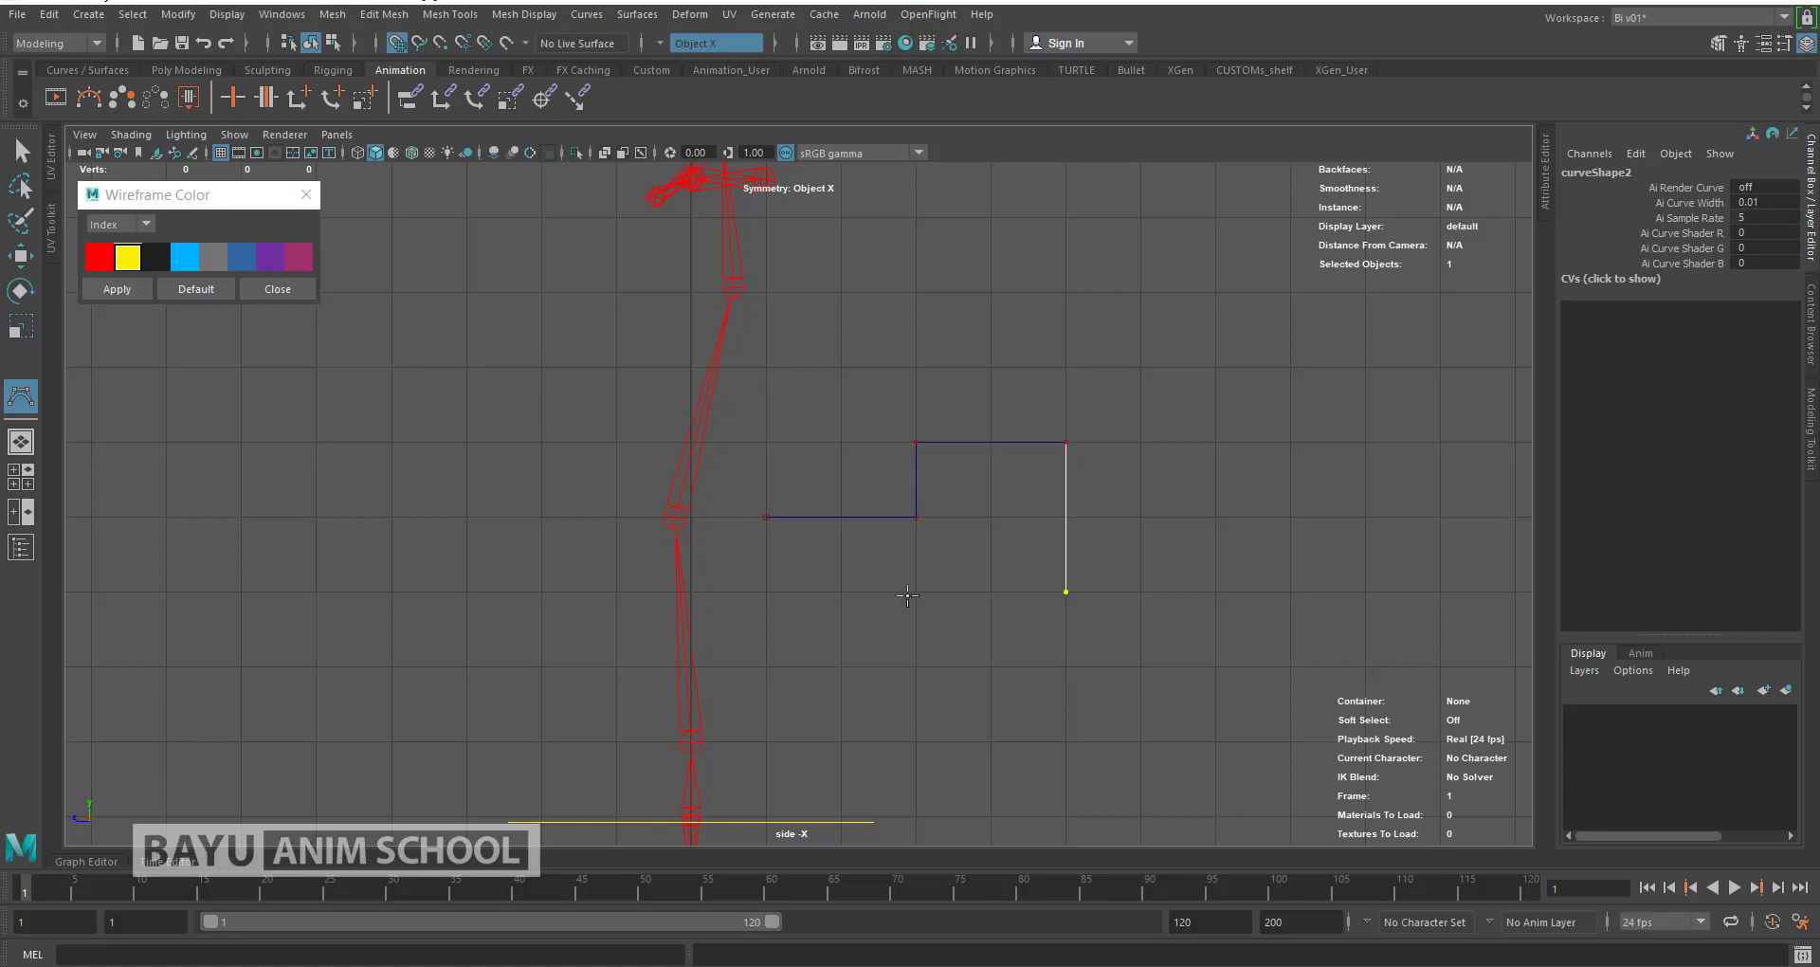
pyautogui.click(916, 592)
pyautogui.click(916, 521)
pyautogui.press('Return')
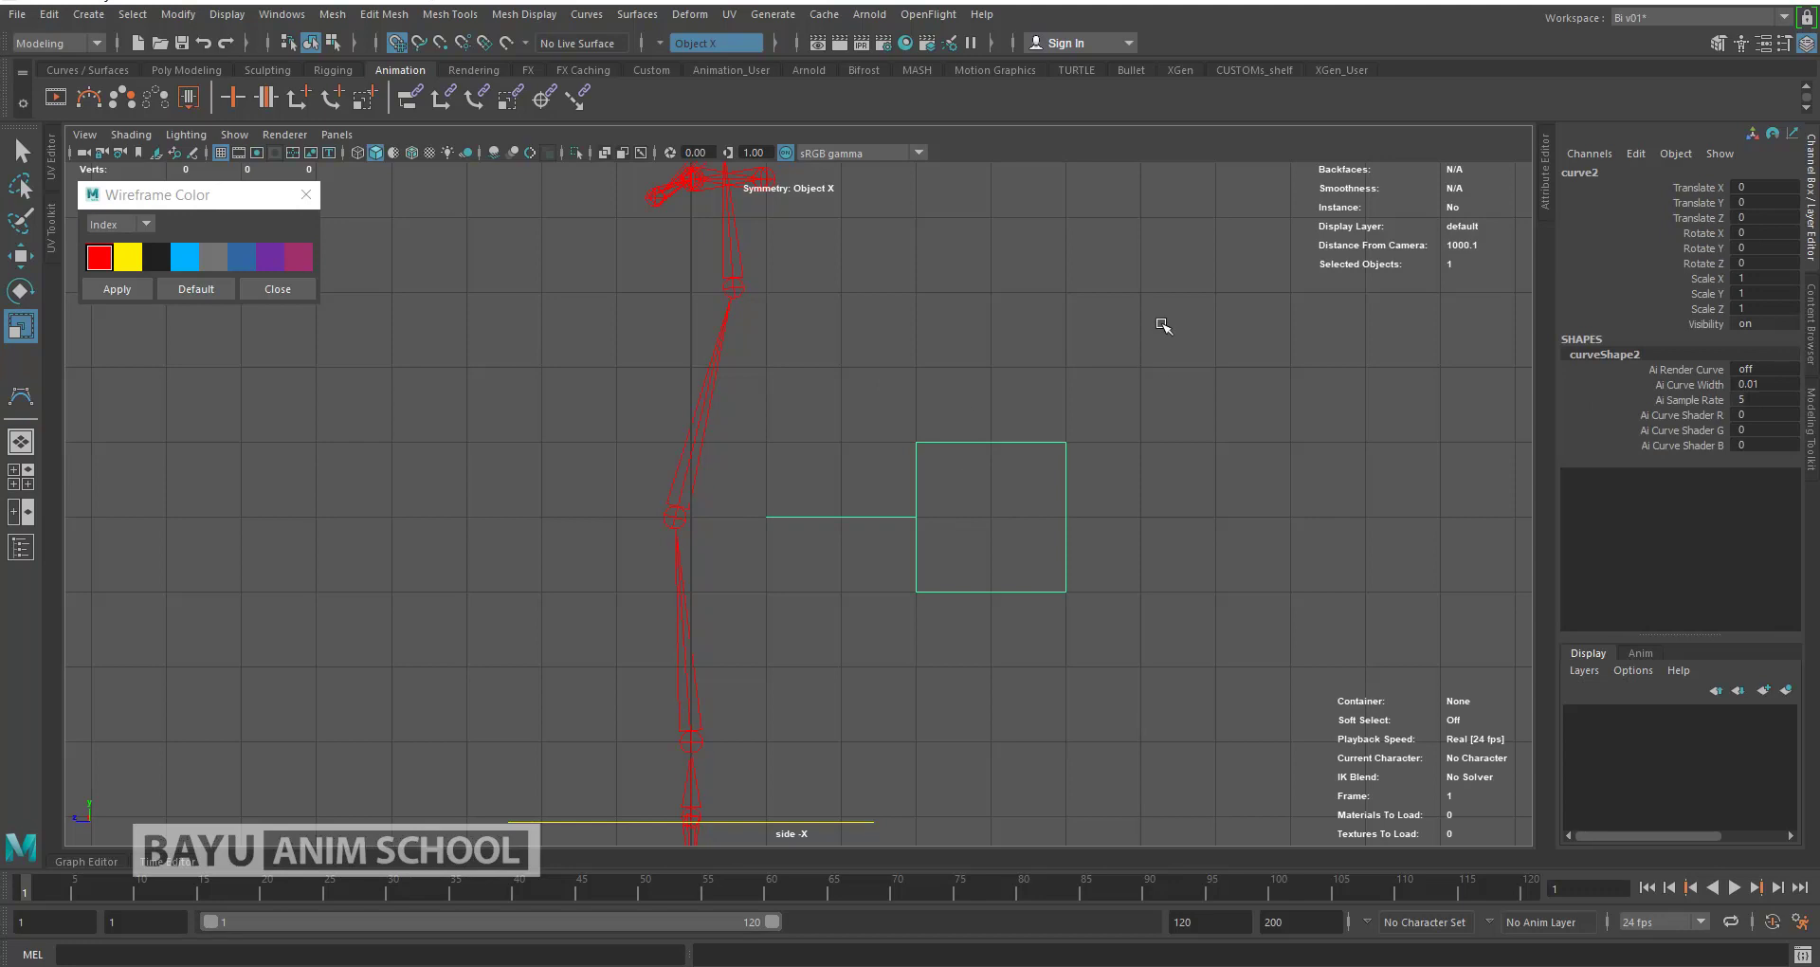
# Step: Shrink the flag's CVs around its centre and colour the curve yellow
pyautogui.moveTo(1164, 325); pyautogui.dragTo(1078, 327, button='right')
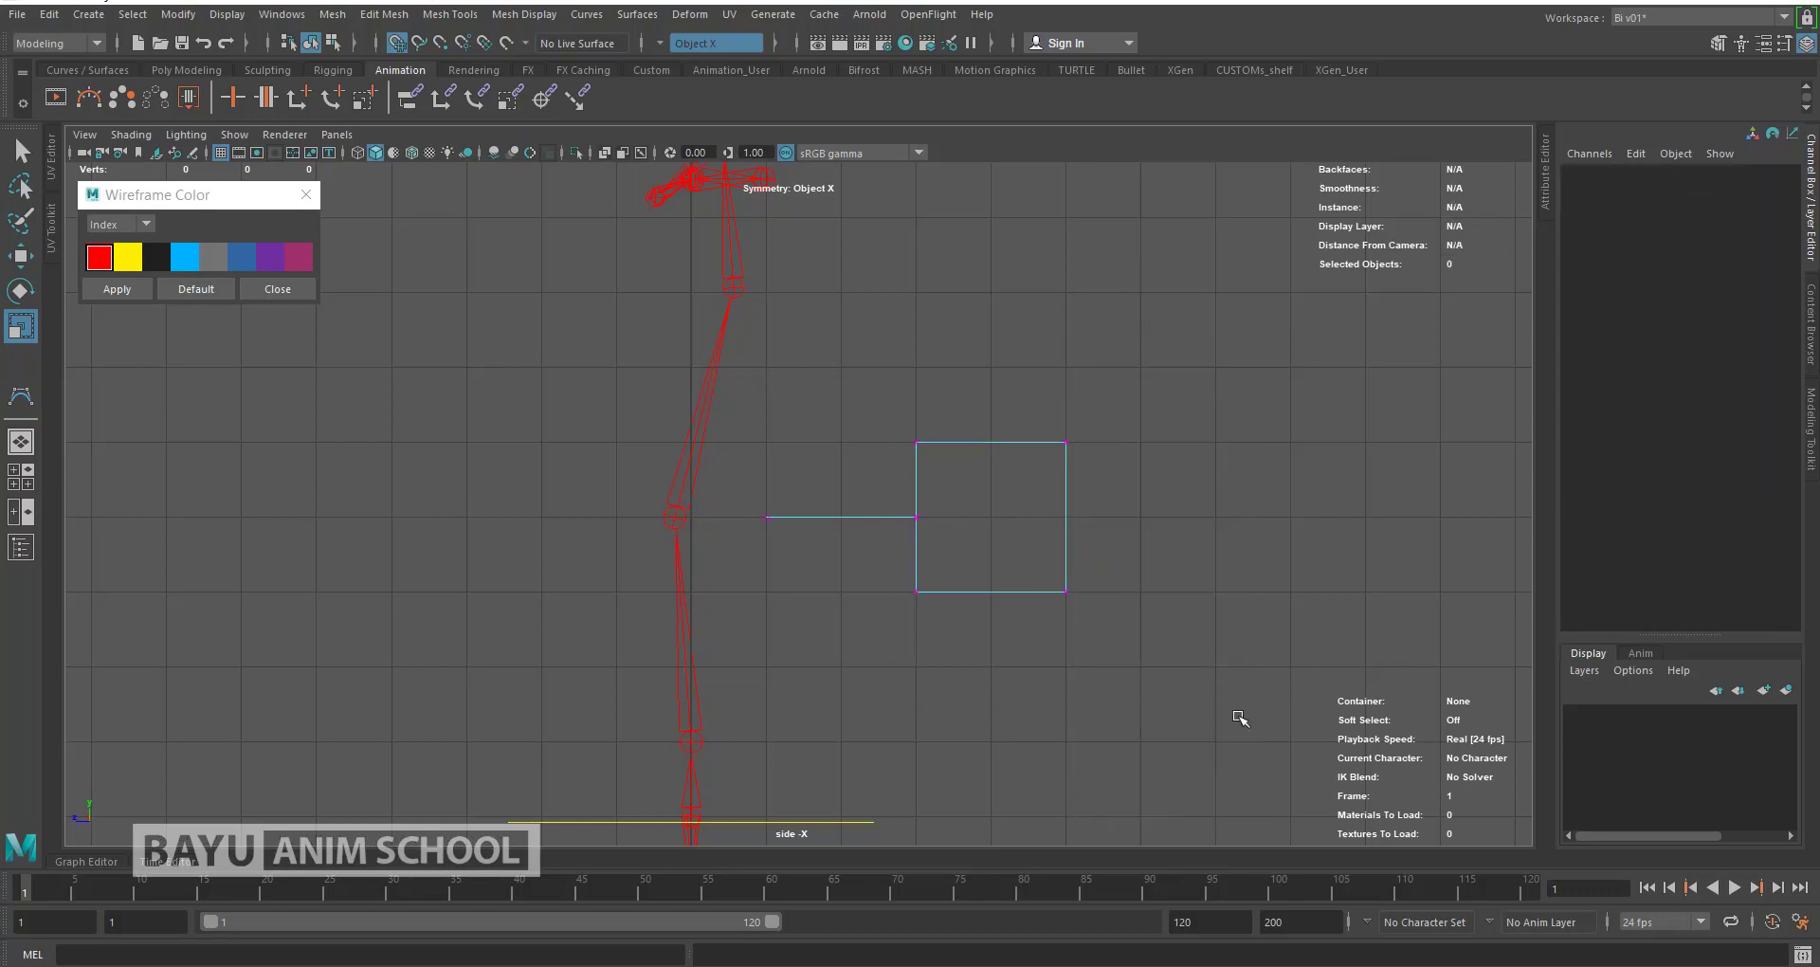
pyautogui.moveTo(1241, 718); pyautogui.dragTo(1046, 635)
pyautogui.moveTo(932, 472); pyautogui.dragTo(943, 471)
pyautogui.moveTo(1031, 325); pyautogui.dragTo(1090, 302, button='right')
pyautogui.click(1012, 474)
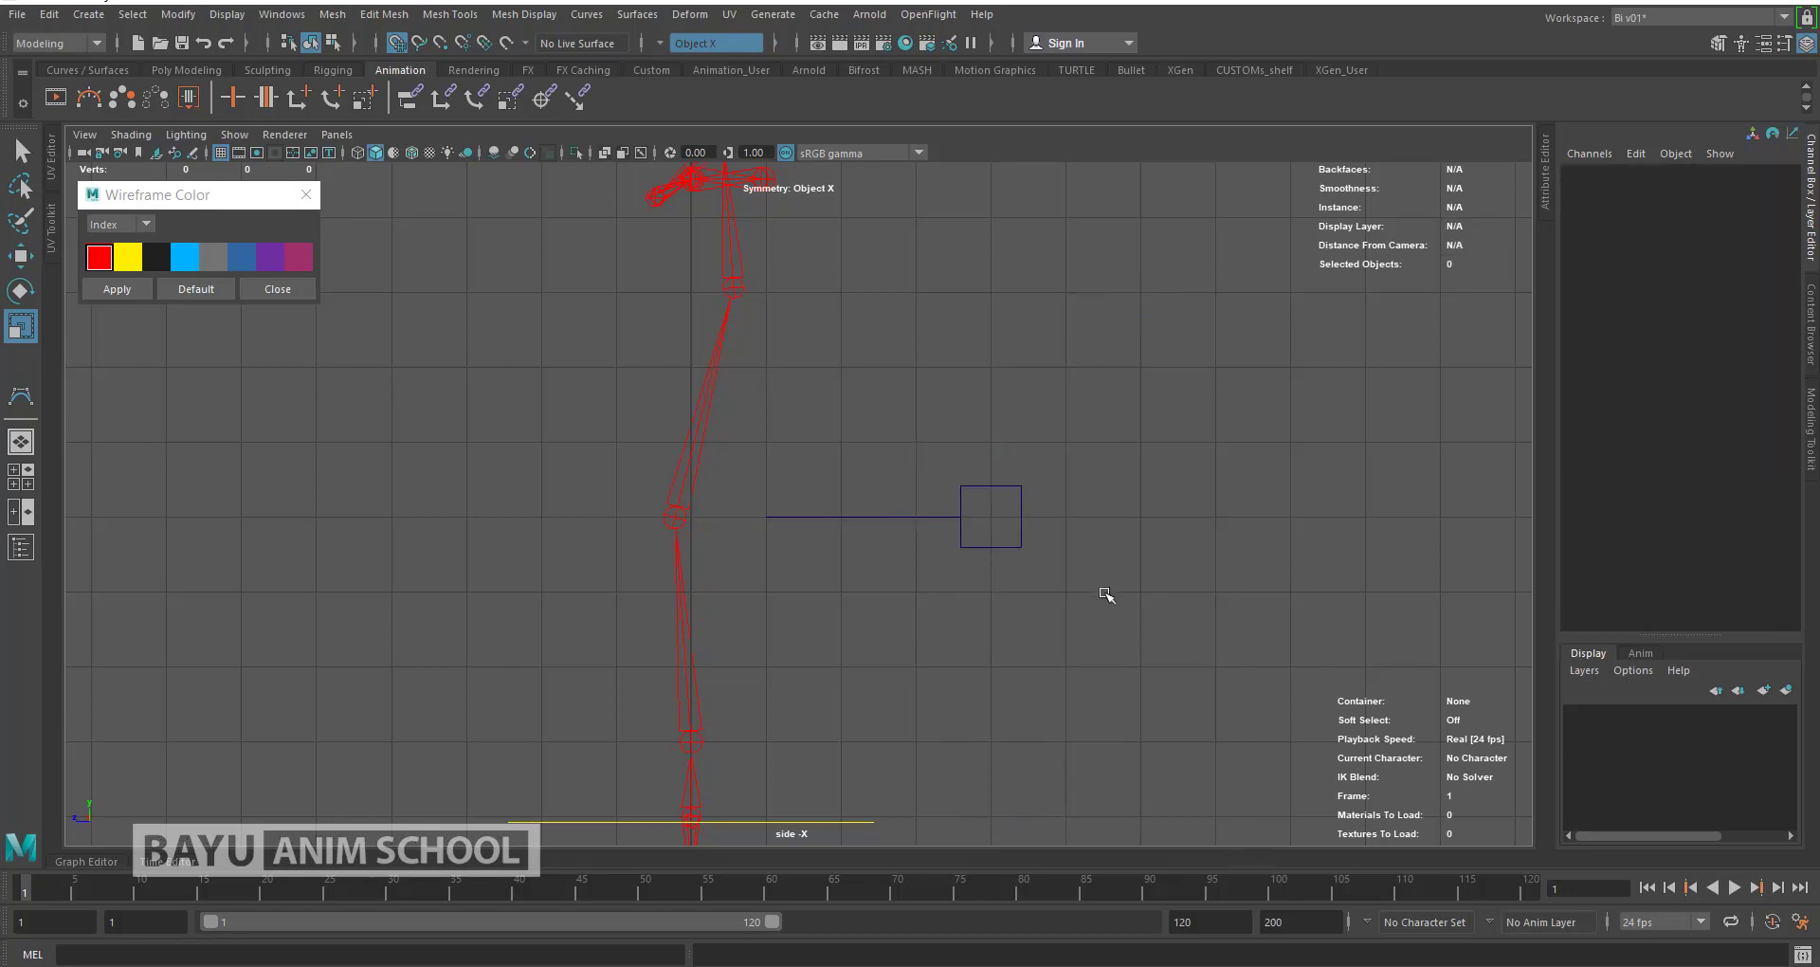
pyautogui.click(1021, 531)
pyautogui.click(128, 257)
pyautogui.click(117, 288)
pyautogui.click(1179, 543)
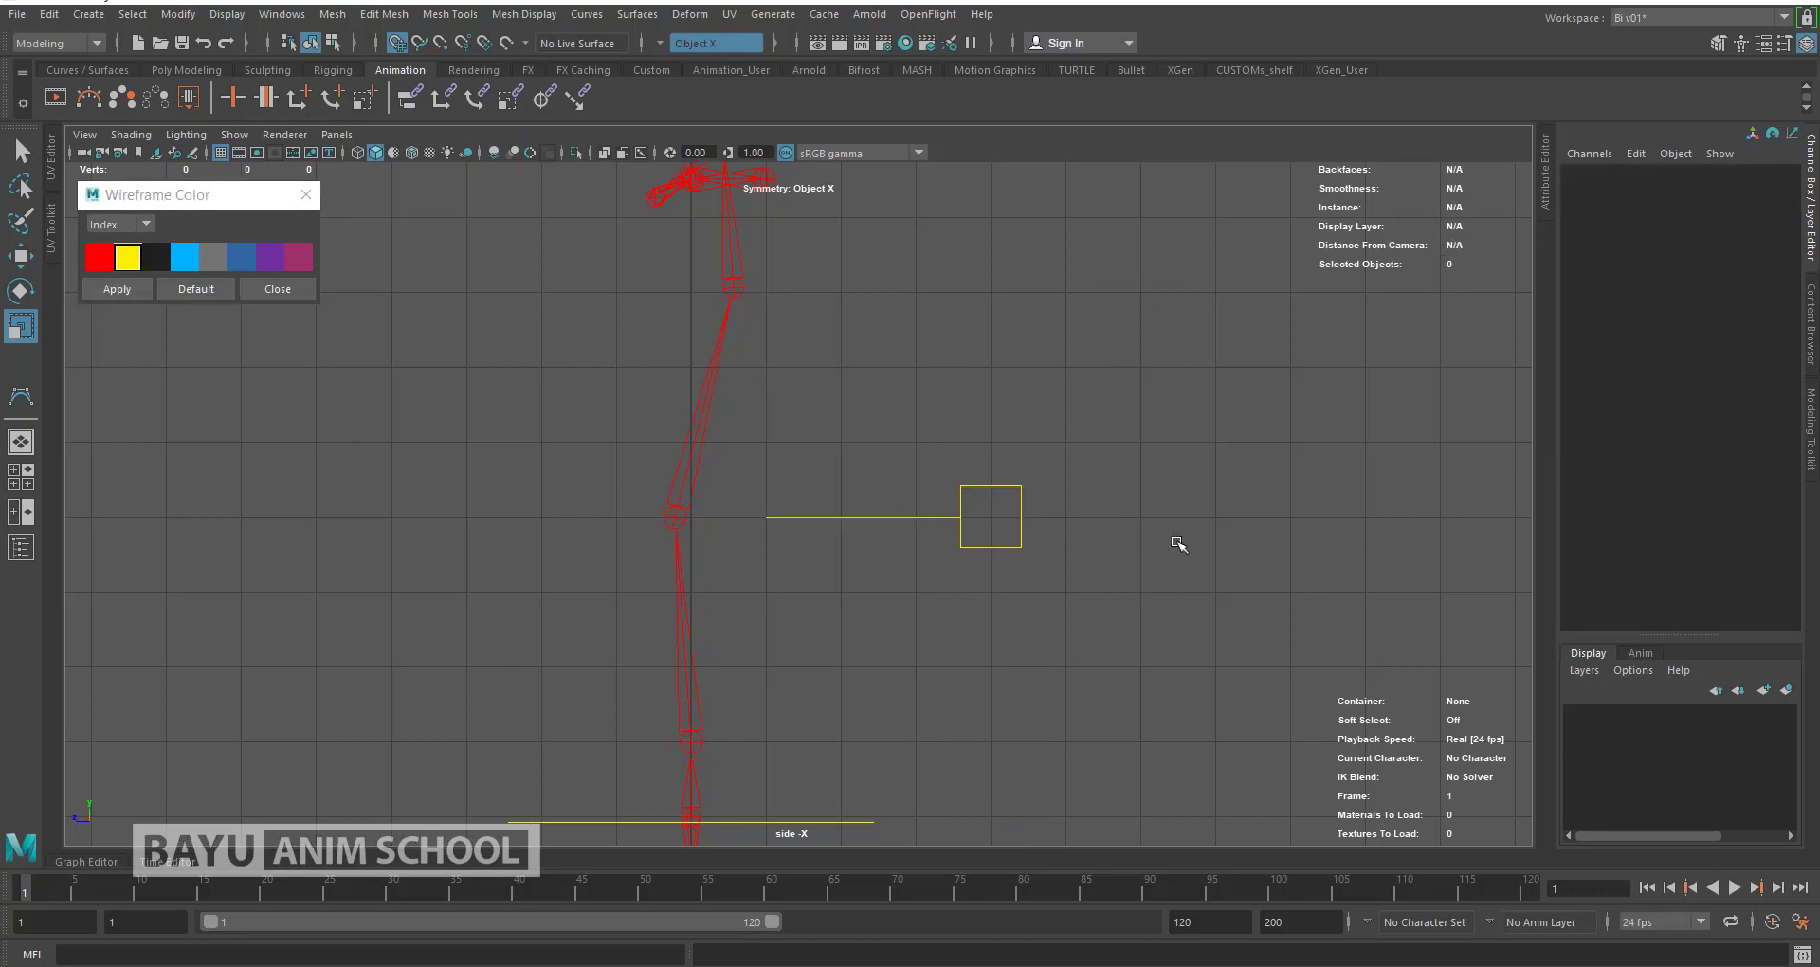
pyautogui.moveTo(834, 440); pyautogui.dragTo(965, 587)
pyautogui.press('w')
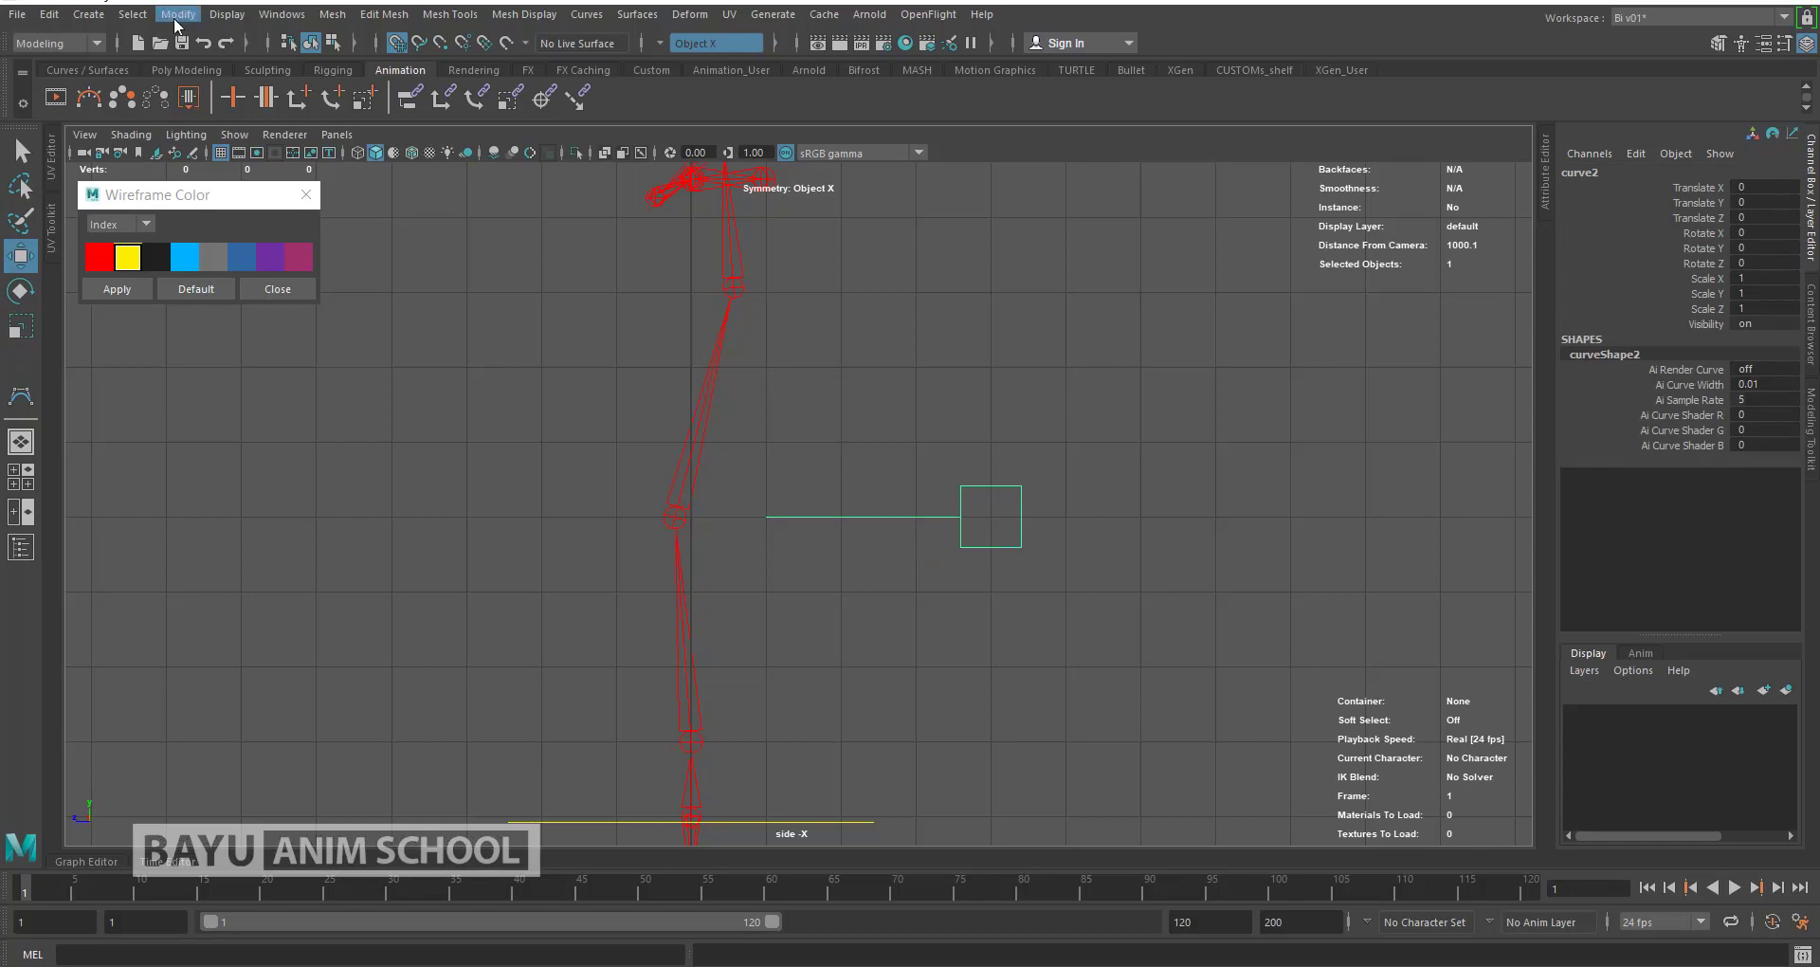
# Step: Center the flag's pivot, then move the pivot onto the line's left end
pyautogui.click(178, 14)
pyautogui.click(271, 151)
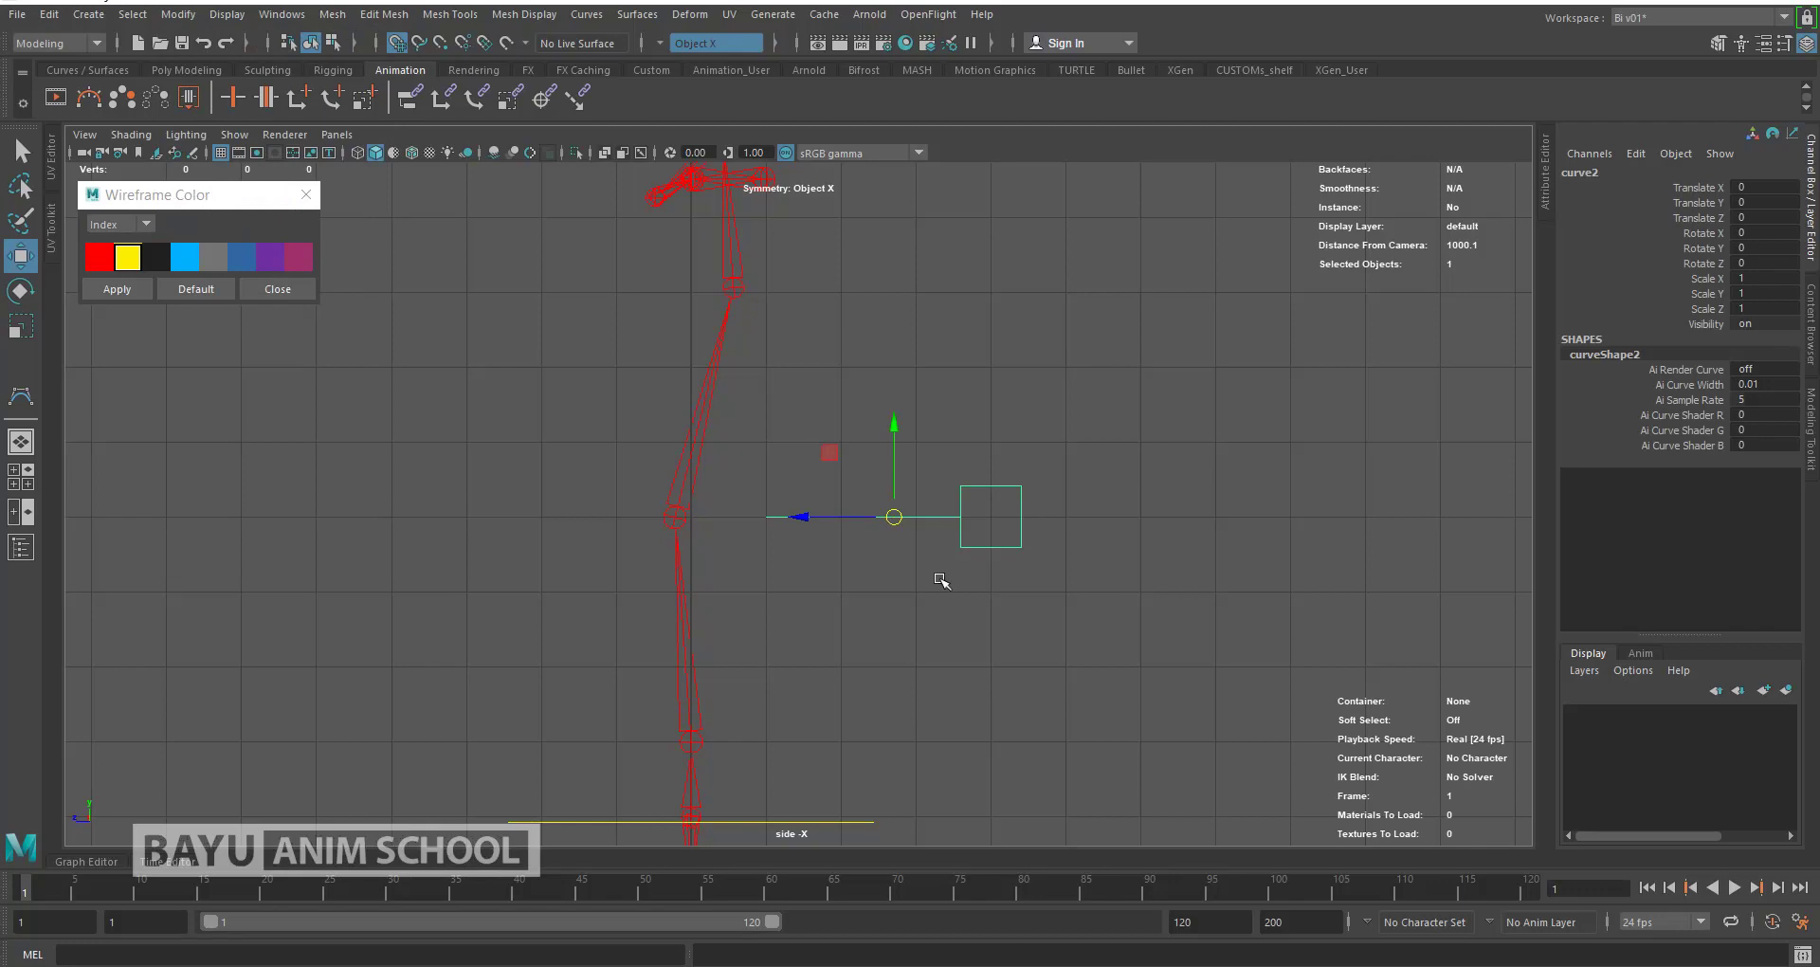
pyautogui.press('d')
pyautogui.moveTo(819, 519); pyautogui.dragTo(617, 518)
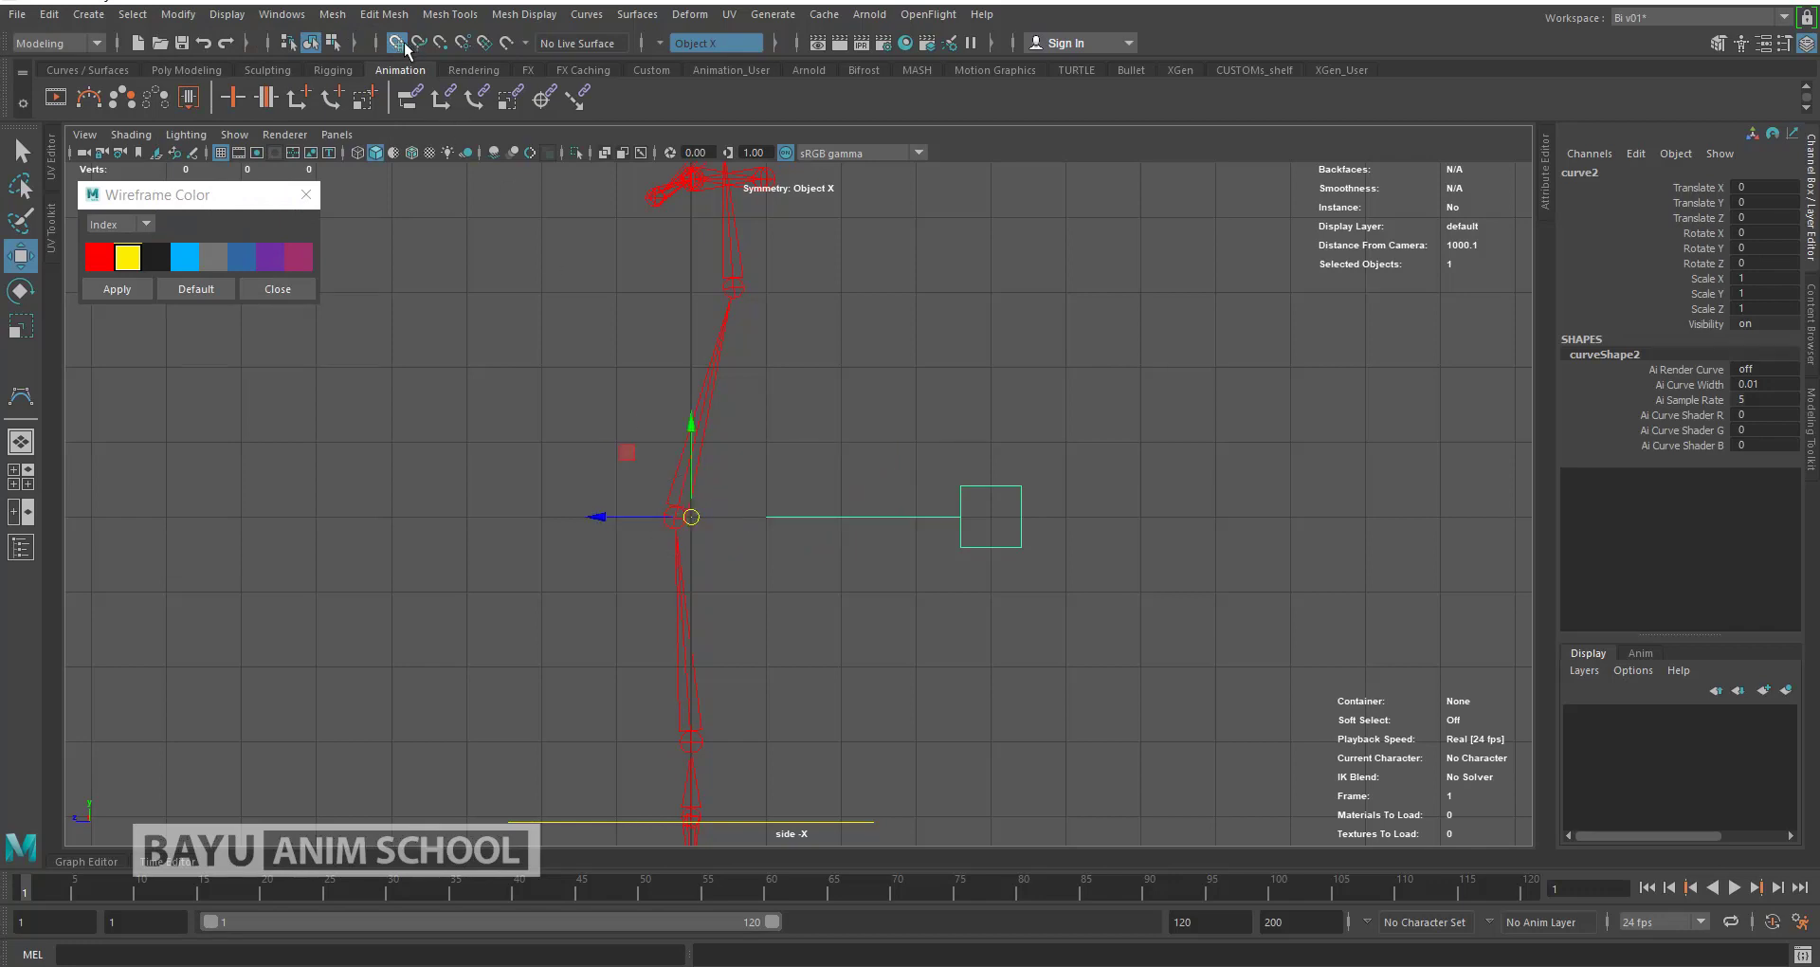
pyautogui.press('d')
pyautogui.moveTo(641, 518); pyautogui.dragTo(681, 542)
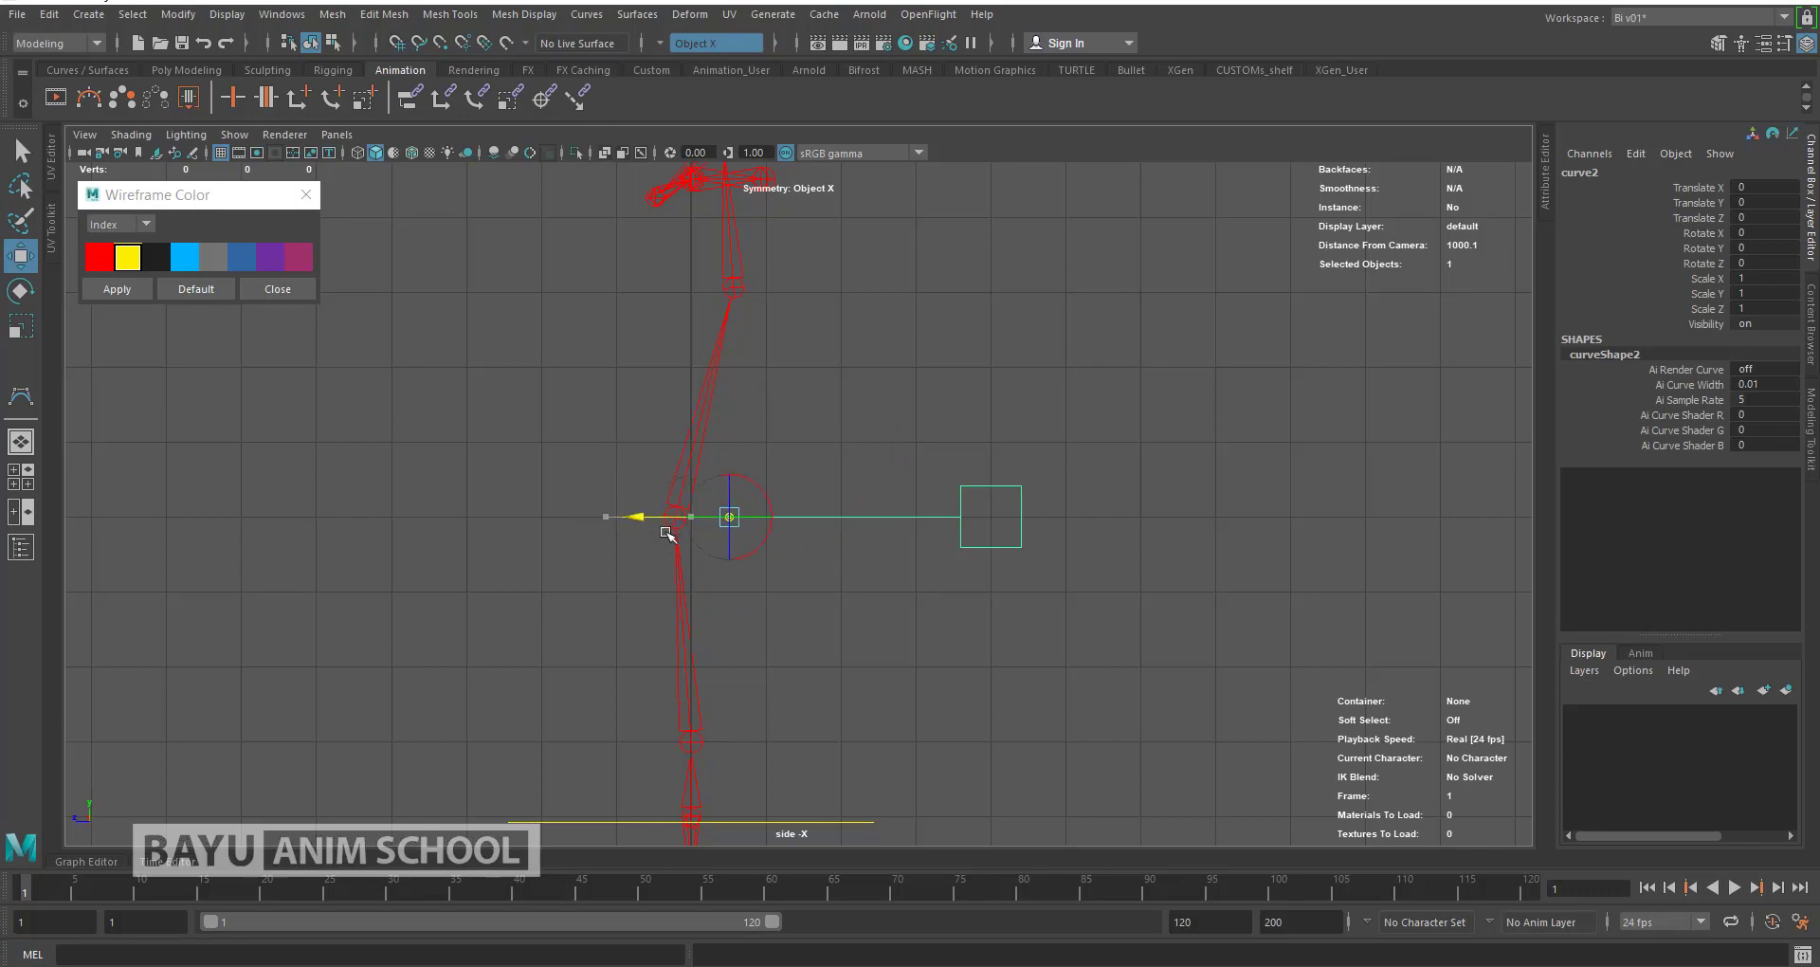
pyautogui.press('d')
# Step: Place the flag control on the lower spine joint, tilted about 14 degrees
pyautogui.keyDown('alt'); pyautogui.moveTo(957, 628); pyautogui.dragTo(967, 540, button='middle'); pyautogui.keyUp('alt')
pyautogui.moveTo(711, 394)
pyautogui.mouseDown(button='middle')
pyautogui.moveTo(753, 618)
pyautogui.moveTo(658, 619)
pyautogui.mouseUp(button='middle')
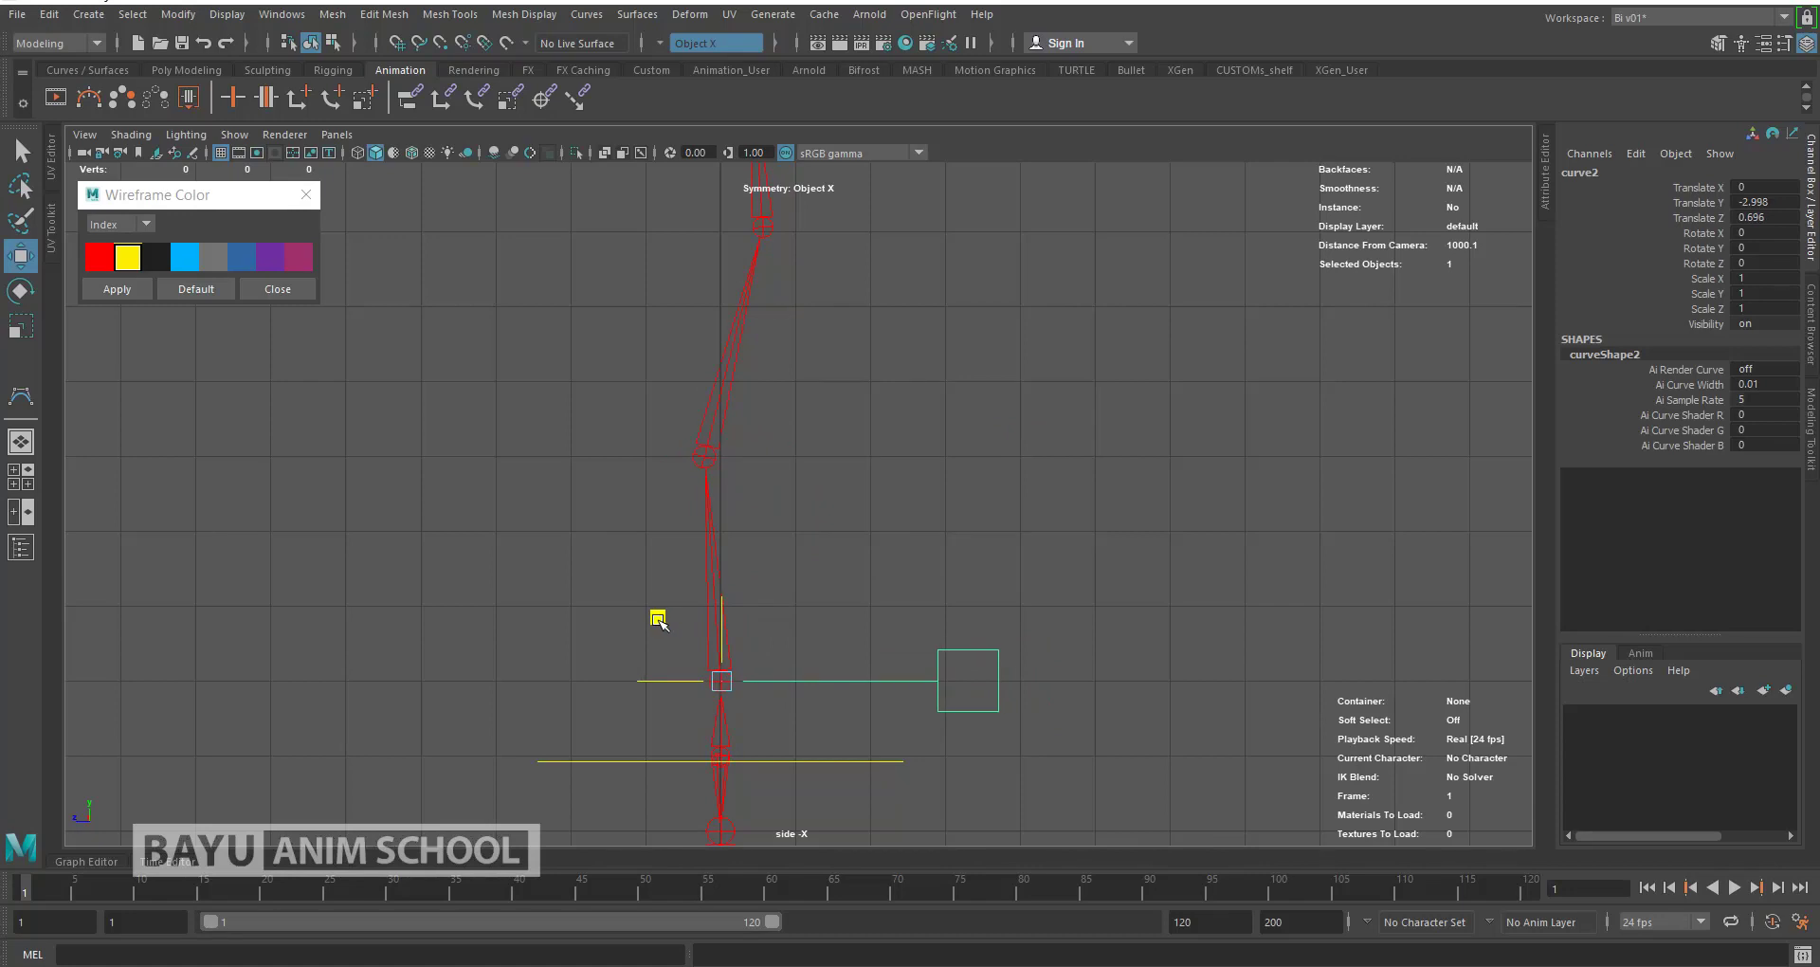
pyautogui.press('e')
pyautogui.moveTo(792, 632); pyautogui.dragTo(772, 599)
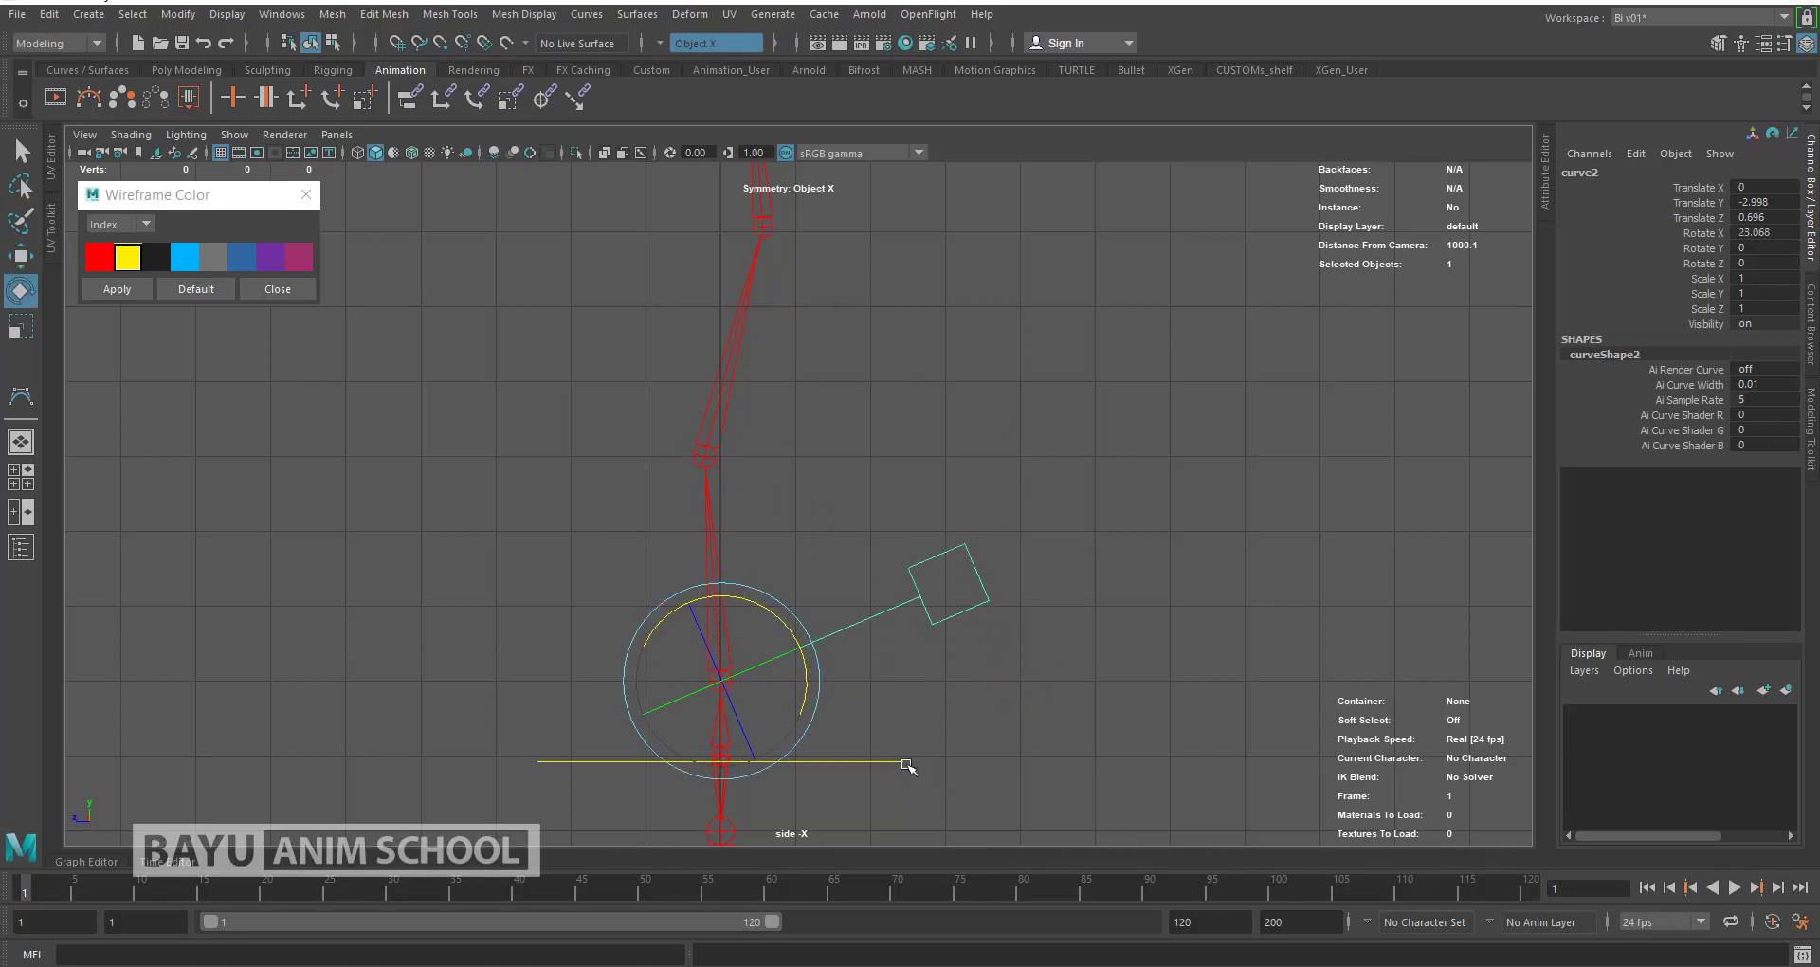
pyautogui.keyDown('alt'); pyautogui.moveTo(869, 480); pyautogui.dragTo(910, 508, button='middle'); pyautogui.keyUp('alt')
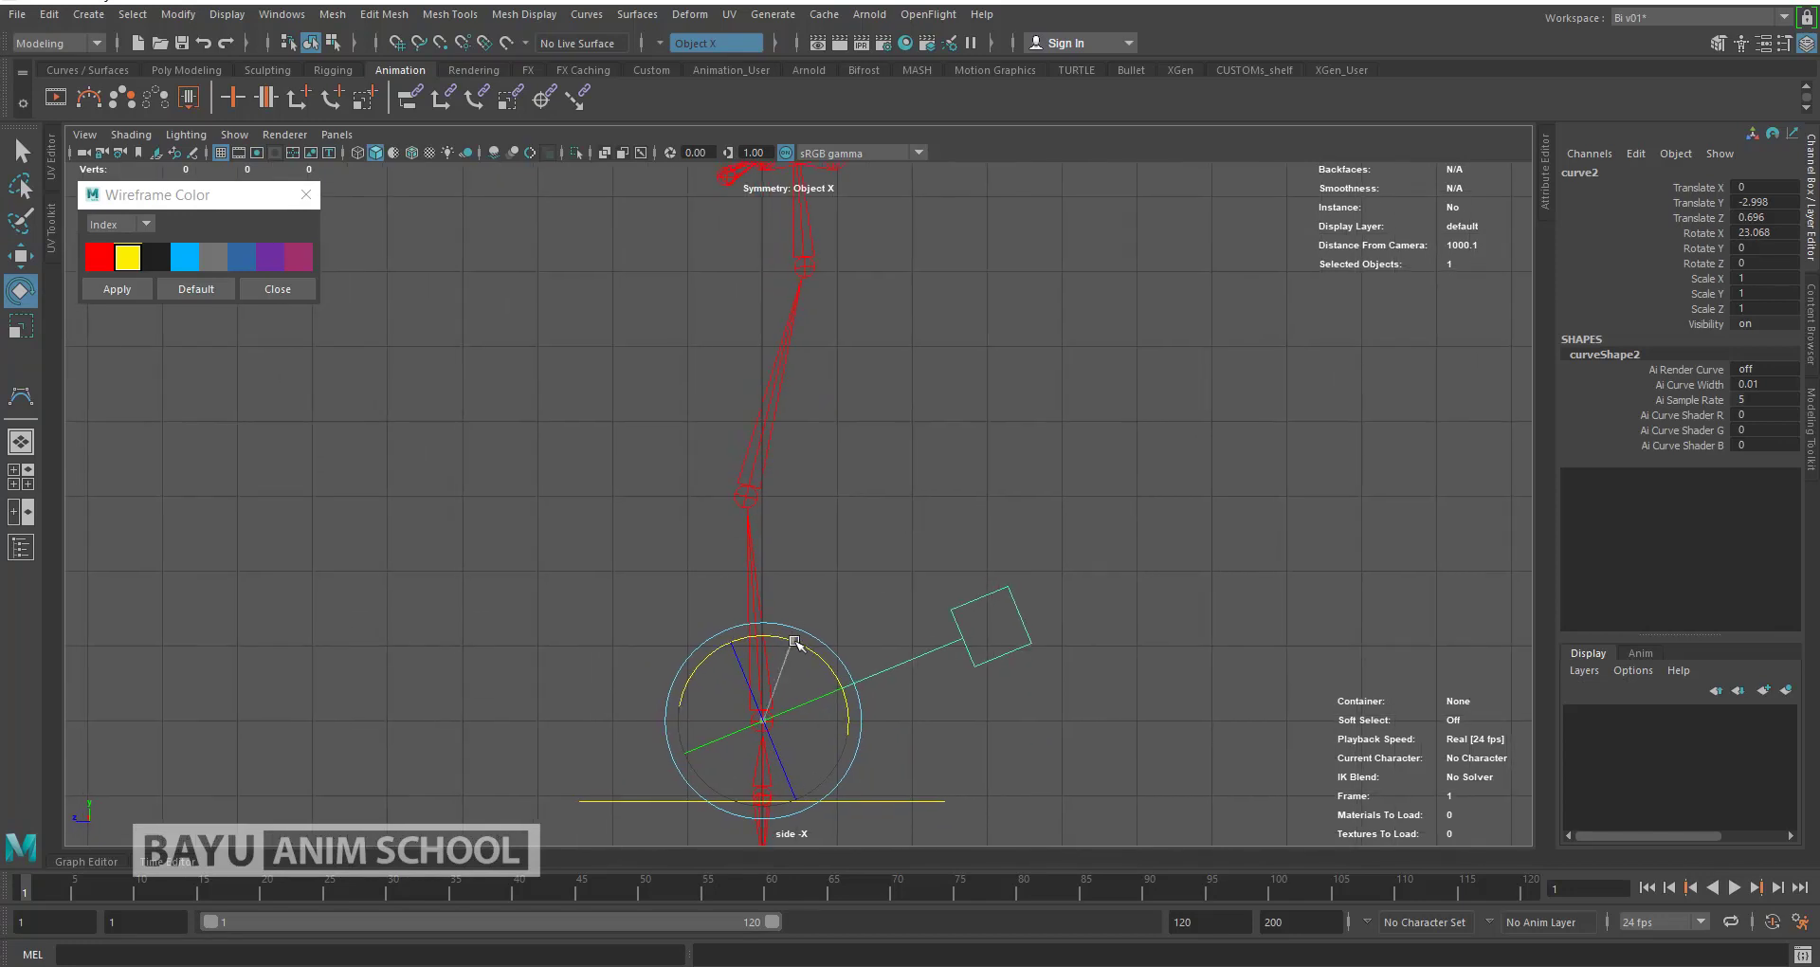
pyautogui.moveTo(795, 641); pyautogui.dragTo(804, 645)
# Step: Duplicate the flag, move the copy to the next spine joint, and tilt it about 3 degrees
pyautogui.hotkey('ctrl', 'd')
pyautogui.press('w')
pyautogui.moveTo(699, 650); pyautogui.dragTo(682, 435, button='middle')
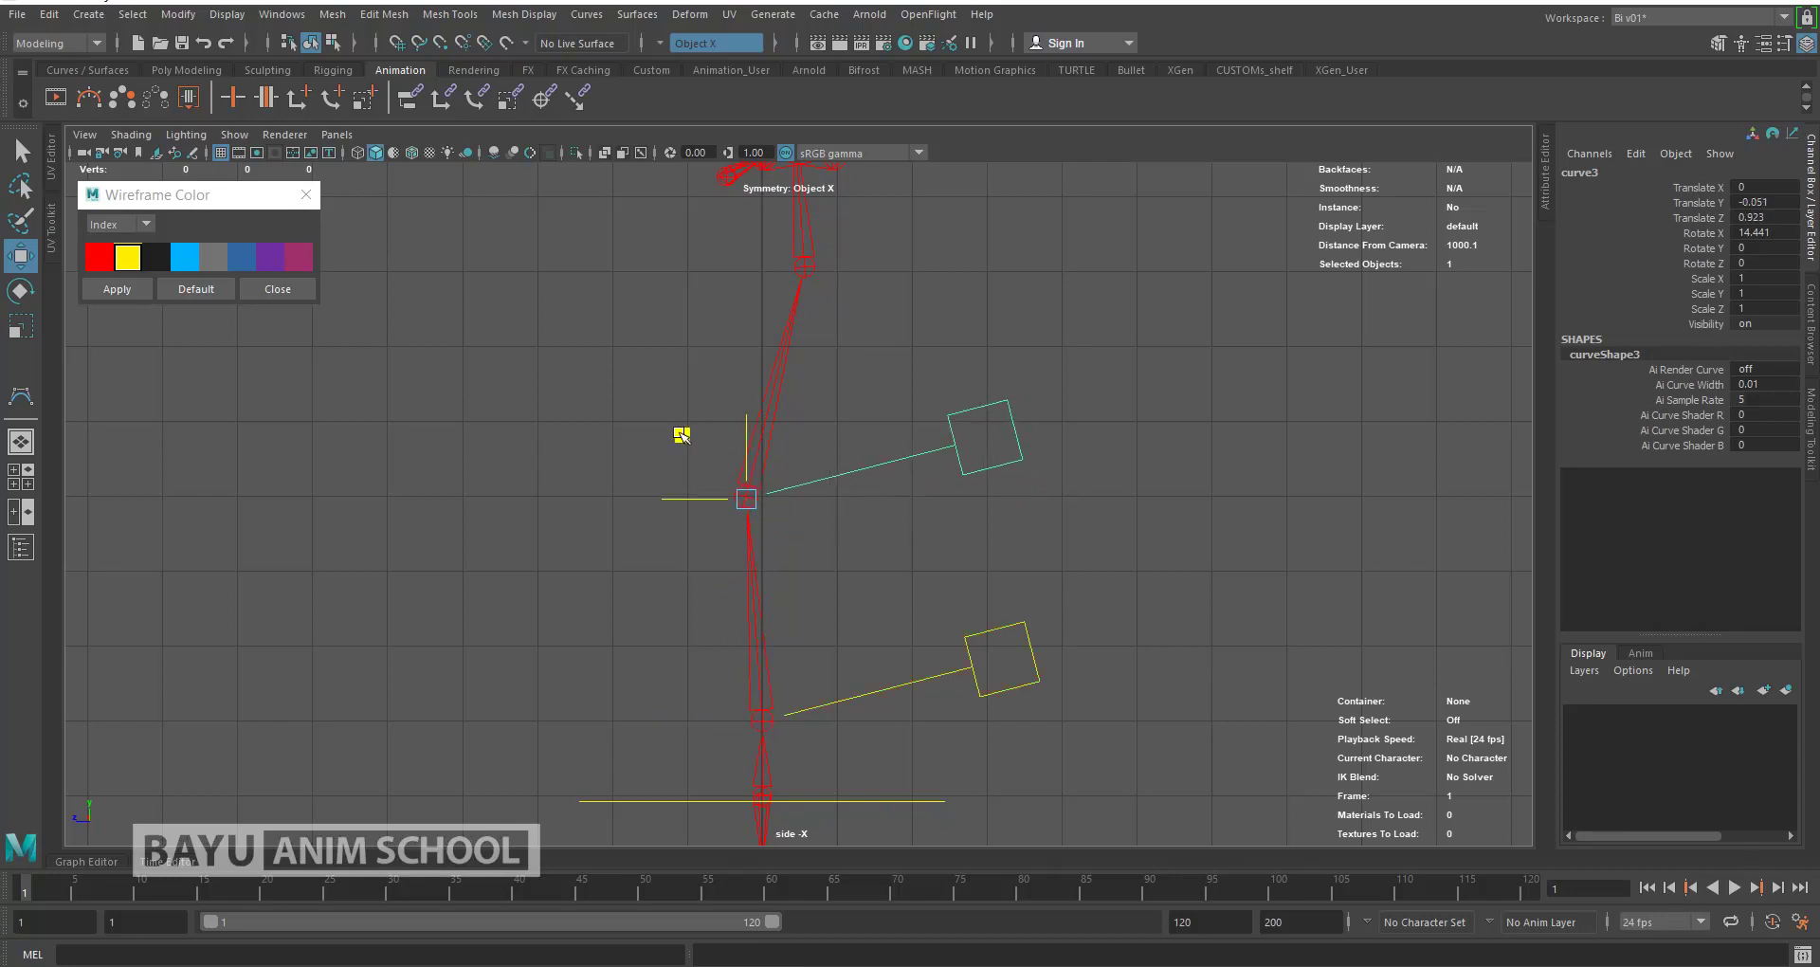
pyautogui.press('e')
pyautogui.moveTo(797, 436); pyautogui.dragTo(805, 439)
pyautogui.moveTo(805, 439)
pyautogui.keyDown('alt'); pyautogui.mouseDown(button='middle')
pyautogui.moveTo(866, 540)
pyautogui.moveTo(863, 571)
pyautogui.mouseUp(button='middle'); pyautogui.keyUp('alt')
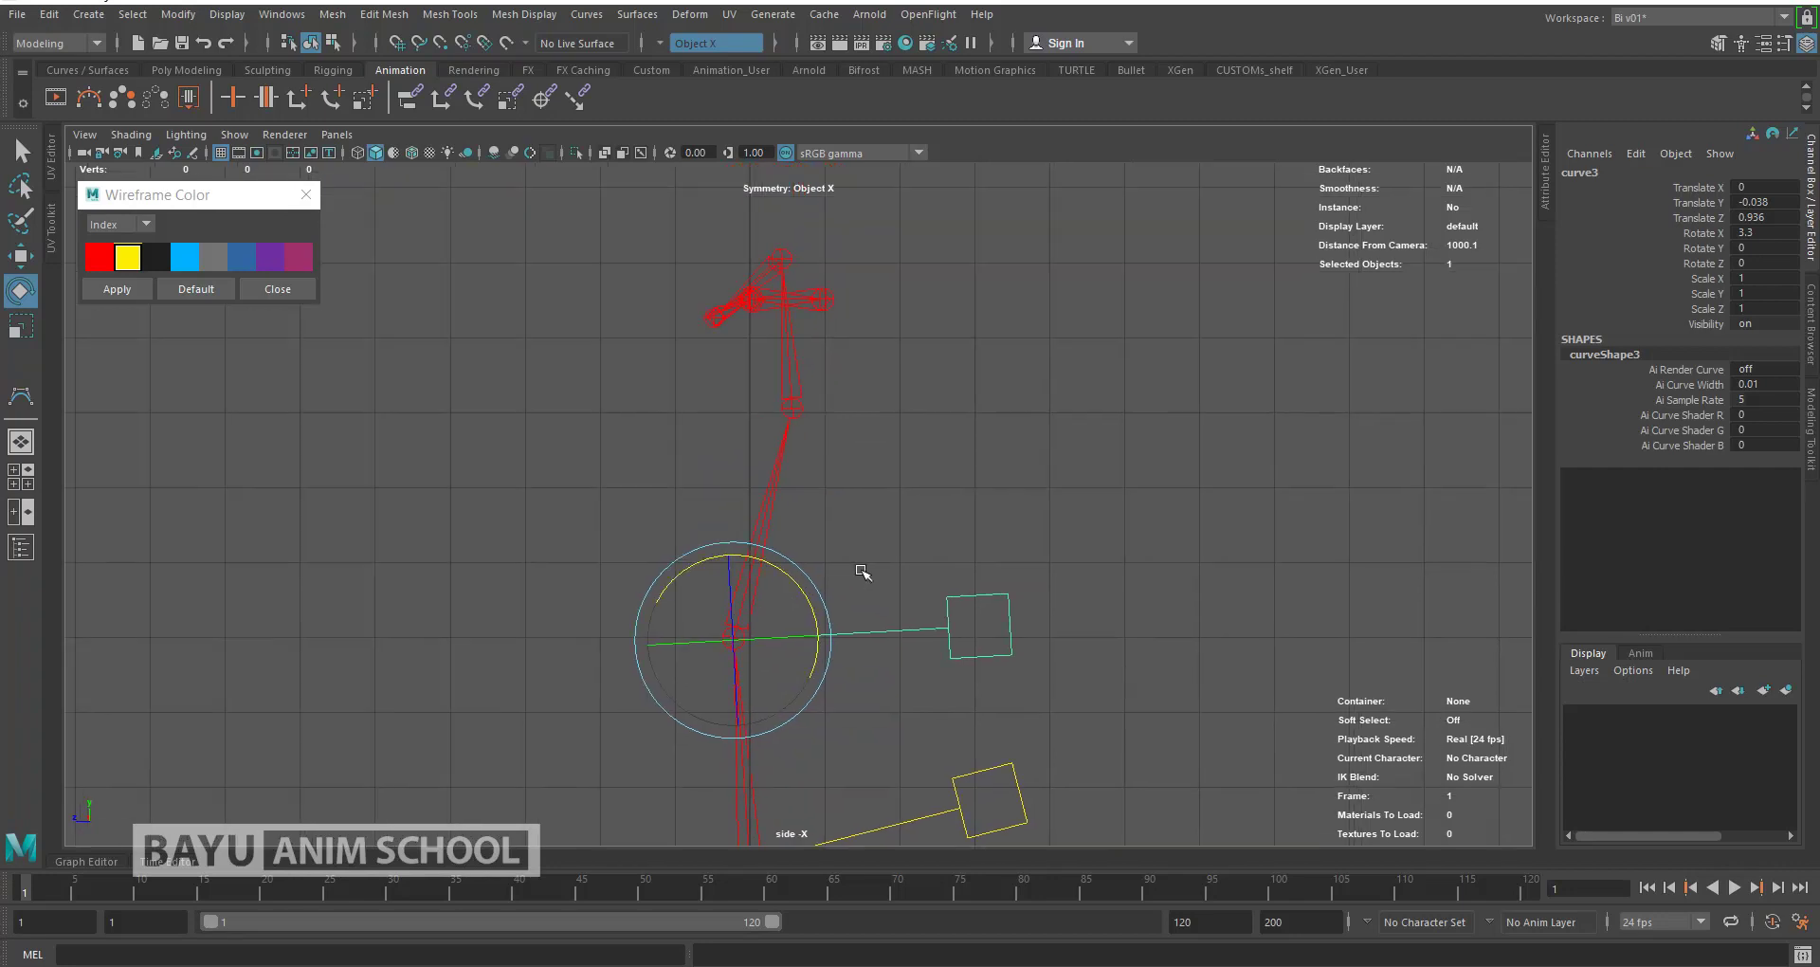
# Step: Add two more flag copies at the chest and shoulders, tilting the top one to about 12 degrees
pyautogui.hotkey('ctrl', 'd')
pyautogui.press('w')
pyautogui.moveTo(699, 512); pyautogui.dragTo(733, 346, button='middle')
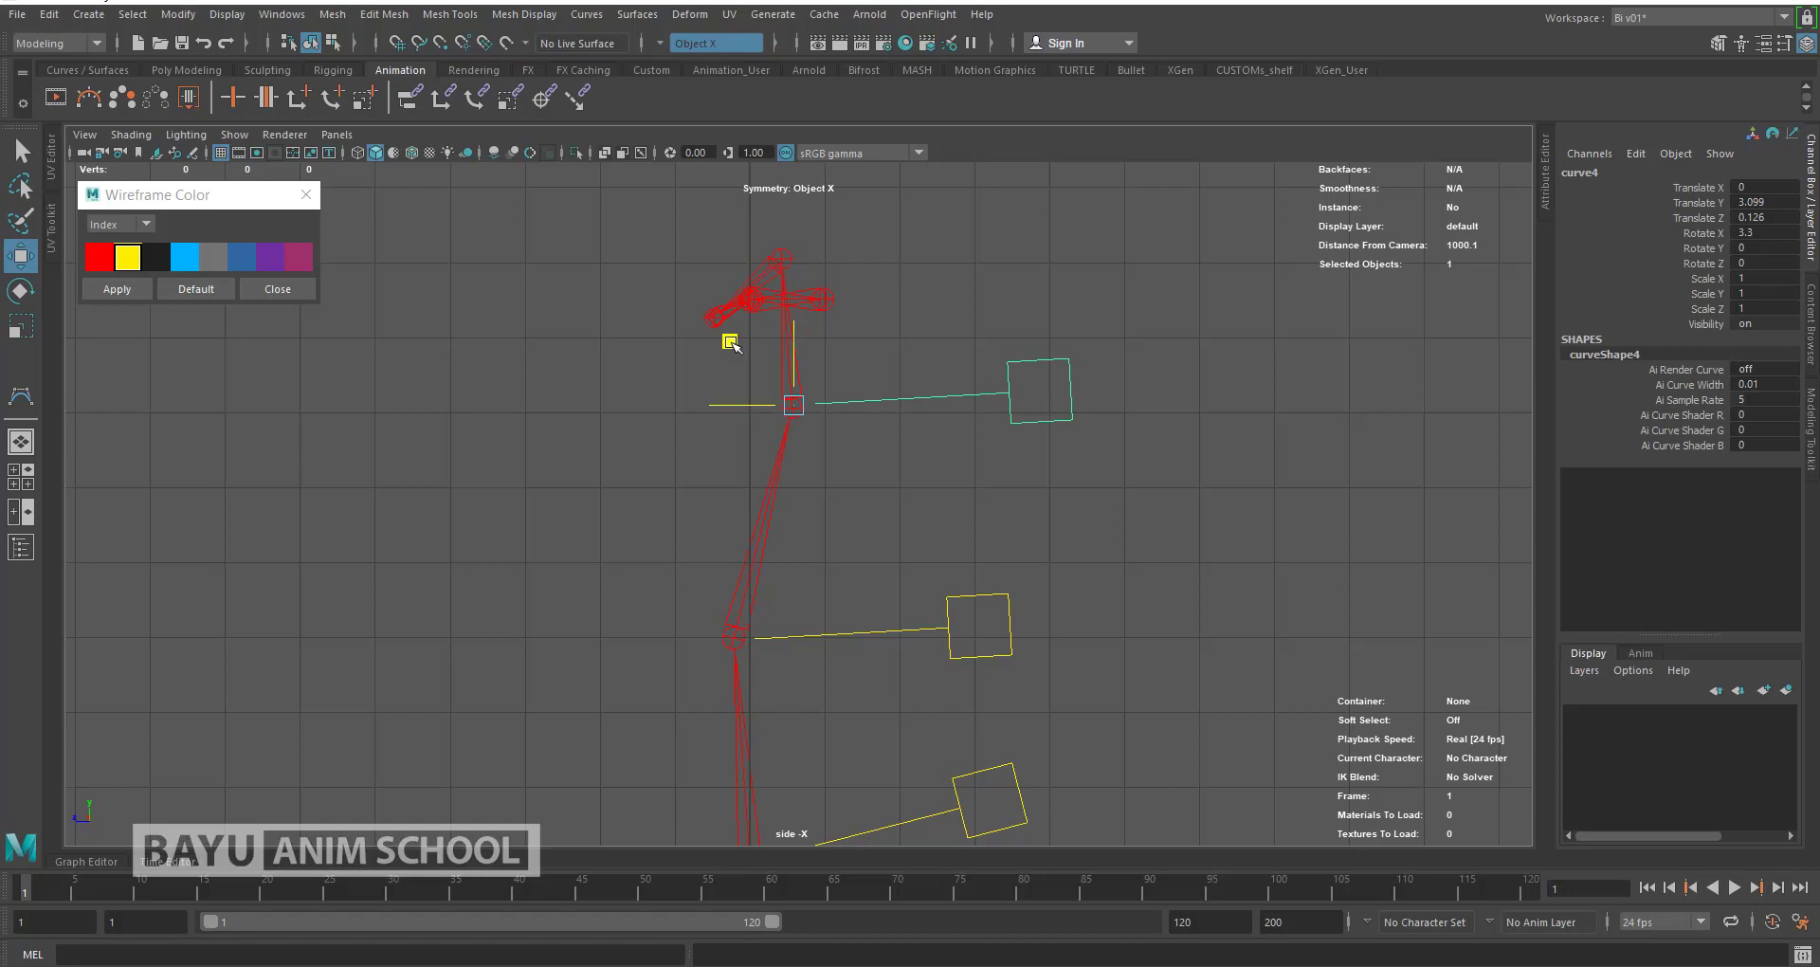
pyautogui.press('e')
pyautogui.moveTo(866, 447); pyautogui.dragTo(942, 467)
pyautogui.keyDown('alt'); pyautogui.moveTo(948, 498); pyautogui.dragTo(962, 610, button='middle'); pyautogui.keyUp('alt')
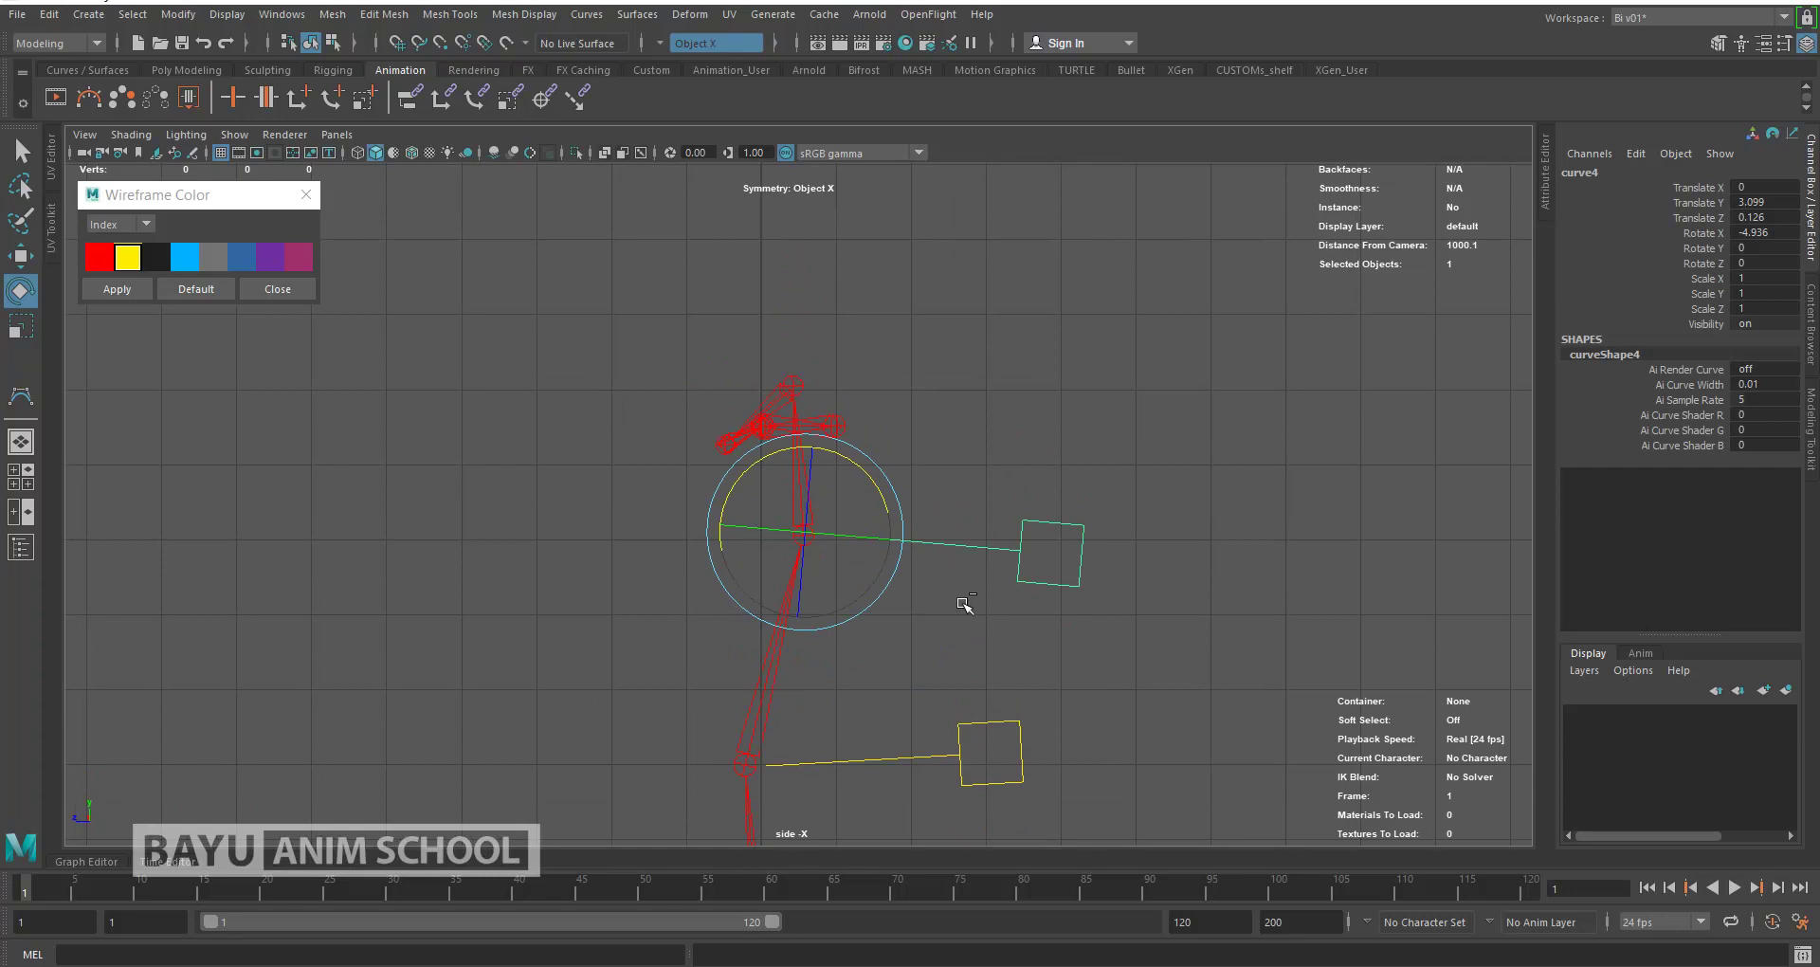
pyautogui.hotkey('ctrl', 'd')
pyautogui.press('w')
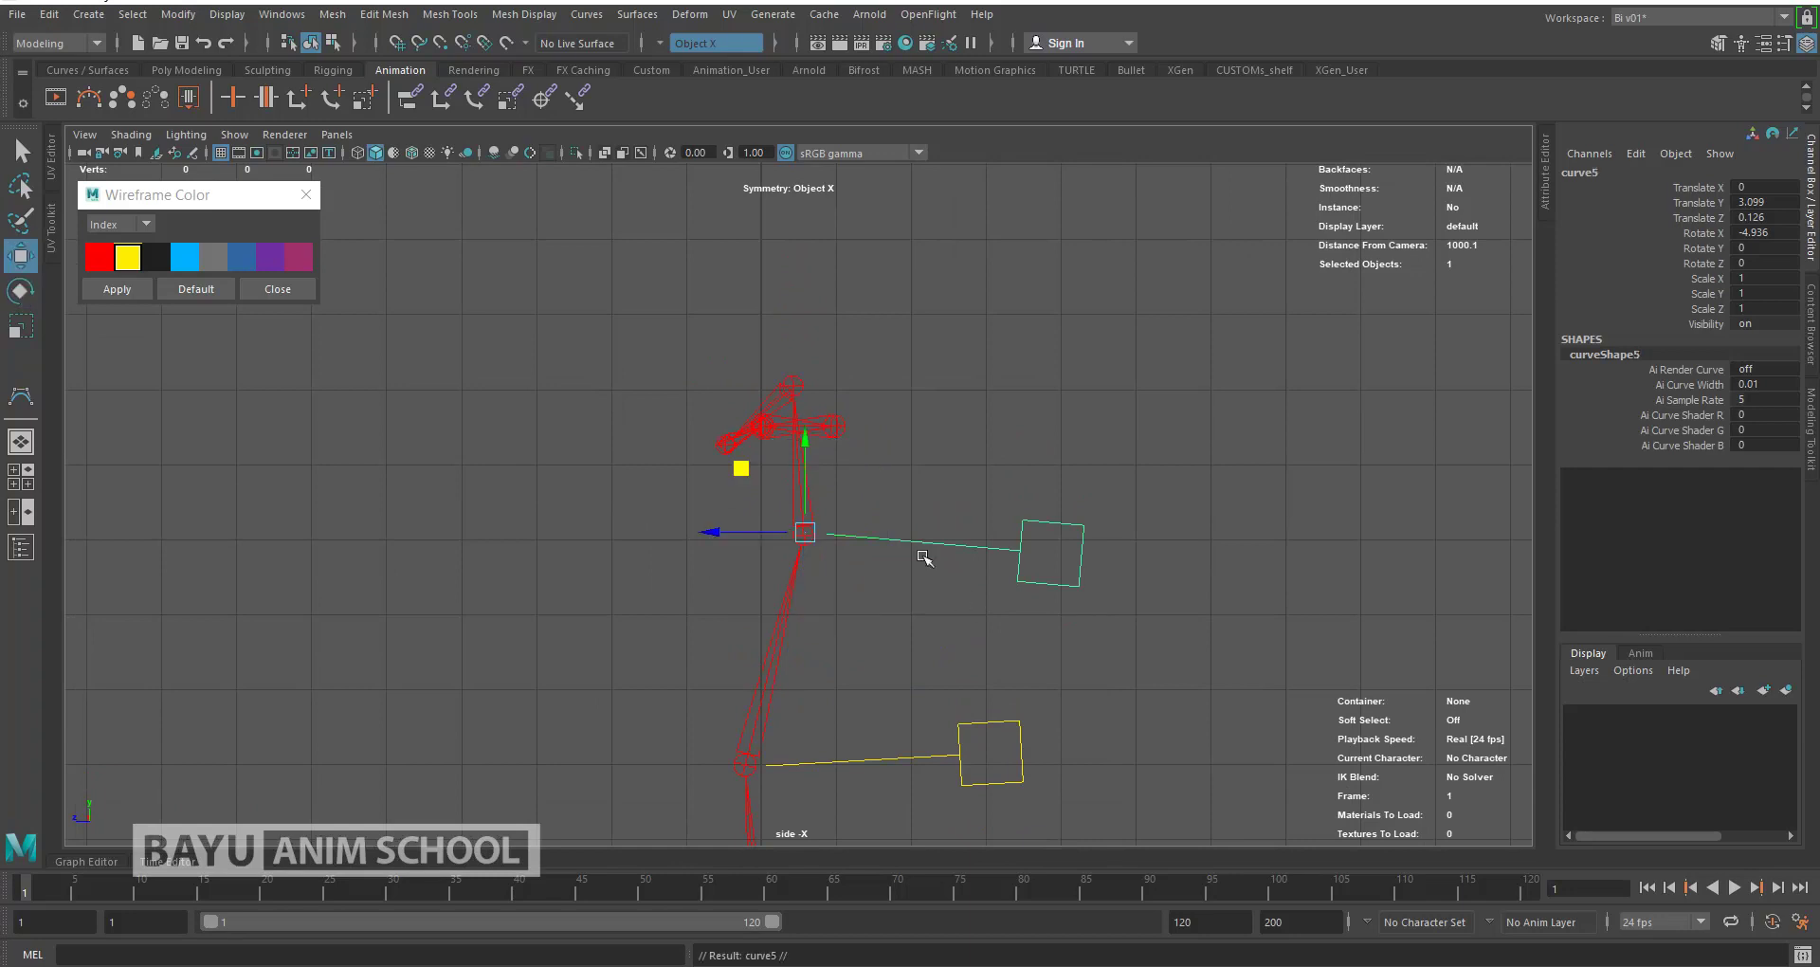
pyautogui.moveTo(746, 438); pyautogui.dragTo(732, 319, button='middle')
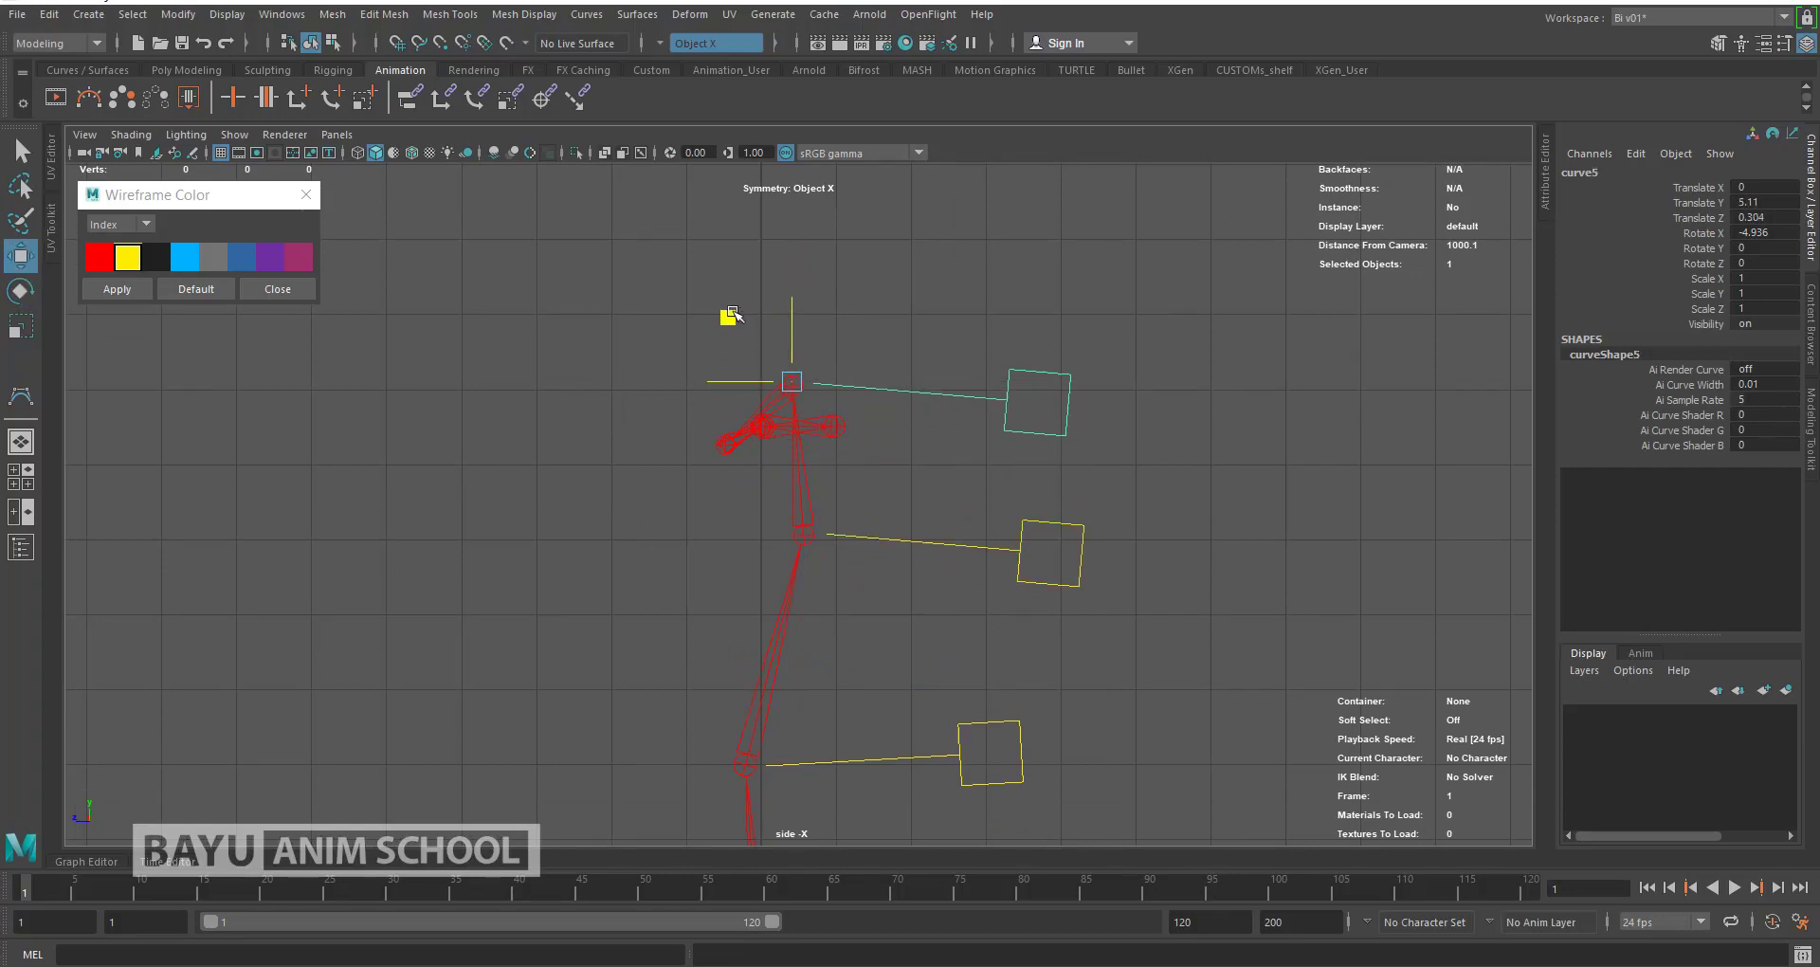
pyautogui.press('e')
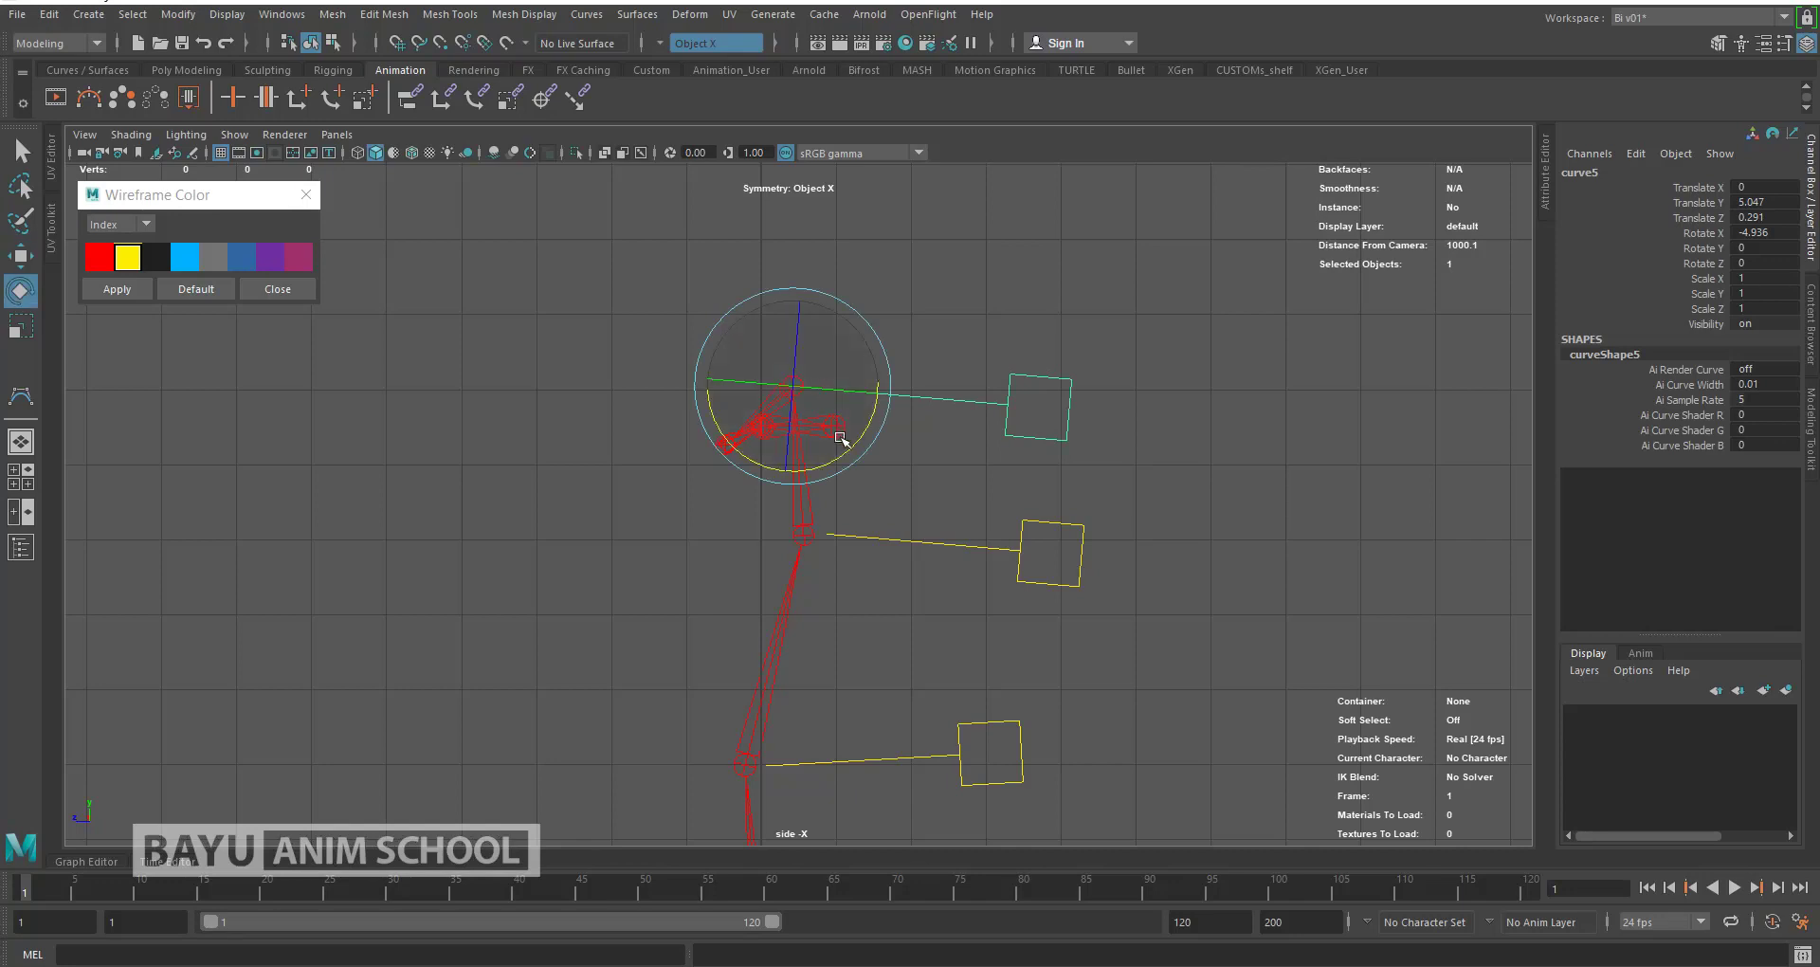
pyautogui.moveTo(849, 454); pyautogui.dragTo(857, 423)
# Step: Return to perspective view, orbit around the rig, and deselect the top flag
pyautogui.press('space')
pyautogui.moveTo(1202, 549)
pyautogui.mouseDown()
pyautogui.moveTo(1204, 502)
pyautogui.moveTo(977, 569)
pyautogui.moveTo(1312, 642)
pyautogui.moveTo(1048, 598)
pyautogui.mouseUp()
pyautogui.keyDown('alt'); pyautogui.moveTo(1049, 598); pyautogui.dragTo(936, 465, button='middle'); pyautogui.keyUp('alt')
pyautogui.moveTo(936, 465)
pyautogui.keyDown('alt'); pyautogui.mouseDown()
pyautogui.moveTo(943, 661)
pyautogui.moveTo(723, 455)
pyautogui.moveTo(943, 537)
pyautogui.moveTo(1044, 532)
pyautogui.moveTo(873, 487)
pyautogui.mouseUp(); pyautogui.keyUp('alt')
pyautogui.click(941, 583)
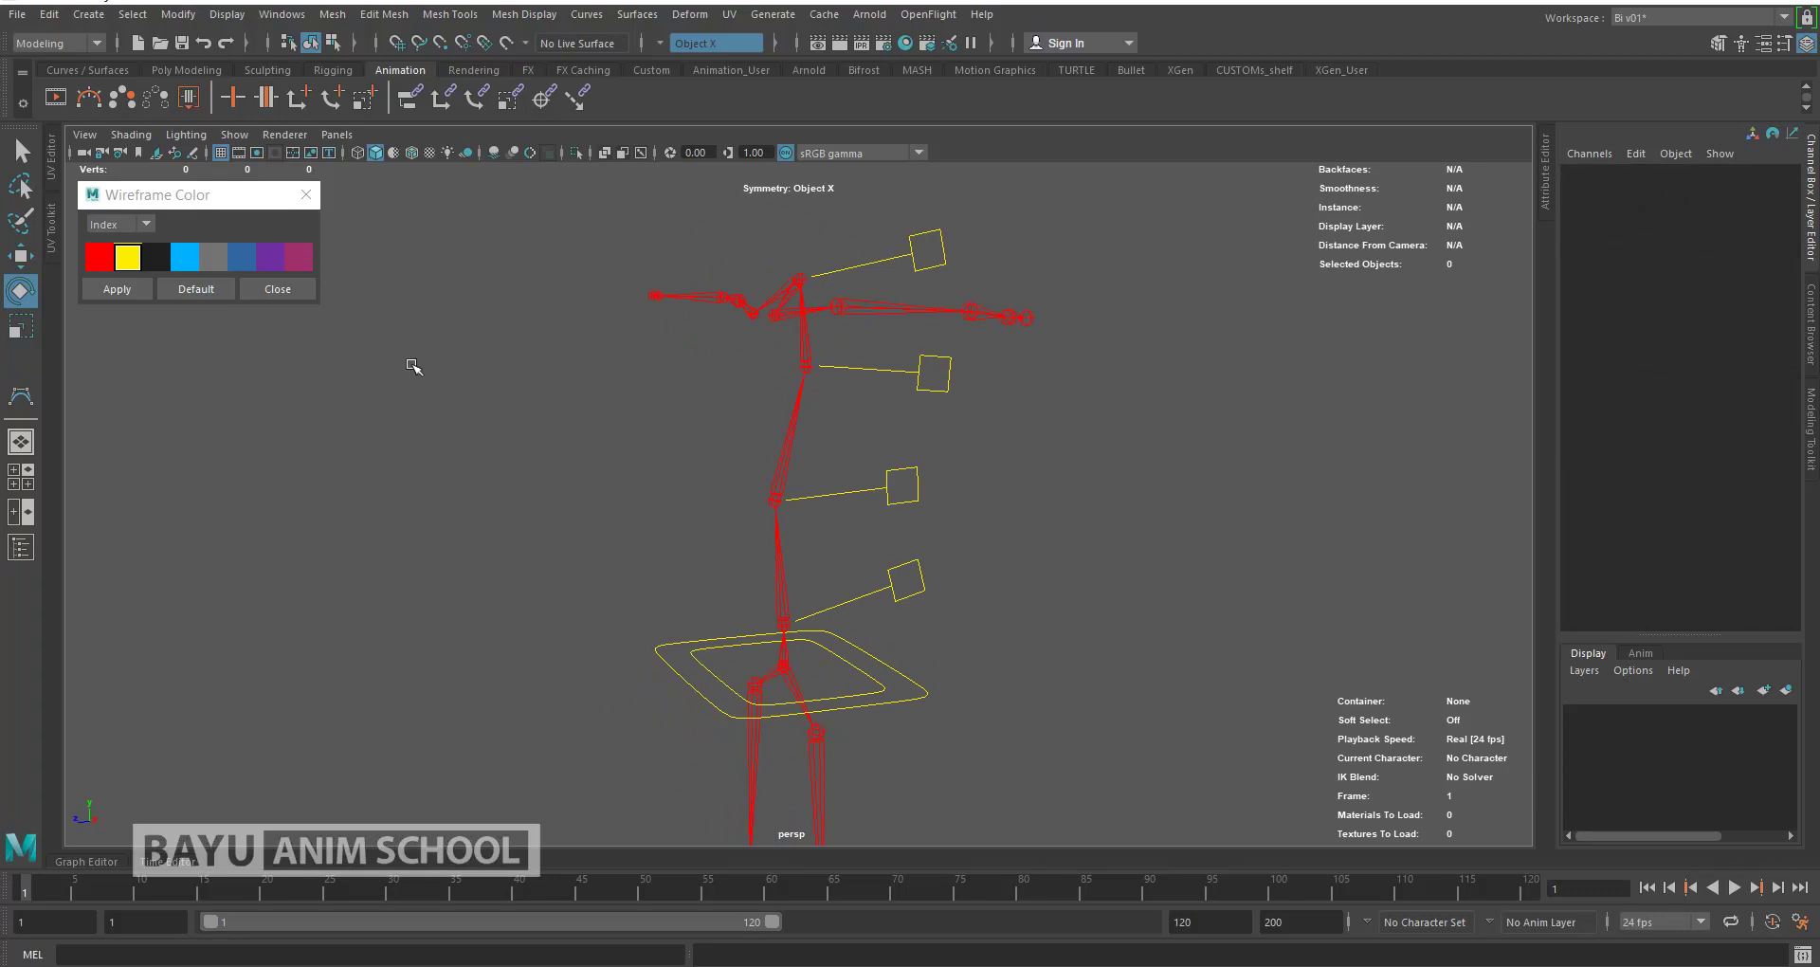
# Step: Switch to the Rigging menu set and start Skeleton > Create IK Handle
pyautogui.click(88, 14)
pyautogui.click(82, 43)
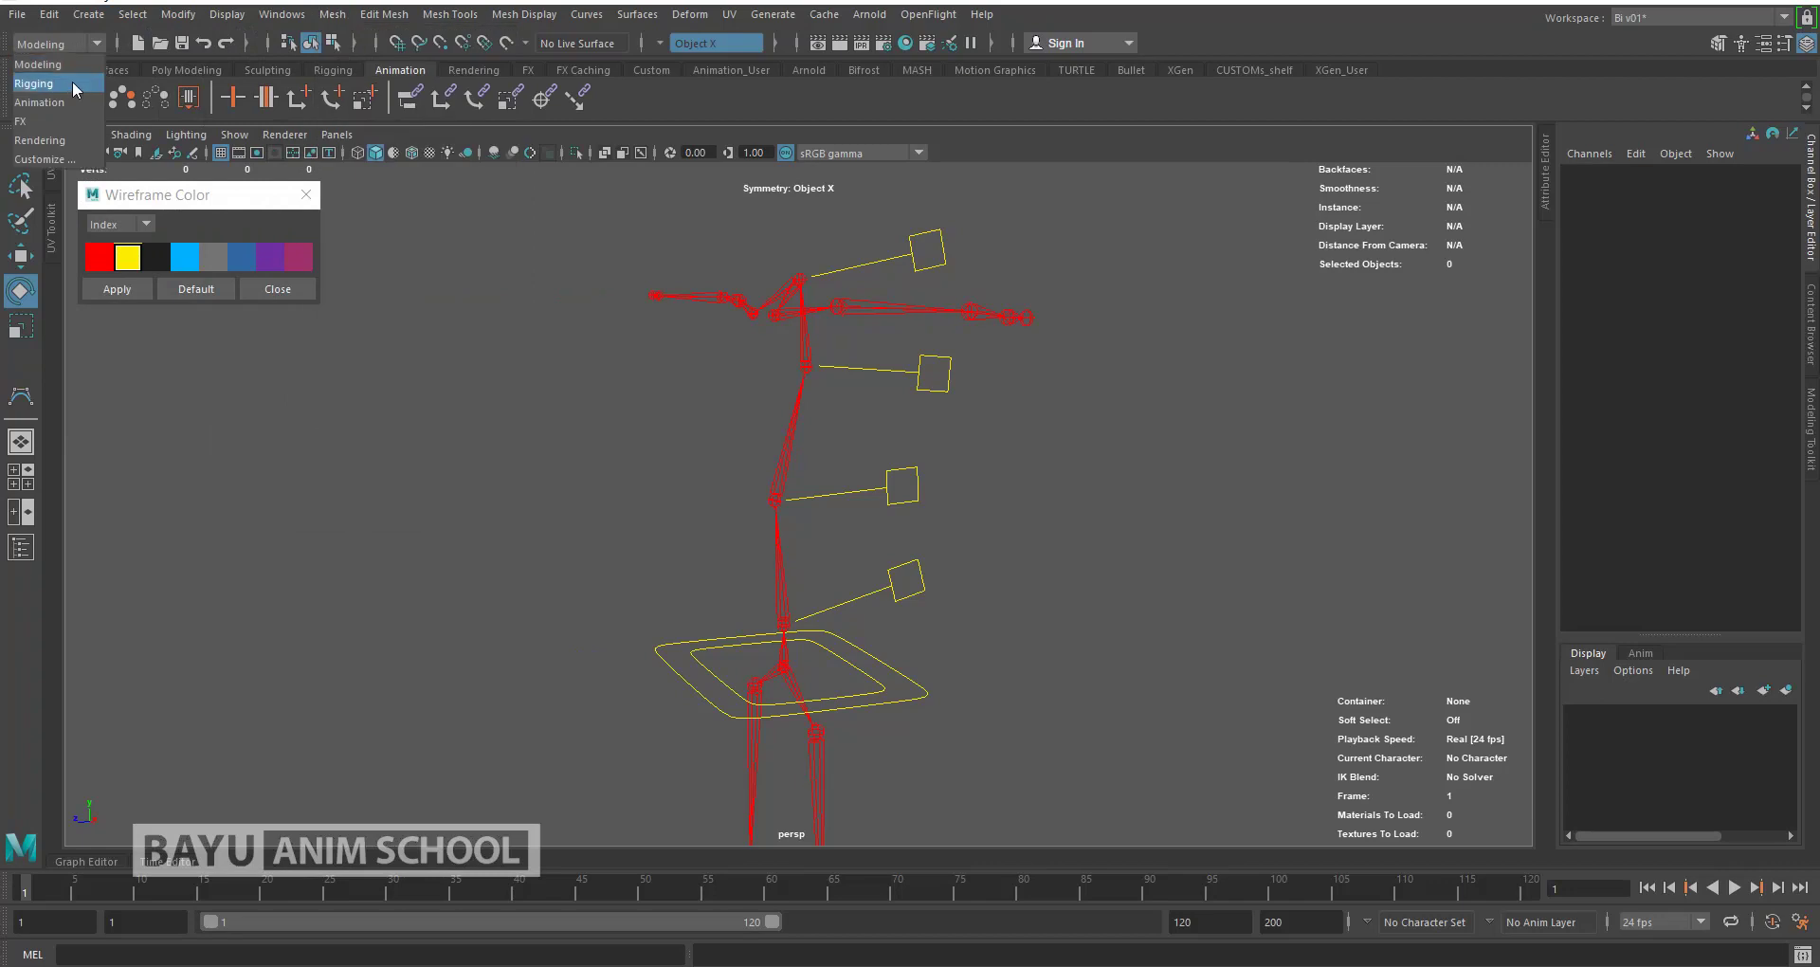
pyautogui.click(72, 81)
pyautogui.click(355, 15)
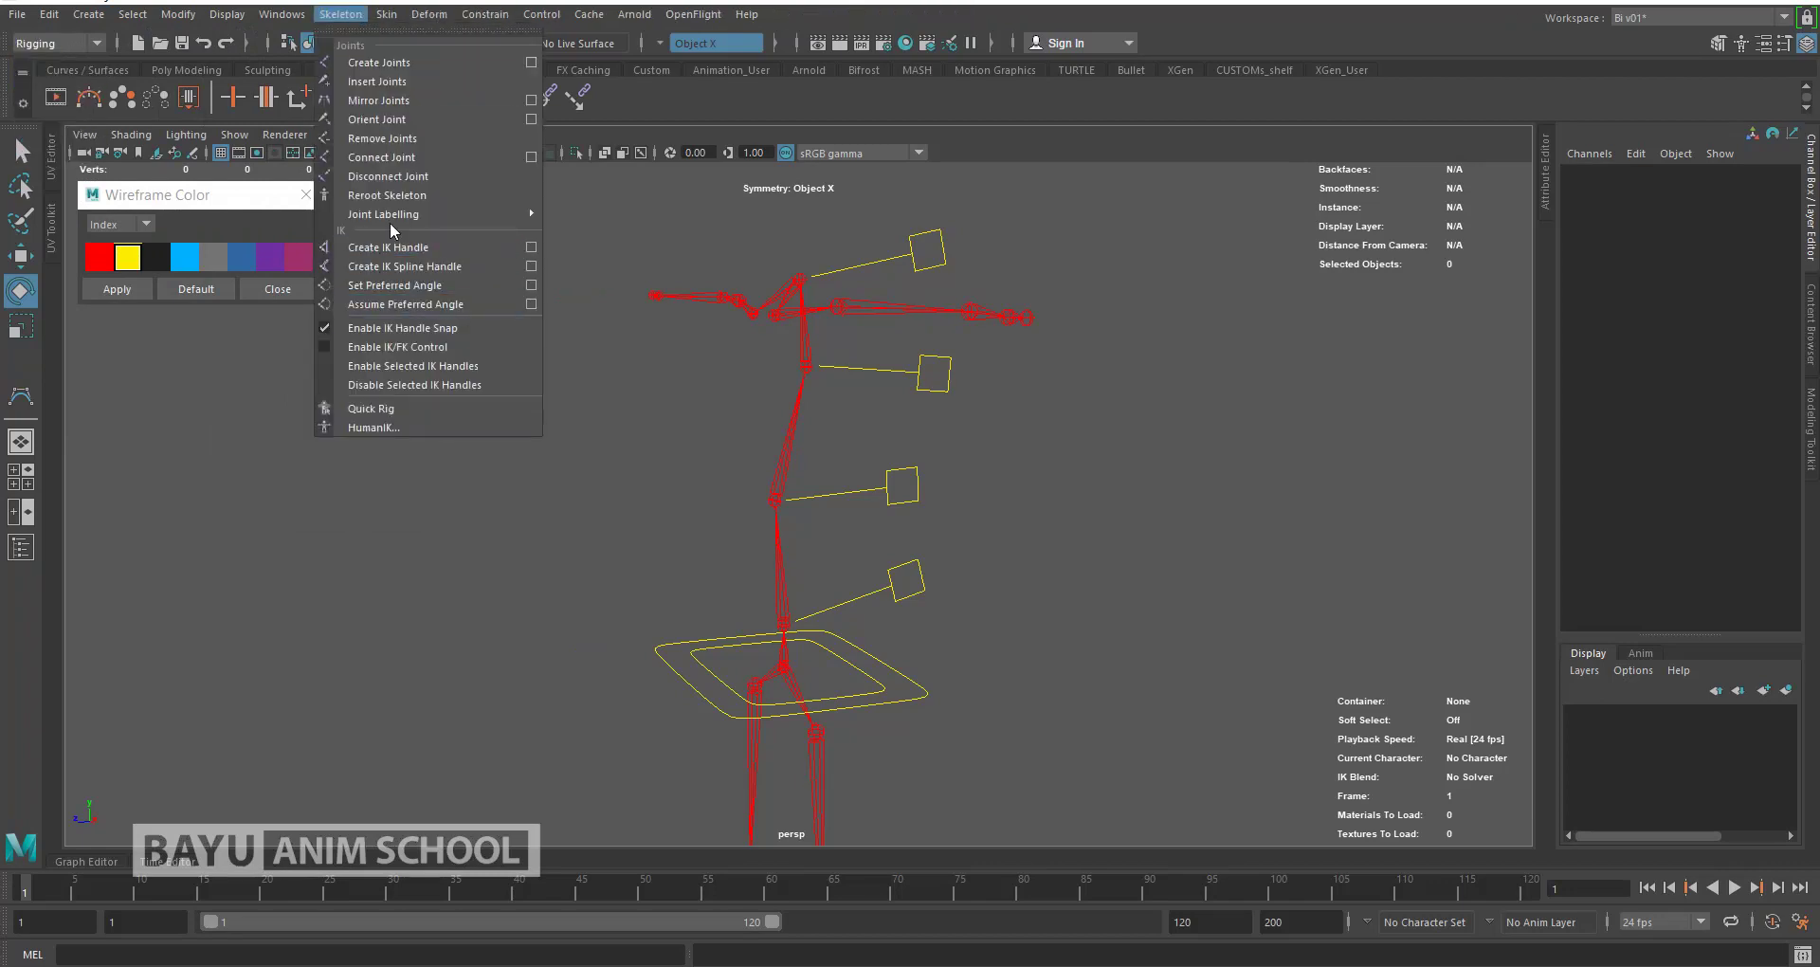
pyautogui.click(398, 249)
pyautogui.keyDown('alt'); pyautogui.moveTo(1020, 570); pyautogui.dragTo(678, 735); pyautogui.keyUp('alt')
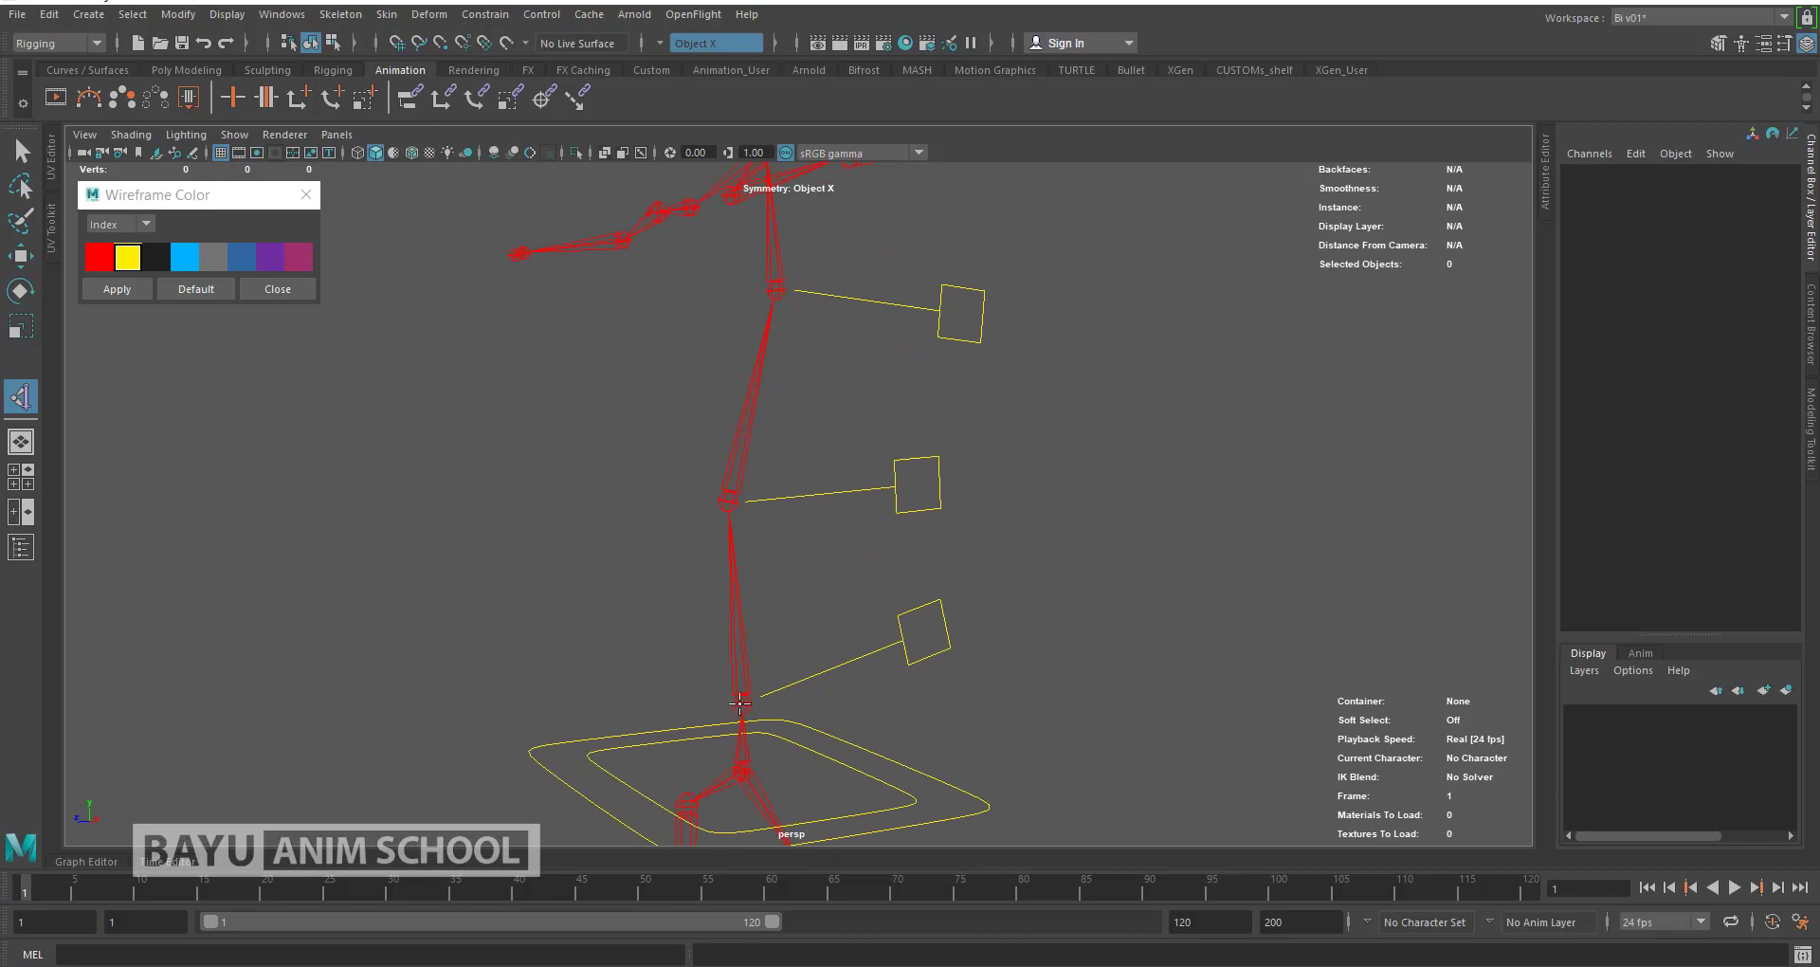
# Step: Create the first two IK handles between the lower spine joints
pyautogui.click(741, 703)
pyautogui.click(727, 501)
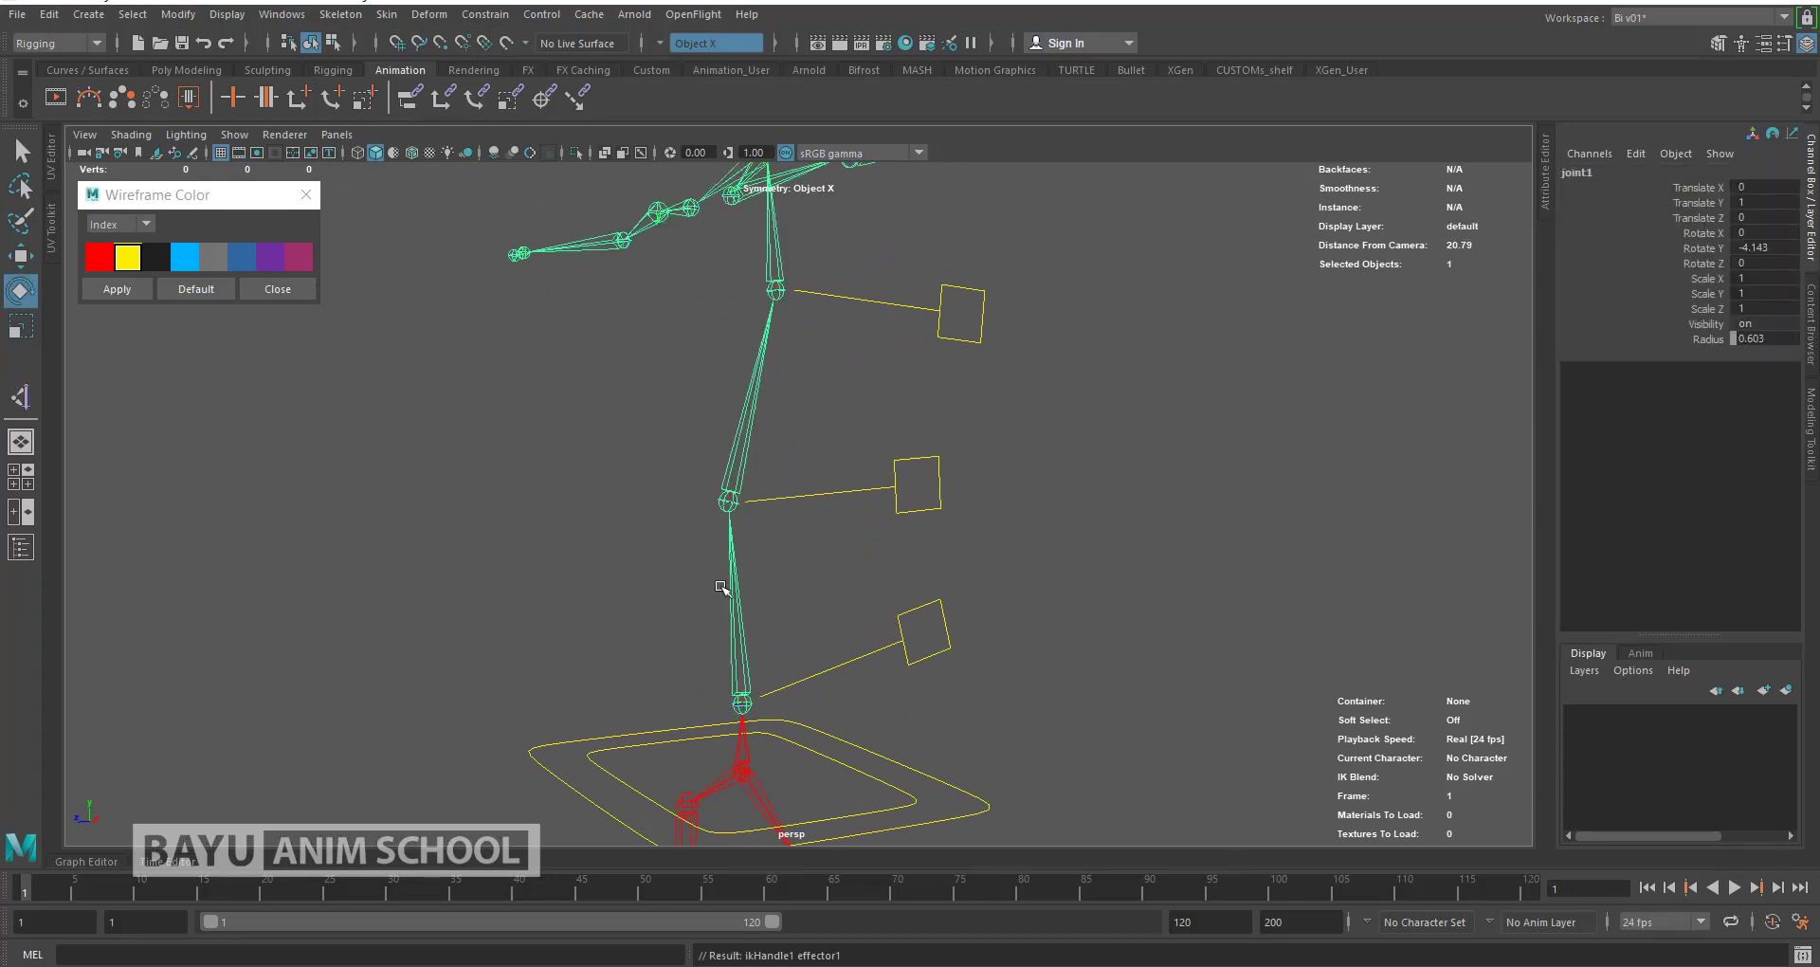
pyautogui.keyDown('alt'); pyautogui.moveTo(758, 663); pyautogui.dragTo(760, 607, button='middle'); pyautogui.keyUp('alt')
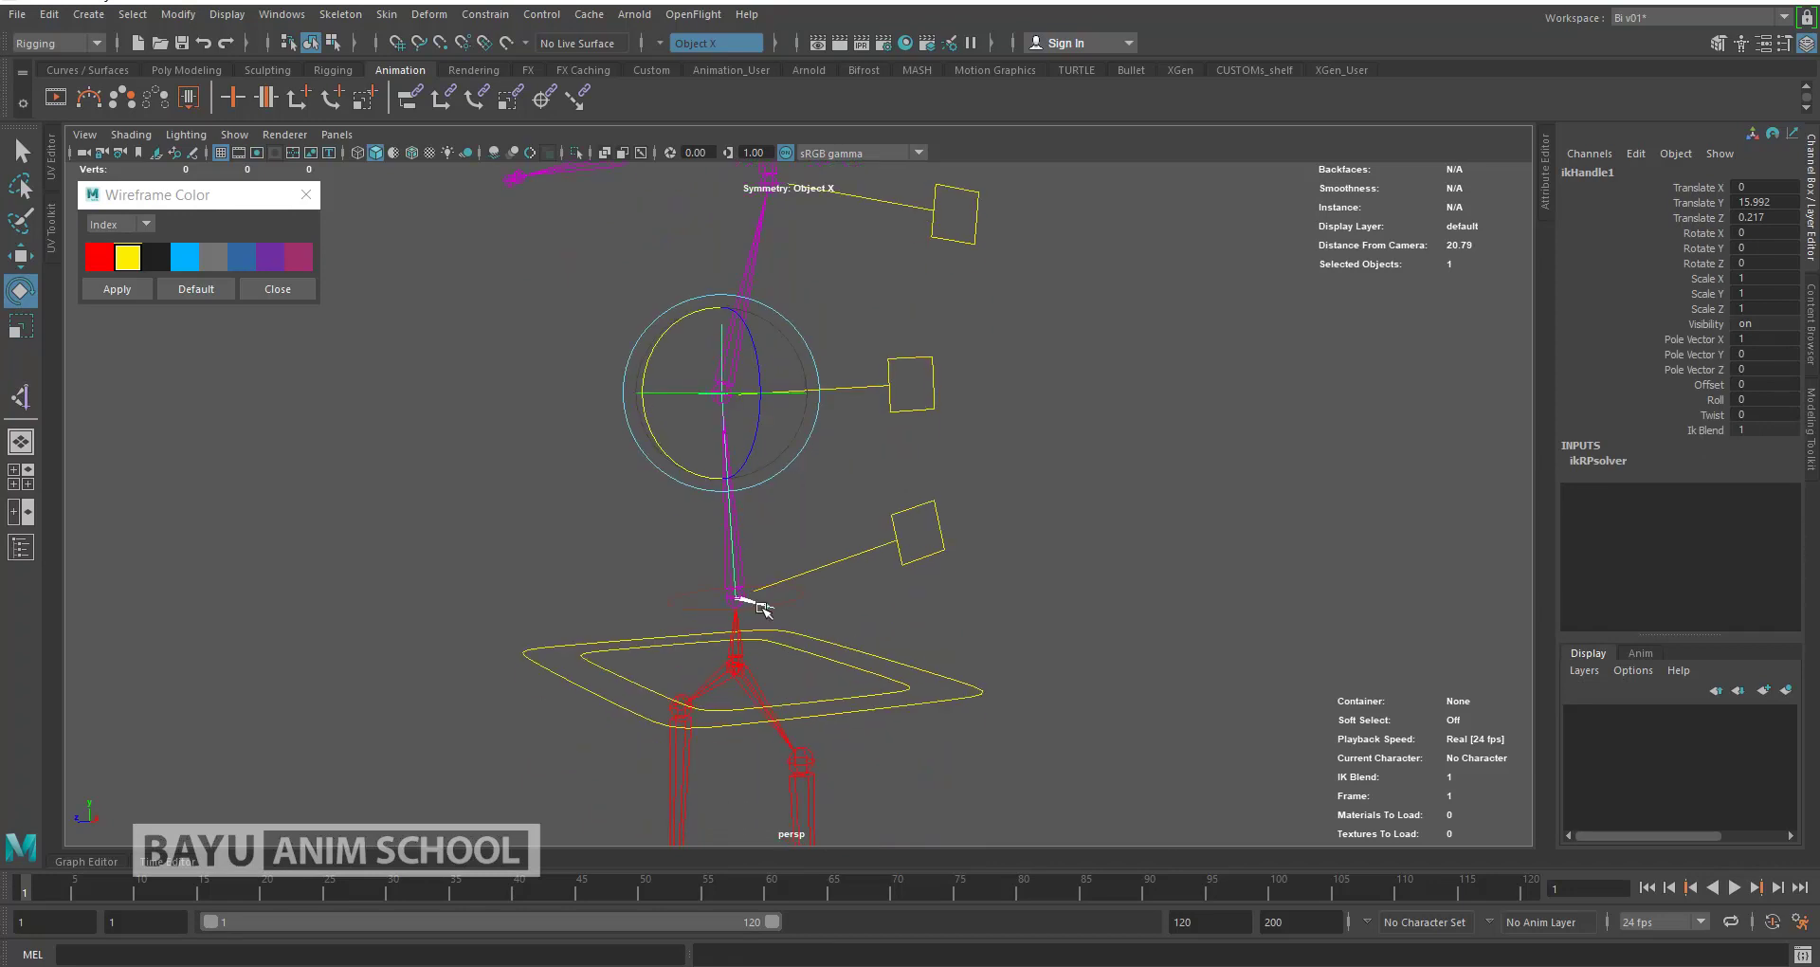
pyautogui.press('Delete')
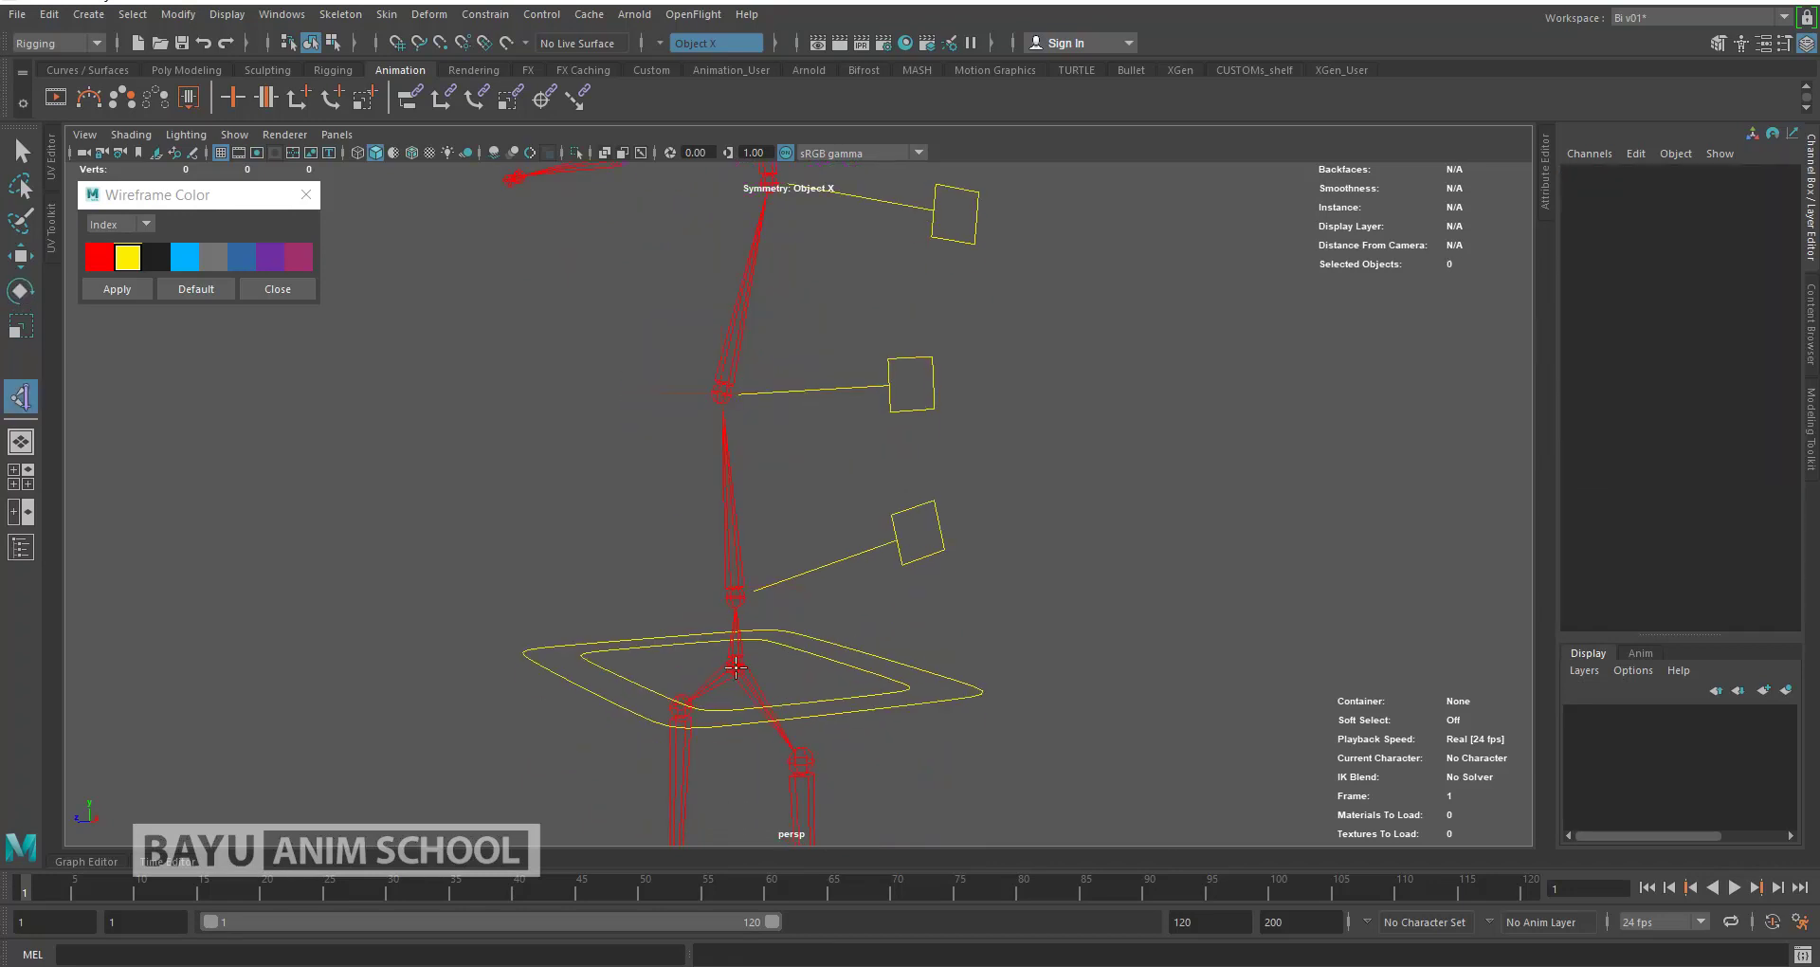
pyautogui.press('y')
pyautogui.click(738, 615)
pyautogui.click(735, 598)
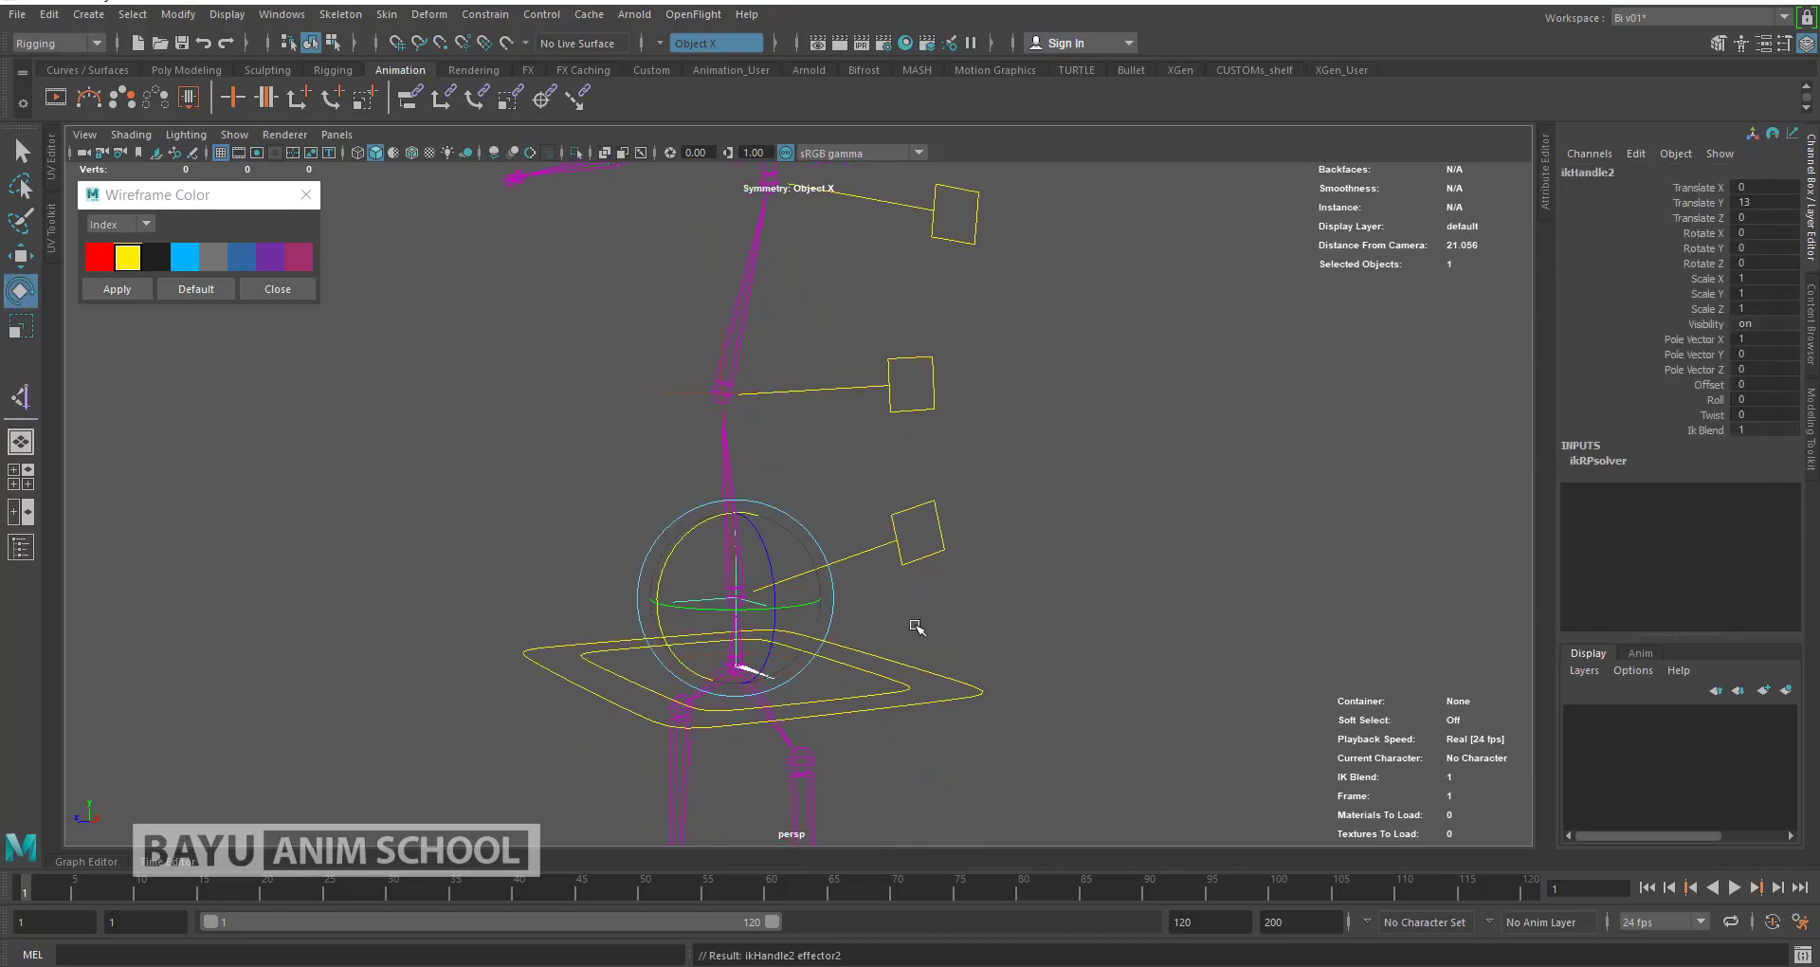
# Step: Create the third and fourth IK handles up the spine, ending at the top joint
pyautogui.press('b')
pyautogui.press('y')
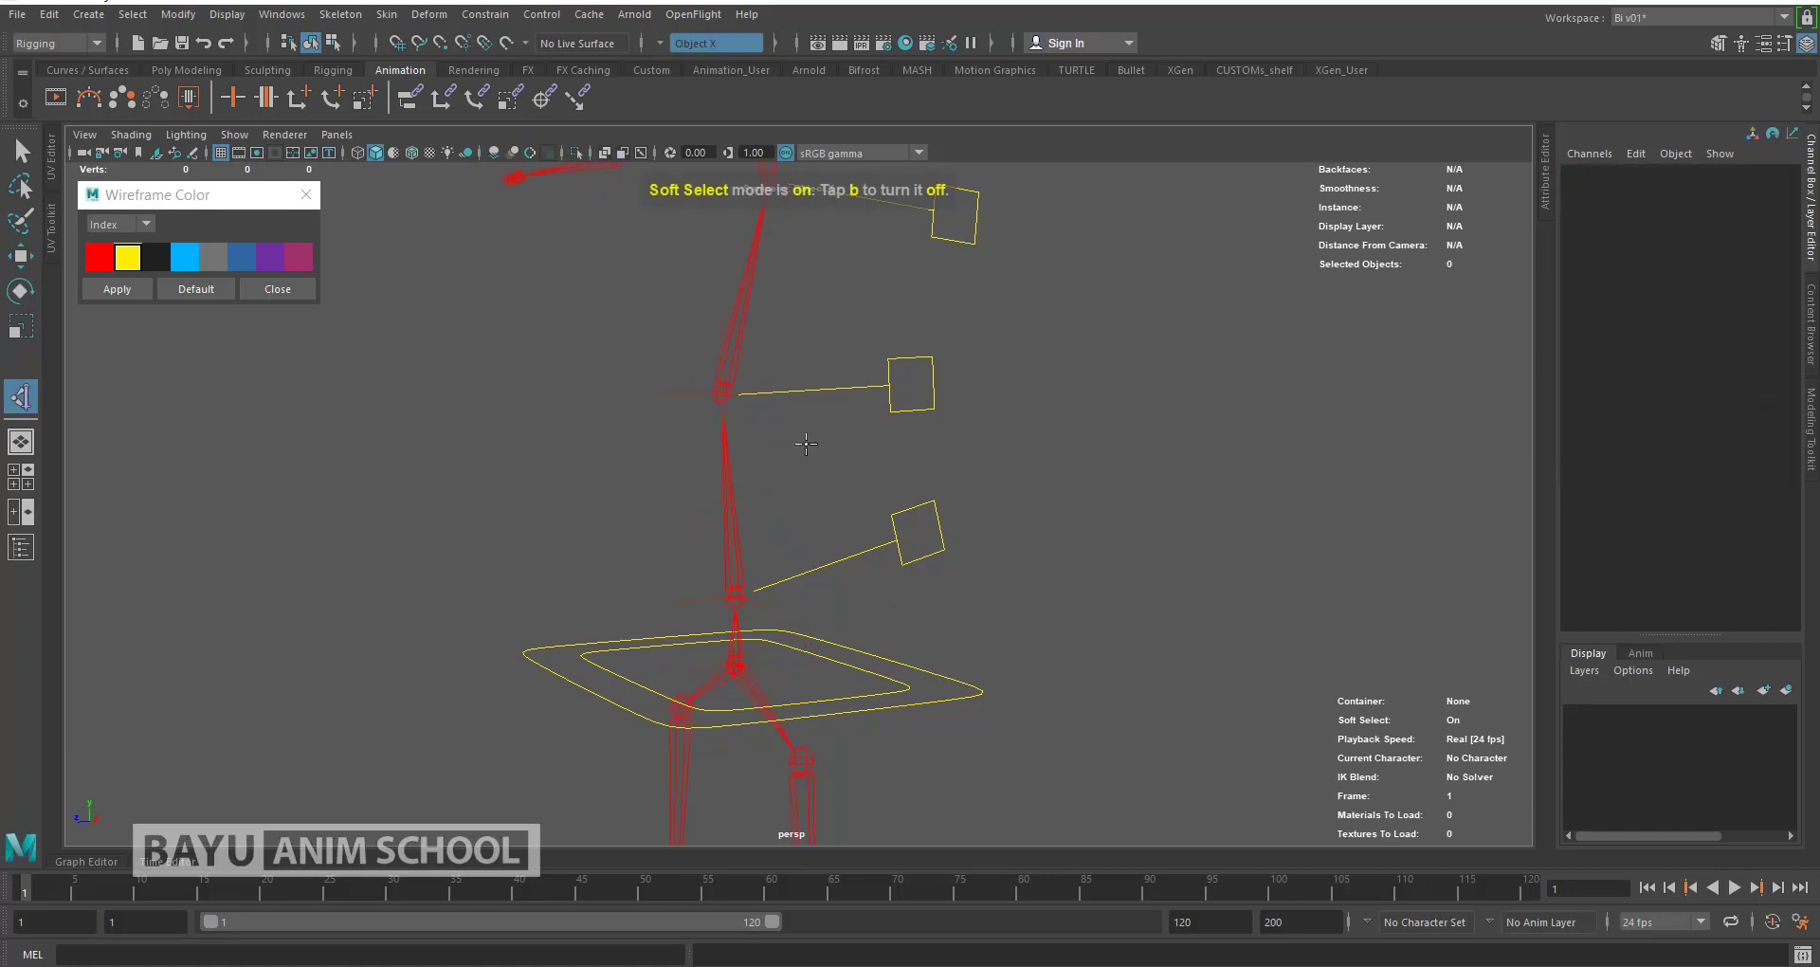
pyautogui.click(716, 390)
pyautogui.keyDown('alt'); pyautogui.moveTo(718, 392); pyautogui.dragTo(744, 422); pyautogui.keyUp('alt')
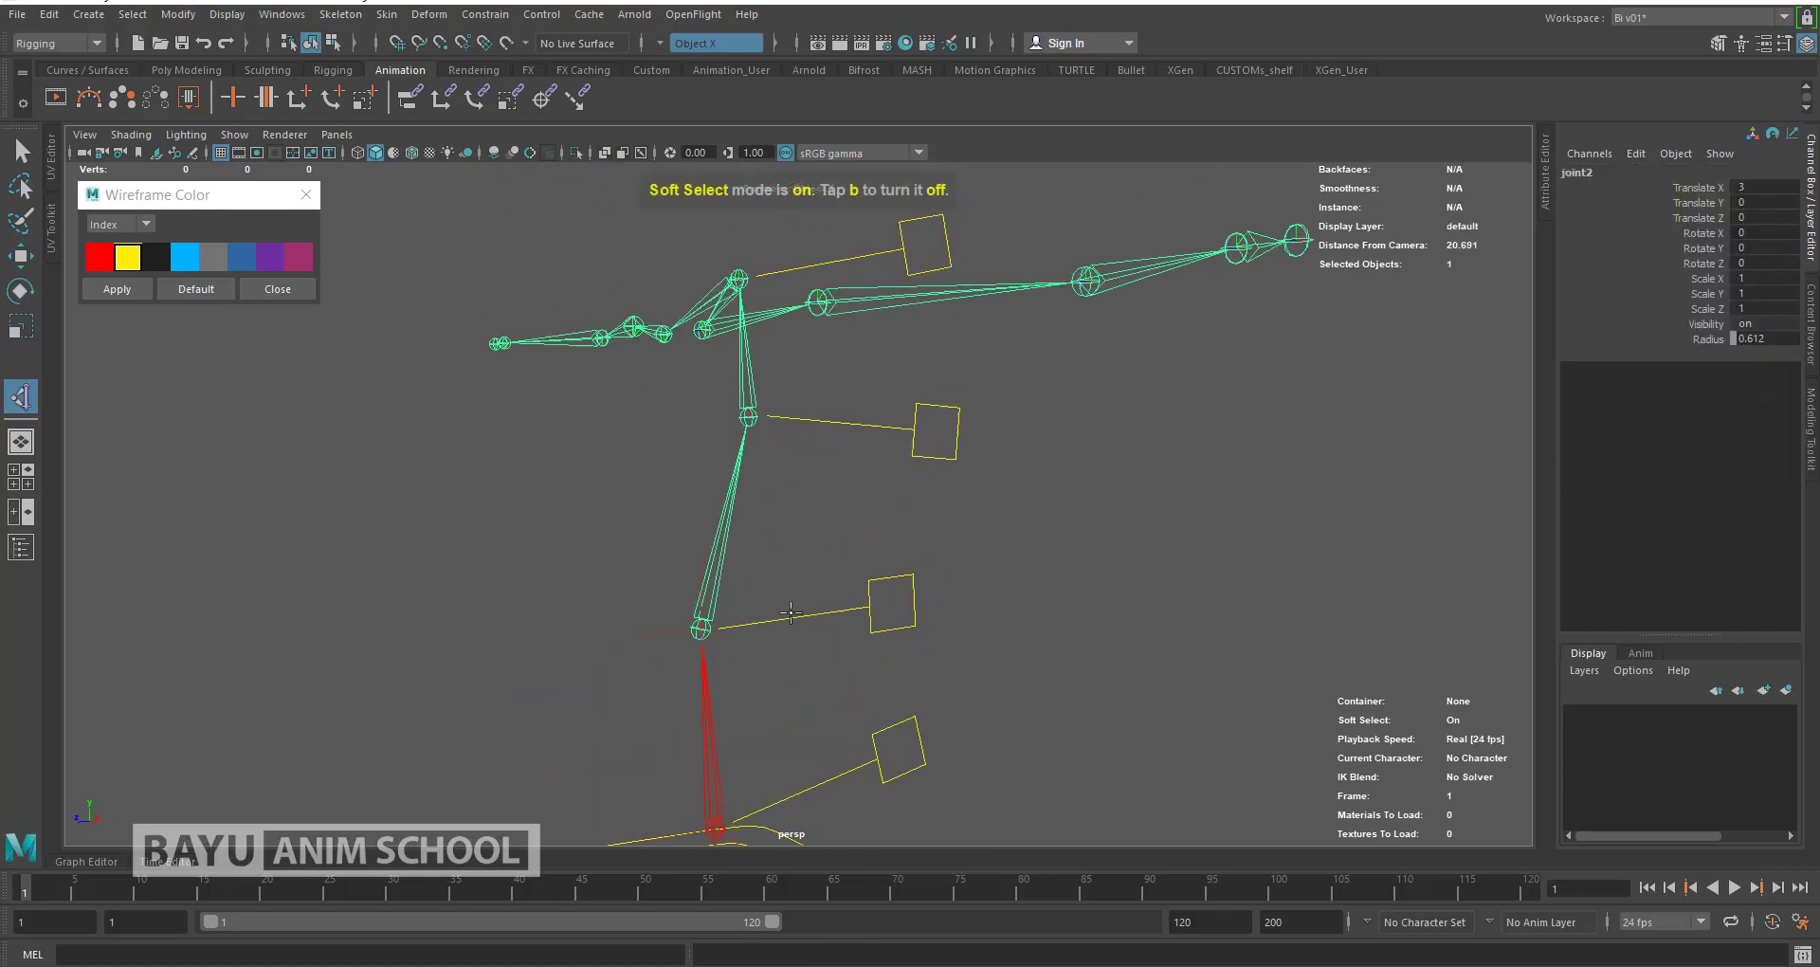
pyautogui.click(744, 421)
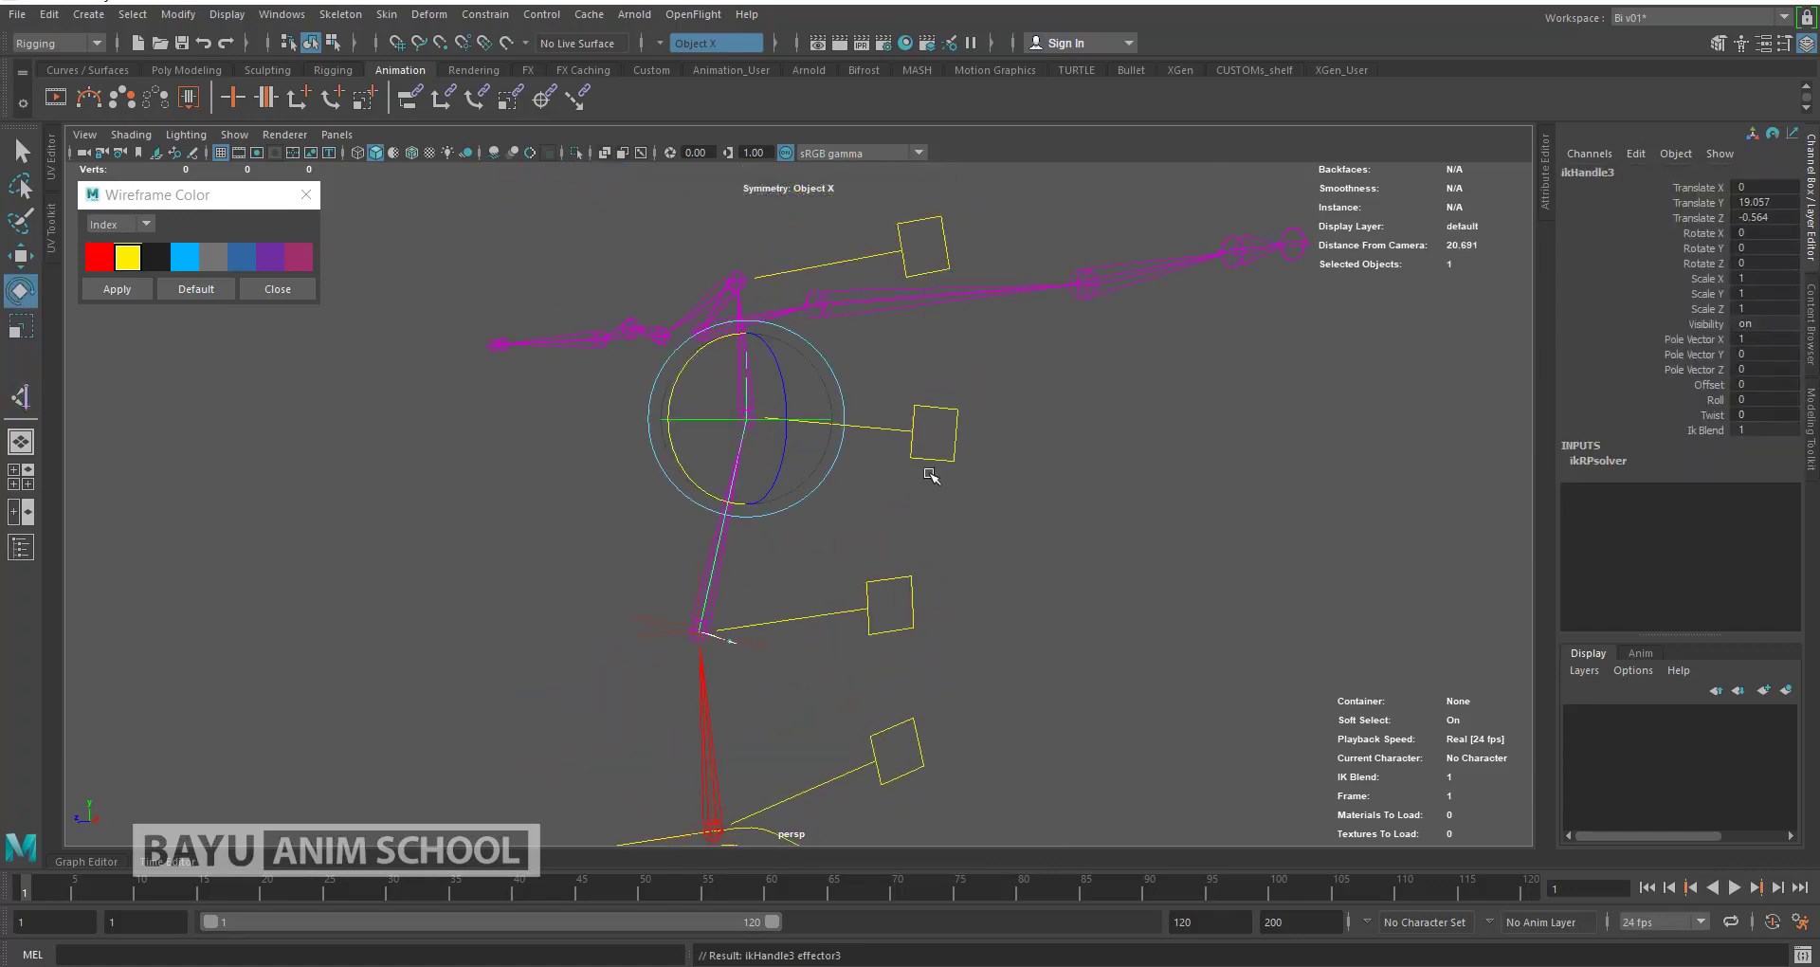
pyautogui.press('y')
pyautogui.click(746, 418)
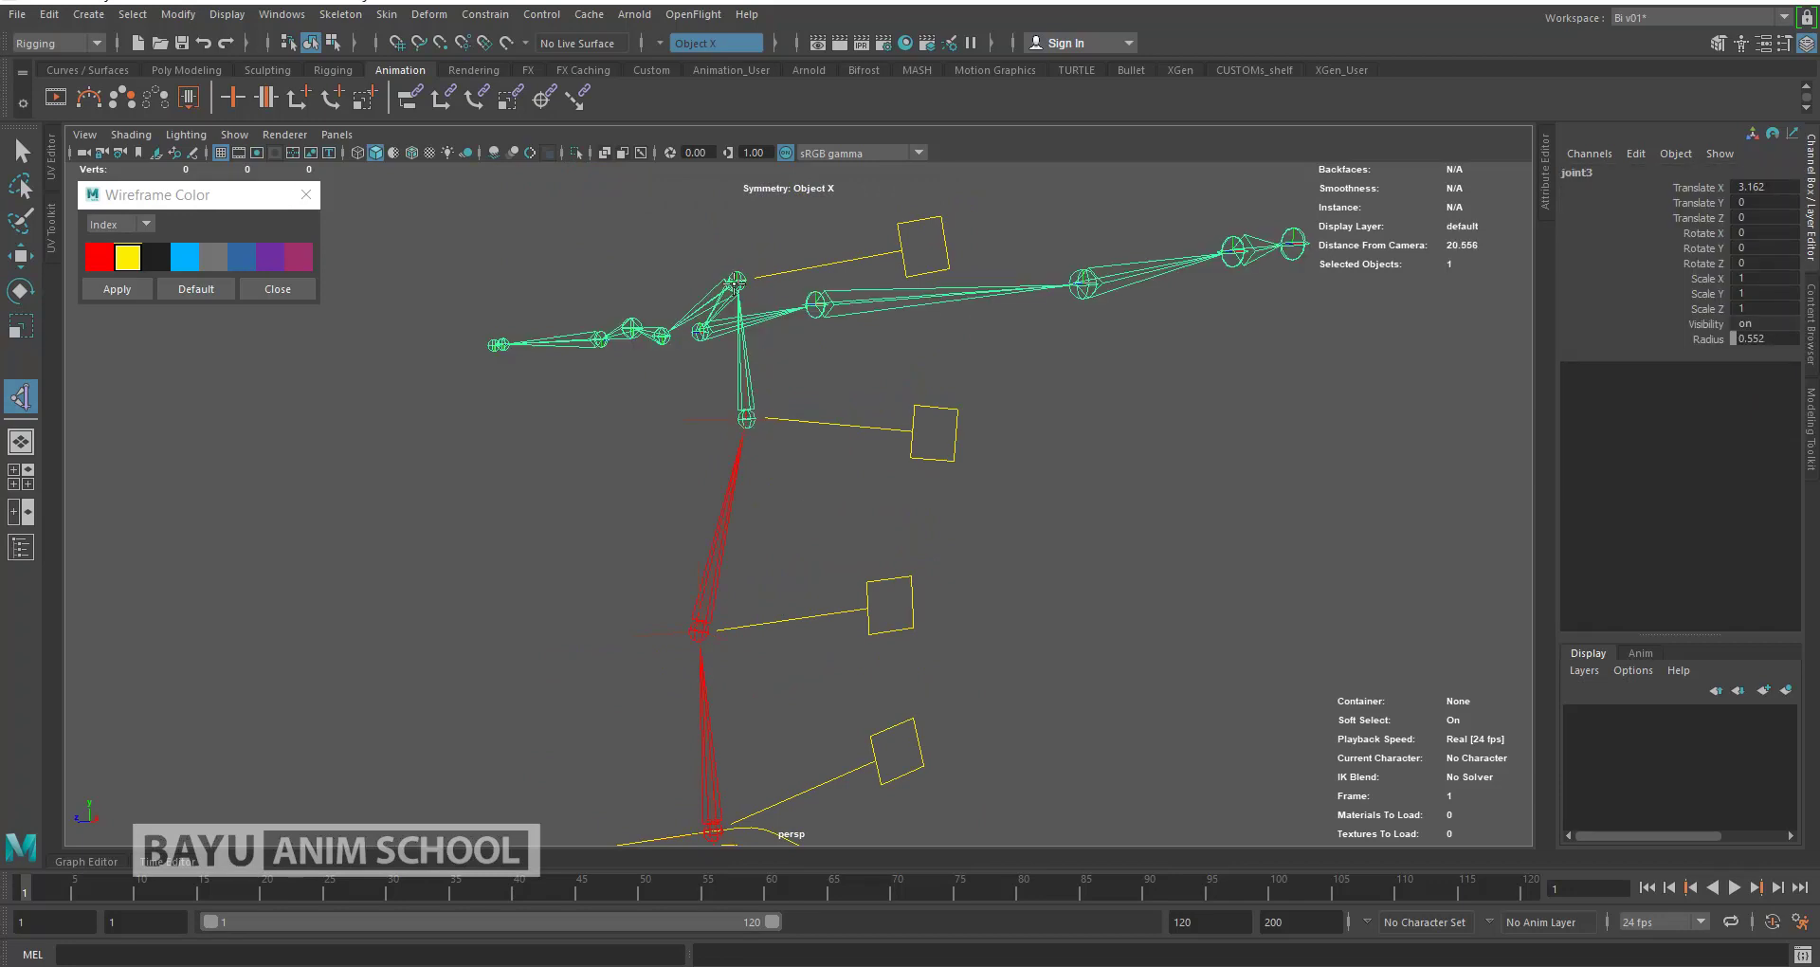
pyautogui.click(737, 282)
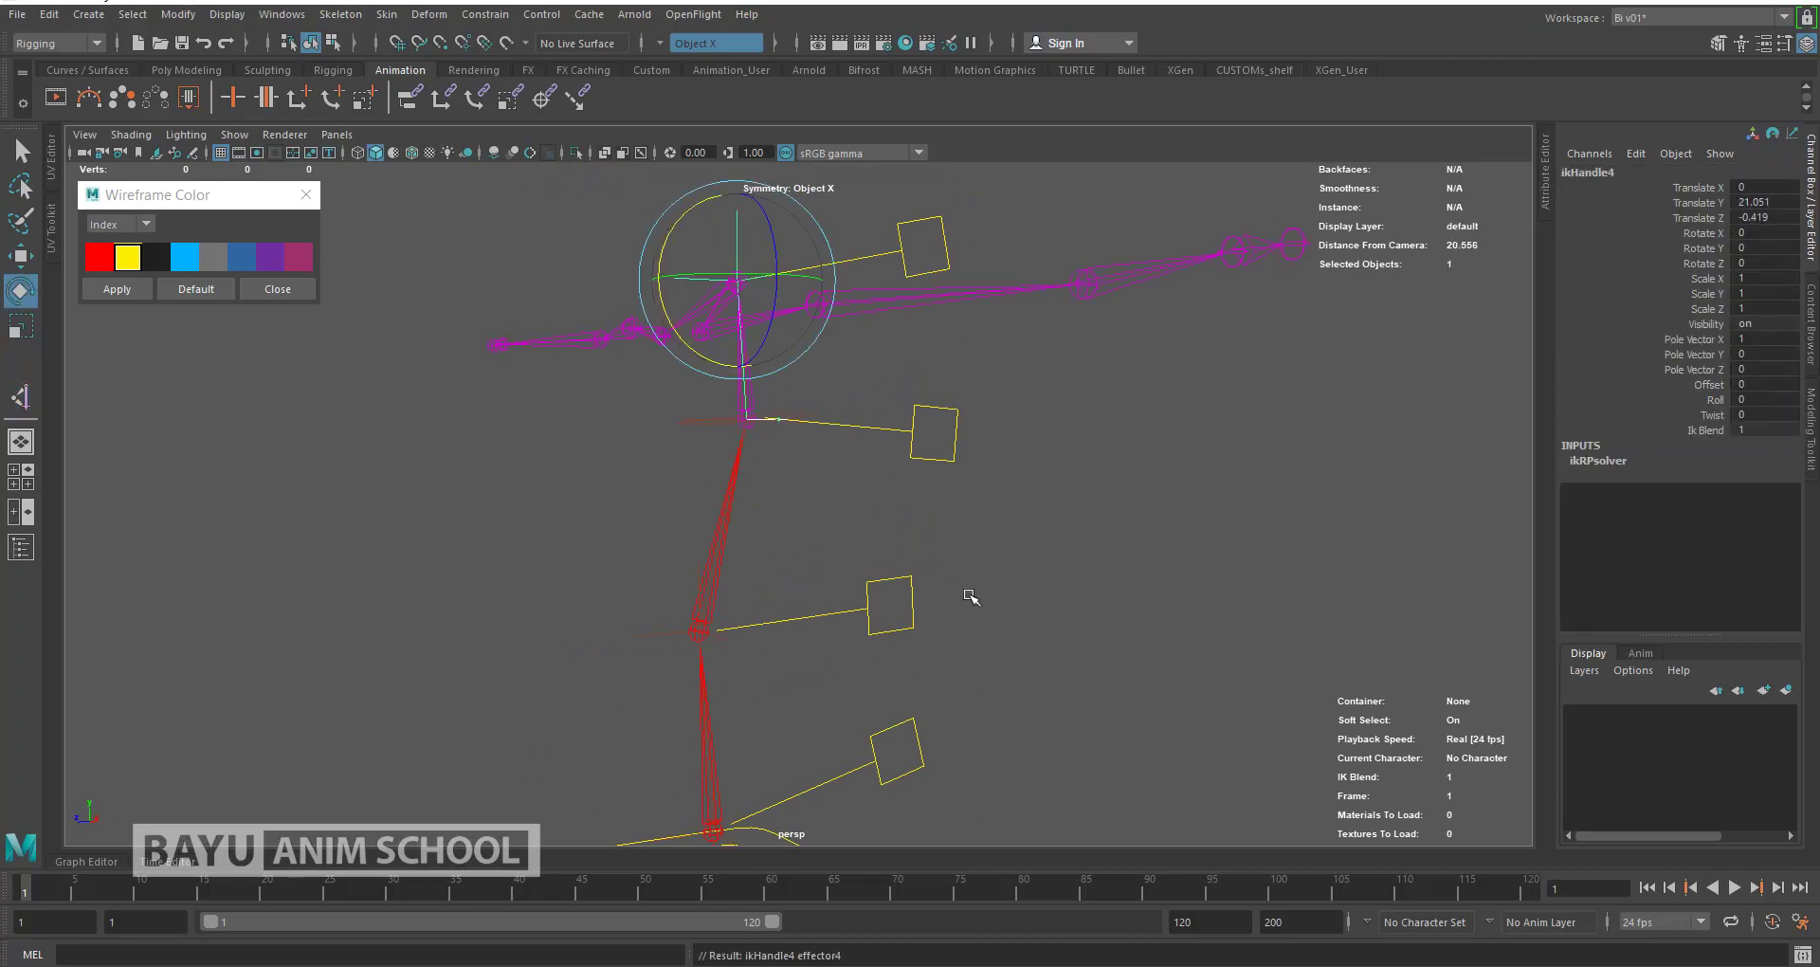
pyautogui.press('y')
pyautogui.moveTo(975, 597)
pyautogui.keyDown('alt'); pyautogui.mouseDown(button='middle')
pyautogui.moveTo(923, 573)
pyautogui.moveTo(844, 663)
pyautogui.mouseUp(button='middle'); pyautogui.keyUp('alt')
pyautogui.keyDown('alt'); pyautogui.moveTo(844, 664); pyautogui.dragTo(744, 638); pyautogui.keyUp('alt')
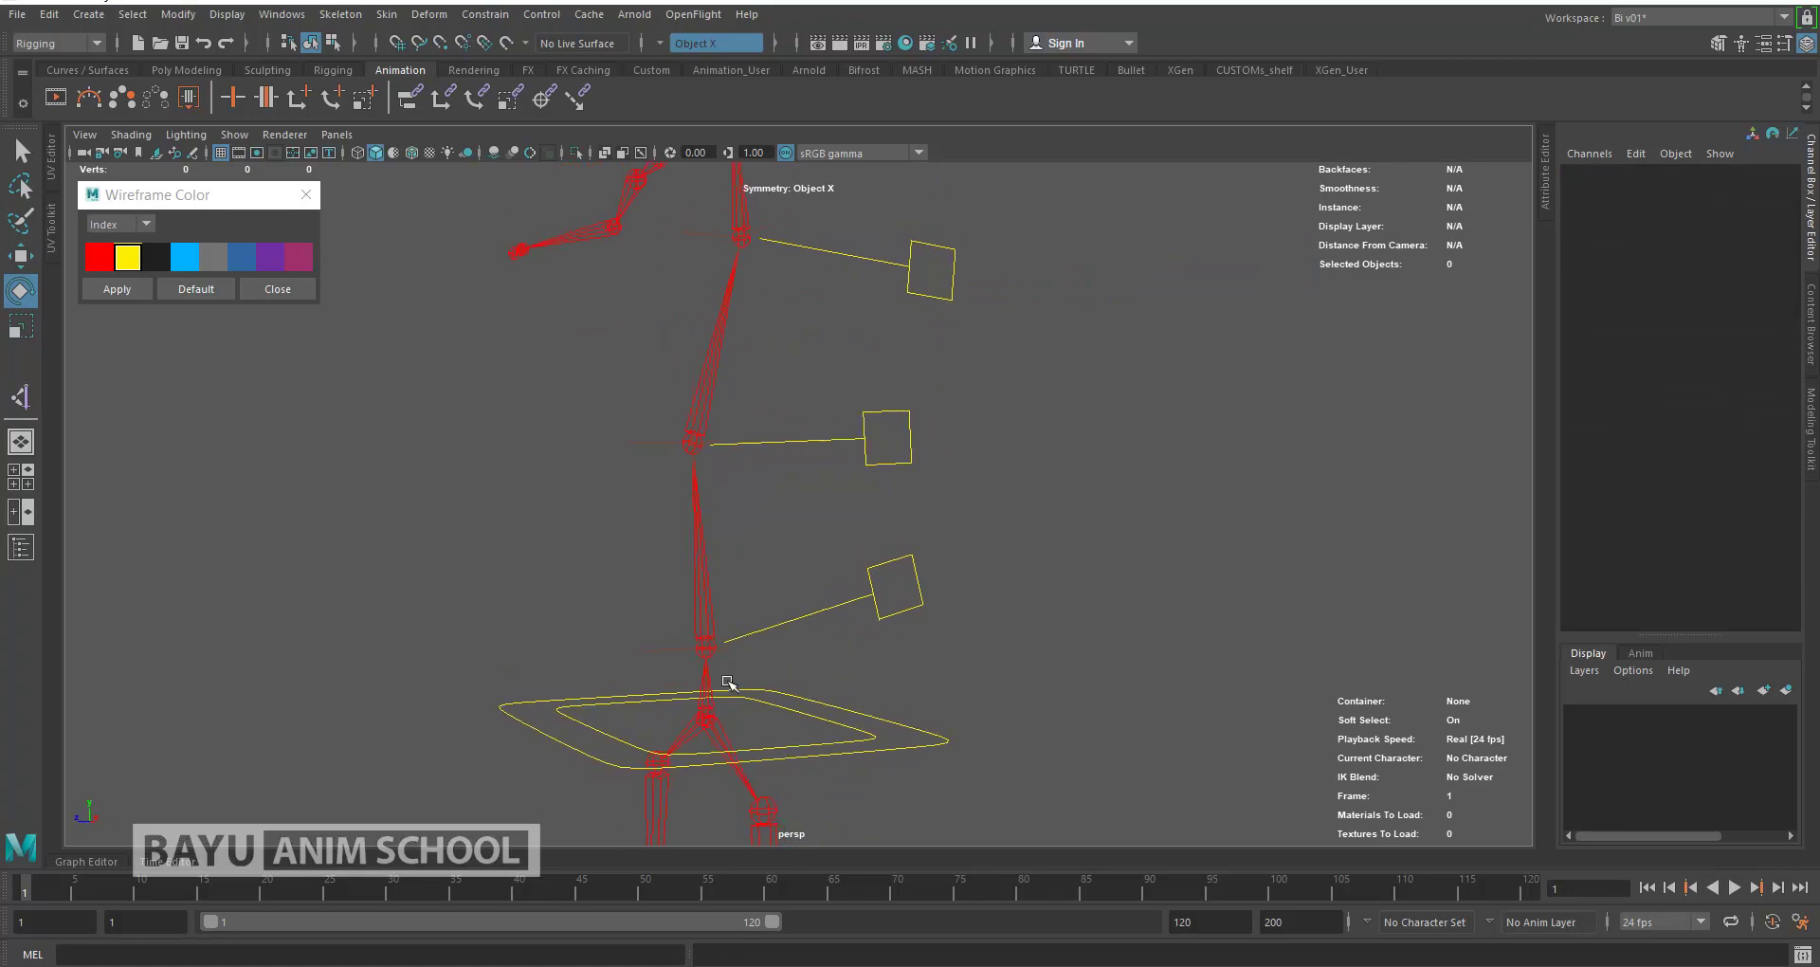
# Step: Parent the second and first spine IK handles under their matching flag controls
pyautogui.click(727, 681)
pyautogui.press('q')
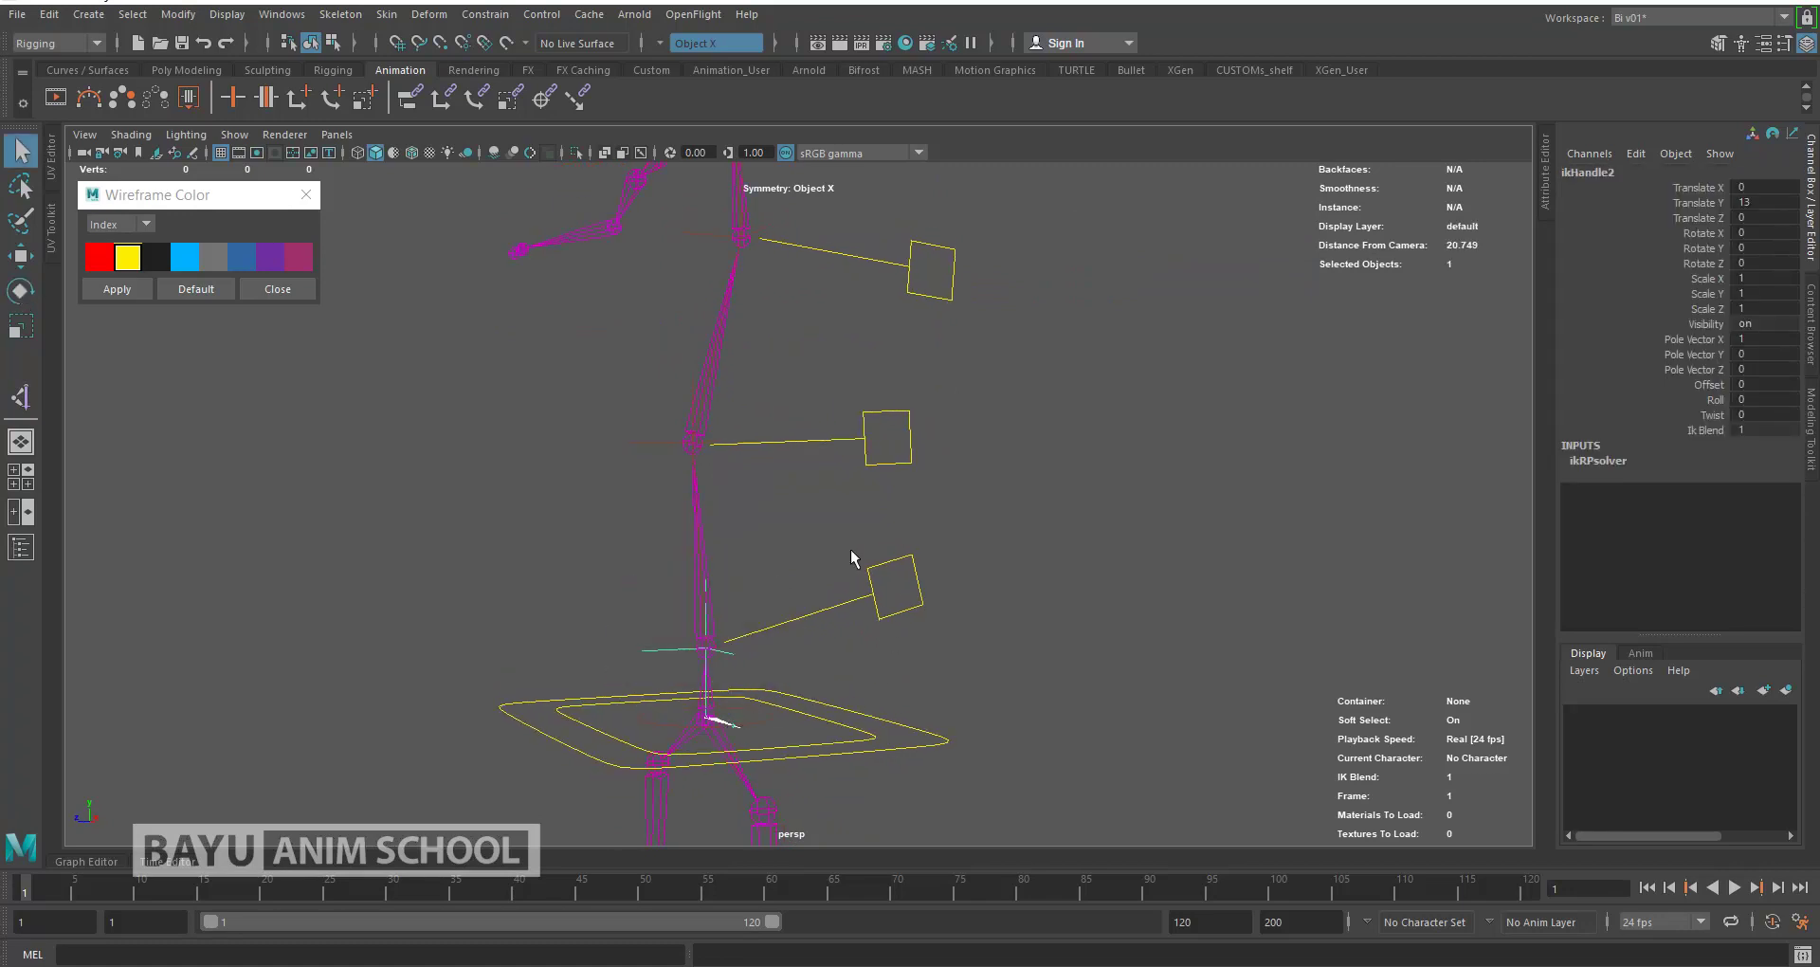
pyautogui.keyDown('shift'); pyautogui.click(889, 570); pyautogui.keyUp('shift')
pyautogui.hotkey('ctrl', 'z')
pyautogui.click(691, 457)
pyautogui.click(863, 464)
pyautogui.hotkey('ctrl', 'z')
# Step: Parent the third and top spine IK handles under their flag controls
pyautogui.click(736, 296)
pyautogui.click(849, 299)
pyautogui.hotkey('ctrl', 'z')
pyautogui.keyDown('alt'); pyautogui.moveTo(835, 463); pyautogui.dragTo(821, 597, button='middle'); pyautogui.keyUp('alt')
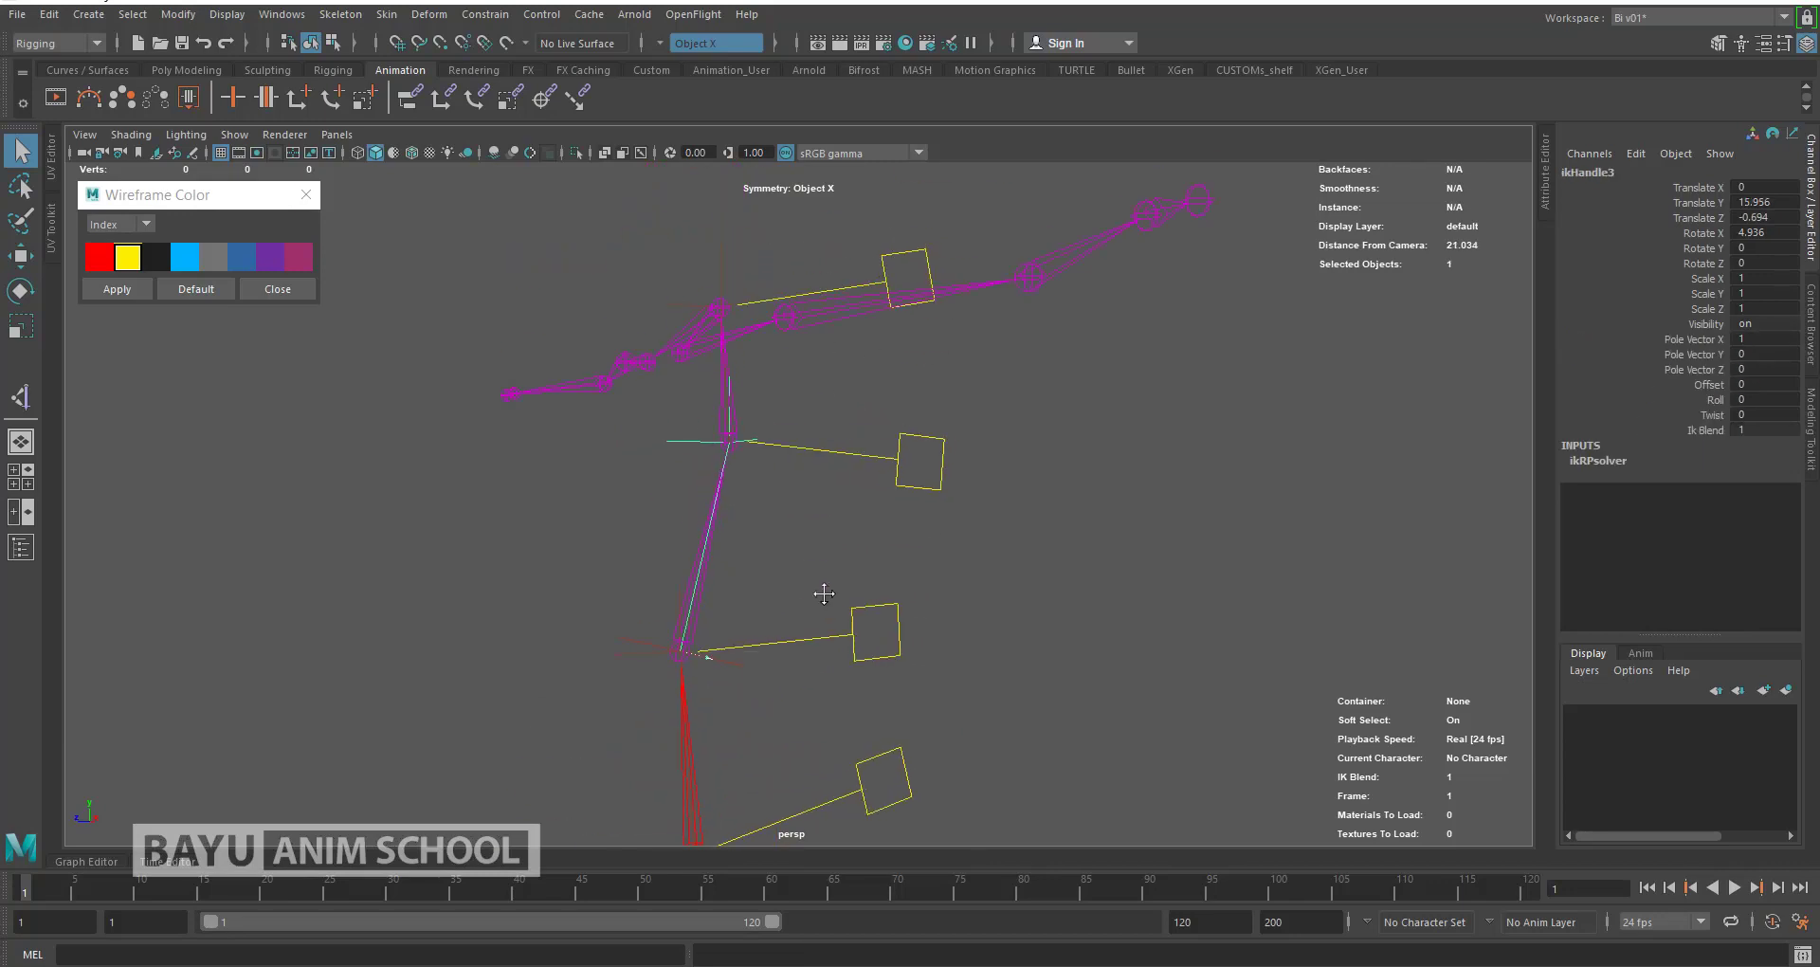
pyautogui.keyDown('shift'); pyautogui.click(899, 272); pyautogui.keyUp('shift')
pyautogui.press('p')
# Step: Test-move a flag control and the lowest flag control to confirm the spine follows, undoing each move
pyautogui.moveTo(967, 588)
pyautogui.keyDown('alt'); pyautogui.mouseDown()
pyautogui.moveTo(857, 576)
pyautogui.moveTo(865, 540)
pyautogui.mouseUp(); pyautogui.keyUp('alt')
pyautogui.press('Up')
pyautogui.keyDown('alt'); pyautogui.moveTo(894, 601); pyautogui.dragTo(885, 597); pyautogui.keyUp('alt')
pyautogui.press('w')
pyautogui.moveTo(613, 470)
pyautogui.mouseDown(button='middle')
pyautogui.moveTo(597, 447)
pyautogui.moveTo(641, 495)
pyautogui.mouseUp(button='middle')
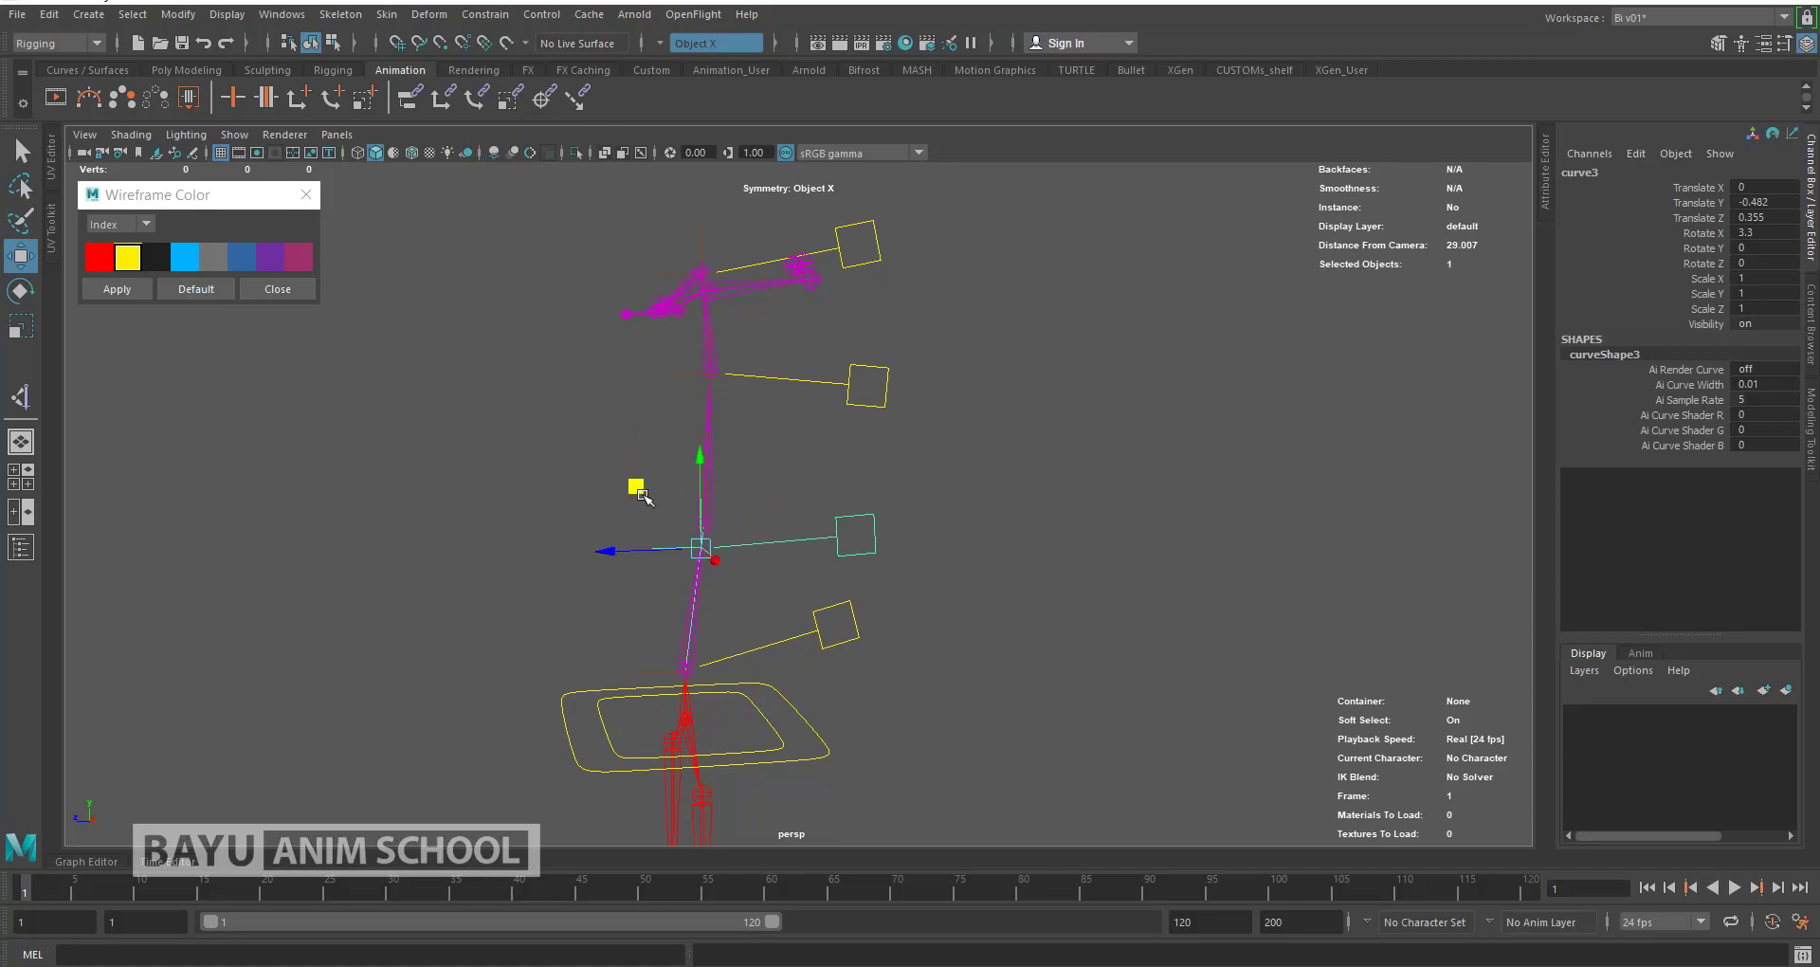
pyautogui.hotkey('ctrl', 'z')
pyautogui.click(834, 628)
pyautogui.moveTo(621, 616)
pyautogui.mouseDown(button='middle')
pyautogui.moveTo(654, 602)
pyautogui.moveTo(626, 592)
pyautogui.mouseUp(button='middle')
pyautogui.hotkey('ctrl', 'z')
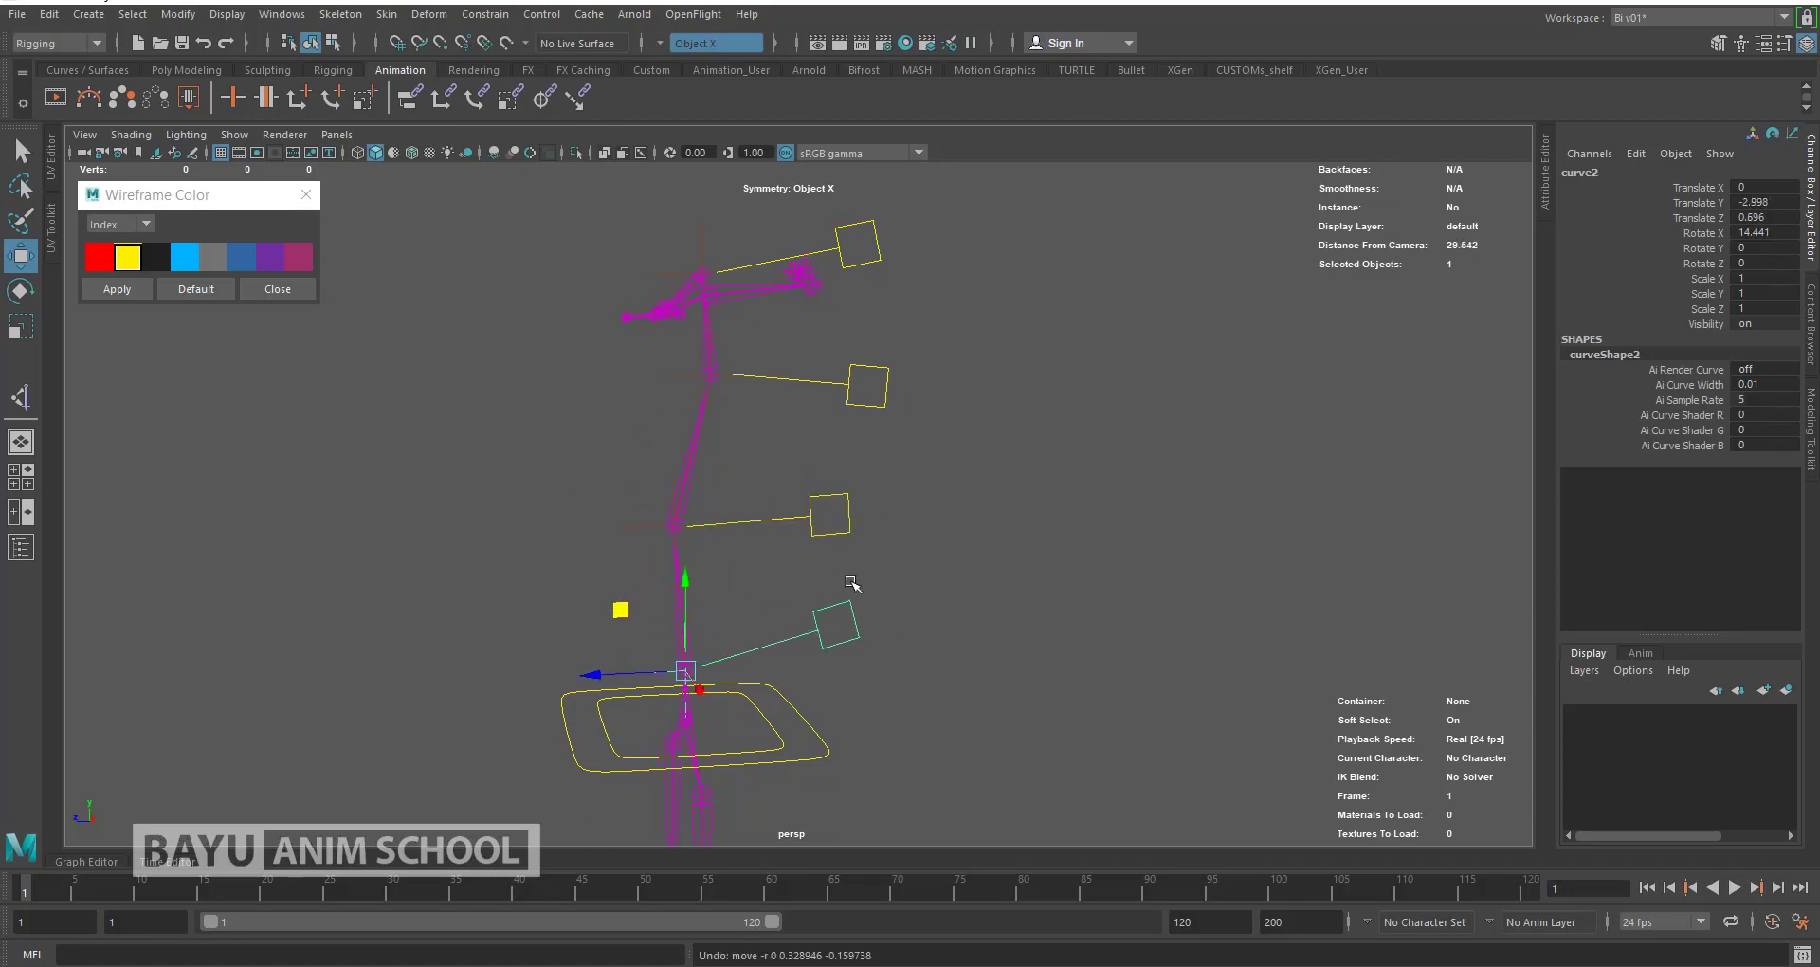
# Step: Select the top flag control together with the flag control below it
pyautogui.moveTo(953, 517)
pyautogui.keyDown('alt'); pyautogui.mouseDown()
pyautogui.moveTo(926, 598)
pyautogui.moveTo(821, 540)
pyautogui.moveTo(1008, 545)
pyautogui.moveTo(885, 622)
pyautogui.moveTo(901, 634)
pyautogui.mouseUp(); pyautogui.keyUp('alt')
pyautogui.click(986, 608)
pyautogui.click(834, 276)
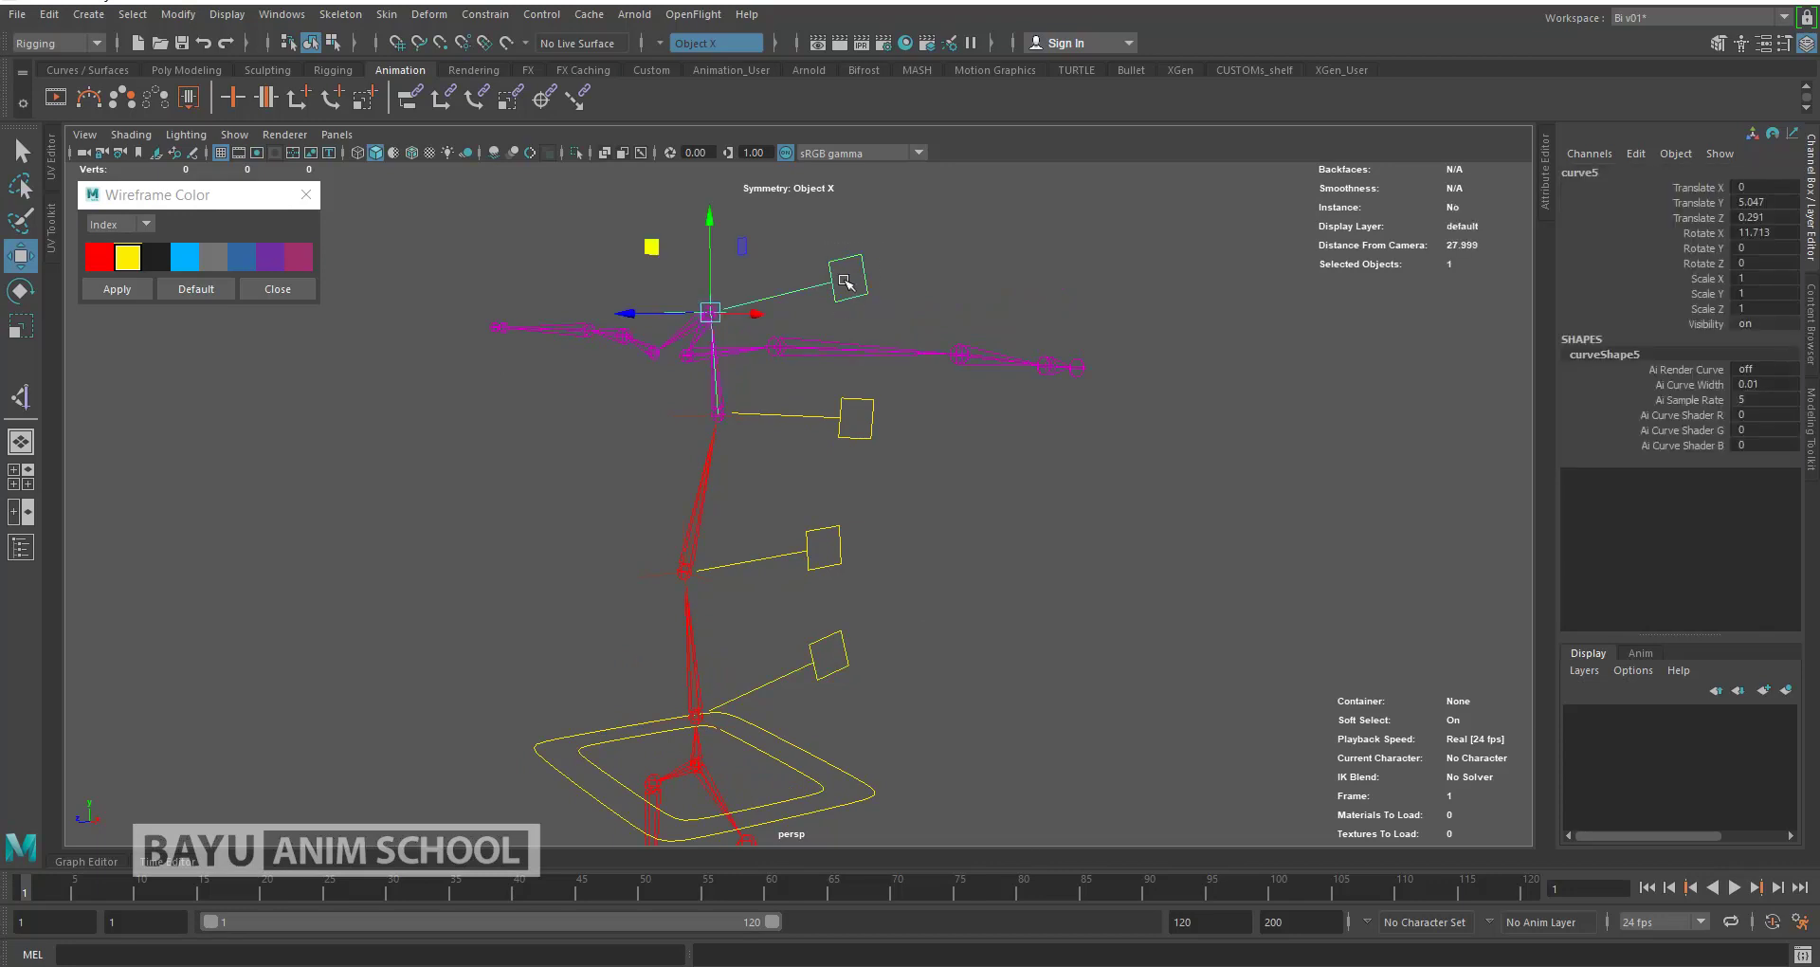
pyautogui.click(863, 438)
# Step: Parent the top flag control under the flag below and check its parent
pyautogui.press('Up')
pyautogui.click(910, 480)
pyautogui.click(879, 301)
pyautogui.press('Up')
pyautogui.click(943, 483)
# Step: Chain the third and second flag controls down to the lowest flag, curve2
pyautogui.click(865, 434)
pyautogui.keyDown('shift'); pyautogui.click(820, 538); pyautogui.keyUp('shift')
pyautogui.click(823, 547)
pyautogui.click(859, 517)
pyautogui.click(823, 547)
pyautogui.keyDown('shift'); pyautogui.click(829, 654); pyautogui.keyUp('shift')
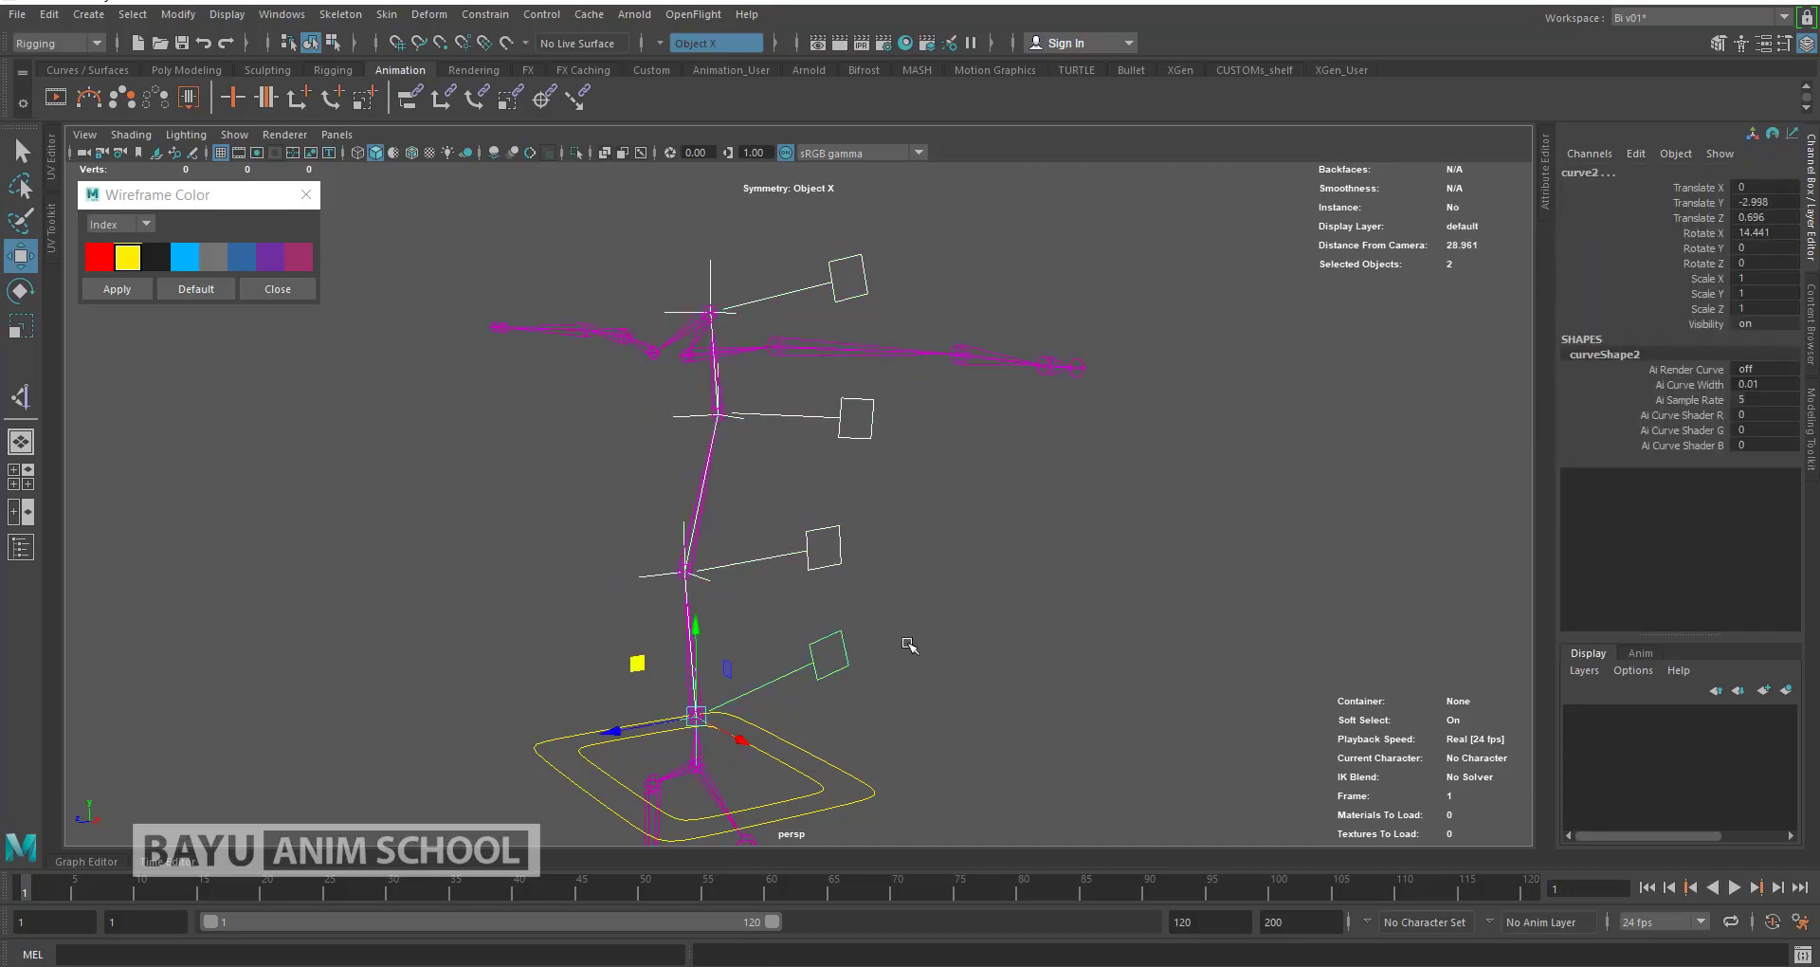
pyautogui.click(925, 626)
# Step: Test-move curve2 to confirm it carries the upper flags, undo, and inspect the hips
pyautogui.keyDown('alt'); pyautogui.moveTo(898, 651); pyautogui.dragTo(835, 630); pyautogui.keyUp('alt')
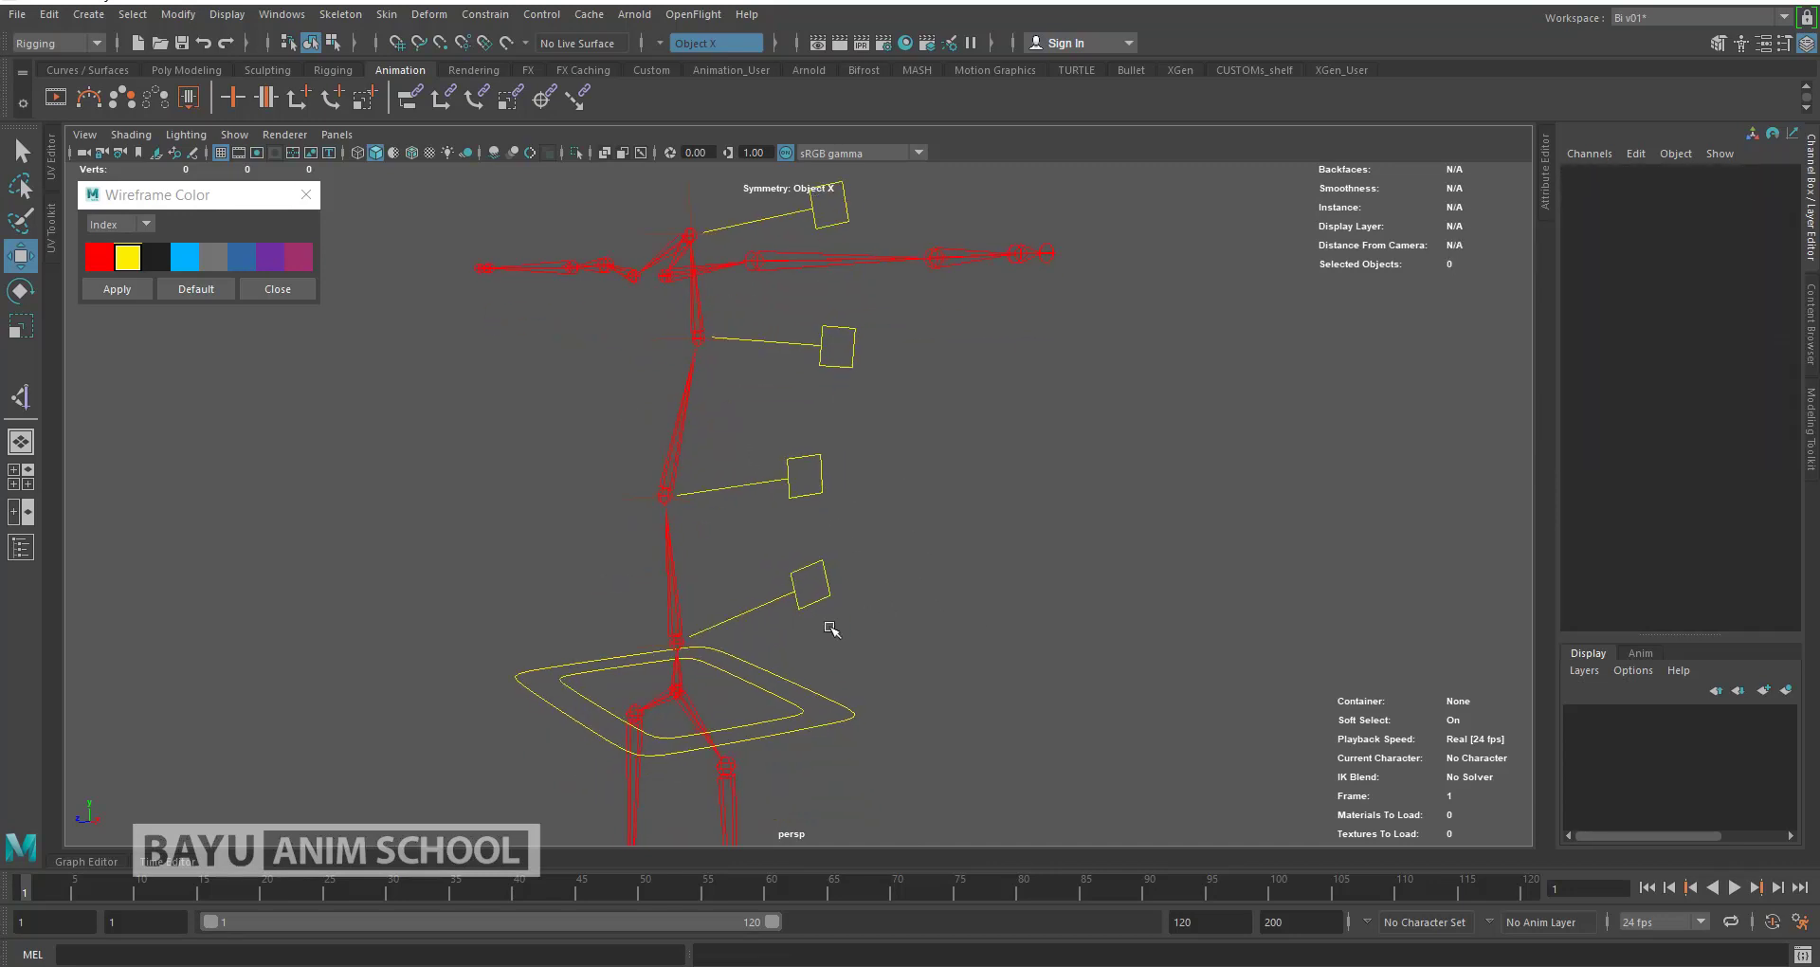
pyautogui.click(828, 603)
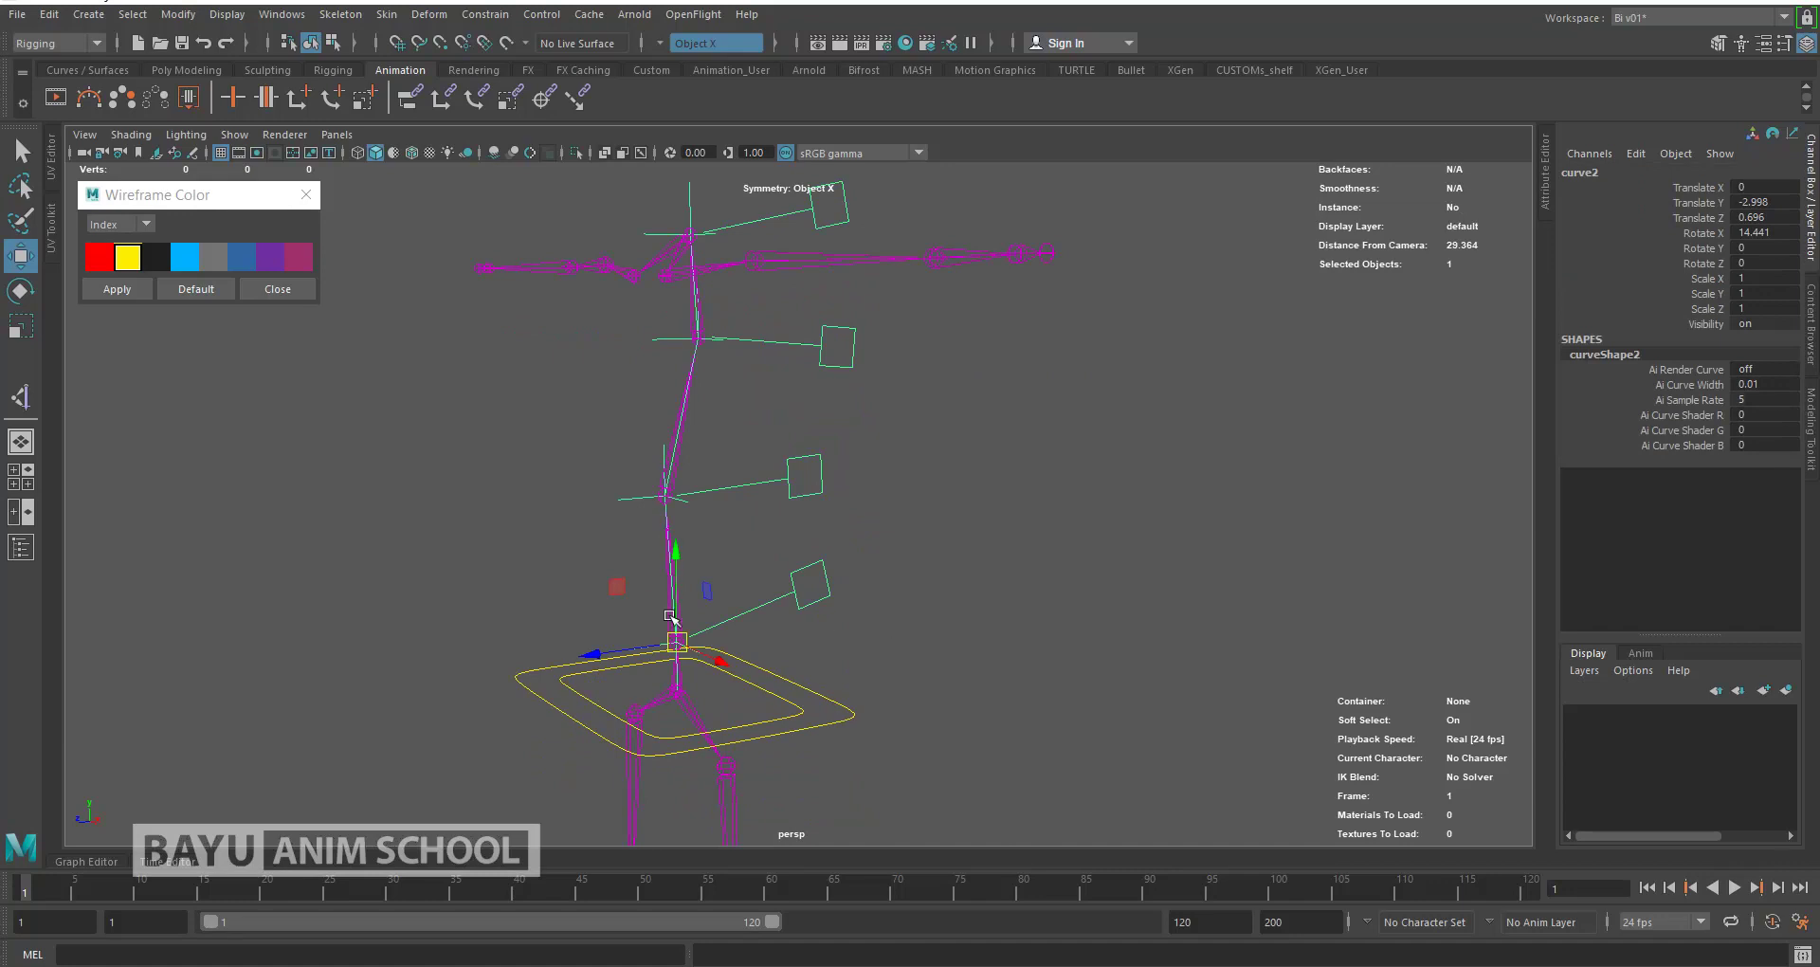
pyautogui.moveTo(622, 590)
pyautogui.mouseDown()
pyautogui.moveTo(617, 566)
pyautogui.moveTo(865, 556)
pyautogui.moveTo(595, 573)
pyautogui.moveTo(833, 532)
pyautogui.moveTo(857, 594)
pyautogui.mouseUp()
pyautogui.hotkey('ctrl', 'z')
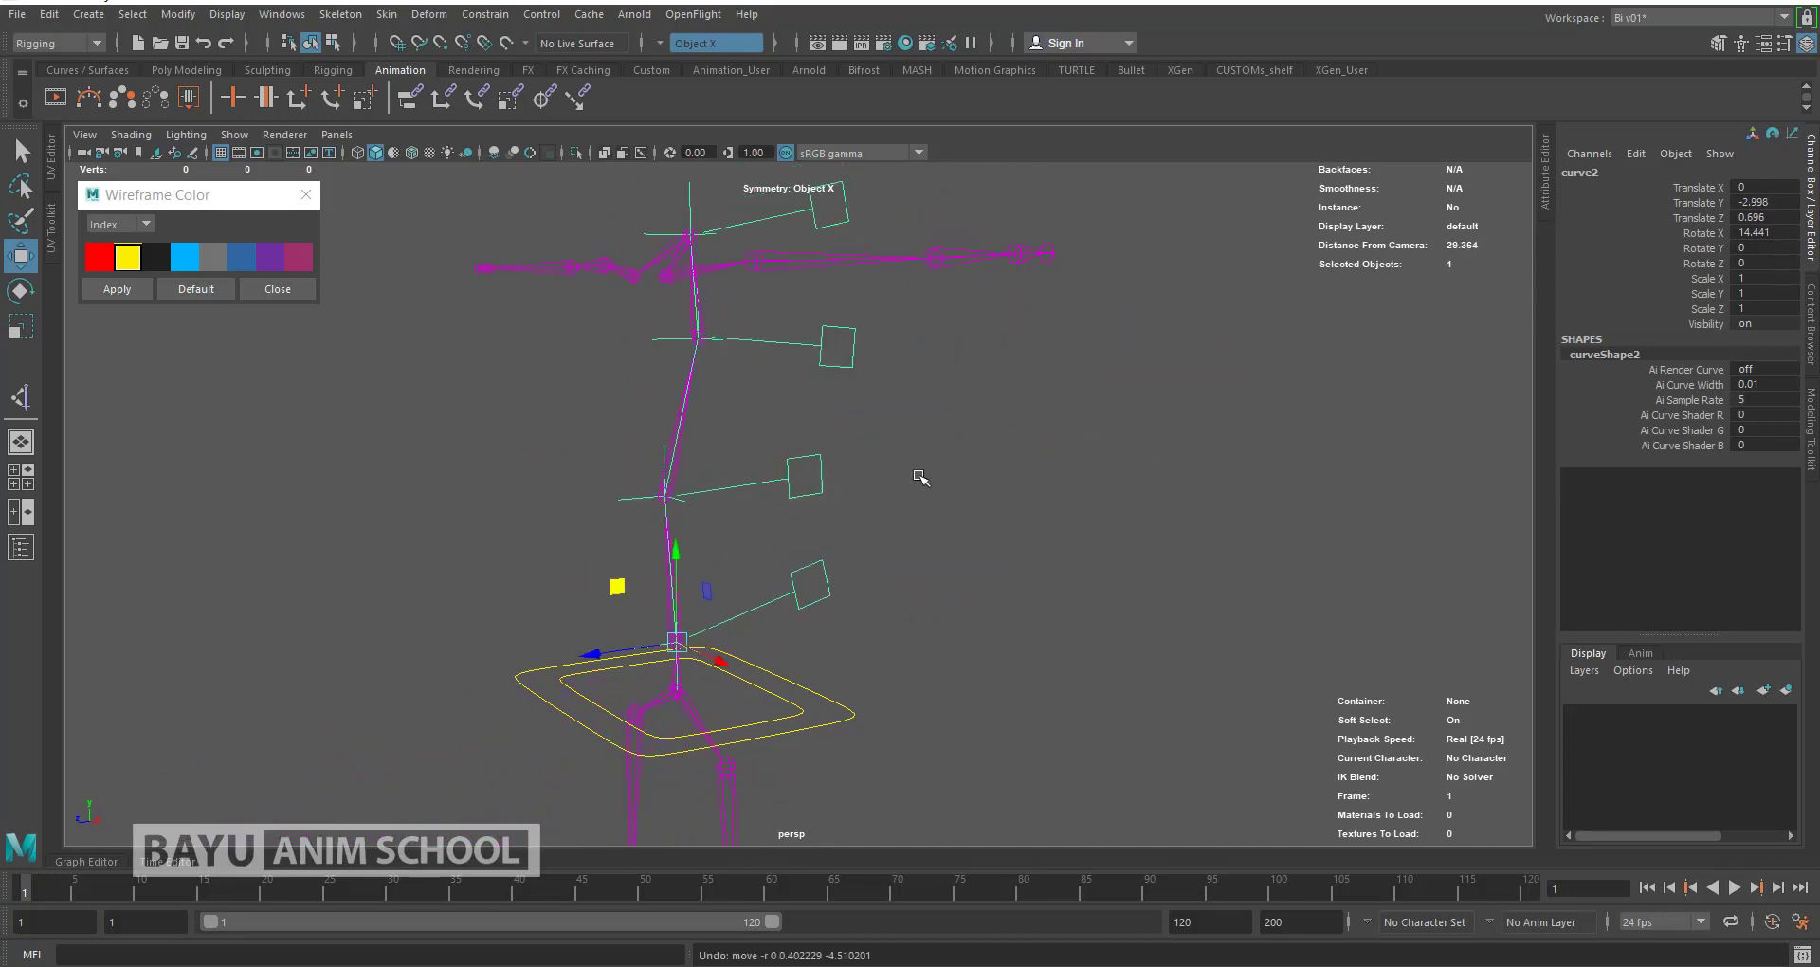
pyautogui.moveTo(786, 462)
pyautogui.keyDown('alt'); pyautogui.mouseDown()
pyautogui.moveTo(967, 487)
pyautogui.moveTo(793, 512)
pyautogui.moveTo(675, 496)
pyautogui.moveTo(962, 519)
pyautogui.moveTo(918, 504)
pyautogui.moveTo(853, 589)
pyautogui.moveTo(886, 601)
pyautogui.moveTo(812, 617)
pyautogui.moveTo(833, 531)
pyautogui.mouseUp(); pyautogui.keyUp('alt')
pyautogui.click(1358, 489)
pyautogui.keyDown('alt'); pyautogui.moveTo(832, 531); pyautogui.dragTo(869, 503, button='right'); pyautogui.keyUp('alt')
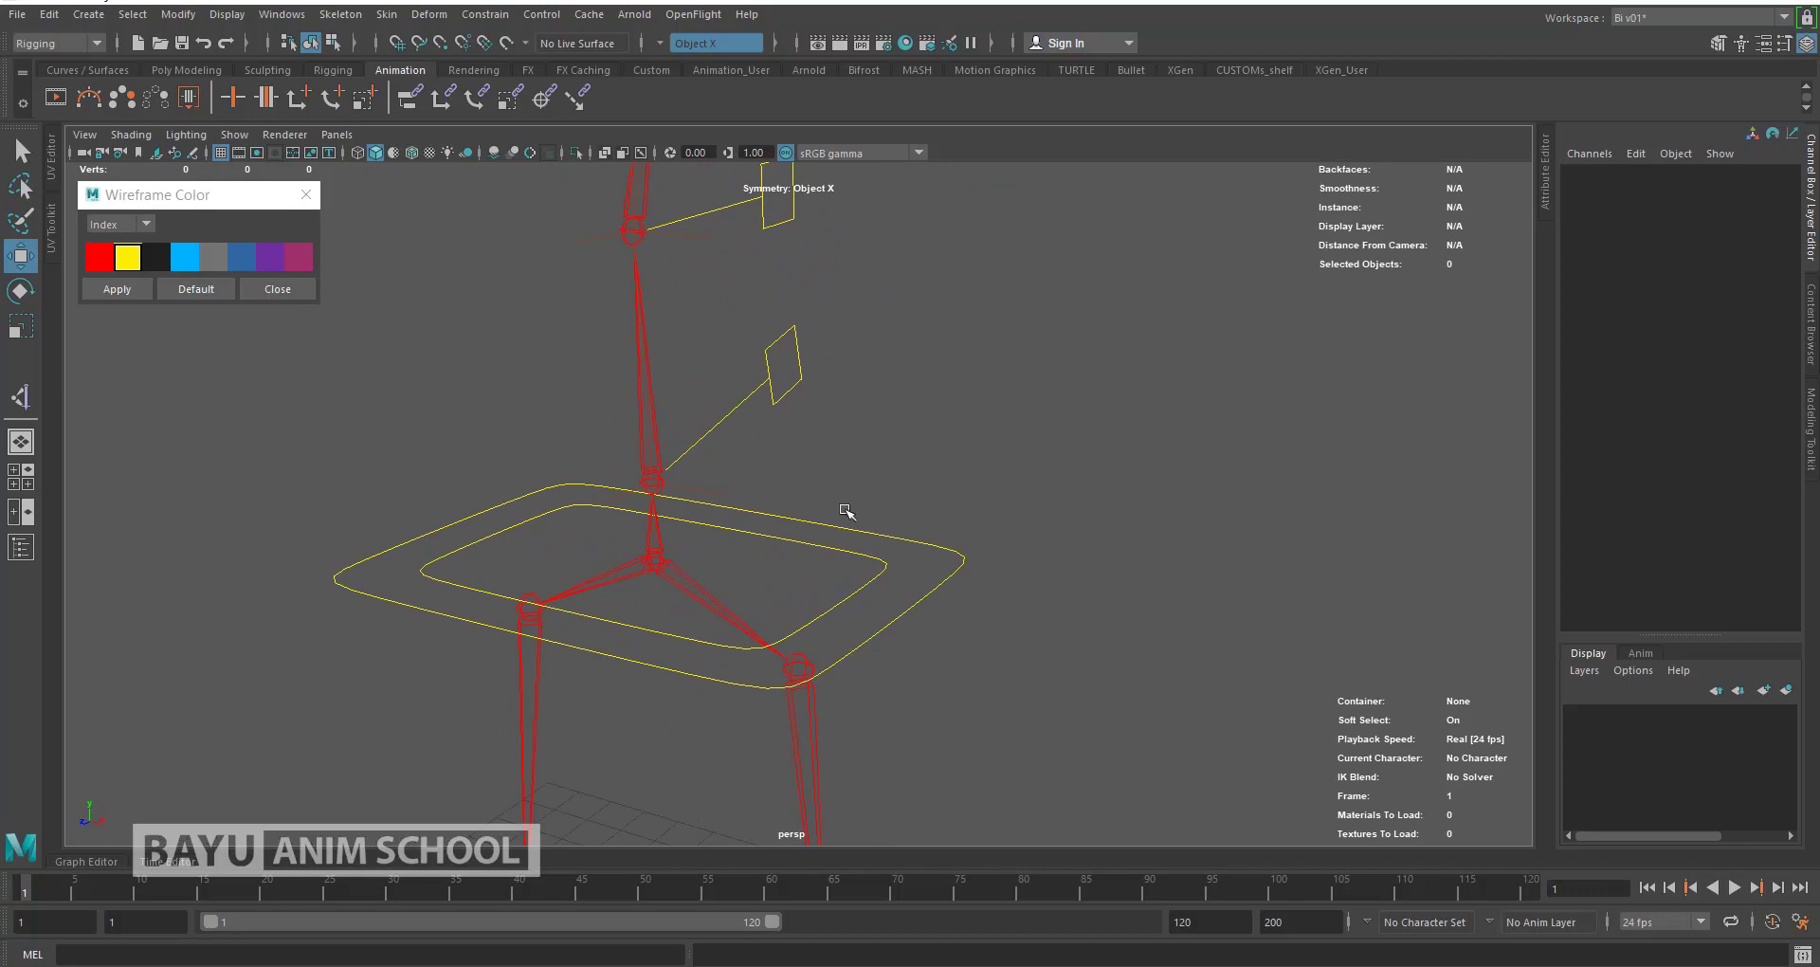
# Step: Select the root joint (joint11) and the inner foot control curve to parent the joint under it
pyautogui.moveTo(925, 429)
pyautogui.keyDown('alt'); pyautogui.mouseDown()
pyautogui.moveTo(882, 467)
pyautogui.moveTo(796, 309)
pyautogui.mouseUp(); pyautogui.keyUp('alt')
pyautogui.click(816, 369)
pyautogui.keyDown('alt'); pyautogui.moveTo(973, 552); pyautogui.dragTo(1043, 615); pyautogui.keyUp('alt')
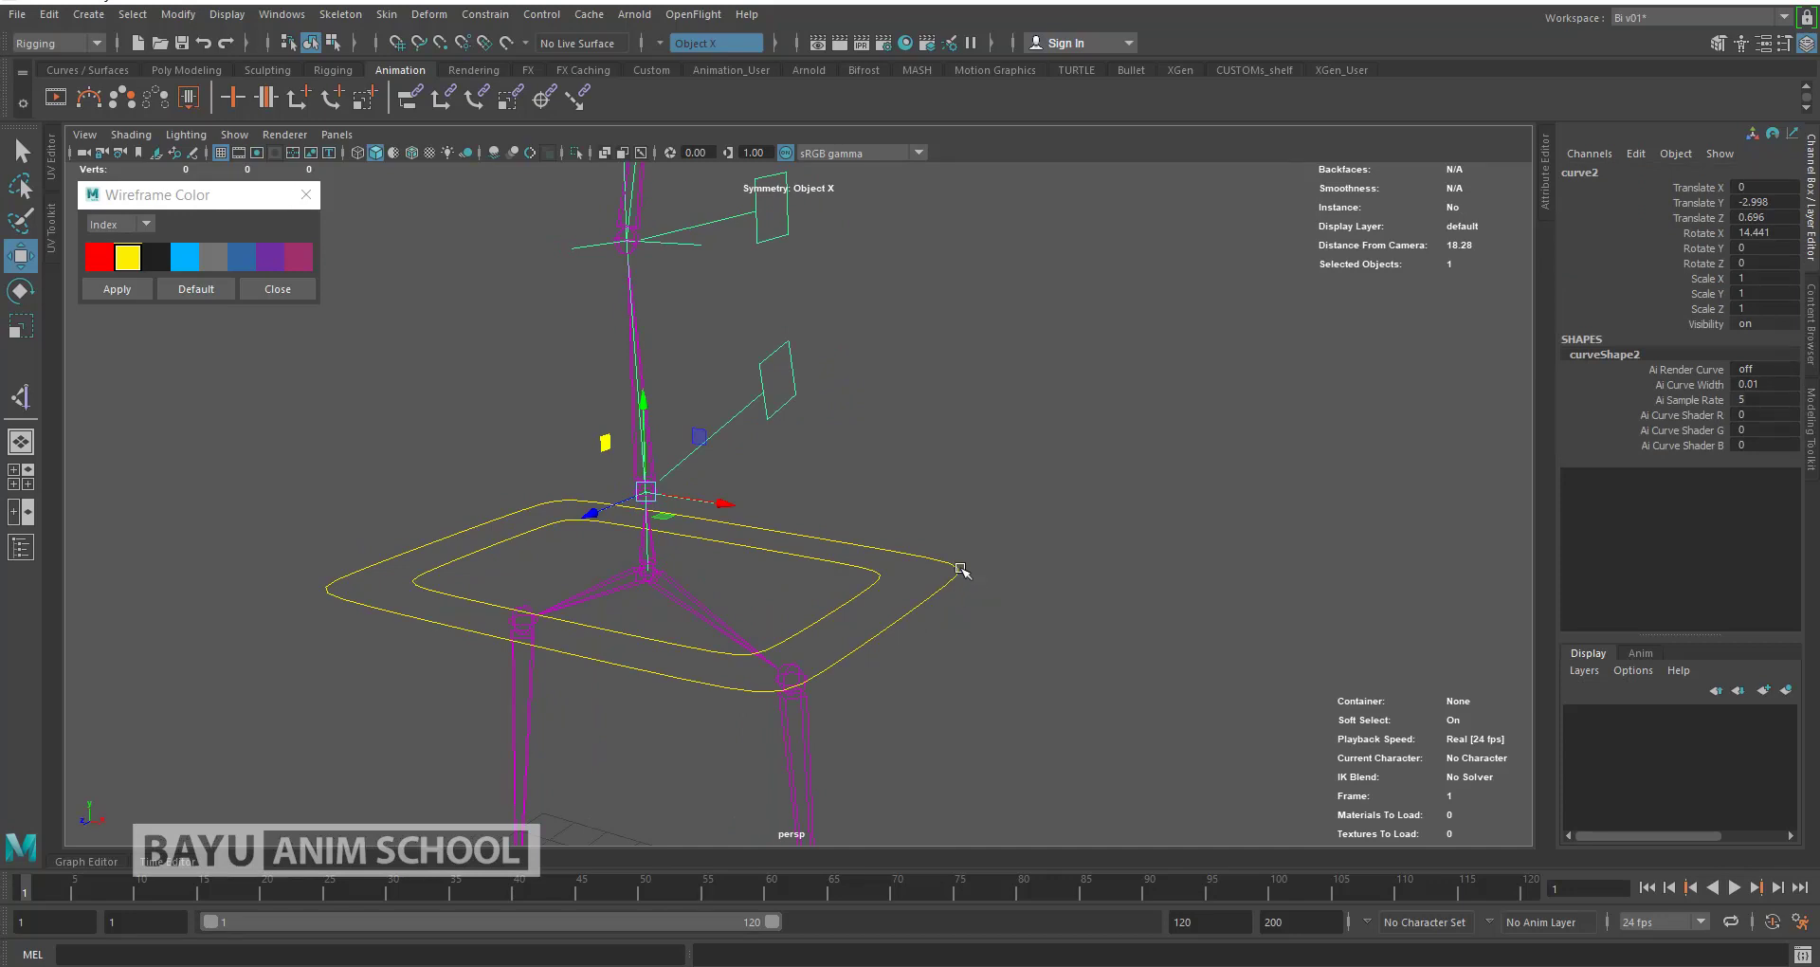
pyautogui.keyDown('shift'); pyautogui.click(951, 592); pyautogui.keyUp('shift')
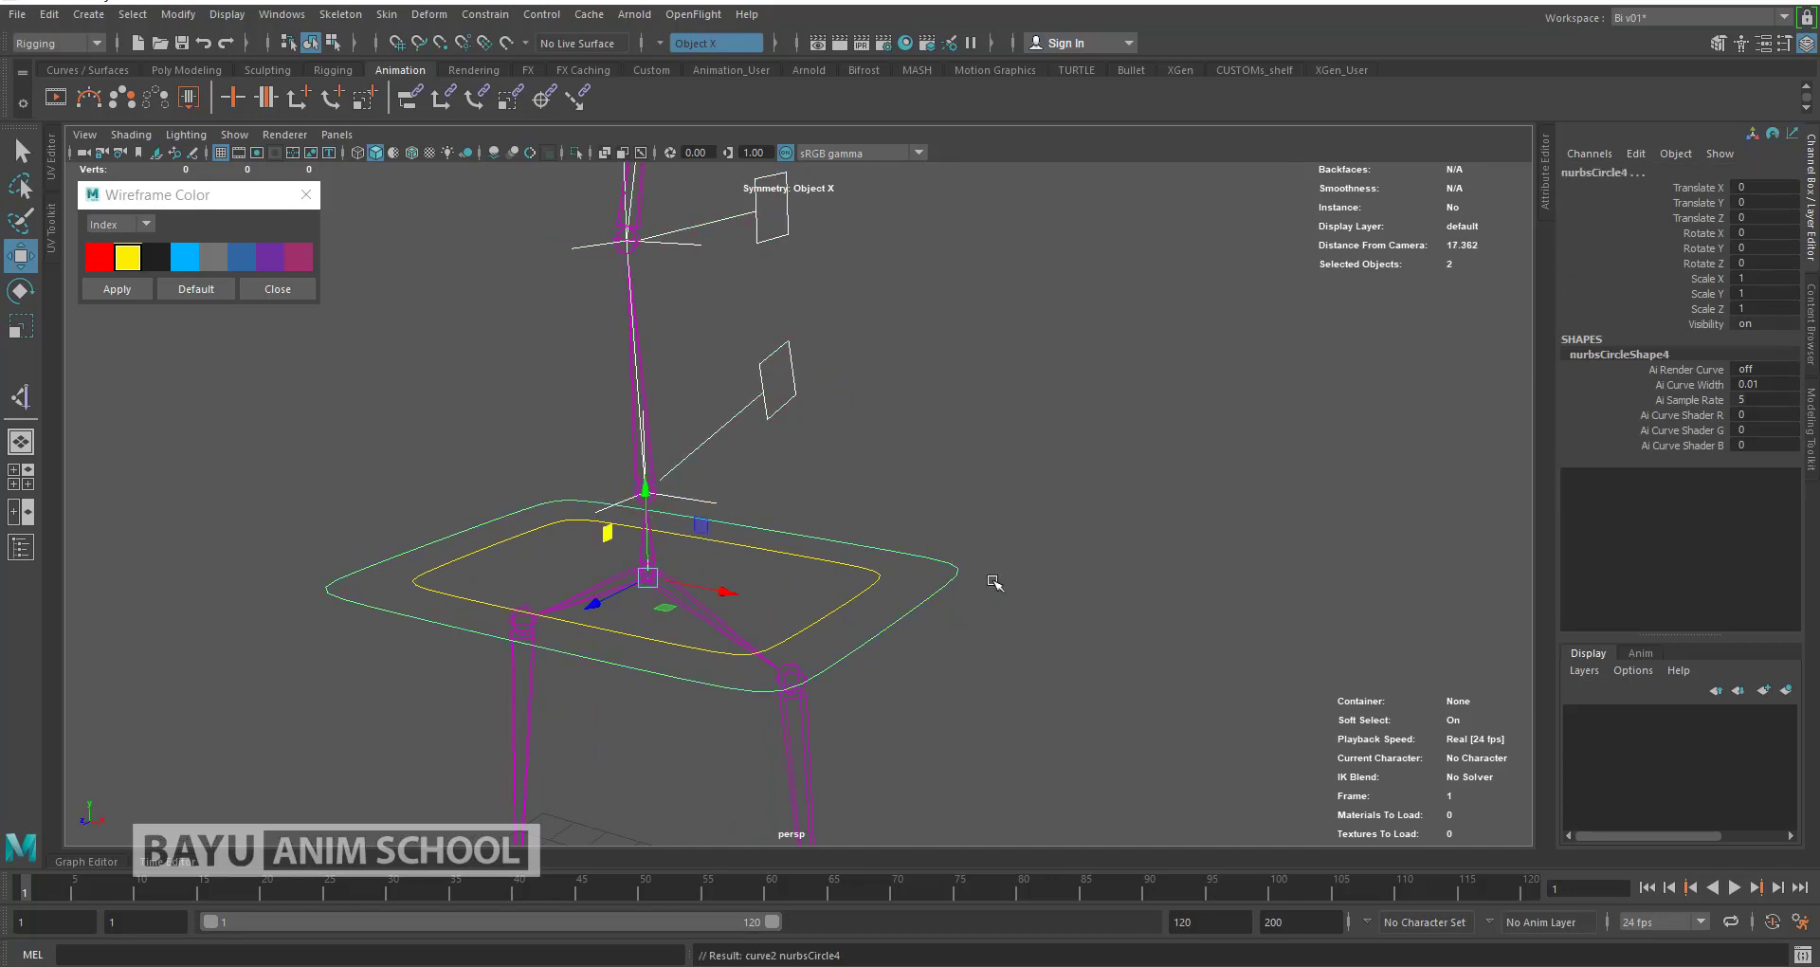
pyautogui.click(671, 612)
pyautogui.click(645, 573)
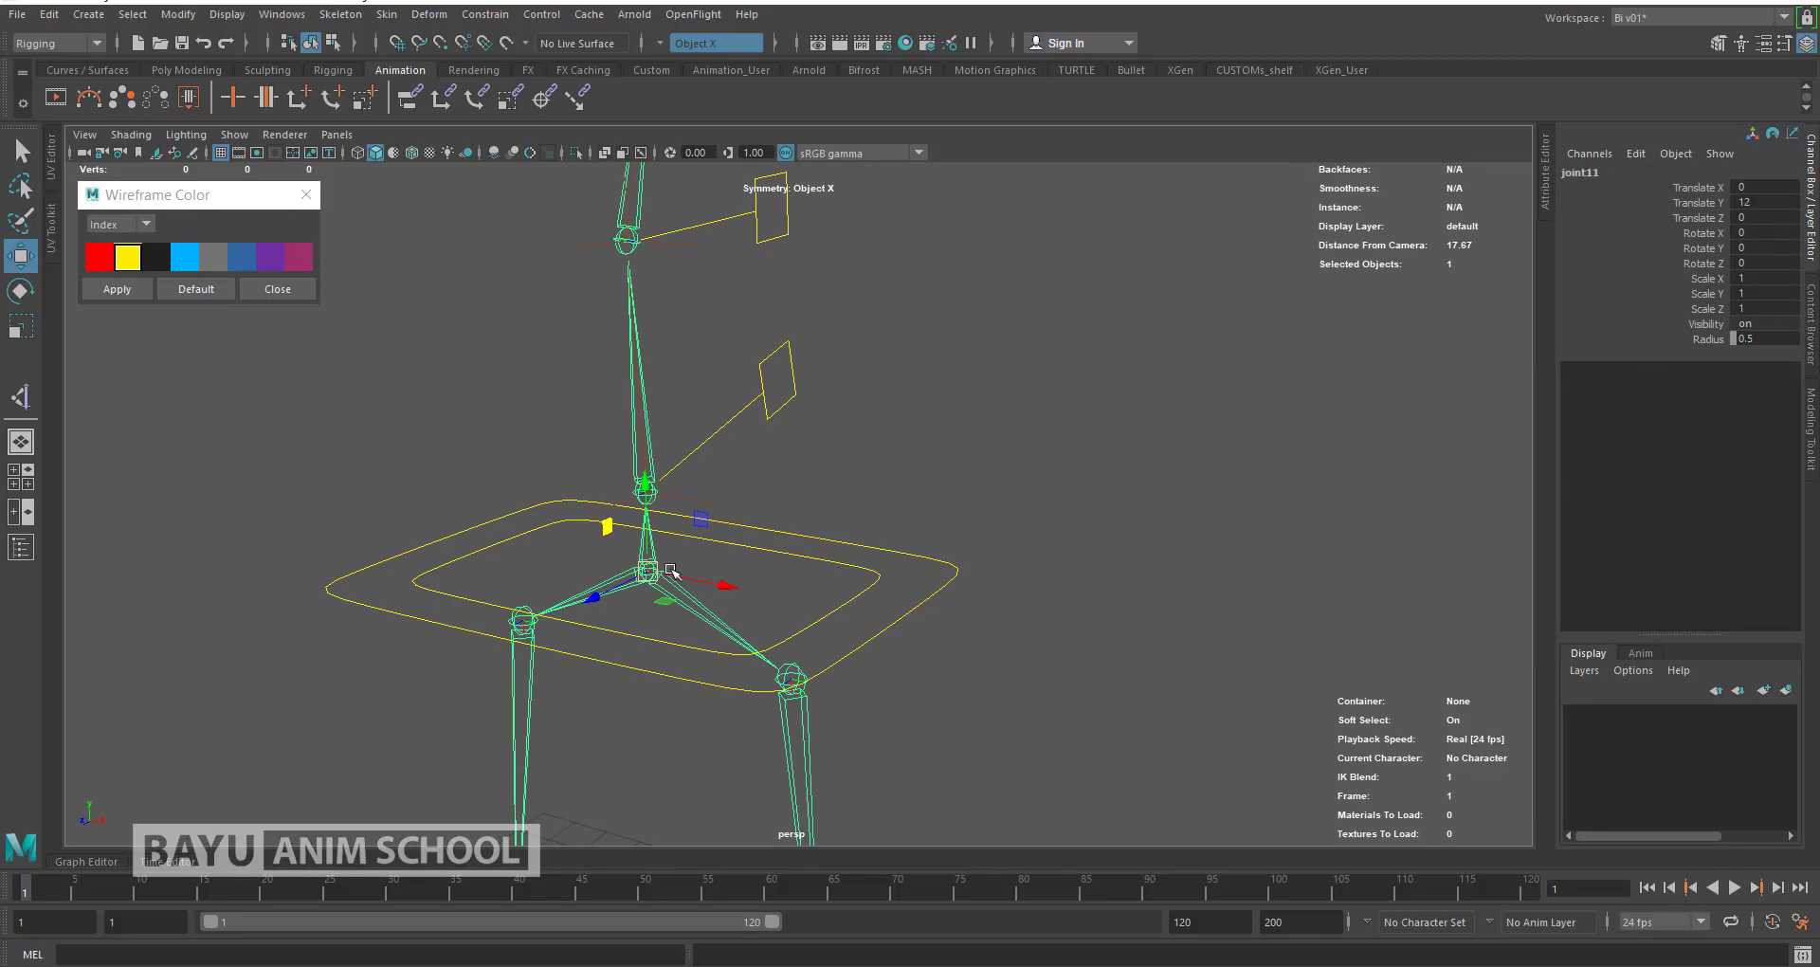
pyautogui.keyDown('shift'); pyautogui.click(830, 595); pyautogui.keyUp('shift')
pyautogui.hotkey('ctrl', 'd')
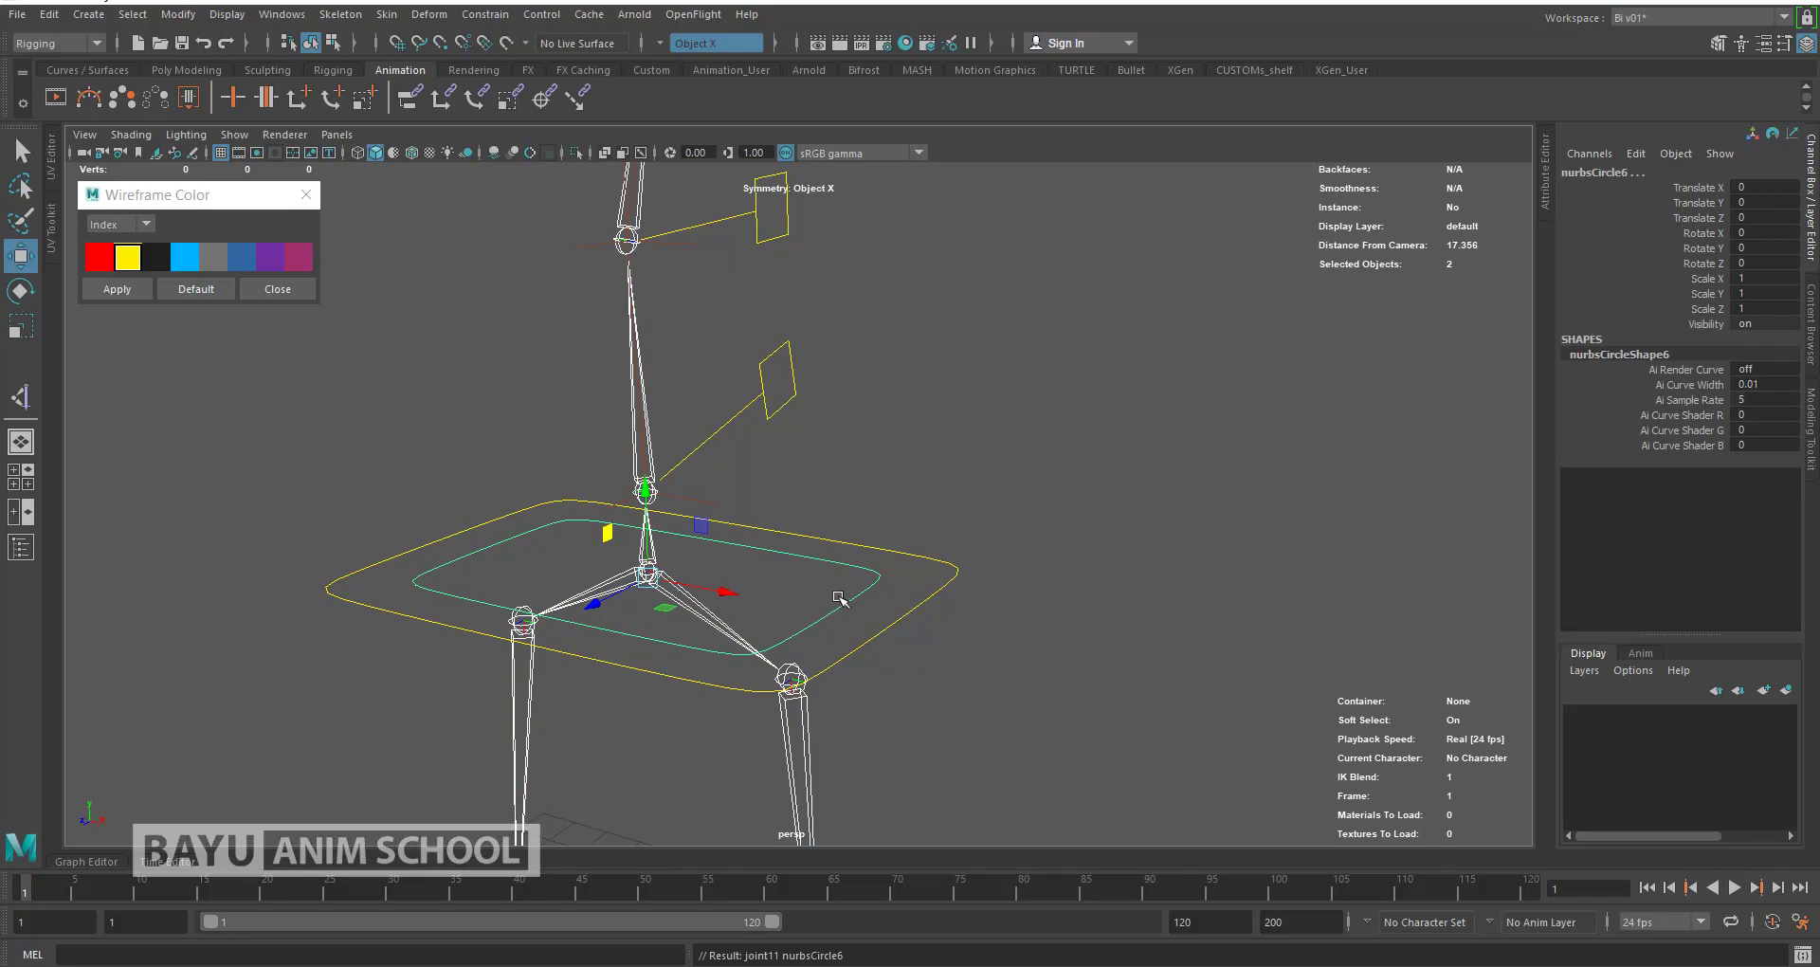
# Step: Parent the inner control curve under the outer control curve
pyautogui.keyDown('shift'); pyautogui.click(838, 600); pyautogui.keyUp('shift')
pyautogui.keyDown('shift'); pyautogui.click(838, 597); pyautogui.keyUp('shift')
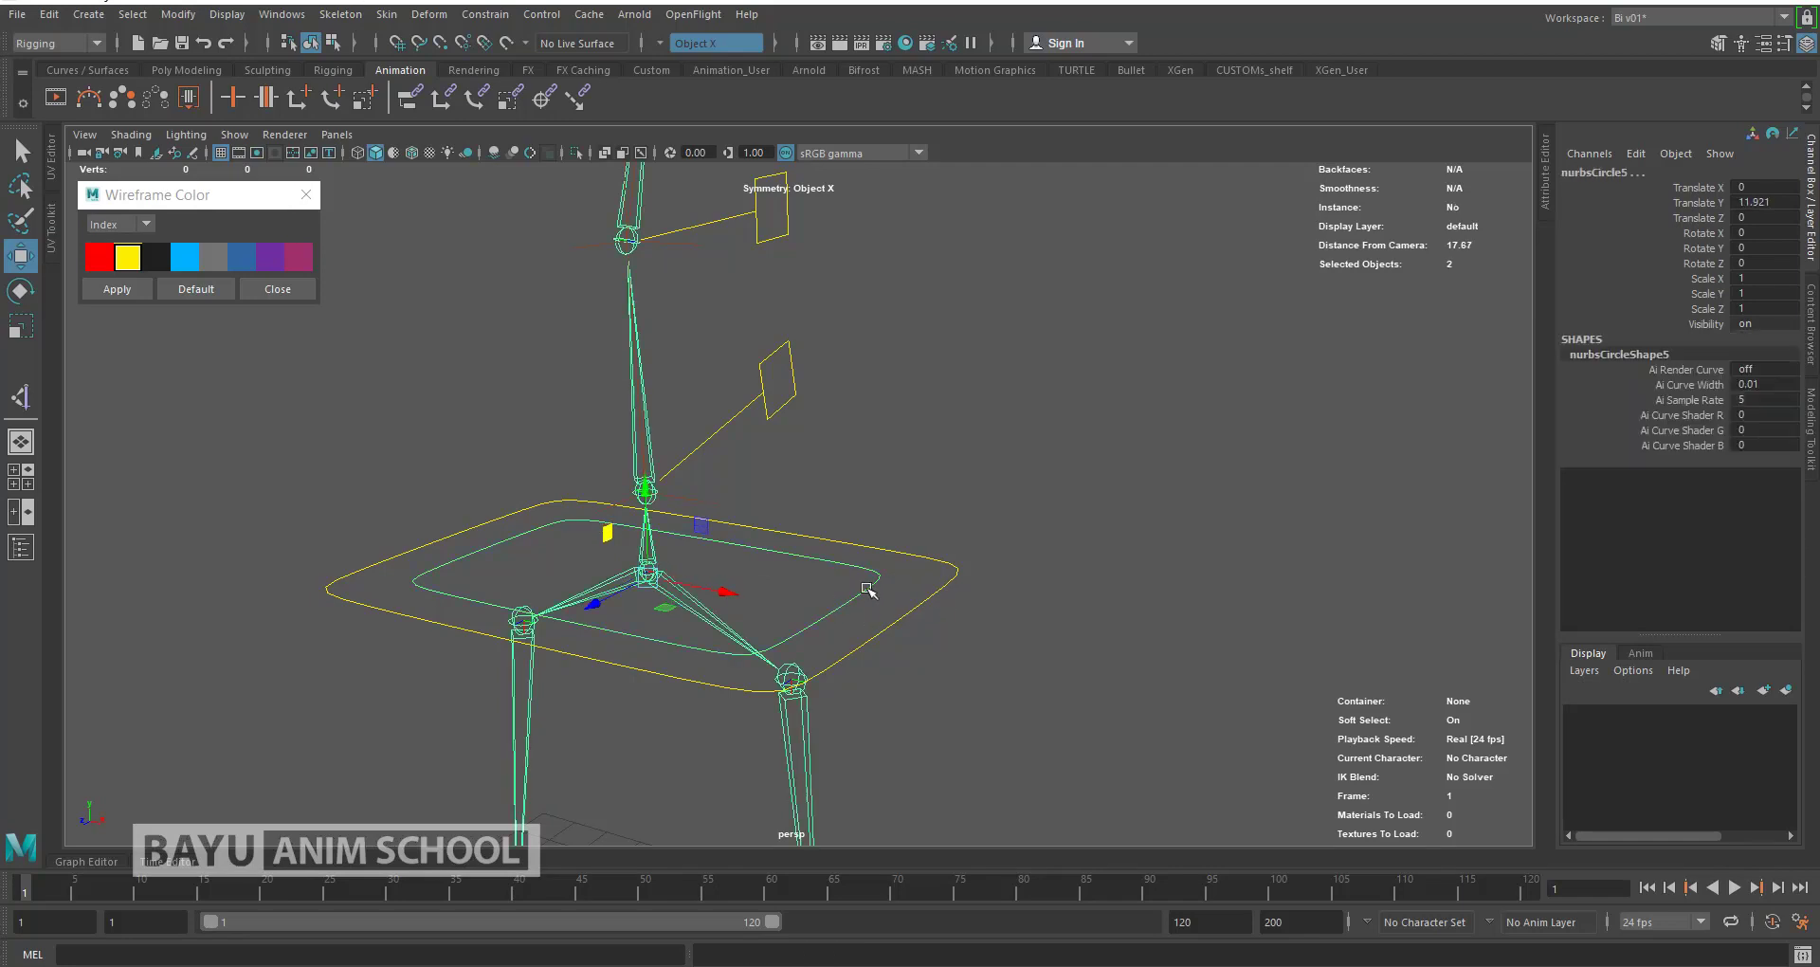
pyautogui.keyDown('shift'); pyautogui.click(922, 596); pyautogui.keyUp('shift')
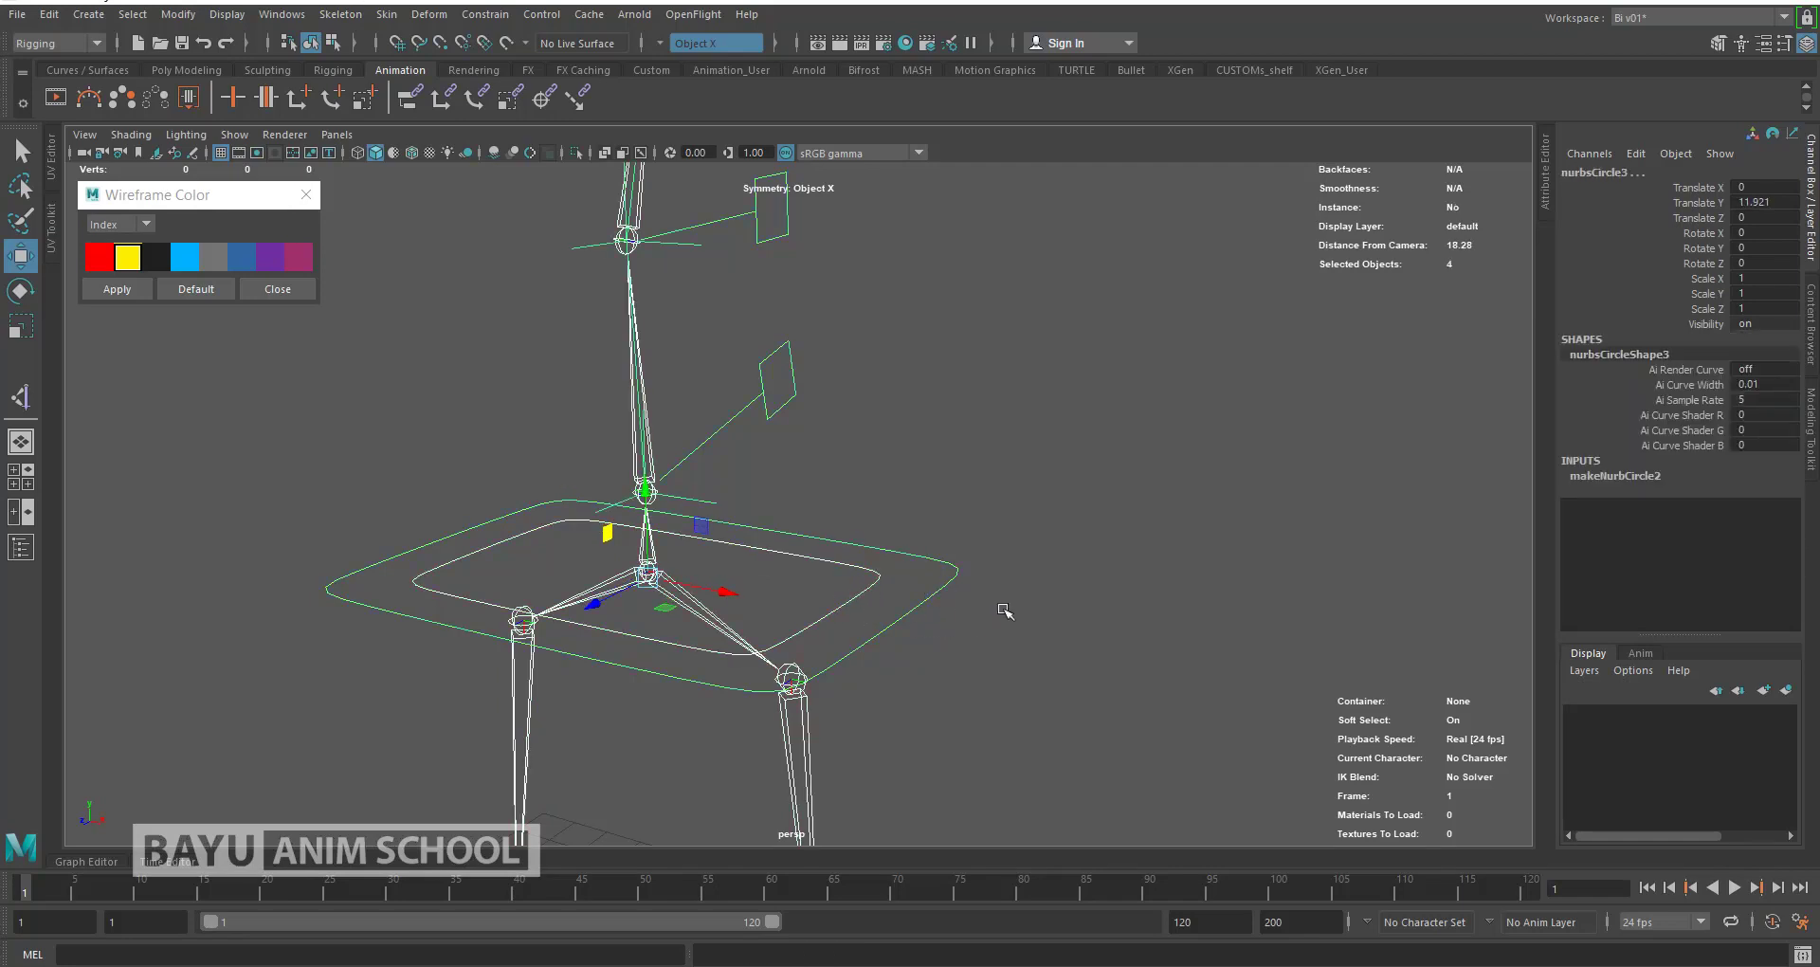
pyautogui.press('p')
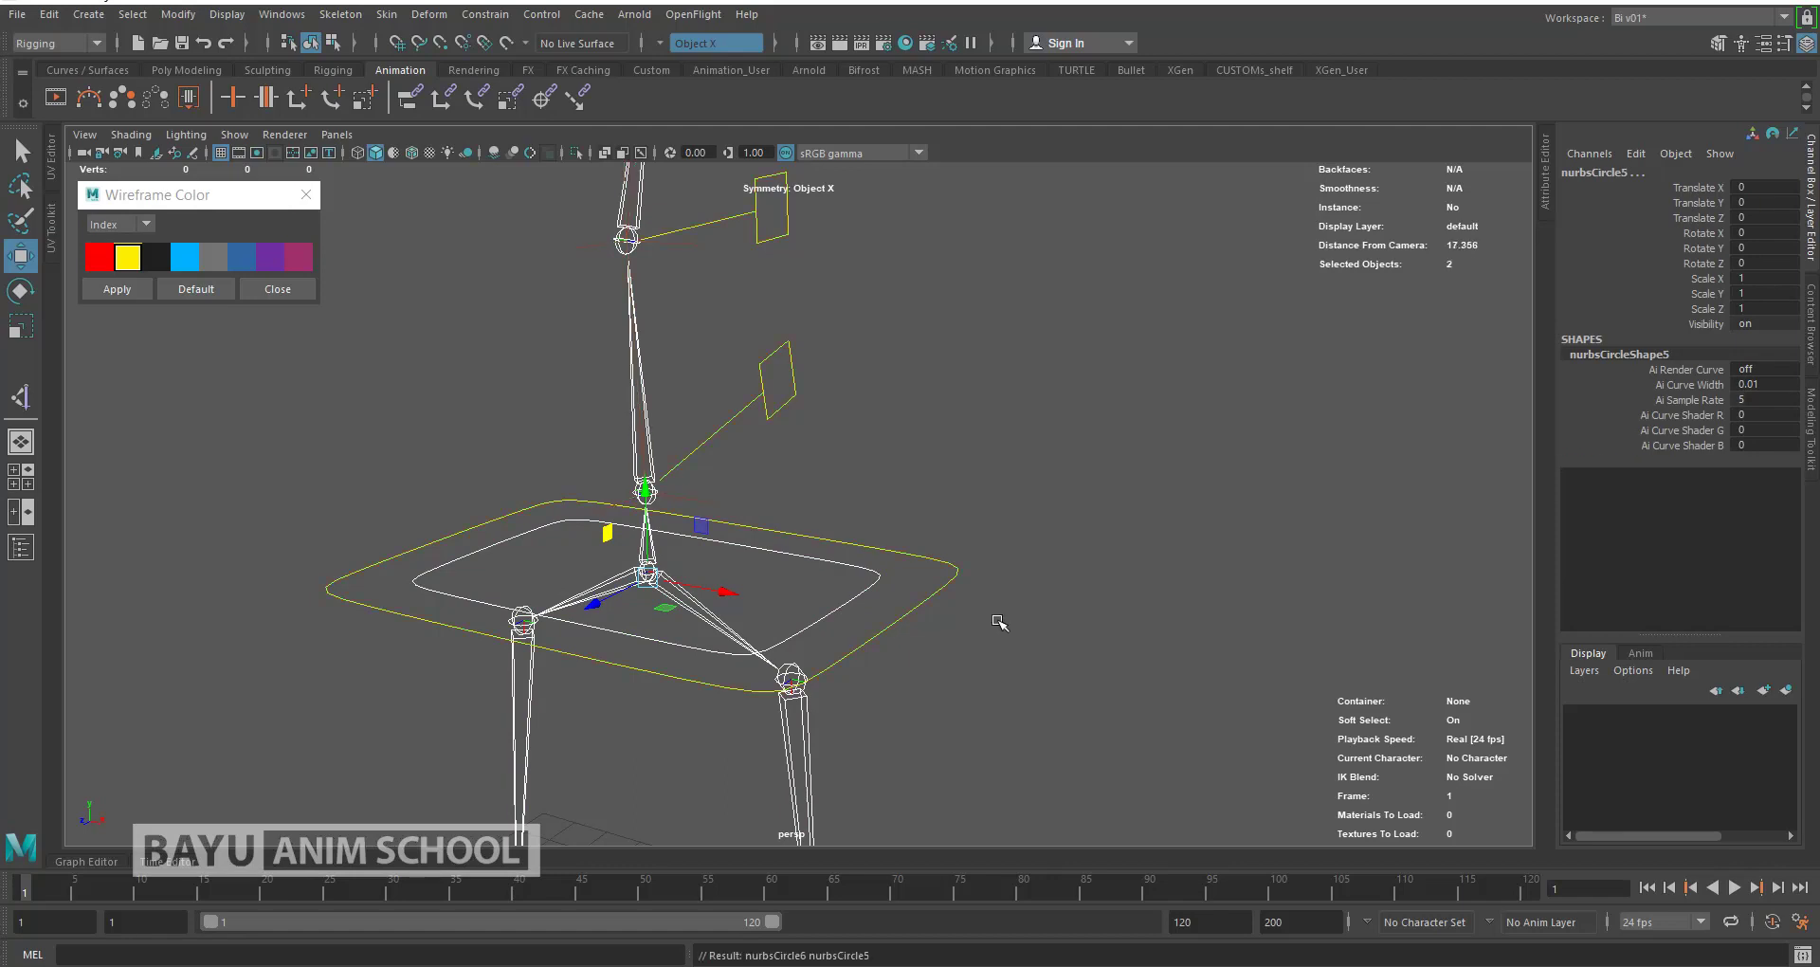
# Step: Test-move the inner curve to confirm the skeleton follows, then undo the move
pyautogui.click(932, 622)
pyautogui.click(851, 609)
pyautogui.keyDown('alt'); pyautogui.moveTo(894, 630); pyautogui.dragTo(866, 621); pyautogui.keyUp('alt')
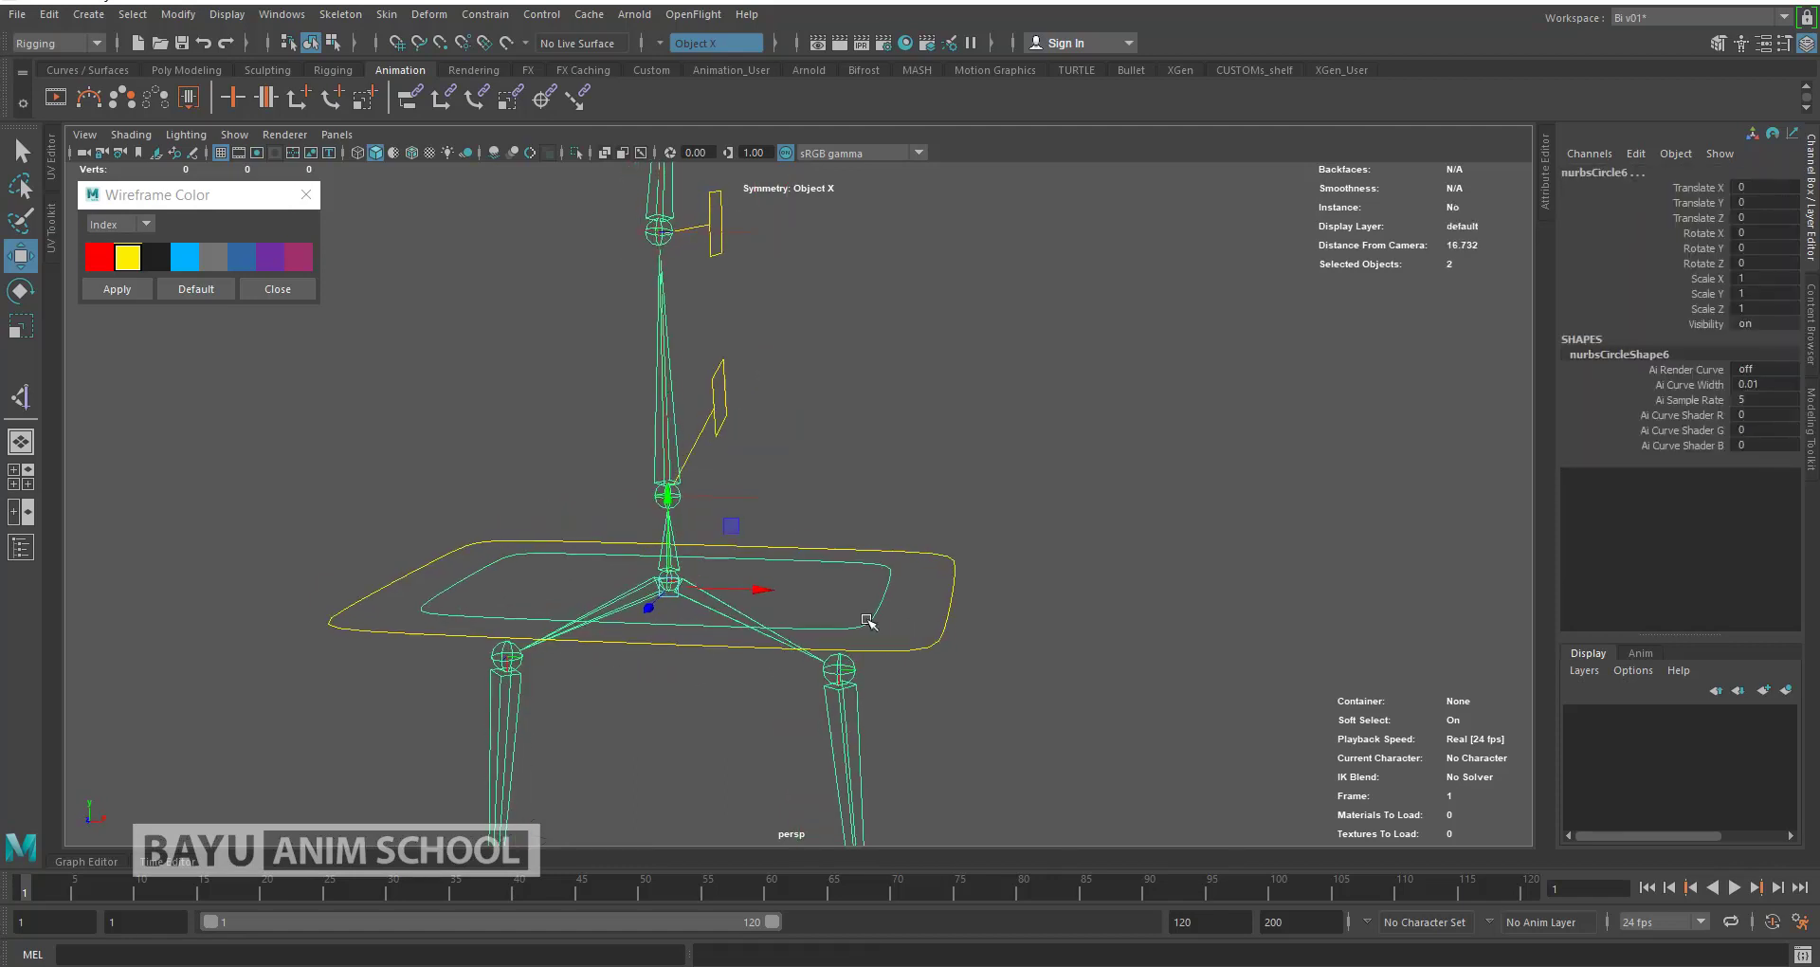
pyautogui.keyDown('alt'); pyautogui.moveTo(756, 597); pyautogui.dragTo(747, 612); pyautogui.keyUp('alt')
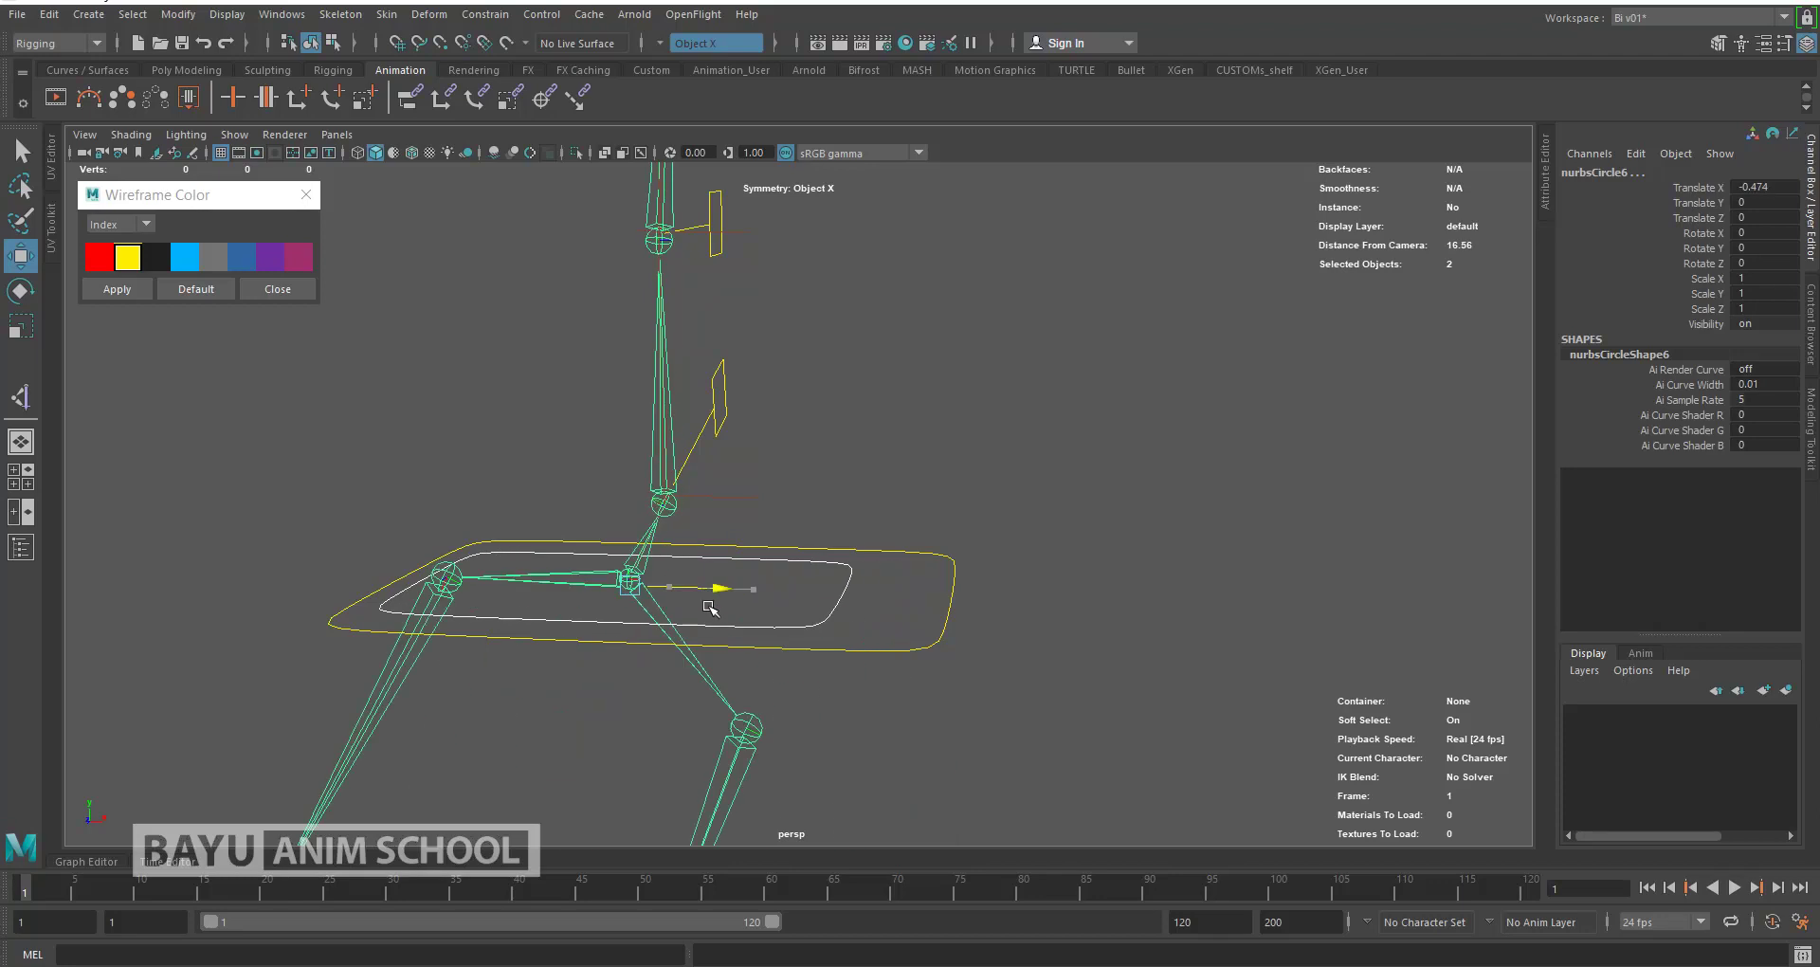
pyautogui.hotkey('ctrl', 'z')
pyautogui.scroll(-2, 777, 522)
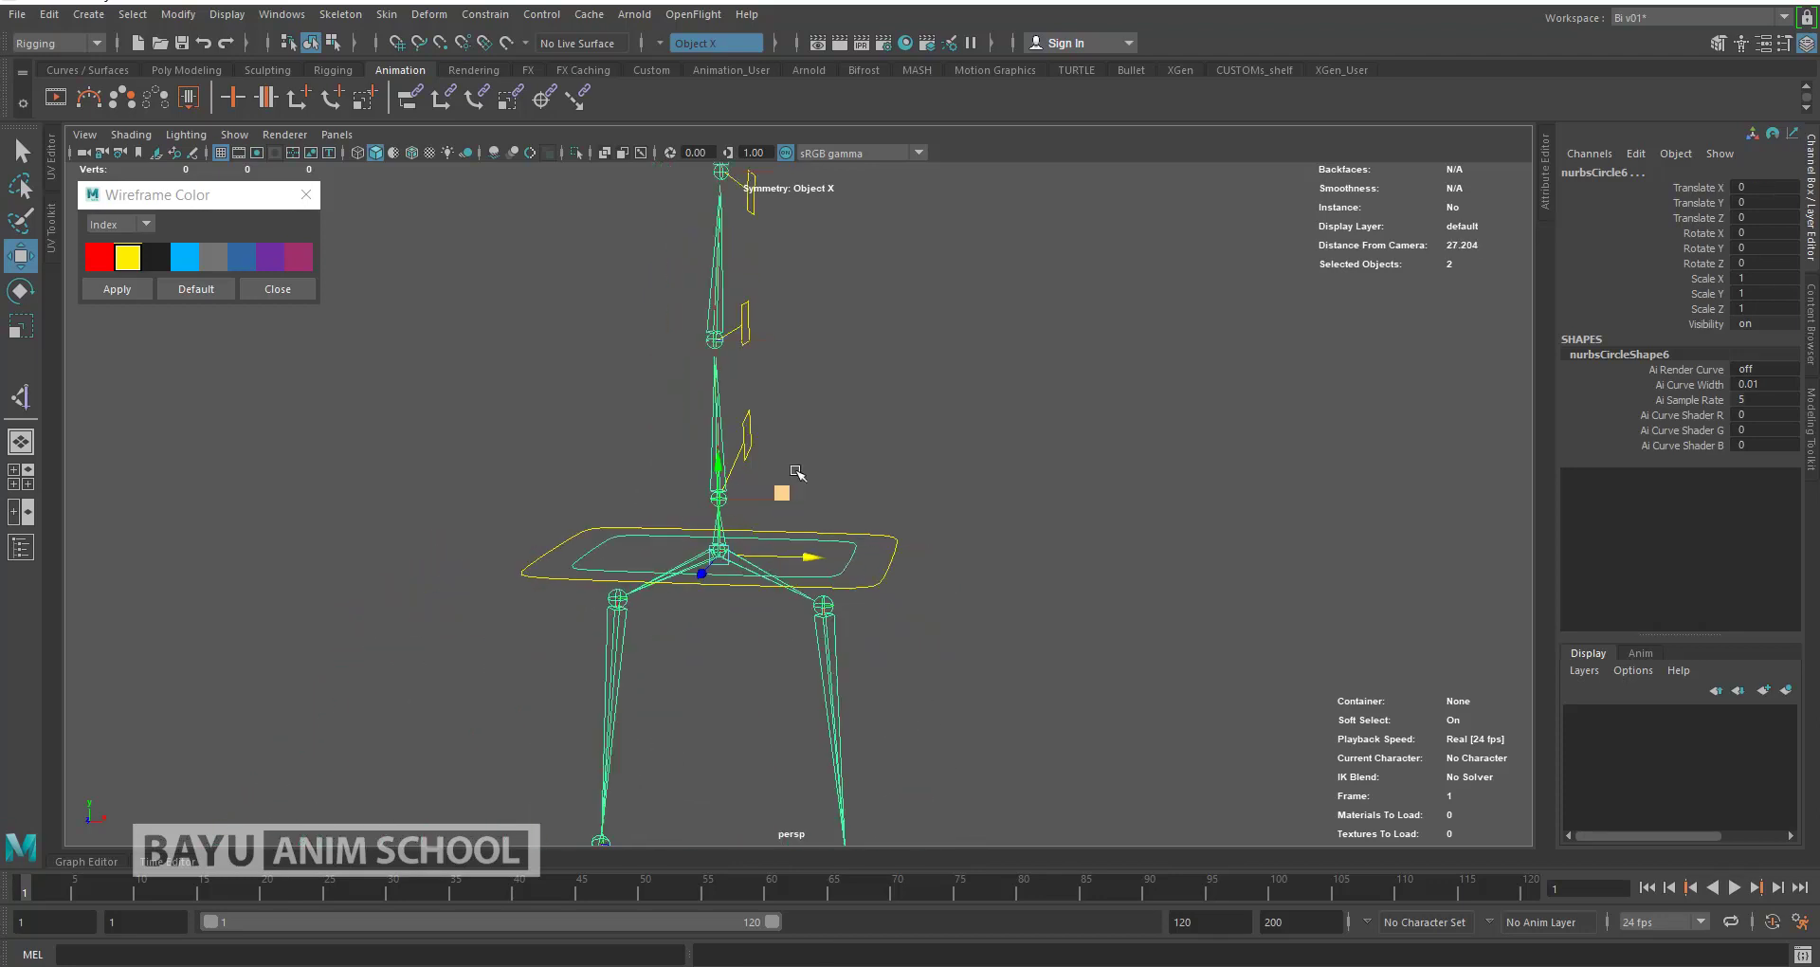
pyautogui.scroll(-2, 779, 474)
pyautogui.moveTo(962, 700)
pyautogui.keyDown('alt'); pyautogui.mouseDown()
pyautogui.moveTo(806, 629)
pyautogui.moveTo(878, 387)
pyautogui.moveTo(878, 435)
pyautogui.moveTo(926, 537)
pyautogui.moveTo(870, 473)
pyautogui.moveTo(805, 526)
pyautogui.moveTo(866, 500)
pyautogui.moveTo(826, 528)
pyautogui.moveTo(956, 575)
pyautogui.mouseUp(); pyautogui.keyUp('alt')
pyautogui.hotkey('ctrl', 'z')
pyautogui.keyDown('alt'); pyautogui.moveTo(752, 508); pyautogui.dragTo(898, 488); pyautogui.keyUp('alt')
pyautogui.keyDown('alt'); pyautogui.moveTo(897, 487); pyautogui.dragTo(922, 313, button='right'); pyautogui.keyUp('alt')
pyautogui.moveTo(922, 313)
pyautogui.keyDown('alt'); pyautogui.mouseDown()
pyautogui.moveTo(785, 508)
pyautogui.moveTo(765, 492)
pyautogui.moveTo(779, 463)
pyautogui.moveTo(759, 459)
pyautogui.mouseUp(); pyautogui.keyUp('alt')
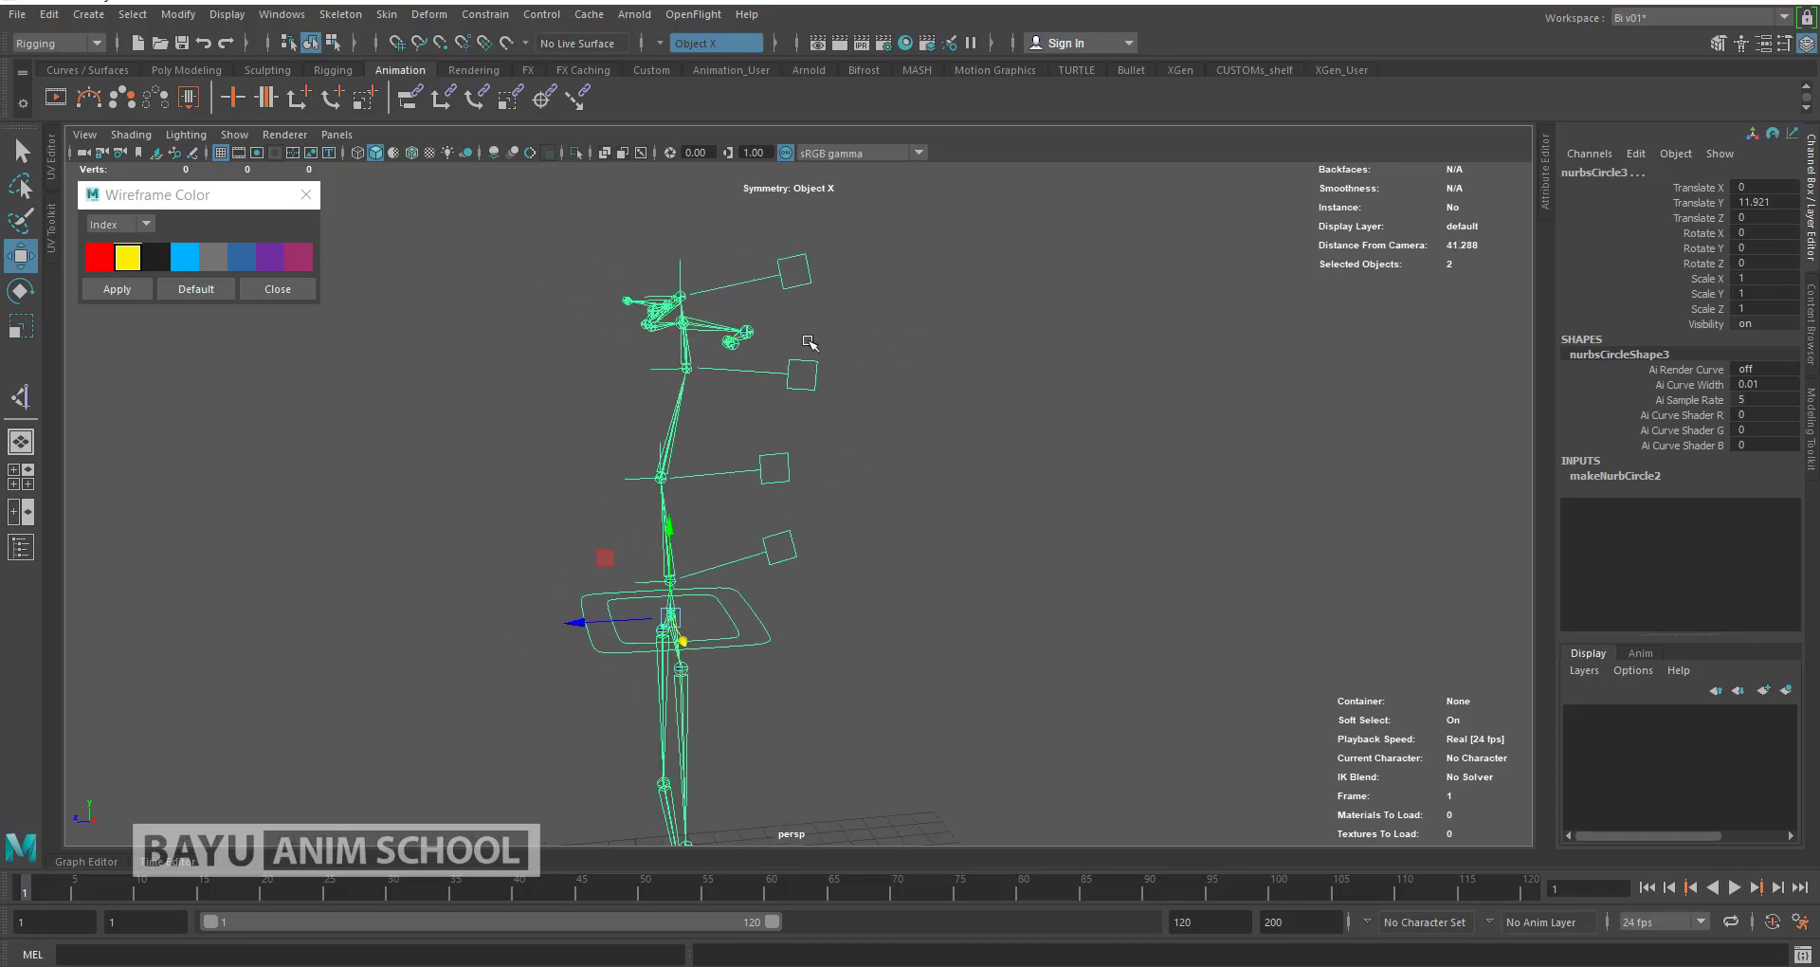
pyautogui.click(816, 377)
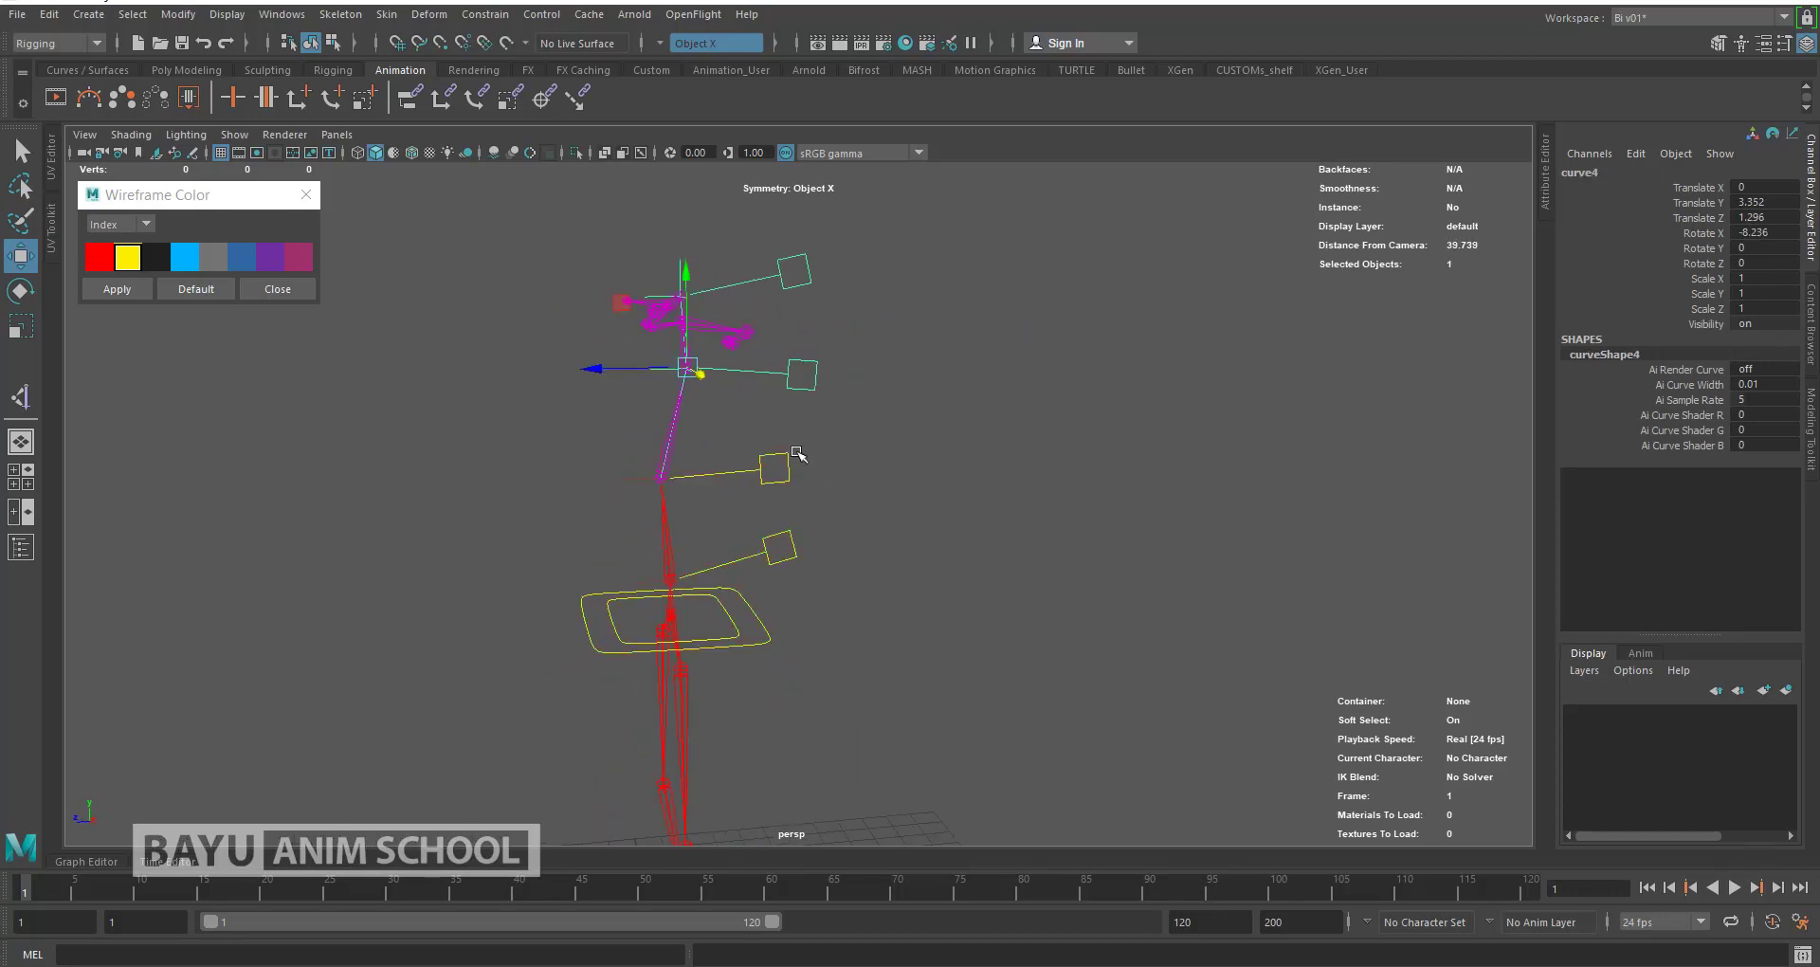
pyautogui.keyDown('shift'); pyautogui.click(789, 461); pyautogui.keyUp('shift')
pyautogui.keyDown('shift'); pyautogui.click(795, 550); pyautogui.keyUp('shift')
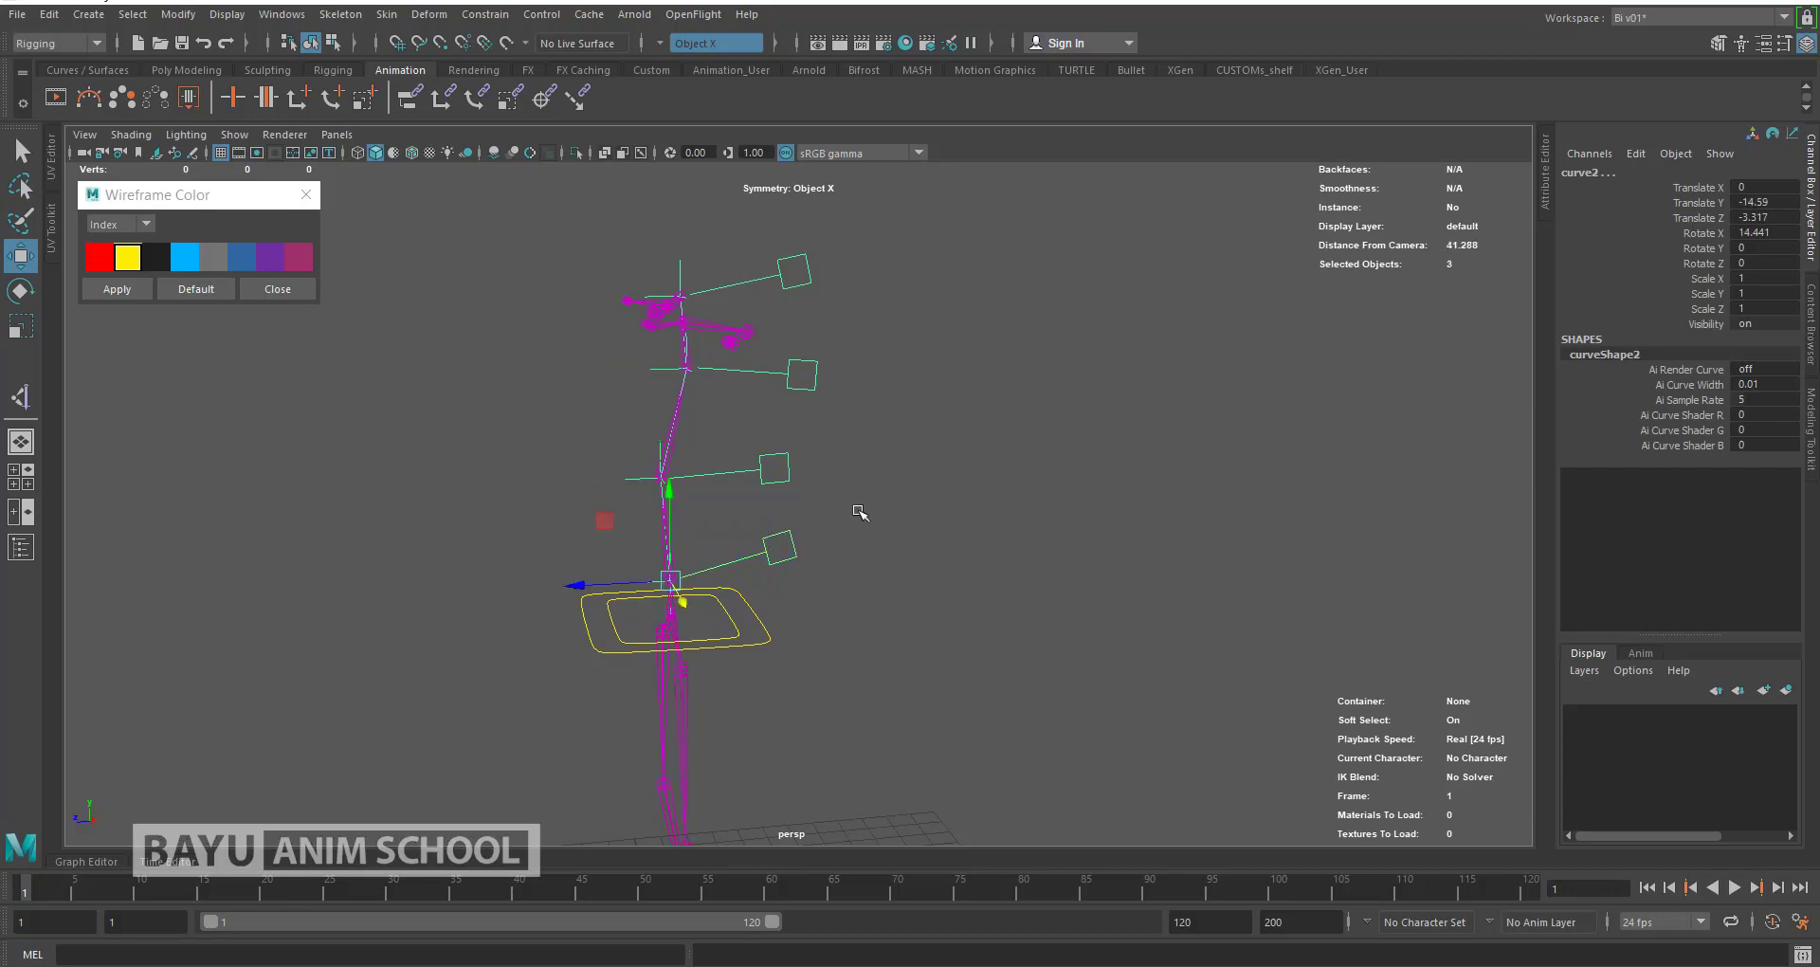
pyautogui.press('e')
pyautogui.moveTo(612, 524)
pyautogui.mouseDown()
pyautogui.moveTo(601, 582)
pyautogui.moveTo(631, 514)
pyautogui.moveTo(601, 574)
pyautogui.mouseUp()
pyautogui.hotkey('ctrl', 'z')
pyautogui.hotkey('ctrl', 'z')
pyautogui.keyDown('alt'); pyautogui.moveTo(740, 527); pyautogui.dragTo(837, 512); pyautogui.keyUp('alt')
pyautogui.moveTo(711, 556); pyautogui.dragTo(735, 572)
pyautogui.hotkey('ctrl', 'z')
pyautogui.hotkey('ctrl', 'z')
pyautogui.hotkey('ctrl', 'z')
pyautogui.hotkey('ctrl', 'z')
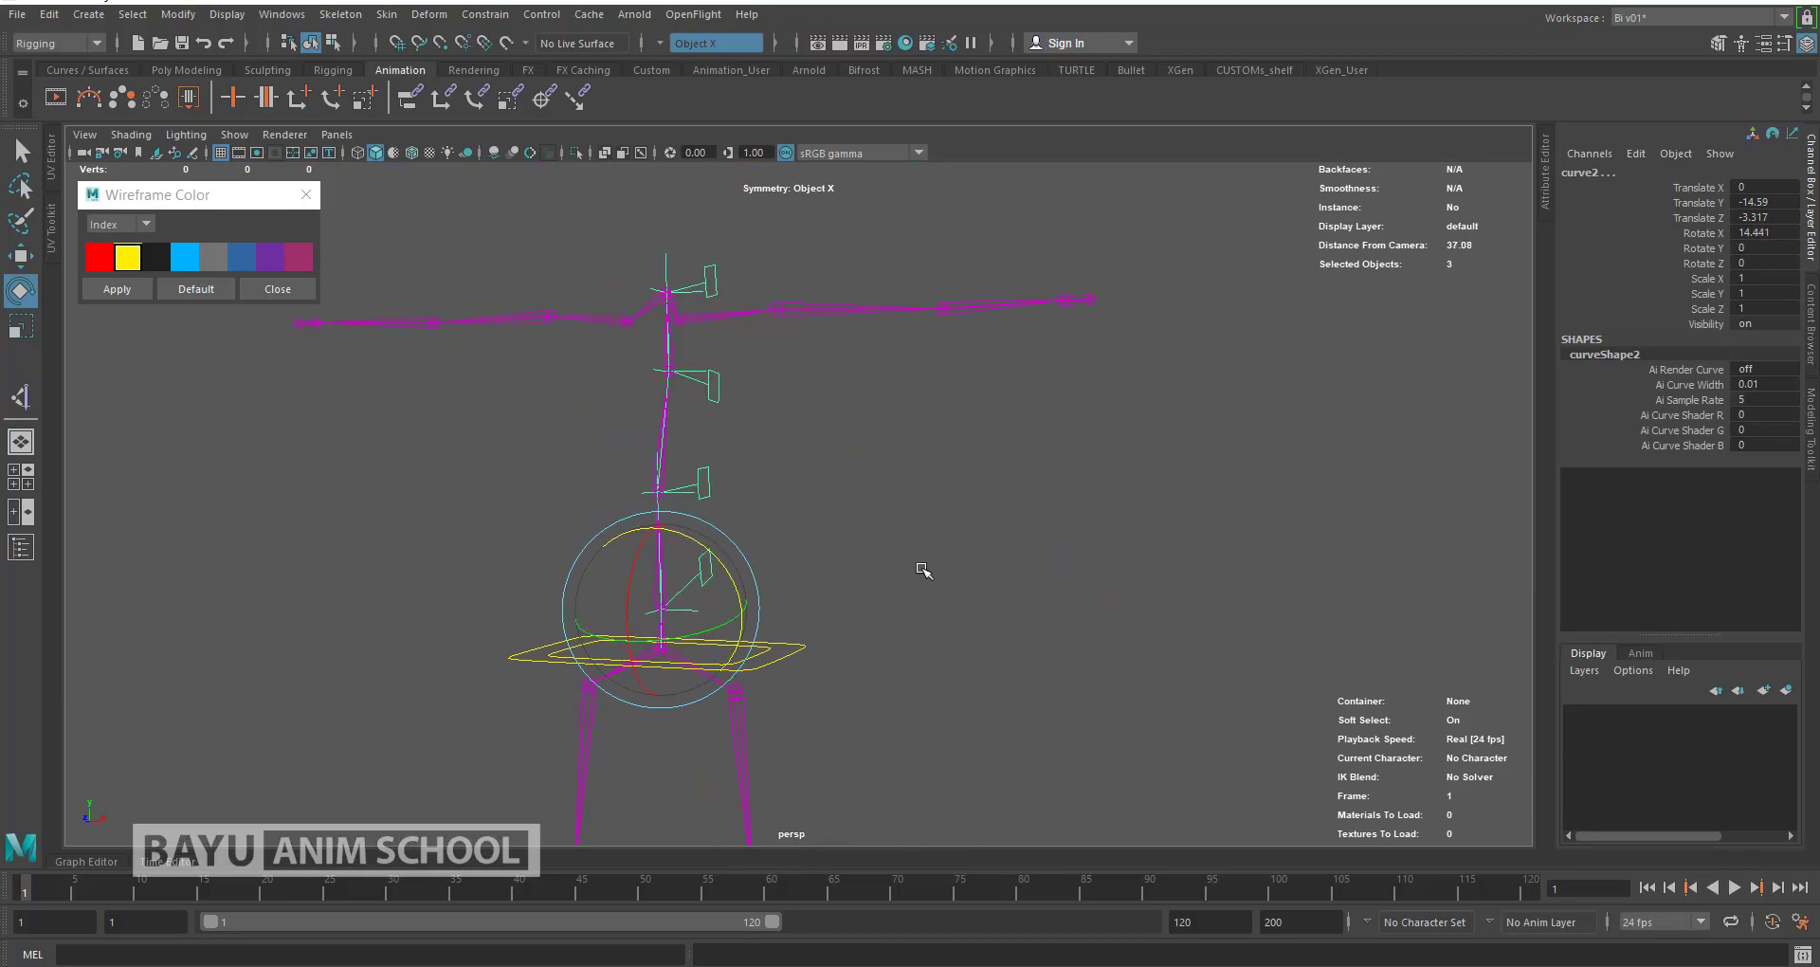
pyautogui.click(924, 571)
pyautogui.moveTo(748, 581)
pyautogui.keyDown('alt'); pyautogui.mouseDown()
pyautogui.moveTo(986, 500)
pyautogui.moveTo(927, 488)
pyautogui.moveTo(906, 520)
pyautogui.moveTo(928, 503)
pyautogui.mouseUp(); pyautogui.keyUp('alt')
pyautogui.moveTo(841, 423)
pyautogui.keyDown('alt'); pyautogui.mouseDown()
pyautogui.moveTo(834, 480)
pyautogui.moveTo(825, 467)
pyautogui.moveTo(772, 509)
pyautogui.mouseUp(); pyautogui.keyUp('alt')
pyautogui.scroll(5, 806, 455)
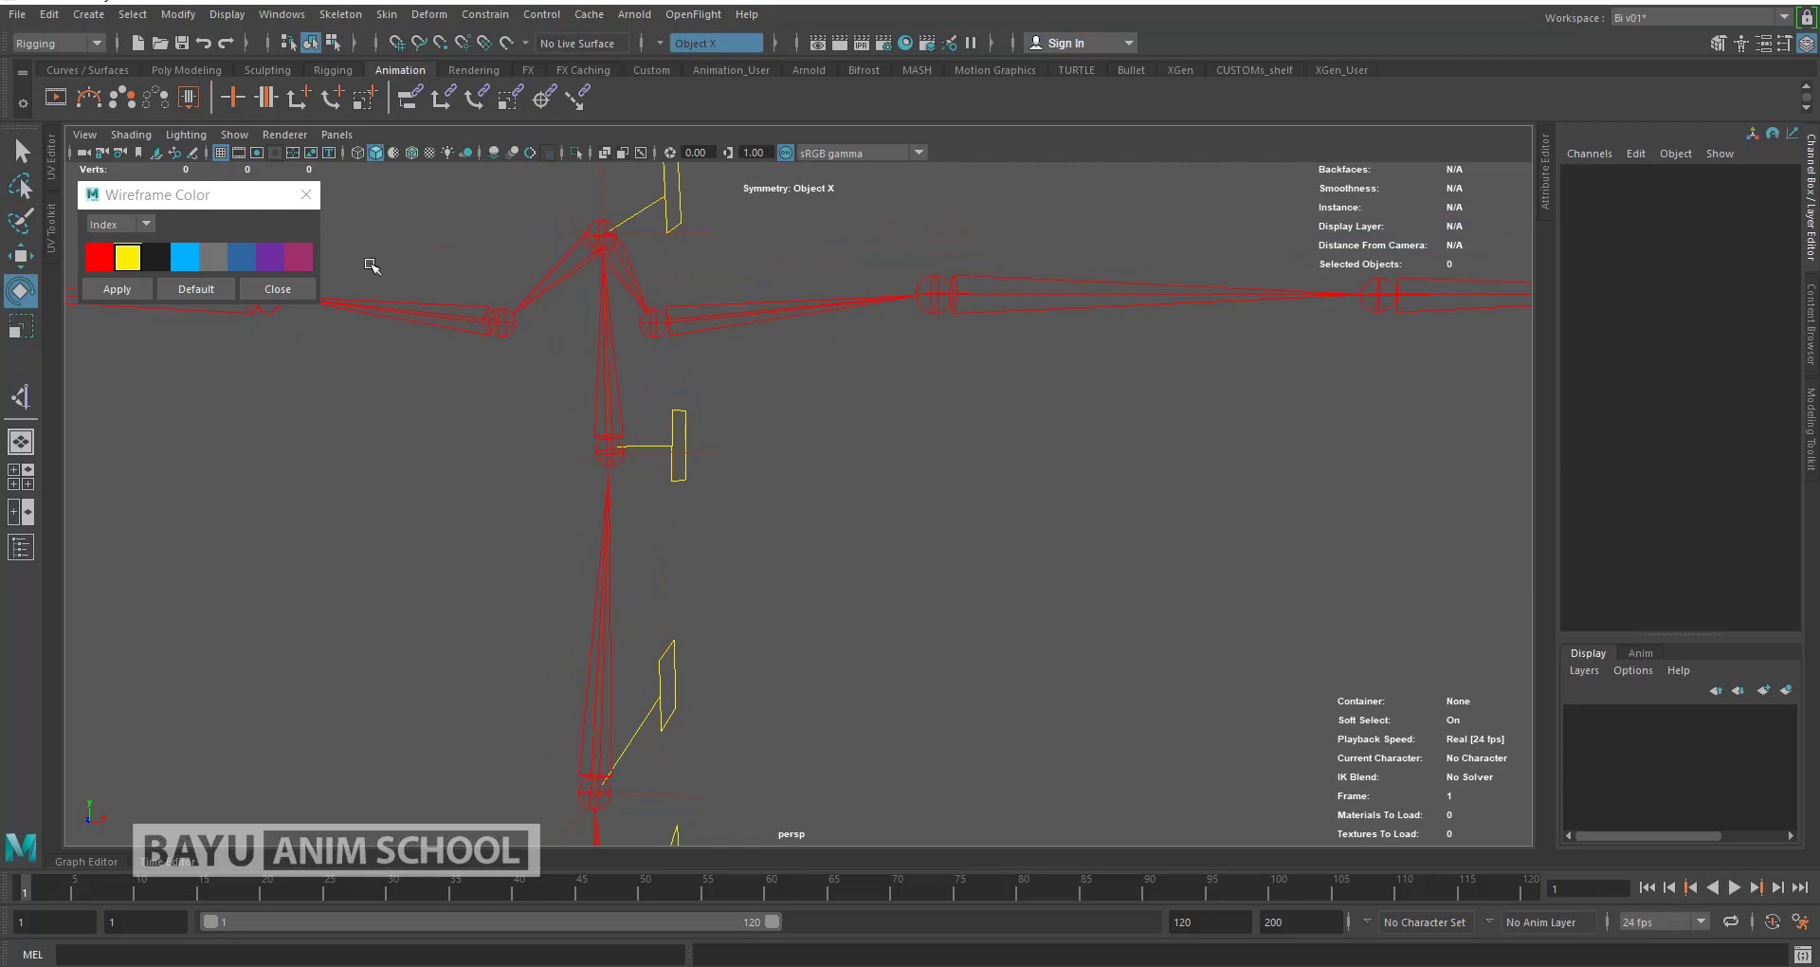
# Step: Create shoulder-to-wrist IK handles on the right and left arms
pyautogui.click(339, 14)
pyautogui.moveTo(383, 214)
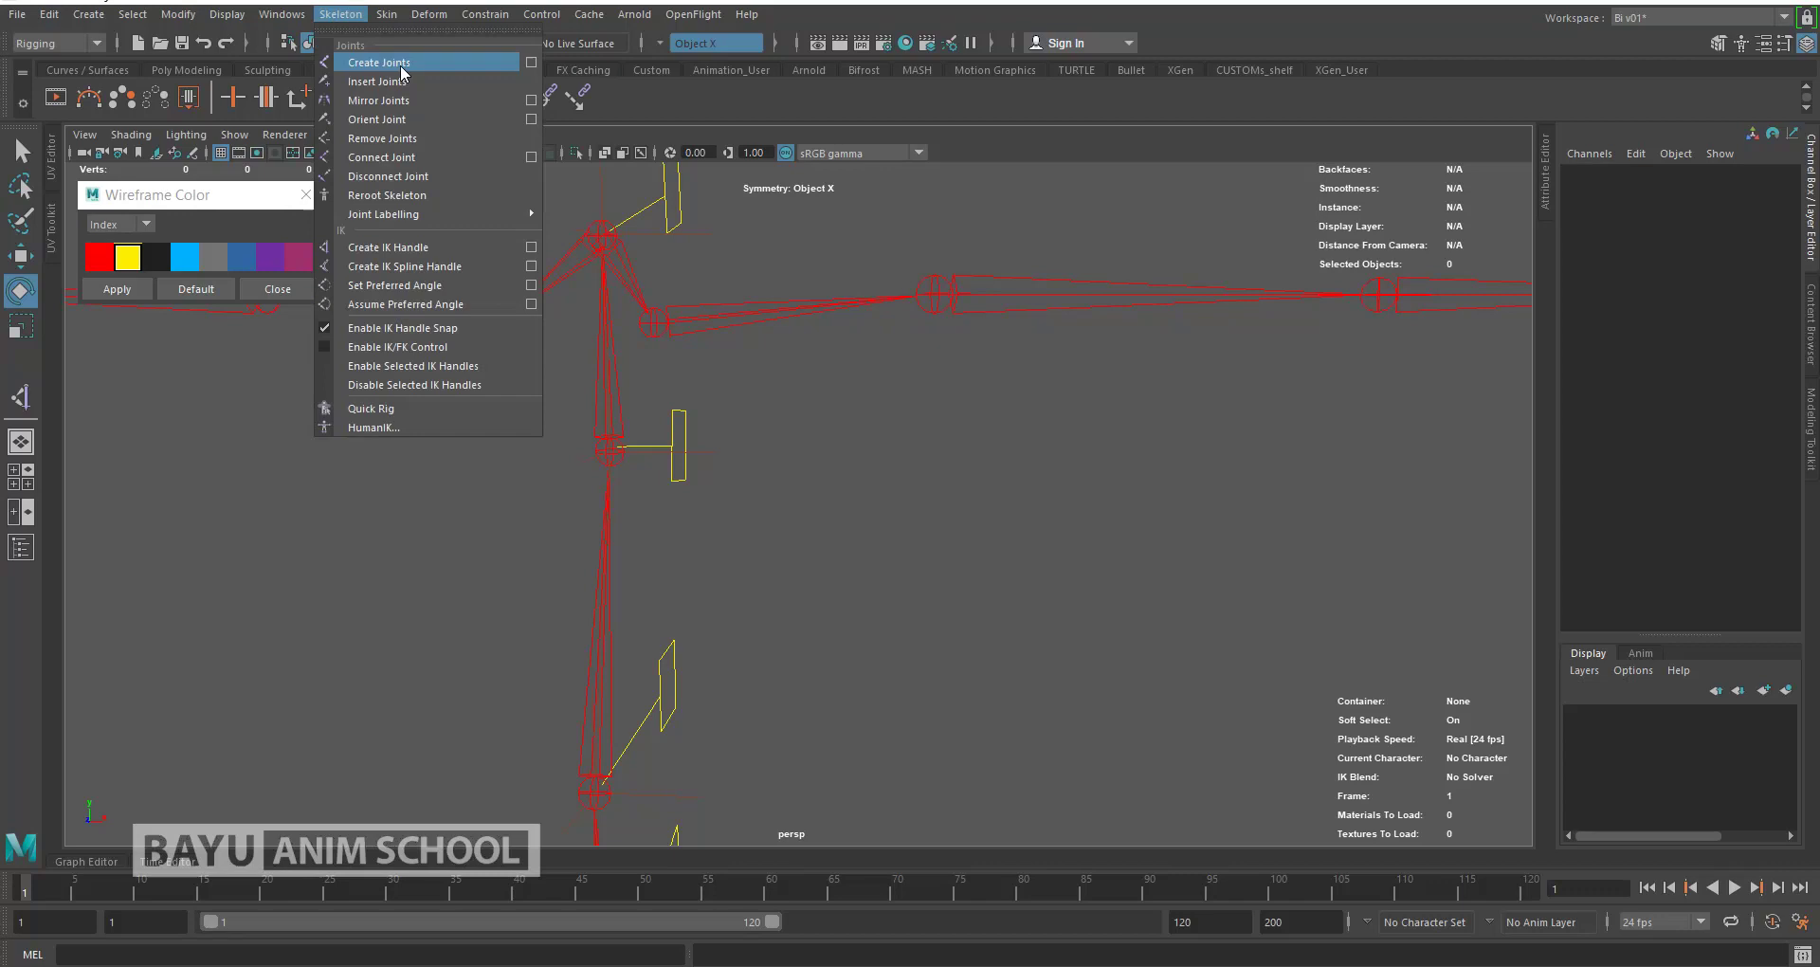
pyautogui.click(396, 247)
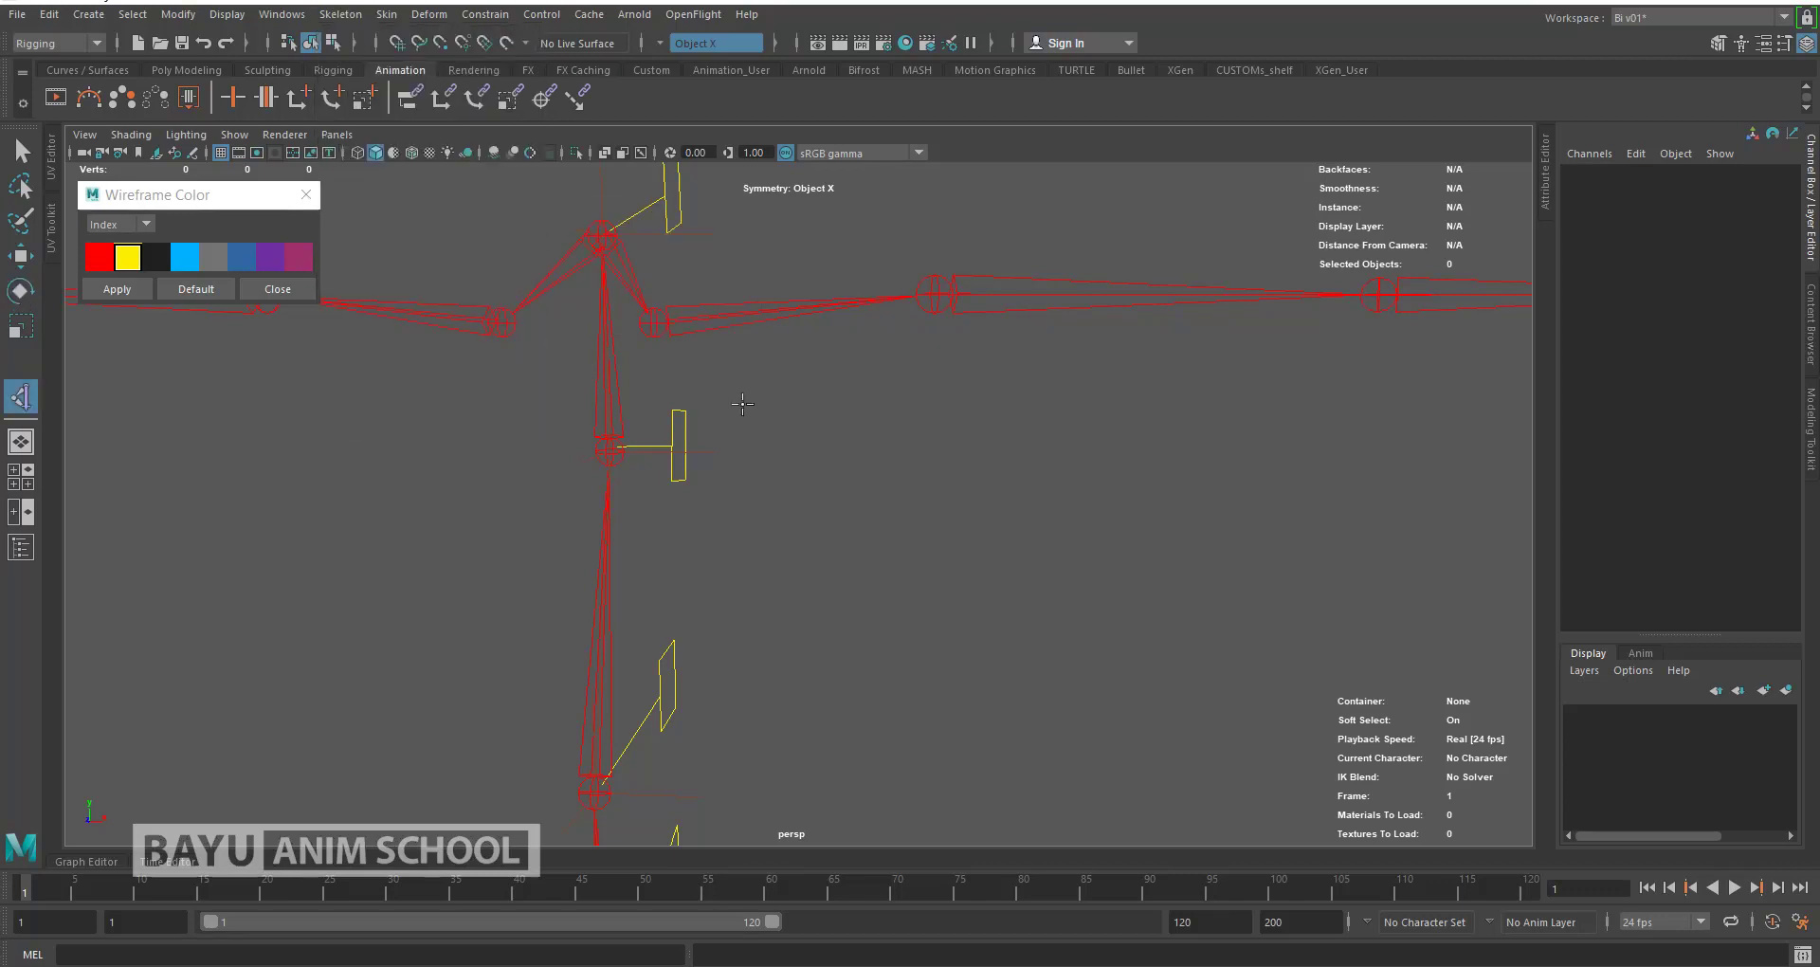
pyautogui.click(661, 338)
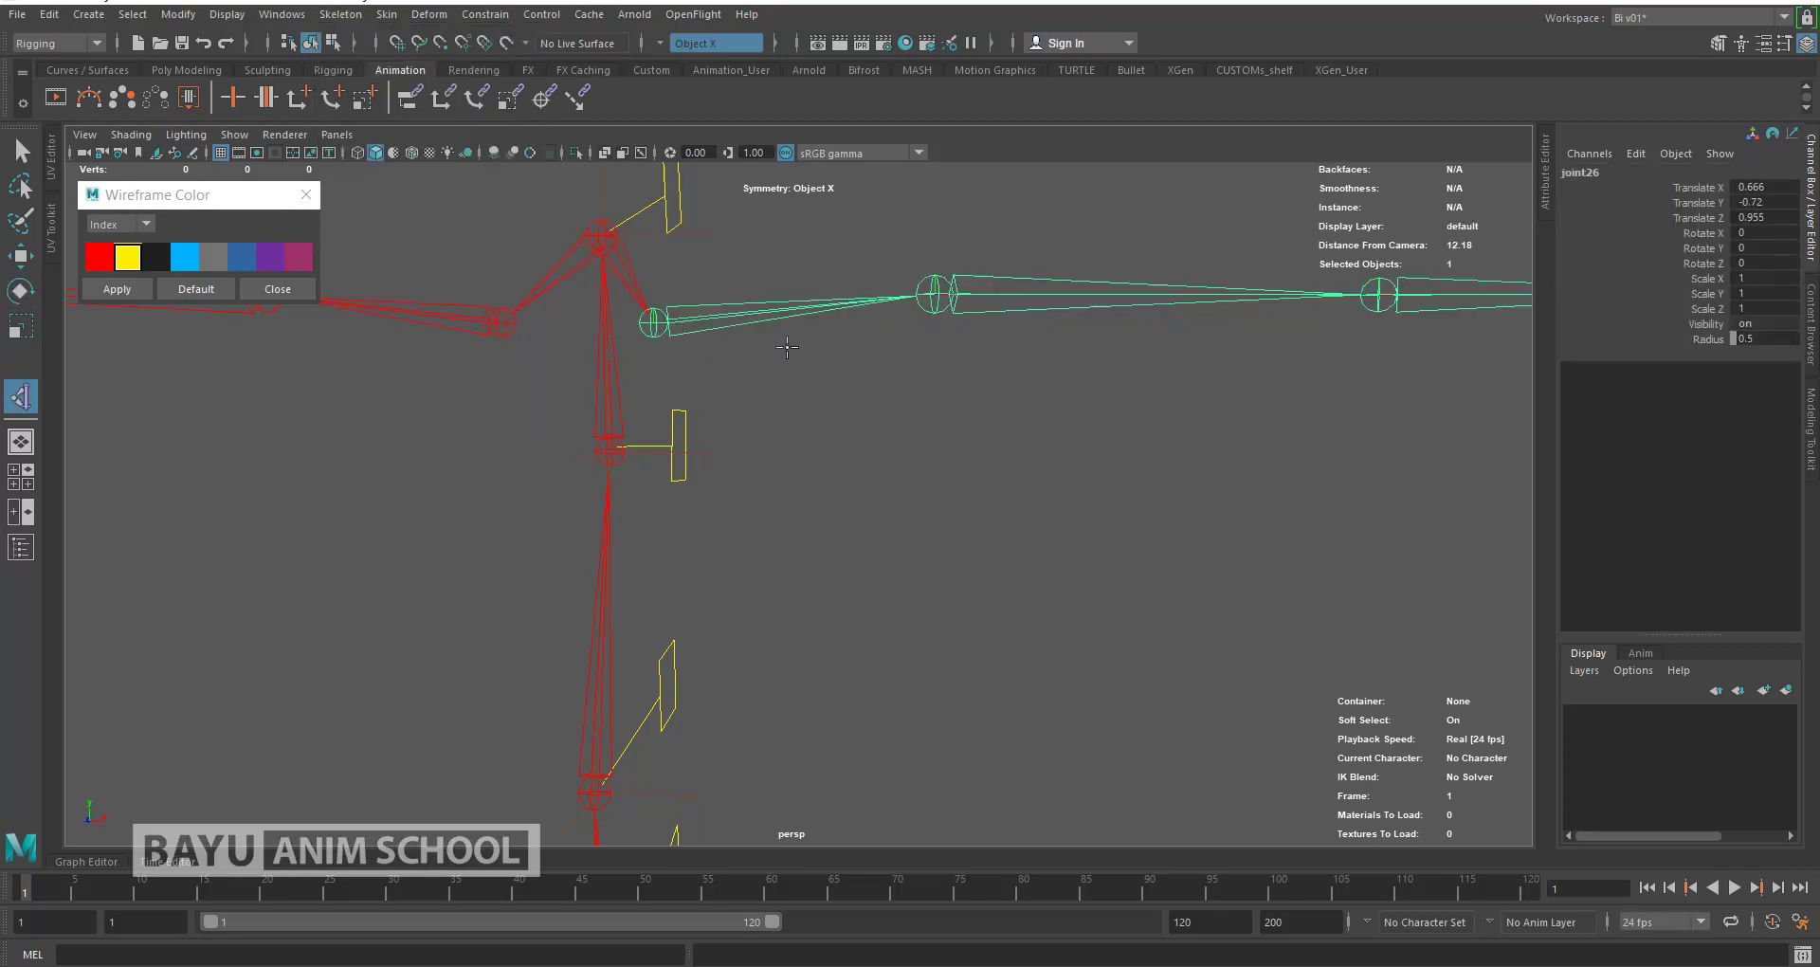
pyautogui.click(942, 297)
pyautogui.press('e')
pyautogui.keyDown('alt'); pyautogui.moveTo(581, 410); pyautogui.dragTo(774, 459); pyautogui.keyUp('alt')
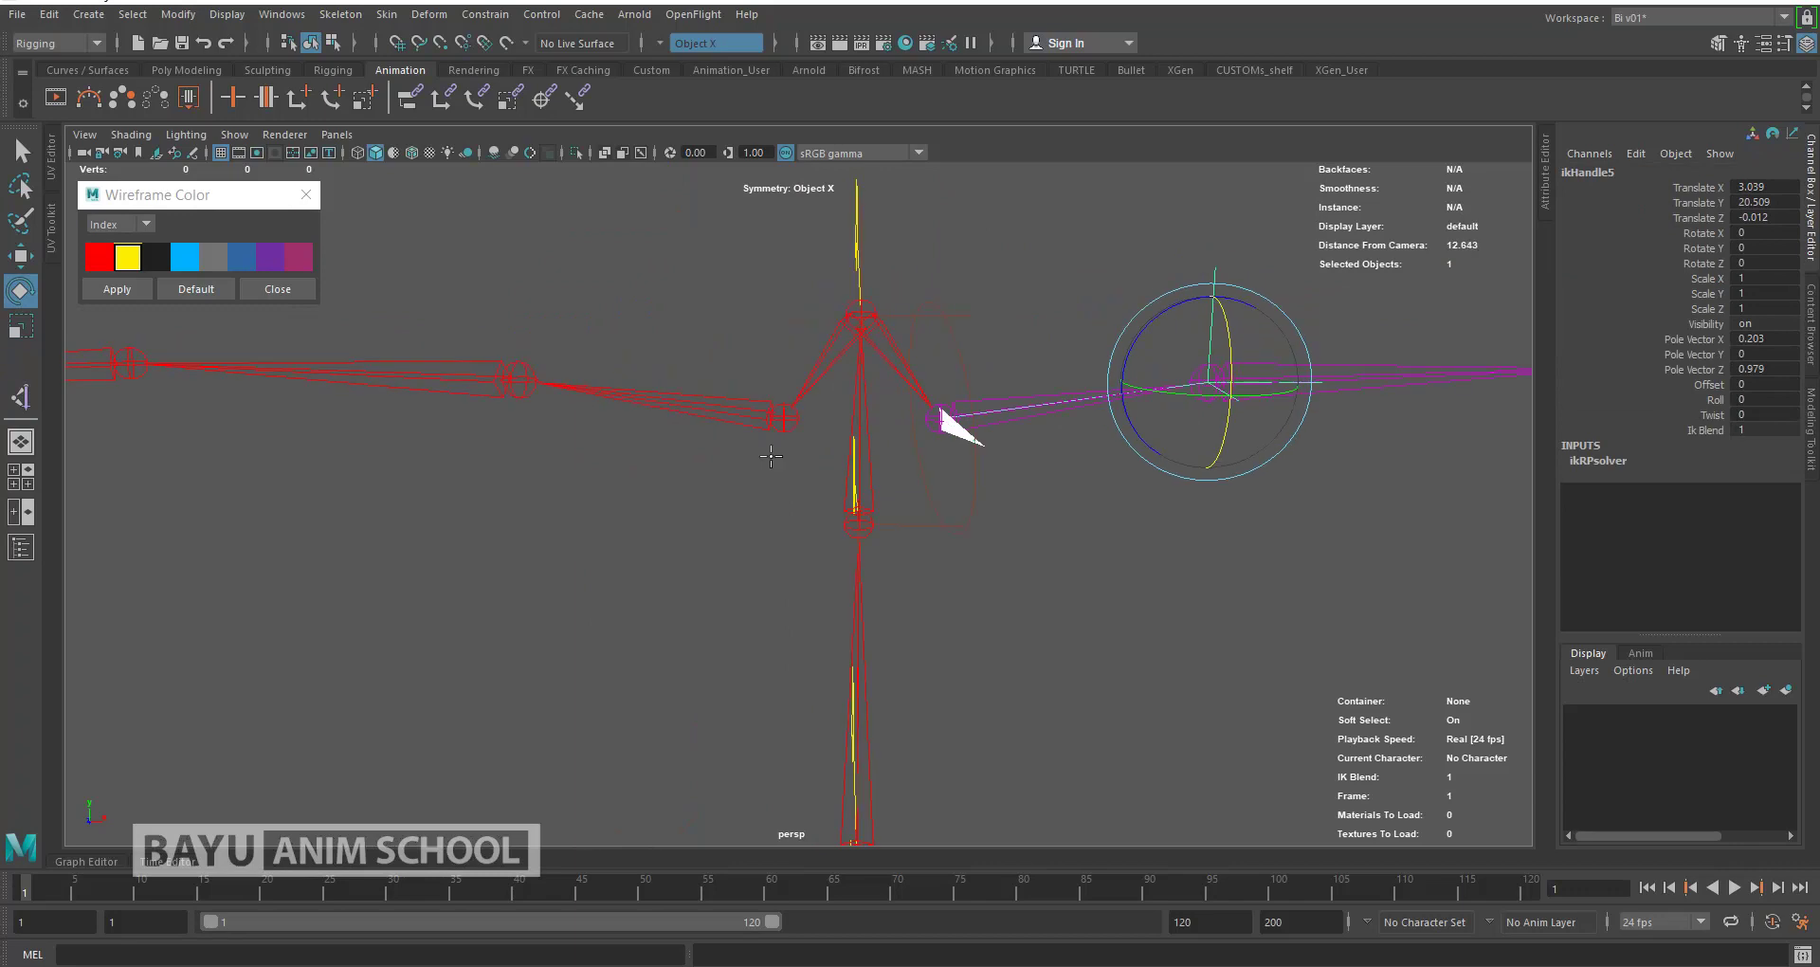
pyautogui.hotkey('ctrl', 'z')
pyautogui.click(783, 417)
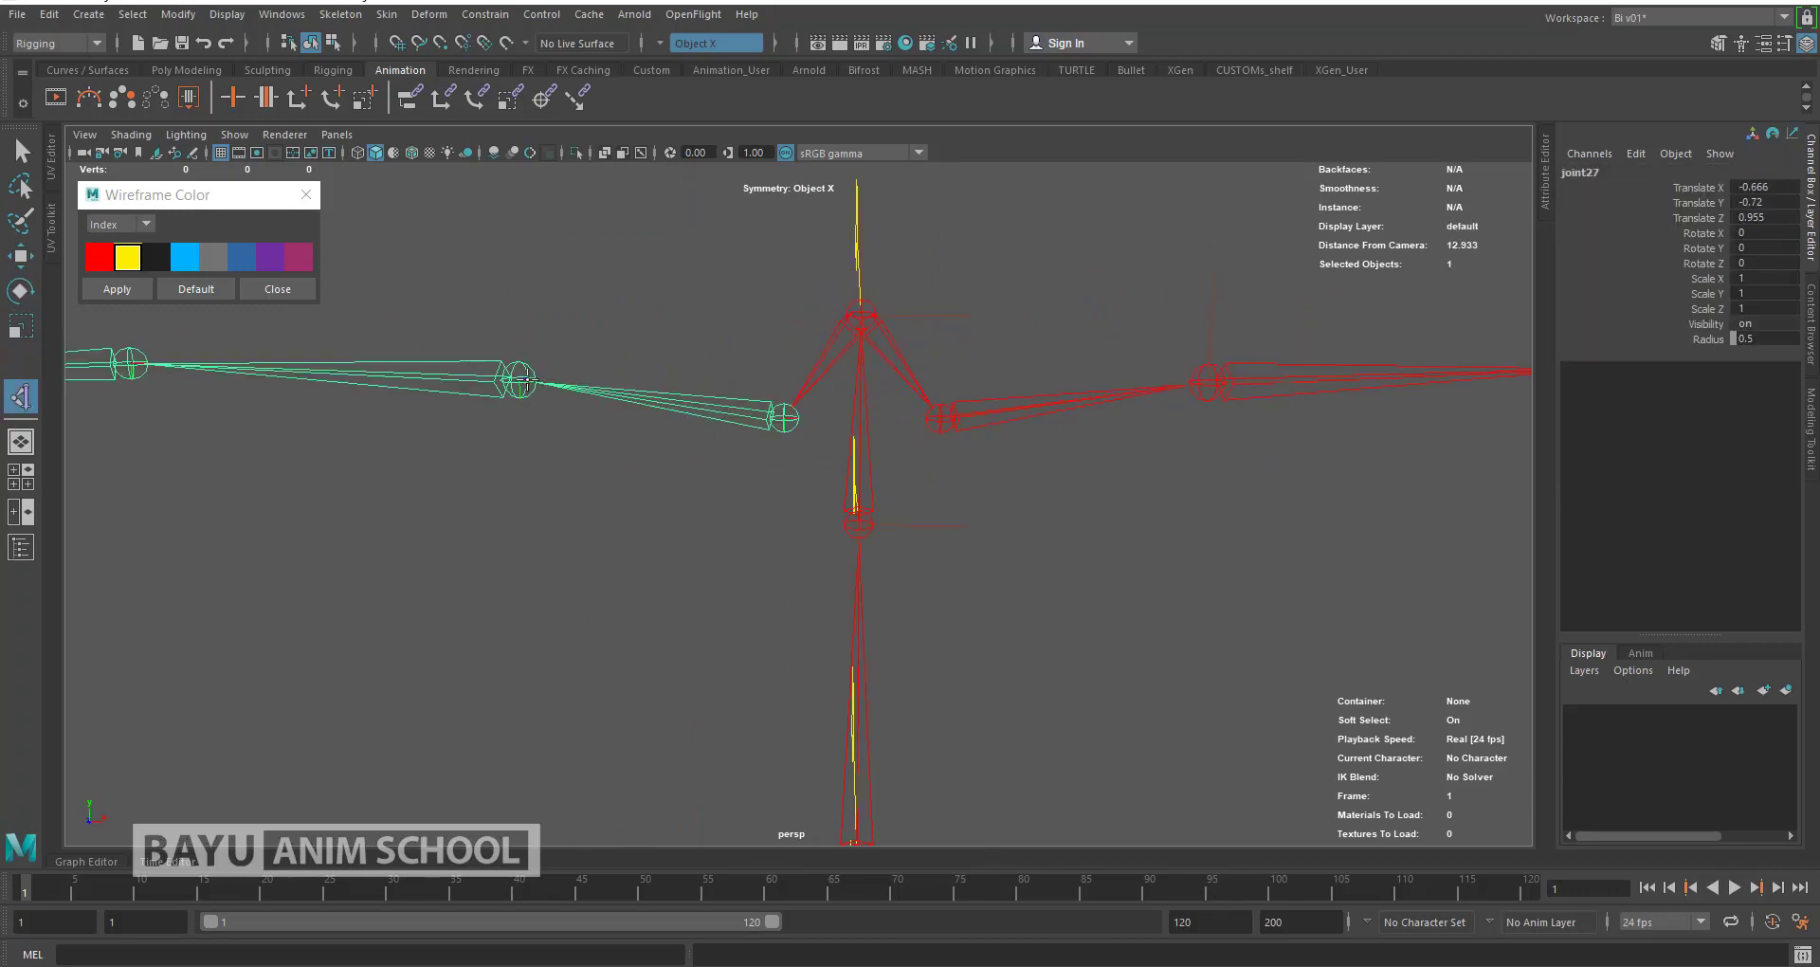
pyautogui.click(528, 379)
pyautogui.press('e')
pyautogui.moveTo(691, 451)
pyautogui.keyDown('alt'); pyautogui.mouseDown()
pyautogui.moveTo(744, 509)
pyautogui.moveTo(712, 502)
pyautogui.mouseUp(); pyautogui.keyUp('alt')
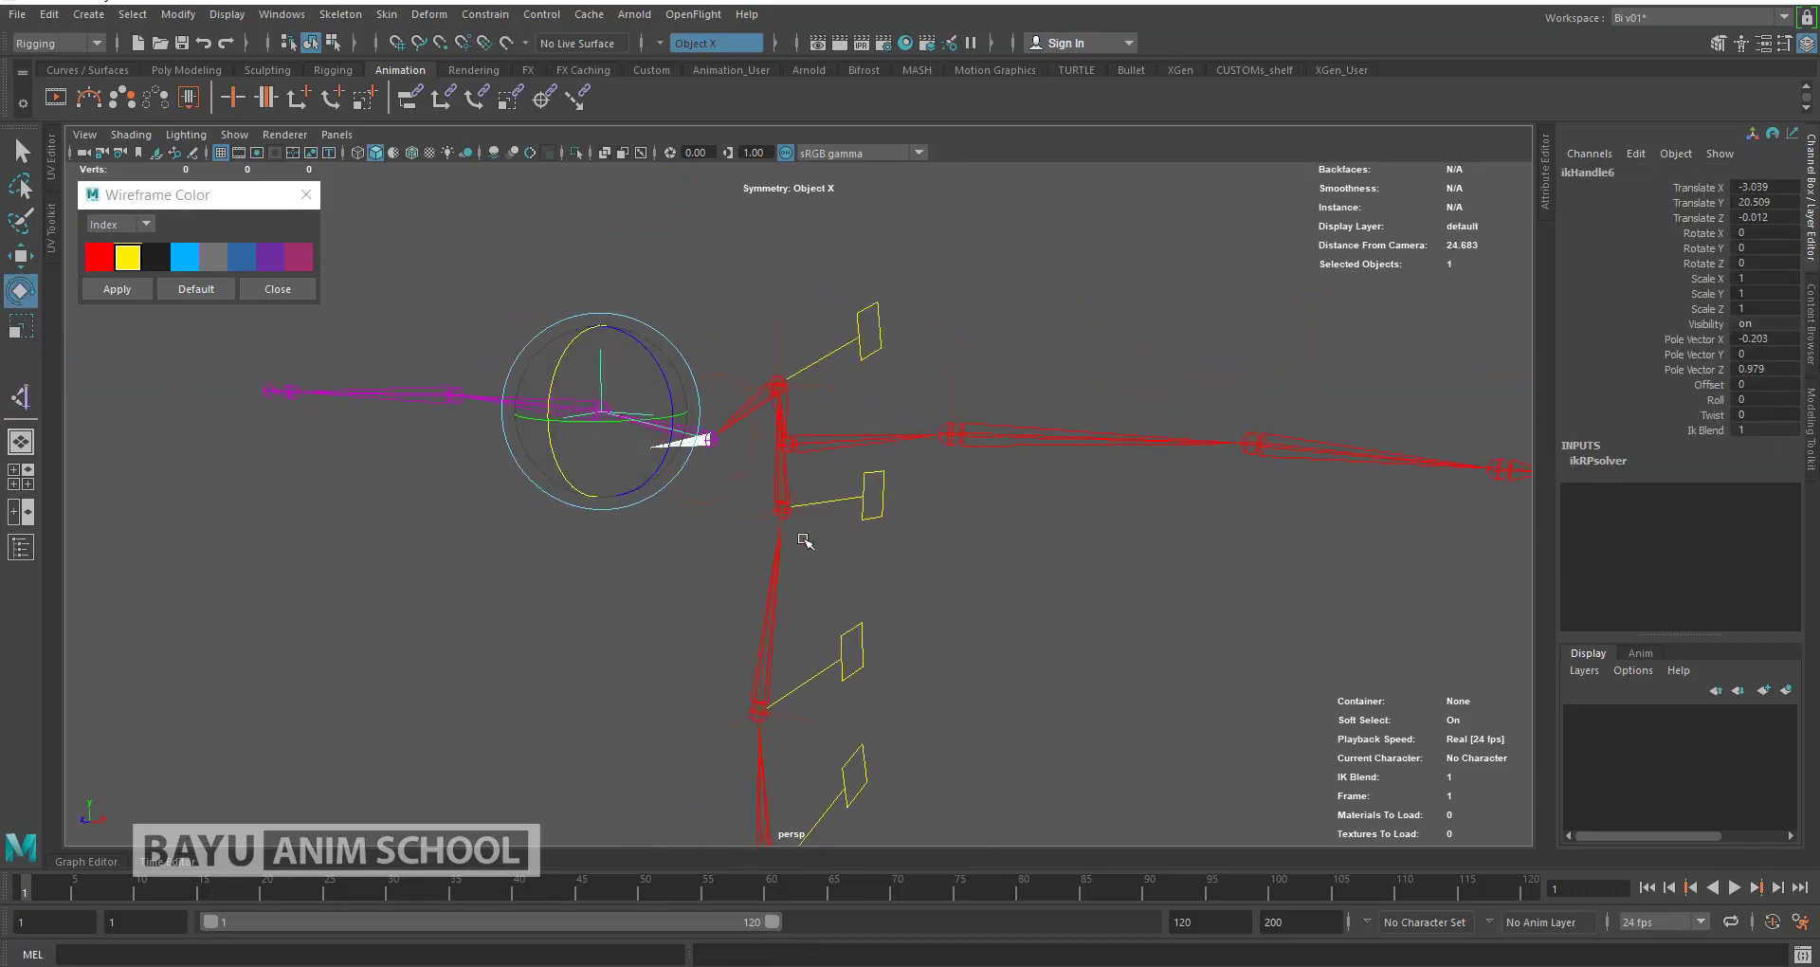
# Step: Duplicate the elbow control square and shift the copy along X
pyautogui.press('w')
pyautogui.click(987, 504)
pyautogui.keyDown('alt'); pyautogui.moveTo(987, 503); pyautogui.dragTo(919, 475); pyautogui.keyUp('alt')
pyautogui.click(865, 363)
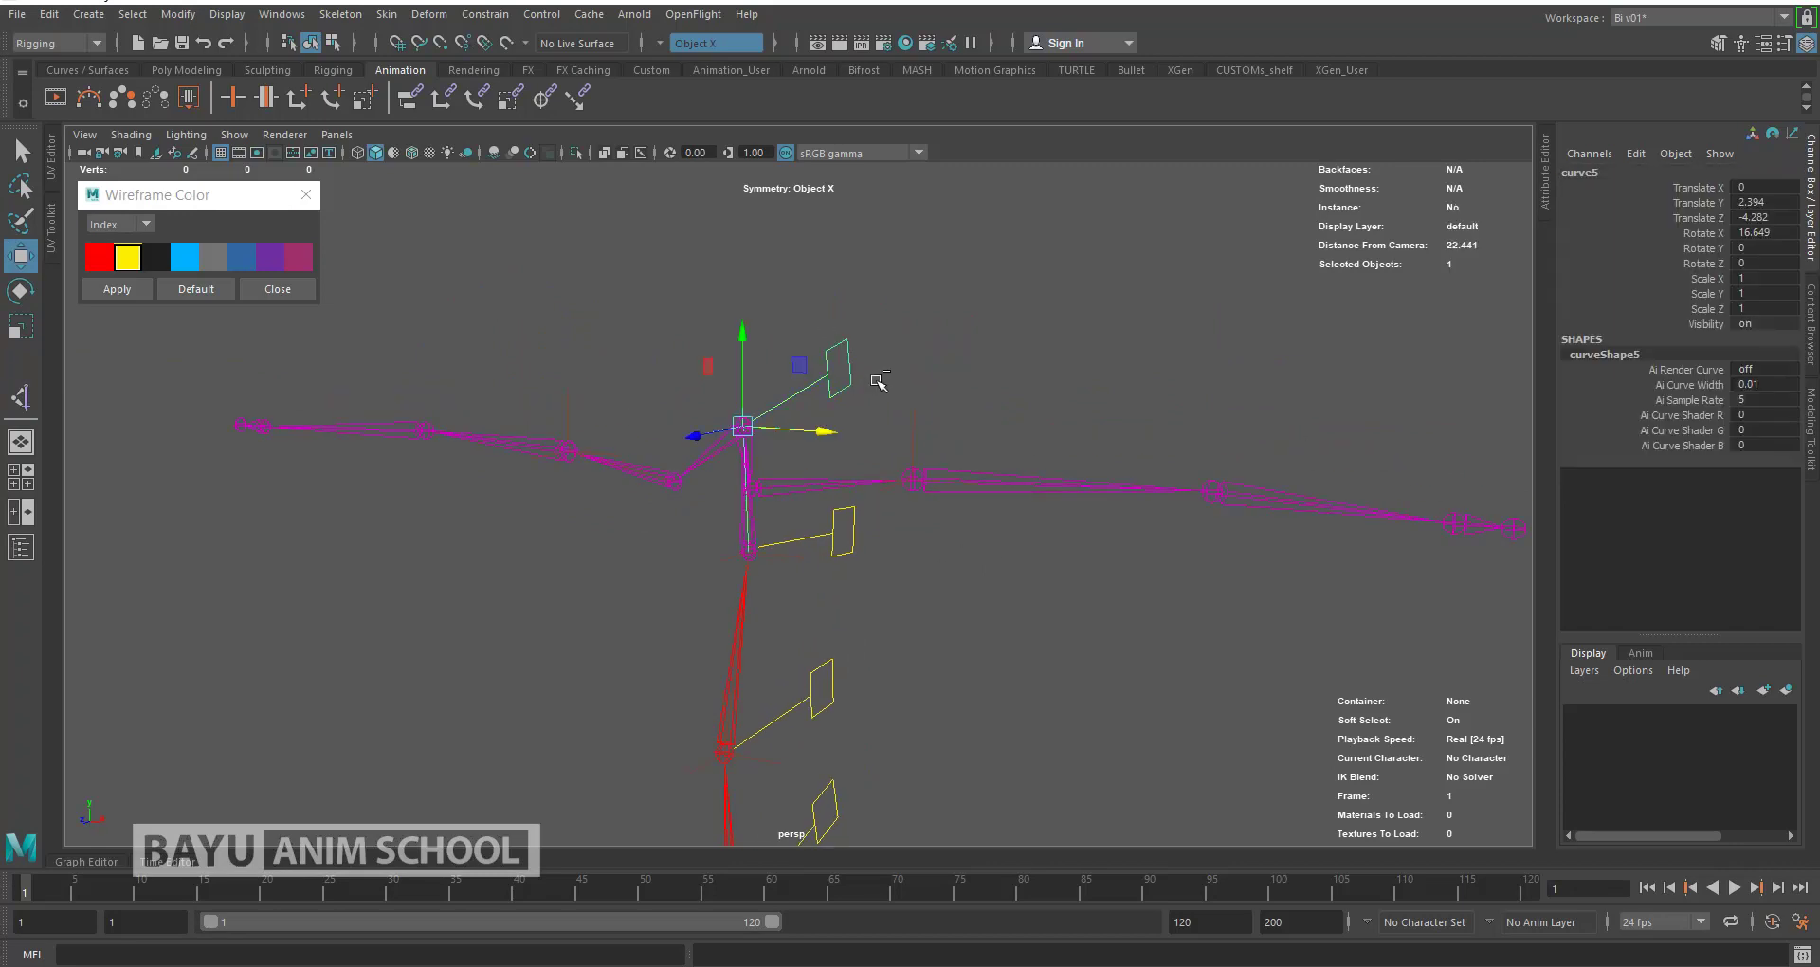
pyautogui.hotkey('ctrl', 'd')
pyautogui.moveTo(830, 433); pyautogui.dragTo(935, 432)
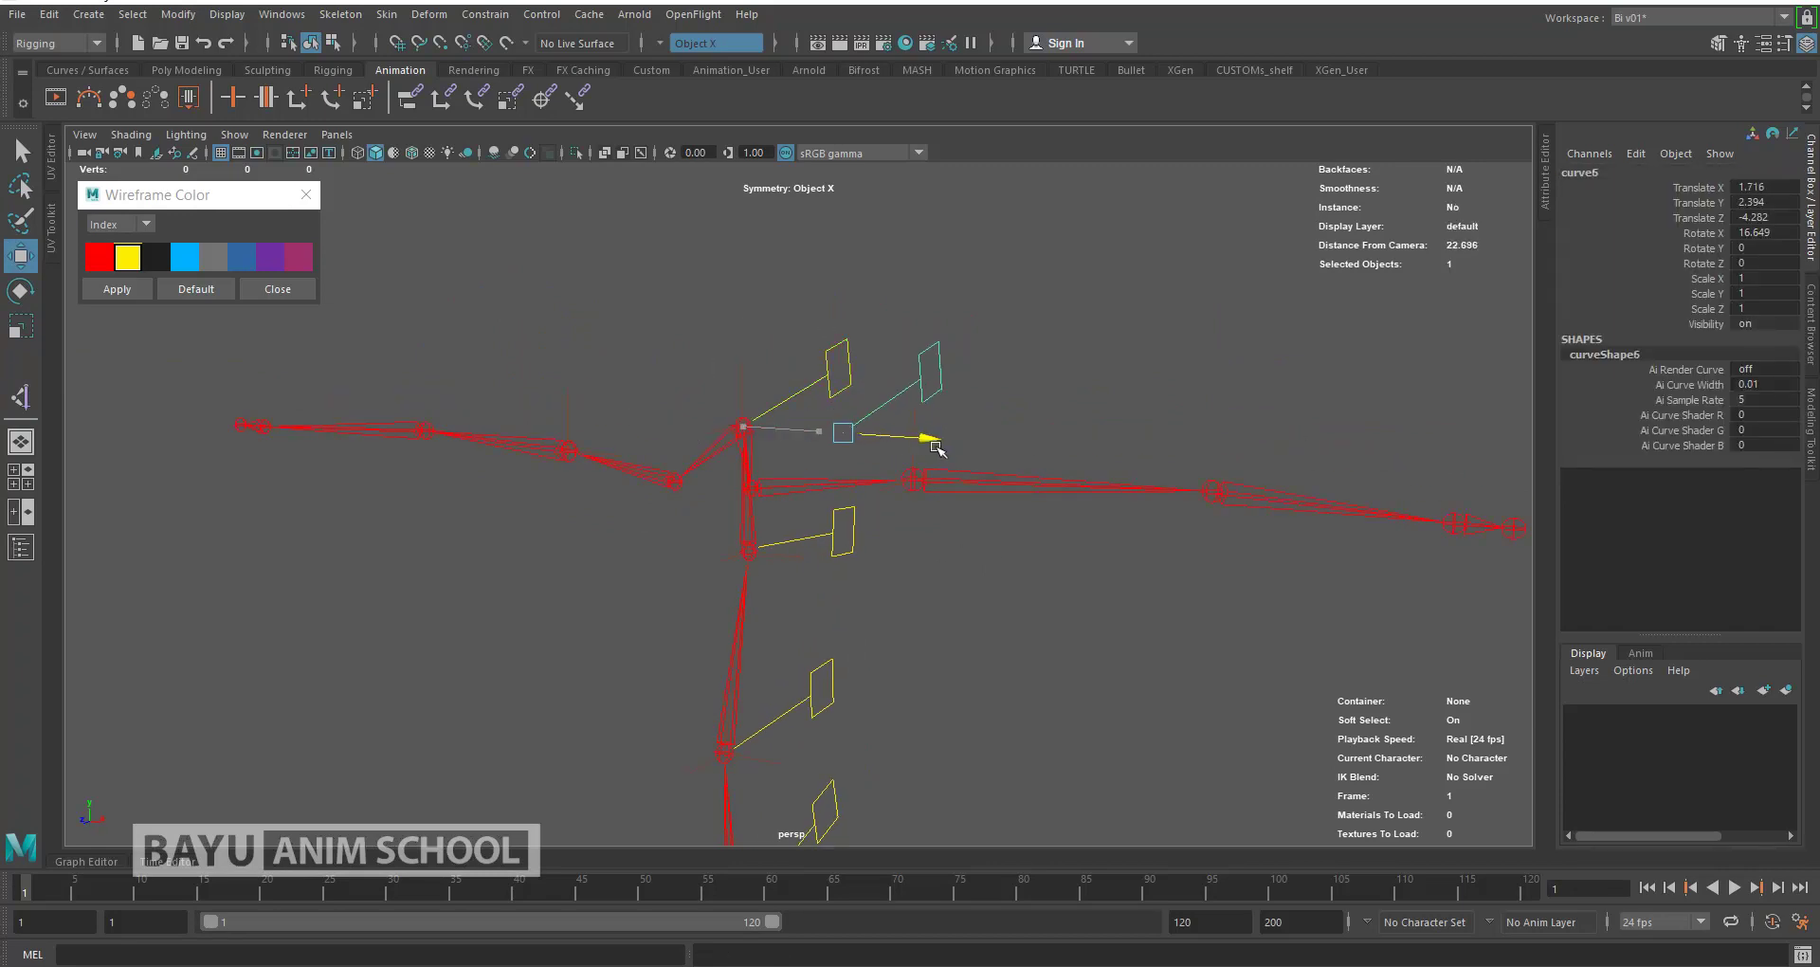
pyautogui.moveTo(987, 496)
pyautogui.keyDown('alt'); pyautogui.mouseDown()
pyautogui.moveTo(1030, 584)
pyautogui.moveTo(1014, 560)
pyautogui.moveTo(1089, 580)
pyautogui.moveTo(679, 381)
pyautogui.mouseUp(); pyautogui.keyUp('alt')
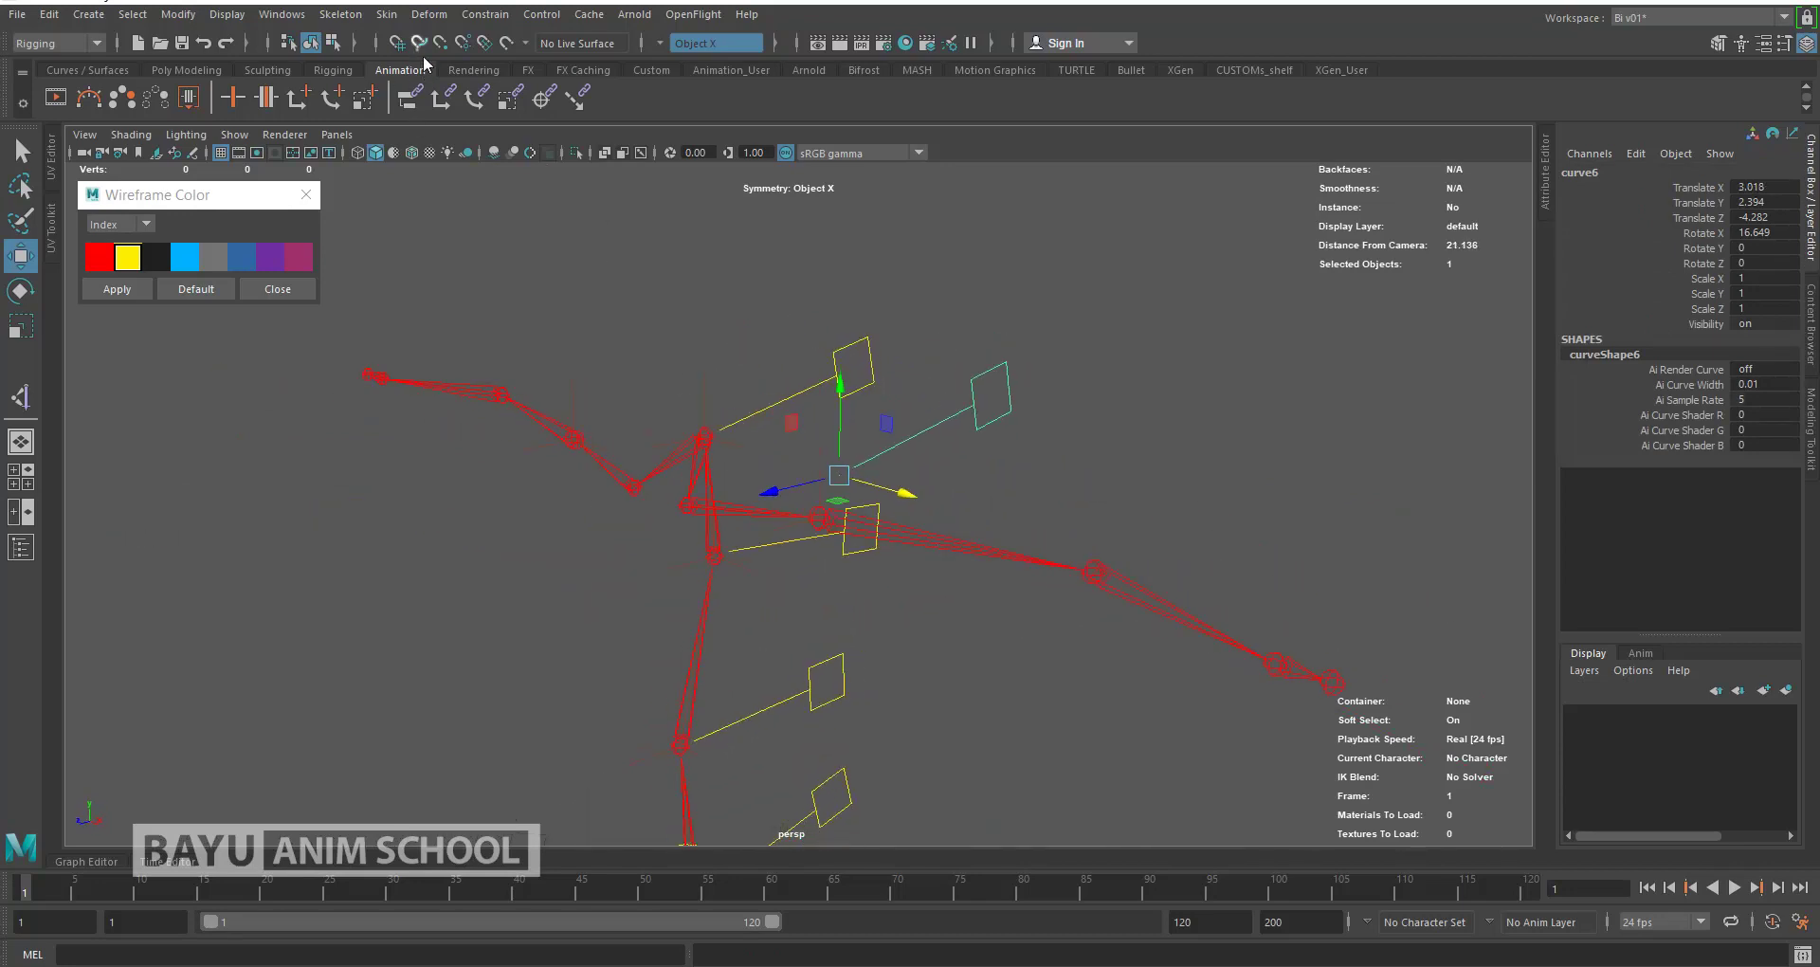
# Step: Move the copied control square downward and rotate it around X
pyautogui.keyDown('alt'); pyautogui.moveTo(996, 569); pyautogui.dragTo(954, 519); pyautogui.keyUp('alt')
pyautogui.scroll(4, 955, 519)
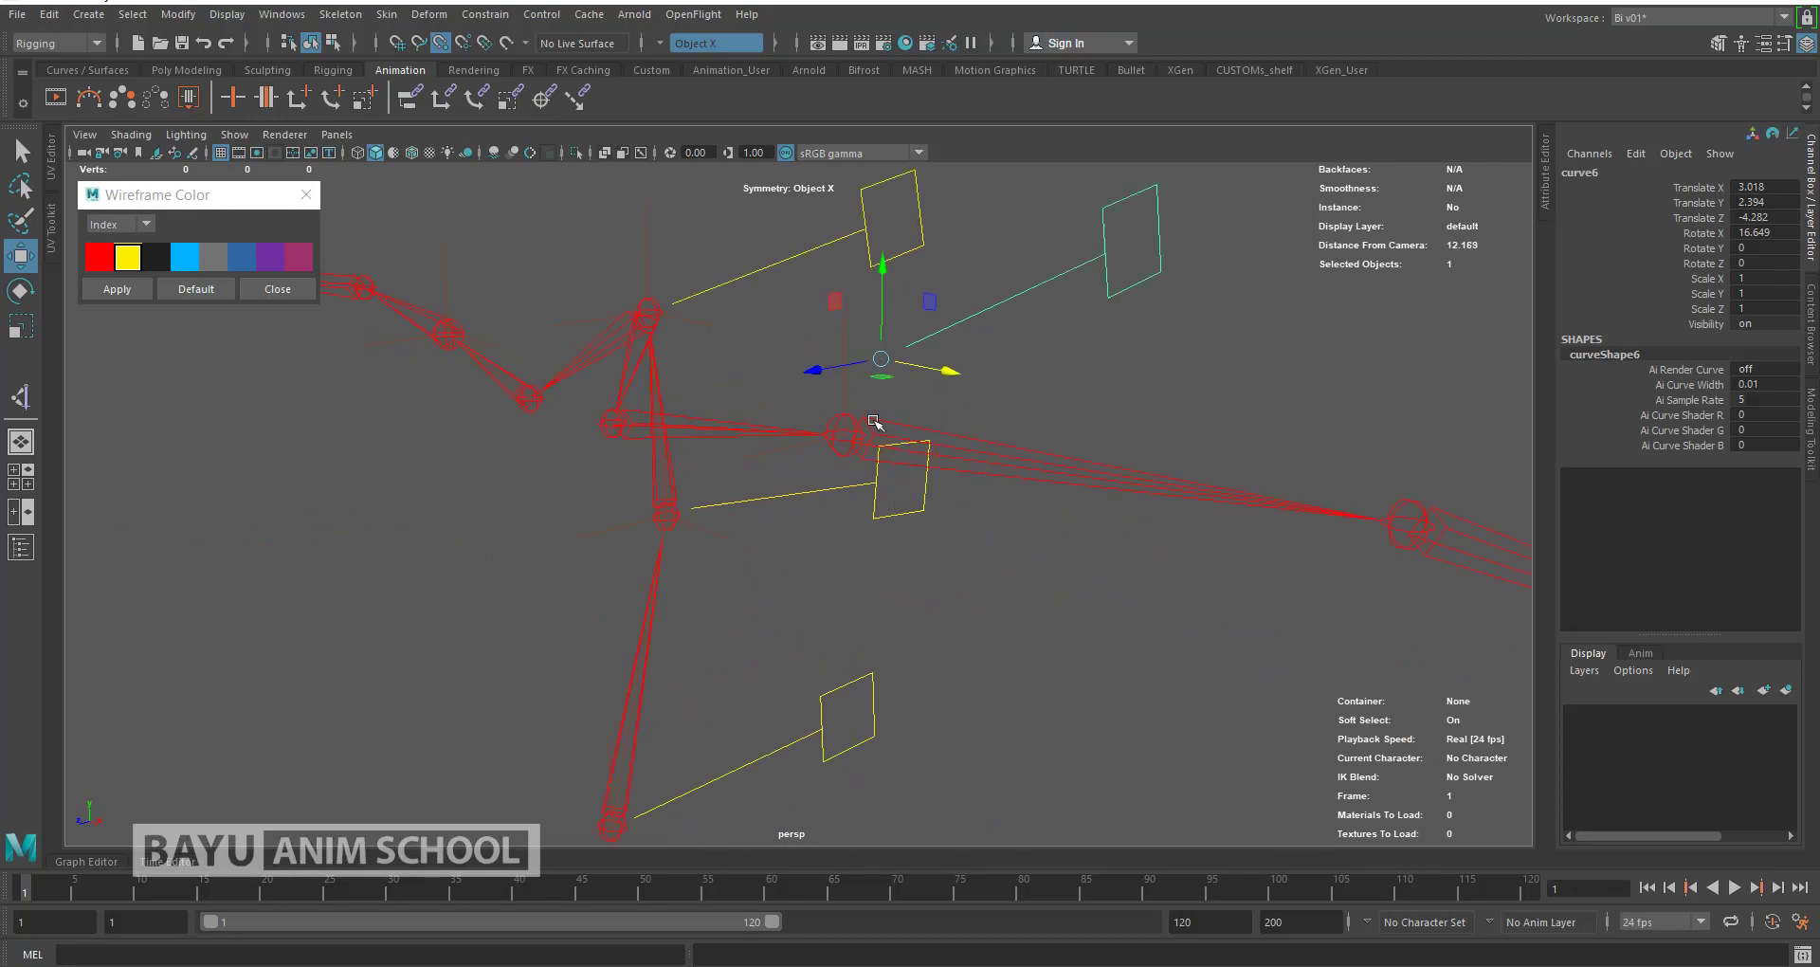
pyautogui.moveTo(882, 357); pyautogui.dragTo(853, 428)
pyautogui.moveTo(1048, 540)
pyautogui.keyDown('alt'); pyautogui.mouseDown()
pyautogui.moveTo(1008, 560)
pyautogui.moveTo(984, 503)
pyautogui.moveTo(931, 541)
pyautogui.mouseUp(); pyautogui.keyUp('alt')
pyautogui.scroll(-3, 882, 496)
pyautogui.press('e')
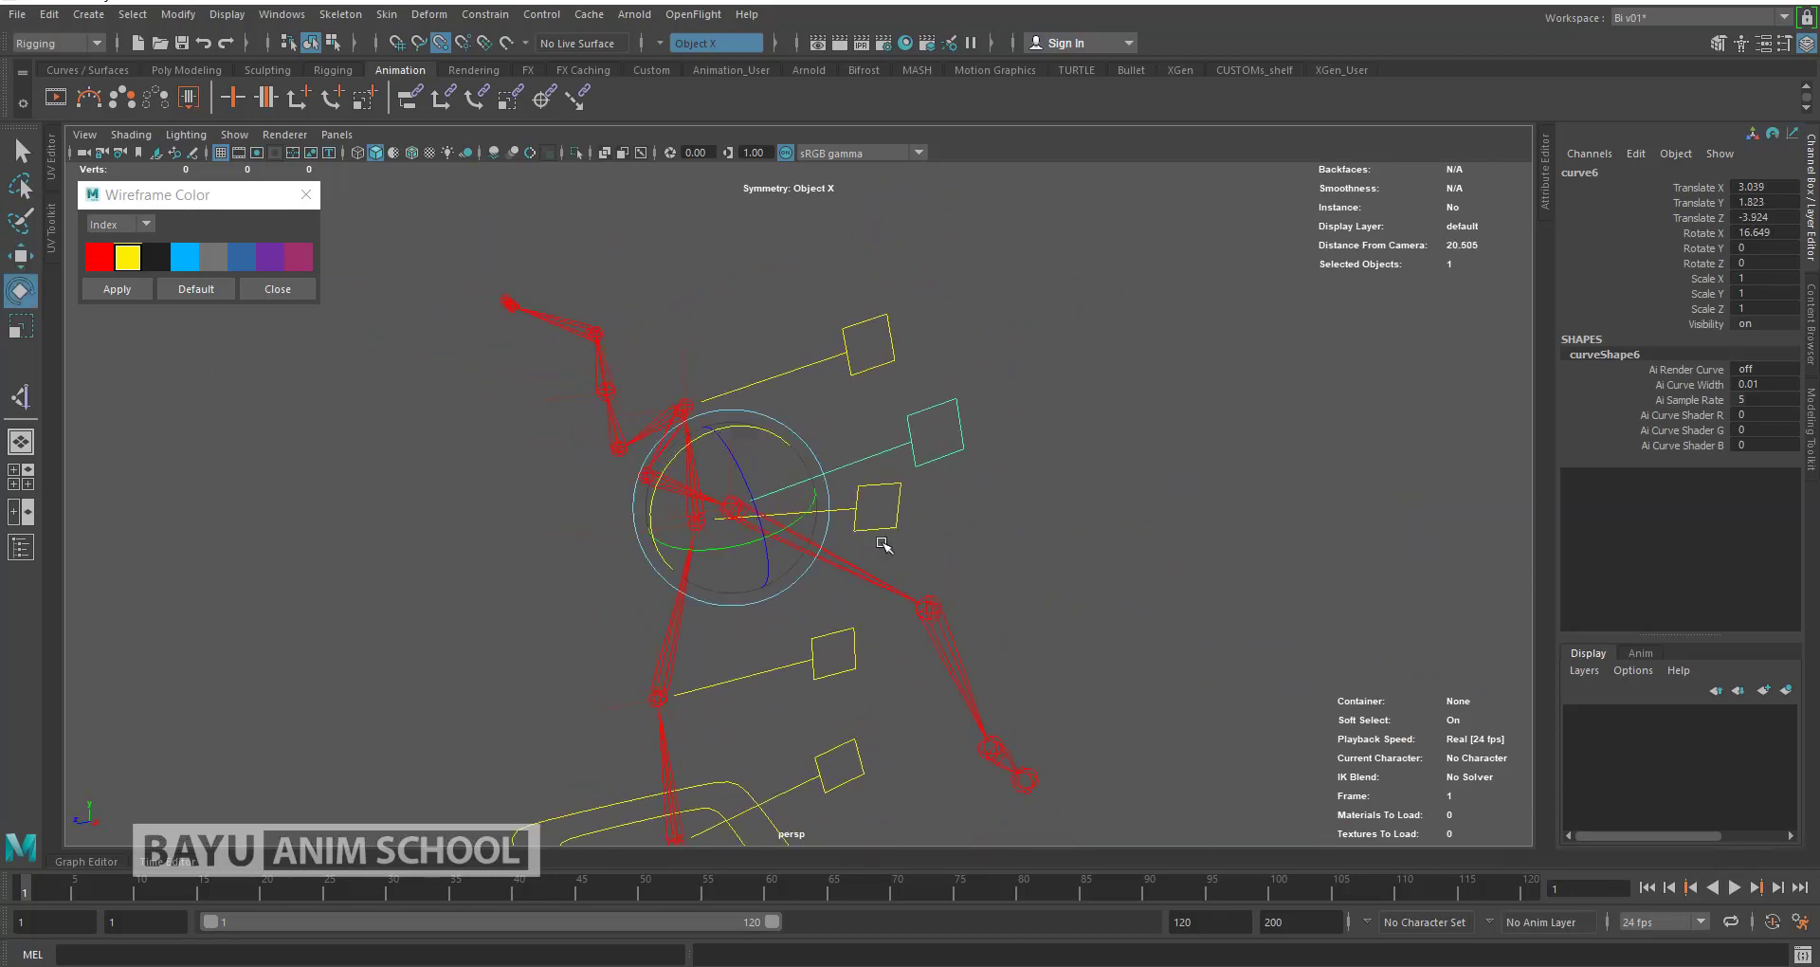
pyautogui.moveTo(729, 450)
pyautogui.mouseDown()
pyautogui.moveTo(641, 520)
pyautogui.moveTo(638, 546)
pyautogui.mouseUp()
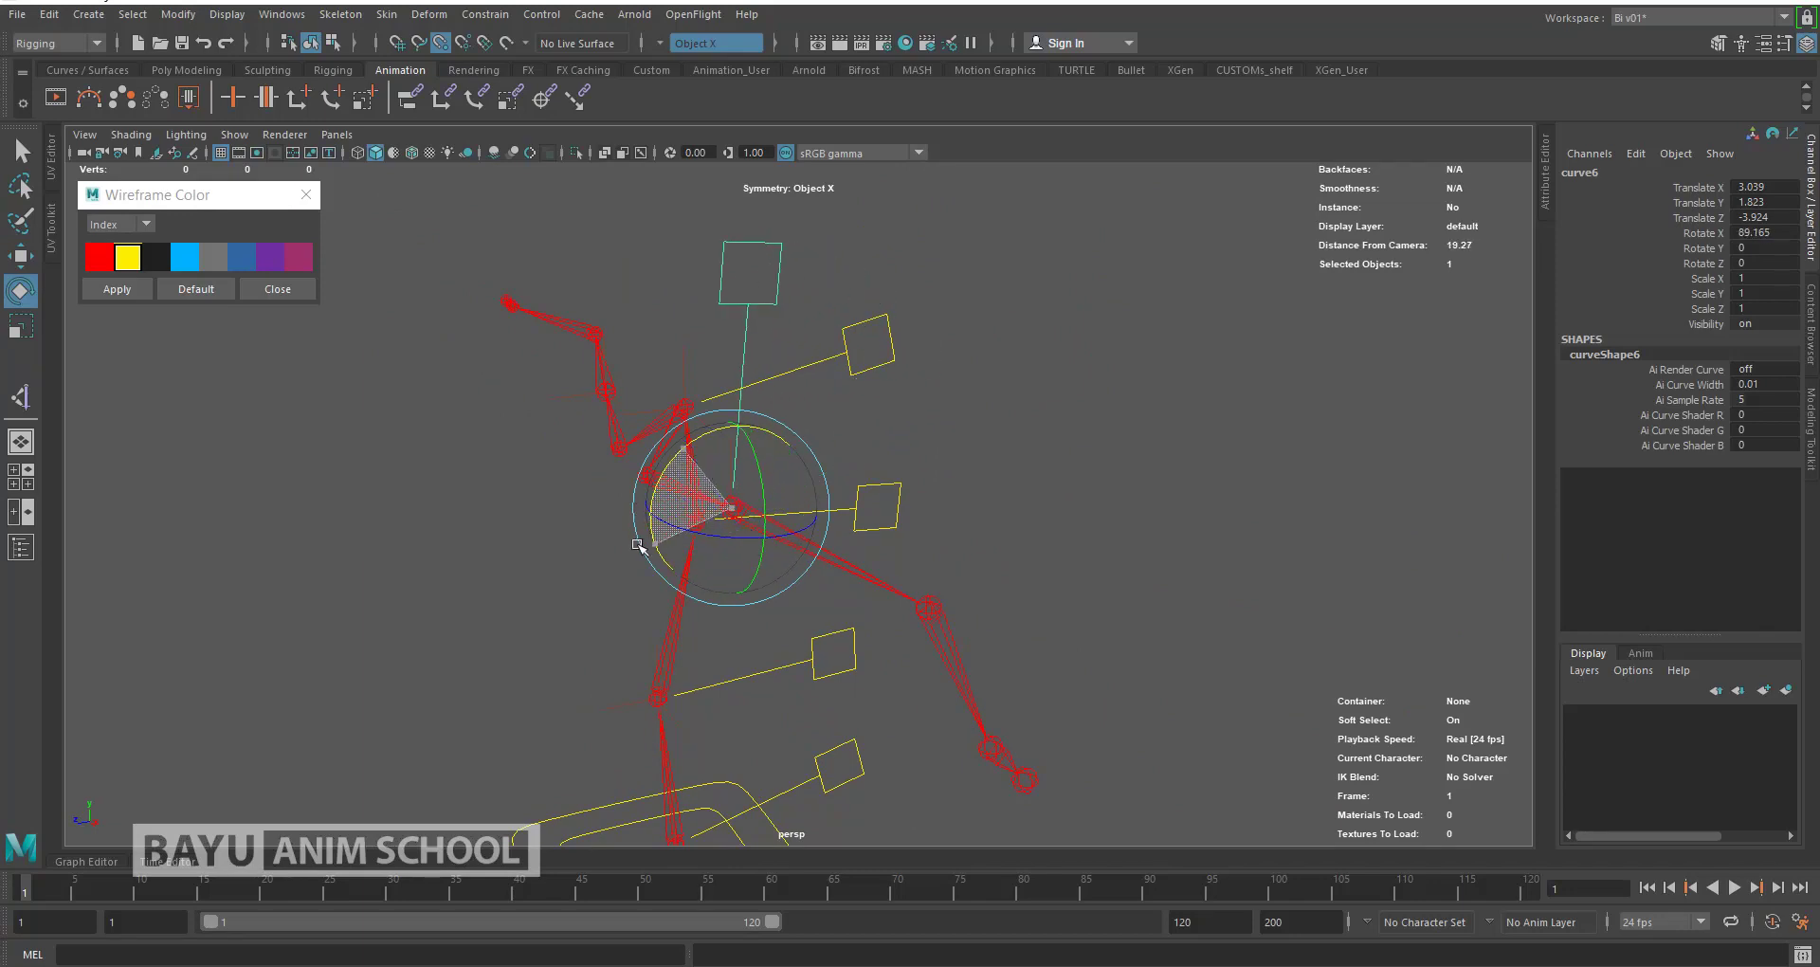
# Step: In the side view, rotate the top square upright to about 94.947 on X
pyautogui.keyDown('alt'); pyautogui.moveTo(1386, 391); pyautogui.dragTo(1173, 422); pyautogui.keyUp('alt')
pyautogui.press('space')
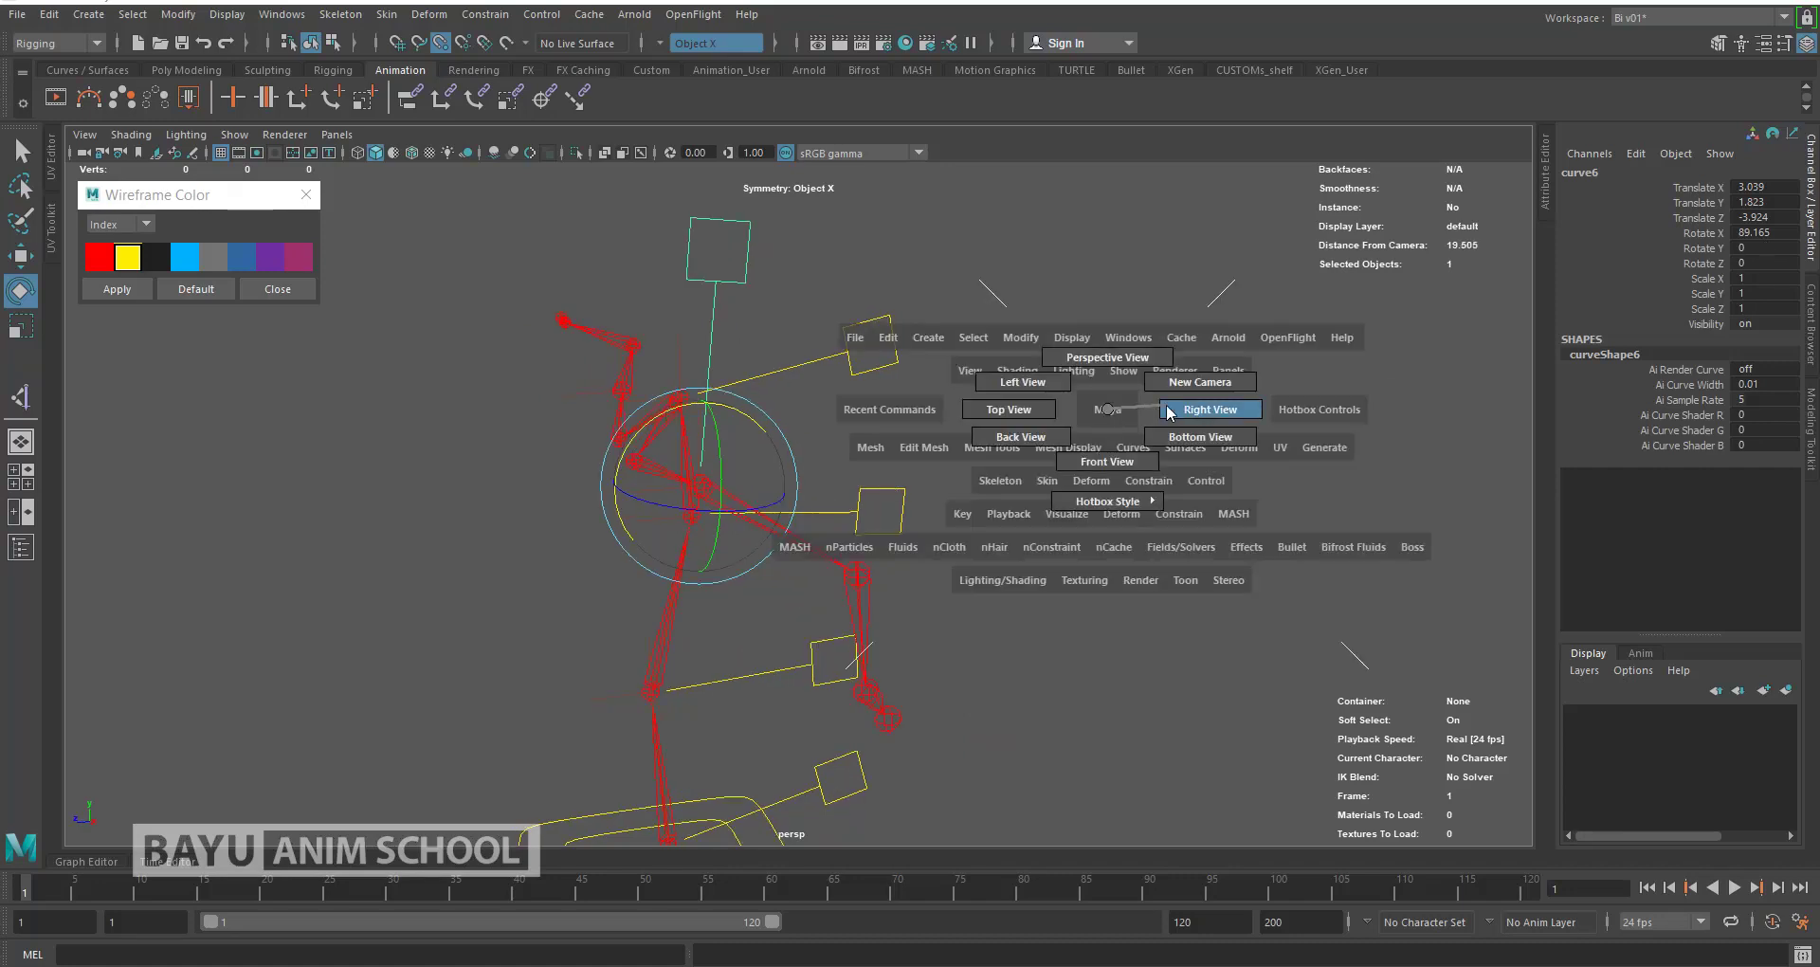
pyautogui.click(1203, 410)
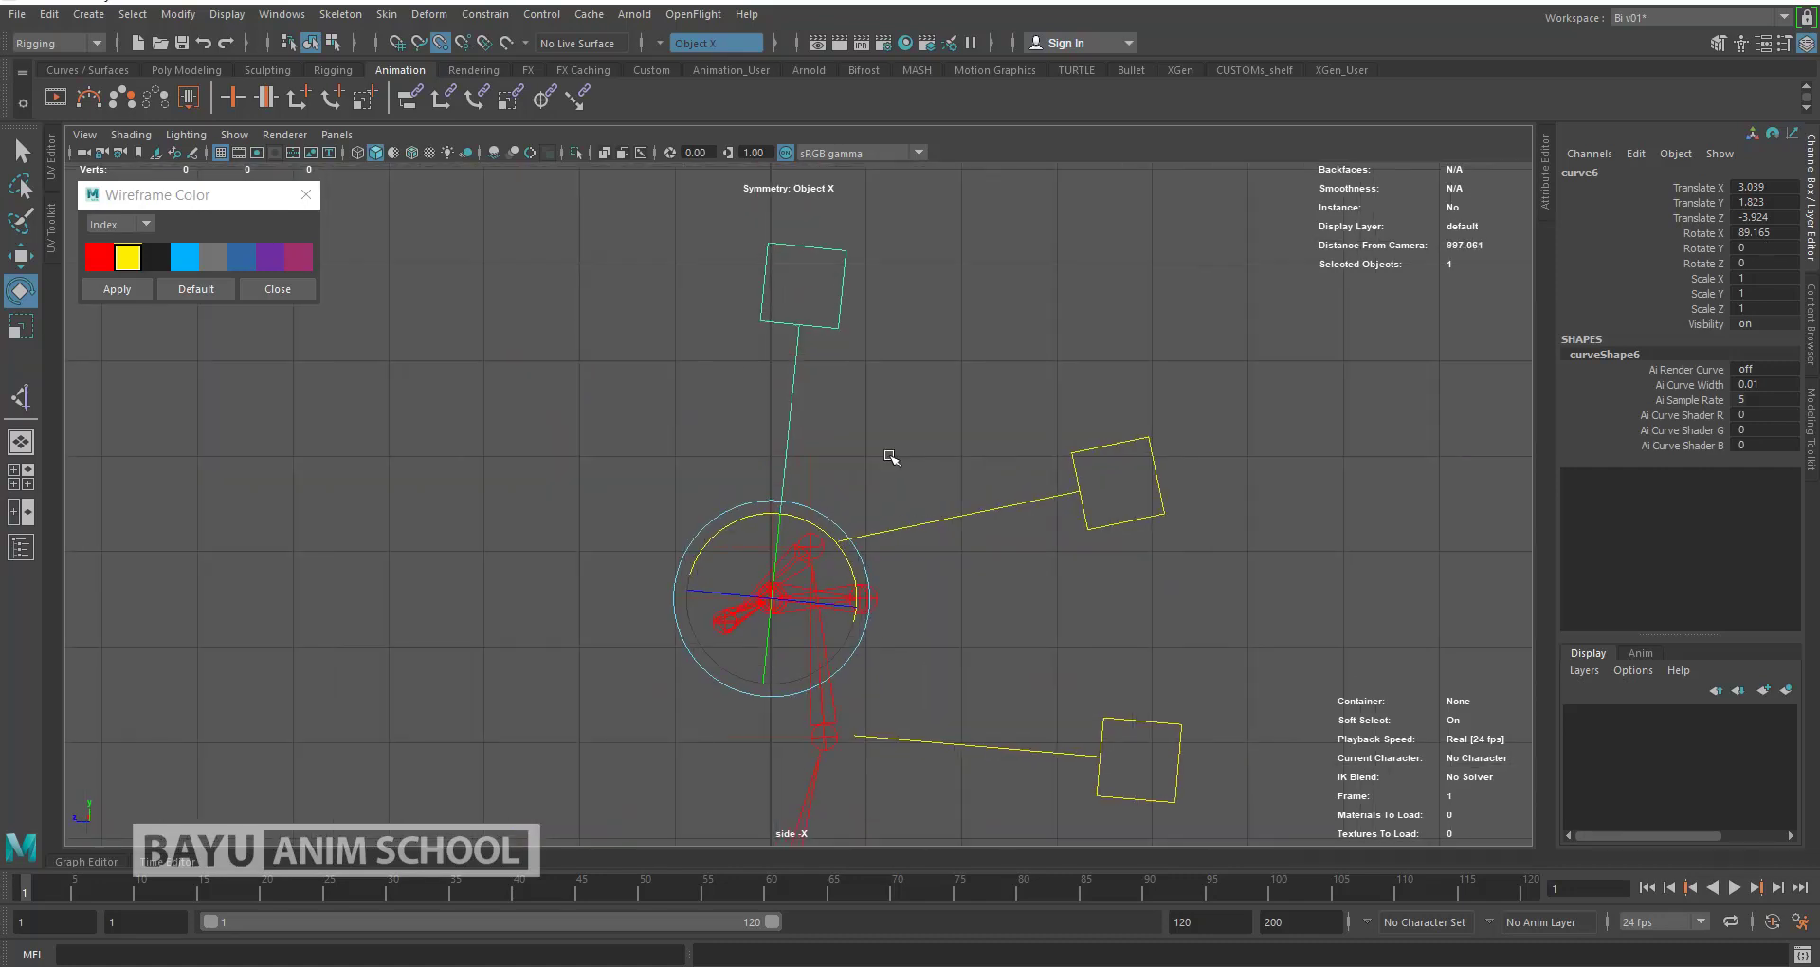
pyautogui.moveTo(745, 528); pyautogui.dragTo(736, 528)
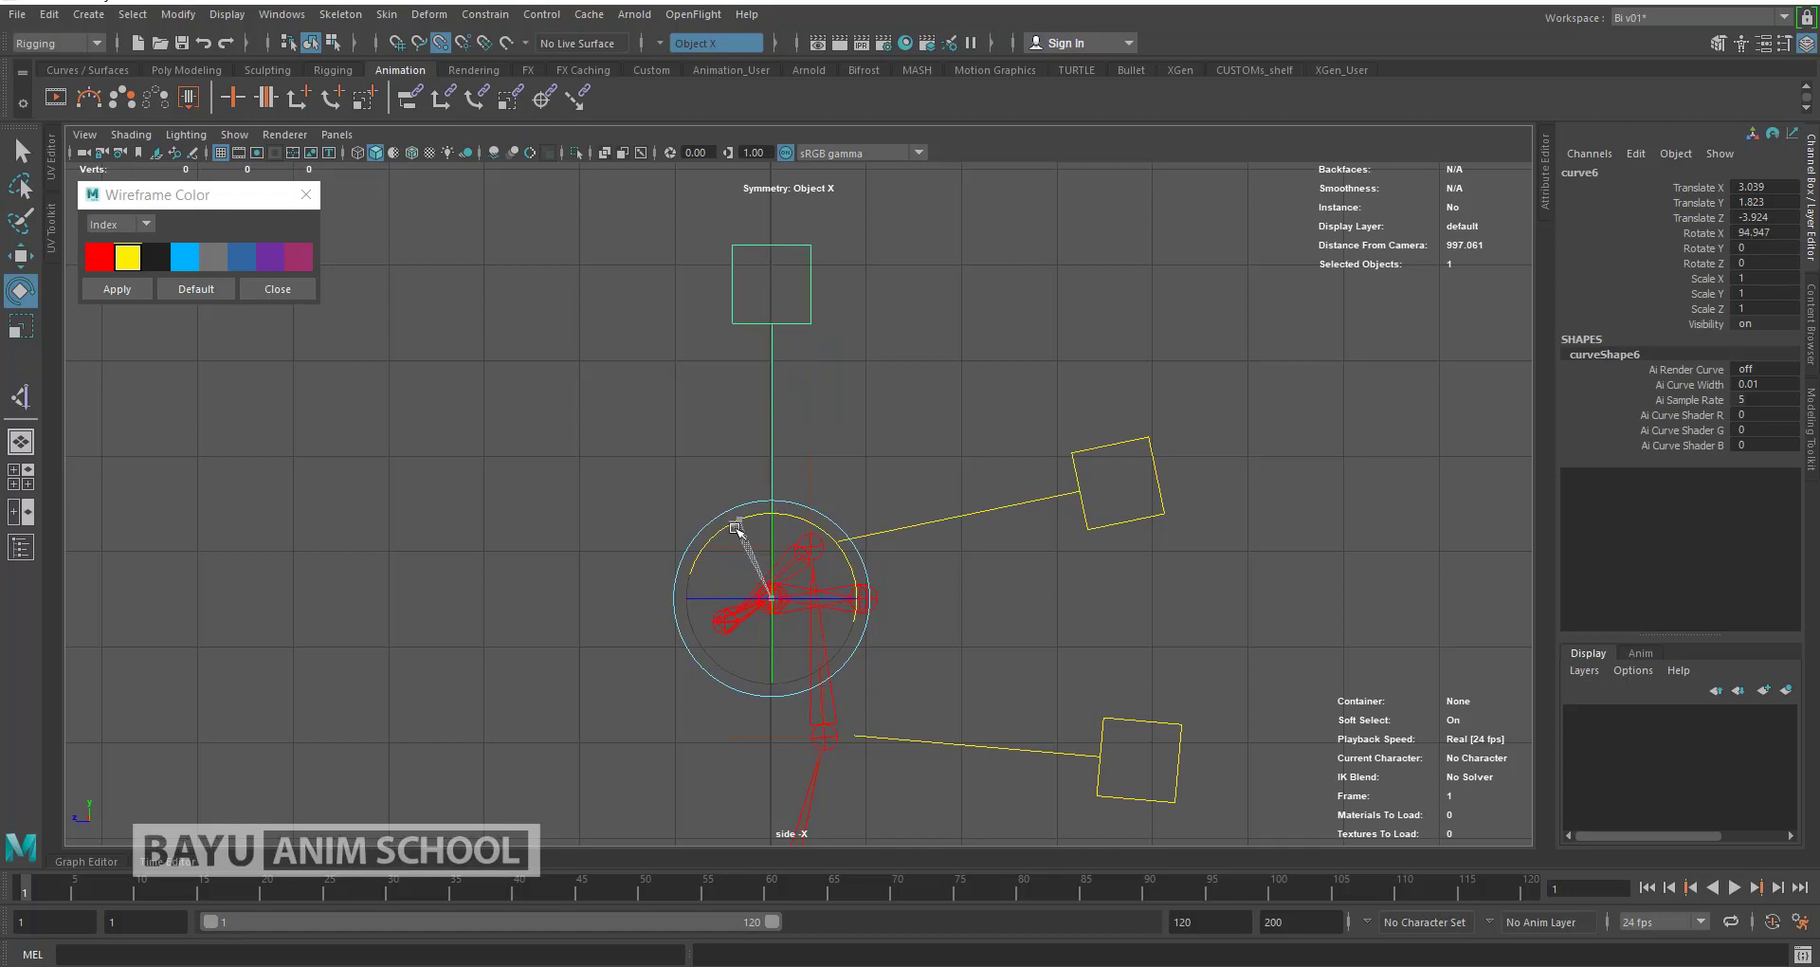
pyautogui.keyDown('alt'); pyautogui.moveTo(1186, 516); pyautogui.dragTo(1119, 408, button='middle'); pyautogui.keyUp('alt')
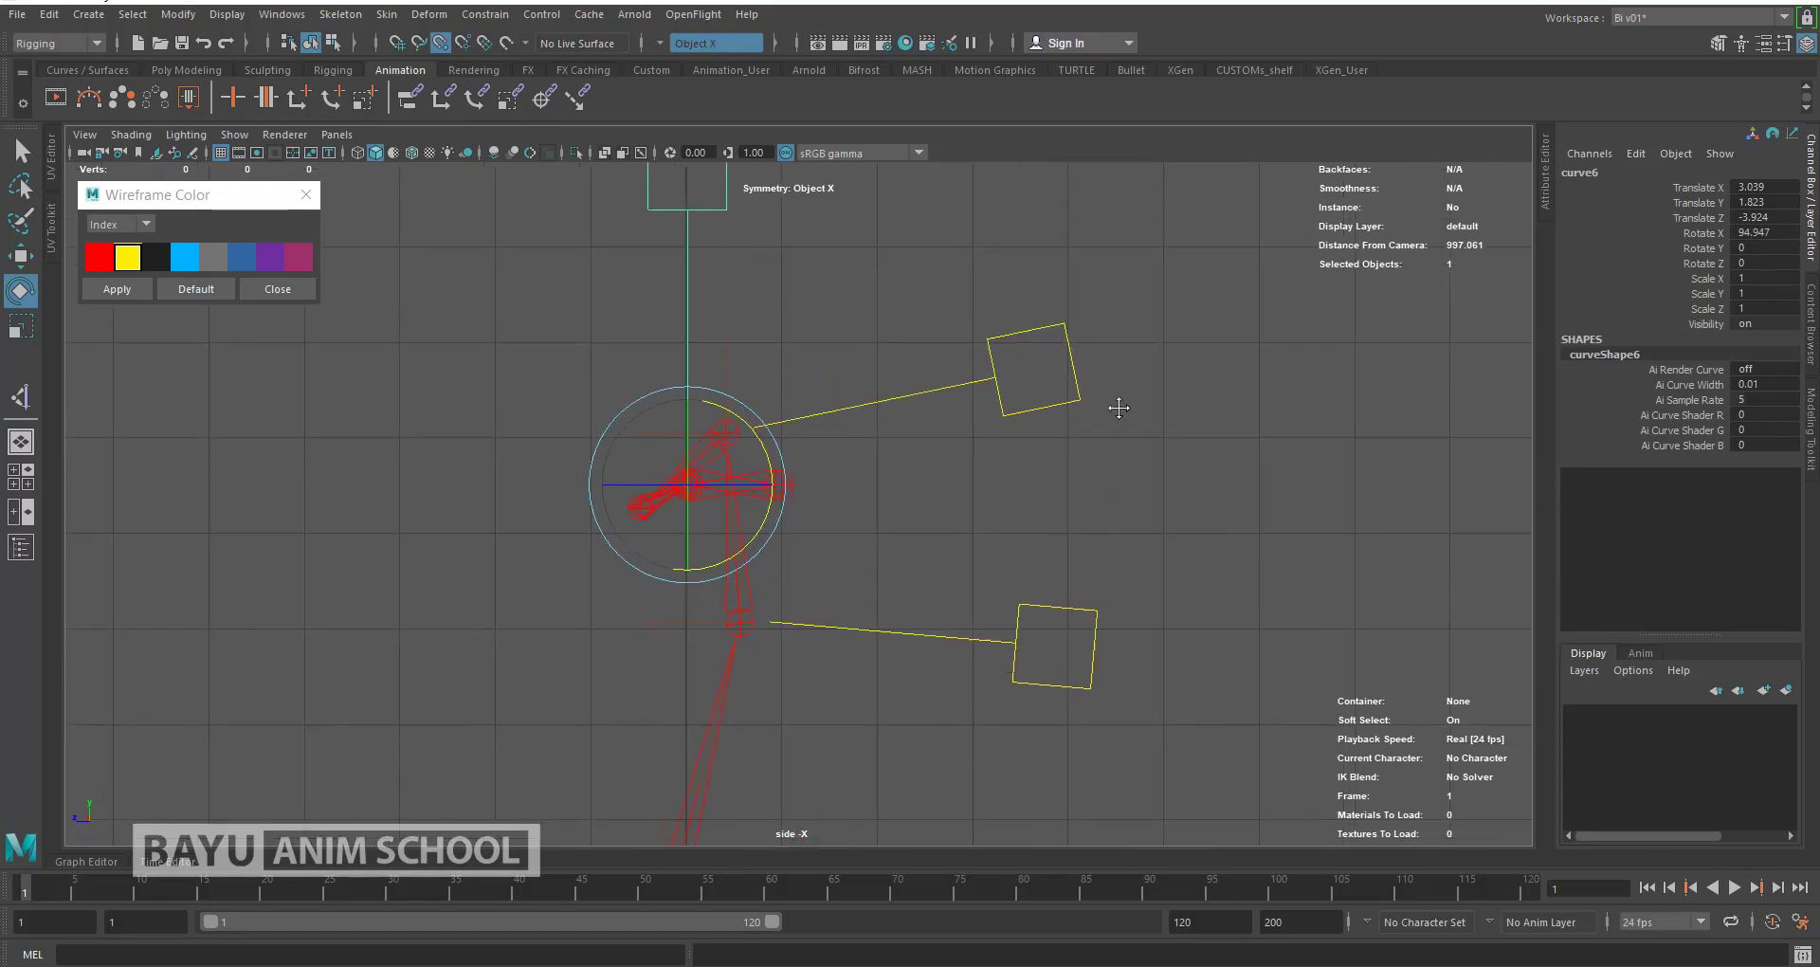
pyautogui.keyDown('alt'); pyautogui.moveTo(1119, 408); pyautogui.dragTo(1153, 425); pyautogui.keyUp('alt')
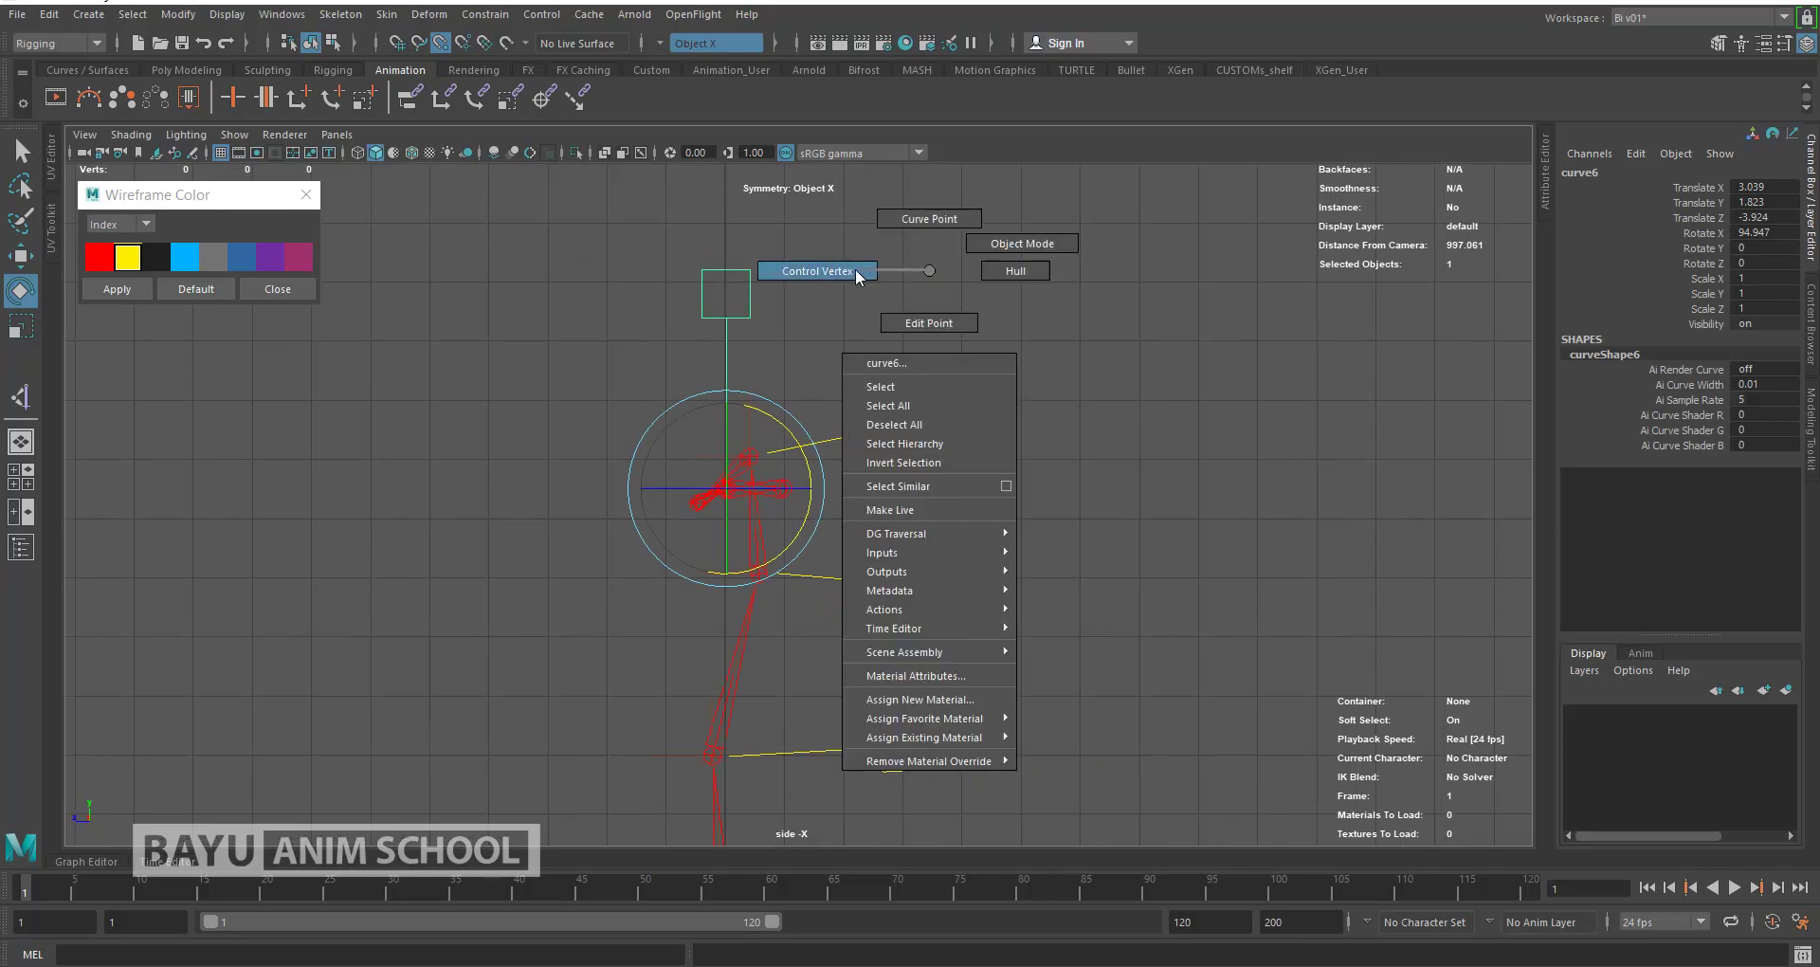
# Step: Switch the square to control-vertex mode and select all its CVs for moving
pyautogui.moveTo(924, 275); pyautogui.dragTo(813, 272, button='right')
pyautogui.moveTo(674, 231); pyautogui.dragTo(802, 330)
pyautogui.press('w')
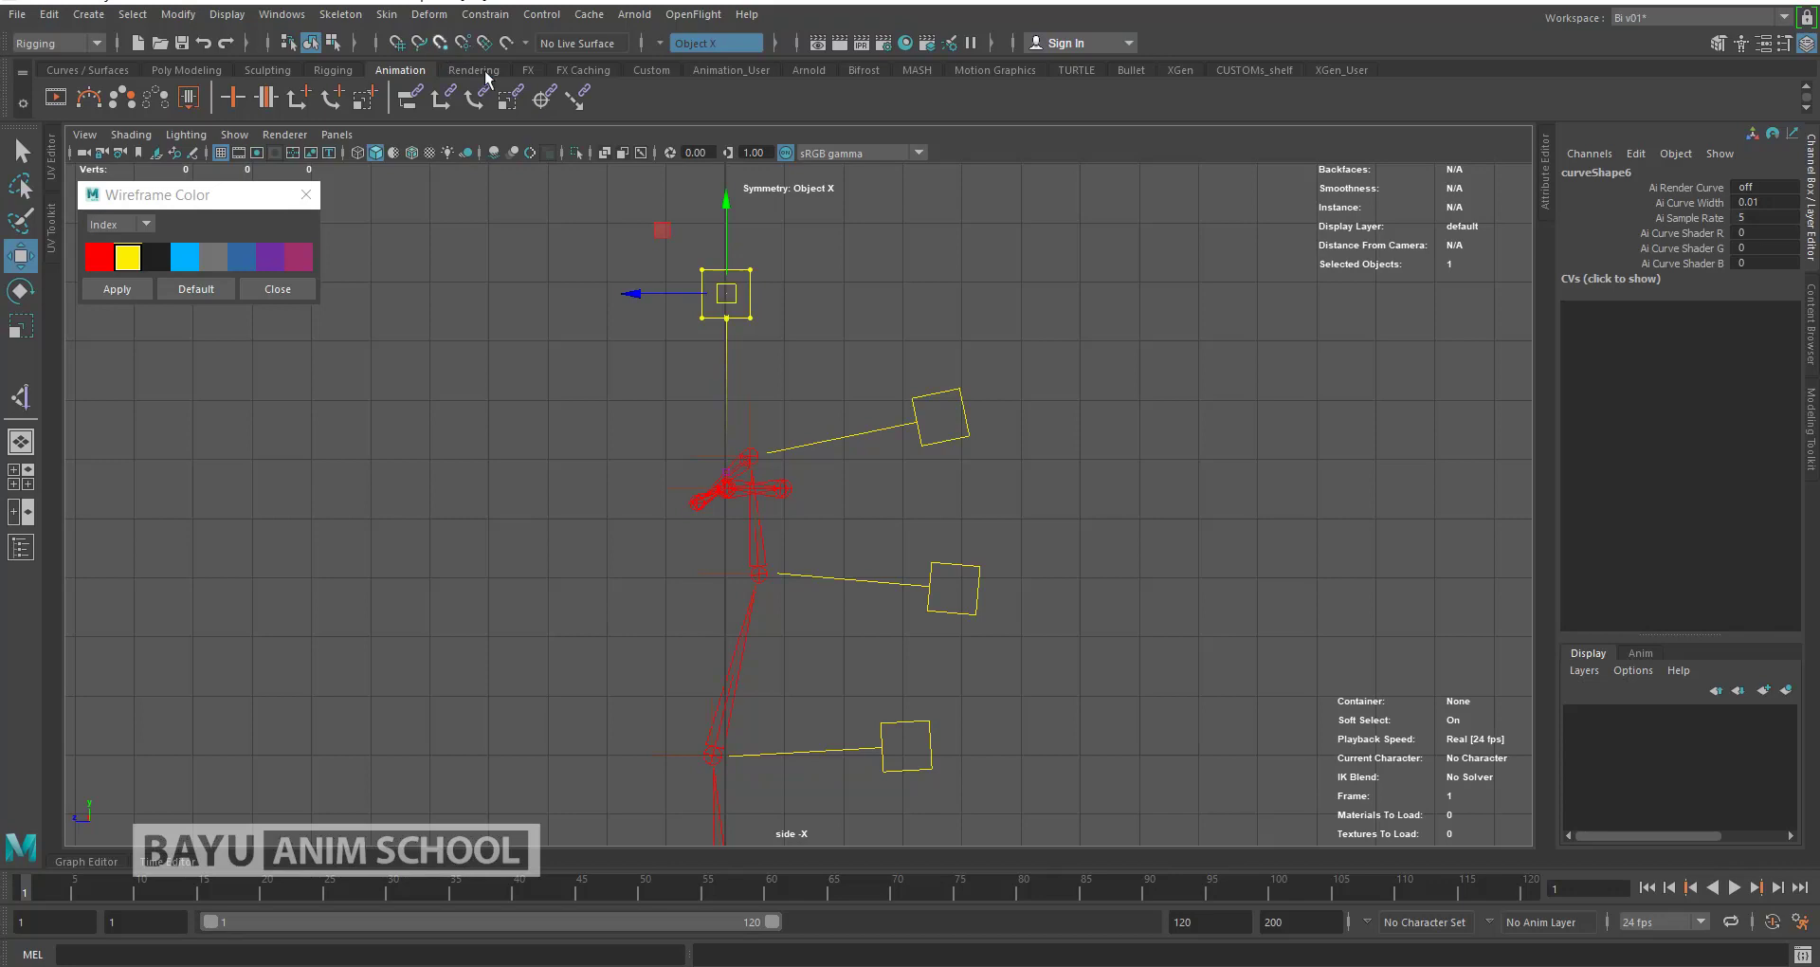
# Step: Lower the box's control vertices toward the shoulders and return to object mode
pyautogui.moveTo(722, 214); pyautogui.dragTo(727, 296)
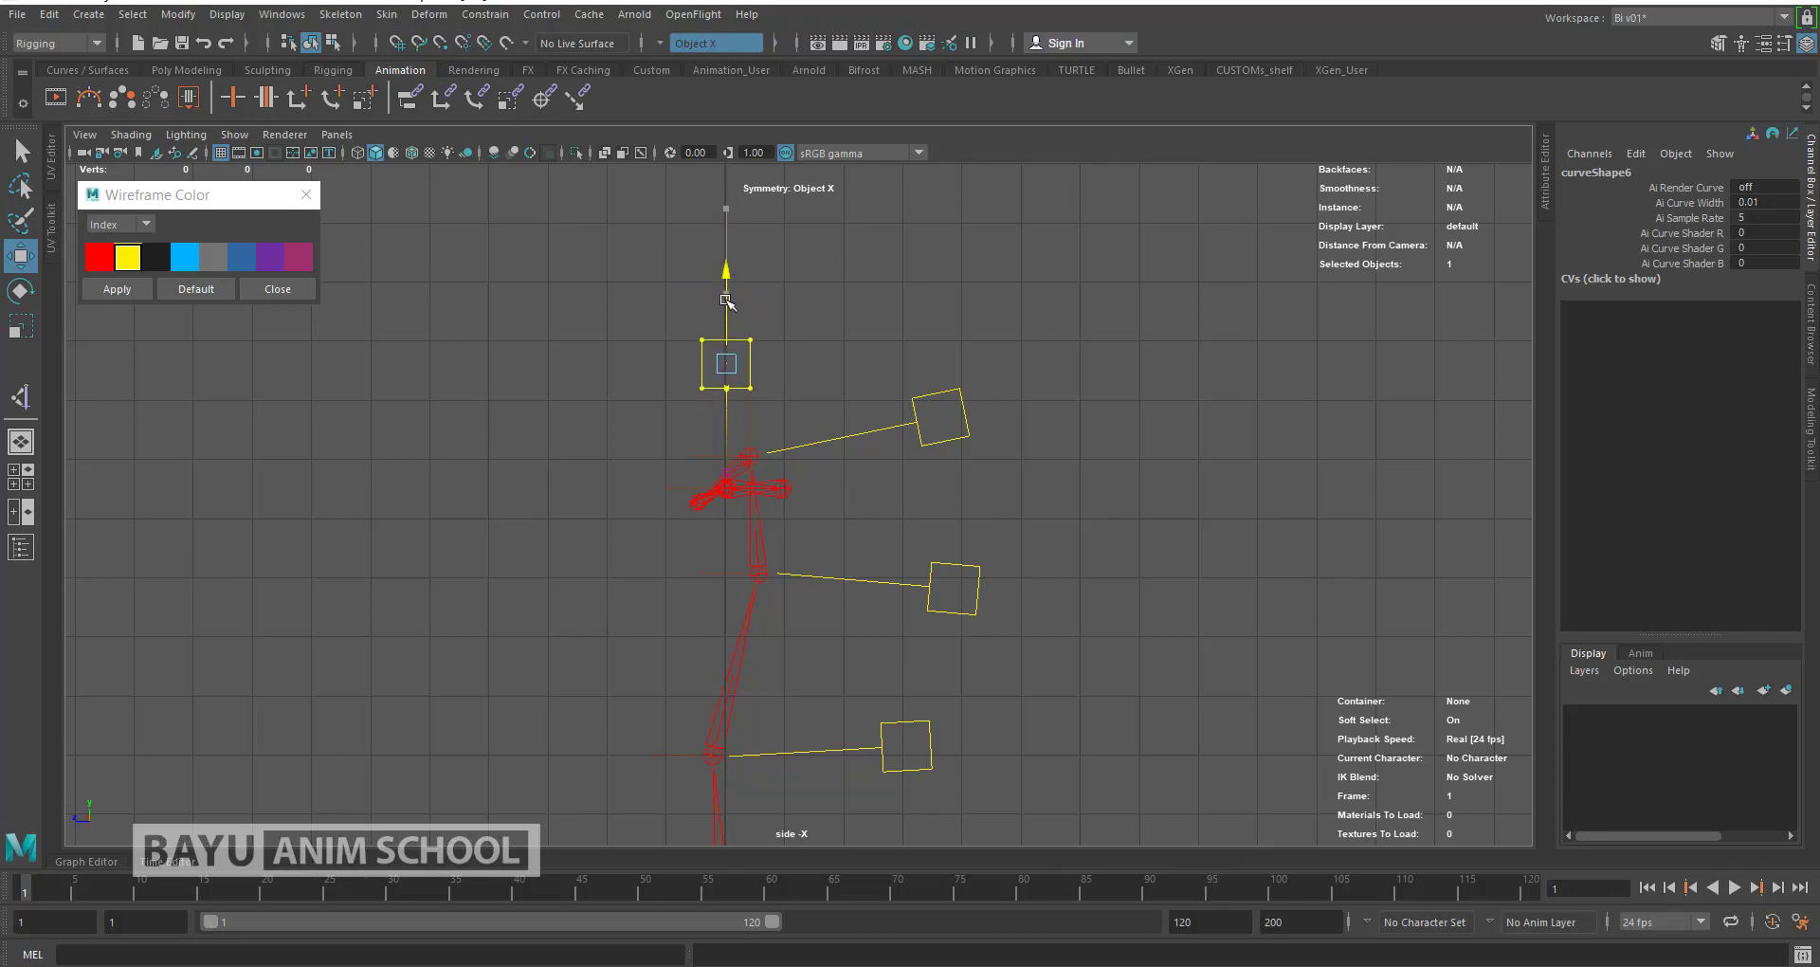
pyautogui.moveTo(955, 296); pyautogui.dragTo(1035, 283, button='right')
pyautogui.click(953, 491)
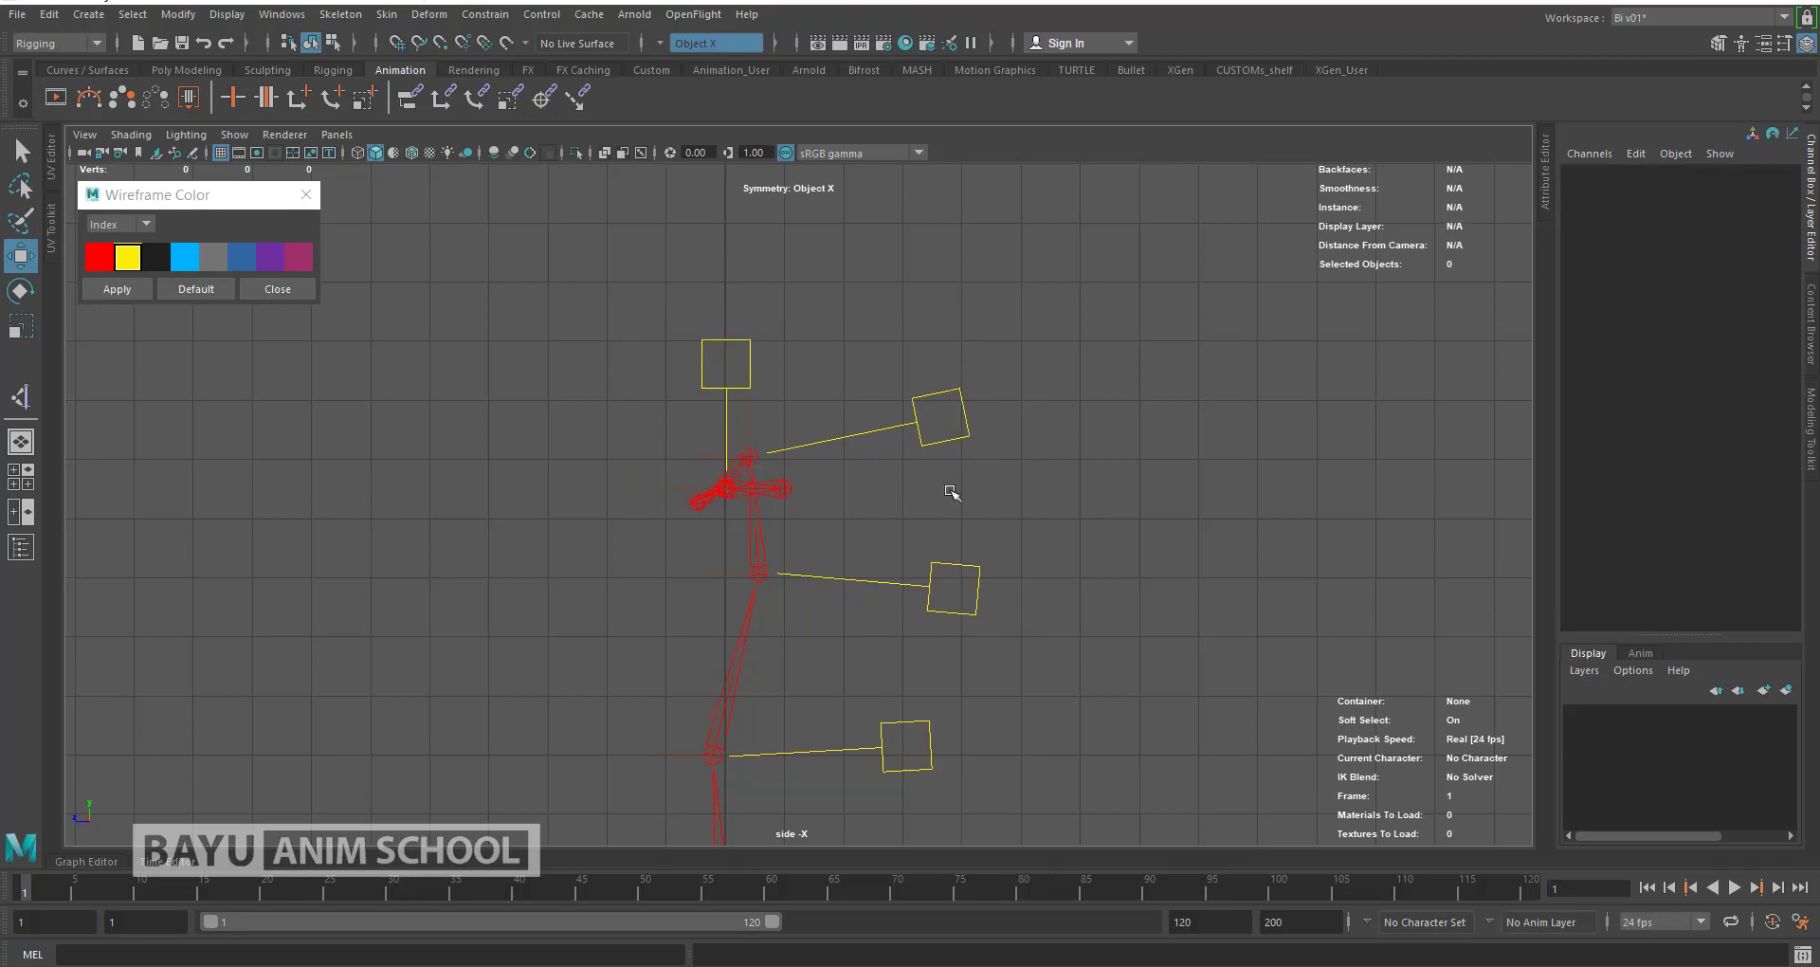
pyautogui.keyDown('alt'); pyautogui.moveTo(953, 491); pyautogui.dragTo(971, 484); pyautogui.keyUp('alt')
# Step: Select the spine box controls, freeze their transformations, then undo the freeze
pyautogui.moveTo(939, 369); pyautogui.dragTo(959, 447)
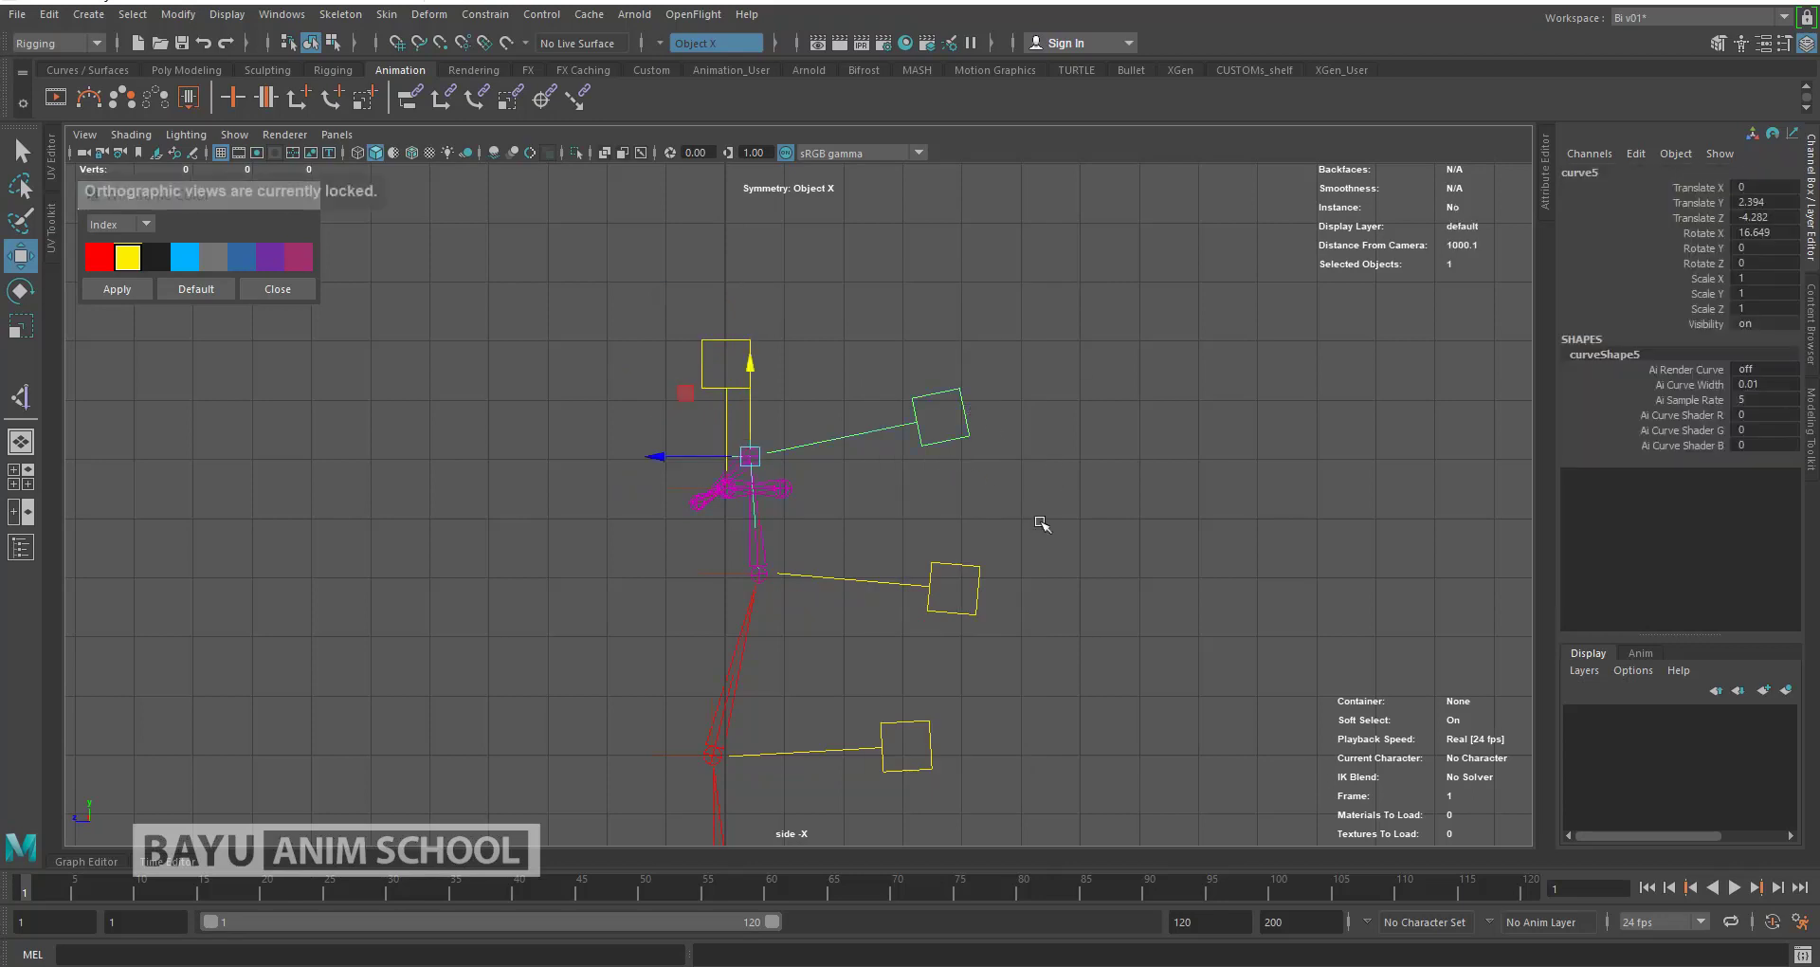
pyautogui.moveTo(943, 533); pyautogui.dragTo(1007, 658)
pyautogui.keyDown('alt'); pyautogui.moveTo(1135, 676); pyautogui.dragTo(1120, 352, button='middle'); pyautogui.keyUp('alt')
pyautogui.keyDown('shift'); pyautogui.click(936, 435); pyautogui.keyUp('shift')
pyautogui.keyDown('shift'); pyautogui.moveTo(935, 553); pyautogui.dragTo(956, 601); pyautogui.keyUp('shift')
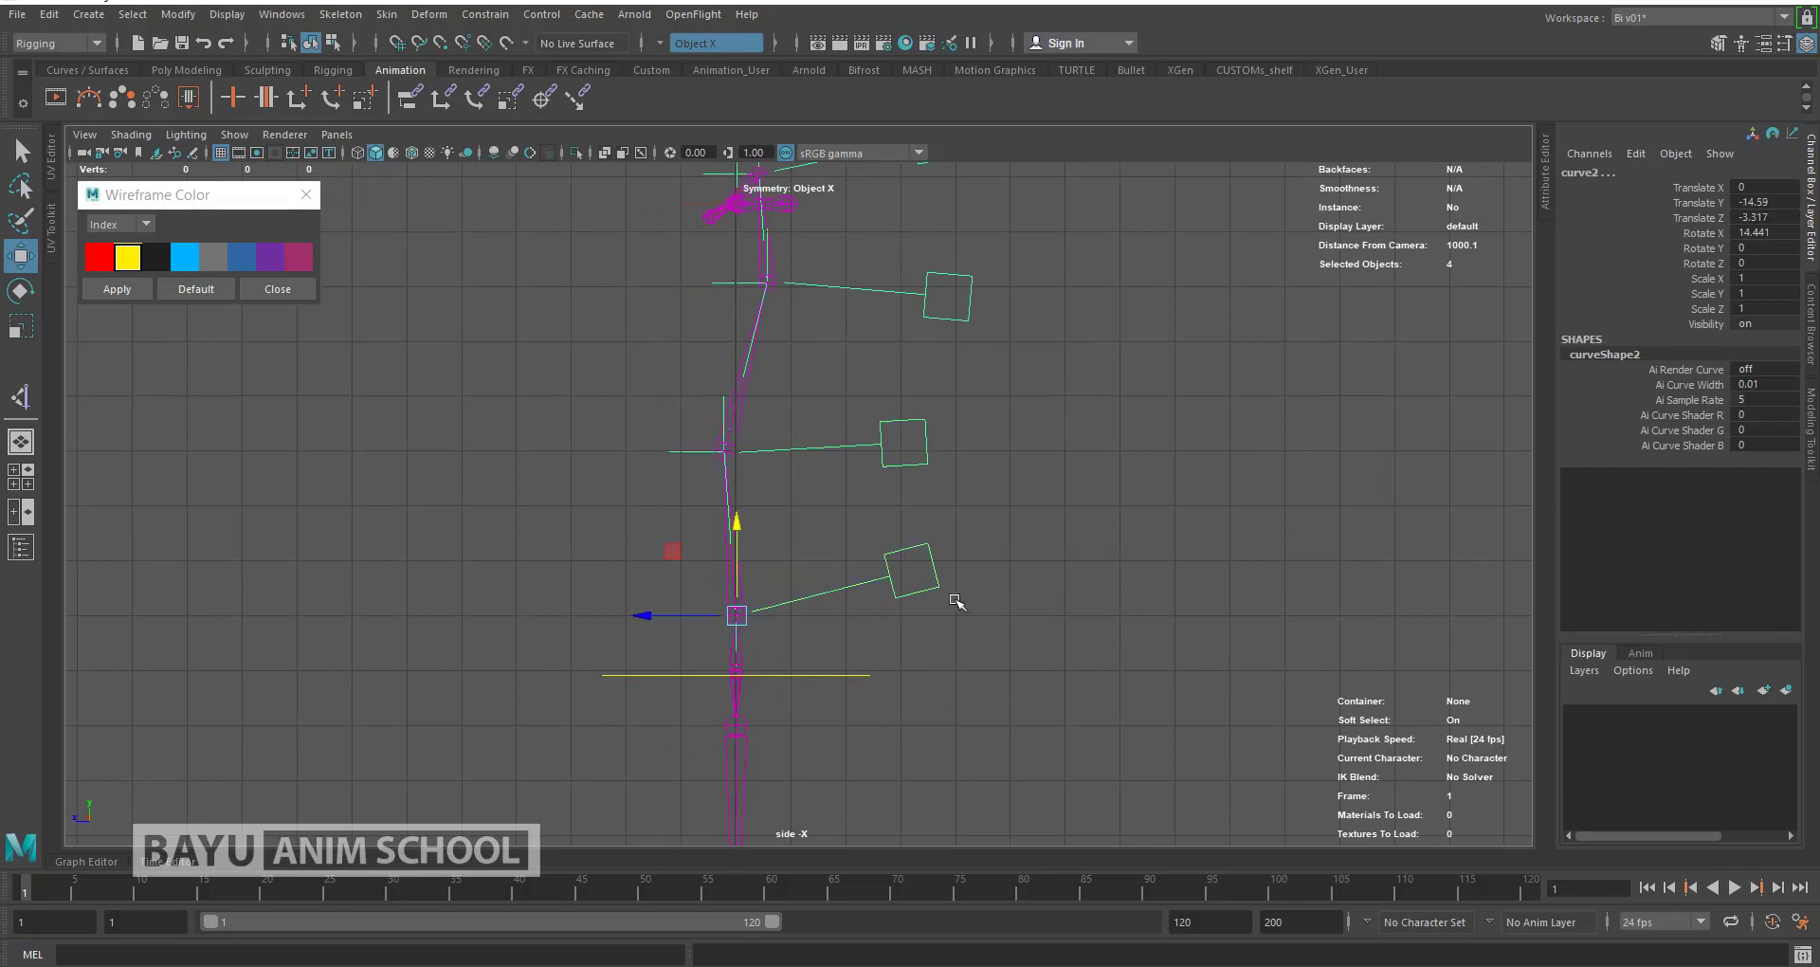
pyautogui.click(178, 14)
pyautogui.click(254, 102)
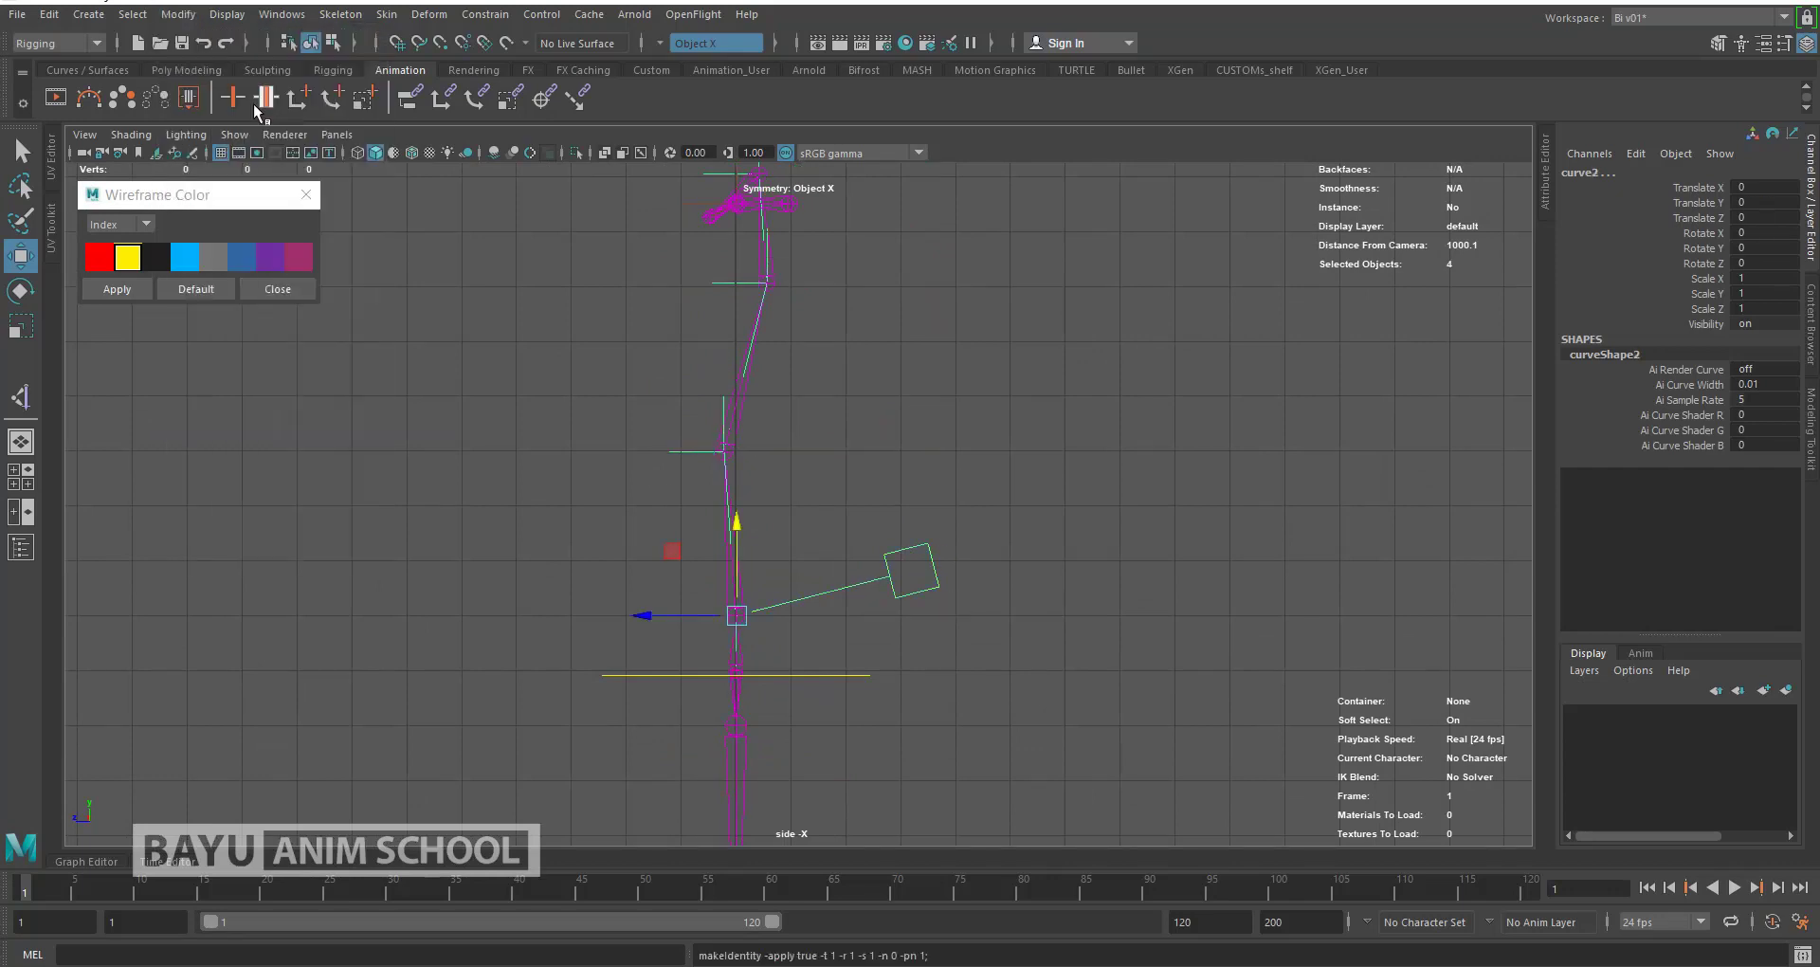
pyautogui.hotkey('ctrl', 'z')
pyautogui.hotkey('ctrl', 'z')
pyautogui.hotkey('ctrl', 'z')
# Step: Switch the viewport to the perspective camera and select the arm's box control
pyautogui.click(986, 461)
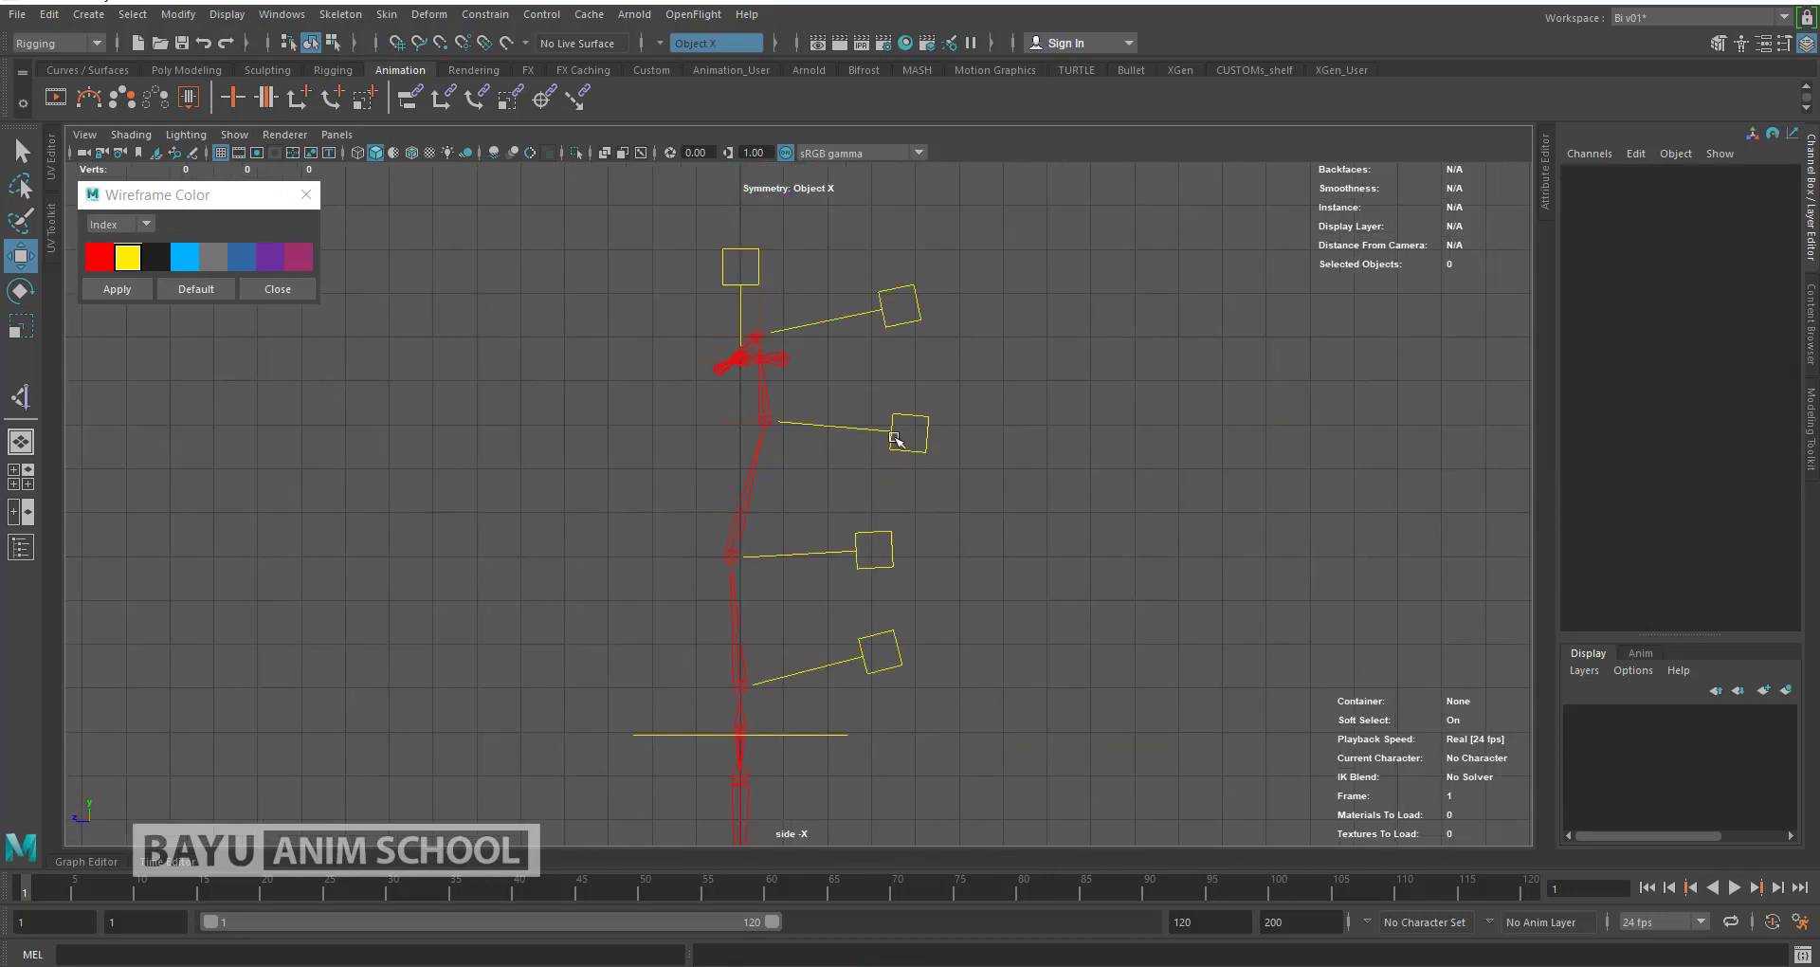
pyautogui.press('space')
pyautogui.moveTo(1003, 404); pyautogui.dragTo(991, 356)
pyautogui.moveTo(756, 376)
pyautogui.keyDown('alt'); pyautogui.mouseDown()
pyautogui.moveTo(850, 361)
pyautogui.moveTo(809, 355)
pyautogui.mouseUp(); pyautogui.keyUp('alt')
pyautogui.click(912, 289)
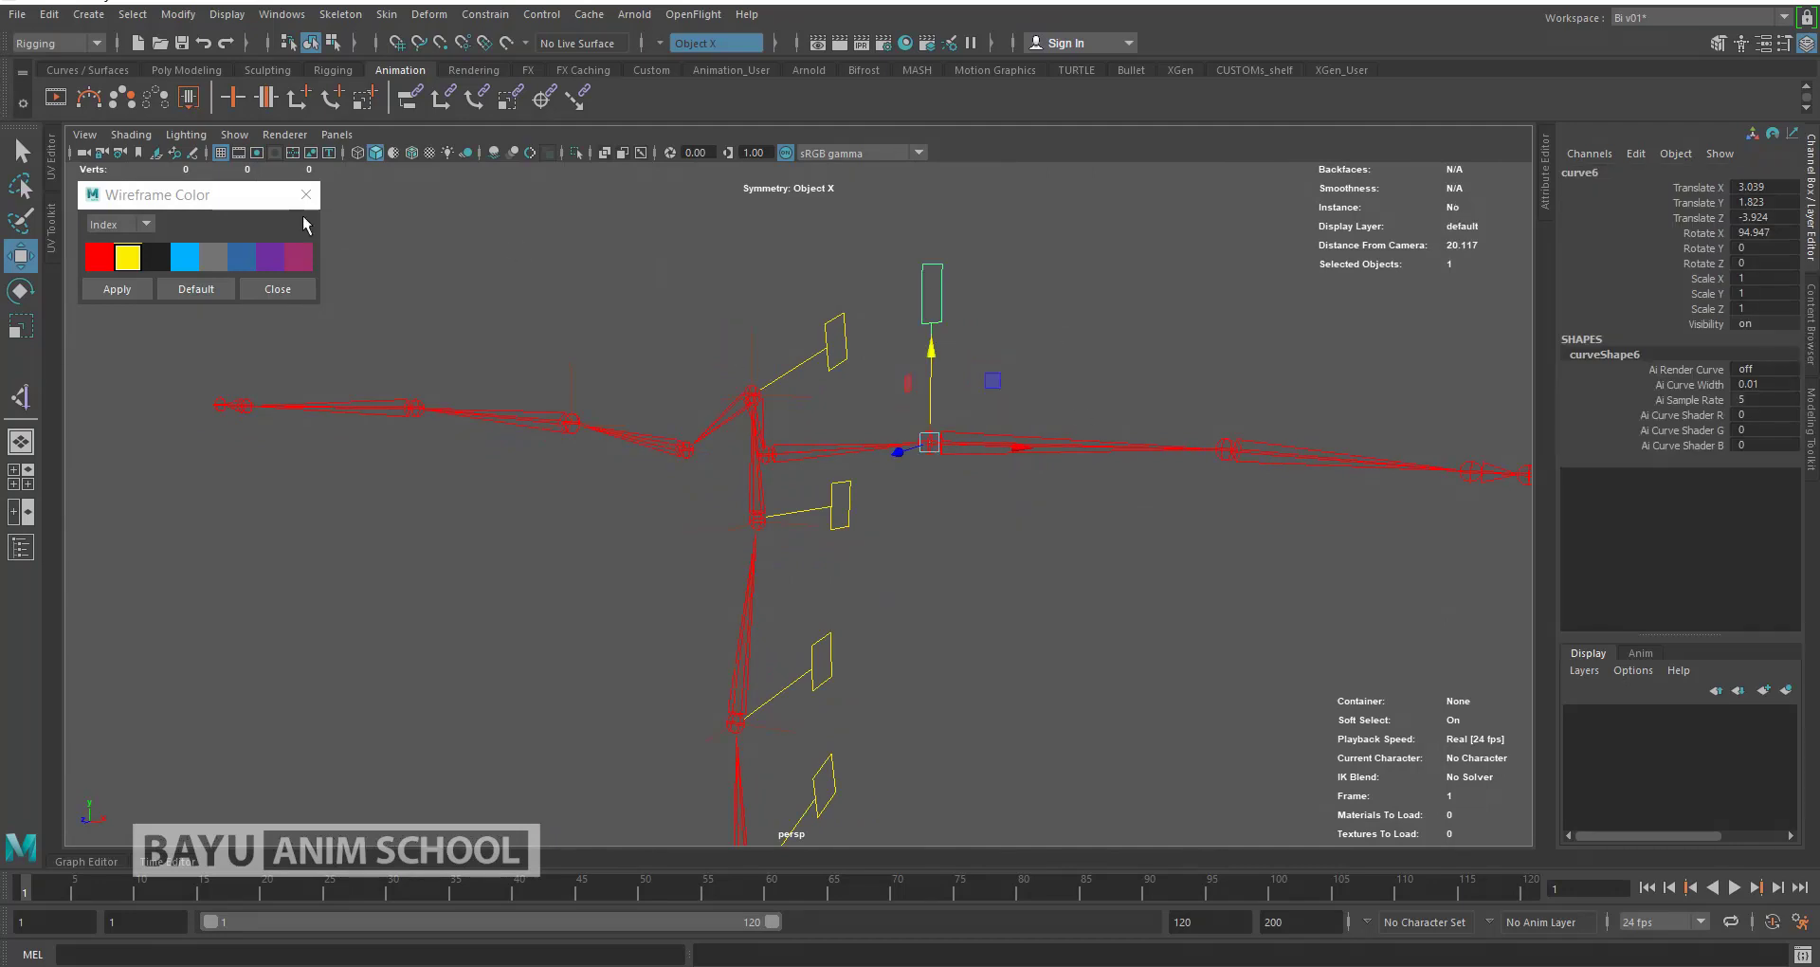
# Step: Freeze transformations on the arm's box control (curve6)
pyautogui.click(50, 17)
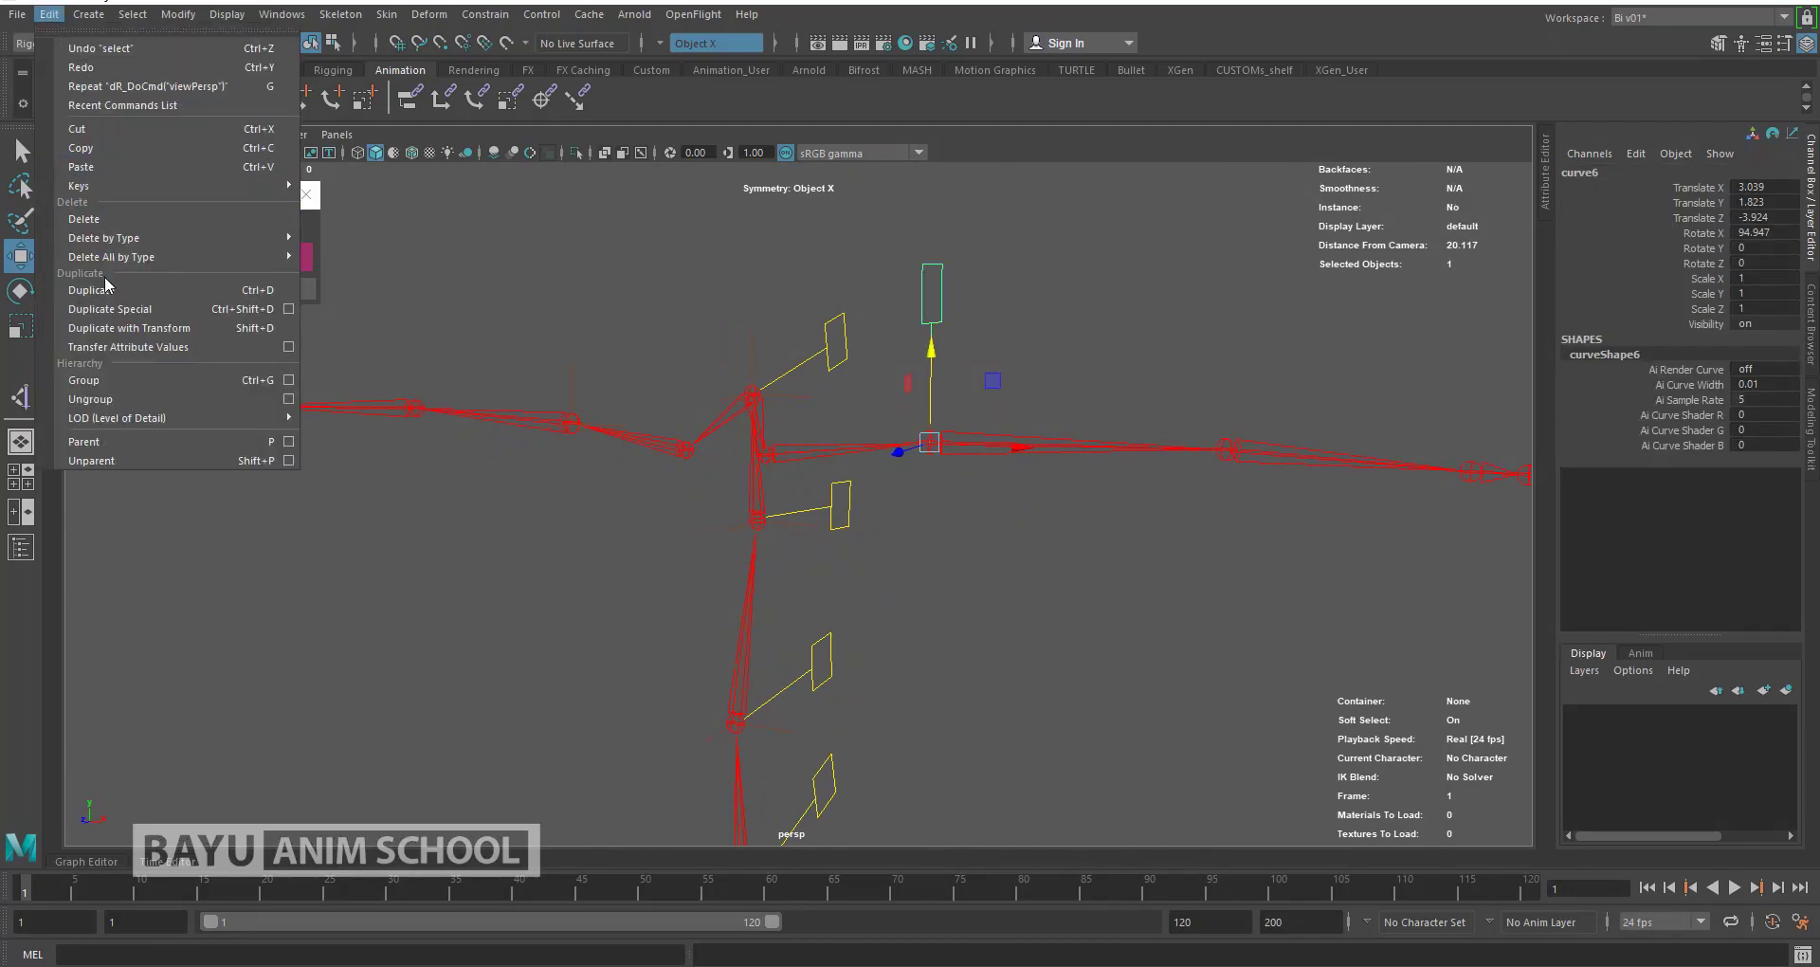
pyautogui.moveTo(179, 15)
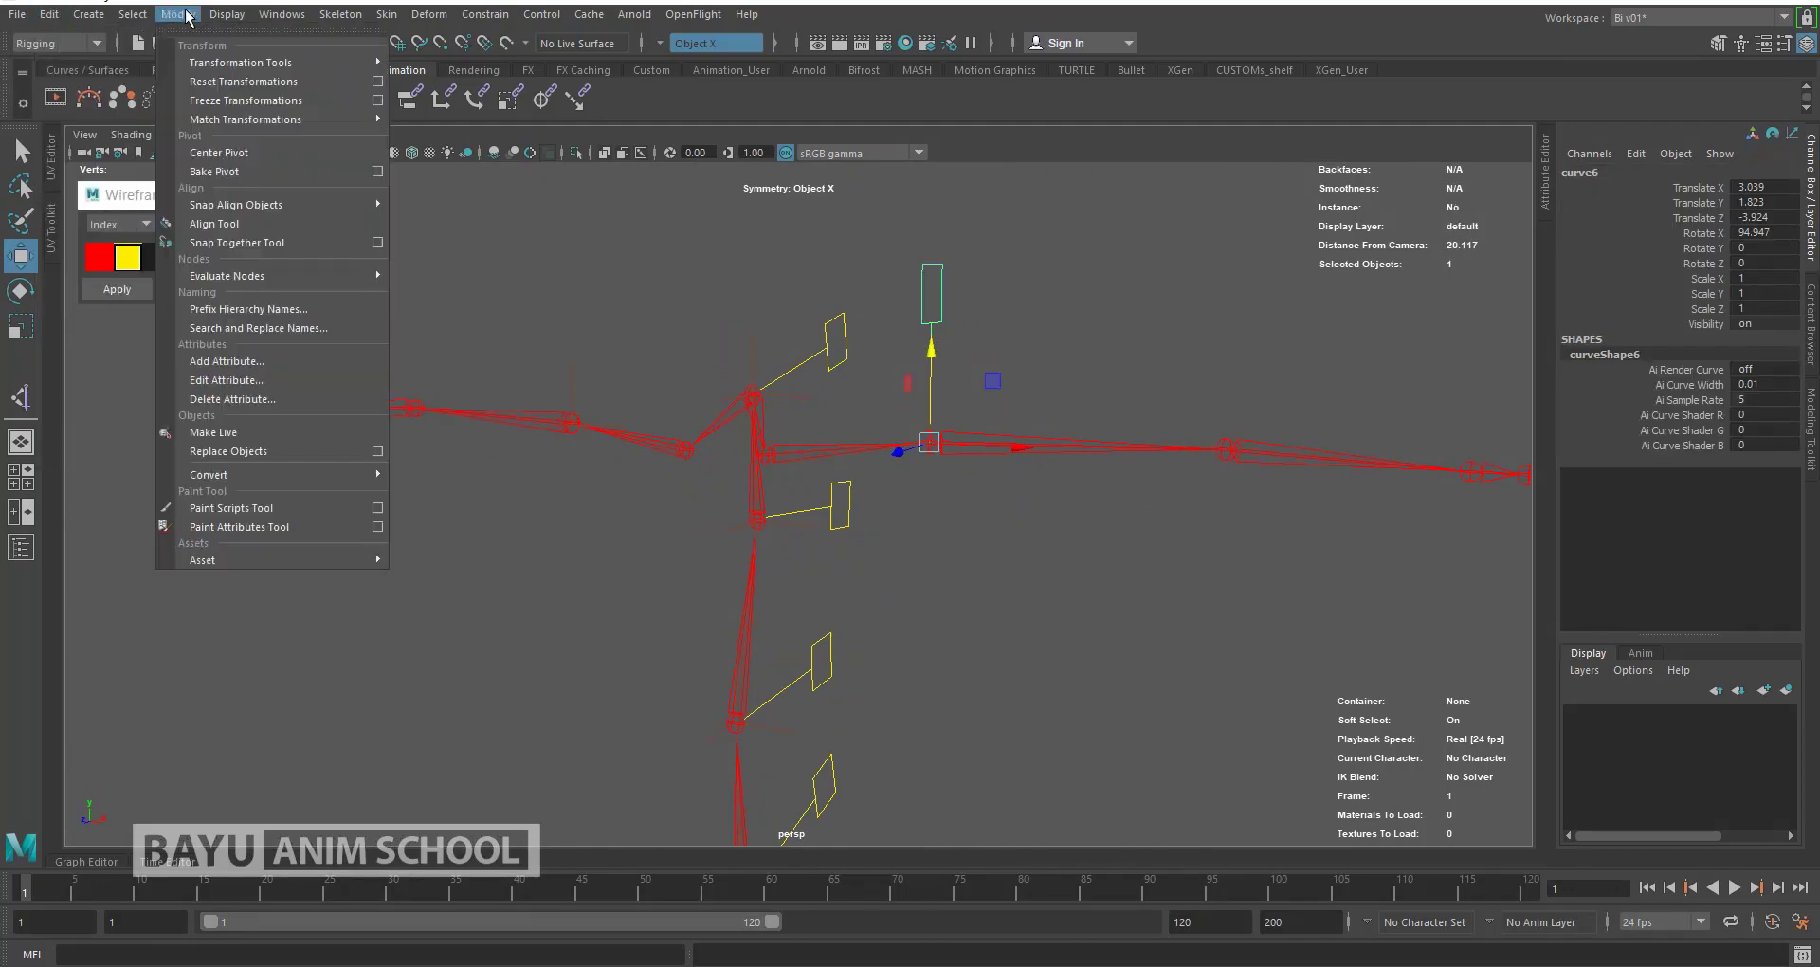
pyautogui.click(237, 82)
pyautogui.moveTo(1073, 455)
pyautogui.keyDown('alt'); pyautogui.mouseDown()
pyautogui.moveTo(1057, 439)
pyautogui.moveTo(951, 486)
pyautogui.moveTo(1037, 514)
pyautogui.mouseUp(); pyautogui.keyUp('alt')
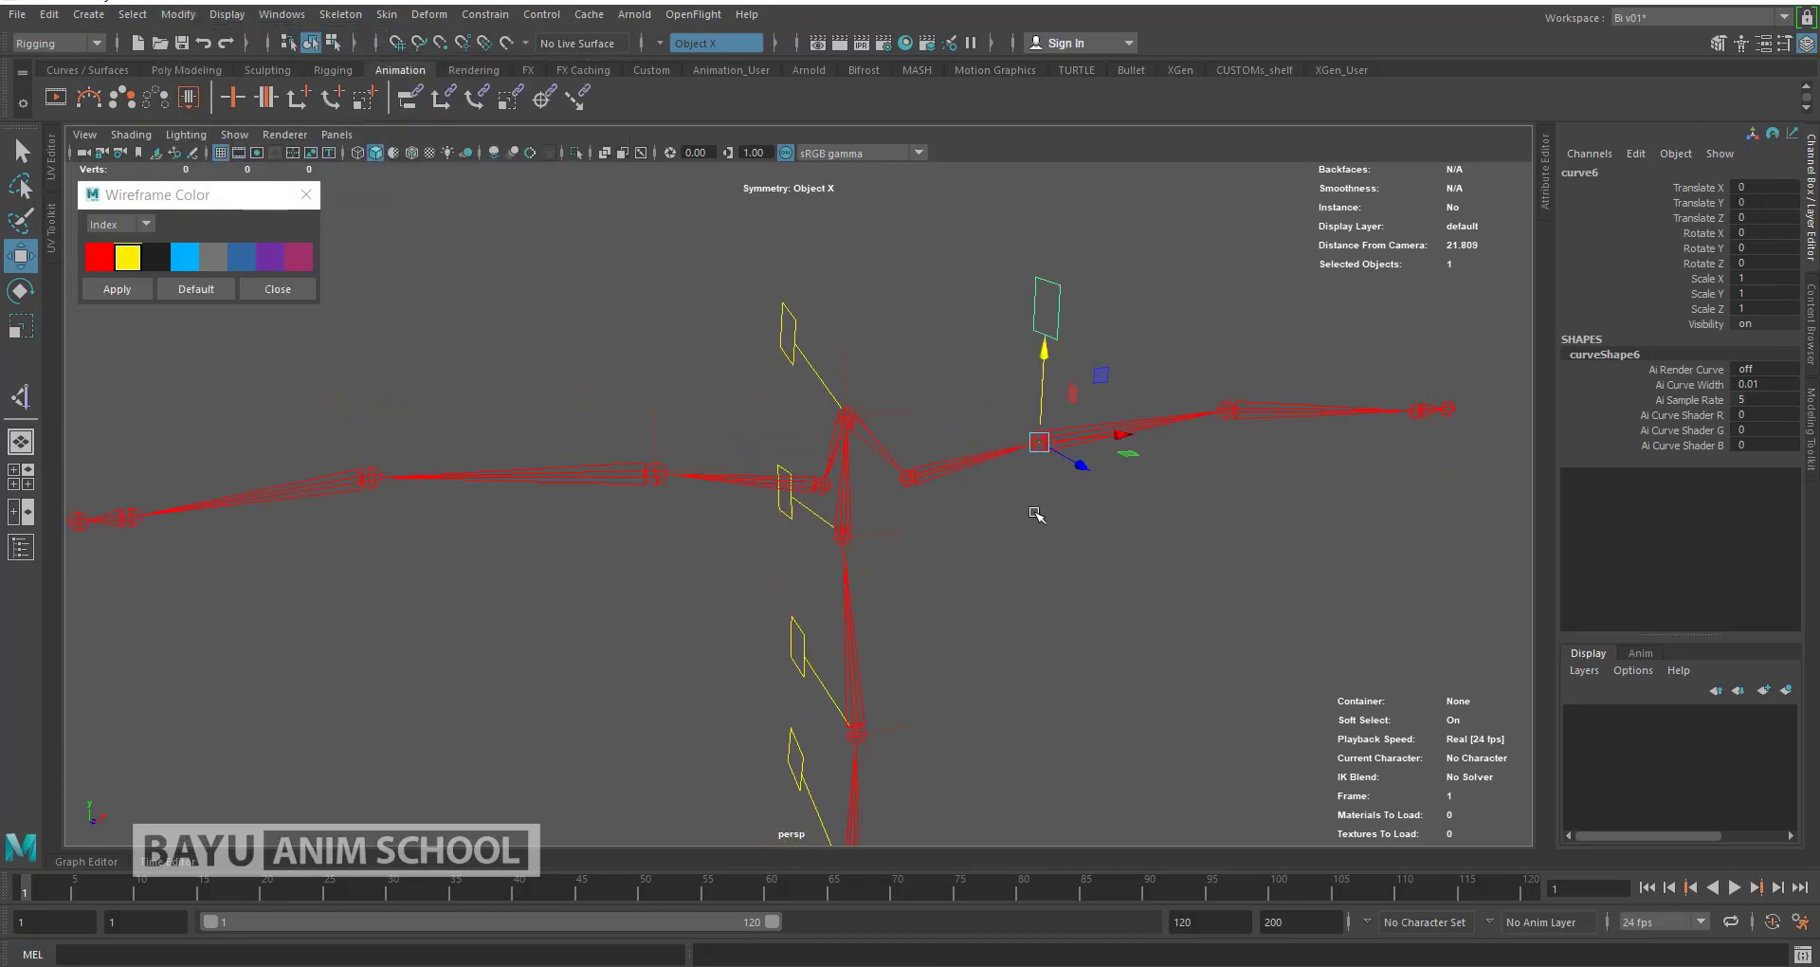
# Step: Duplicate it, snap the copy onto the other arm's joint with curve snapping, and freeze it
pyautogui.hotkey('ctrl', 'd')
pyautogui.click(440, 42)
pyautogui.moveTo(831, 410)
pyautogui.keyDown('alt'); pyautogui.mouseDown()
pyautogui.moveTo(882, 446)
pyautogui.moveTo(661, 521)
pyautogui.mouseUp(); pyautogui.keyUp('alt')
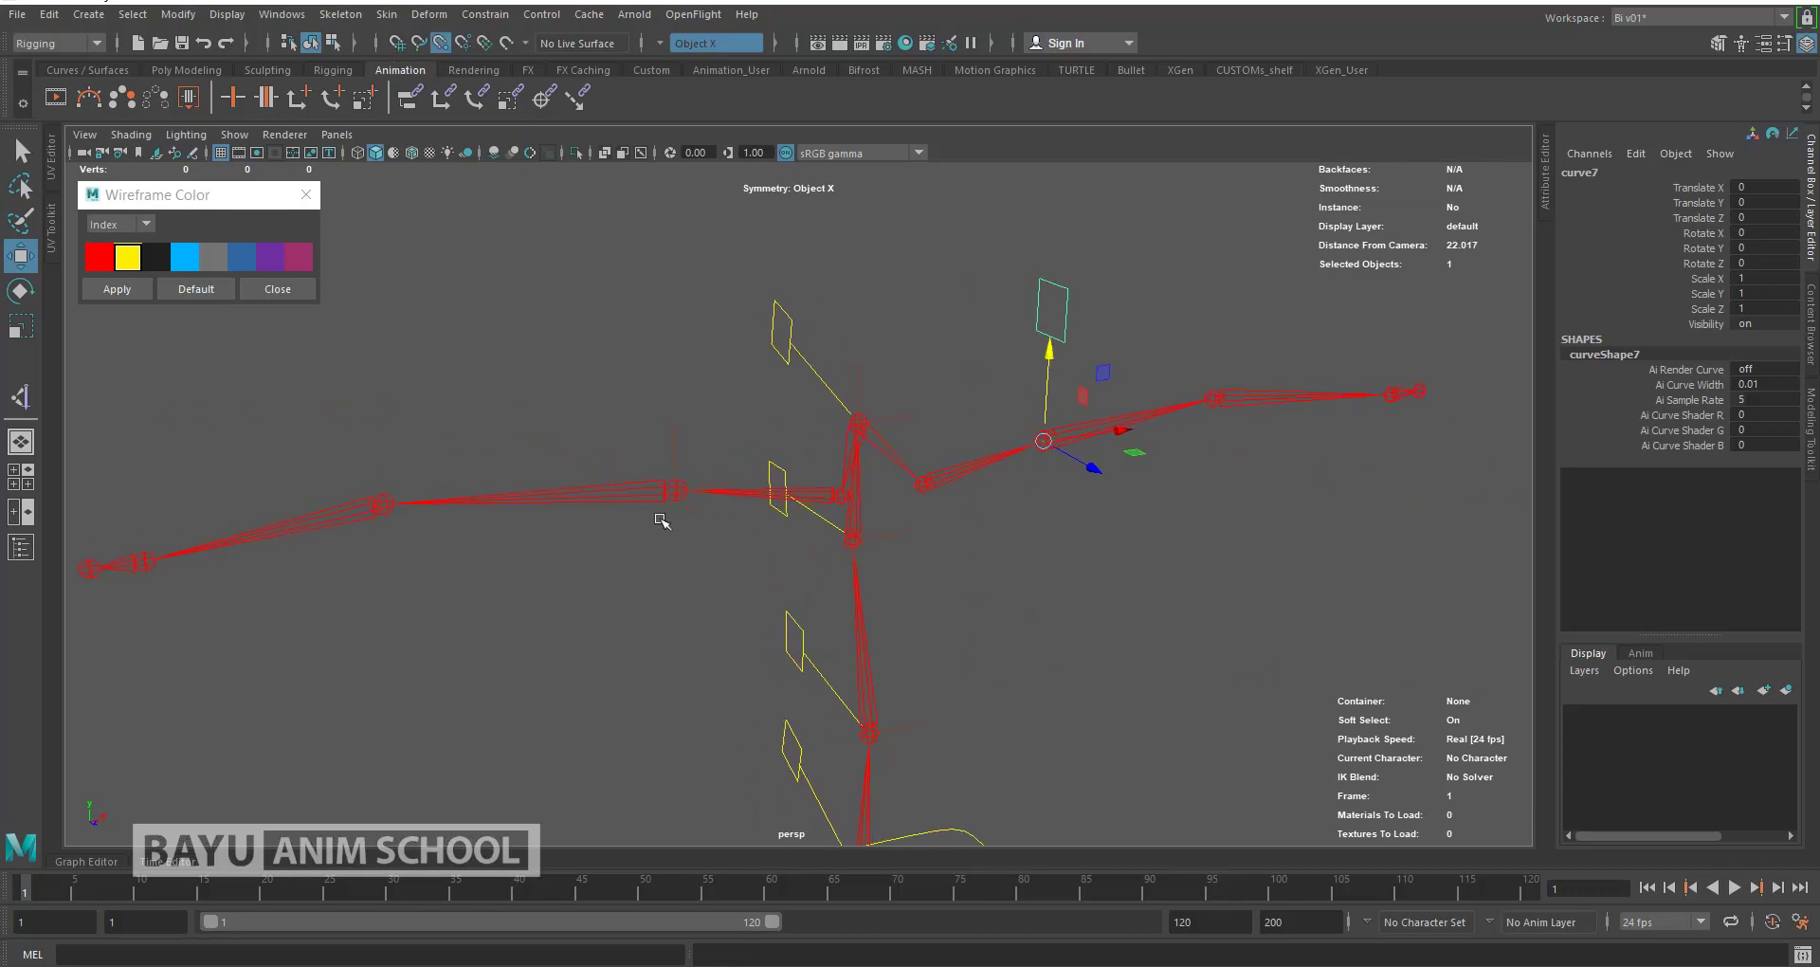
pyautogui.moveTo(1052, 445); pyautogui.dragTo(677, 492)
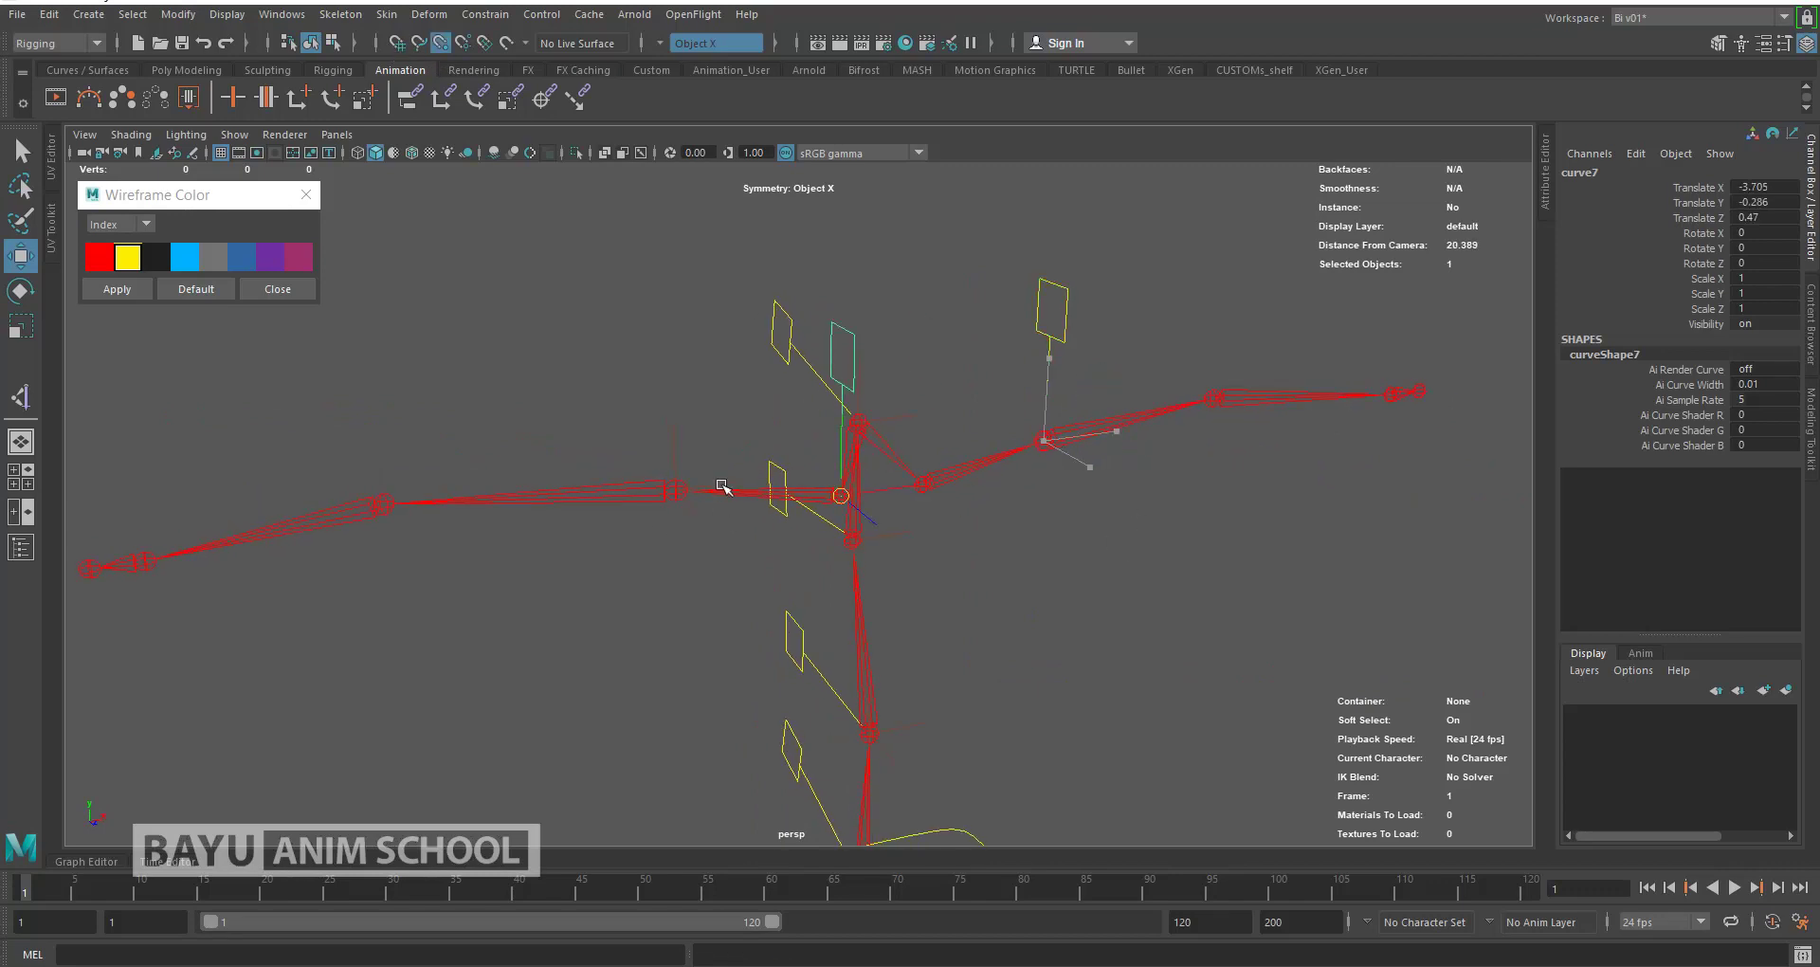
pyautogui.click(179, 14)
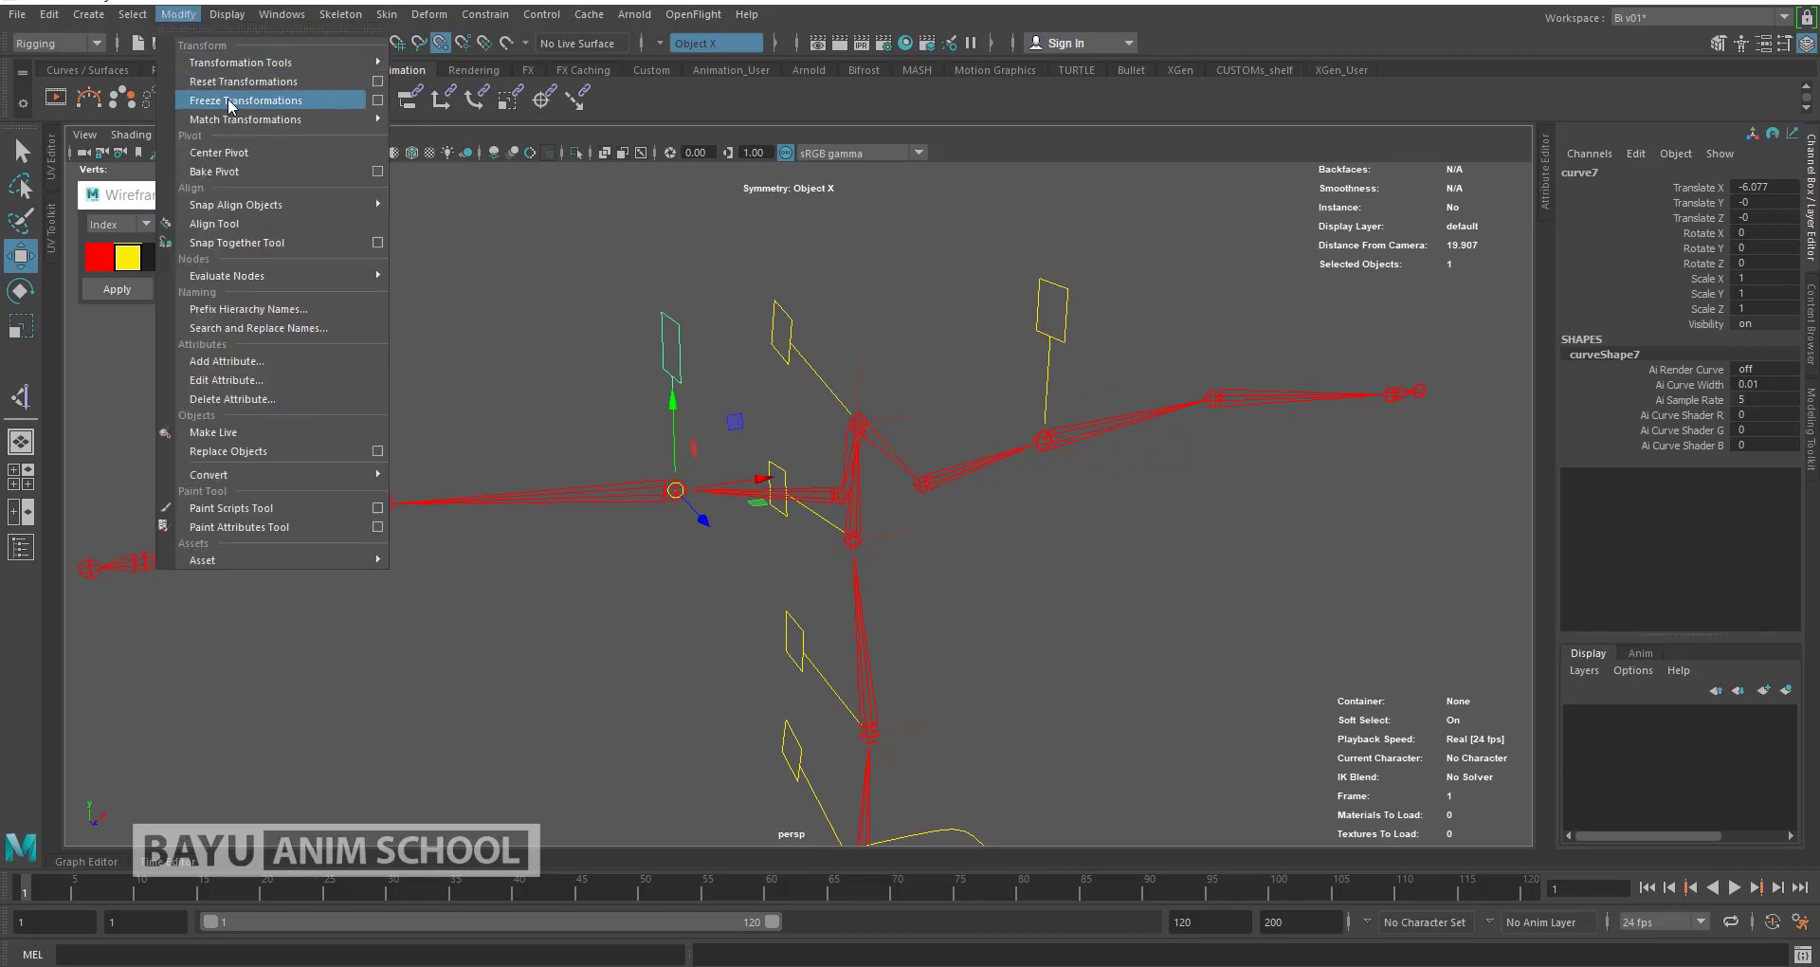
pyautogui.click(237, 83)
pyautogui.keyDown('alt'); pyautogui.moveTo(1100, 554); pyautogui.dragTo(997, 550); pyautogui.keyUp('alt')
pyautogui.scroll(2, 997, 550)
pyautogui.scroll(2, 993, 550)
# Step: Parent each arm's IK handle under its own box control
pyautogui.click(940, 447)
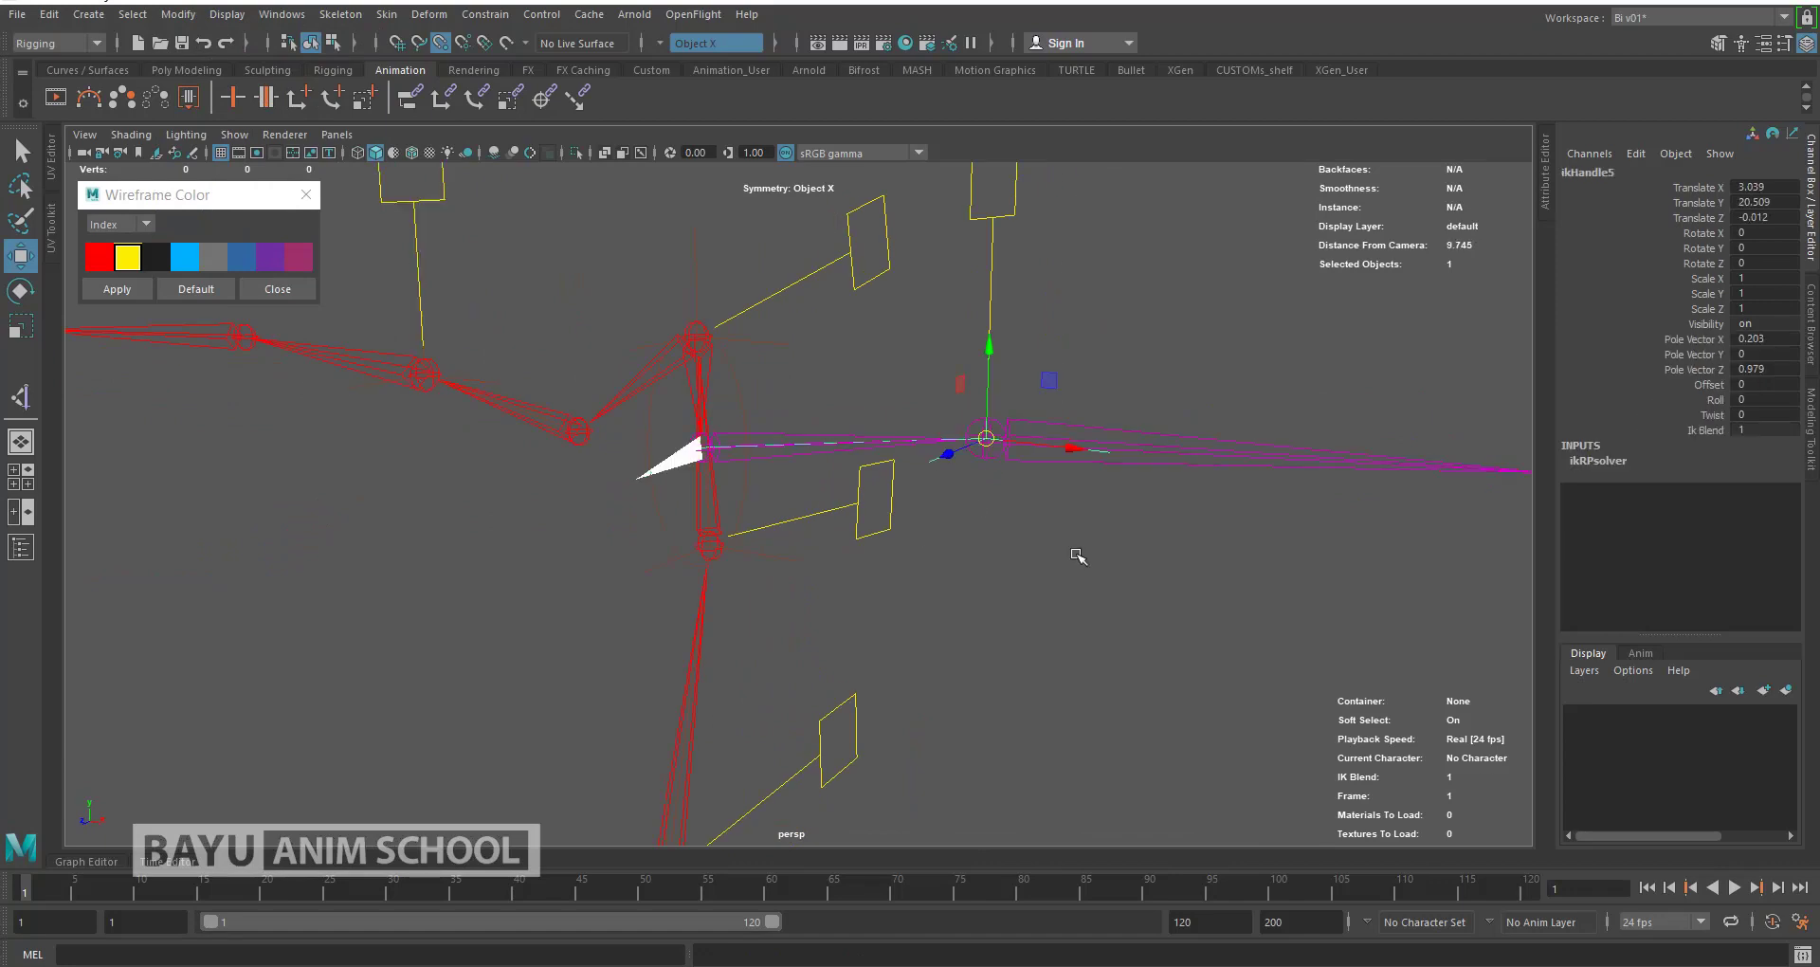
pyautogui.moveTo(1079, 556)
pyautogui.keyDown('alt'); pyautogui.mouseDown()
pyautogui.moveTo(988, 610)
pyautogui.moveTo(1025, 378)
pyautogui.mouseUp(); pyautogui.keyUp('alt')
pyautogui.keyDown('shift'); pyautogui.click(970, 316); pyautogui.keyUp('shift')
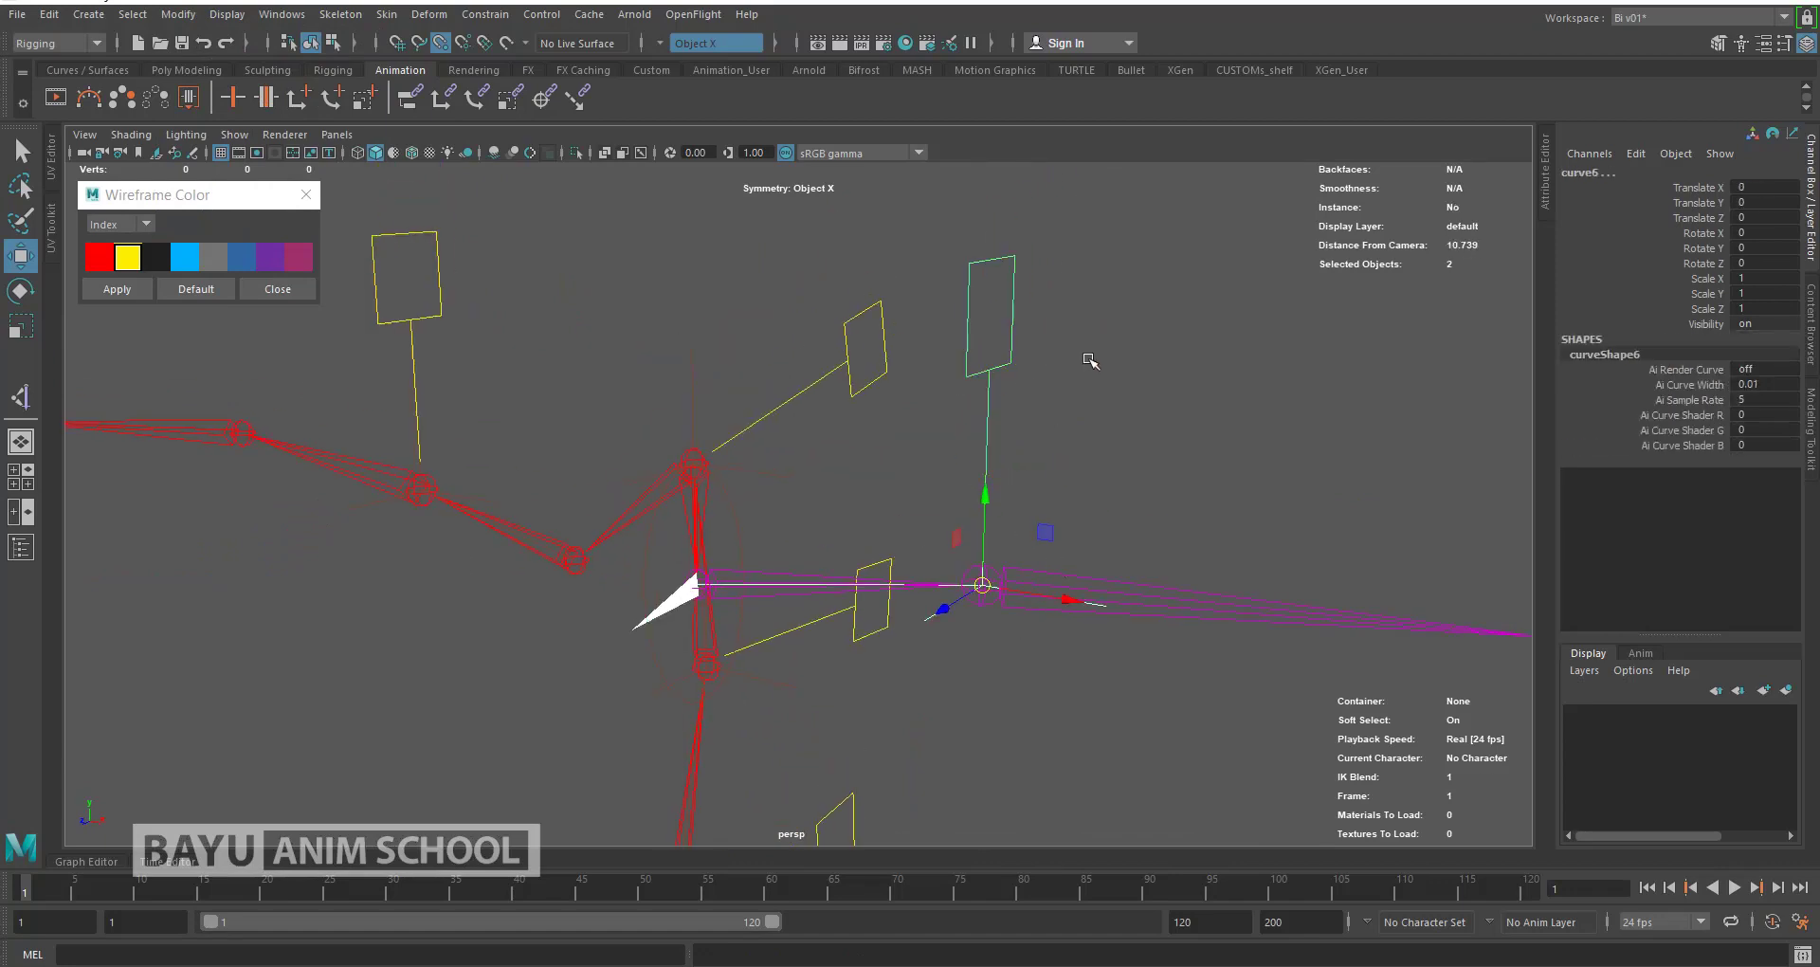
pyautogui.press('p')
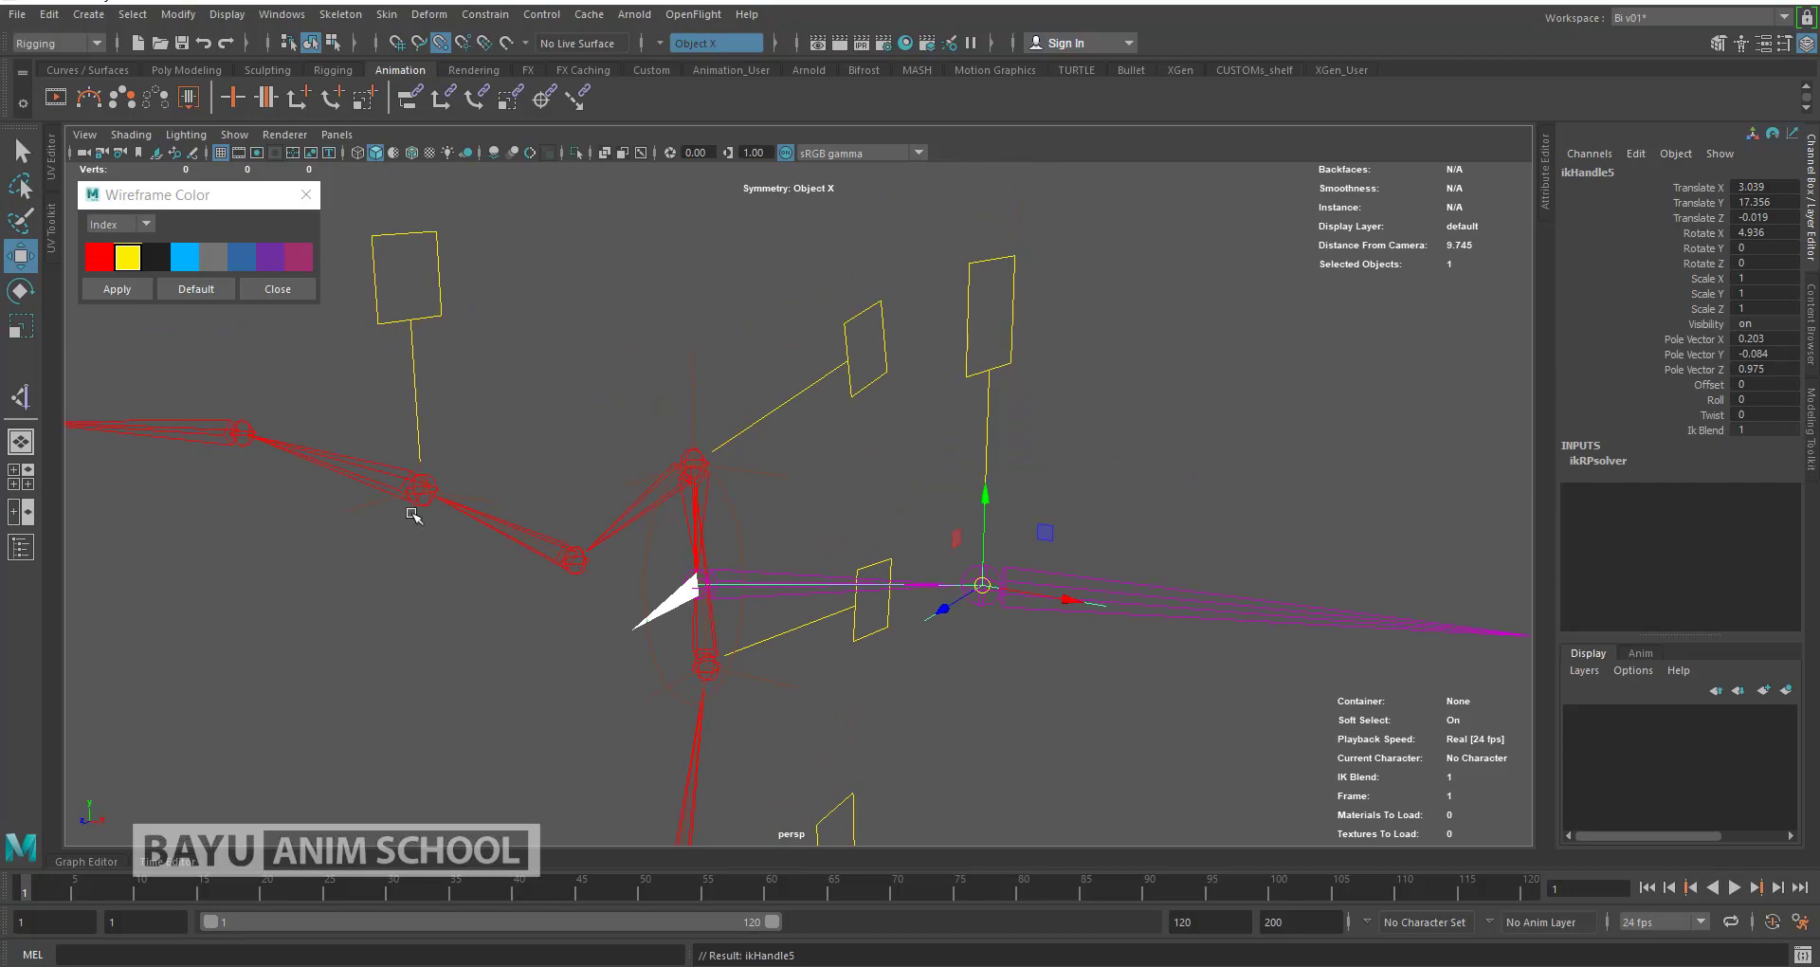
pyautogui.click(417, 489)
pyautogui.keyDown('shift'); pyautogui.click(441, 321); pyautogui.keyUp('shift')
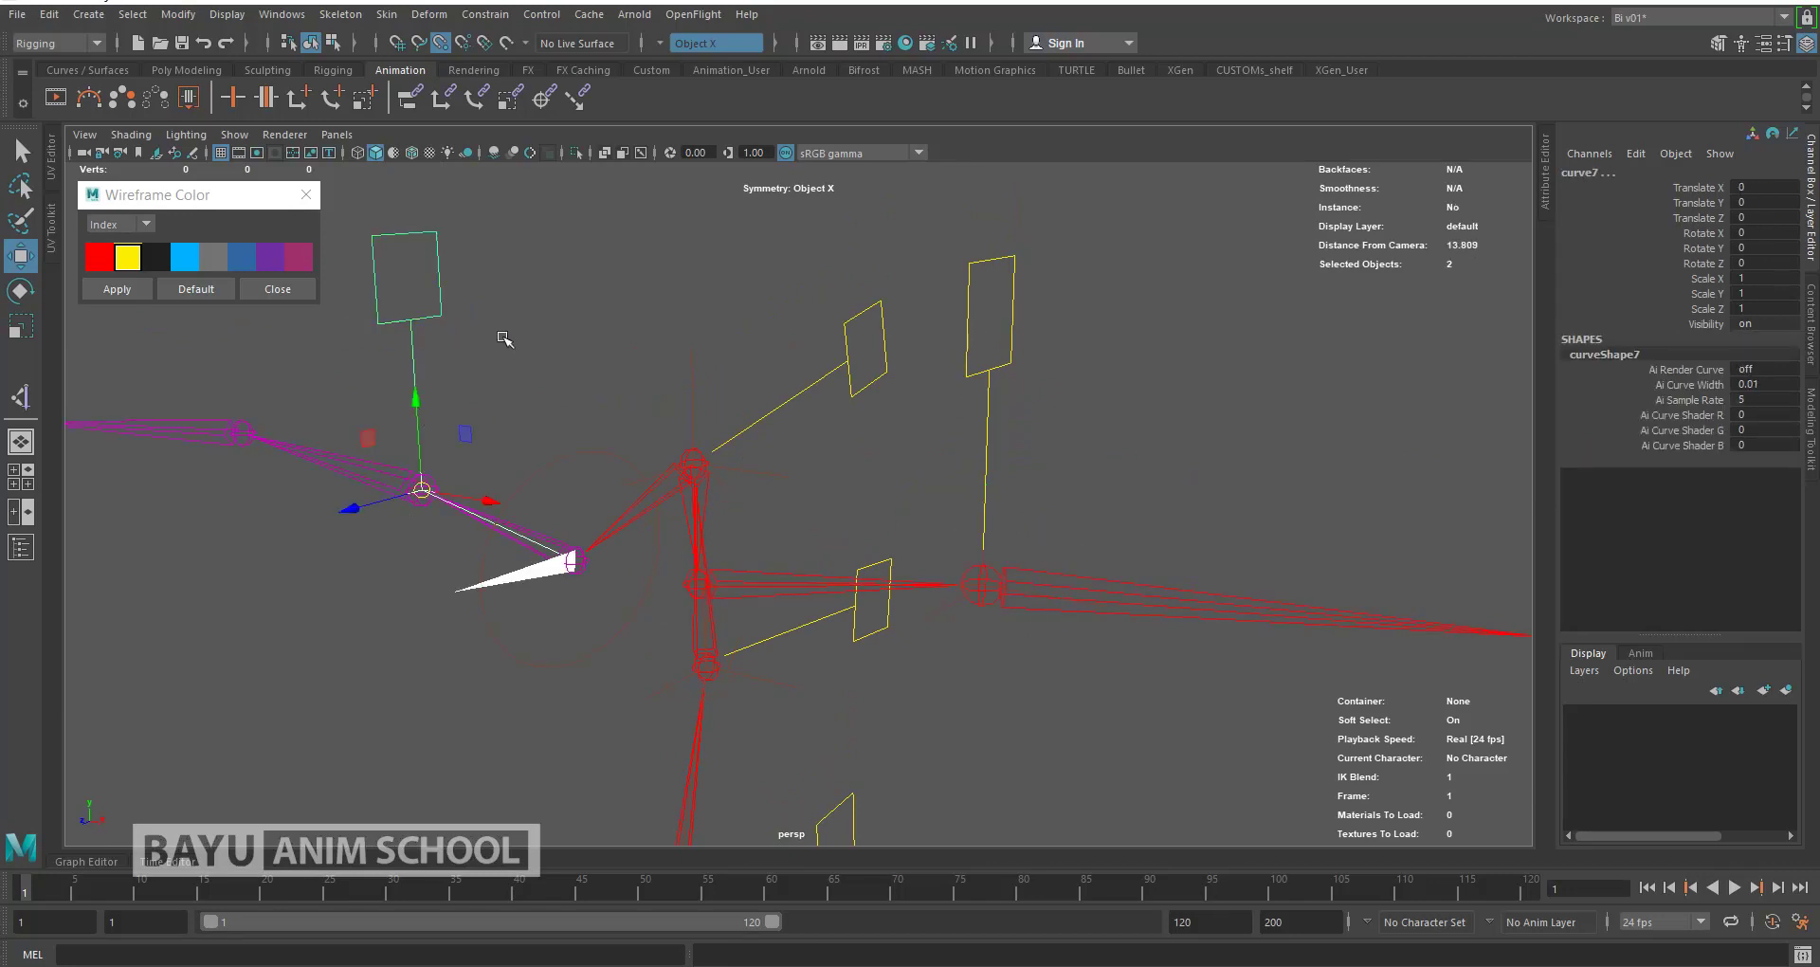
pyautogui.press('p')
# Step: Select both arm box controls plus the upper spine control (curve5) as parent, then frame the rig
pyautogui.click(984, 411)
pyautogui.click(986, 427)
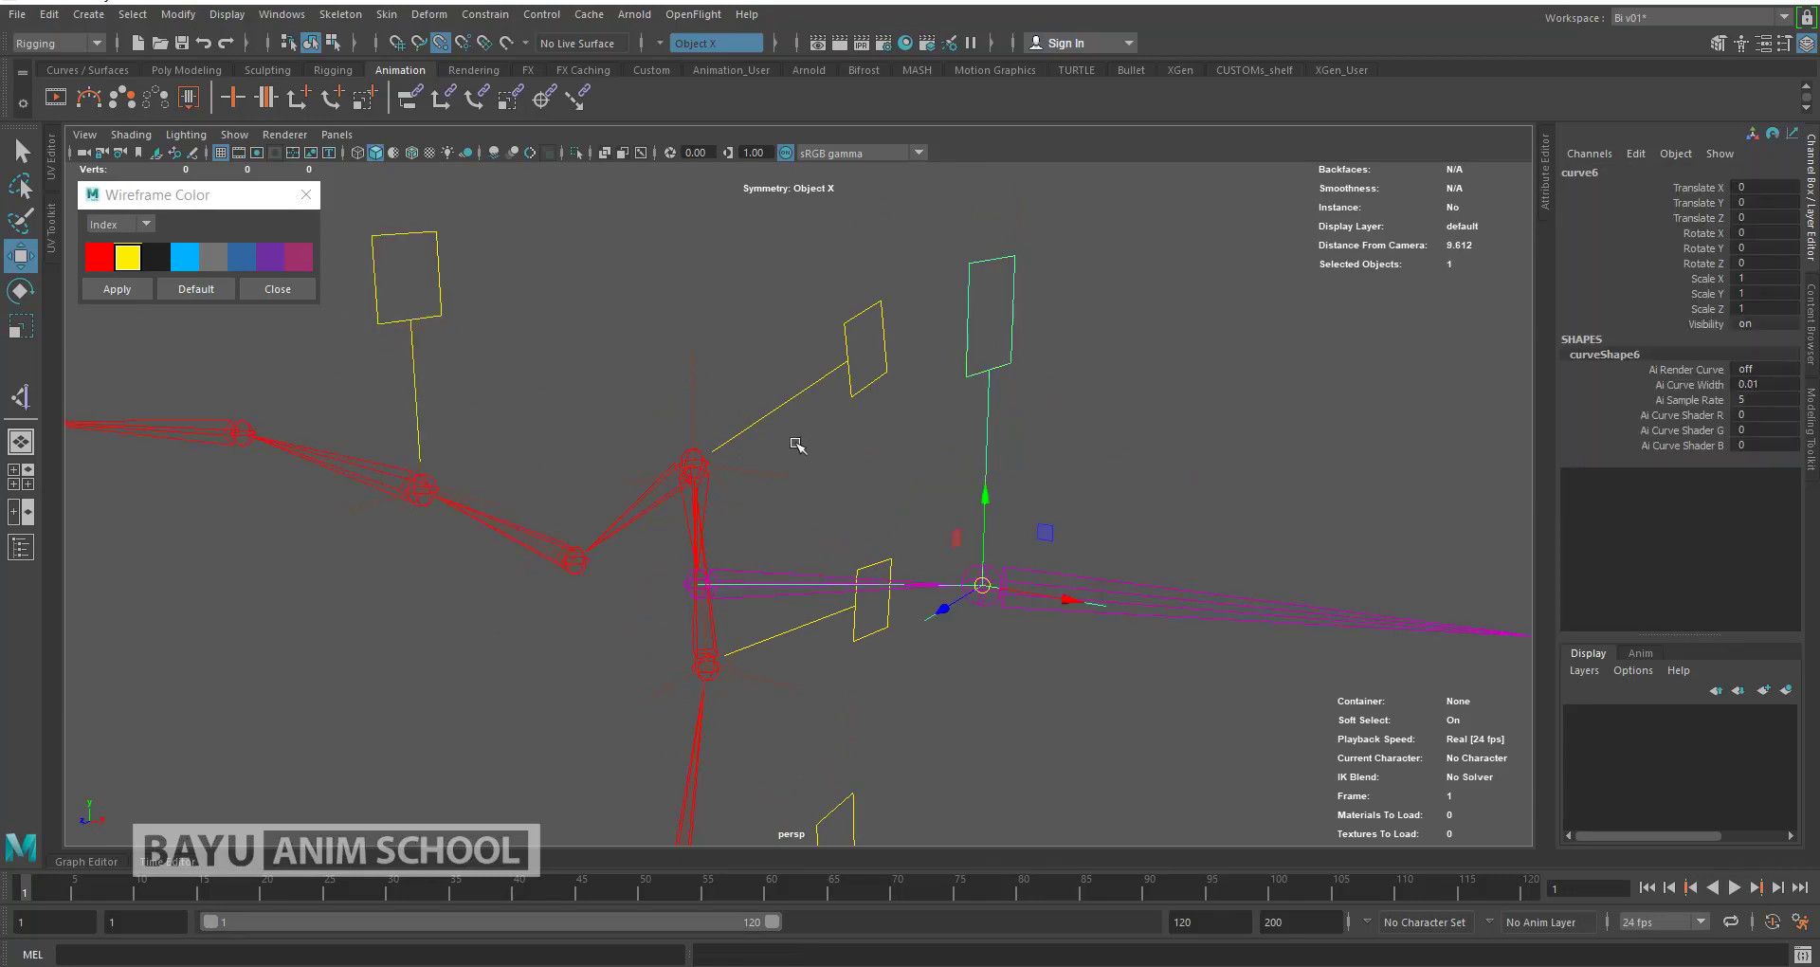
pyautogui.keyDown('shift'); pyautogui.click(414, 324); pyautogui.keyUp('shift')
pyautogui.keyDown('shift'); pyautogui.click(841, 342); pyautogui.keyUp('shift')
pyautogui.click(822, 381)
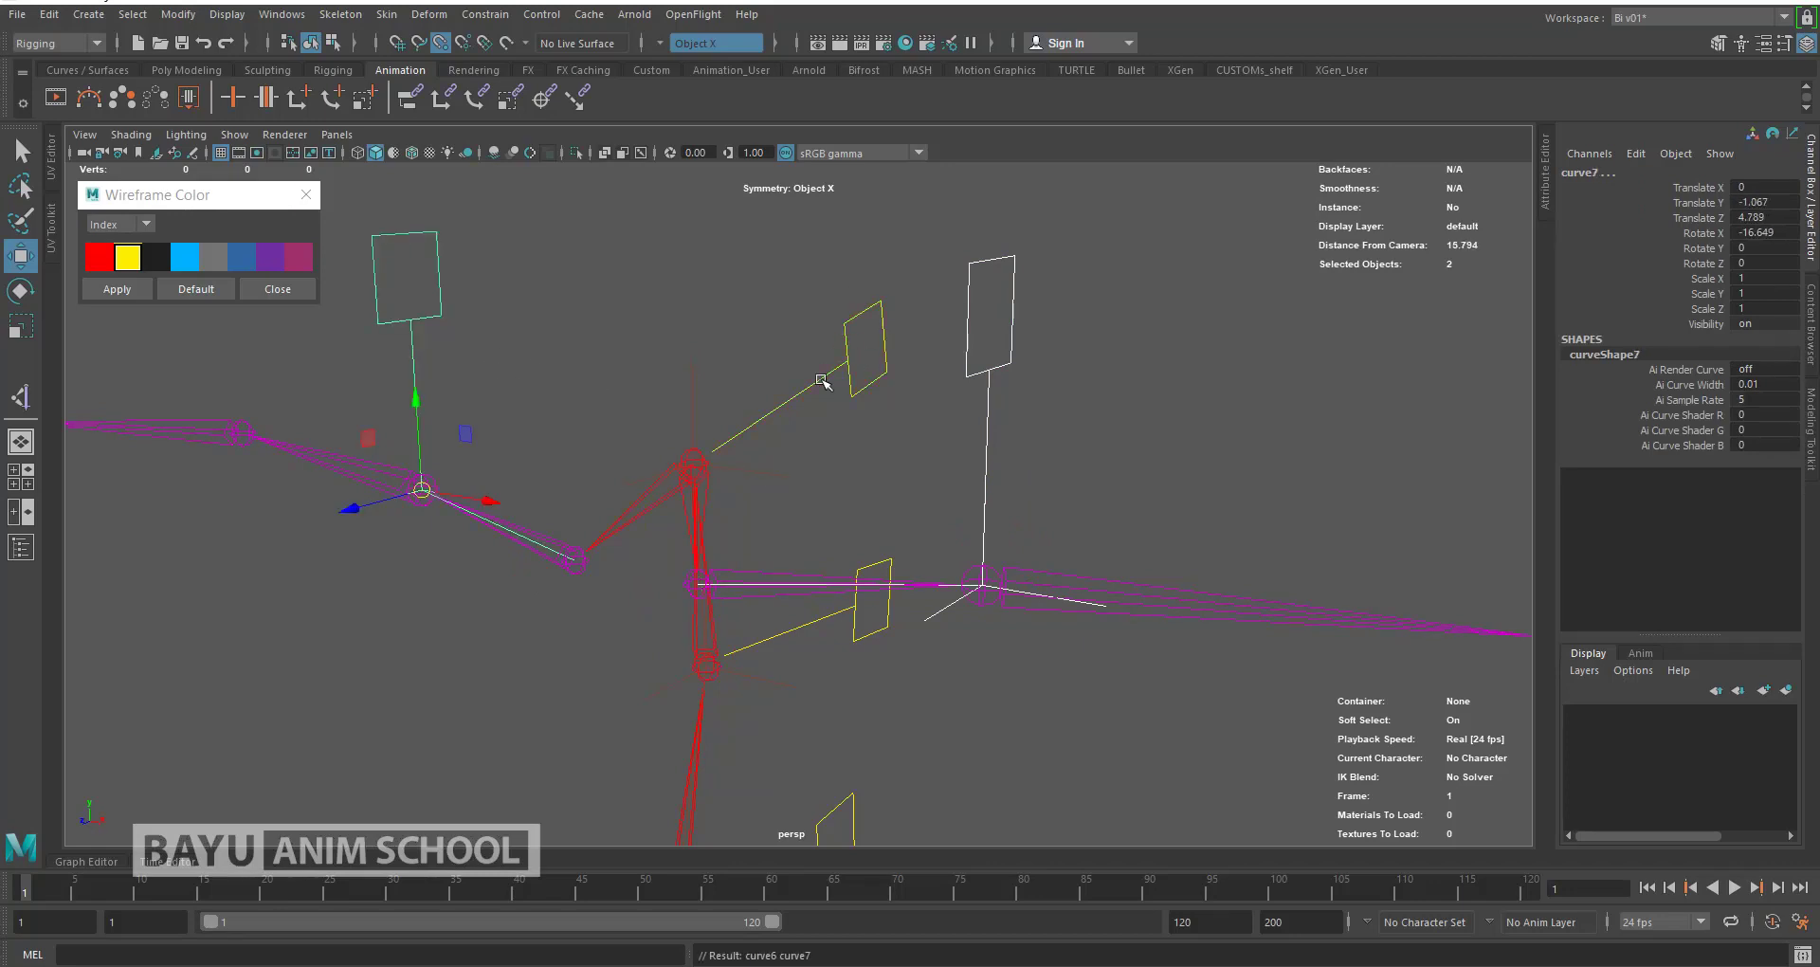
pyautogui.click(1260, 467)
pyautogui.press('f')
# Step: Test-move the upper spine control to check the arms follow, then undo
pyautogui.click(821, 384)
pyautogui.moveTo(853, 519)
pyautogui.keyDown('alt'); pyautogui.mouseDown()
pyautogui.moveTo(910, 520)
pyautogui.moveTo(867, 512)
pyautogui.mouseUp(); pyautogui.keyUp('alt')
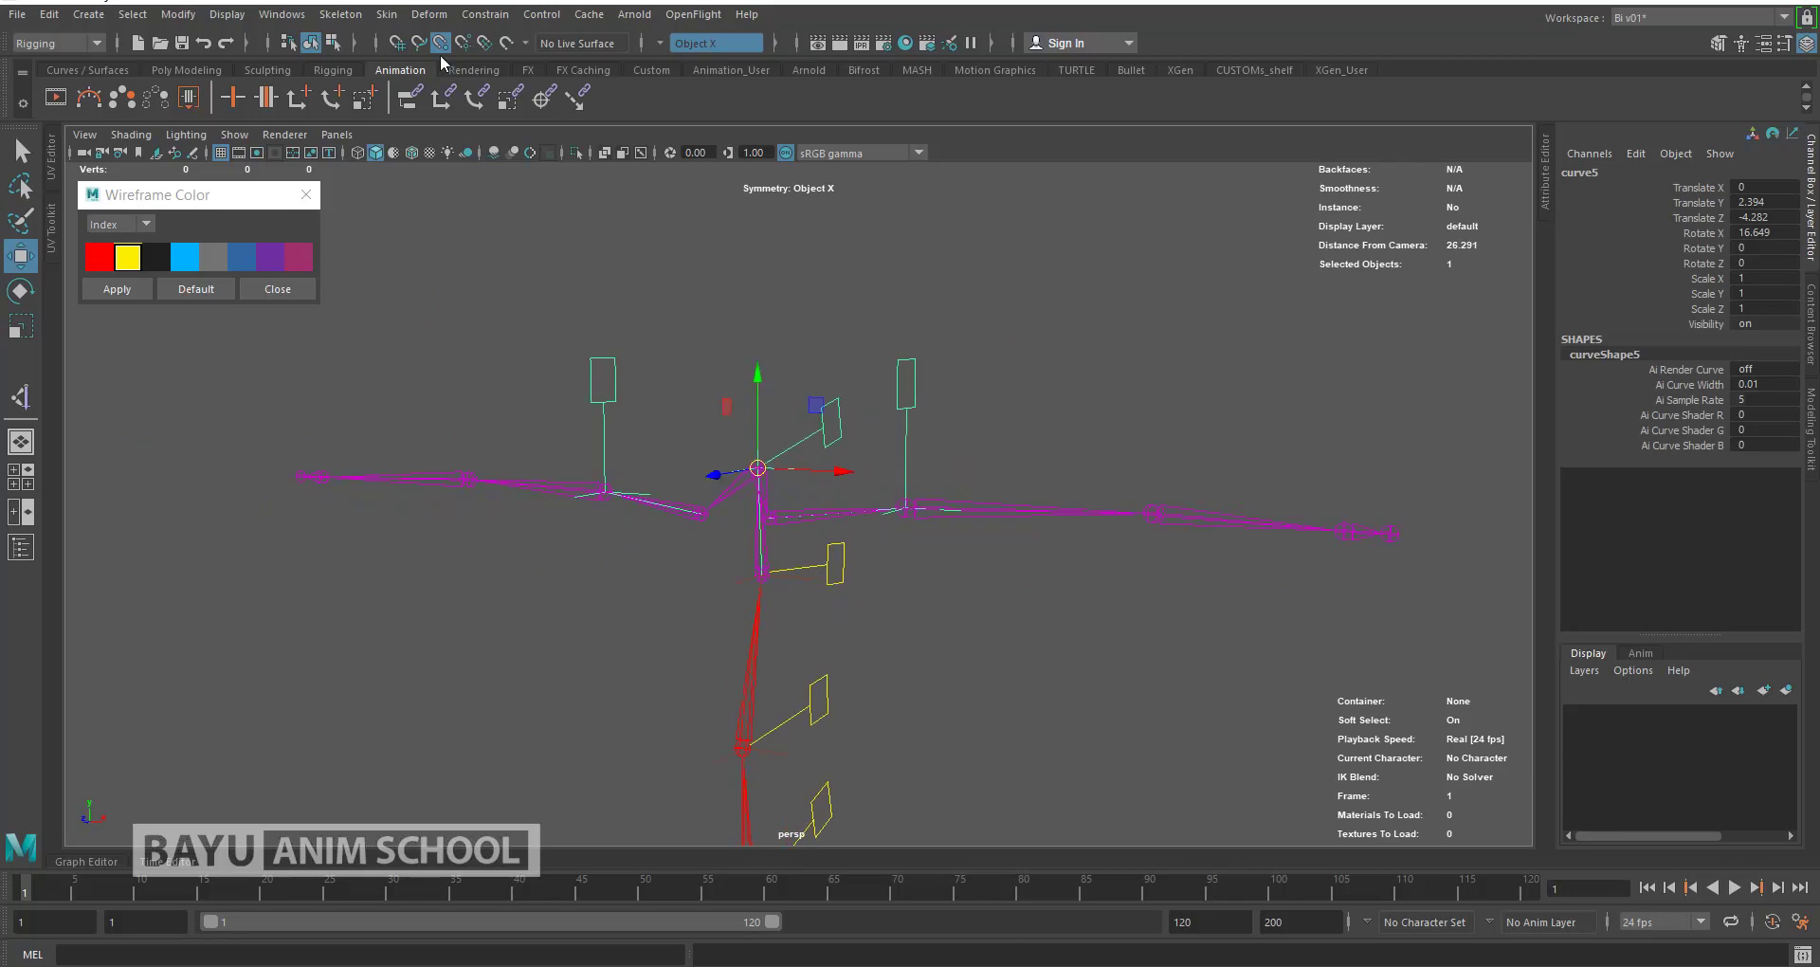
pyautogui.moveTo(814, 412)
pyautogui.mouseDown()
pyautogui.moveTo(839, 400)
pyautogui.moveTo(1037, 533)
pyautogui.mouseUp()
pyautogui.moveTo(993, 642)
pyautogui.keyDown('alt'); pyautogui.mouseDown()
pyautogui.moveTo(926, 644)
pyautogui.moveTo(918, 556)
pyautogui.moveTo(829, 521)
pyautogui.mouseUp(); pyautogui.keyUp('alt')
pyautogui.click(855, 396)
pyautogui.hotkey('ctrl', 'z')
# Step: Test-rotate the controls from a front view, then undo the rotation
pyautogui.hotkey('ctrl', 'z')
pyautogui.hotkey('ctrl', 'z')
pyautogui.hotkey('ctrl', 'z')
pyautogui.moveTo(852, 723)
pyautogui.keyDown('alt'); pyautogui.mouseDown()
pyautogui.moveTo(926, 641)
pyautogui.moveTo(946, 655)
pyautogui.mouseUp(); pyautogui.keyUp('alt')
pyautogui.press('e')
pyautogui.moveTo(755, 703)
pyautogui.mouseDown()
pyautogui.moveTo(789, 713)
pyautogui.moveTo(731, 682)
pyautogui.mouseUp()
pyautogui.hotkey('ctrl', 'z')
pyautogui.click(1008, 503)
pyautogui.moveTo(1008, 503)
pyautogui.keyDown('alt'); pyautogui.mouseDown()
pyautogui.moveTo(923, 581)
pyautogui.moveTo(943, 618)
pyautogui.moveTo(1049, 602)
pyautogui.moveTo(1048, 663)
pyautogui.moveTo(797, 622)
pyautogui.mouseUp(); pyautogui.keyUp('alt')
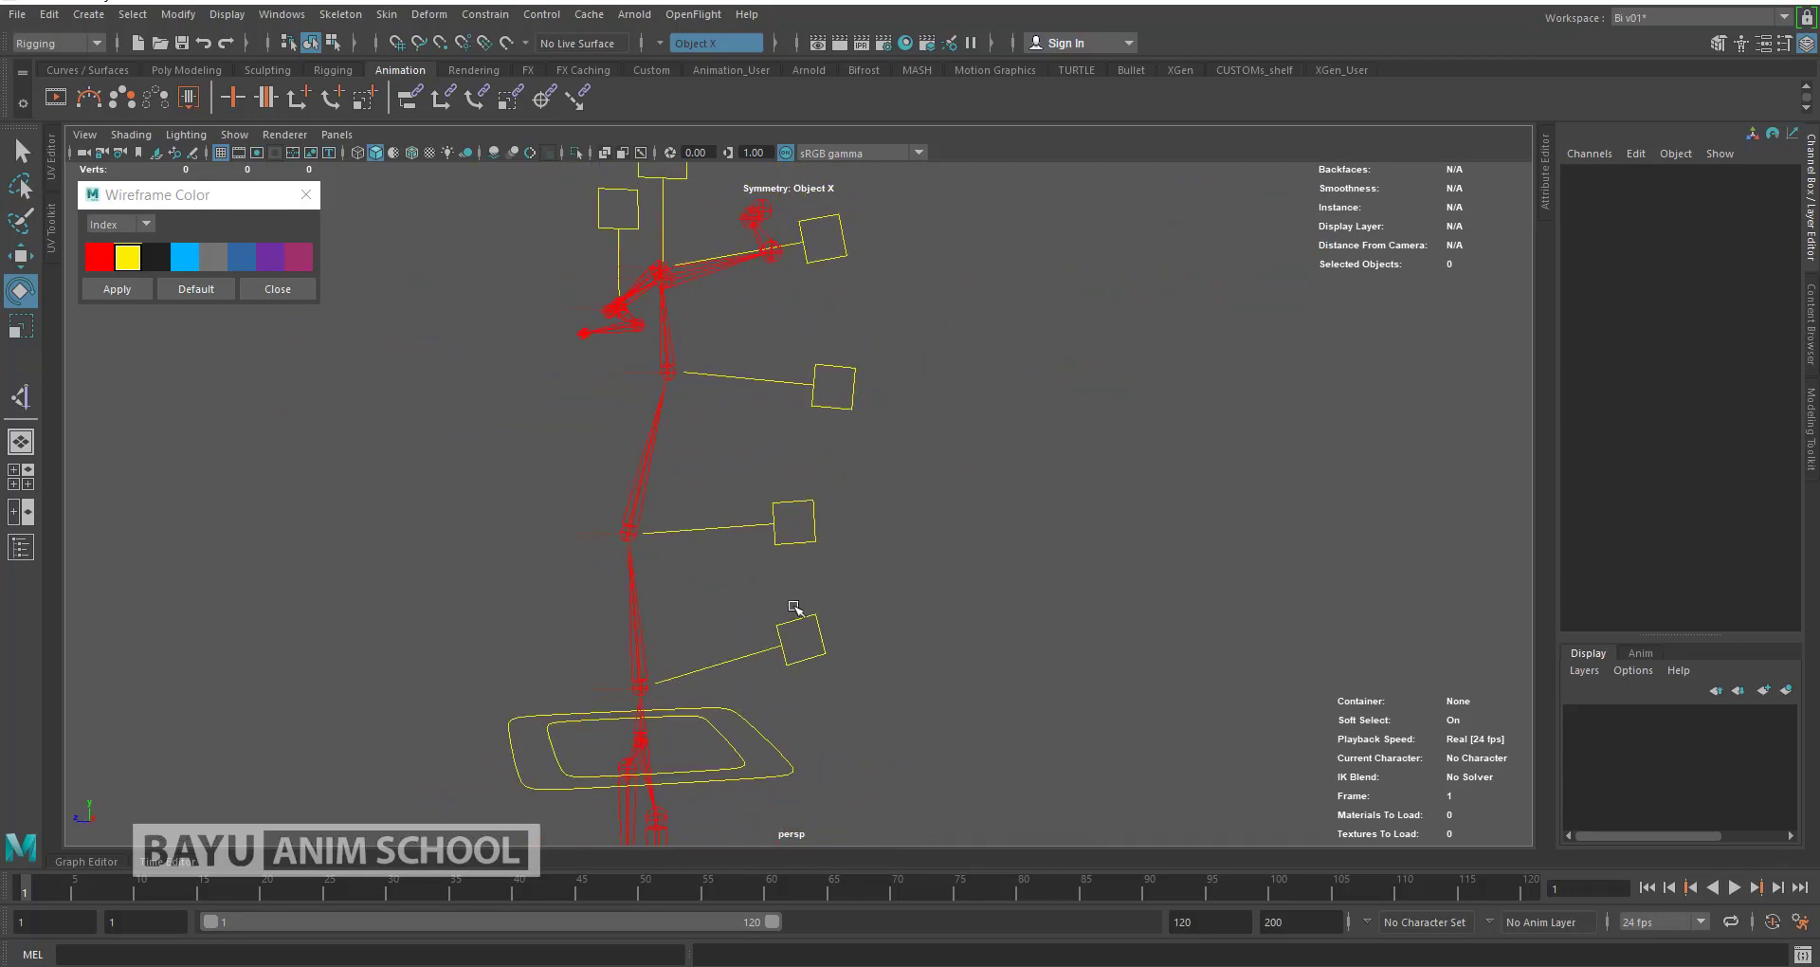
# Step: Test-move the mid-spine and hip controls, undoing each change
pyautogui.click(809, 638)
pyautogui.click(813, 542)
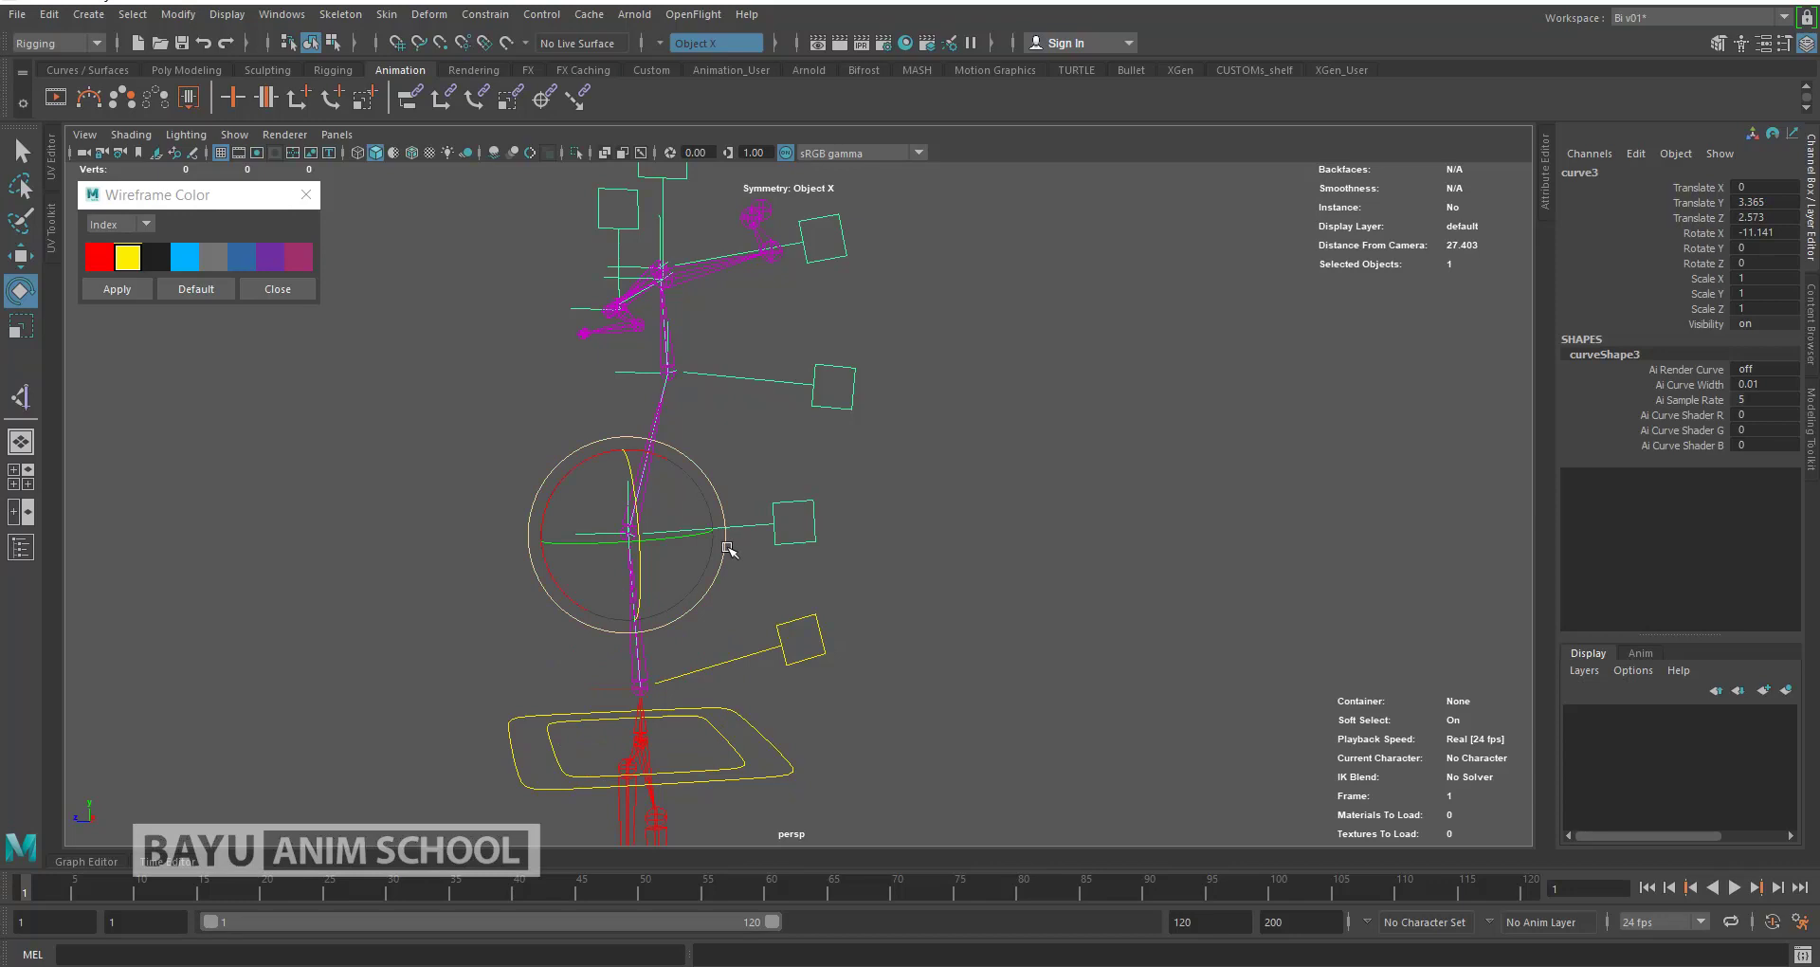
pyautogui.press('w')
pyautogui.moveTo(556, 481)
pyautogui.mouseDown(button='middle')
pyautogui.moveTo(537, 471)
pyautogui.moveTo(574, 502)
pyautogui.moveTo(587, 465)
pyautogui.moveTo(503, 529)
pyautogui.moveTo(566, 498)
pyautogui.mouseUp(button='middle')
pyautogui.hotkey('ctrl', 'z')
pyautogui.moveTo(920, 630)
pyautogui.keyDown('alt'); pyautogui.mouseDown()
pyautogui.moveTo(996, 629)
pyautogui.moveTo(979, 341)
pyautogui.moveTo(880, 453)
pyautogui.moveTo(912, 498)
pyautogui.moveTo(886, 508)
pyautogui.mouseUp(); pyautogui.keyUp('alt')
pyautogui.click(887, 508)
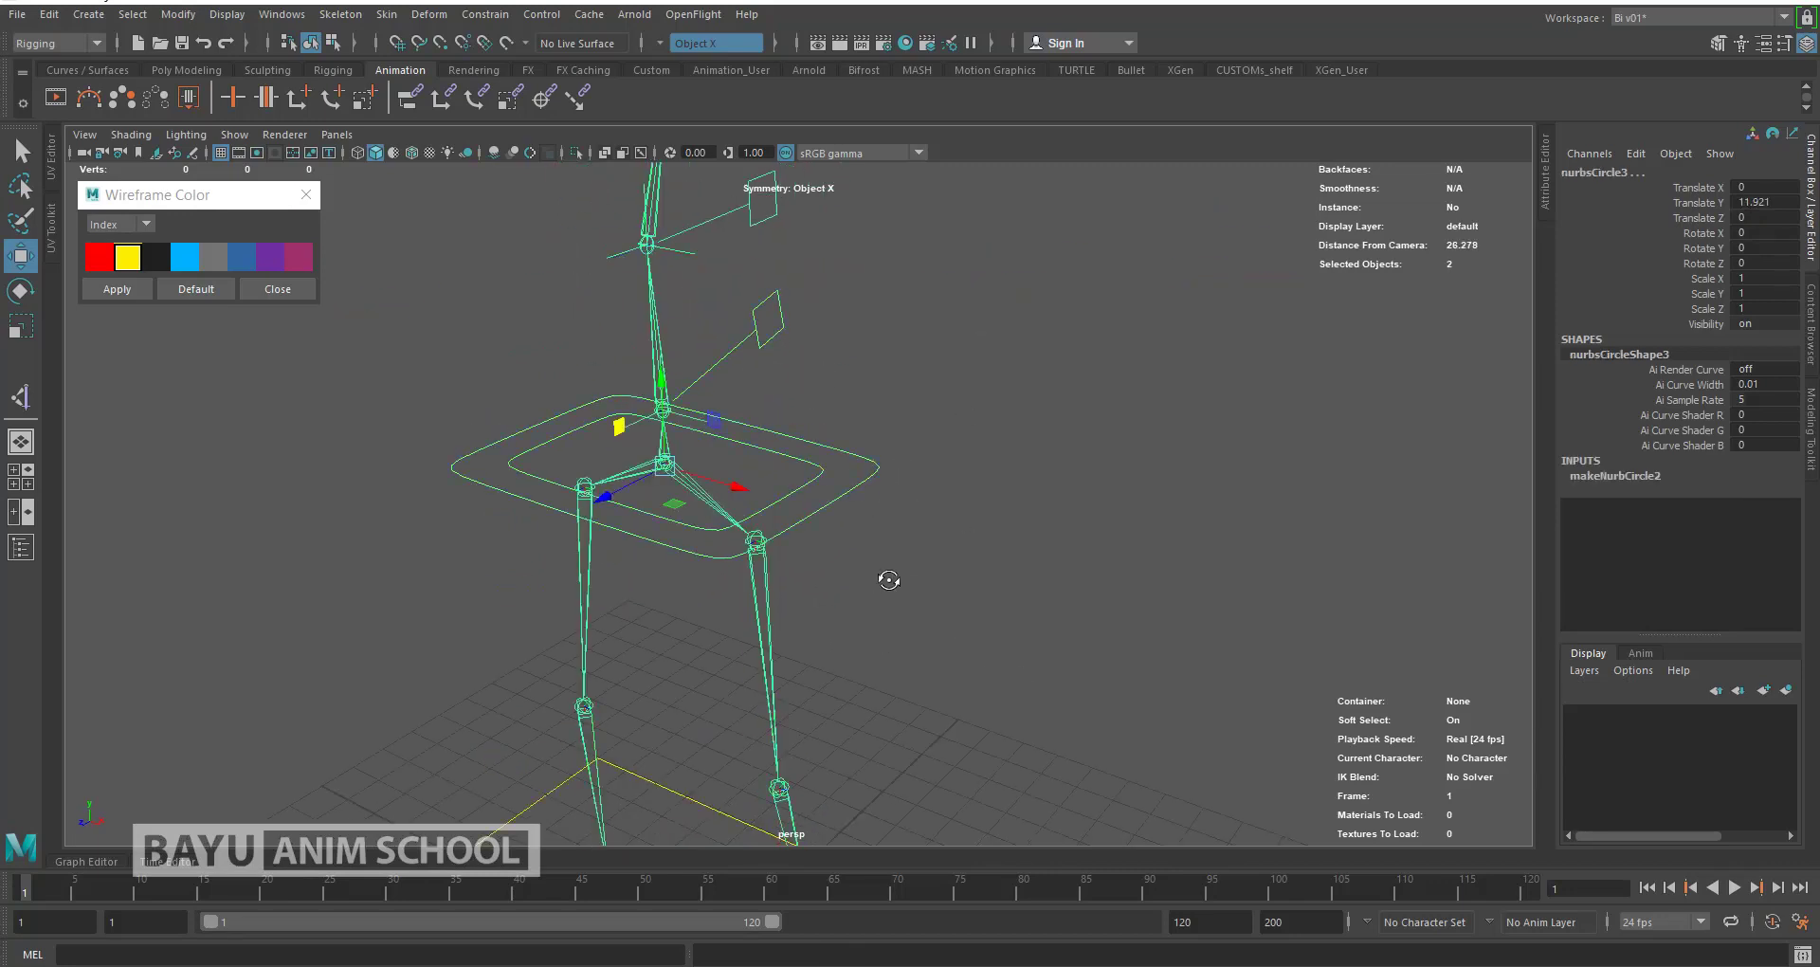
pyautogui.scroll(2, 730, 487)
pyautogui.hotkey('ctrl', 'z')
pyautogui.scroll(-2, 730, 486)
# Step: Orbit and zoom to a low, close view of both feet
pyautogui.moveTo(730, 487)
pyautogui.keyDown('alt'); pyautogui.mouseDown()
pyautogui.moveTo(946, 630)
pyautogui.moveTo(962, 504)
pyautogui.moveTo(928, 564)
pyautogui.mouseUp(); pyautogui.keyUp('alt')
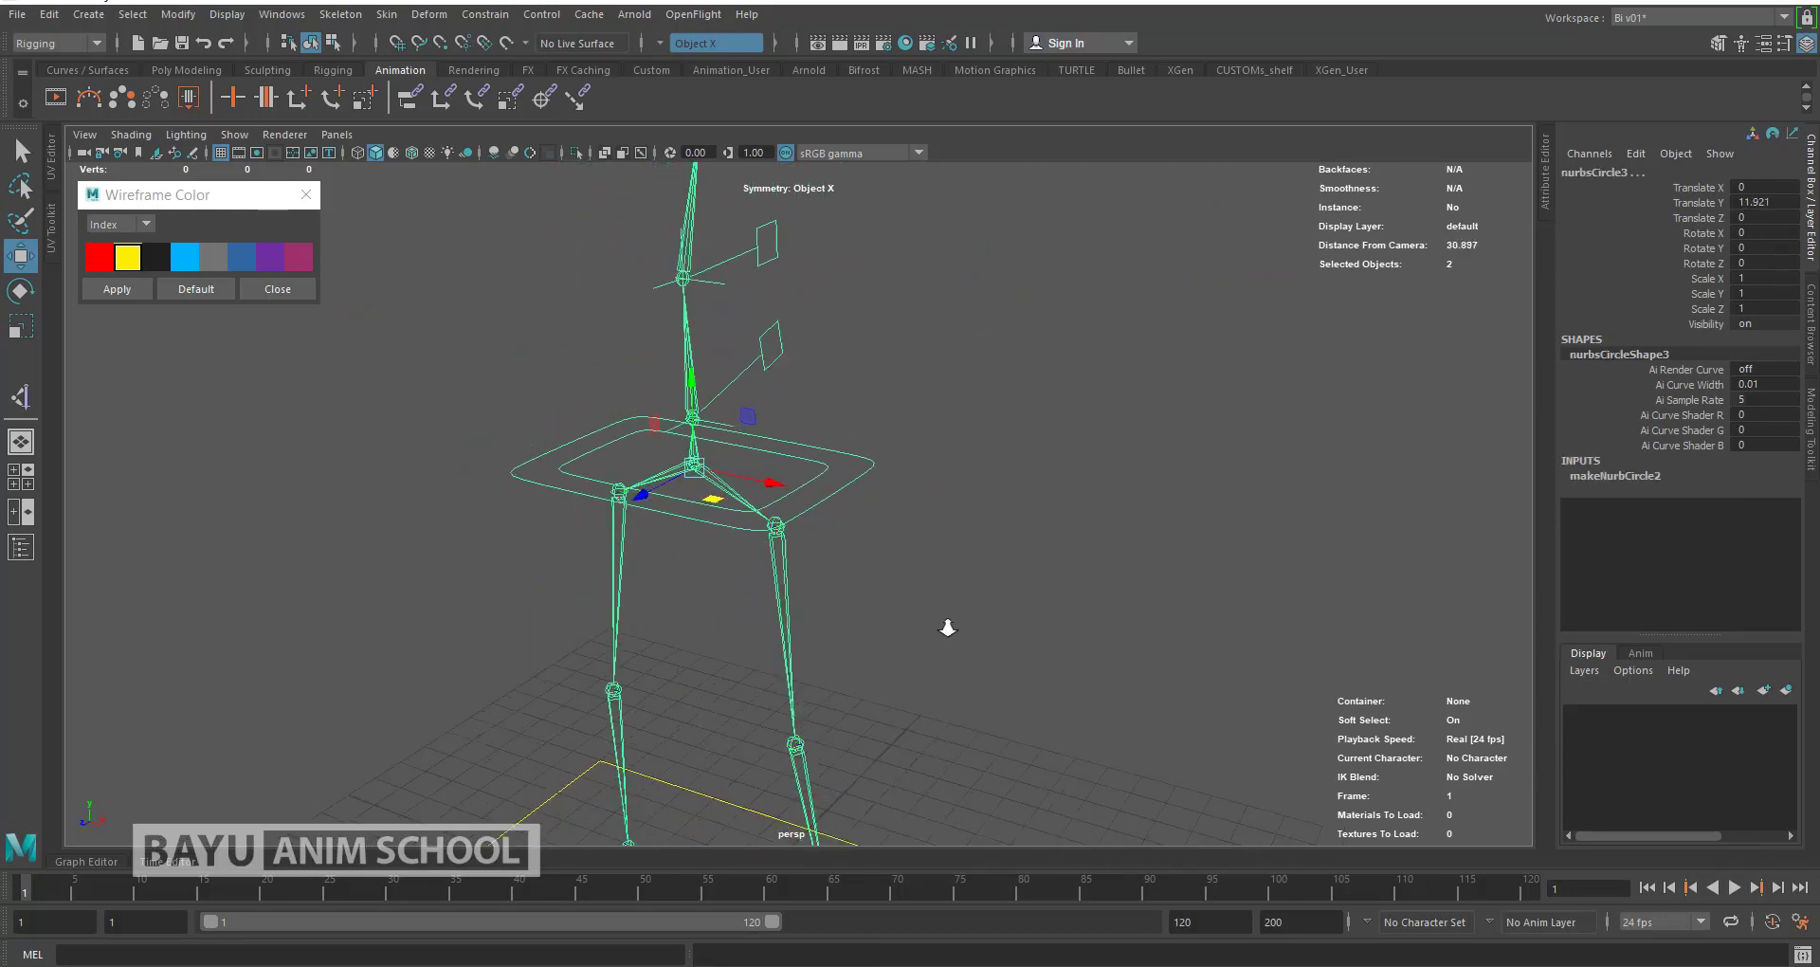
pyautogui.scroll(1, 927, 564)
pyautogui.scroll(1, 963, 581)
pyautogui.scroll(1, 935, 594)
pyautogui.moveTo(736, 768)
pyautogui.keyDown('alt'); pyautogui.mouseDown()
pyautogui.moveTo(853, 663)
pyautogui.moveTo(918, 516)
pyautogui.moveTo(890, 601)
pyautogui.moveTo(939, 612)
pyautogui.moveTo(926, 626)
pyautogui.mouseUp(); pyautogui.keyUp('alt')
pyautogui.scroll(3, 921, 524)
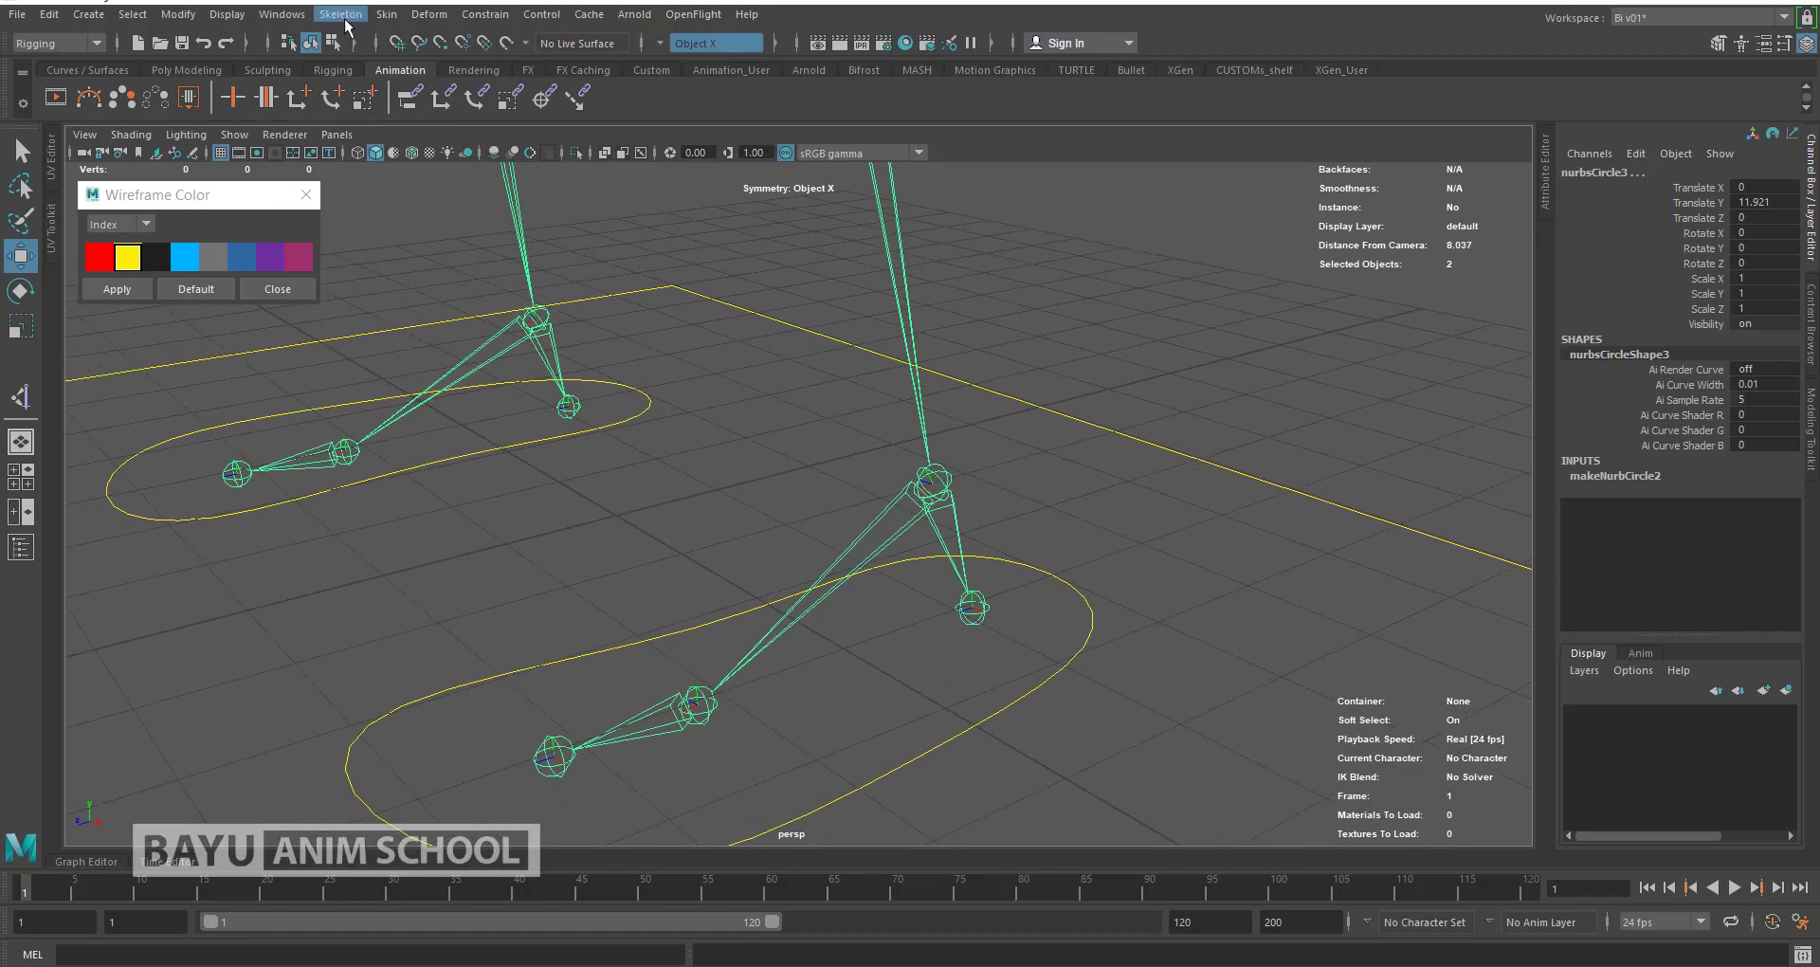
# Step: Create ankle-to-ball and ball-to-toe IK handles on the right foot
pyautogui.click(341, 14)
pyautogui.click(399, 248)
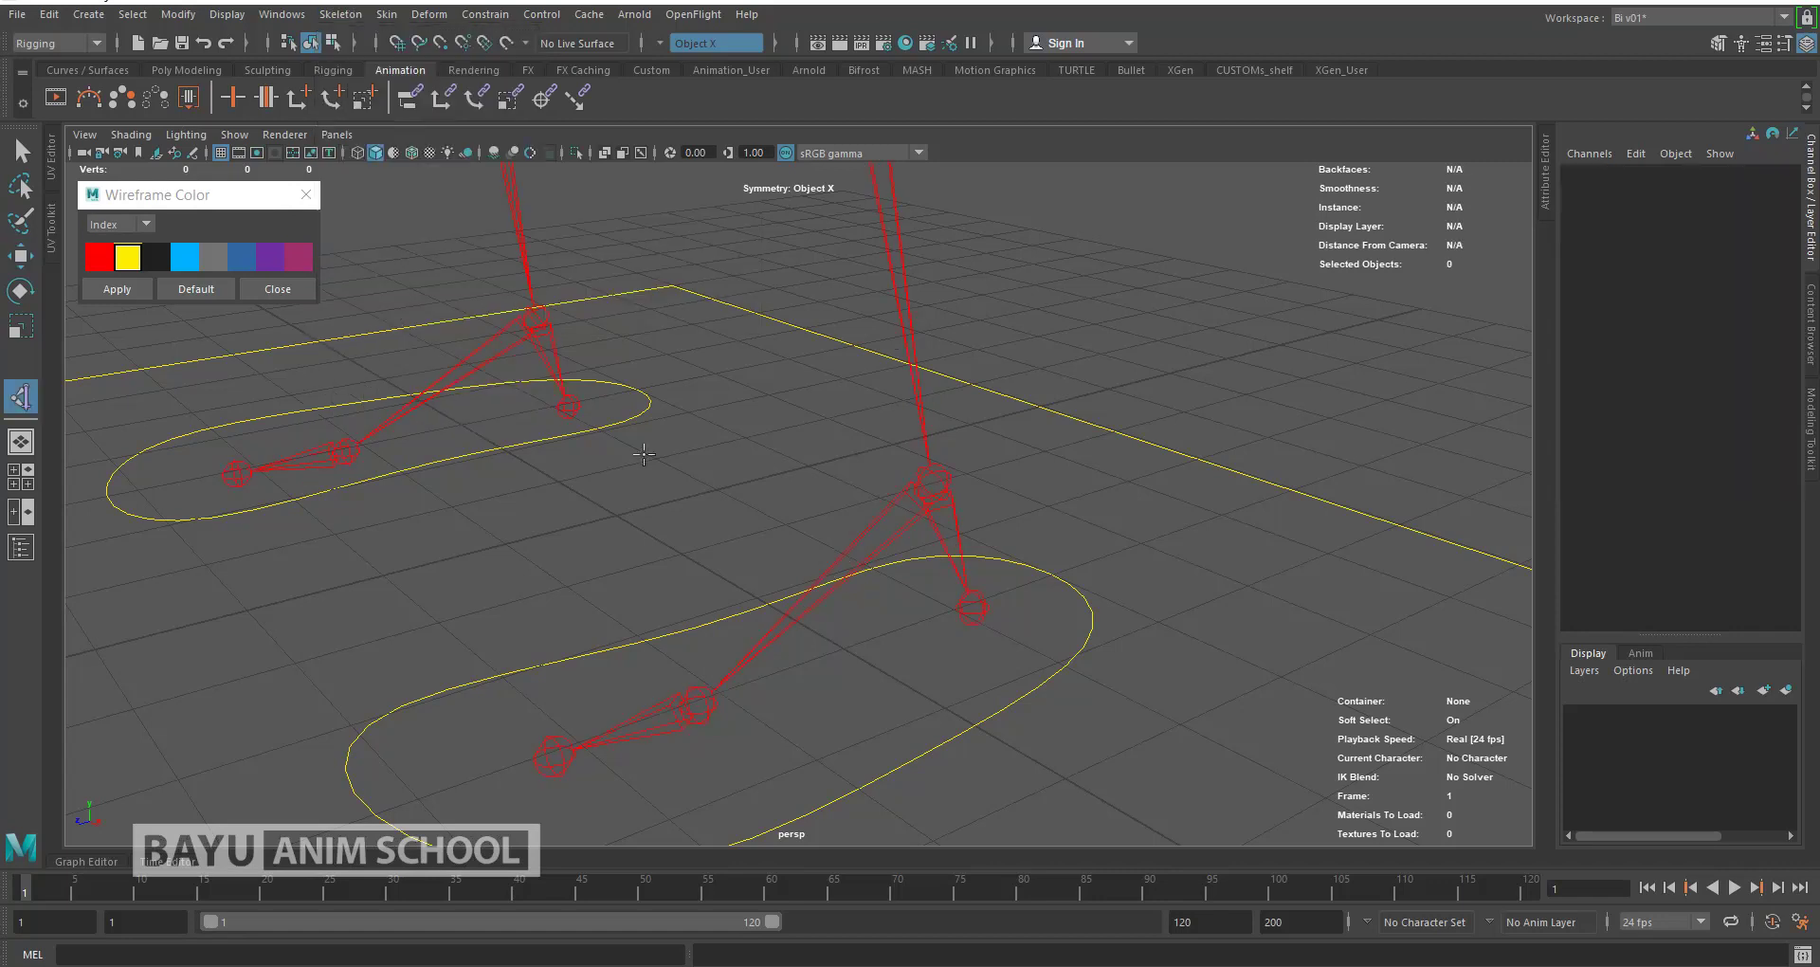
pyautogui.keyDown('alt'); pyautogui.moveTo(749, 568); pyautogui.dragTo(778, 523, button='middle'); pyautogui.keyUp('alt')
pyautogui.click(932, 462)
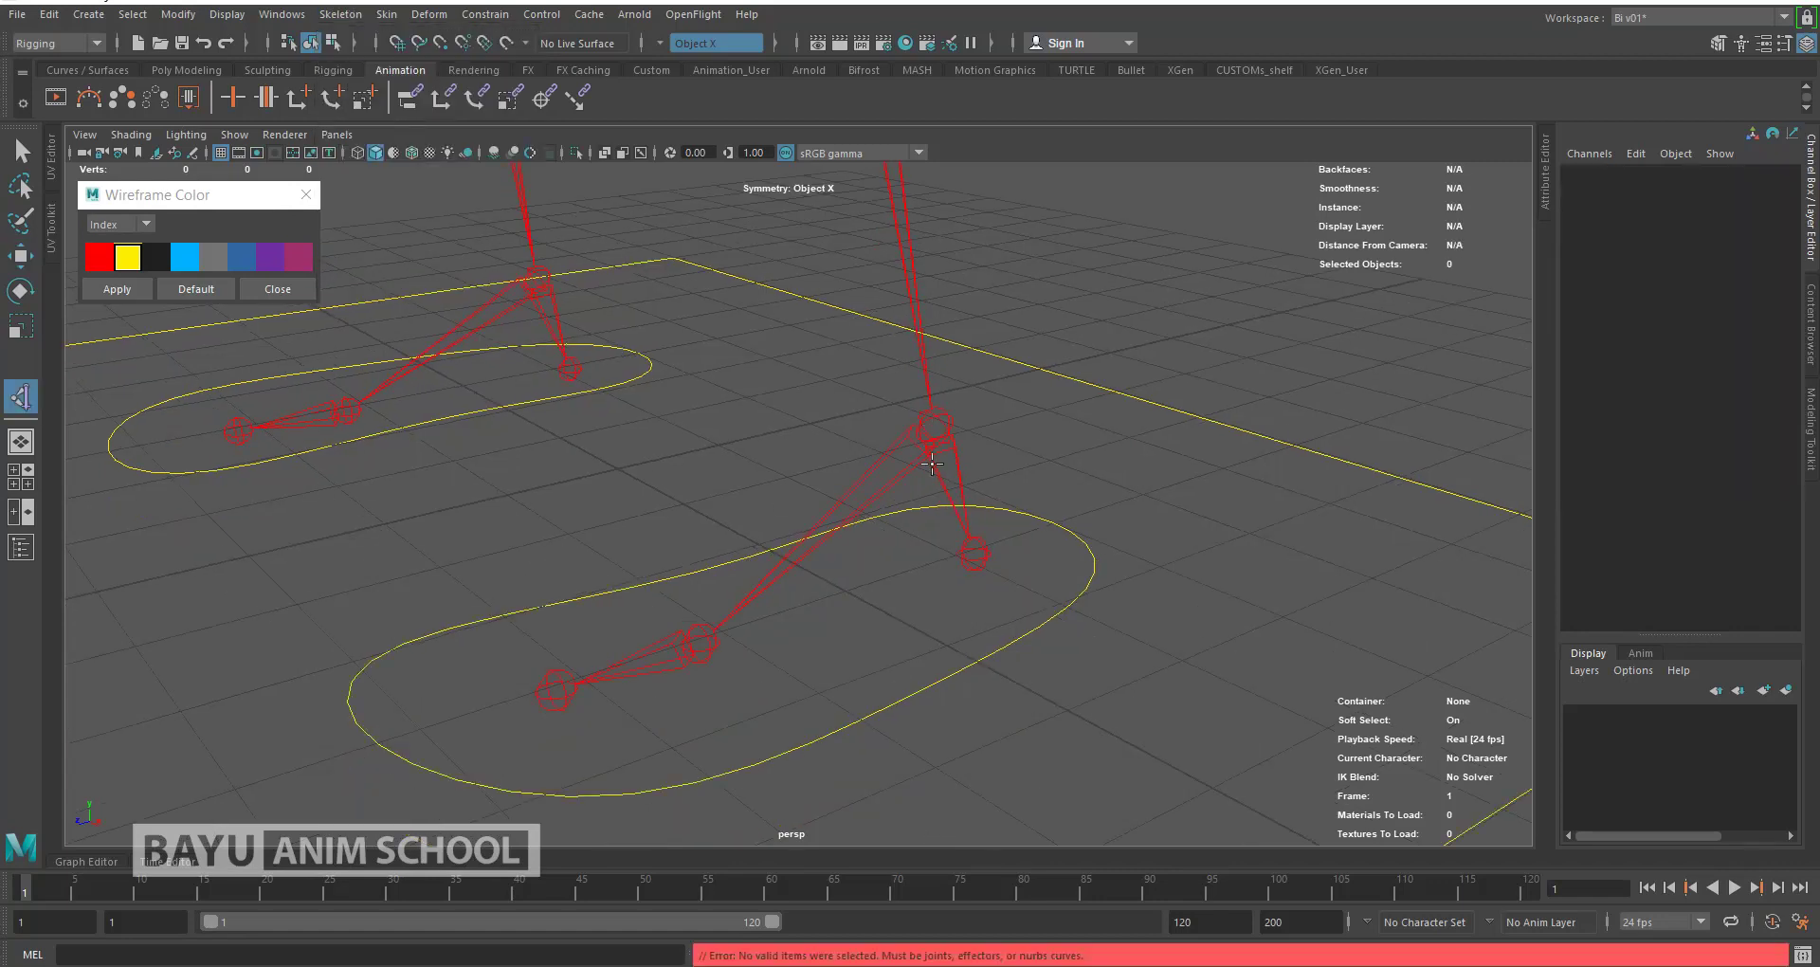
pyautogui.click(928, 420)
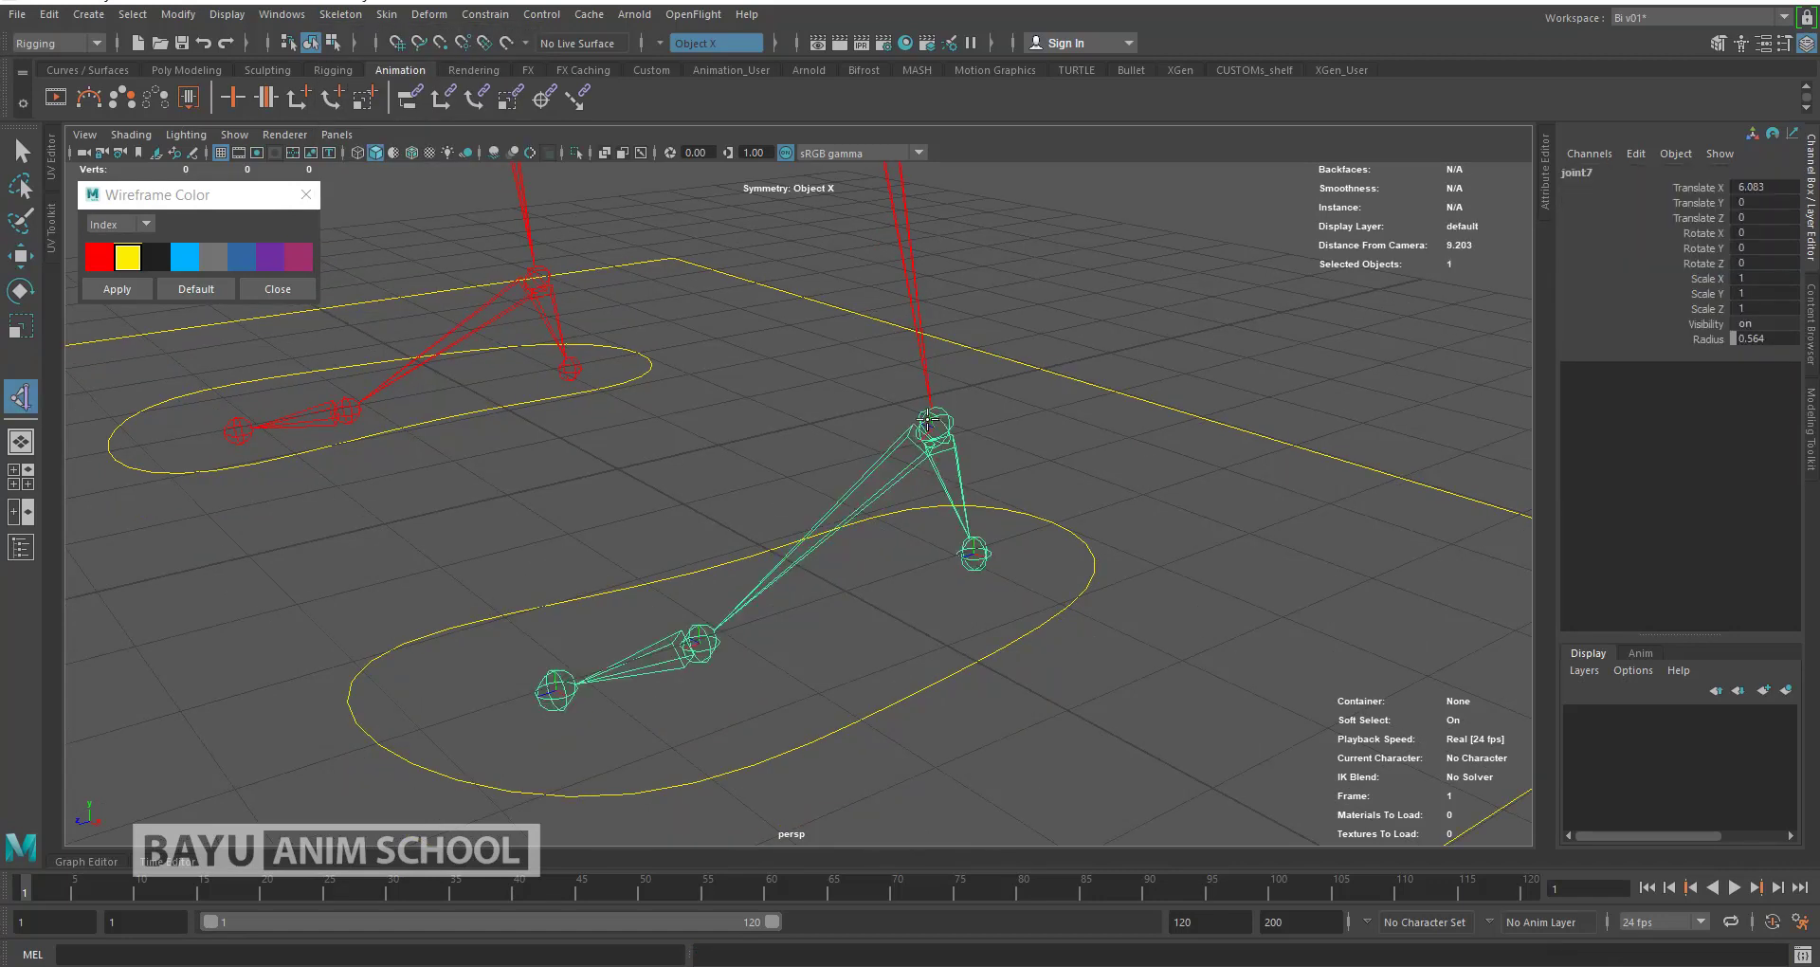
pyautogui.click(703, 635)
pyautogui.press('y')
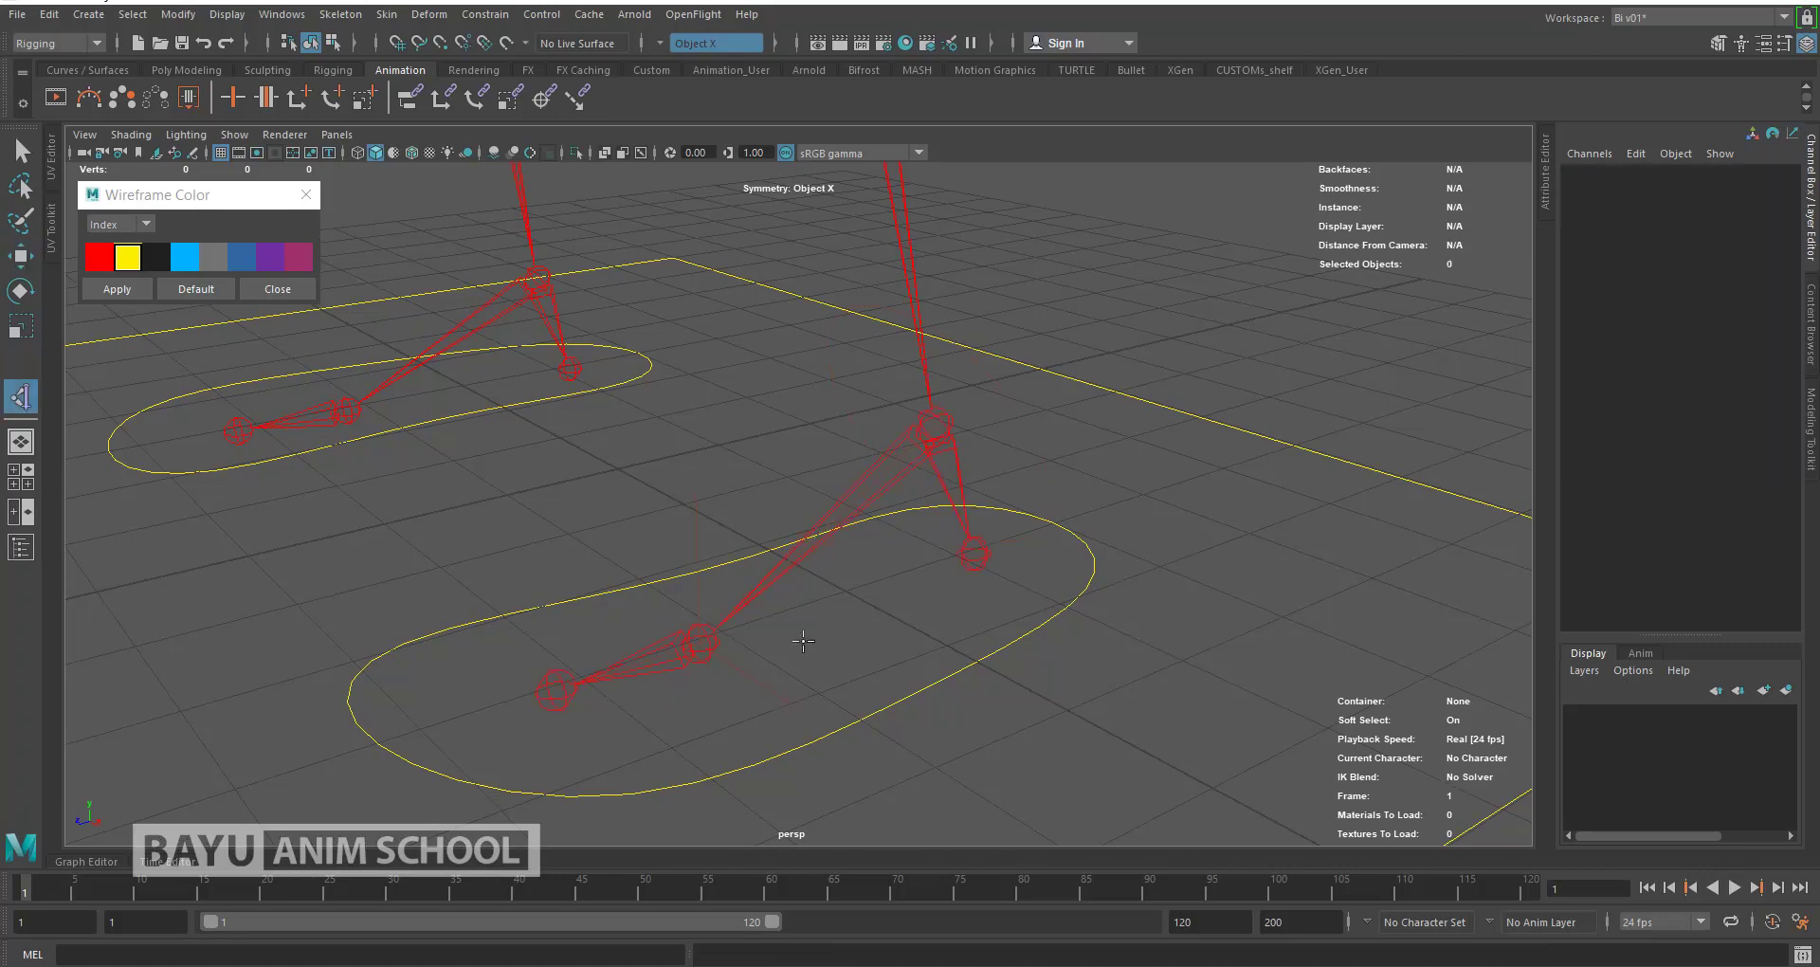
pyautogui.click(699, 645)
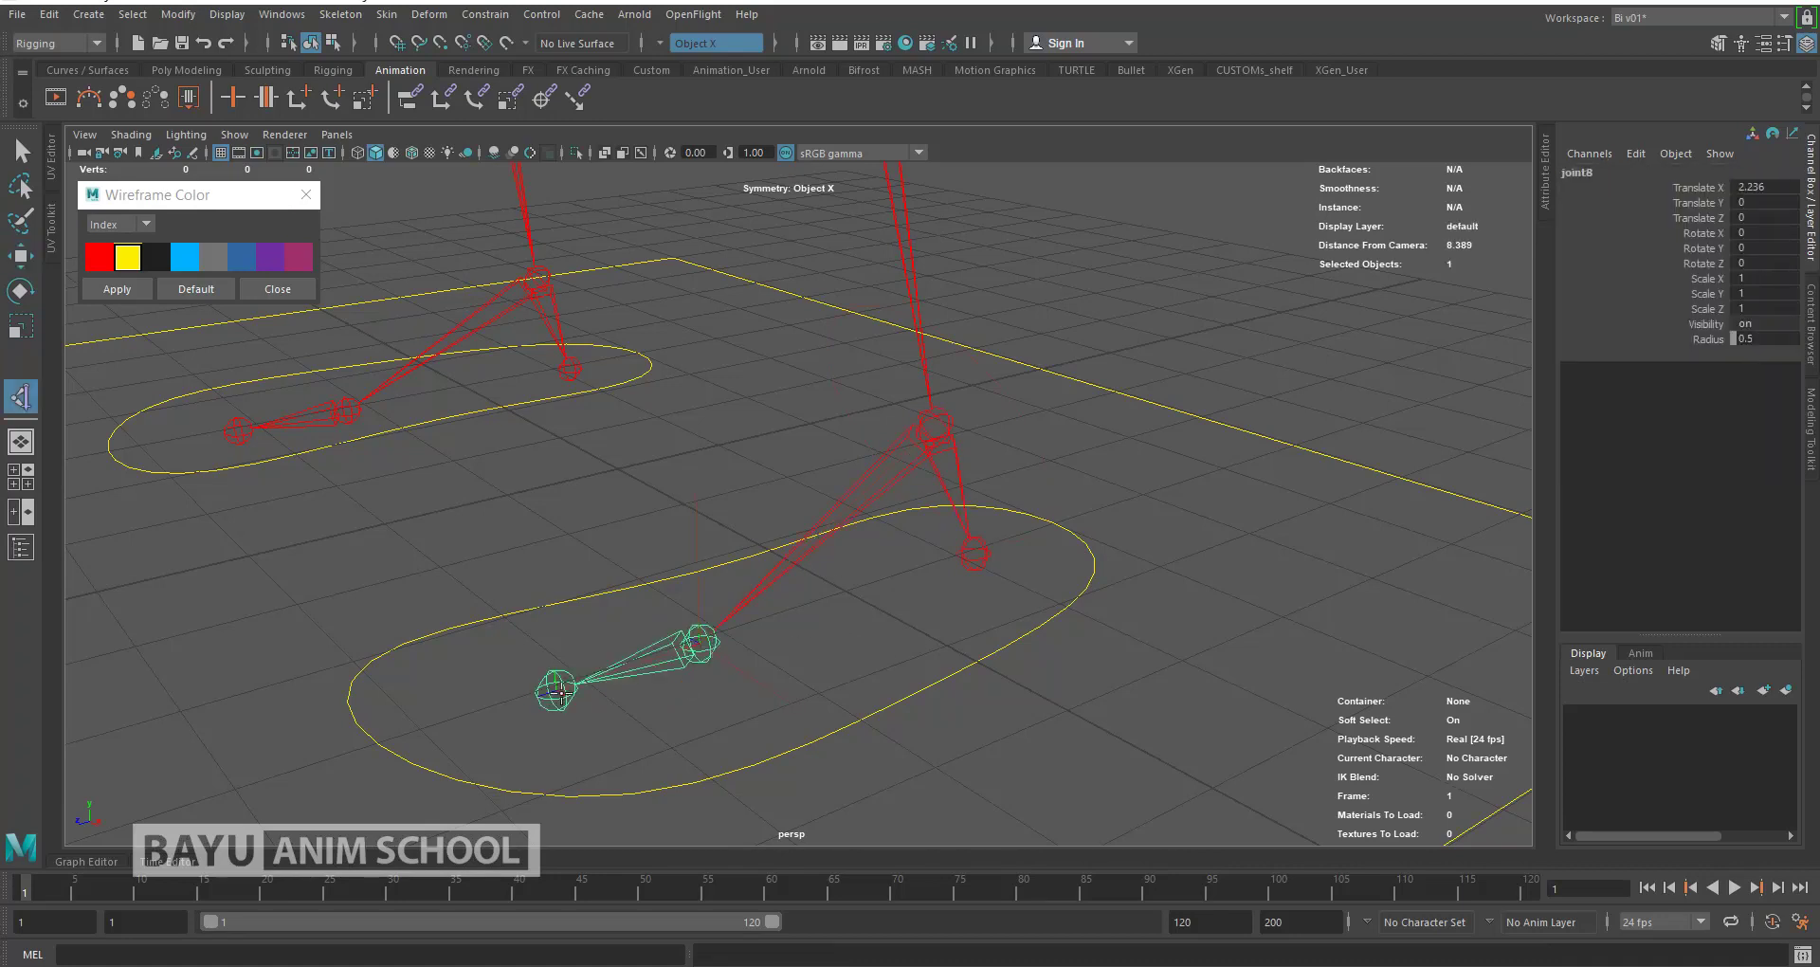
pyautogui.click(557, 691)
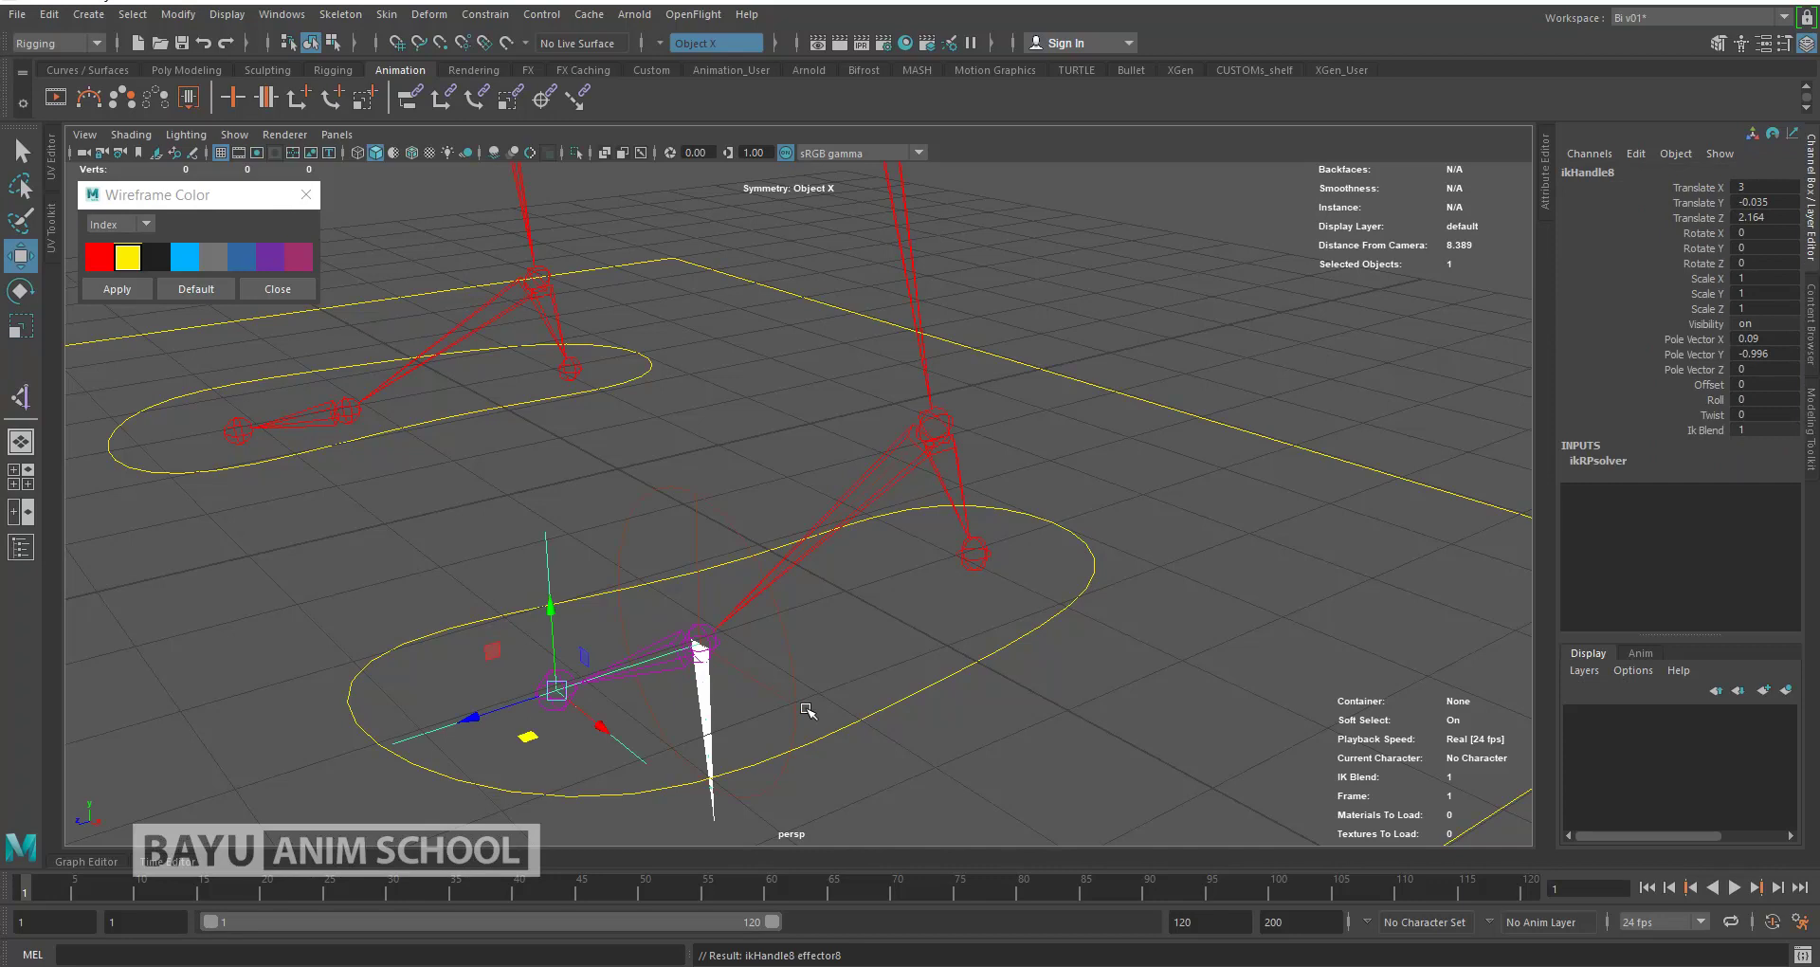
# Step: Create matching ankle-to-ball and ball-to-toe IK handles on the left foot, then deselect
pyautogui.press('y')
pyautogui.click(537, 278)
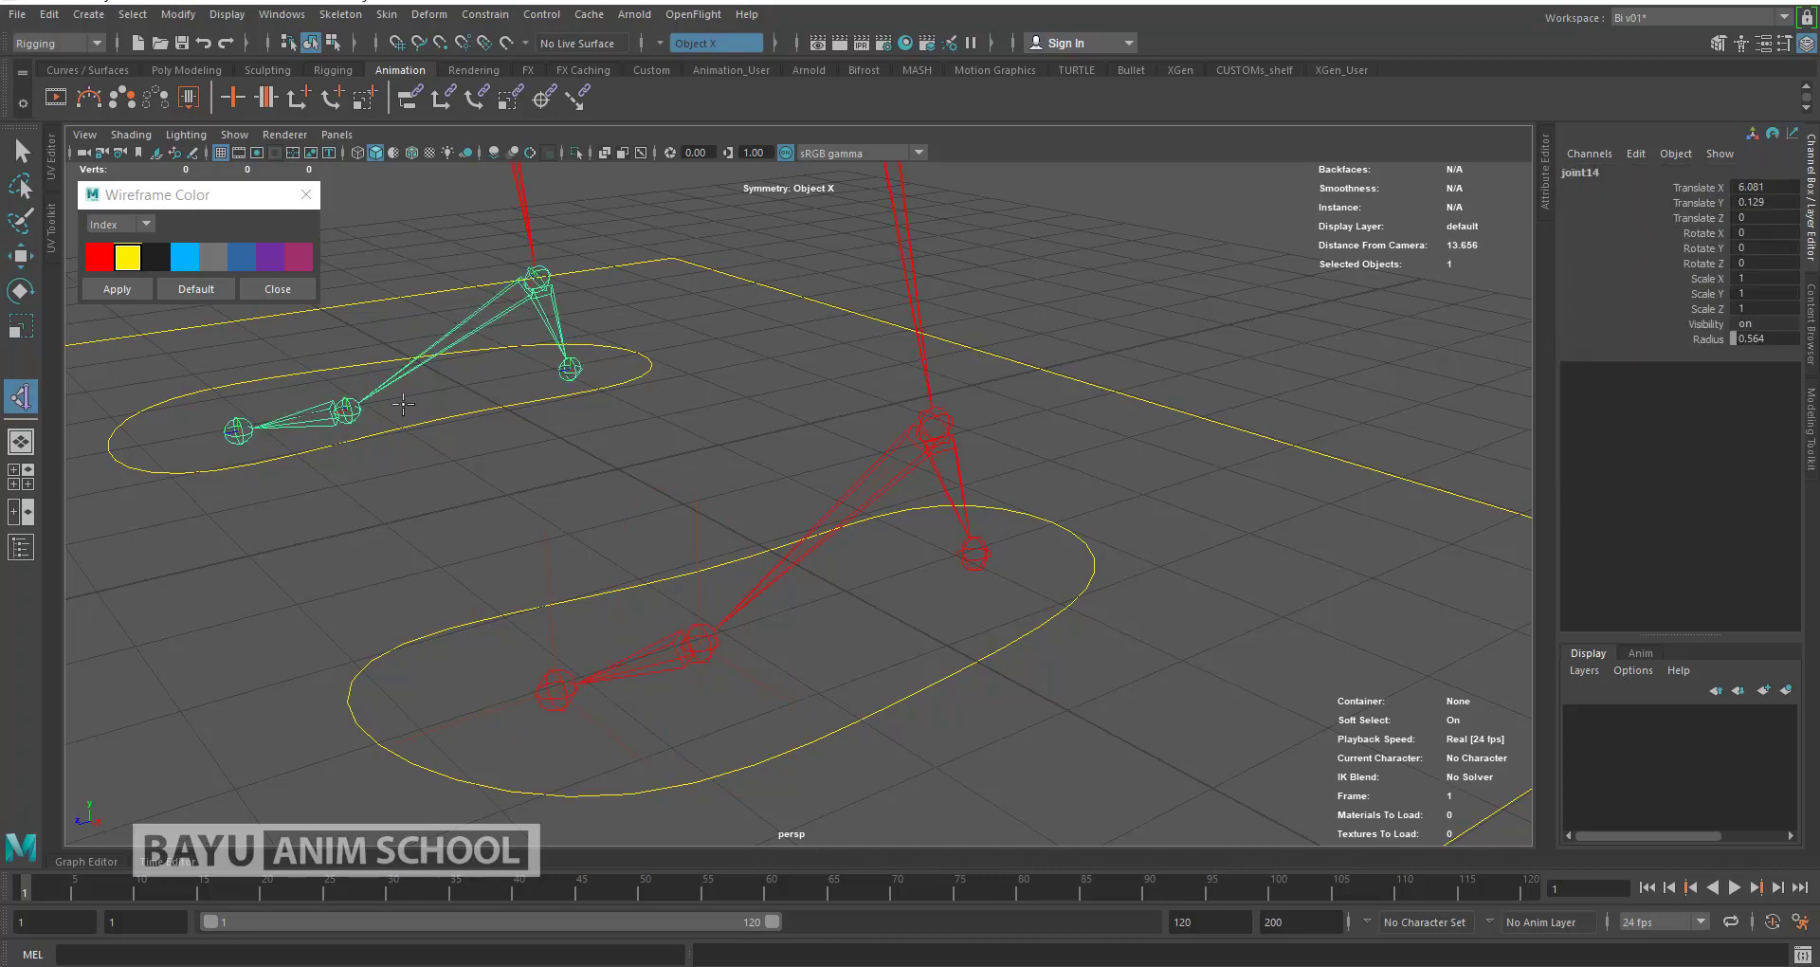
pyautogui.click(355, 408)
pyautogui.press('y')
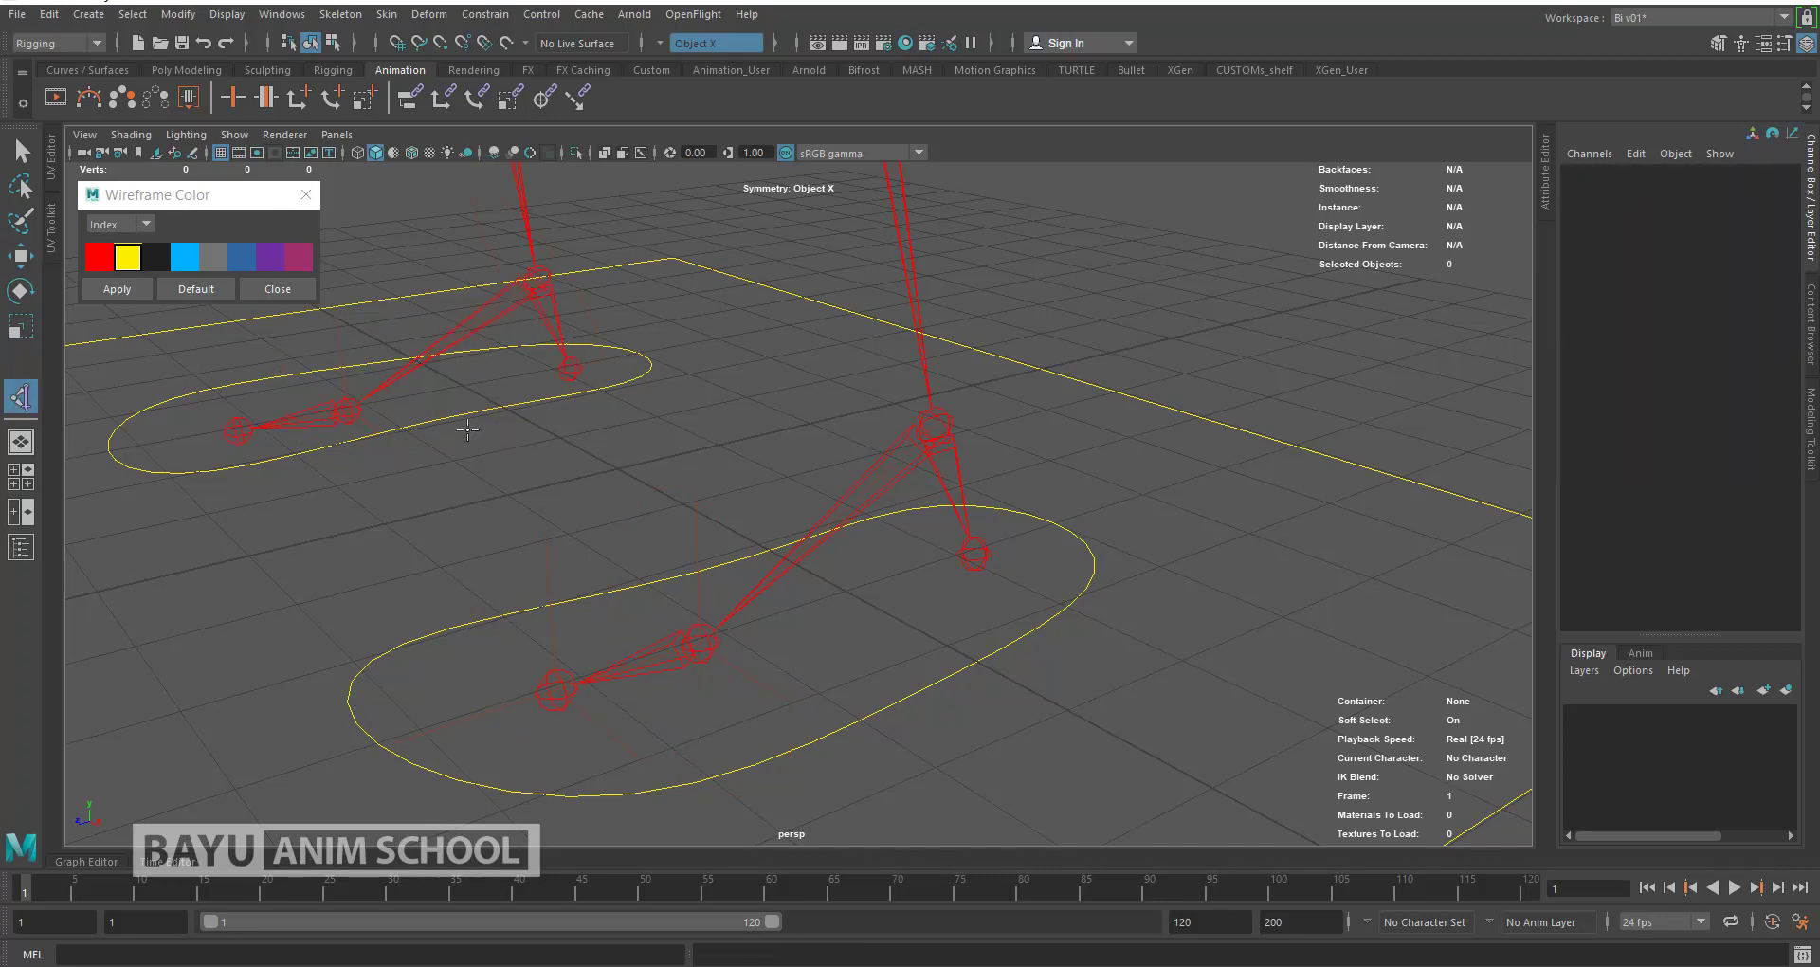
pyautogui.click(348, 412)
pyautogui.click(243, 431)
pyautogui.keyDown('alt'); pyautogui.moveTo(597, 531); pyautogui.dragTo(764, 512, button='right'); pyautogui.keyUp('alt')
pyautogui.click(825, 524)
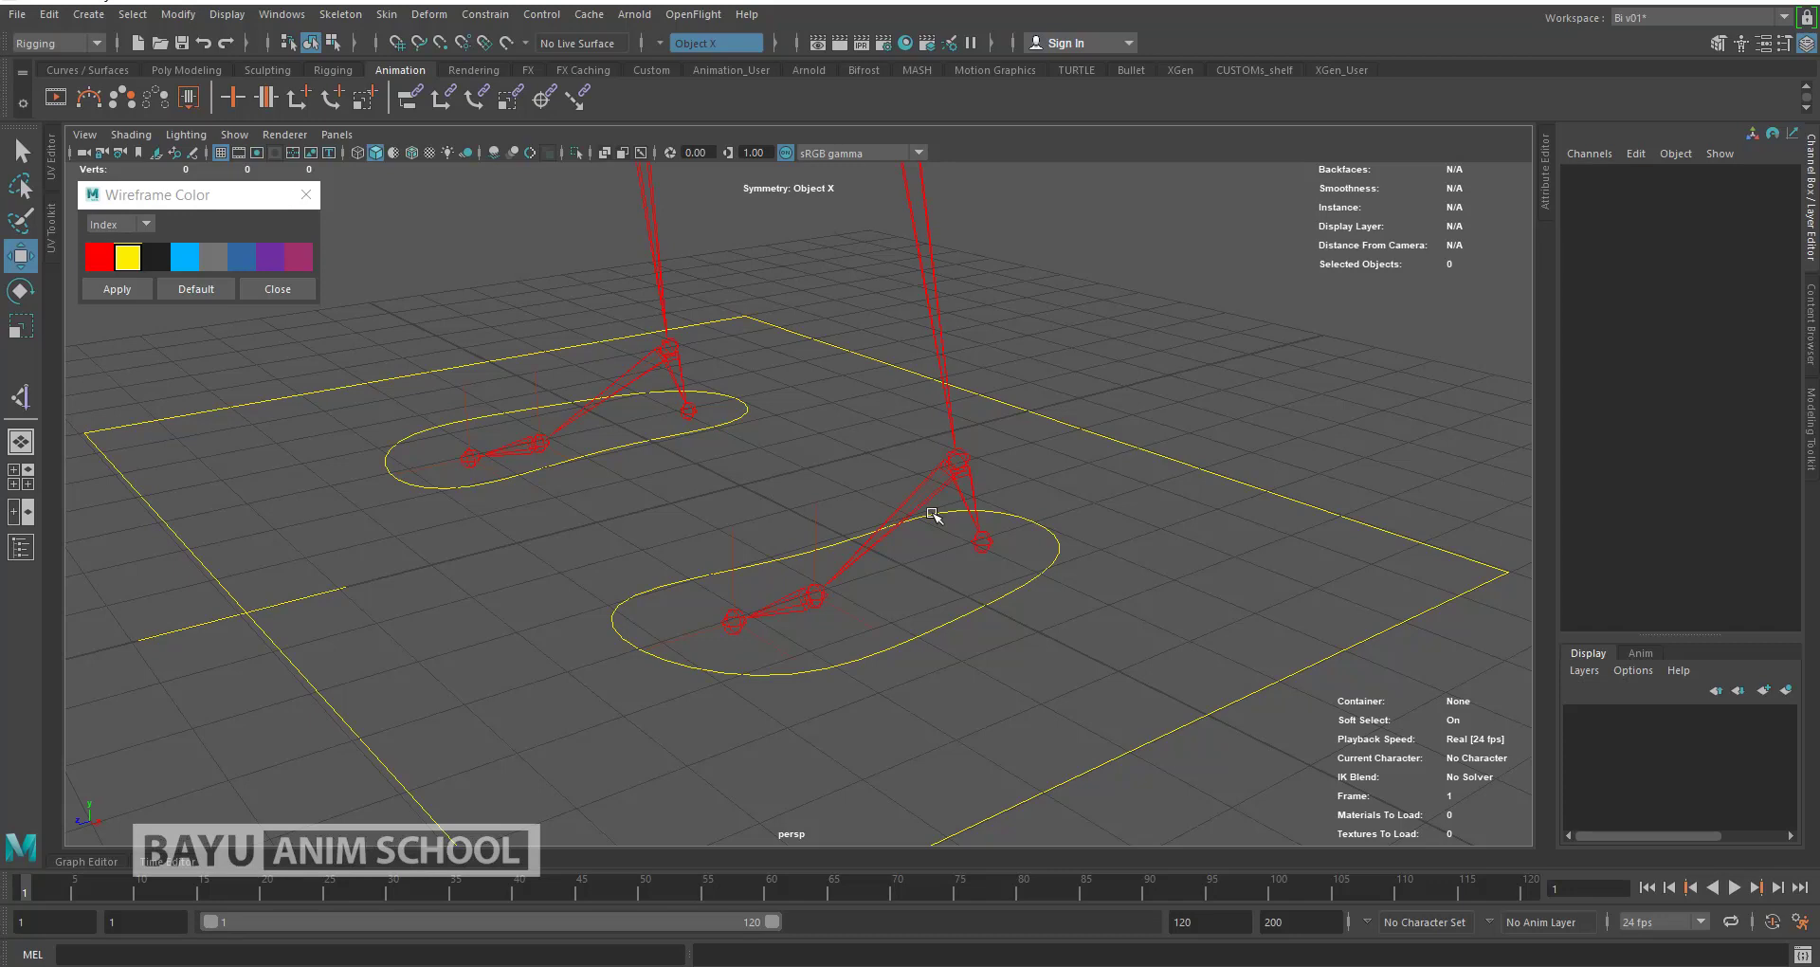
# Step: Create an upright Z-normal NURBS circle with a radius of 0.5
pyautogui.click(89, 14)
pyautogui.moveTo(143, 63)
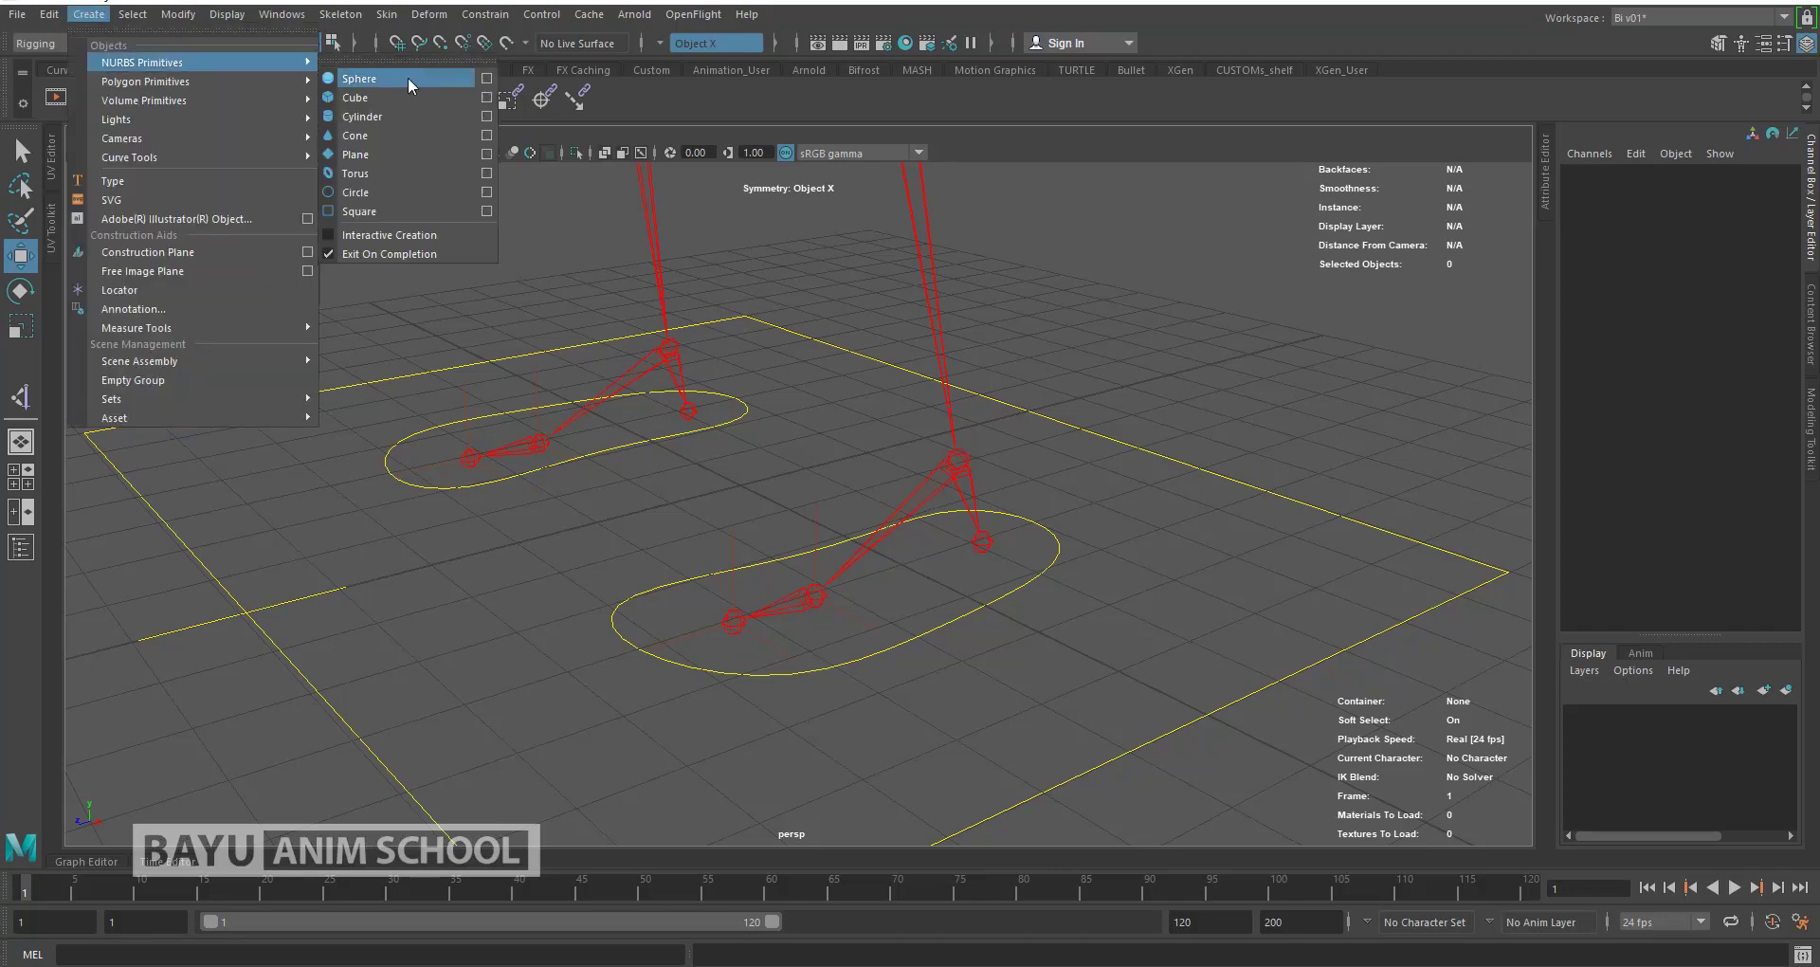
pyautogui.click(485, 192)
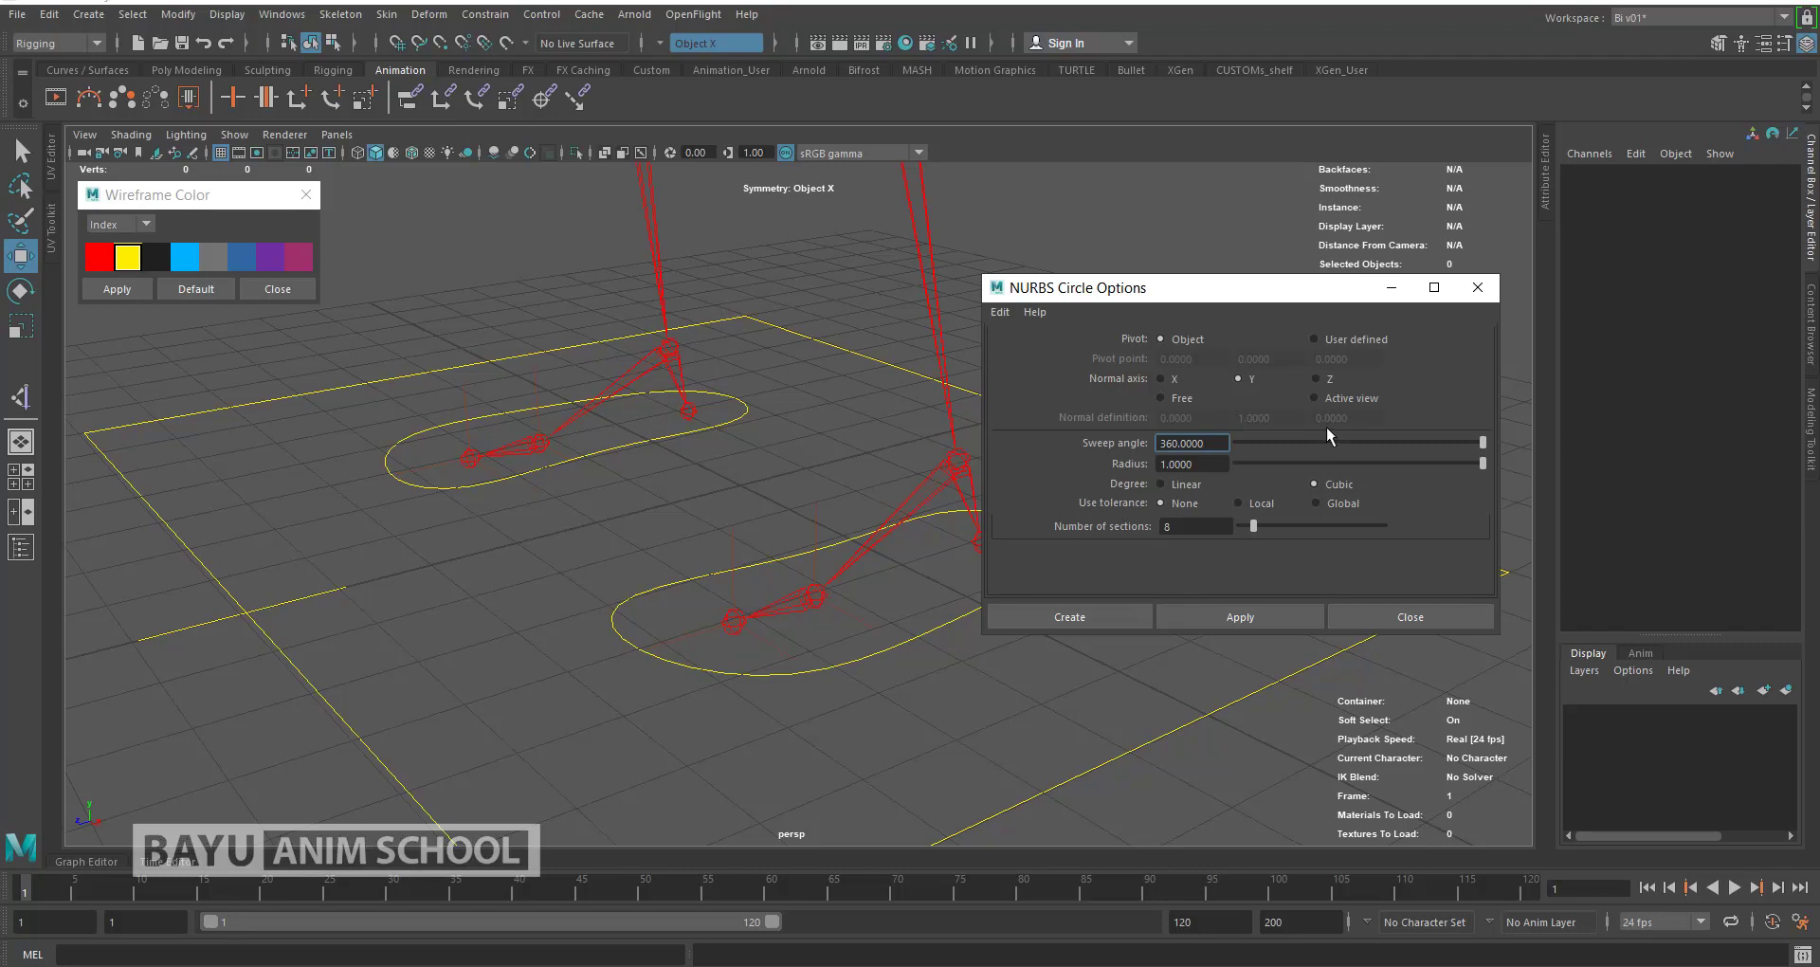
pyautogui.click(1109, 616)
pyautogui.keyDown('alt'); pyautogui.moveTo(740, 608); pyautogui.dragTo(755, 618); pyautogui.keyUp('alt')
pyautogui.hotkey('ctrl', 'z')
pyautogui.hotkey('ctrl', 'z')
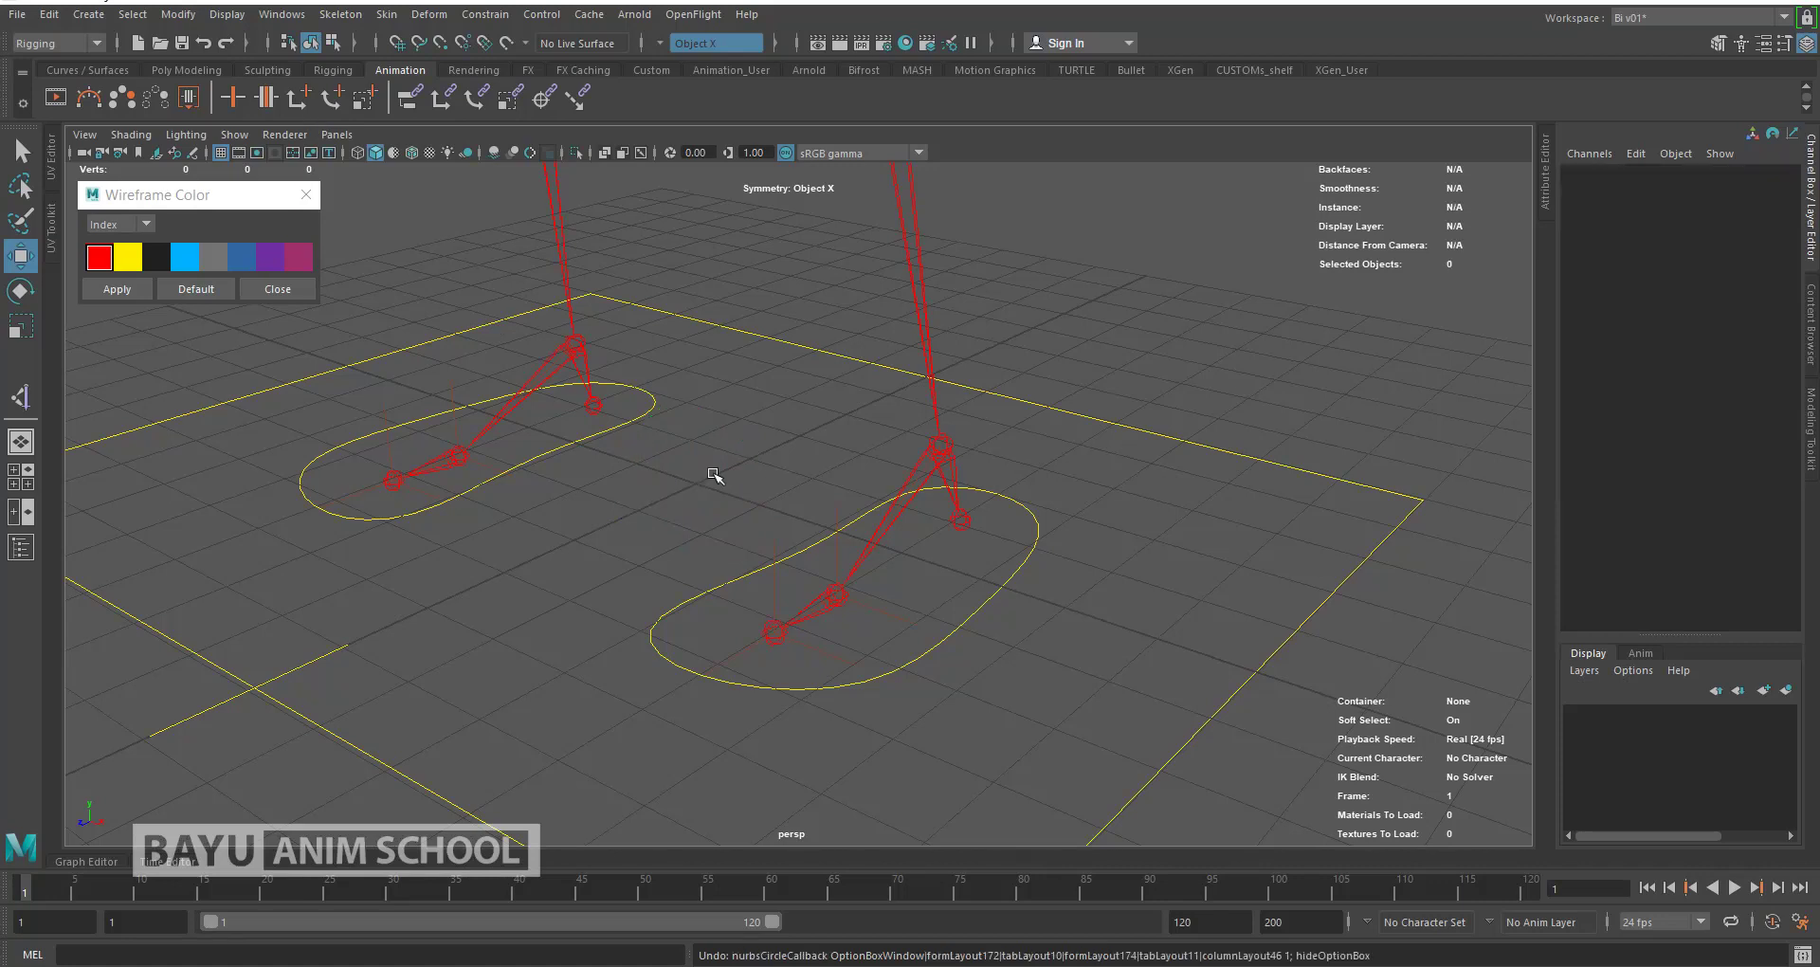
pyautogui.click(88, 15)
pyautogui.moveTo(145, 82)
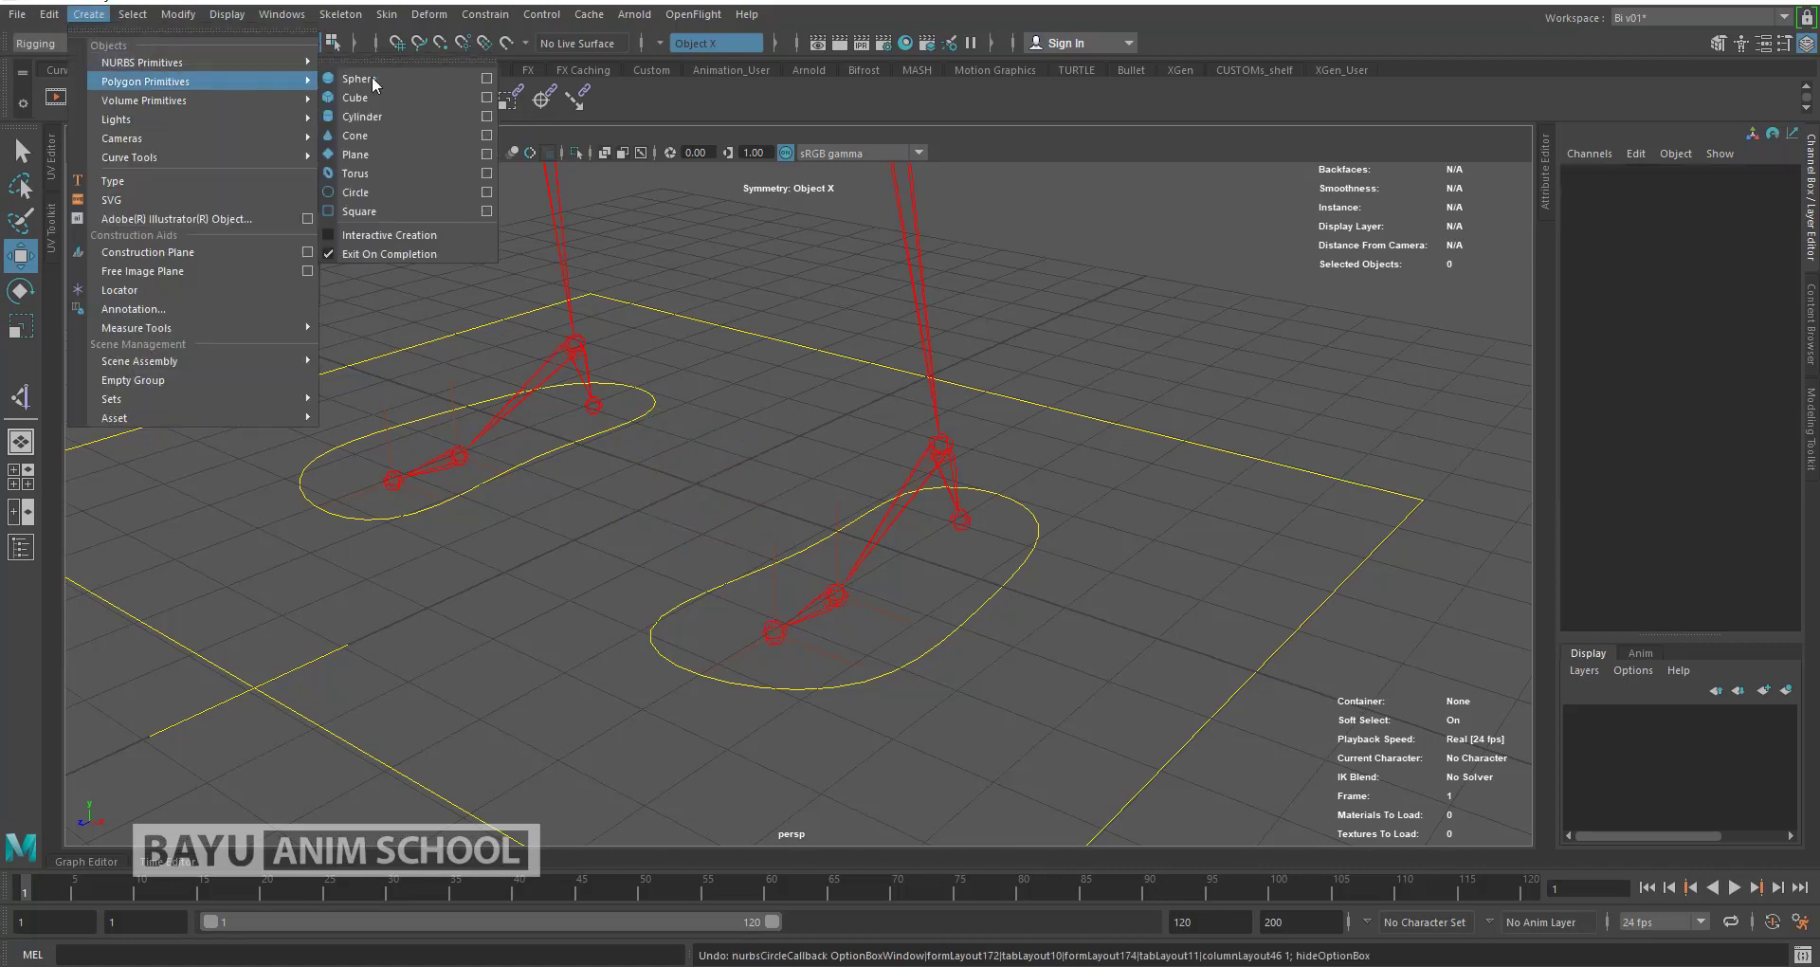
pyautogui.click(487, 197)
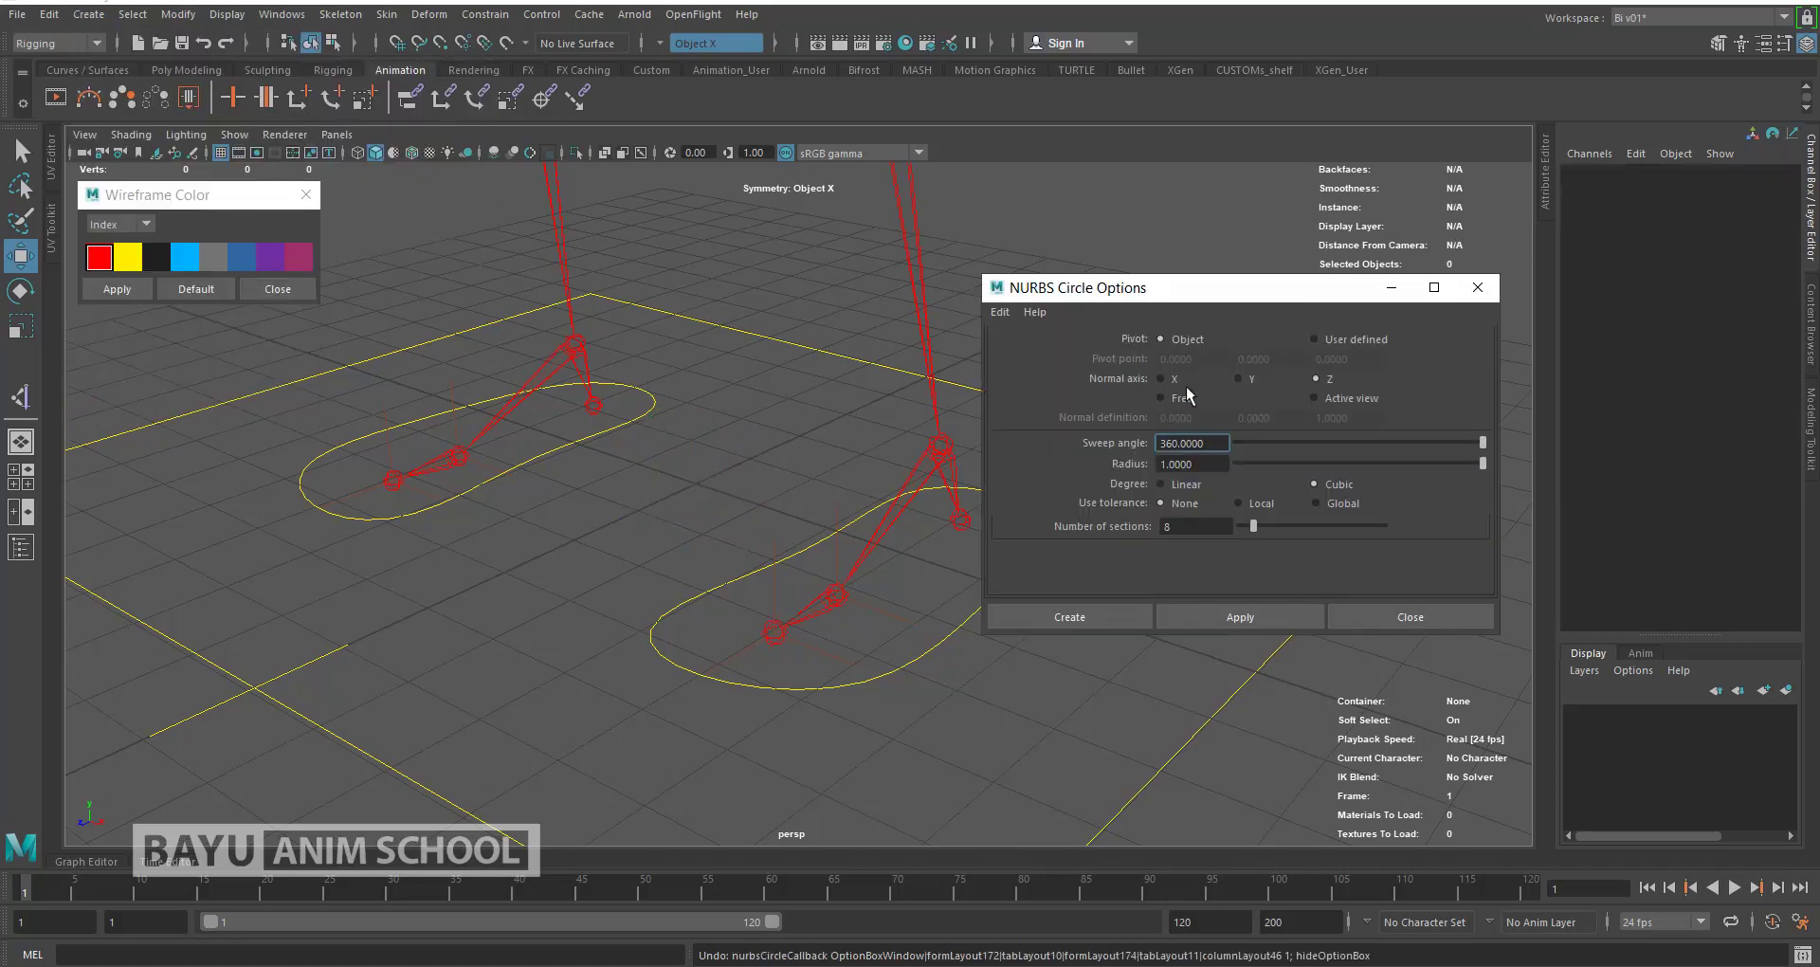
pyautogui.click(1111, 618)
pyautogui.keyDown('alt'); pyautogui.moveTo(734, 569); pyautogui.dragTo(753, 563); pyautogui.keyUp('alt')
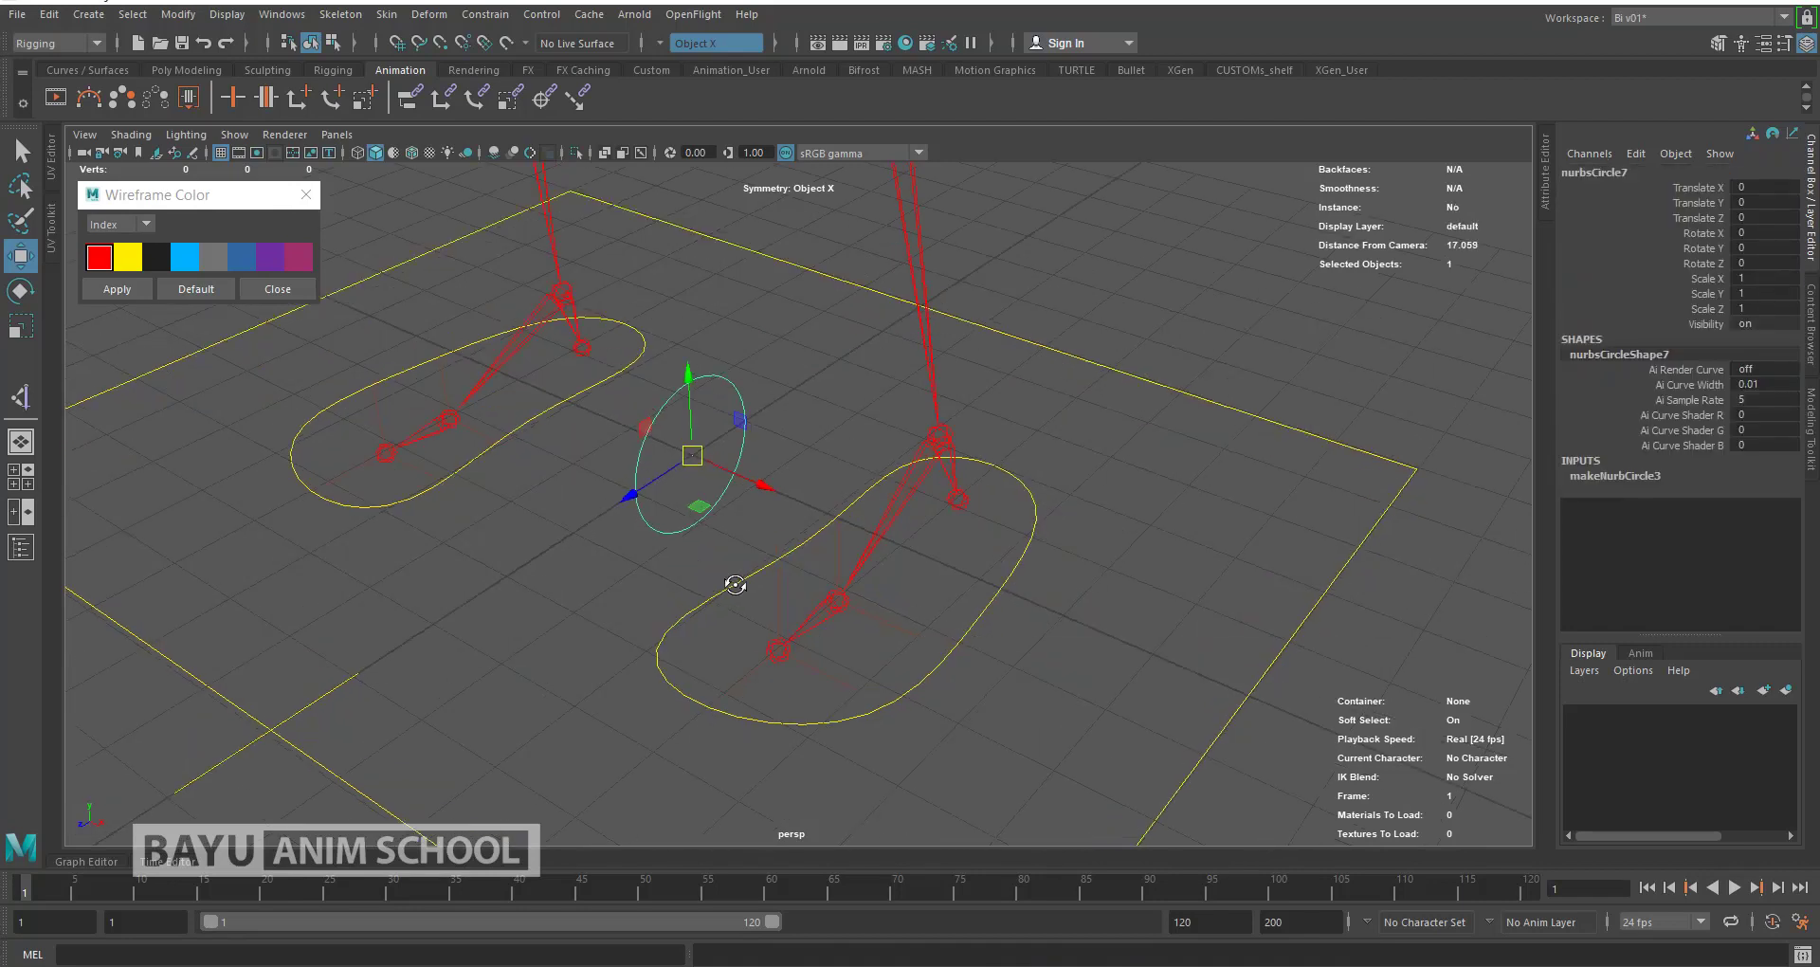
pyautogui.click(1638, 474)
pyautogui.click(1748, 580)
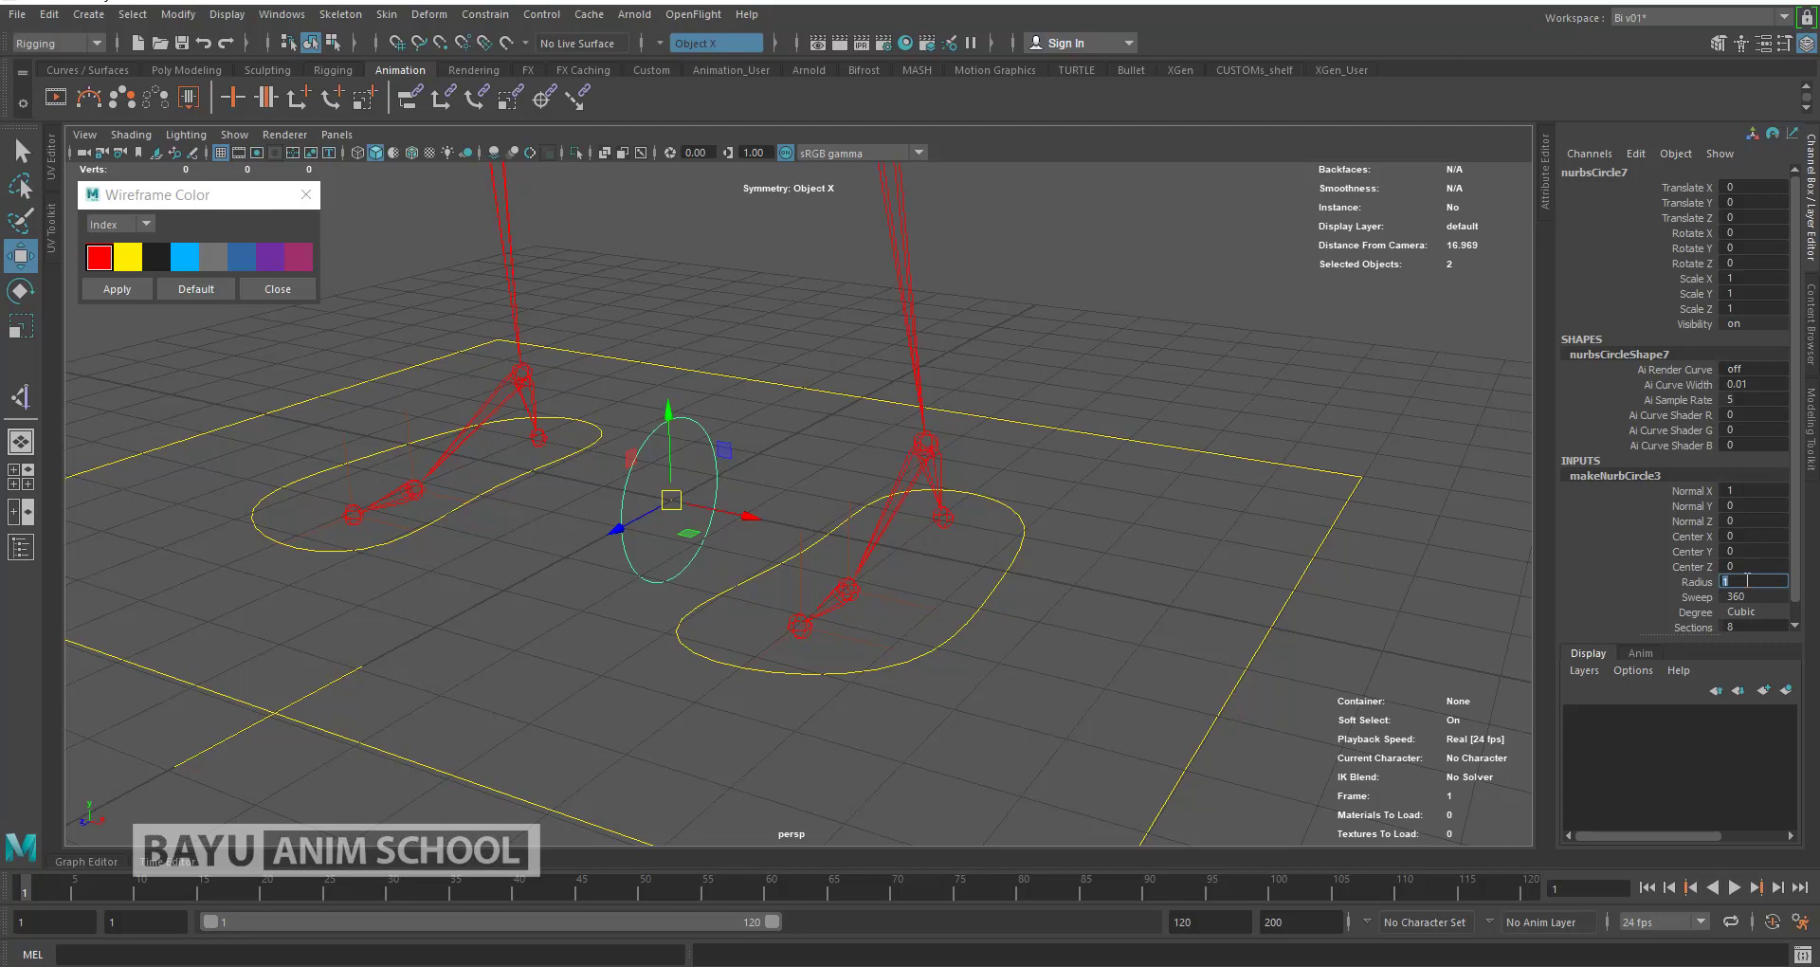
pyautogui.write('5')
pyautogui.press('Return')
# Step: Snap the circle onto the ball joint and a duplicate onto the heel joint
pyautogui.scroll(2, 1205, 517)
pyautogui.scroll(2, 977, 508)
pyautogui.click(441, 43)
pyautogui.scroll(2, 687, 666)
pyautogui.moveTo(670, 474)
pyautogui.mouseDown()
pyautogui.moveTo(877, 623)
pyautogui.moveTo(778, 695)
pyautogui.moveTo(1011, 517)
pyautogui.mouseUp()
pyautogui.hotkey('ctrl', 'd')
pyautogui.hotkey('ctrl', 'd')
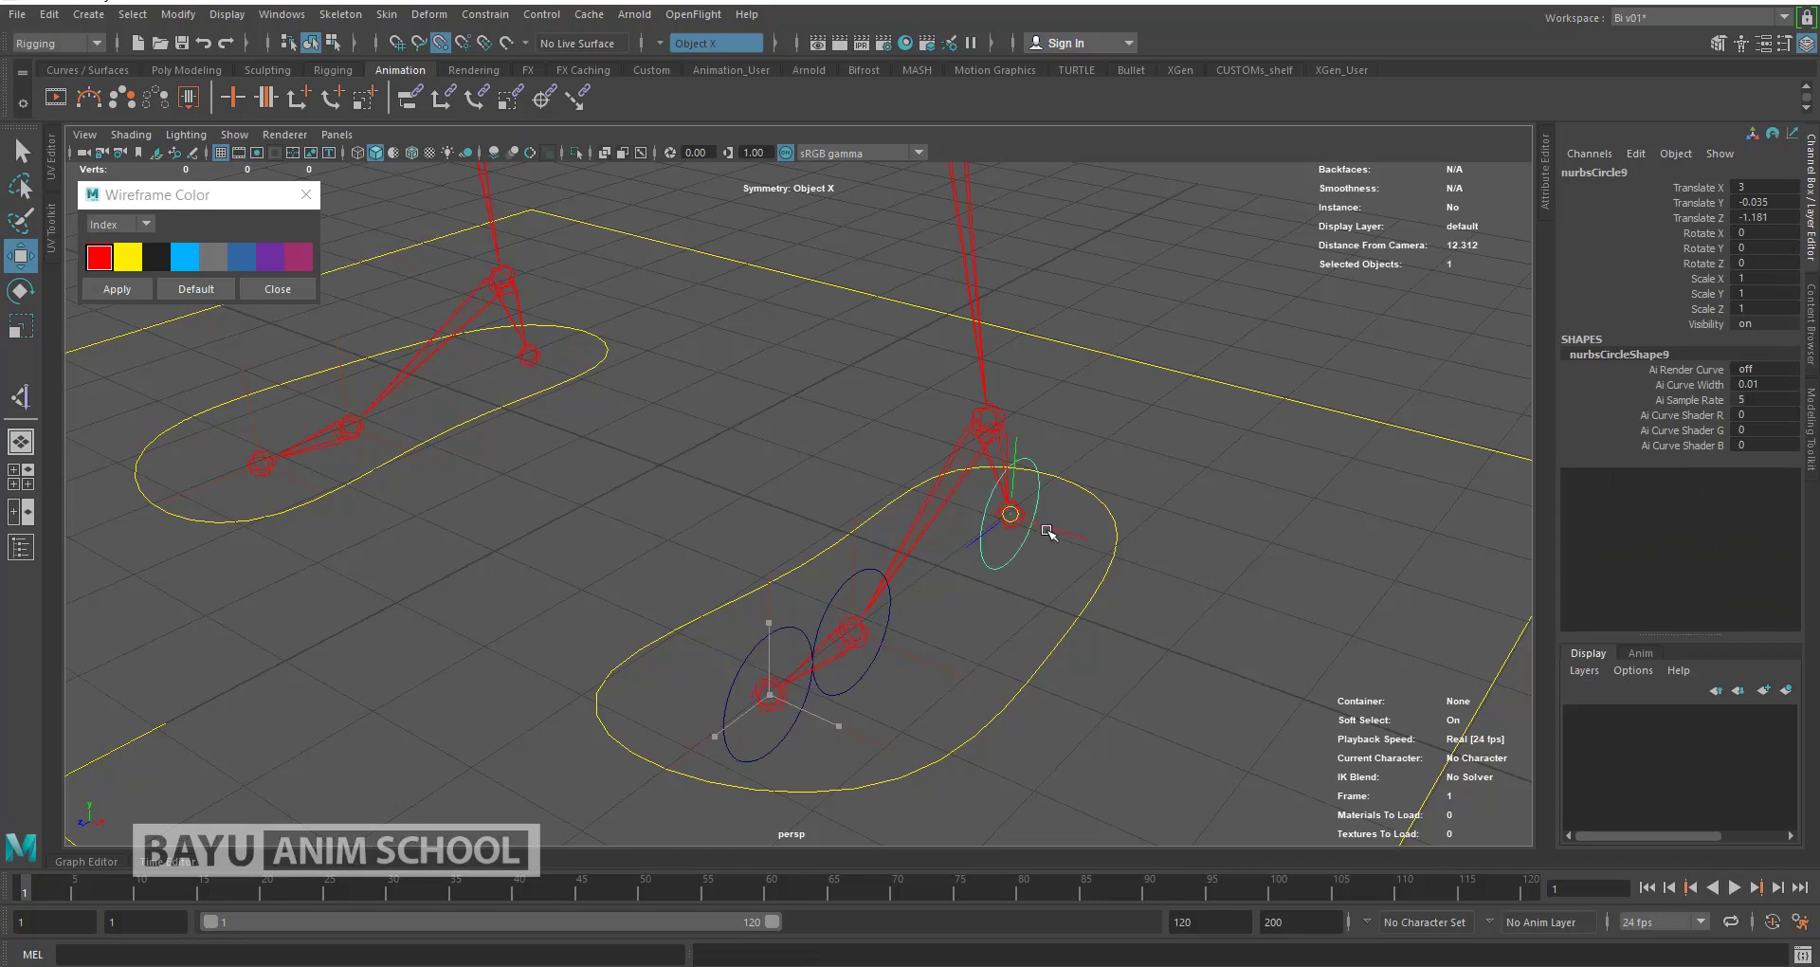
pyautogui.moveTo(1117, 601)
pyautogui.keyDown('alt'); pyautogui.mouseDown()
pyautogui.moveTo(1072, 616)
pyautogui.moveTo(990, 495)
pyautogui.mouseUp(); pyautogui.keyUp('alt')
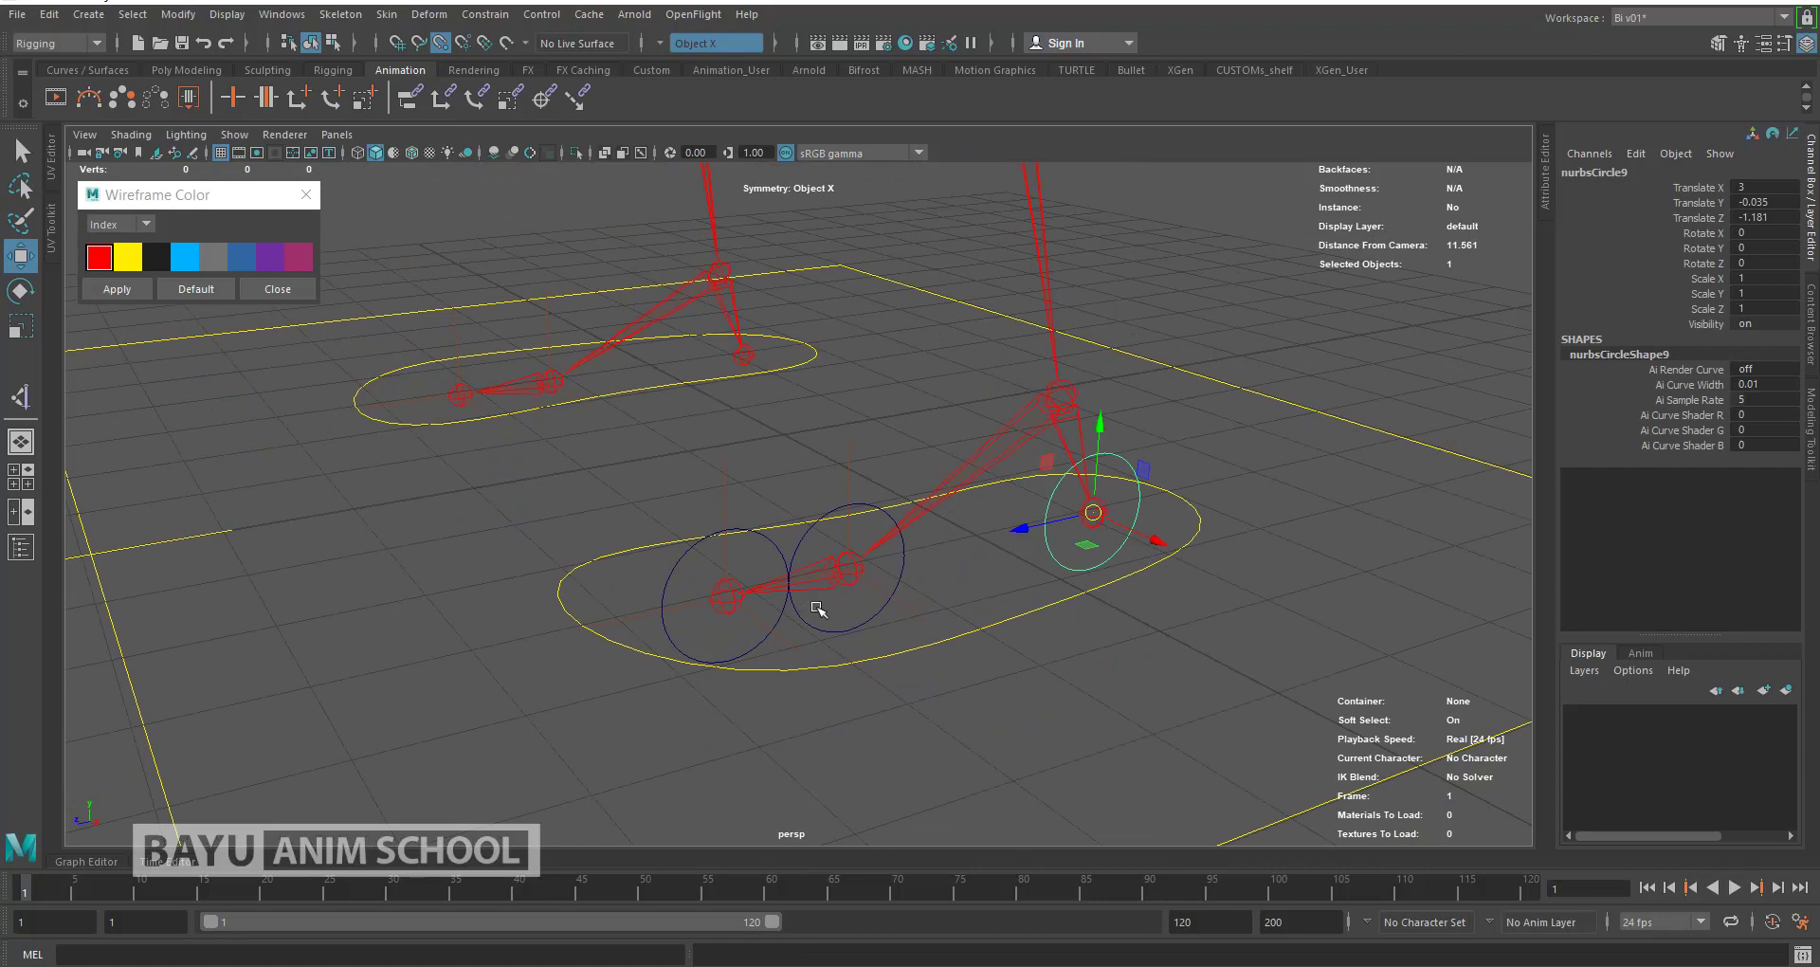
# Step: Colour the right foot's ball and toe circles yellow in Wireframe Color
pyautogui.keyDown('alt'); pyautogui.moveTo(835, 675); pyautogui.dragTo(837, 682); pyautogui.keyUp('alt')
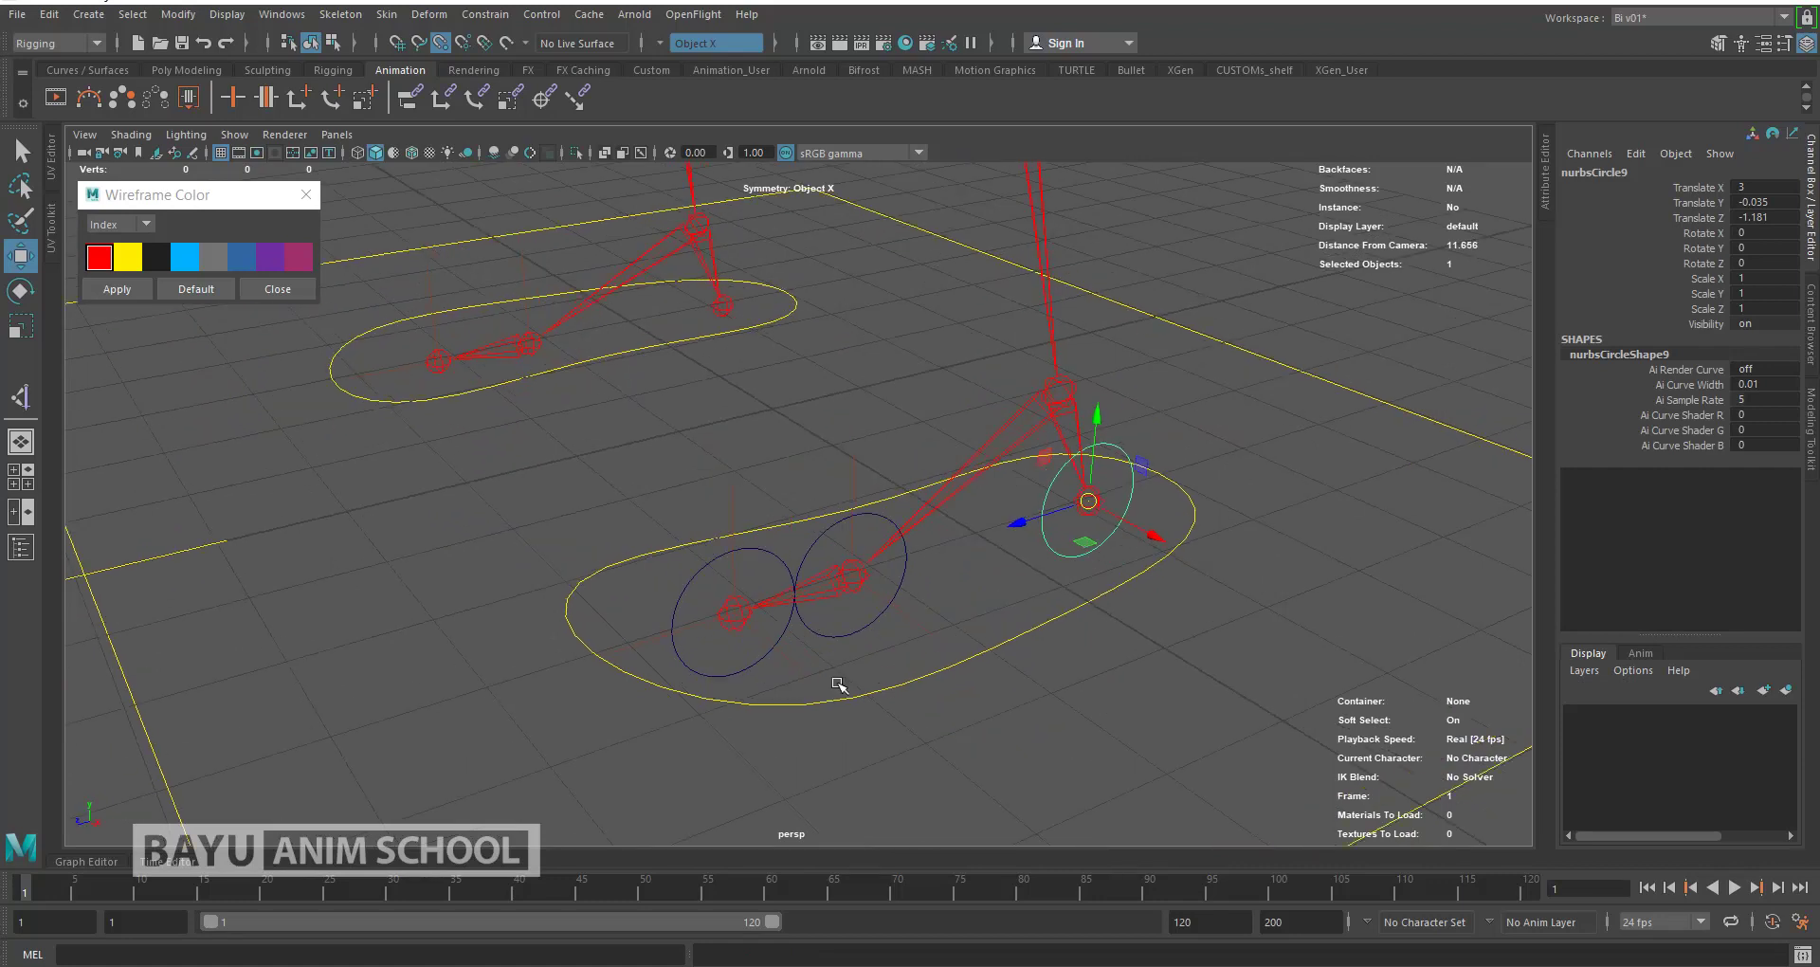
pyautogui.keyDown('shift'); pyautogui.click(840, 637); pyautogui.keyUp('shift')
pyautogui.keyDown('shift'); pyautogui.click(753, 669); pyautogui.keyUp('shift')
pyautogui.click(128, 256)
pyautogui.click(116, 289)
pyautogui.click(281, 446)
# Step: Duplicate the toe circle onto the other foot's ball and heel joints
pyautogui.keyDown('alt'); pyautogui.moveTo(552, 656); pyautogui.dragTo(772, 605); pyautogui.keyUp('alt')
pyautogui.click(801, 675)
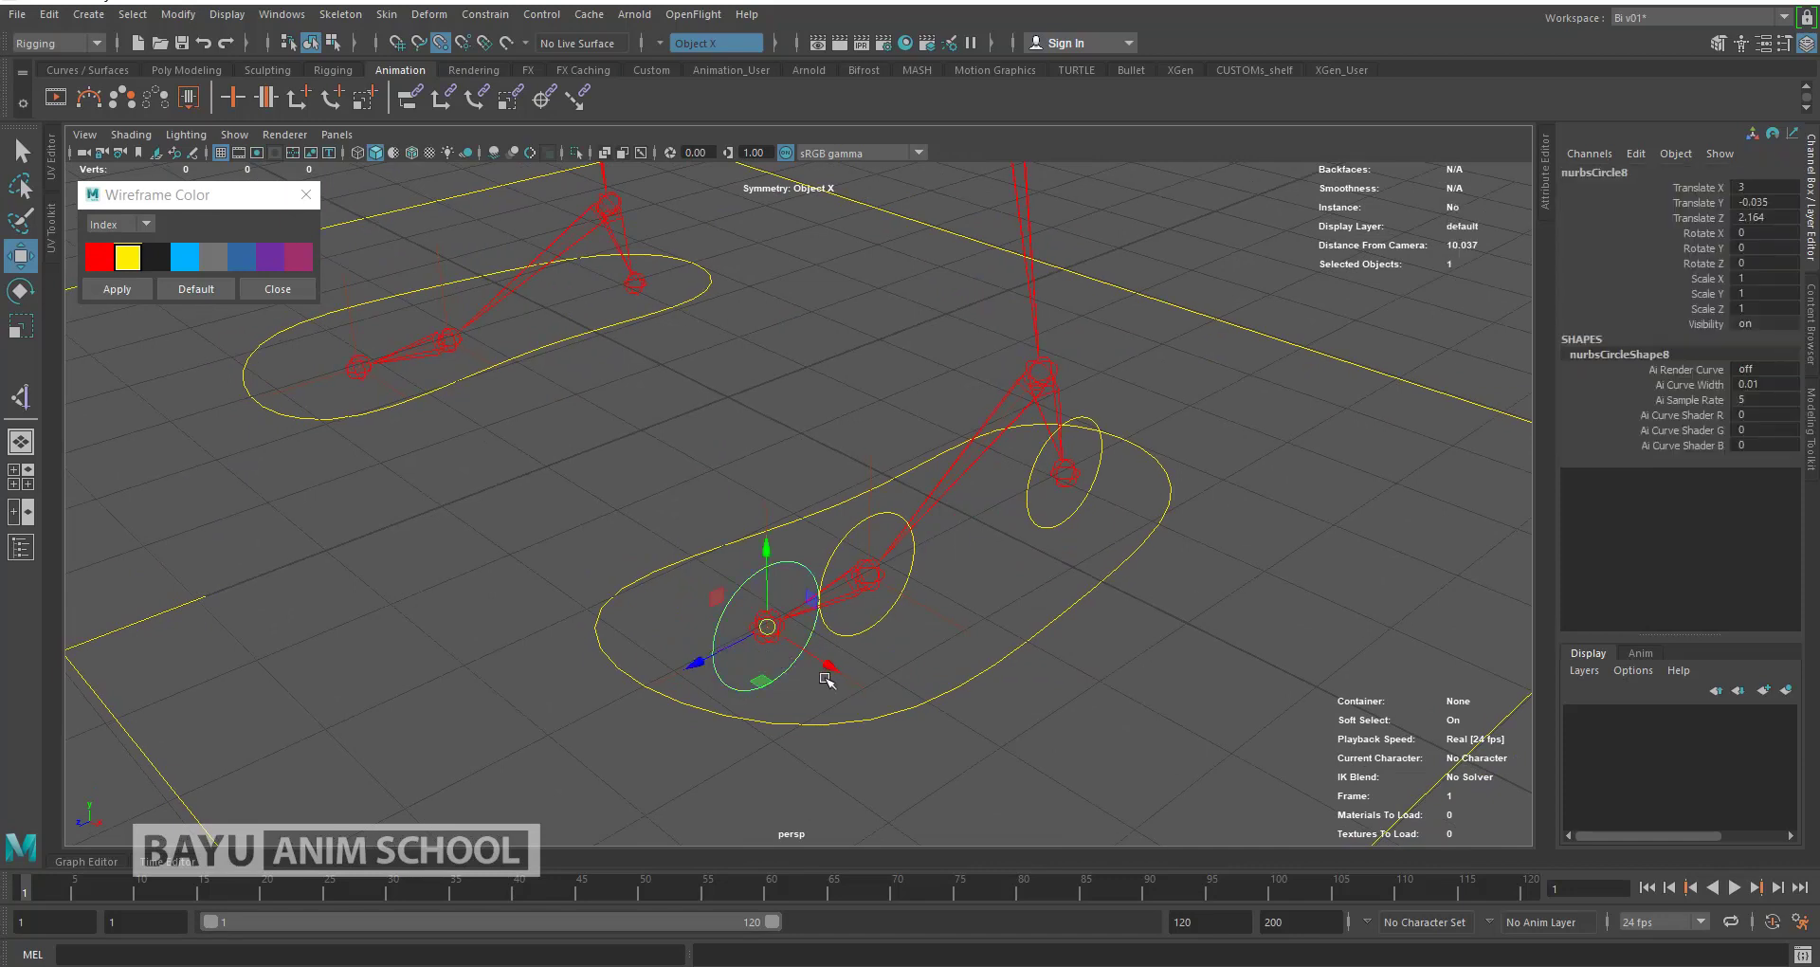
pyautogui.click(666, 605)
pyautogui.click(744, 617)
pyautogui.keyDown('alt'); pyautogui.moveTo(505, 493); pyautogui.dragTo(608, 600, button='middle'); pyautogui.keyUp('alt')
pyautogui.hotkey('ctrl', 'd')
pyautogui.moveTo(466, 450); pyautogui.dragTo(691, 345)
pyautogui.hotkey('ctrl', 'd')
pyautogui.click(691, 492)
pyautogui.moveTo(671, 541)
pyautogui.keyDown('alt'); pyautogui.mouseDown()
pyautogui.moveTo(746, 614)
pyautogui.moveTo(1072, 572)
pyautogui.moveTo(1000, 642)
pyautogui.moveTo(600, 580)
pyautogui.mouseUp(); pyautogui.keyUp('alt')
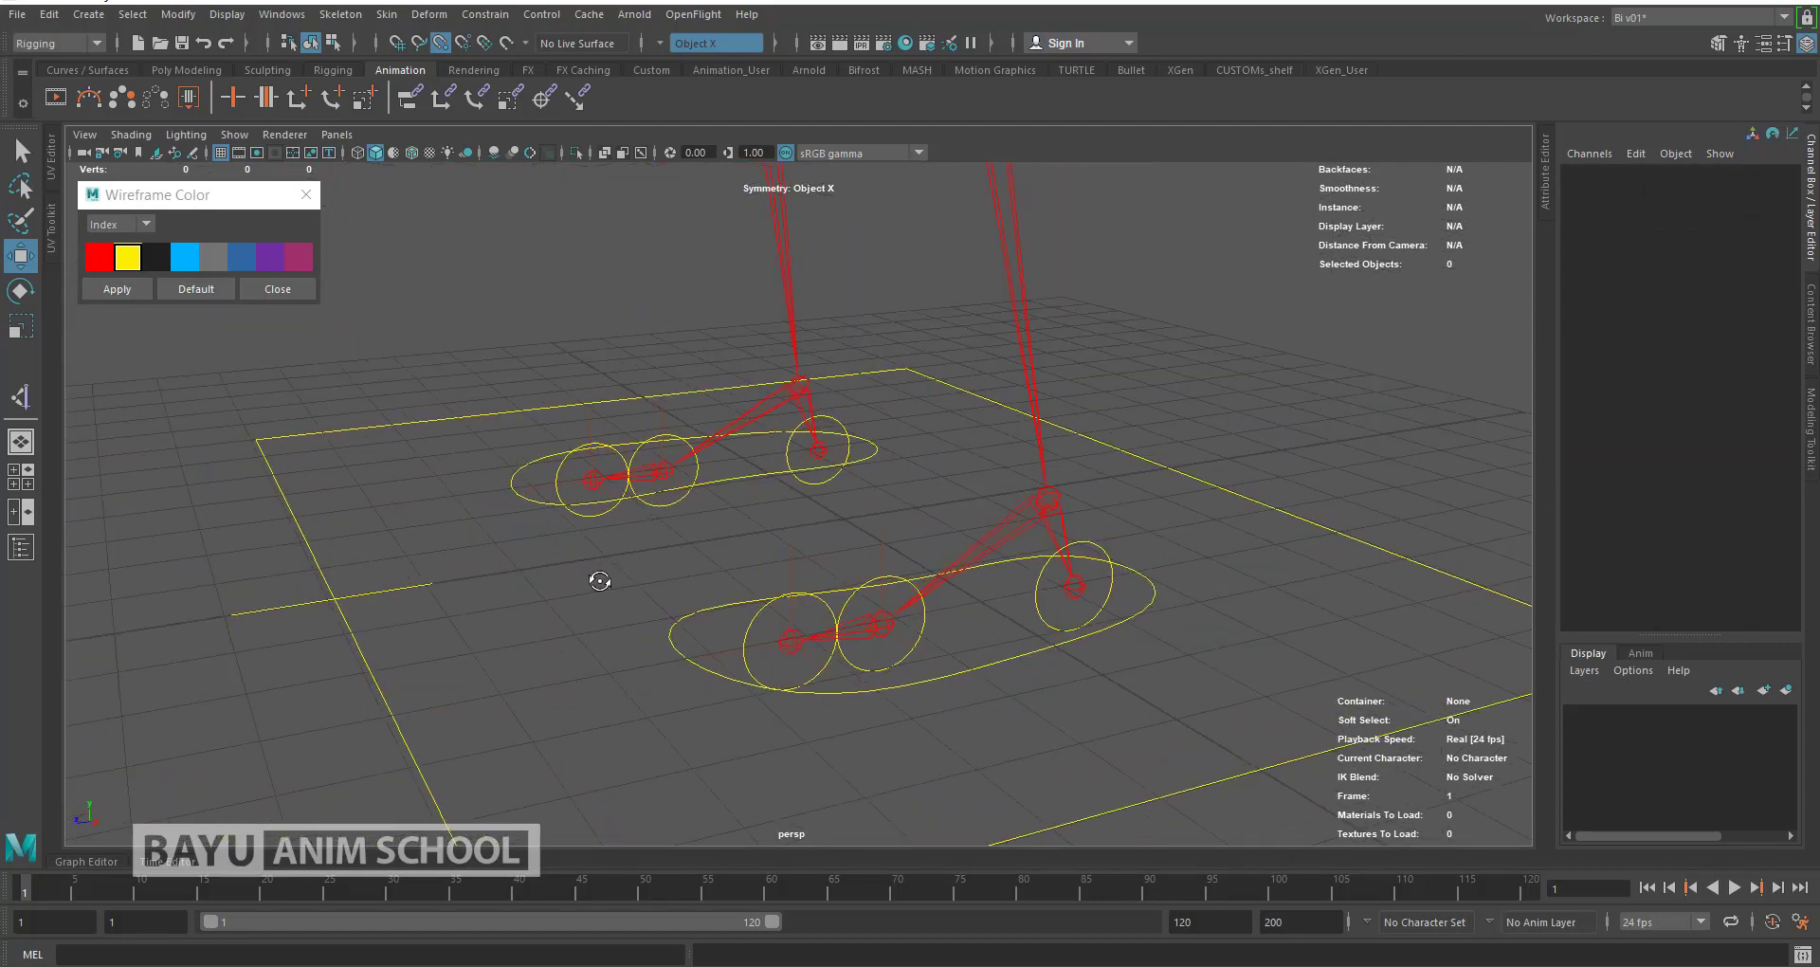
# Step: Create a hip-to-ankle IK handle on the right leg
pyautogui.moveTo(1038, 530)
pyautogui.keyDown('alt'); pyautogui.mouseDown()
pyautogui.moveTo(1037, 495)
pyautogui.moveTo(976, 541)
pyautogui.moveTo(1015, 547)
pyautogui.mouseUp(); pyautogui.keyUp('alt')
pyautogui.moveTo(1017, 549)
pyautogui.keyDown('alt'); pyautogui.mouseDown(button='right')
pyautogui.moveTo(988, 495)
pyautogui.moveTo(927, 460)
pyautogui.mouseUp(button='right'); pyautogui.keyUp('alt')
pyautogui.moveTo(928, 459)
pyautogui.keyDown('alt'); pyautogui.mouseDown()
pyautogui.moveTo(927, 587)
pyautogui.moveTo(906, 512)
pyautogui.mouseUp(); pyautogui.keyUp('alt')
pyautogui.click(340, 19)
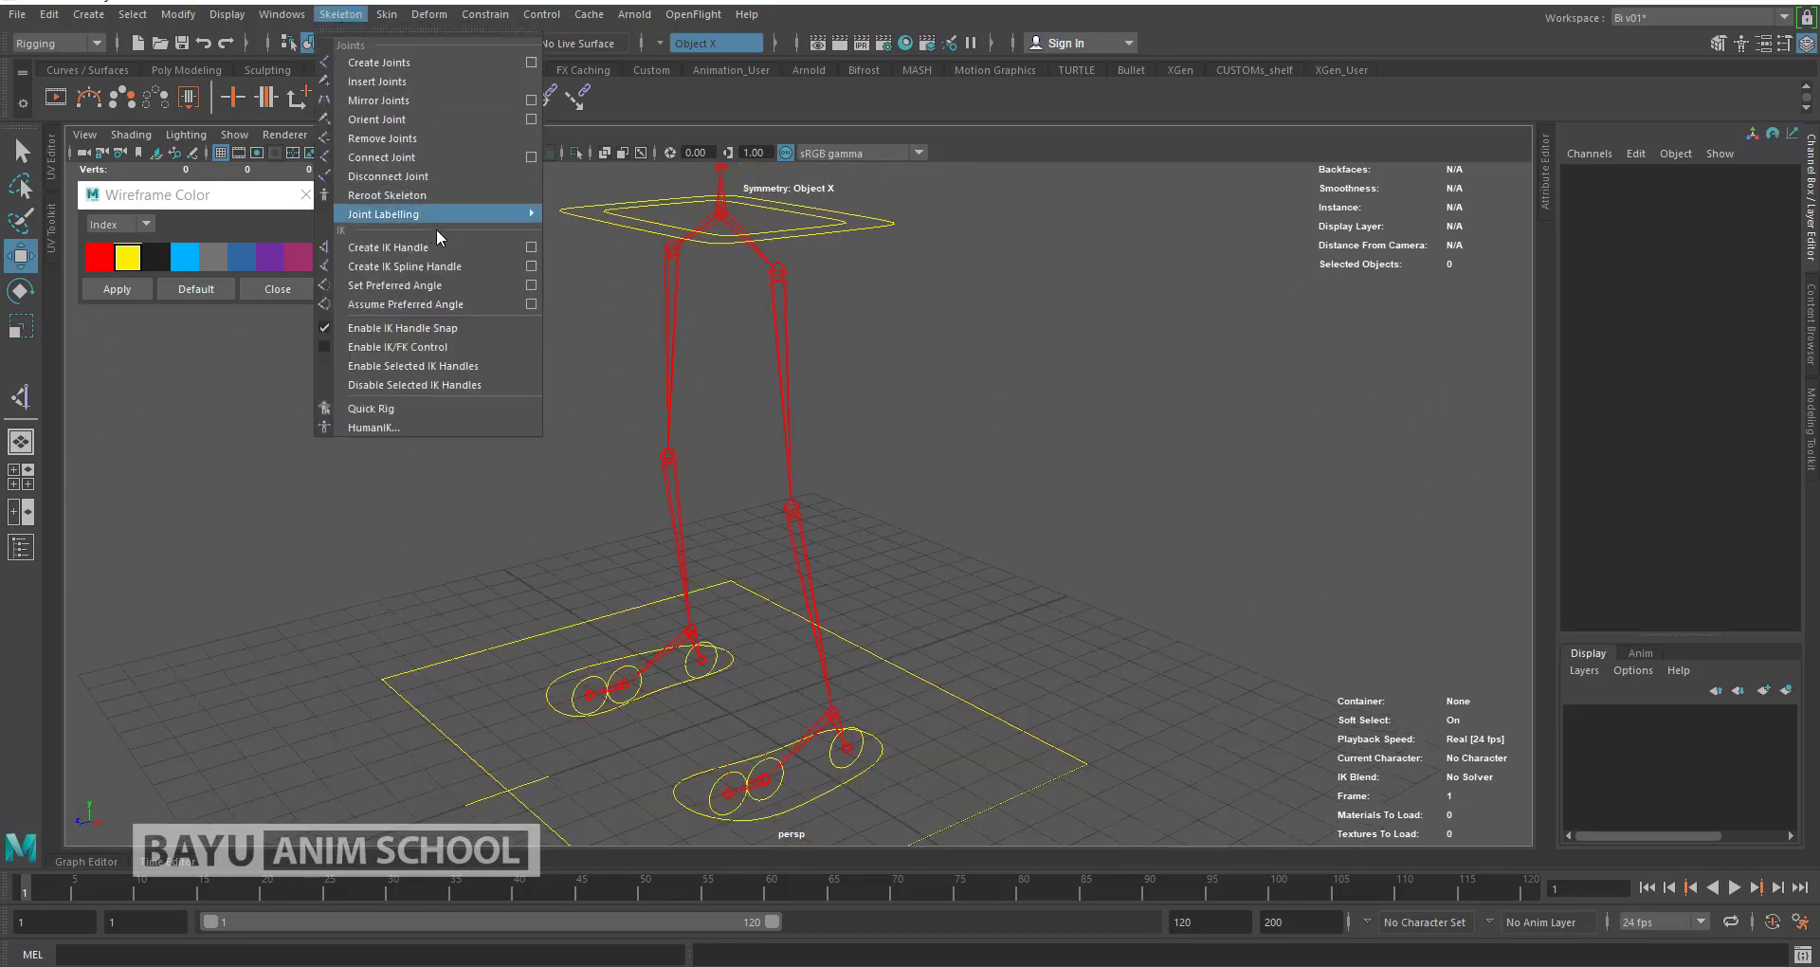
pyautogui.click(783, 272)
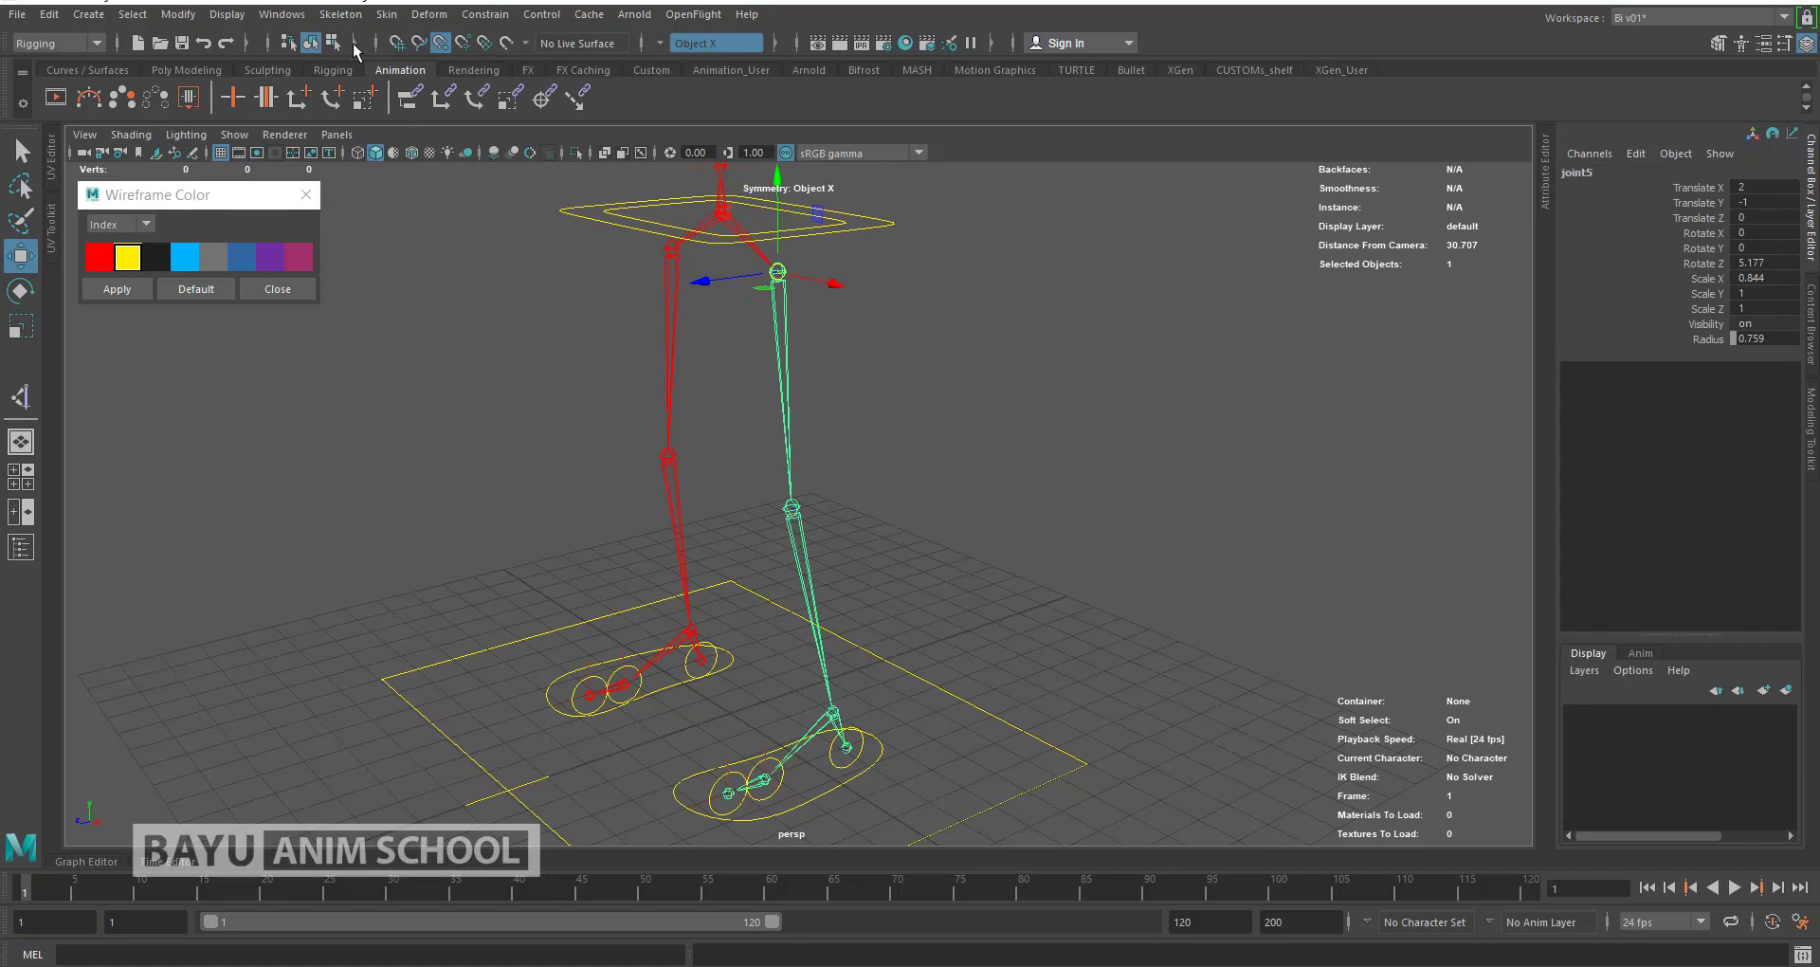
pyautogui.click(340, 14)
pyautogui.click(402, 247)
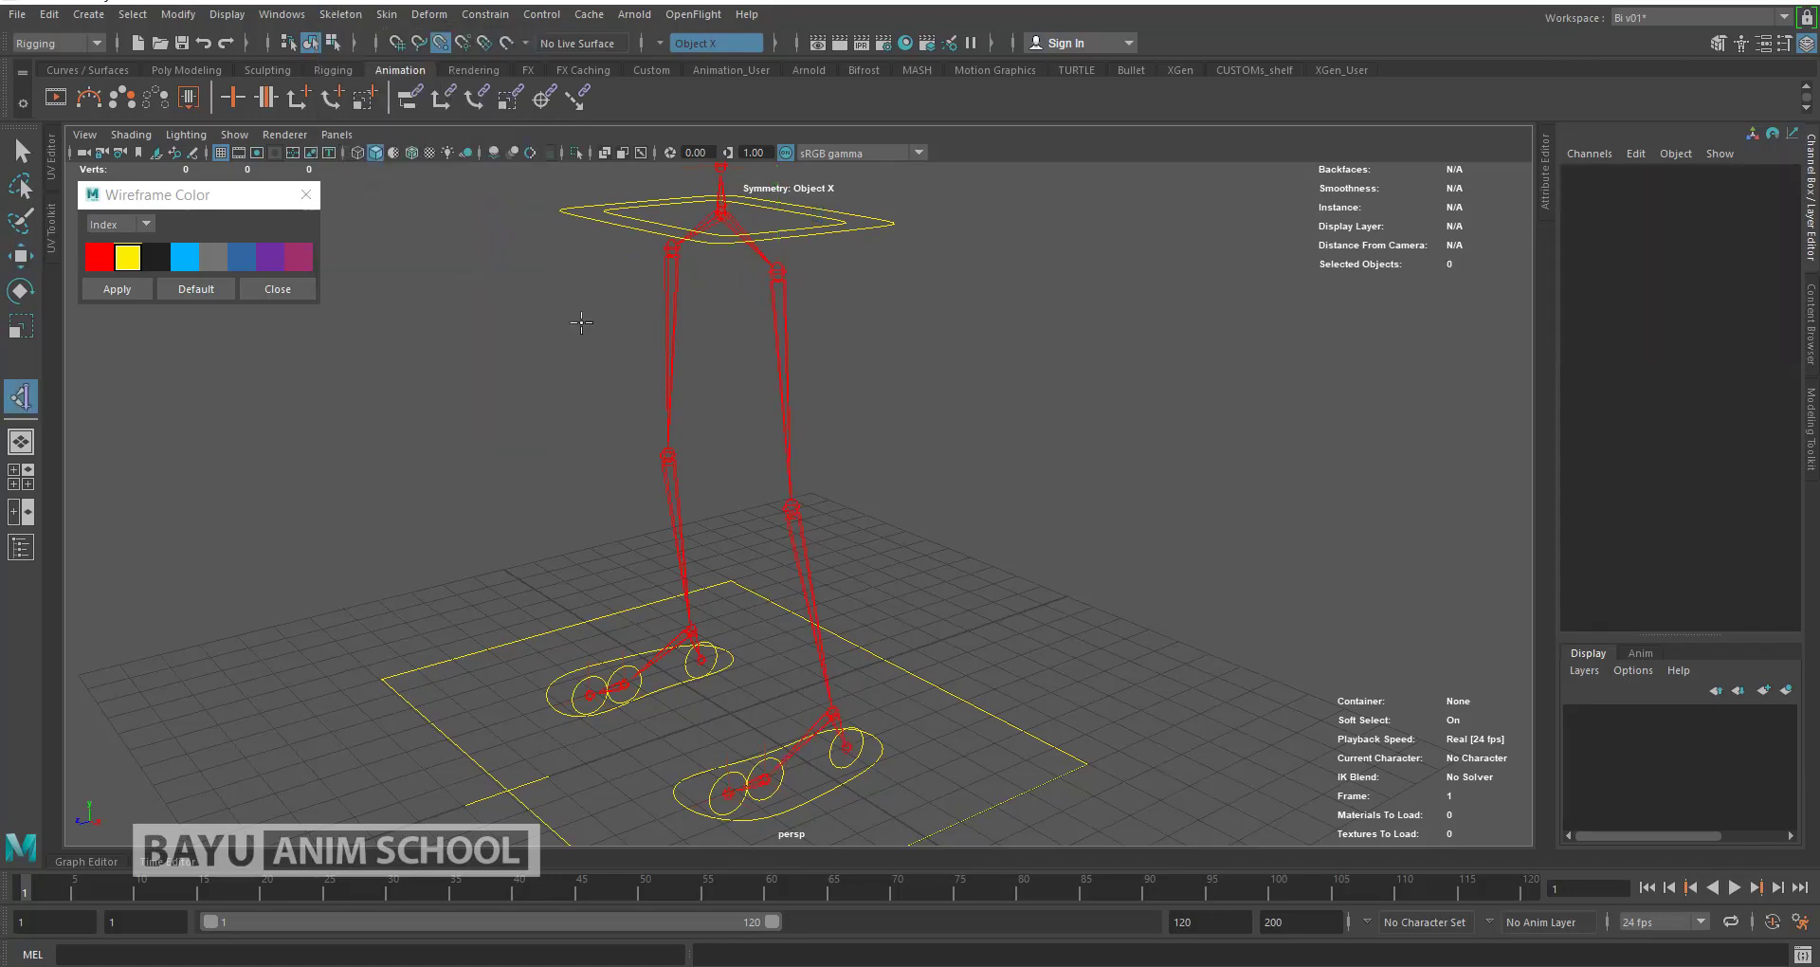
pyautogui.click(775, 272)
pyautogui.click(834, 709)
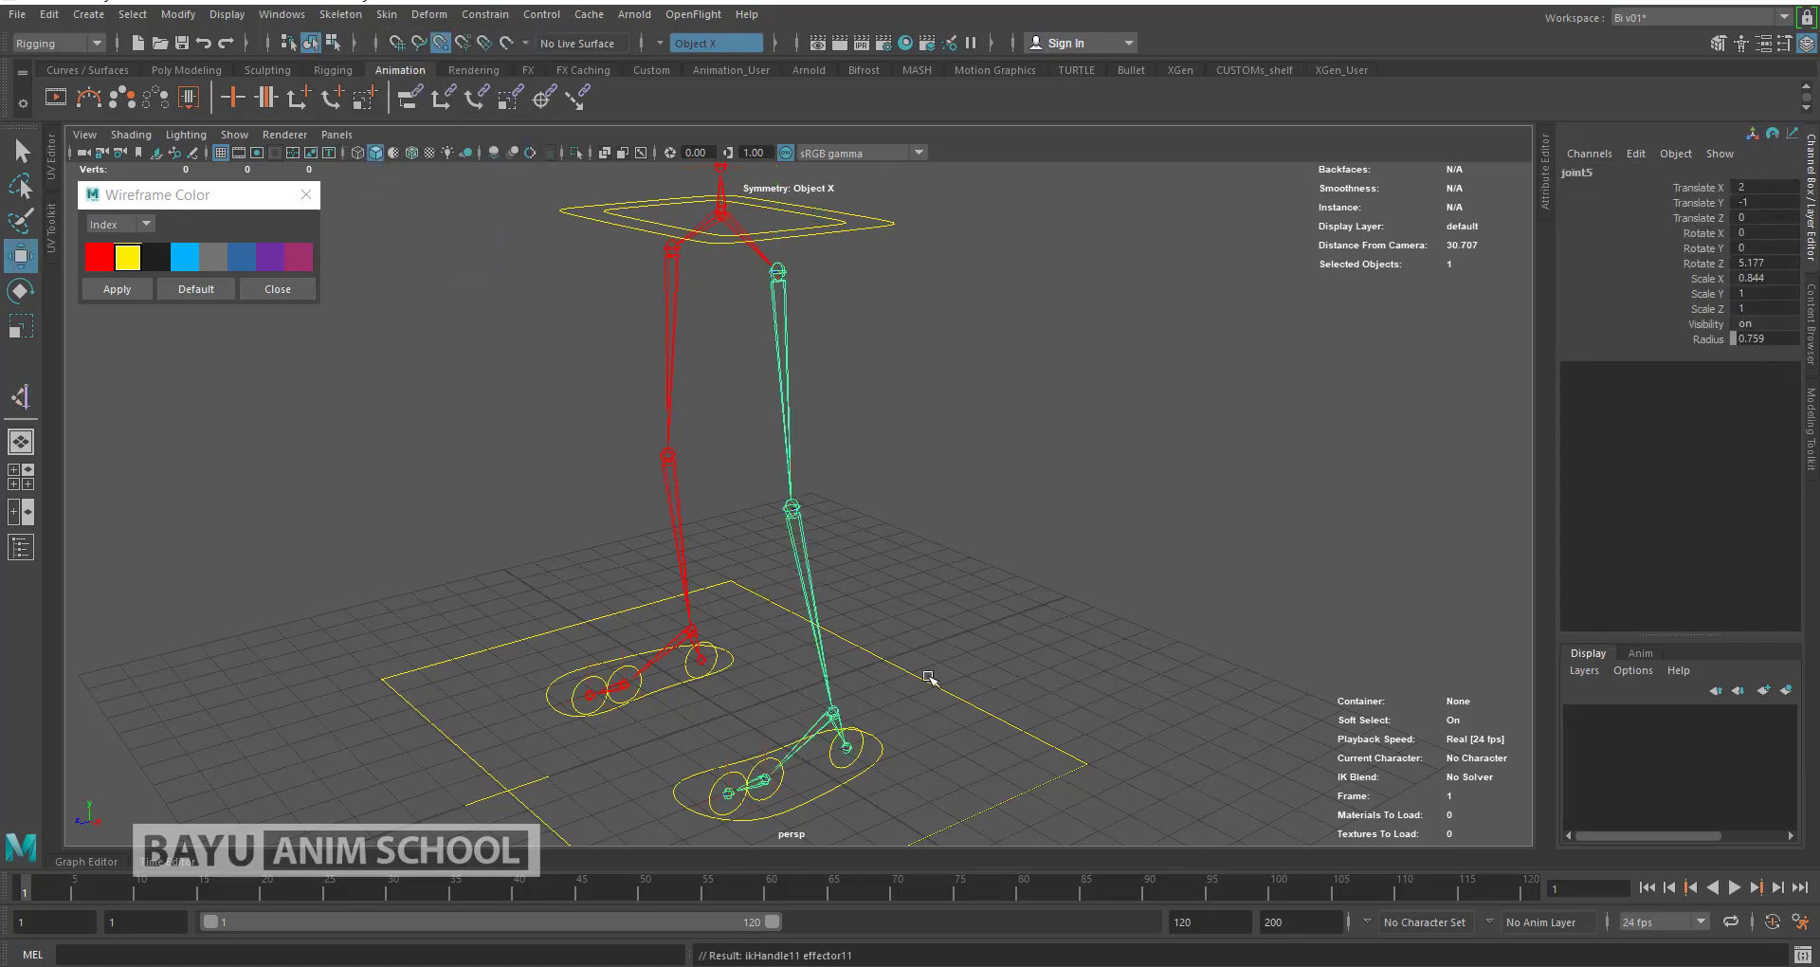
pyautogui.click(1010, 578)
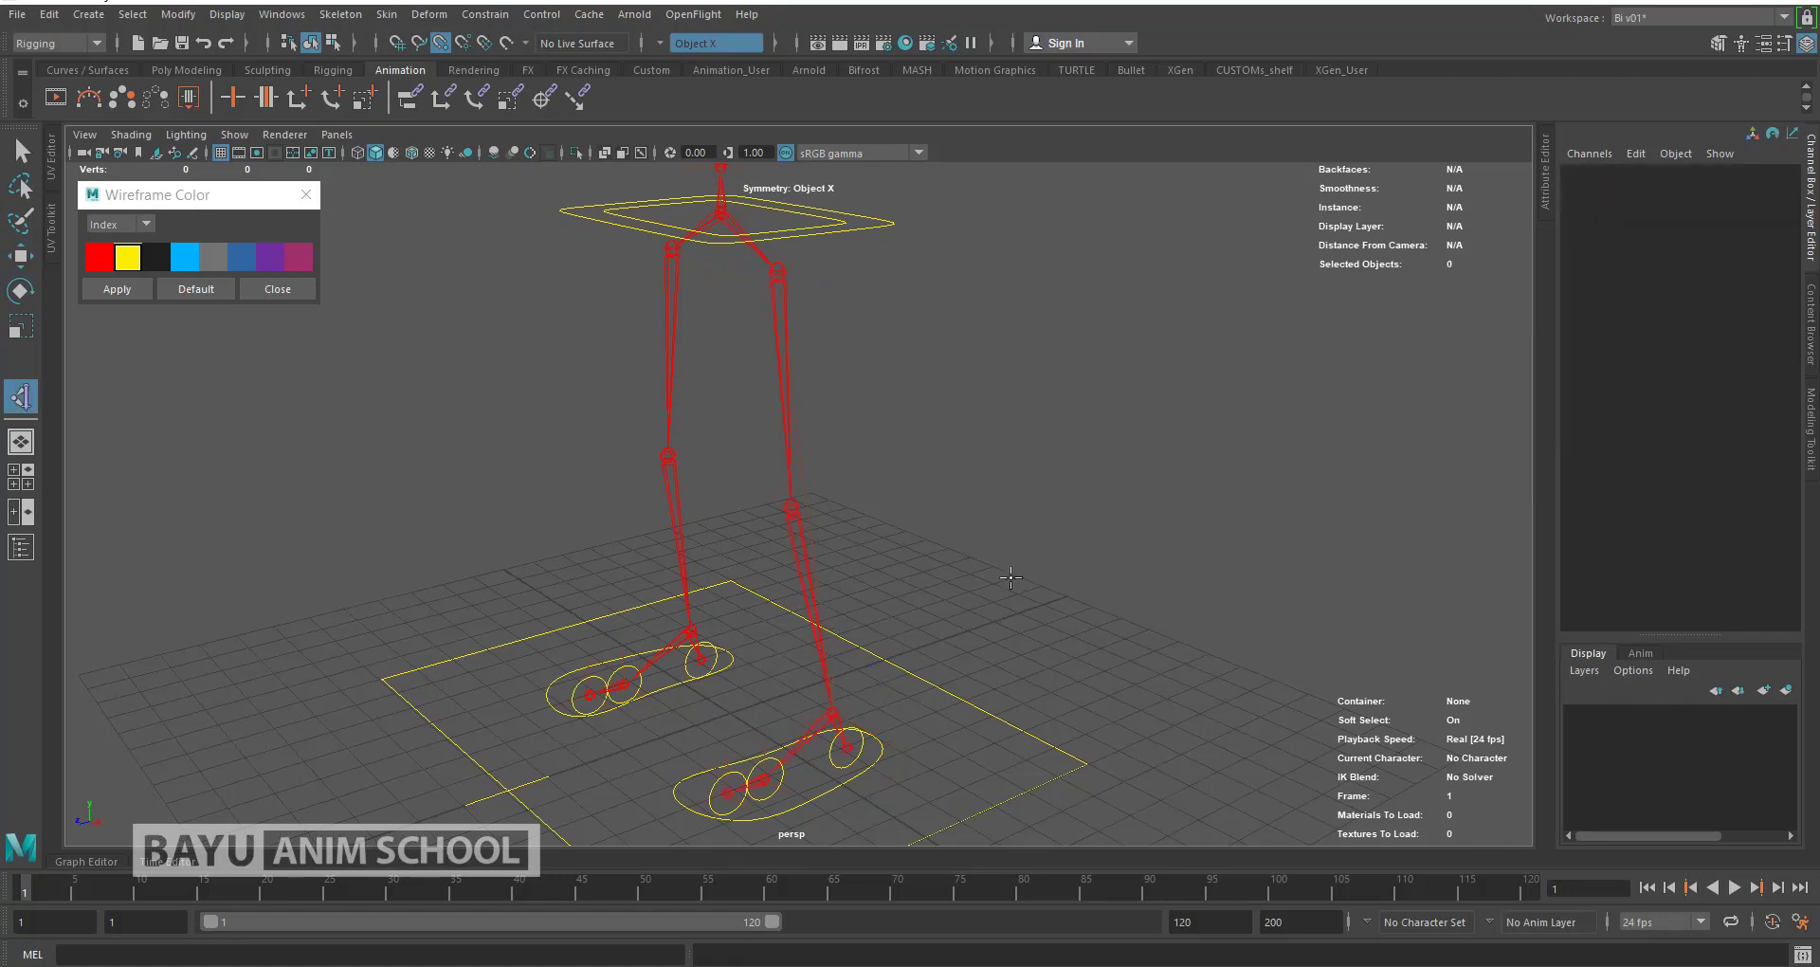
# Step: Create the left leg's hip-to-ankle IK handle, then deselect
pyautogui.click(670, 251)
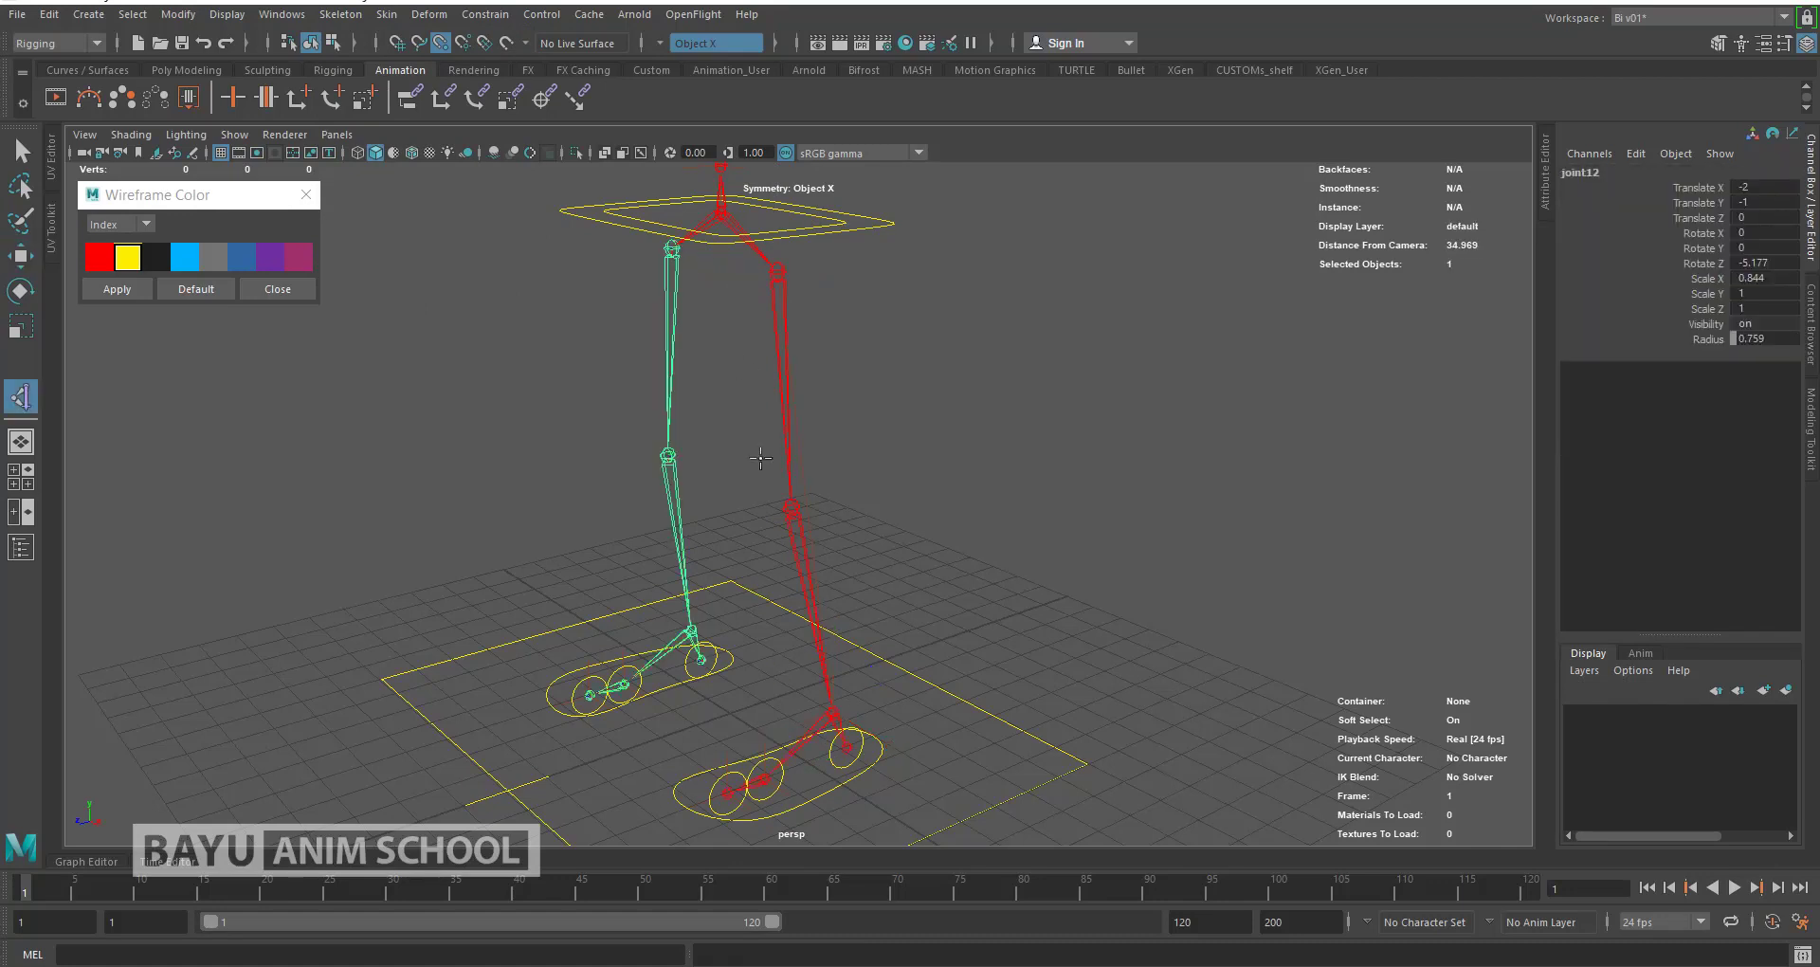
pyautogui.click(690, 631)
pyautogui.press('w')
pyautogui.moveTo(959, 601)
pyautogui.keyDown('alt'); pyautogui.mouseDown()
pyautogui.moveTo(959, 439)
pyautogui.moveTo(1019, 411)
pyautogui.moveTo(908, 571)
pyautogui.mouseUp(); pyautogui.keyUp('alt')
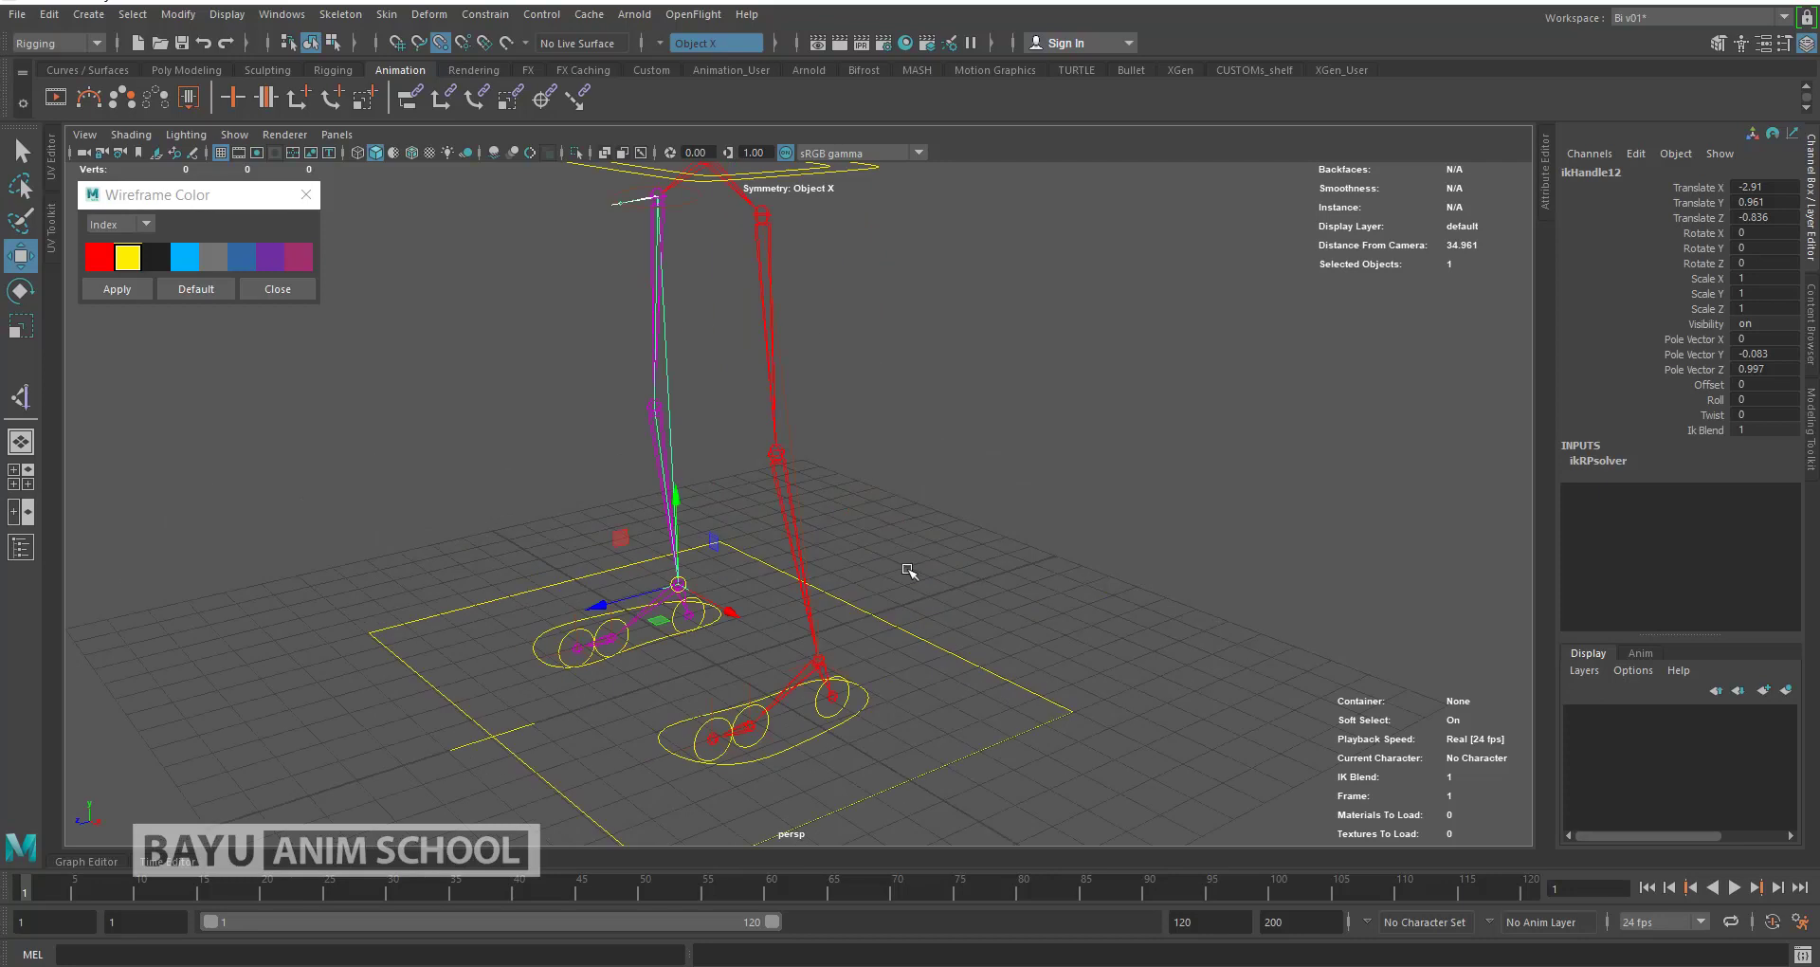
pyautogui.click(942, 711)
pyautogui.scroll(5, 946, 411)
# Step: Test-rotate a foot circle control, then undo the rotation
pyautogui.scroll(3, 977, 417)
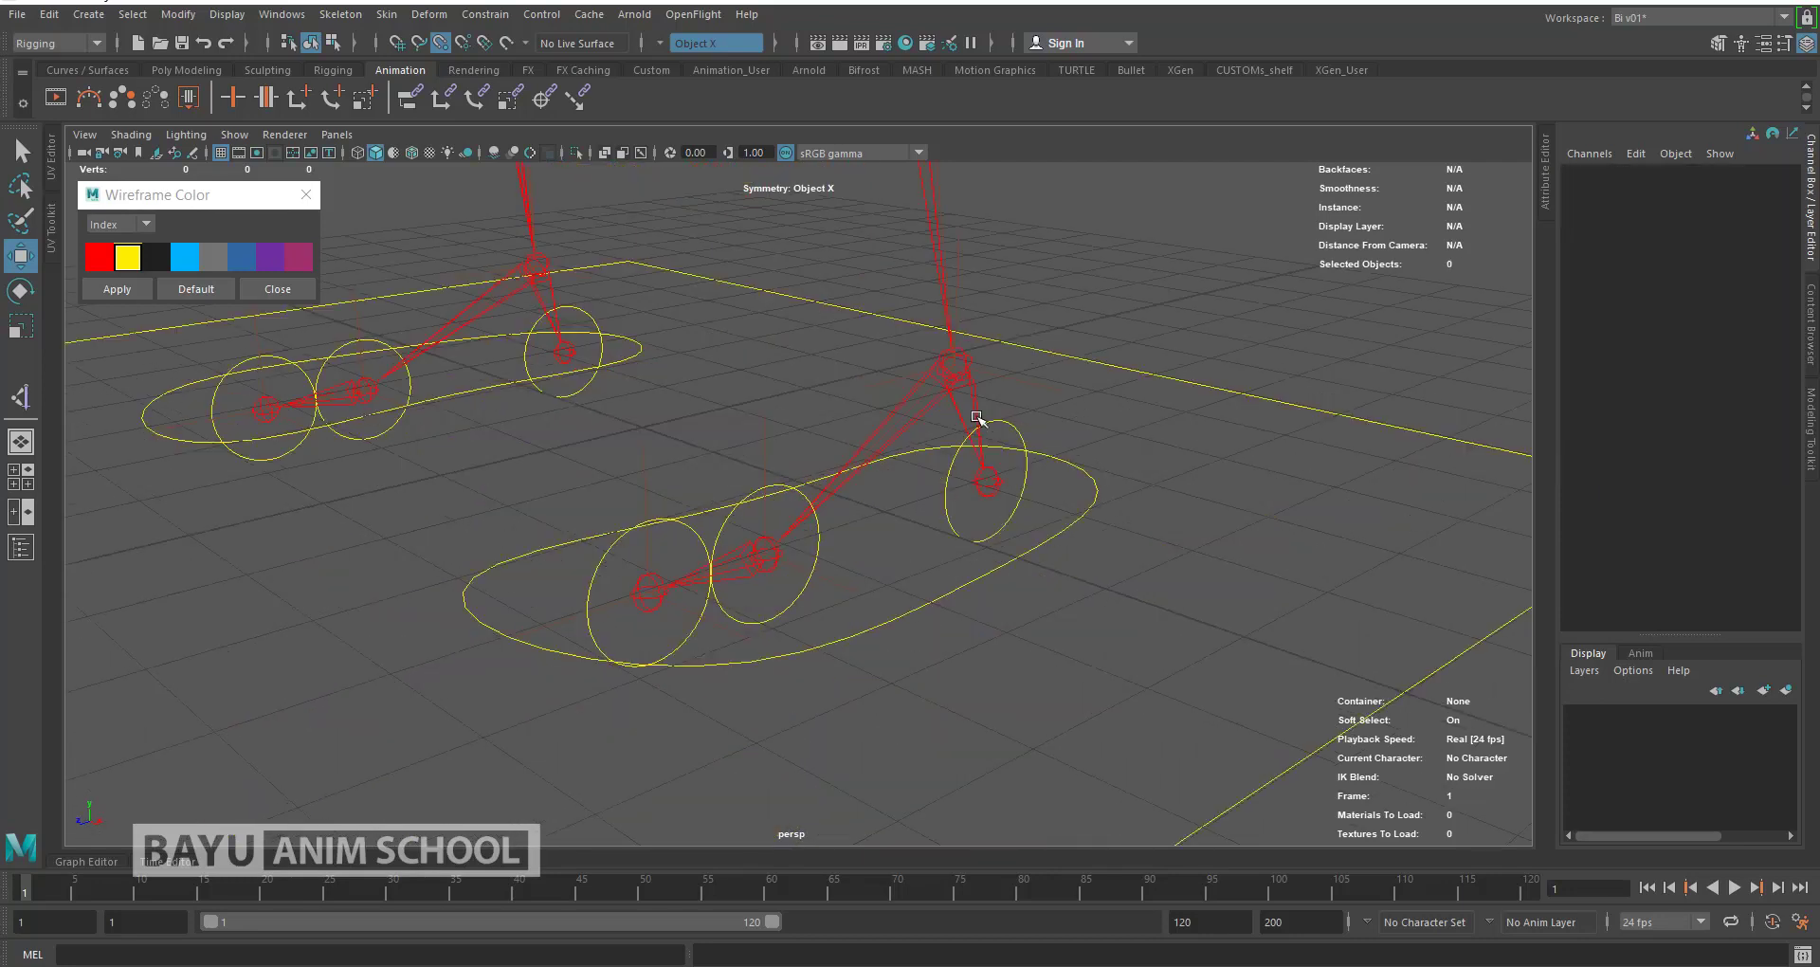
pyautogui.moveTo(983, 452)
pyautogui.keyDown('alt'); pyautogui.mouseDown()
pyautogui.moveTo(994, 433)
pyautogui.moveTo(707, 539)
pyautogui.mouseUp(); pyautogui.keyUp('alt')
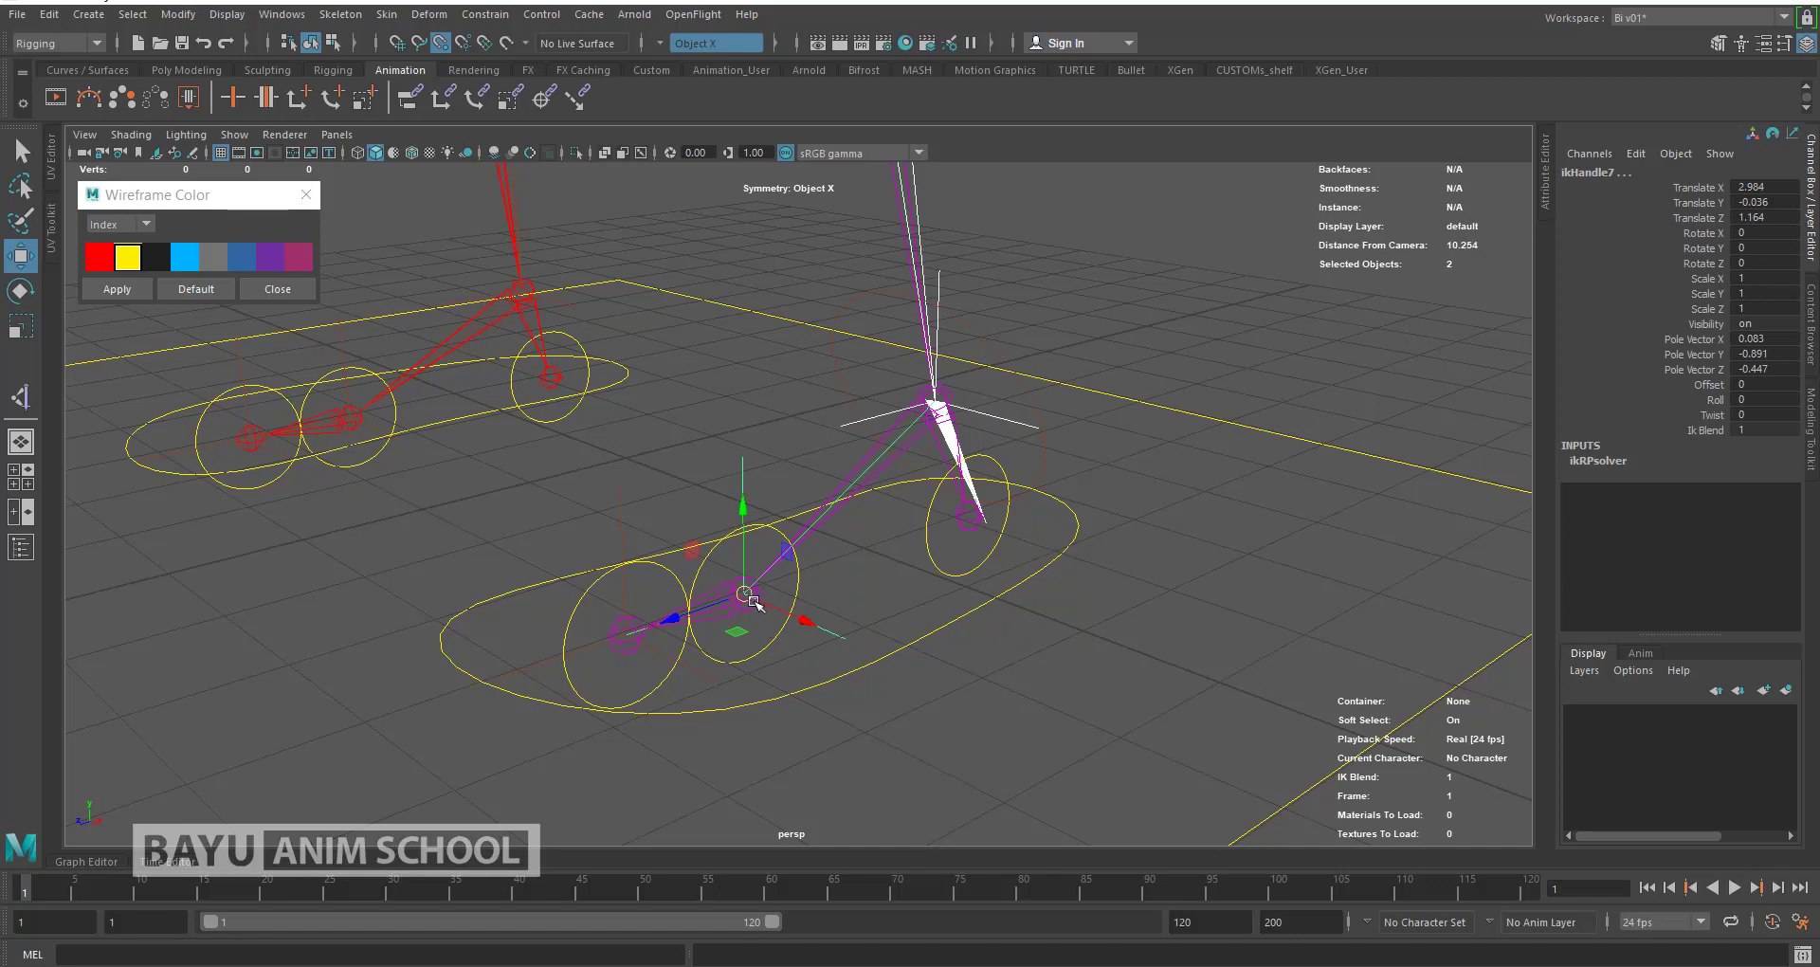
pyautogui.press('q')
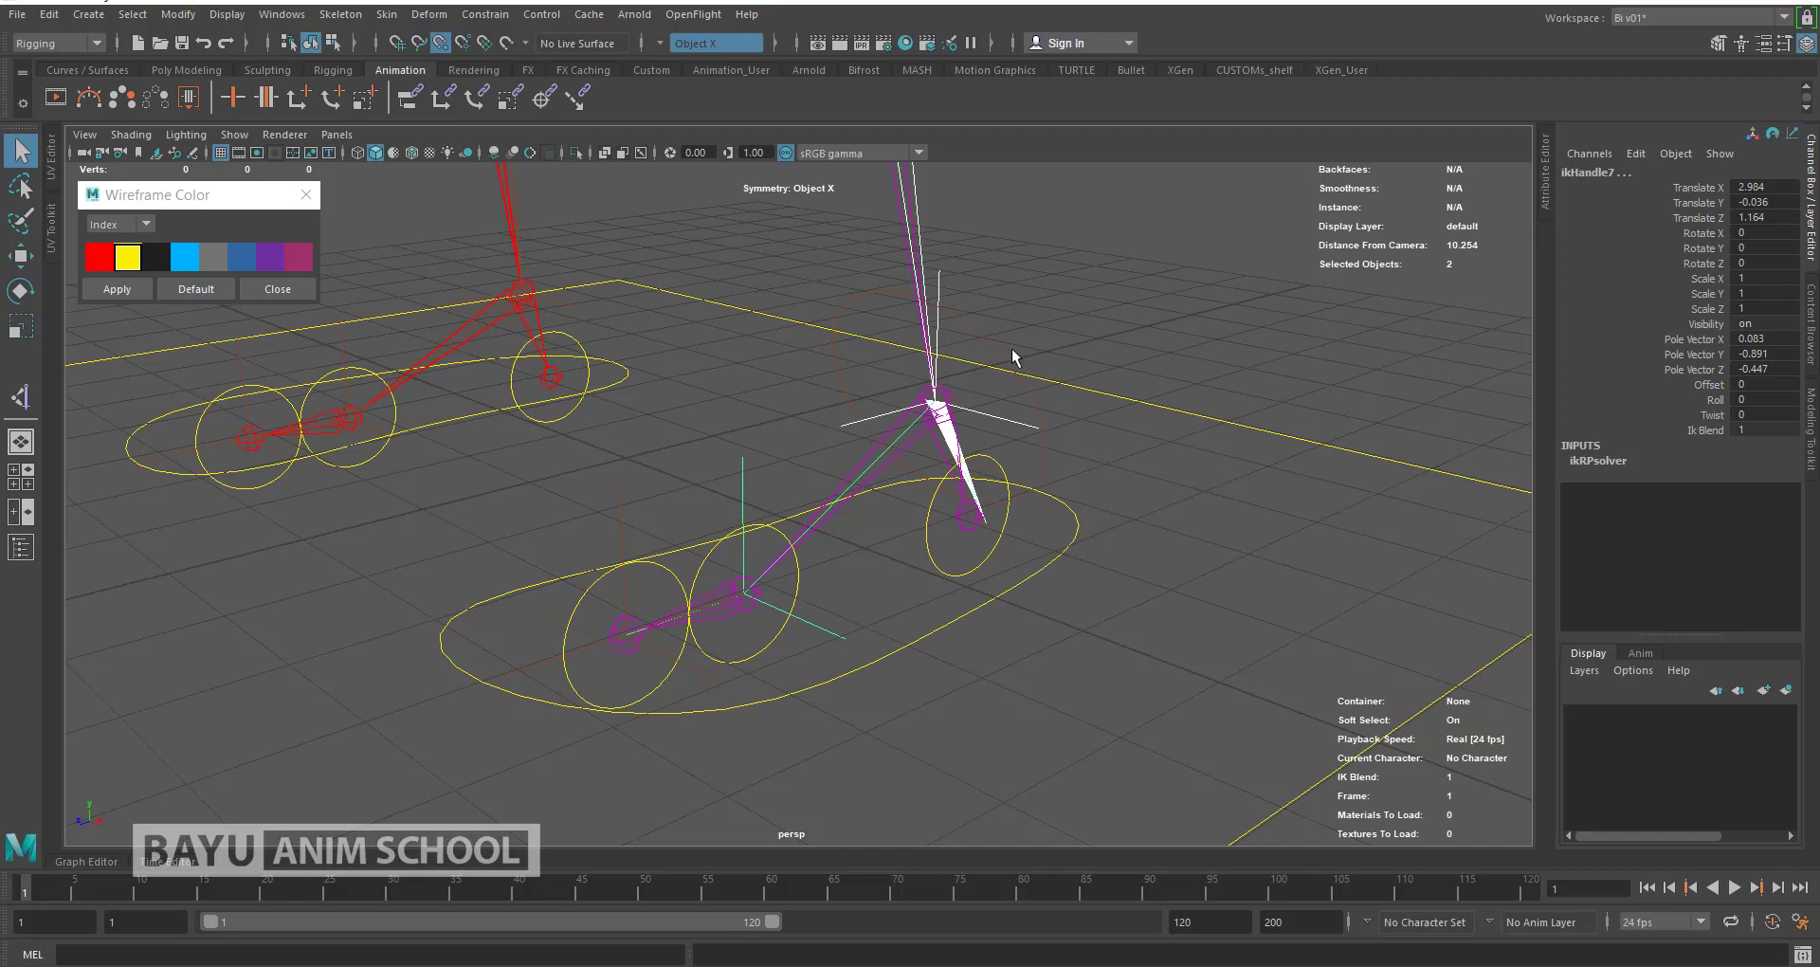
pyautogui.keyDown('shift'); pyautogui.click(770, 664); pyautogui.keyUp('shift')
pyautogui.click(788, 652)
pyautogui.click(753, 656)
pyautogui.press('e')
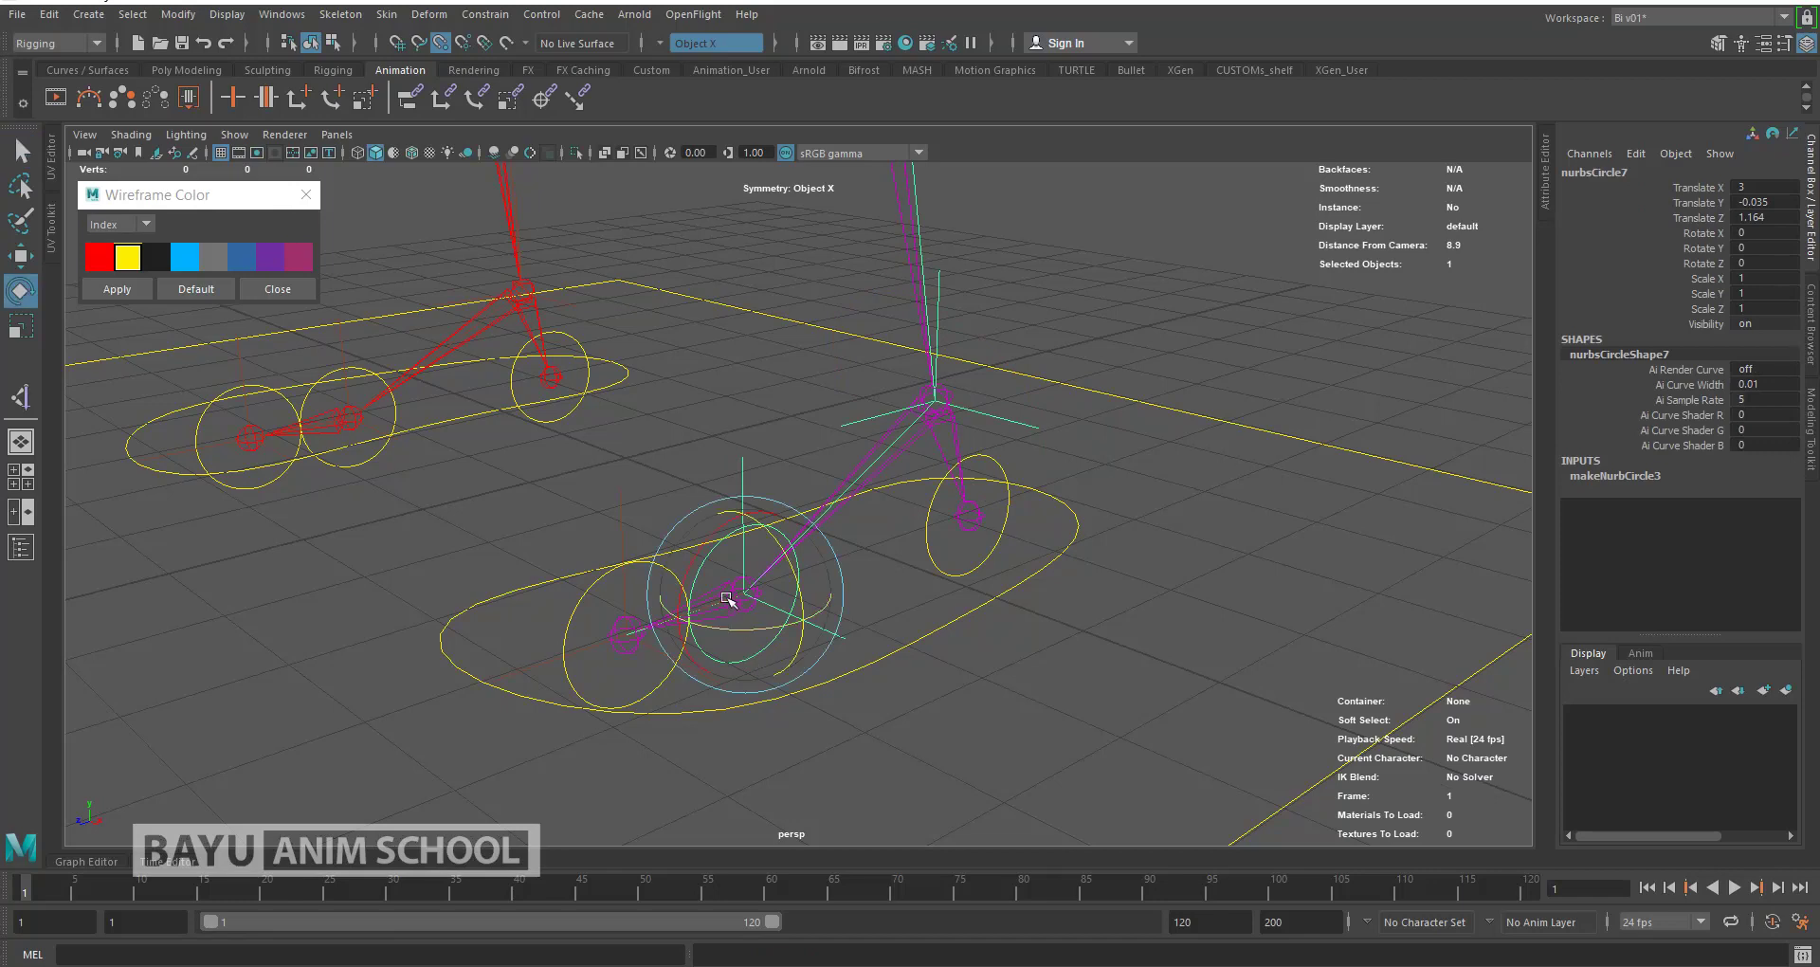
pyautogui.moveTo(698, 559)
pyautogui.mouseDown()
pyautogui.moveTo(687, 596)
pyautogui.moveTo(703, 586)
pyautogui.mouseUp()
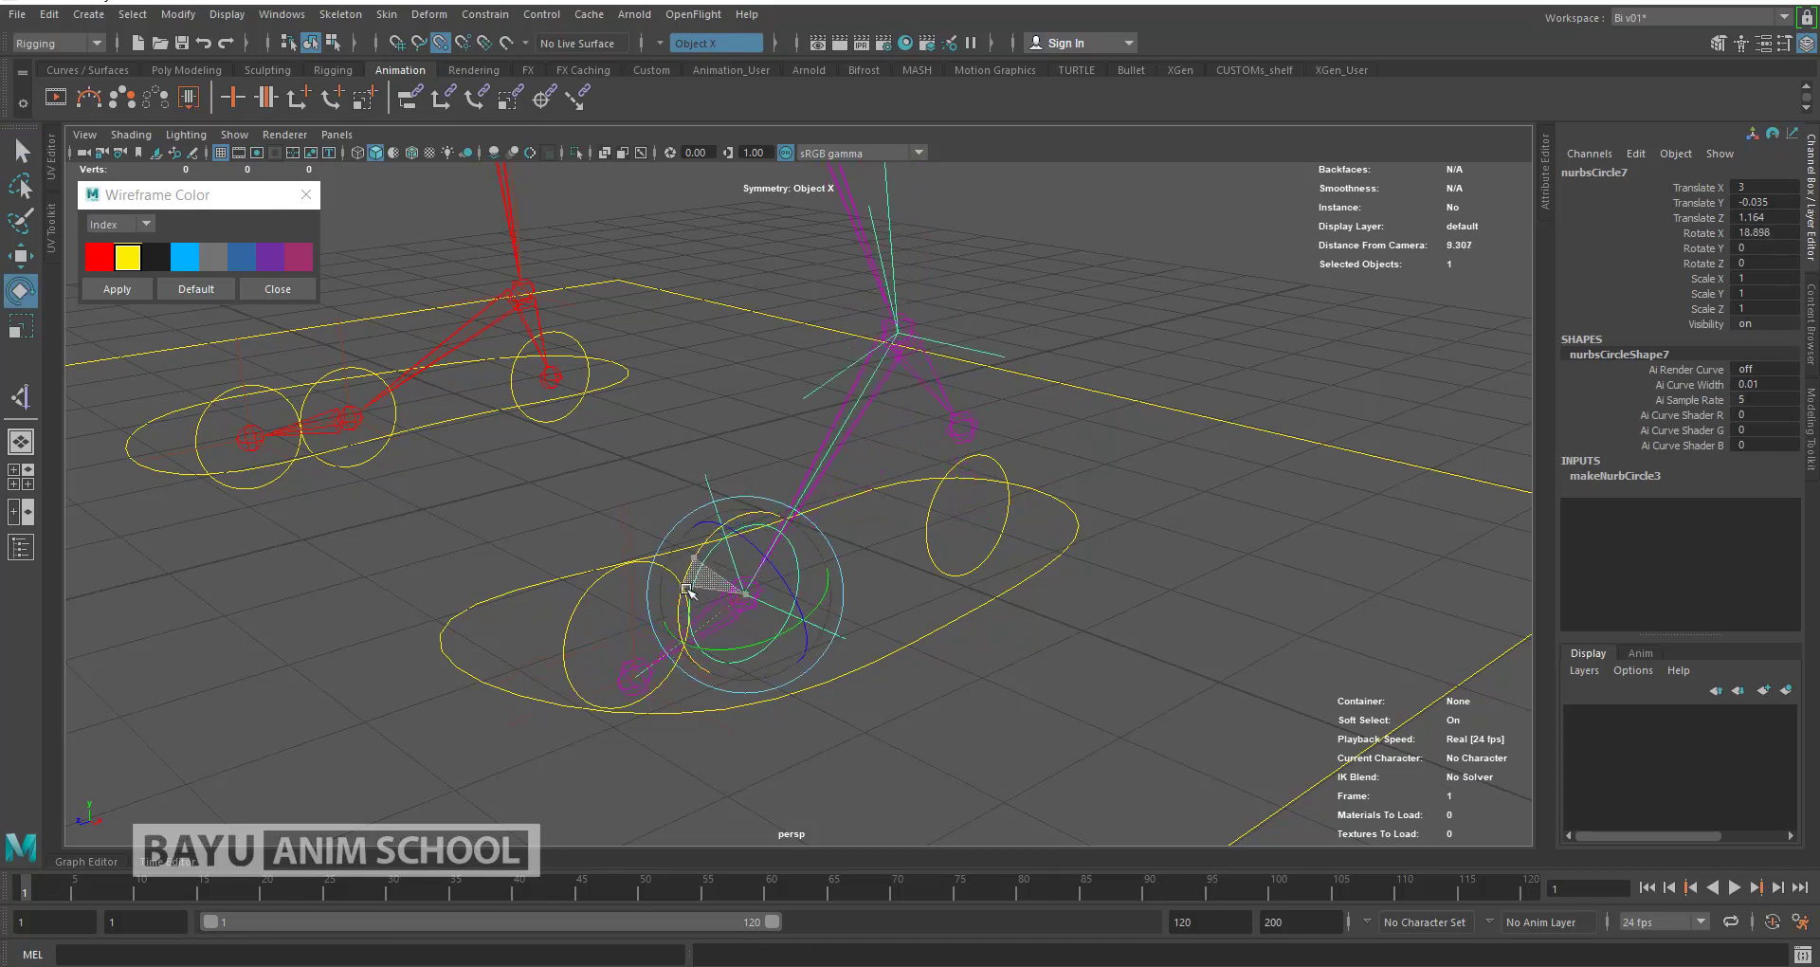
pyautogui.hotkey('ctrl', 'z')
pyautogui.hotkey('ctrl', 'z')
pyautogui.hotkey('ctrl', 'z')
pyautogui.hotkey('ctrl', 'z')
pyautogui.click(766, 758)
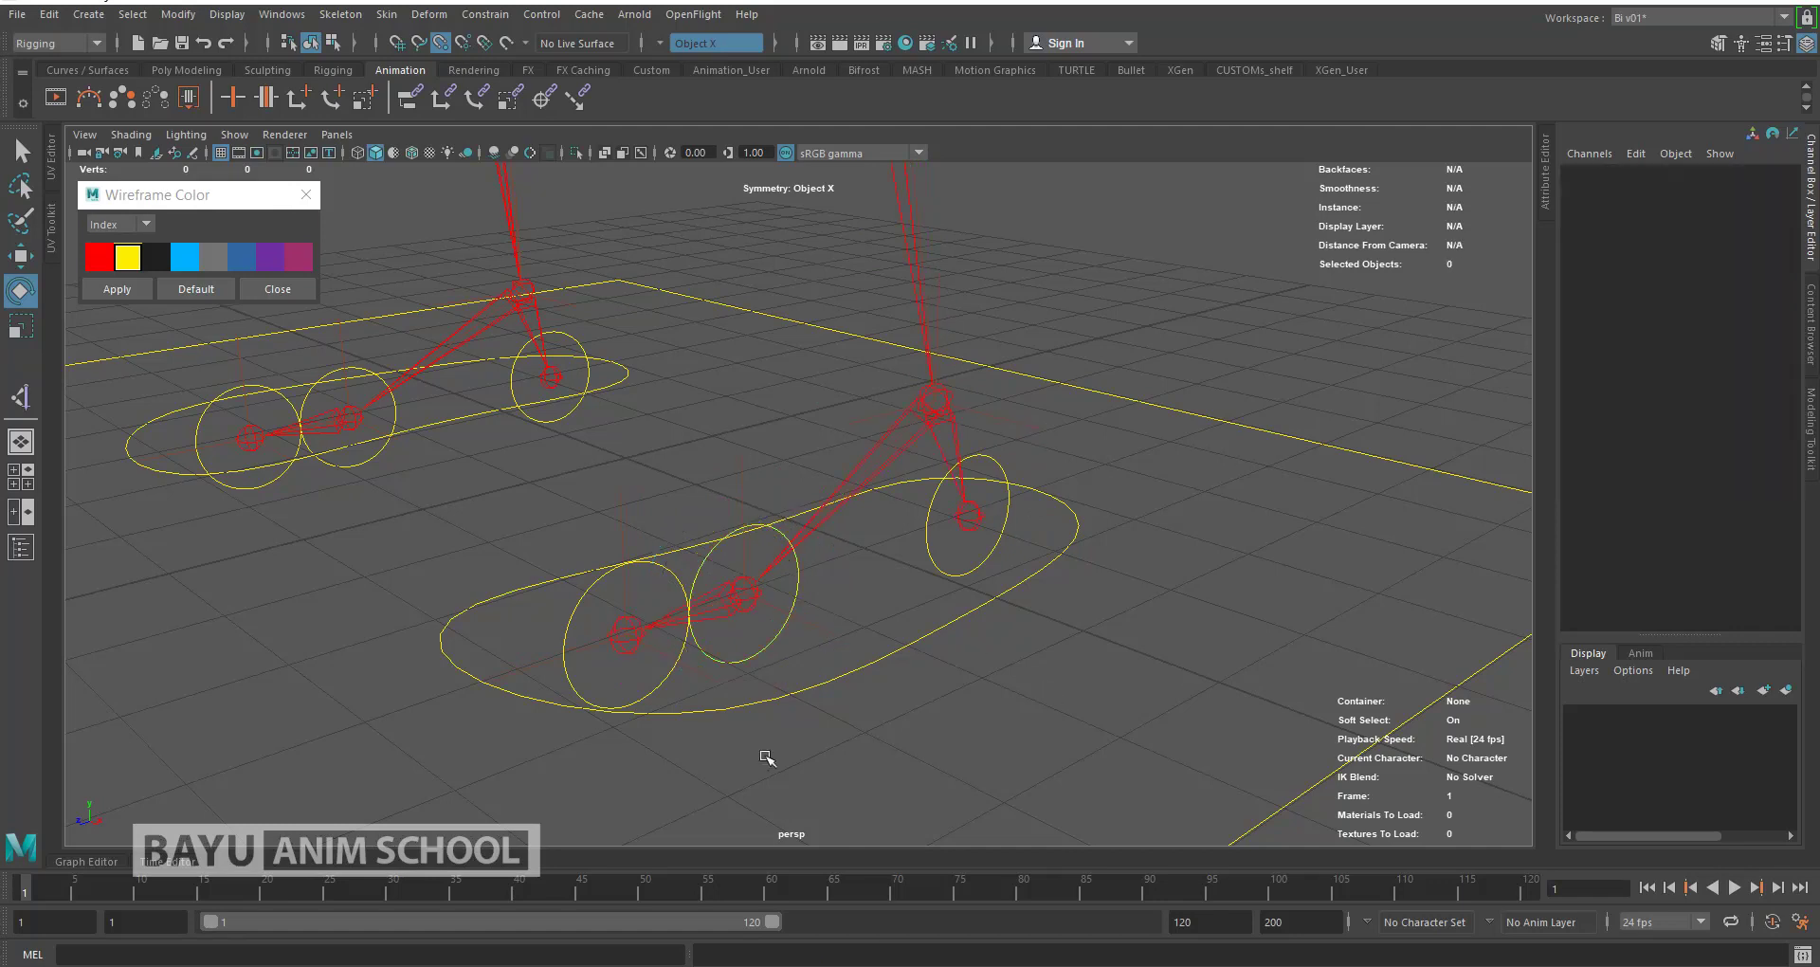
# Step: Parent the middle foot circle and leg IK handle under the end circle, test-rotating and undoing
pyautogui.click(774, 648)
pyautogui.press('q')
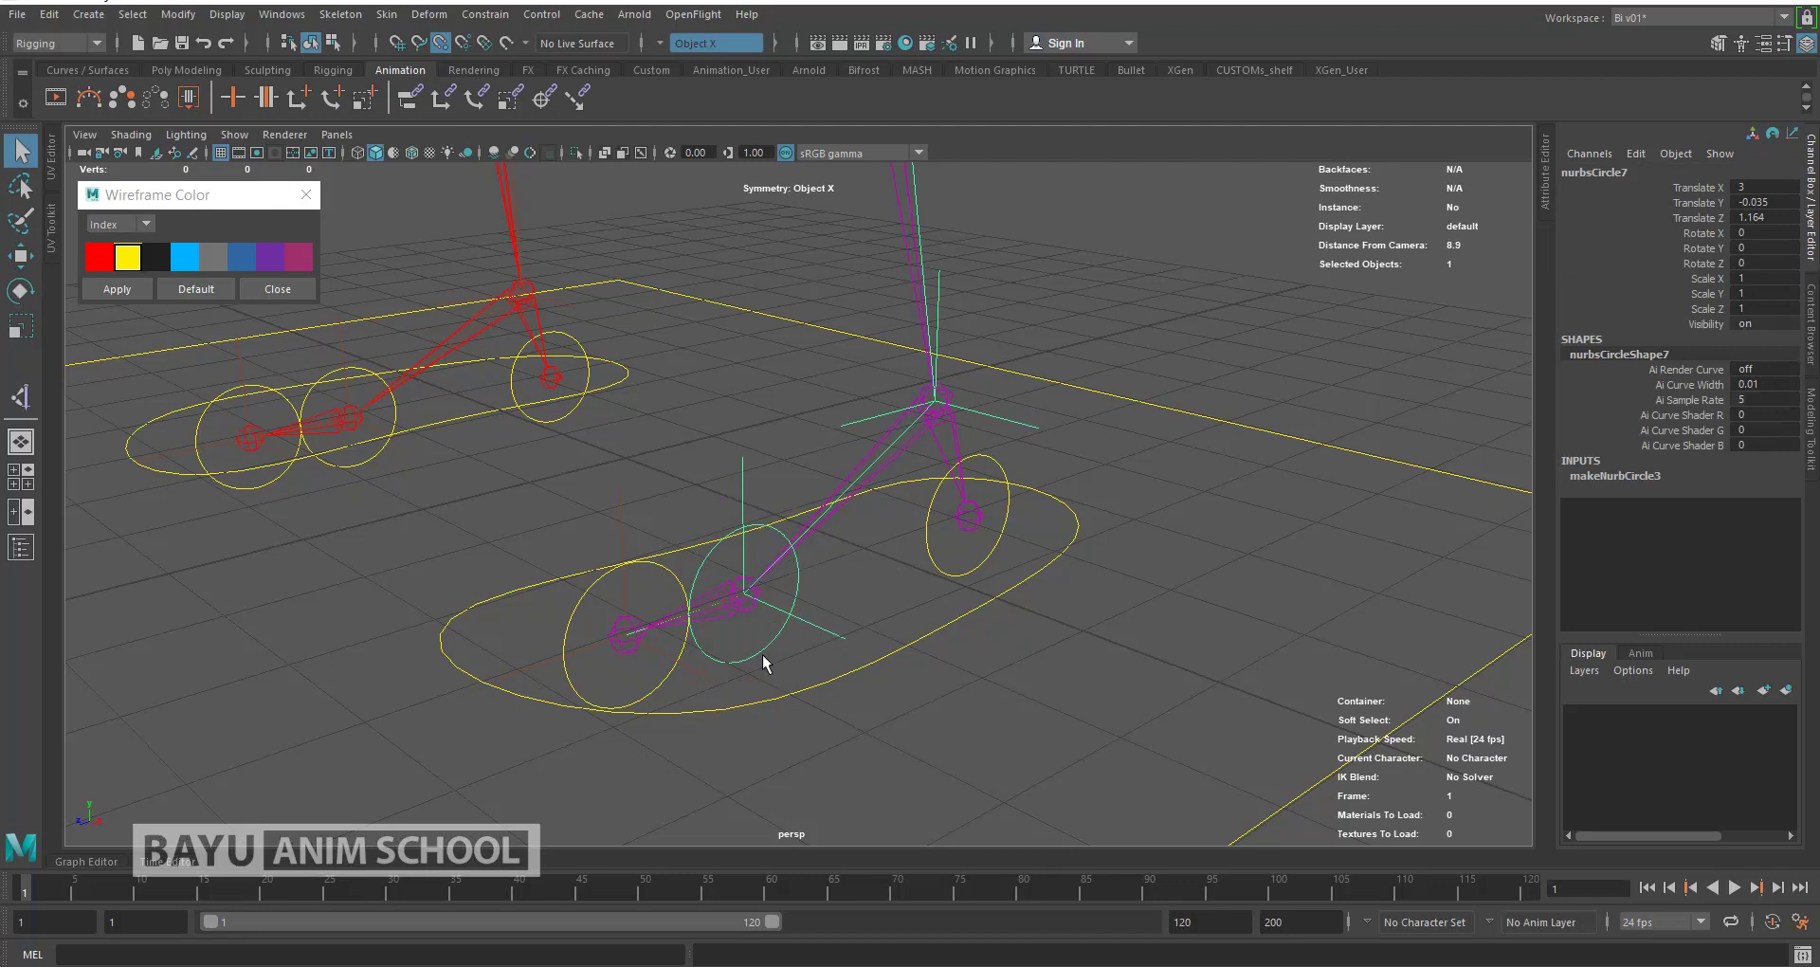
pyautogui.keyDown('shift'); pyautogui.click(618, 516); pyautogui.keyUp('shift')
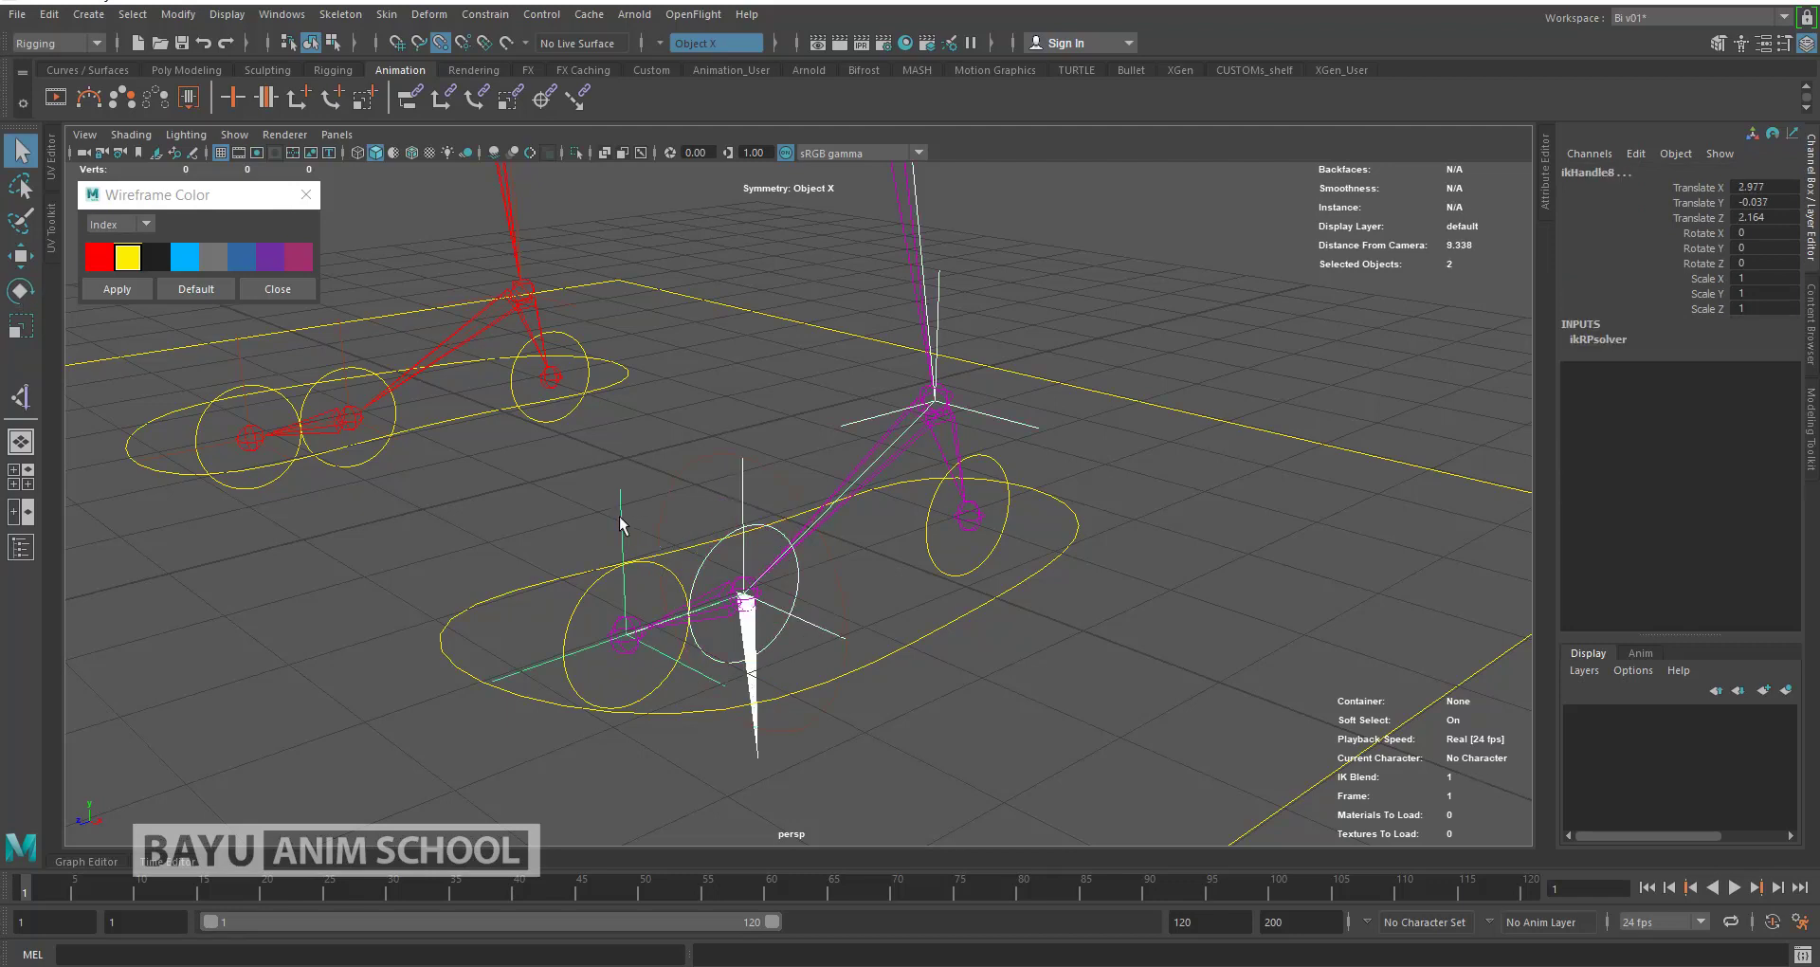
pyautogui.keyDown('shift'); pyautogui.click(576, 633); pyautogui.keyUp('shift')
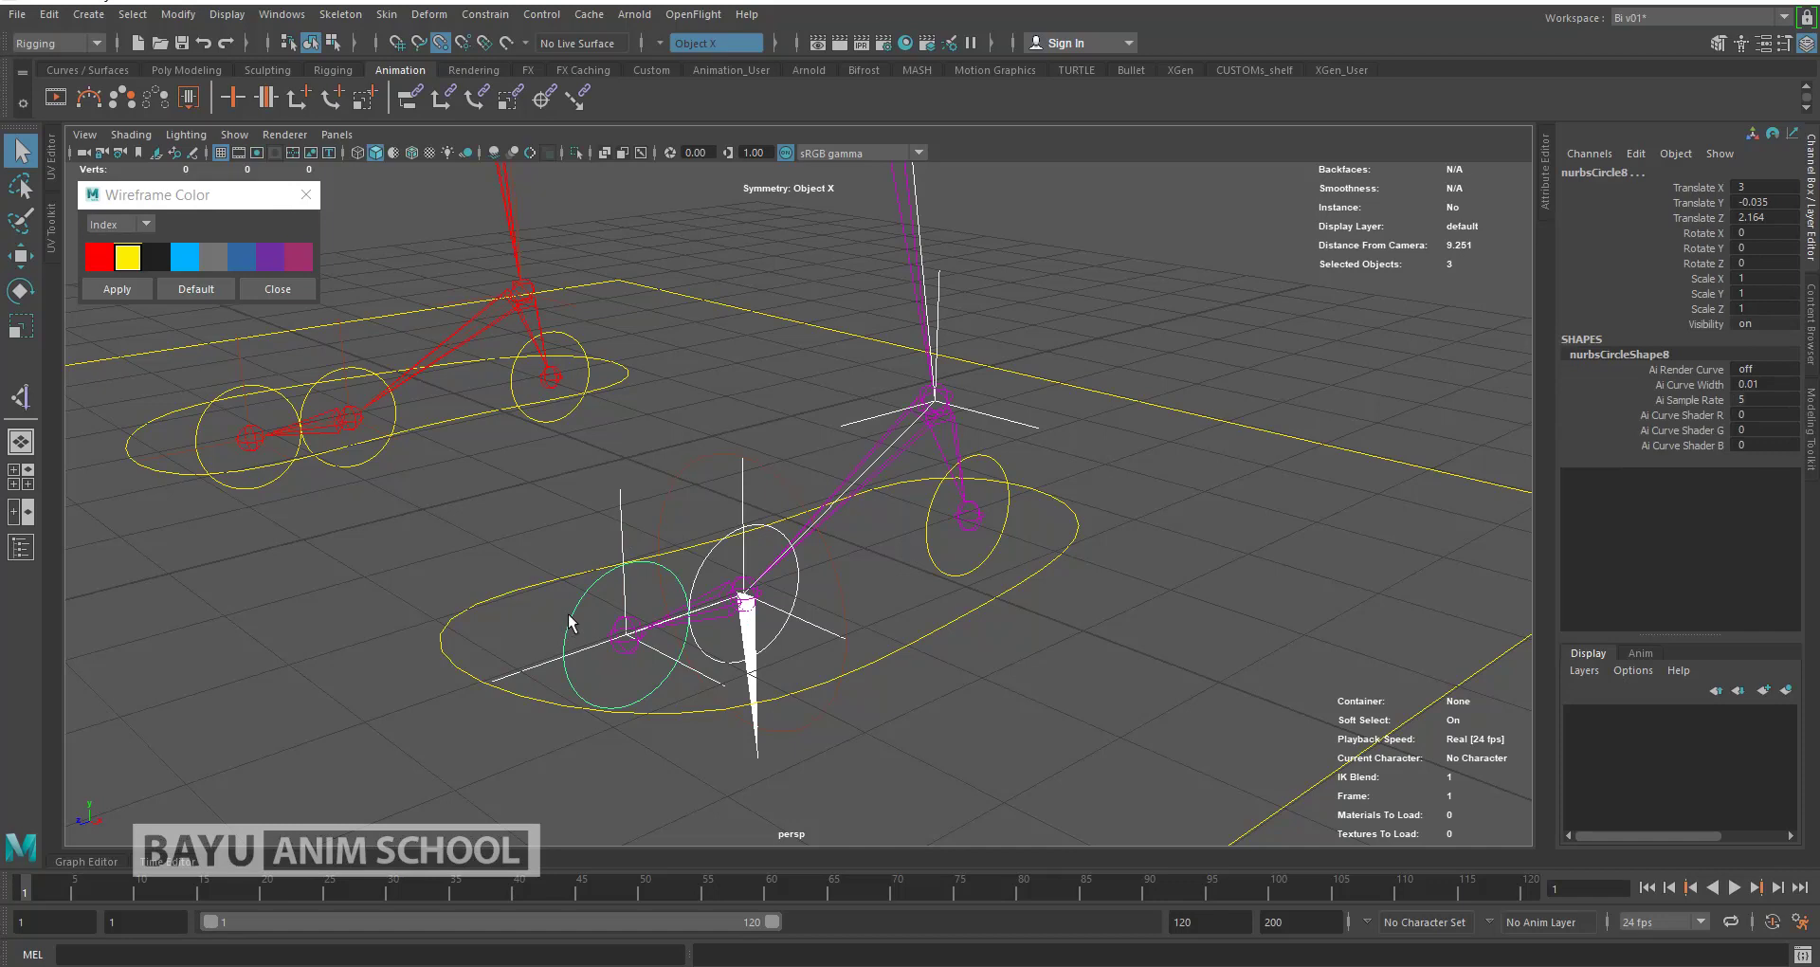
pyautogui.click(593, 613)
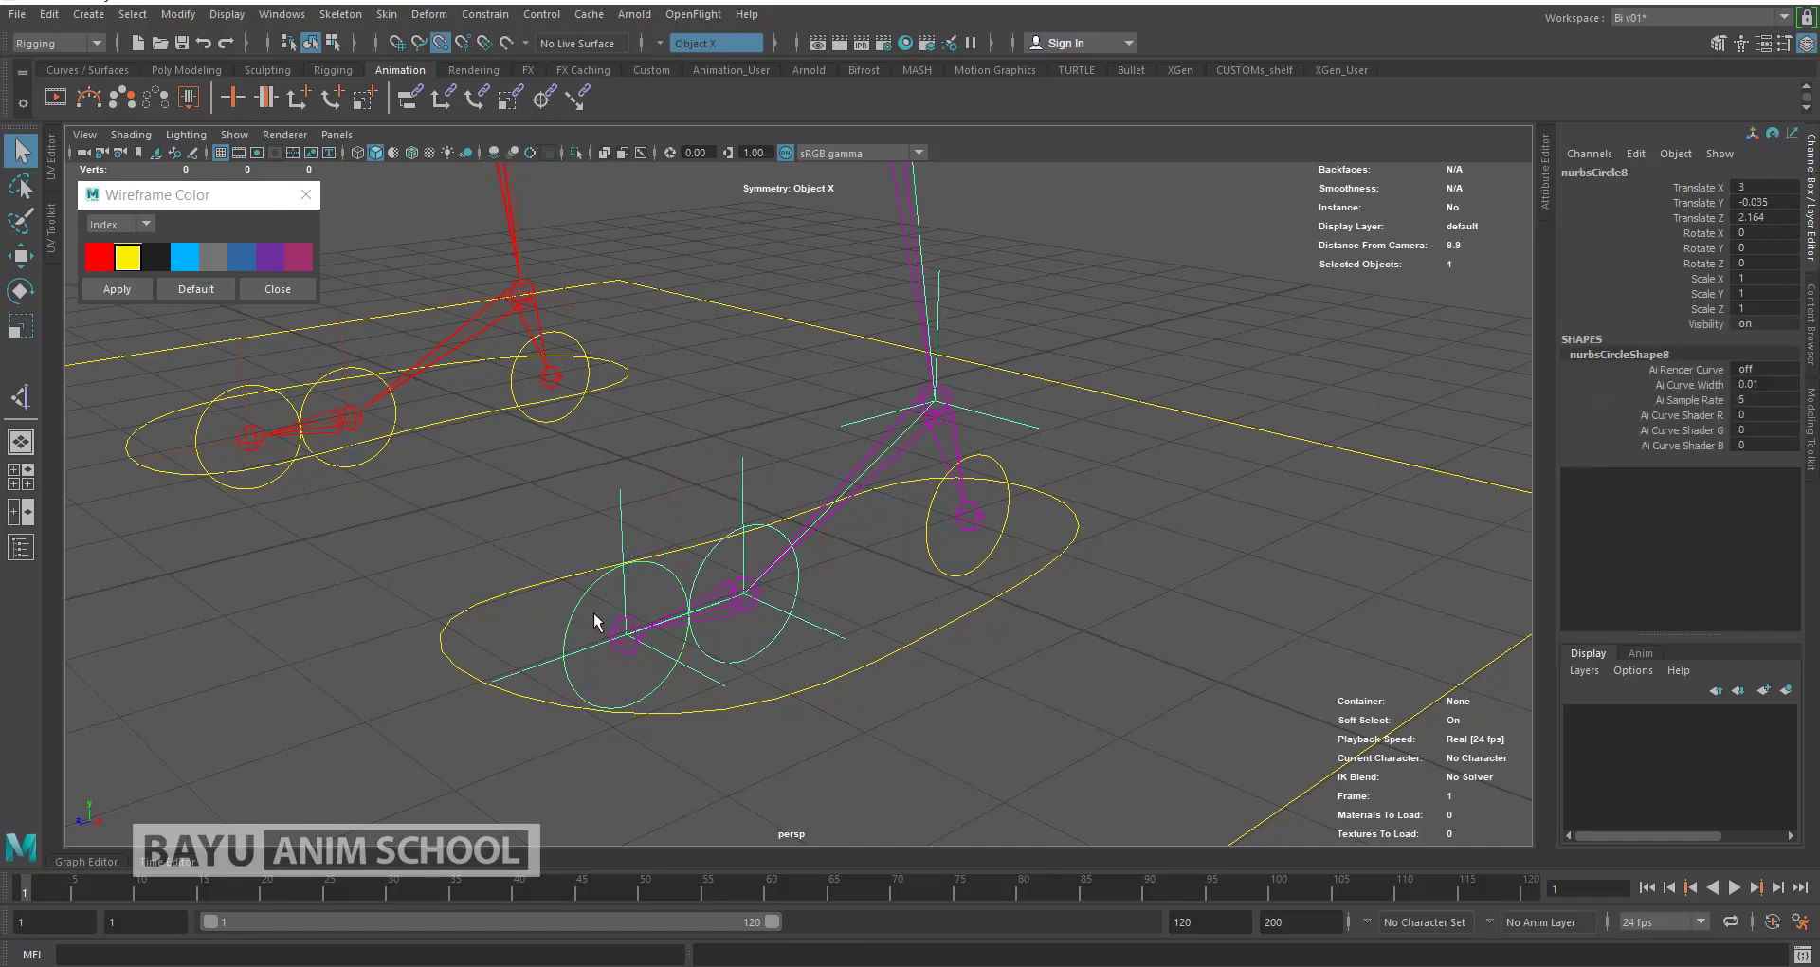
pyautogui.press('e')
pyautogui.moveTo(593, 601); pyautogui.dragTo(565, 614)
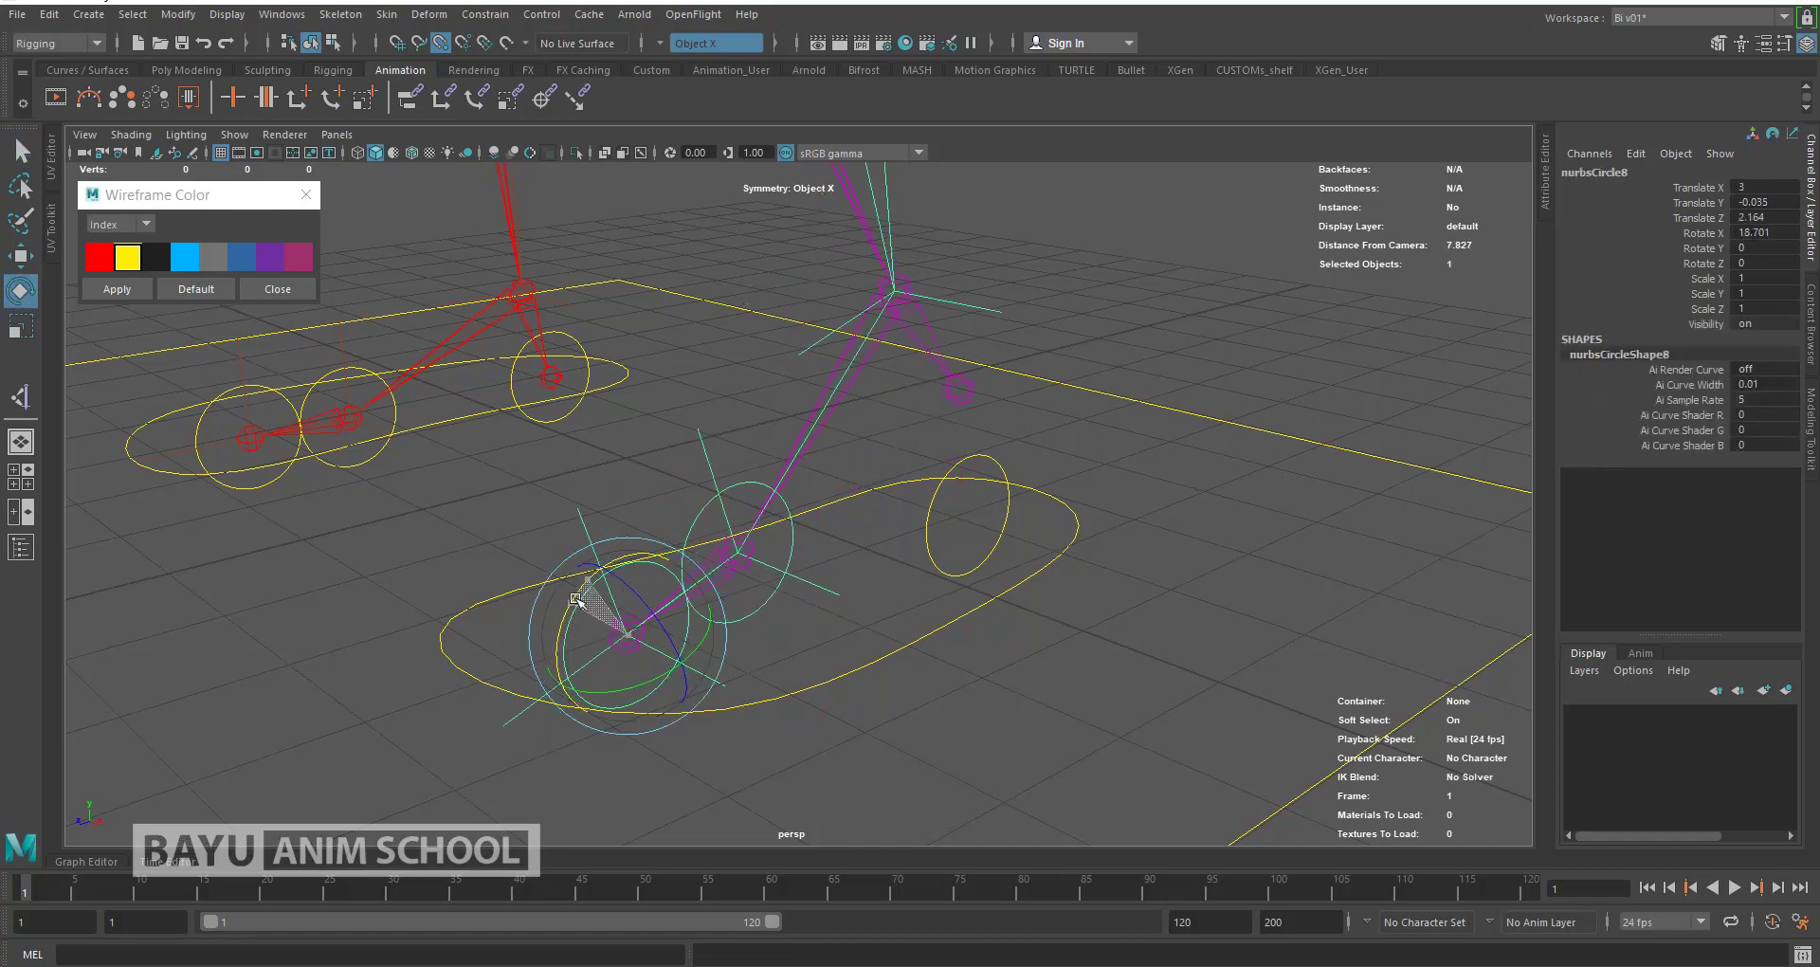
pyautogui.hotkey('ctrl', 'z')
# Step: Rotate the middle and end circles together to test the foot, then undo
pyautogui.click(796, 585)
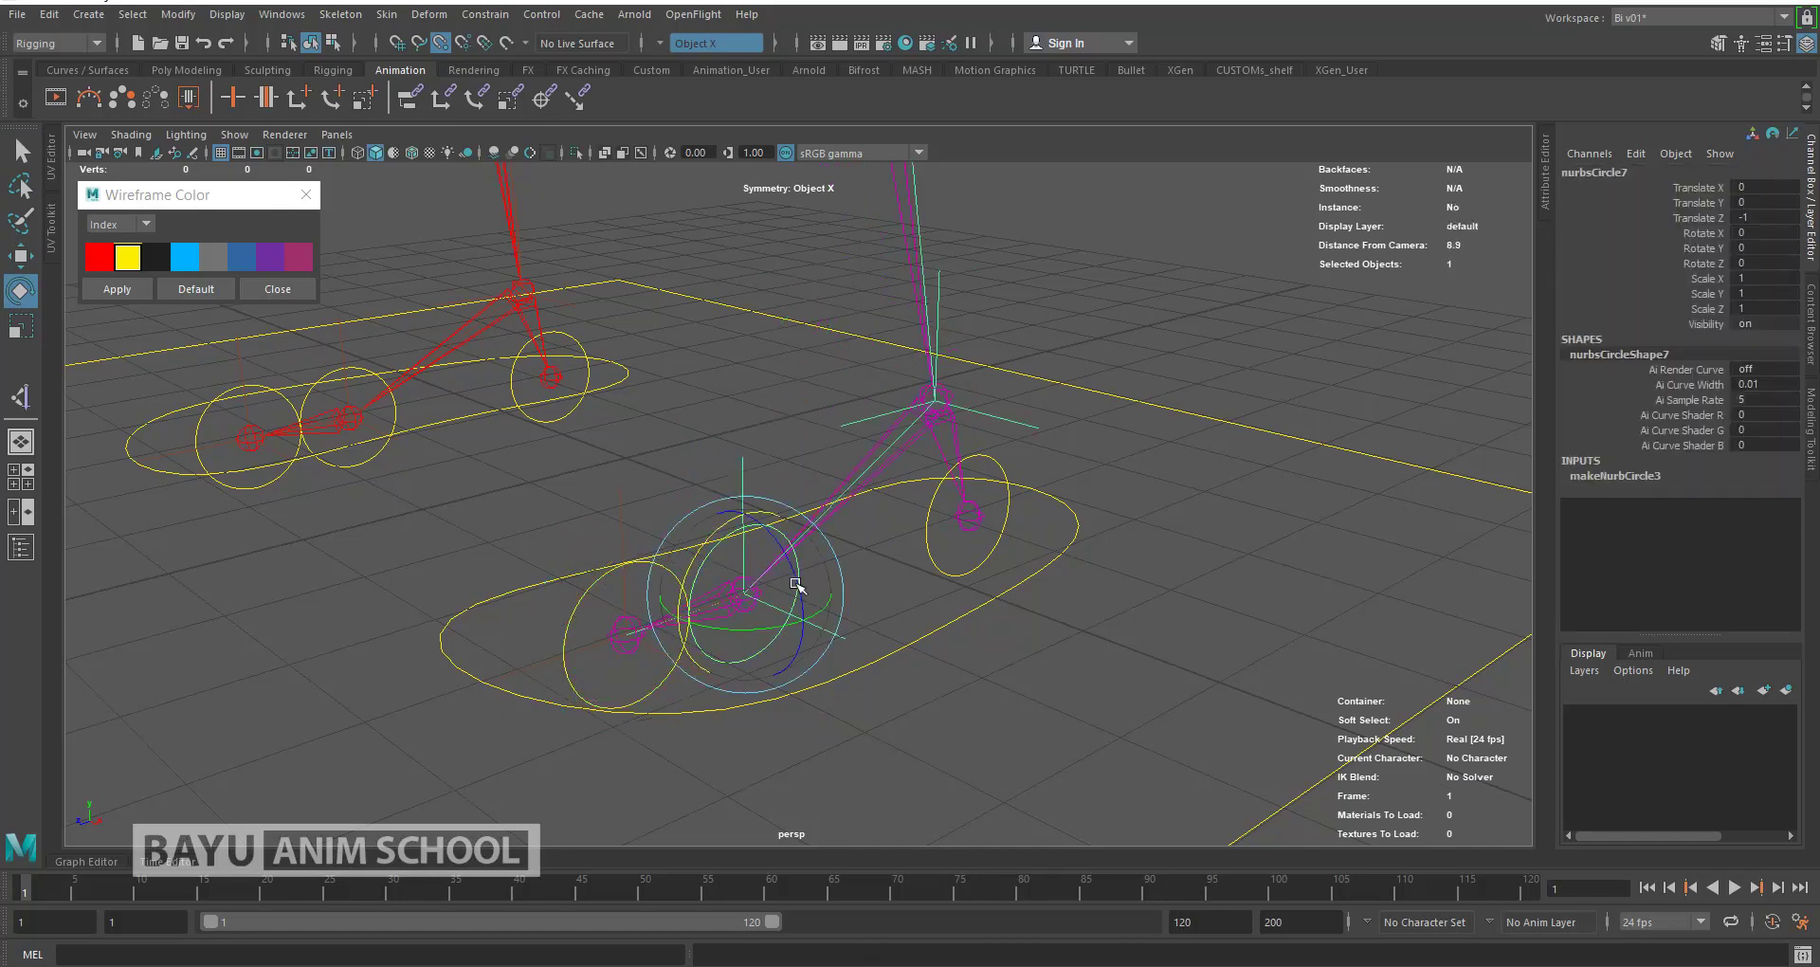
pyautogui.press('q')
pyautogui.keyDown('shift'); pyautogui.click(584, 594); pyautogui.keyUp('shift')
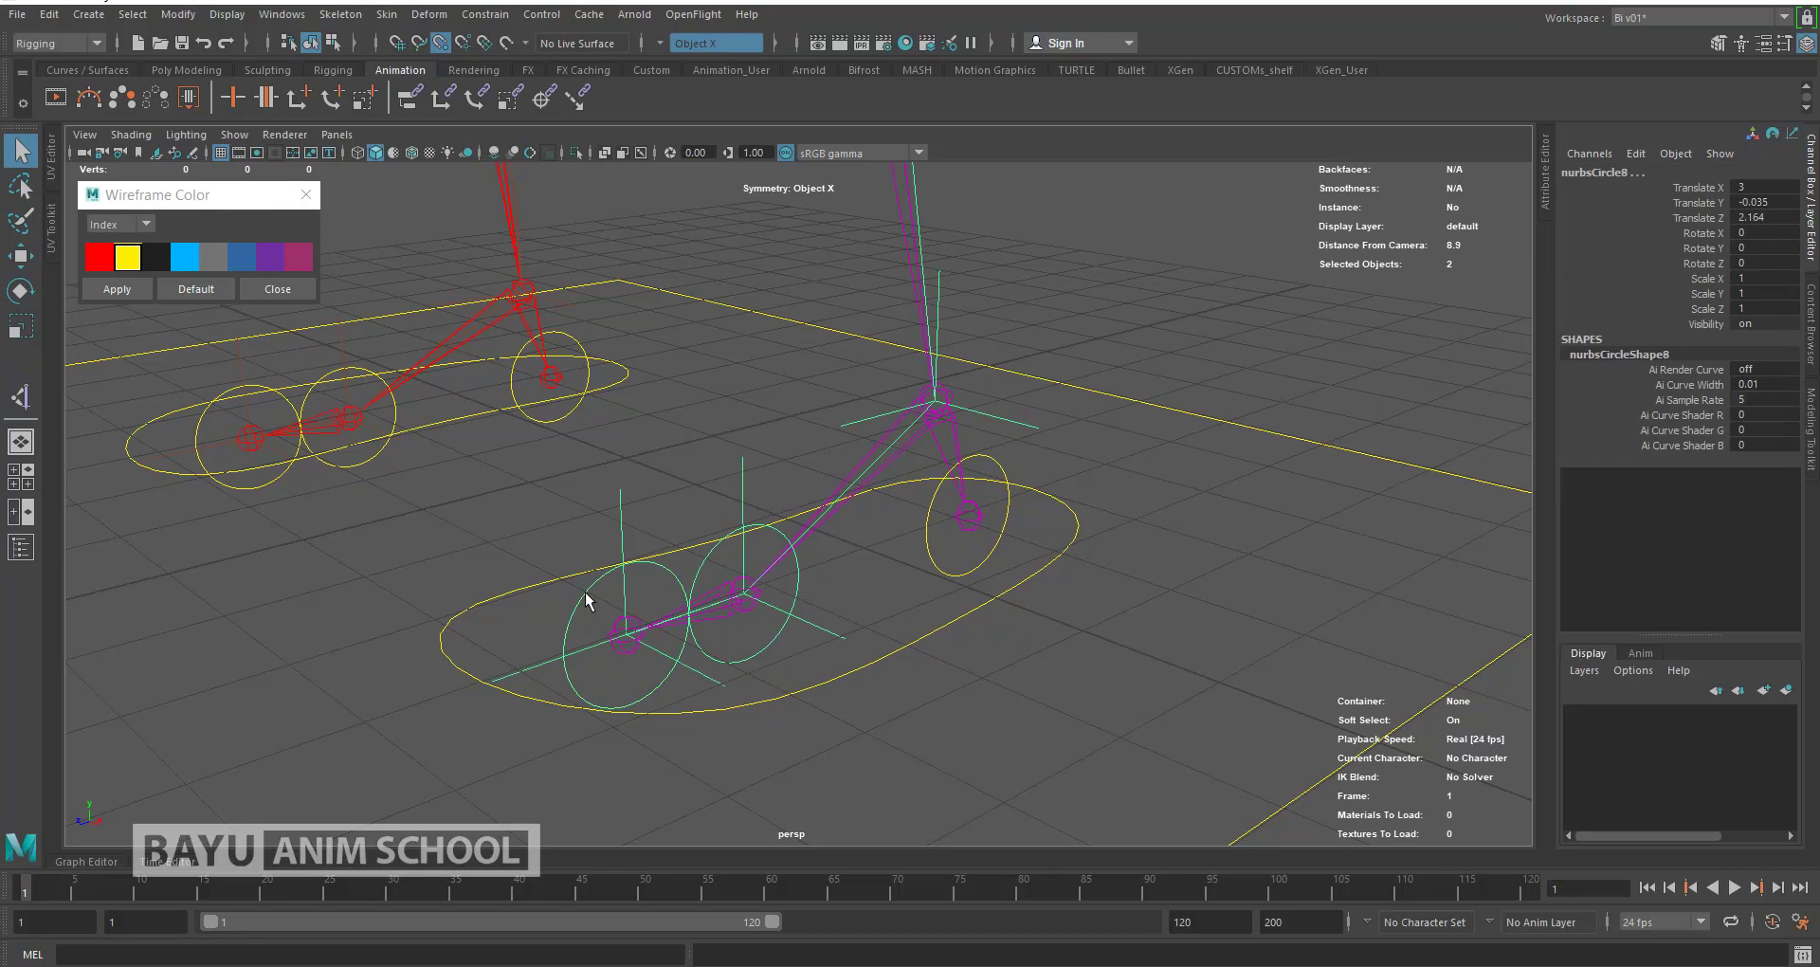
pyautogui.press('e')
pyautogui.moveTo(580, 592)
pyautogui.mouseDown()
pyautogui.moveTo(589, 567)
pyautogui.moveTo(591, 623)
pyautogui.mouseUp()
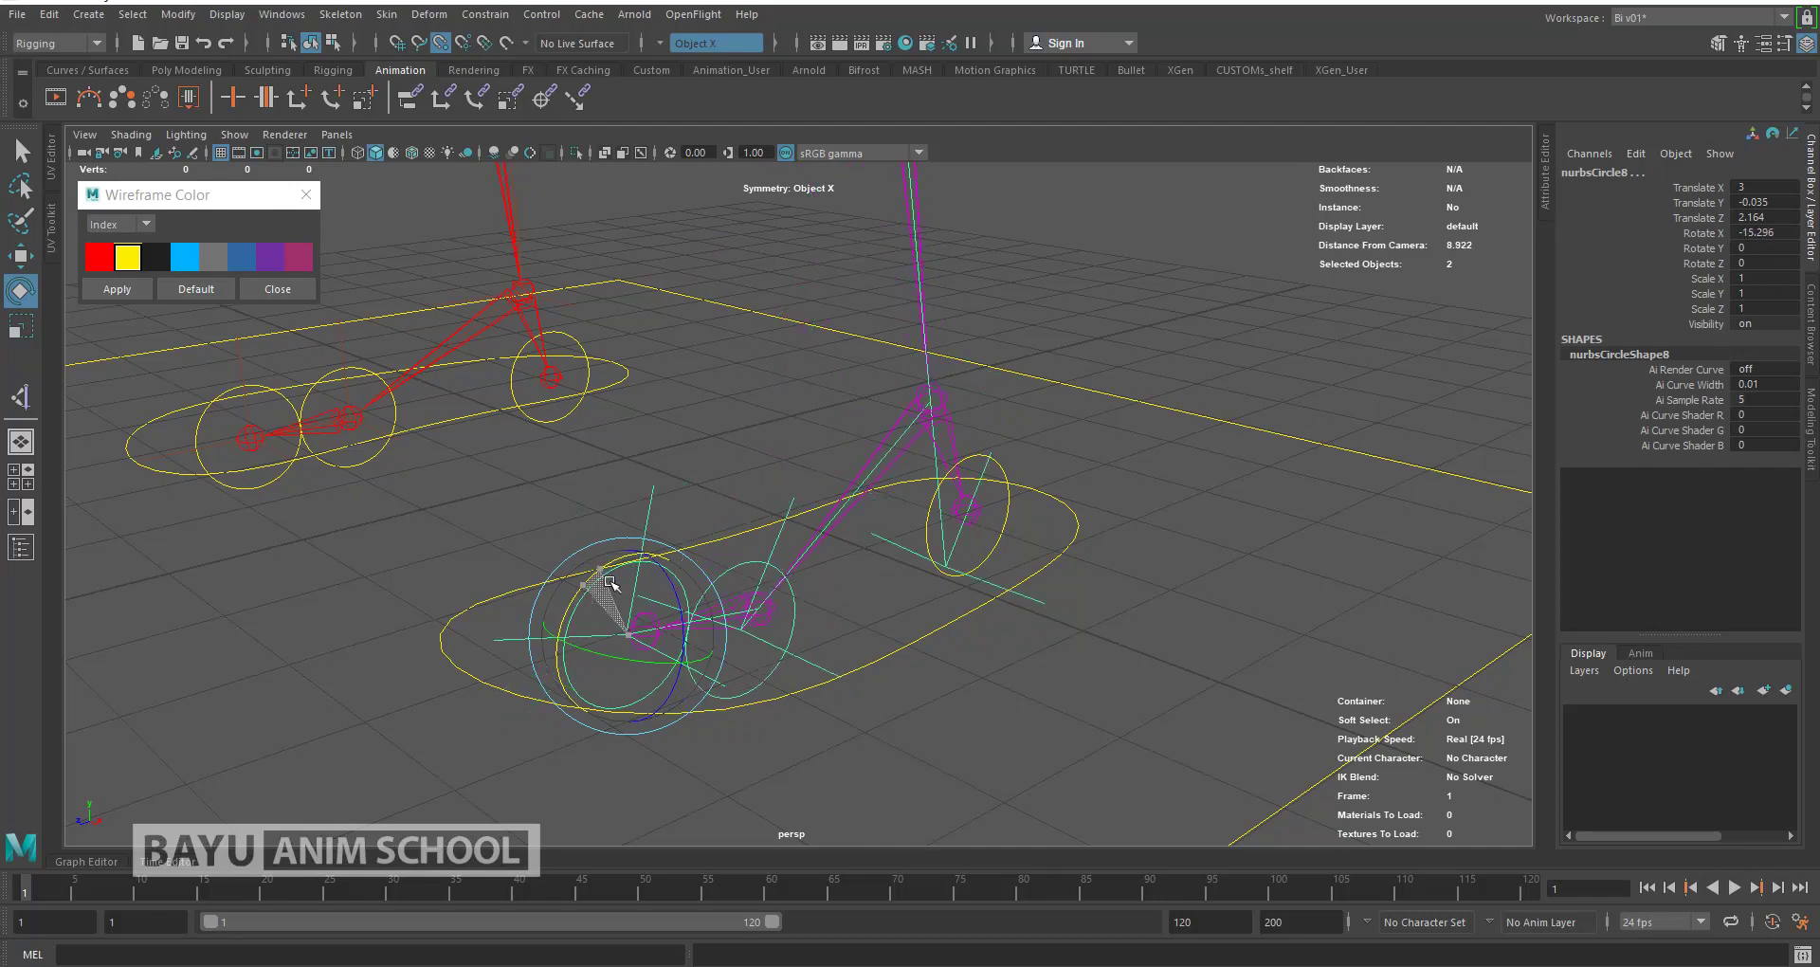
pyautogui.hotkey('ctrl', 'z')
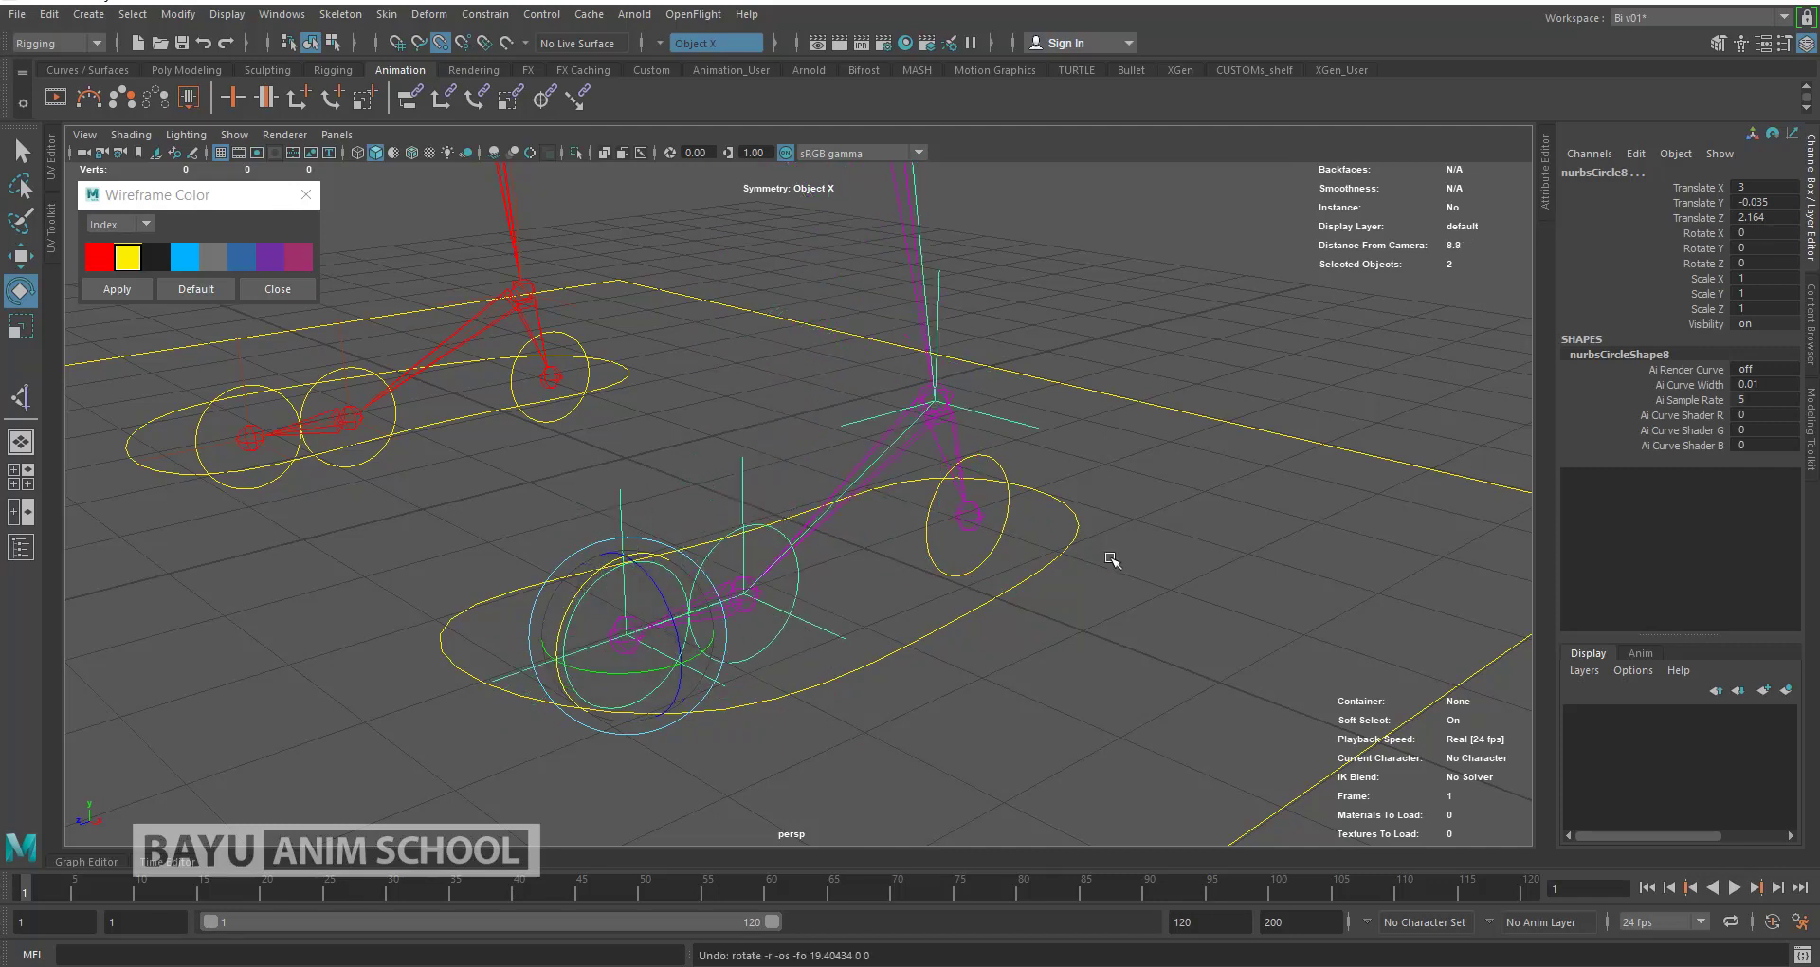
pyautogui.click(1092, 637)
pyautogui.keyDown('alt'); pyautogui.moveTo(885, 799); pyautogui.dragTo(503, 619); pyautogui.keyUp('alt')
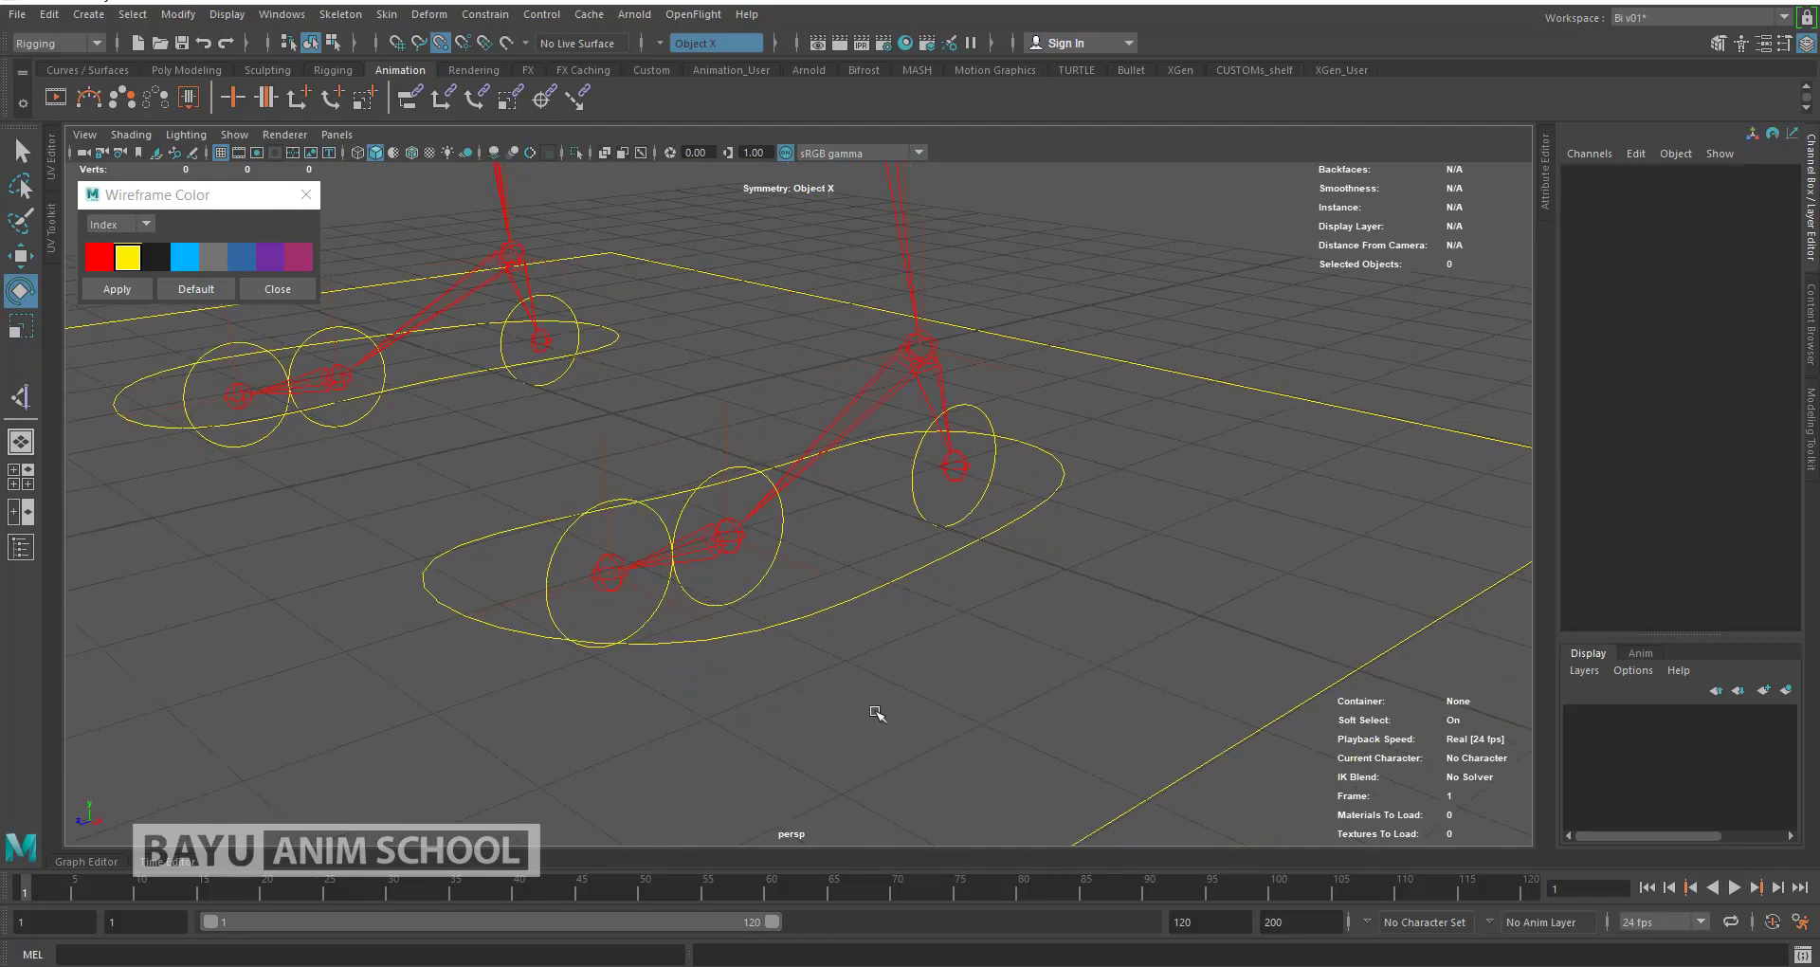
# Step: Parent the toe circle under the far-end foot circle
pyautogui.click(398, 534)
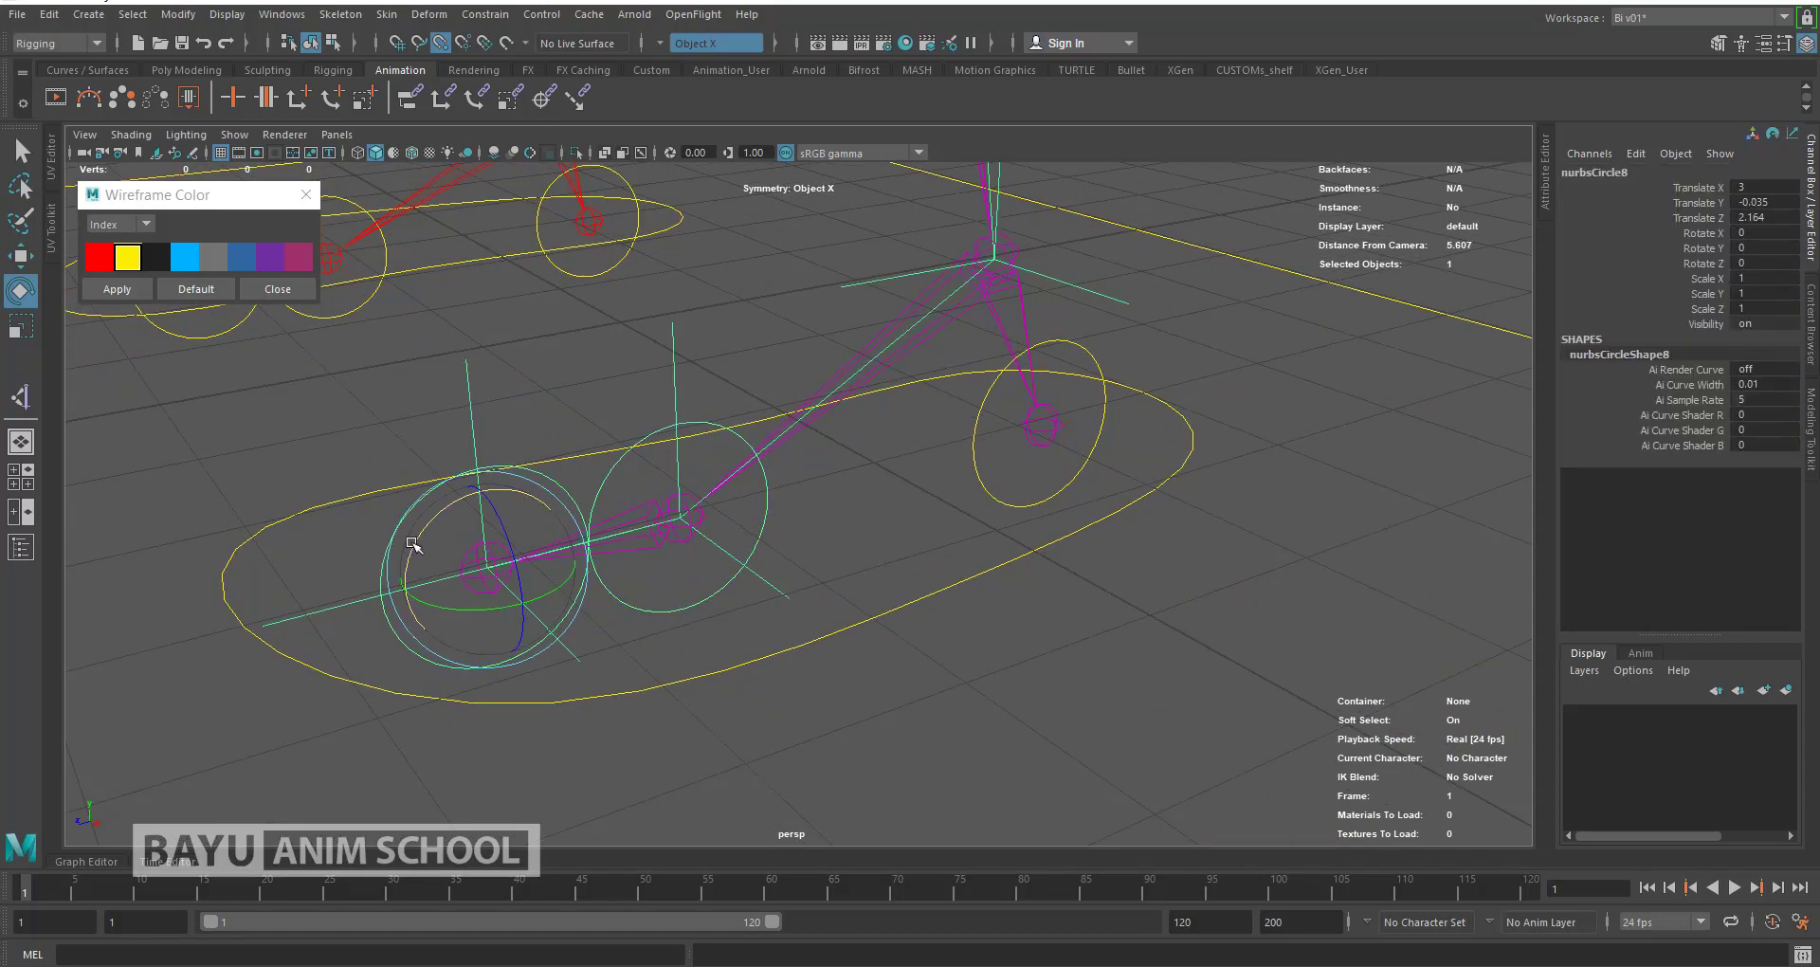
pyautogui.press('q')
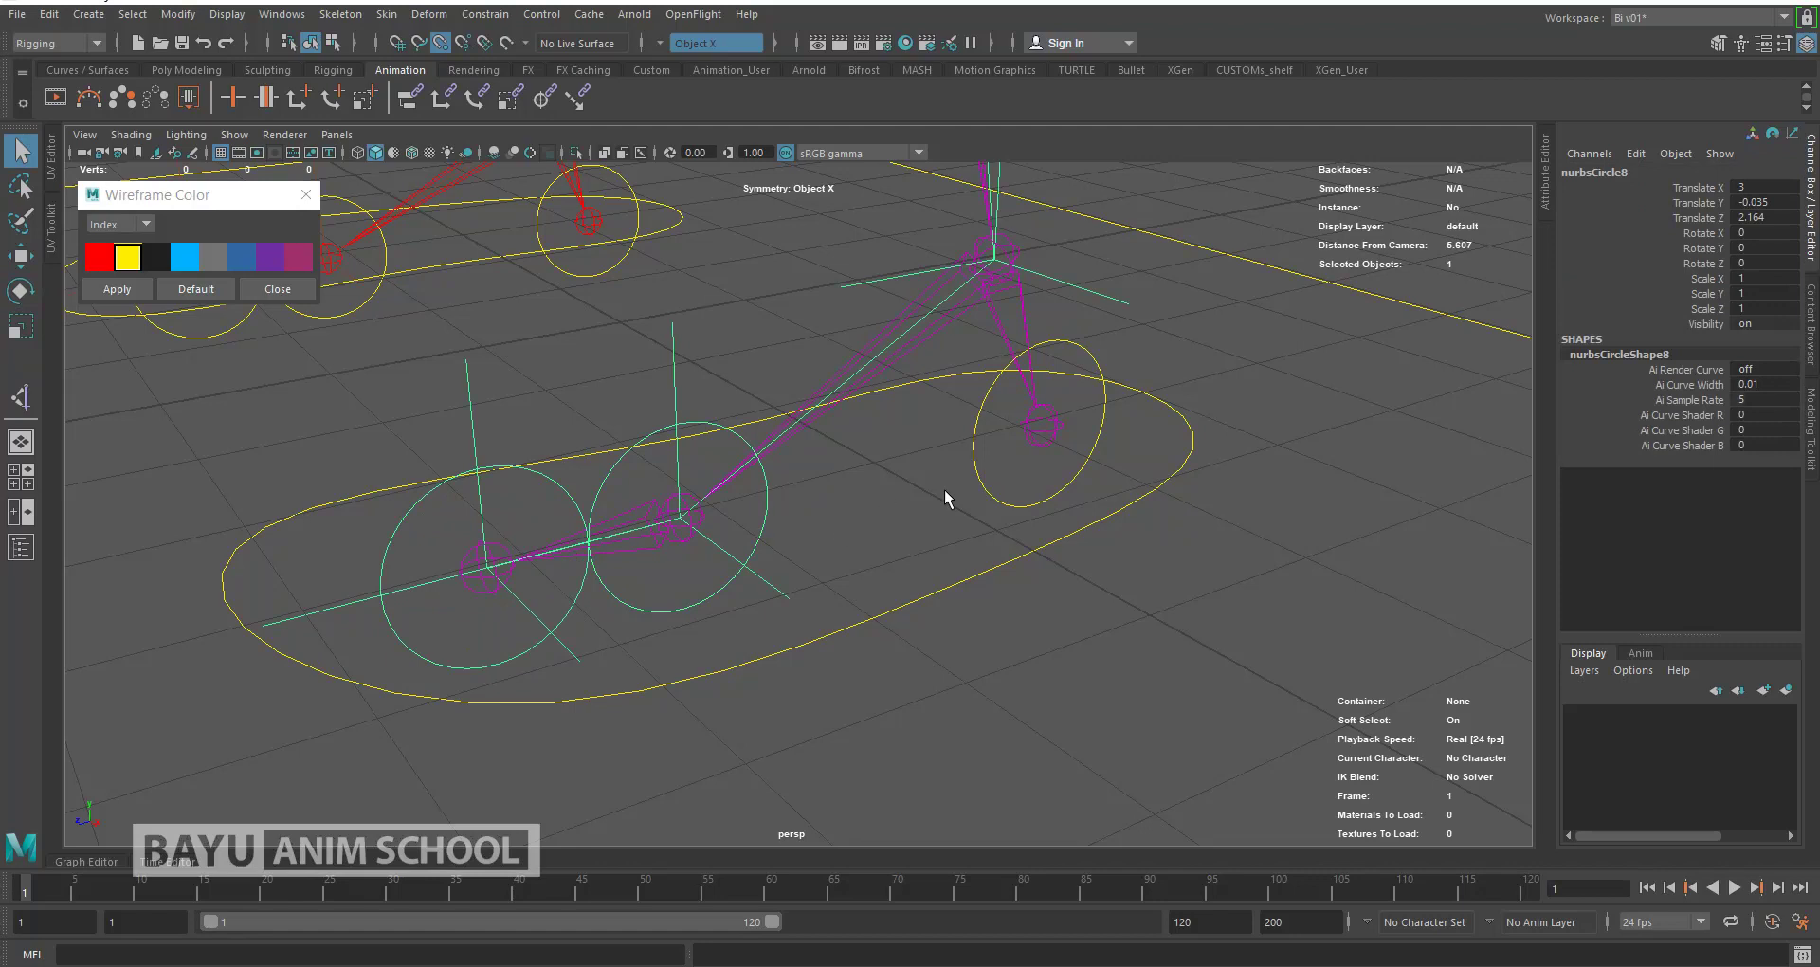
pyautogui.keyDown('shift'); pyautogui.click(986, 488); pyautogui.keyUp('shift')
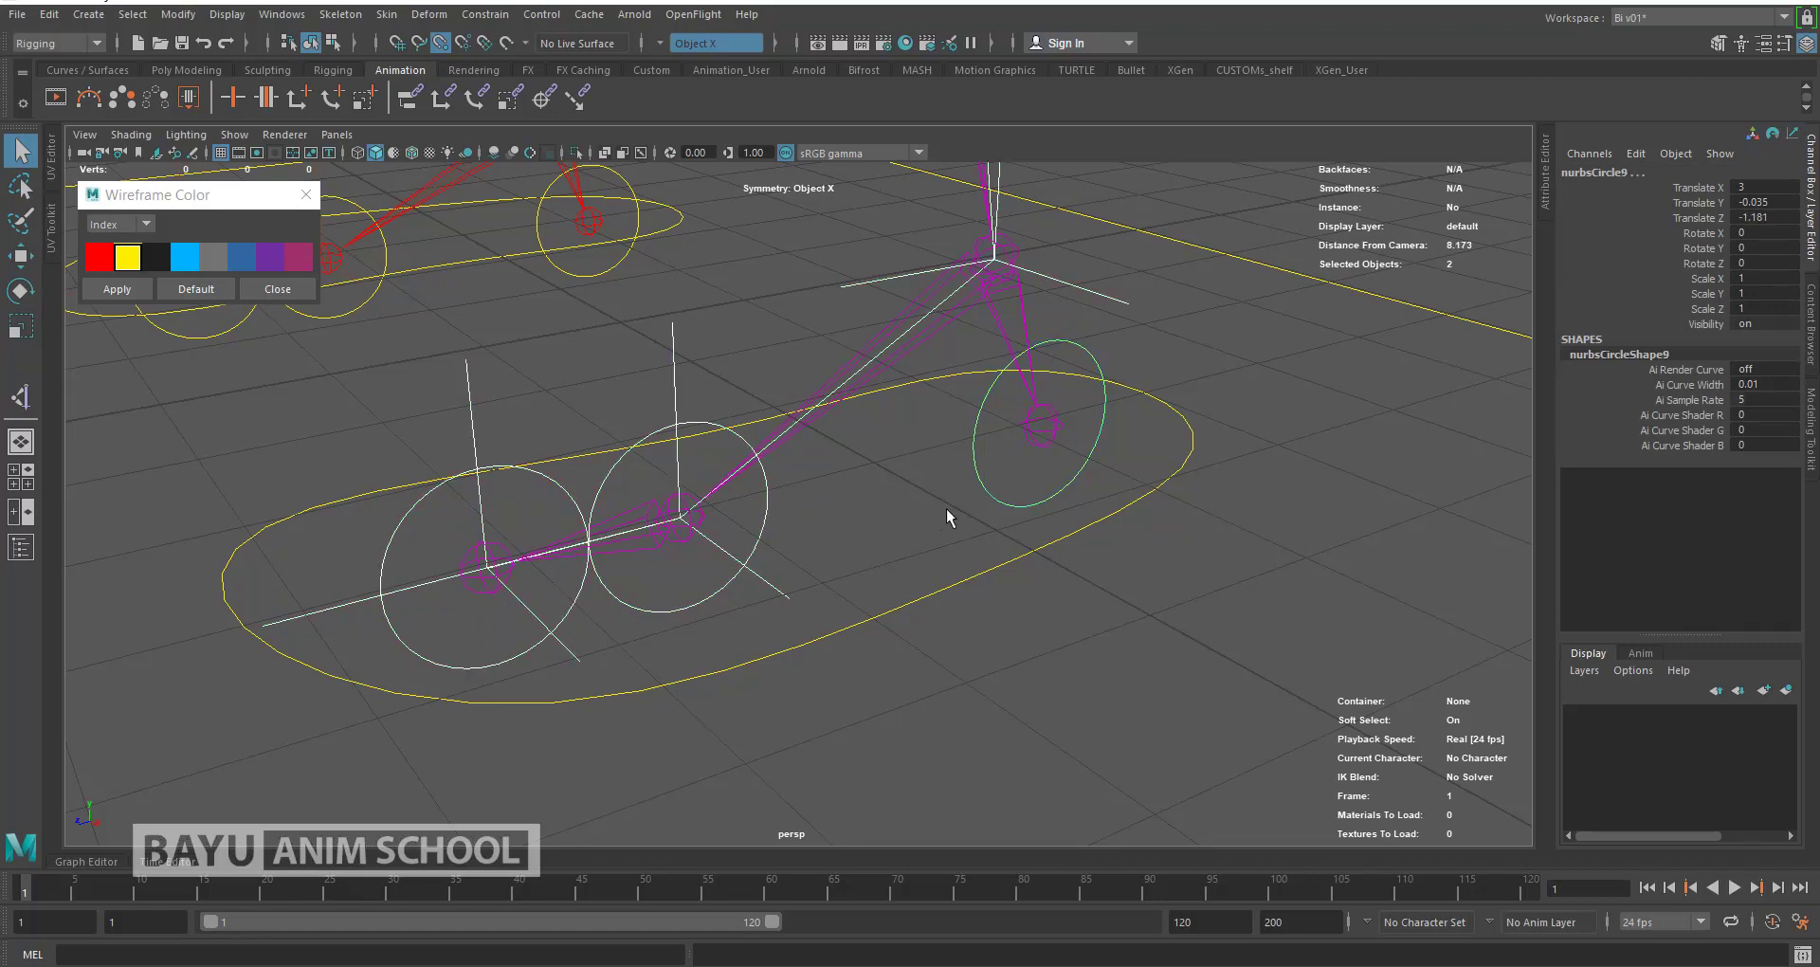
pyautogui.click(1047, 540)
pyautogui.click(991, 483)
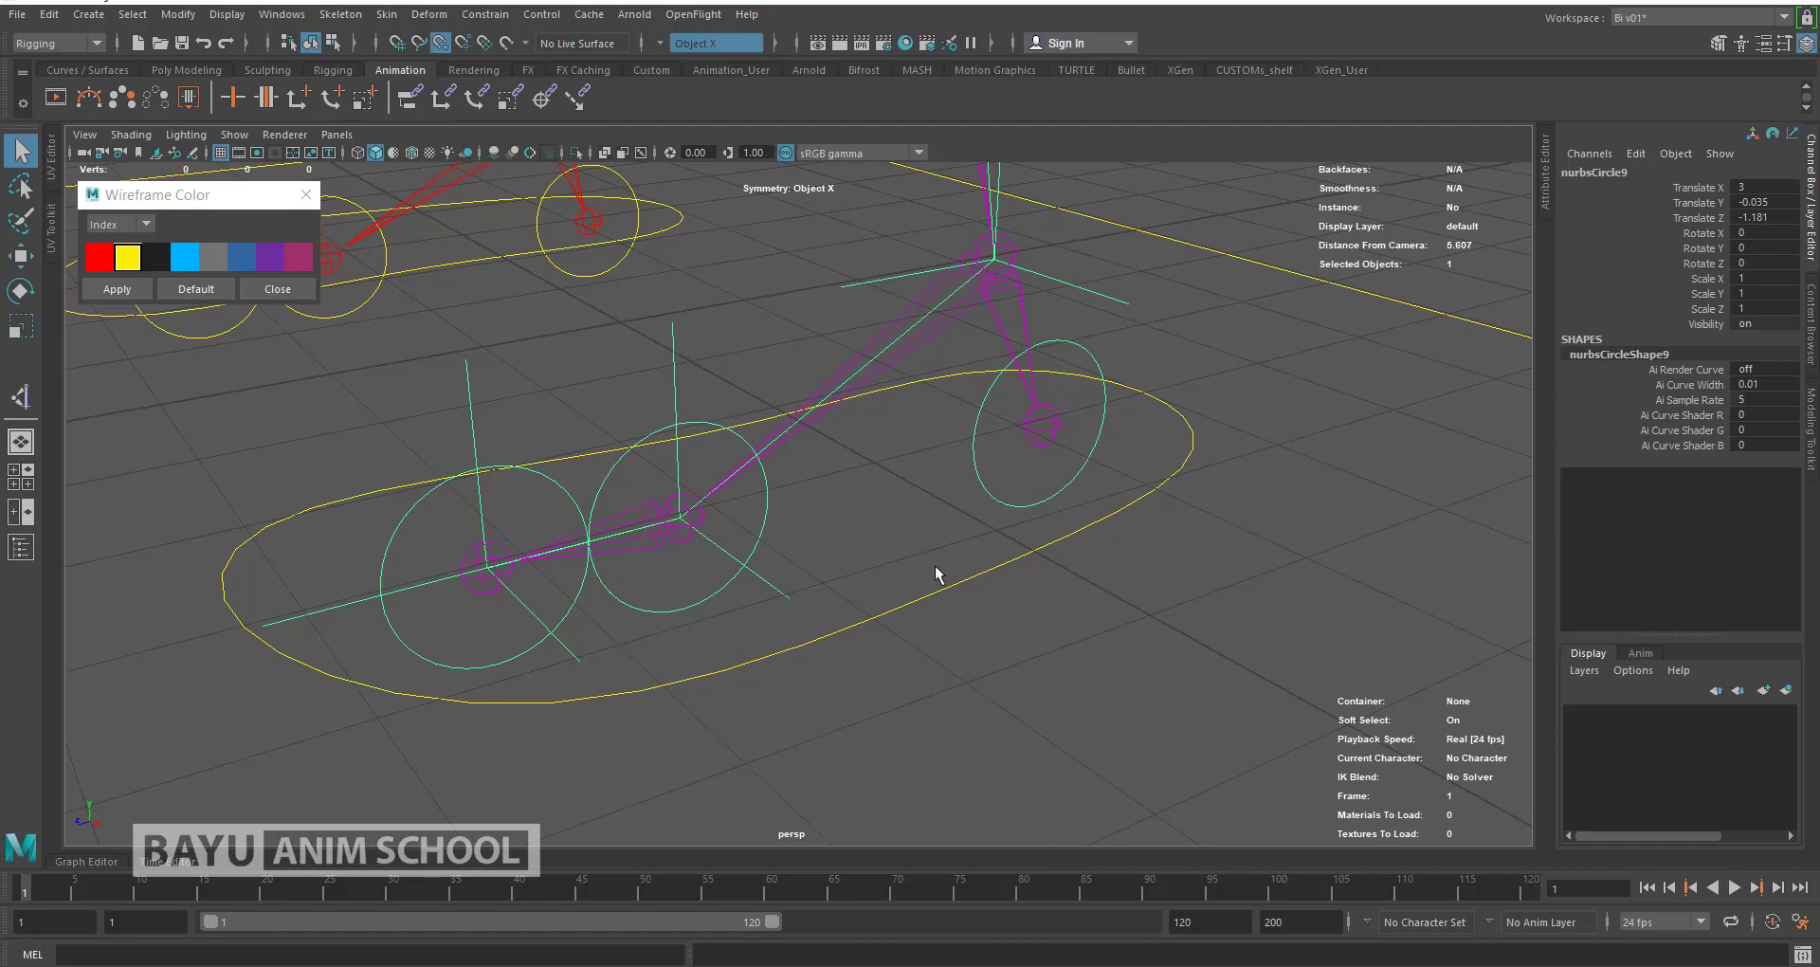
pyautogui.keyDown('shift'); pyautogui.click(957, 581); pyautogui.keyUp('shift')
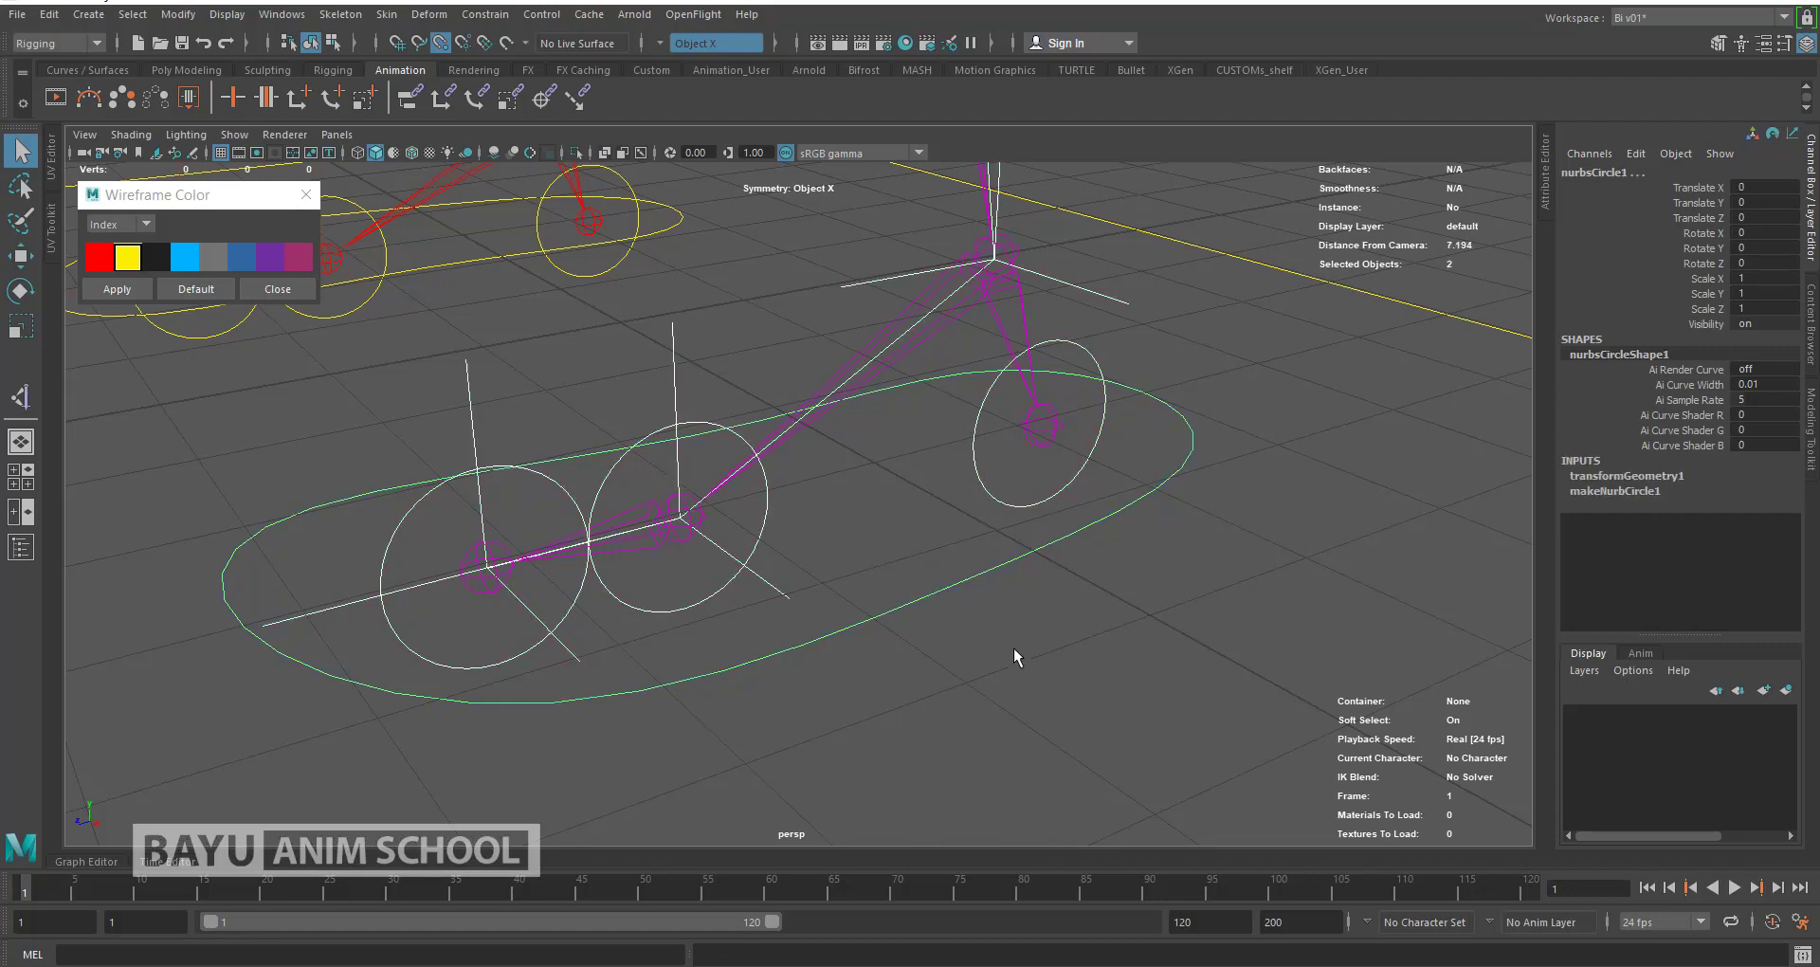
pyautogui.keyDown('shift'); pyautogui.click(958, 576); pyautogui.keyUp('shift')
pyautogui.scroll(-4, 934, 559)
pyautogui.moveTo(673, 567)
pyautogui.keyDown('alt'); pyautogui.mouseDown()
pyautogui.moveTo(886, 589)
pyautogui.moveTo(752, 691)
pyautogui.moveTo(812, 617)
pyautogui.moveTo(919, 578)
pyautogui.moveTo(613, 569)
pyautogui.moveTo(664, 536)
pyautogui.moveTo(691, 547)
pyautogui.mouseUp(); pyautogui.keyUp('alt')
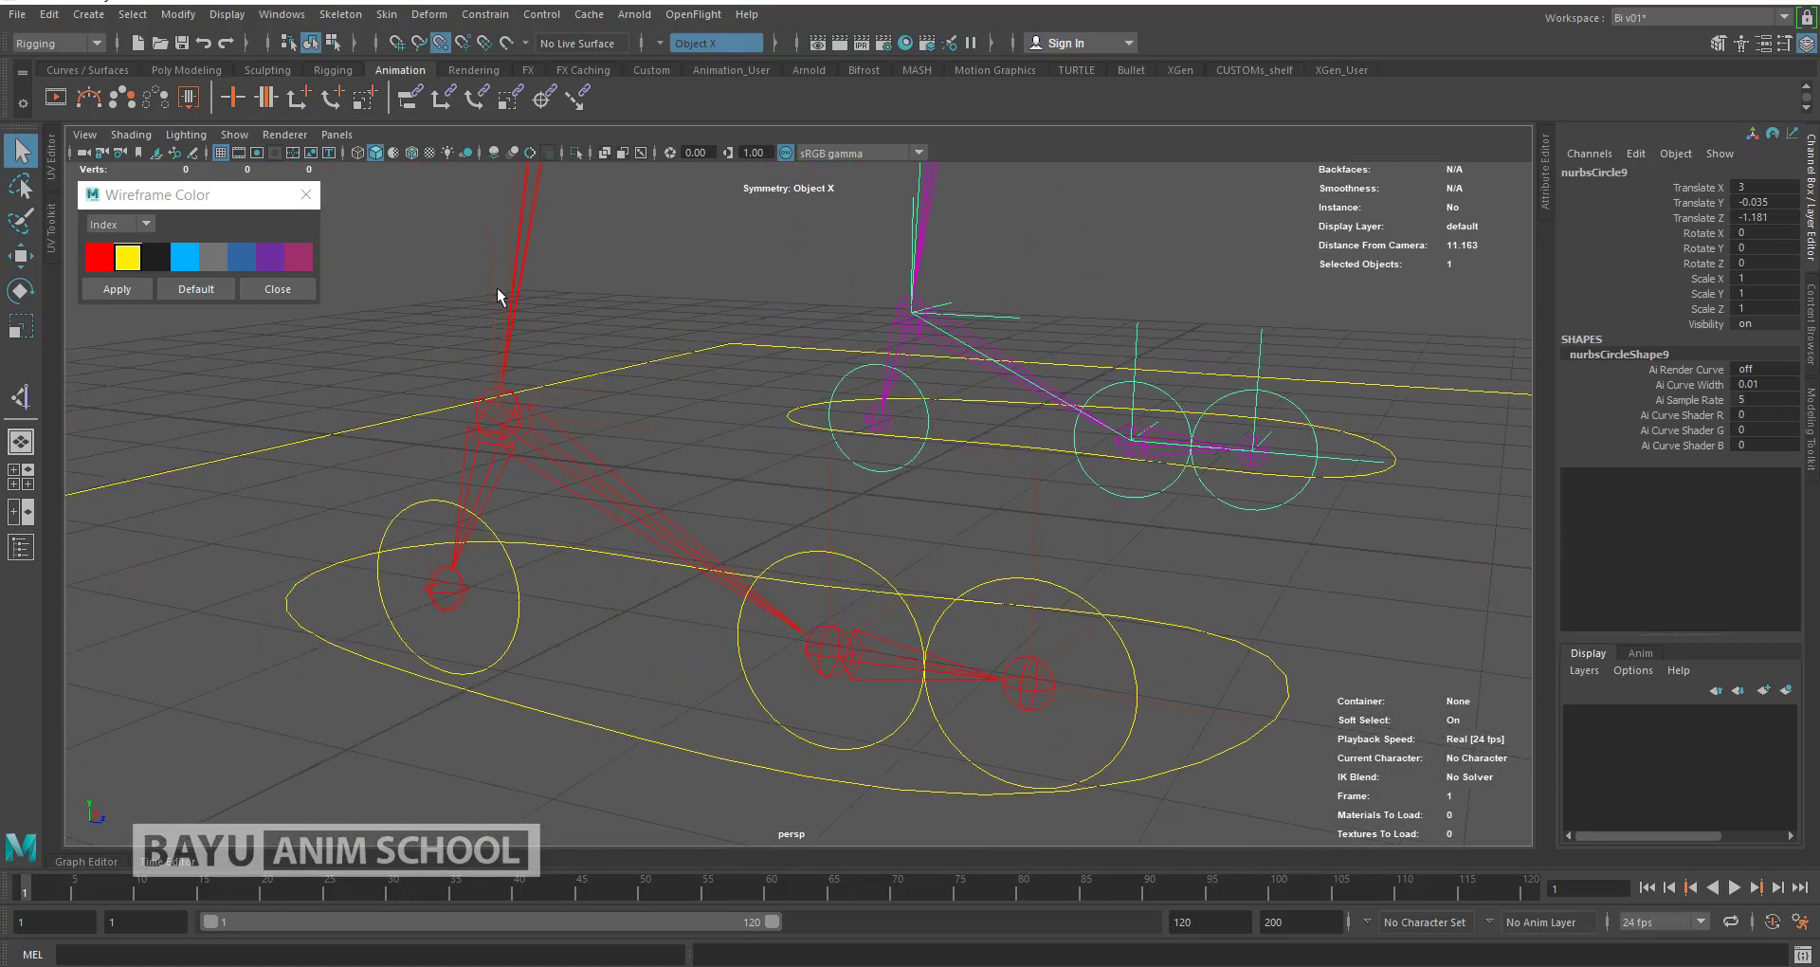
# Step: Parent the other leg's IK handles and middle circle under the next circle, and chain the end circle under the oval control
pyautogui.click(485, 292)
pyautogui.click(498, 407)
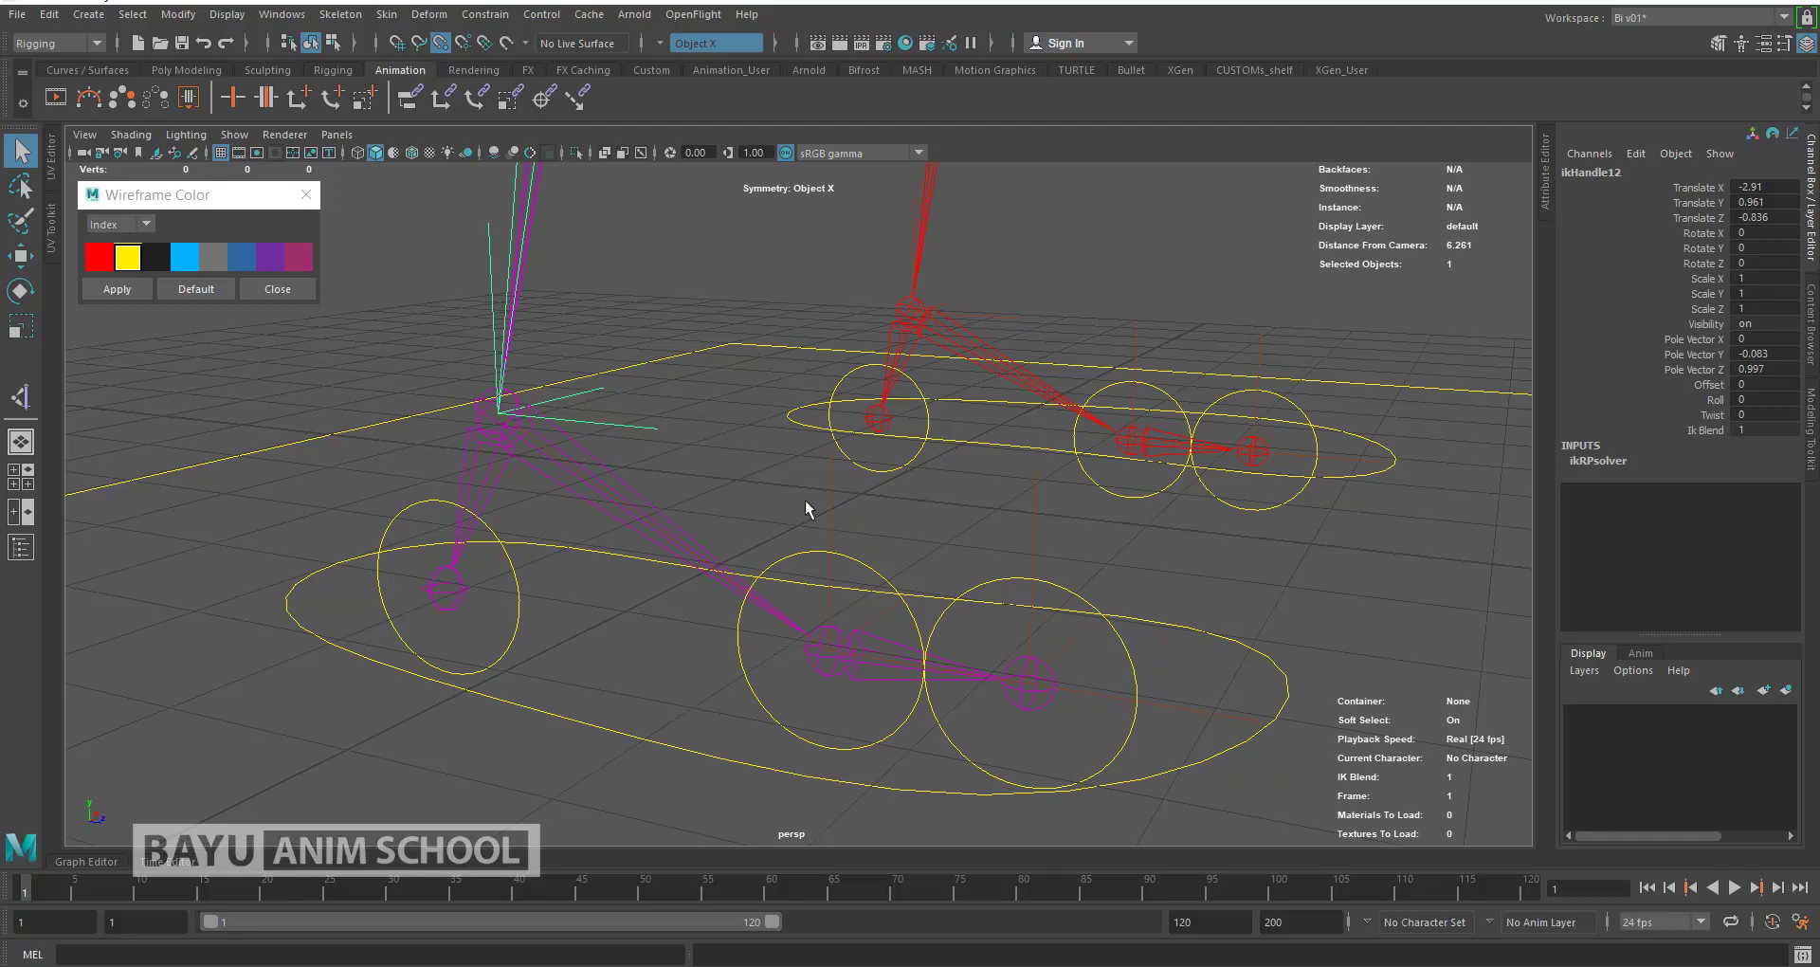
pyautogui.keyDown('shift'); pyautogui.click(831, 648); pyautogui.keyUp('shift')
pyautogui.keyDown('shift'); pyautogui.moveTo(851, 577); pyautogui.dragTo(853, 580); pyautogui.keyUp('shift')
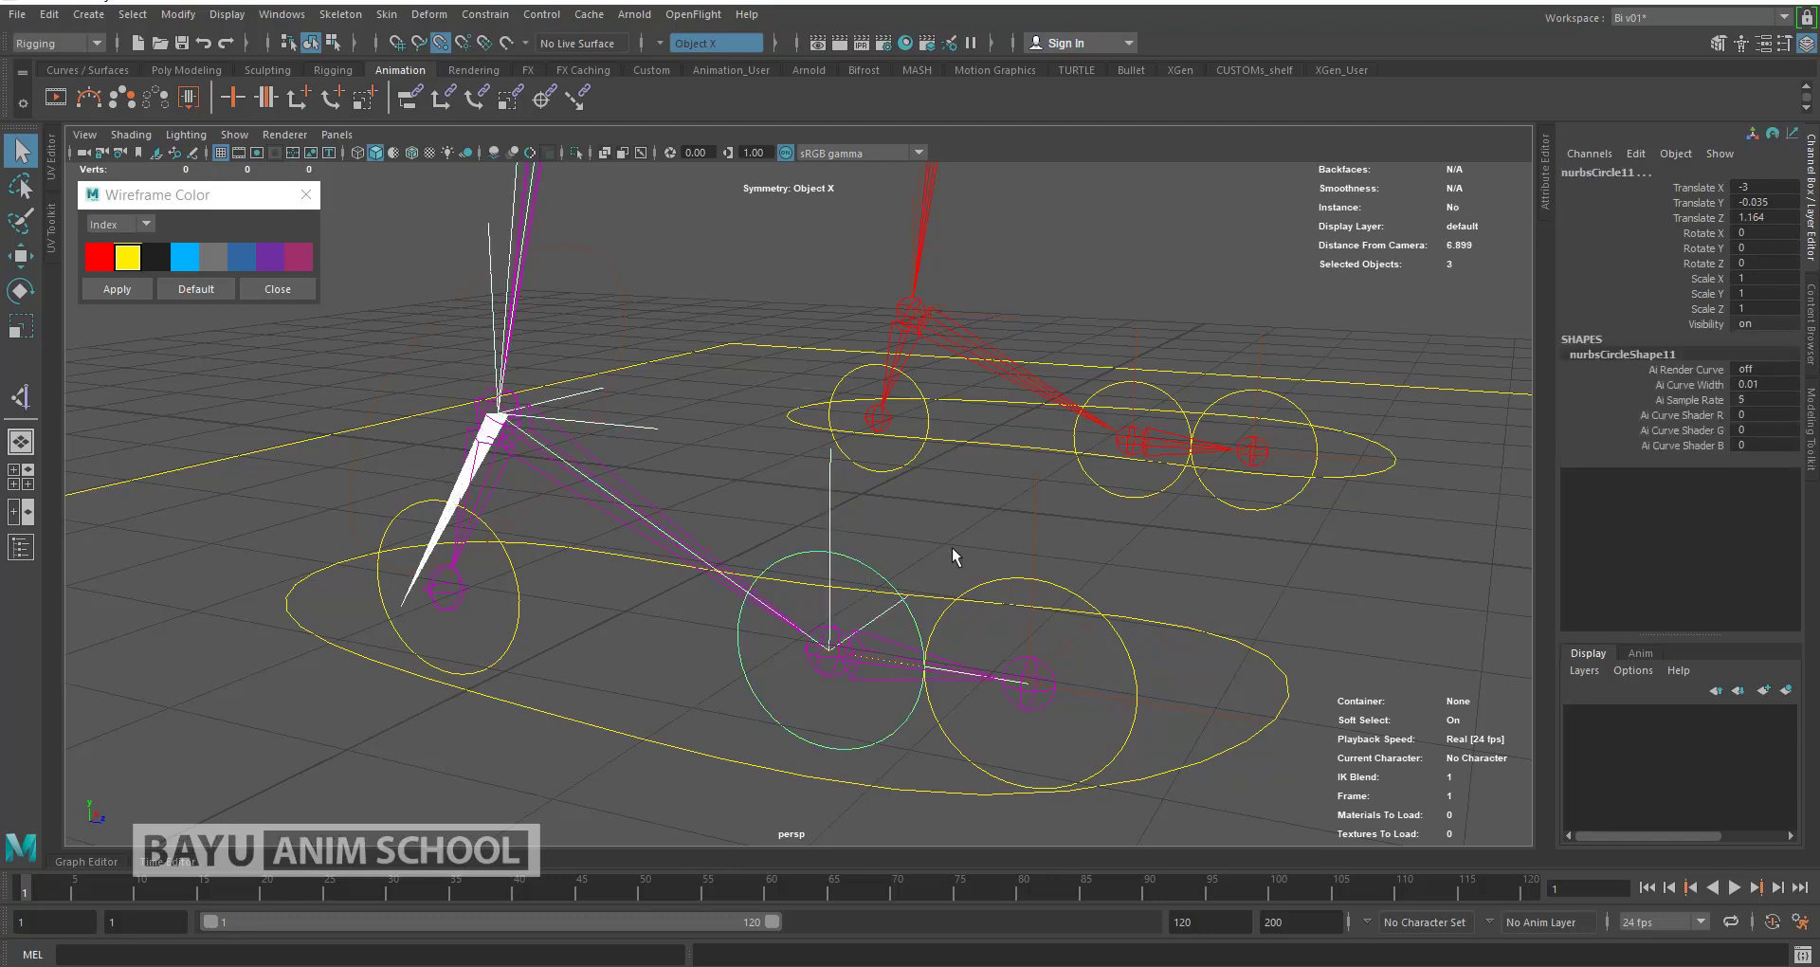
pyautogui.click(869, 565)
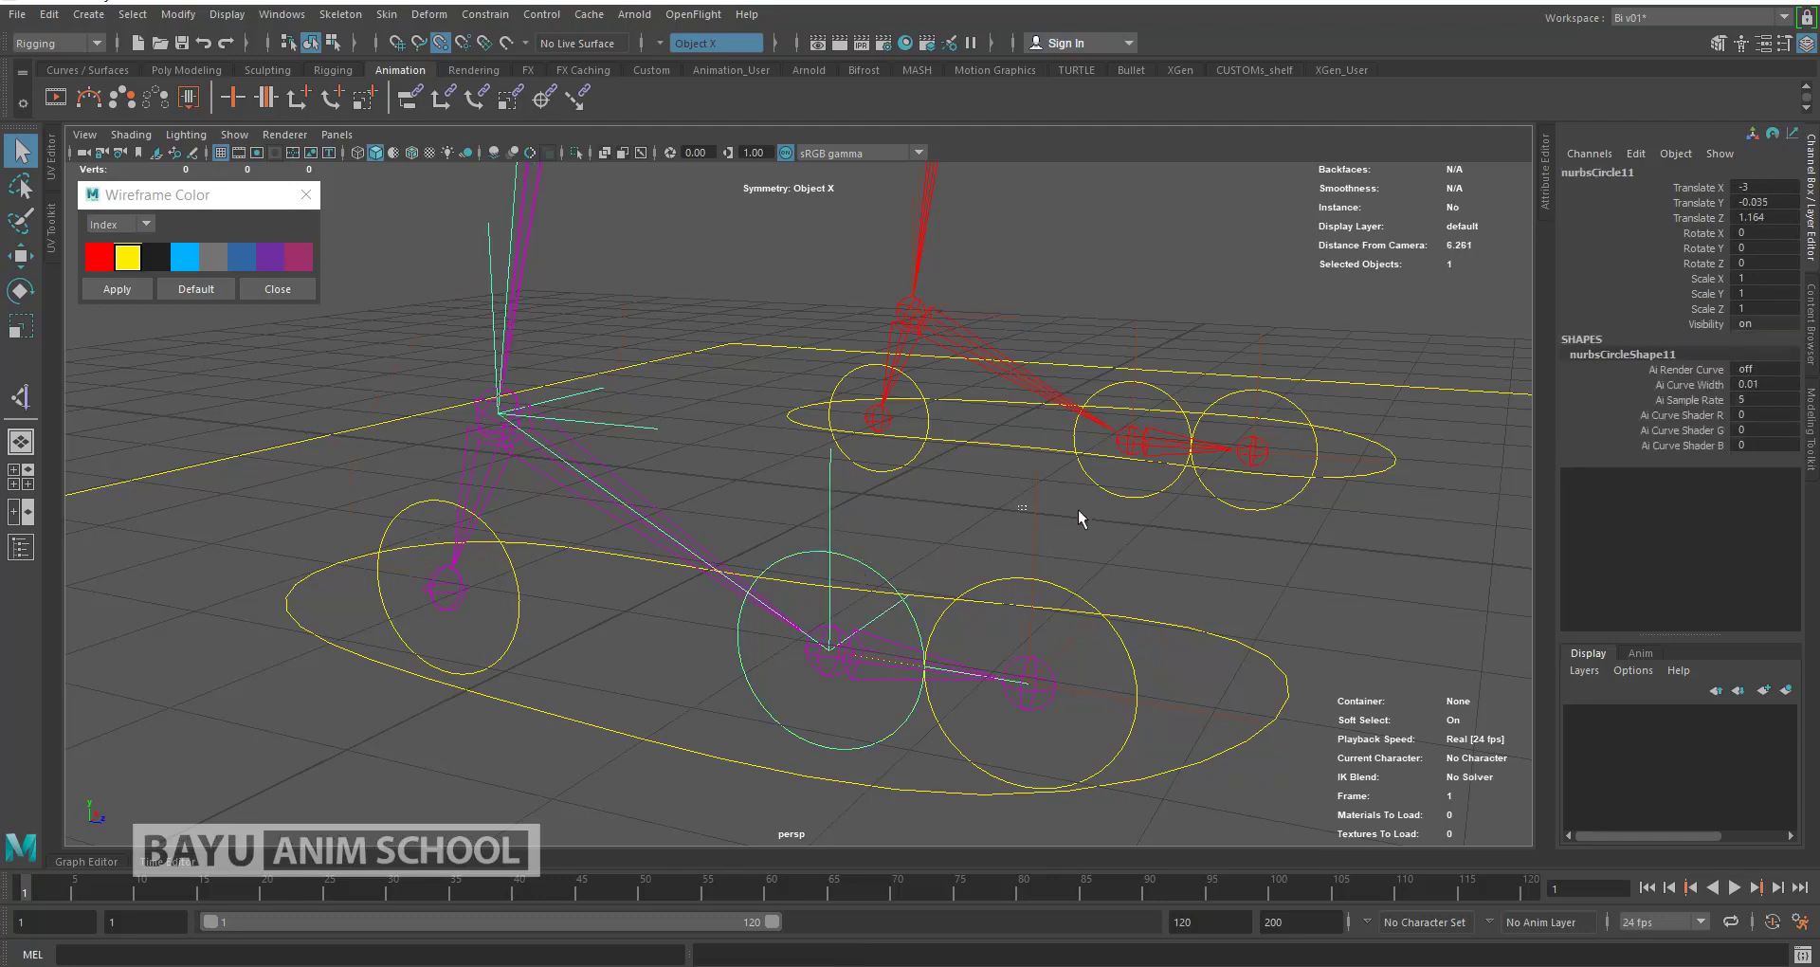
pyautogui.hotkey('ctrl', 'z')
pyautogui.keyDown('shift'); pyautogui.click(1066, 604); pyautogui.keyUp('shift')
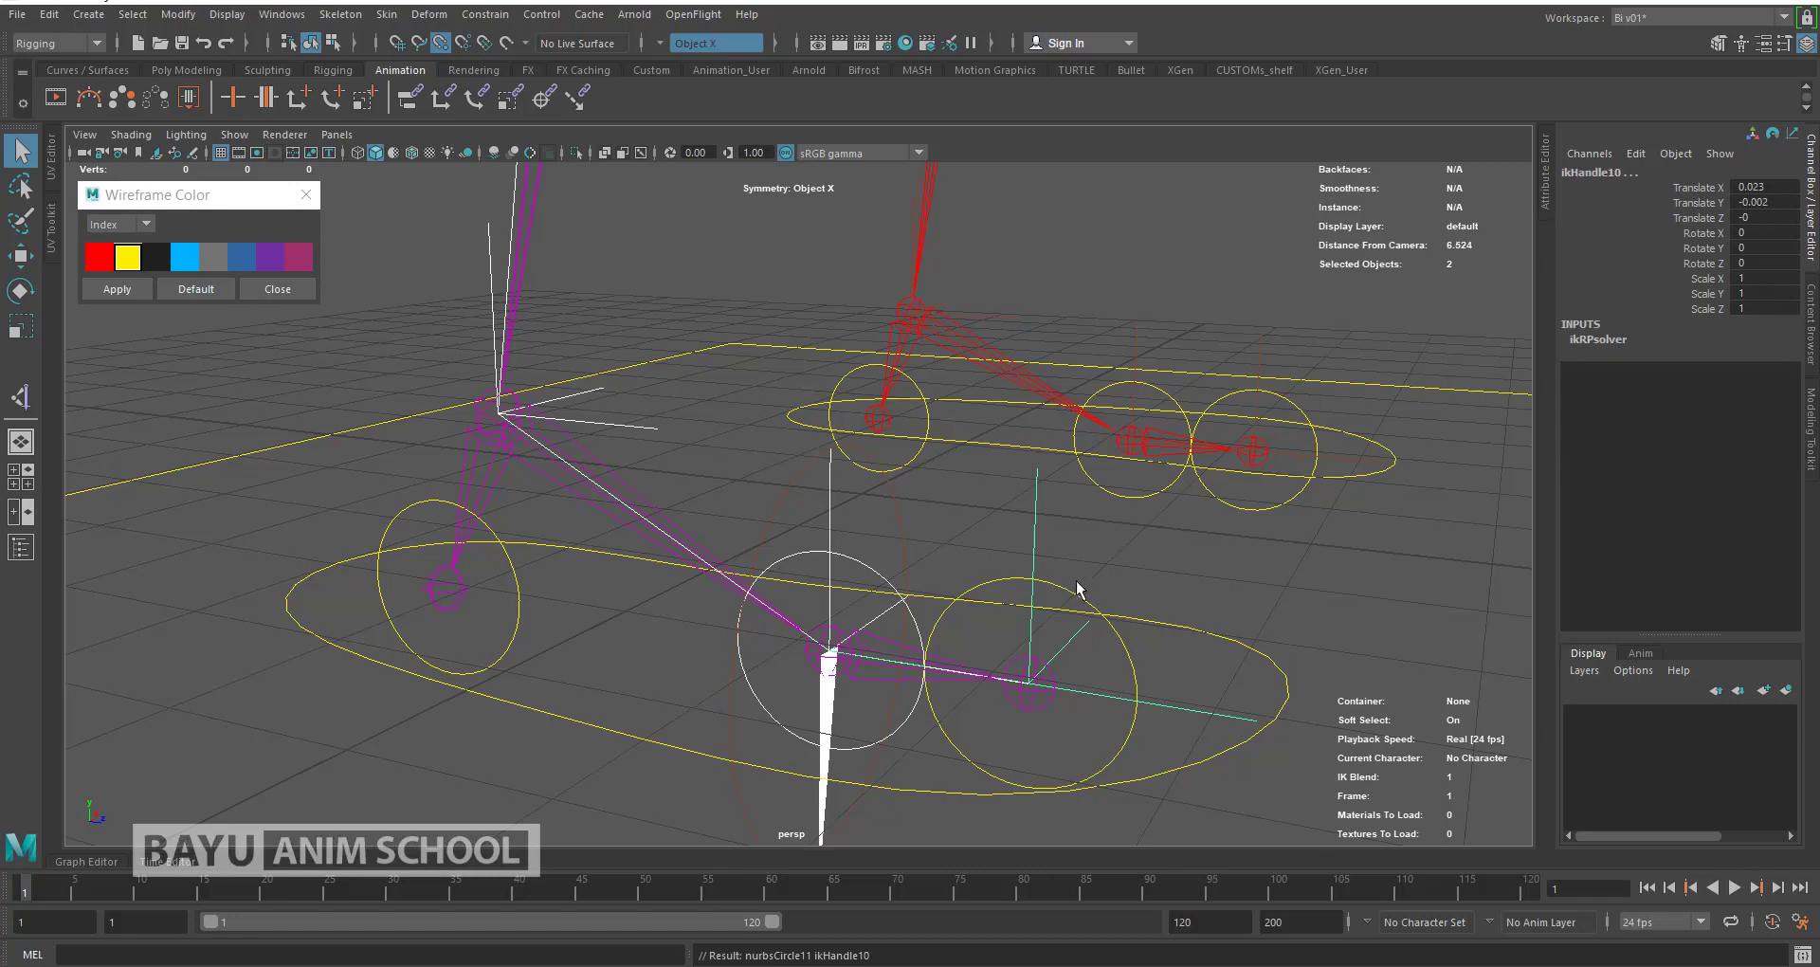
pyautogui.press('p')
pyautogui.keyDown('shift'); pyautogui.click(507, 650); pyautogui.keyUp('shift')
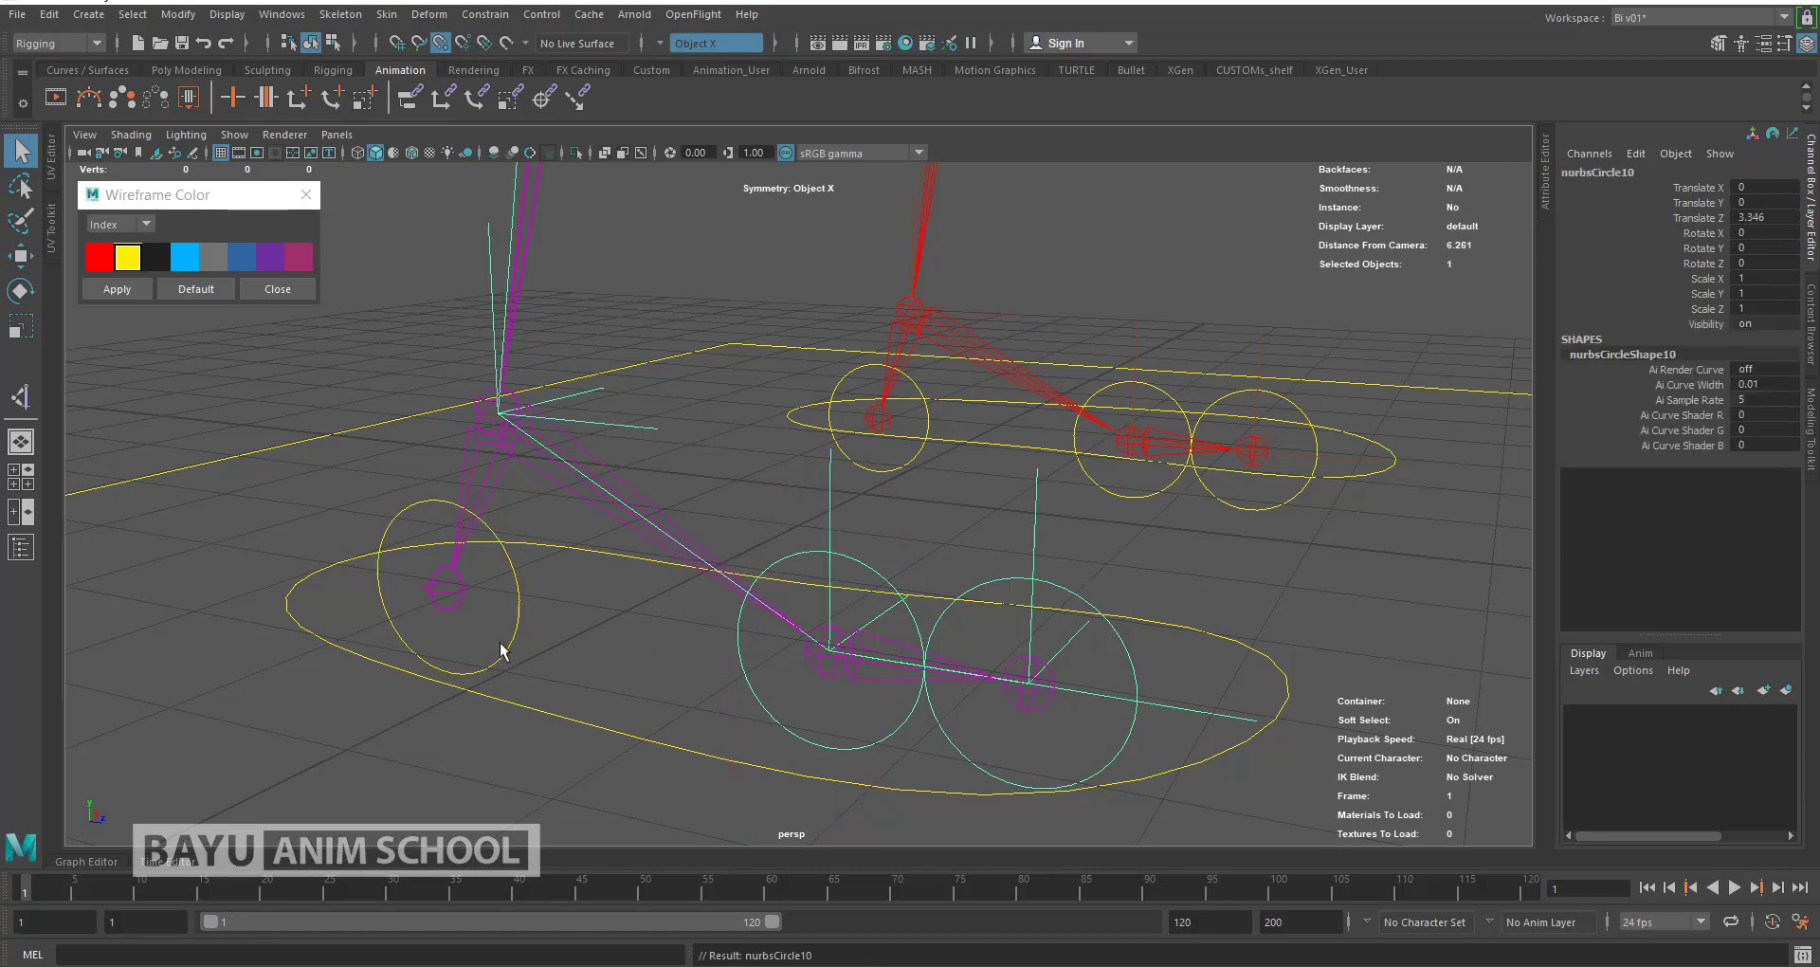
pyautogui.keyDown('shift'); pyautogui.click(571, 719); pyautogui.keyUp('shift')
pyautogui.press('p')
pyautogui.keyDown('alt'); pyautogui.moveTo(592, 718); pyautogui.dragTo(731, 617); pyautogui.keyUp('alt')
# Step: Test-rotate the middle foot circle to check the leg, then undo
pyautogui.click(789, 636)
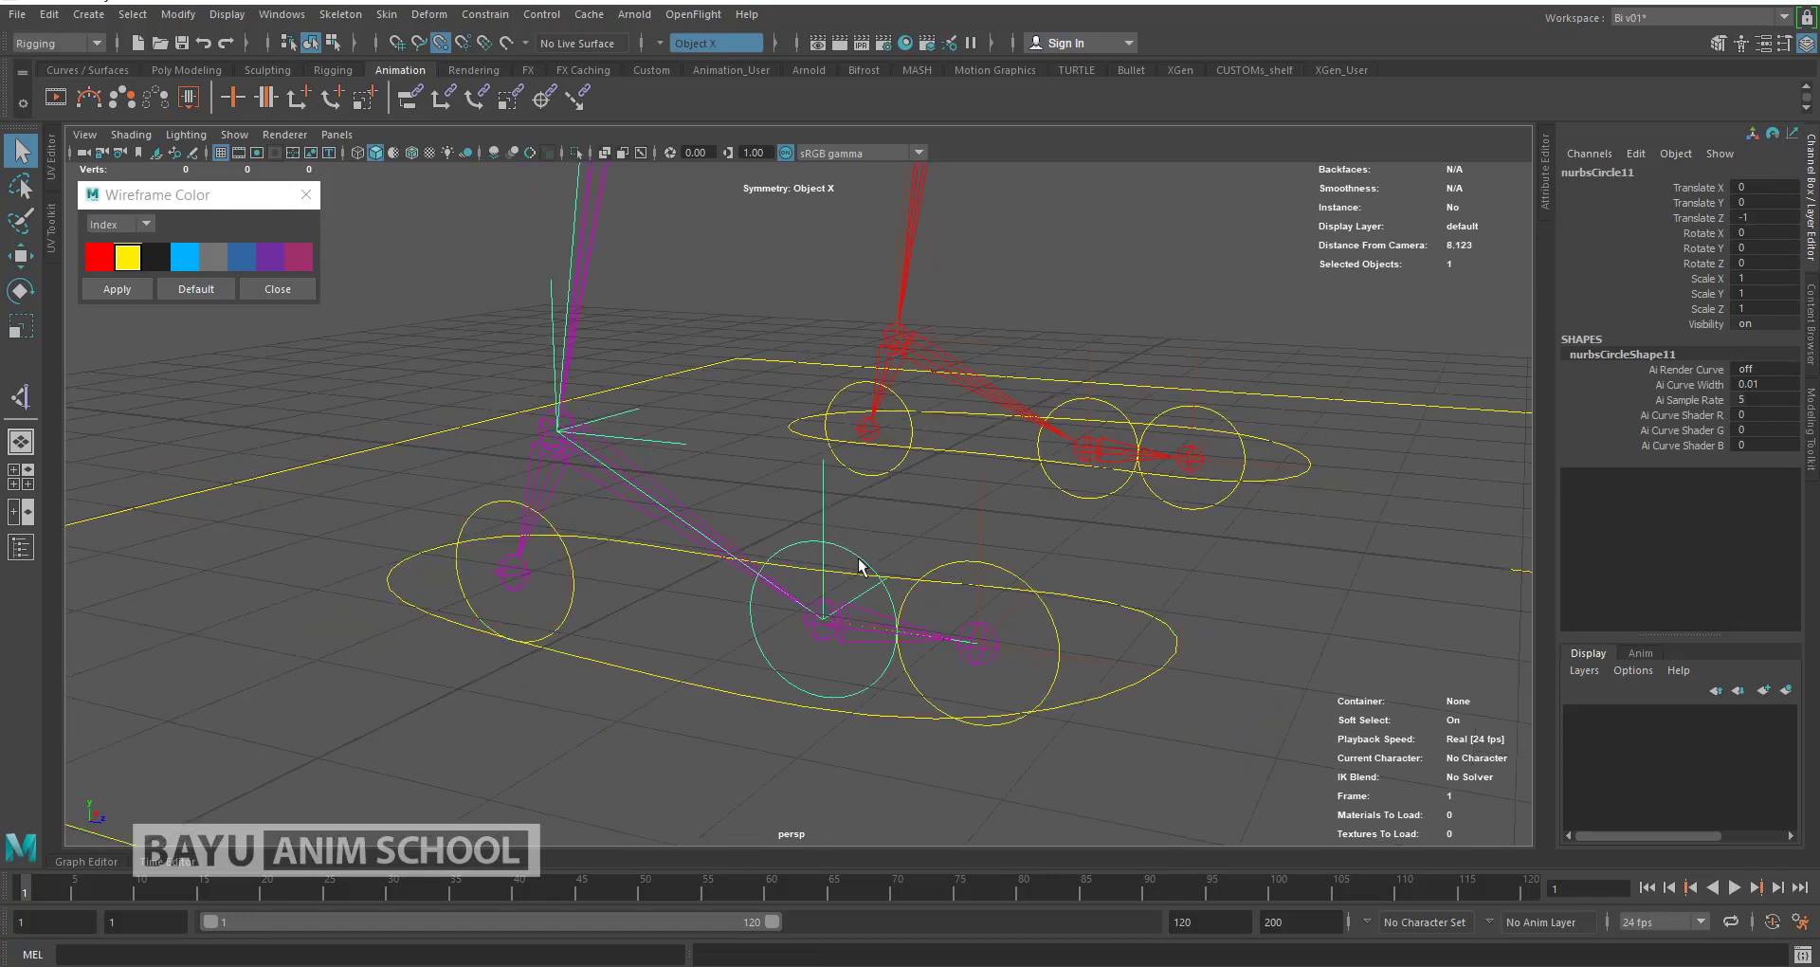
pyautogui.press('e')
pyautogui.moveTo(863, 558)
pyautogui.mouseDown()
pyautogui.moveTo(958, 561)
pyautogui.moveTo(1024, 597)
pyautogui.mouseUp()
pyautogui.hotkey('ctrl', 'z')
pyautogui.click(957, 561)
pyautogui.hotkey('ctrl', 'z')
pyautogui.click(880, 540)
# Step: Test foot roll with the middle and next circles, then the end circle, undoing each rotation
pyautogui.click(847, 550)
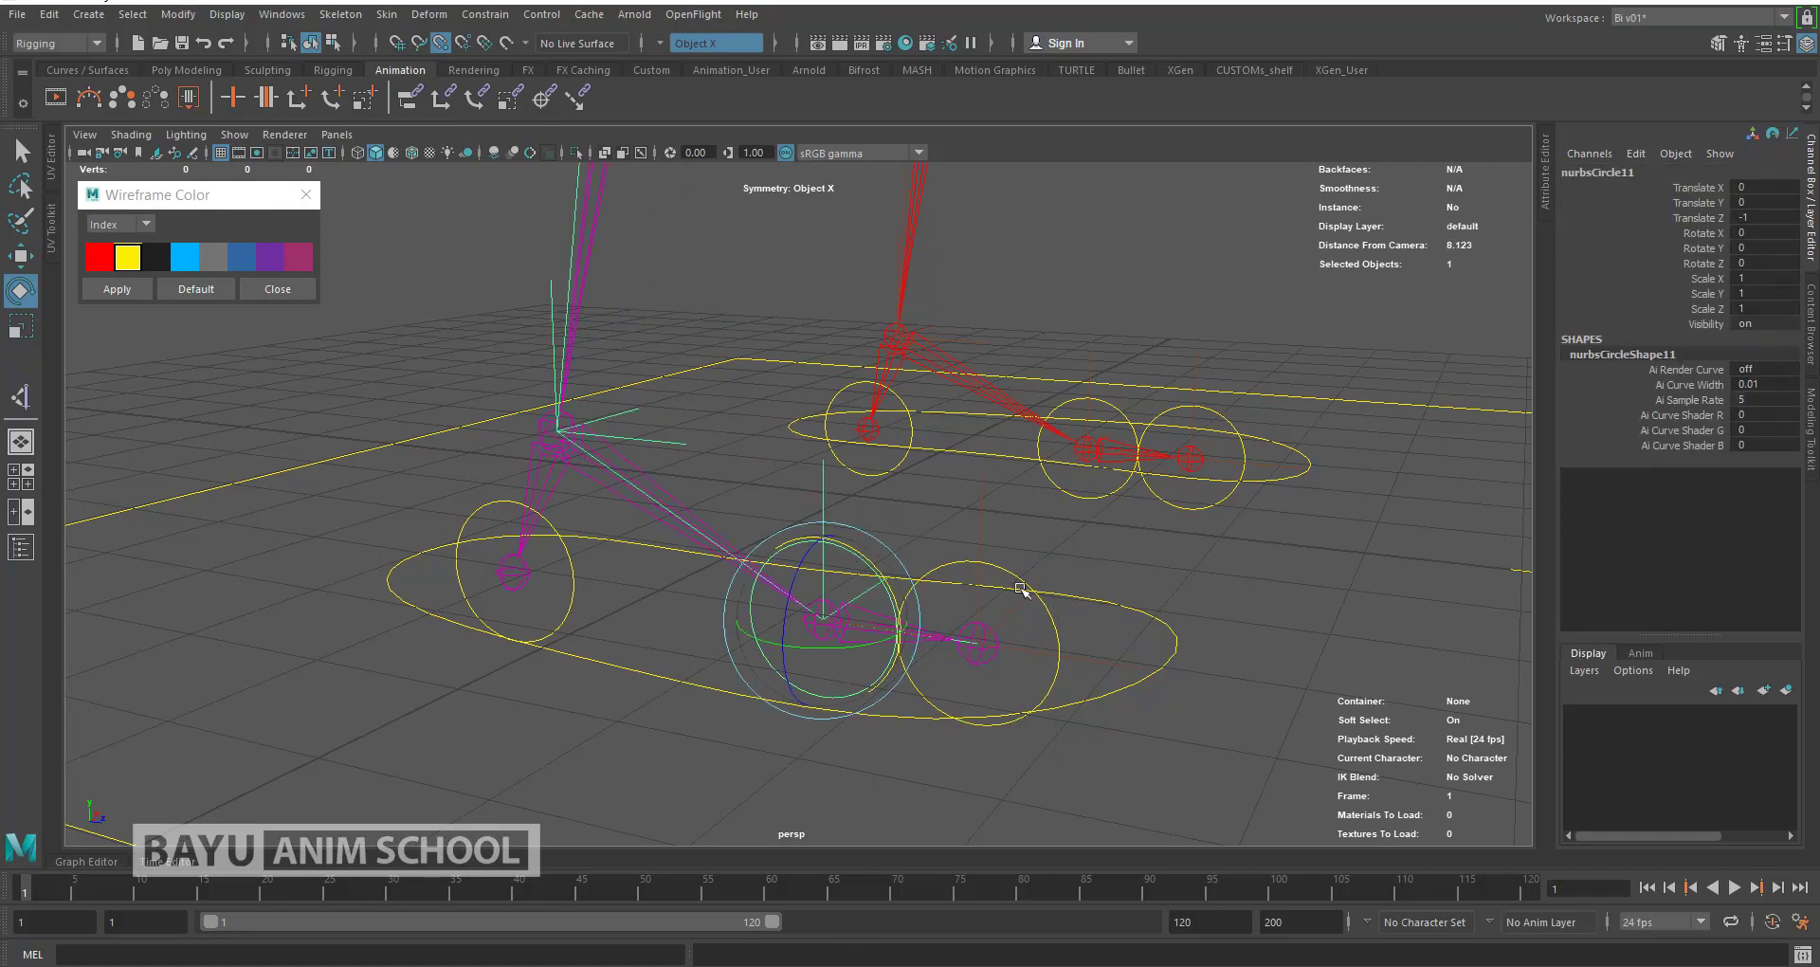
pyautogui.keyDown('shift'); pyautogui.click(1003, 571); pyautogui.keyUp('shift')
pyautogui.moveTo(1019, 585); pyautogui.dragTo(1059, 620)
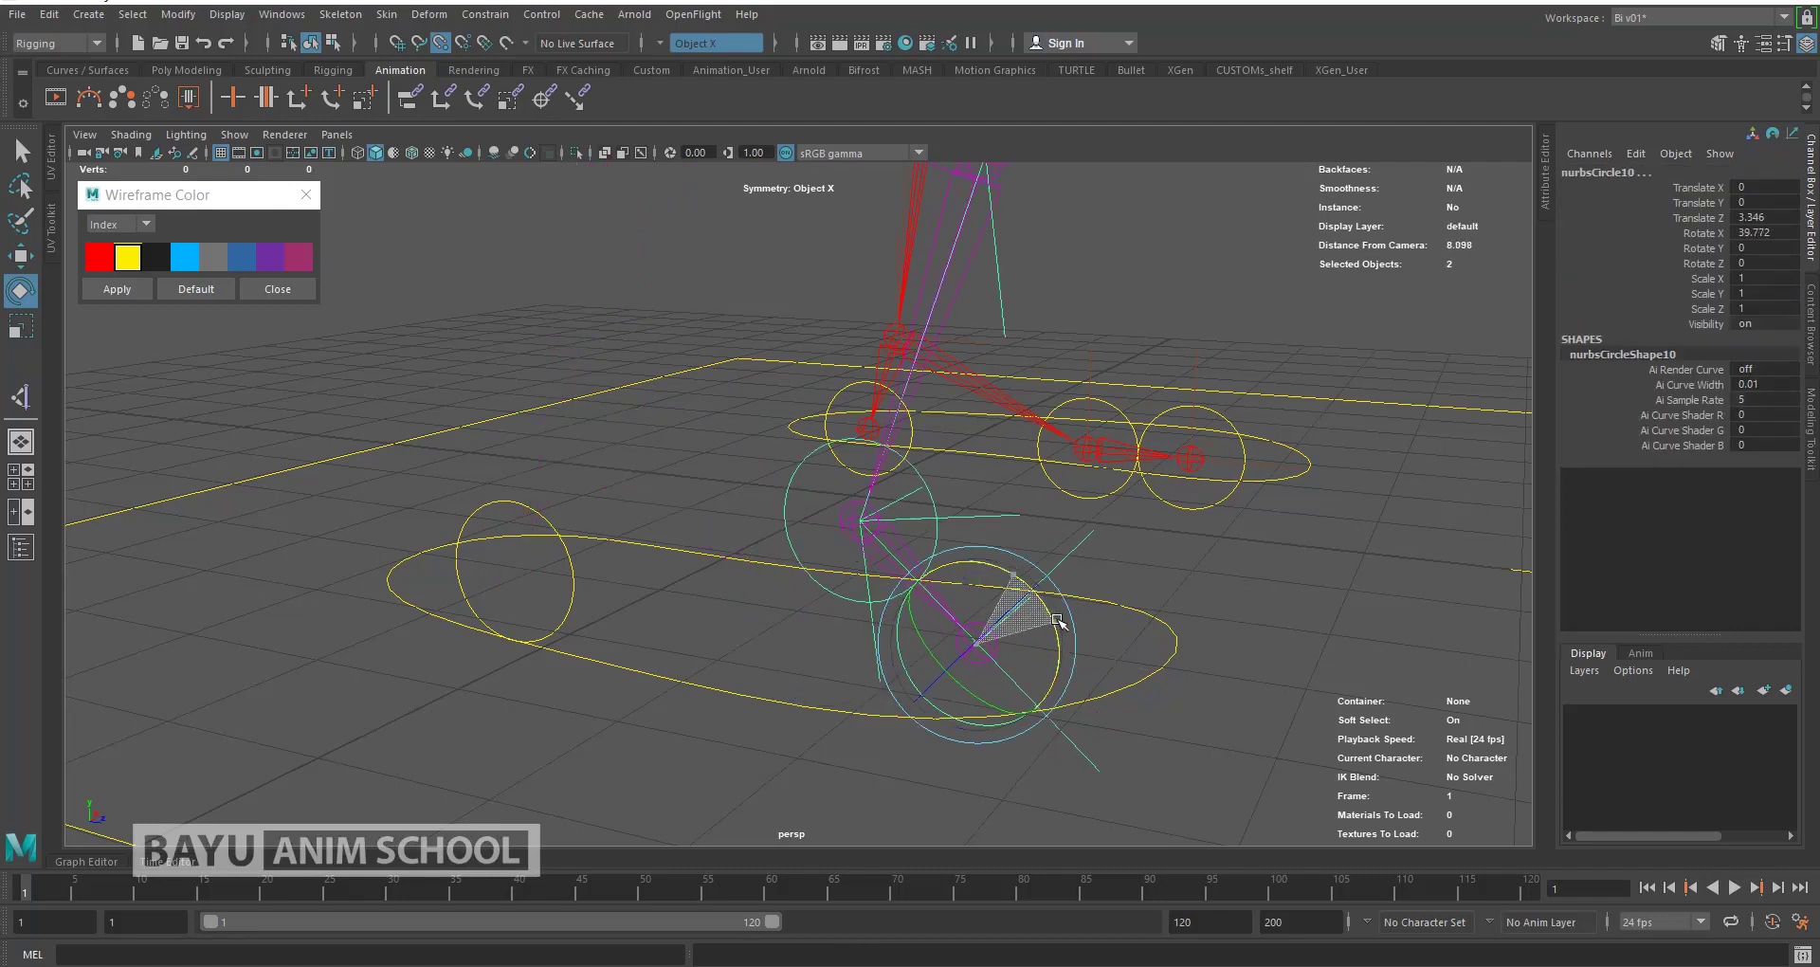
pyautogui.hotkey('ctrl', 'z')
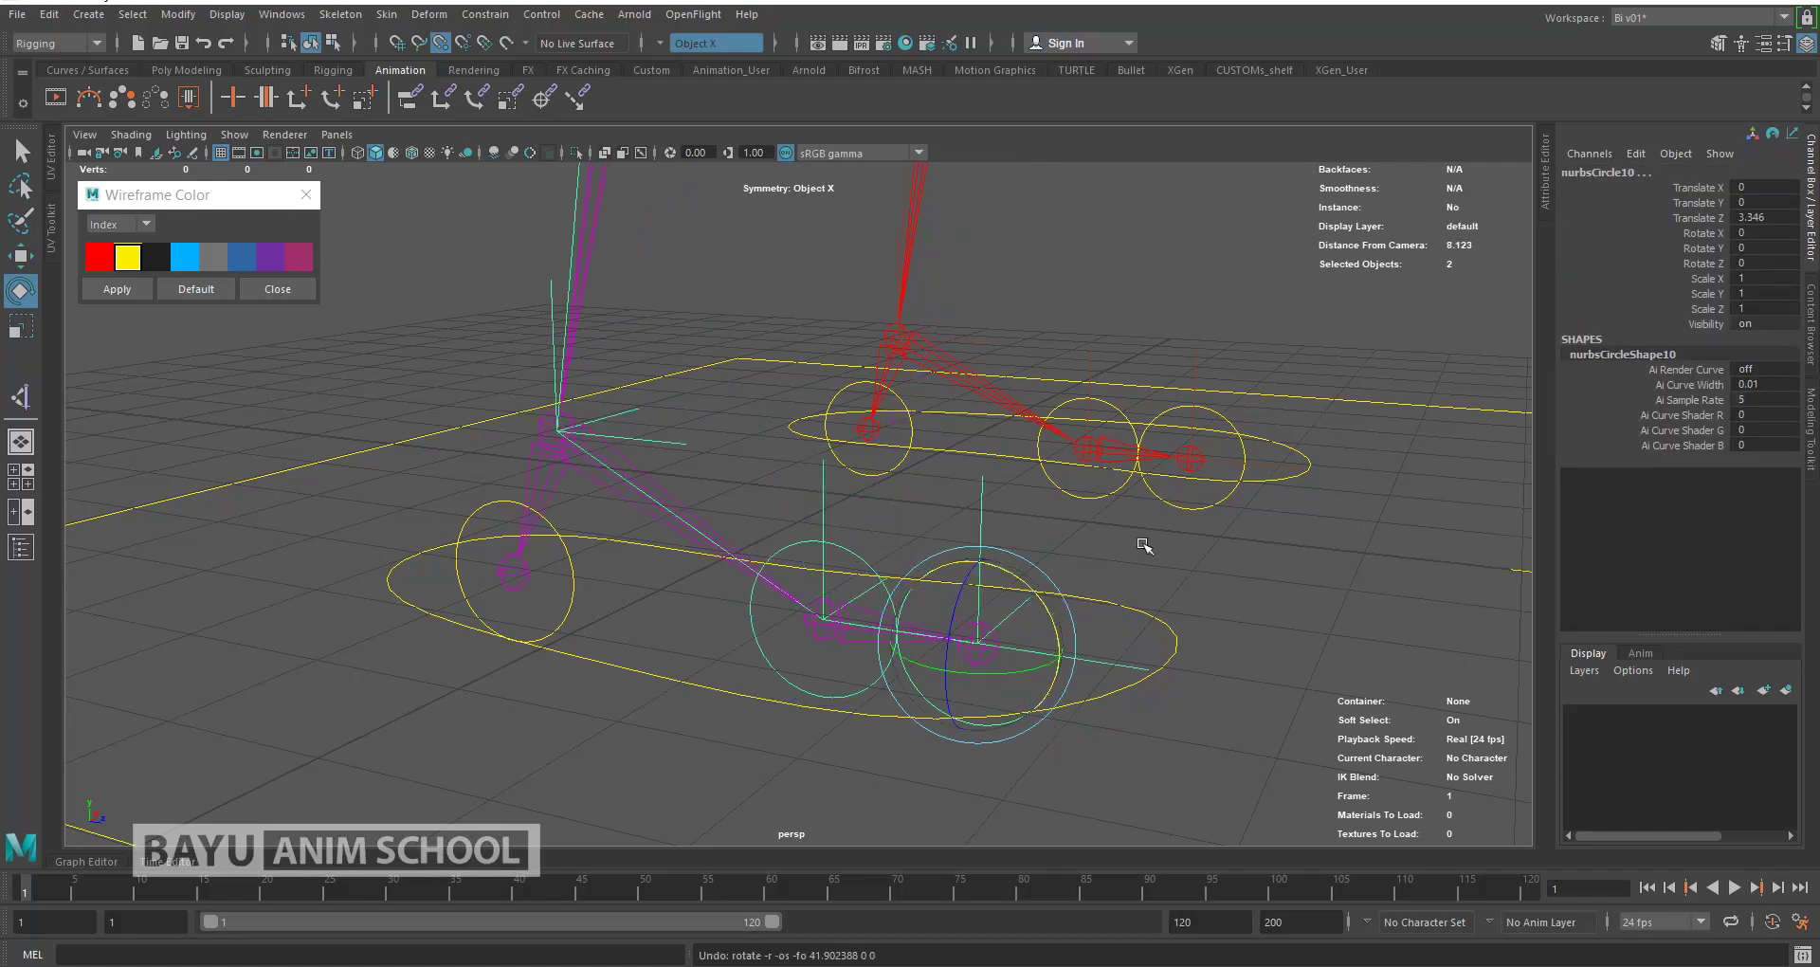
pyautogui.hotkey('ctrl', 'z')
pyautogui.hotkey('ctrl', 'z')
pyautogui.click(607, 589)
pyautogui.moveTo(589, 572); pyautogui.dragTo(570, 538)
pyautogui.hotkey('ctrl', 'z')
pyautogui.moveTo(628, 658); pyautogui.dragTo(688, 725)
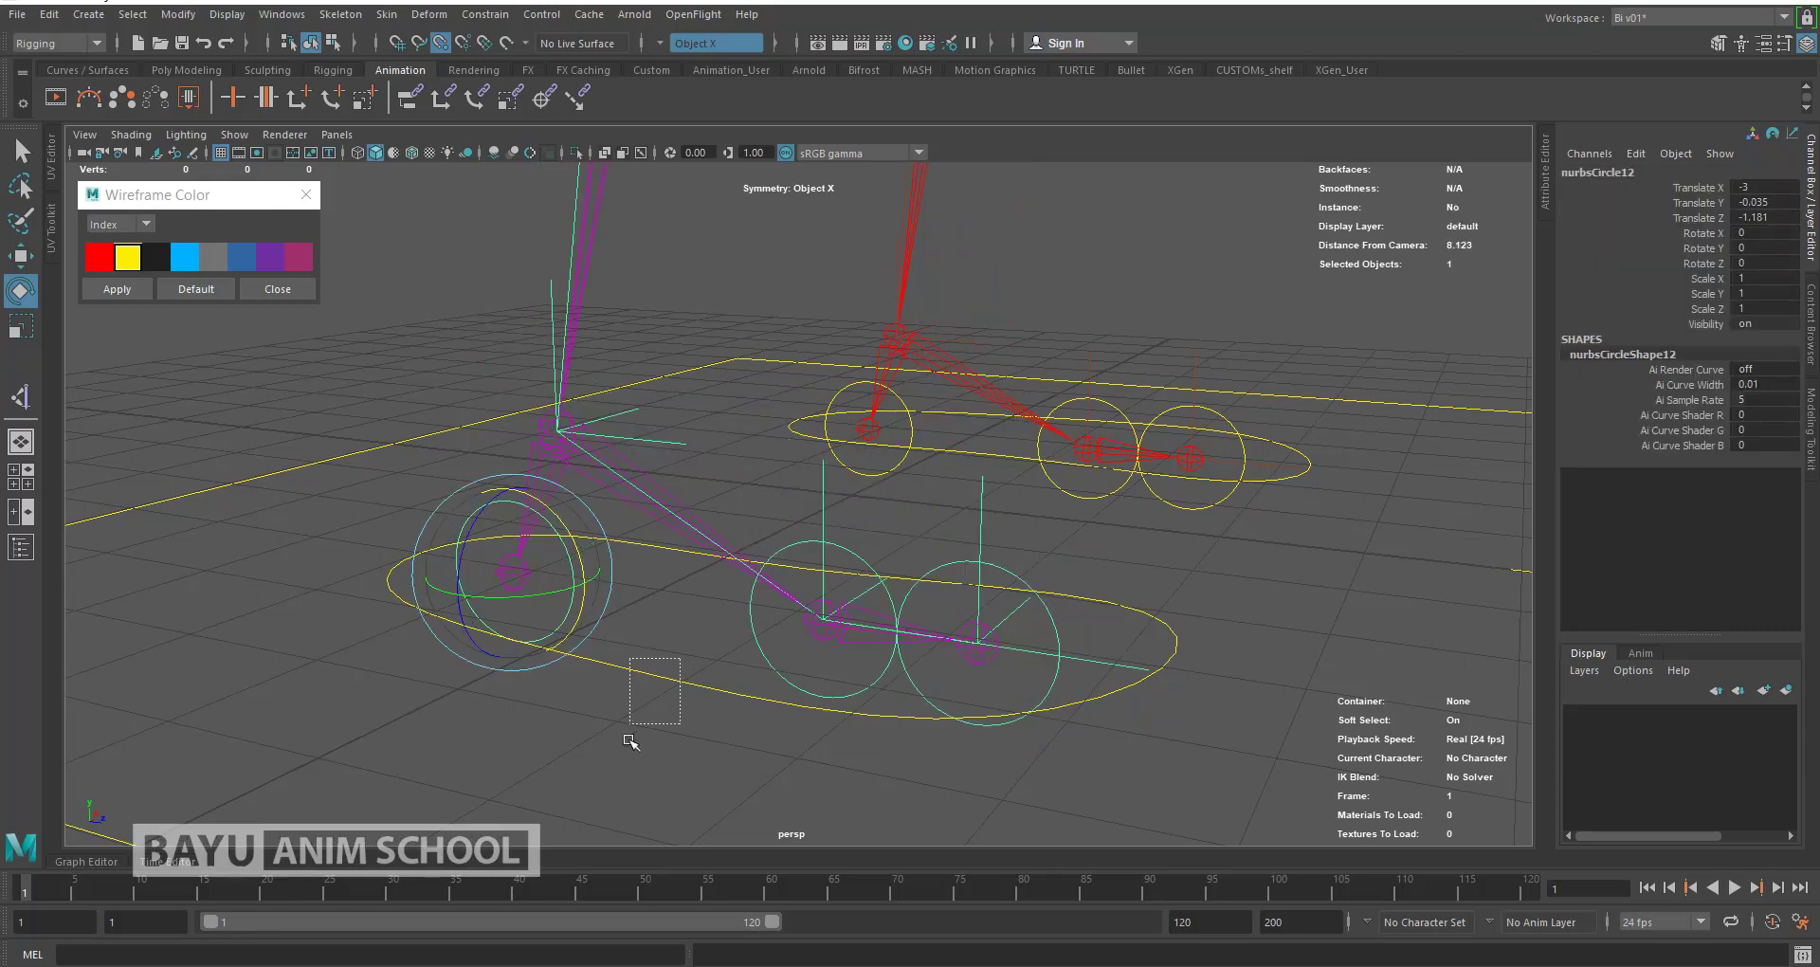
pyautogui.keyDown('alt'); pyautogui.moveTo(850, 652); pyautogui.dragTo(812, 650); pyautogui.keyUp('alt')
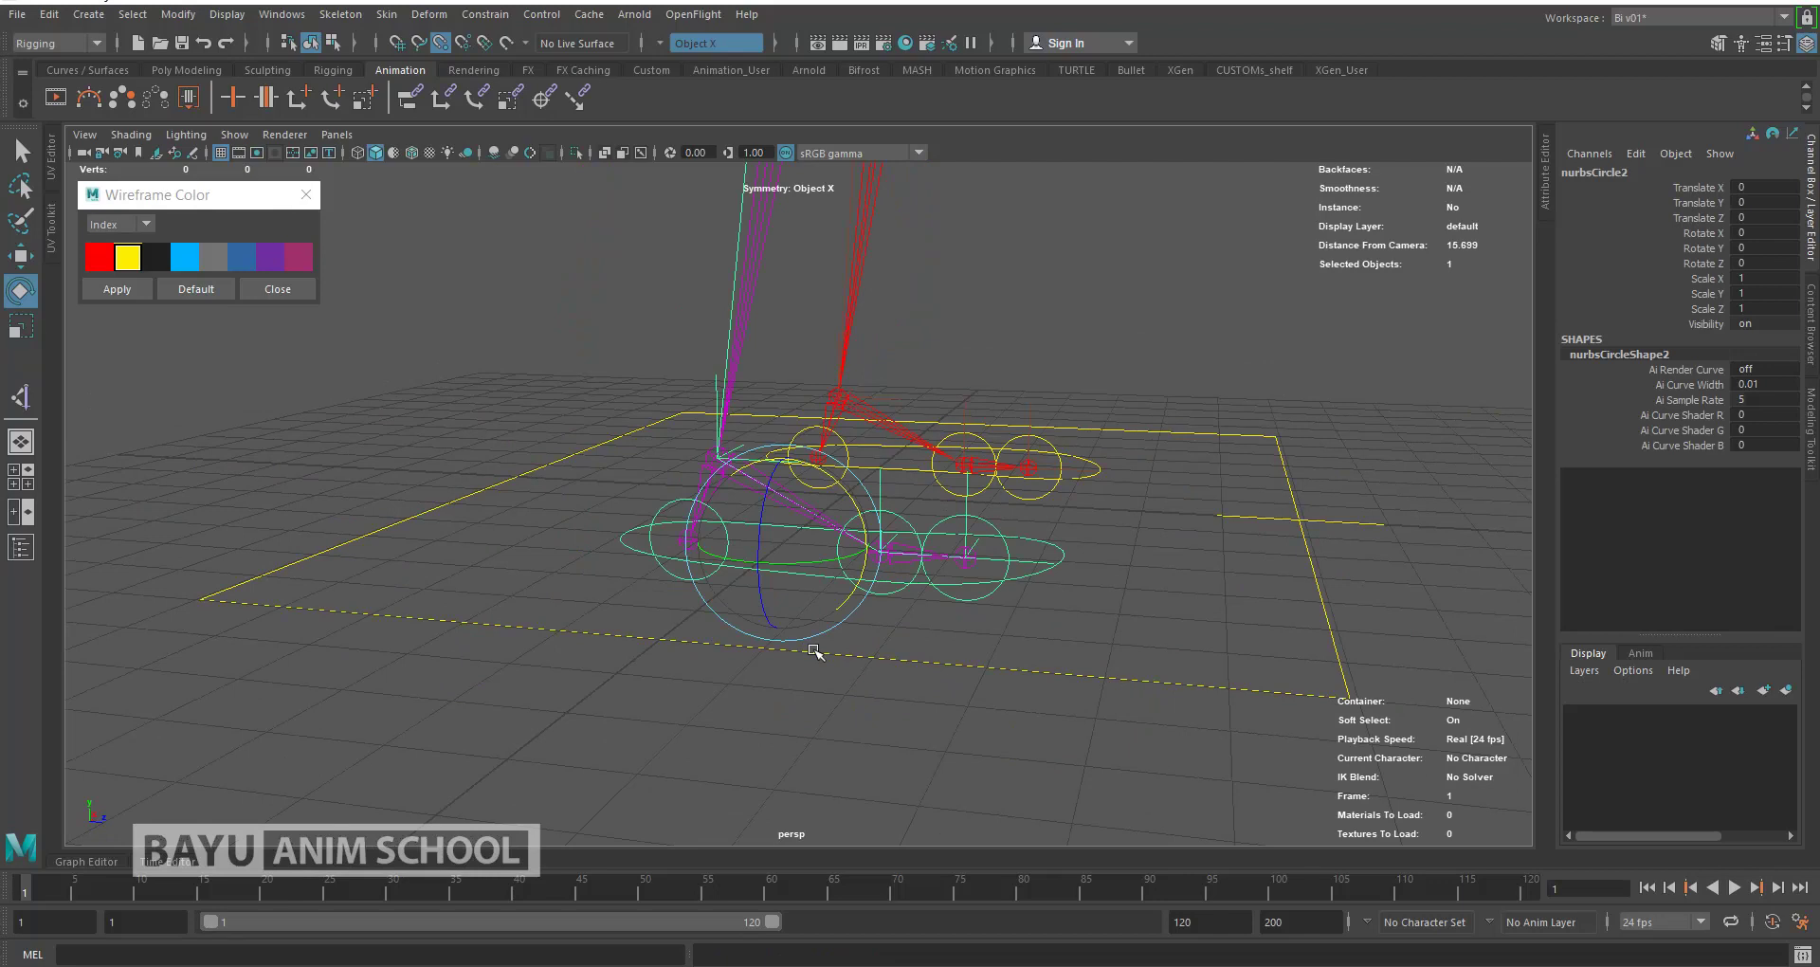
pyautogui.press('w')
pyautogui.moveTo(854, 486); pyautogui.dragTo(865, 429)
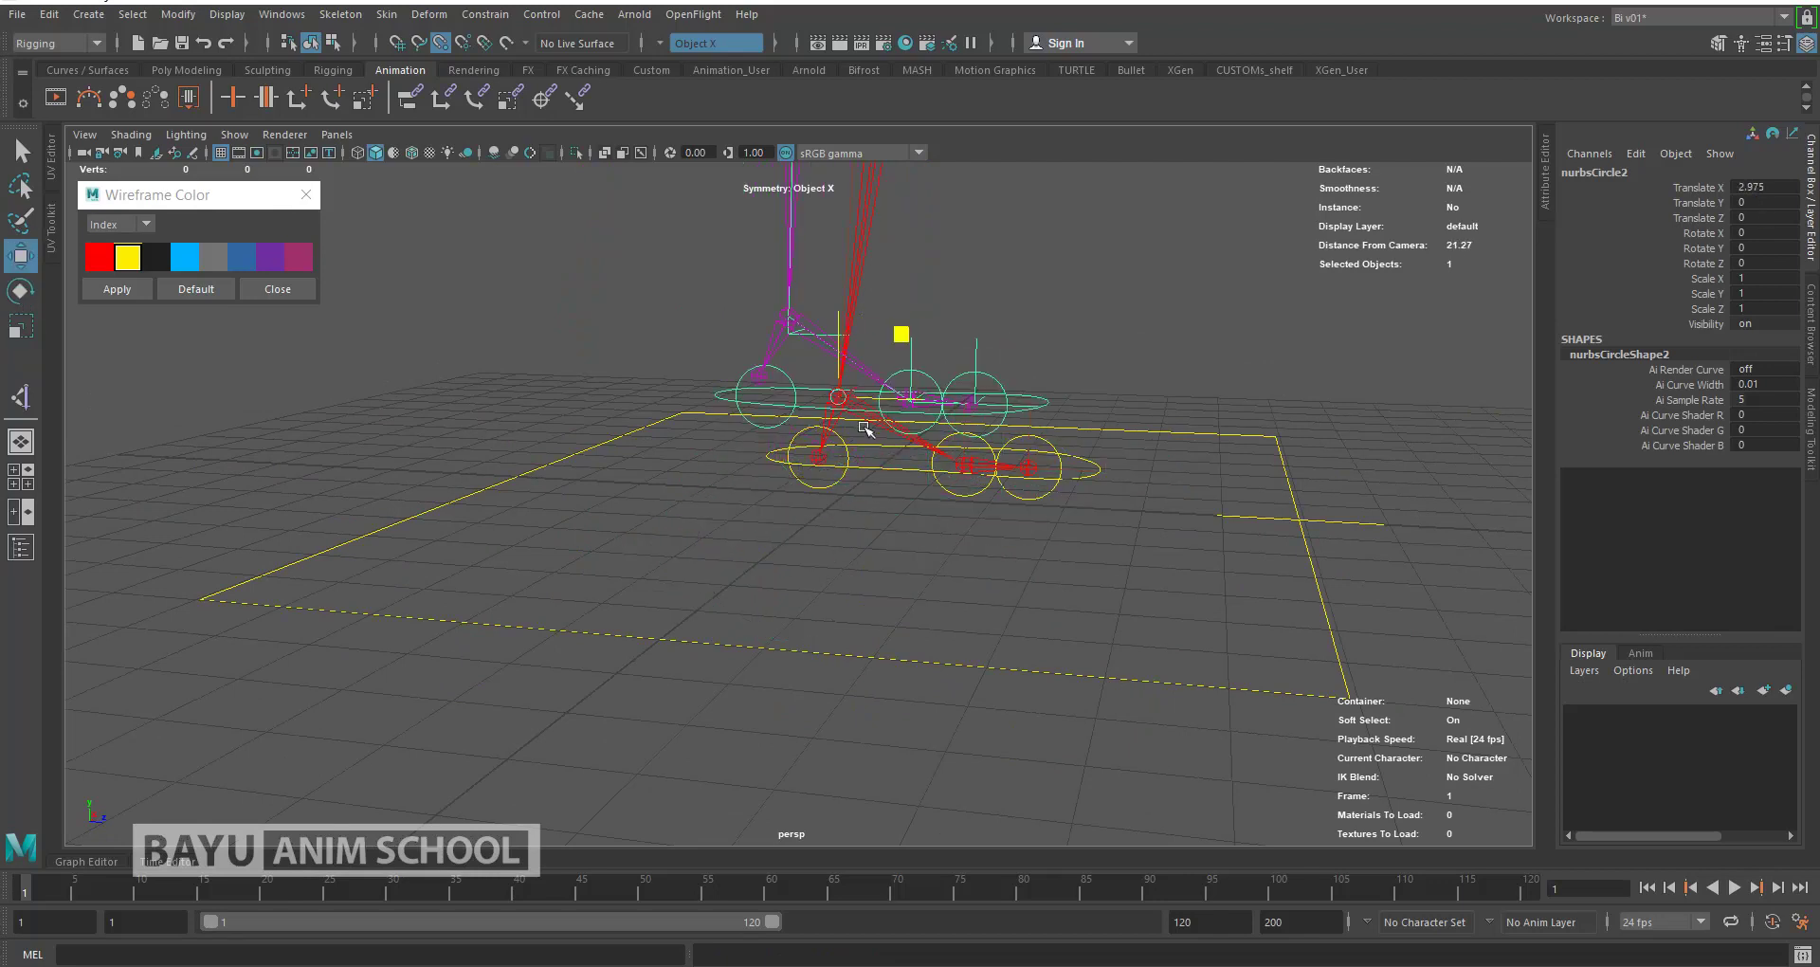
pyautogui.hotkey('ctrl', 'z')
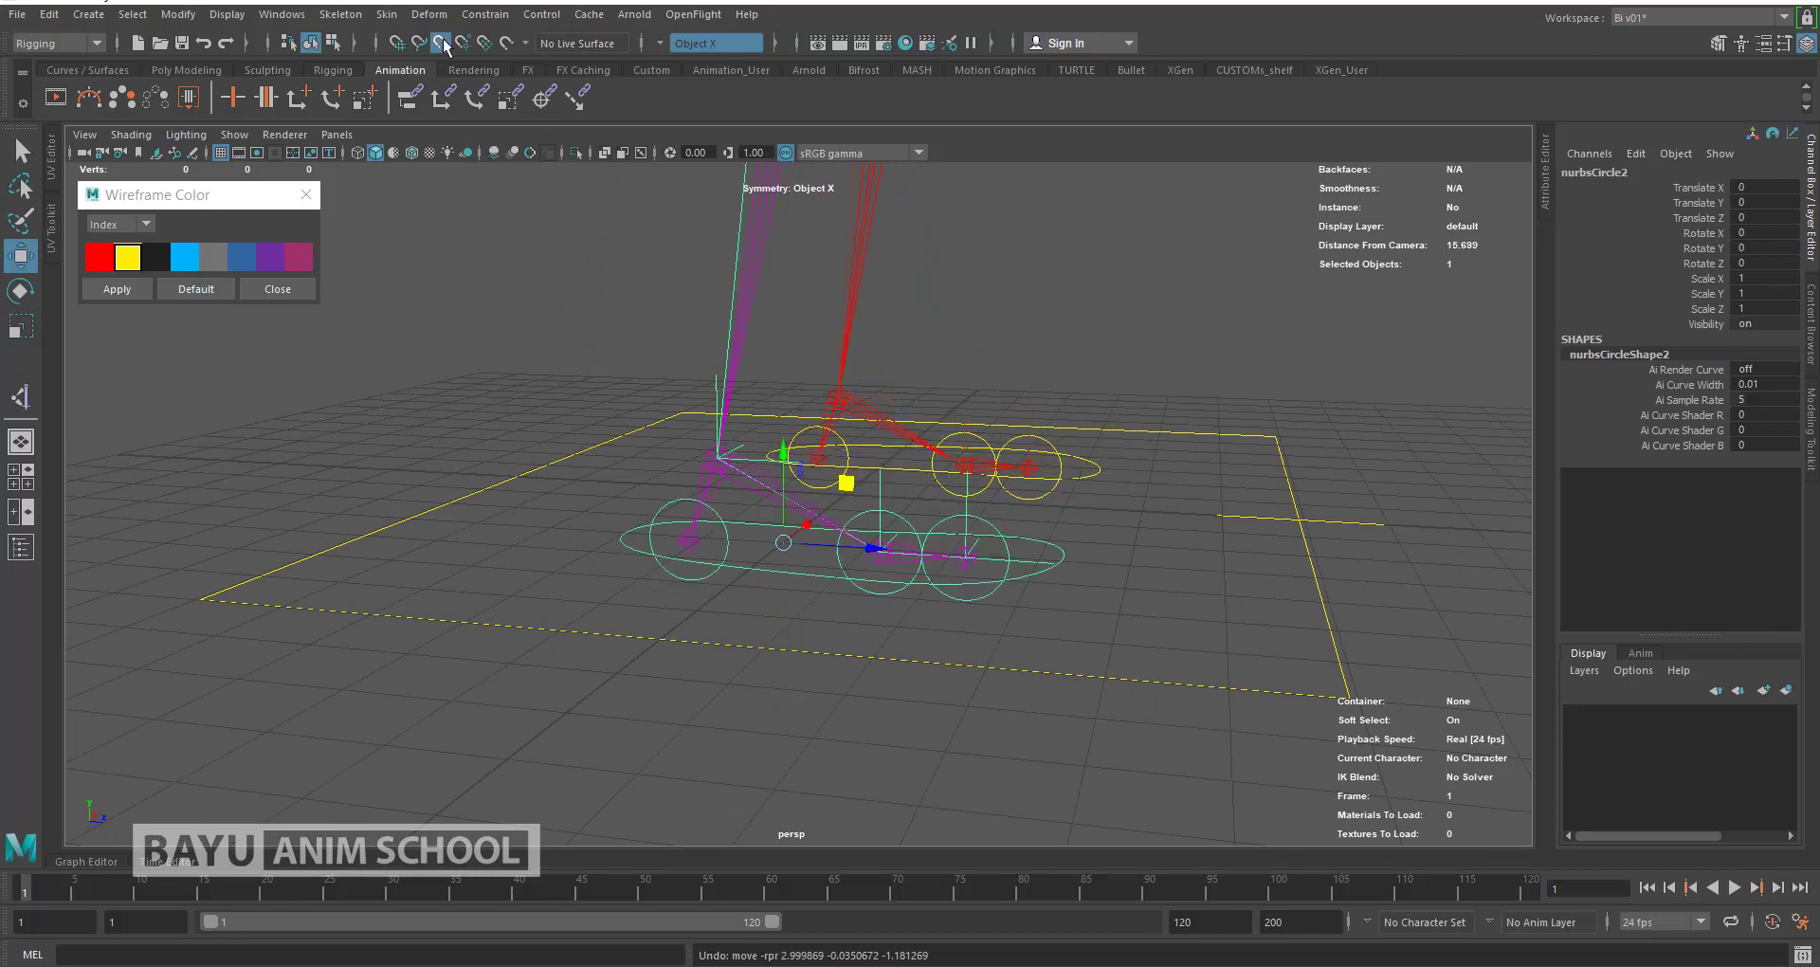
pyautogui.moveTo(846, 482)
pyautogui.mouseDown()
pyautogui.moveTo(793, 418)
pyautogui.moveTo(874, 395)
pyautogui.moveTo(825, 422)
pyautogui.moveTo(878, 626)
pyautogui.moveTo(968, 497)
pyautogui.moveTo(776, 460)
pyautogui.moveTo(915, 450)
pyautogui.mouseUp()
pyautogui.hotkey('ctrl', 'z')
pyautogui.scroll(-3, 823, 431)
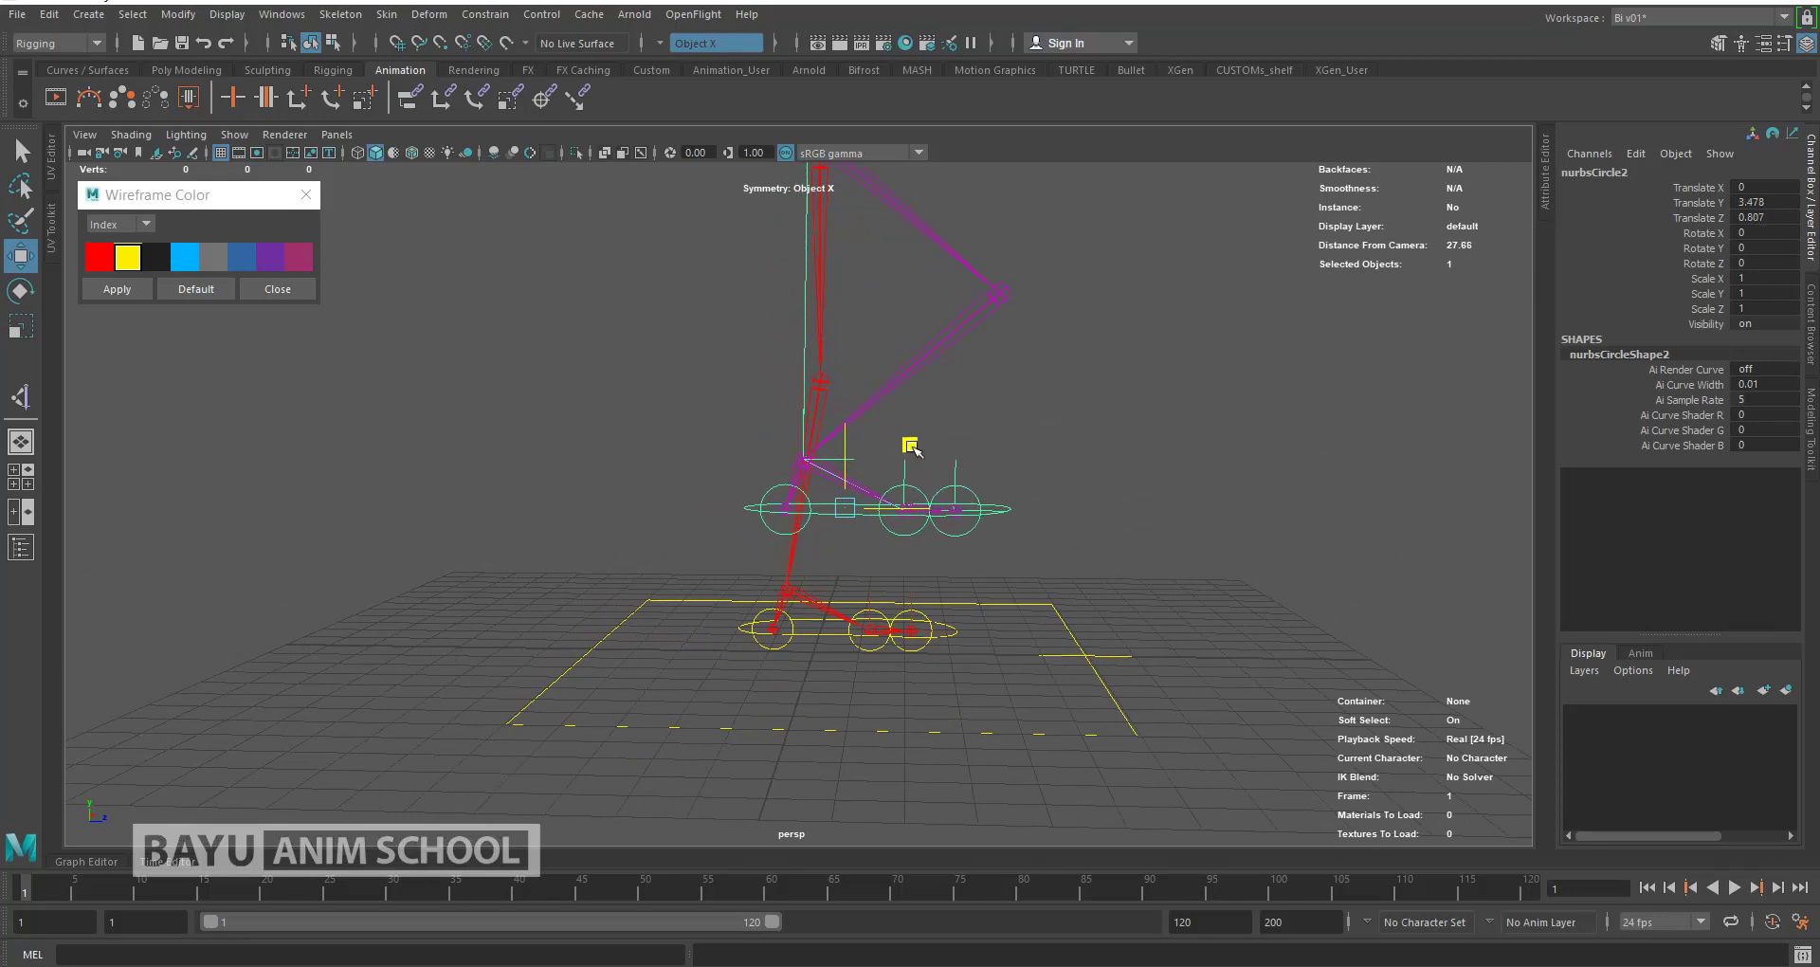
pyautogui.hotkey('ctrl', 'z')
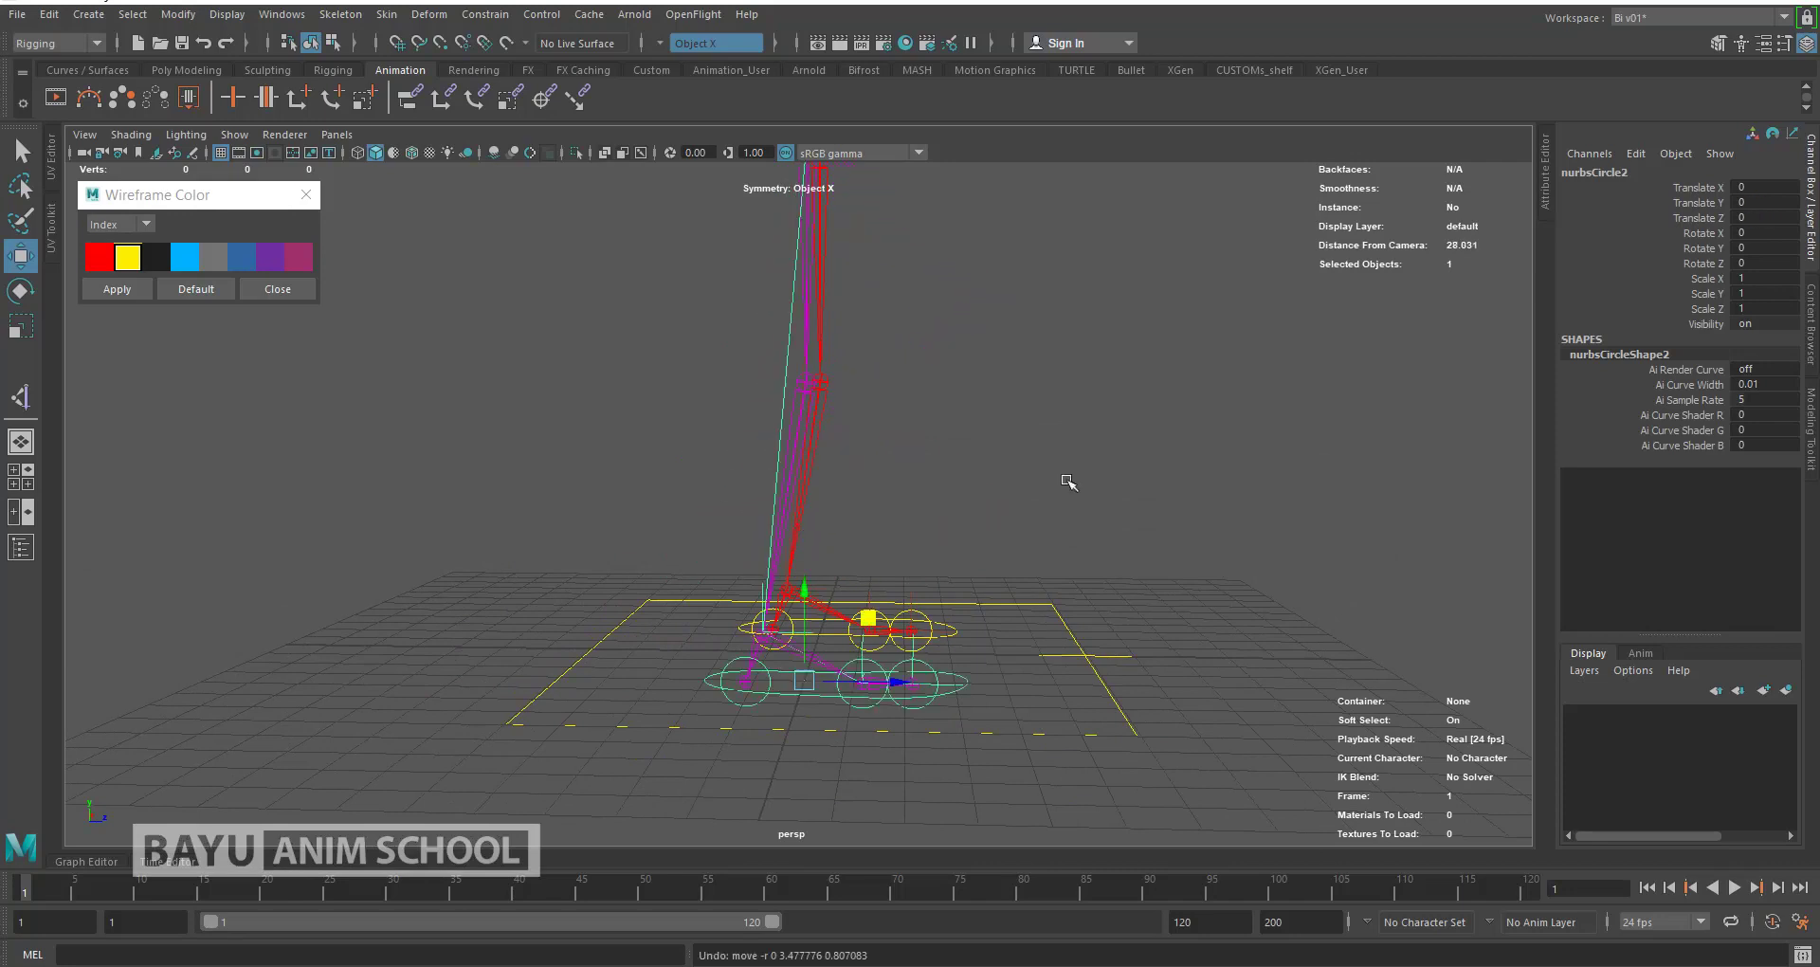
pyautogui.click(1069, 480)
pyautogui.scroll(3, 1068, 480)
pyautogui.moveTo(1069, 480)
pyautogui.keyDown('alt'); pyautogui.mouseDown()
pyautogui.moveTo(758, 572)
pyautogui.moveTo(731, 552)
pyautogui.moveTo(999, 650)
pyautogui.moveTo(639, 661)
pyautogui.mouseUp(); pyautogui.keyUp('alt')
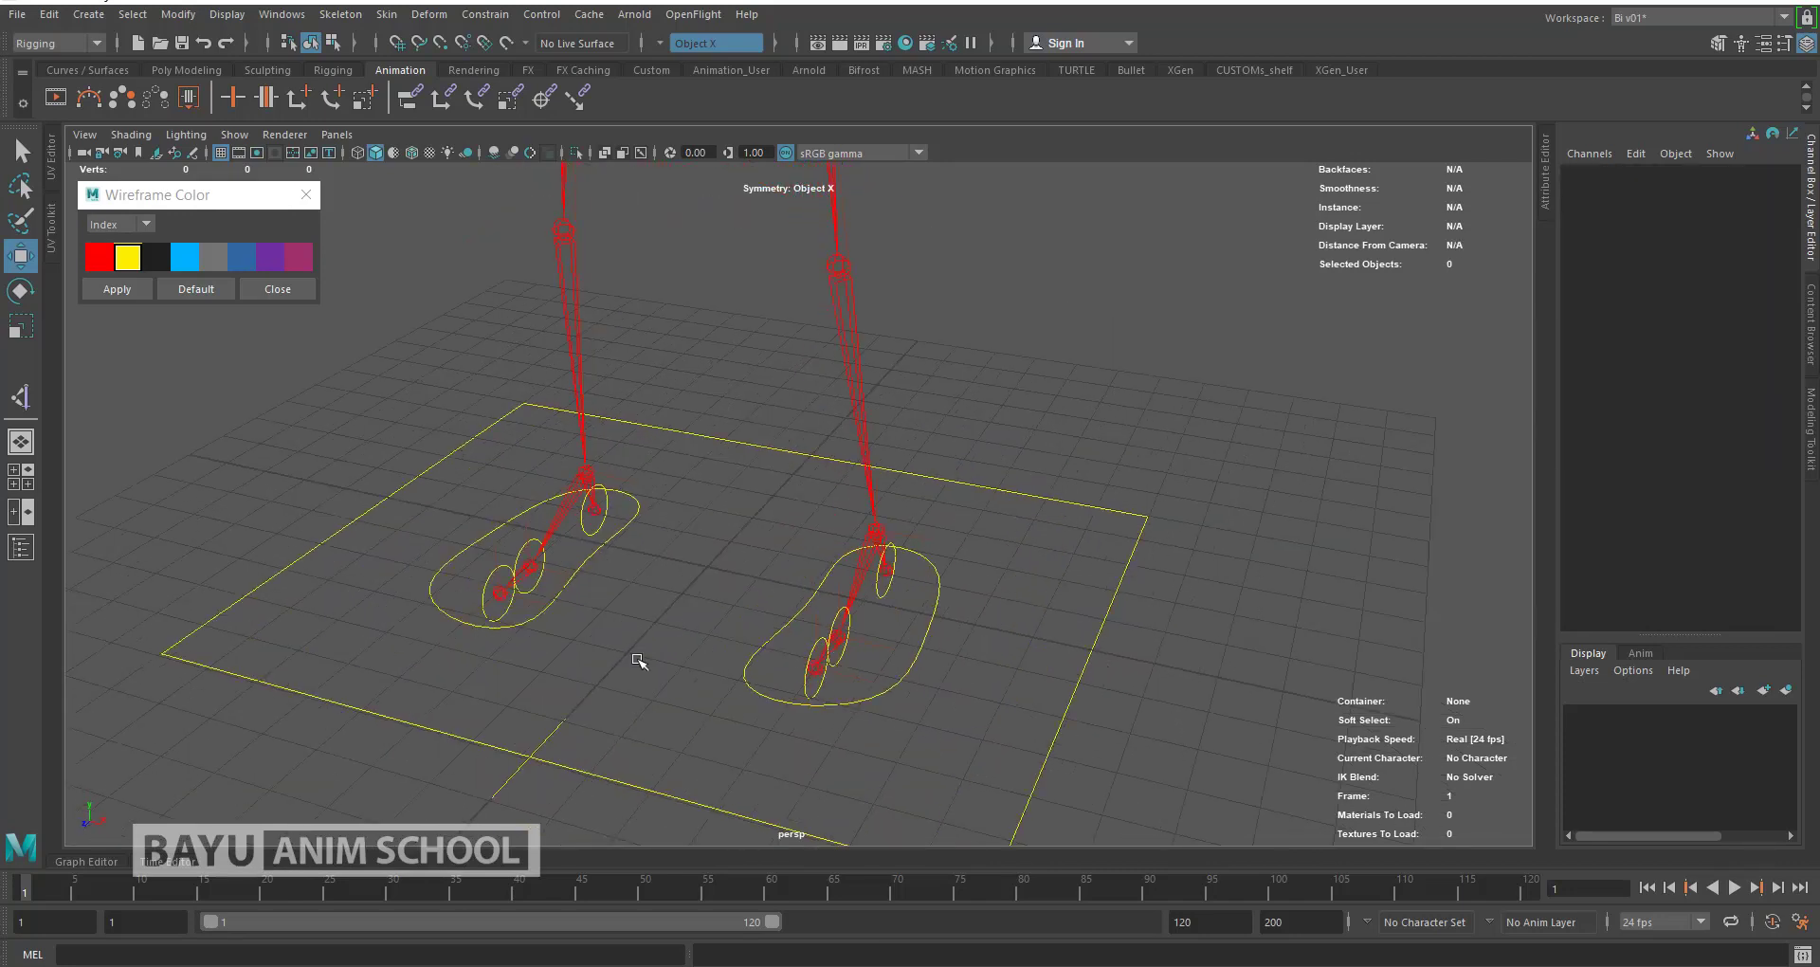
pyautogui.click(593, 552)
pyautogui.keyDown('shift'); pyautogui.click(931, 636); pyautogui.keyUp('shift')
pyautogui.keyDown('shift'); pyautogui.click(1105, 618); pyautogui.keyUp('shift')
pyautogui.press('p')
pyautogui.moveTo(1297, 573)
pyautogui.keyDown('alt'); pyautogui.mouseDown()
pyautogui.moveTo(1039, 611)
pyautogui.moveTo(999, 593)
pyautogui.mouseUp(); pyautogui.keyUp('alt')
pyautogui.scroll(3, 1038, 612)
pyautogui.click(1057, 617)
pyautogui.click(995, 593)
pyautogui.scroll(-3, 849, 714)
pyautogui.keyDown('alt'); pyautogui.moveTo(848, 714); pyautogui.dragTo(886, 733); pyautogui.keyUp('alt')
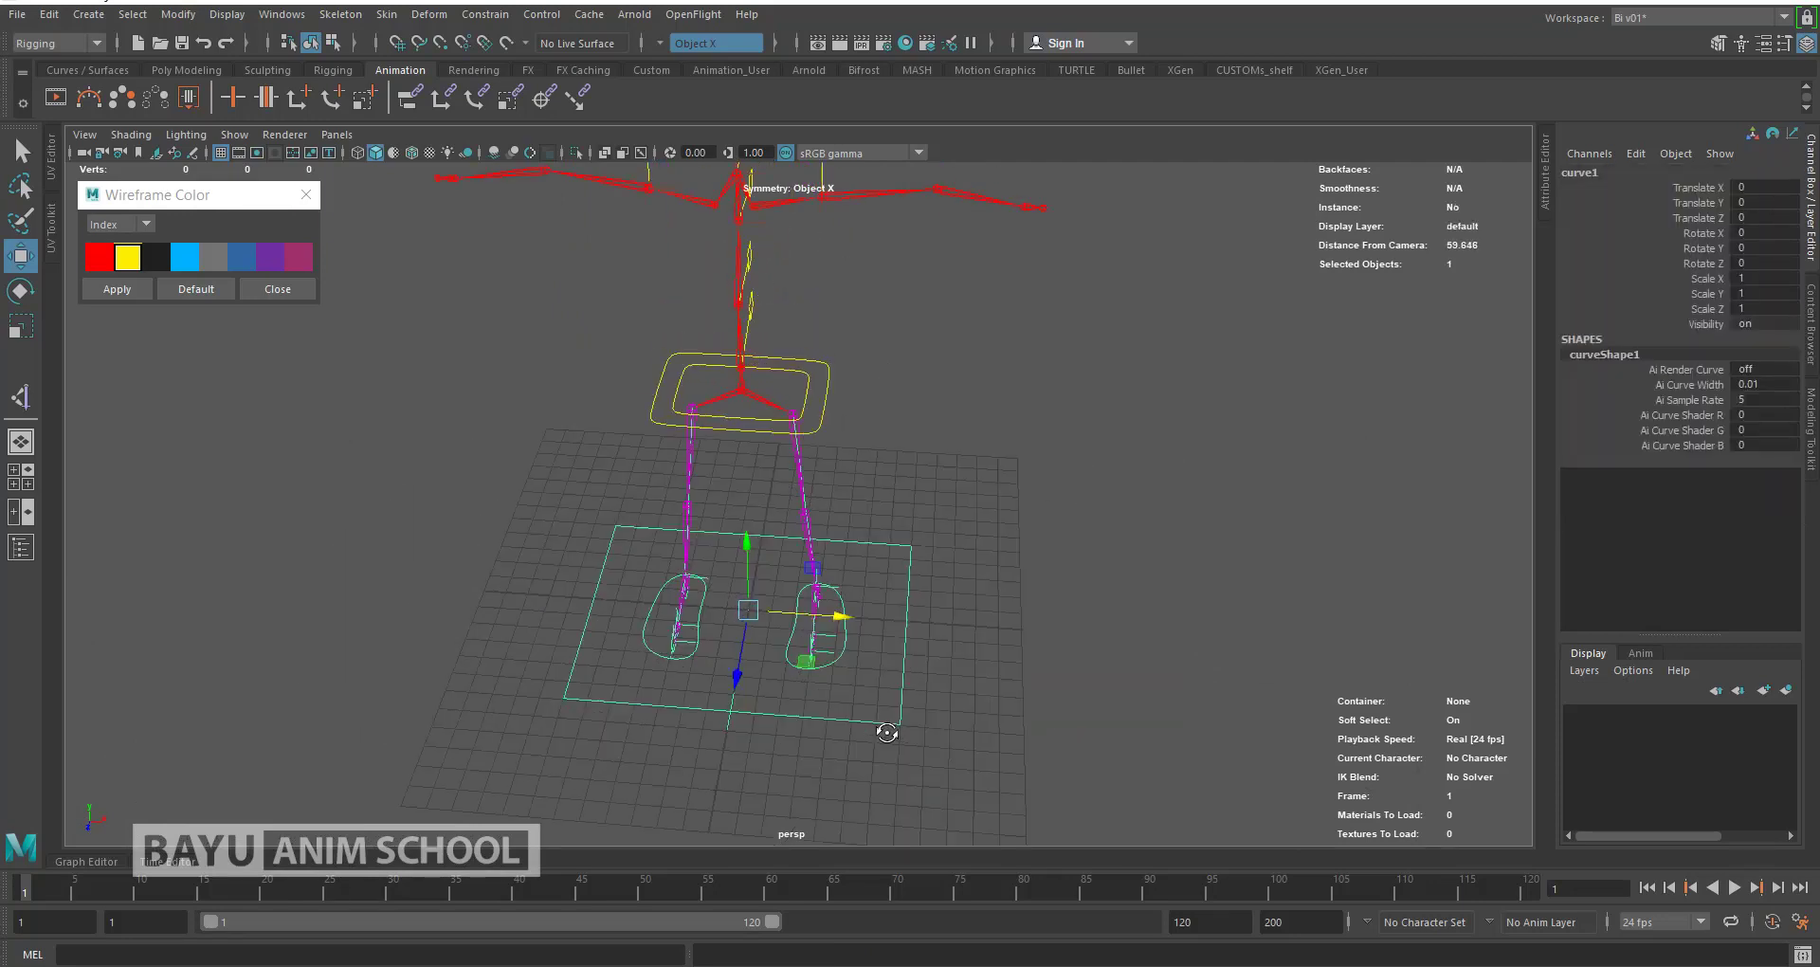
pyautogui.moveTo(808, 661); pyautogui.dragTo(1034, 628)
pyautogui.hotkey('ctrl', 'z')
pyautogui.moveTo(1220, 528)
pyautogui.keyDown('alt'); pyautogui.mouseDown()
pyautogui.moveTo(987, 662)
pyautogui.moveTo(963, 577)
pyautogui.moveTo(976, 589)
pyautogui.mouseUp(); pyautogui.keyUp('alt')
pyautogui.scroll(3, 991, 633)
pyautogui.scroll(3, 962, 652)
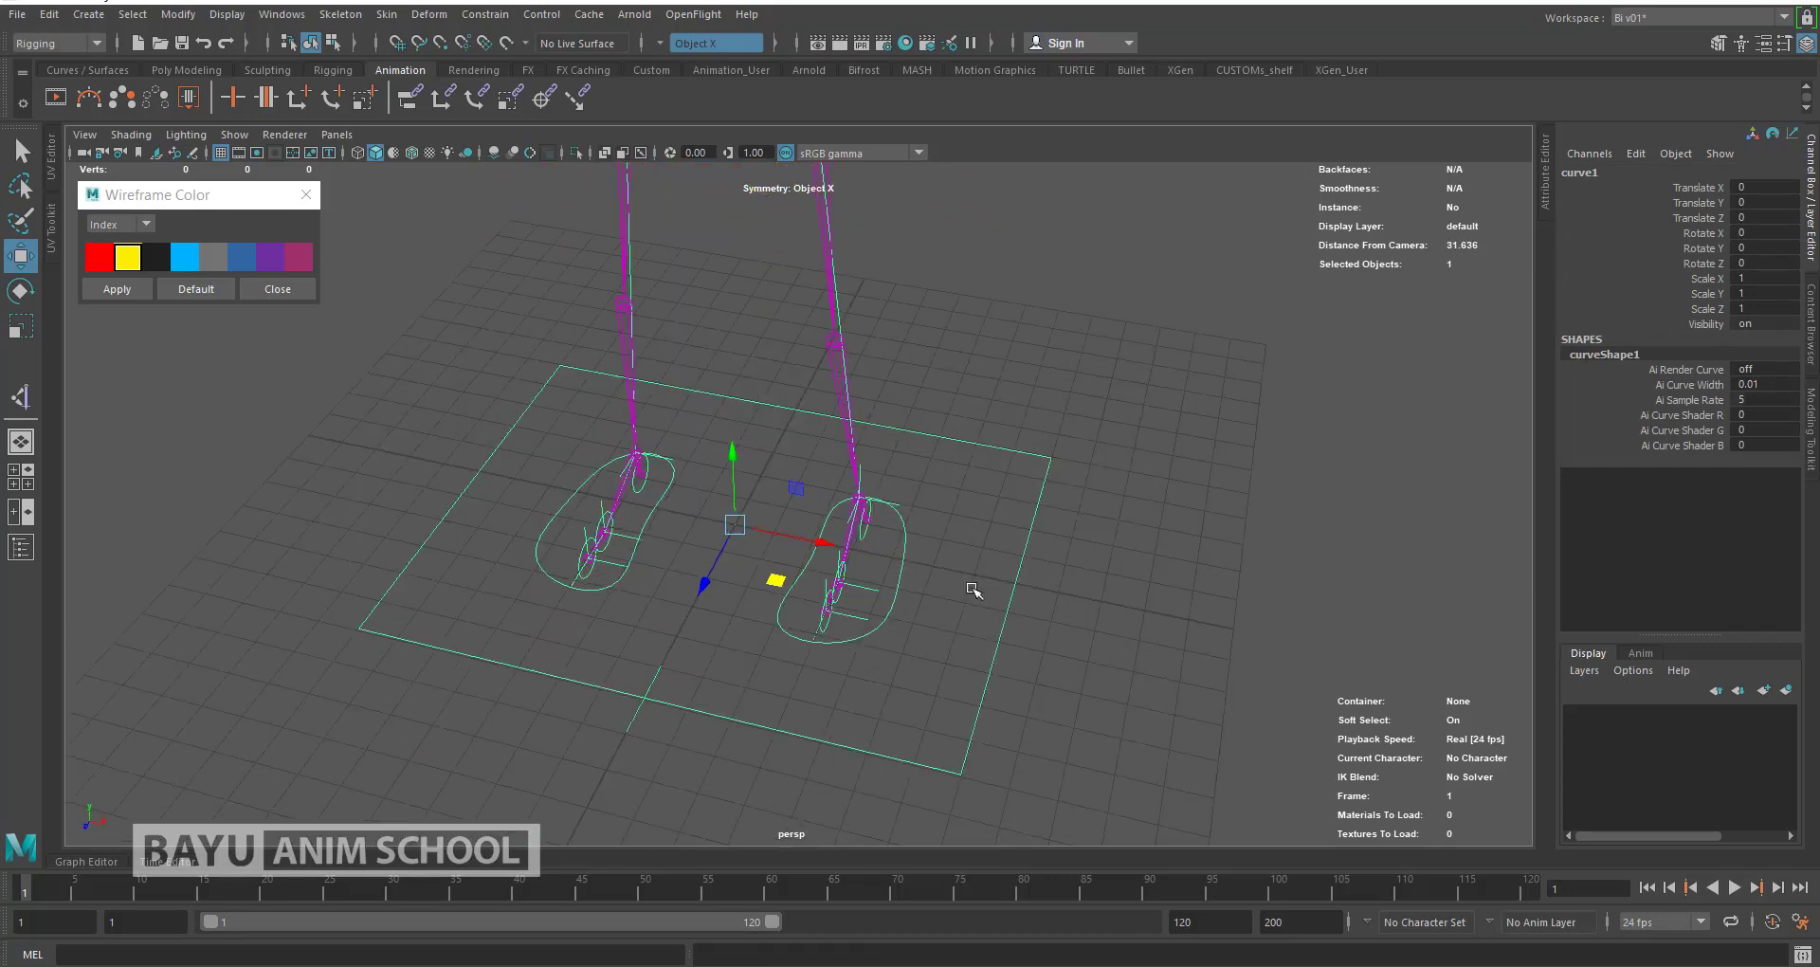
pyautogui.click(1214, 439)
pyautogui.moveTo(1050, 481)
pyautogui.keyDown('alt'); pyautogui.mouseDown()
pyautogui.moveTo(1017, 508)
pyautogui.moveTo(1062, 498)
pyautogui.mouseUp(); pyautogui.keyUp('alt')
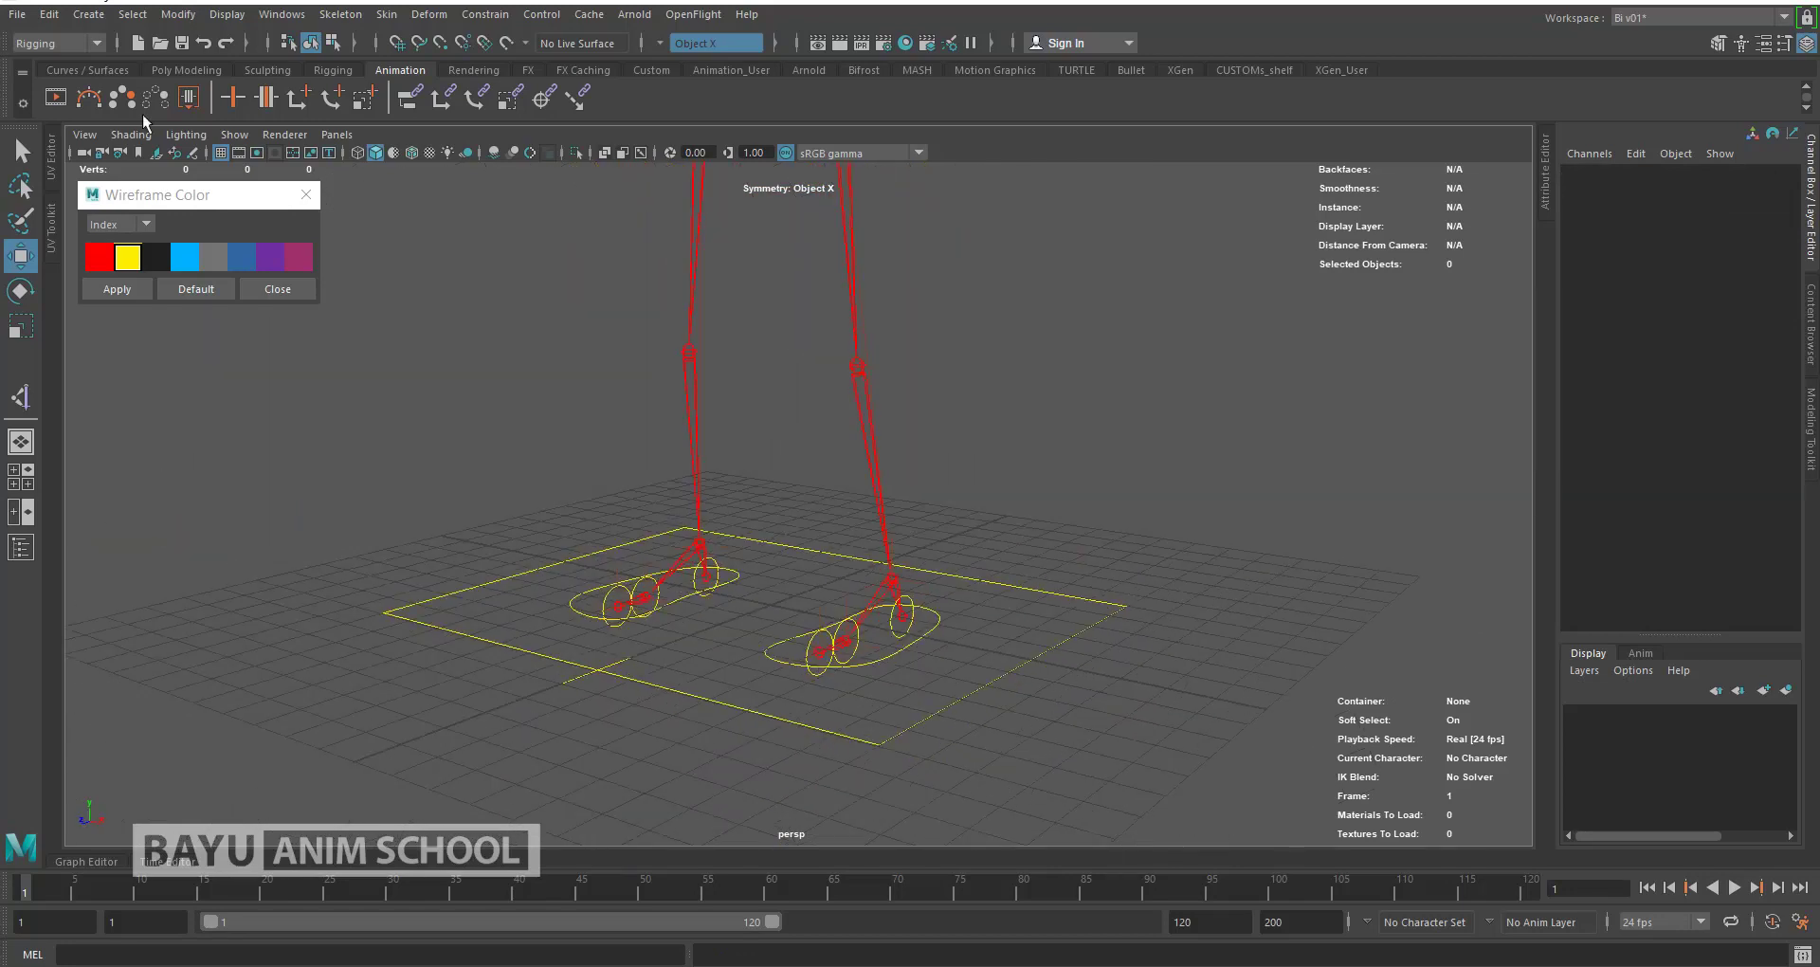
pyautogui.keyDown('alt'); pyautogui.moveTo(730, 520); pyautogui.dragTo(889, 522); pyautogui.keyUp('alt')
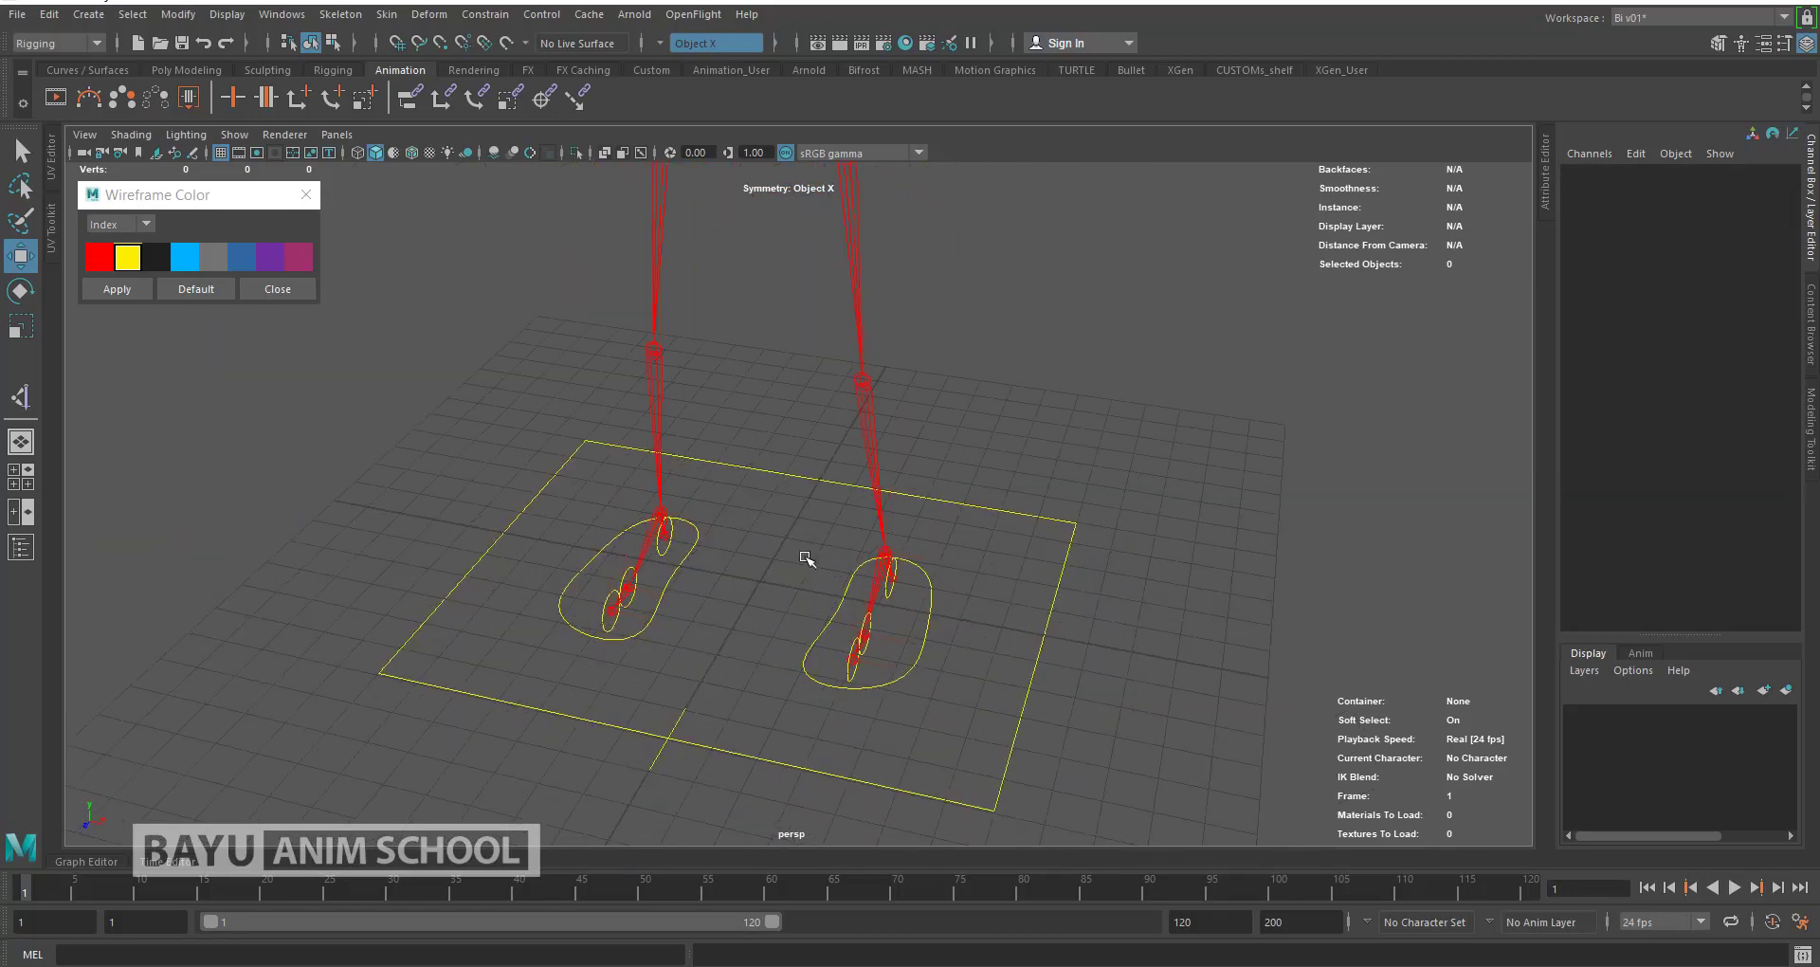
pyautogui.press('space')
pyautogui.click(1143, 403)
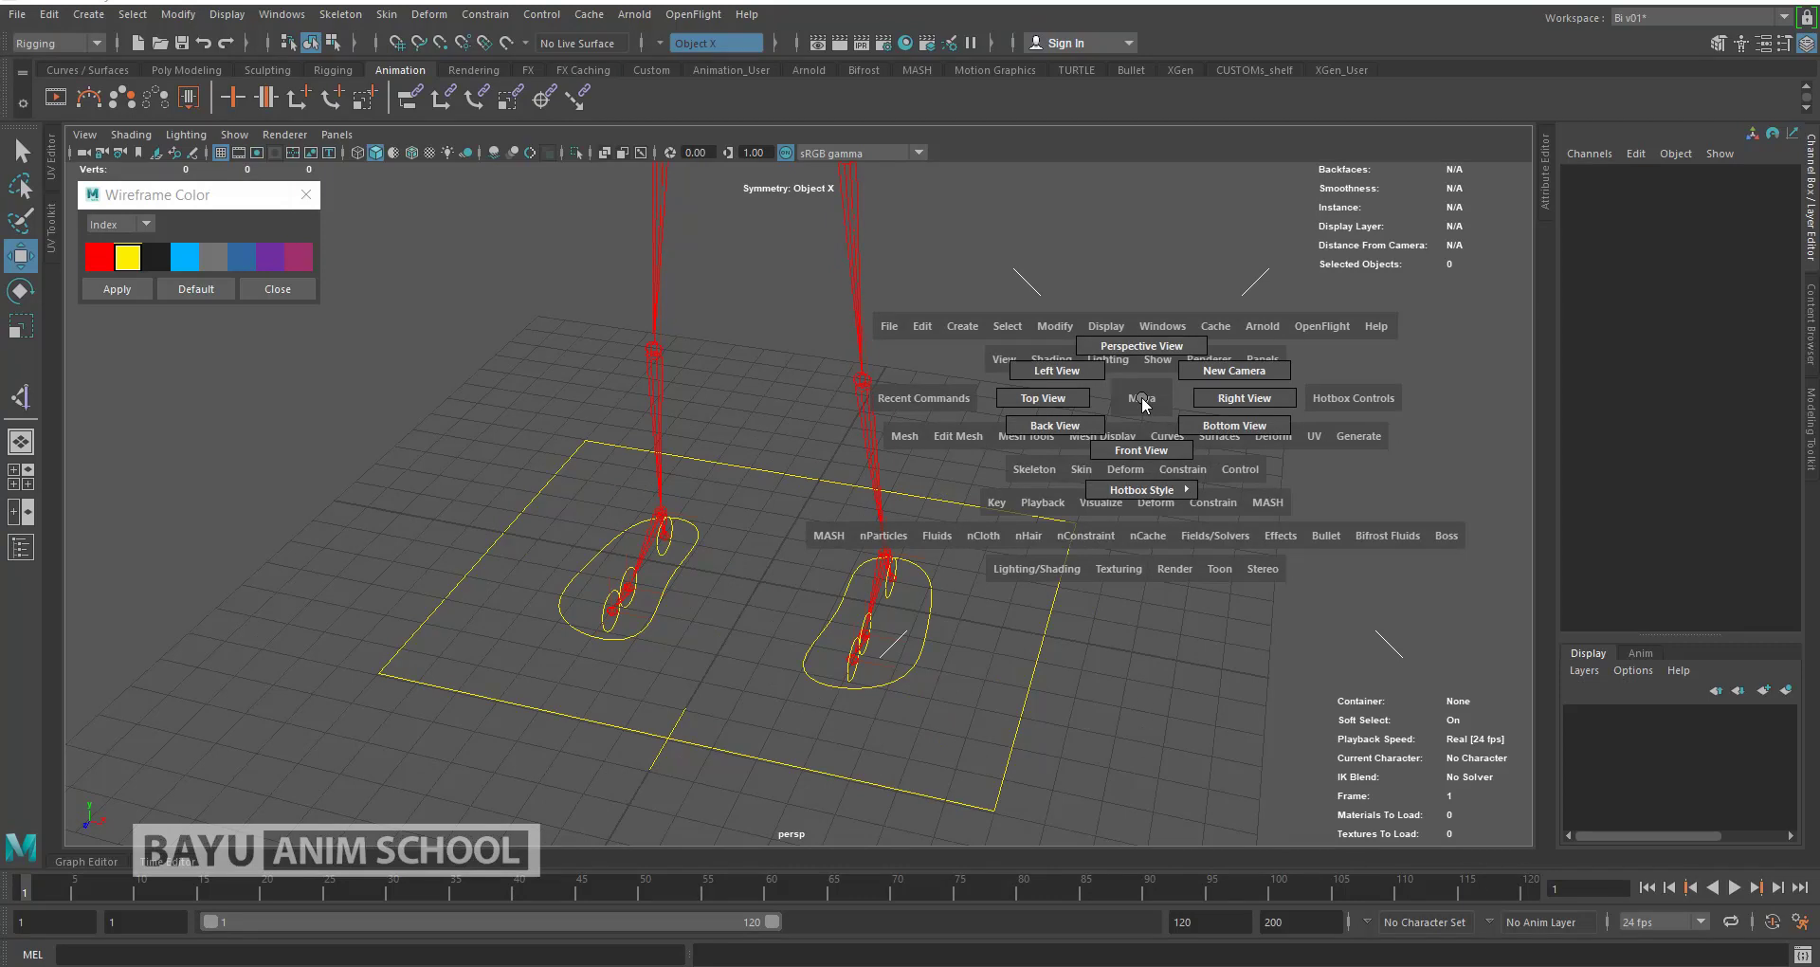
# Step: In Top view, start the CV Curve Tool with grid snapping on
pyautogui.moveTo(1143, 403); pyautogui.dragTo(1042, 398)
pyautogui.moveTo(939, 517)
pyautogui.keyDown('alt'); pyautogui.mouseDown(button='middle')
pyautogui.moveTo(813, 317)
pyautogui.moveTo(934, 441)
pyautogui.mouseUp(button='middle'); pyautogui.keyUp('alt')
pyautogui.keyDown('alt'); pyautogui.moveTo(859, 571); pyautogui.dragTo(825, 414, button='middle'); pyautogui.keyUp('alt')
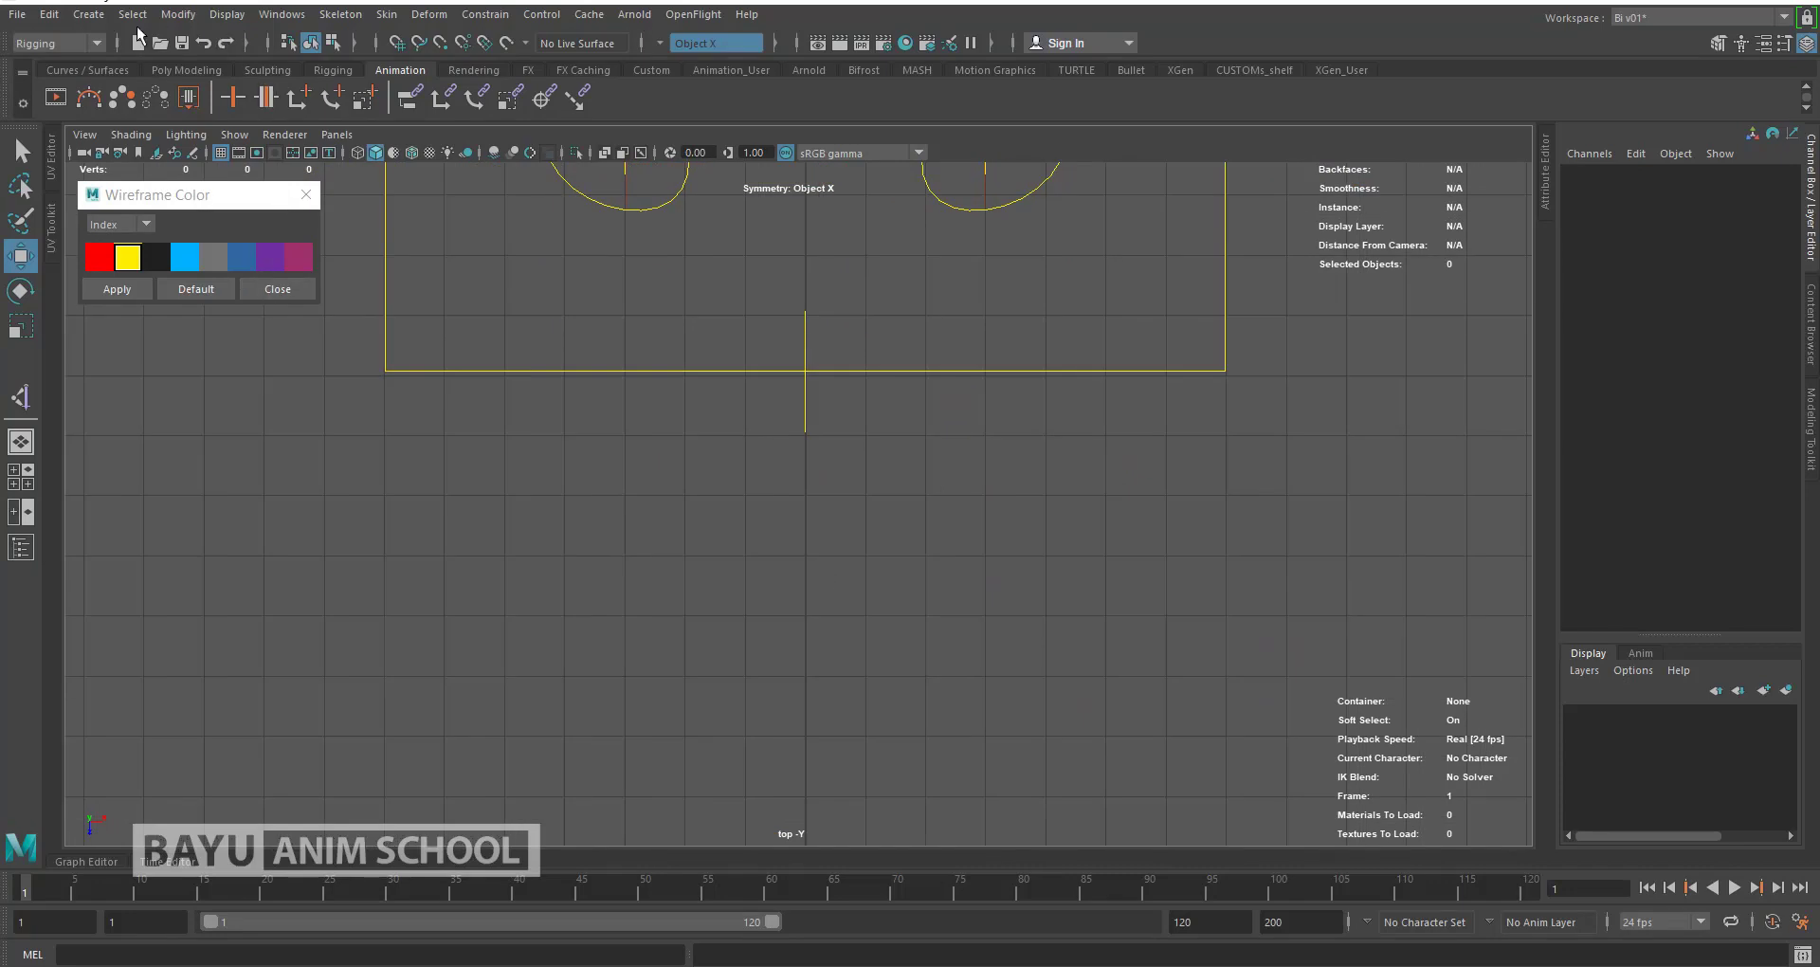
pyautogui.click(88, 14)
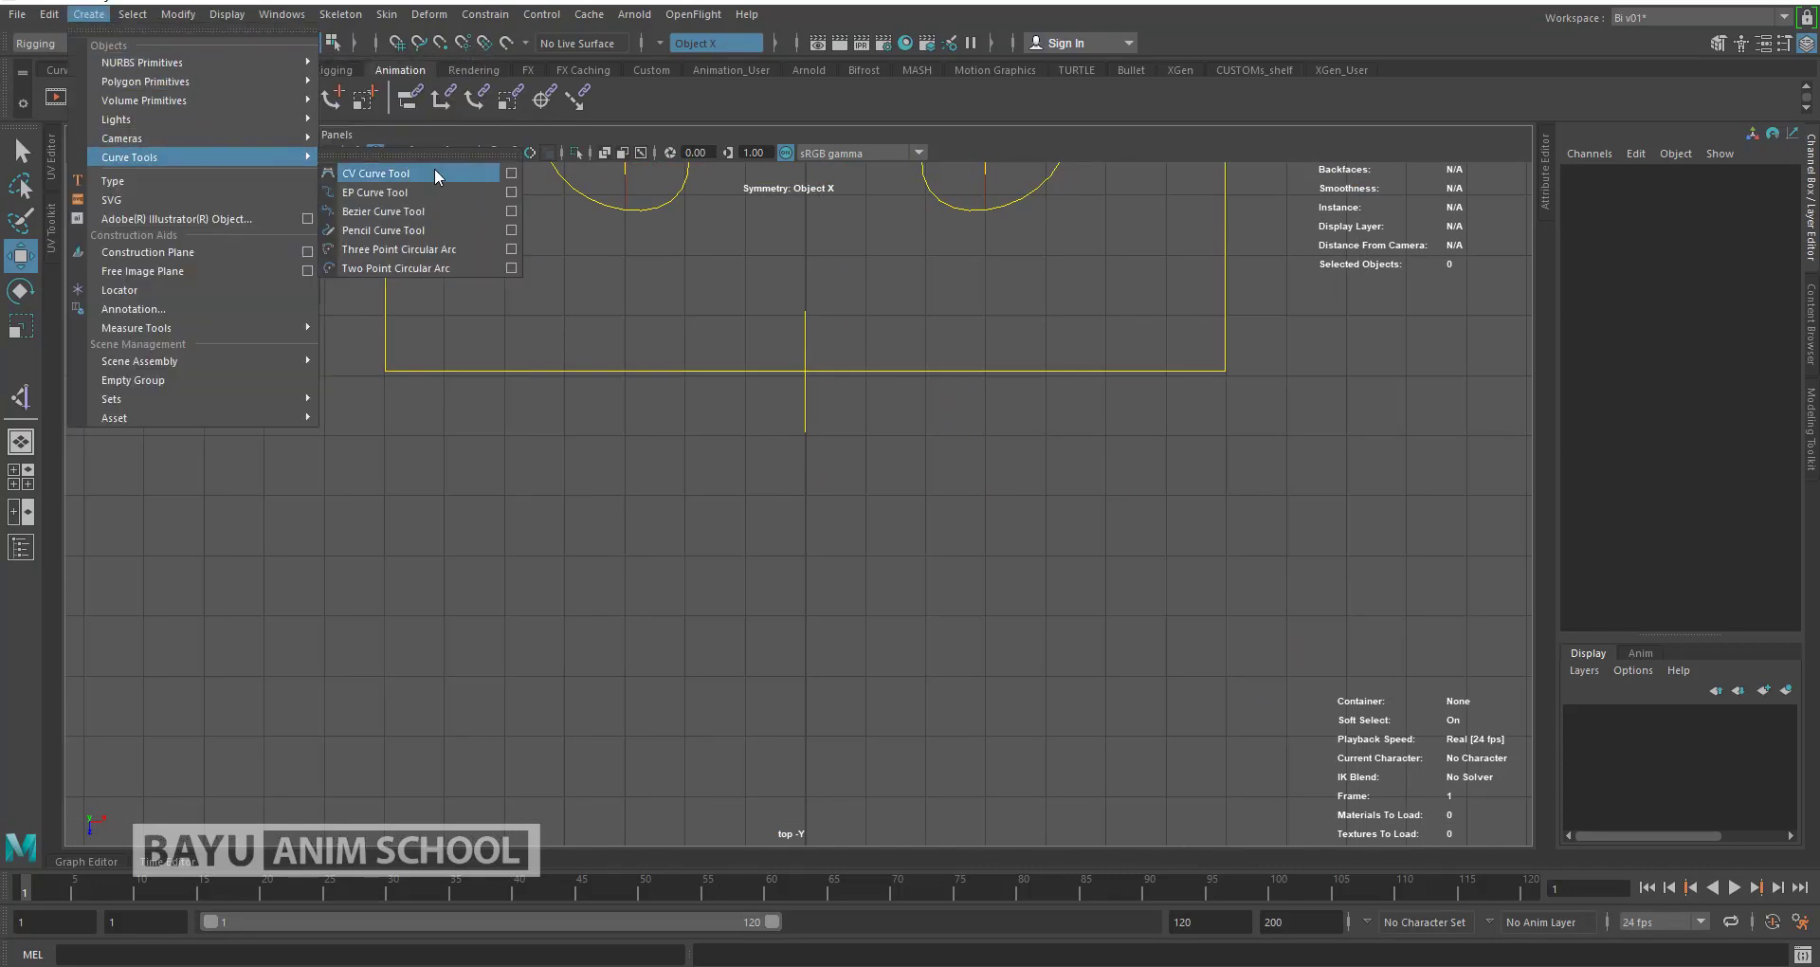
pyautogui.click(435, 171)
pyautogui.click(396, 45)
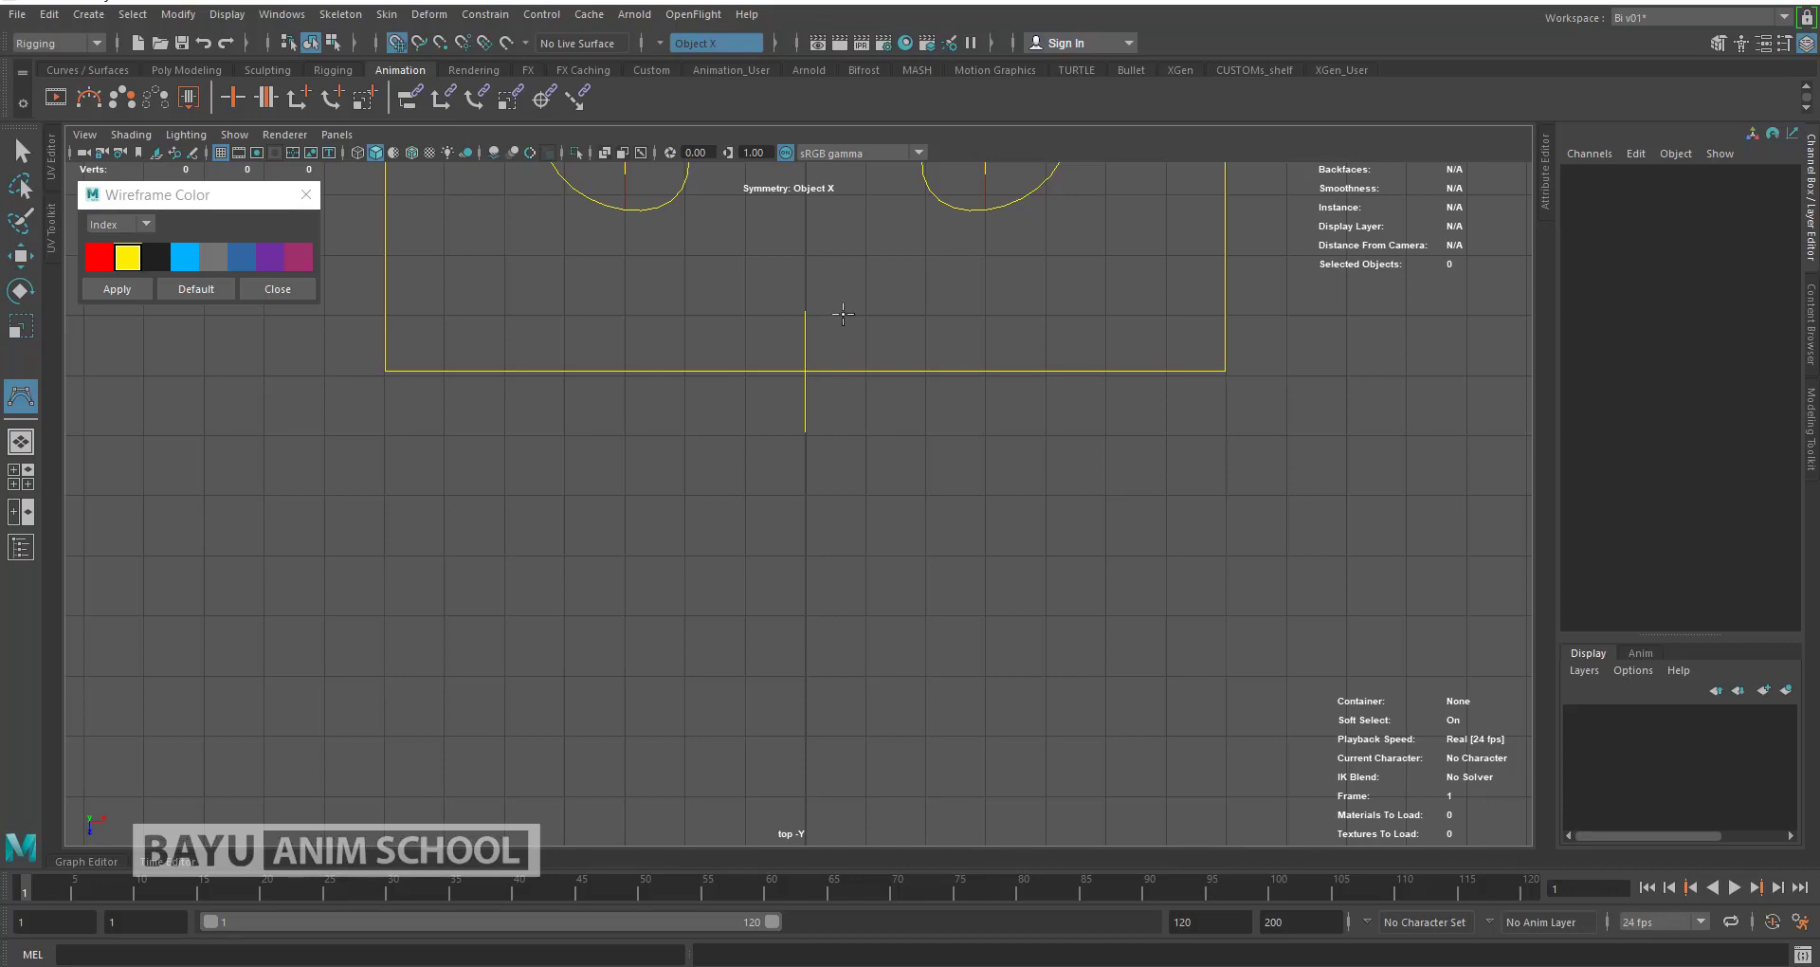
# Step: Draw the grid-snapped arrow curve with a shaft, crossbar and triangular head
pyautogui.click(812, 494)
pyautogui.keyDown('alt'); pyautogui.moveTo(937, 663); pyautogui.dragTo(934, 589, button='middle'); pyautogui.keyUp('alt')
pyautogui.click(802, 539)
pyautogui.click(742, 539)
pyautogui.click(803, 600)
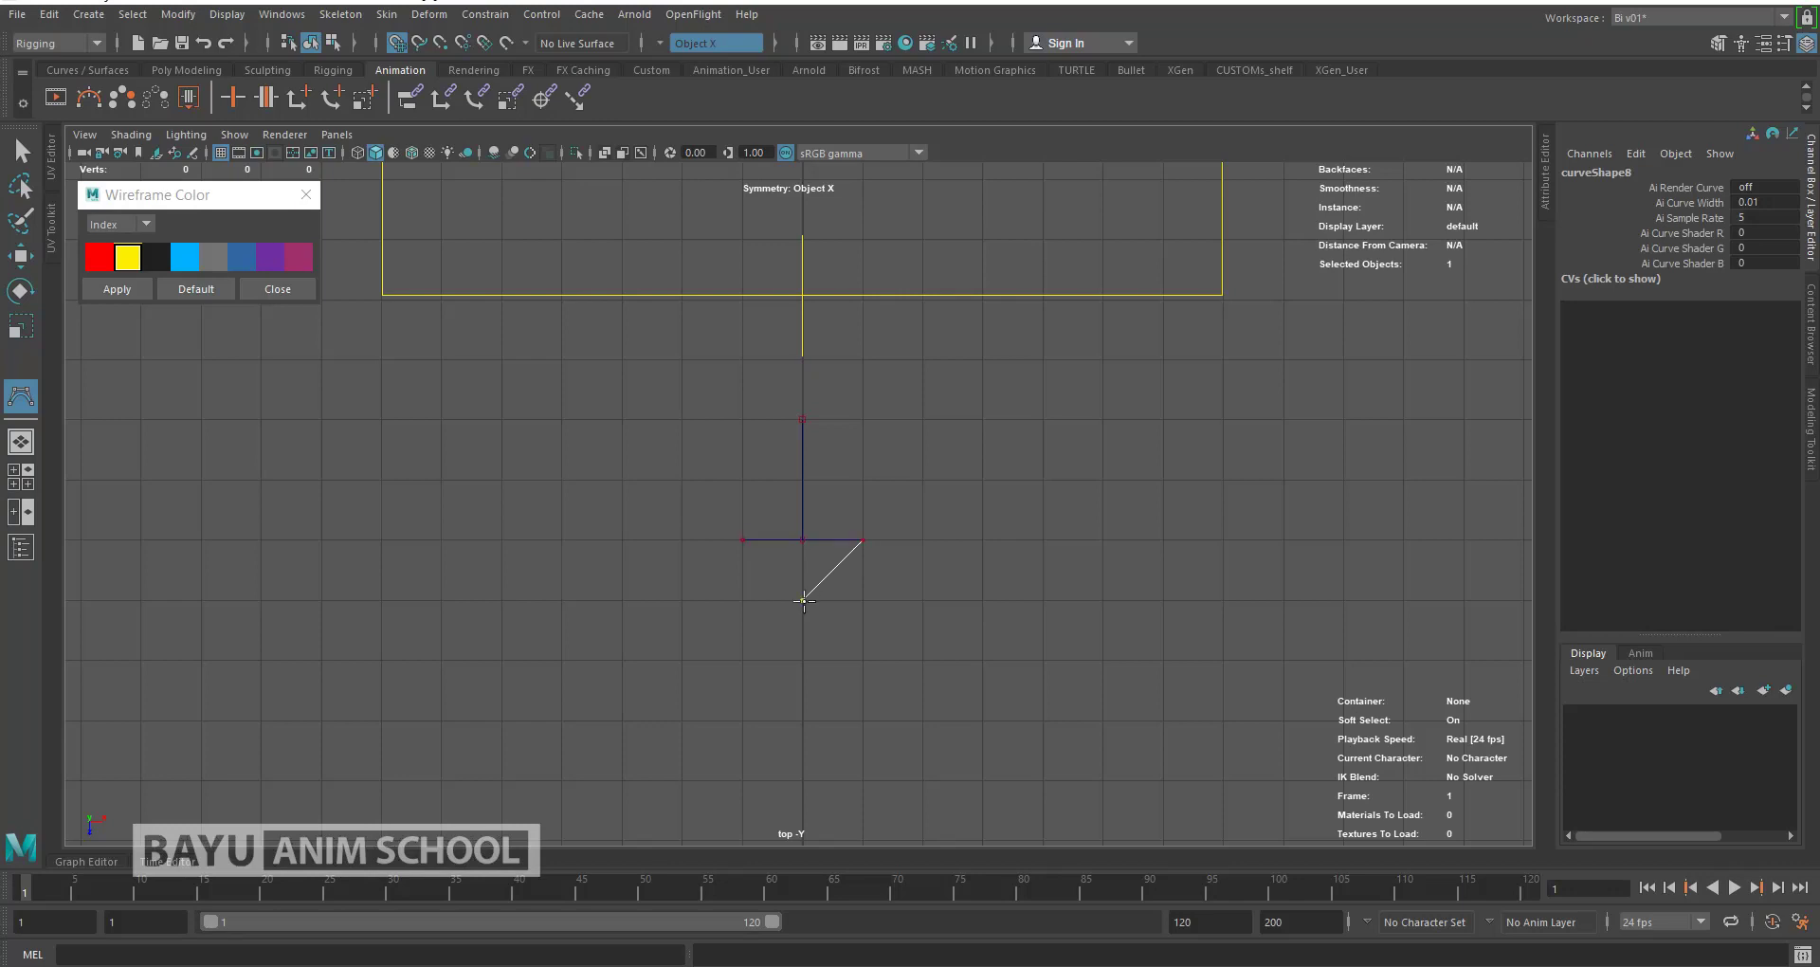
pyautogui.hotkey('ctrl', 'z')
pyautogui.click(803, 539)
pyautogui.click(802, 601)
pyautogui.click(743, 600)
pyautogui.click(803, 661)
pyautogui.click(863, 601)
pyautogui.click(803, 599)
pyautogui.press('w')
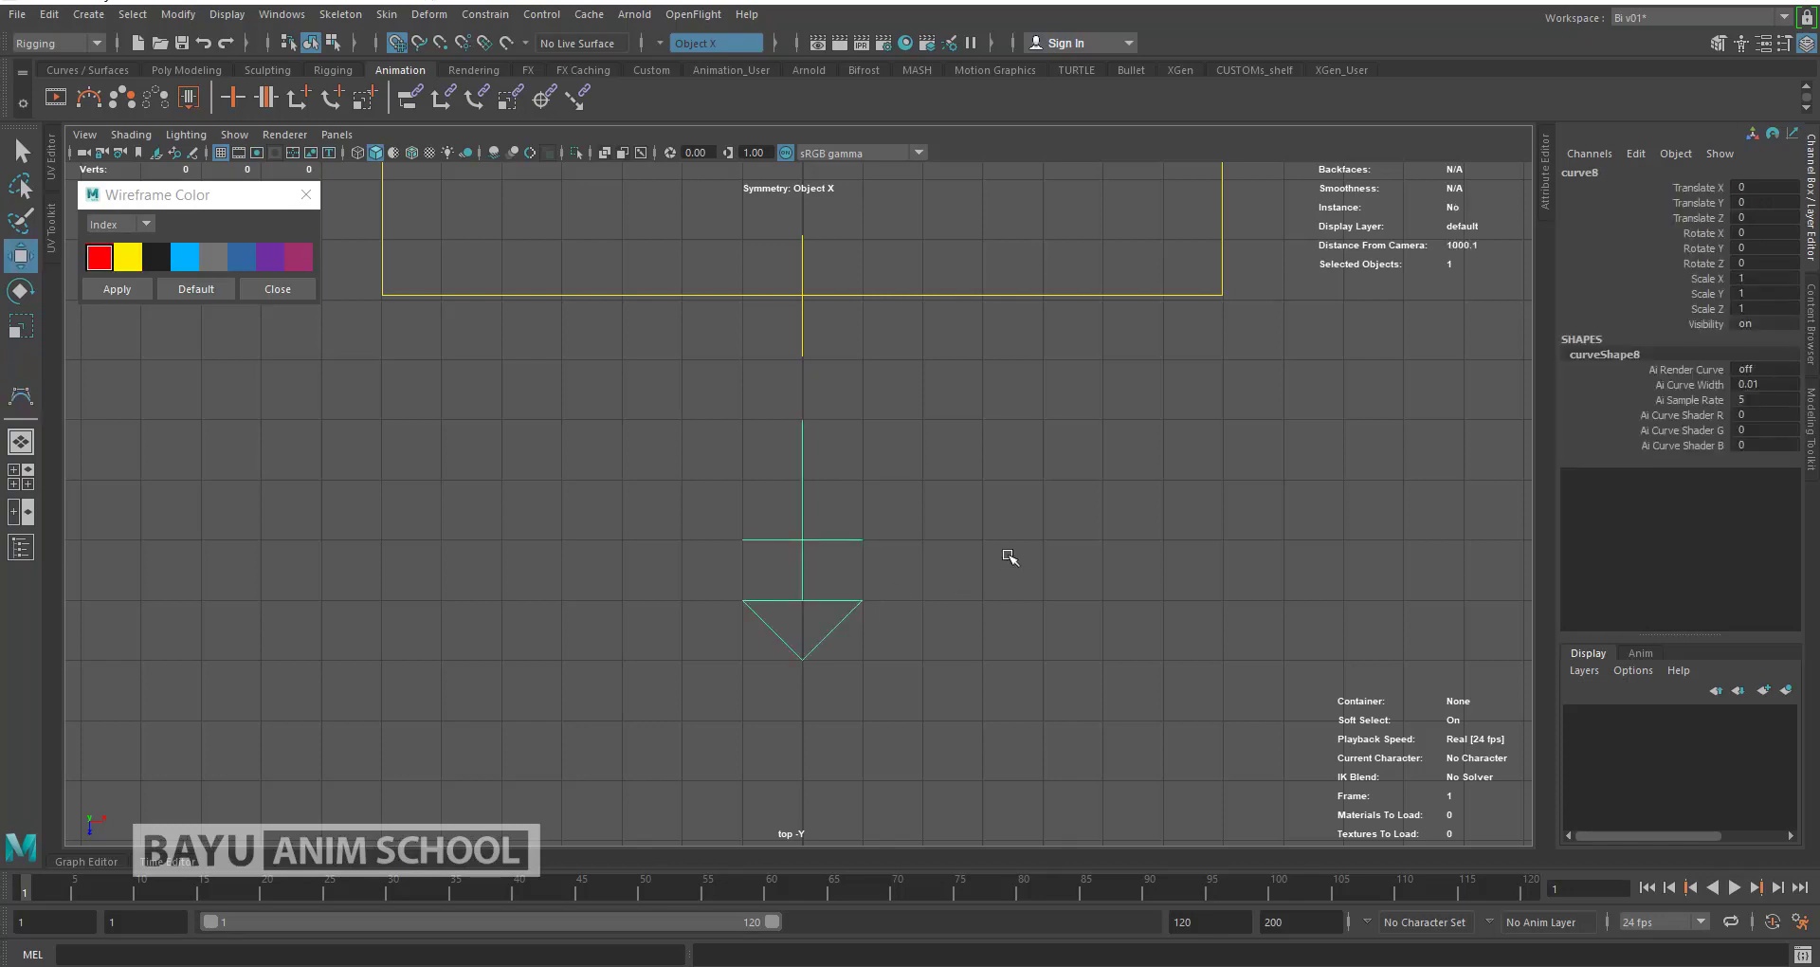
# Step: Turn symmetry off and scale the arrowhead CVs narrower in X
pyautogui.moveTo(993, 485); pyautogui.dragTo(897, 560, button='right')
pyautogui.moveTo(901, 560); pyautogui.dragTo(721, 720)
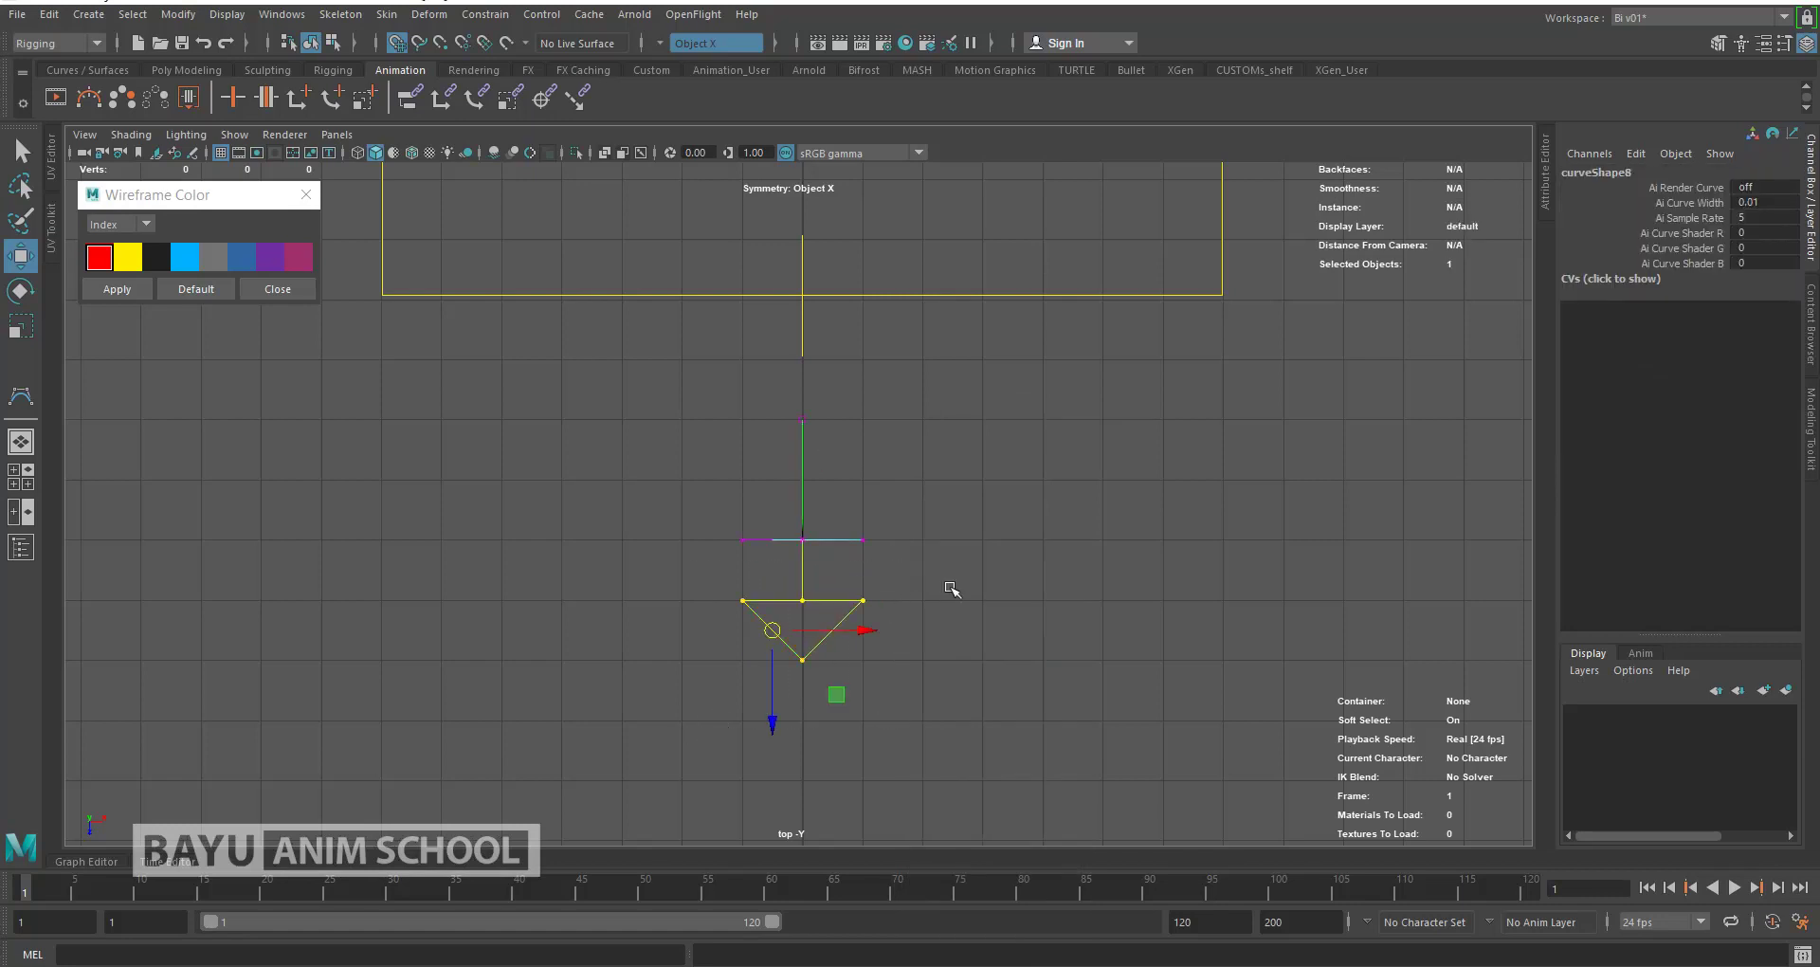
pyautogui.press('r')
pyautogui.click(661, 44)
pyautogui.click(702, 57)
pyautogui.click(967, 651)
pyautogui.moveTo(681, 576); pyautogui.dragTo(992, 697)
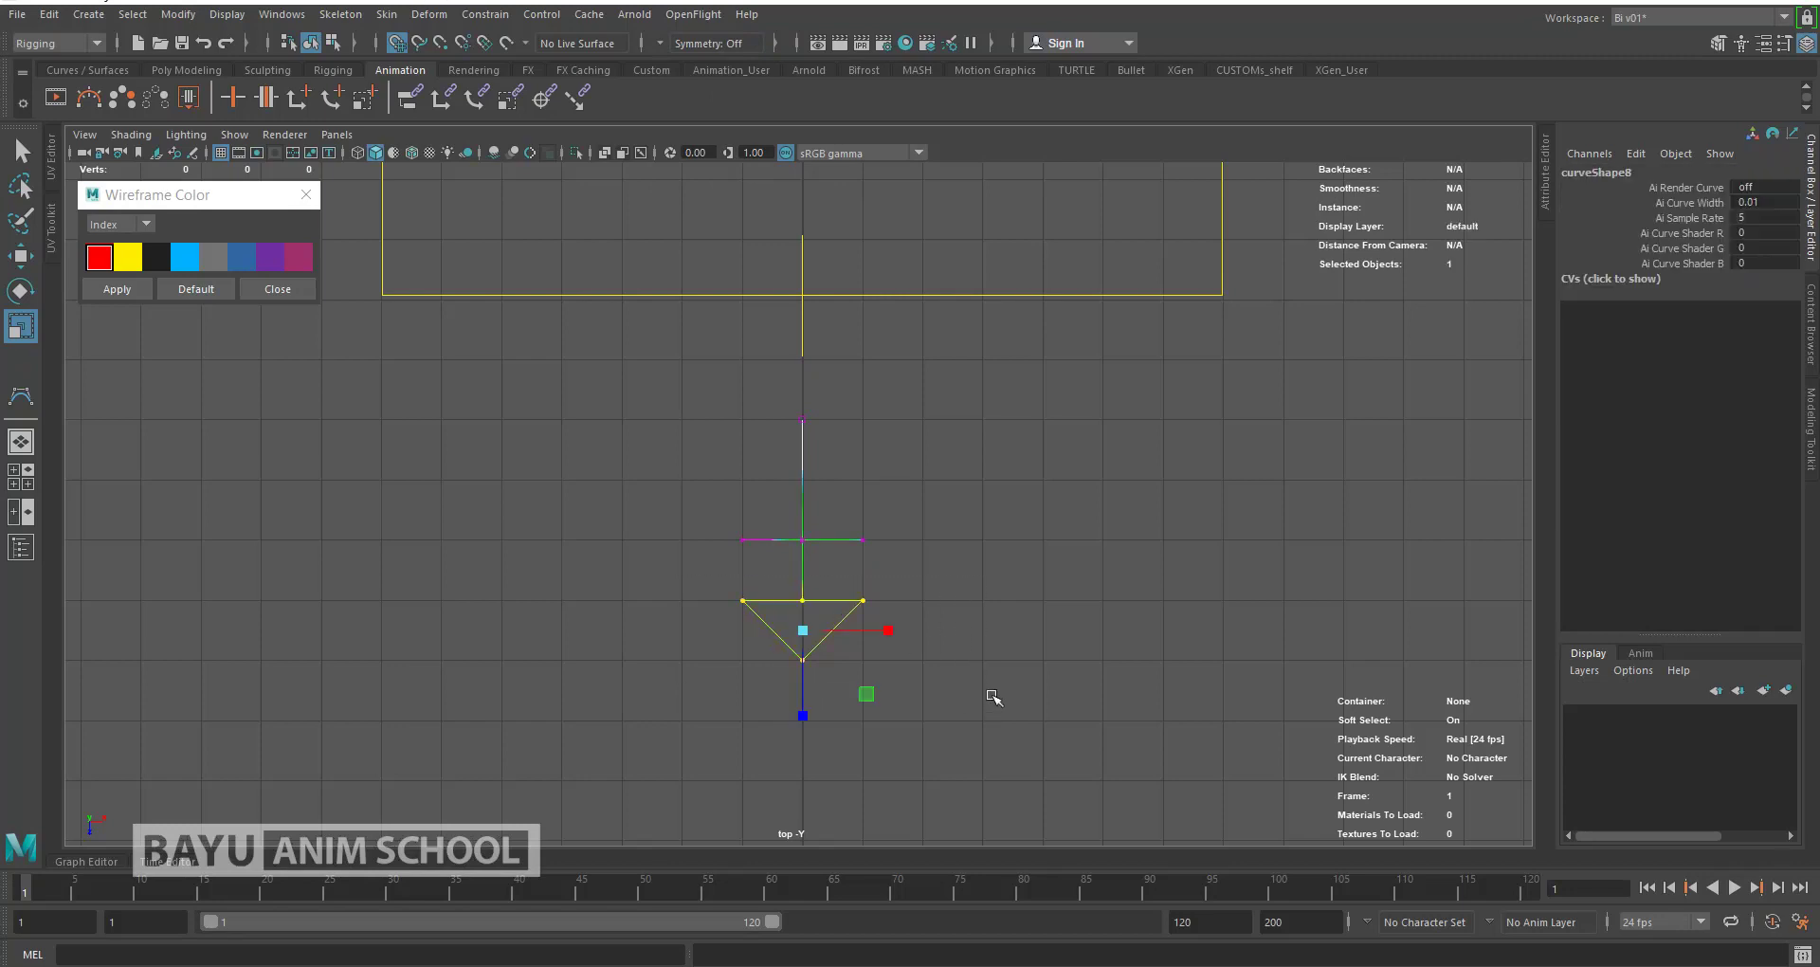
pyautogui.moveTo(887, 630); pyautogui.dragTo(847, 635)
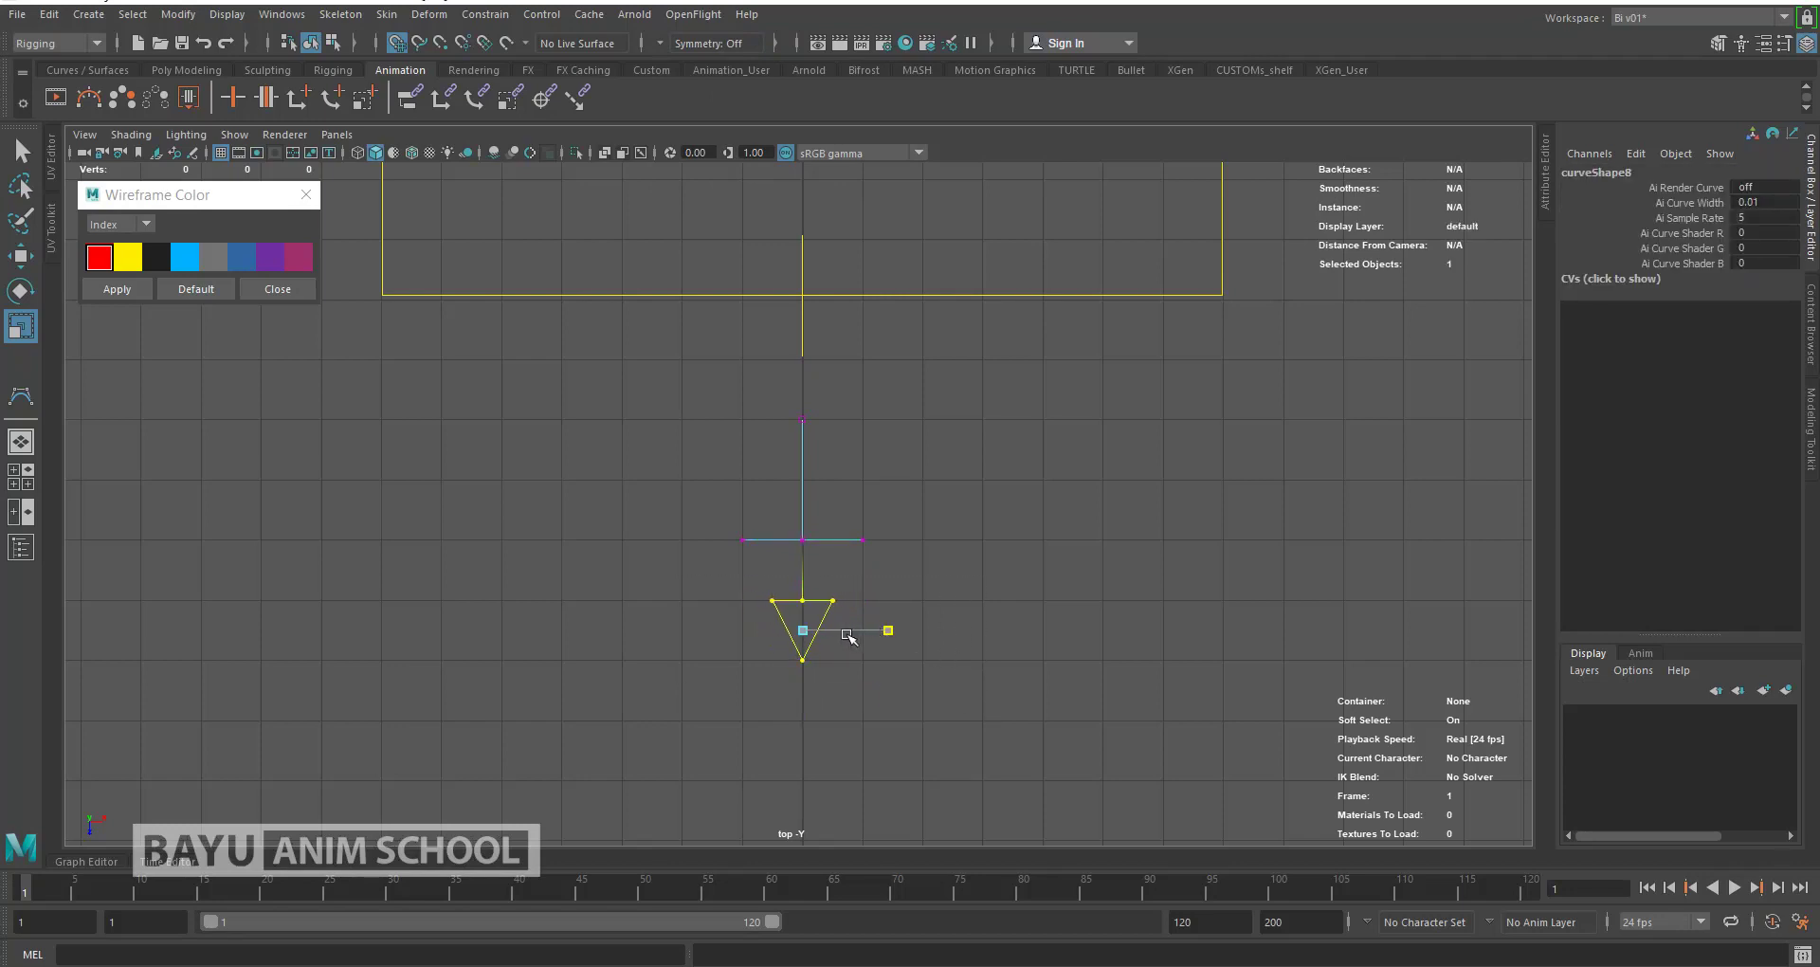
# Step: Return to the perspective view and select the whole arrow curve8
pyautogui.press('space')
pyautogui.moveTo(958, 607); pyautogui.dragTo(976, 521)
pyautogui.moveTo(654, 734)
pyautogui.keyDown('alt'); pyautogui.mouseDown()
pyautogui.moveTo(686, 695)
pyautogui.moveTo(638, 698)
pyautogui.mouseUp(); pyautogui.keyUp('alt')
pyautogui.moveTo(307, 512); pyautogui.dragTo(621, 725)
# Step: Move the arrow control along Z so it sits between the feet
pyautogui.press('w')
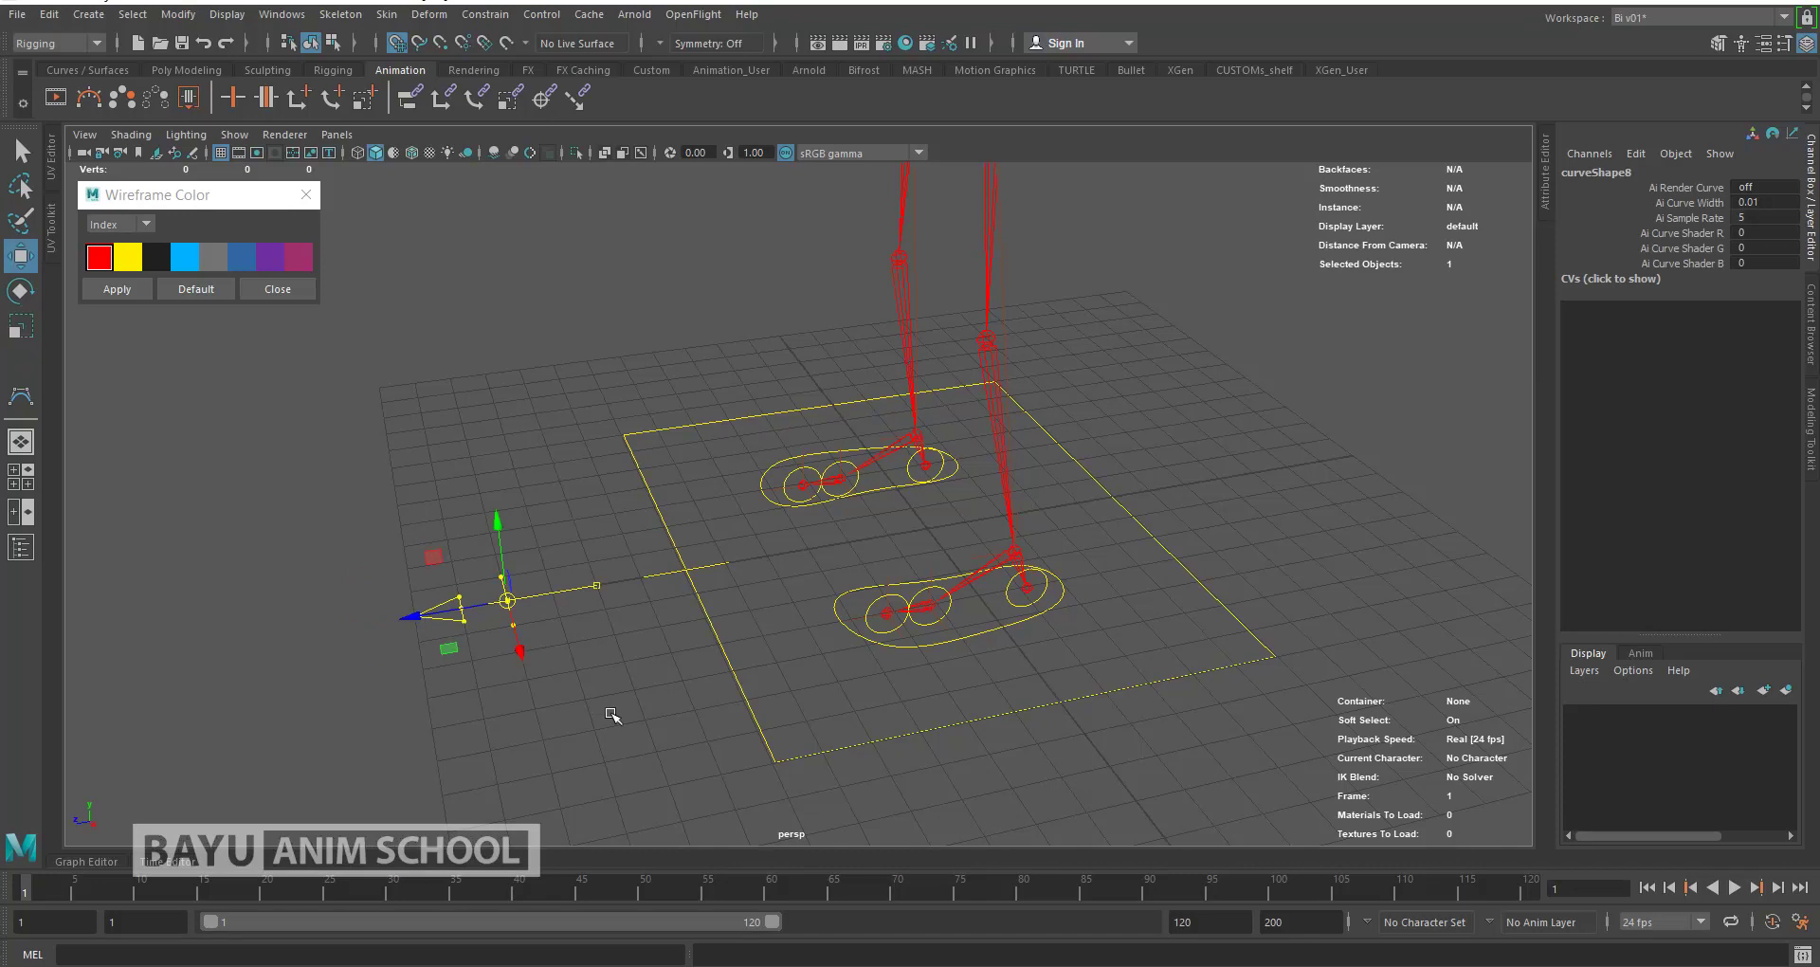
pyautogui.moveTo(414, 616); pyautogui.dragTo(915, 550)
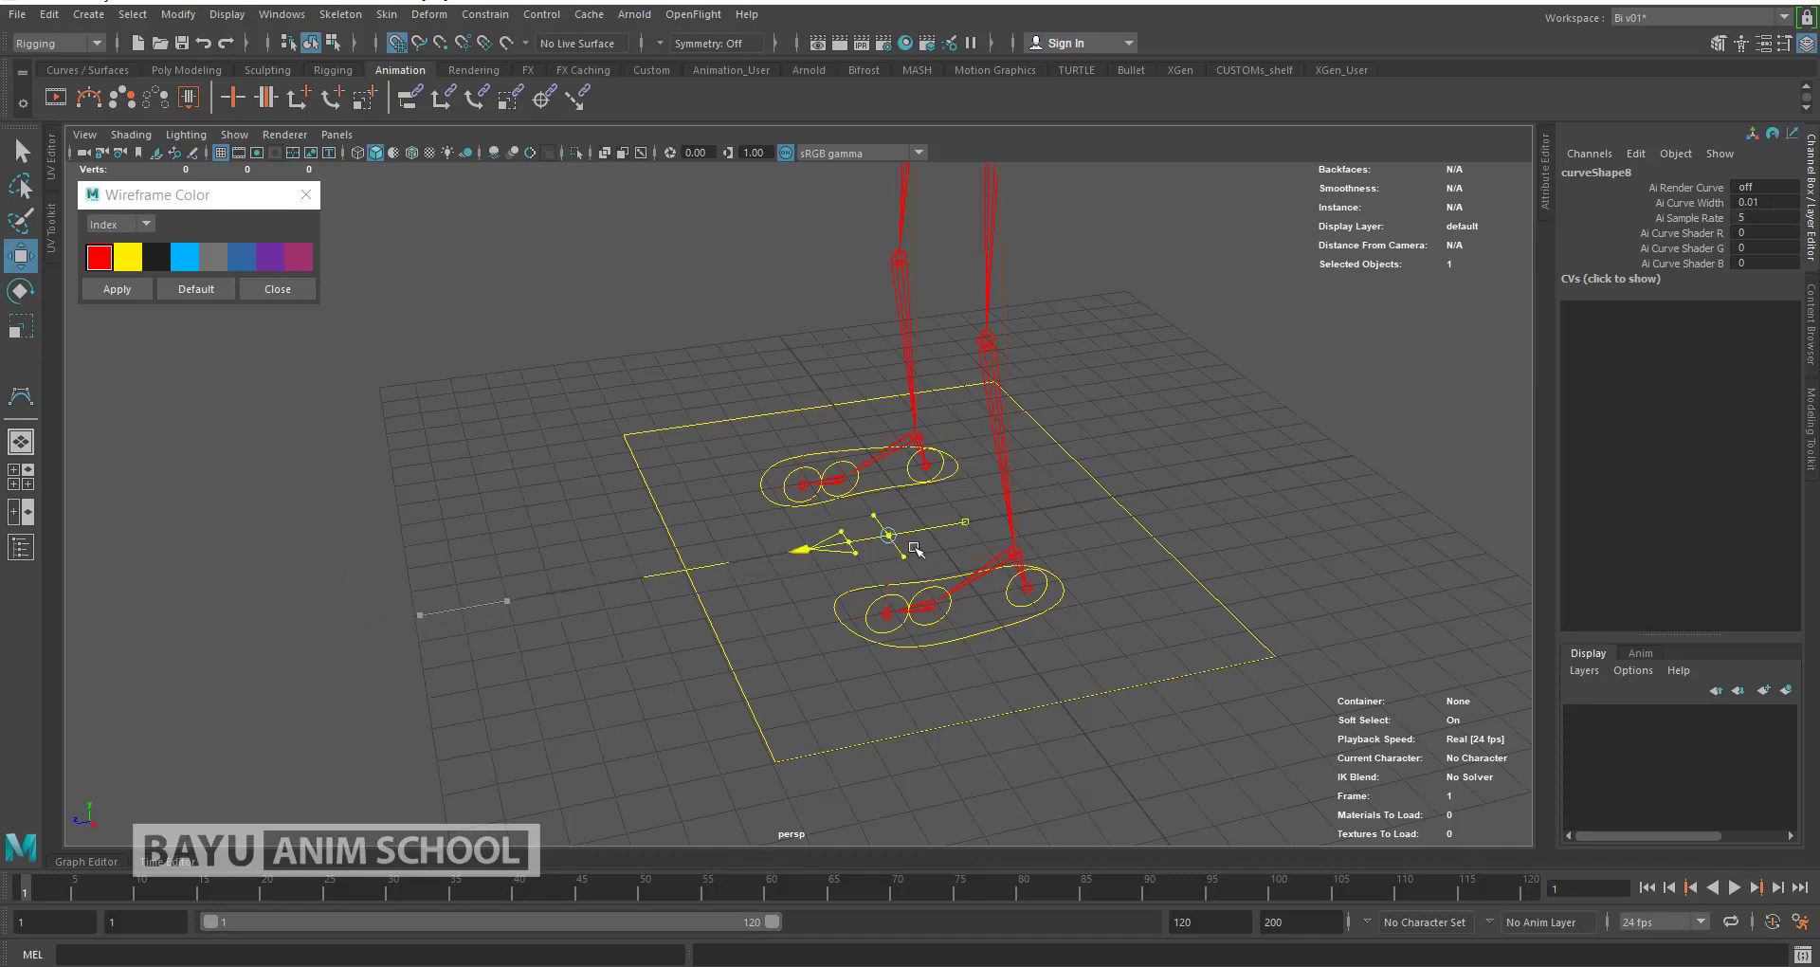
pyautogui.click(1231, 501)
pyautogui.keyDown('alt'); pyautogui.moveTo(1231, 501); pyautogui.dragTo(1096, 497); pyautogui.keyUp('alt')
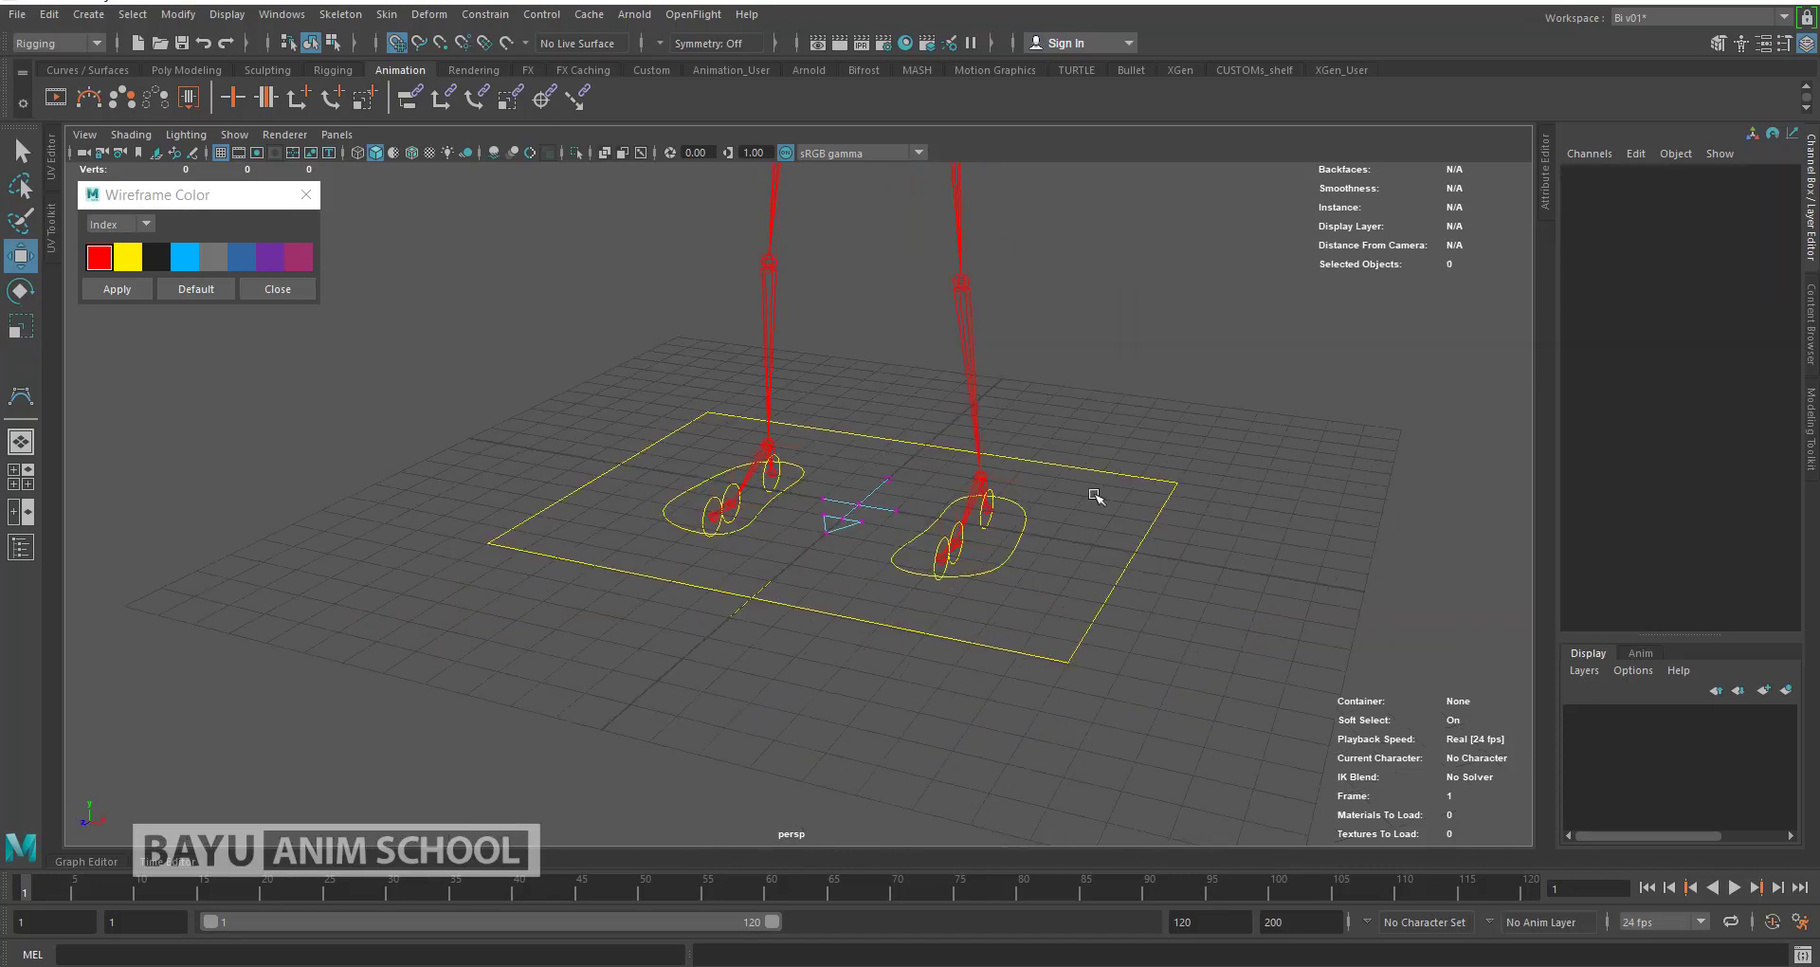
pyautogui.moveTo(1176, 410); pyautogui.dragTo(1243, 355, button='right')
pyautogui.click(1285, 512)
pyautogui.hotkey('ctrl', 'z')
# Step: Set the arrow's wireframe colour to yellow and orbit around to check it
pyautogui.click(128, 257)
pyautogui.click(203, 504)
pyautogui.moveTo(203, 503)
pyautogui.keyDown('alt'); pyautogui.mouseDown()
pyautogui.moveTo(925, 664)
pyautogui.moveTo(832, 658)
pyautogui.moveTo(931, 560)
pyautogui.moveTo(959, 610)
pyautogui.moveTo(754, 595)
pyautogui.mouseUp(); pyautogui.keyUp('alt')
pyautogui.scroll(5, 959, 610)
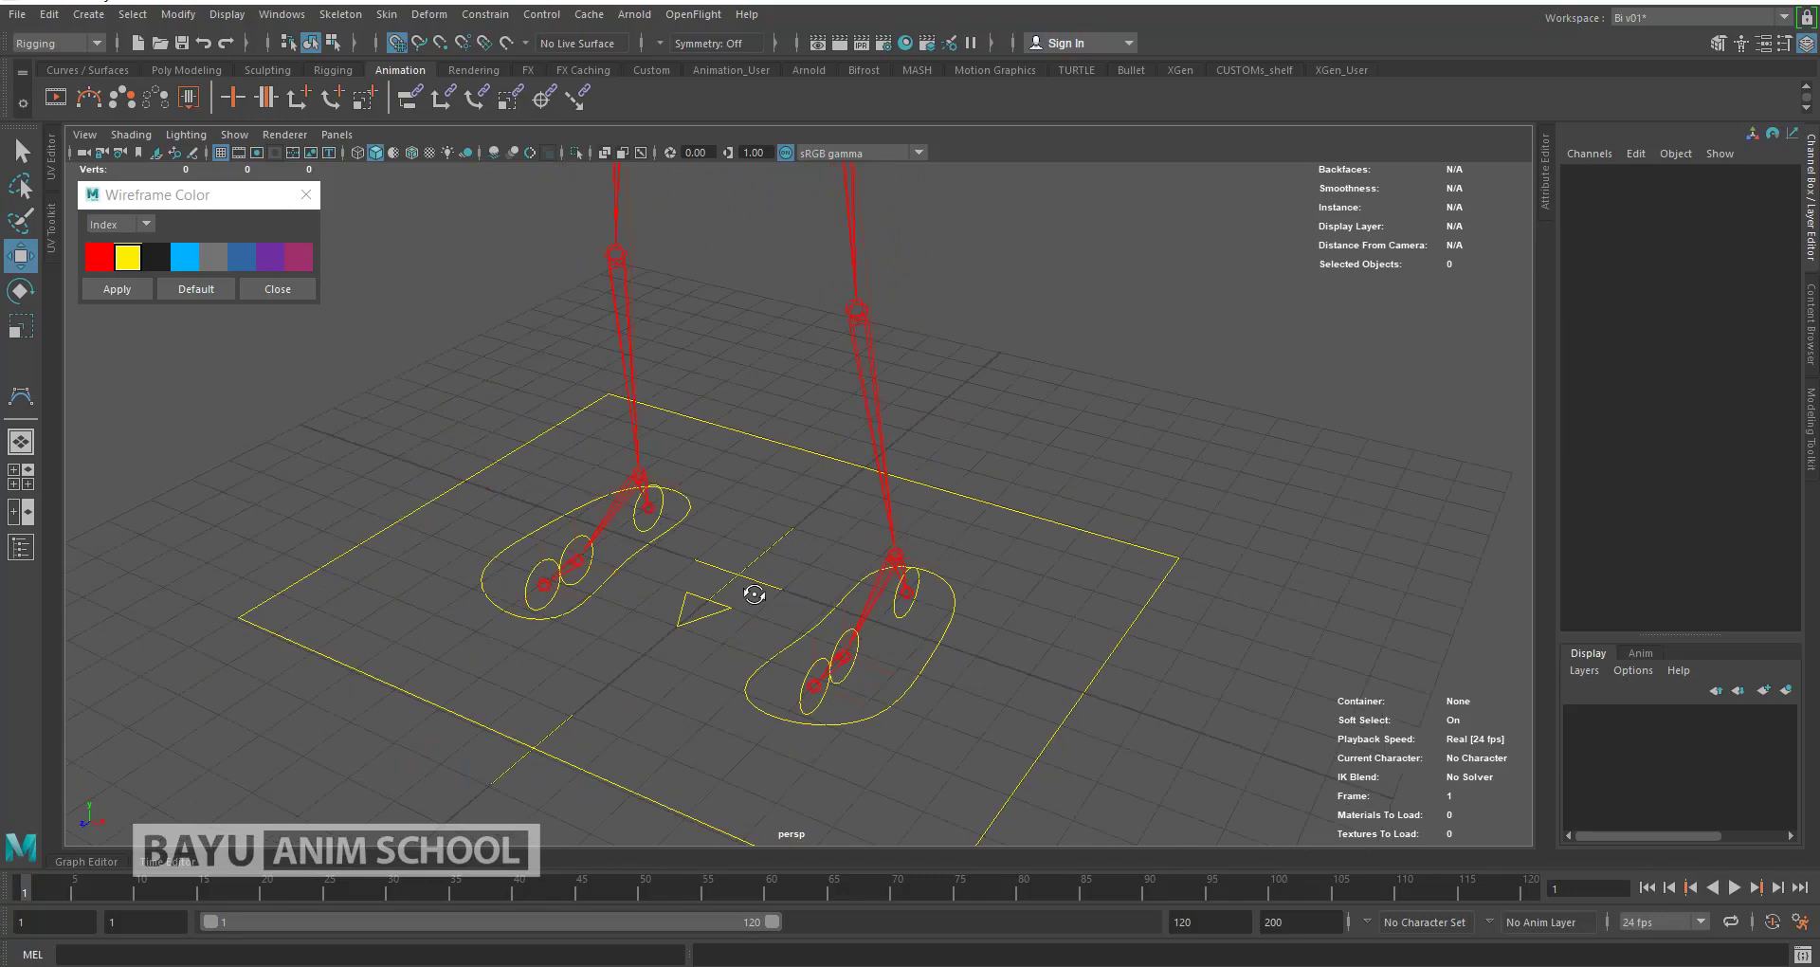
pyautogui.scroll(3, 756, 595)
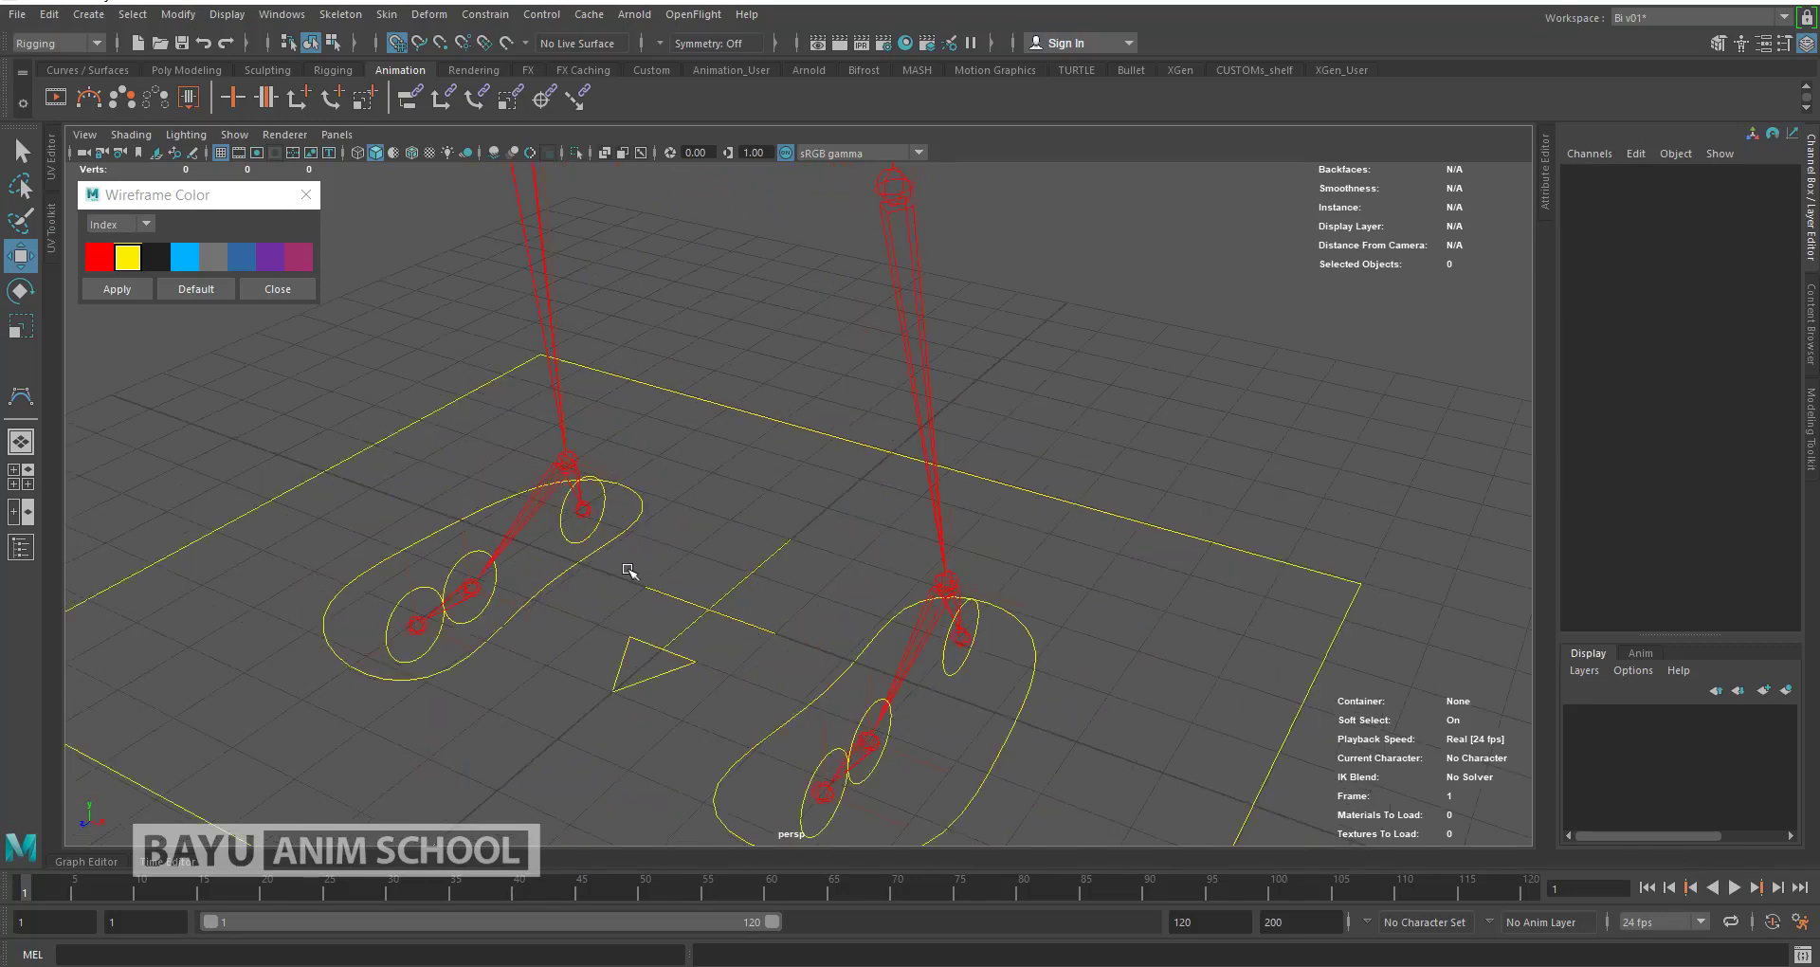
pyautogui.keyDown('alt'); pyautogui.moveTo(746, 697); pyautogui.dragTo(760, 610); pyautogui.keyUp('alt')
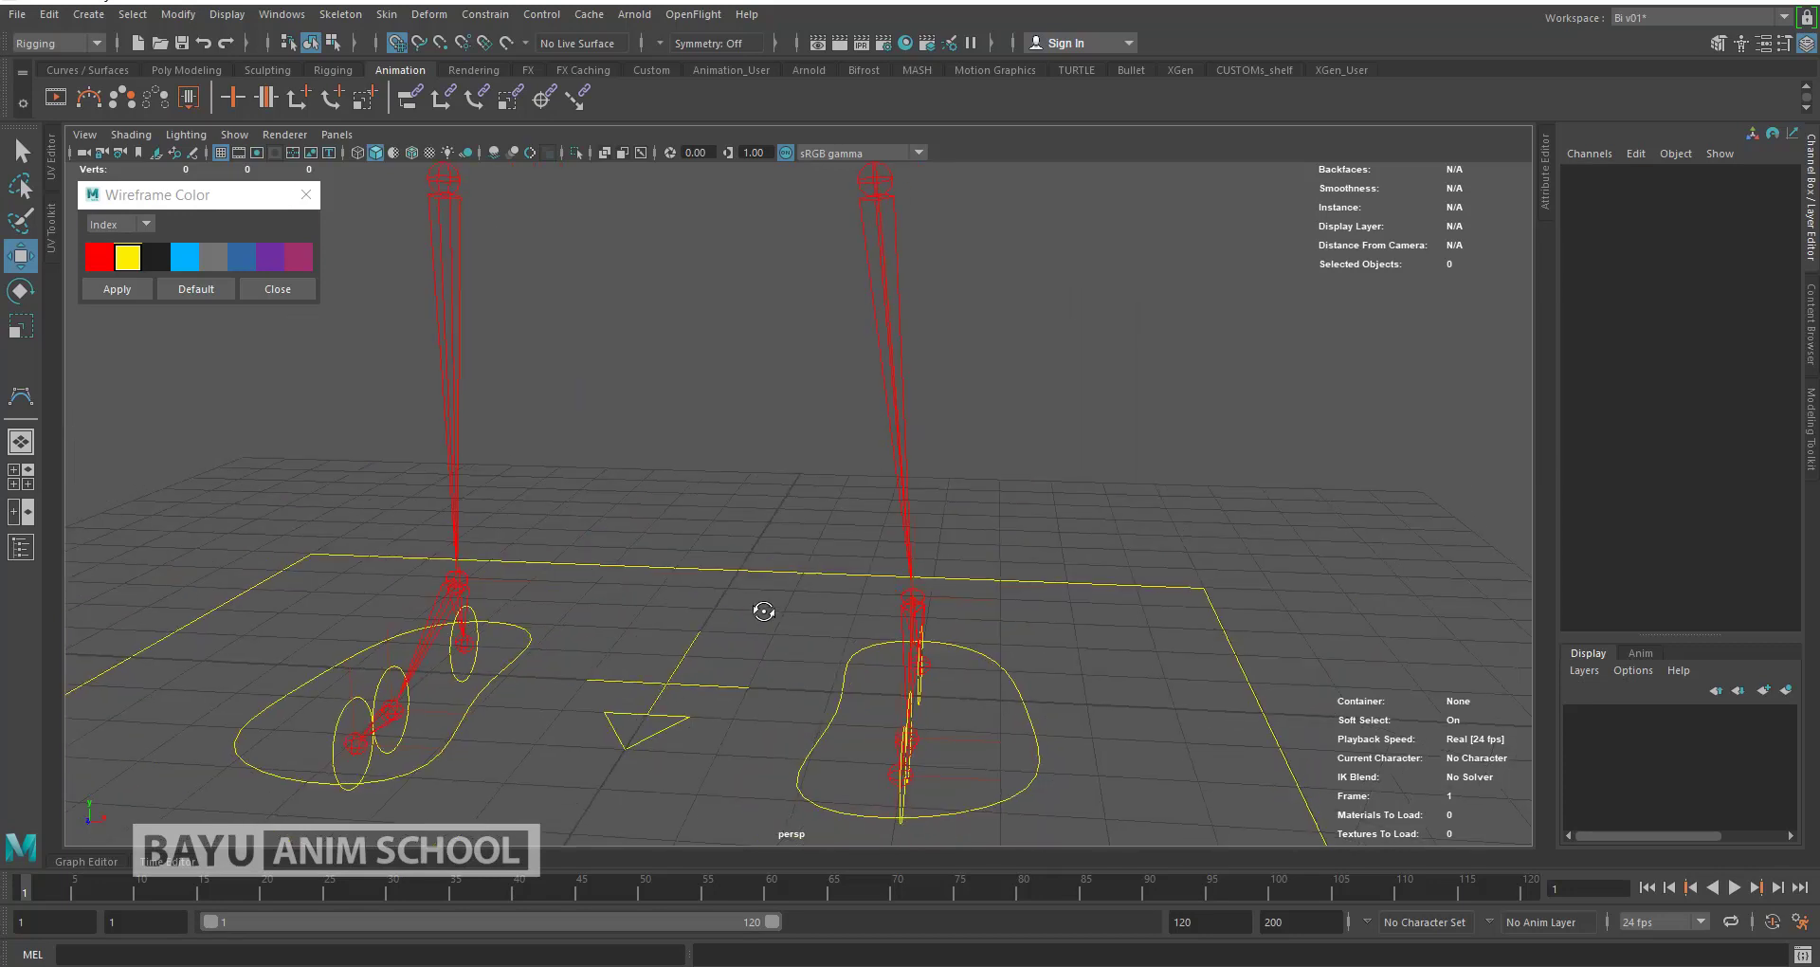
pyautogui.moveTo(581, 630)
pyautogui.keyDown('alt'); pyautogui.mouseDown()
pyautogui.moveTo(638, 671)
pyautogui.moveTo(995, 618)
pyautogui.mouseUp(); pyautogui.keyUp('alt')
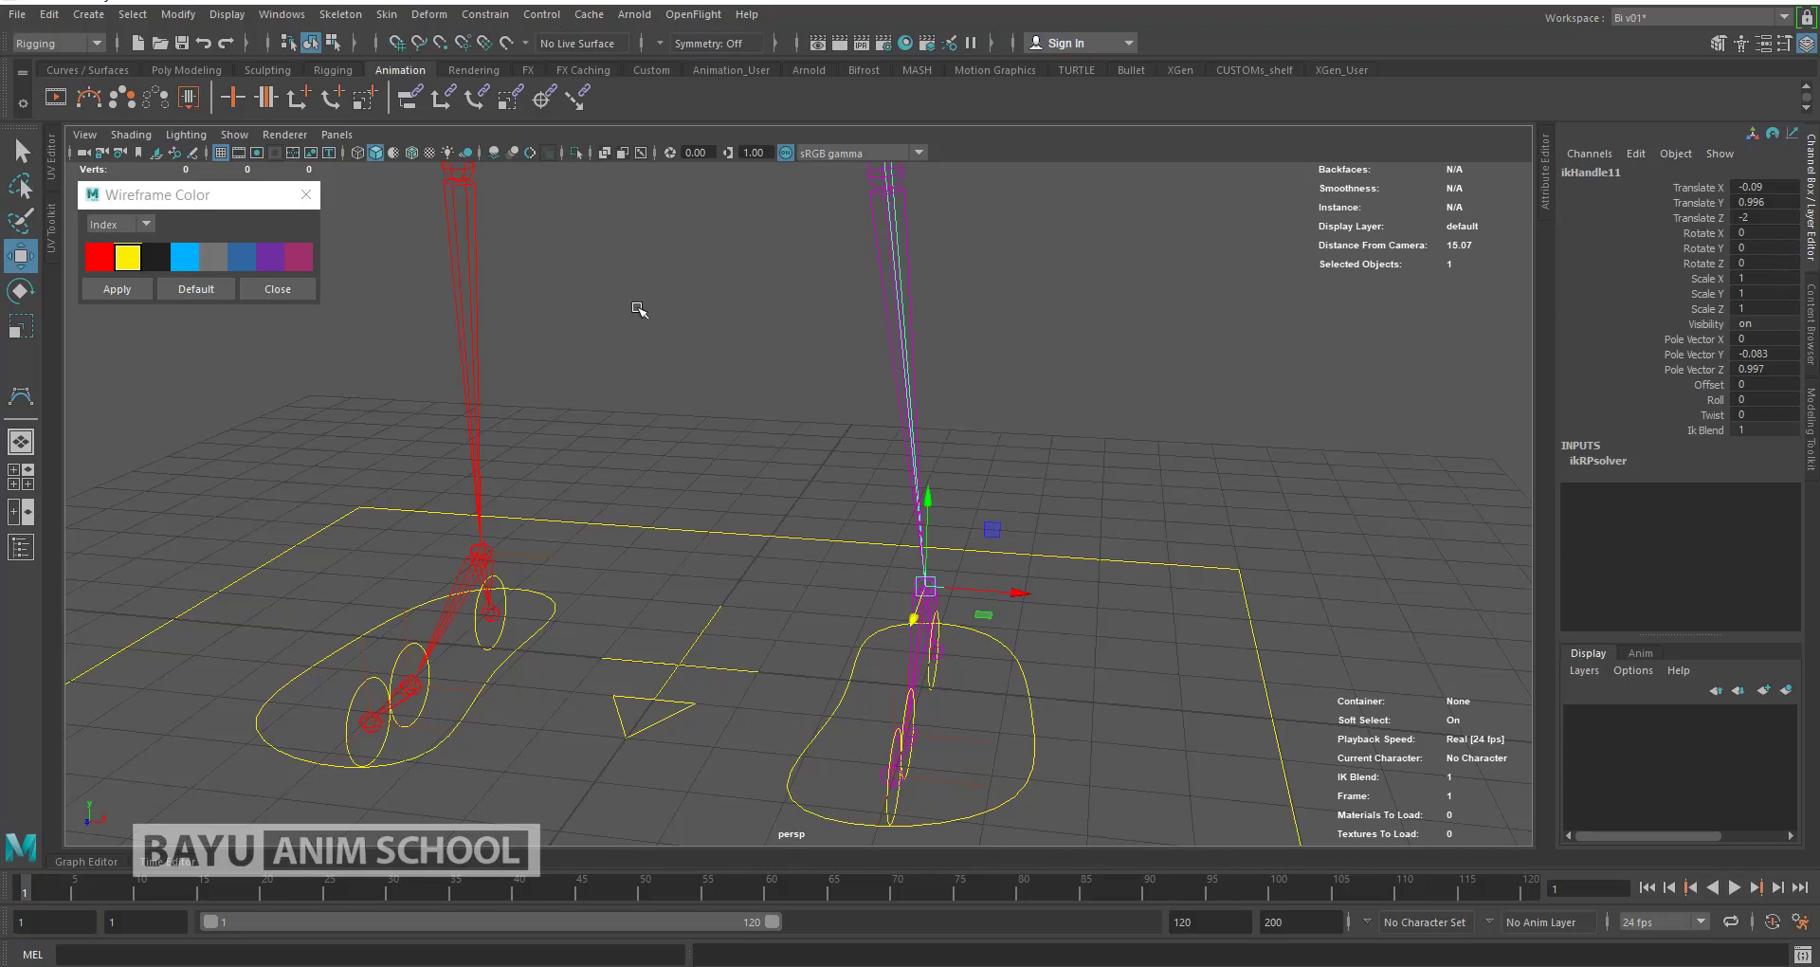
# Step: Point-constrain the arrow control to the right leg IK handle on X and Z
pyautogui.click(749, 481)
pyautogui.click(681, 668)
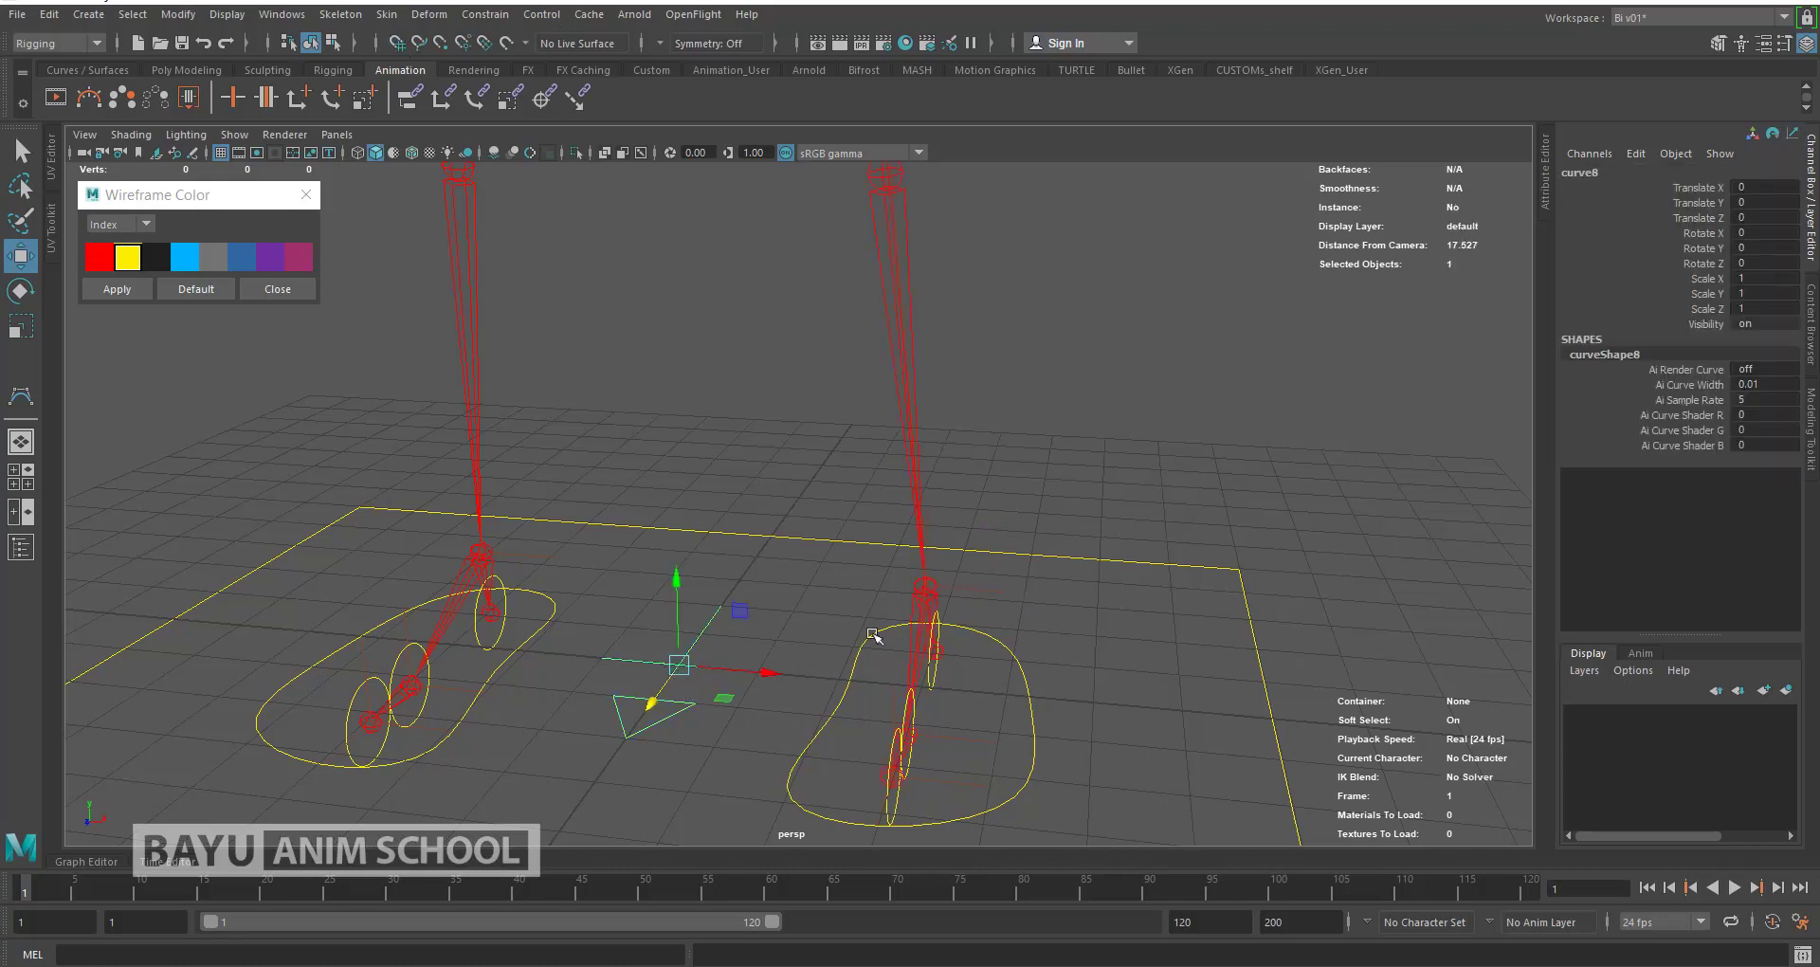
pyautogui.click(938, 595)
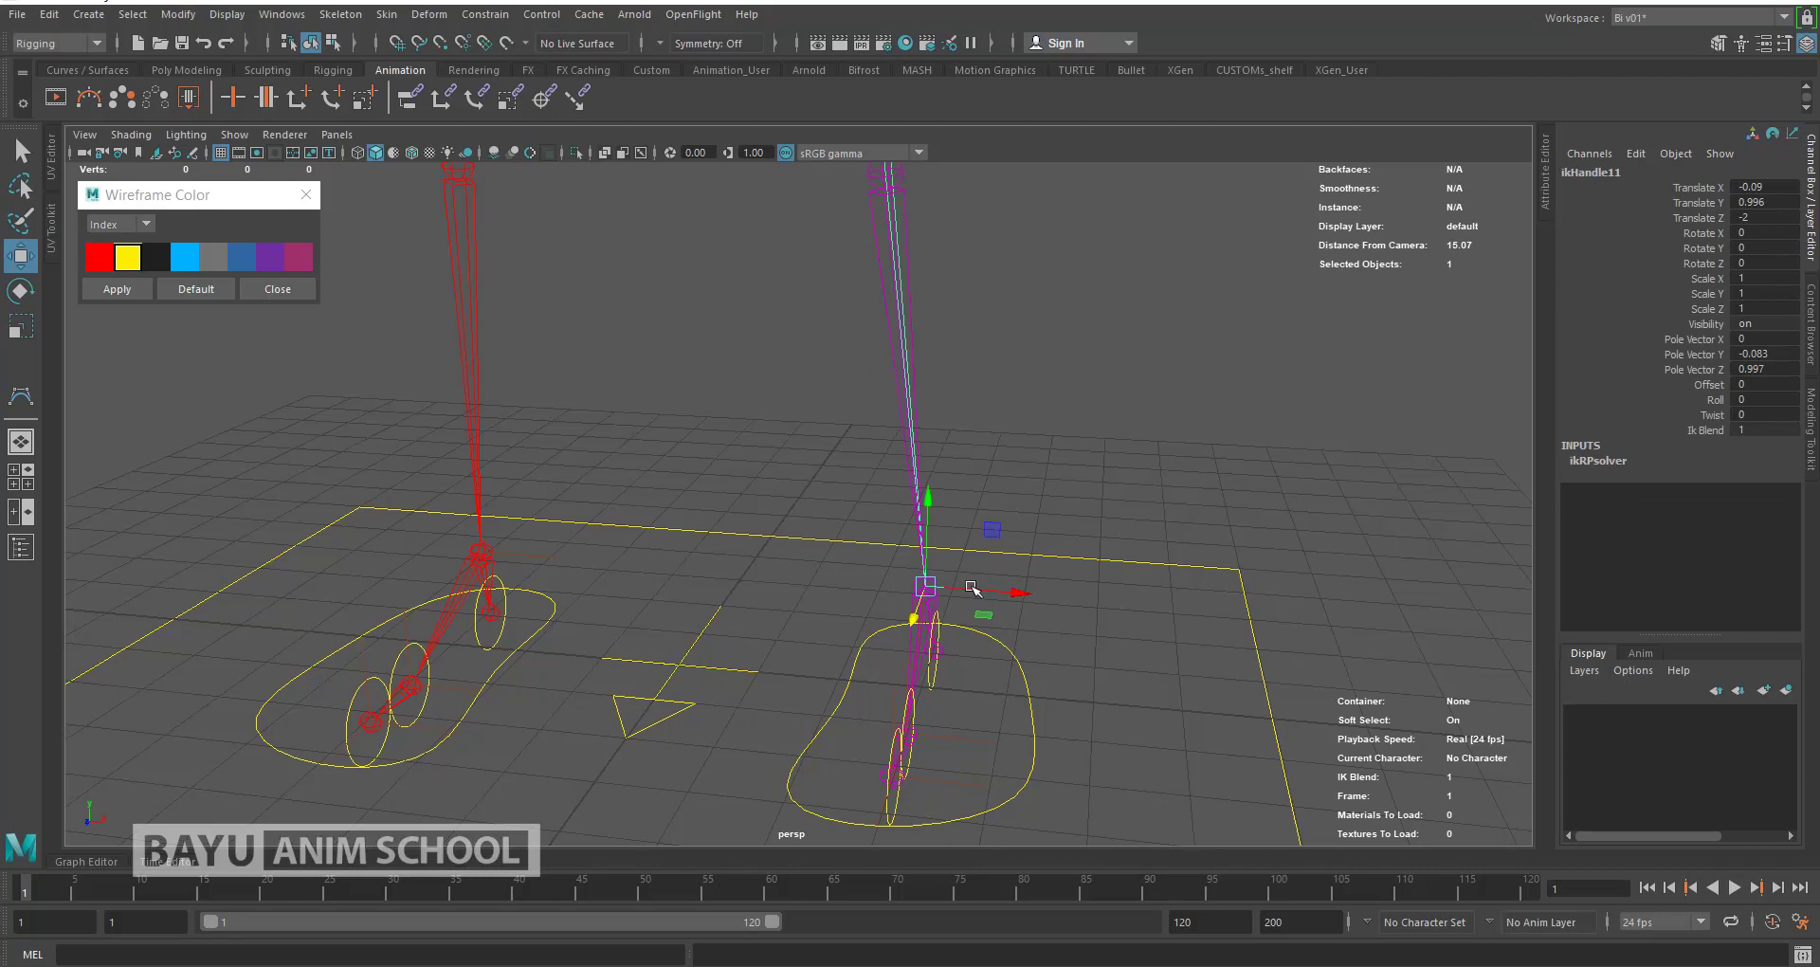
pyautogui.keyDown('shift'); pyautogui.click(721, 703); pyautogui.keyUp('shift')
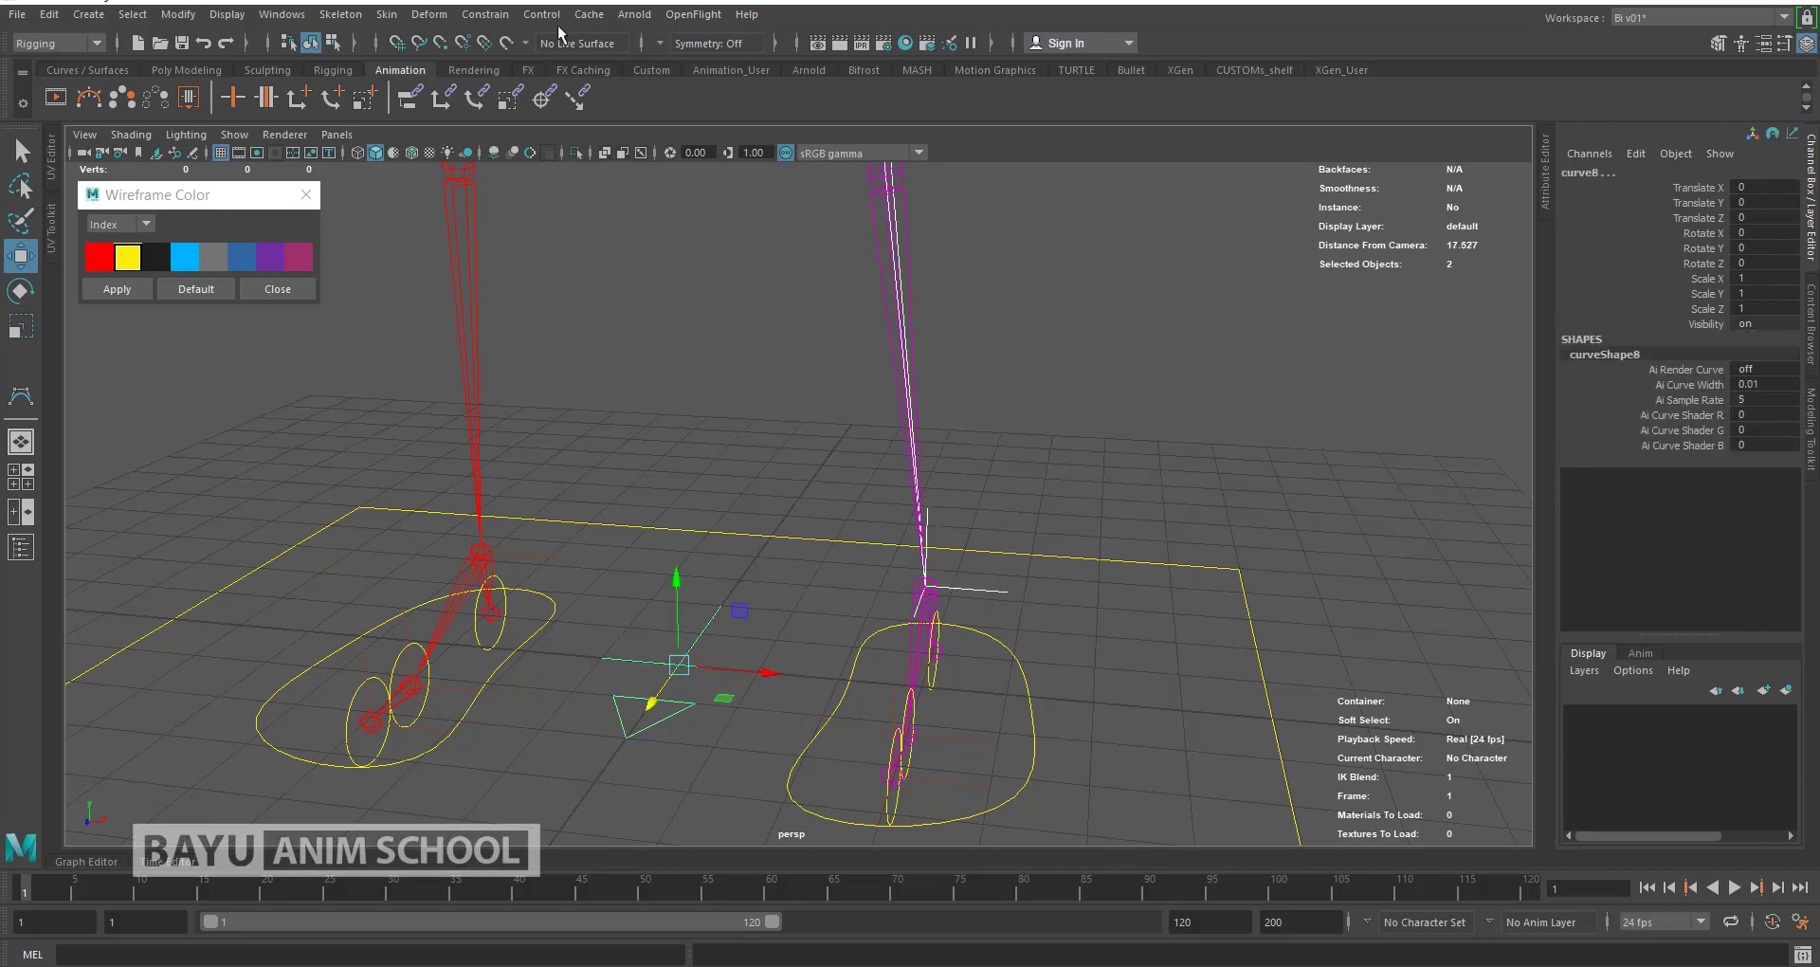
pyautogui.click(485, 14)
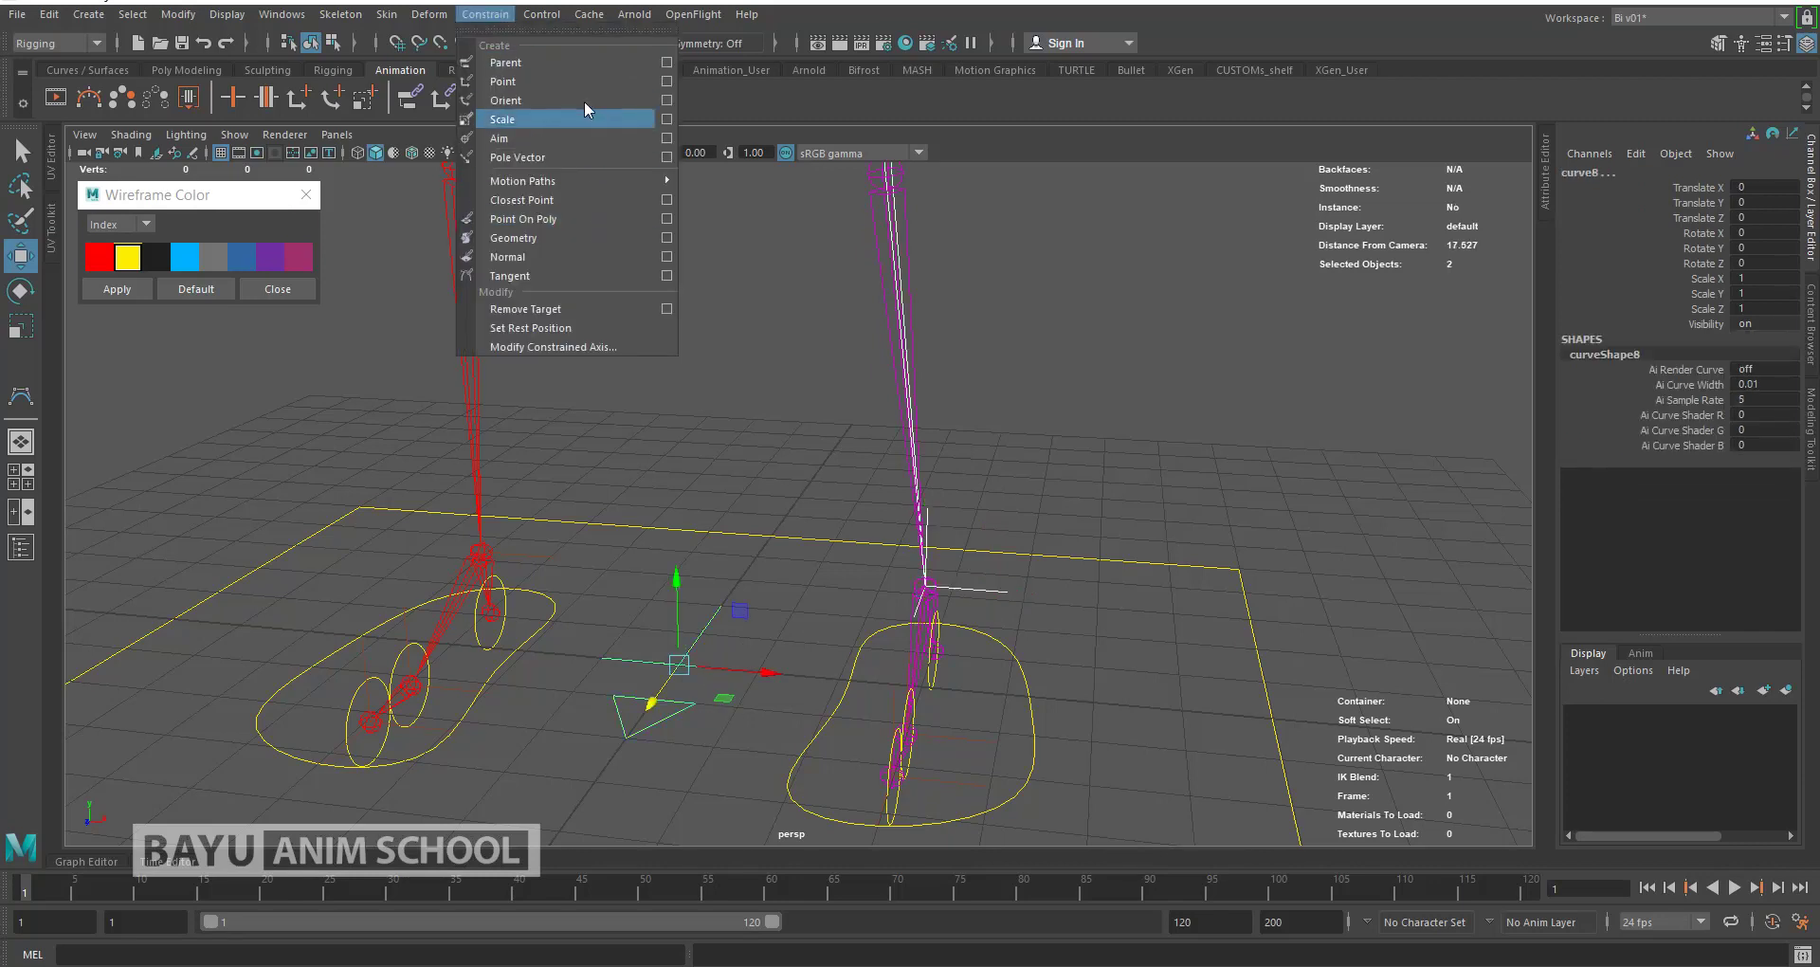
pyautogui.click(666, 82)
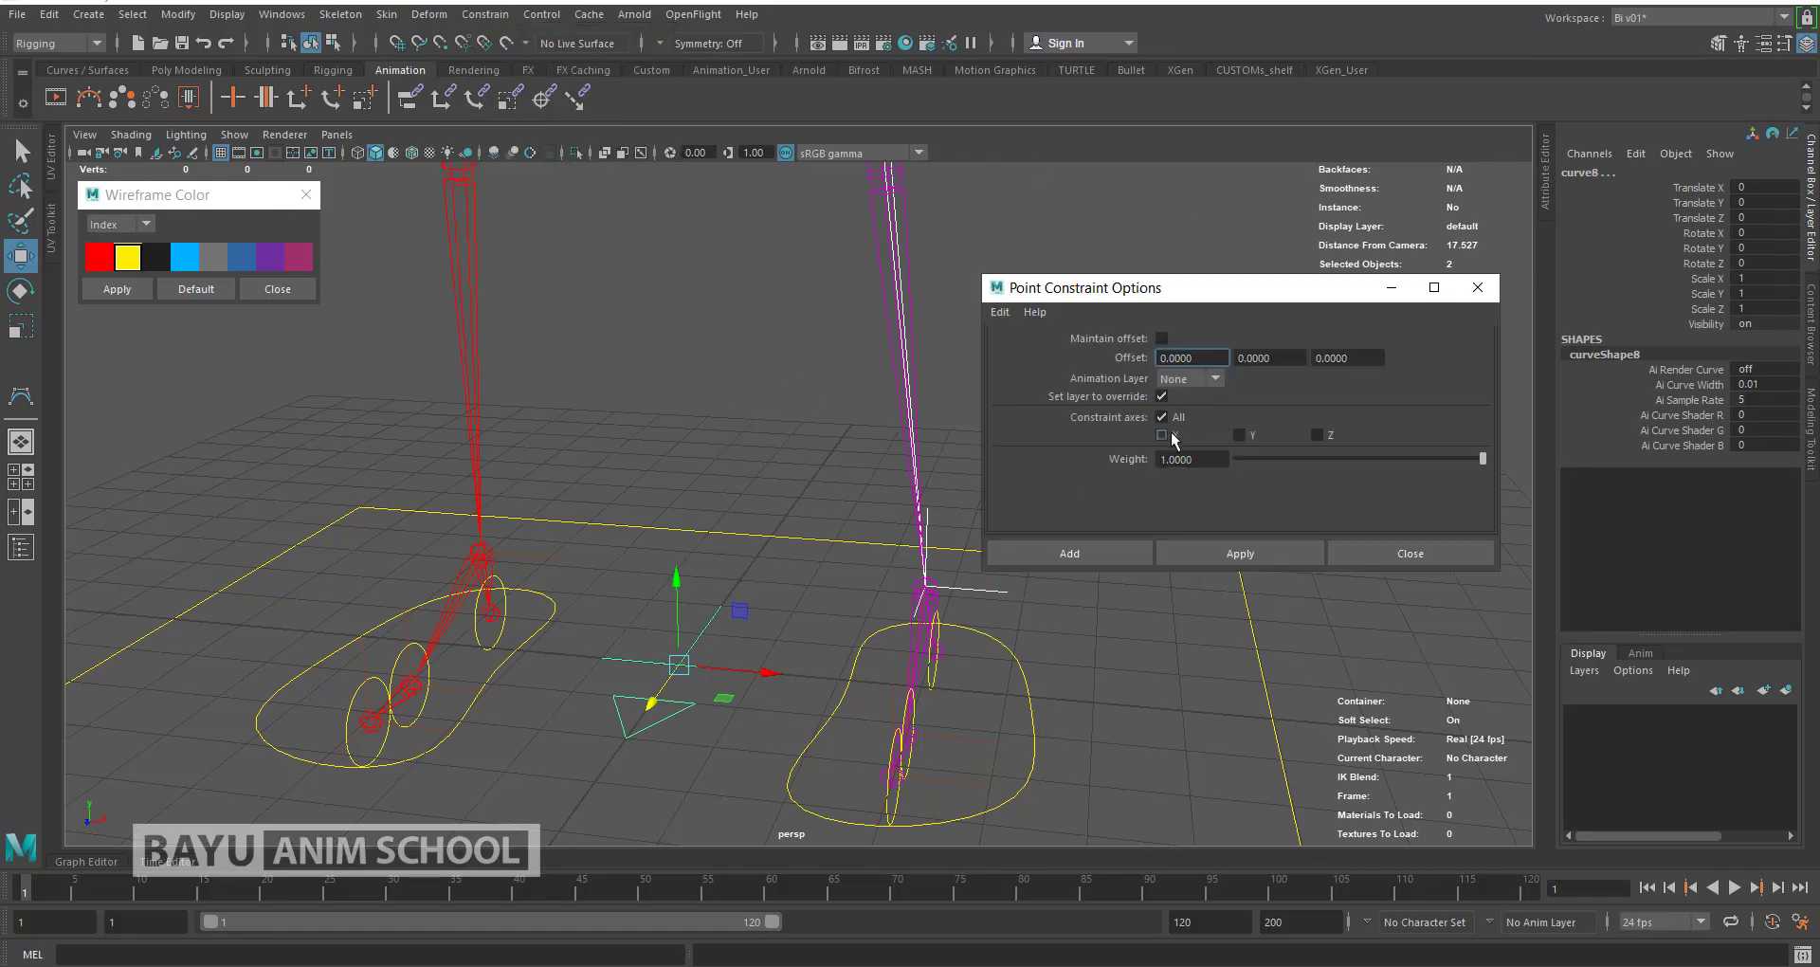
pyautogui.click(1317, 435)
pyautogui.click(1278, 552)
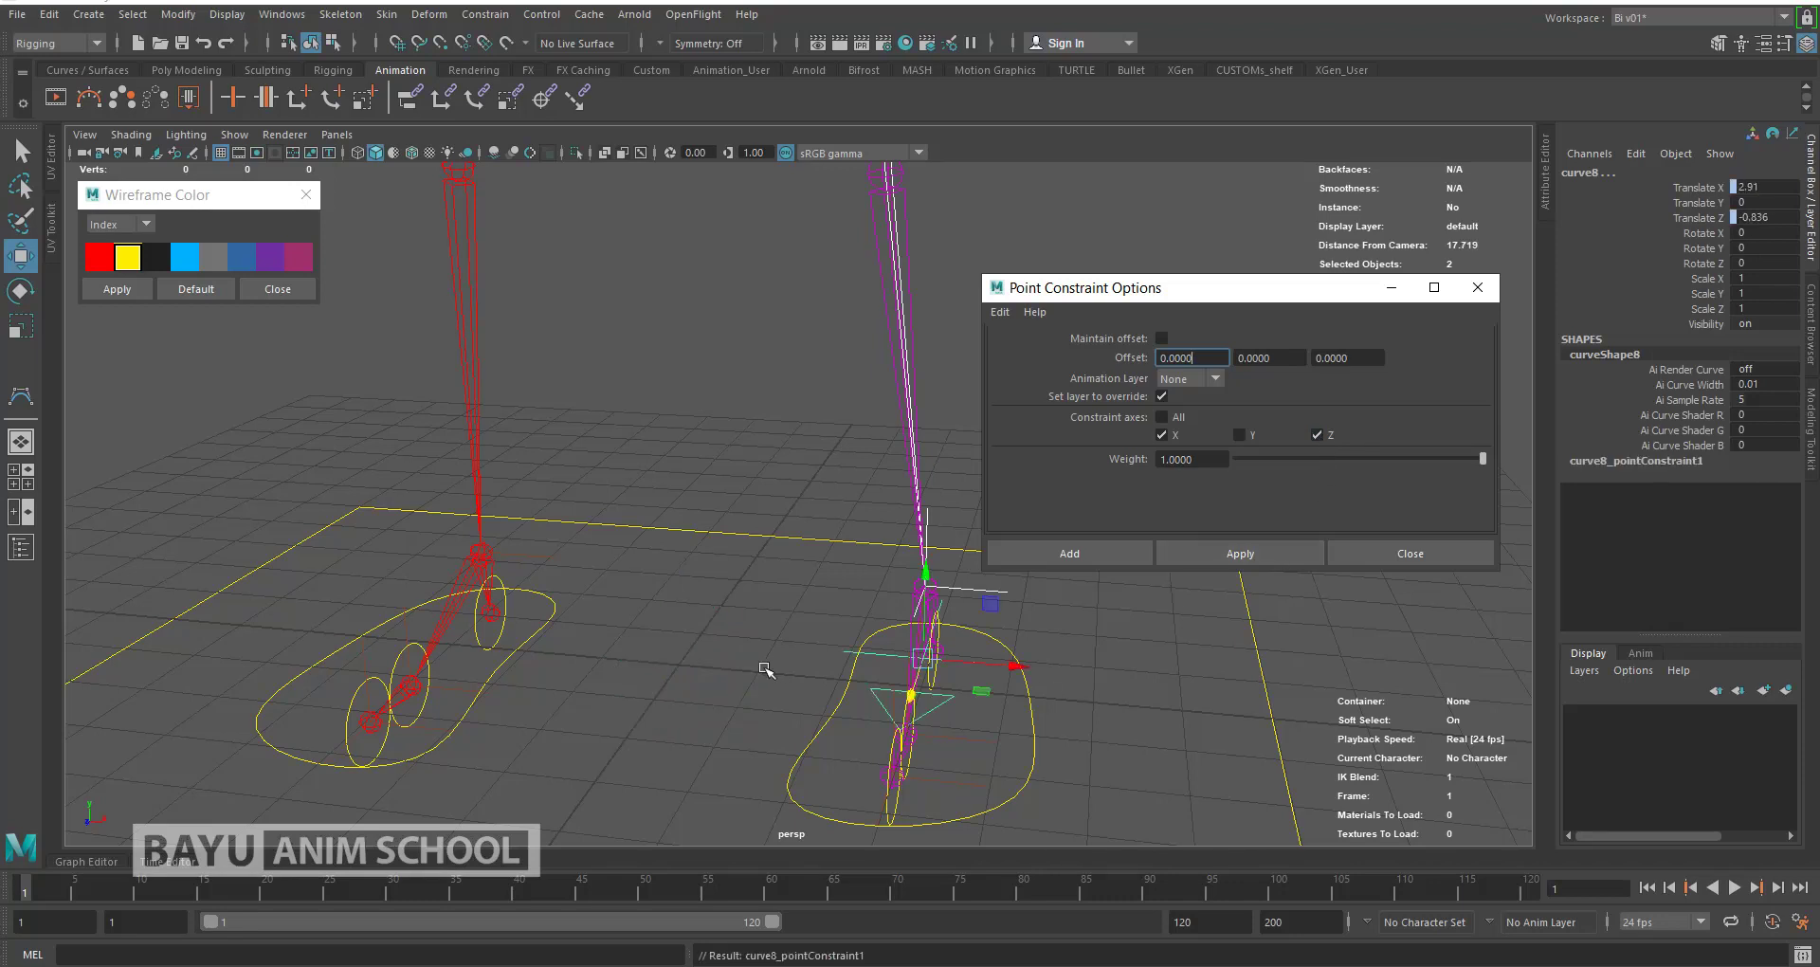
# Step: Add the left leg IK handle as a second point-constraint target
pyautogui.click(539, 564)
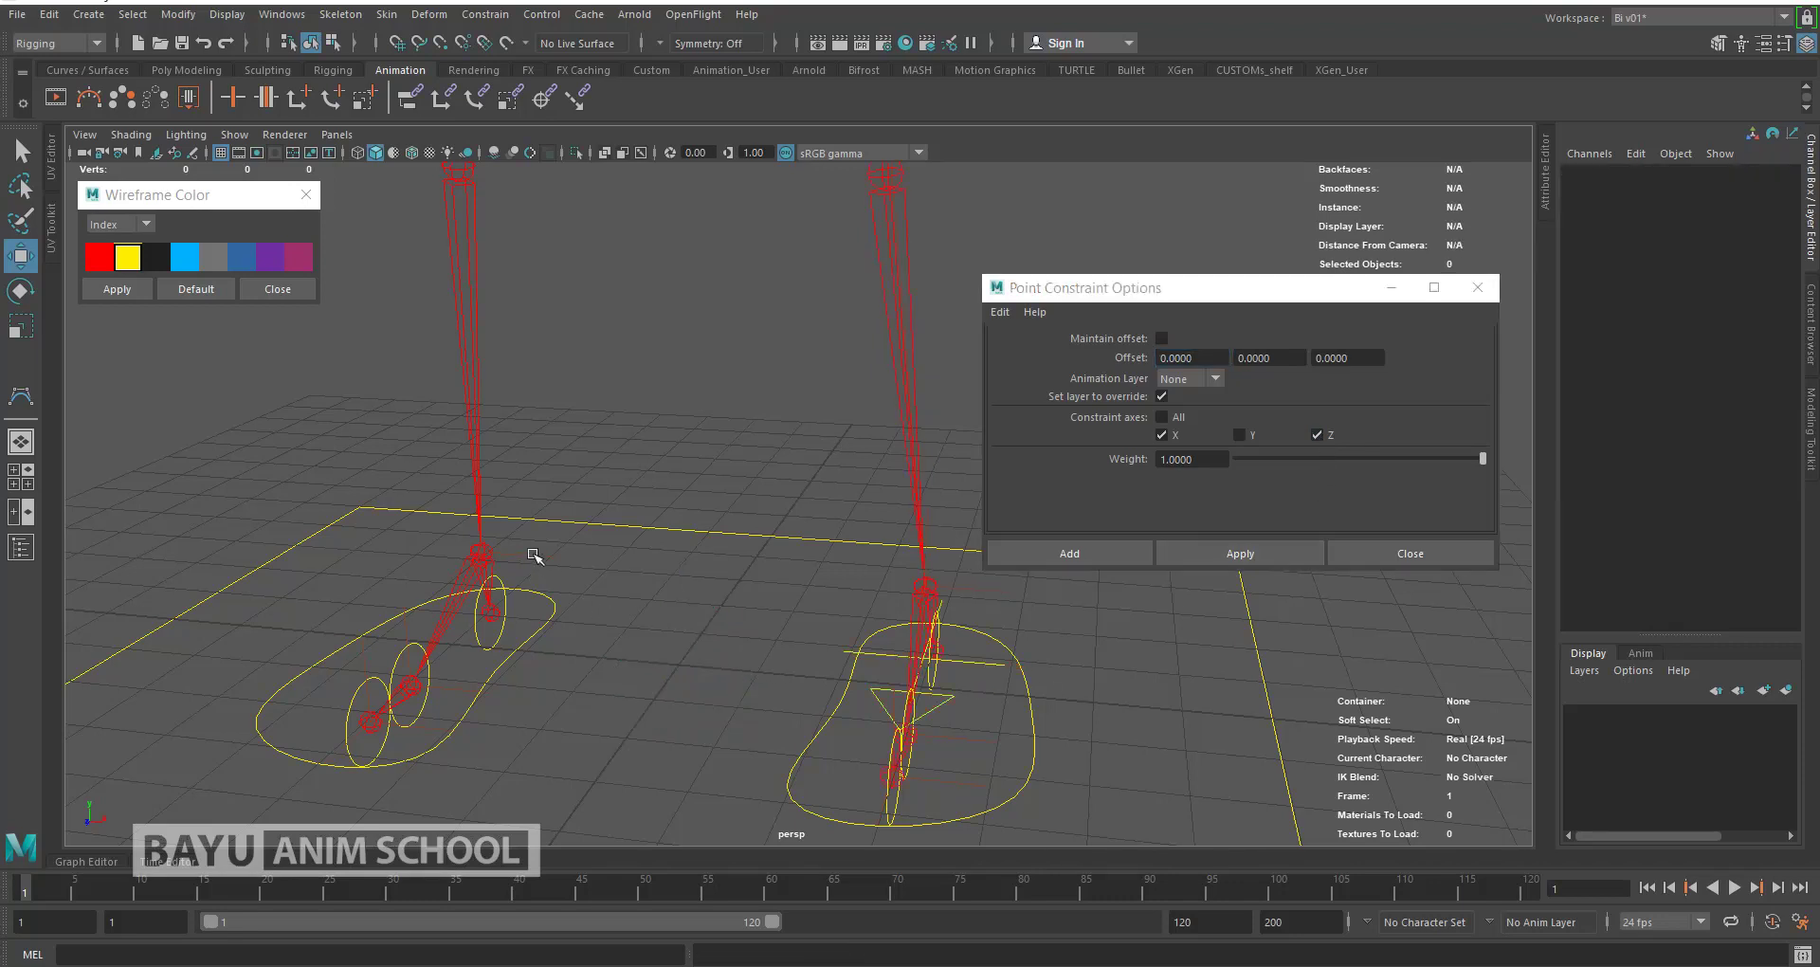
pyautogui.click(533, 555)
pyautogui.keyDown('shift'); pyautogui.click(1021, 661); pyautogui.keyUp('shift')
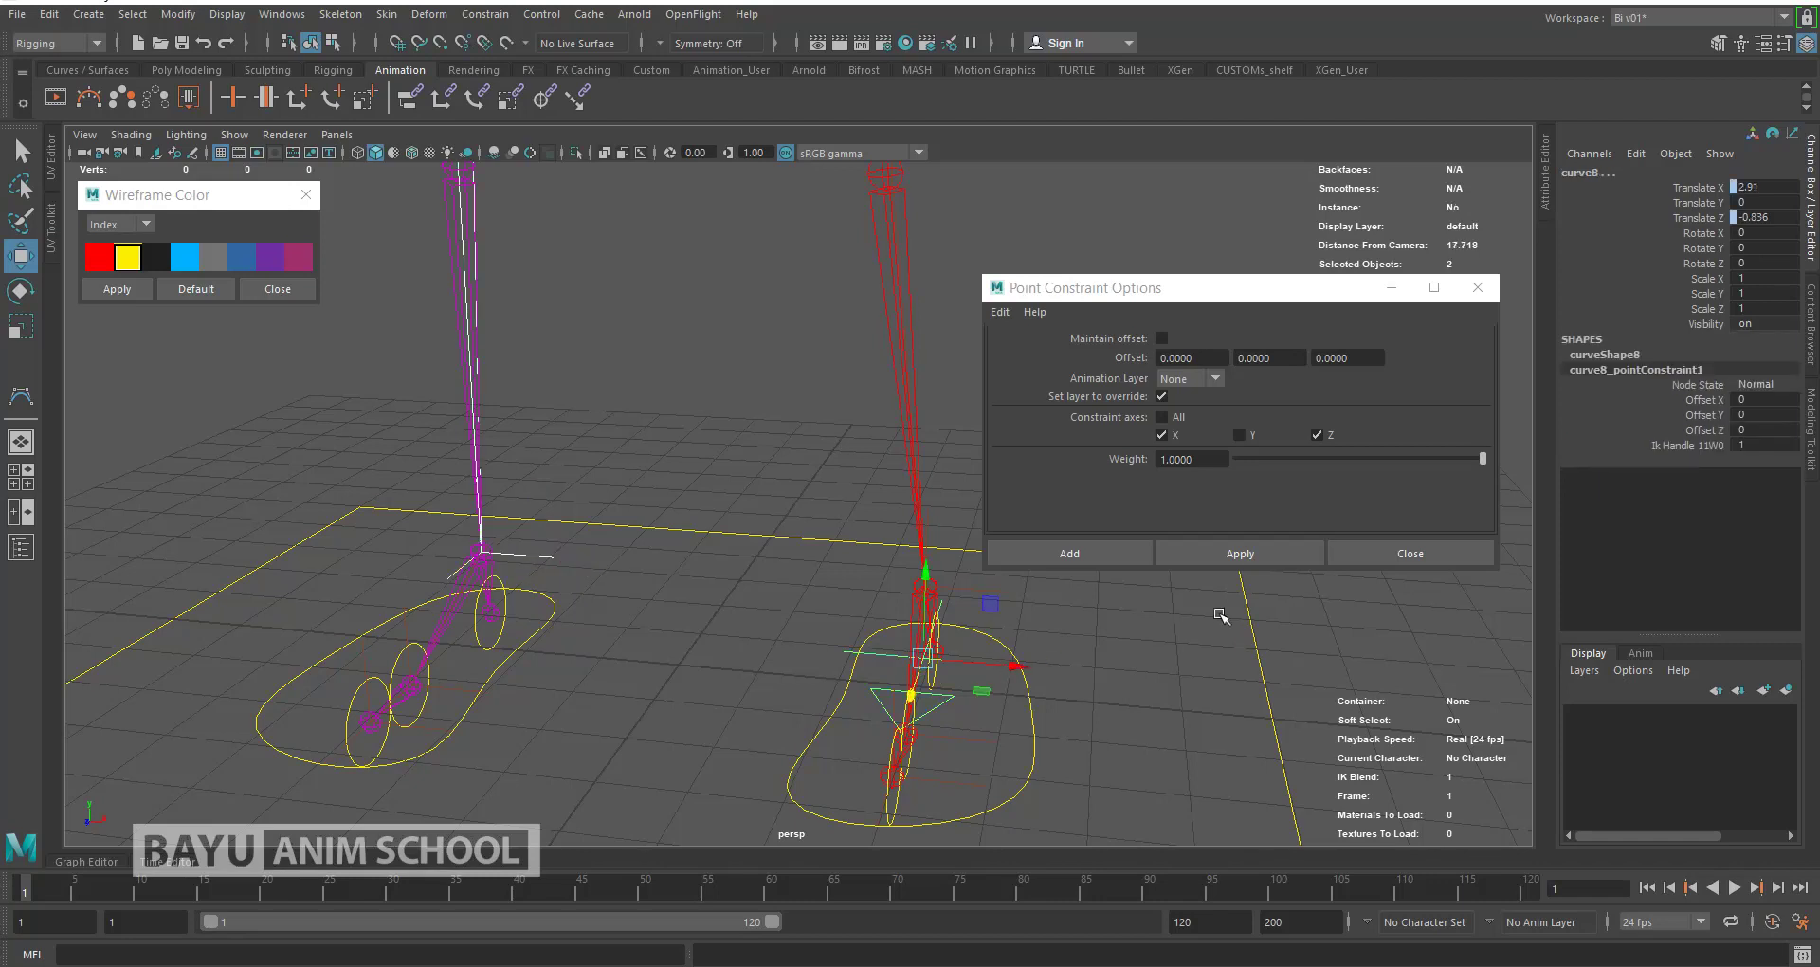
pyautogui.click(1293, 551)
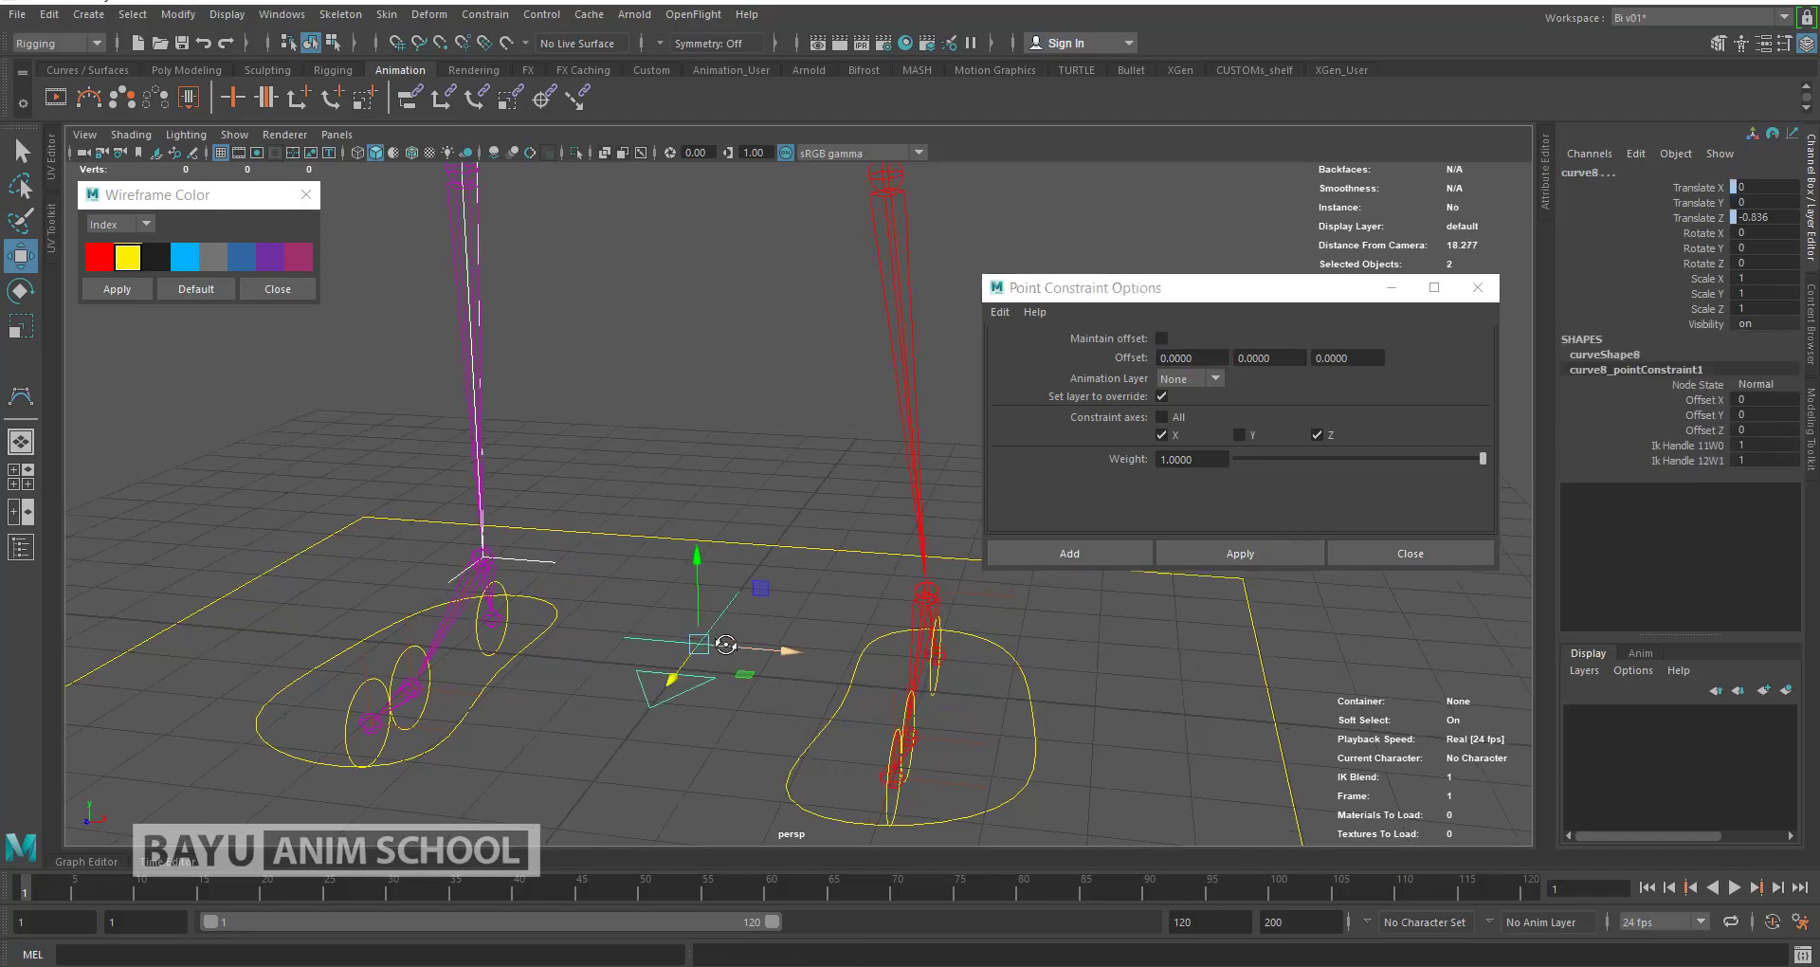
pyautogui.click(777, 482)
pyautogui.click(695, 676)
pyautogui.moveTo(698, 604)
pyautogui.mouseDown()
pyautogui.moveTo(720, 466)
pyautogui.moveTo(816, 471)
pyautogui.mouseUp()
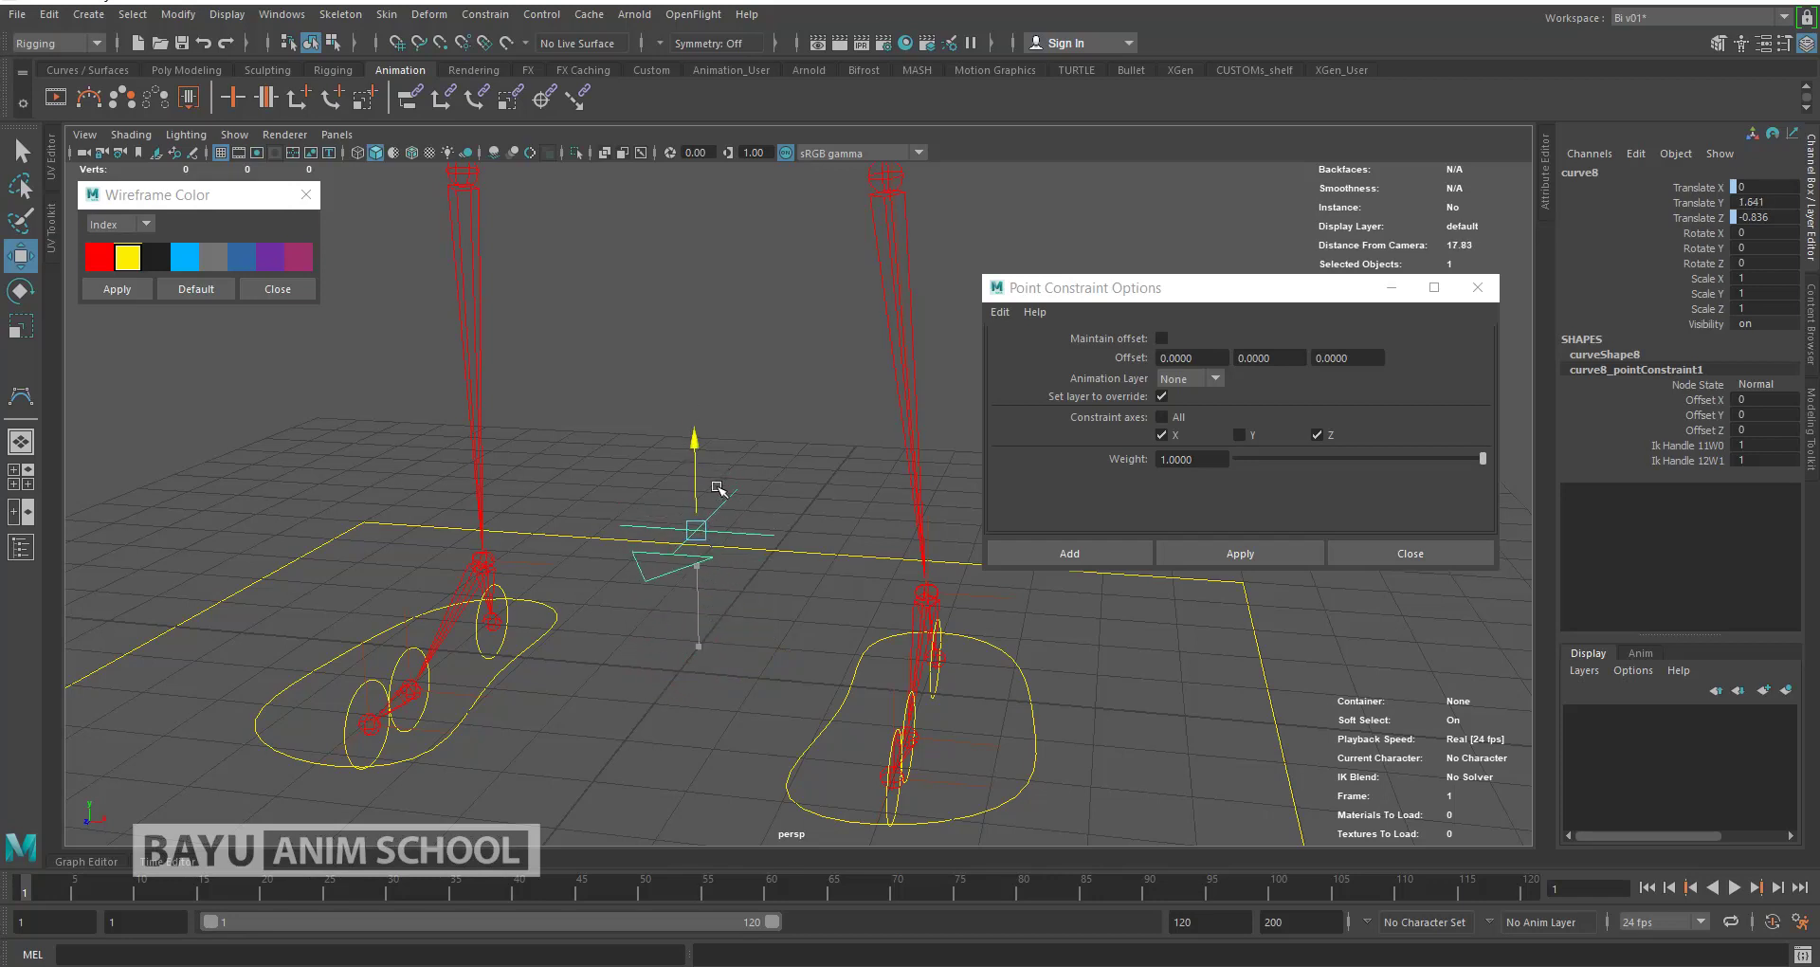
pyautogui.click(1419, 550)
# Step: Set the arrow control's Translate Y to 0.5
pyautogui.moveTo(1419, 550)
pyautogui.keyDown('alt'); pyautogui.mouseDown()
pyautogui.moveTo(1077, 556)
pyautogui.moveTo(1087, 573)
pyautogui.moveTo(839, 502)
pyautogui.mouseUp(); pyautogui.keyUp('alt')
pyautogui.moveTo(759, 459); pyautogui.dragTo(759, 509)
pyautogui.click(1793, 202)
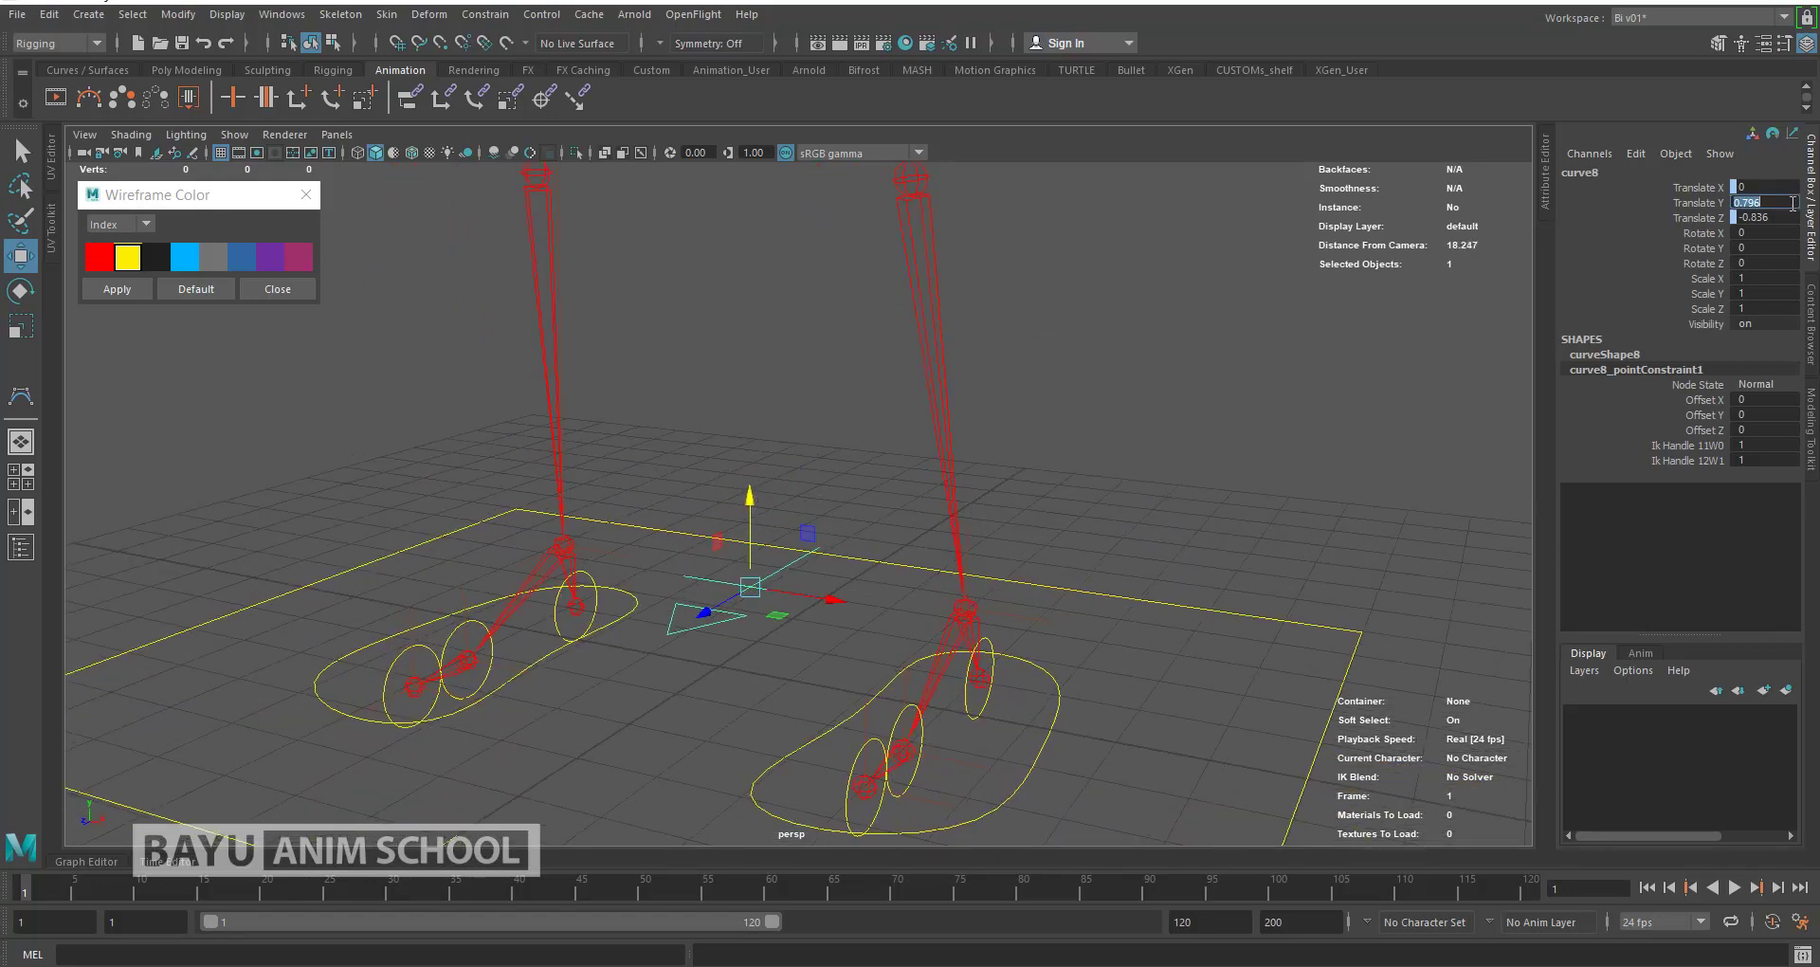
pyautogui.write('0.5')
pyautogui.press('Return')
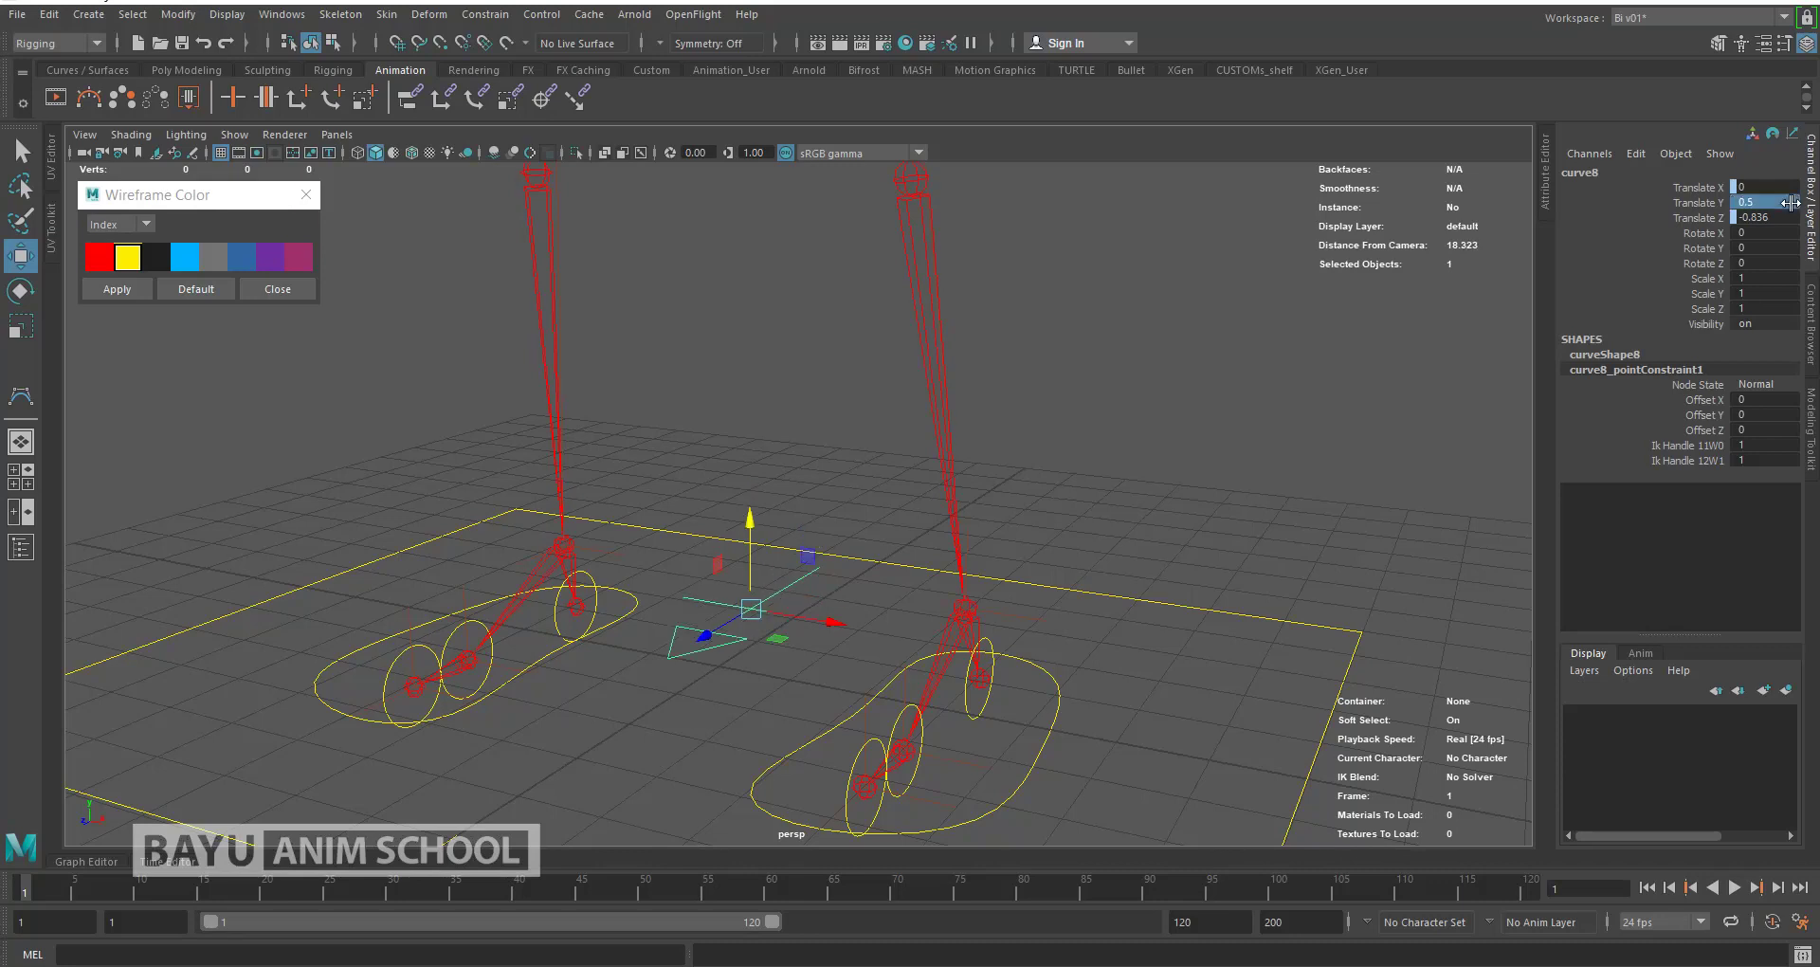
pyautogui.click(1176, 469)
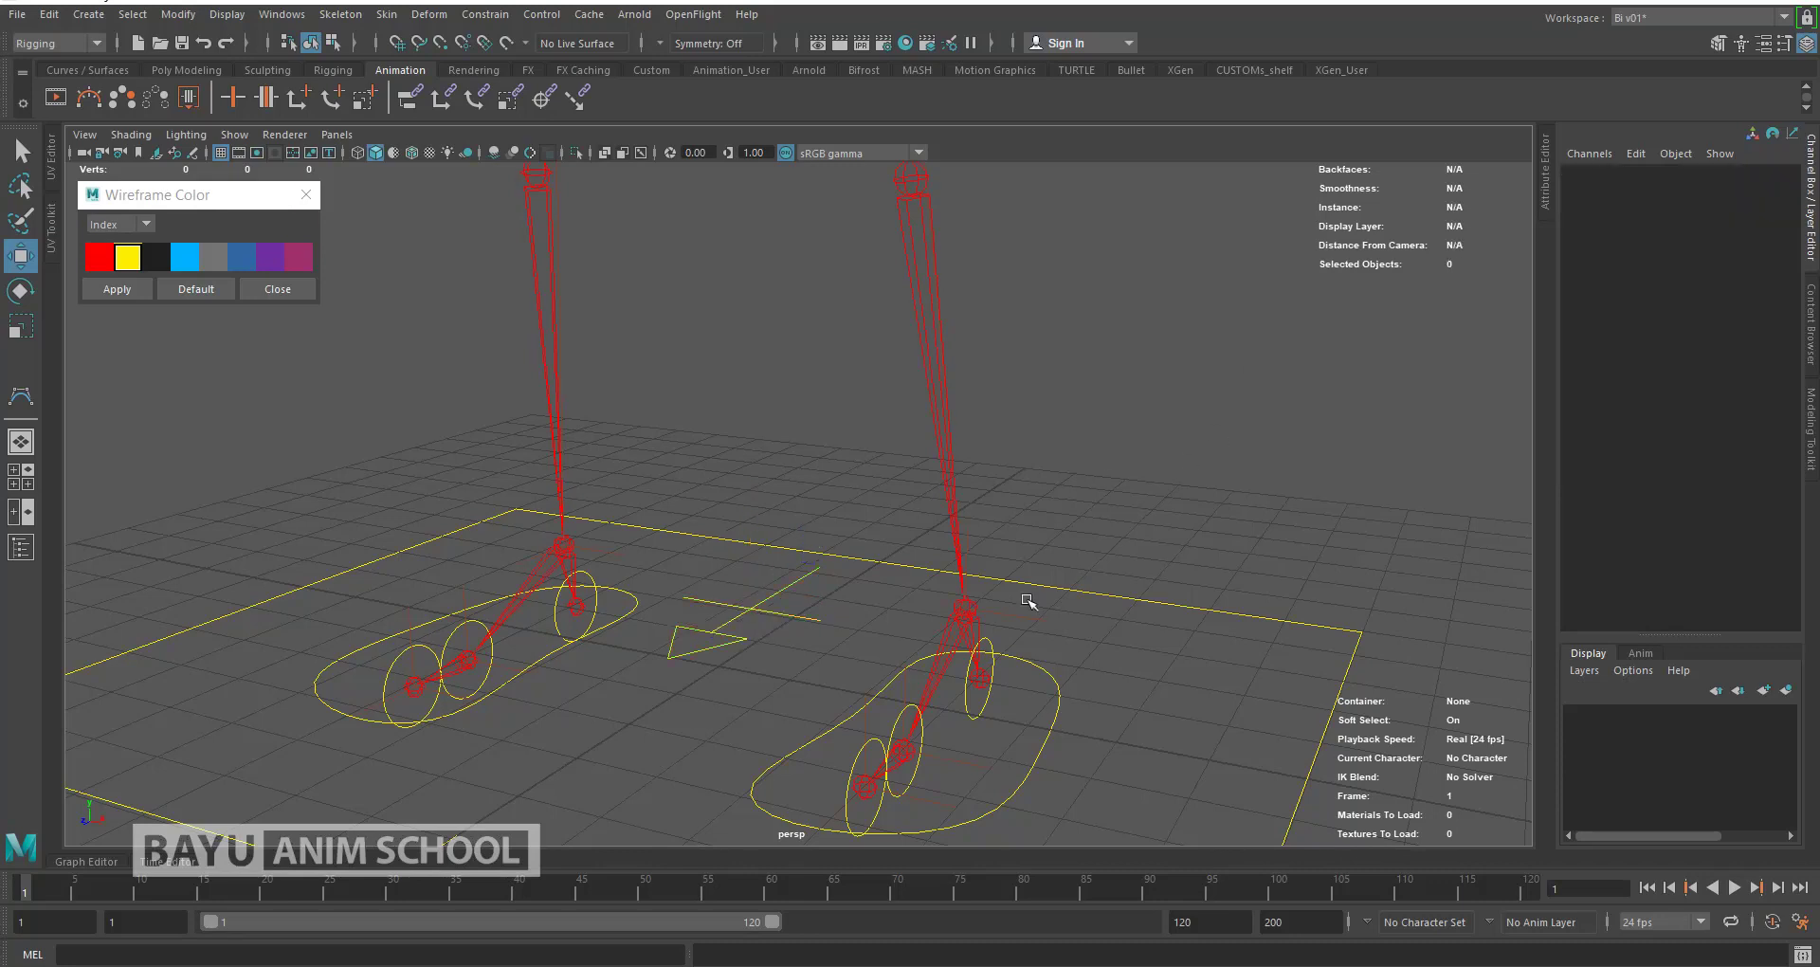
pyautogui.keyDown('alt'); pyautogui.moveTo(1024, 601); pyautogui.dragTo(906, 561); pyautogui.keyUp('alt')
# Step: Orient-constrain the arrow control on Y to the right leg IK handle
pyautogui.click(912, 542)
pyautogui.keyDown('shift'); pyautogui.click(643, 575); pyautogui.keyUp('shift')
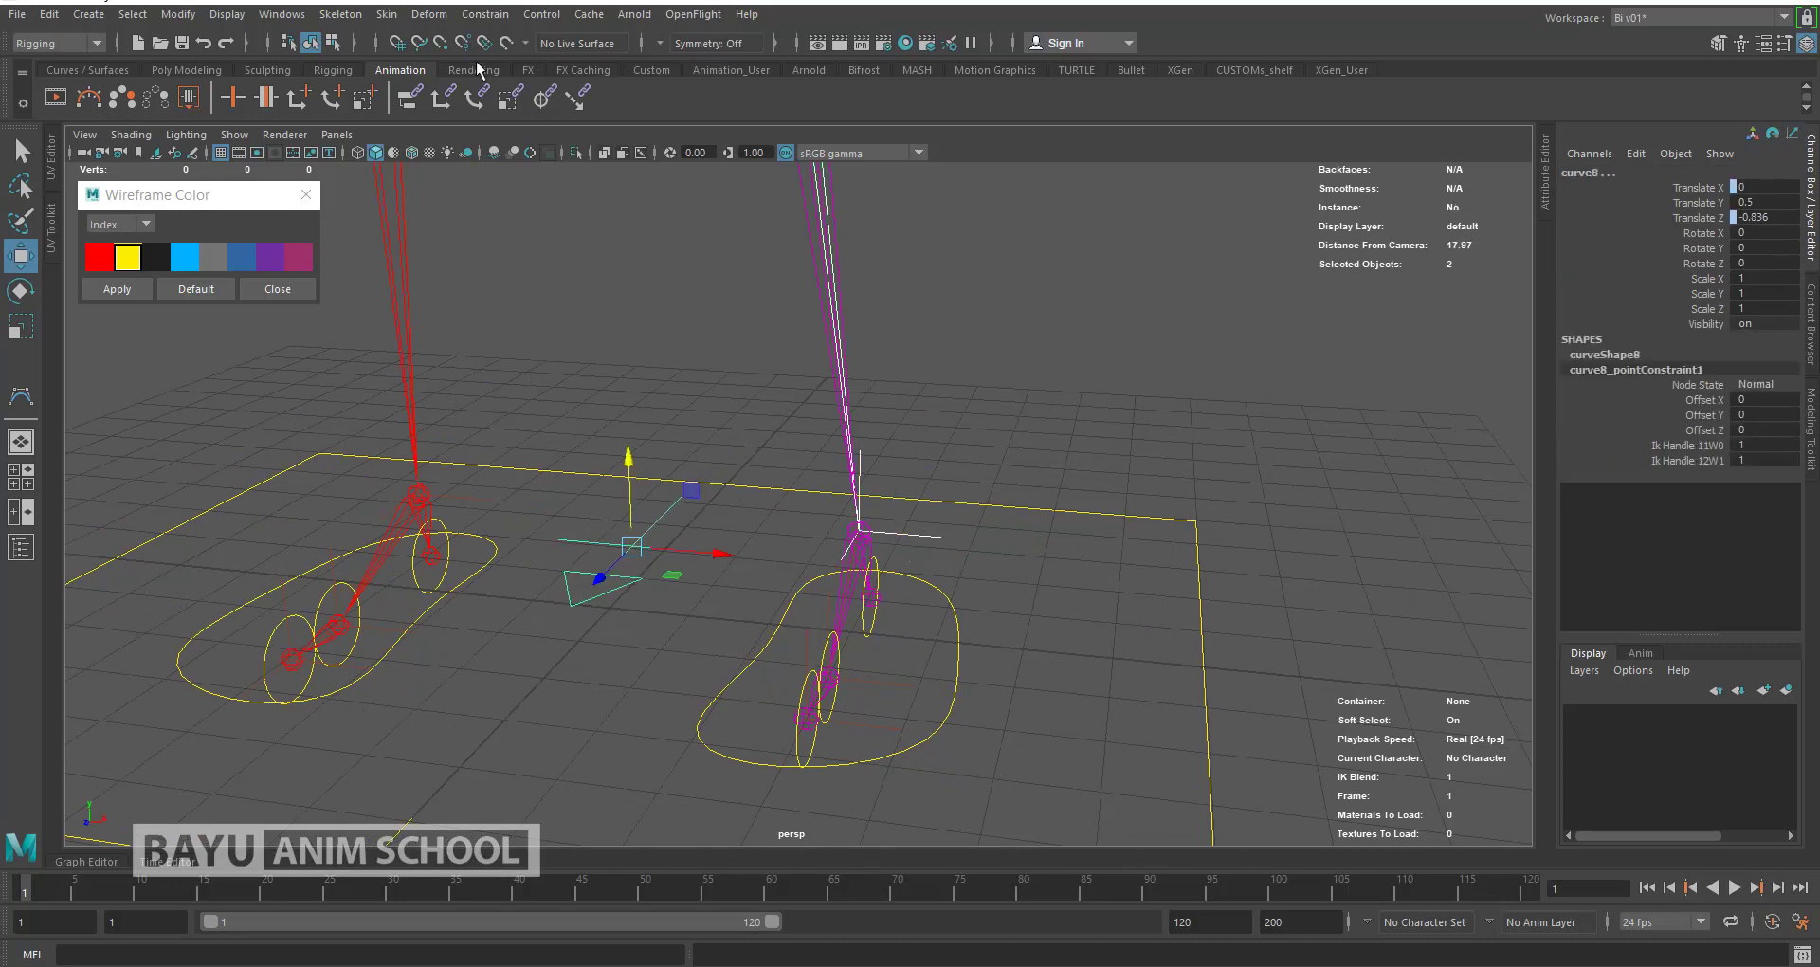
pyautogui.click(485, 14)
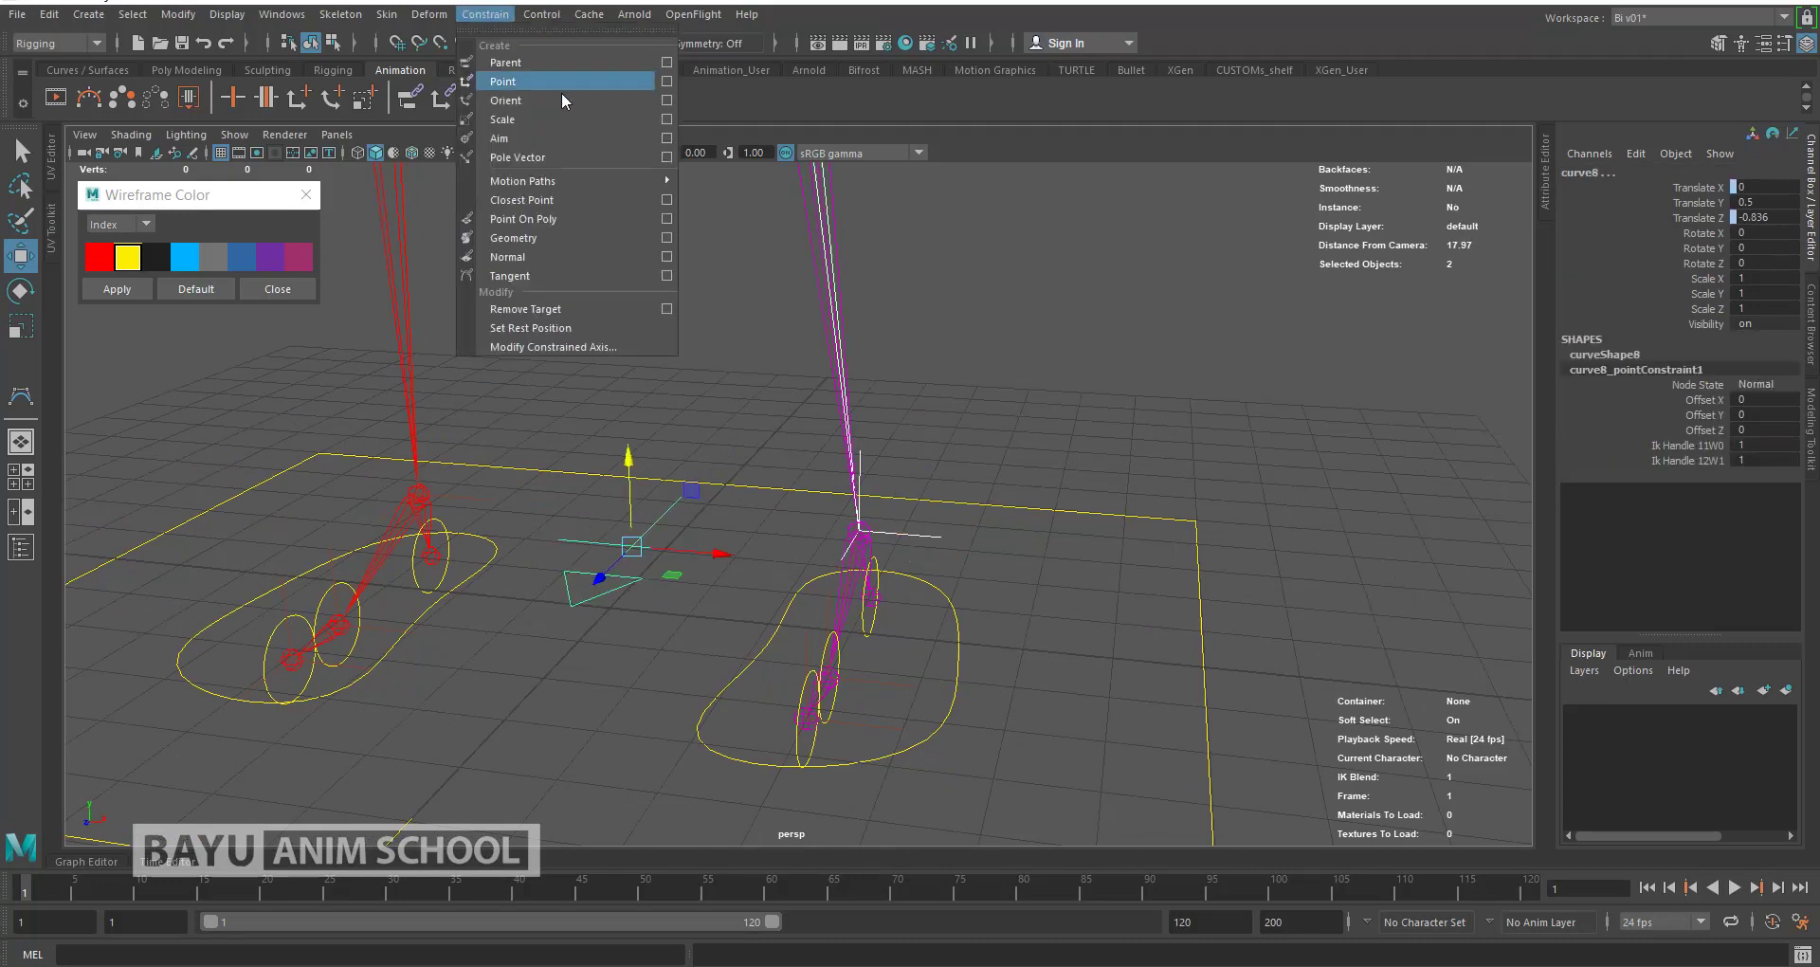
pyautogui.click(667, 101)
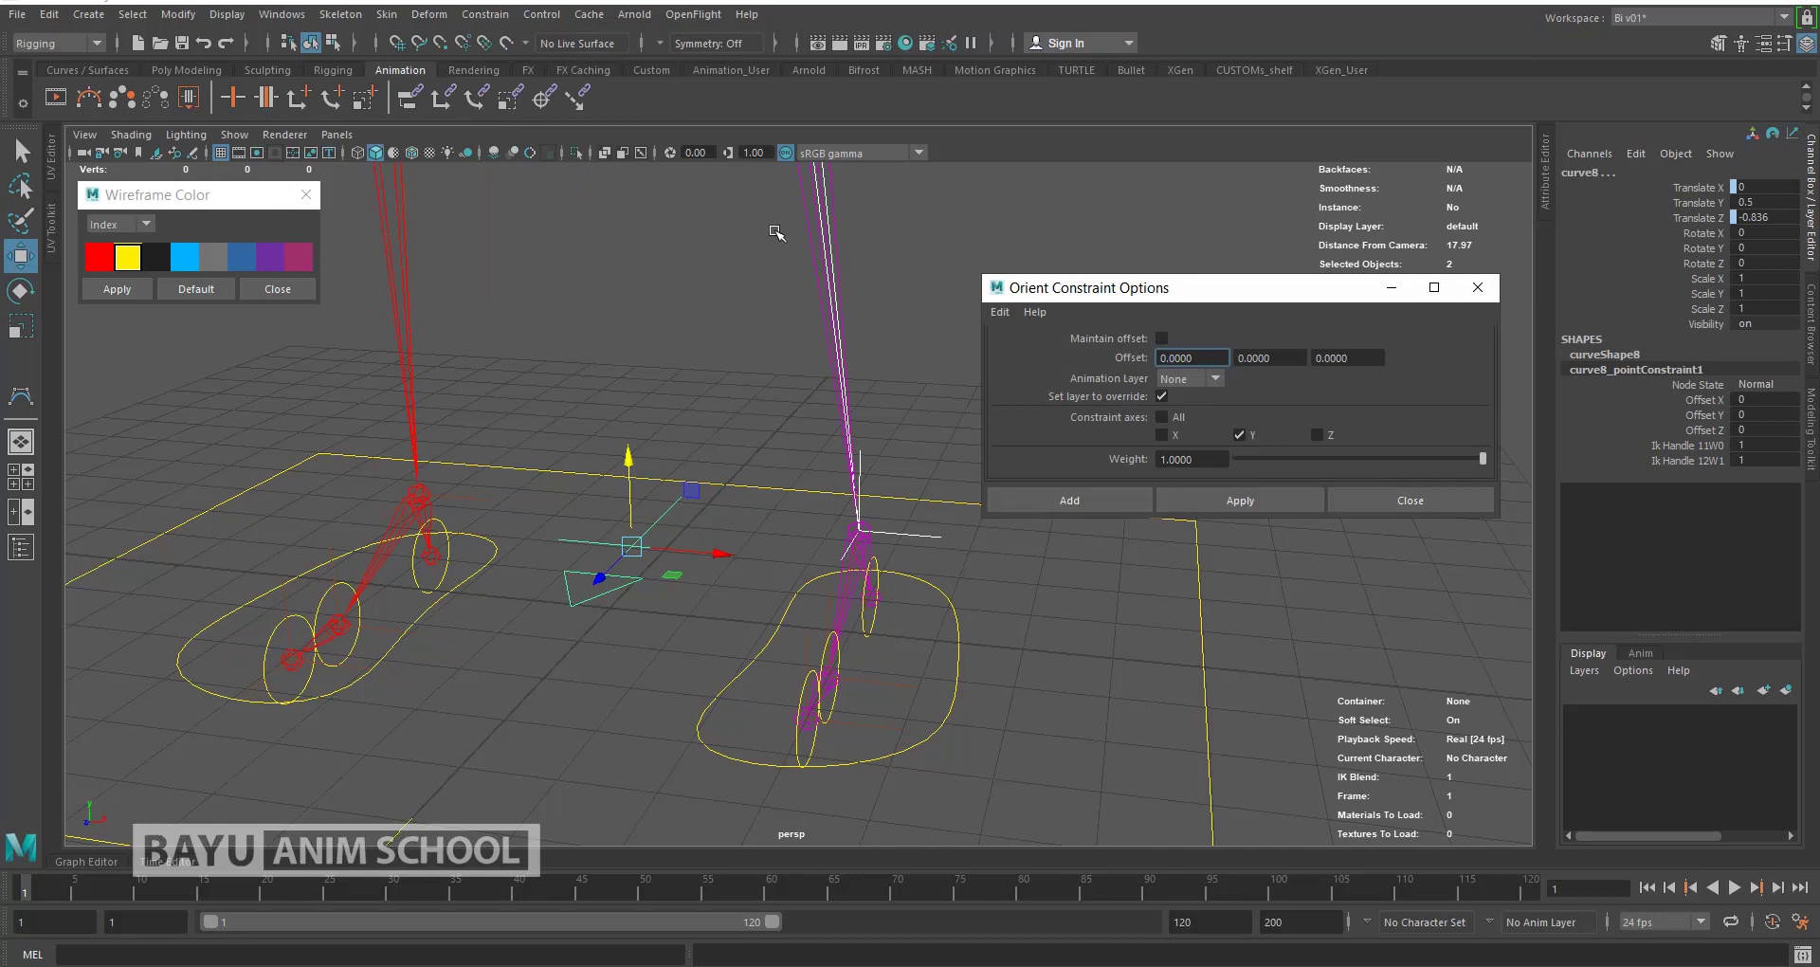
pyautogui.click(1231, 494)
# Step: Add the left leg IK handle as a second orient-constraint target
pyautogui.click(474, 499)
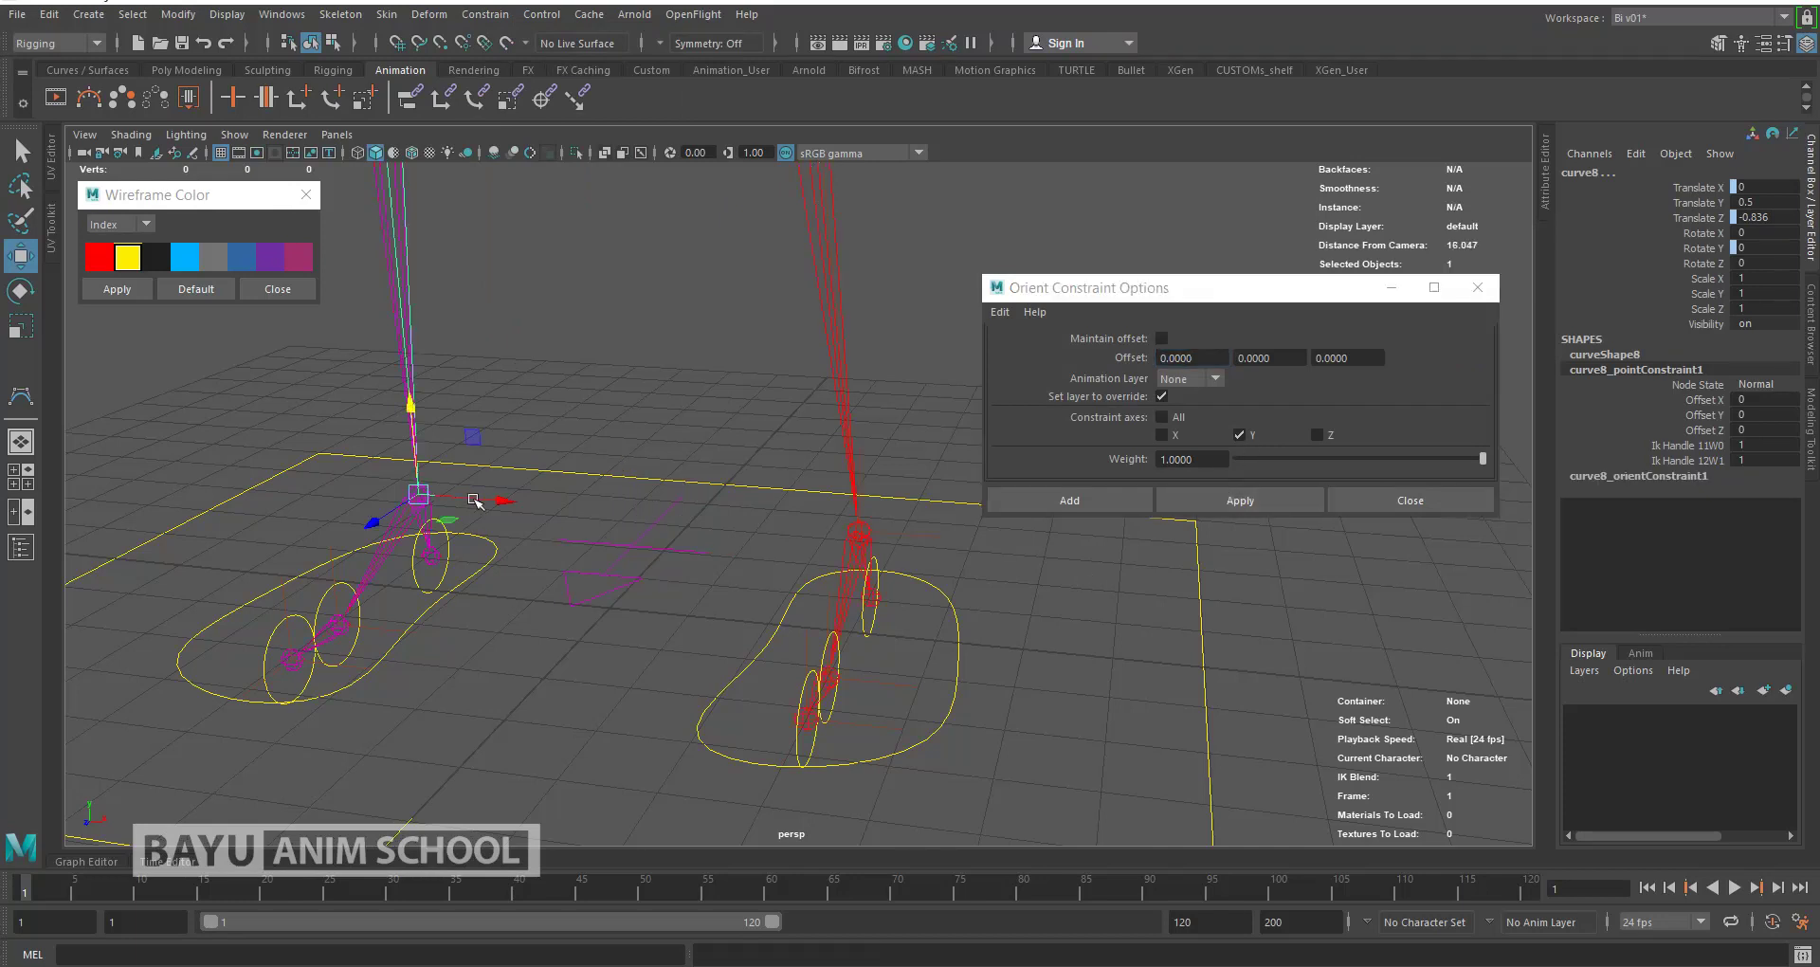
pyautogui.keyDown('shift'); pyautogui.click(606, 580); pyautogui.keyUp('shift')
pyautogui.click(1191, 498)
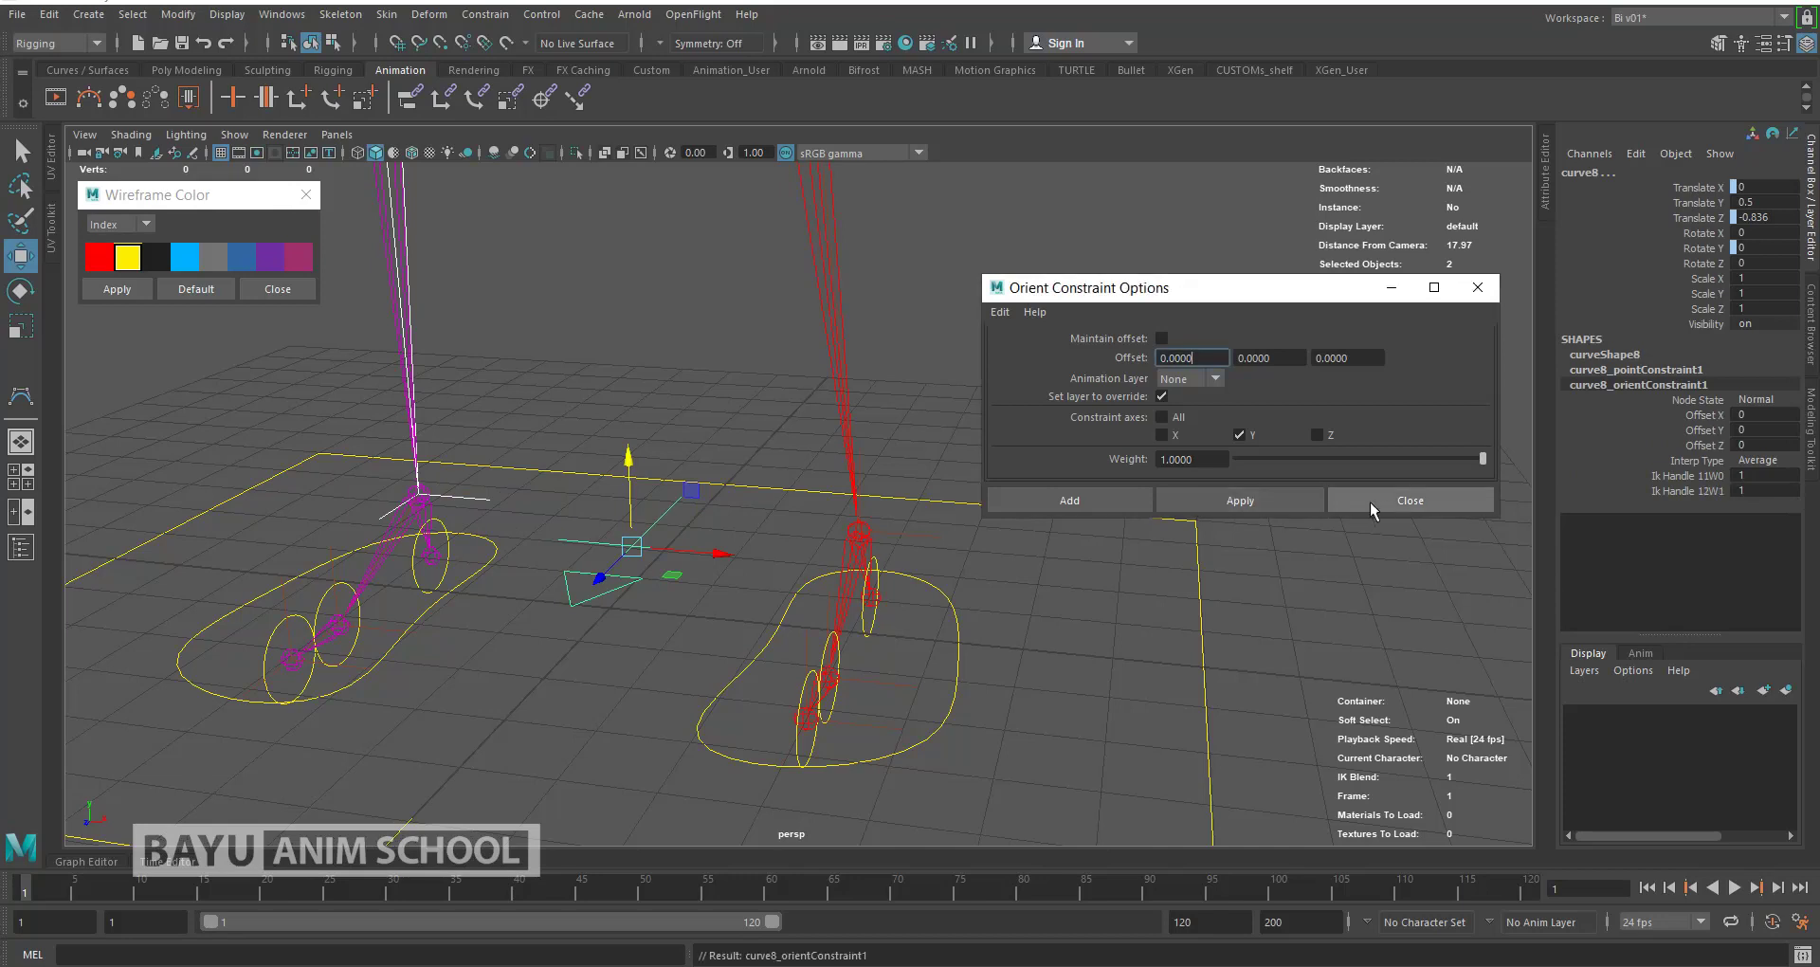
pyautogui.click(1369, 502)
# Step: Inspect the hip, arrow and ground square controls by selecting each while orbiting
pyautogui.click(929, 581)
pyautogui.moveTo(929, 581)
pyautogui.keyDown('alt'); pyautogui.mouseDown()
pyautogui.moveTo(857, 651)
pyautogui.moveTo(854, 604)
pyautogui.mouseUp(); pyautogui.keyUp('alt')
pyautogui.keyDown('alt'); pyautogui.moveTo(839, 420); pyautogui.dragTo(883, 362); pyautogui.keyUp('alt')
pyautogui.moveTo(801, 226); pyautogui.dragTo(863, 521)
pyautogui.moveTo(871, 597)
pyautogui.keyDown('alt'); pyautogui.mouseDown()
pyautogui.moveTo(853, 568)
pyautogui.moveTo(713, 605)
pyautogui.mouseUp(); pyautogui.keyUp('alt')
pyautogui.scroll(2, 853, 601)
pyautogui.scroll(3, 849, 607)
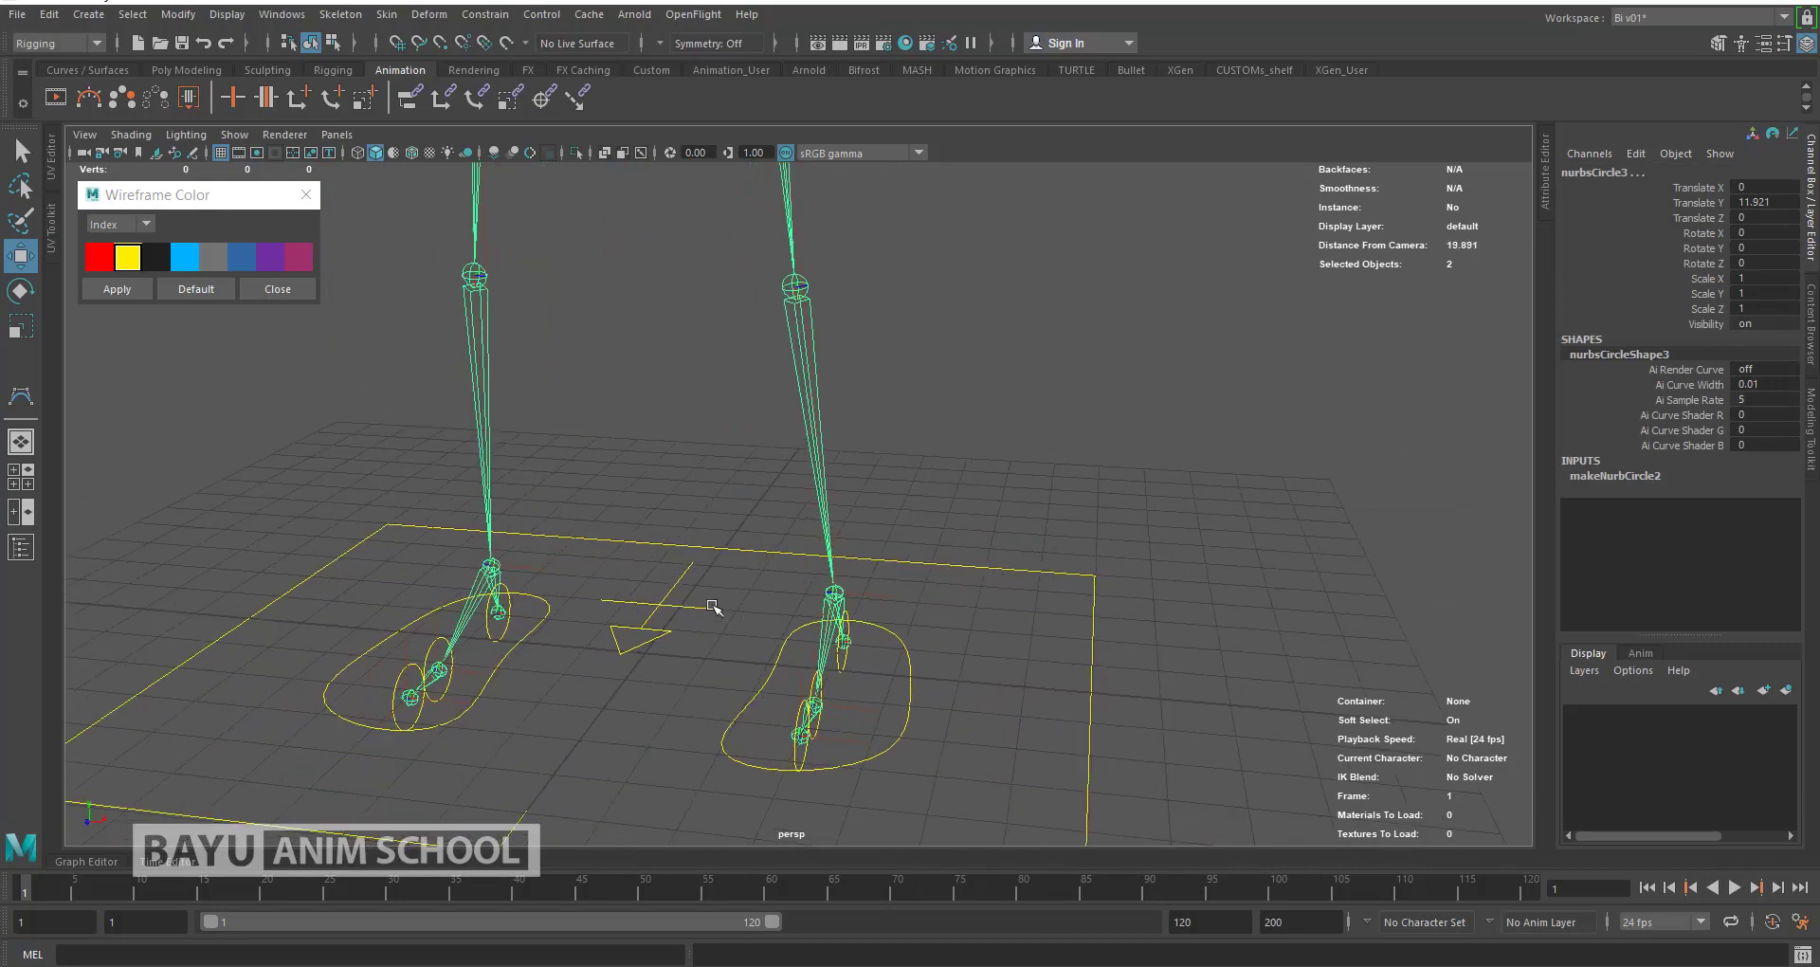
pyautogui.click(664, 633)
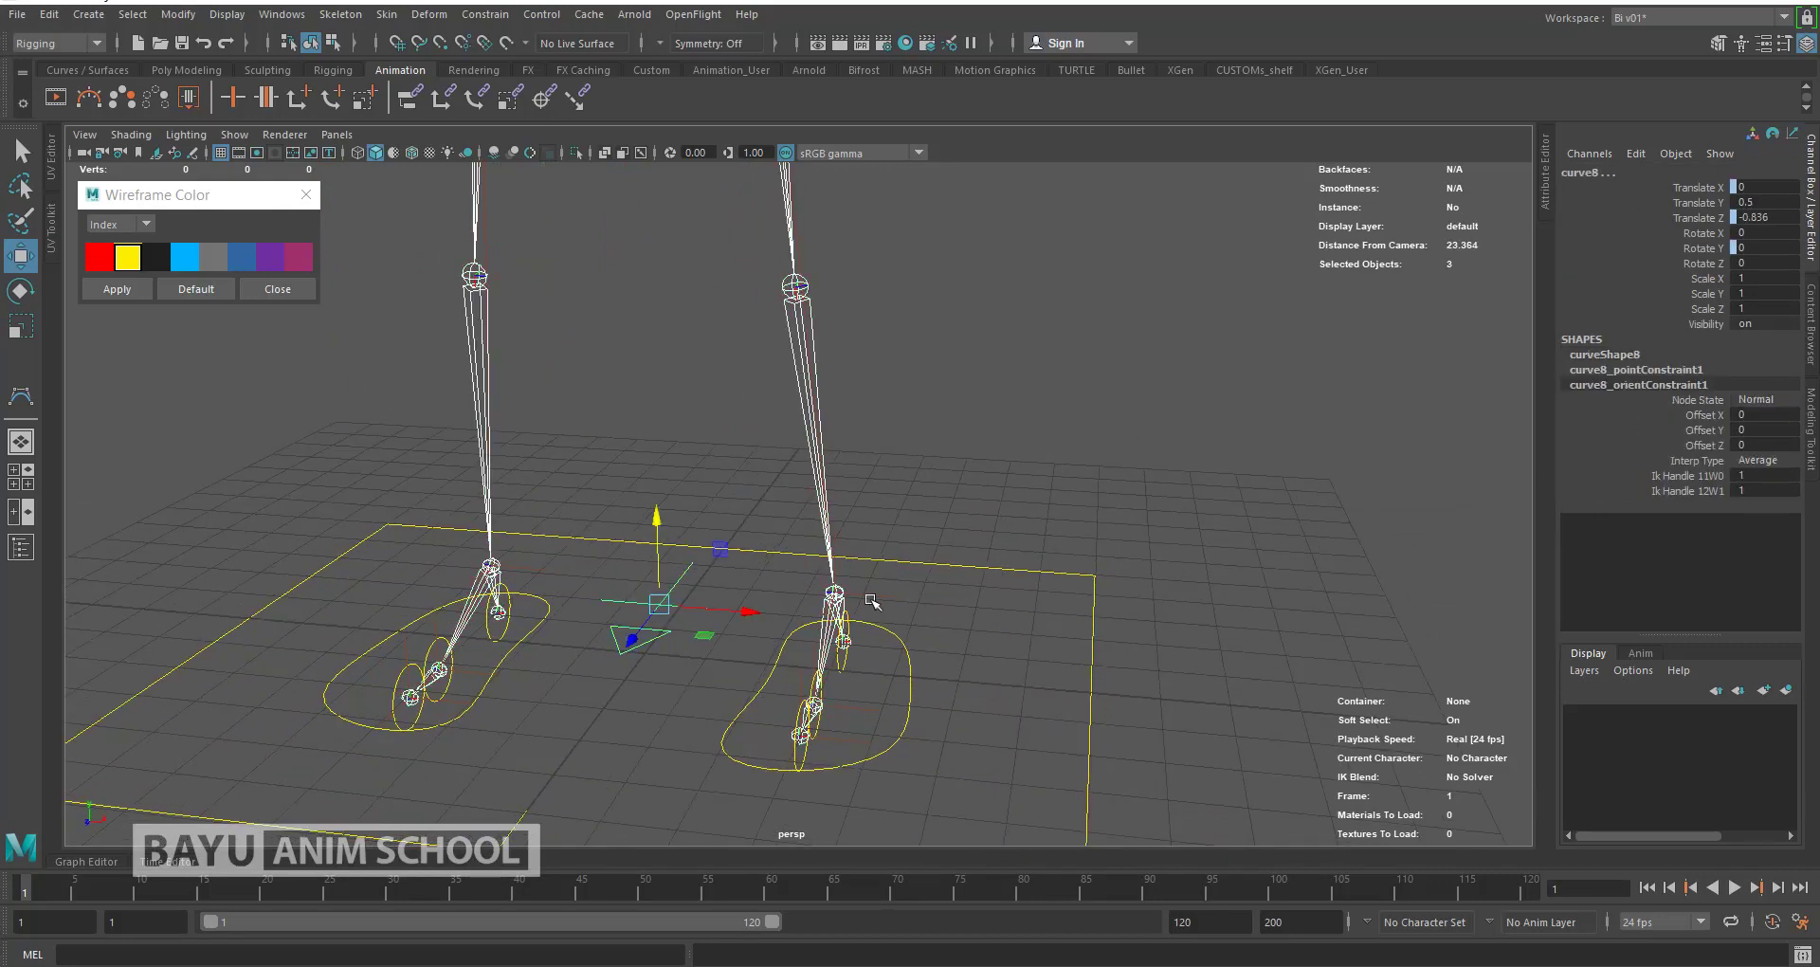
pyautogui.scroll(-5, 871, 601)
pyautogui.moveTo(877, 670)
pyautogui.mouseDown()
pyautogui.moveTo(967, 754)
pyautogui.moveTo(796, 611)
pyautogui.moveTo(842, 630)
pyautogui.mouseUp()
pyautogui.scroll(-2, 905, 716)
pyautogui.scroll(-3, 848, 643)
pyautogui.scroll(2, 810, 663)
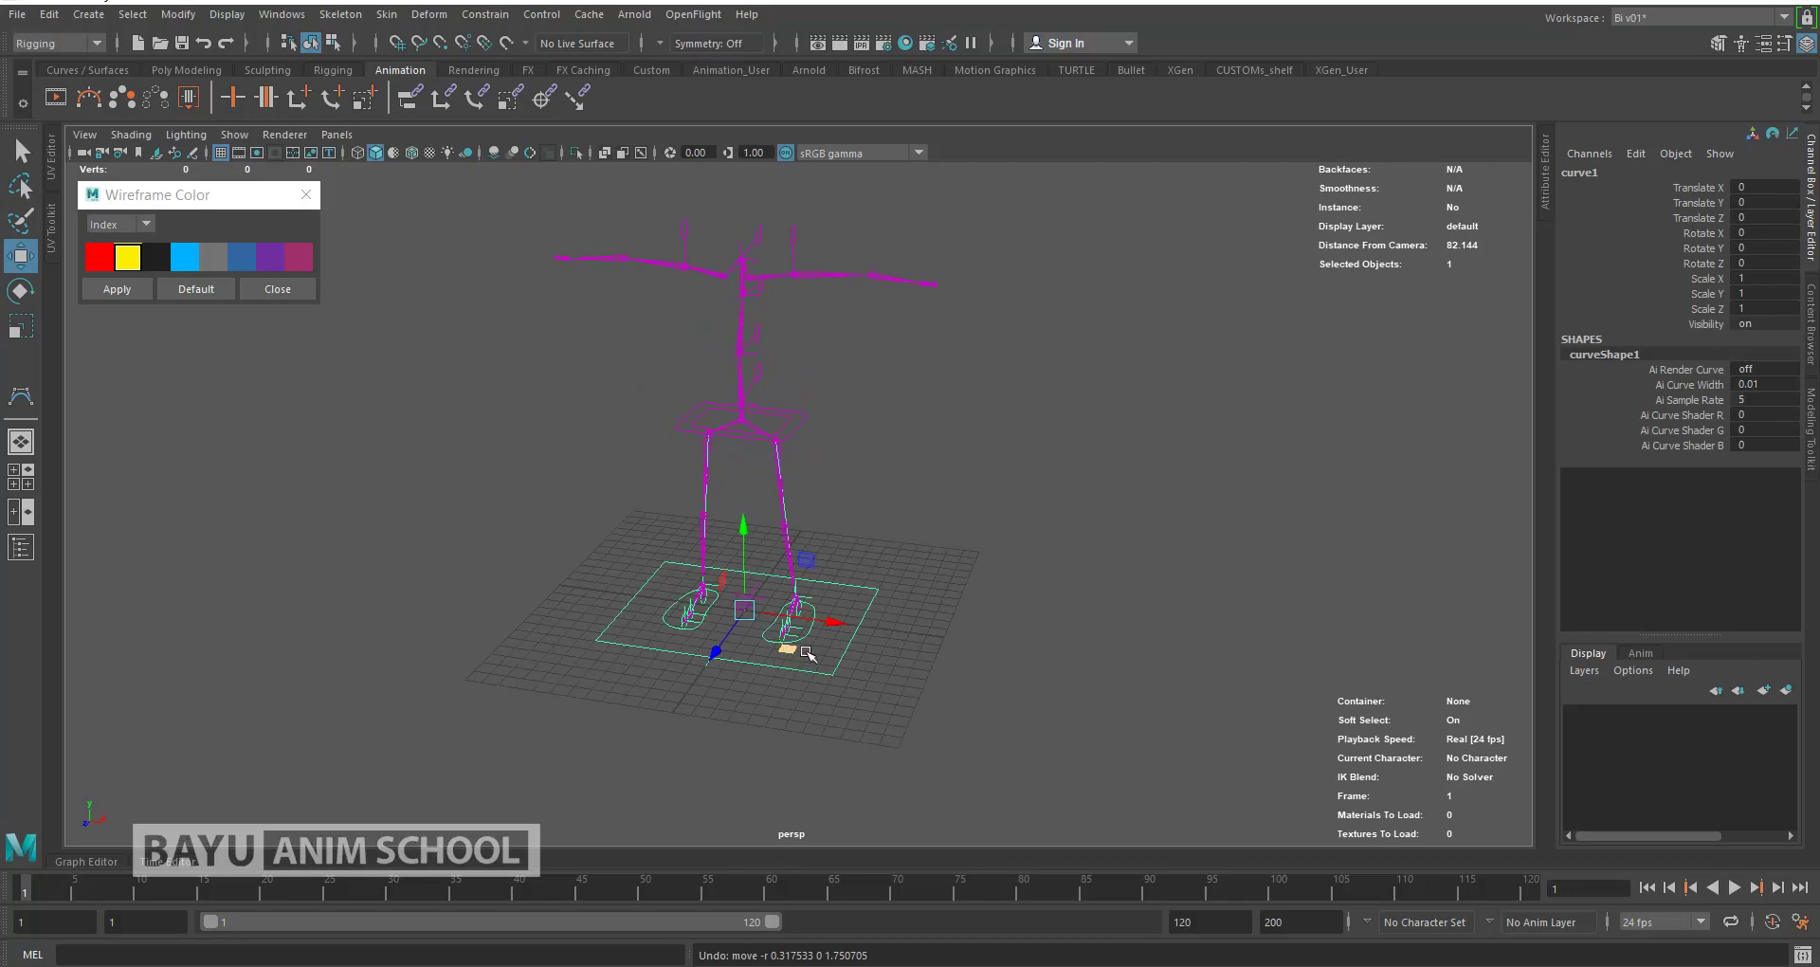
# Step: Lift a foot control to test the leg bend, then undo the move
pyautogui.click(1008, 638)
pyautogui.keyDown('alt'); pyautogui.moveTo(982, 587); pyautogui.dragTo(944, 628, button='middle'); pyautogui.keyUp('alt')
pyautogui.keyDown('alt'); pyautogui.moveTo(943, 627); pyautogui.dragTo(792, 671); pyautogui.keyUp('alt')
pyautogui.keyDown('alt'); pyautogui.moveTo(793, 671); pyautogui.dragTo(788, 761, button='right'); pyautogui.keyUp('alt')
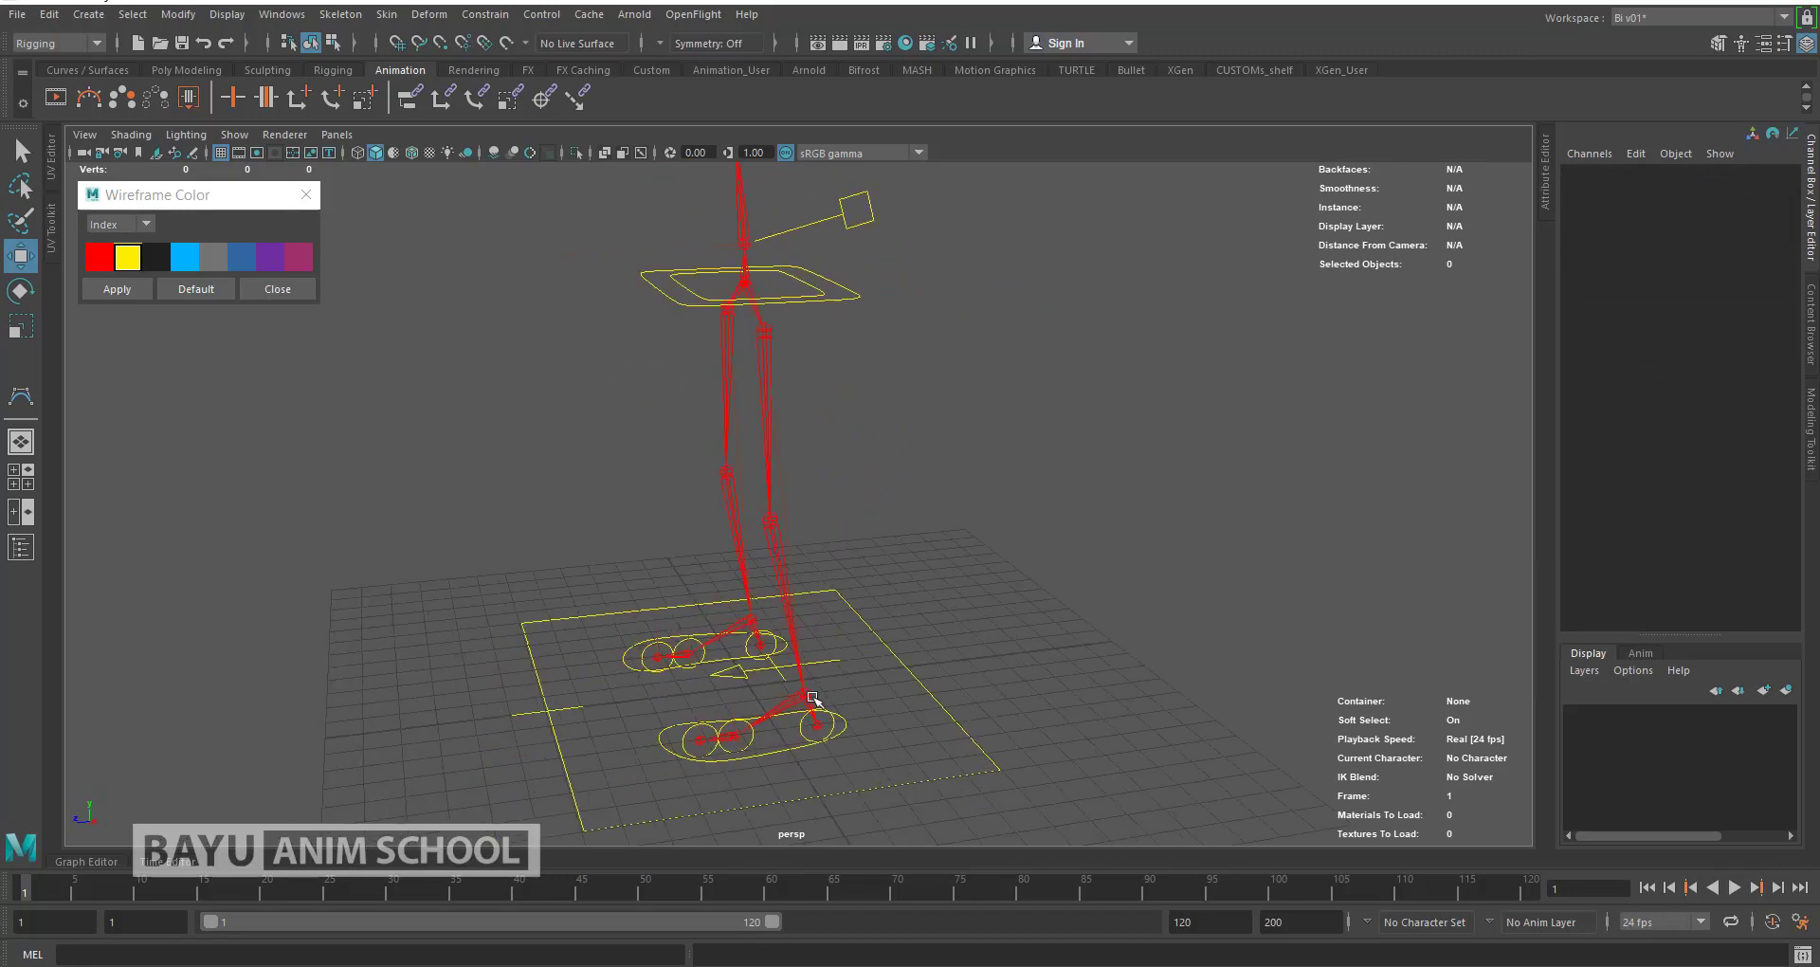
pyautogui.click(788, 761)
pyautogui.keyDown('alt'); pyautogui.moveTo(788, 761); pyautogui.dragTo(674, 635); pyautogui.keyUp('alt')
pyautogui.moveTo(675, 635); pyautogui.dragTo(587, 477, button='middle')
pyautogui.hotkey('ctrl', 'z')
# Step: Switch to the side view and frame the feet
pyautogui.moveTo(620, 594)
pyautogui.keyDown('alt'); pyautogui.mouseDown()
pyautogui.moveTo(838, 623)
pyautogui.moveTo(668, 503)
pyautogui.moveTo(662, 557)
pyautogui.moveTo(741, 504)
pyautogui.mouseUp(); pyautogui.keyUp('alt')
pyautogui.press('space')
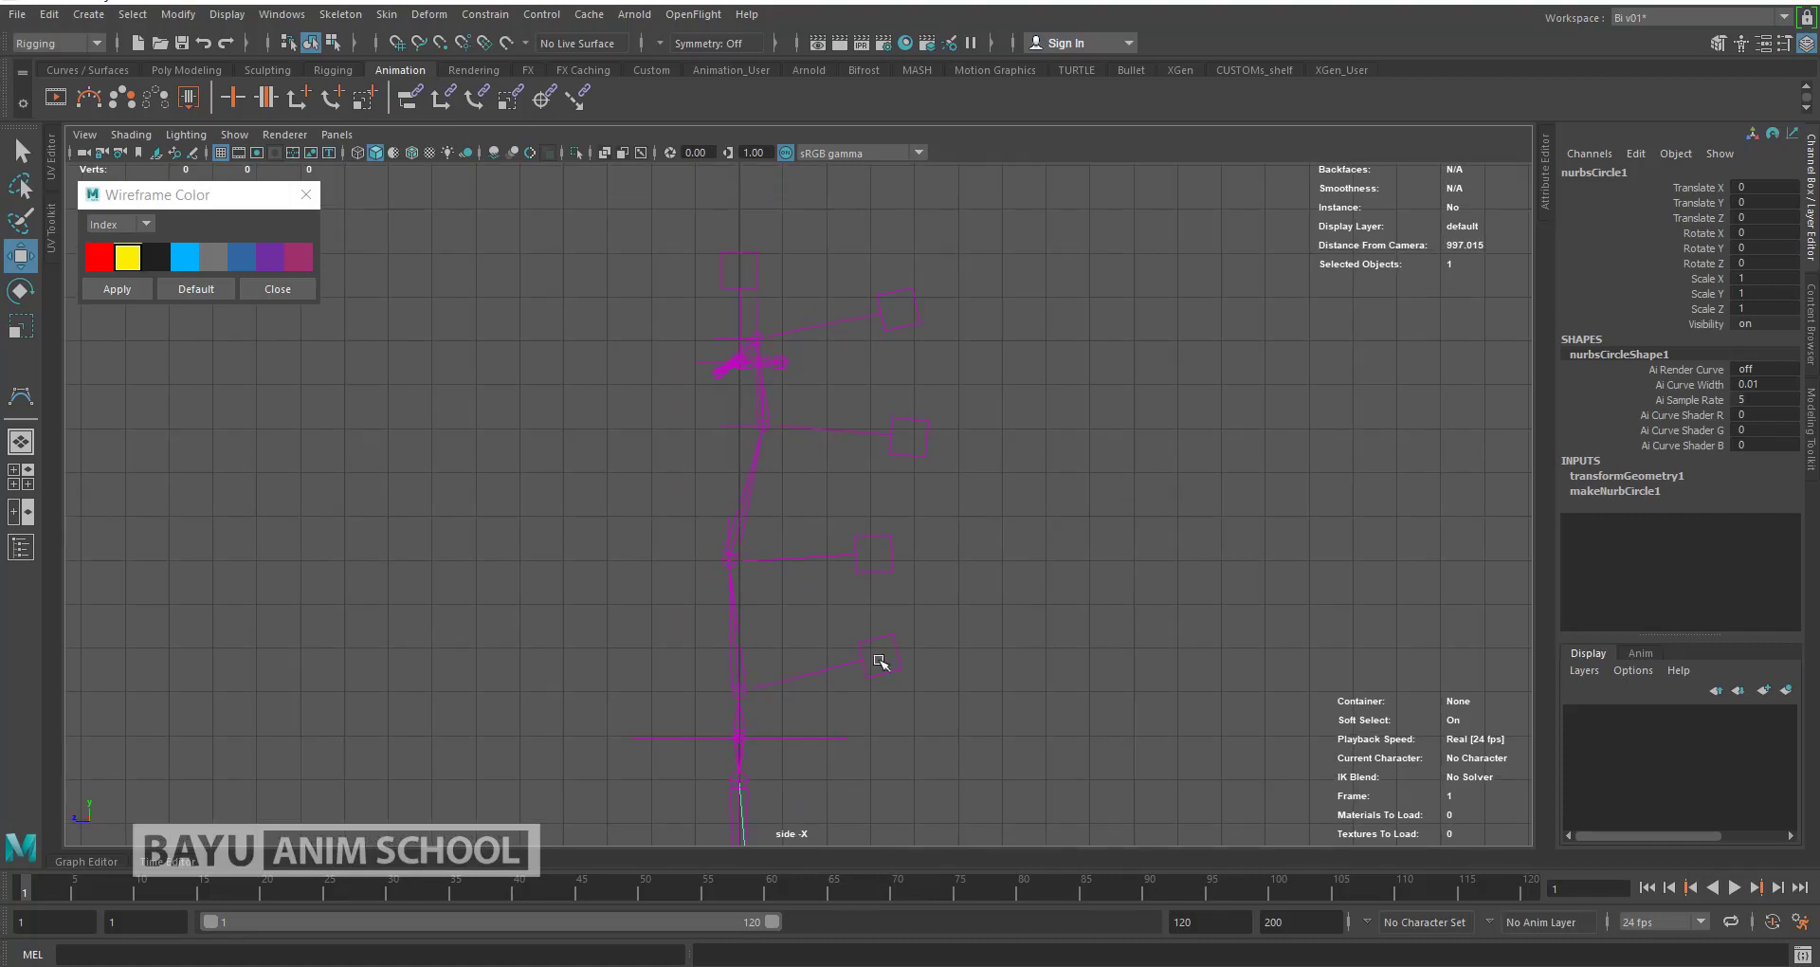
pyautogui.click(1010, 618)
pyautogui.keyDown('alt'); pyautogui.moveTo(878, 695); pyautogui.dragTo(913, 442, button='middle'); pyautogui.keyUp('alt')
pyautogui.scroll(1, 945, 590)
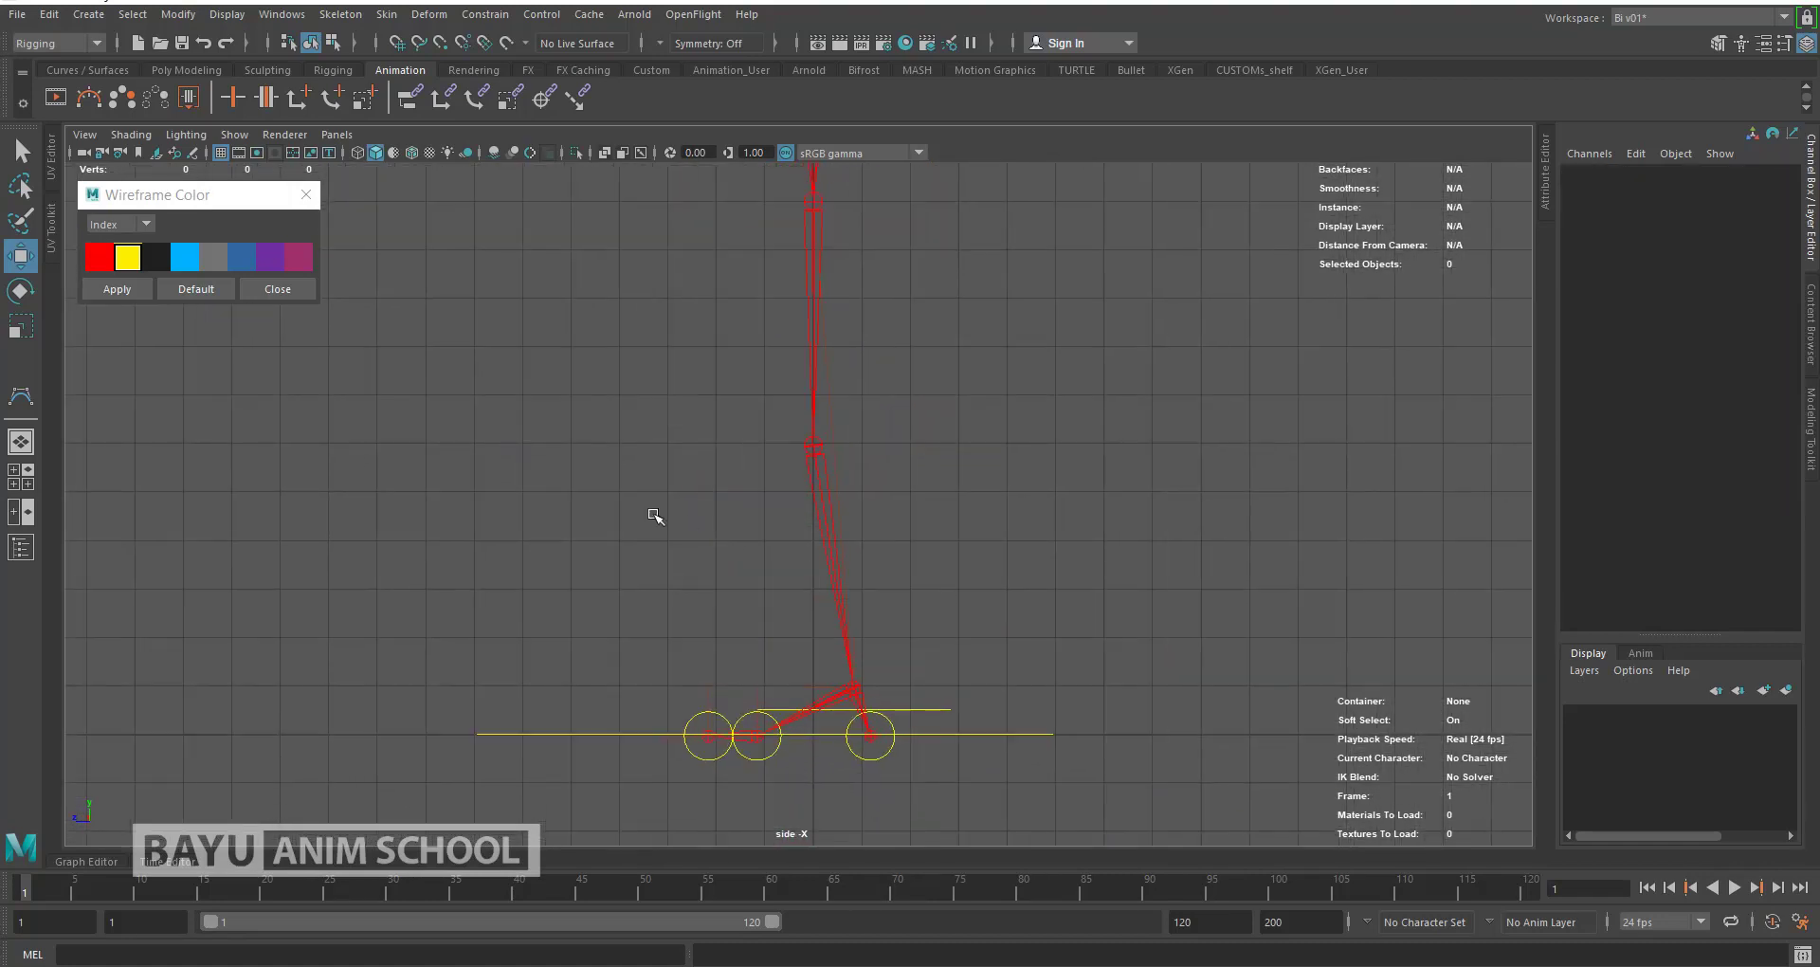
# Step: Start the CV Curve Tool from Create > Curve Tools with grid snapping
pyautogui.click(88, 14)
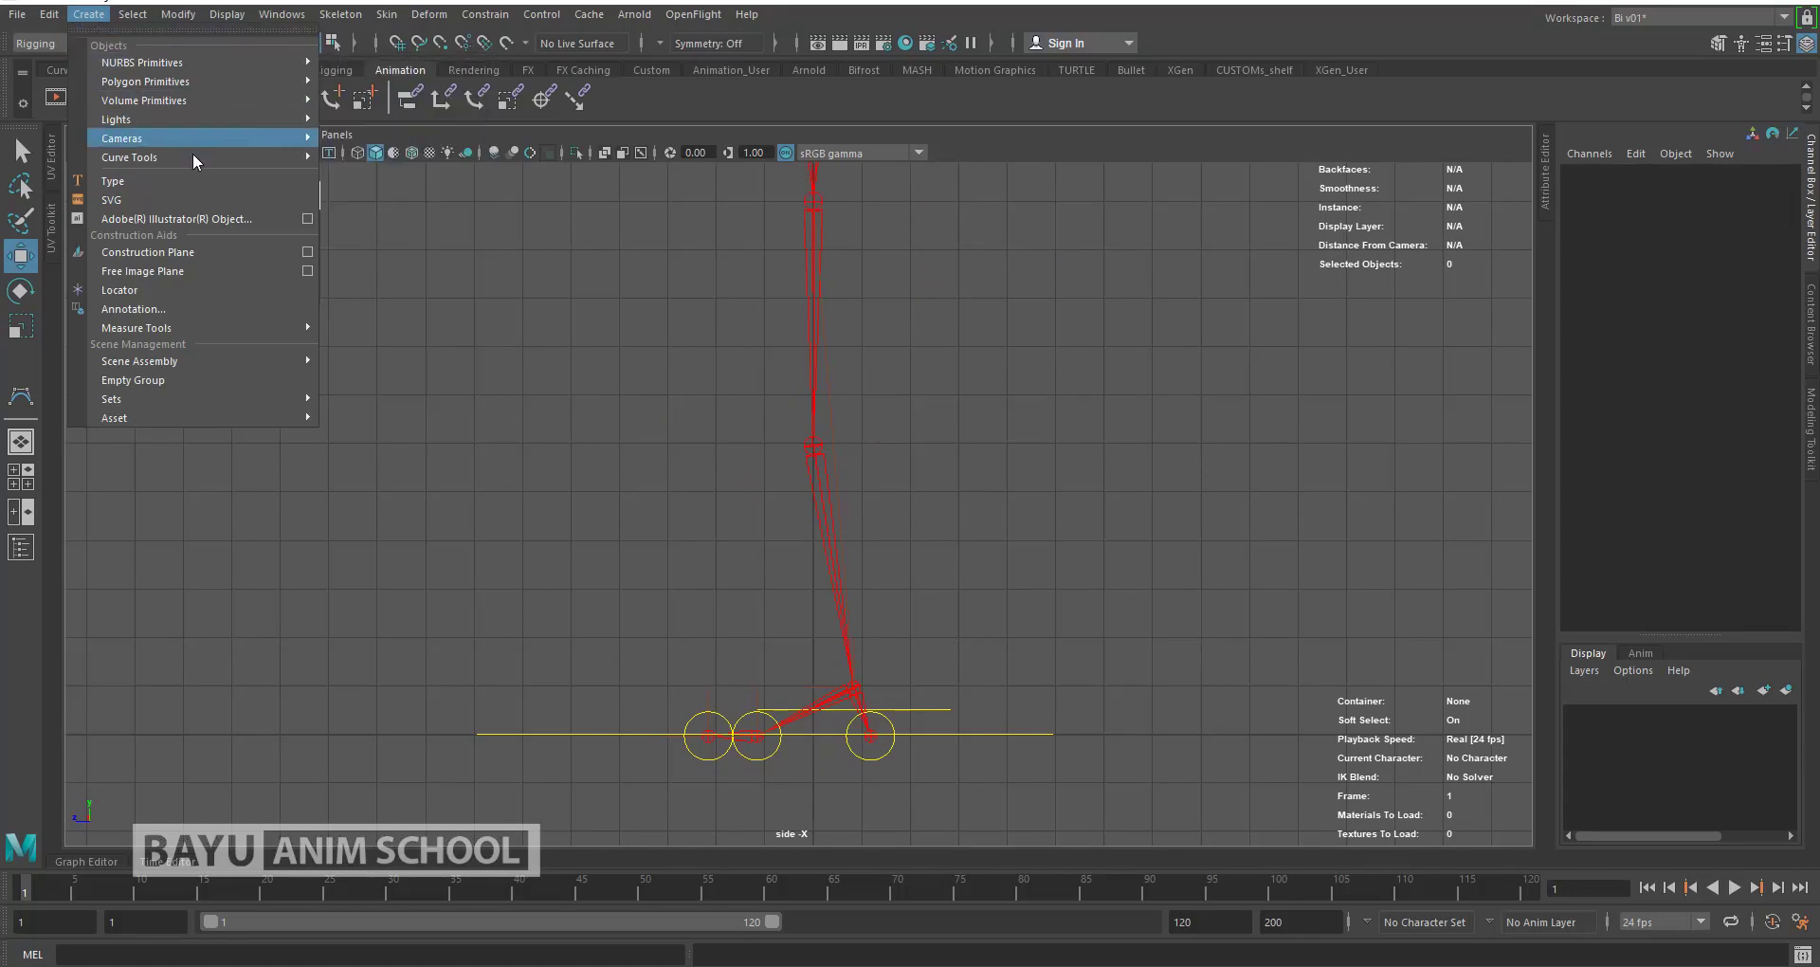
pyautogui.click(344, 169)
pyautogui.scroll(1, 343, 169)
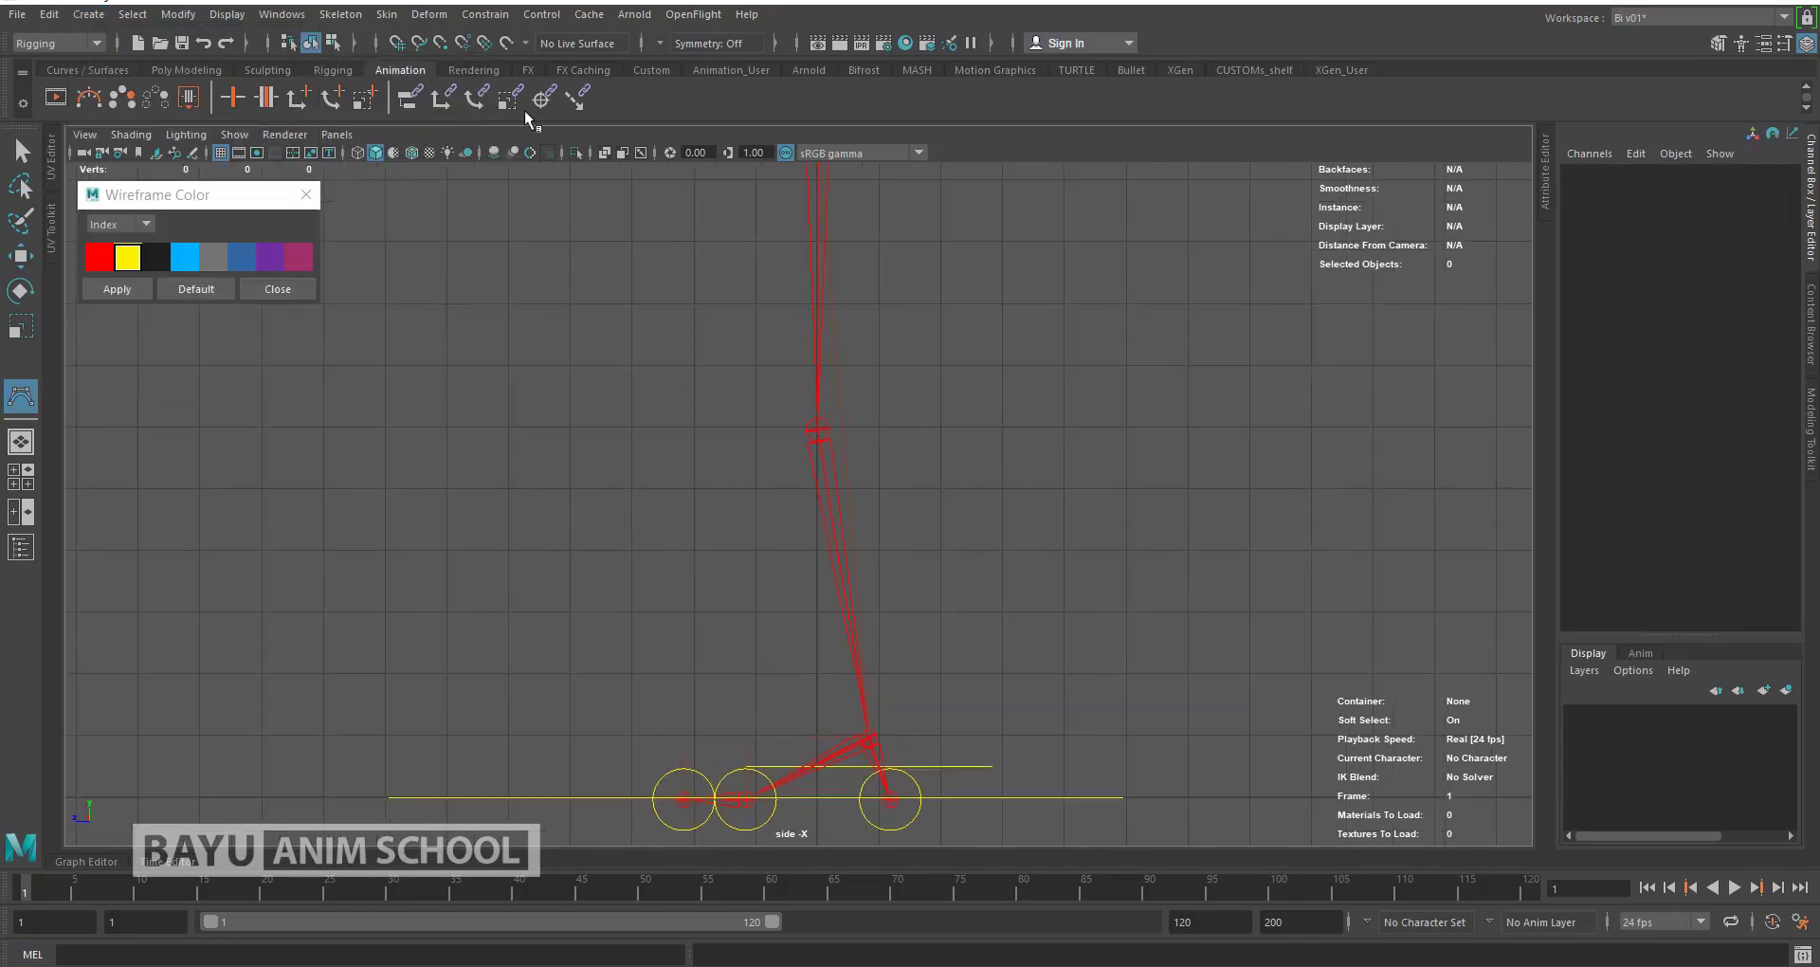
pyautogui.click(397, 42)
pyautogui.scroll(1, 736, 424)
# Step: Draw a diamond-shaped CV curve, curve9, in the side view
pyautogui.keyDown('alt'); pyautogui.moveTo(735, 425); pyautogui.dragTo(1081, 535, button='middle'); pyautogui.keyUp('alt')
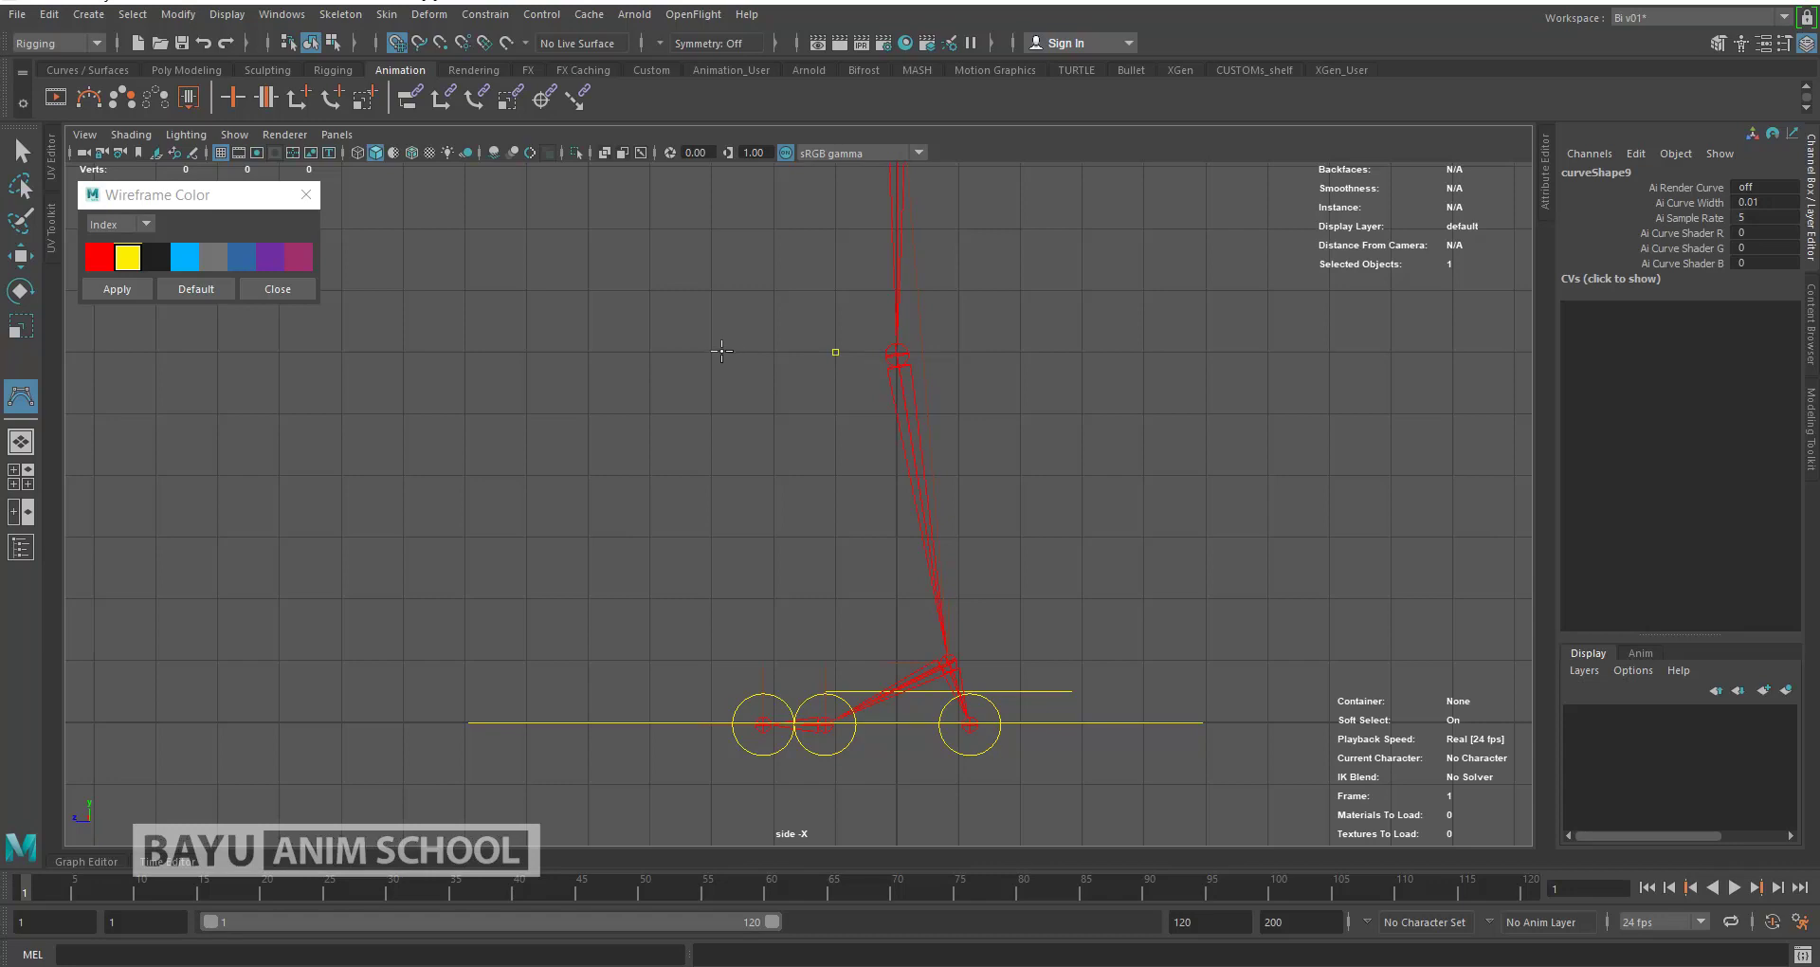
pyautogui.click(775, 351)
pyautogui.click(774, 290)
pyautogui.click(712, 352)
pyautogui.click(774, 413)
pyautogui.click(774, 352)
pyautogui.press('w')
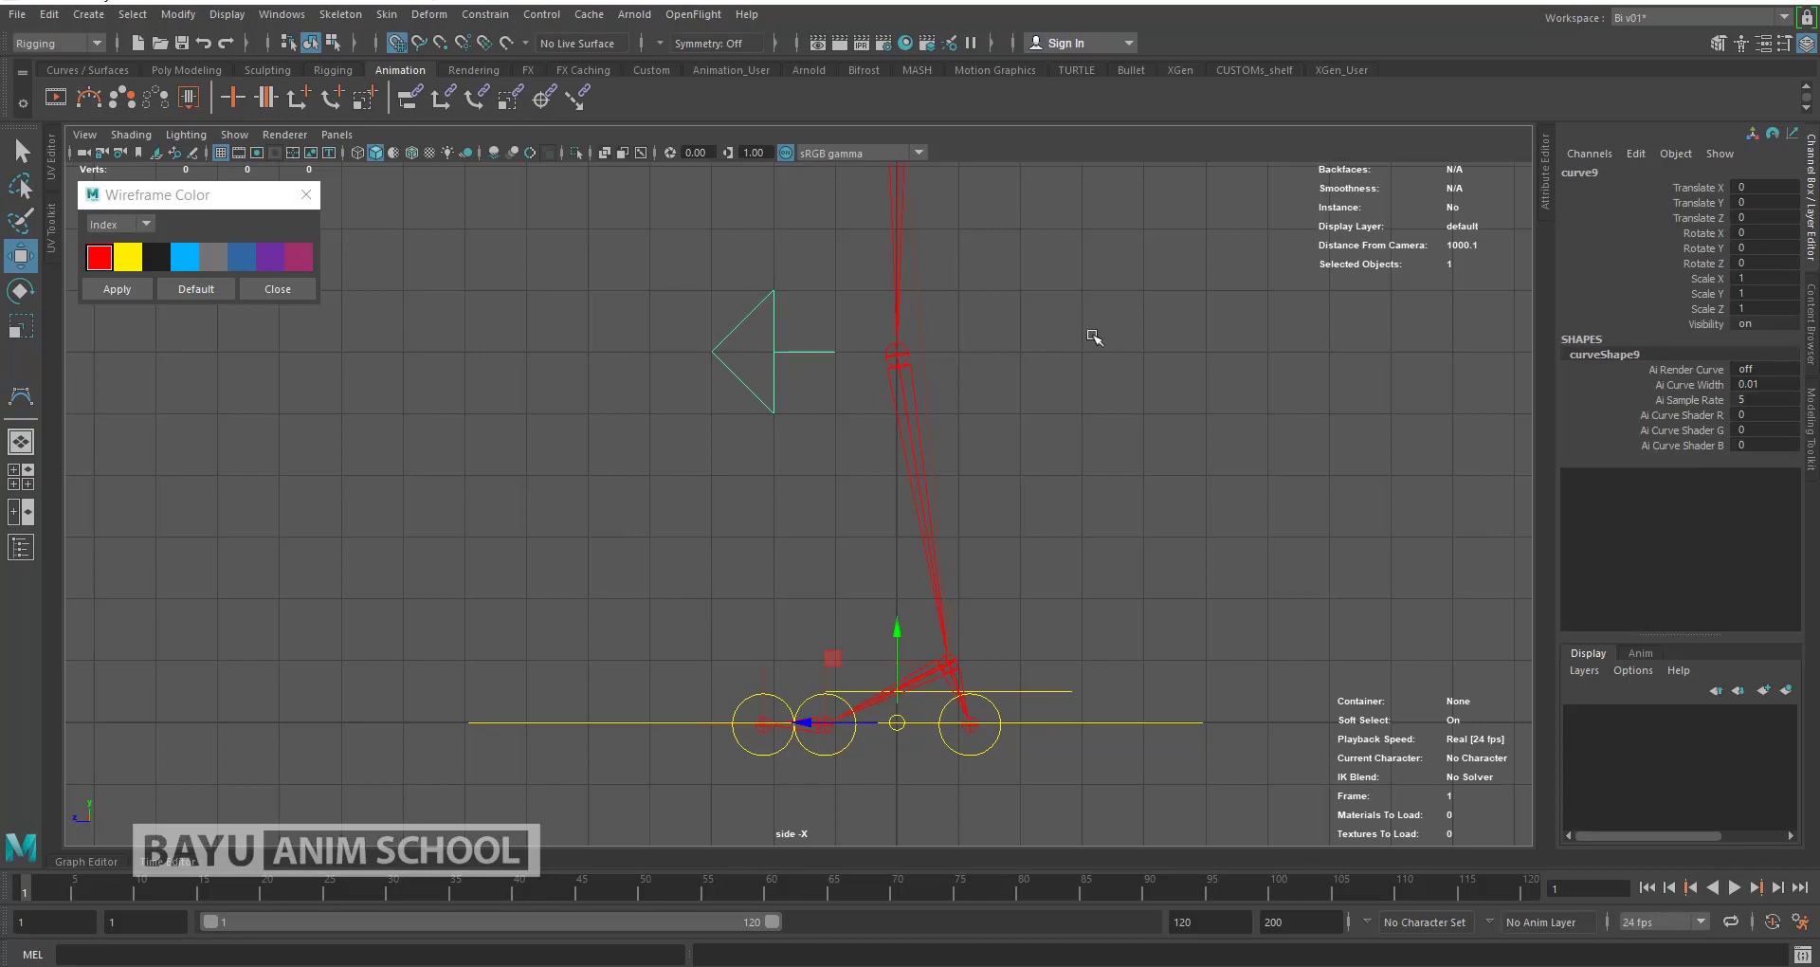
# Step: Scale the curve's CVs into a flattened arrow-head triangle
pyautogui.moveTo(1021, 270); pyautogui.dragTo(877, 264, button='right')
pyautogui.moveTo(685, 244); pyautogui.dragTo(804, 442)
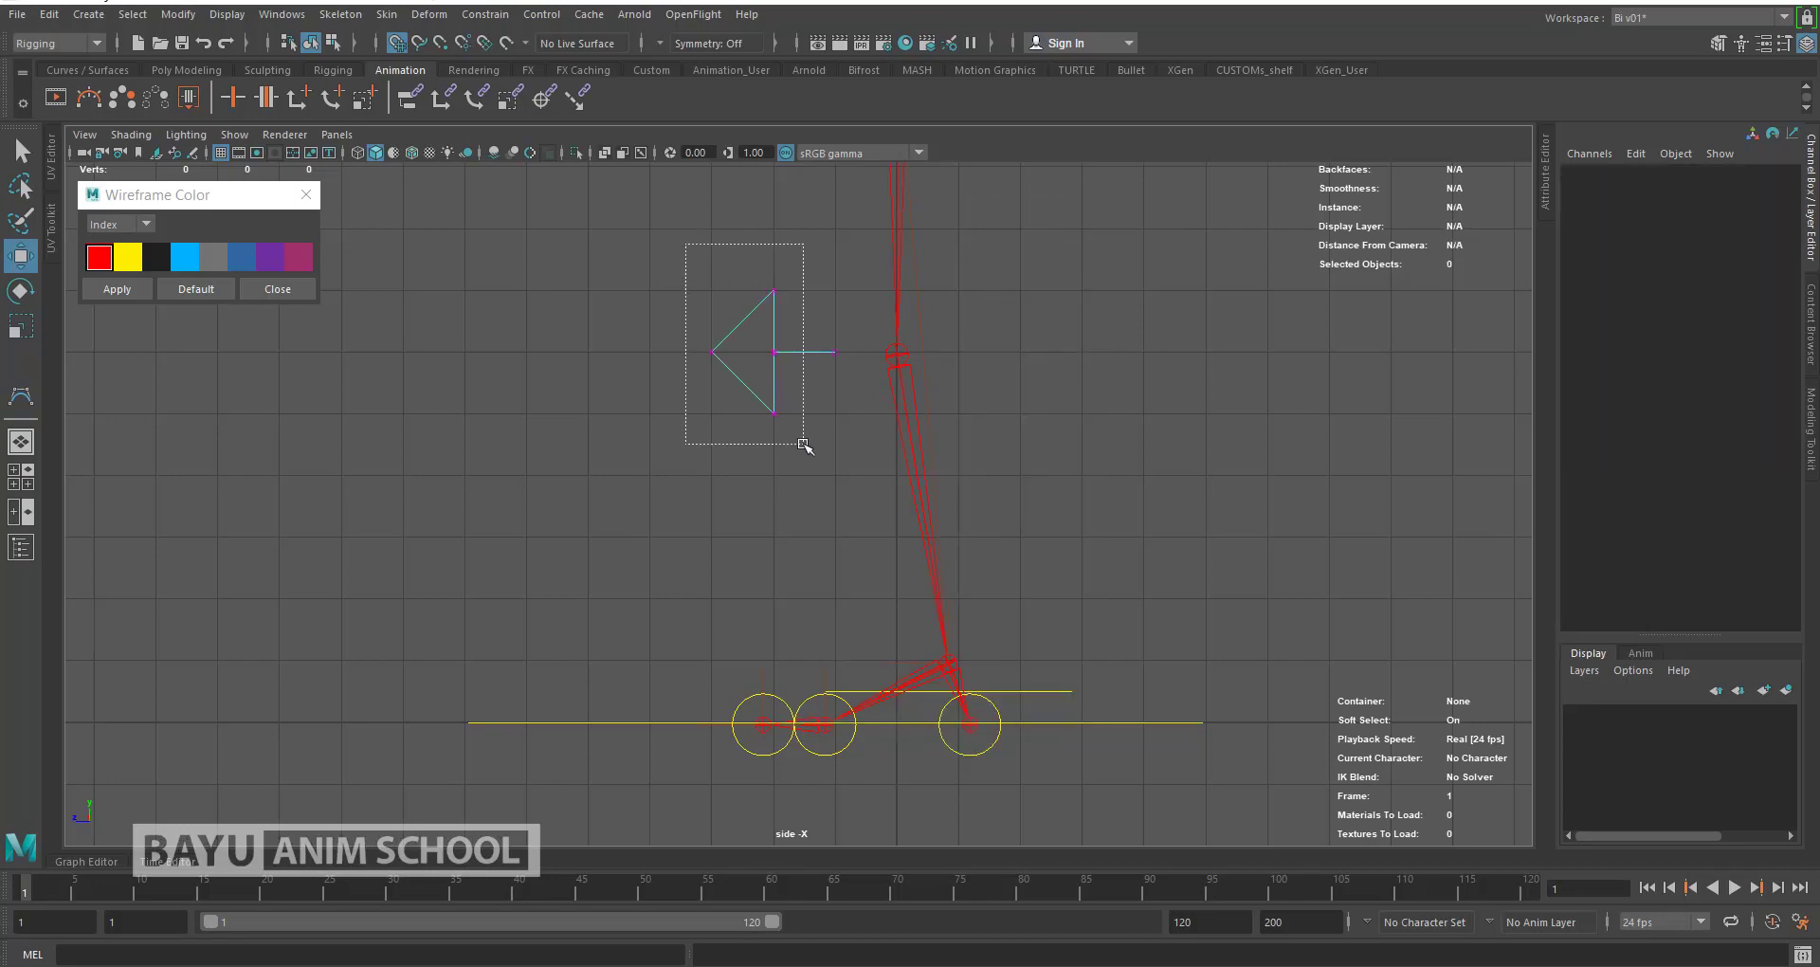
pyautogui.press('r')
pyautogui.moveTo(743, 269); pyautogui.dragTo(755, 317)
pyautogui.moveTo(1027, 294); pyautogui.dragTo(1079, 275, button='right')
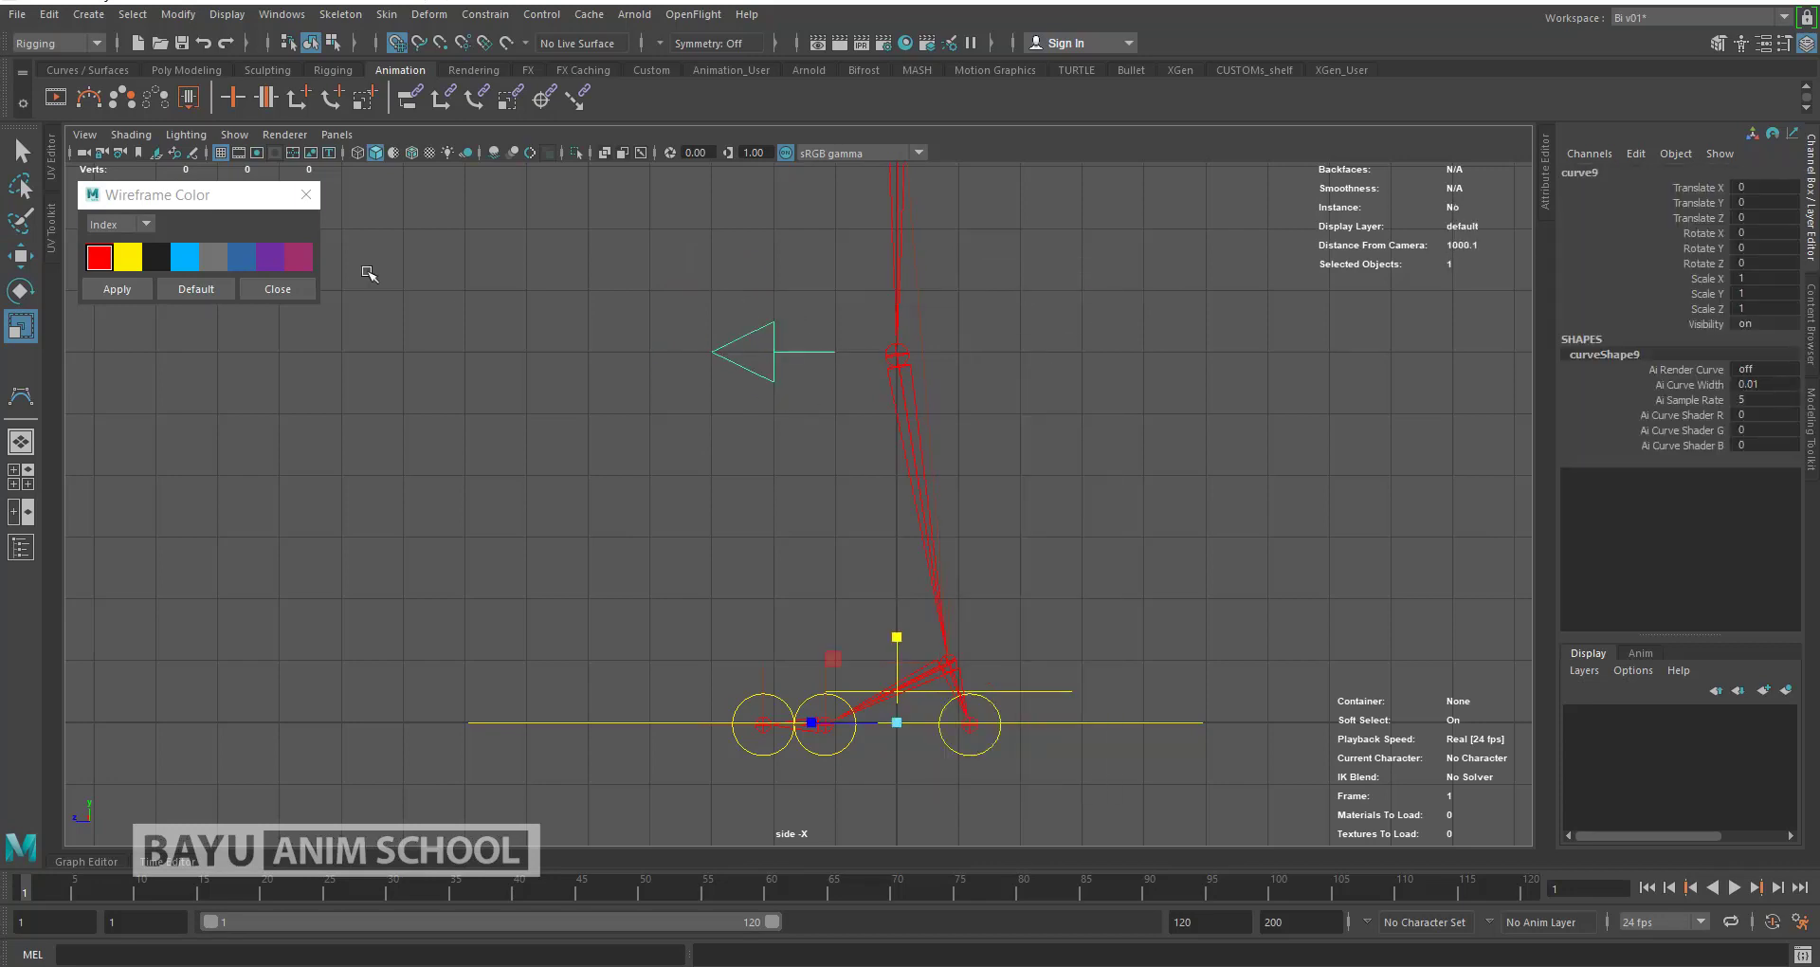
# Step: Colour the arrow-head curve yellow
pyautogui.click(129, 258)
pyautogui.click(116, 289)
pyautogui.click(407, 456)
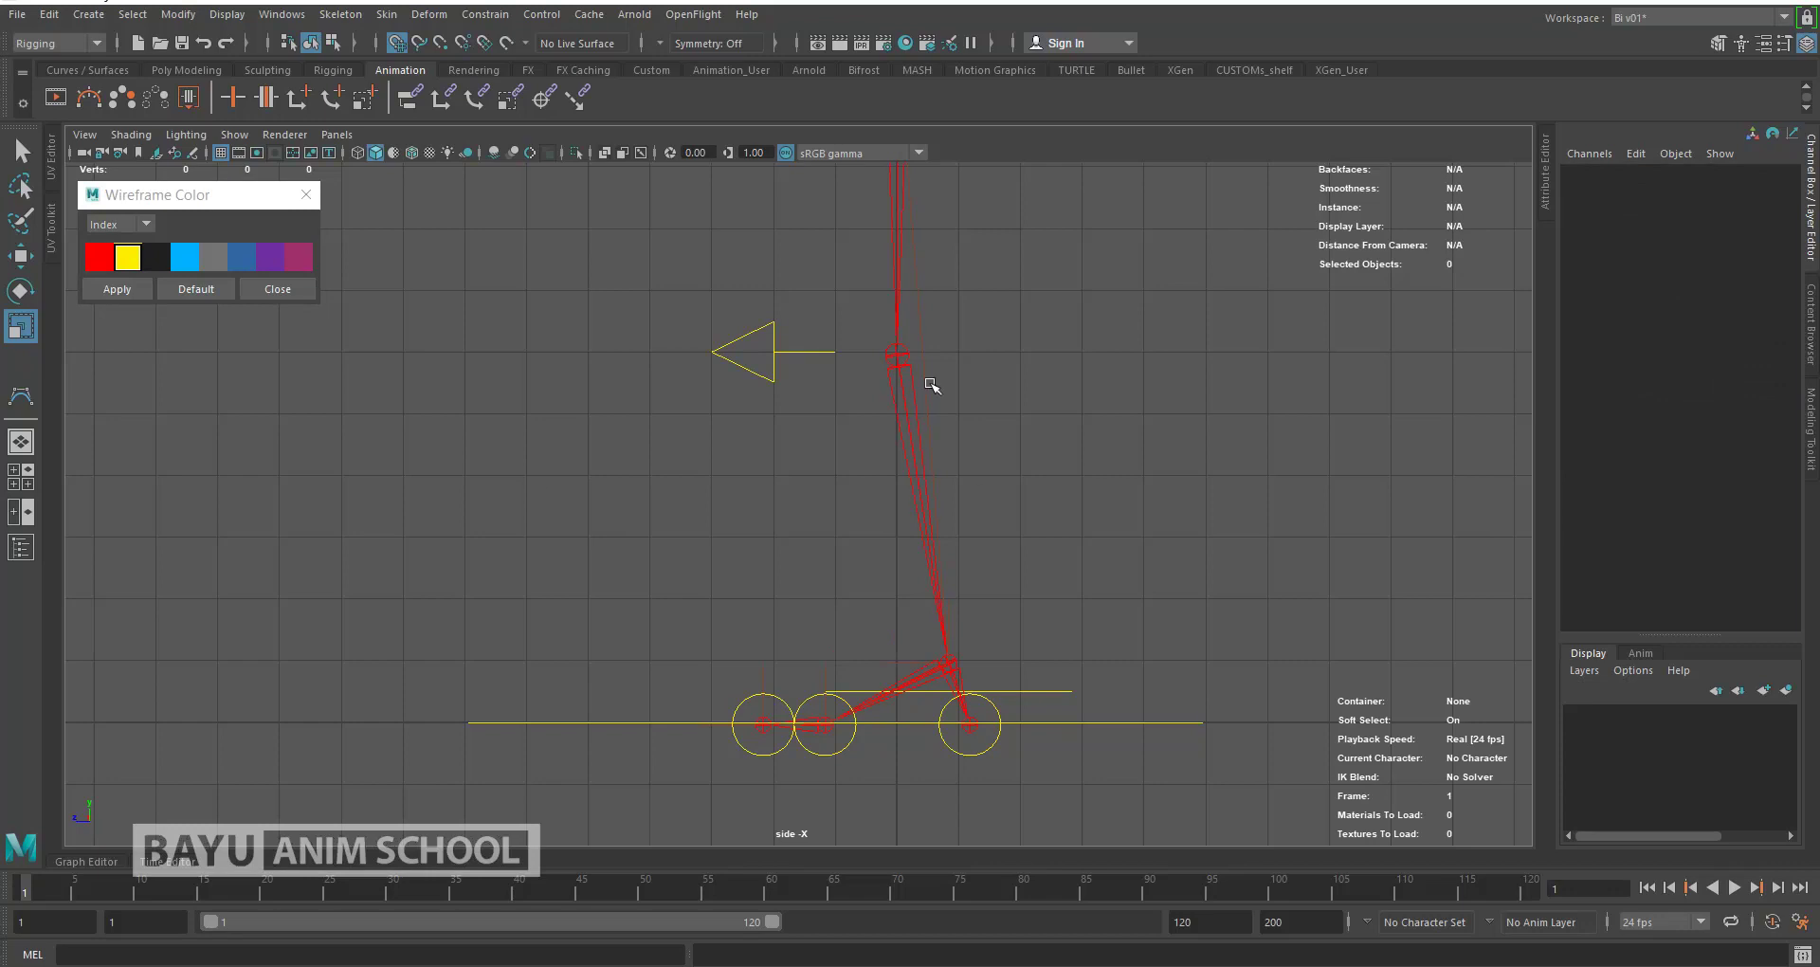
pyautogui.hotkey('ctrl', 'z')
pyautogui.press('w')
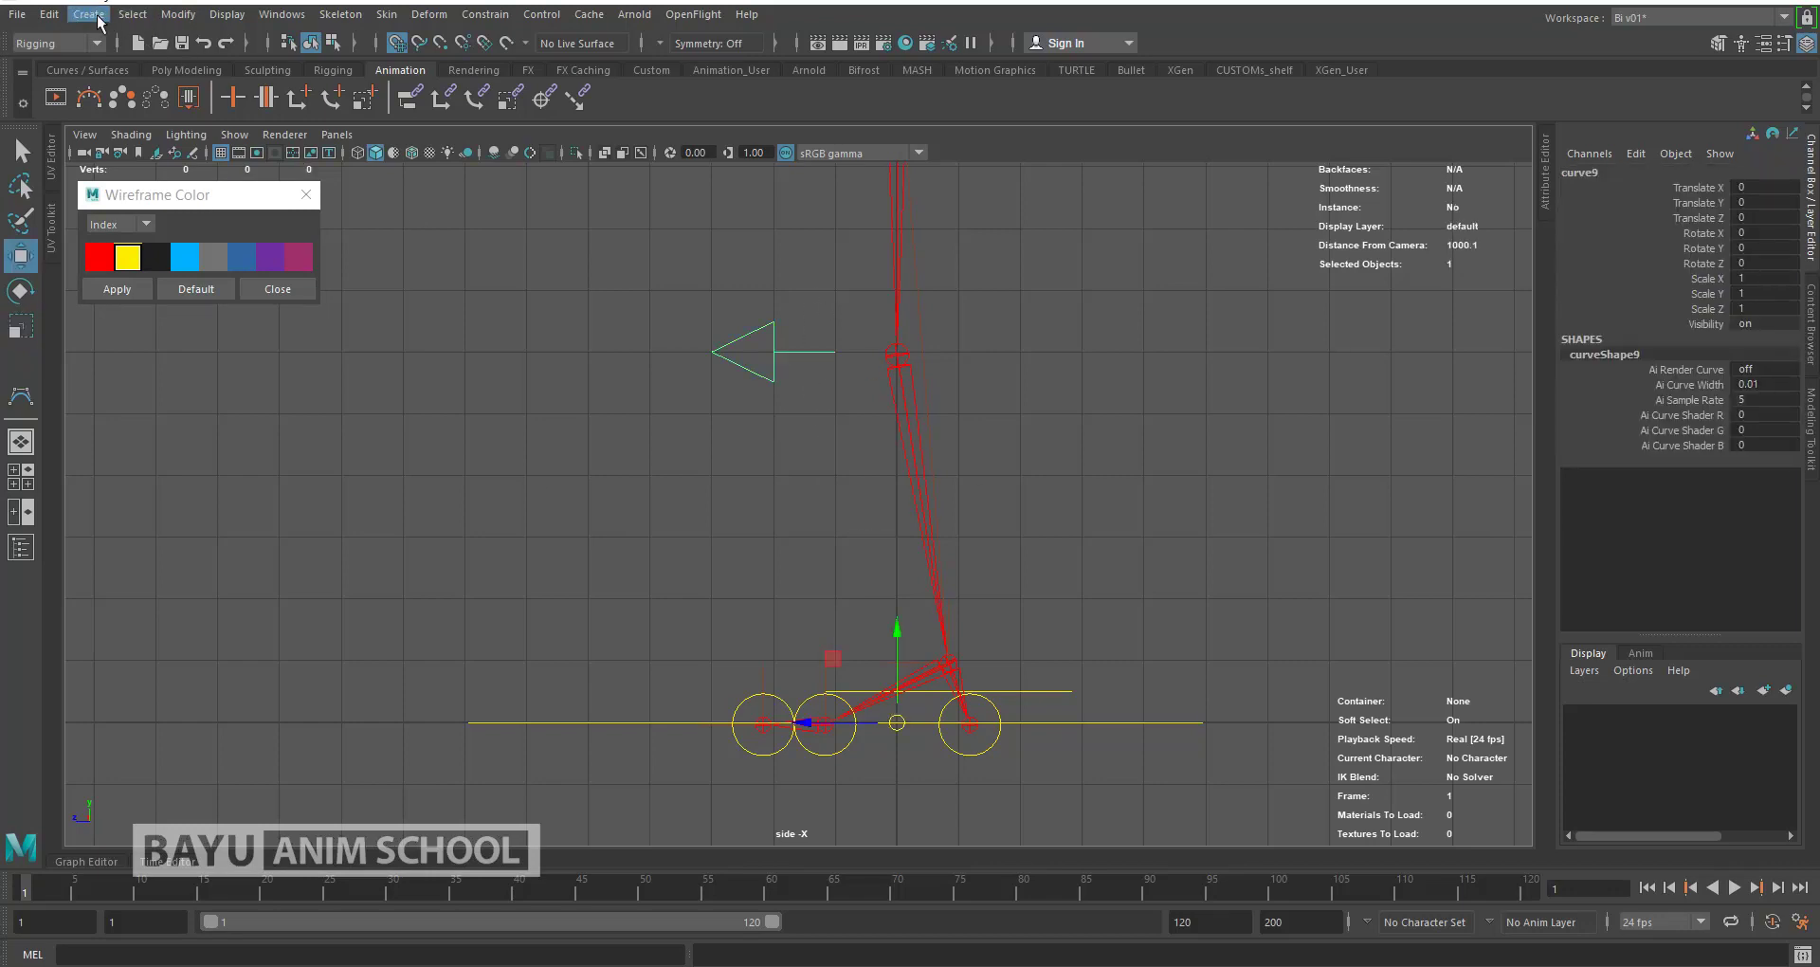
# Step: Center and adjust the pivot, then move the curve forward to Translate Z 2.733
pyautogui.click(178, 14)
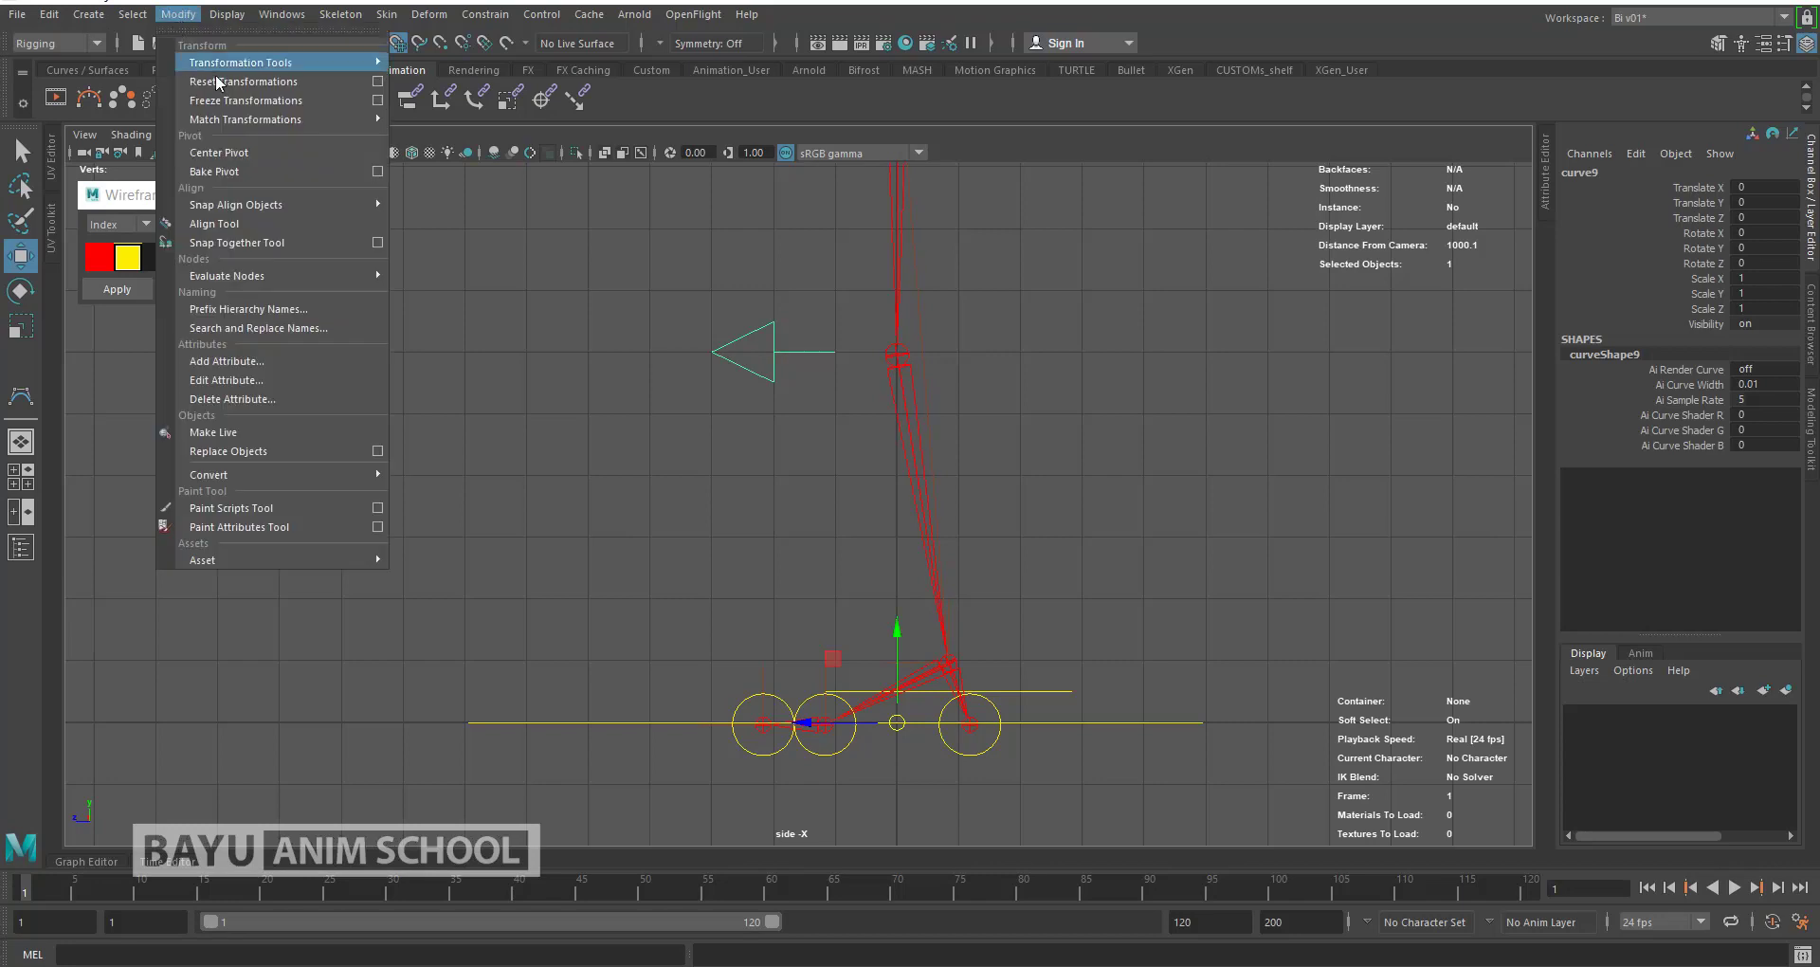
pyautogui.click(247, 154)
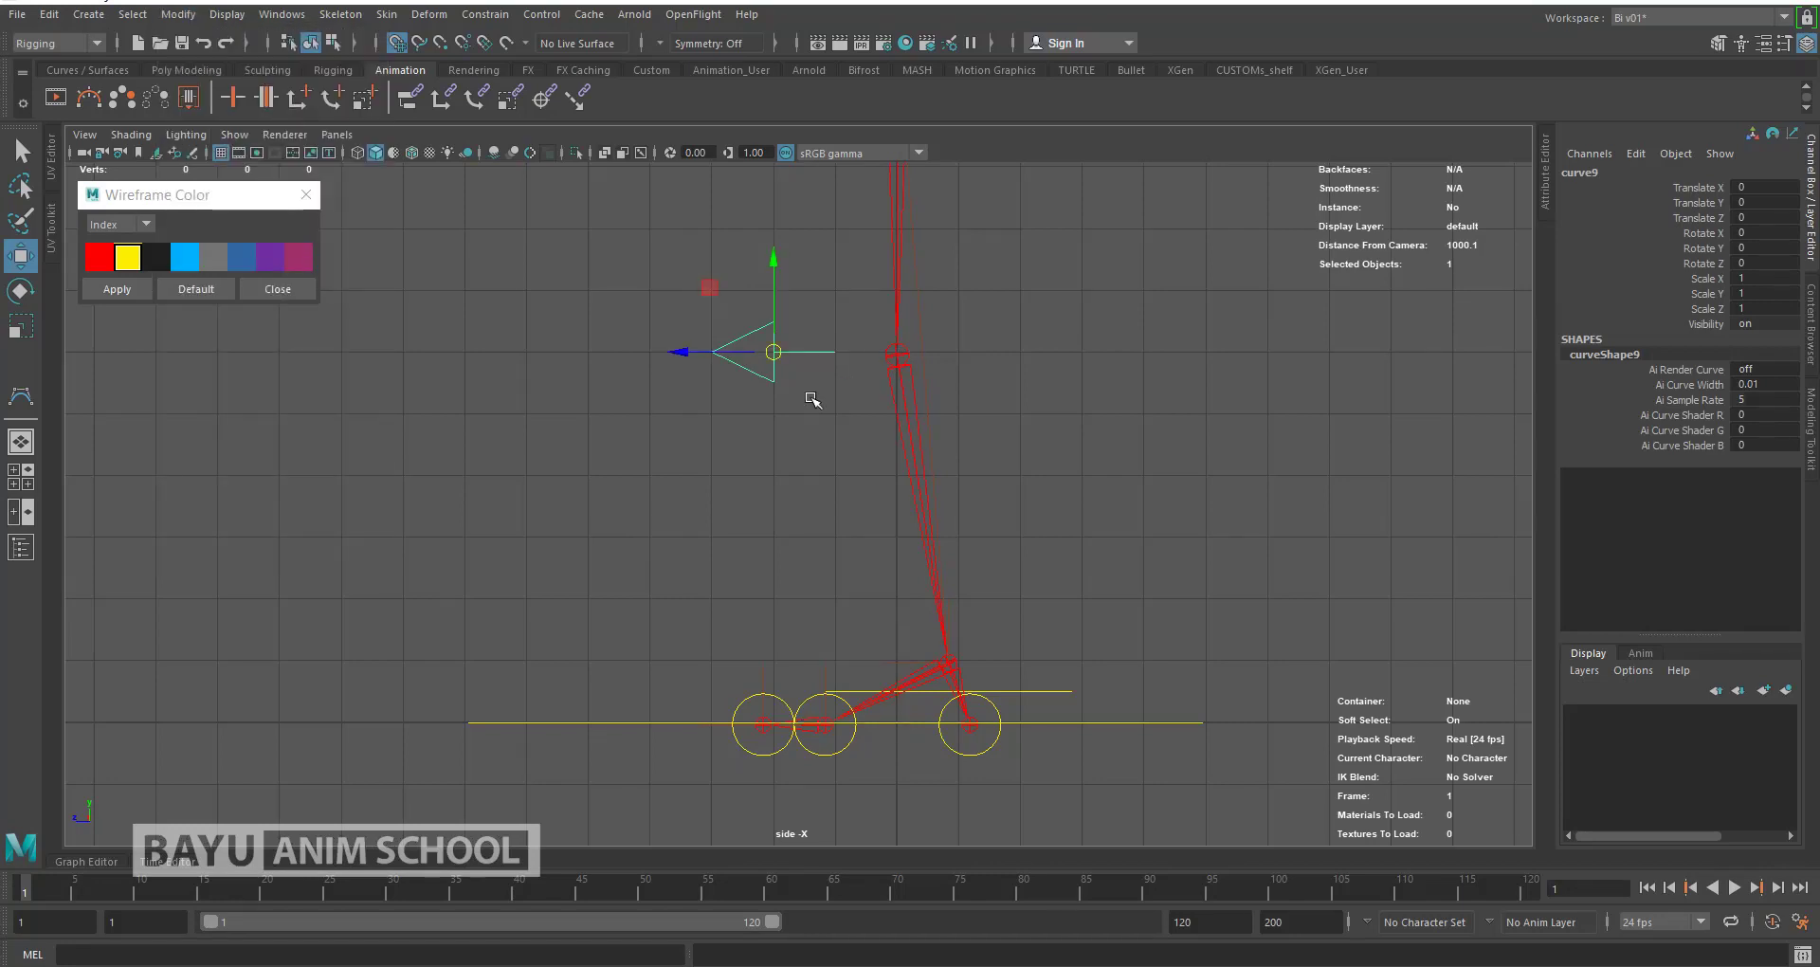
pyautogui.press('d')
pyautogui.moveTo(693, 353); pyautogui.dragTo(669, 350)
pyautogui.press('d')
pyautogui.moveTo(557, 354); pyautogui.dragTo(617, 390)
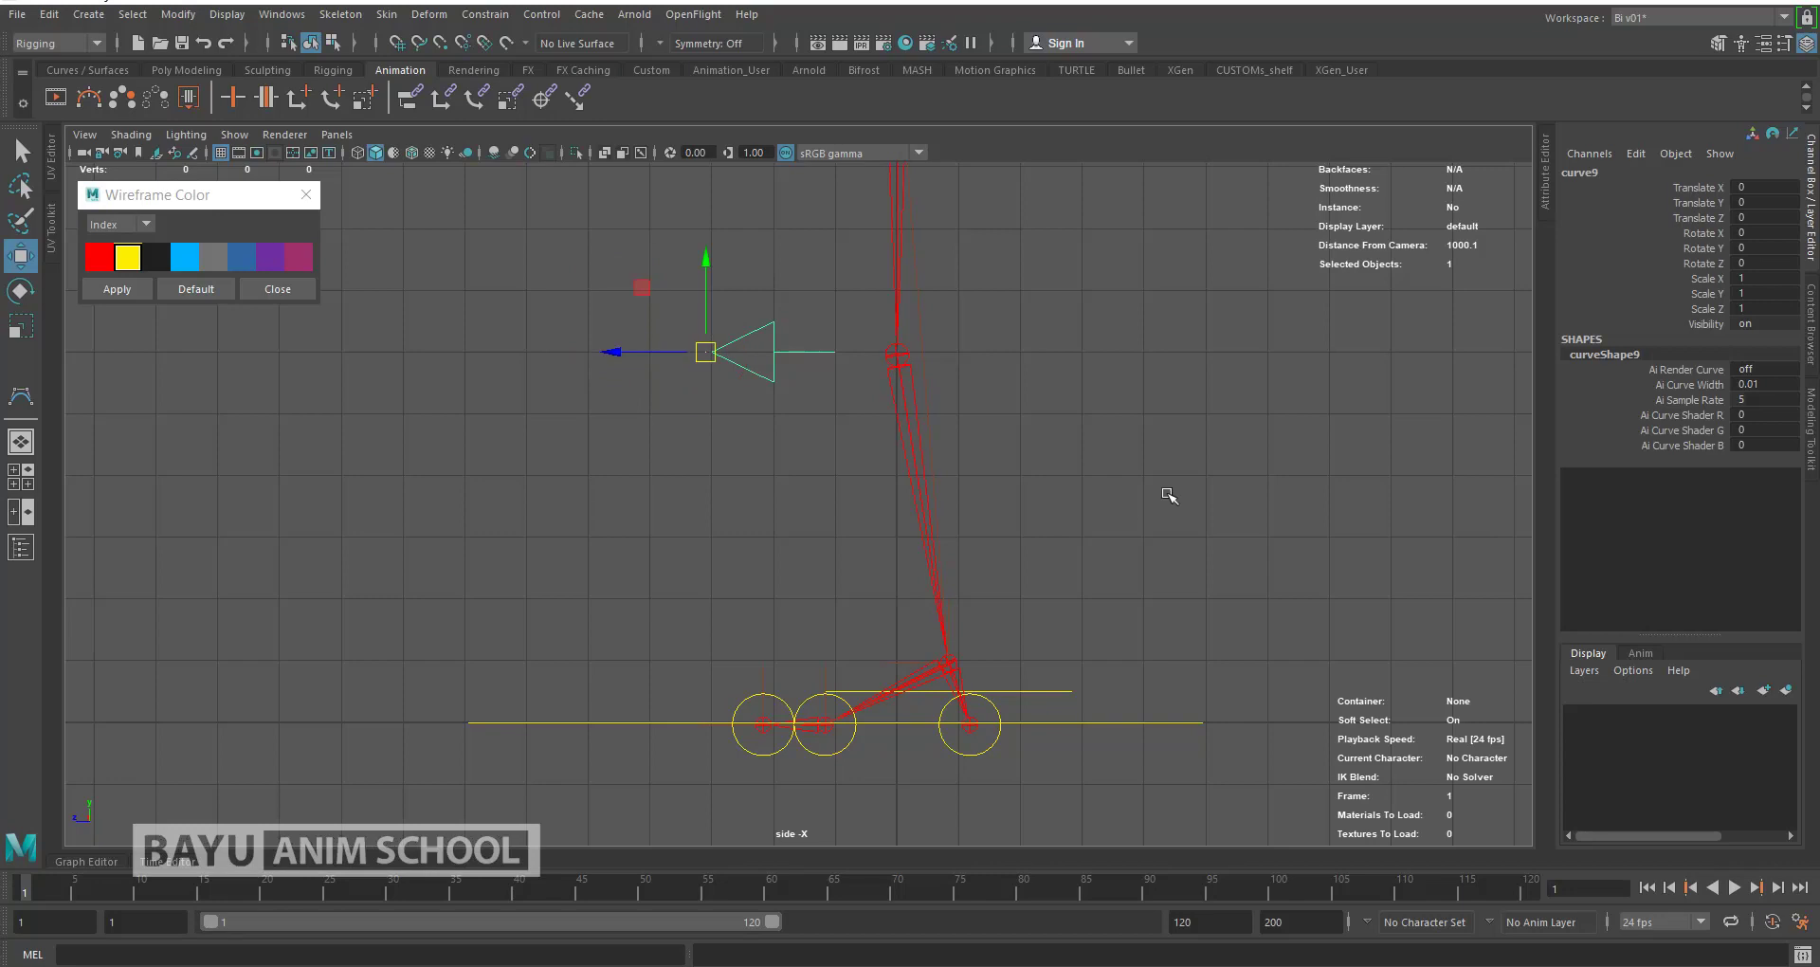
pyautogui.moveTo(650, 349); pyautogui.dragTo(482, 351)
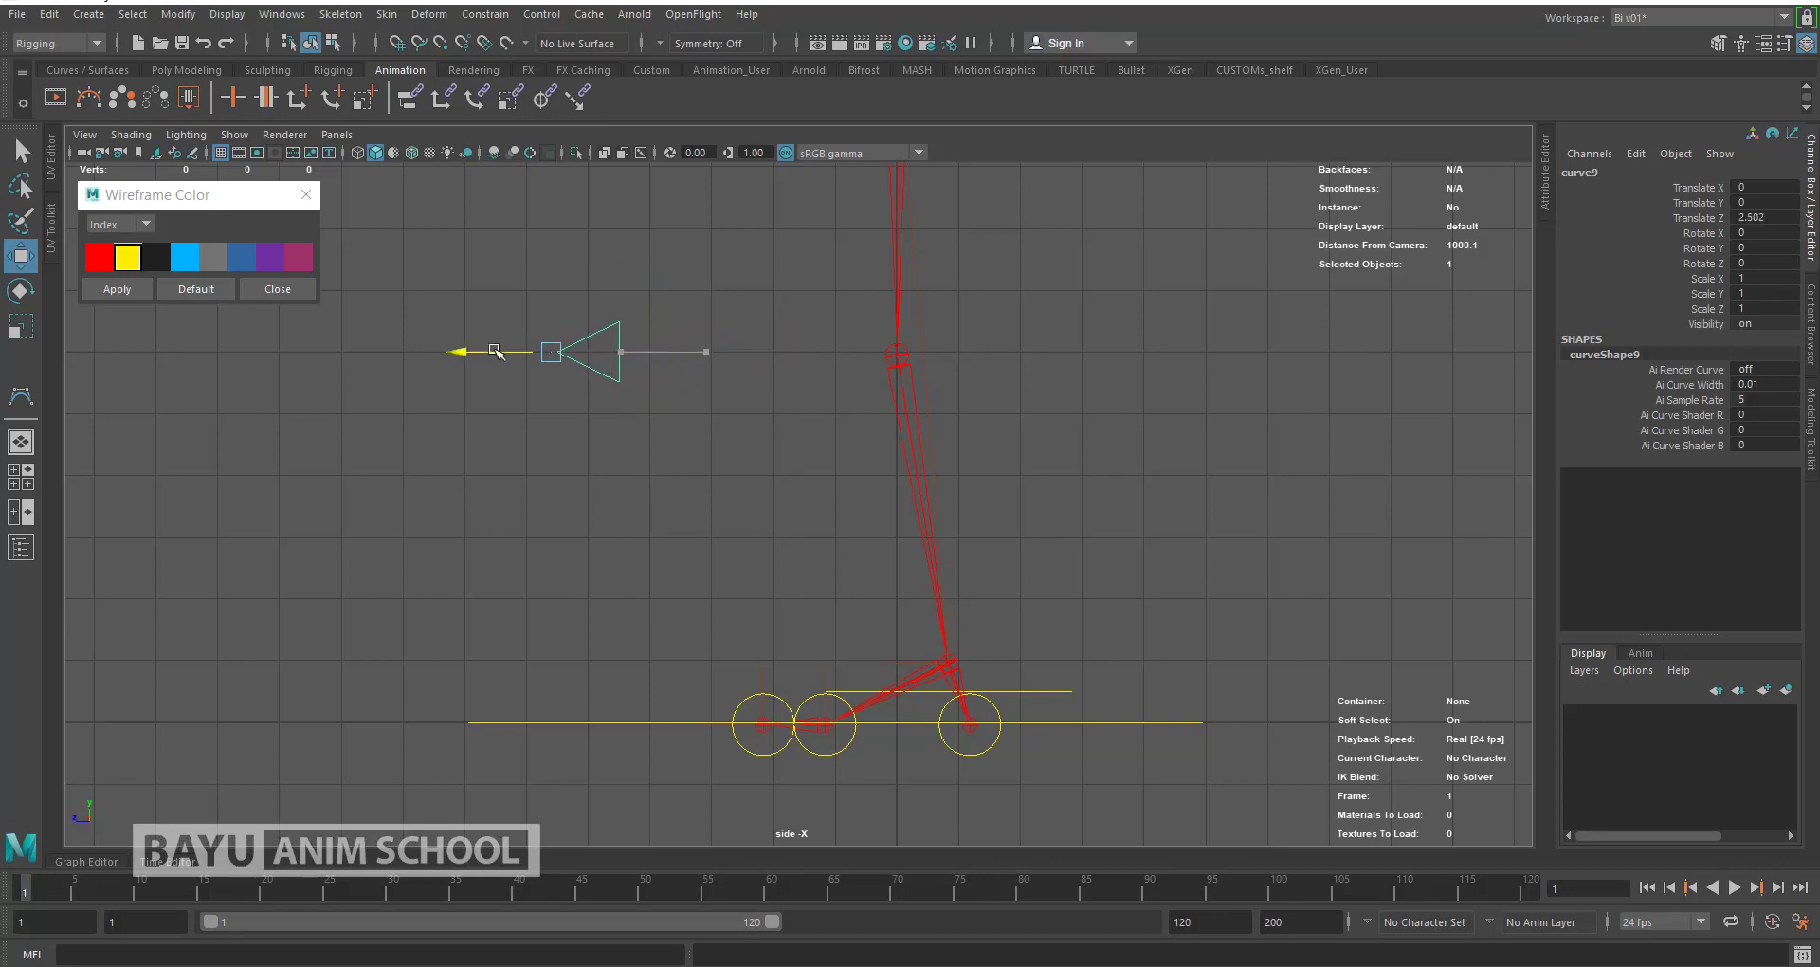
pyautogui.press('space')
# Step: In front view, move the arrow control in front of the right knee to X 3.974
pyautogui.moveTo(1288, 511); pyautogui.dragTo(1261, 458)
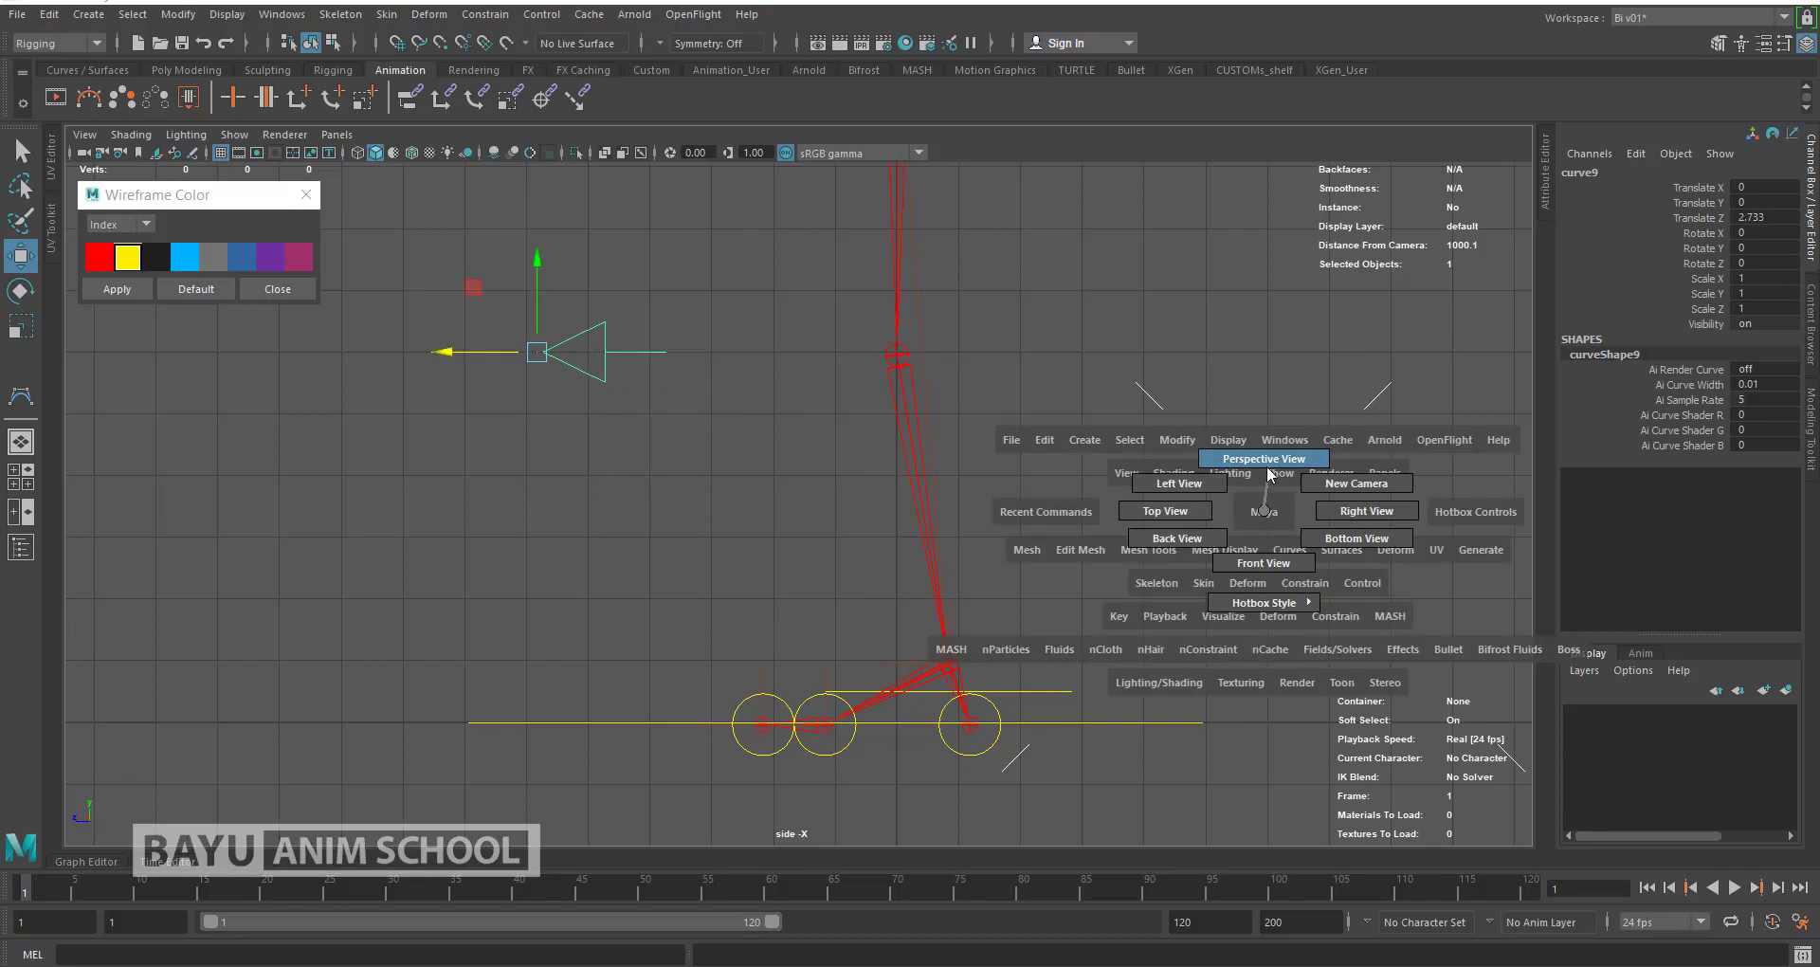
pyautogui.moveTo(927, 512)
pyautogui.keyDown('alt'); pyautogui.mouseDown()
pyautogui.moveTo(1054, 603)
pyautogui.moveTo(1089, 548)
pyautogui.moveTo(1078, 576)
pyautogui.mouseUp(); pyautogui.keyUp('alt')
pyautogui.press('space')
pyautogui.moveTo(894, 549)
pyautogui.keyDown('alt'); pyautogui.mouseDown(button='middle')
pyautogui.moveTo(1012, 679)
pyautogui.moveTo(1042, 496)
pyautogui.mouseUp(button='middle'); pyautogui.keyUp('alt')
pyautogui.keyDown('alt'); pyautogui.moveTo(1042, 496); pyautogui.dragTo(1027, 662, button='right'); pyautogui.keyUp('alt')
pyautogui.keyDown('alt'); pyautogui.moveTo(1028, 663); pyautogui.dragTo(1020, 395, button='middle'); pyautogui.keyUp('alt')
pyautogui.moveTo(1020, 395)
pyautogui.keyDown('alt'); pyautogui.mouseDown(button='right')
pyautogui.moveTo(1008, 512)
pyautogui.moveTo(869, 533)
pyautogui.mouseUp(button='right'); pyautogui.keyUp('alt')
pyautogui.moveTo(812, 537); pyautogui.dragTo(996, 589)
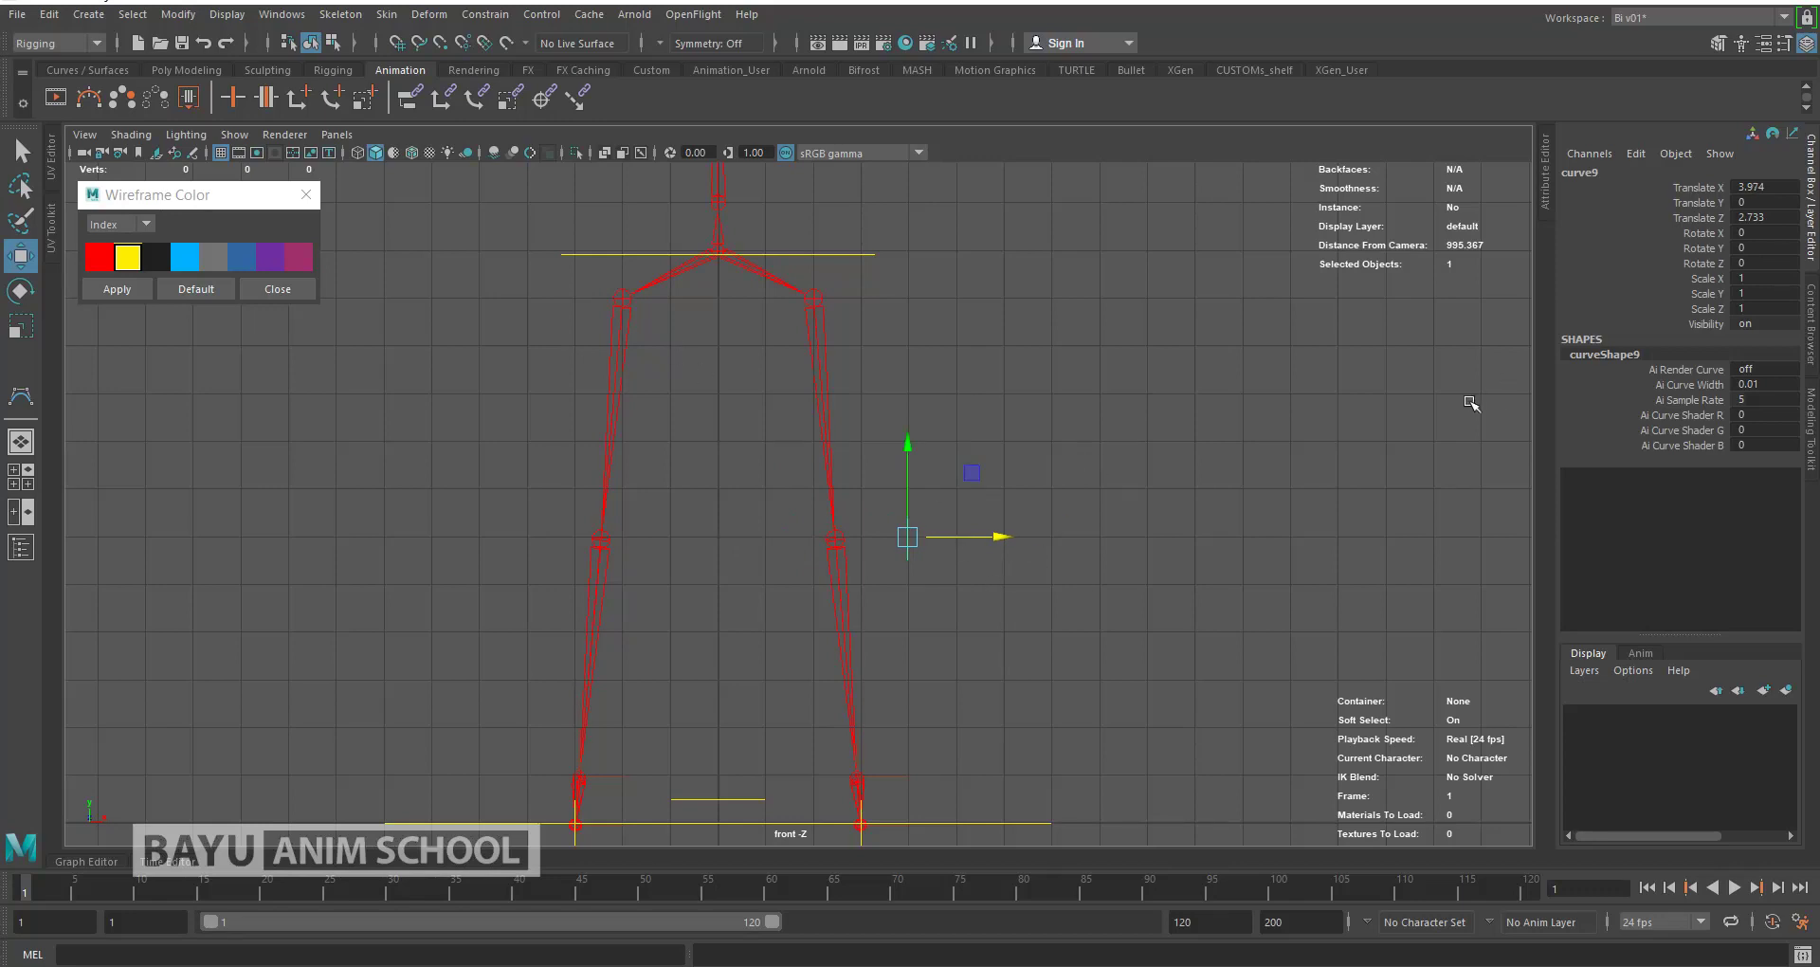
# Step: Duplicate the arrow to X -3.974 and freeze transforms on both arrows
pyautogui.click(49, 15)
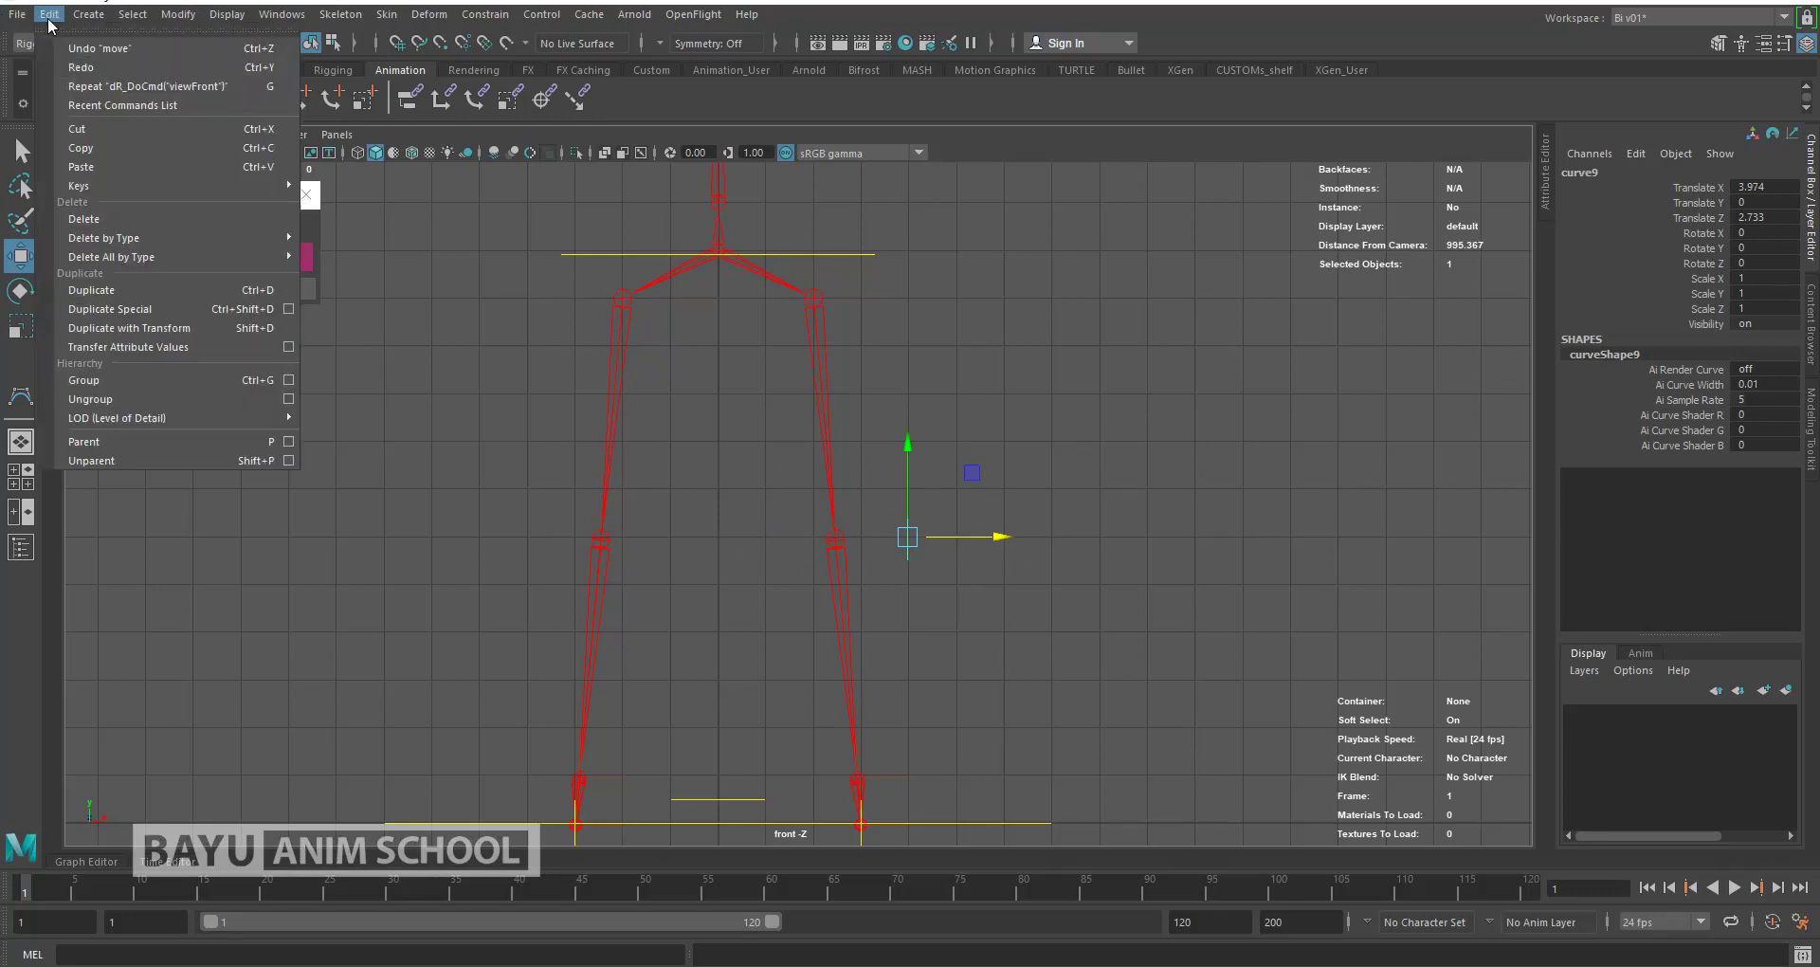
pyautogui.click(100, 308)
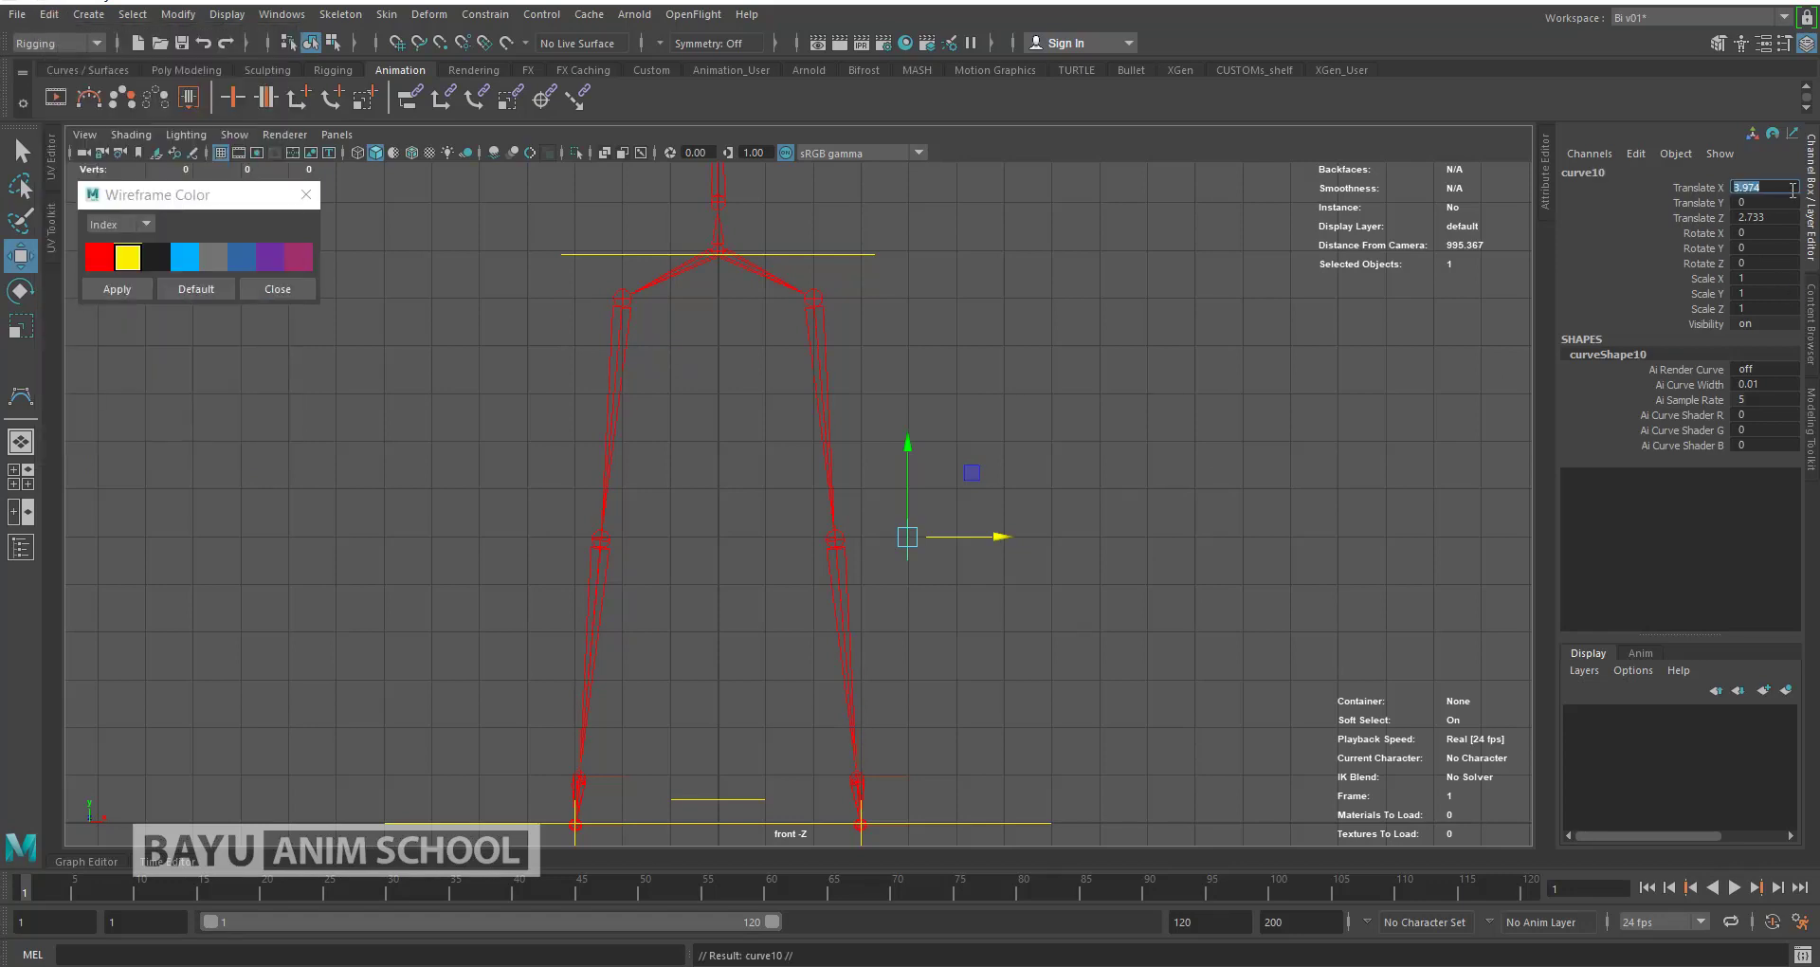
pyautogui.click(1765, 186)
pyautogui.write('-3.974')
pyautogui.press('Return')
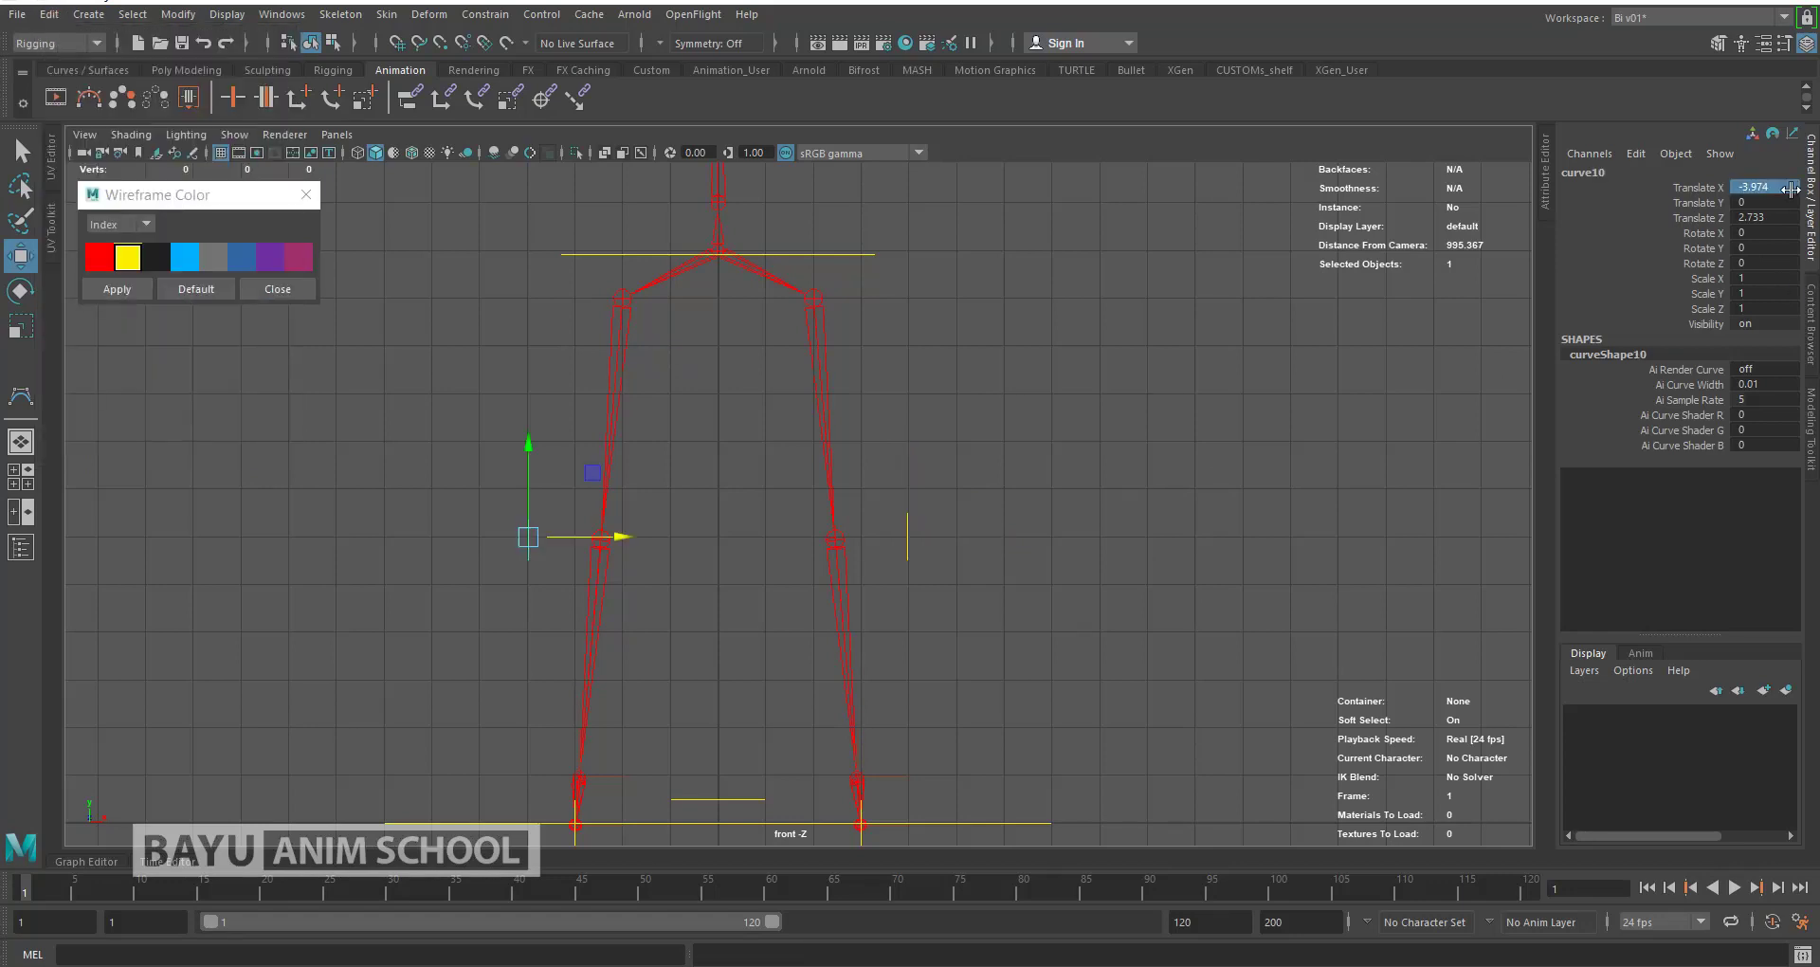
pyautogui.keyDown('shift'); pyautogui.click(910, 539); pyautogui.keyUp('shift')
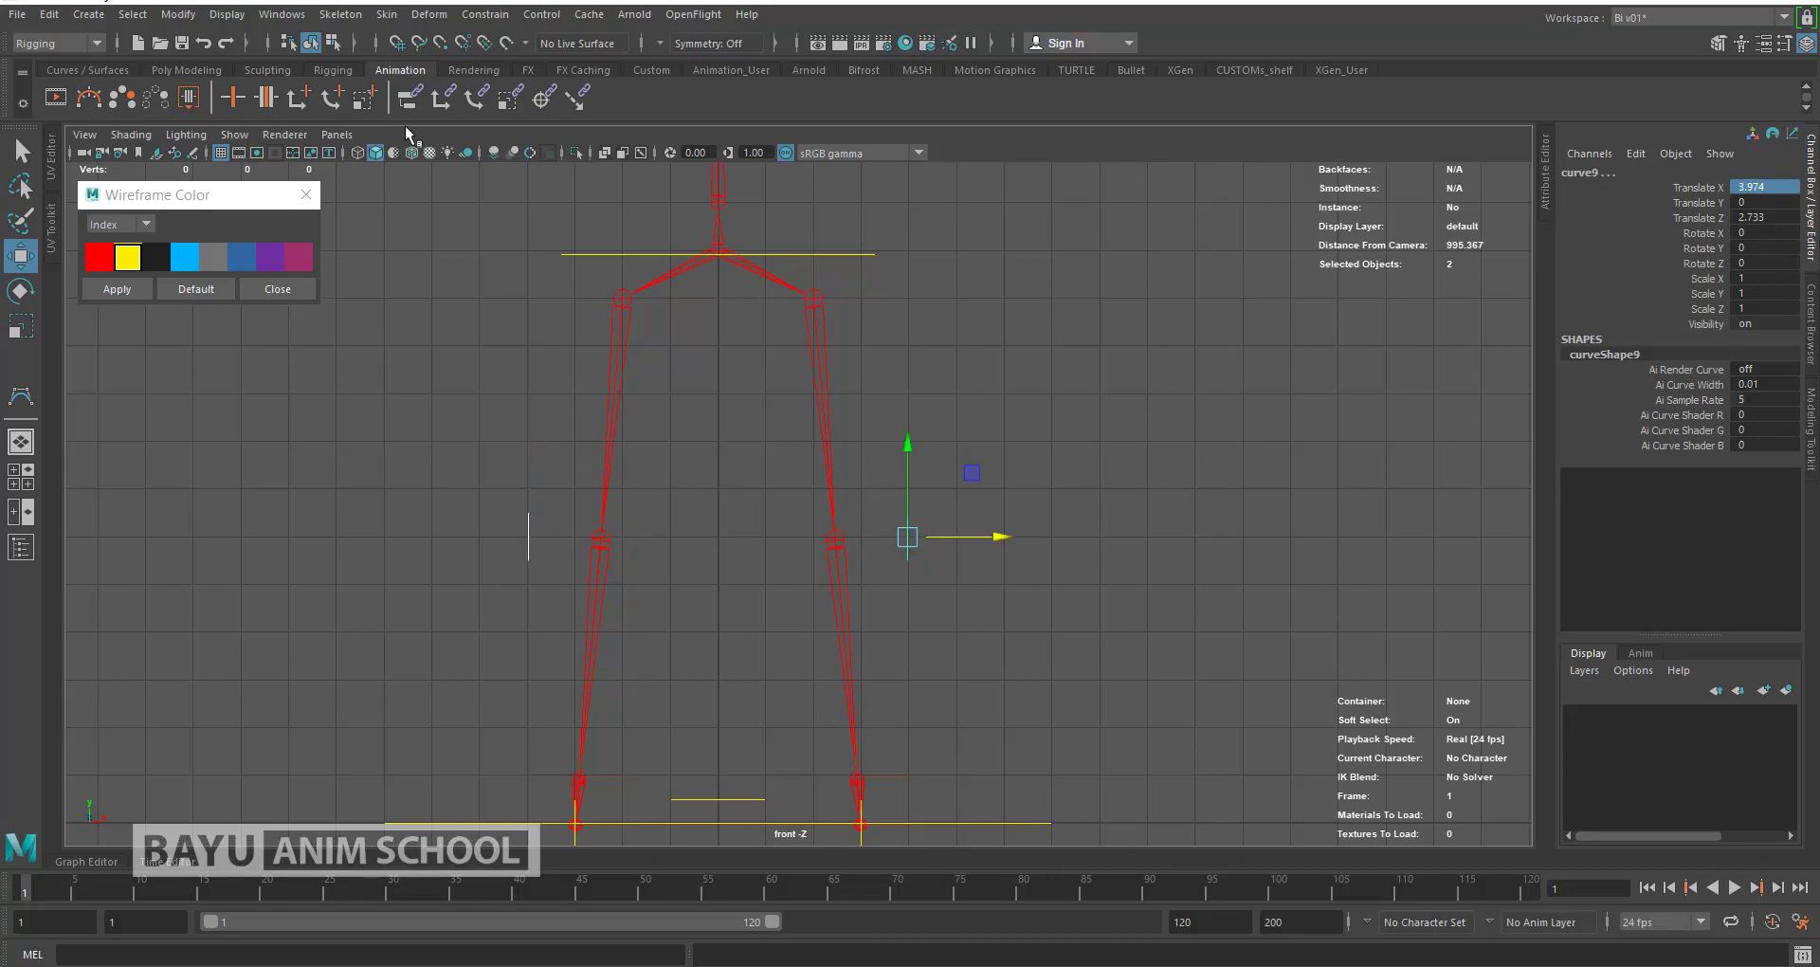
pyautogui.click(179, 14)
pyautogui.click(237, 87)
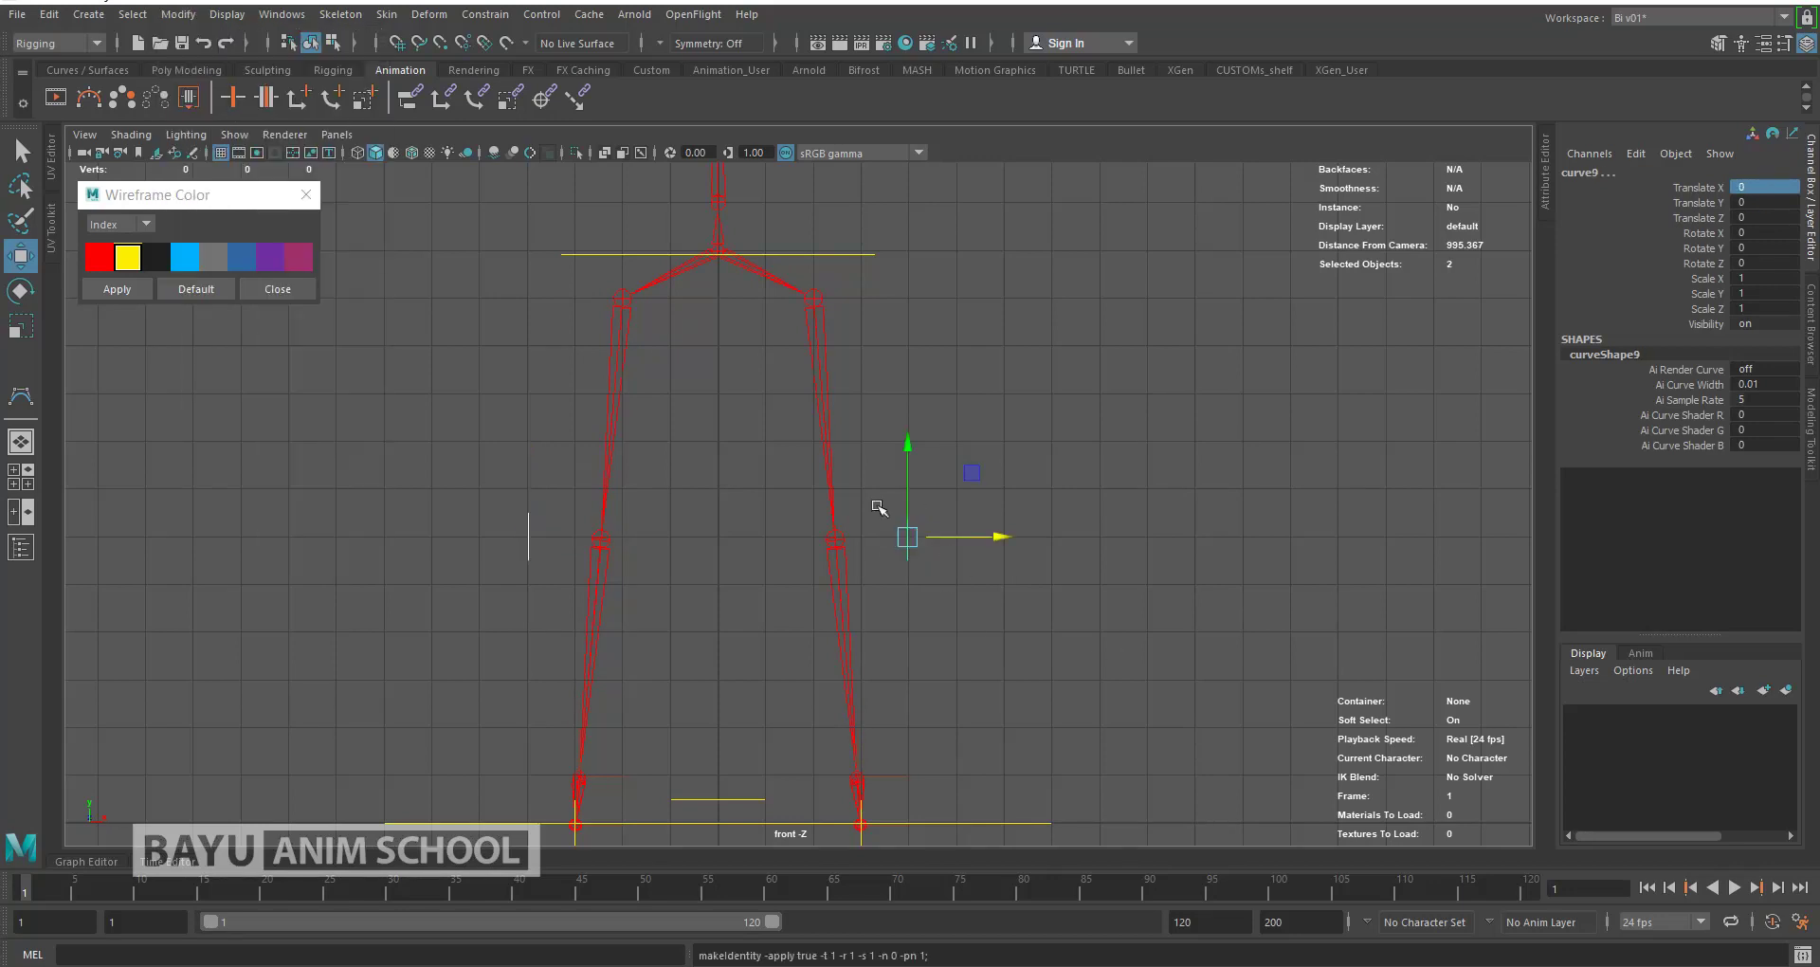
pyautogui.click(1158, 615)
pyautogui.moveTo(1157, 615)
pyautogui.mouseDown()
pyautogui.moveTo(1150, 568)
pyautogui.moveTo(754, 616)
pyautogui.moveTo(784, 581)
pyautogui.moveTo(765, 629)
pyautogui.moveTo(793, 670)
pyautogui.moveTo(621, 488)
pyautogui.mouseUp()
# Step: Pole-vector constrain leg IK handle ikHandle11 to arrow control curve9
pyautogui.click(588, 437)
pyautogui.moveTo(1016, 731)
pyautogui.keyDown('alt'); pyautogui.mouseDown()
pyautogui.moveTo(951, 658)
pyautogui.moveTo(902, 699)
pyautogui.moveTo(948, 707)
pyautogui.moveTo(913, 697)
pyautogui.mouseUp(); pyautogui.keyUp('alt')
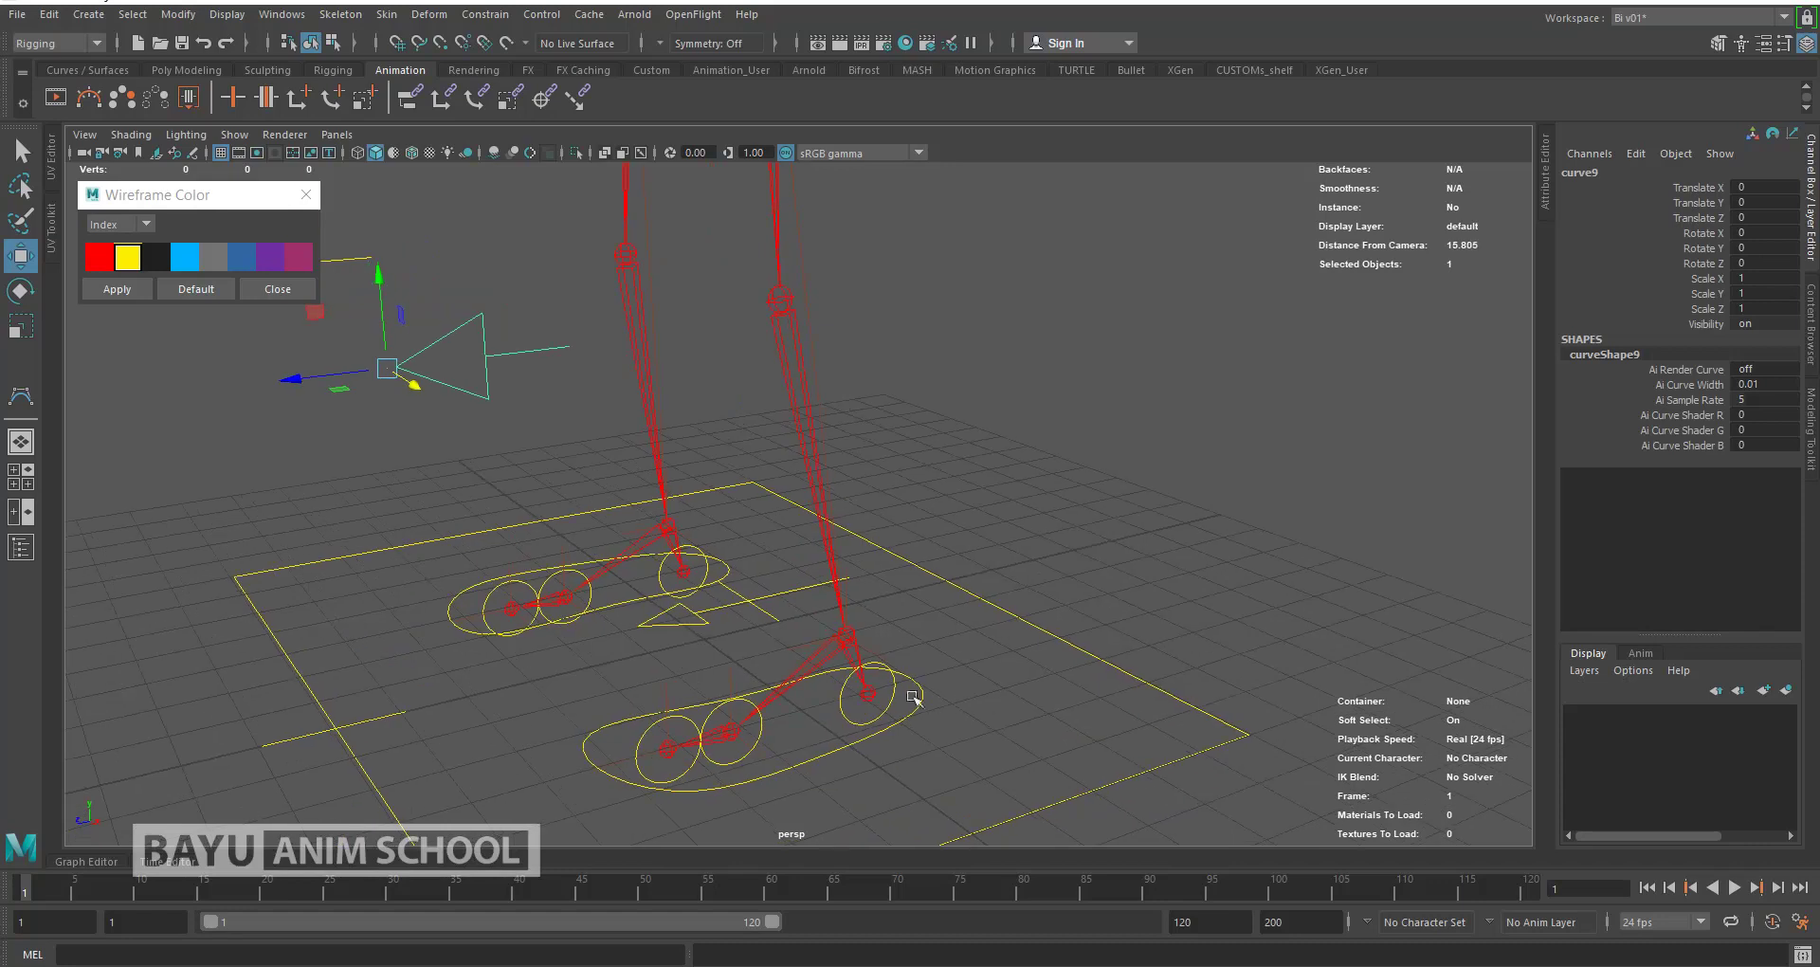
pyautogui.click(865, 645)
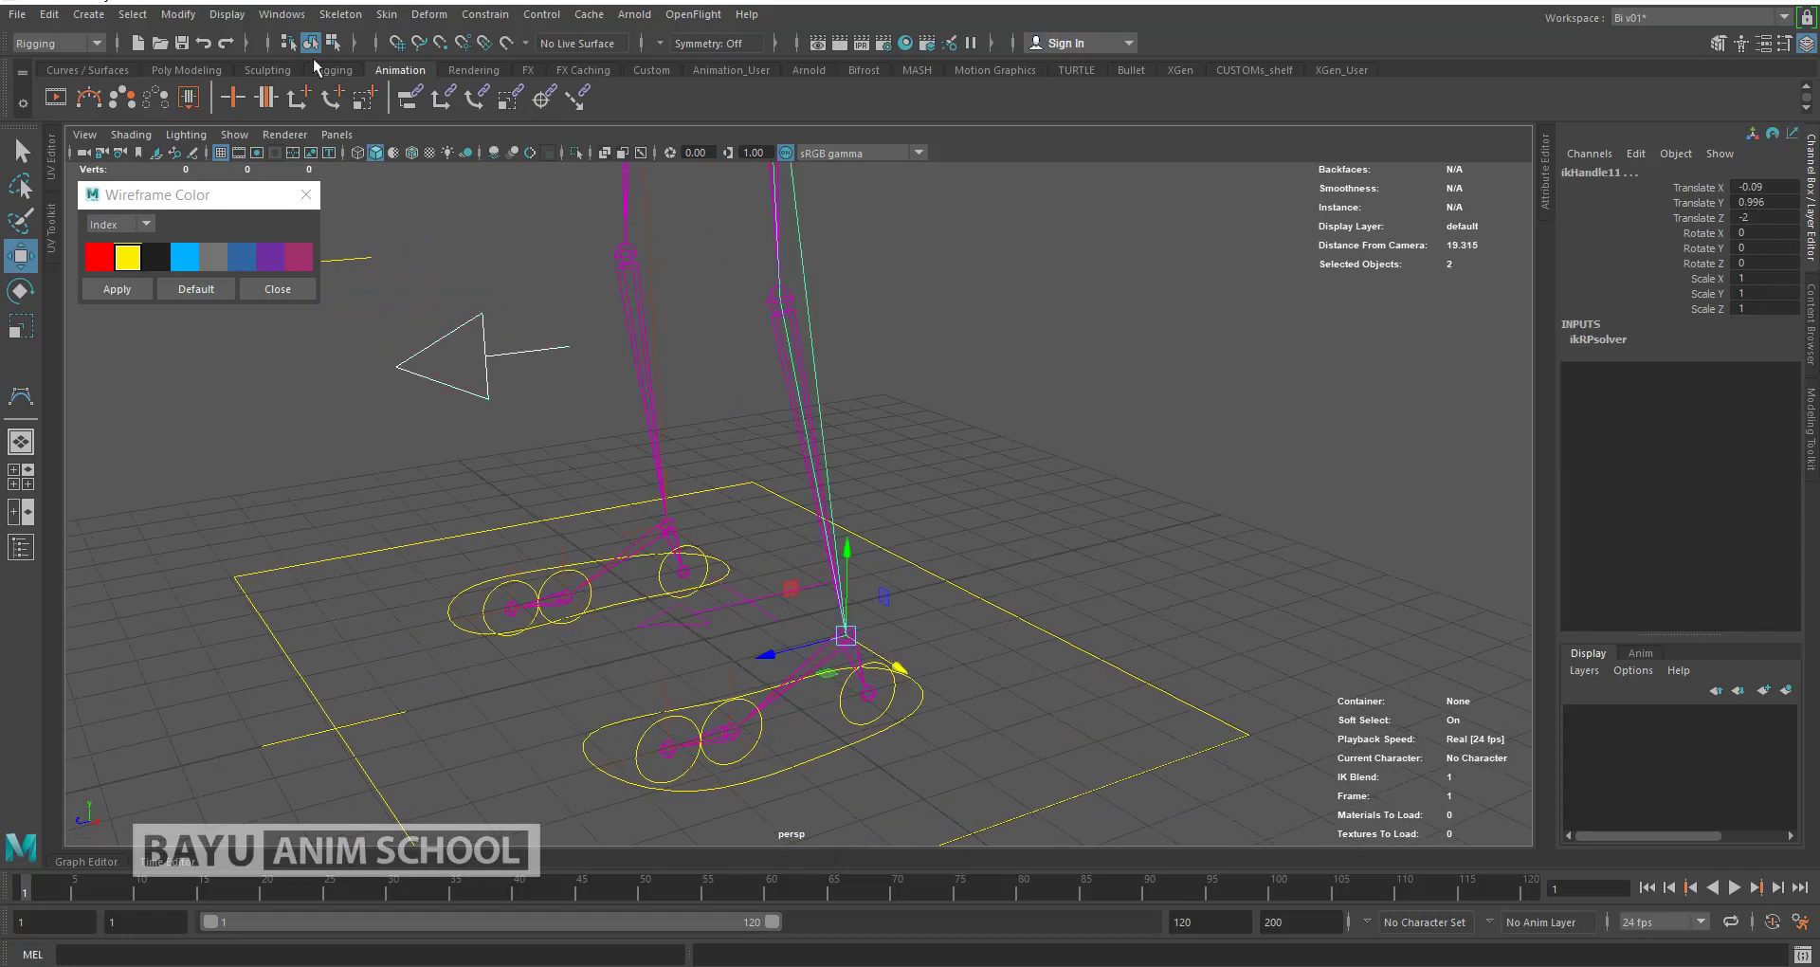
pyautogui.click(486, 14)
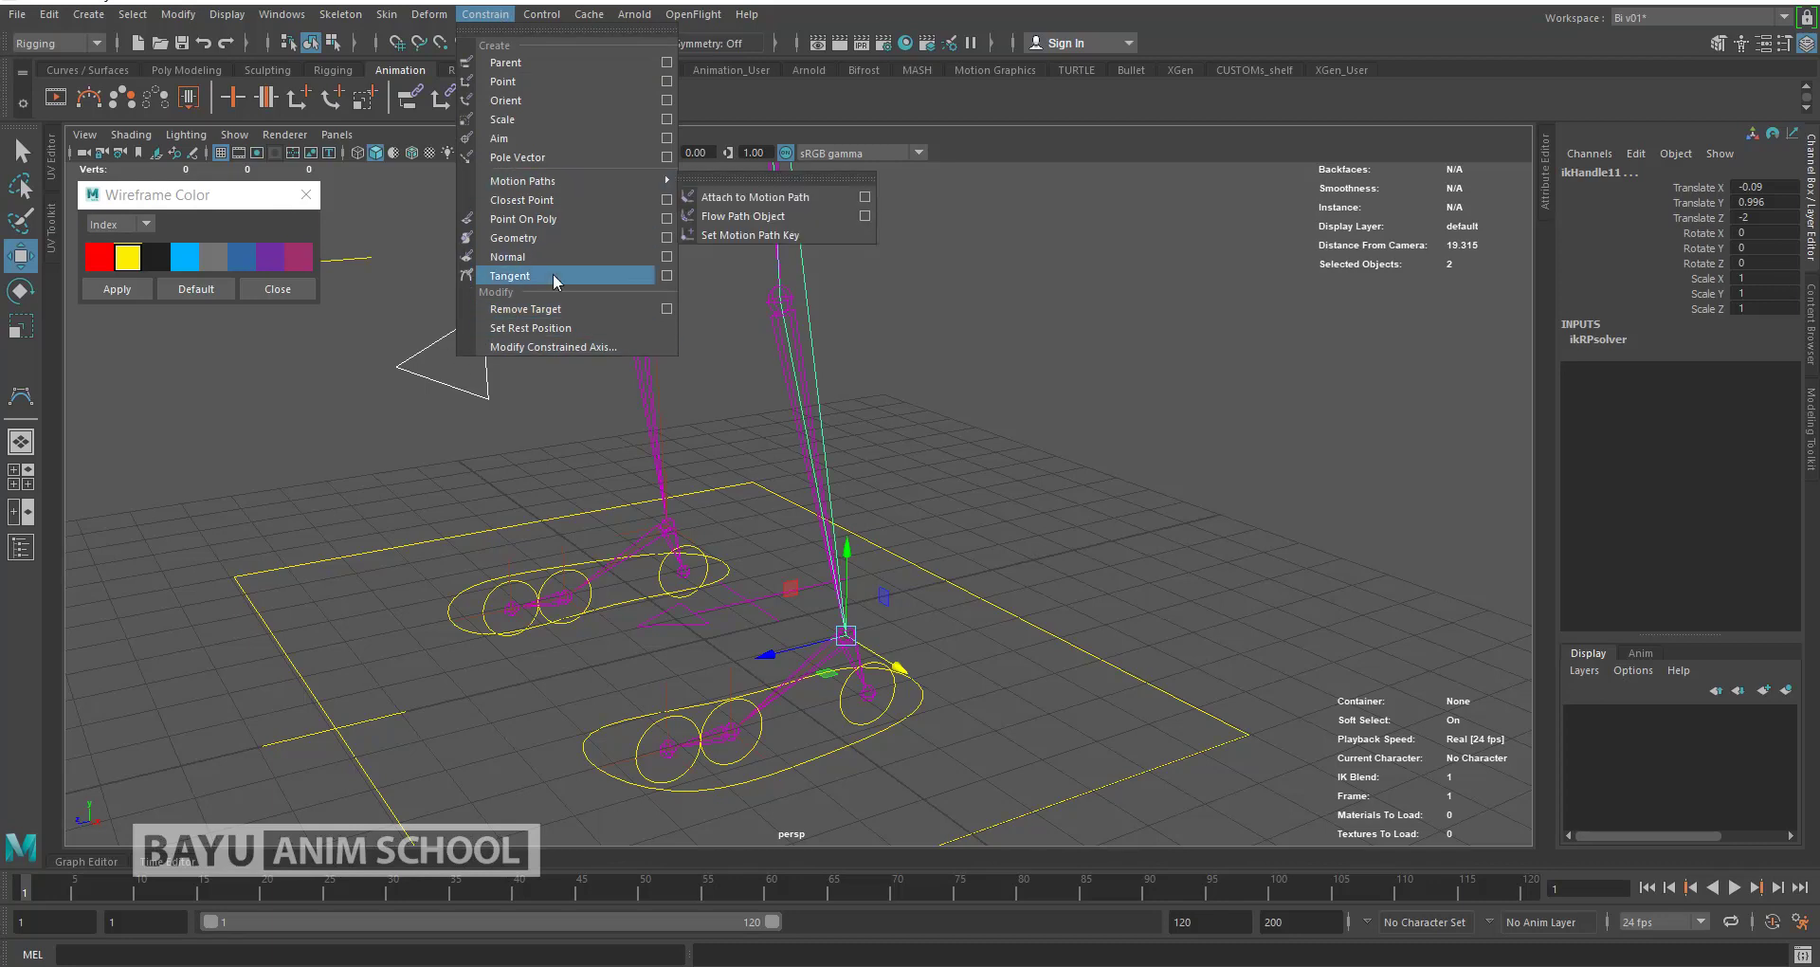
pyautogui.click(565, 157)
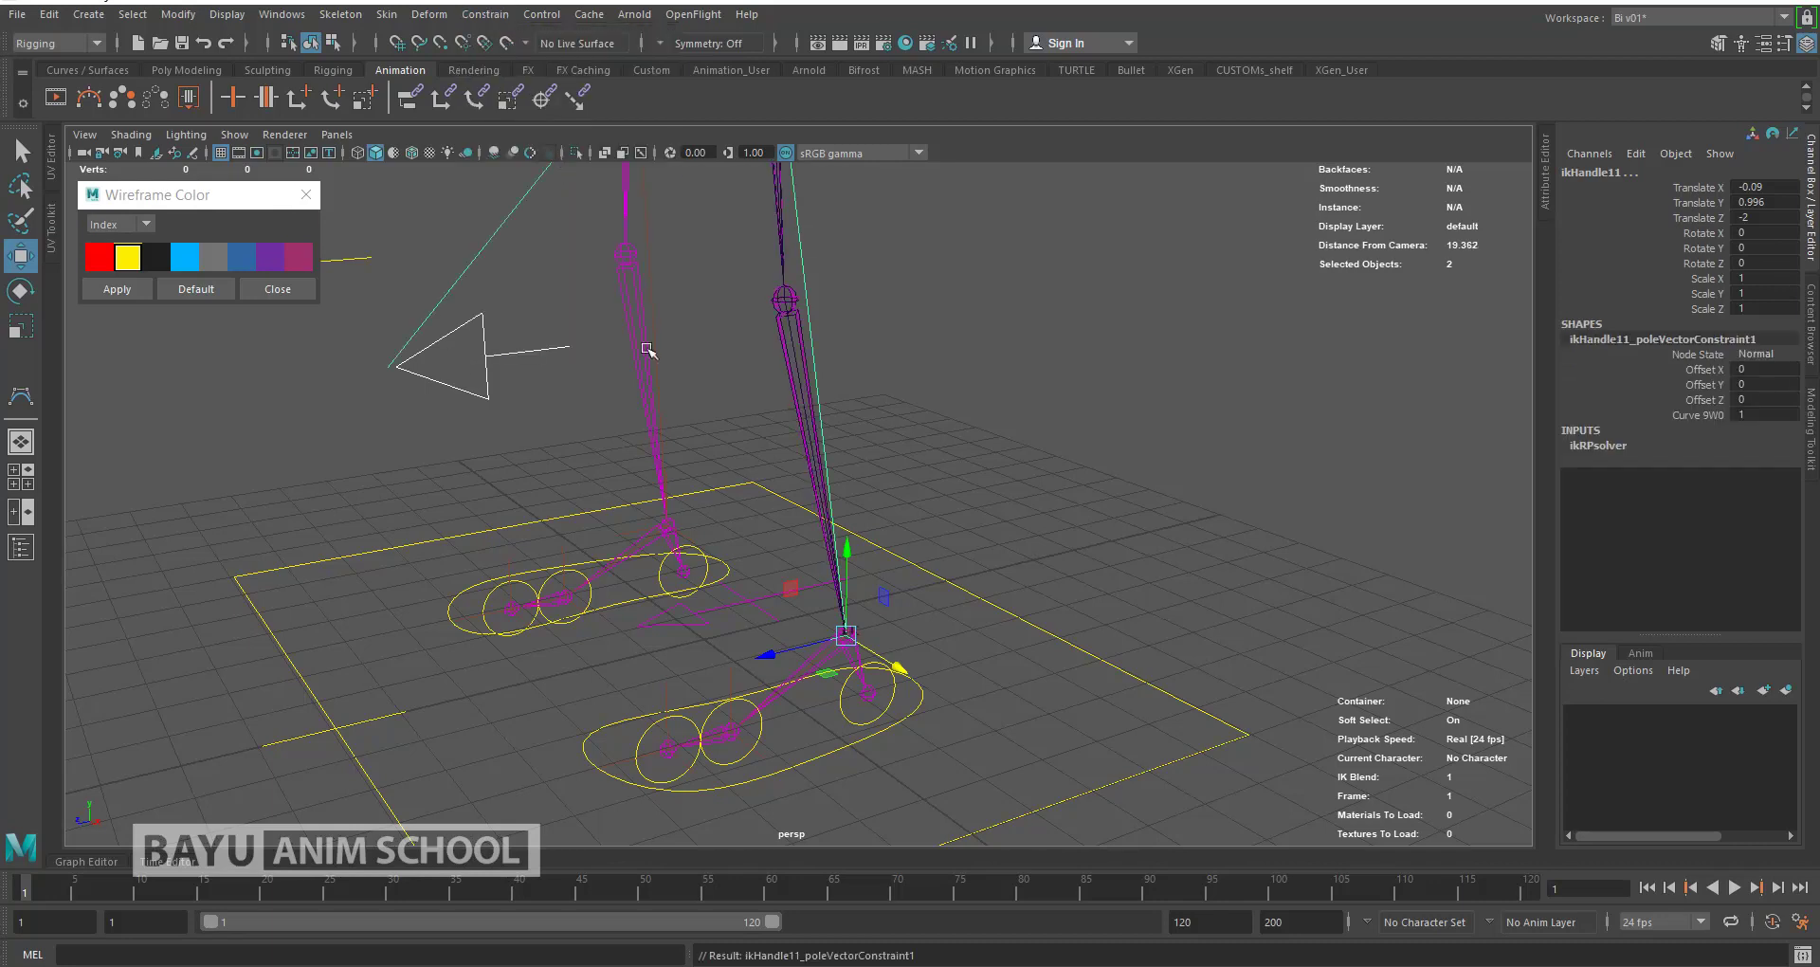
# Step: Repeat the pole vector constraint for ikHandle12 with arrow curve10
pyautogui.keyDown('alt'); pyautogui.moveTo(379, 295); pyautogui.dragTo(488, 347, button='middle'); pyautogui.keyUp('alt')
pyautogui.click(463, 319)
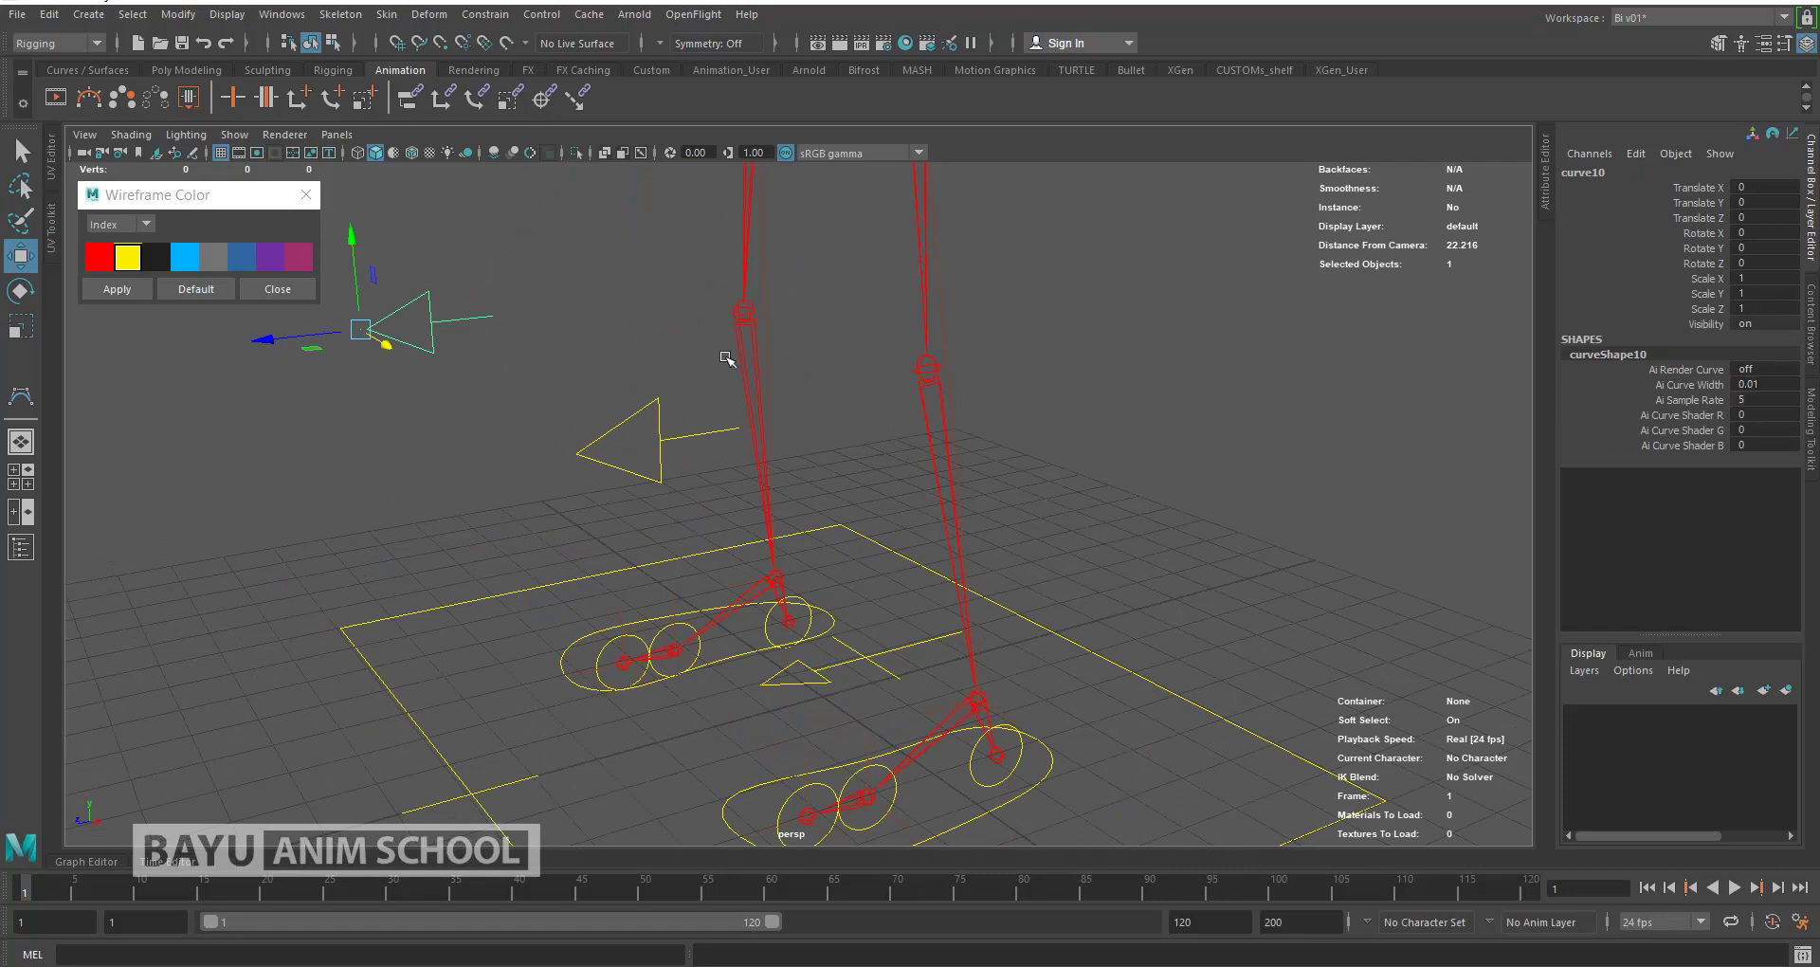
pyautogui.keyDown('shift'); pyautogui.click(778, 580); pyautogui.keyUp('shift')
pyautogui.press('g')
# Step: Clear the selection, then select both knee arrow controls
pyautogui.keyDown('alt'); pyautogui.moveTo(892, 515); pyautogui.dragTo(633, 446); pyautogui.keyUp('alt')
pyautogui.keyDown('ctrl'); pyautogui.moveTo(569, 353); pyautogui.dragTo(700, 478); pyautogui.keyUp('ctrl')
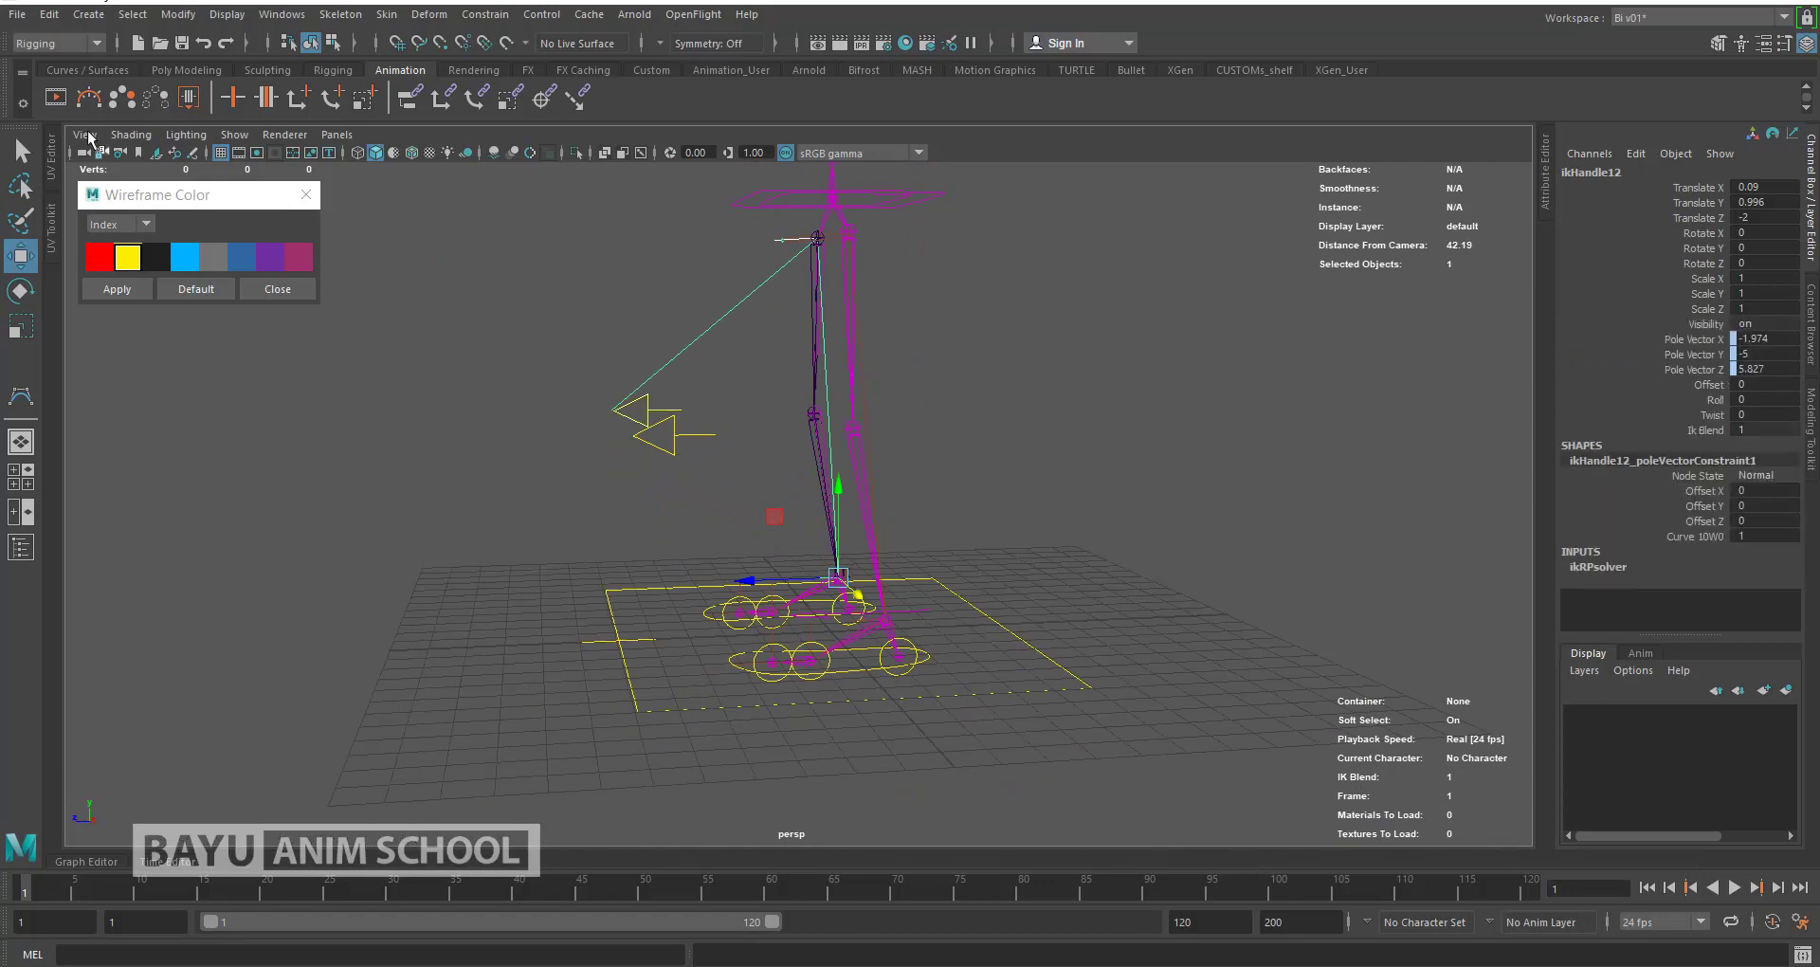
pyautogui.keyDown('ctrl'); pyautogui.moveTo(493, 352); pyautogui.dragTo(721, 493); pyautogui.keyUp('ctrl')
pyautogui.click(661, 507)
pyautogui.click(668, 427)
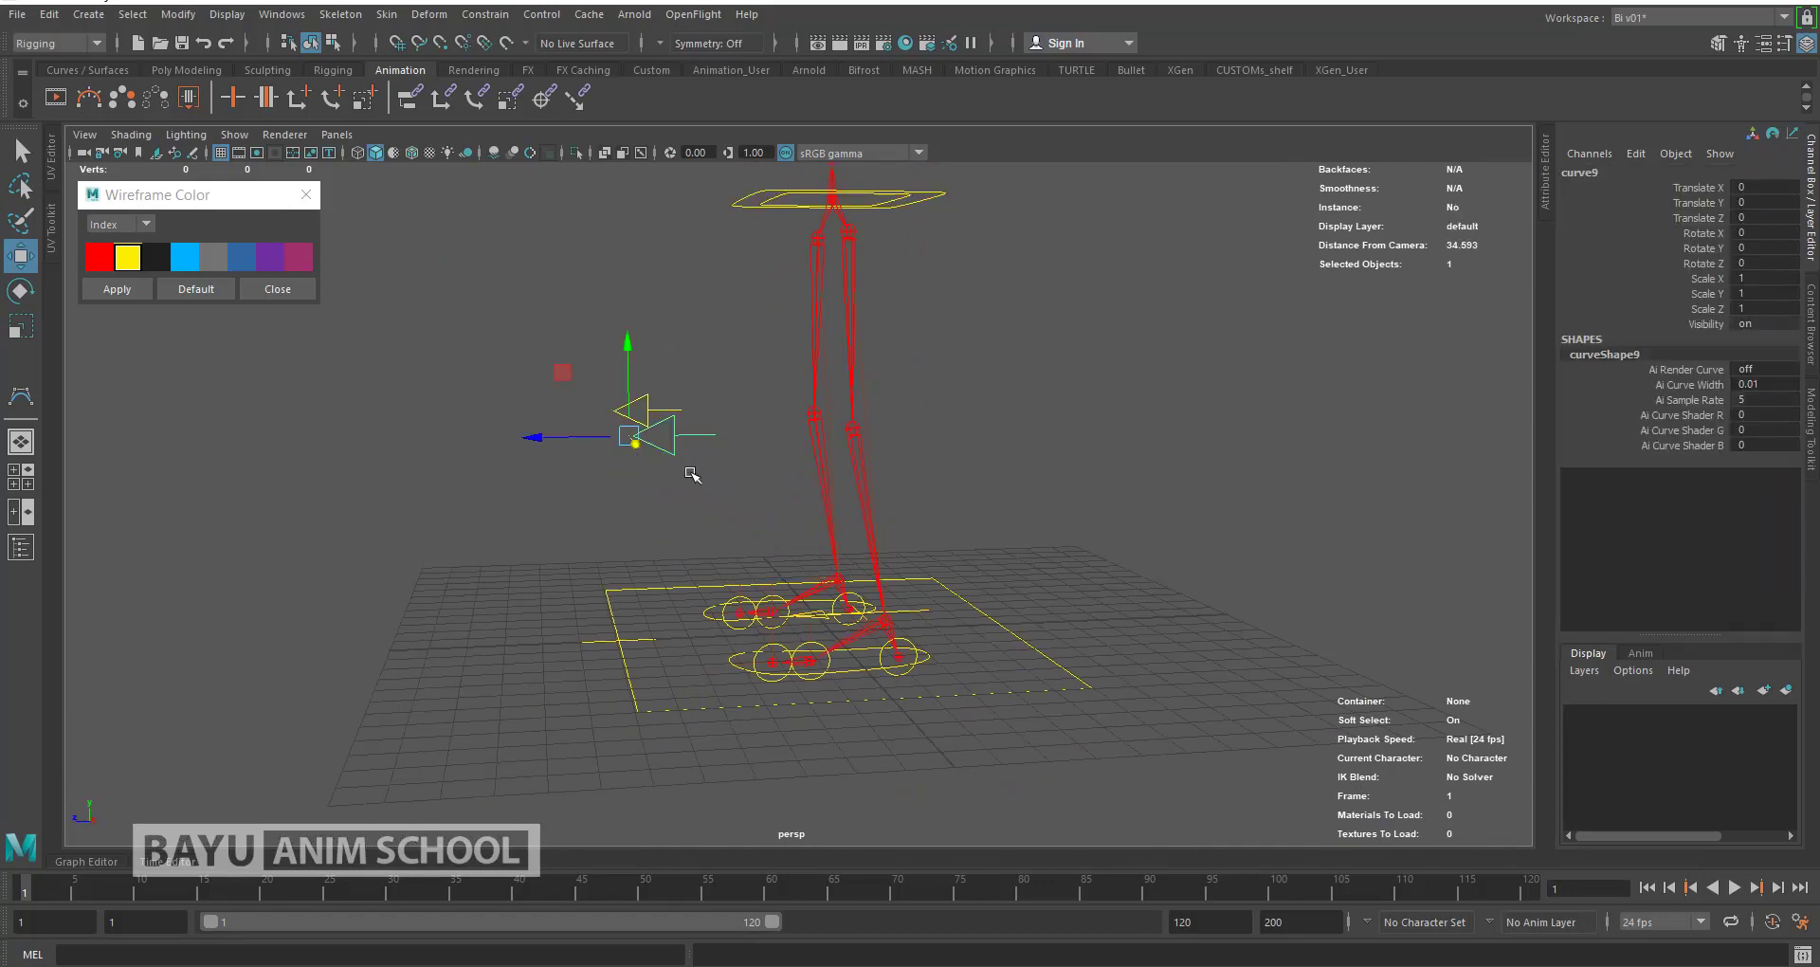
pyautogui.keyDown('shift'); pyautogui.click(684, 414); pyautogui.keyUp('shift')
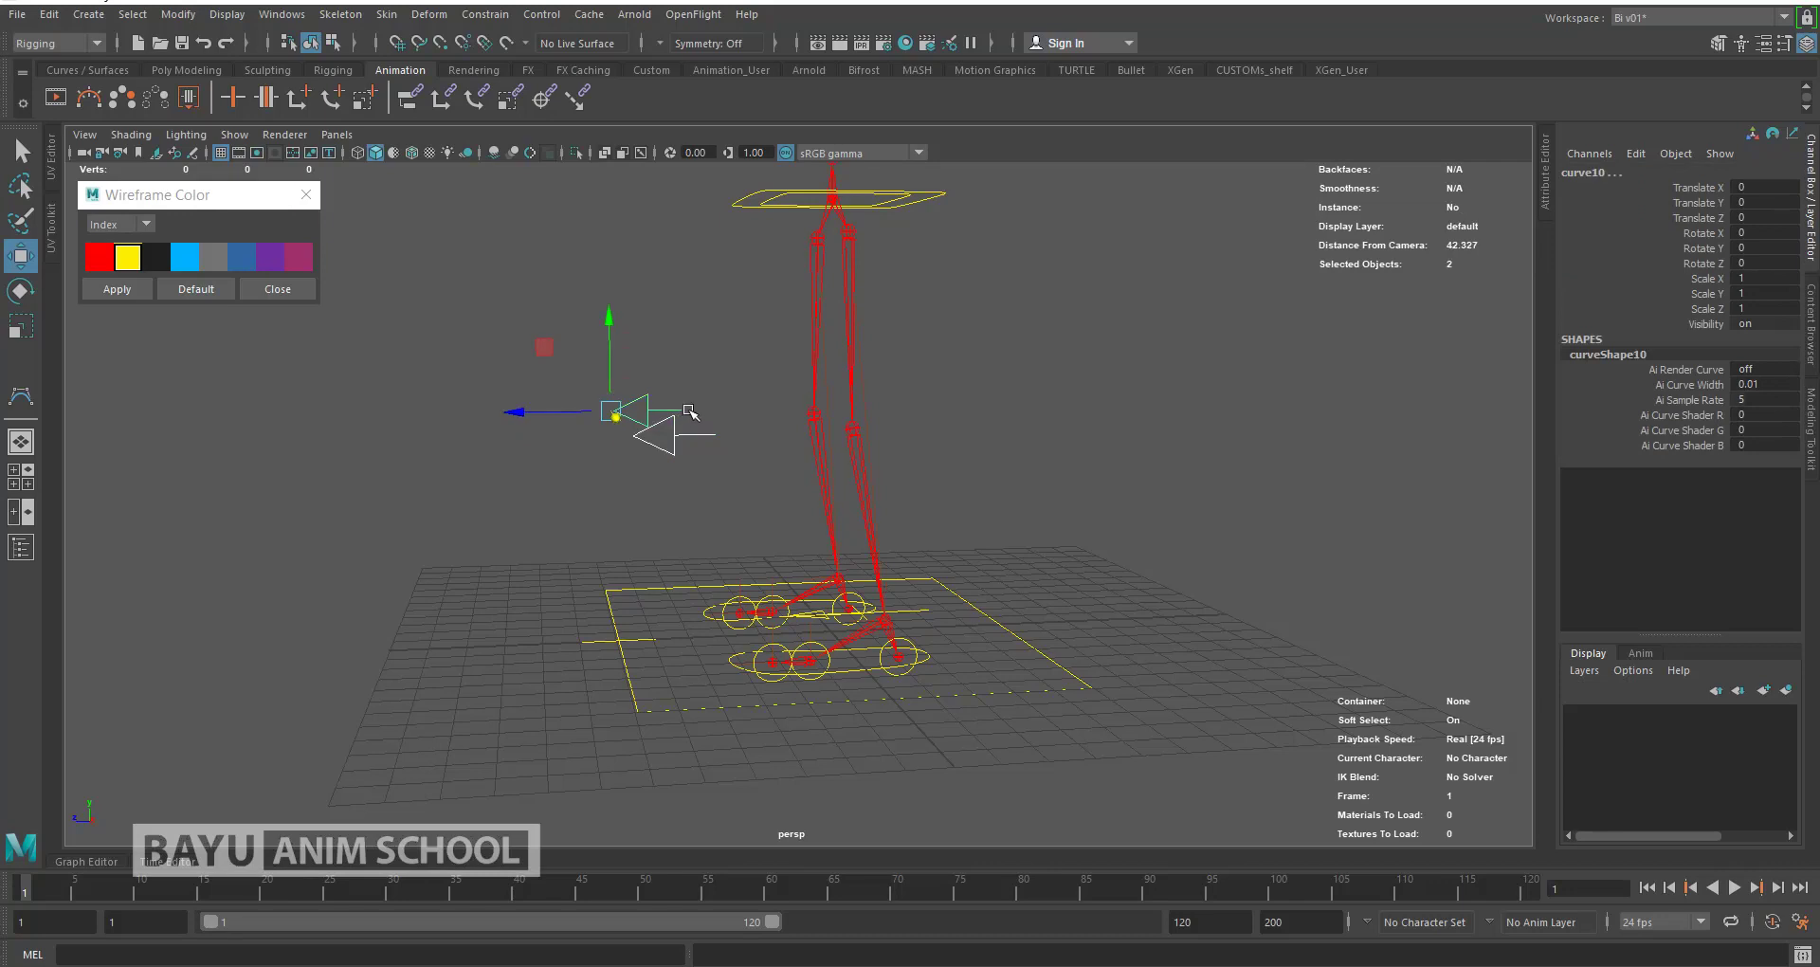
# Step: Duplicate both arrows and move the copies up to elbow height behind the arms
pyautogui.click(52, 16)
pyautogui.click(154, 291)
pyautogui.keyDown('alt'); pyautogui.moveTo(709, 448); pyautogui.dragTo(583, 514); pyautogui.keyUp('alt')
pyautogui.moveTo(469, 416); pyautogui.dragTo(896, 223, button='middle')
pyautogui.keyDown('alt'); pyautogui.moveTo(896, 223); pyautogui.dragTo(943, 574); pyautogui.keyUp('alt')
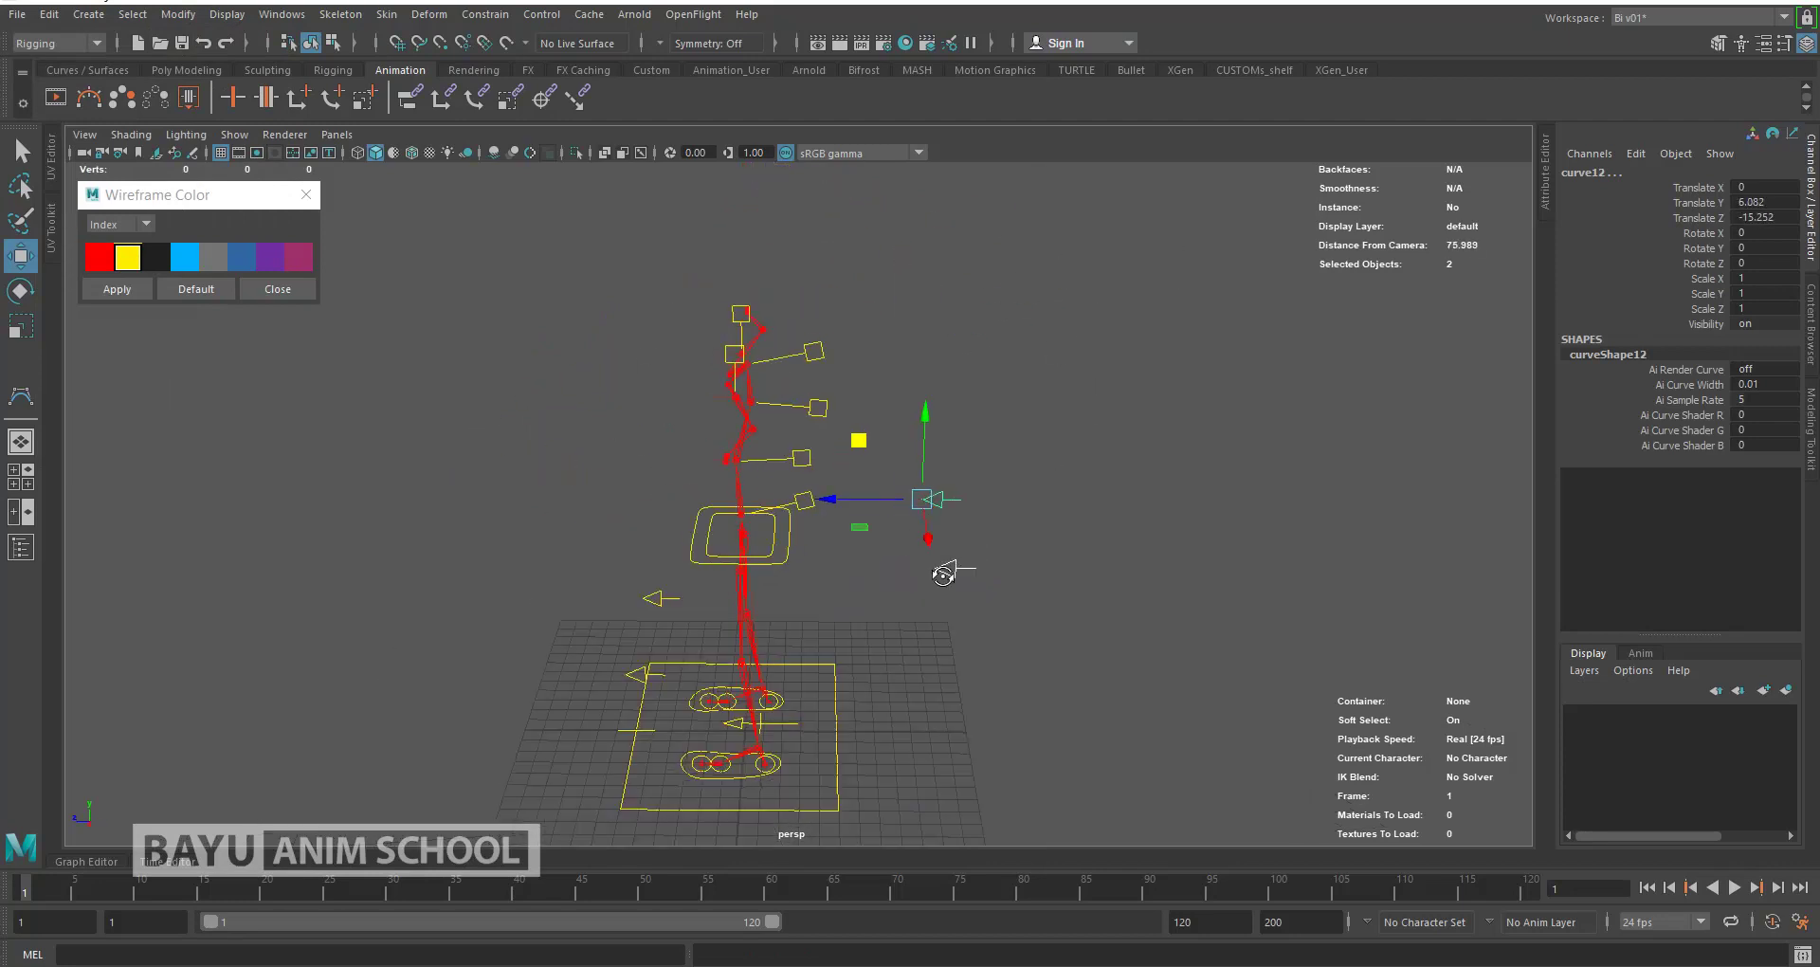
pyautogui.moveTo(925, 441); pyautogui.dragTo(931, 312)
pyautogui.moveTo(944, 399)
pyautogui.keyDown('alt'); pyautogui.mouseDown()
pyautogui.moveTo(1074, 550)
pyautogui.moveTo(903, 509)
pyautogui.moveTo(910, 474)
pyautogui.mouseUp(); pyautogui.keyUp('alt')
pyautogui.moveTo(843, 378)
pyautogui.mouseDown()
pyautogui.moveTo(786, 370)
pyautogui.moveTo(1043, 470)
pyautogui.moveTo(878, 512)
pyautogui.mouseUp()
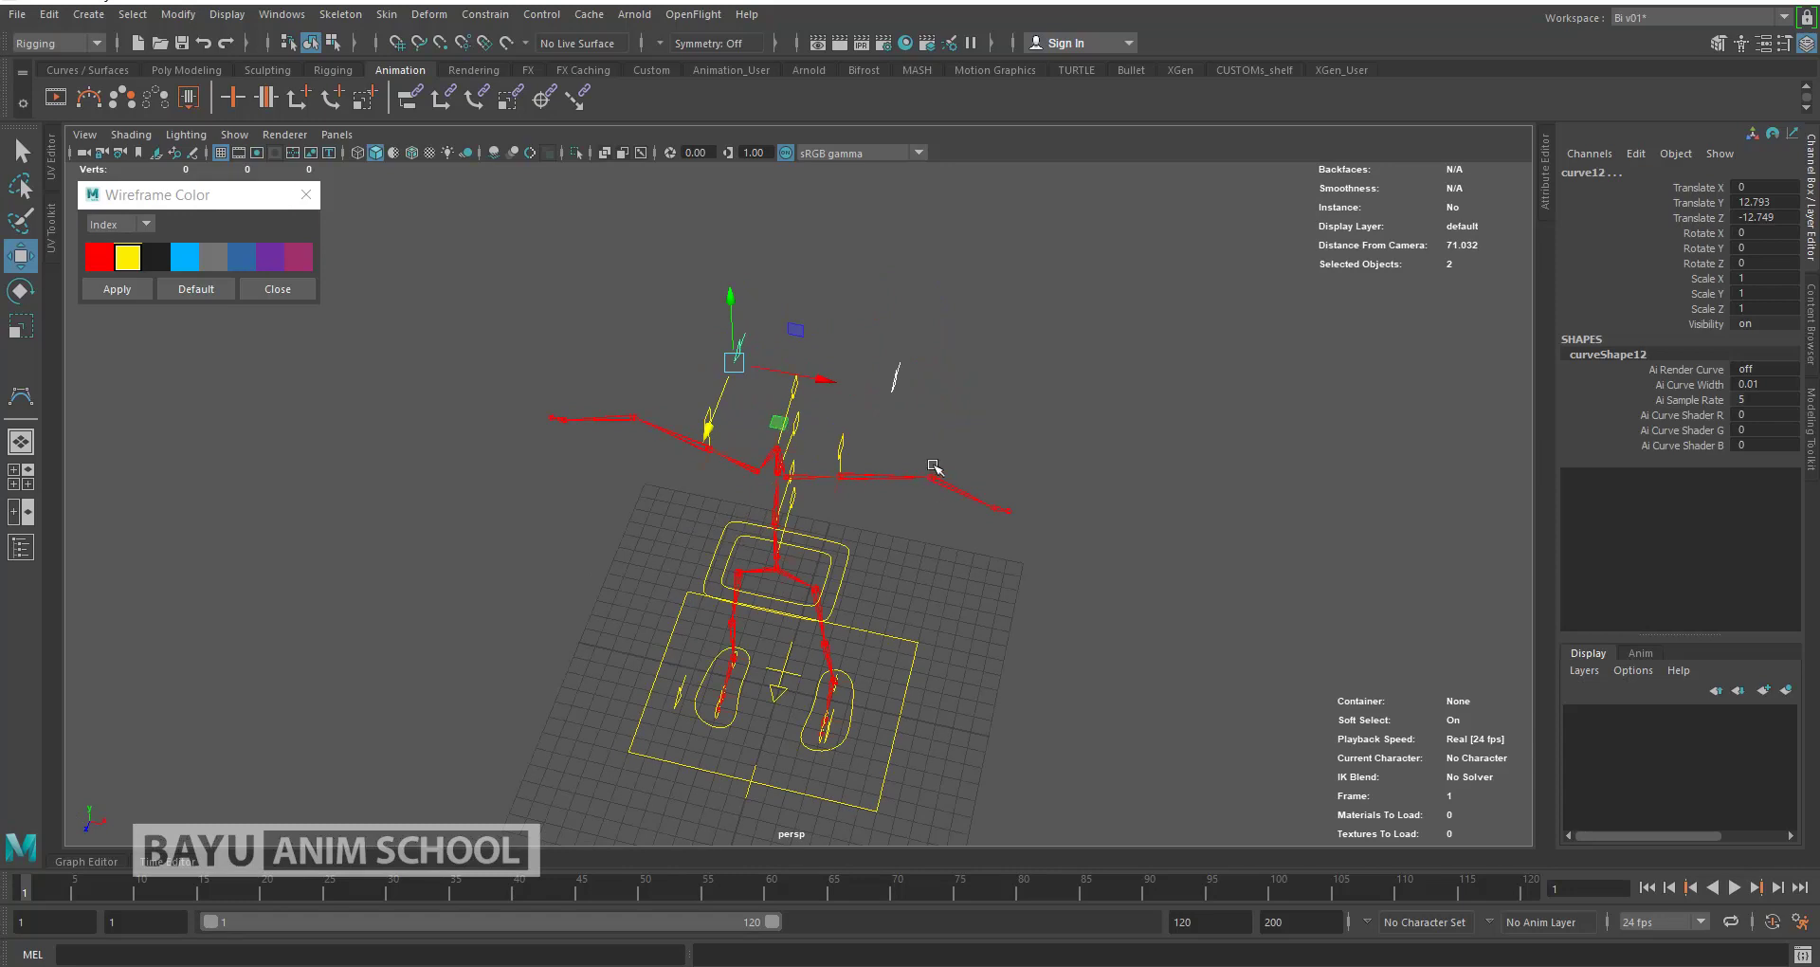
# Step: Set the copied arrows' Rotate X to 180 and freeze their transforms
pyautogui.keyDown('alt'); pyautogui.moveTo(1034, 562); pyautogui.dragTo(948, 566); pyautogui.keyUp('alt')
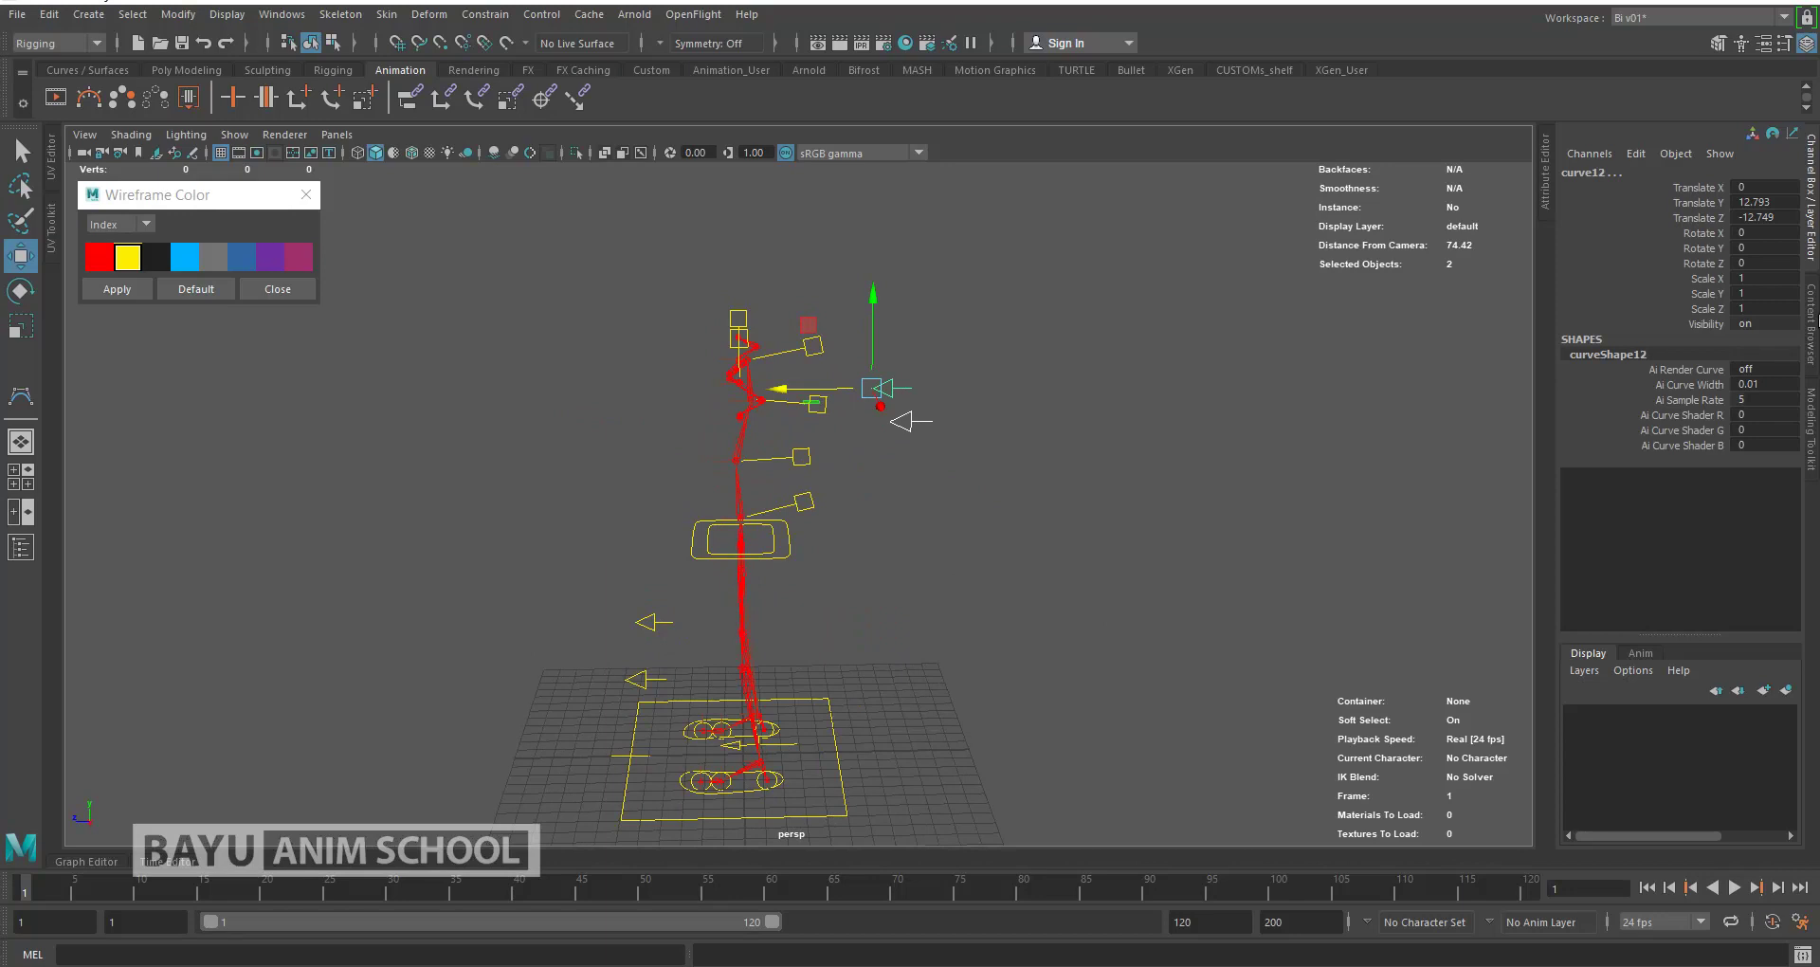
pyautogui.click(1766, 233)
pyautogui.write('180')
pyautogui.press('Return')
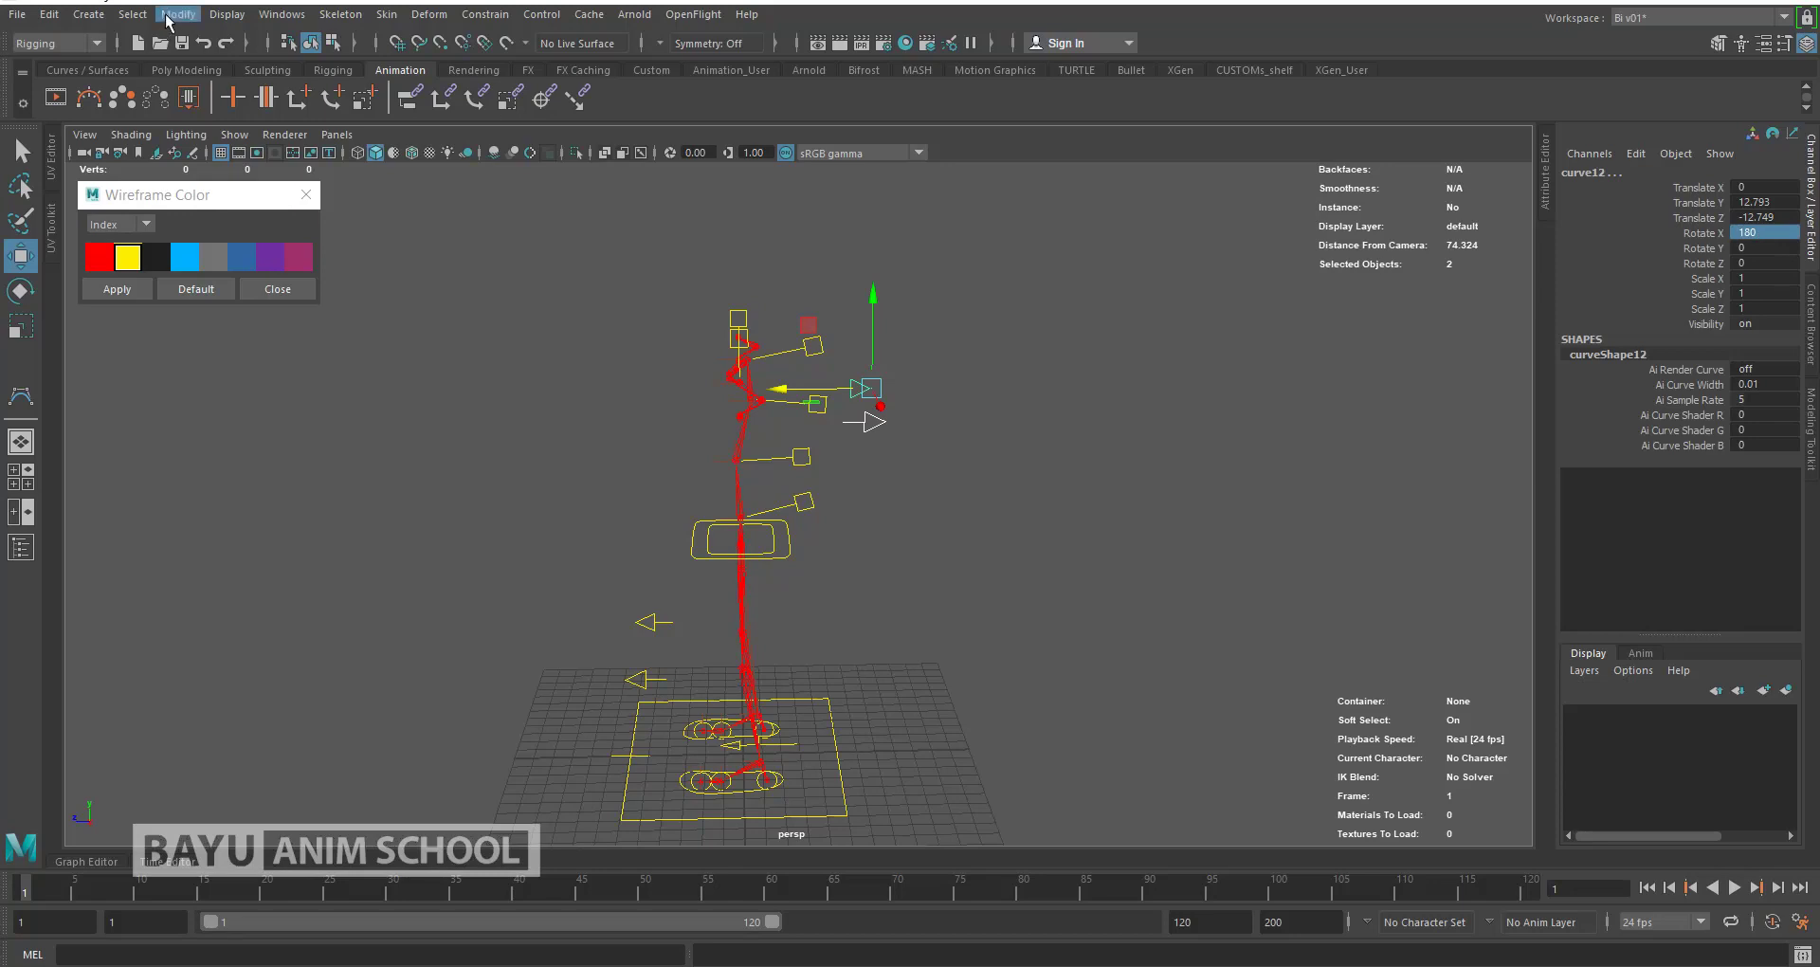
pyautogui.click(181, 14)
pyautogui.click(237, 99)
pyautogui.click(1159, 603)
pyautogui.keyDown('alt'); pyautogui.moveTo(910, 540); pyautogui.dragTo(1037, 581); pyautogui.keyUp('alt')
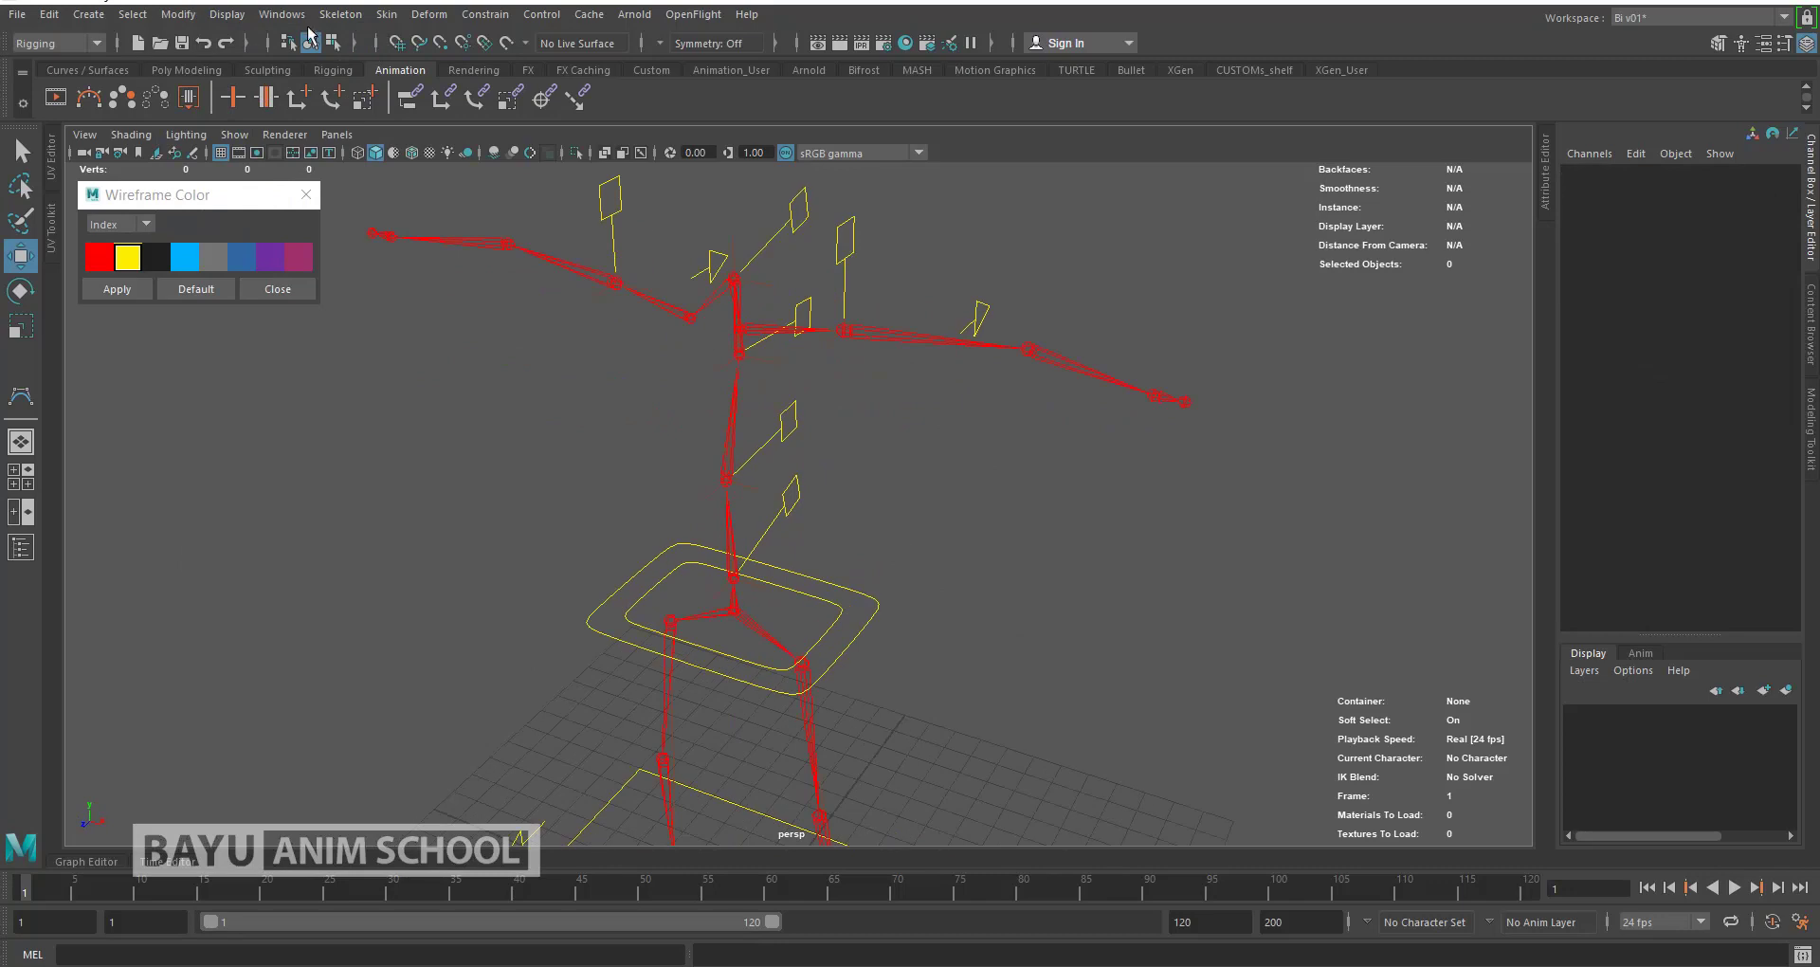
# Step: Create IK handles on both arms from shoulder to wrist
pyautogui.click(340, 14)
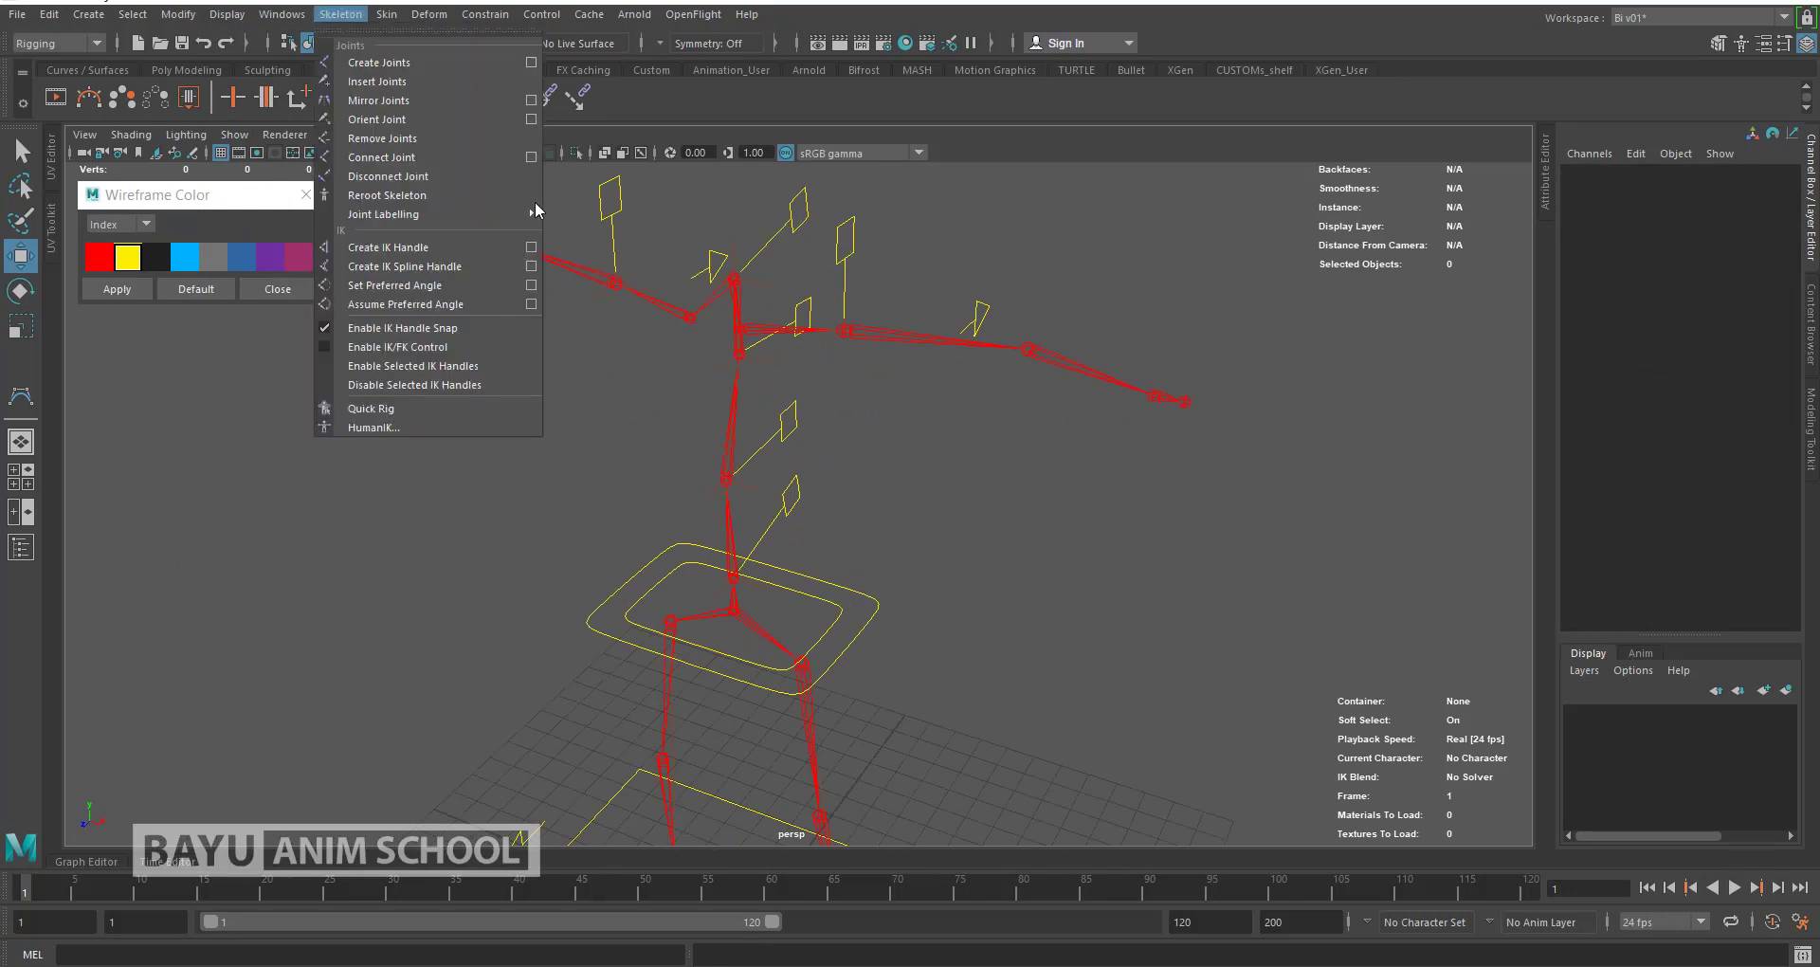
pyautogui.click(453, 247)
pyautogui.click(846, 333)
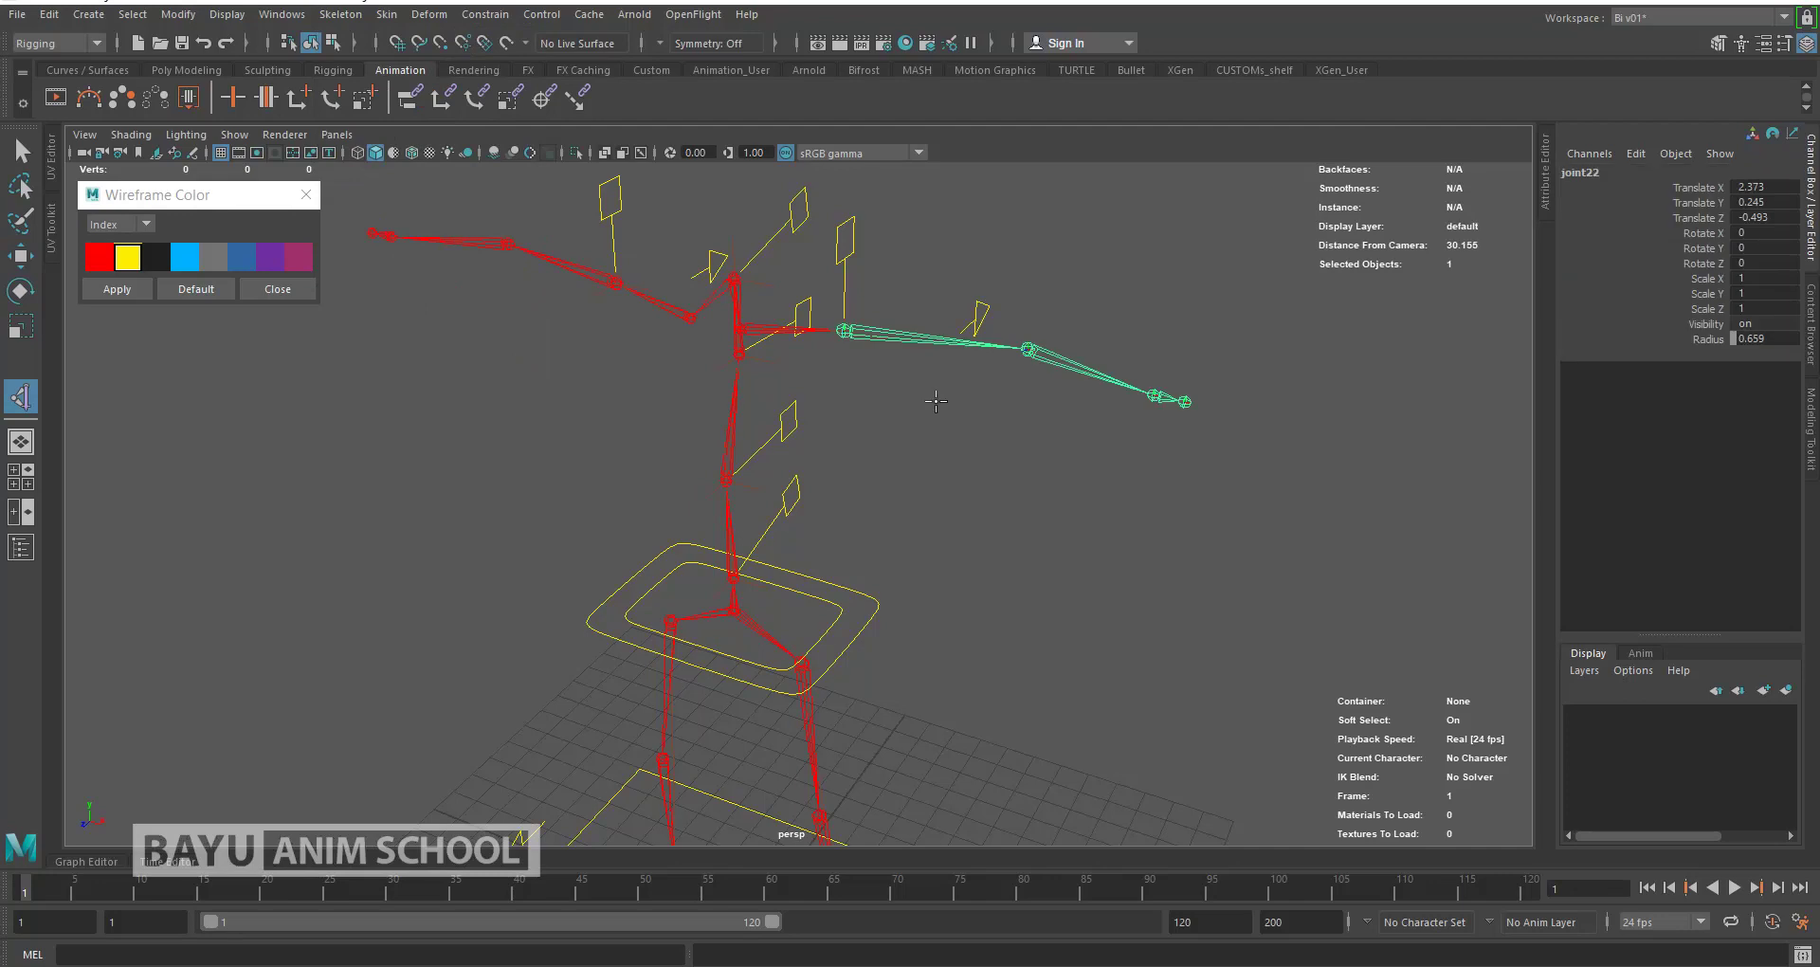
pyautogui.click(1153, 398)
pyautogui.moveTo(728, 474)
pyautogui.keyDown('alt'); pyautogui.mouseDown()
pyautogui.moveTo(732, 508)
pyautogui.moveTo(654, 508)
pyautogui.moveTo(694, 520)
pyautogui.mouseUp(); pyautogui.keyUp('alt')
pyautogui.press('y')
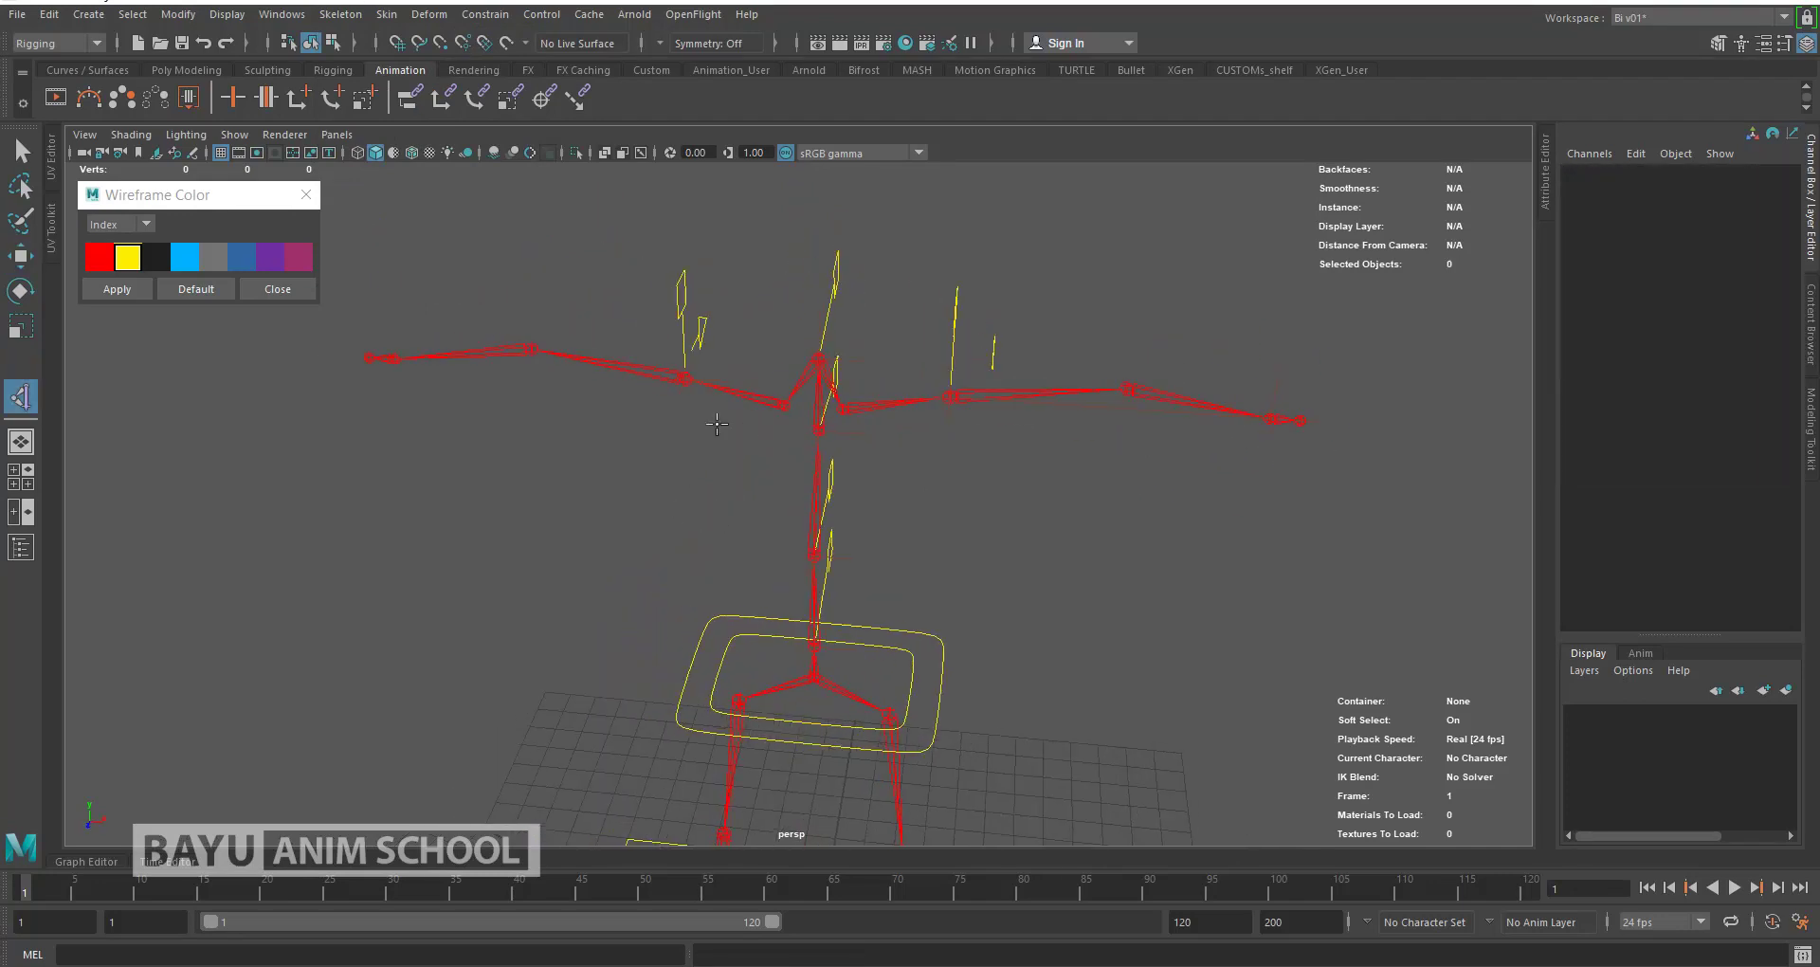
pyautogui.click(682, 377)
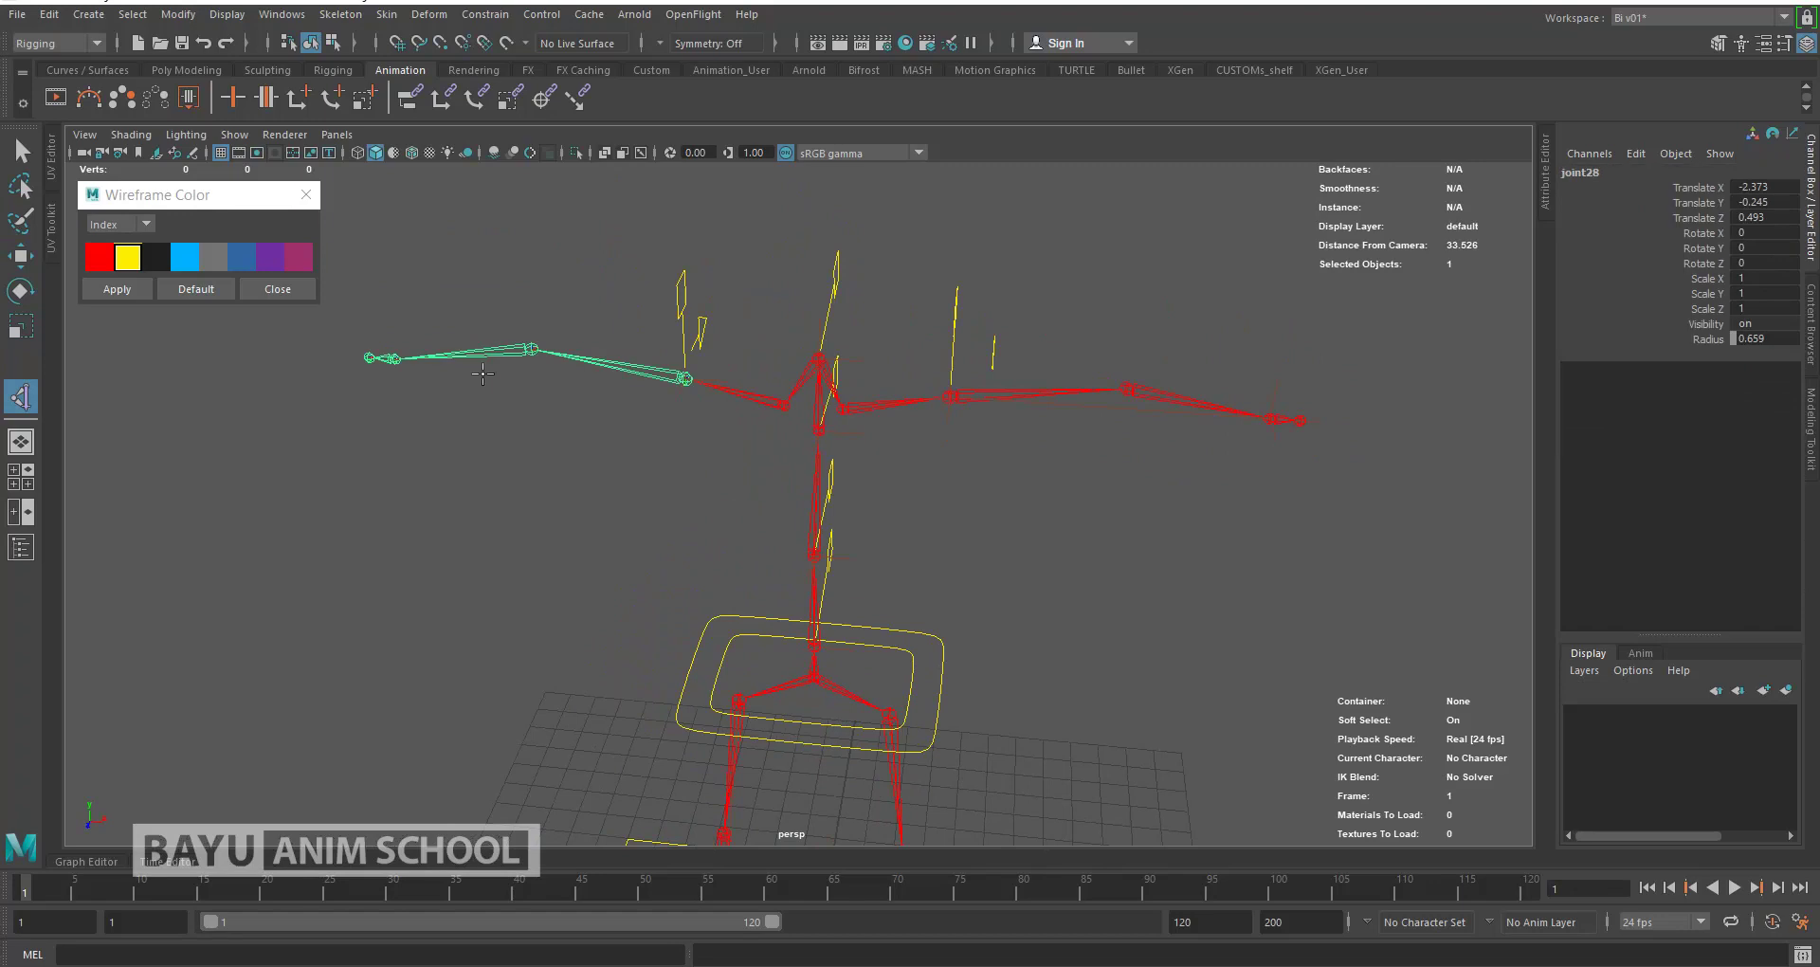
pyautogui.click(394, 359)
pyautogui.press('w')
pyautogui.click(996, 532)
# Step: Pole-vector constrain arm IK handle ikHandle13 to its upper elbow arrow control
pyautogui.keyDown('alt'); pyautogui.moveTo(996, 532); pyautogui.dragTo(1012, 383); pyautogui.keyUp('alt')
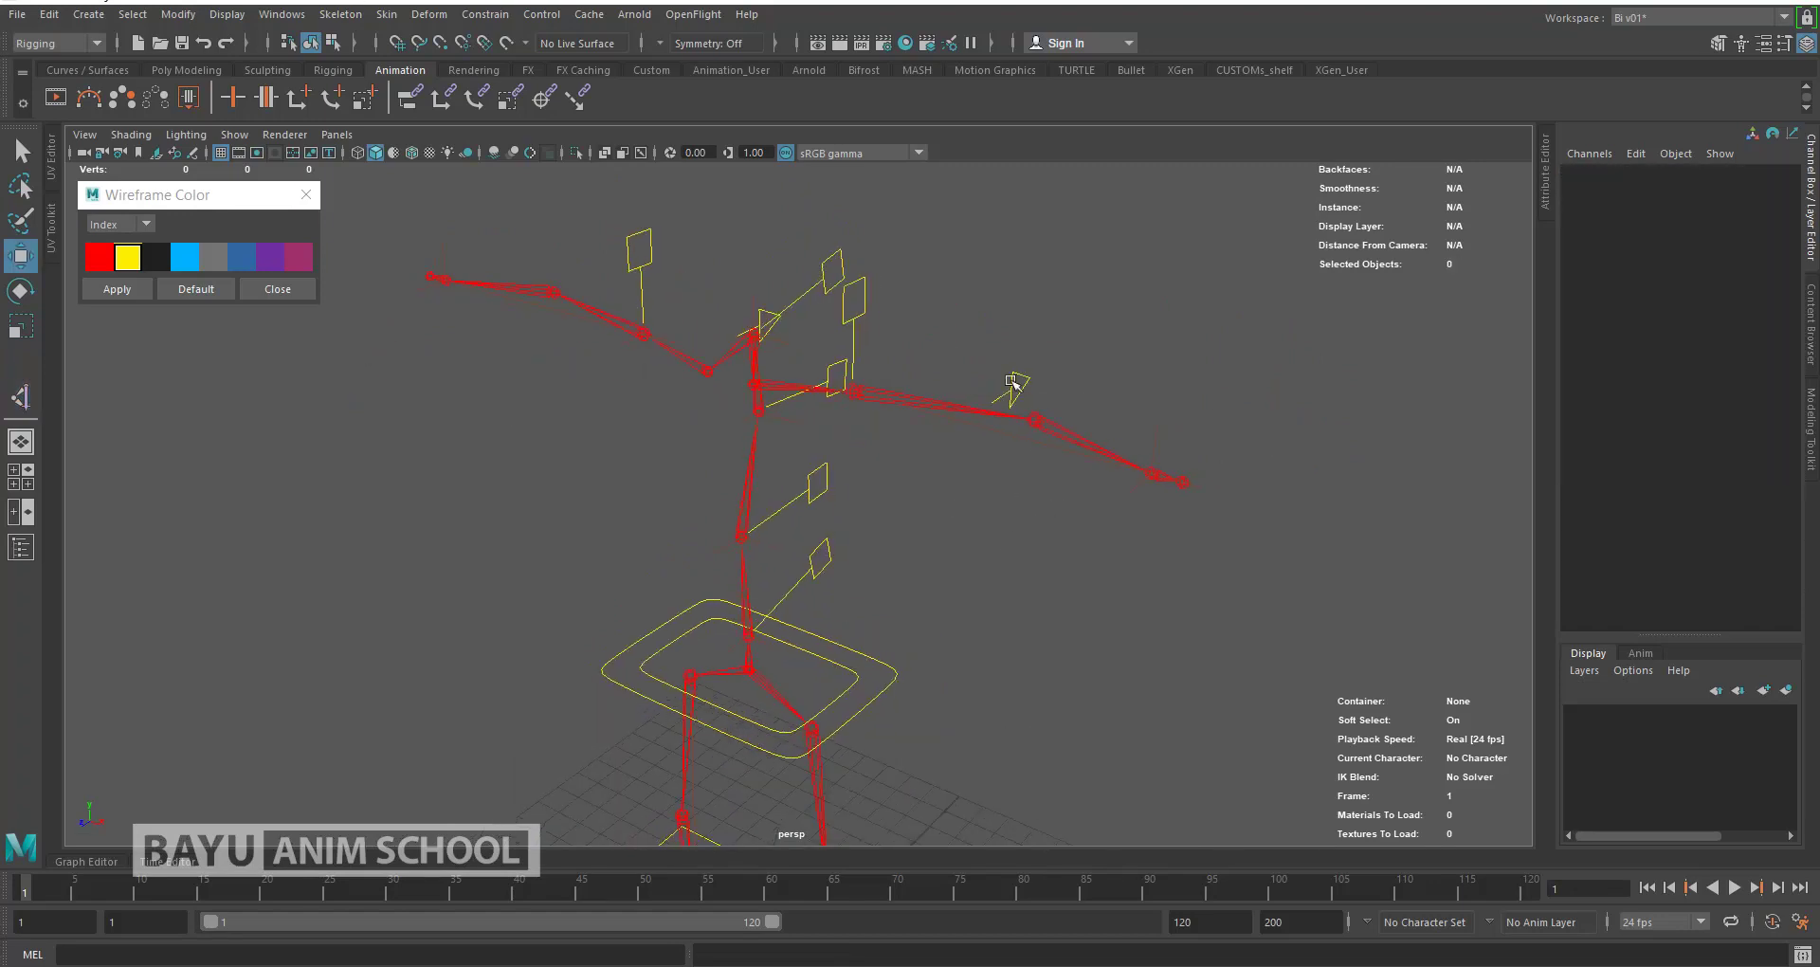
pyautogui.click(1012, 382)
pyautogui.keyDown('alt'); pyautogui.moveTo(1100, 529); pyautogui.dragTo(1134, 548); pyautogui.keyUp('alt')
pyautogui.keyDown('shift'); pyautogui.click(1166, 515); pyautogui.keyUp('shift')
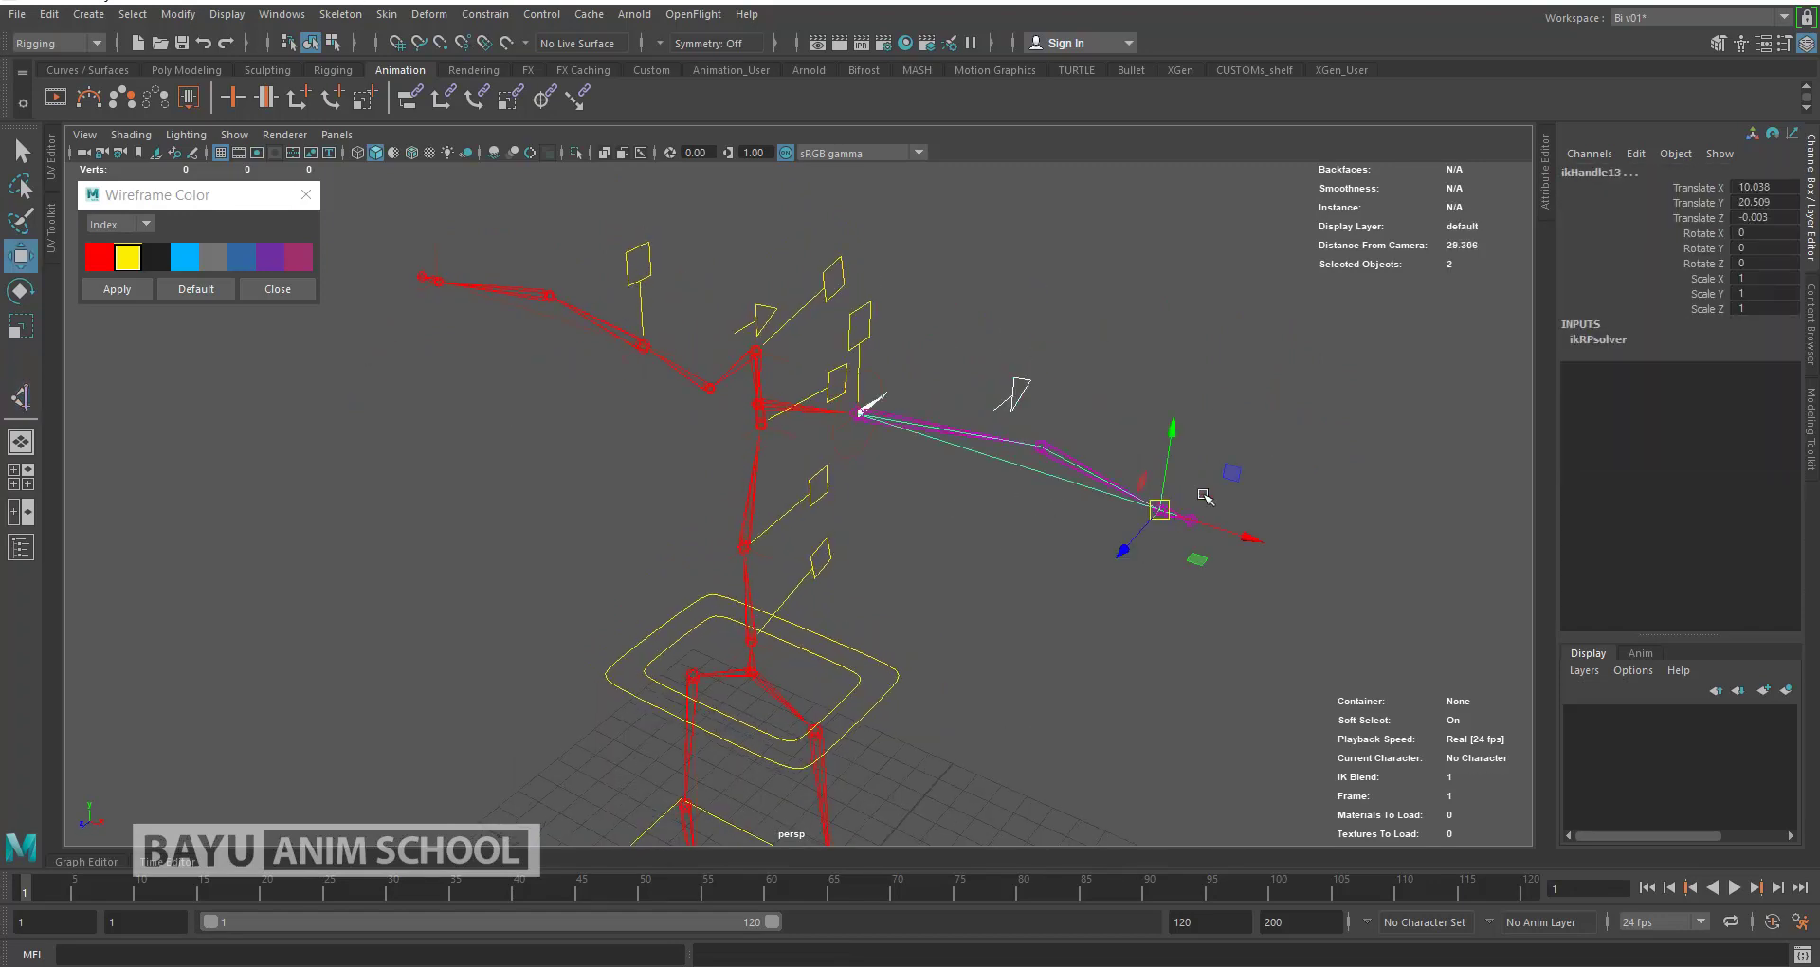
pyautogui.click(484, 14)
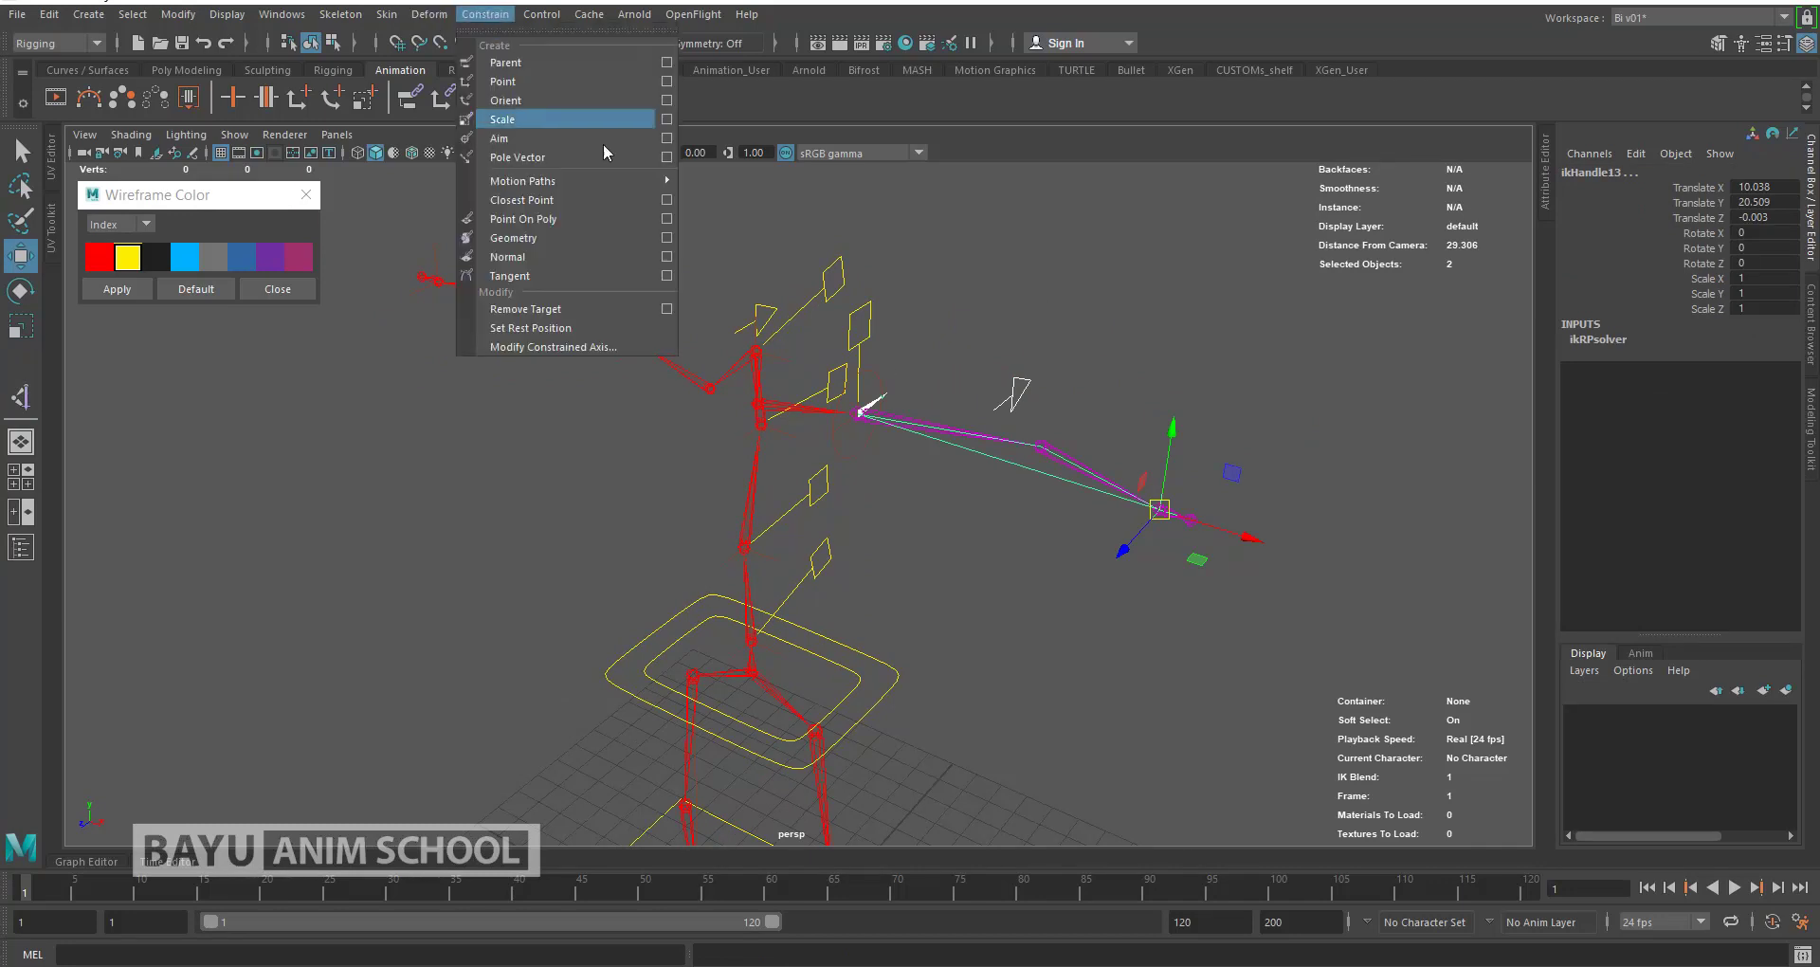
pyautogui.click(599, 160)
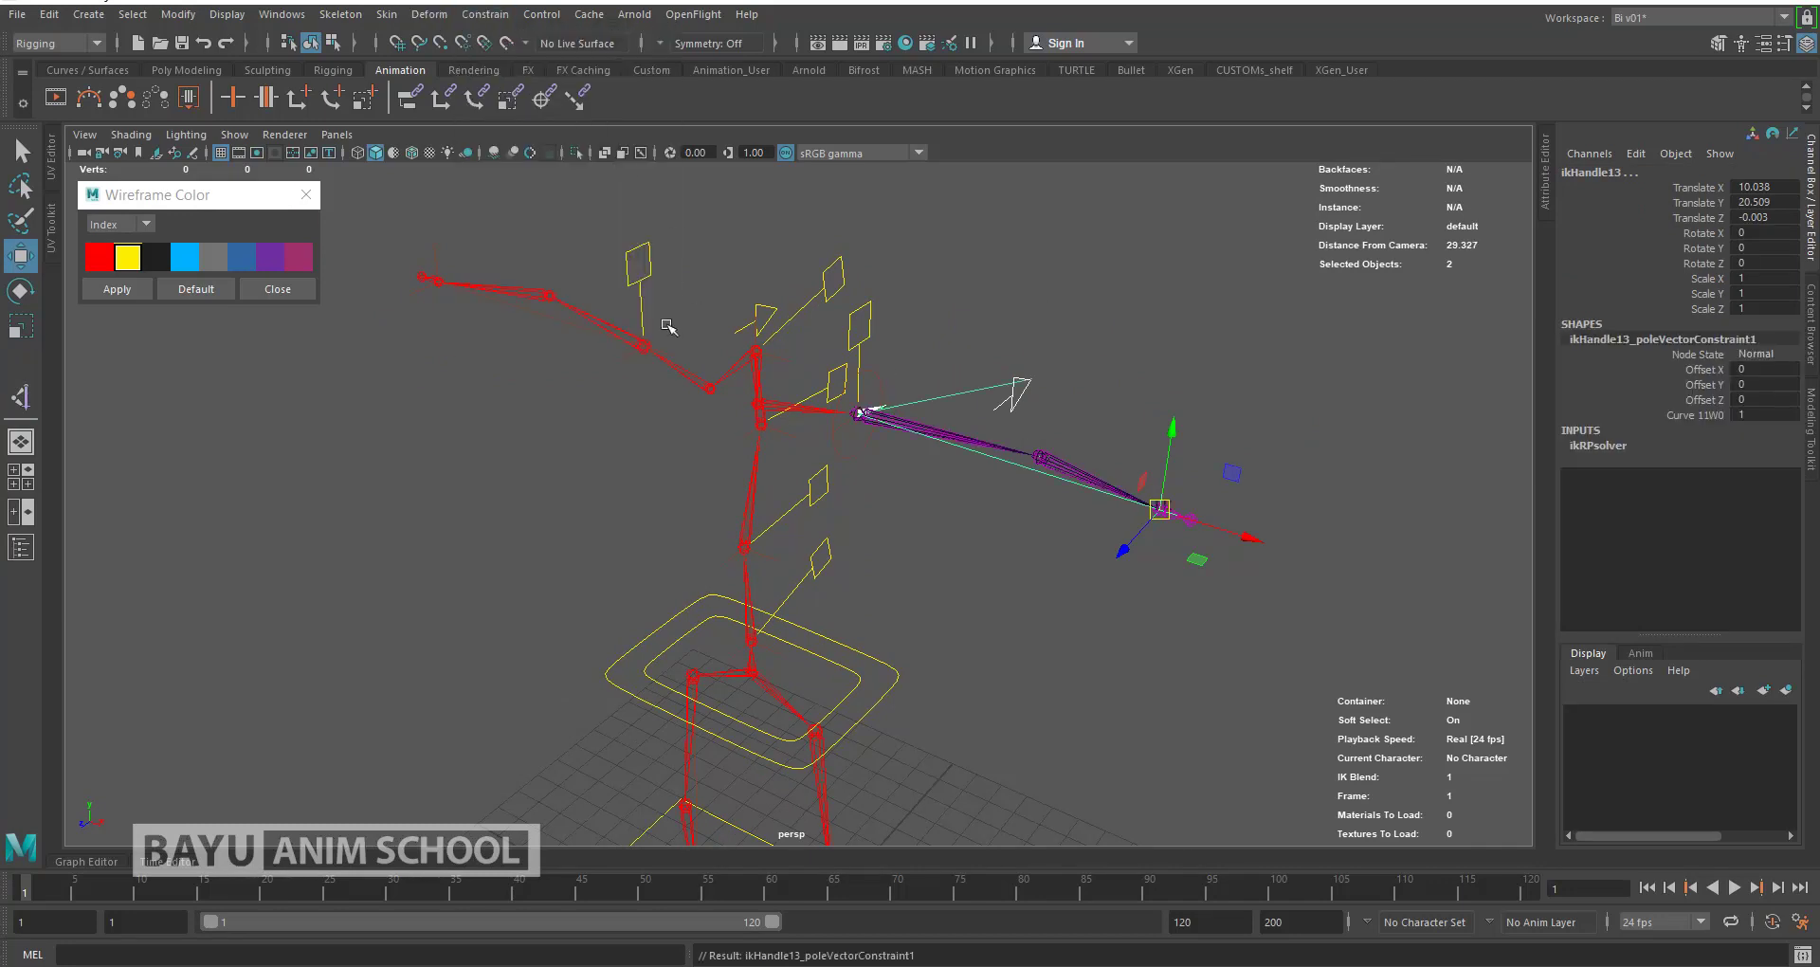
# Step: Select elbow control curve12 with the left-arm IK handle, then clear the selection
pyautogui.click(429, 283)
pyautogui.click(759, 316)
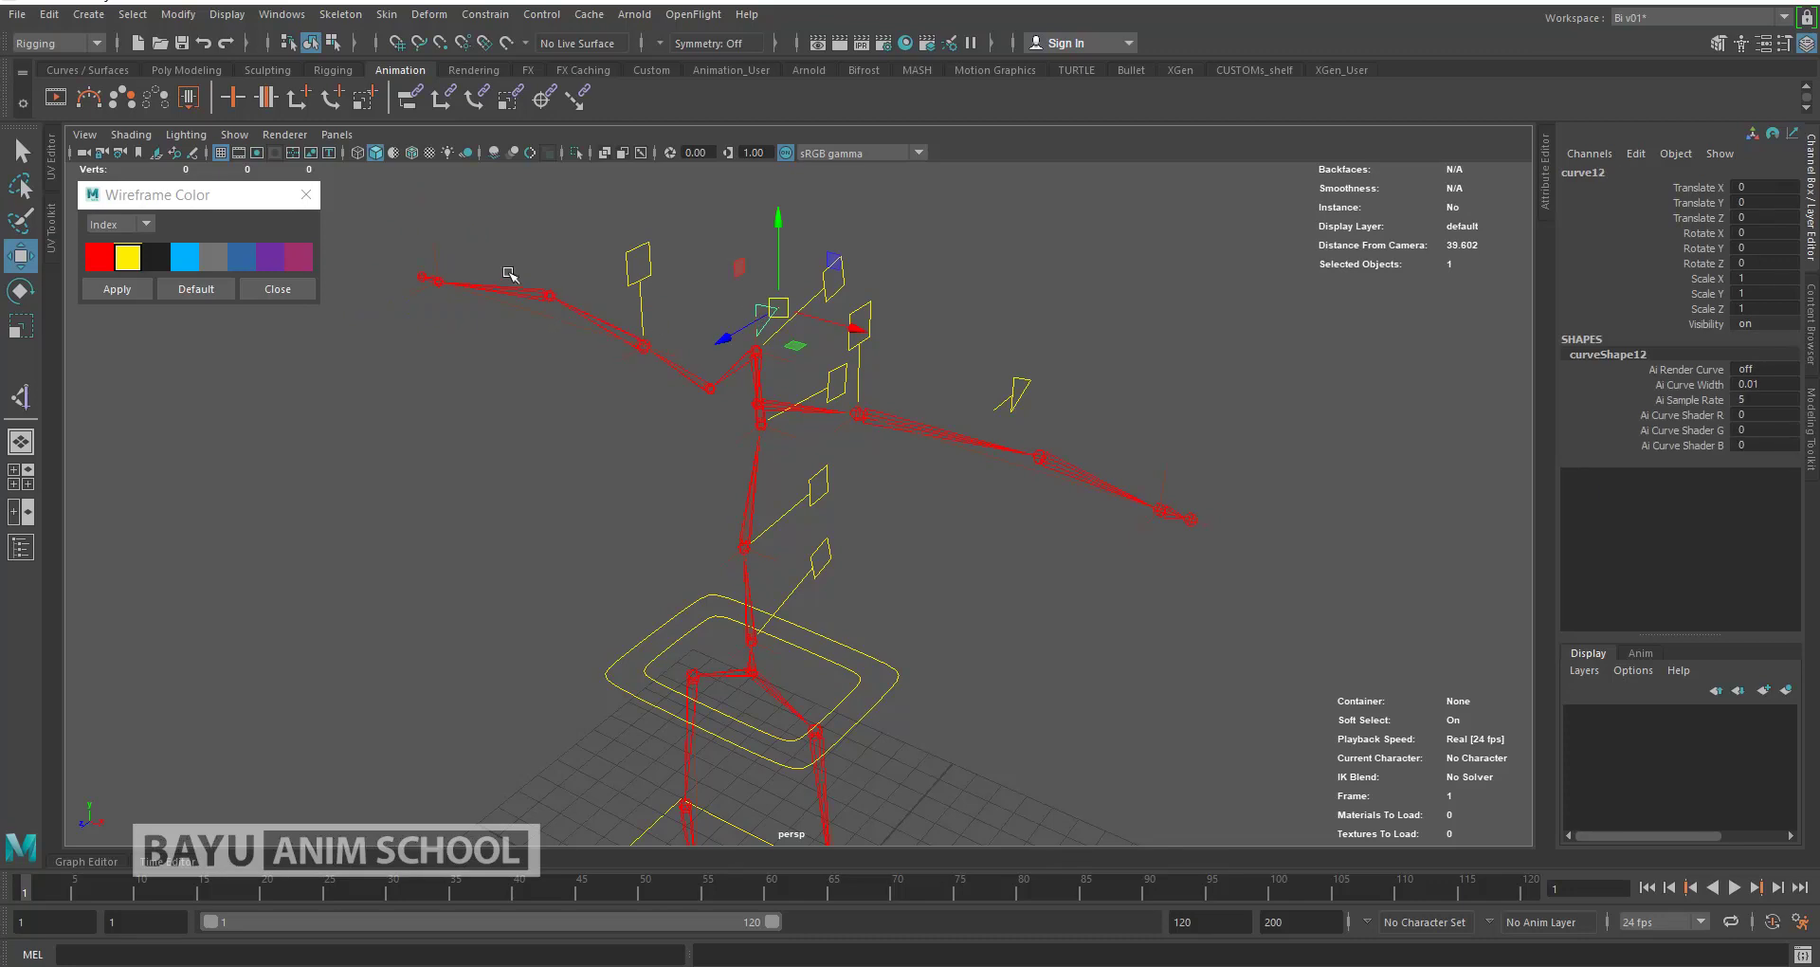
pyautogui.keyDown('shift'); pyautogui.click(439, 285); pyautogui.keyUp('shift')
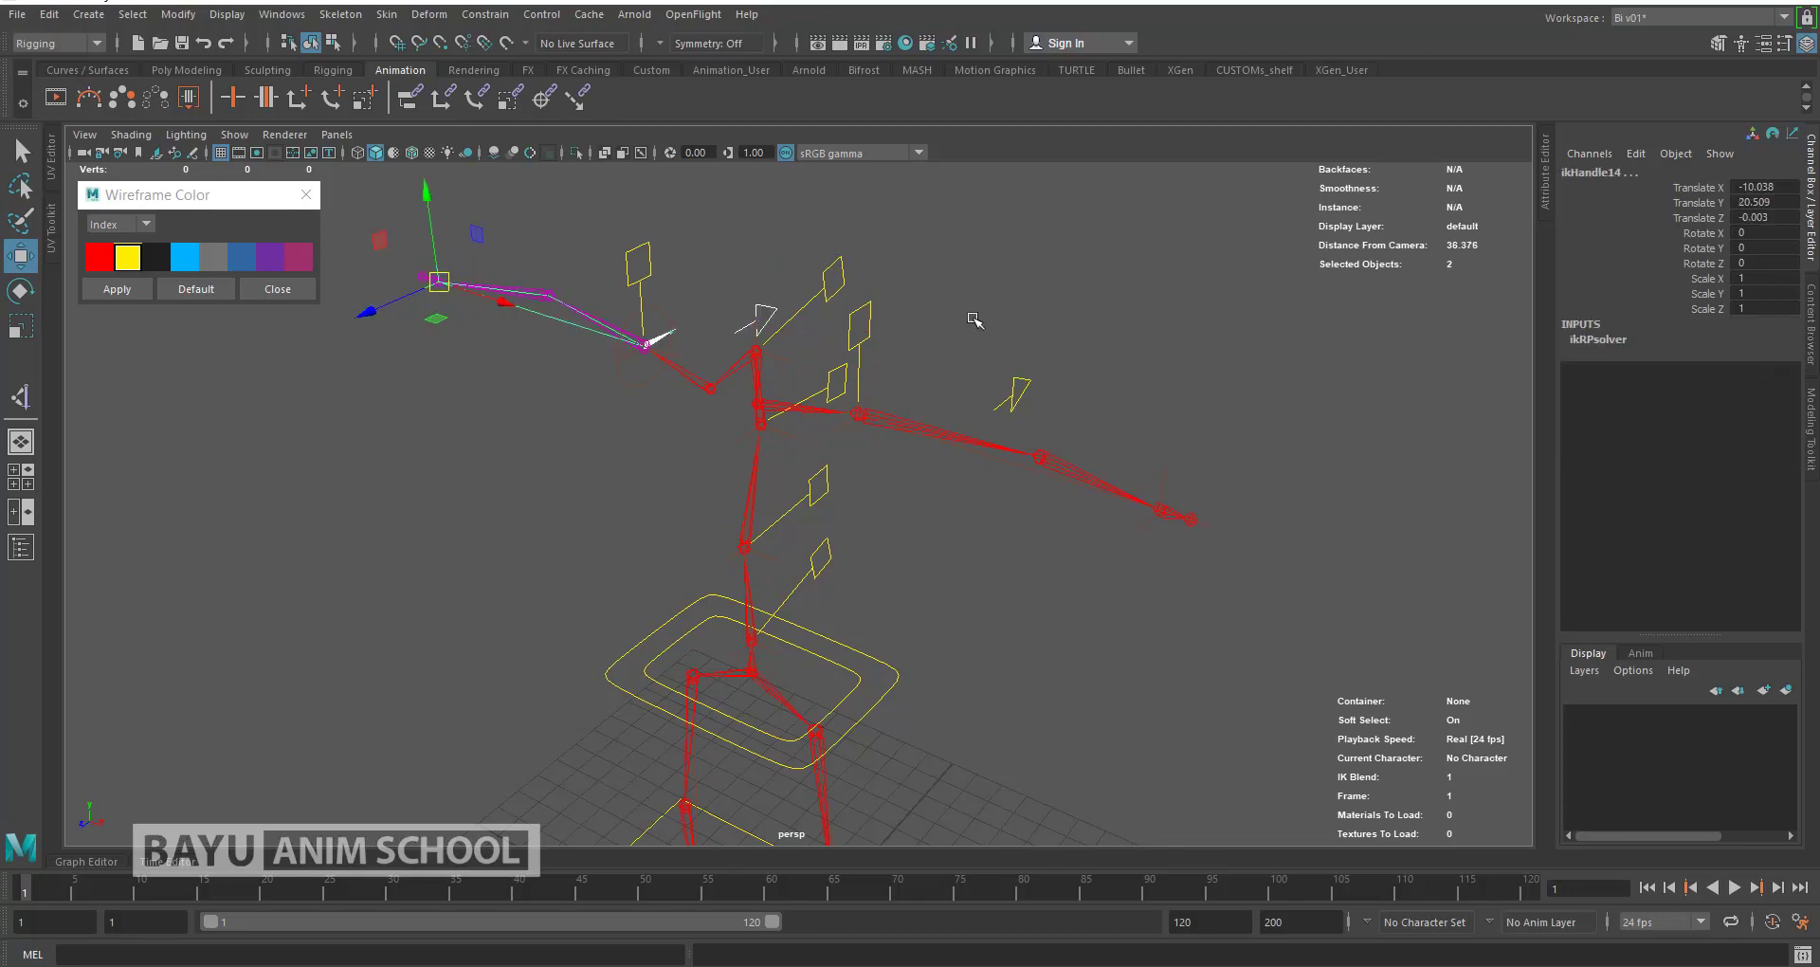
pyautogui.click(1085, 360)
pyautogui.keyDown('alt'); pyautogui.moveTo(775, 445); pyautogui.dragTo(658, 431); pyautogui.keyUp('alt')
pyautogui.moveTo(1004, 311)
pyautogui.keyDown('alt'); pyautogui.mouseDown()
pyautogui.moveTo(894, 557)
pyautogui.moveTo(844, 446)
pyautogui.moveTo(862, 589)
pyautogui.mouseUp(); pyautogui.keyUp('alt')
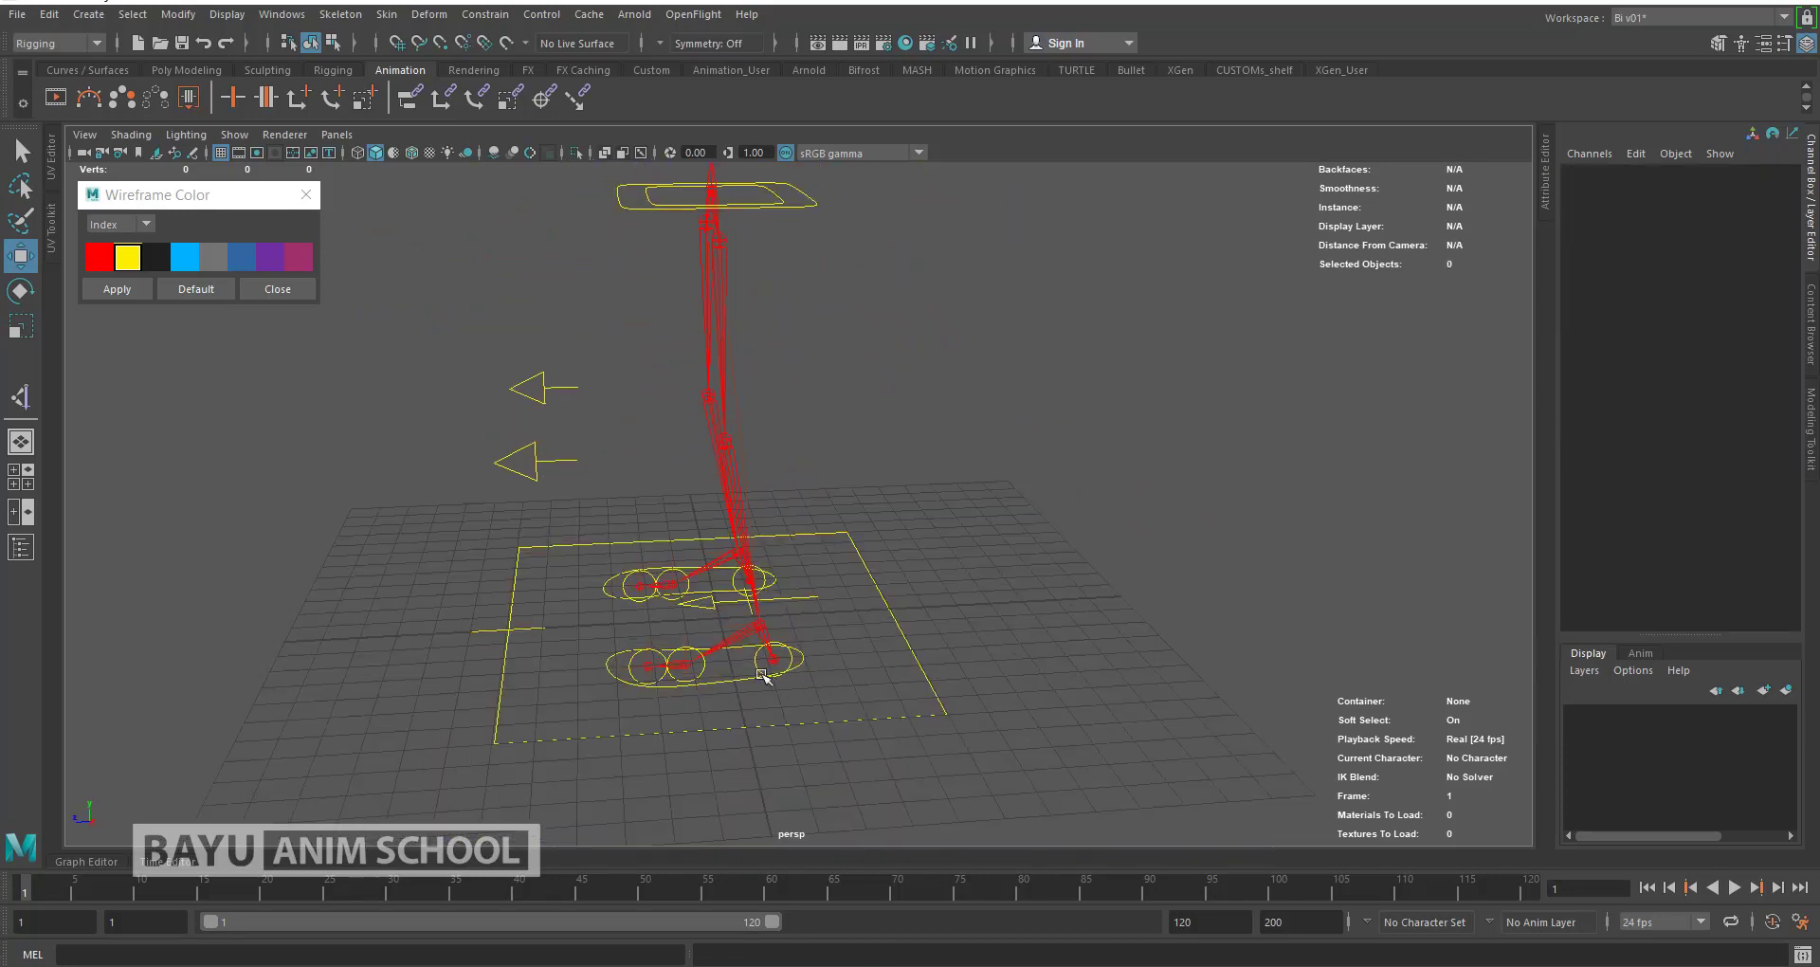
# Step: Select knee arrows curve9 and curve10 with the foot circles, undoing the last pick
pyautogui.click(520, 468)
pyautogui.keyDown('alt'); pyautogui.moveTo(602, 650); pyautogui.dragTo(744, 701); pyautogui.keyUp('alt')
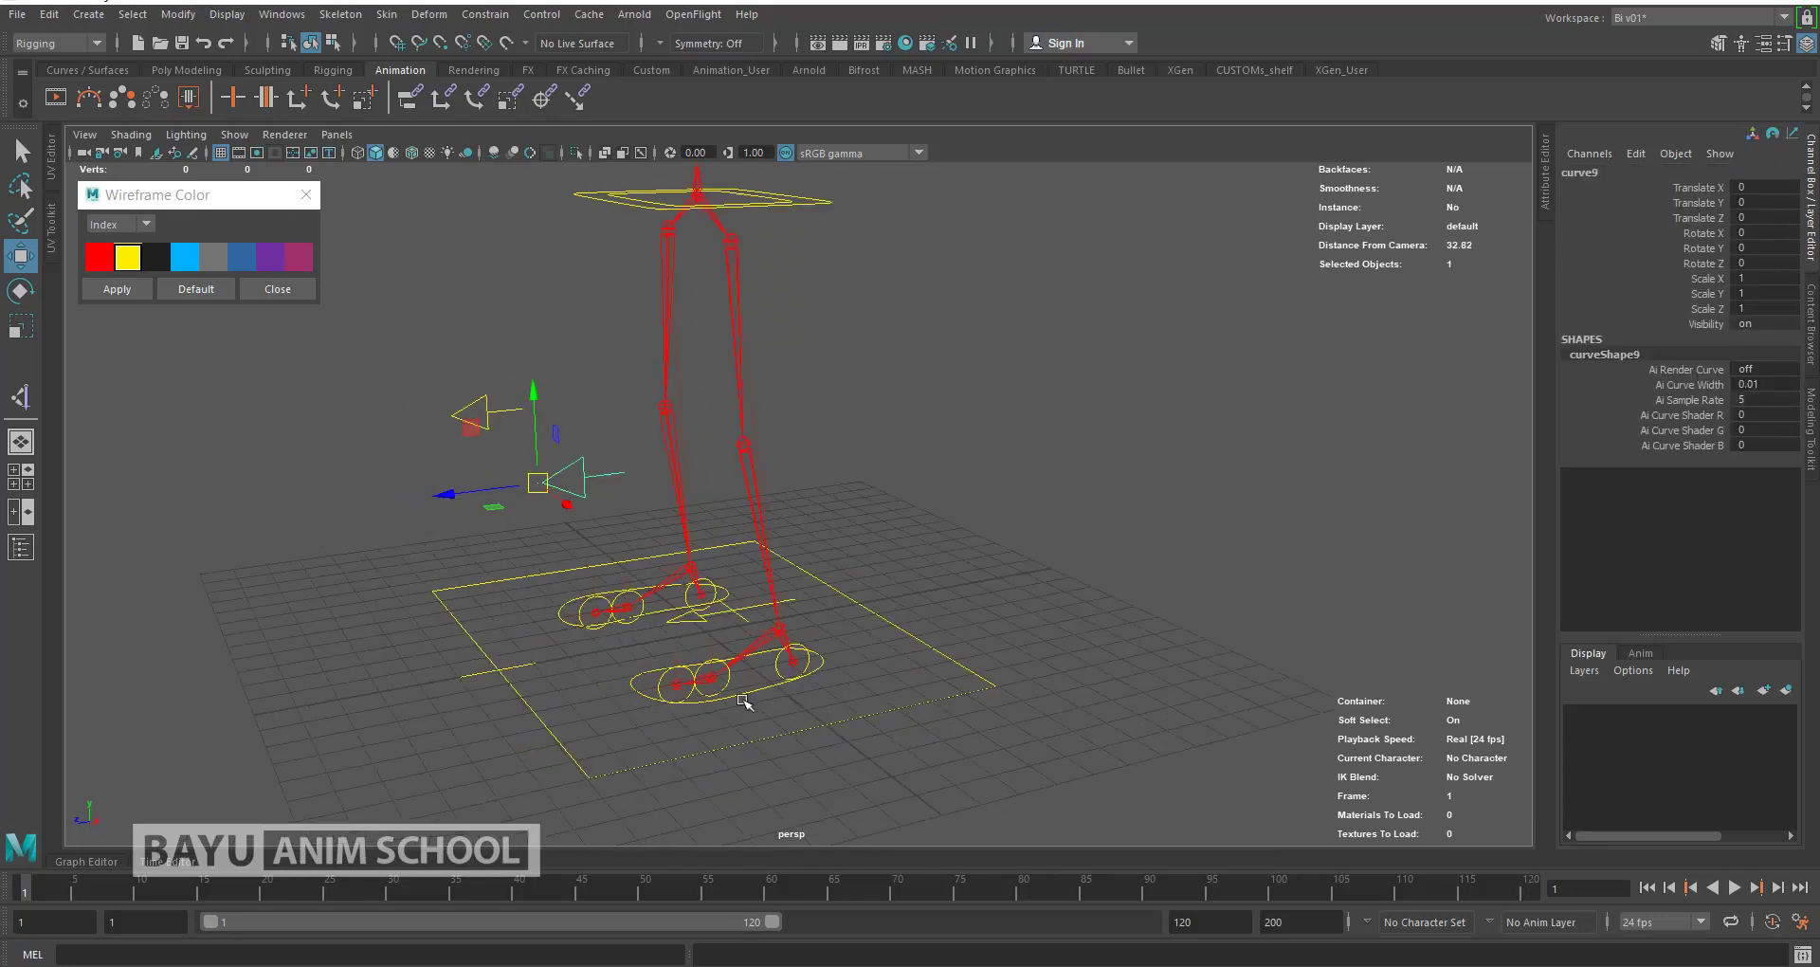
pyautogui.keyDown('shift'); pyautogui.click(748, 691); pyautogui.keyUp('shift')
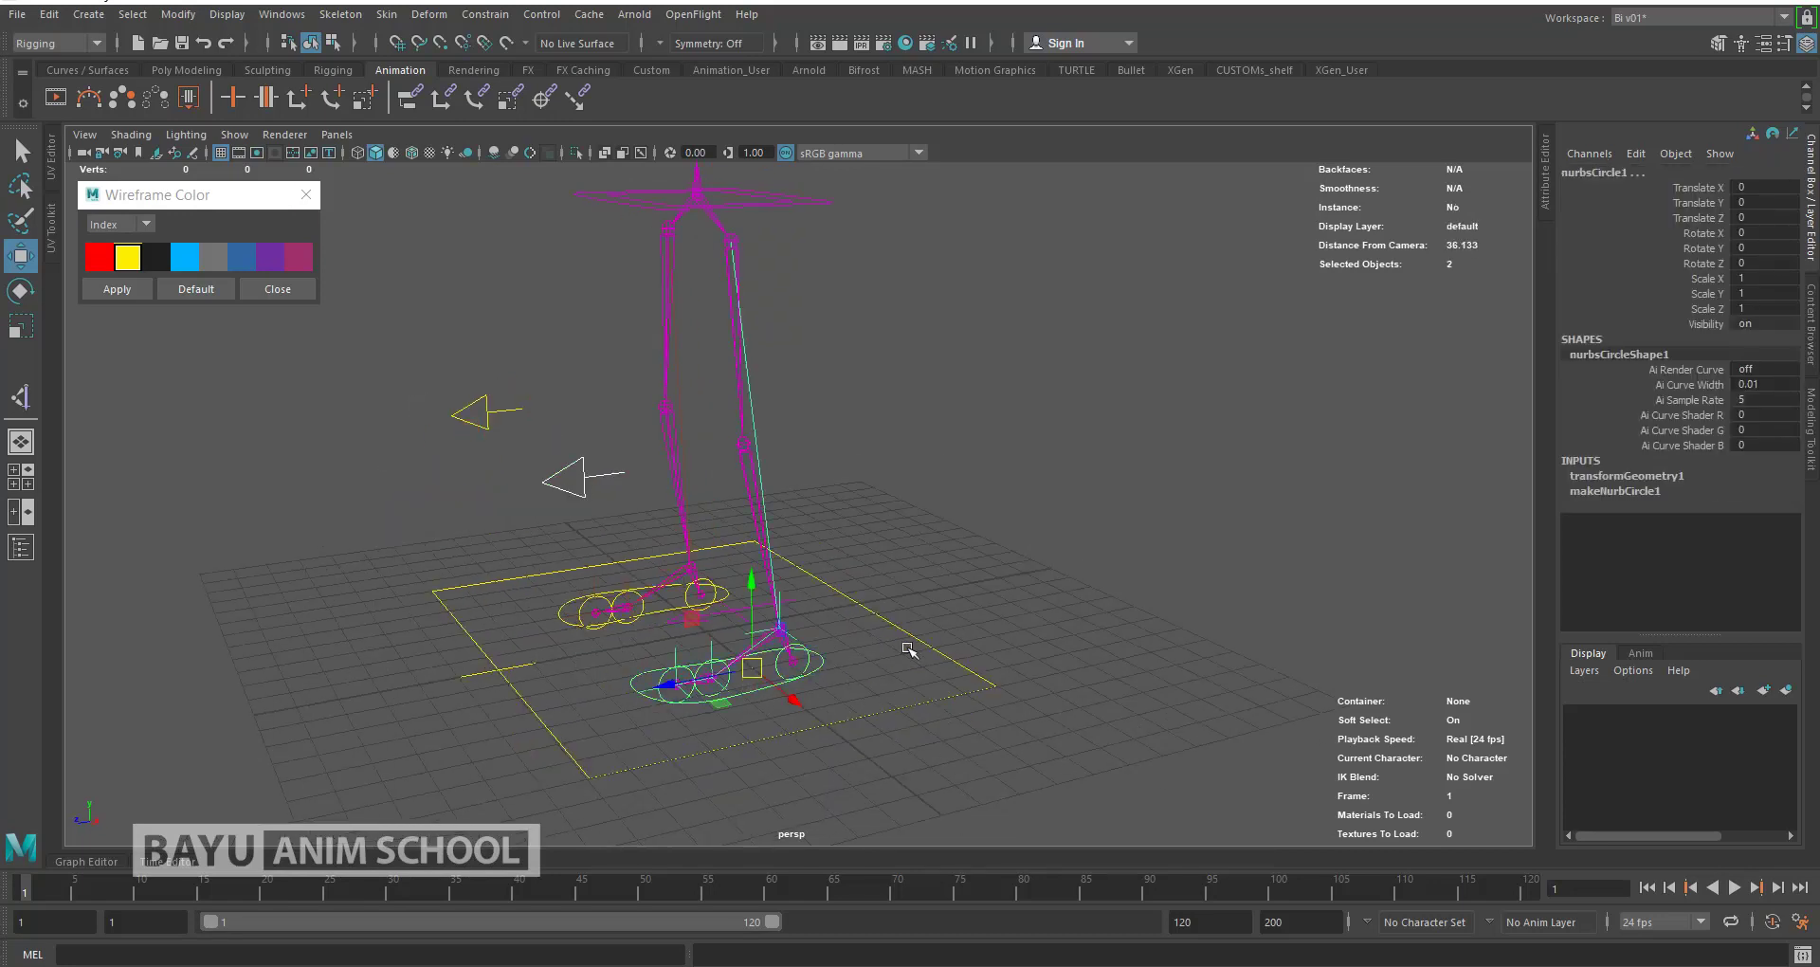
pyautogui.click(485, 412)
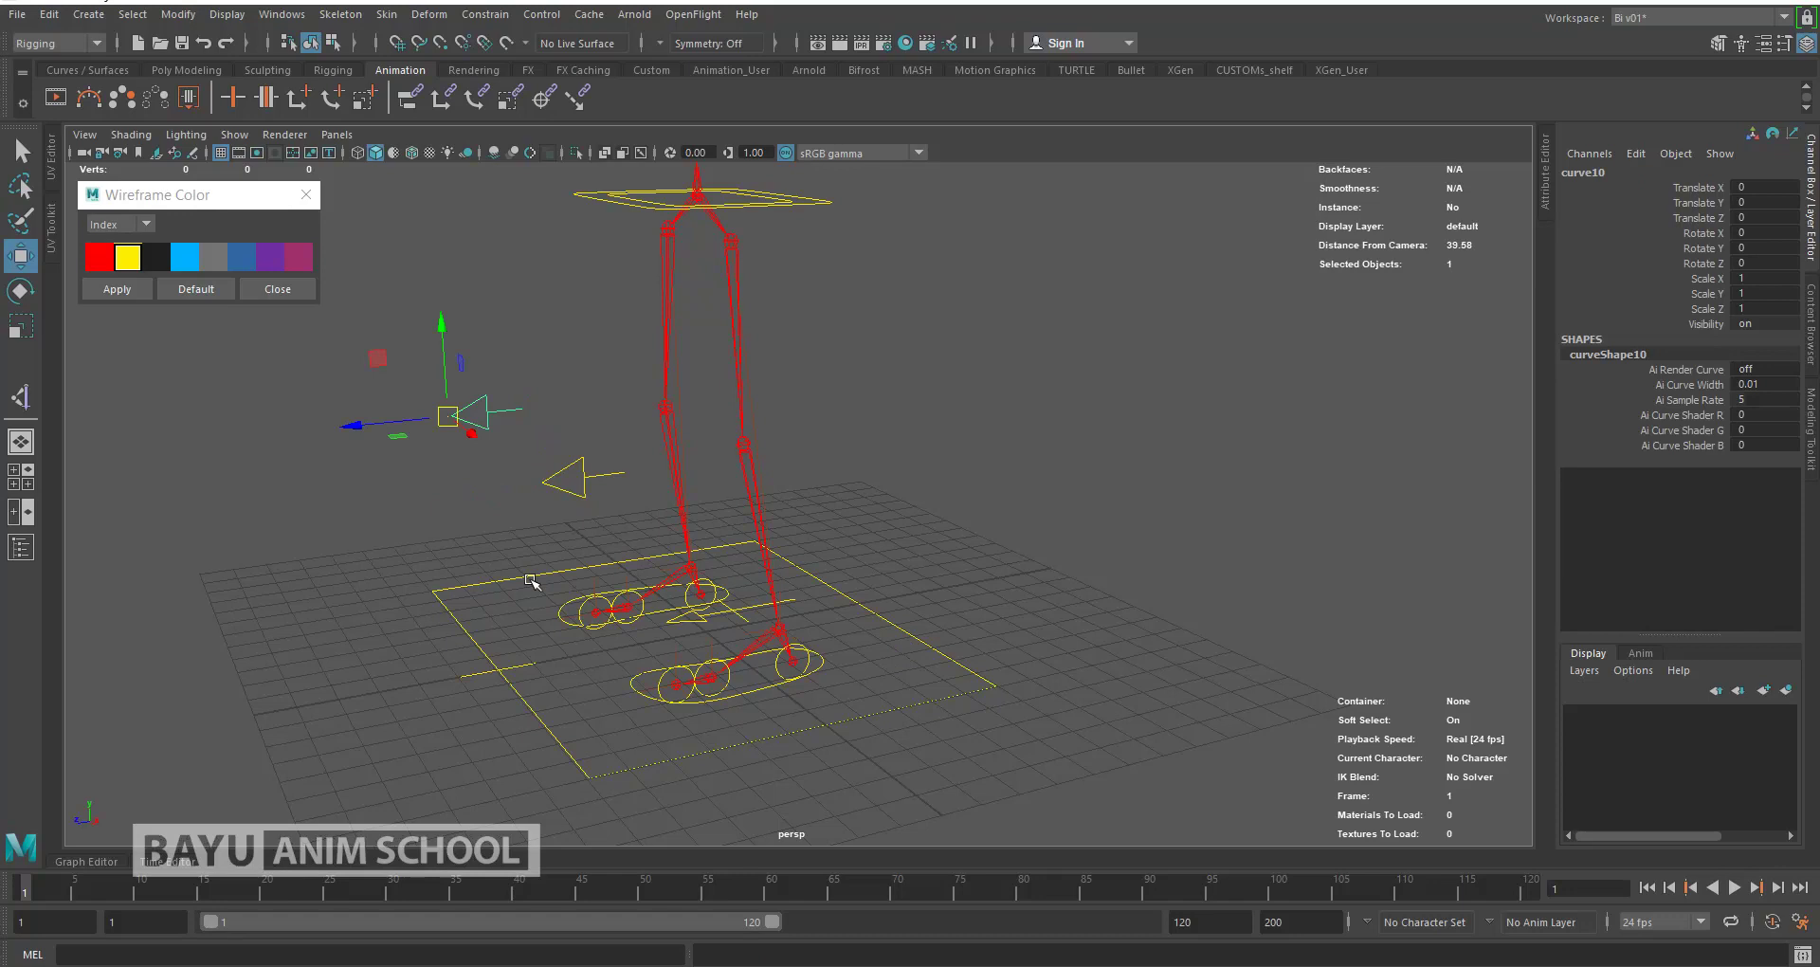
pyautogui.keyDown('shift'); pyautogui.click(654, 615); pyautogui.keyUp('shift')
pyautogui.hotkey('ctrl', 'z')
# Step: Select the master square control, then clear the selection
pyautogui.scroll(-3, 797, 493)
pyautogui.keyDown('alt'); pyautogui.moveTo(775, 387); pyautogui.dragTo(905, 663); pyautogui.keyUp('alt')
pyautogui.click(924, 720)
pyautogui.moveTo(927, 460)
pyautogui.keyDown('alt'); pyautogui.mouseDown()
pyautogui.moveTo(866, 596)
pyautogui.moveTo(853, 565)
pyautogui.mouseUp(); pyautogui.keyUp('alt')
pyautogui.scroll(3, 906, 455)
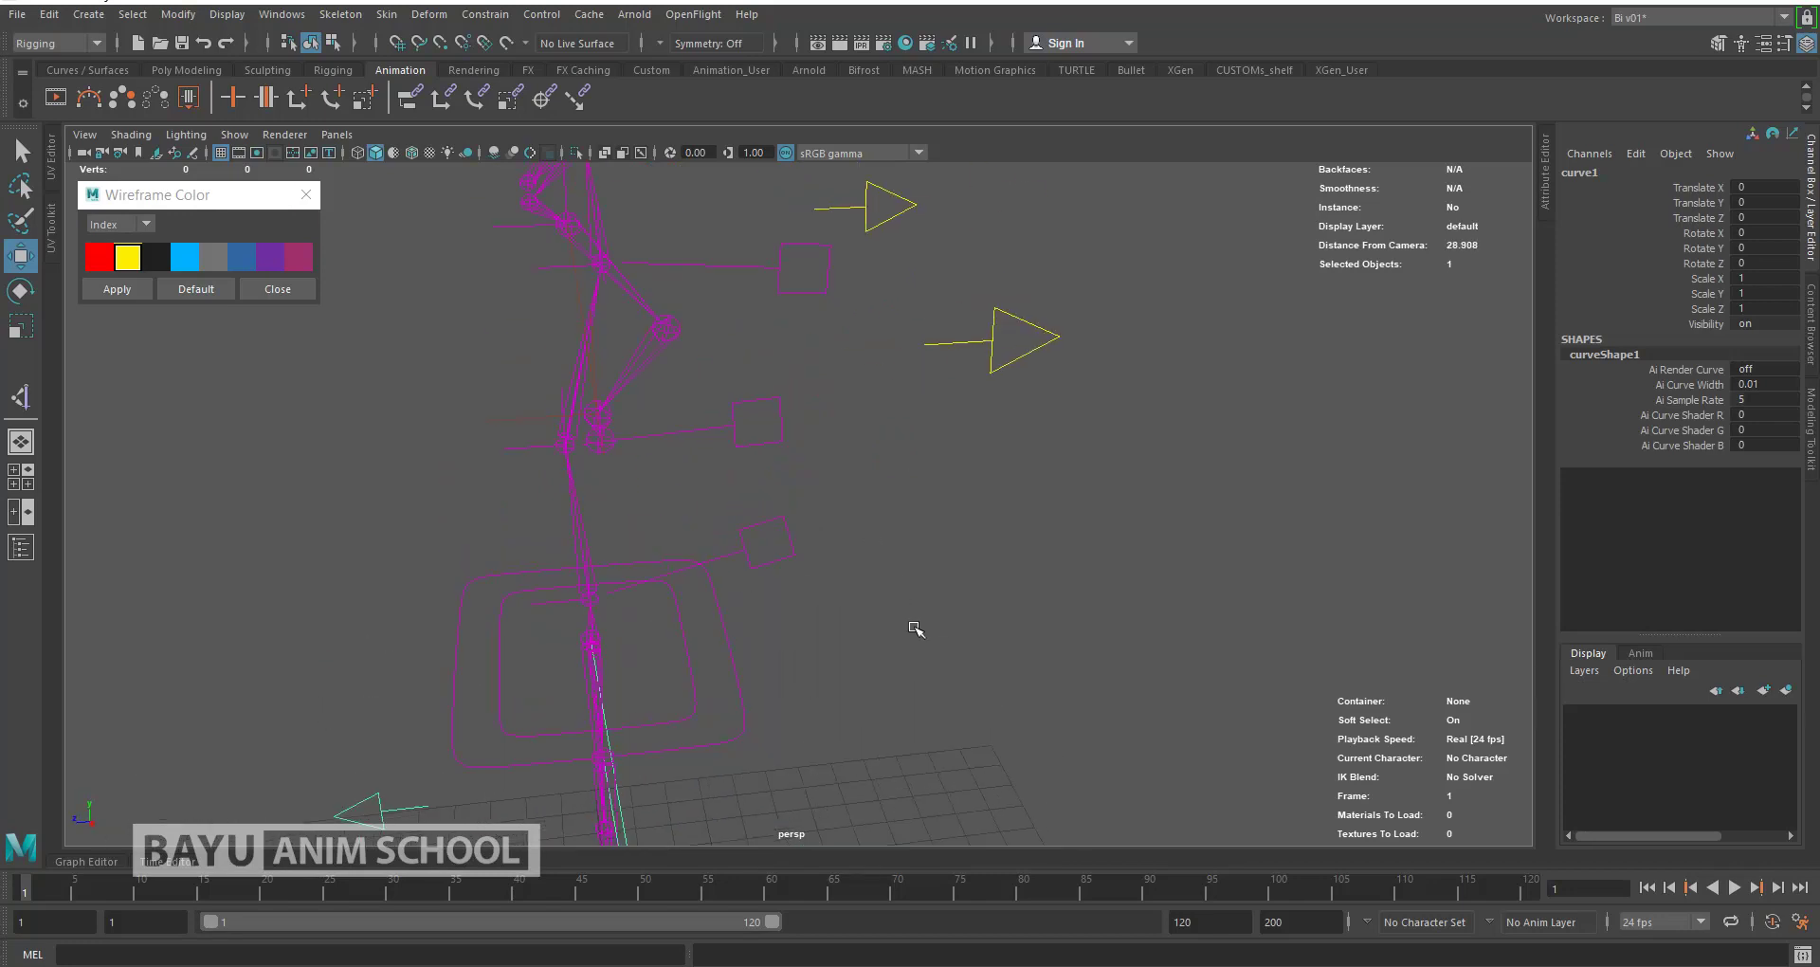
pyautogui.click(1003, 617)
pyautogui.moveTo(914, 386)
pyautogui.keyDown('alt'); pyautogui.mouseDown()
pyautogui.moveTo(946, 537)
pyautogui.moveTo(1090, 512)
pyautogui.moveTo(1028, 447)
pyautogui.mouseUp(); pyautogui.keyUp('alt')
# Step: Parent curve11 under arm control curve6, then select curve12 with curve7
pyautogui.click(1179, 483)
pyautogui.keyDown('shift'); pyautogui.click(1054, 300); pyautogui.keyUp('shift')
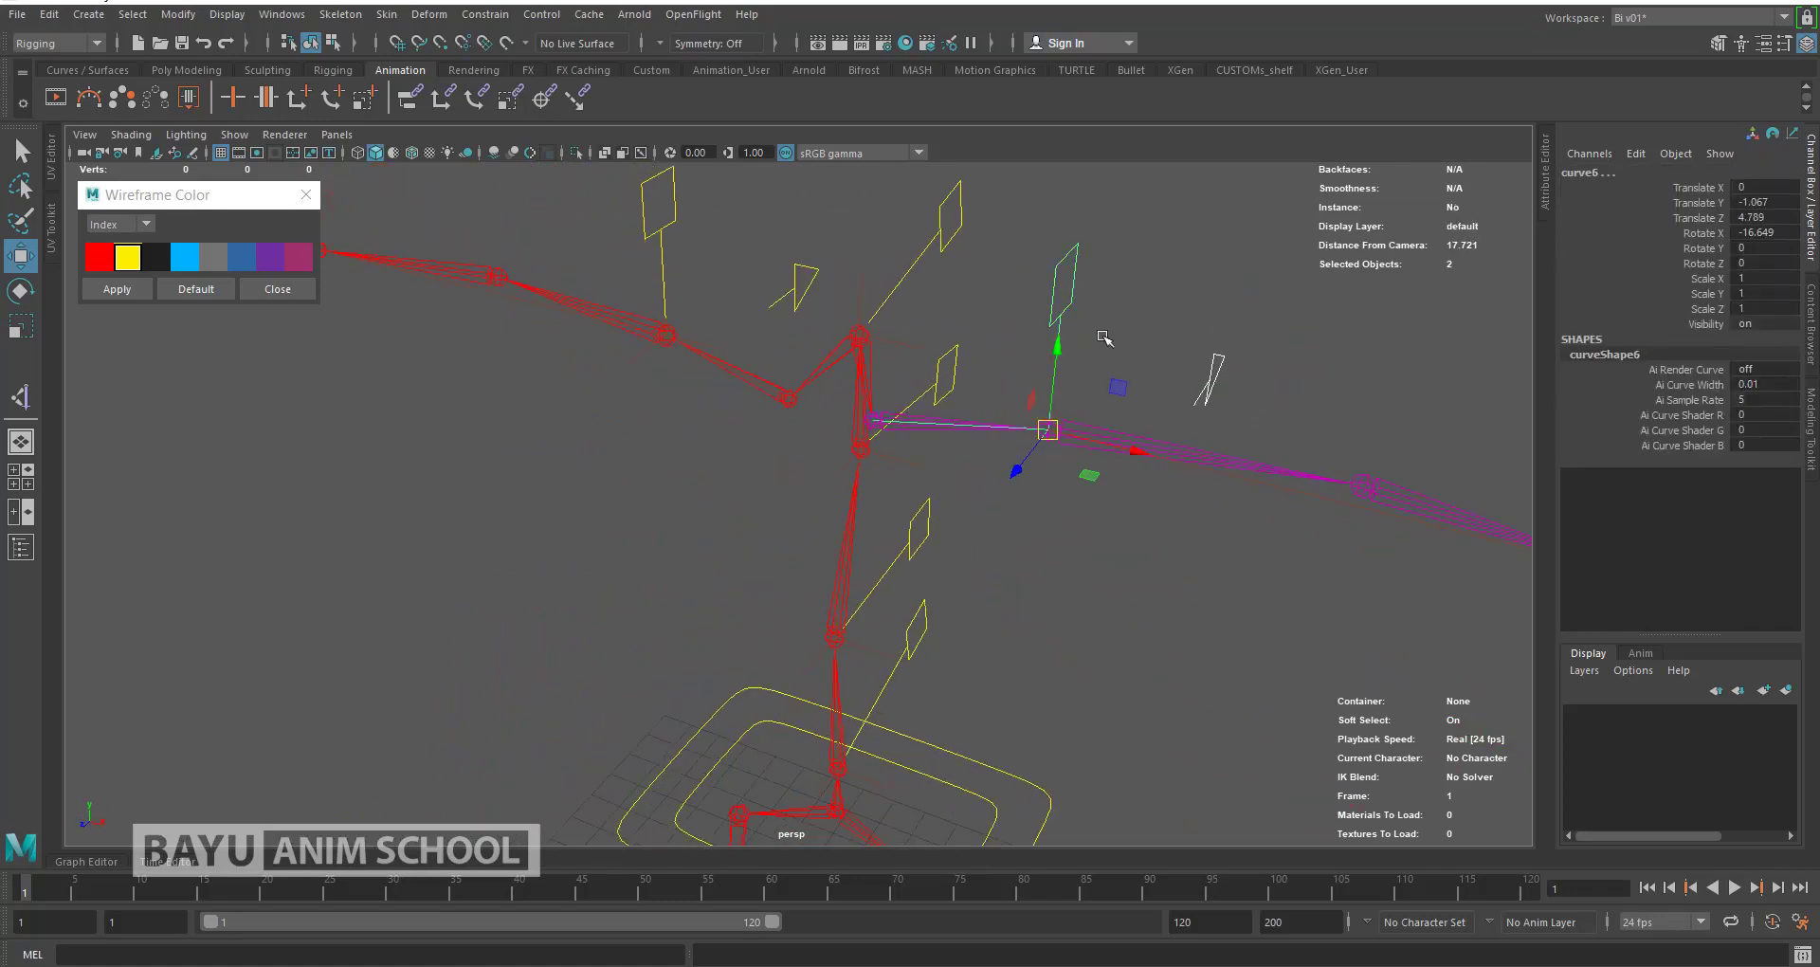
pyautogui.press('p')
pyautogui.click(797, 267)
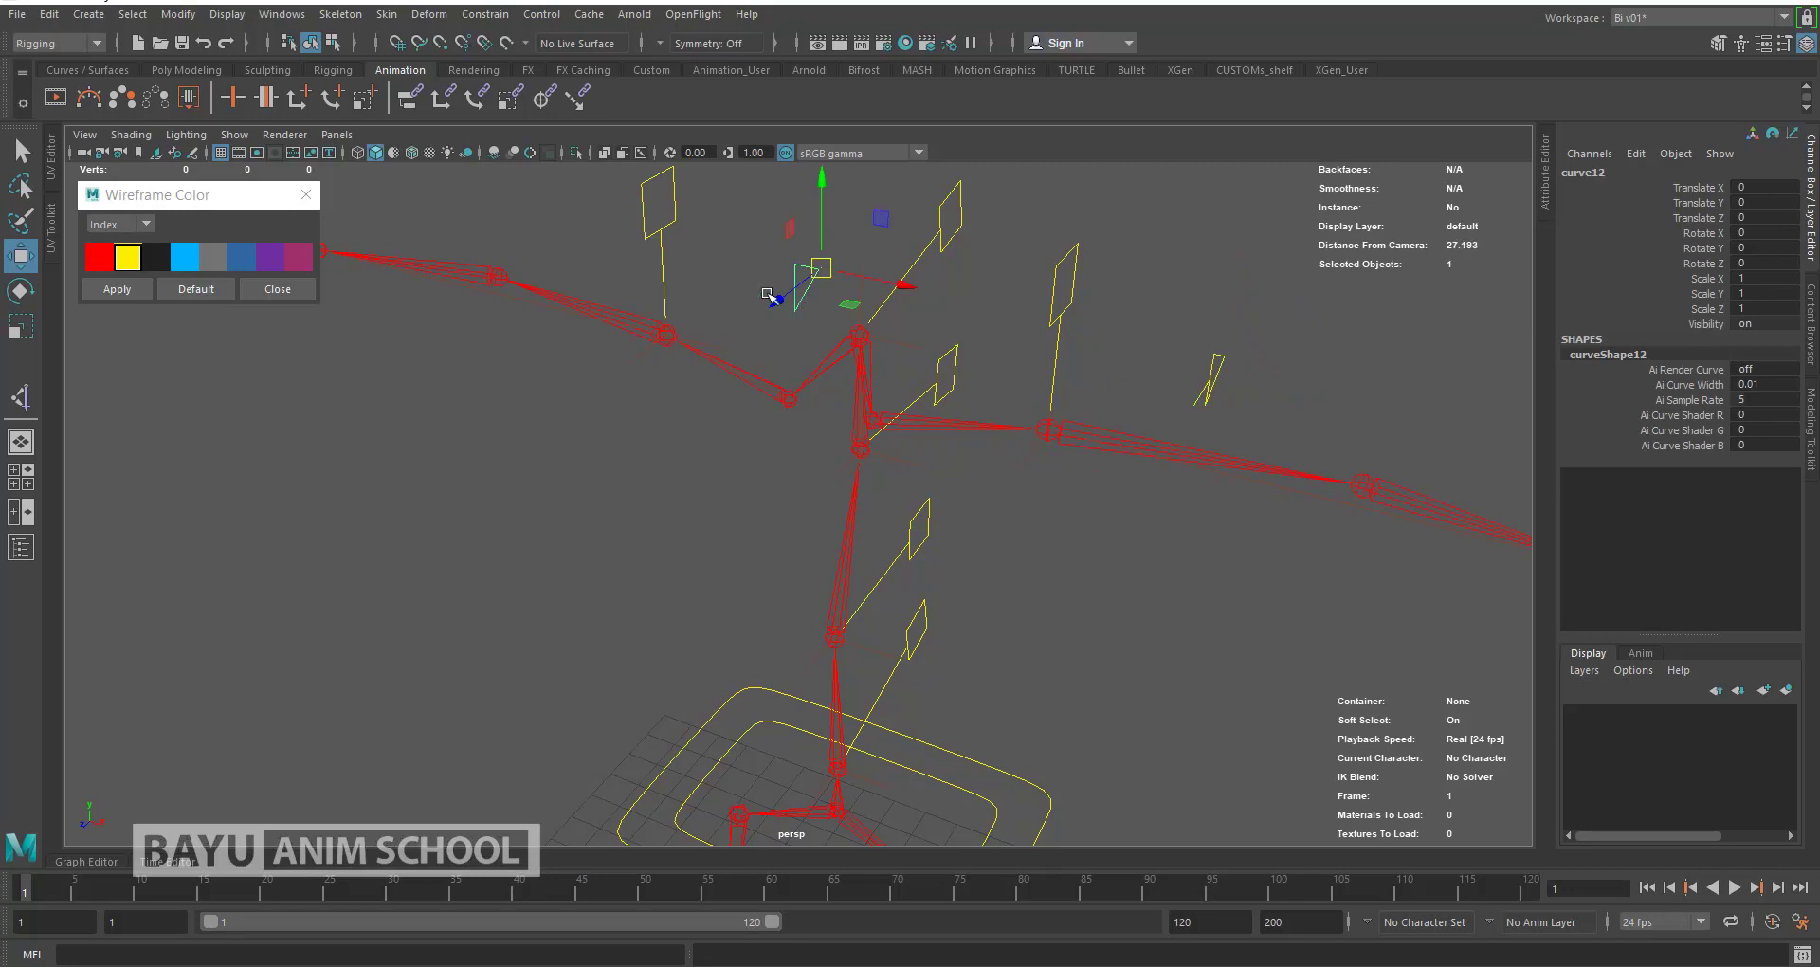
pyautogui.keyDown('shift'); pyautogui.click(699, 244); pyautogui.keyUp('shift')
pyautogui.moveTo(702, 247)
pyautogui.keyDown('alt'); pyautogui.mouseDown()
pyautogui.moveTo(1069, 594)
pyautogui.moveTo(811, 569)
pyautogui.moveTo(874, 569)
pyautogui.moveTo(867, 373)
pyautogui.mouseUp(); pyautogui.keyUp('alt')
pyautogui.click(1068, 593)
# Step: Test-rotate the spine controls from curve5 to bend the torso, then undo it
pyautogui.click(858, 356)
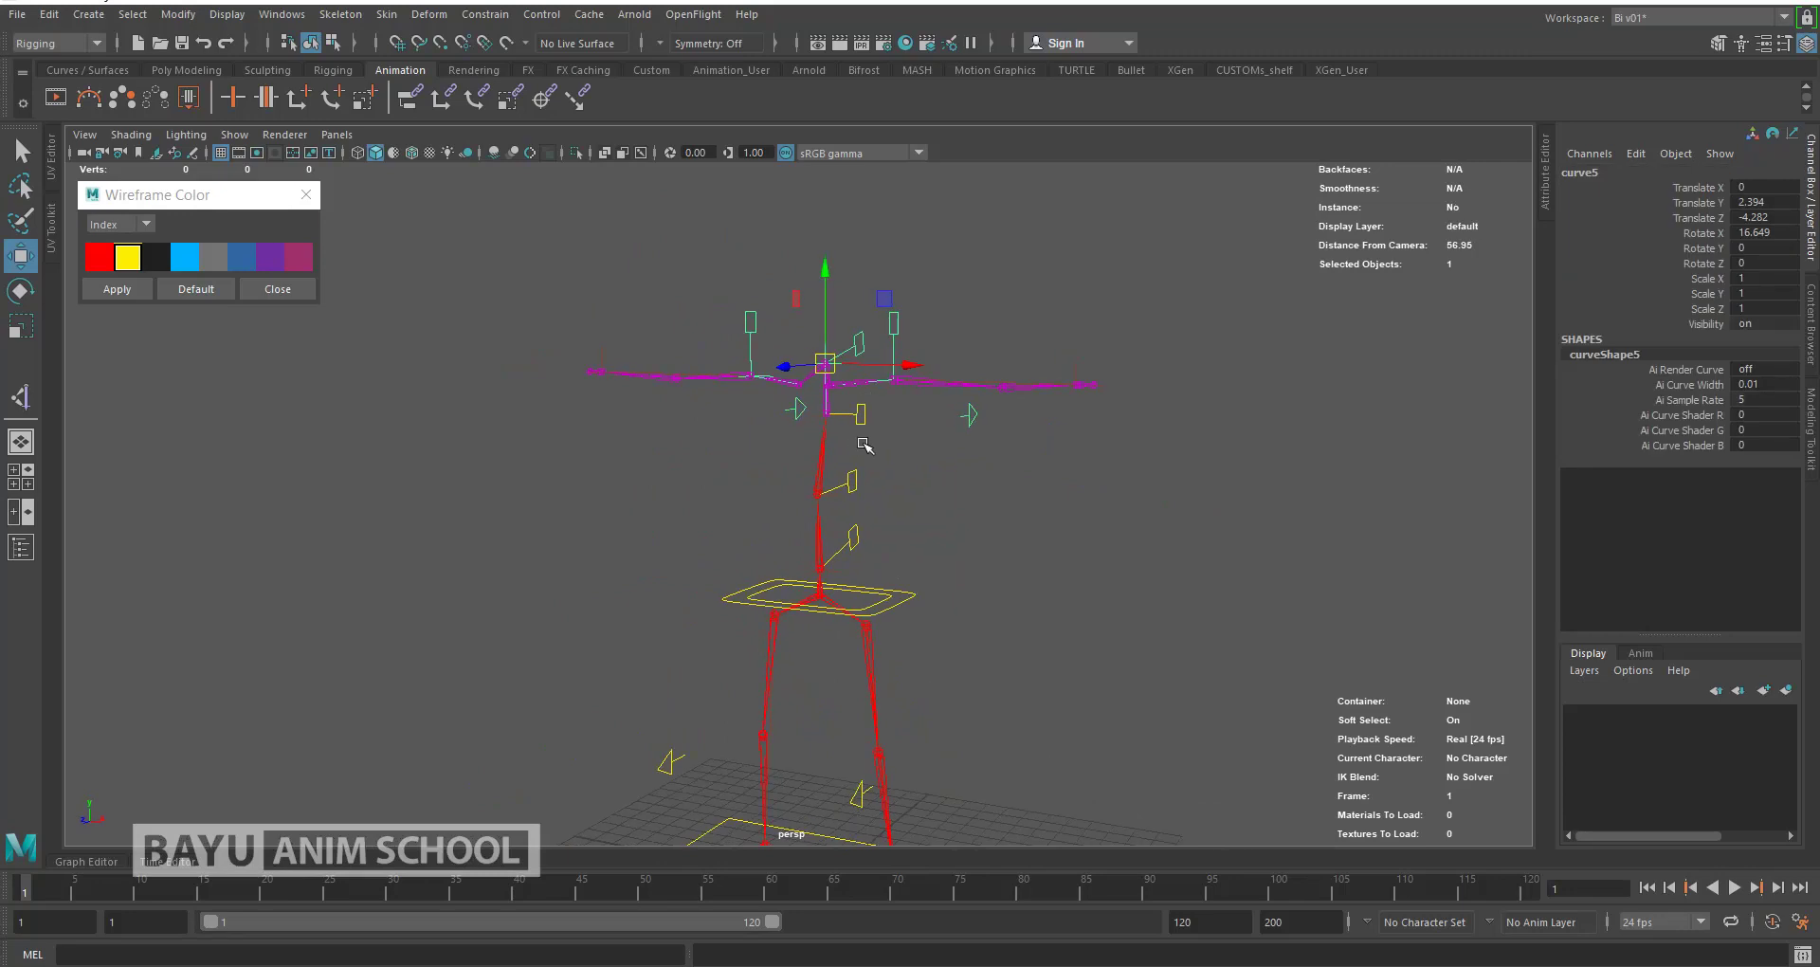
pyautogui.press('e')
pyautogui.moveTo(901, 503)
pyautogui.keyDown('alt'); pyautogui.mouseDown()
pyautogui.moveTo(849, 475)
pyautogui.moveTo(865, 489)
pyautogui.moveTo(861, 419)
pyautogui.mouseUp(); pyautogui.keyUp('alt')
pyautogui.press('q')
pyautogui.press('Up')
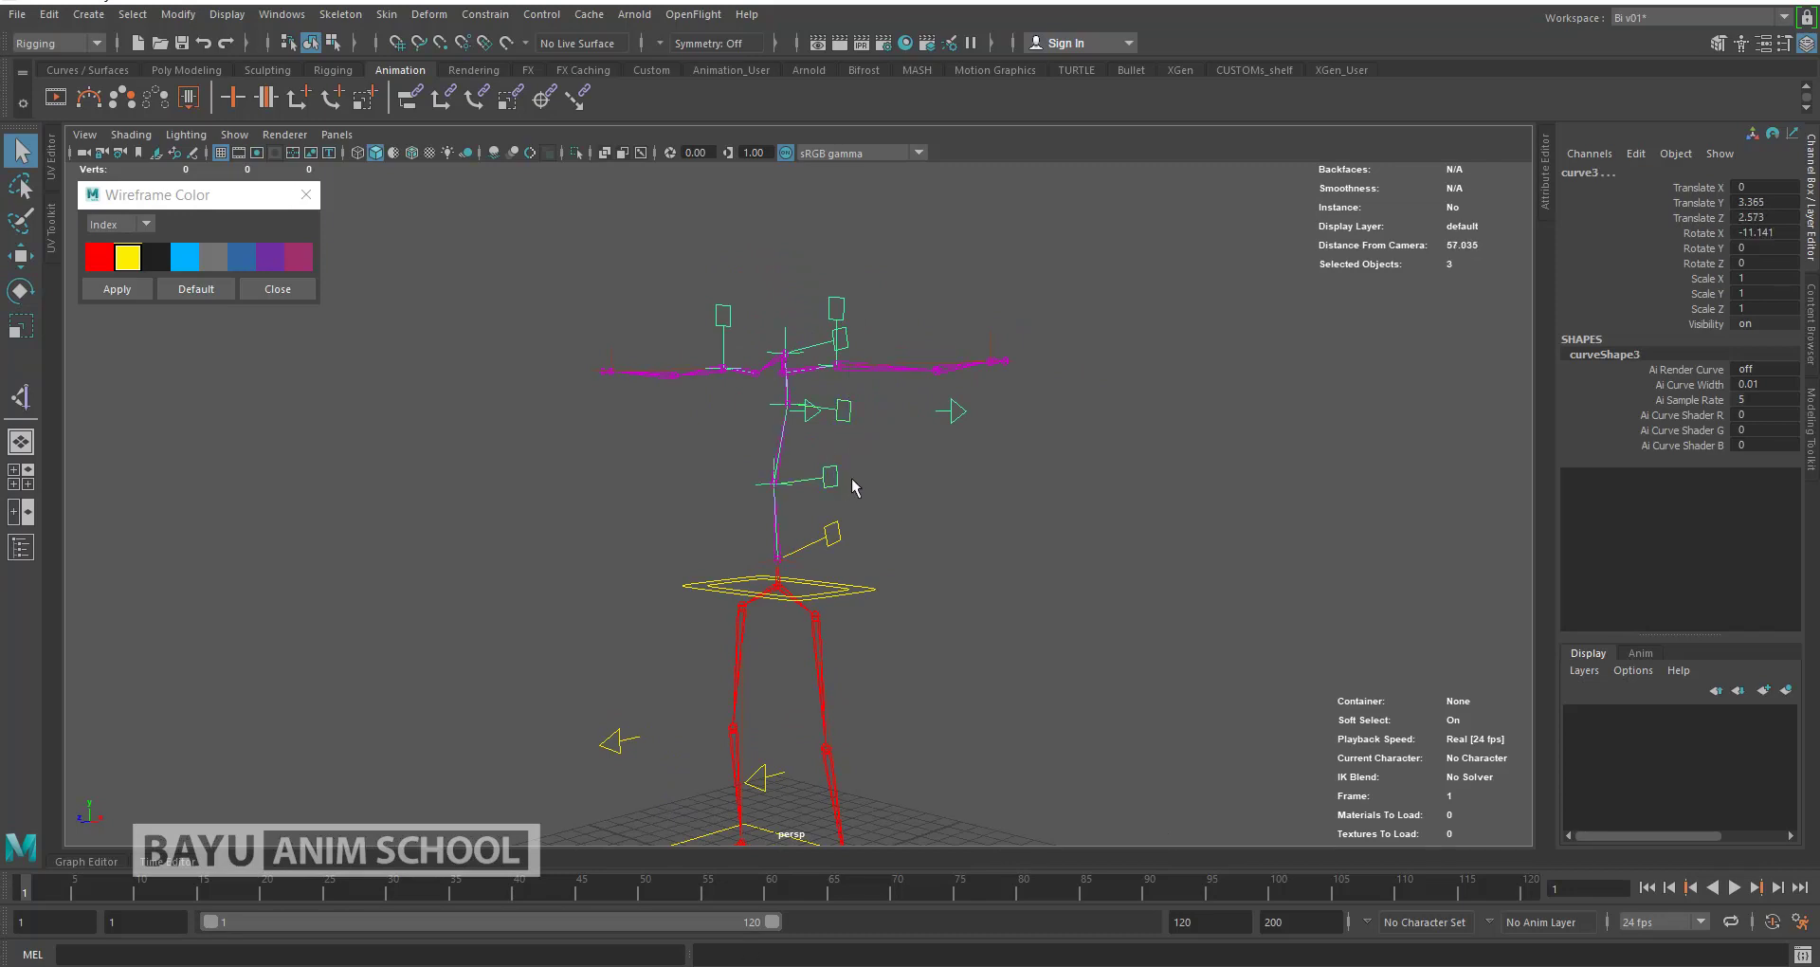
pyautogui.press('e')
pyautogui.moveTo(830, 430); pyautogui.dragTo(839, 465)
pyautogui.hotkey('ctrl', 'z')
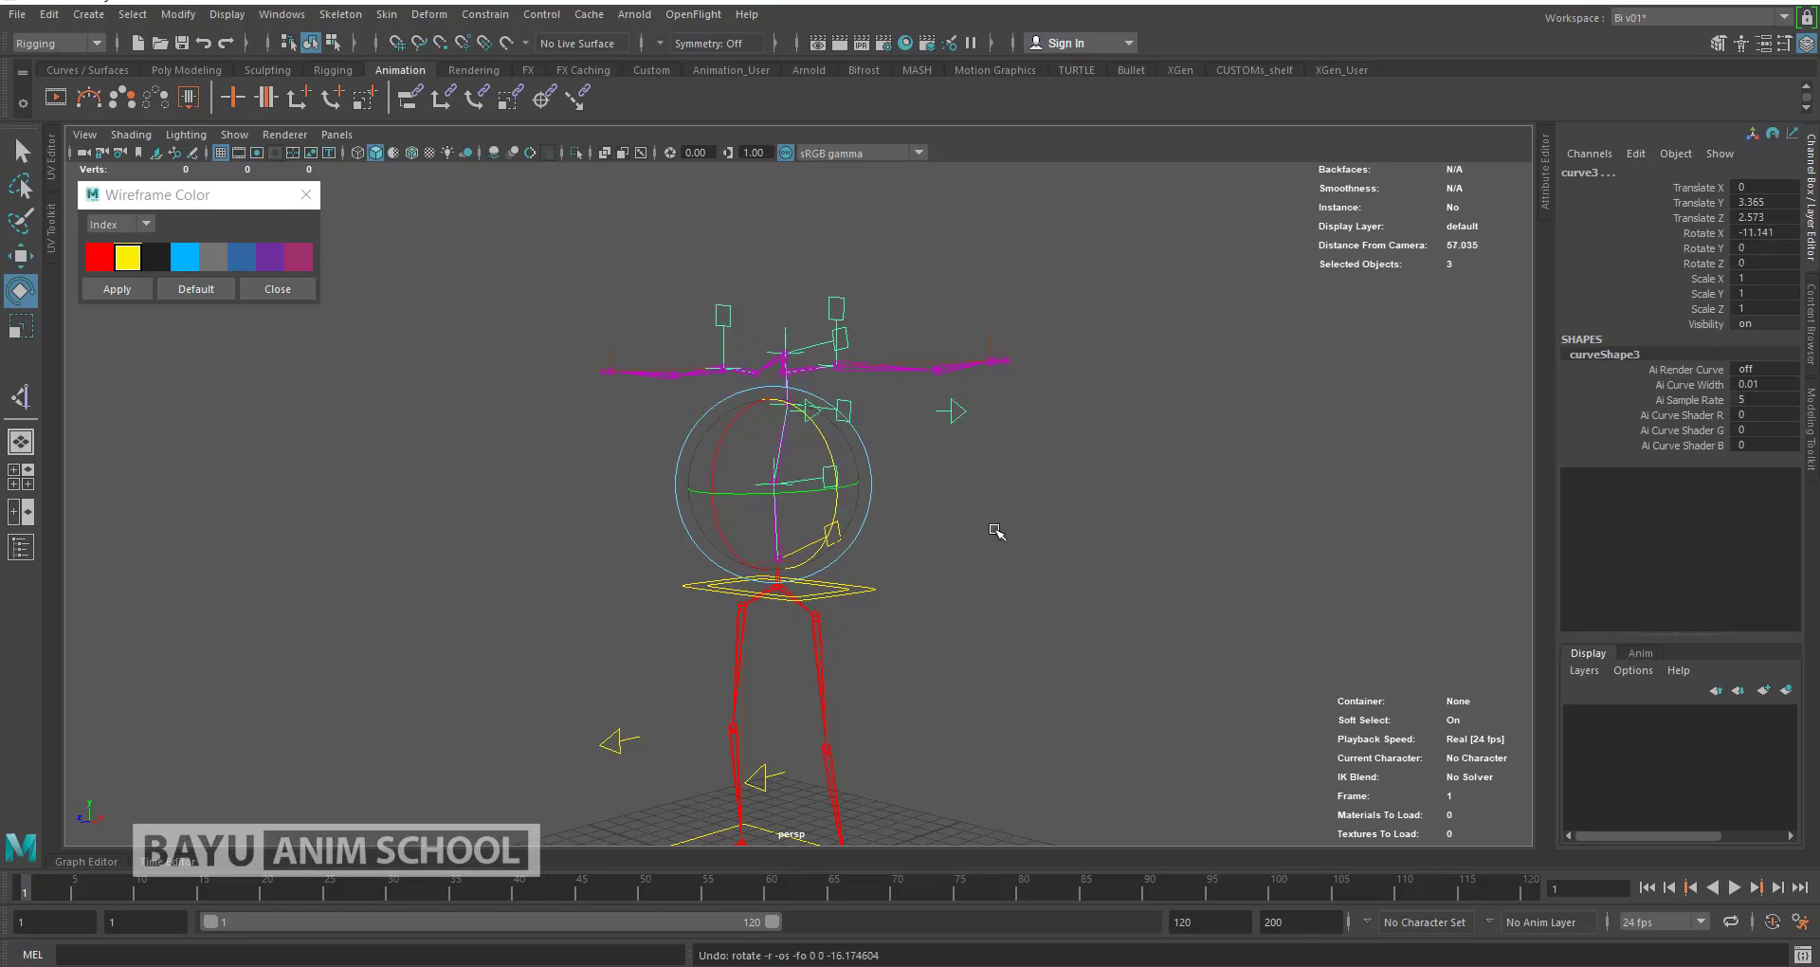
pyautogui.click(986, 524)
# Step: Lift foot control nurbsCircle1 to test the leg, then undo back to the rest pose
pyautogui.moveTo(975, 520)
pyautogui.keyDown('alt'); pyautogui.mouseDown()
pyautogui.moveTo(914, 557)
pyautogui.moveTo(914, 598)
pyautogui.moveTo(896, 588)
pyautogui.moveTo(797, 731)
pyautogui.moveTo(791, 713)
pyautogui.mouseUp(); pyautogui.keyUp('alt')
pyautogui.click(774, 703)
pyautogui.press('w')
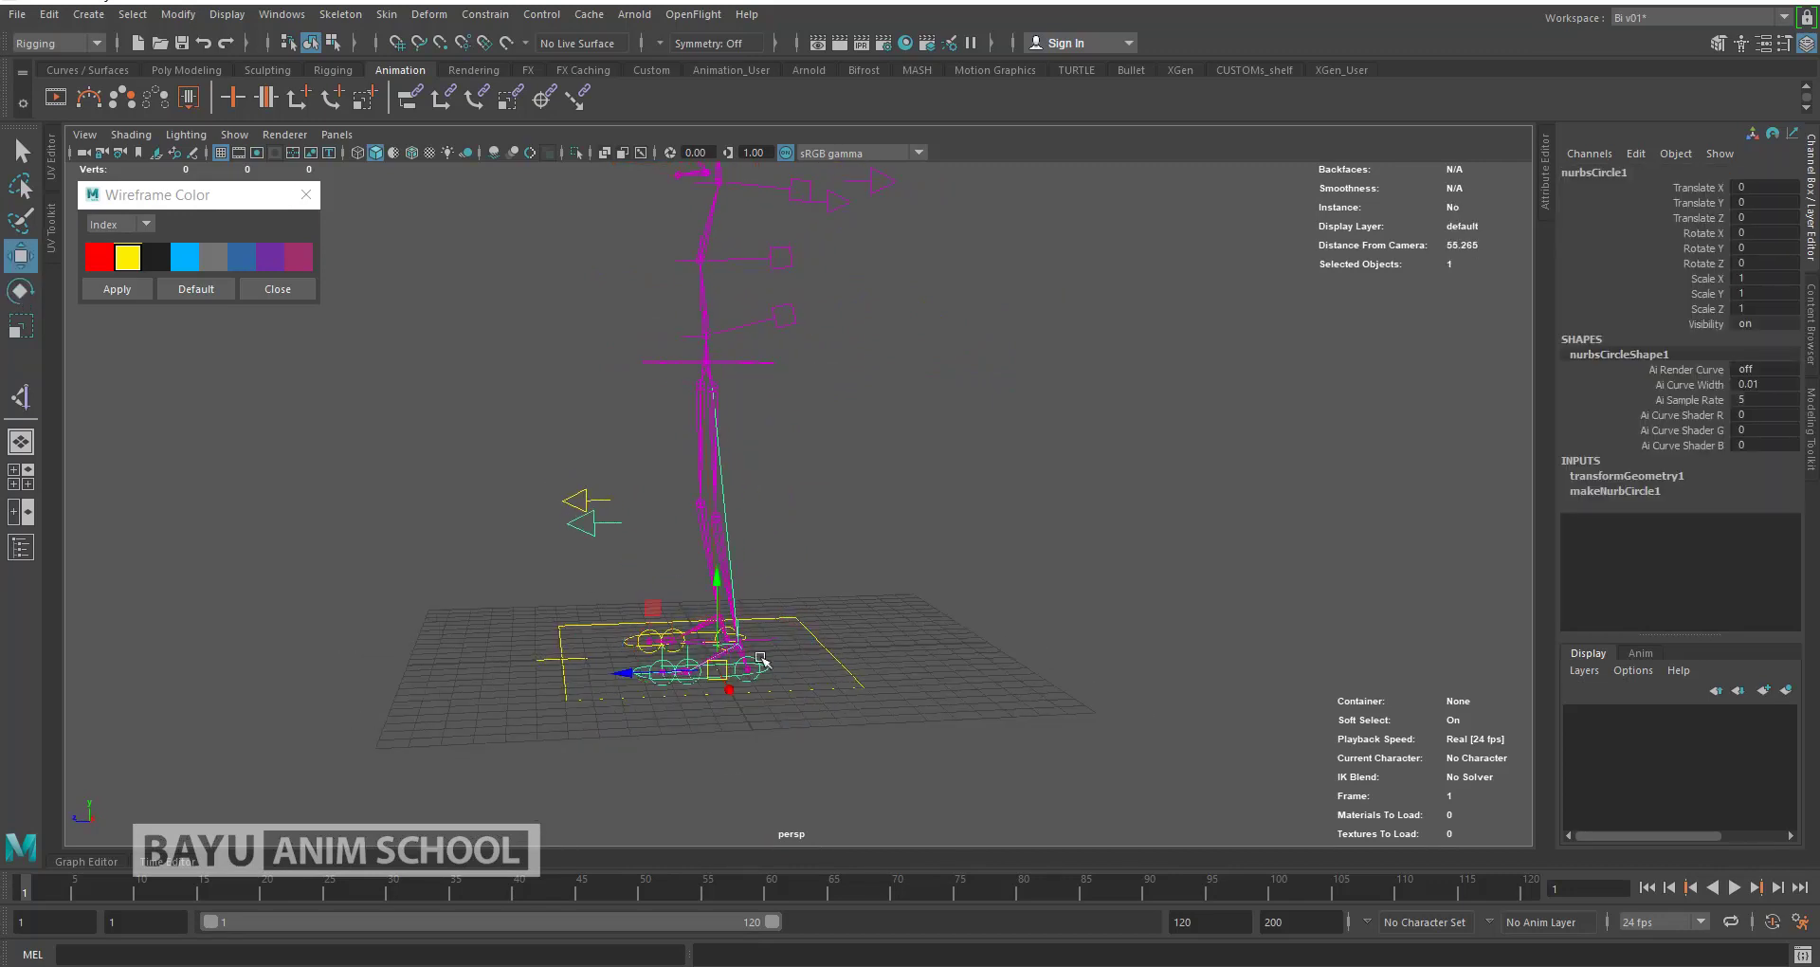
pyautogui.moveTo(669, 614); pyautogui.dragTo(578, 534)
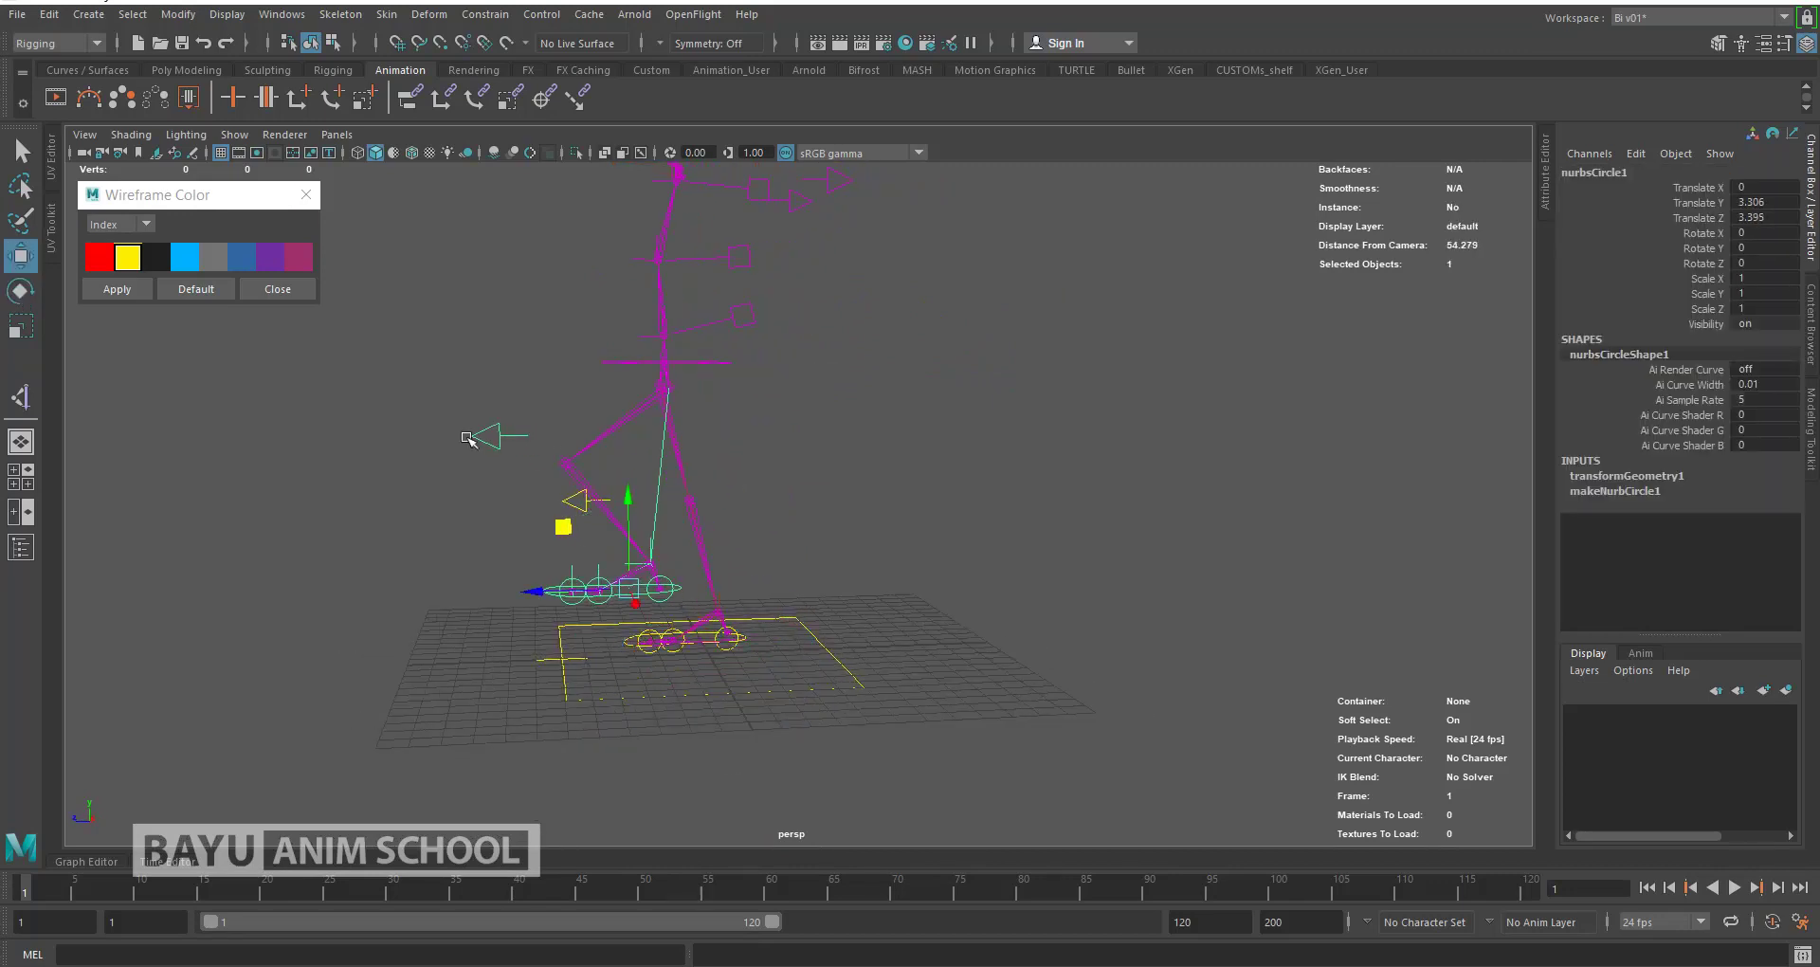
pyautogui.hotkey('ctrl', 'z')
pyautogui.hotkey('ctrl', 'z')
pyautogui.hotkey('ctrl', 'z')
pyautogui.hotkey('ctrl', 'z')
pyautogui.hotkey('ctrl', 'z')
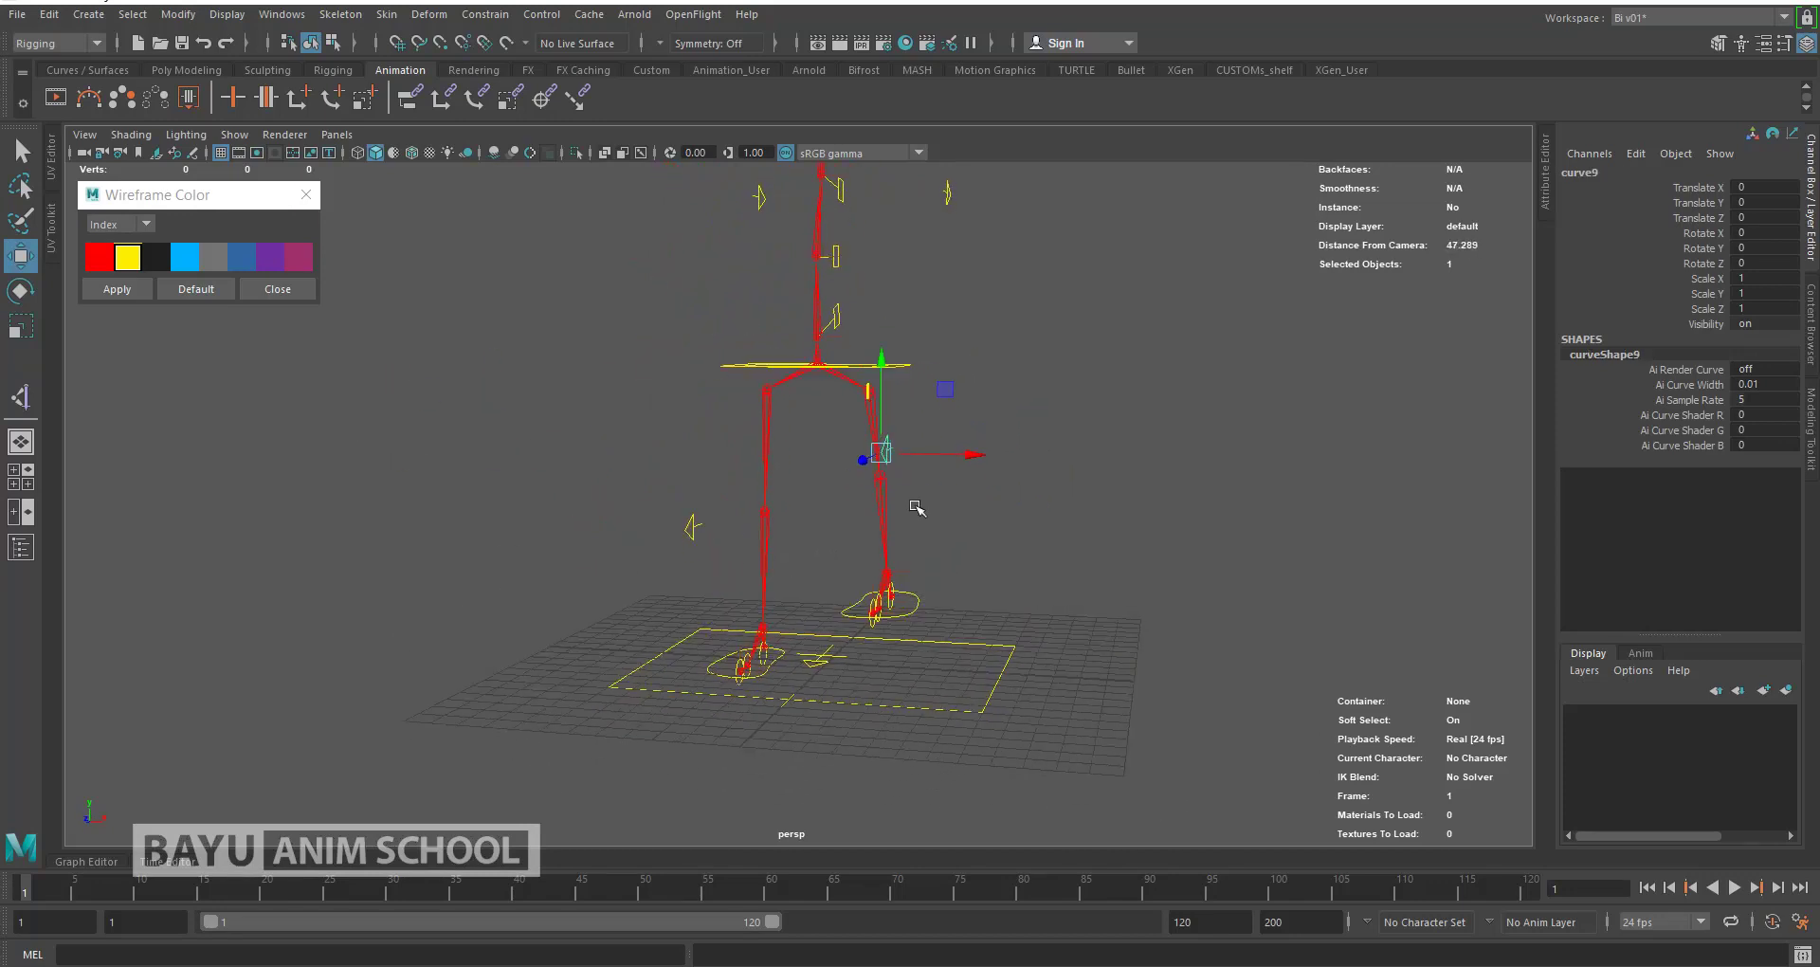
pyautogui.hotkey('ctrl', 'z')
pyautogui.hotkey('ctrl', 'z')
pyautogui.hotkey('ctrl', 'z')
pyautogui.hotkey('ctrl', 'z')
pyautogui.hotkey('ctrl', 'z')
pyautogui.hotkey('ctrl', 'z')
pyautogui.hotkey('ctrl', 'z')
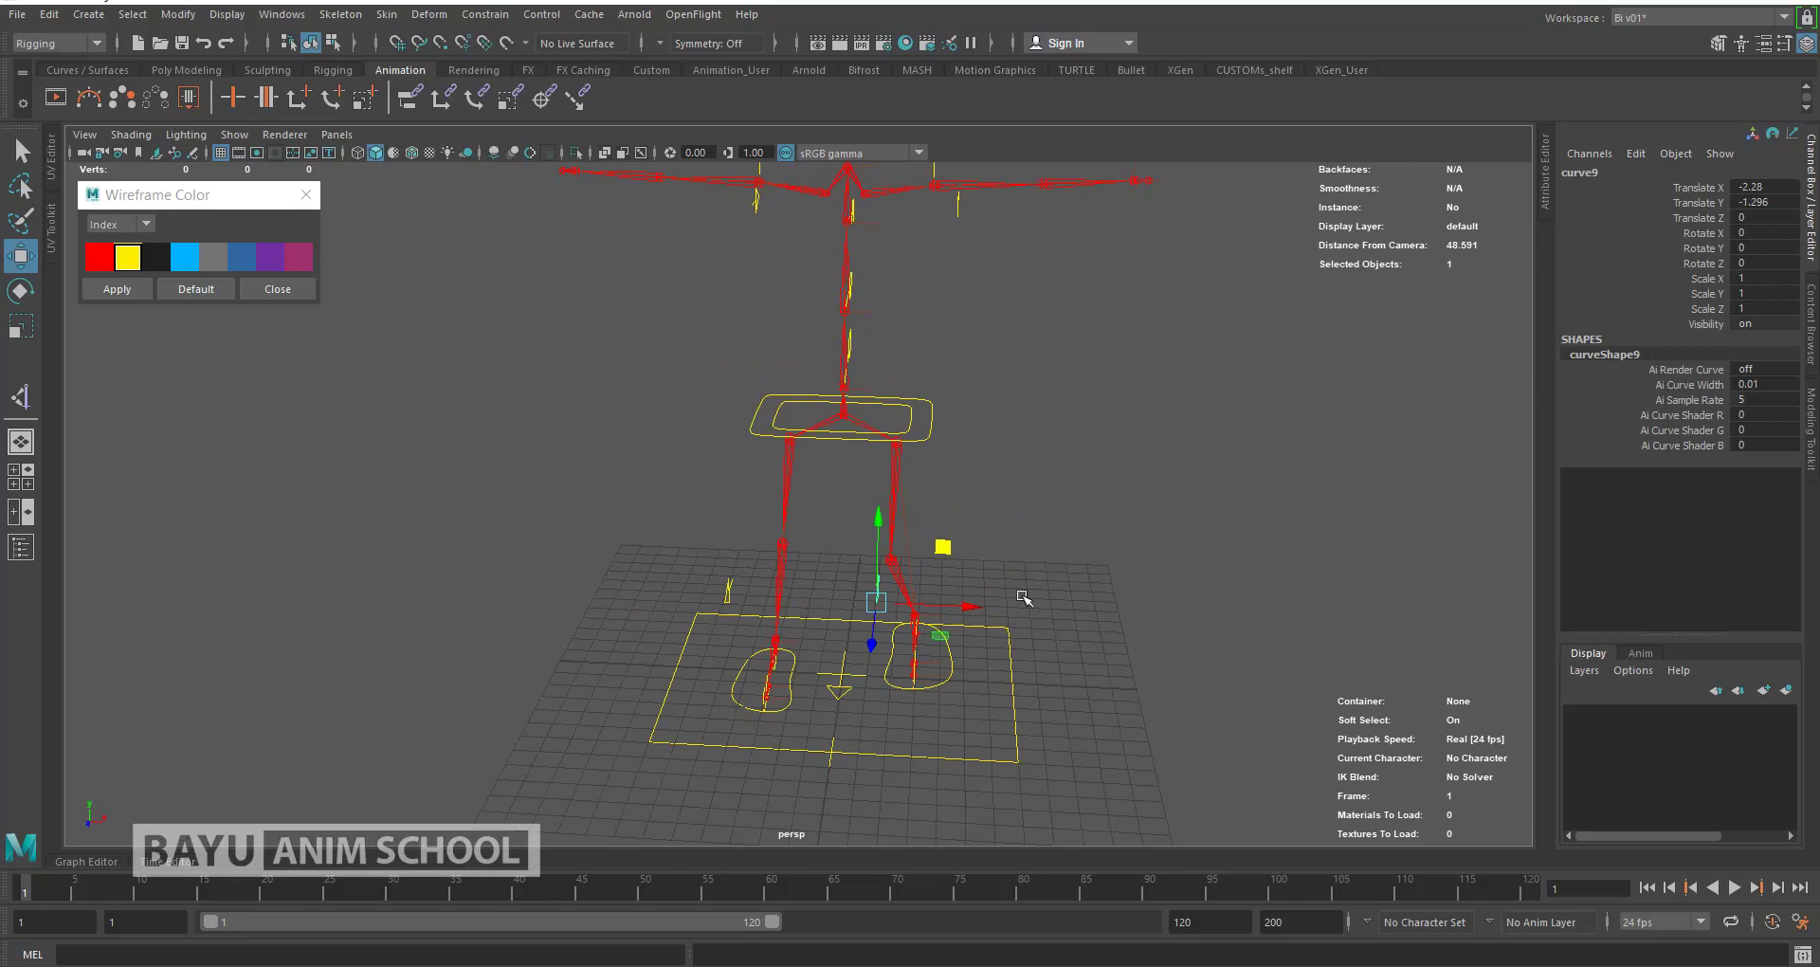
pyautogui.hotkey('ctrl', 'z')
pyautogui.hotkey('ctrl', 'z')
pyautogui.hotkey('ctrl', 'z')
pyautogui.hotkey('ctrl', 'z')
pyautogui.hotkey('ctrl', 'z')
pyautogui.hotkey('ctrl', 'z')
pyautogui.moveTo(1033, 521)
pyautogui.keyDown('alt'); pyautogui.mouseDown()
pyautogui.moveTo(814, 496)
pyautogui.moveTo(756, 520)
pyautogui.moveTo(1049, 520)
pyautogui.moveTo(891, 548)
pyautogui.moveTo(914, 553)
pyautogui.mouseUp(); pyautogui.keyUp('alt')
pyautogui.click(914, 553)
pyautogui.moveTo(954, 471)
pyautogui.keyDown('alt'); pyautogui.mouseDown()
pyautogui.moveTo(914, 562)
pyautogui.moveTo(925, 520)
pyautogui.moveTo(957, 517)
pyautogui.mouseUp(); pyautogui.keyUp('alt')
pyautogui.keyDown('alt'); pyautogui.moveTo(922, 443); pyautogui.dragTo(898, 478); pyautogui.keyUp('alt')
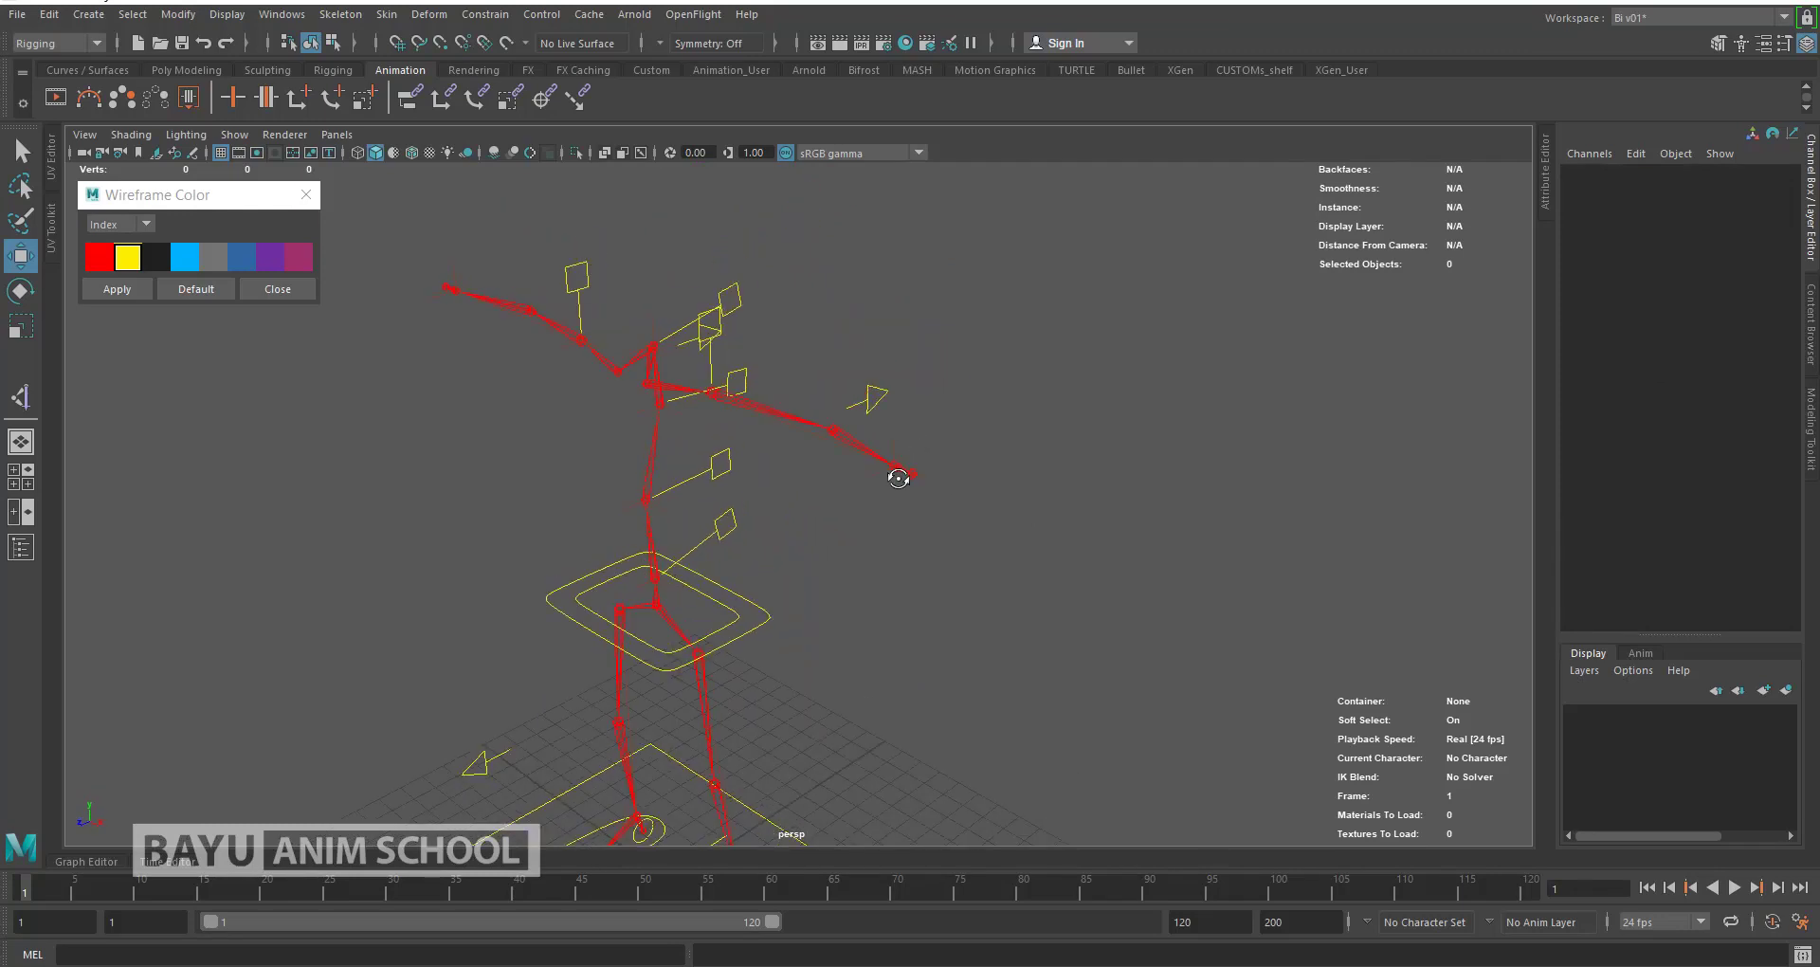
# Step: Duplicate arm IK handle ikHandle5 to make the copy ikHandle15
pyautogui.moveTo(913, 569)
pyautogui.keyDown('alt'); pyautogui.mouseDown()
pyautogui.moveTo(898, 573)
pyautogui.moveTo(912, 569)
pyautogui.mouseUp(); pyautogui.keyUp('alt')
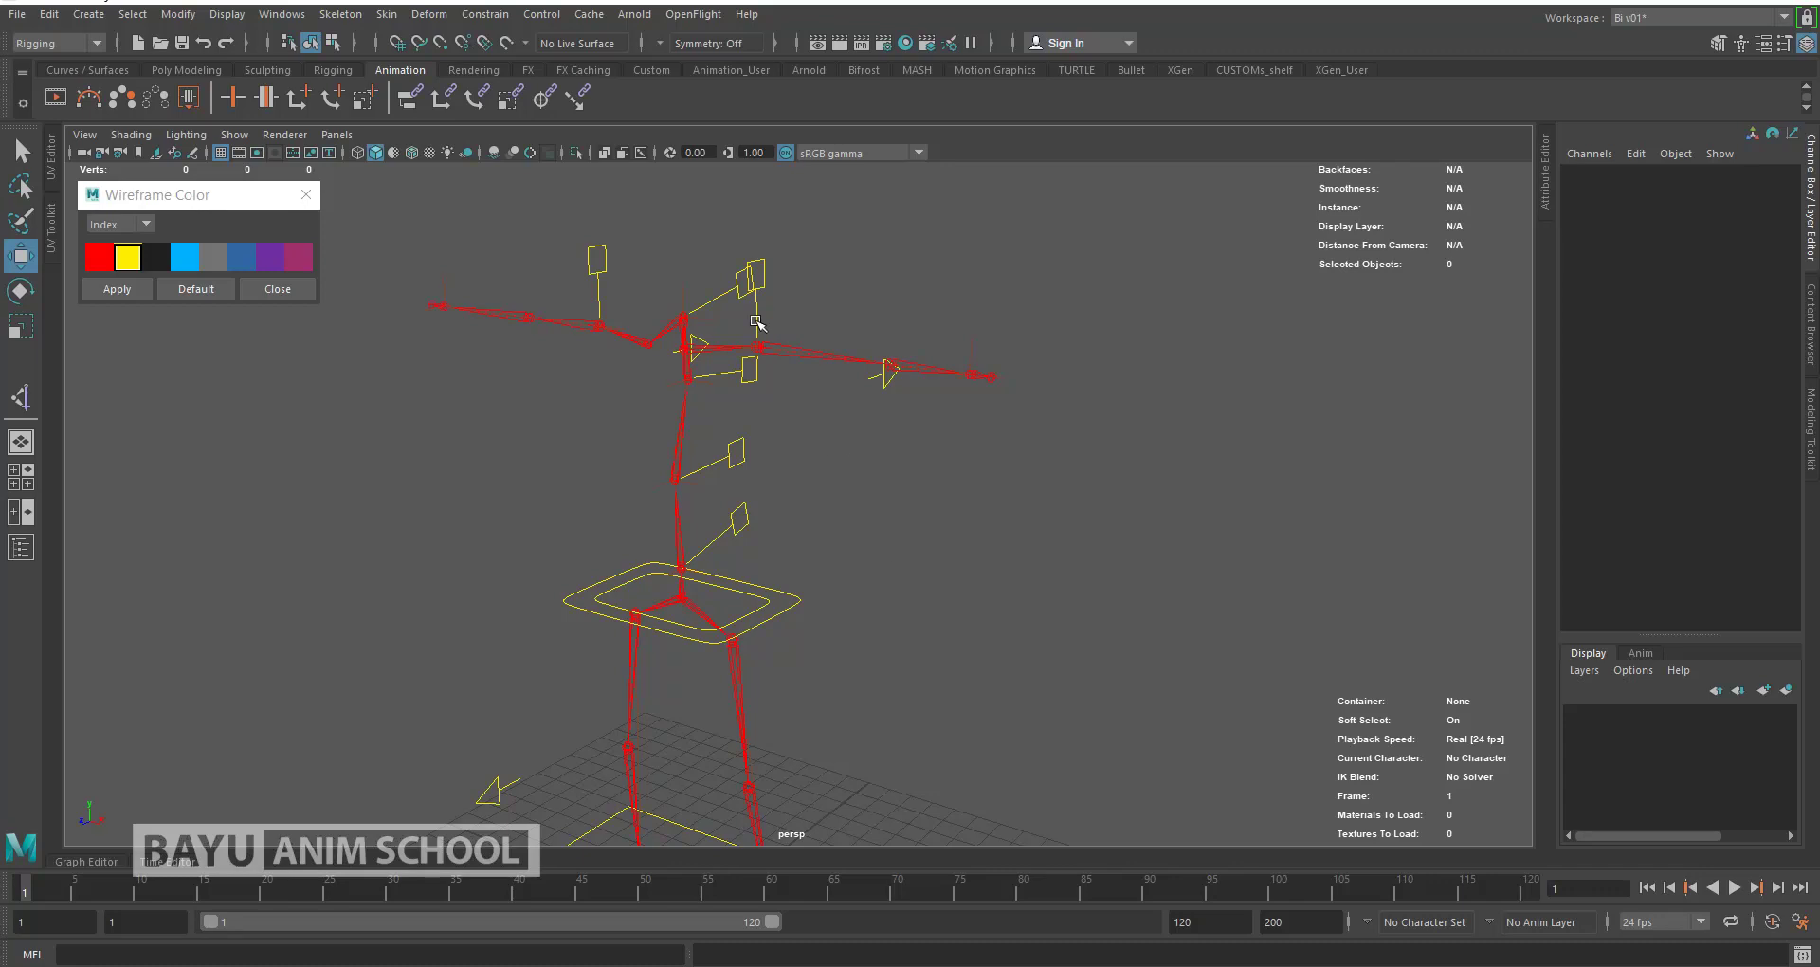
pyautogui.click(754, 327)
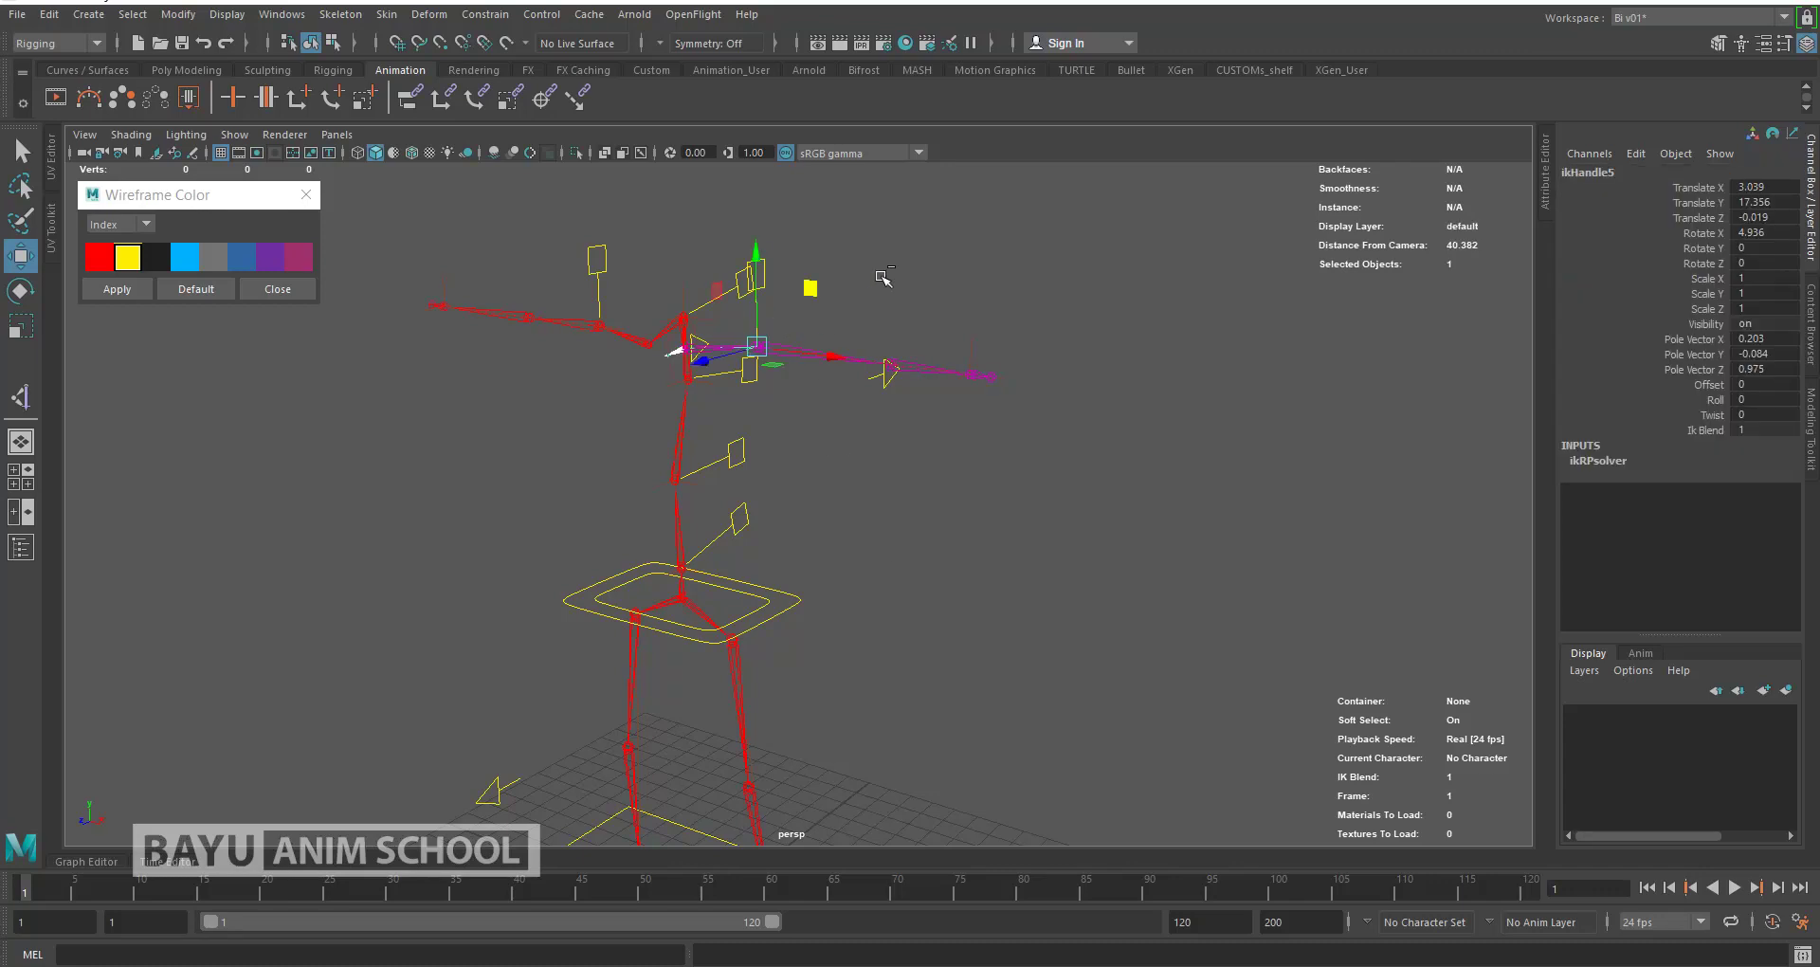
pyautogui.hotkey('ctrl', 'd')
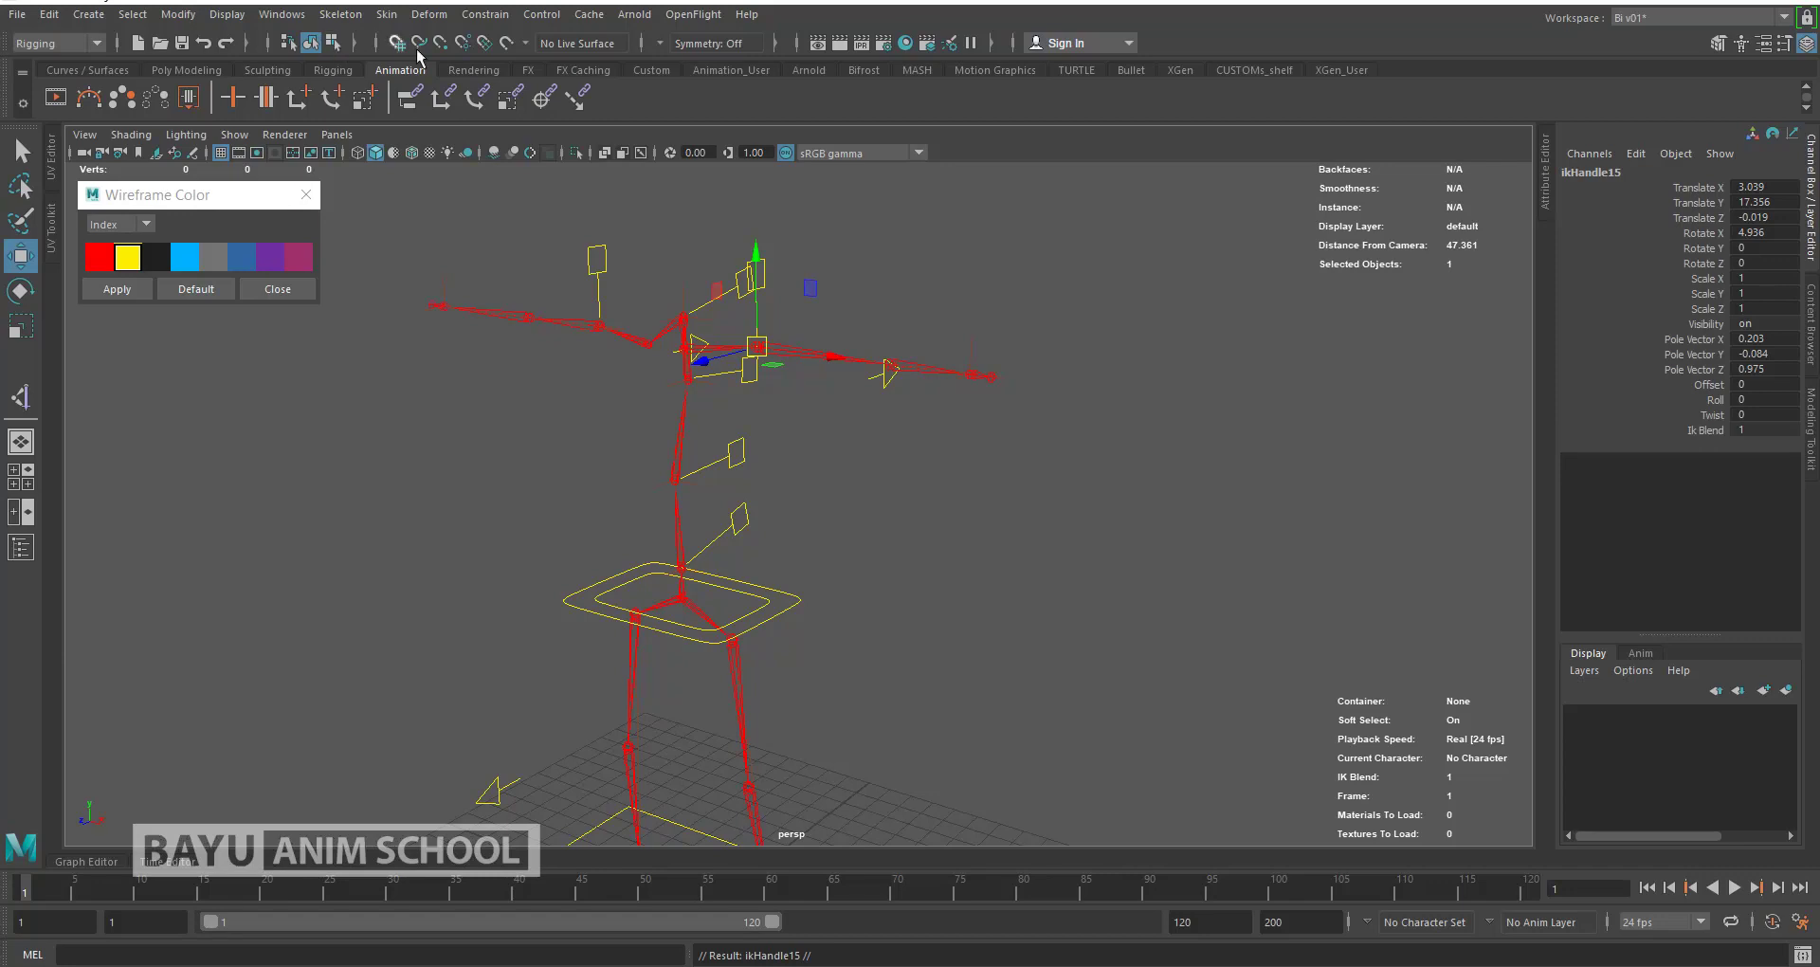
pyautogui.moveTo(749, 445)
pyautogui.keyDown('alt'); pyautogui.mouseDown()
pyautogui.moveTo(796, 467)
pyautogui.moveTo(768, 417)
pyautogui.moveTo(982, 429)
pyautogui.mouseUp(); pyautogui.keyUp('alt')
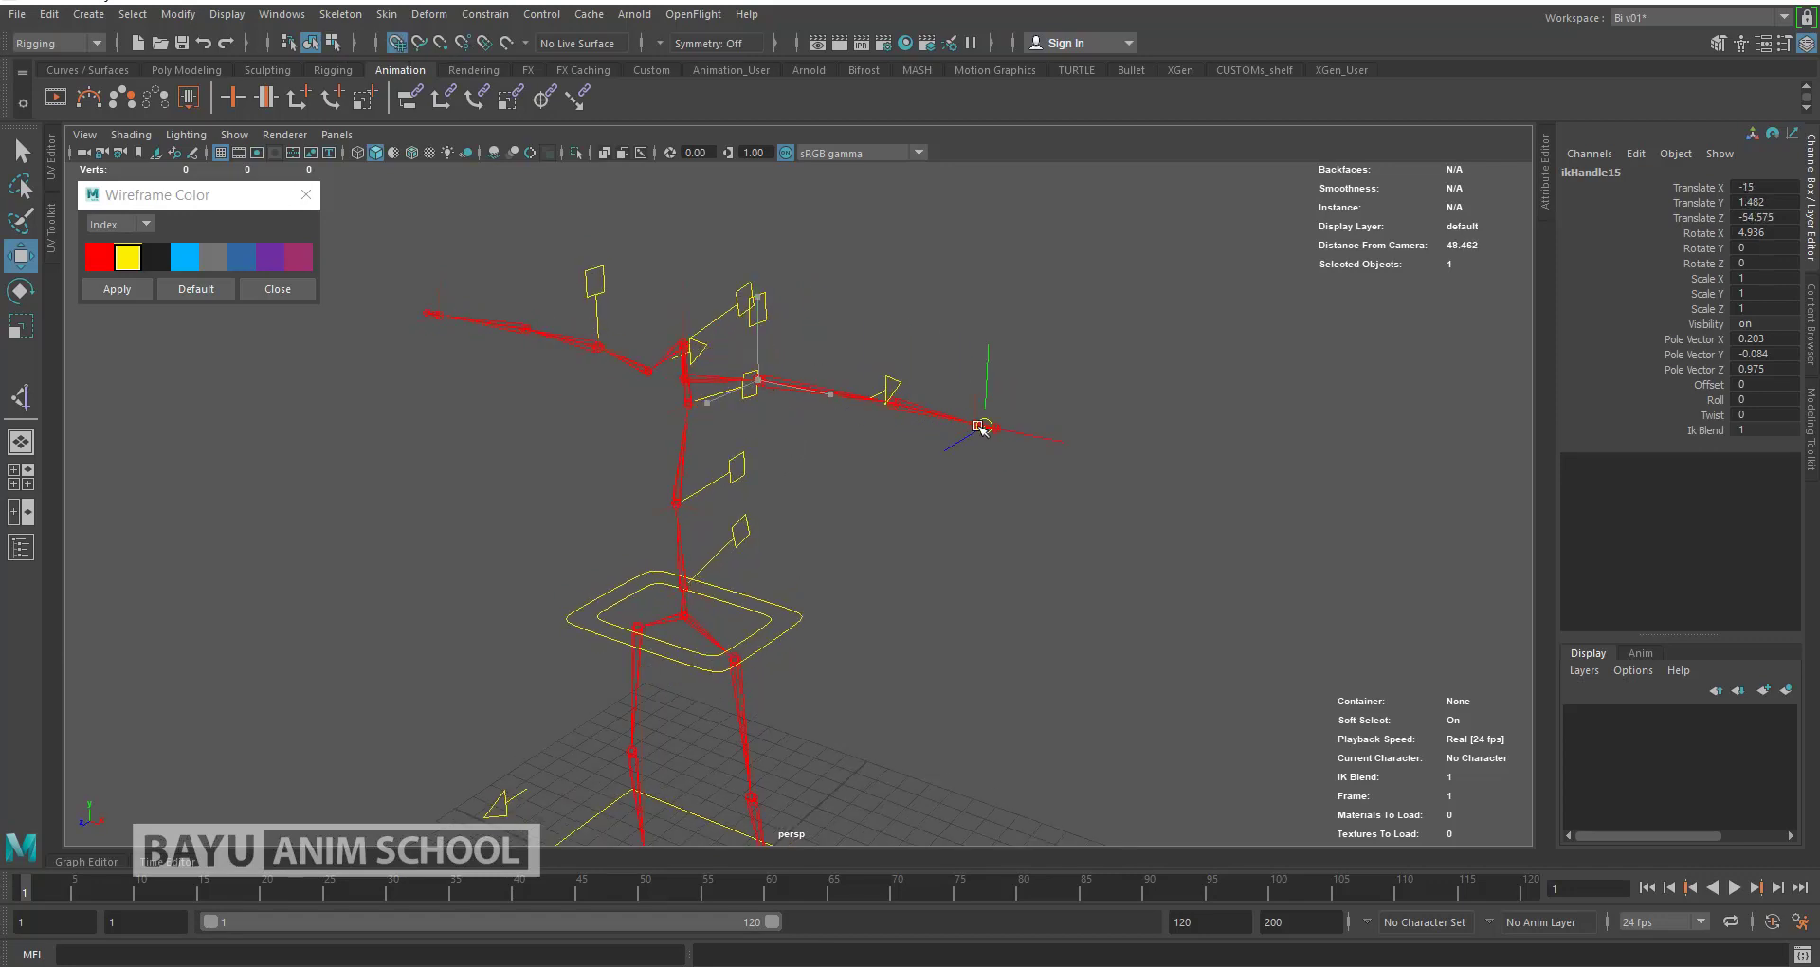
pyautogui.hotkey('ctrl', 'z')
# Step: Snap ikHandle15 to the arm's end joint, undo it, and select curve6
pyautogui.click(439, 43)
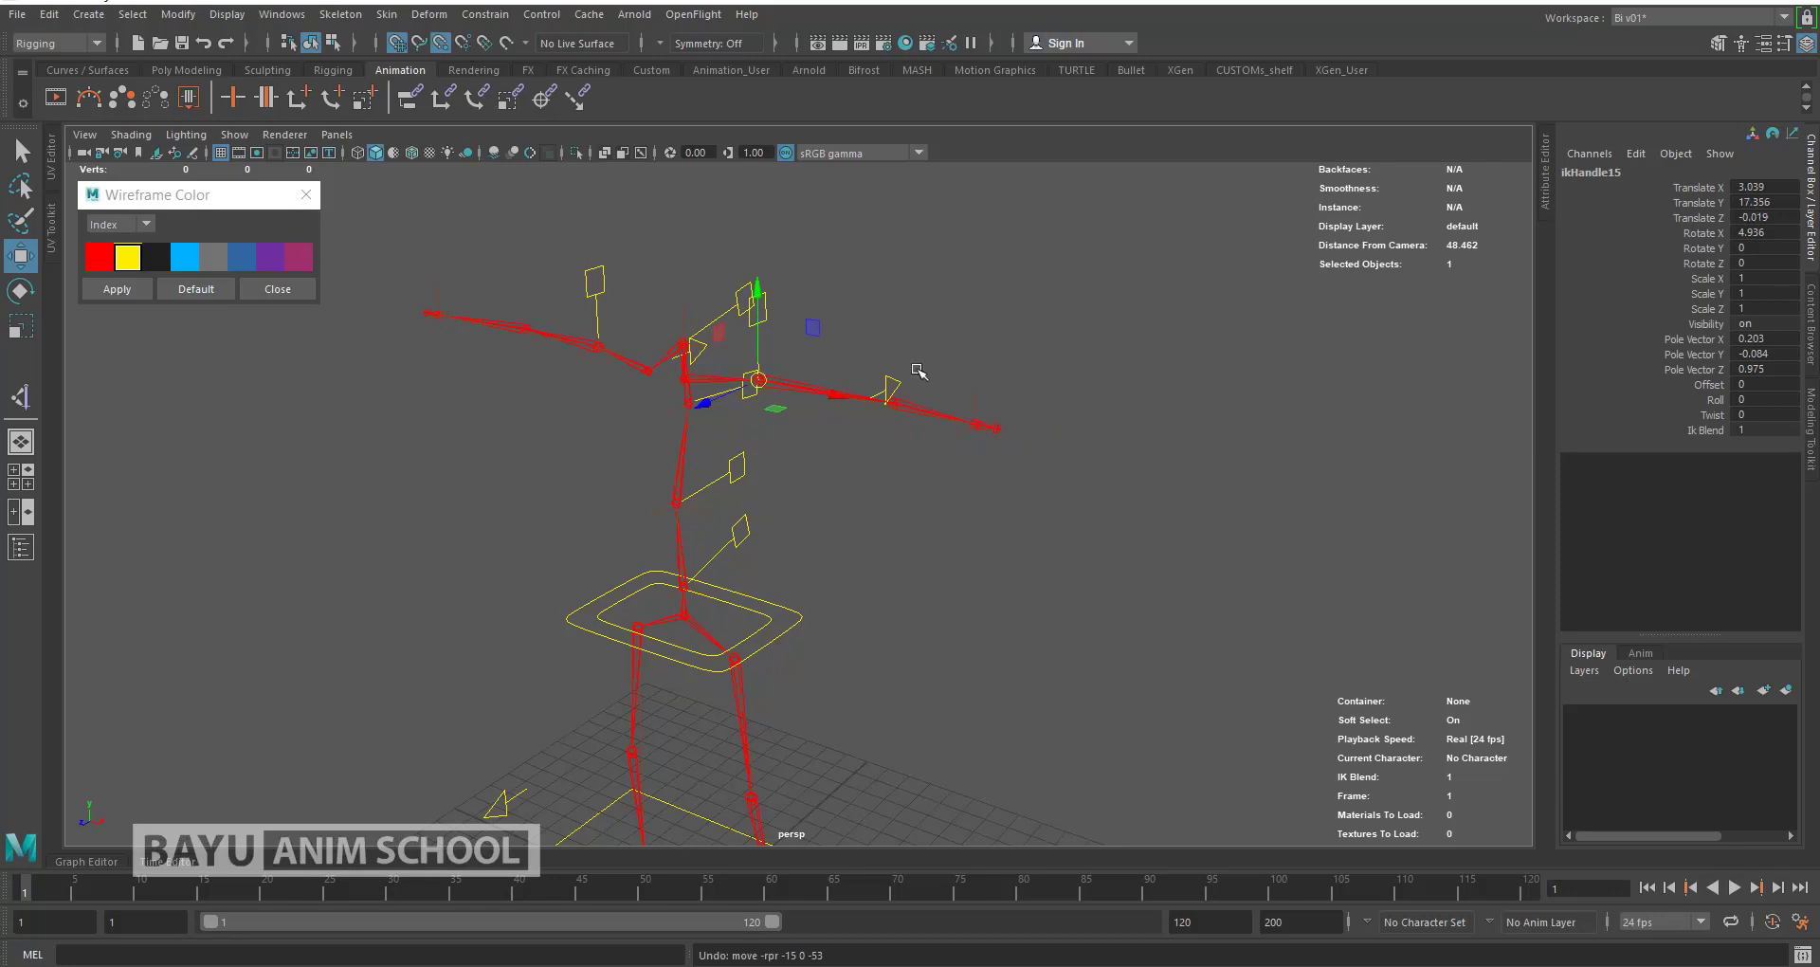
pyautogui.moveTo(756, 383); pyautogui.dragTo(969, 433)
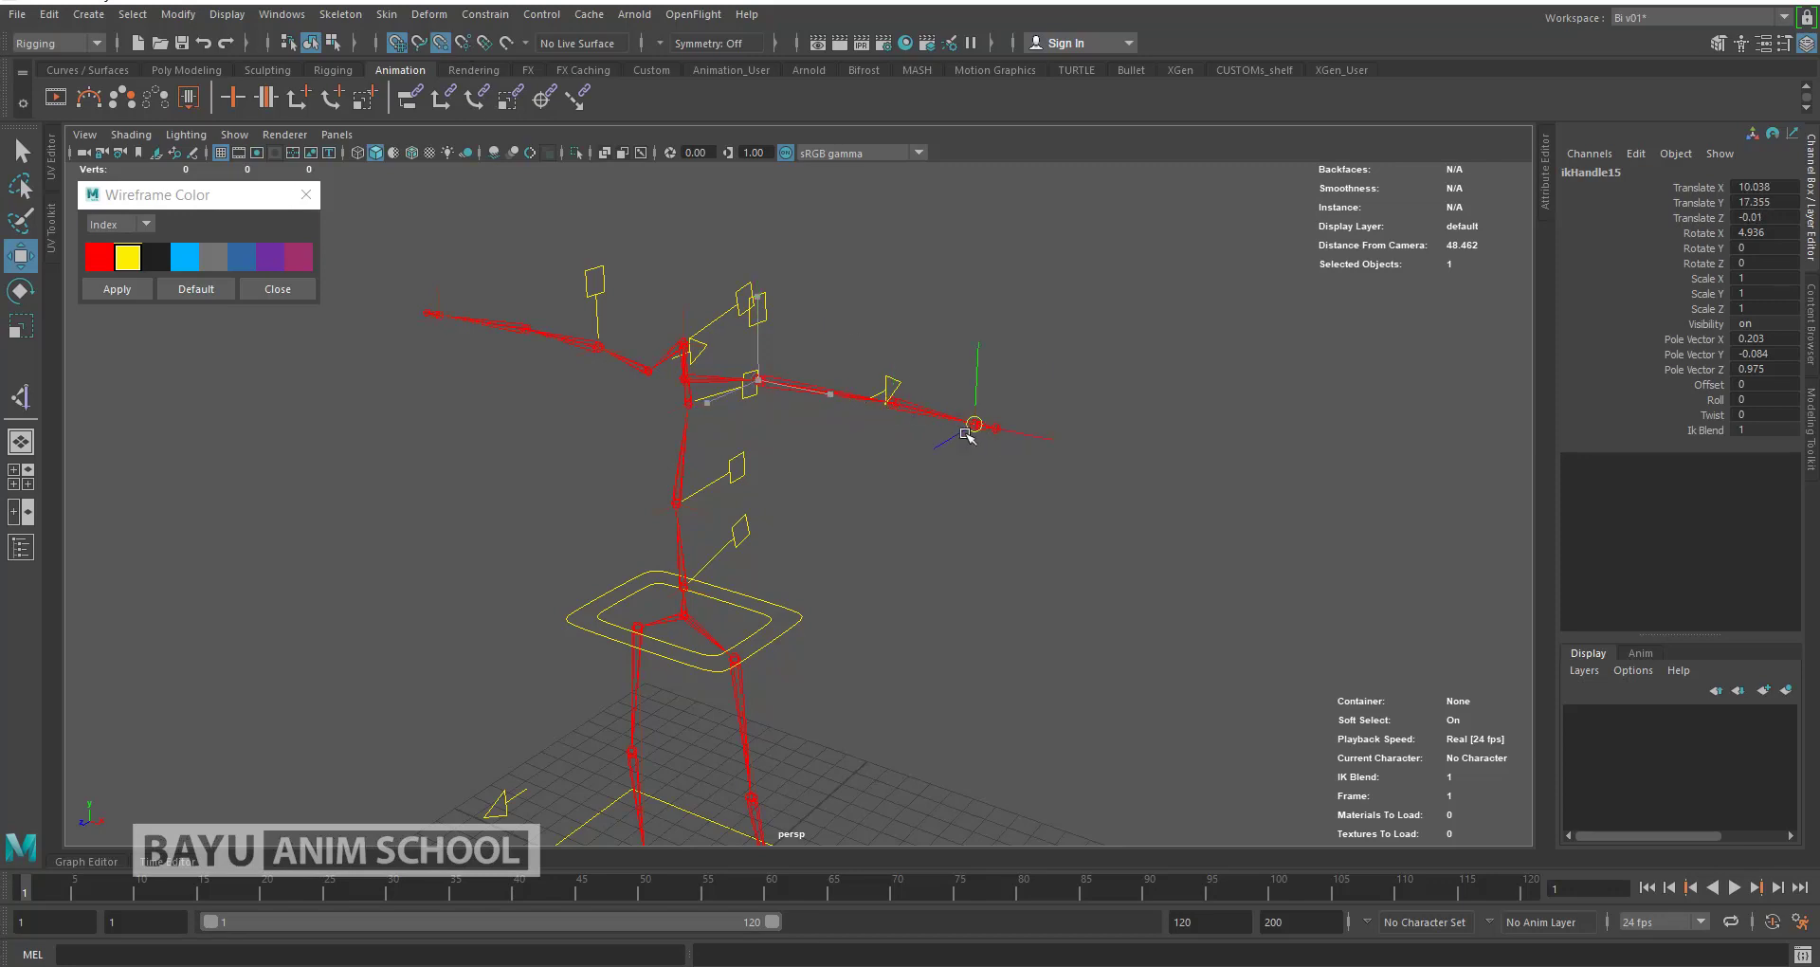
pyautogui.click(1080, 532)
pyautogui.keyDown('alt'); pyautogui.moveTo(1015, 528); pyautogui.dragTo(1045, 523); pyautogui.keyUp('alt')
pyautogui.hotkey('ctrl', 'z')
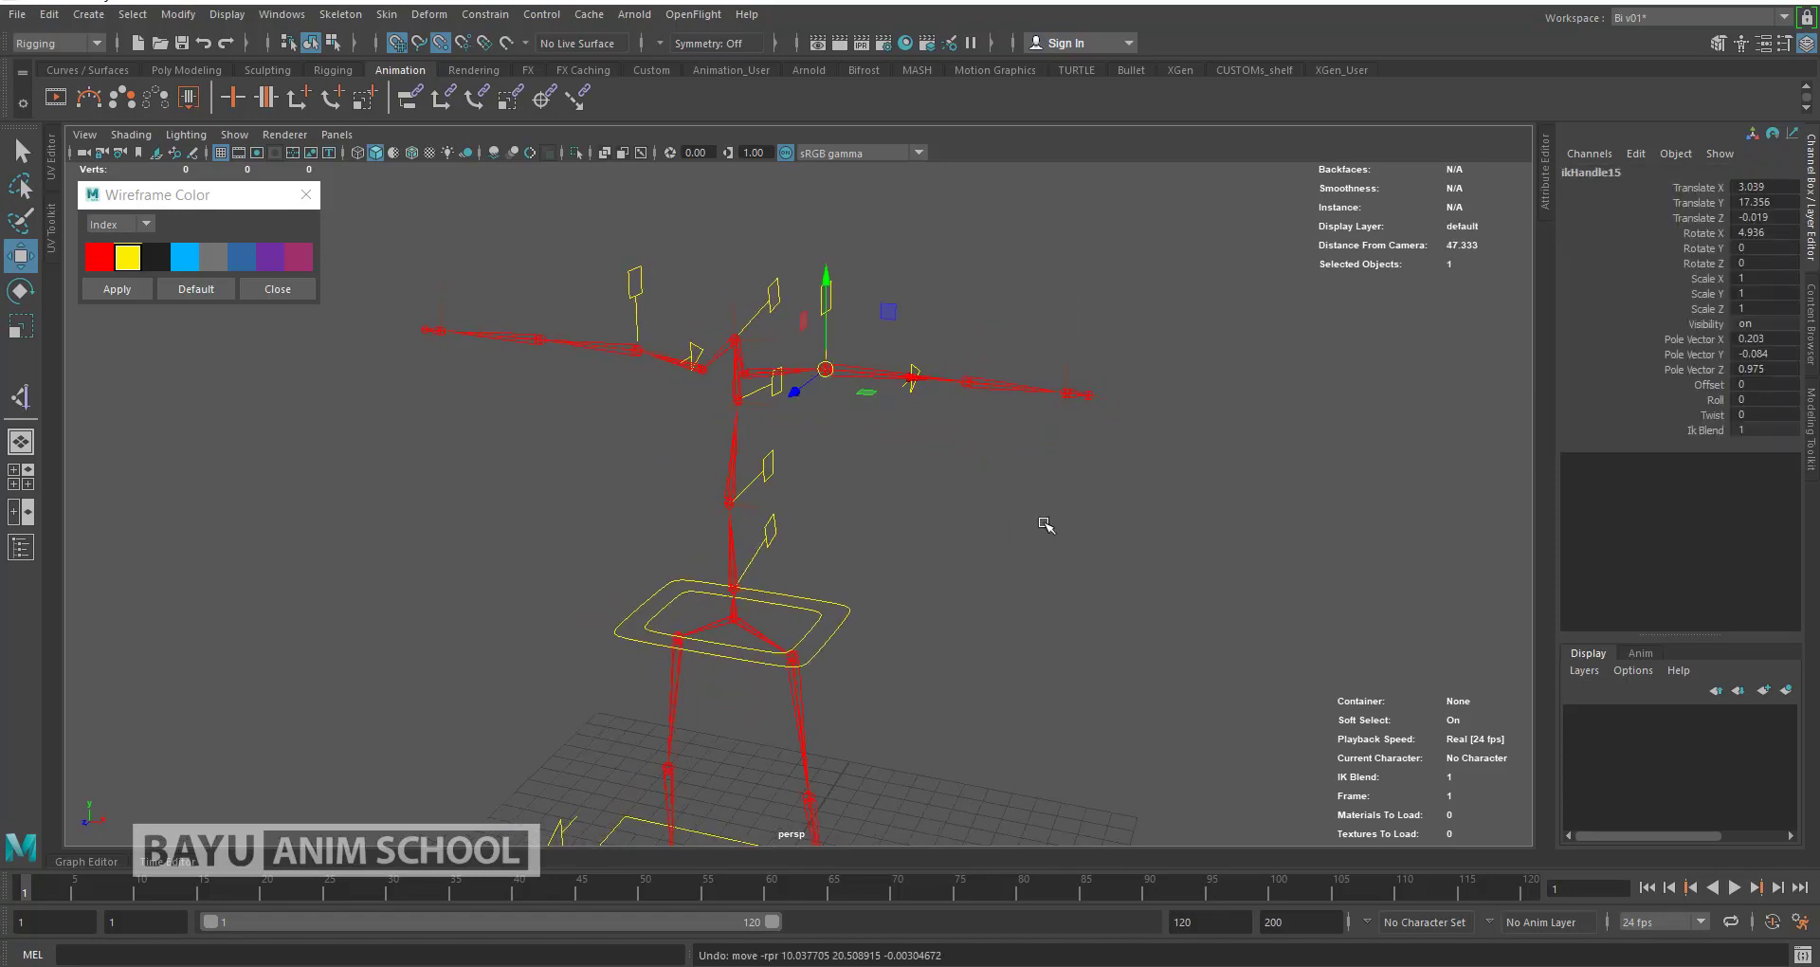
pyautogui.hotkey('ctrl', 'z')
pyautogui.hotkey('ctrl', 'z')
pyautogui.hotkey('ctrl', 'z')
pyautogui.hotkey('ctrl', 'z')
pyautogui.hotkey('ctrl', 'z')
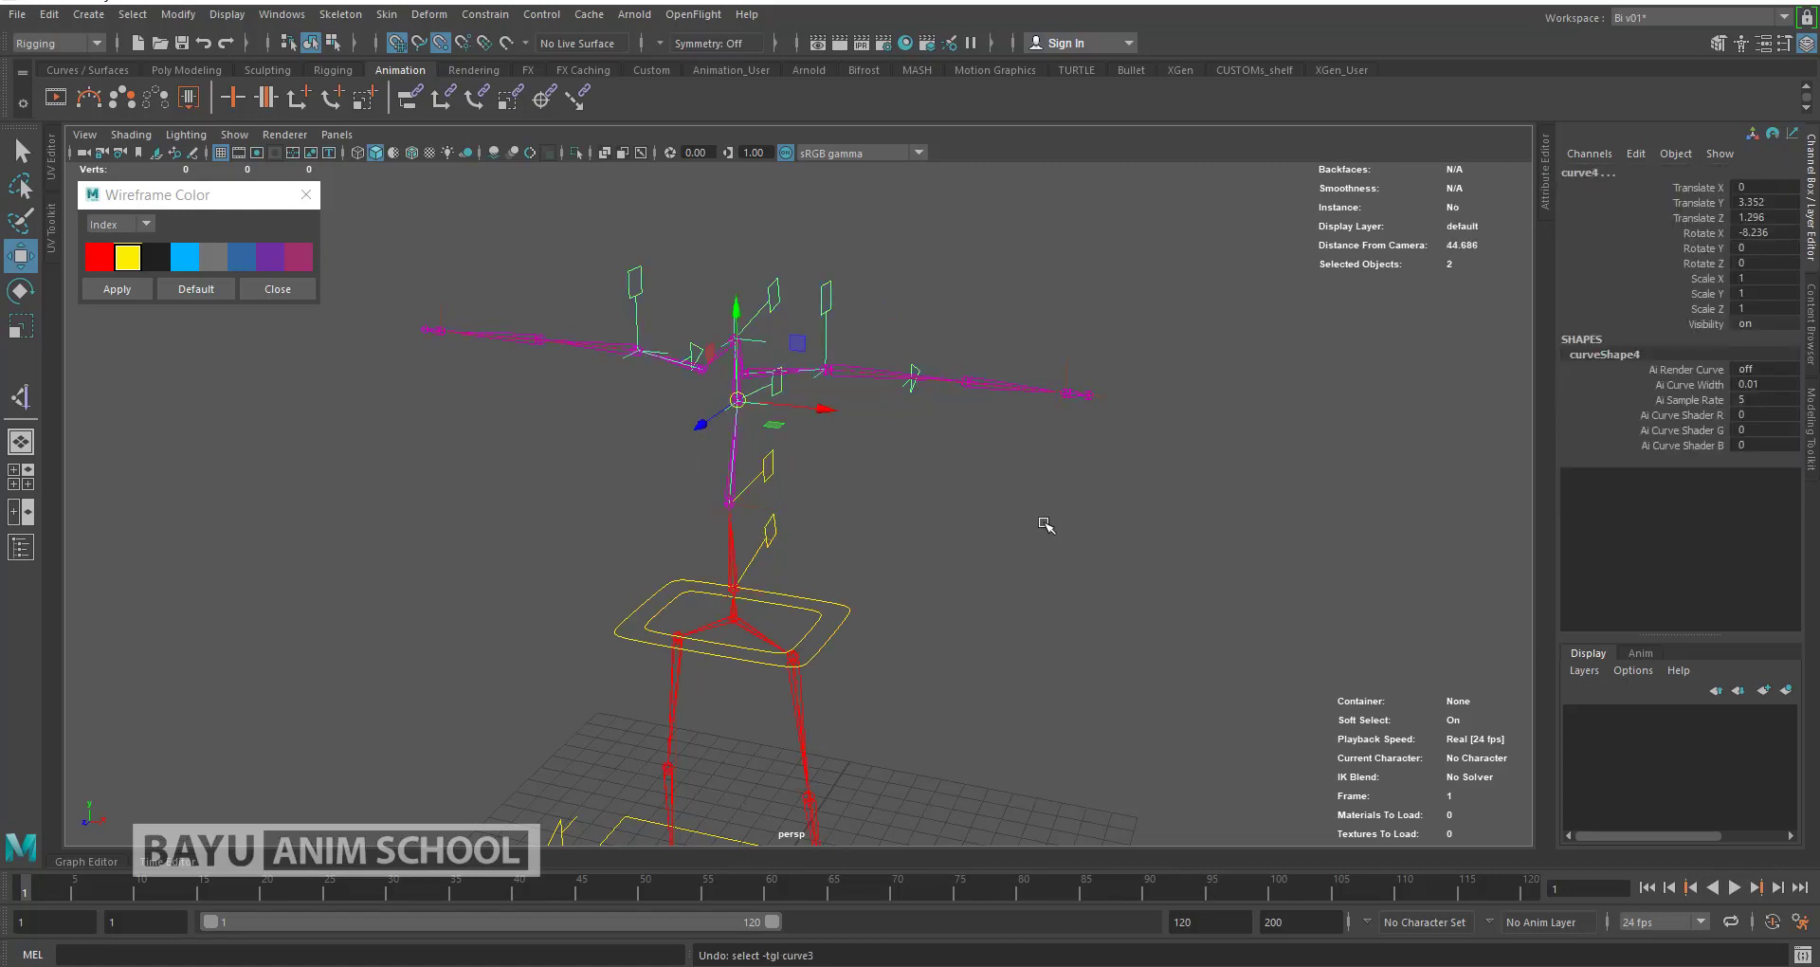
pyautogui.click(853, 317)
pyautogui.click(840, 315)
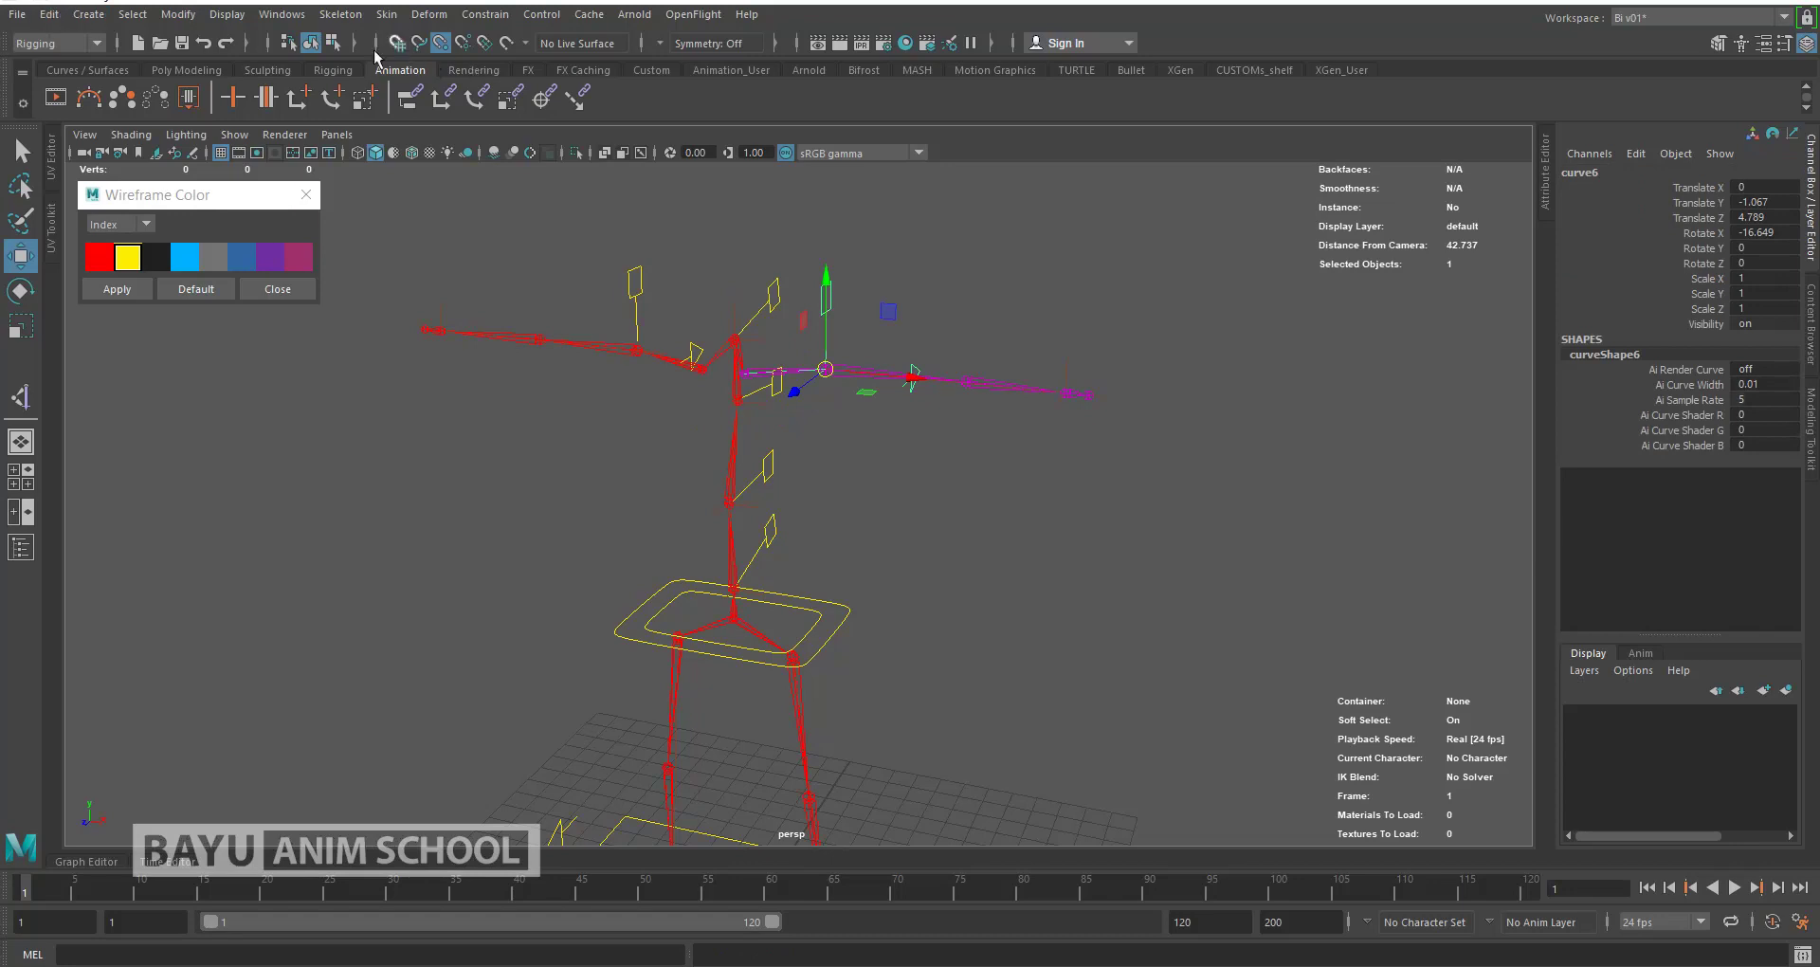
# Step: Duplicate the arm control curve6 to make a new end control, curve14
pyautogui.click(48, 14)
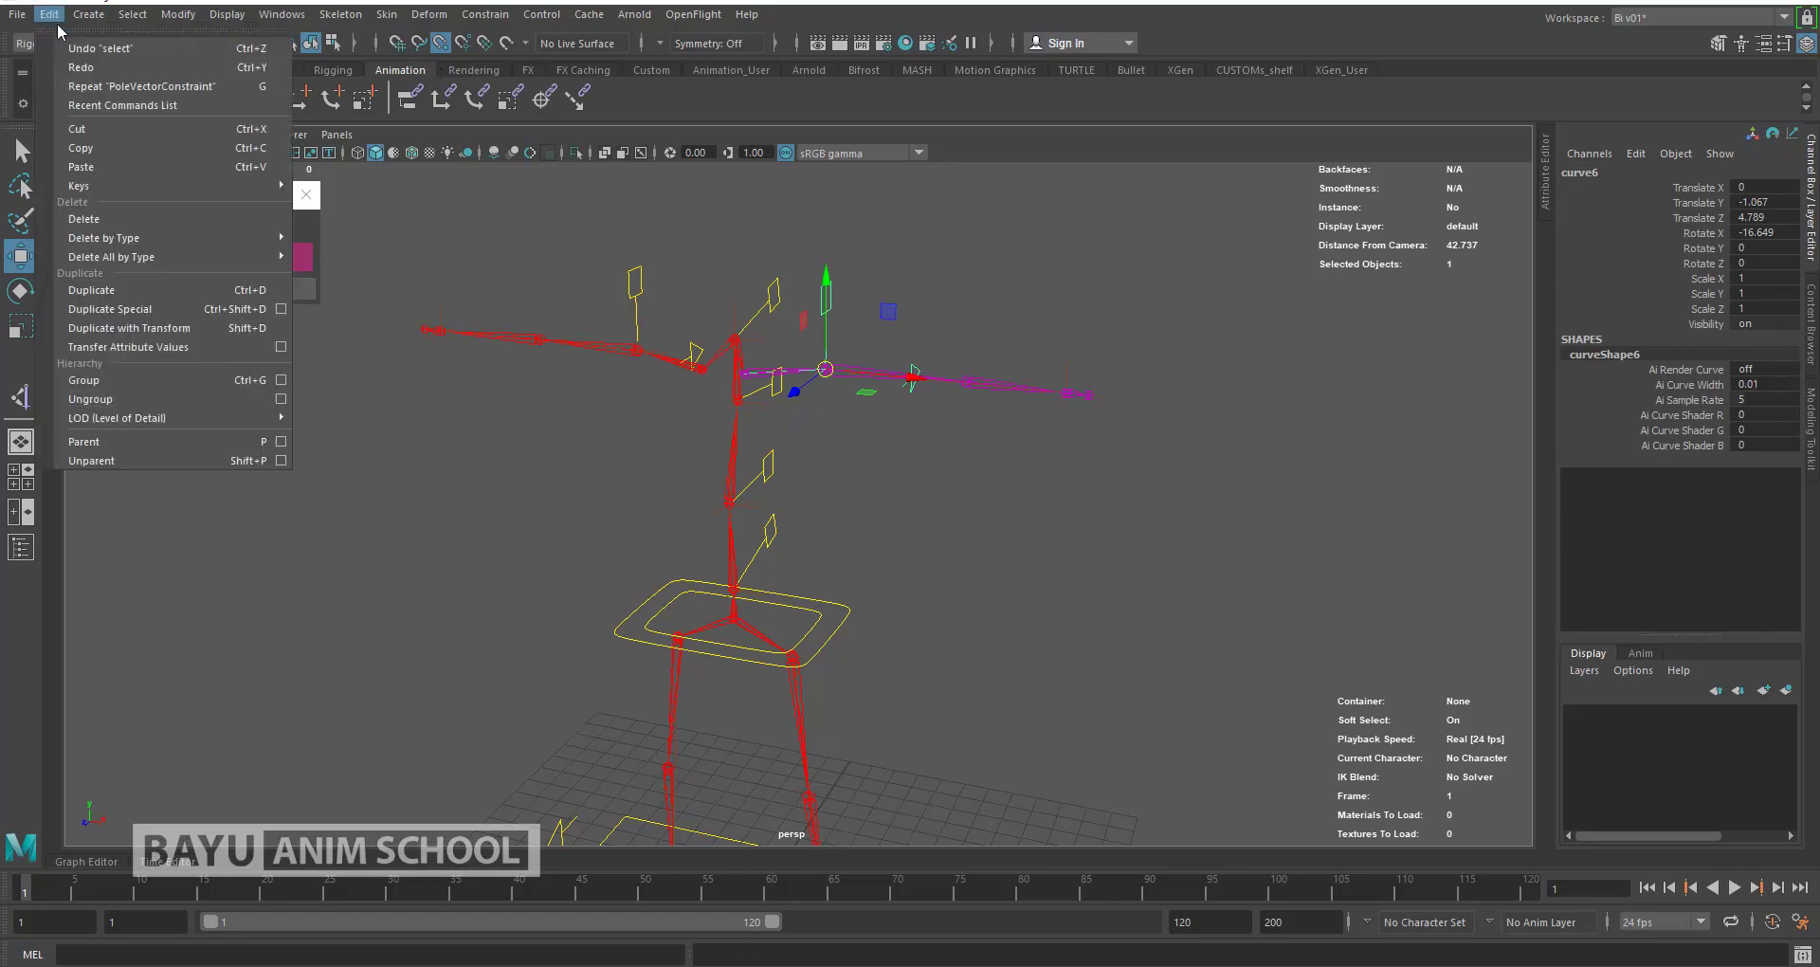
pyautogui.click(104, 290)
pyautogui.keyDown('alt'); pyautogui.moveTo(974, 474); pyautogui.dragTo(866, 453); pyautogui.keyUp('alt')
pyautogui.moveTo(785, 392); pyautogui.dragTo(1013, 436)
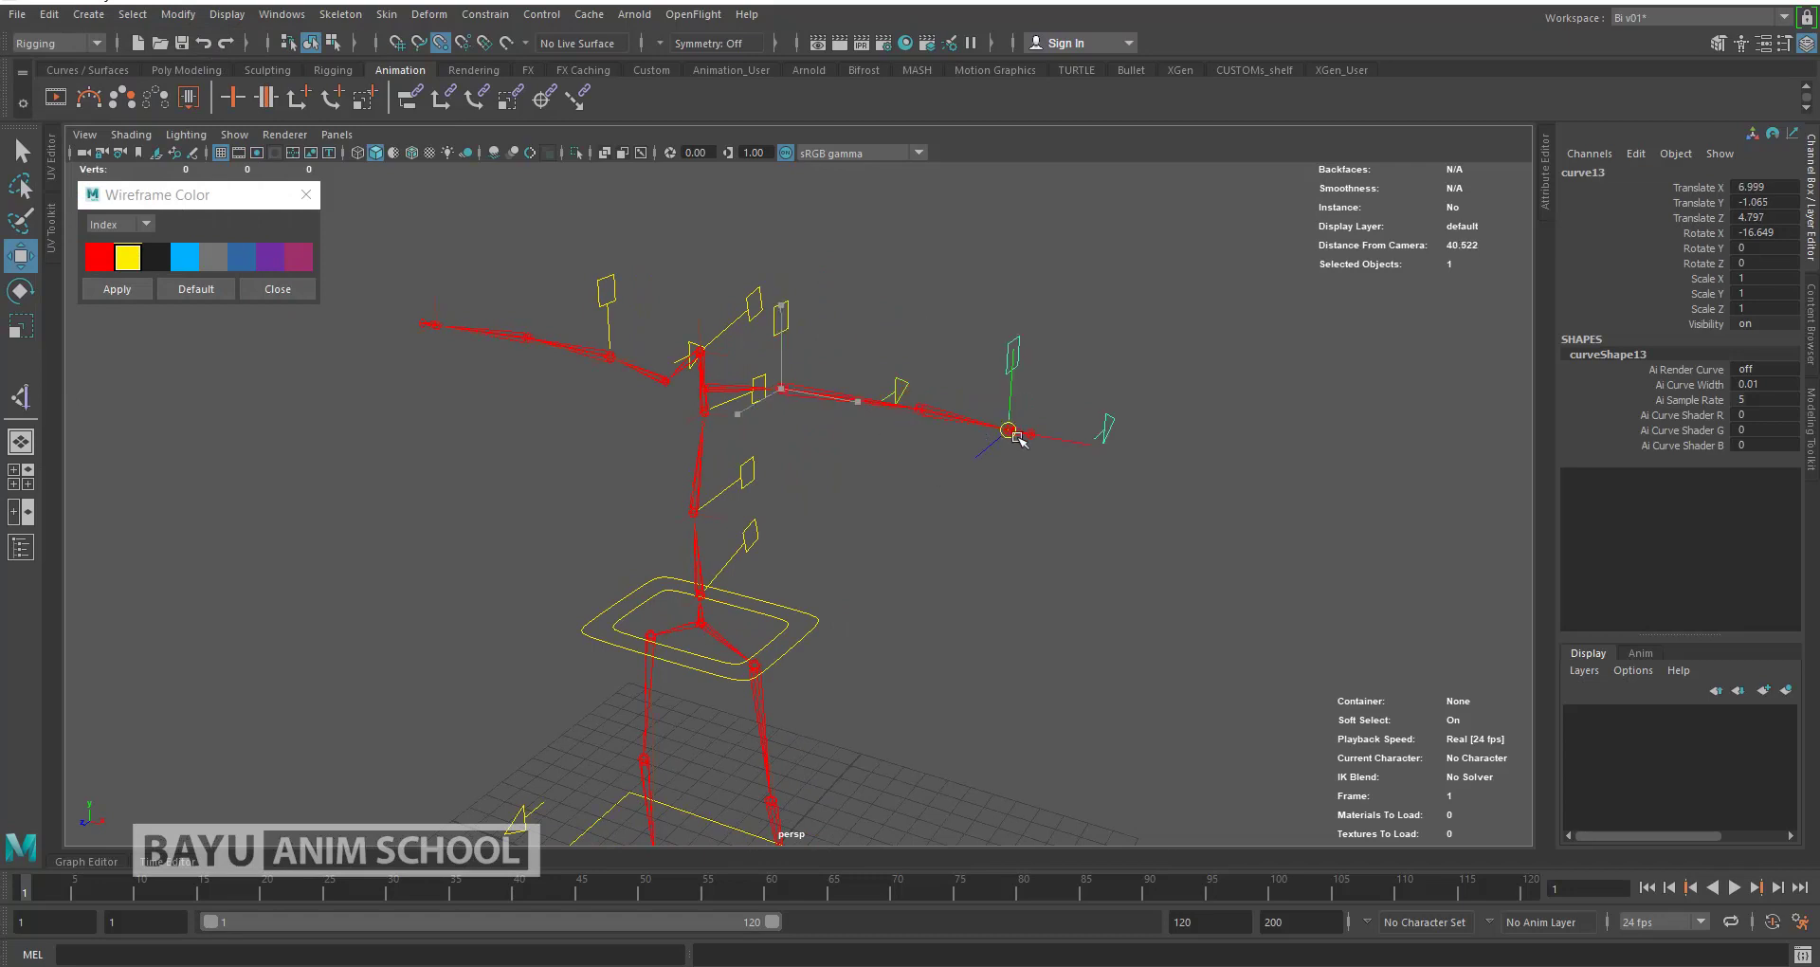
pyautogui.click(1152, 435)
pyautogui.click(1126, 423)
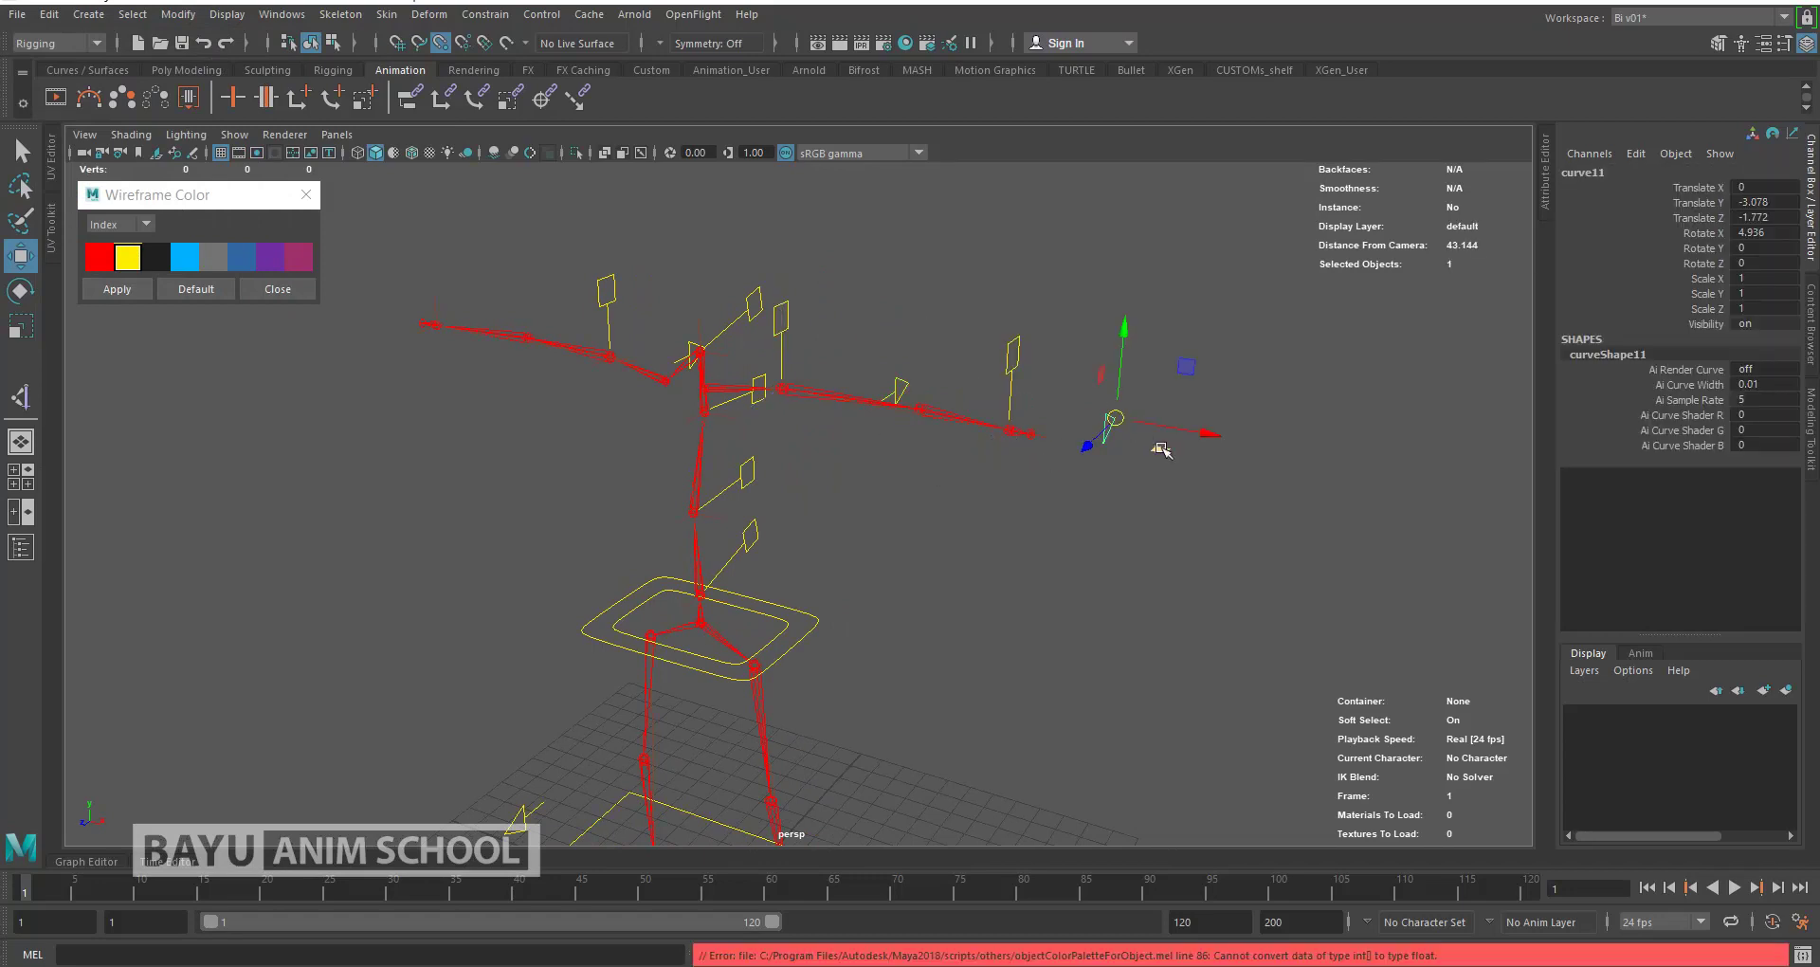
pyautogui.click(1159, 449)
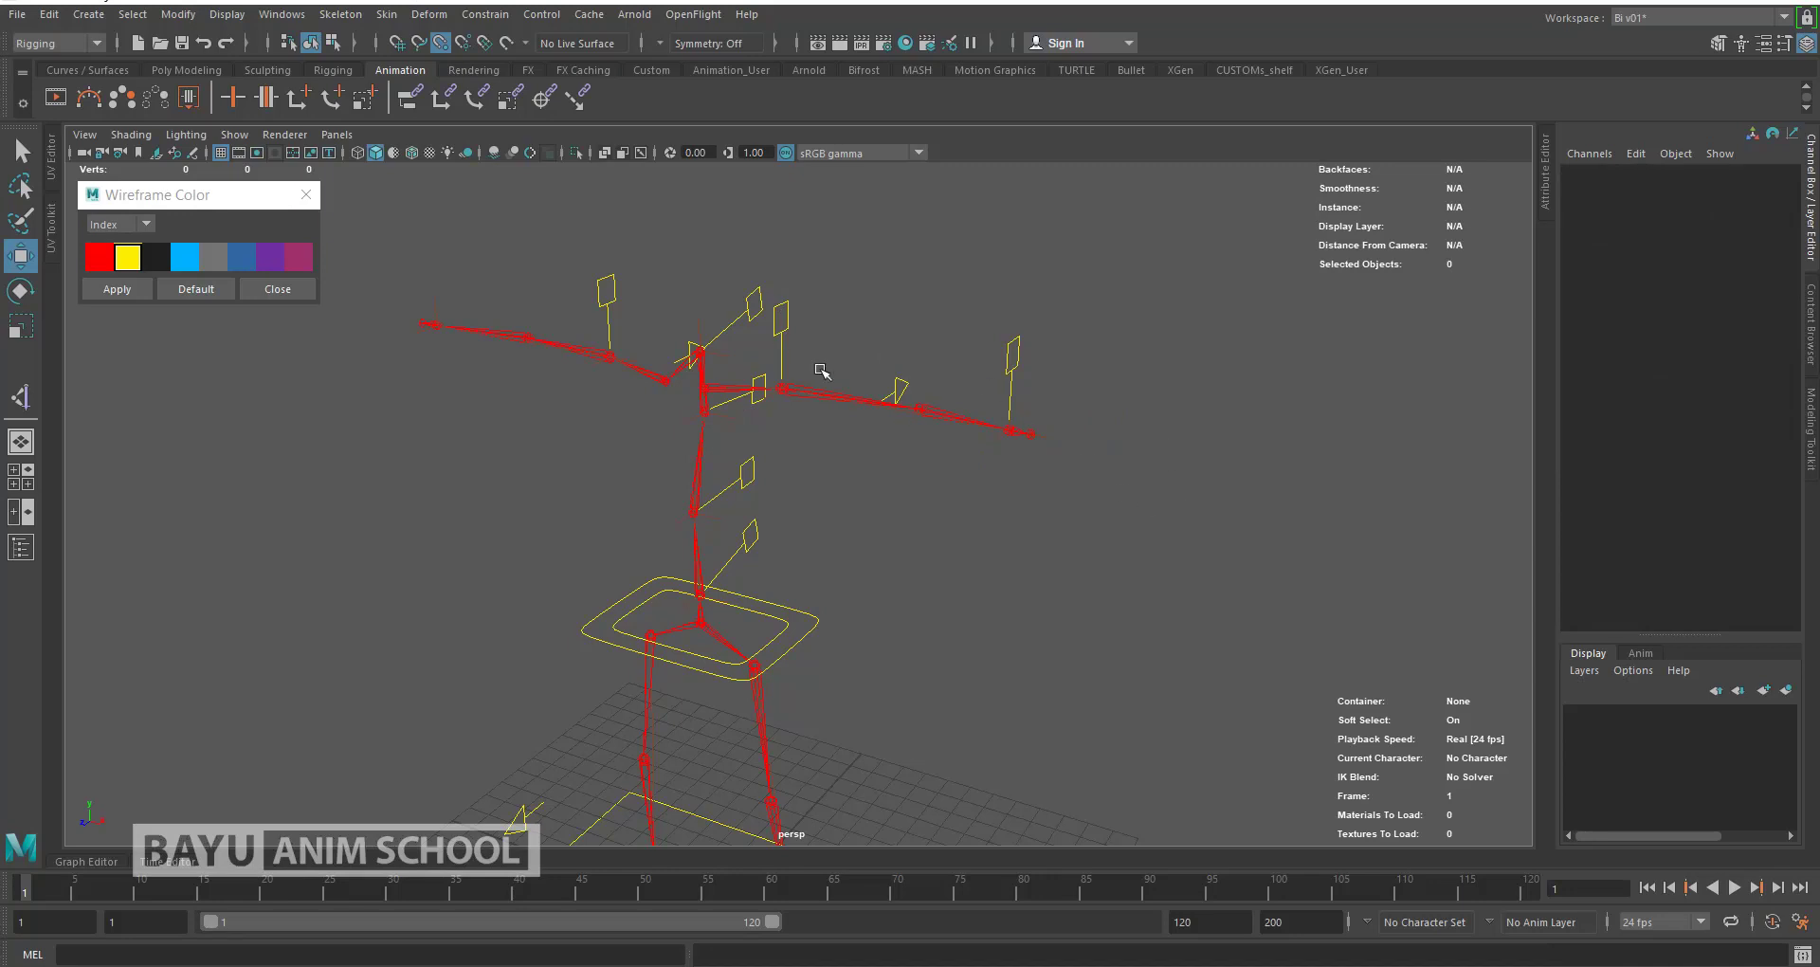
pyautogui.click(1011, 349)
# Step: Move curve14 out to the left arm's end
pyautogui.keyDown('alt'); pyautogui.moveTo(813, 406); pyautogui.dragTo(943, 447, button='middle'); pyautogui.keyUp('alt')
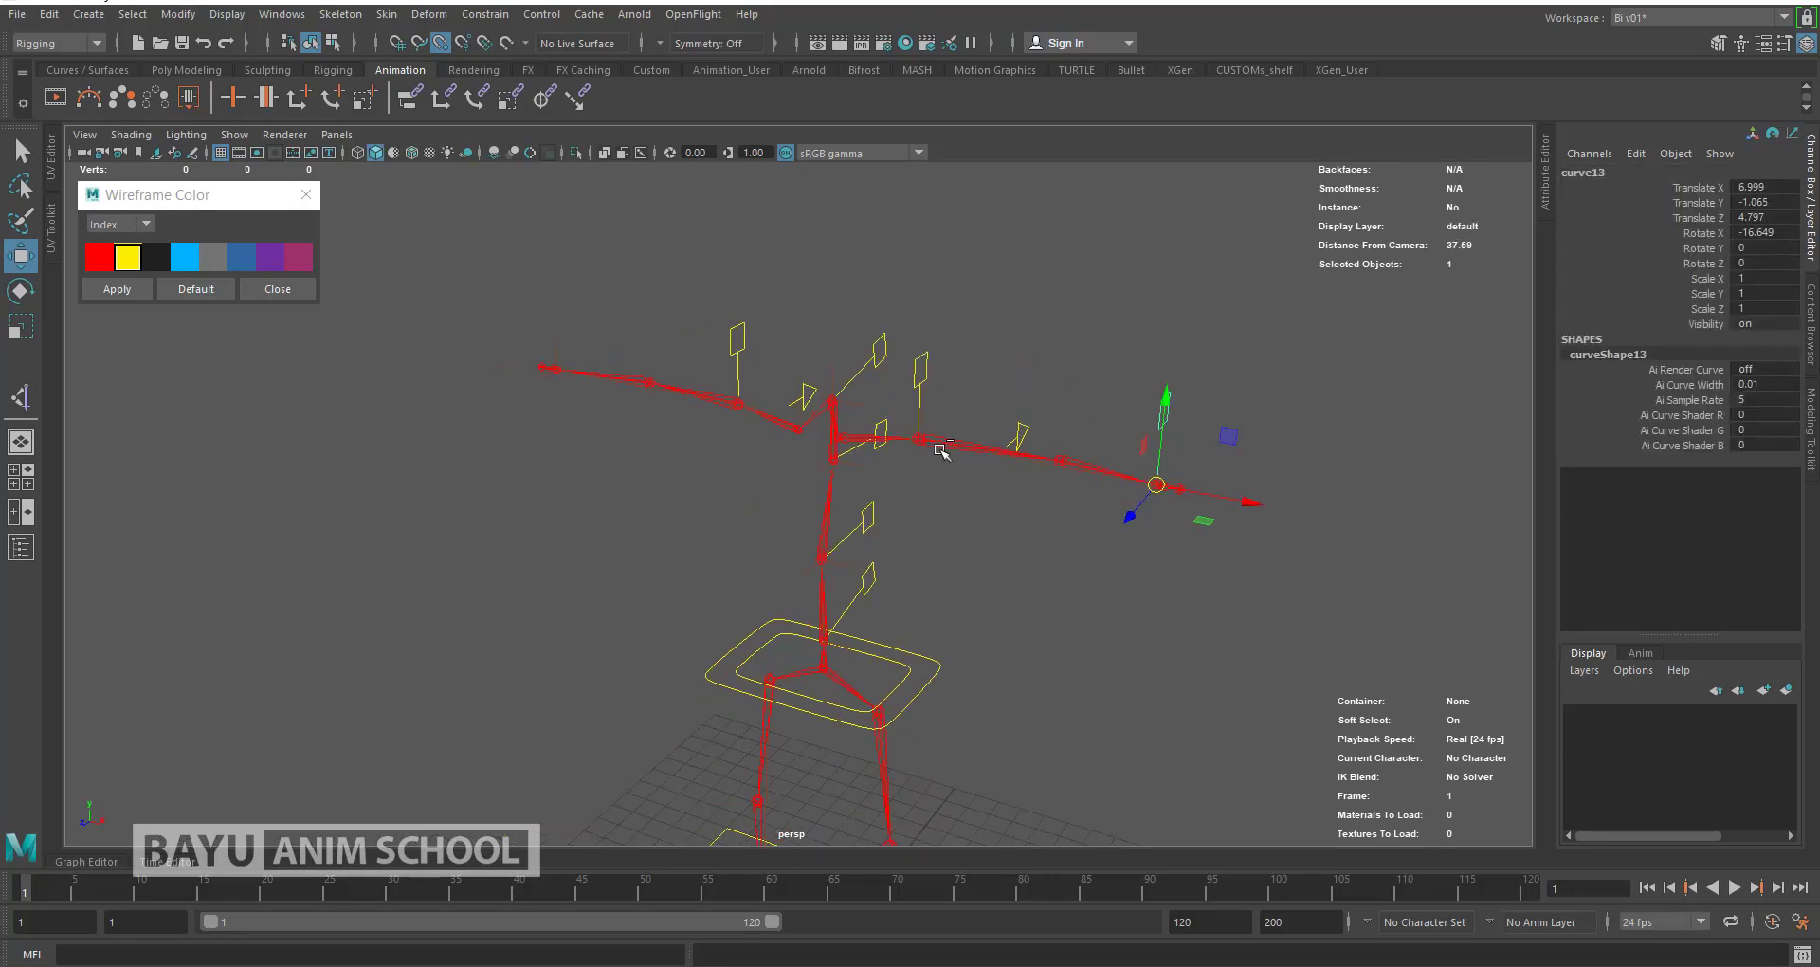
pyautogui.moveTo(1156, 486); pyautogui.dragTo(546, 369)
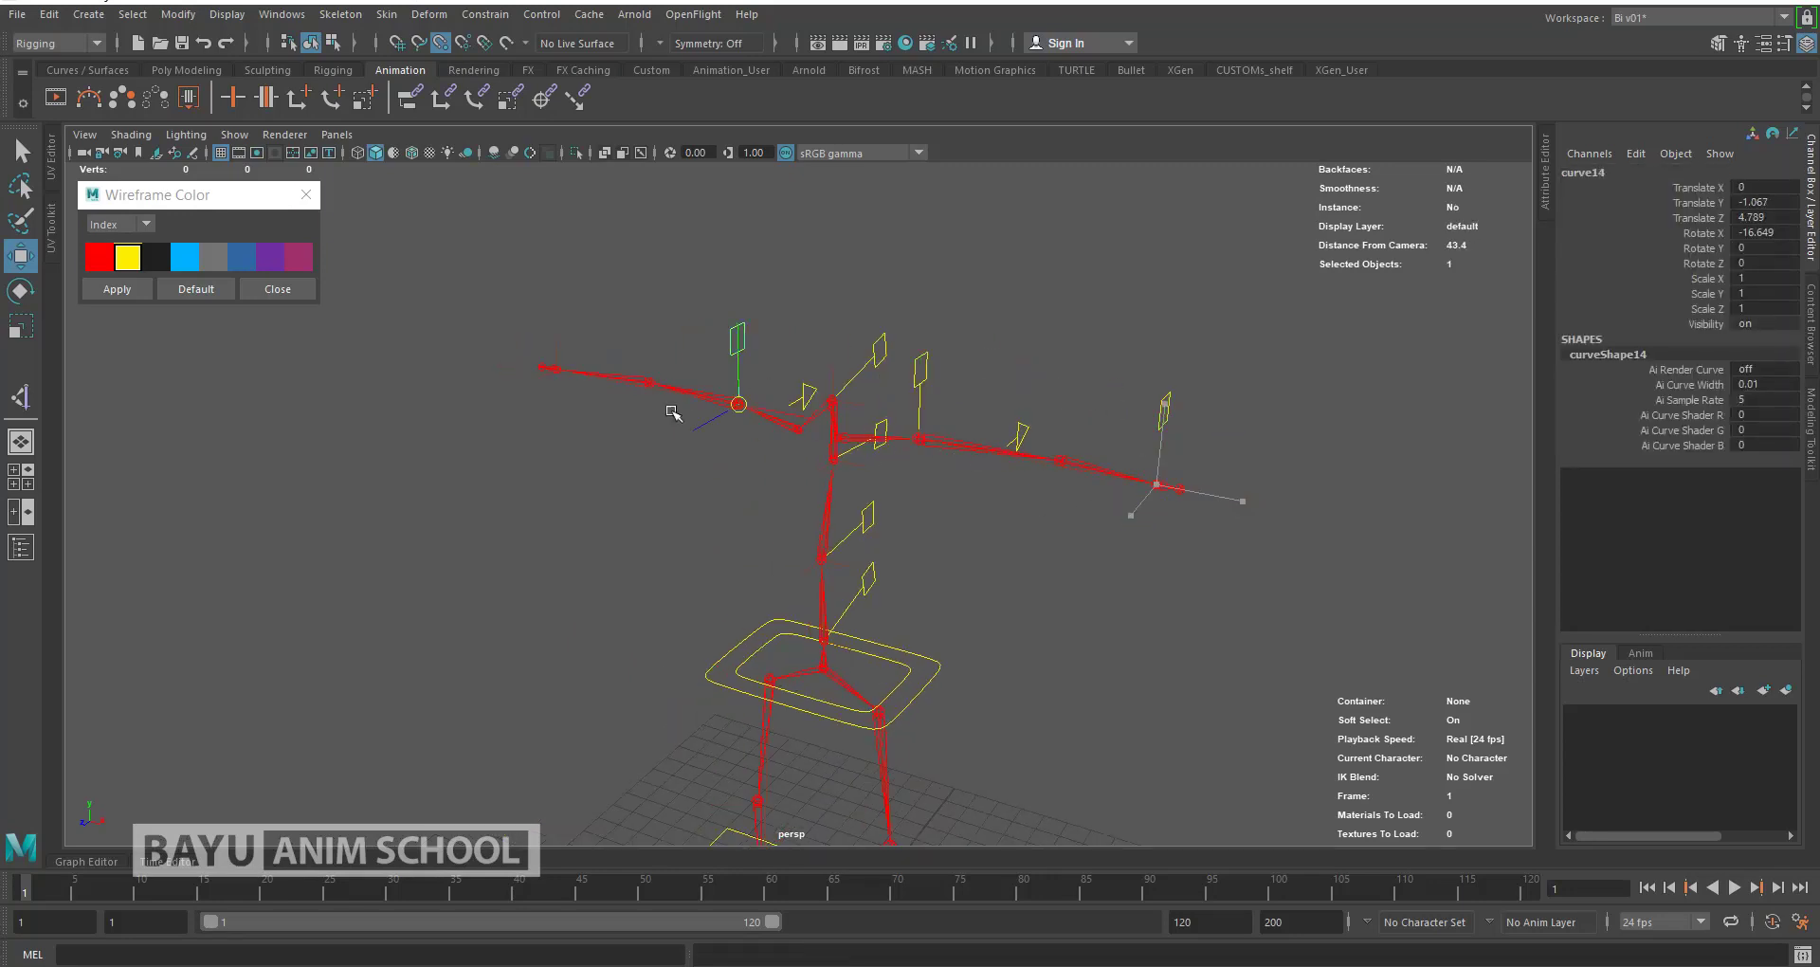
pyautogui.hotkey('ctrl', 'z')
pyautogui.moveTo(1158, 487); pyautogui.dragTo(553, 372)
pyautogui.keyDown('alt'); pyautogui.moveTo(1254, 590); pyautogui.dragTo(1158, 560); pyautogui.keyUp('alt')
# Step: Select both arm end controls, the right-arm and left-arm curves
pyautogui.moveTo(1077, 309); pyautogui.dragTo(1164, 337)
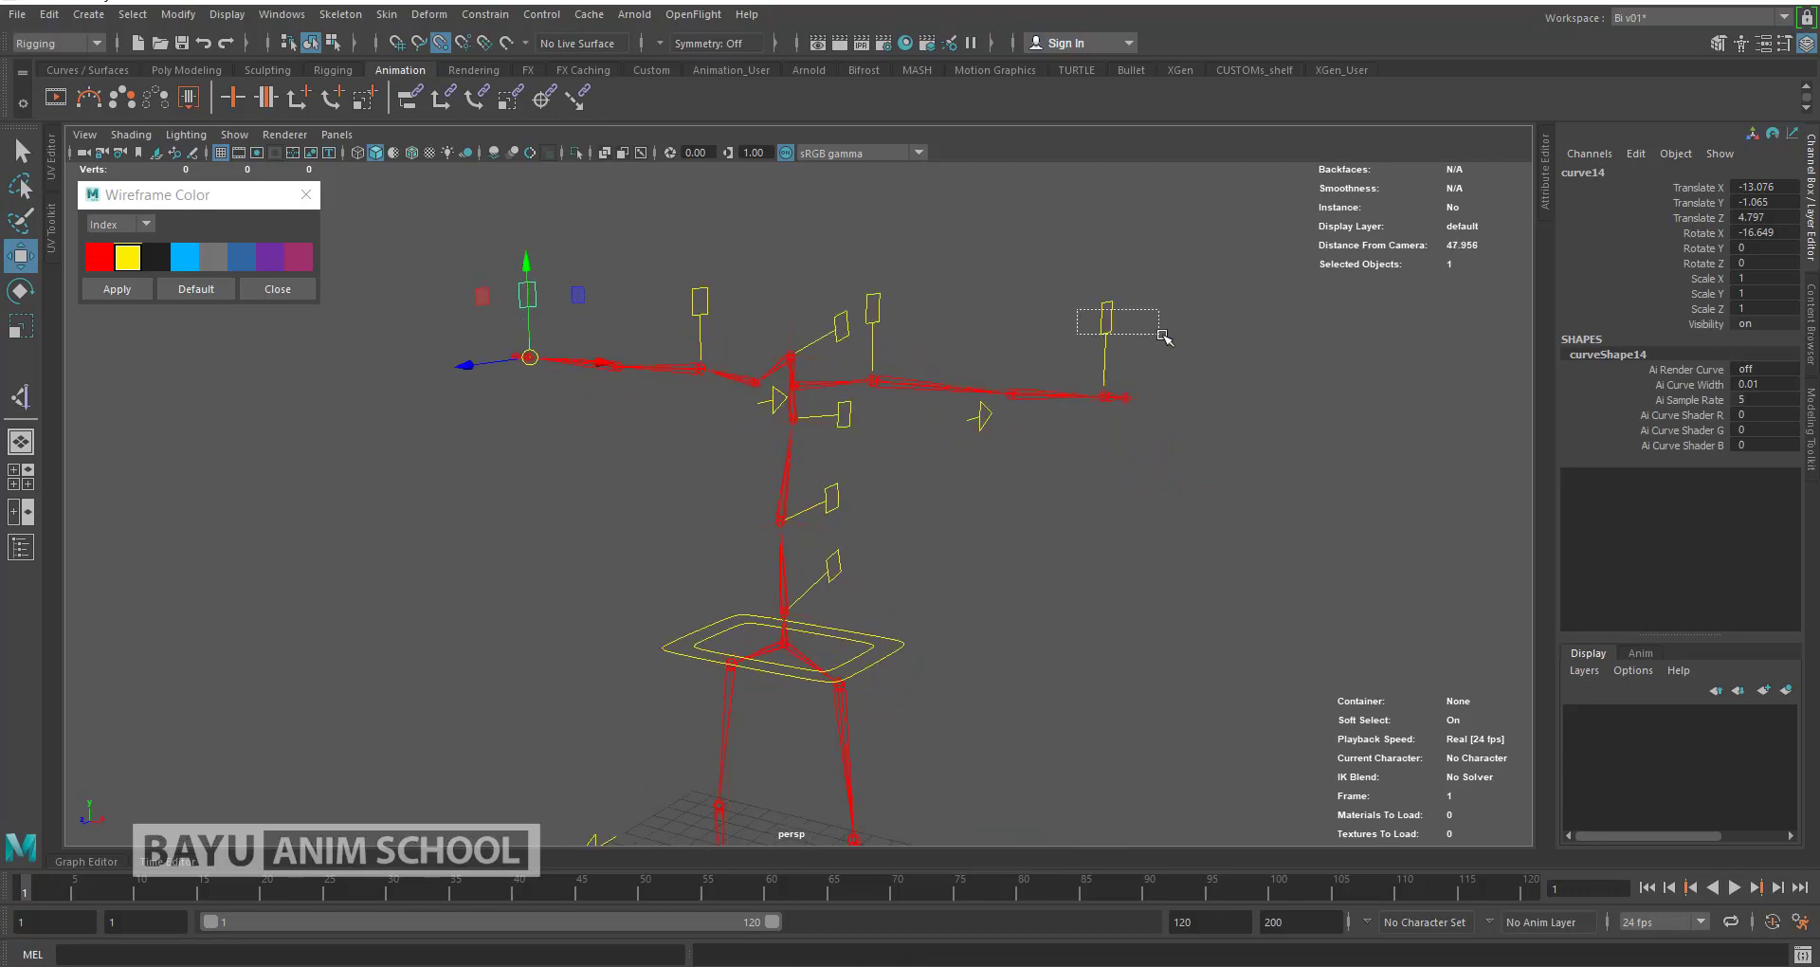
pyautogui.moveTo(1204, 235); pyautogui.dragTo(1090, 232, button='right')
pyautogui.moveTo(1052, 275); pyautogui.dragTo(1171, 374)
pyautogui.moveTo(522, 232); pyautogui.dragTo(643, 268, button='right')
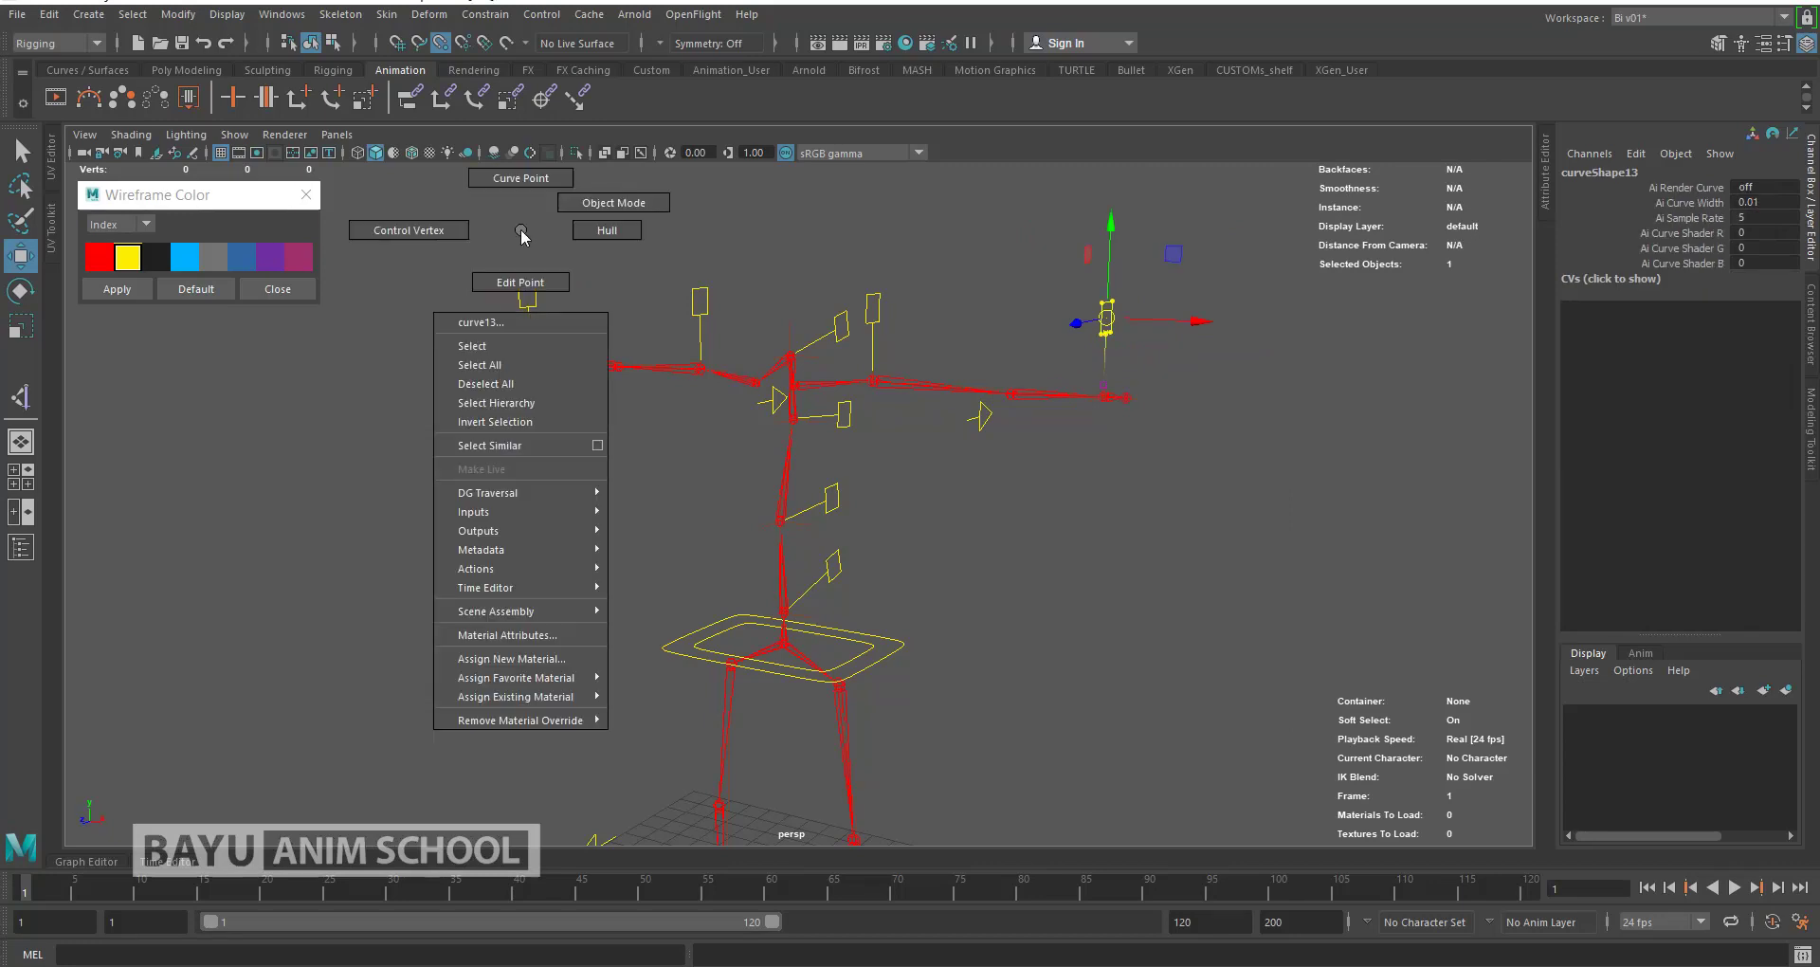
pyautogui.moveTo(1225, 405); pyautogui.dragTo(1311, 374, button='right')
pyautogui.click(1255, 423)
pyautogui.click(1126, 331)
pyautogui.keyDown('shift'); pyautogui.moveTo(483, 251); pyautogui.dragTo(569, 322); pyautogui.keyUp('shift')
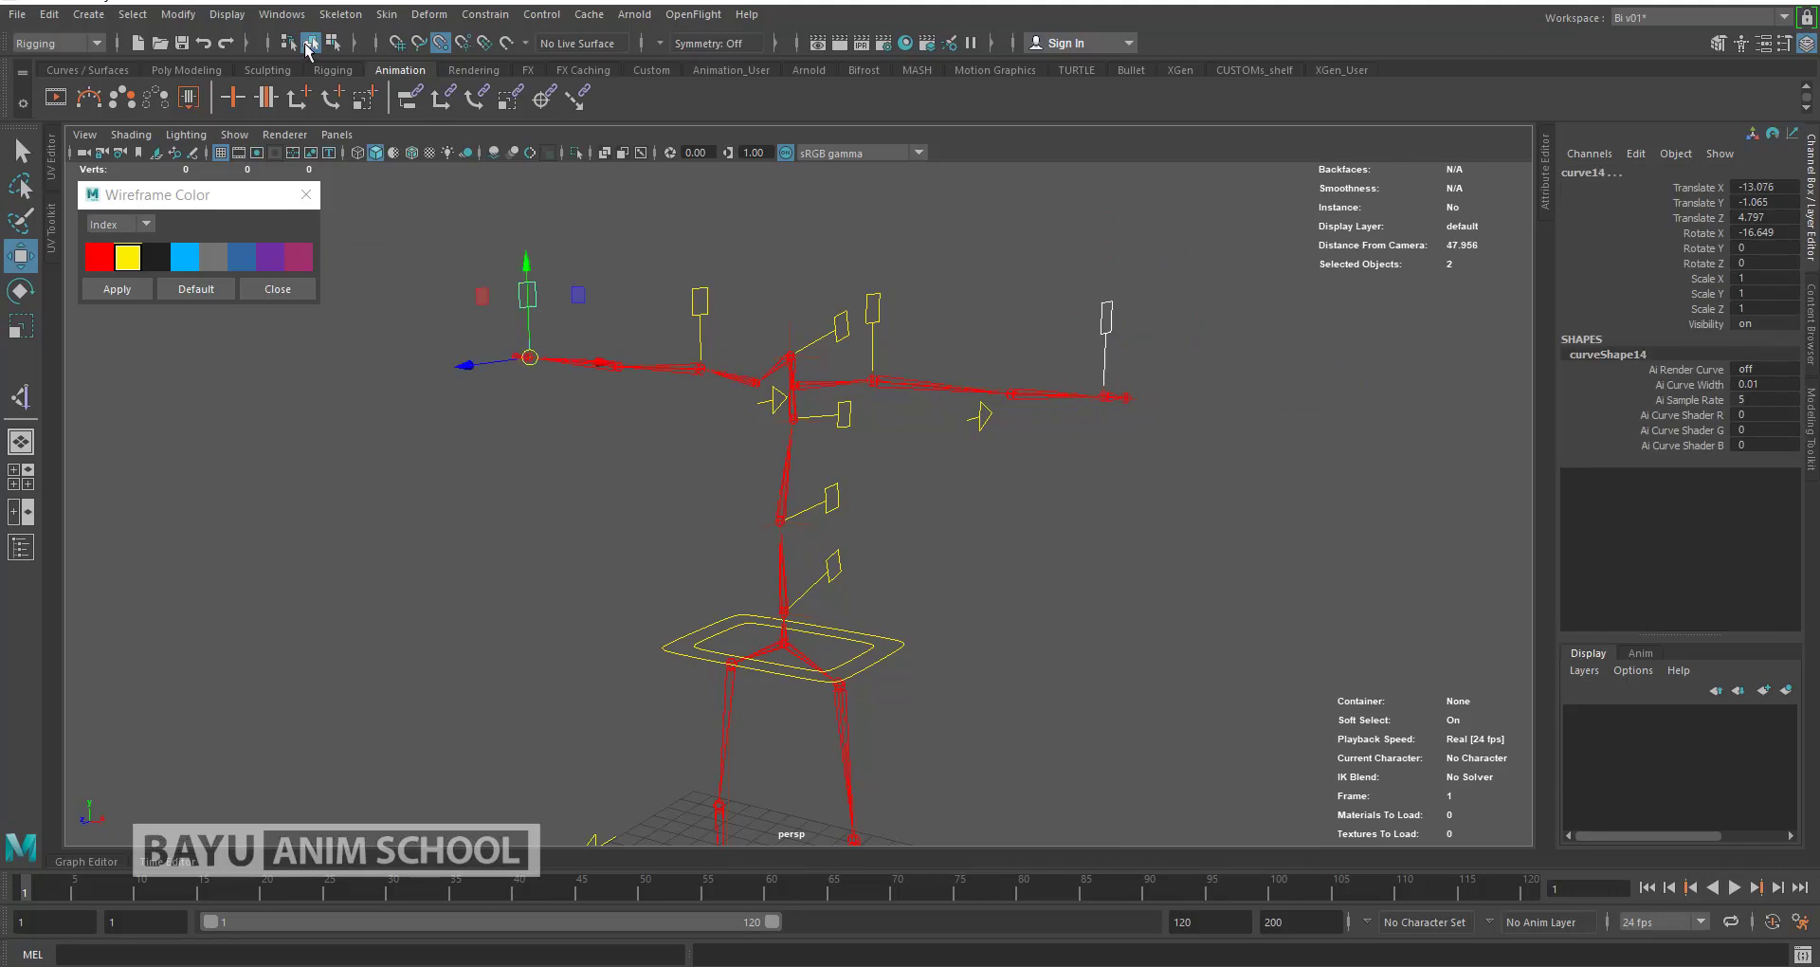
# Step: Lower the CVs of both arm end control curves closer to the arms, with snapping off
pyautogui.click(334, 44)
pyautogui.moveTo(483, 245); pyautogui.dragTo(586, 342)
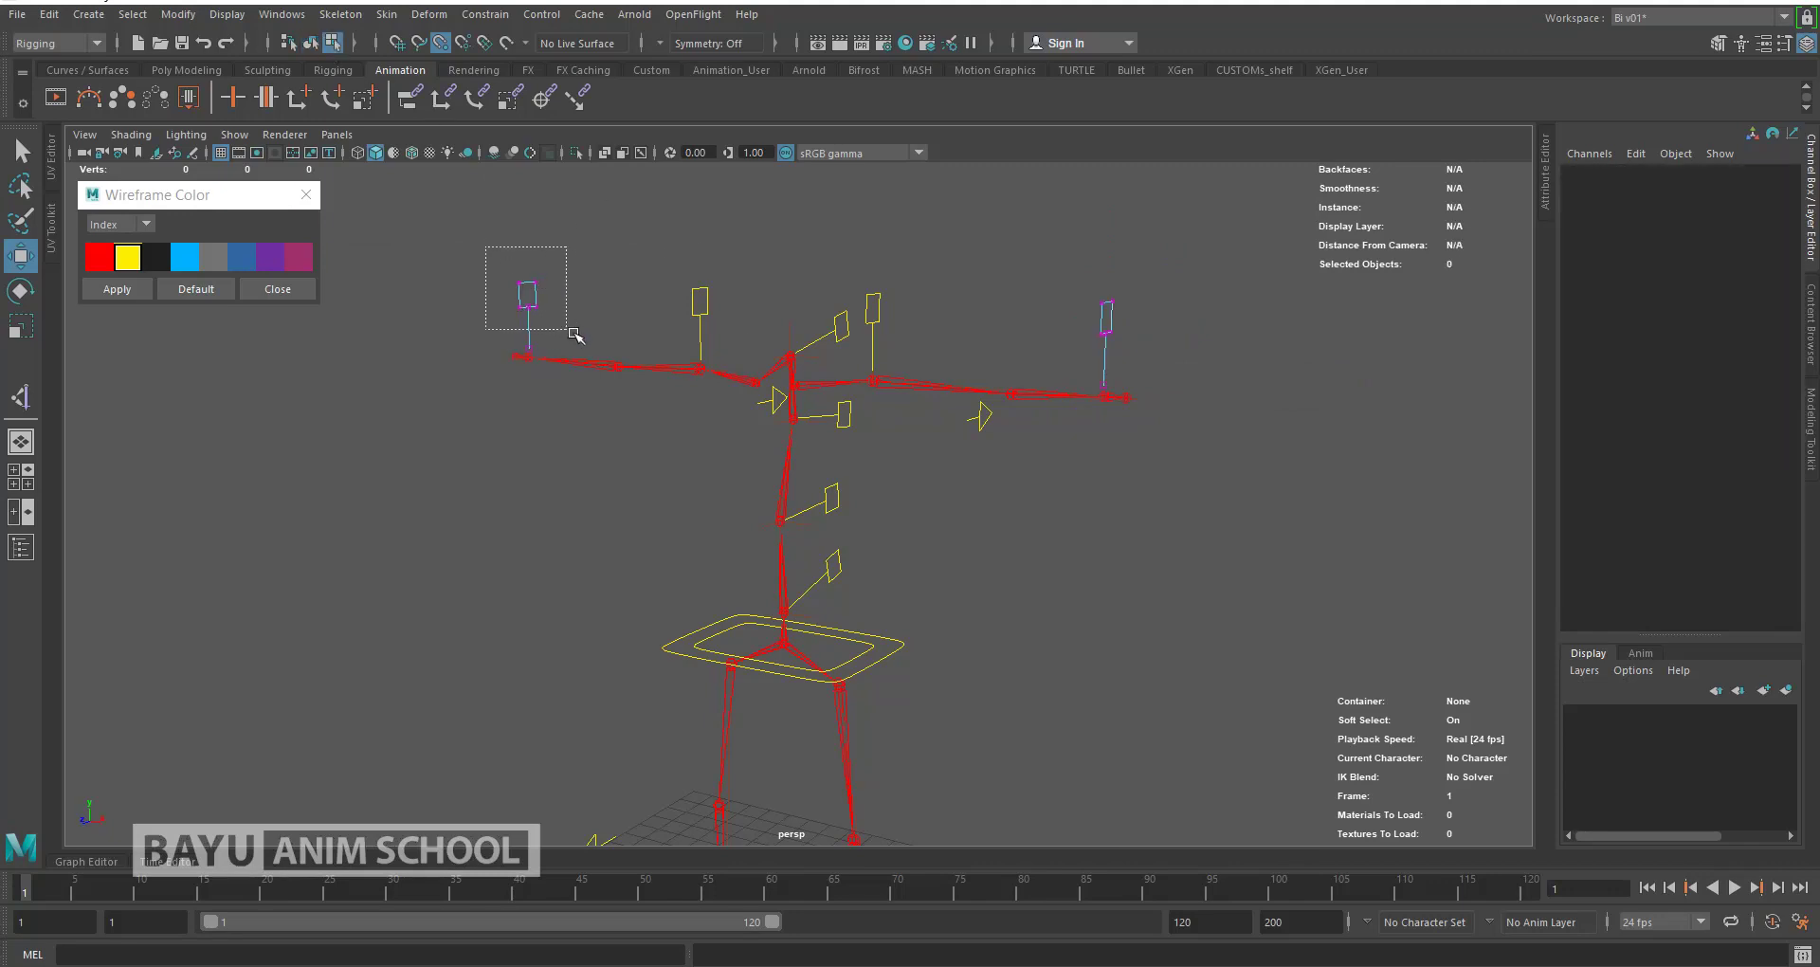
pyautogui.moveTo(1070, 292)
pyautogui.mouseDown()
pyautogui.moveTo(1177, 334)
pyautogui.moveTo(1178, 360)
pyautogui.mouseUp()
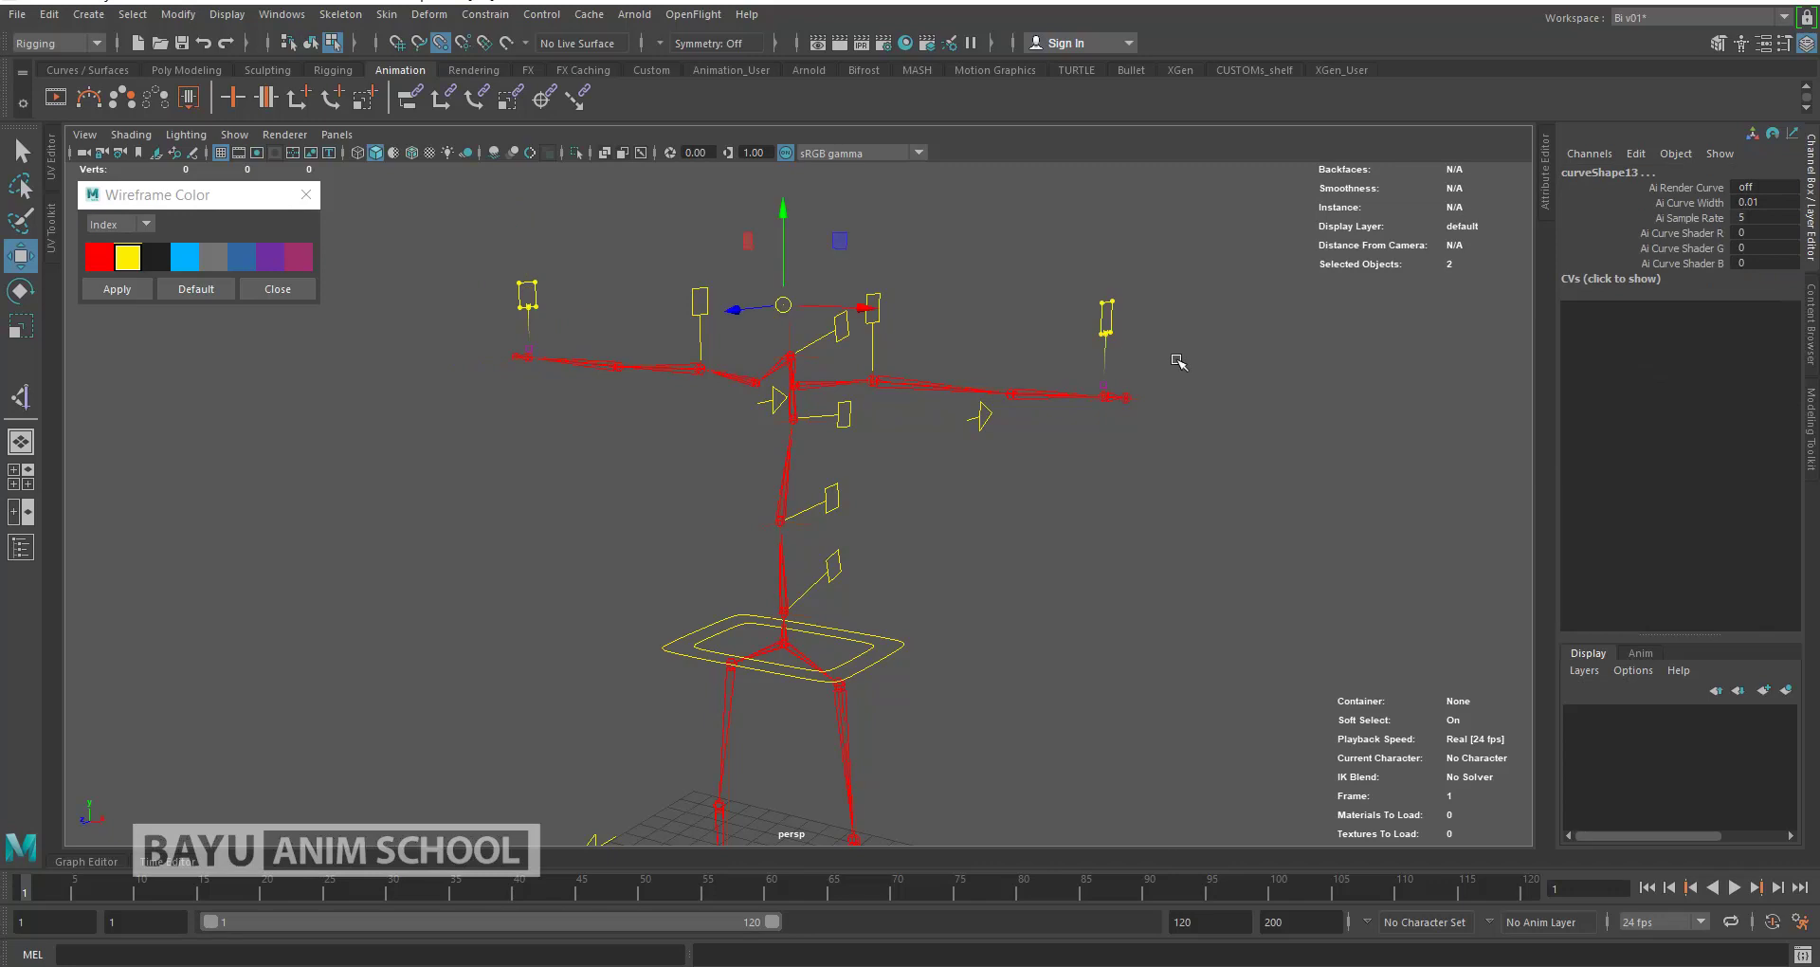
pyautogui.keyDown('alt'); pyautogui.moveTo(983, 419); pyautogui.dragTo(873, 459); pyautogui.keyUp('alt')
pyautogui.click(439, 43)
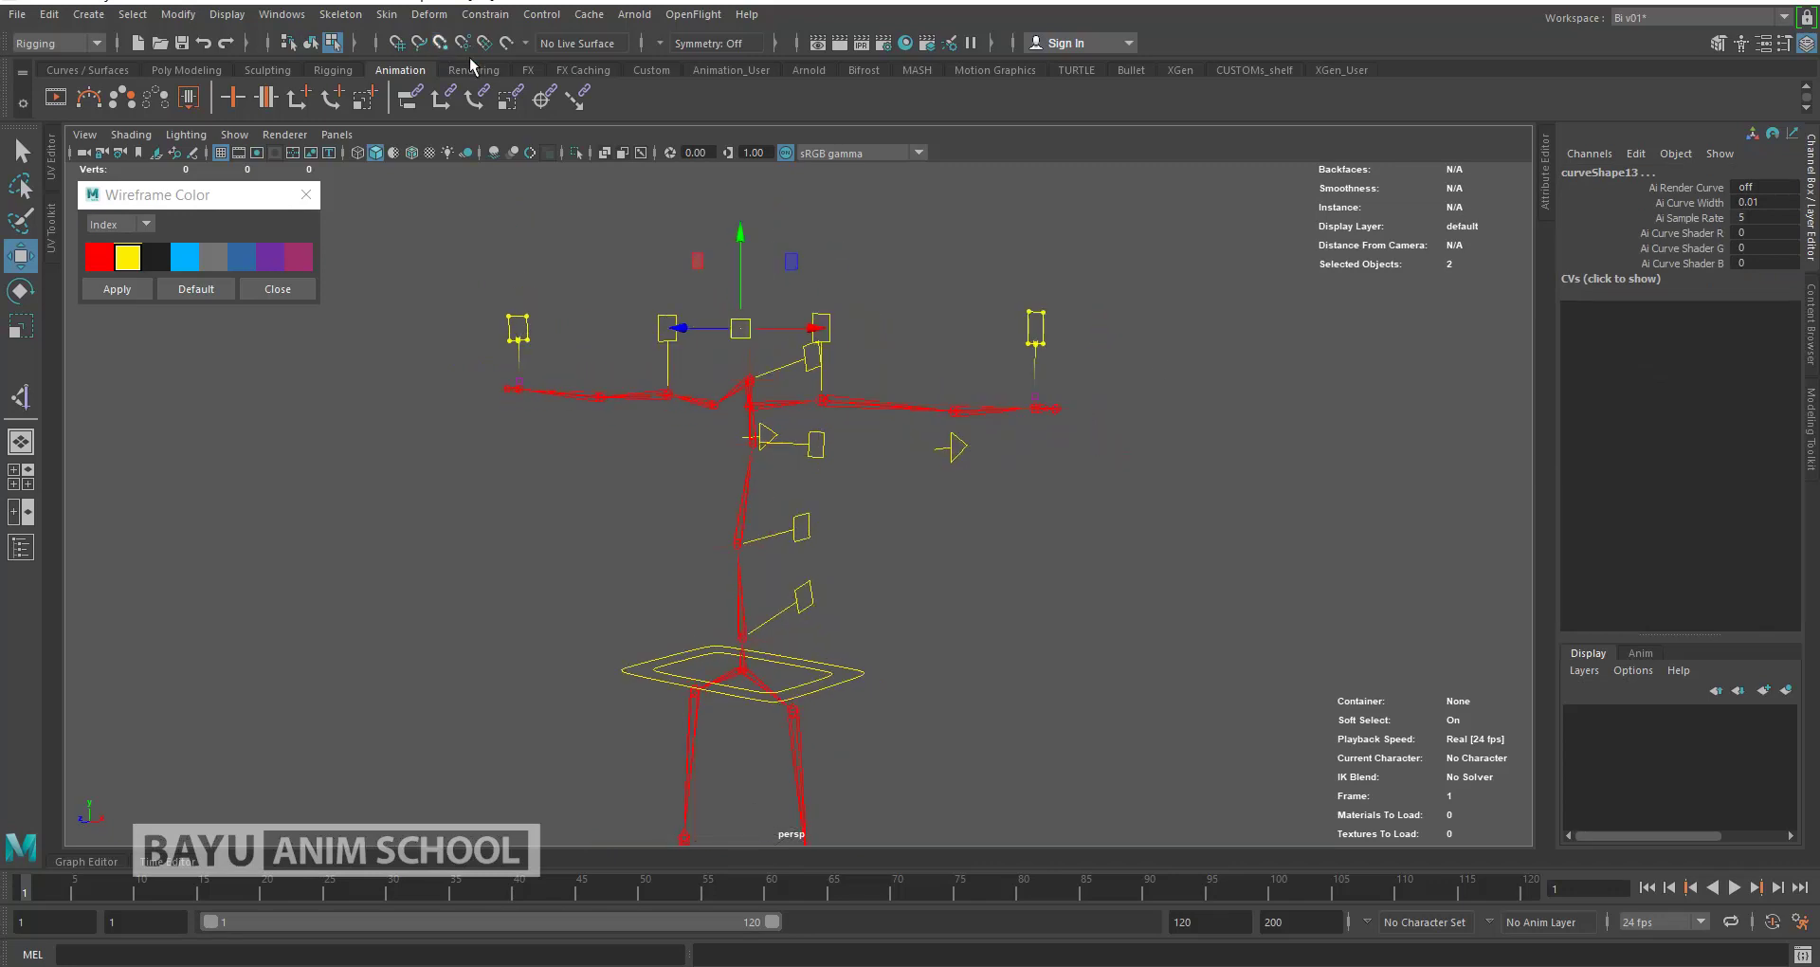
pyautogui.moveTo(745, 245); pyautogui.dragTo(743, 269)
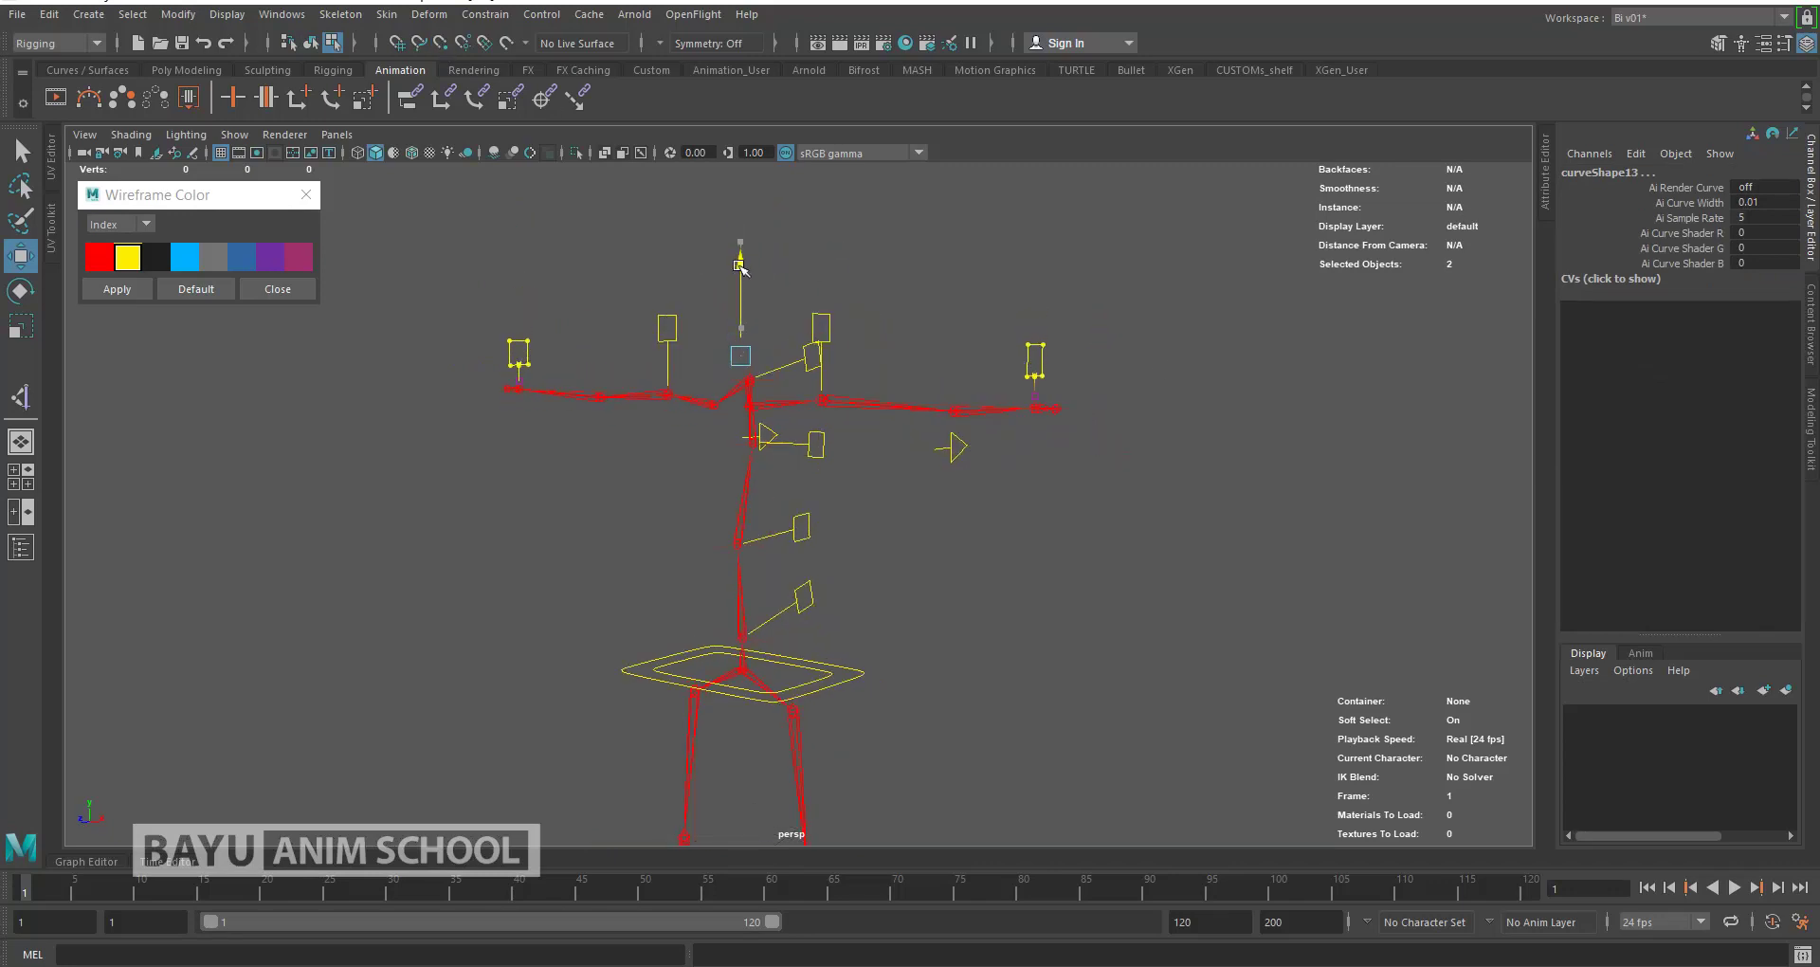
pyautogui.keyDown('alt'); pyautogui.moveTo(975, 495); pyautogui.dragTo(976, 407); pyautogui.keyUp('alt')
pyautogui.moveTo(964, 322); pyautogui.dragTo(1053, 299, button='right')
pyautogui.click(1212, 466)
pyautogui.moveTo(1212, 467)
pyautogui.keyDown('alt'); pyautogui.mouseDown()
pyautogui.moveTo(927, 598)
pyautogui.moveTo(817, 597)
pyautogui.moveTo(927, 541)
pyautogui.moveTo(1134, 552)
pyautogui.moveTo(1162, 531)
pyautogui.moveTo(1097, 524)
pyautogui.mouseUp(); pyautogui.keyUp('alt')
pyautogui.click(1077, 503)
# Step: Create a left-arm IK handle from elbow to wrist and pole-vector constrain it to curve14
pyautogui.scroll(2, 1208, 520)
pyautogui.scroll(3, 1208, 519)
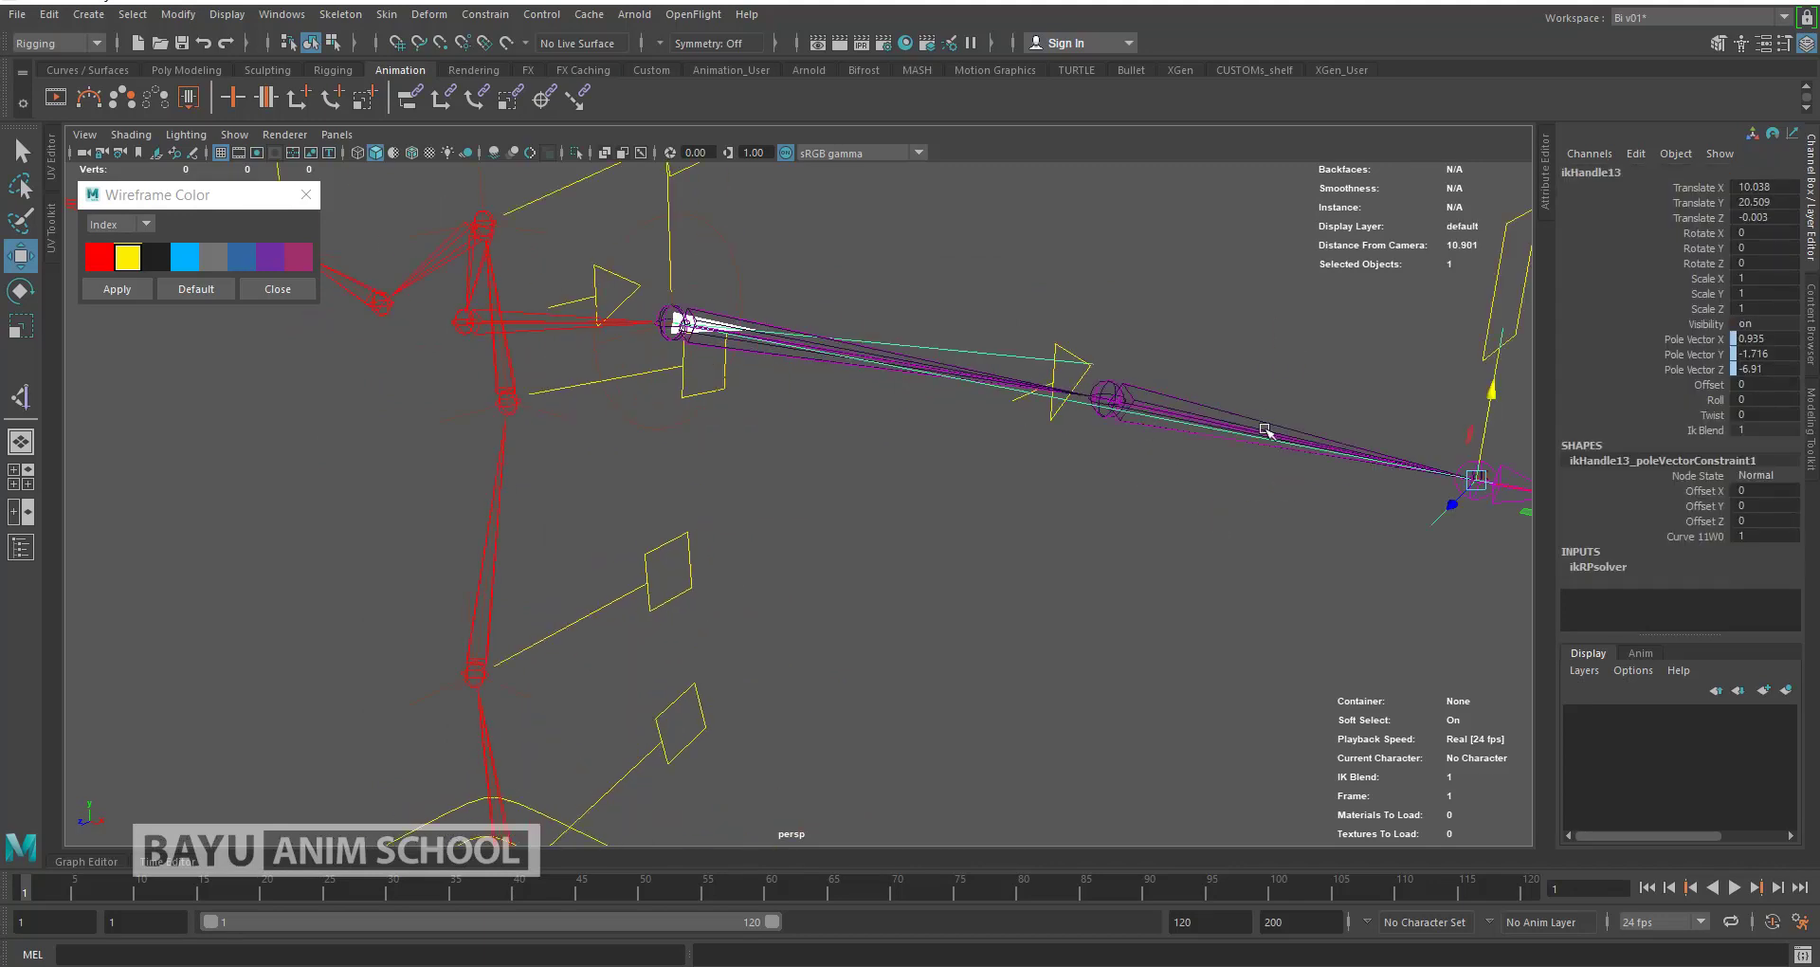
pyautogui.scroll(-3, 1317, 373)
pyautogui.click(1261, 369)
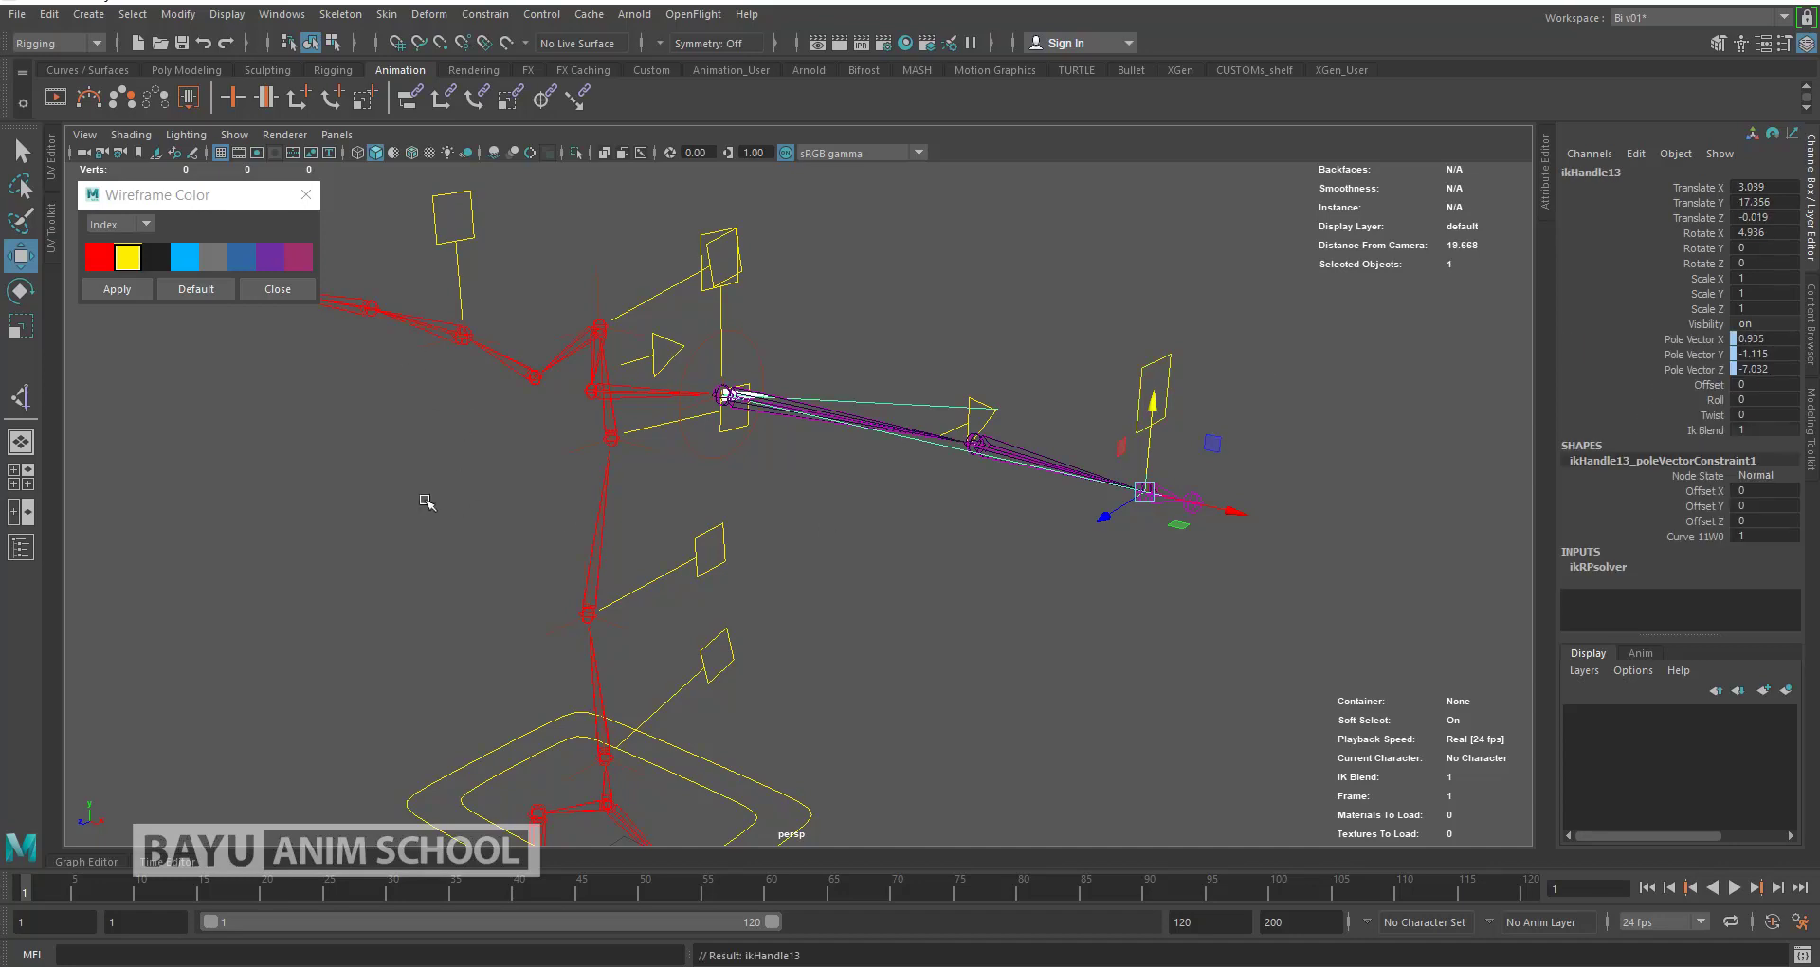
pyautogui.keyDown('alt'); pyautogui.moveTo(426, 502); pyautogui.dragTo(684, 403); pyautogui.keyUp('alt')
pyautogui.click(595, 357)
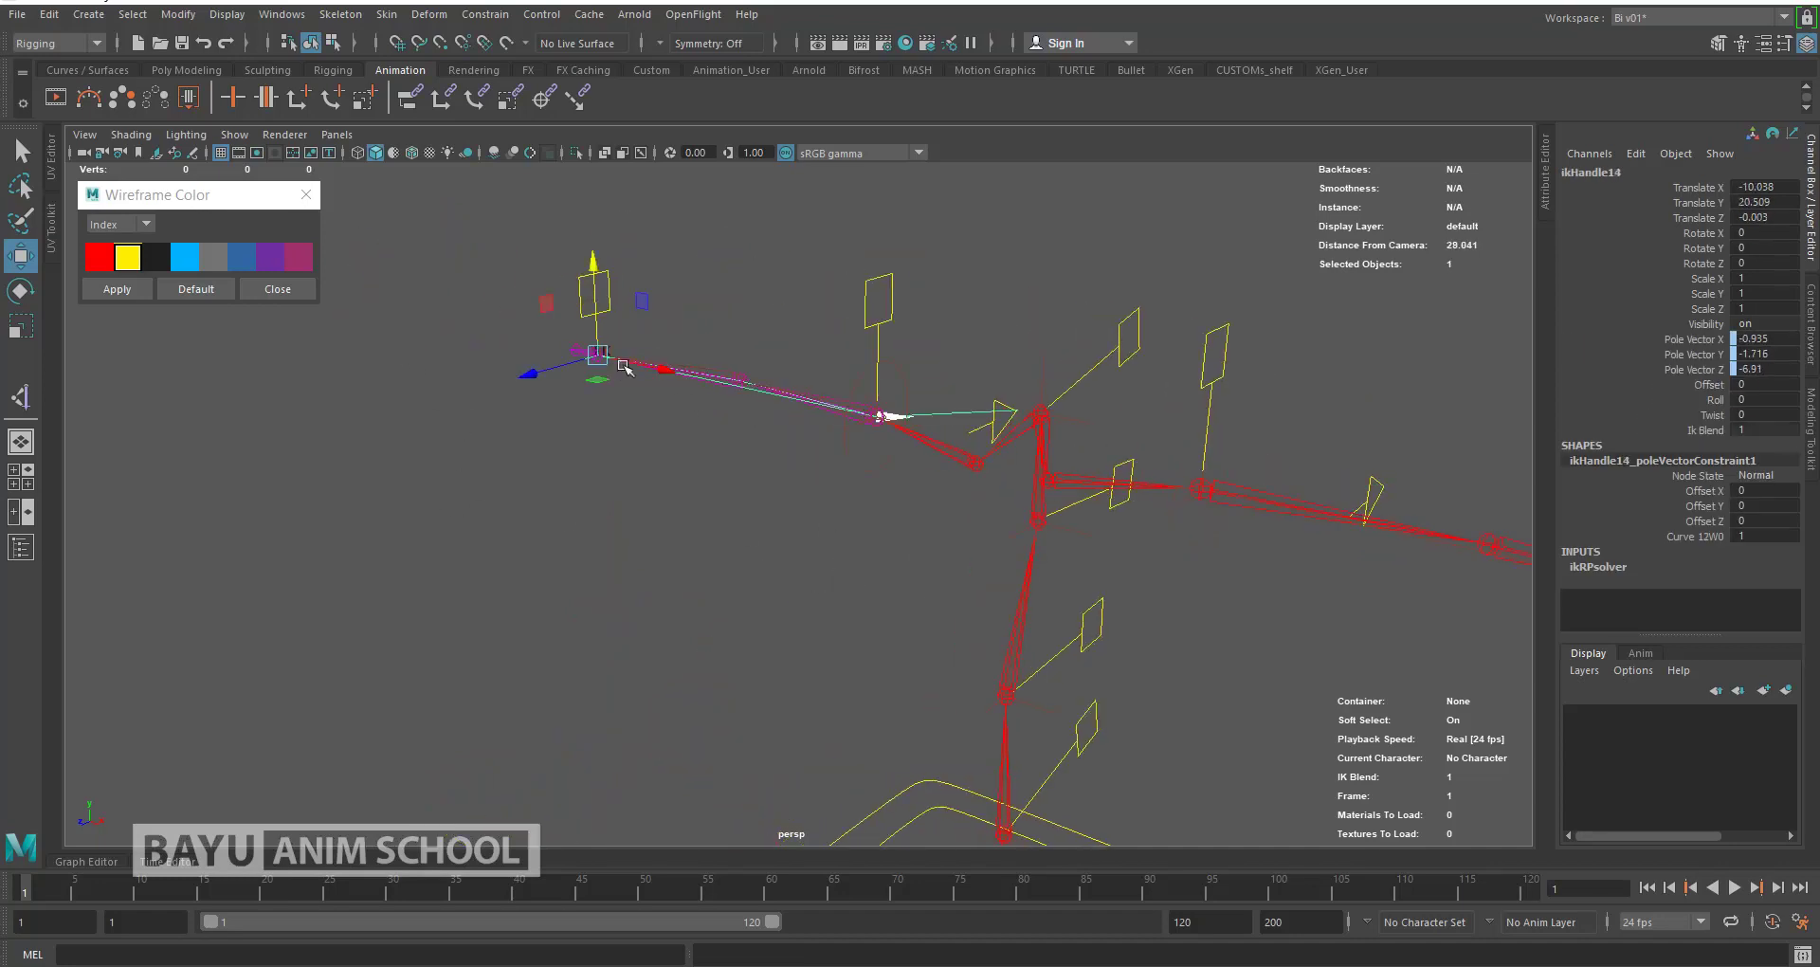
pyautogui.press('q')
pyautogui.keyDown('shift'); pyautogui.click(612, 295); pyautogui.keyUp('shift')
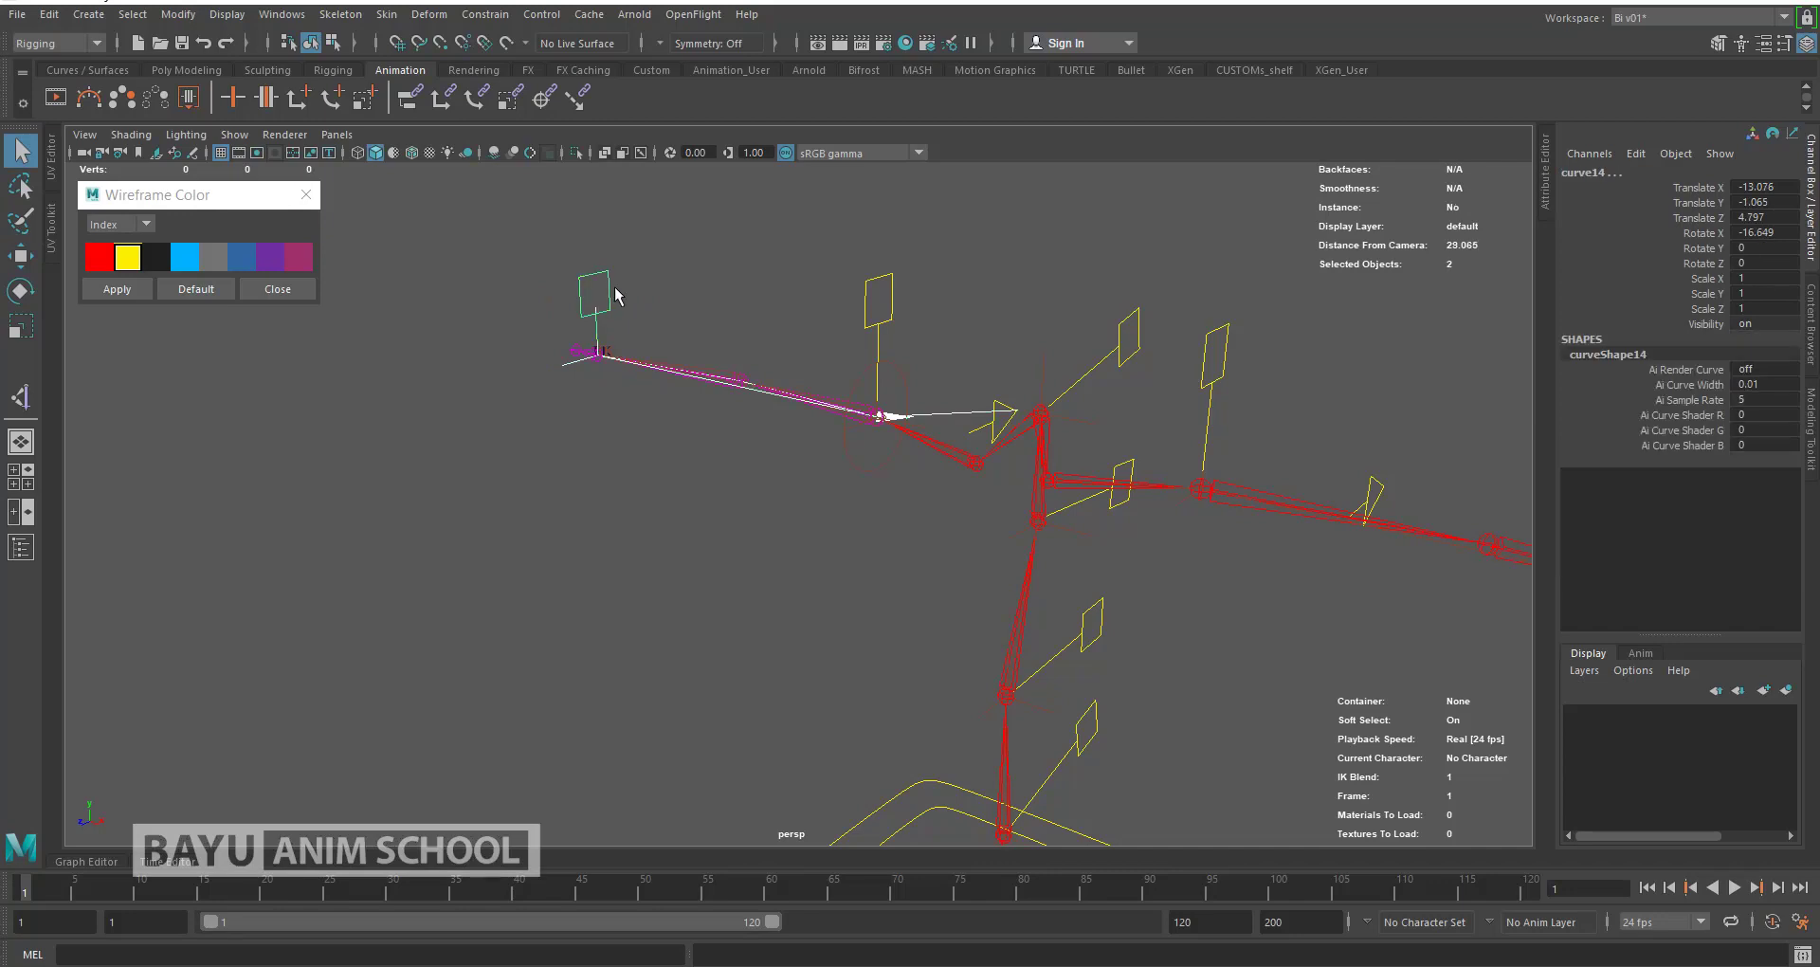
pyautogui.hotkey('ctrl', 'shift', 'v')
# Step: Parent curve14 under curve7 and curve13 under curve6
pyautogui.click(609, 289)
pyautogui.keyDown('shift'); pyautogui.click(896, 298); pyautogui.keyUp('shift')
pyautogui.press('p')
pyautogui.moveTo(1268, 414)
pyautogui.keyDown('alt'); pyautogui.mouseDown()
pyautogui.moveTo(1211, 439)
pyautogui.moveTo(1385, 433)
pyautogui.mouseUp(); pyautogui.keyUp('alt')
pyautogui.click(1306, 457)
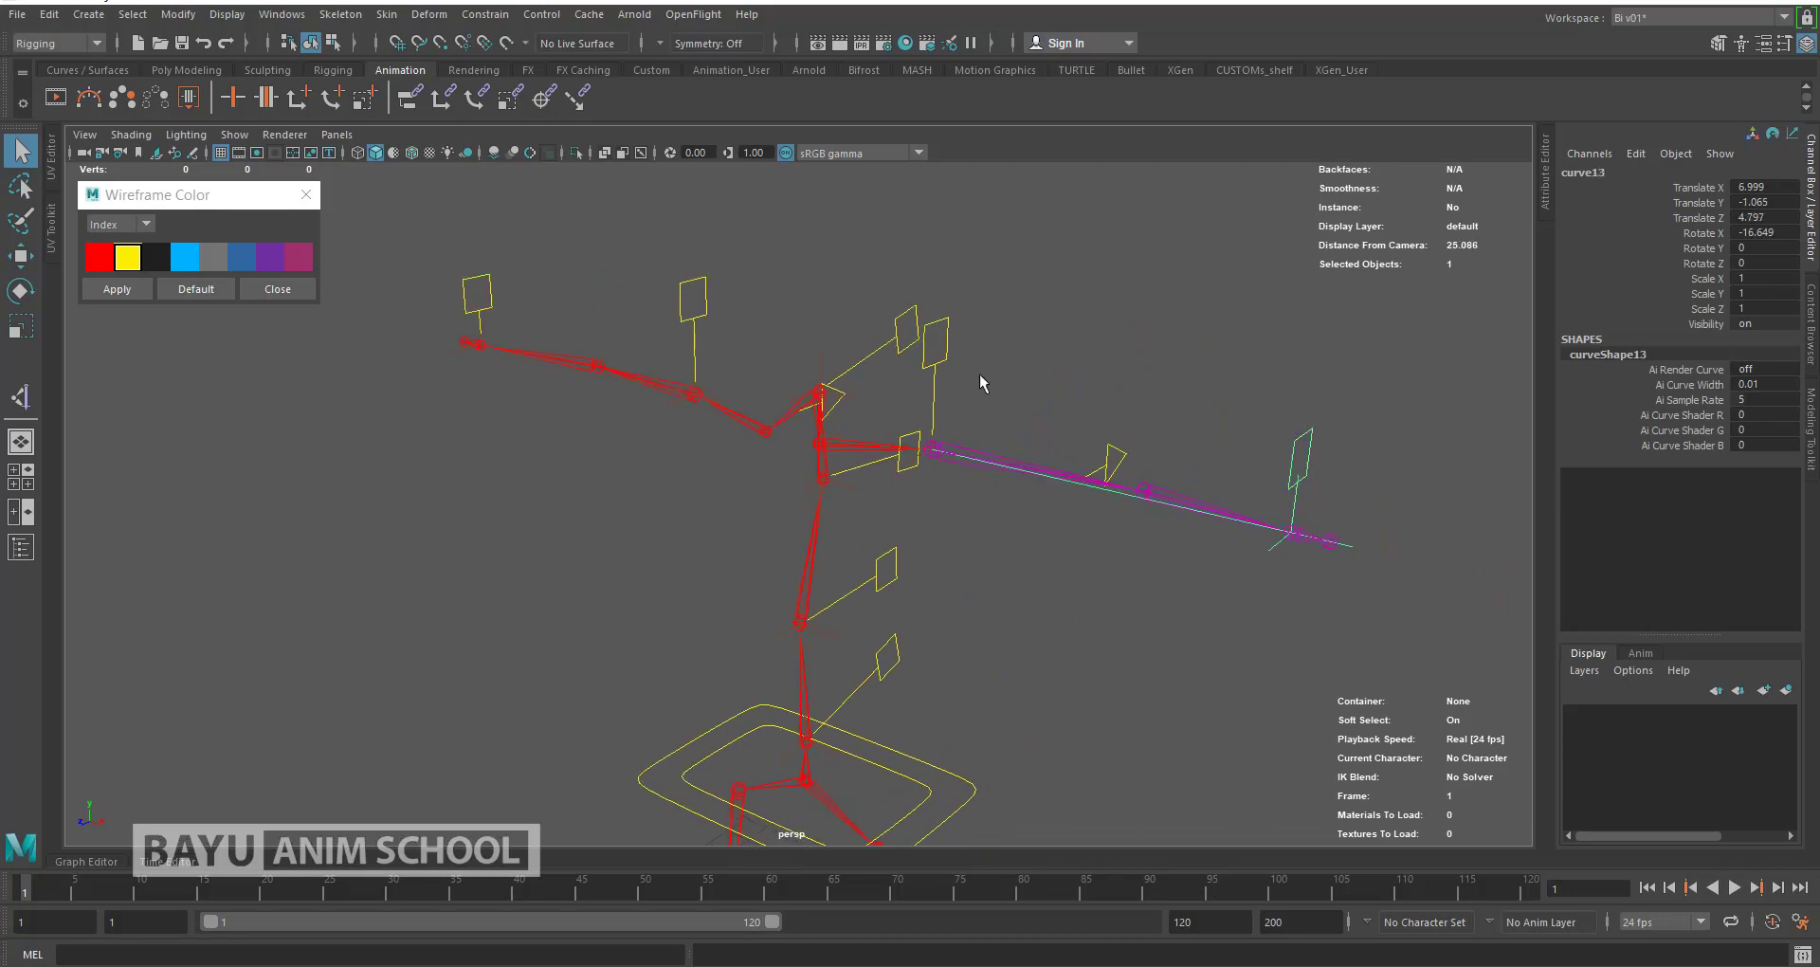
pyautogui.keyDown('shift'); pyautogui.click(947, 352); pyautogui.keyUp('shift')
pyautogui.press('[')
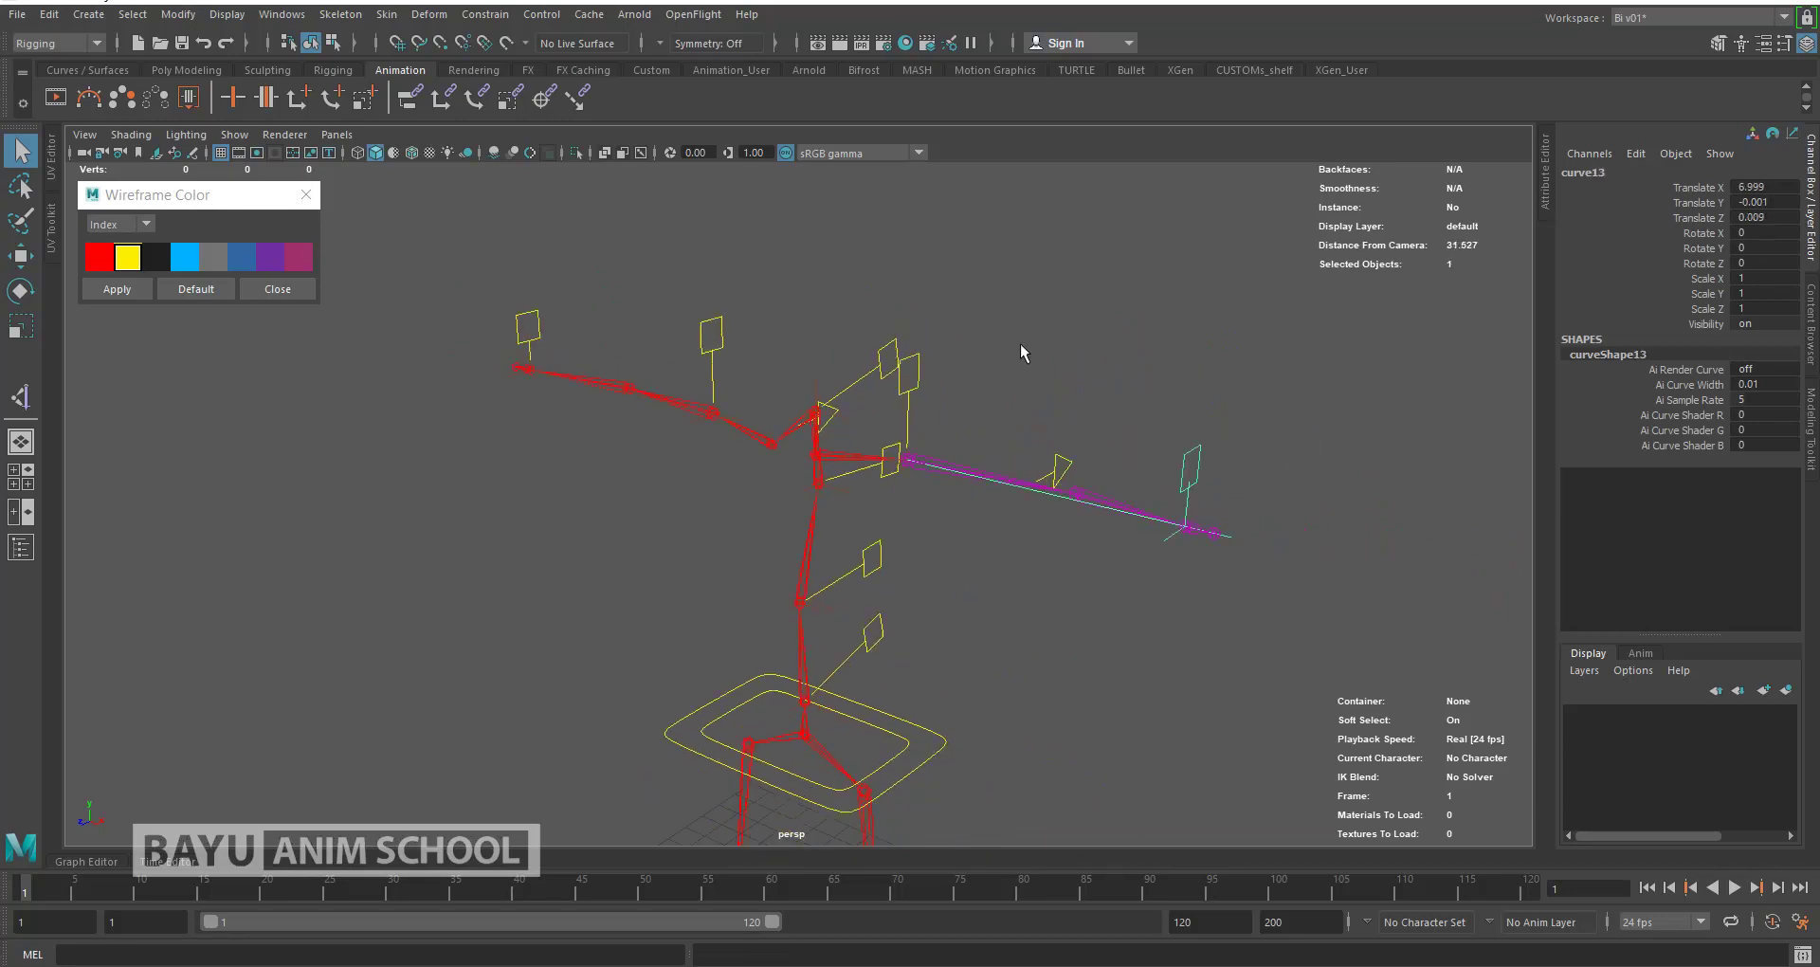
pyautogui.click(879, 370)
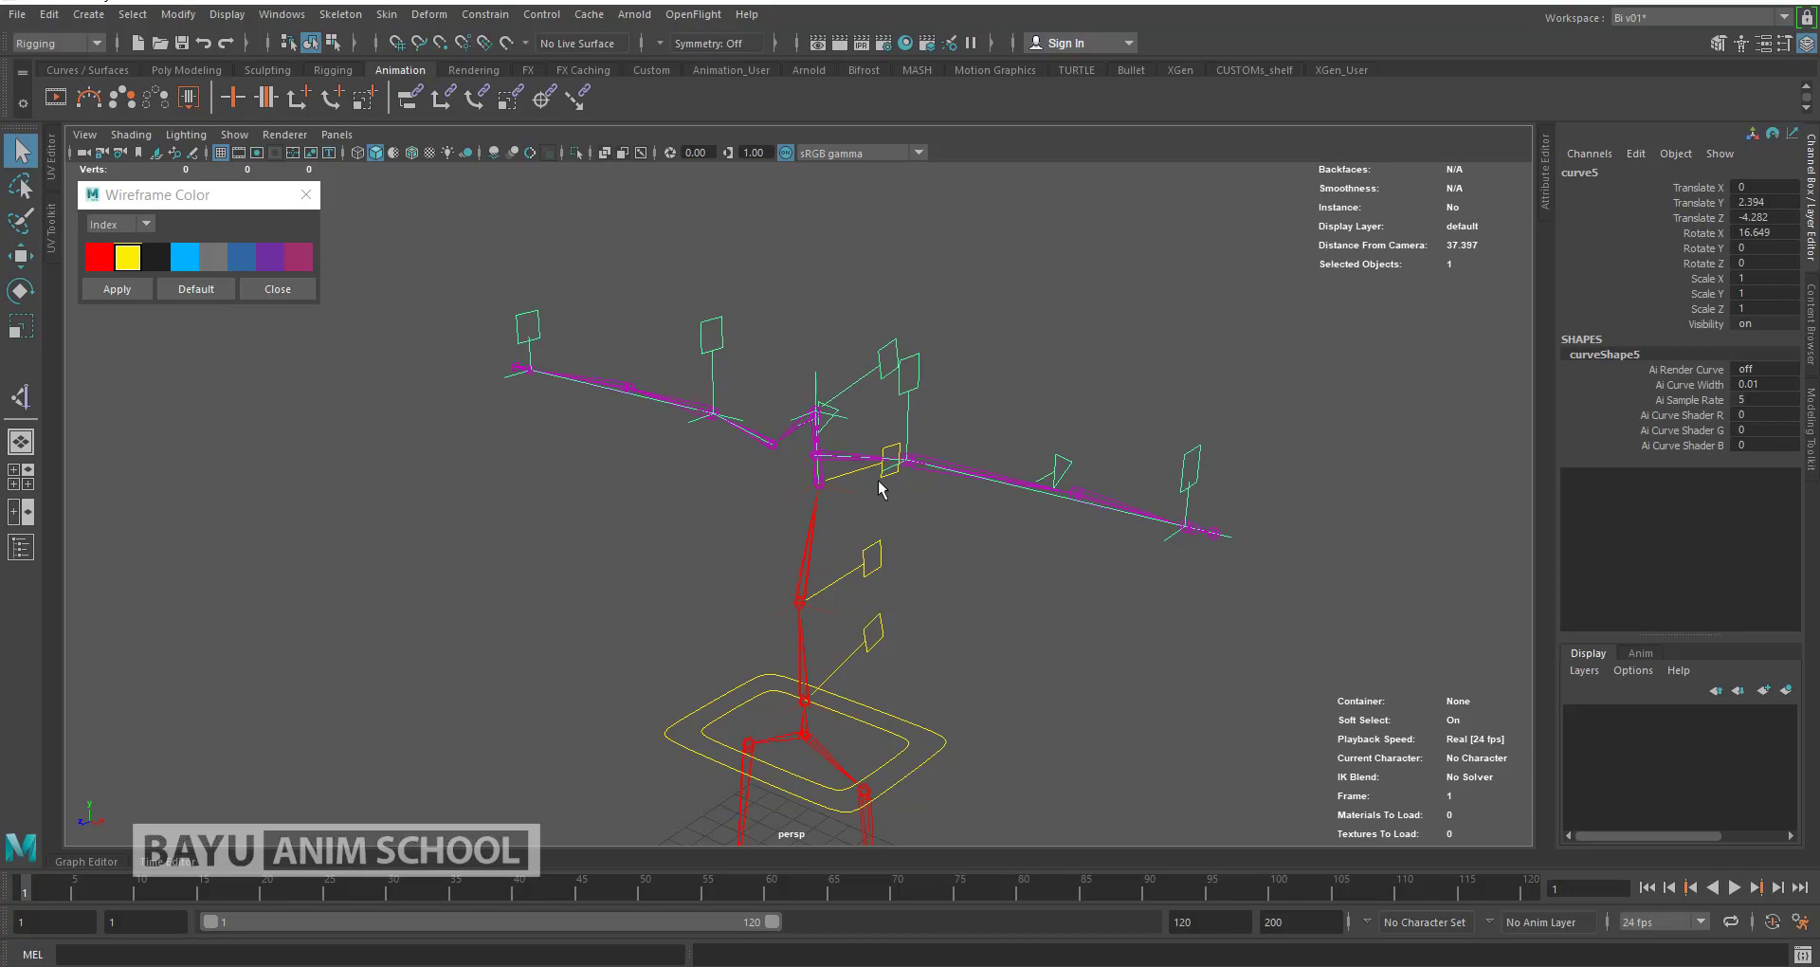
pyautogui.keyDown('shift'); pyautogui.click(874, 559); pyautogui.keyUp('shift')
pyautogui.keyDown('shift'); pyautogui.click(866, 555); pyautogui.keyUp('shift')
pyautogui.press('e')
pyautogui.moveTo(830, 540)
pyautogui.mouseDown()
pyautogui.moveTo(862, 588)
pyautogui.moveTo(827, 529)
pyautogui.moveTo(834, 549)
pyautogui.mouseUp()
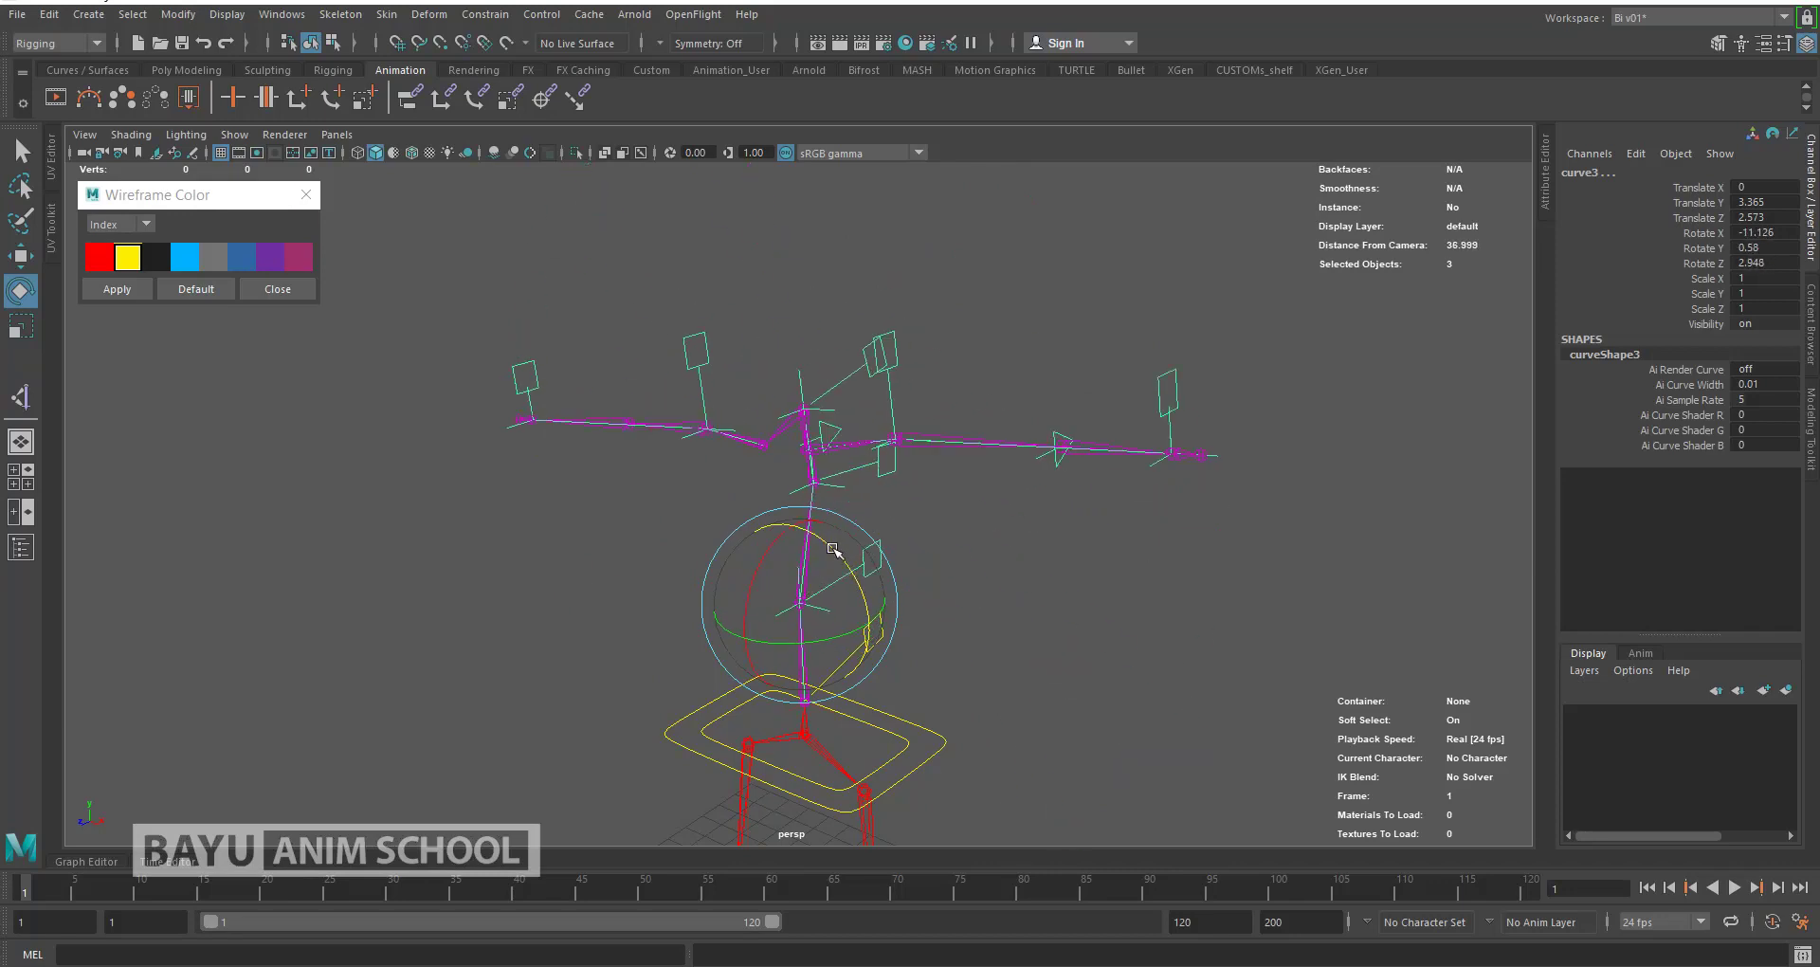
pyautogui.click(992, 618)
pyautogui.moveTo(993, 618)
pyautogui.keyDown('alt'); pyautogui.mouseDown()
pyautogui.moveTo(949, 581)
pyautogui.moveTo(952, 545)
pyautogui.moveTo(831, 604)
pyautogui.moveTo(658, 577)
pyautogui.moveTo(1000, 537)
pyautogui.moveTo(1092, 549)
pyautogui.moveTo(948, 555)
pyautogui.moveTo(959, 537)
pyautogui.moveTo(987, 563)
pyautogui.mouseUp(); pyautogui.keyUp('alt')
pyautogui.scroll(3, 816, 572)
pyautogui.scroll(2, 953, 521)
pyautogui.click(951, 504)
pyautogui.press('w')
pyautogui.moveTo(931, 564); pyautogui.dragTo(953, 569, button='middle')
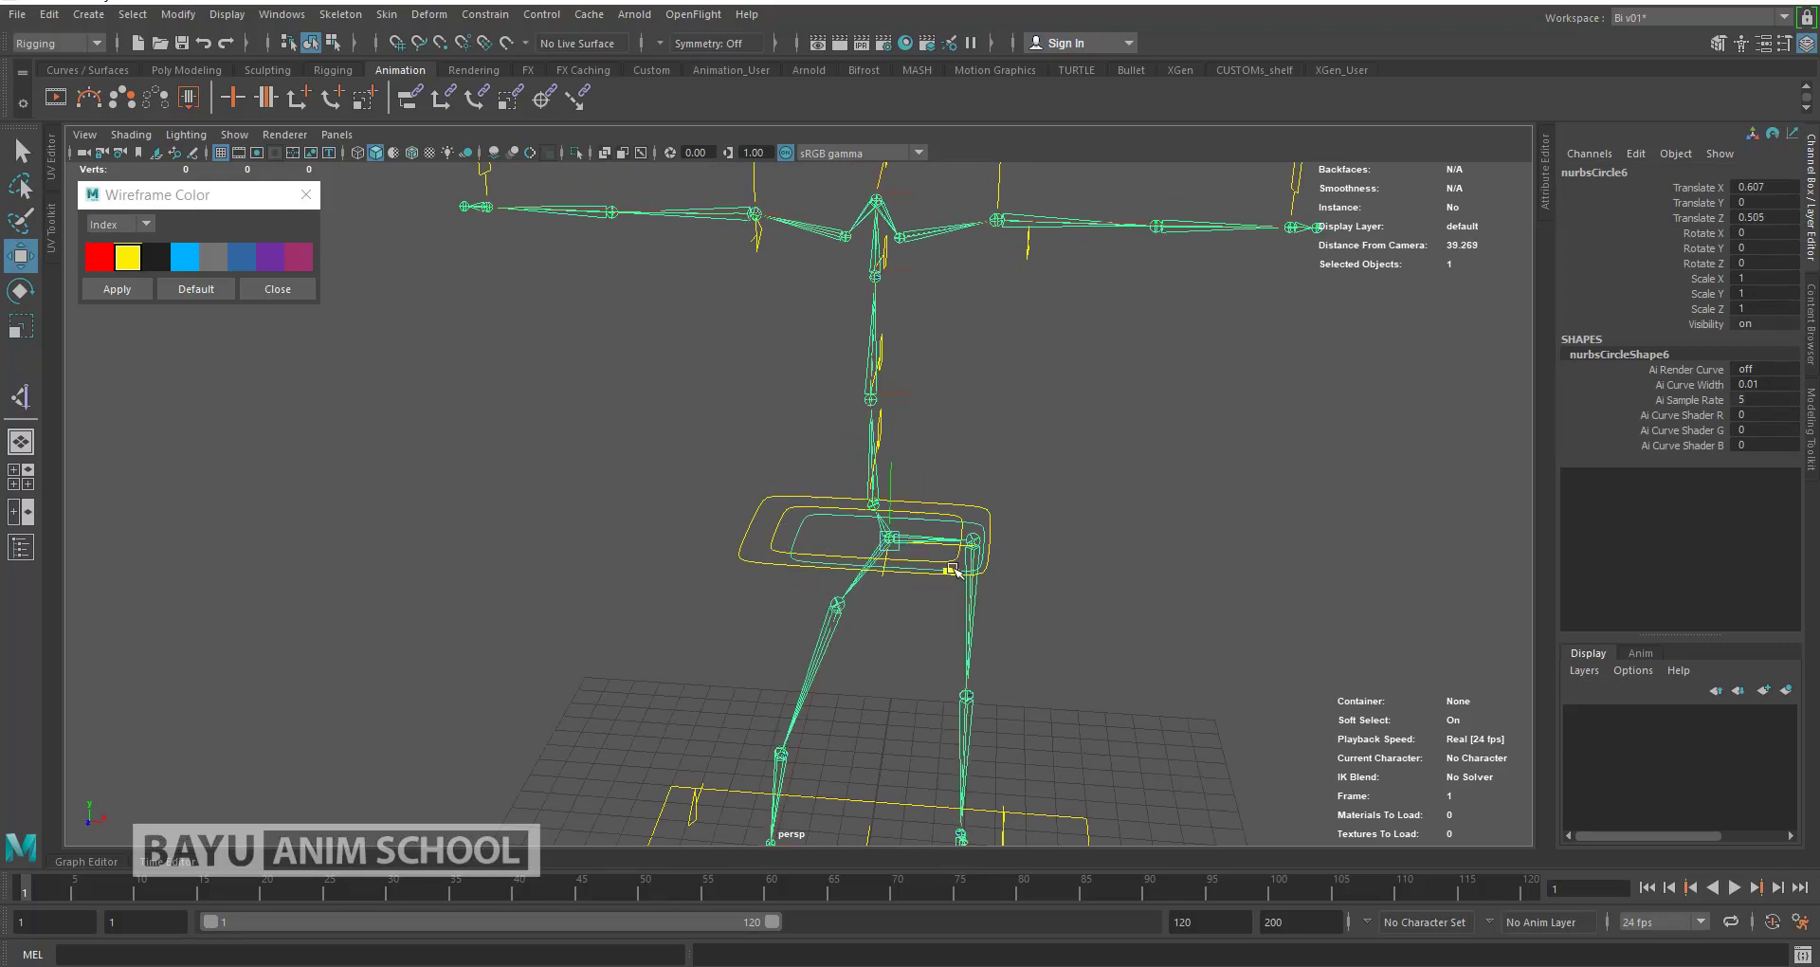
pyautogui.hotkey('ctrl', 'z')
pyautogui.moveTo(1088, 546)
pyautogui.keyDown('alt'); pyautogui.mouseDown()
pyautogui.moveTo(869, 539)
pyautogui.moveTo(796, 609)
pyautogui.mouseUp(); pyautogui.keyUp('alt')
pyautogui.click(691, 574)
pyautogui.moveTo(691, 573)
pyautogui.keyDown('alt'); pyautogui.mouseDown()
pyautogui.moveTo(699, 533)
pyautogui.moveTo(742, 555)
pyautogui.mouseUp(); pyautogui.keyUp('alt')
pyautogui.click(656, 491)
pyautogui.press('e')
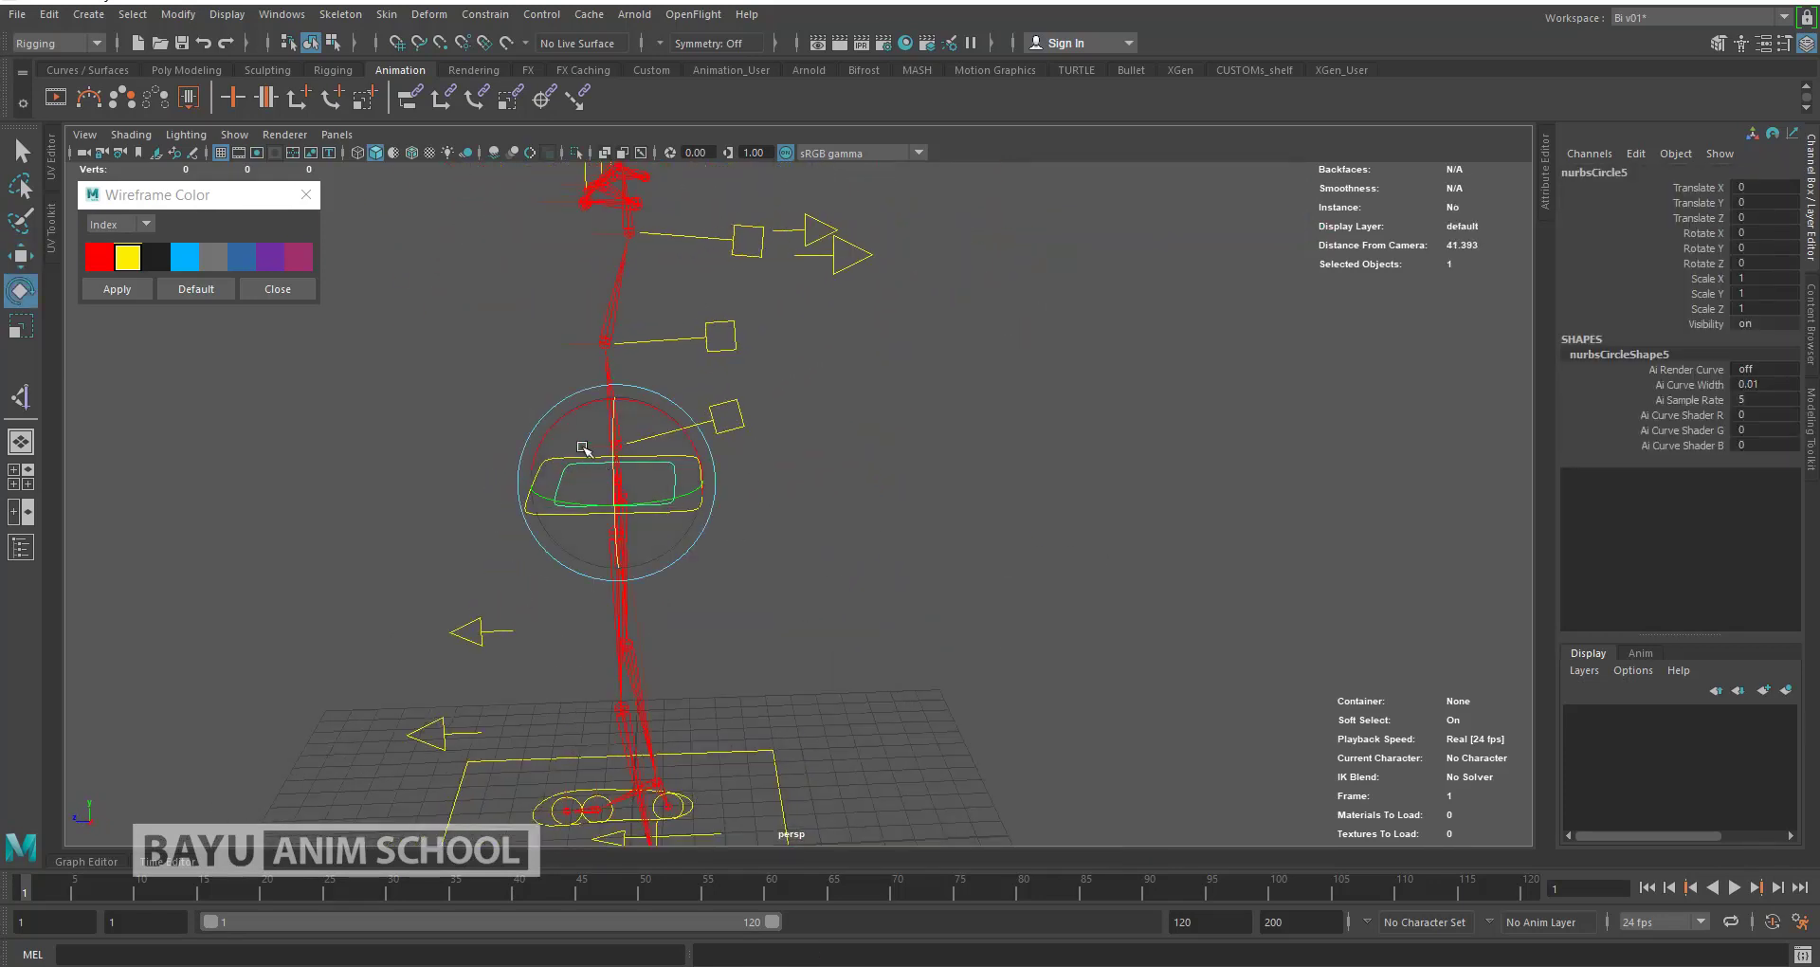
pyautogui.moveTo(556, 422); pyautogui.dragTo(548, 437)
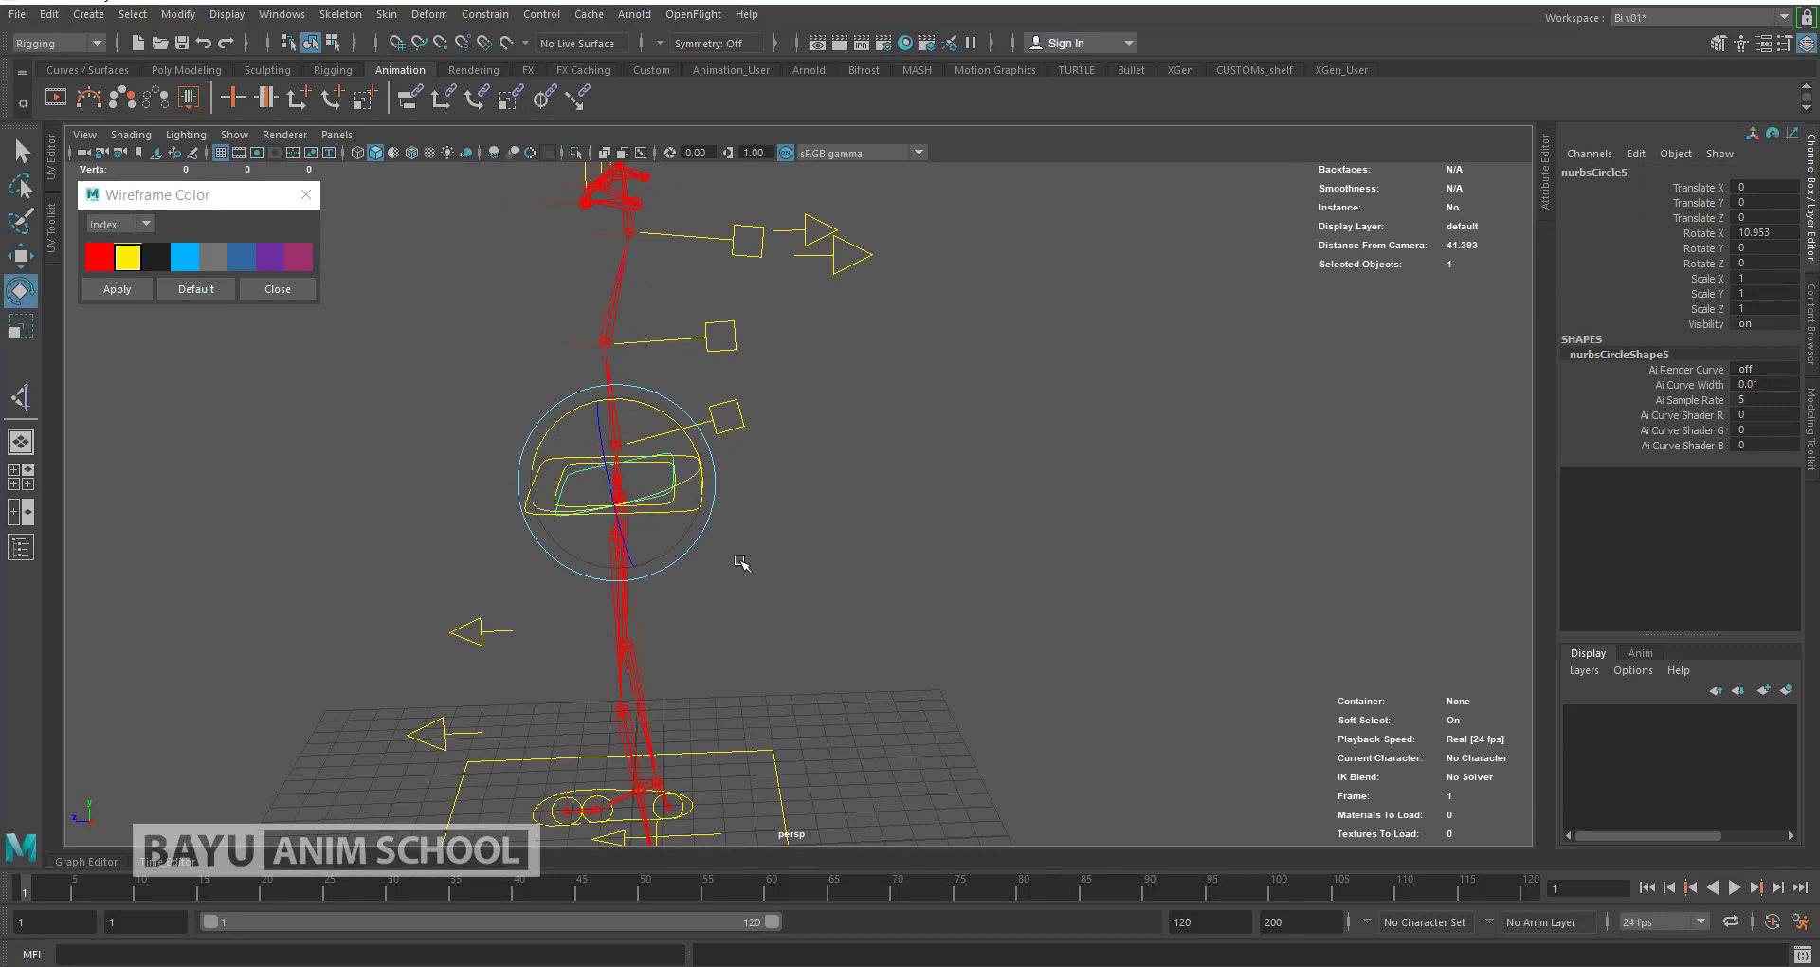
pyautogui.click(853, 572)
pyautogui.moveTo(854, 573)
pyautogui.keyDown('alt'); pyautogui.mouseDown()
pyautogui.moveTo(813, 557)
pyautogui.moveTo(967, 601)
pyautogui.moveTo(946, 543)
pyautogui.mouseUp(); pyautogui.keyUp('alt')
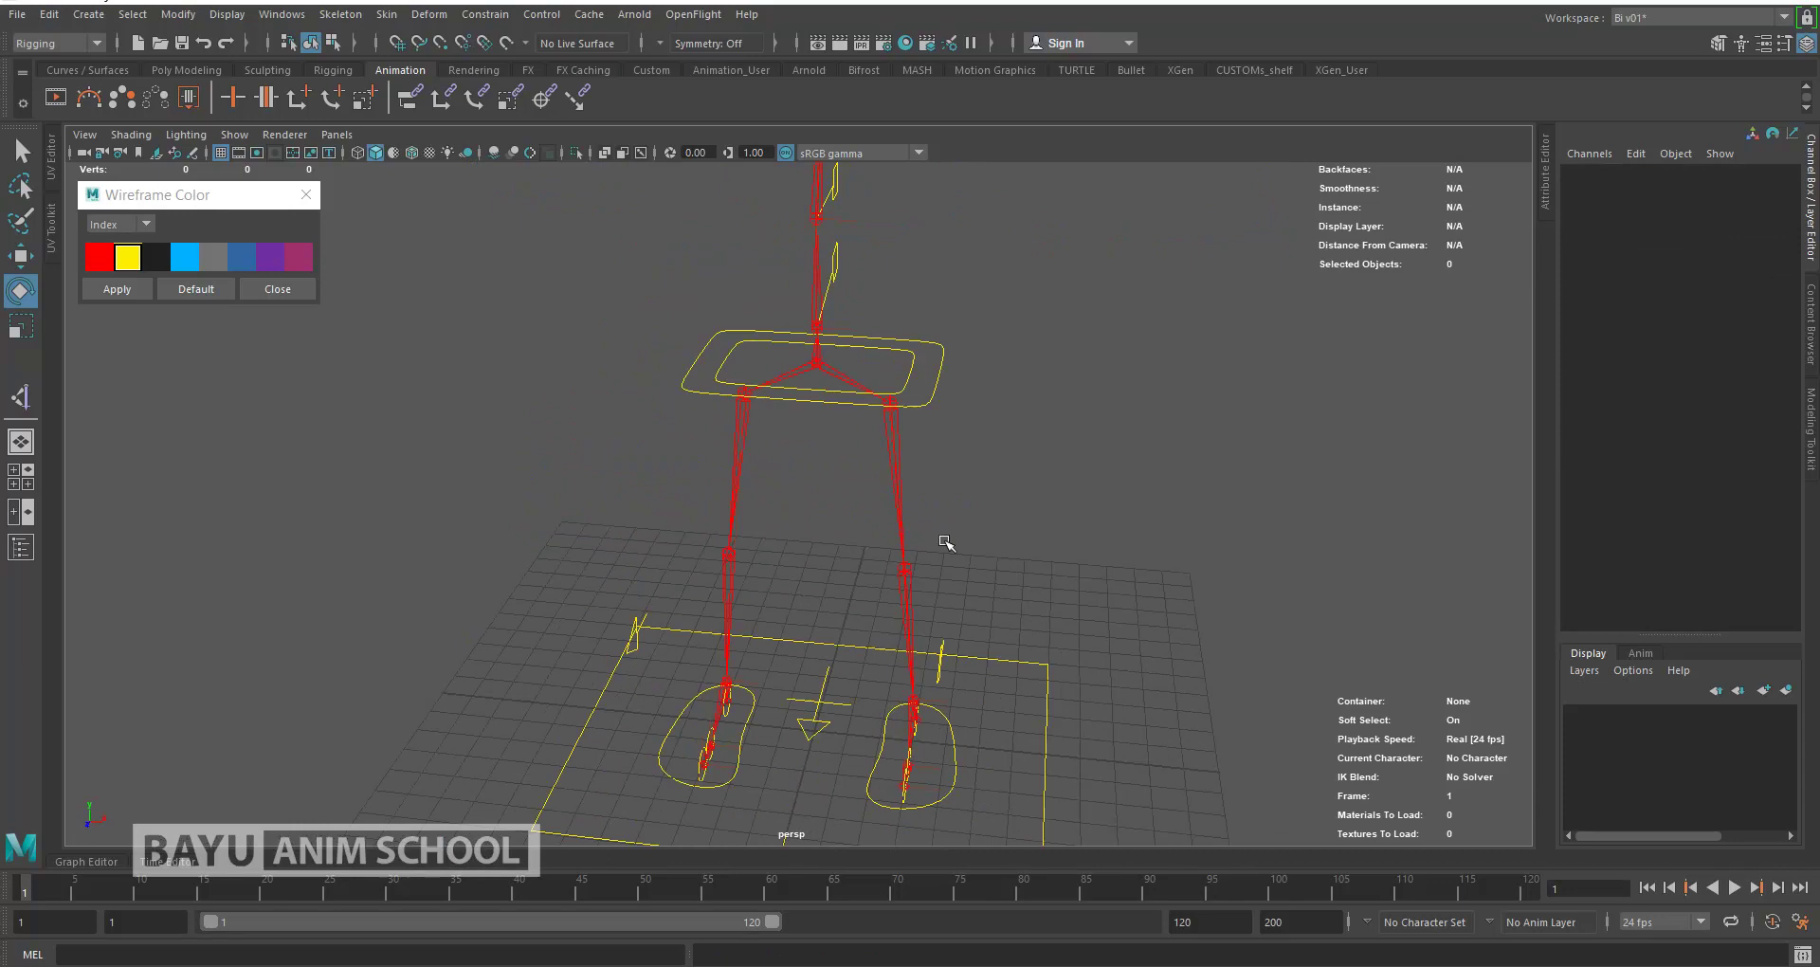
pyautogui.click(924, 393)
pyautogui.moveTo(924, 393)
pyautogui.keyDown('alt'); pyautogui.mouseDown()
pyautogui.moveTo(892, 397)
pyautogui.moveTo(898, 417)
pyautogui.mouseUp(); pyautogui.keyUp('alt')
pyautogui.press('w')
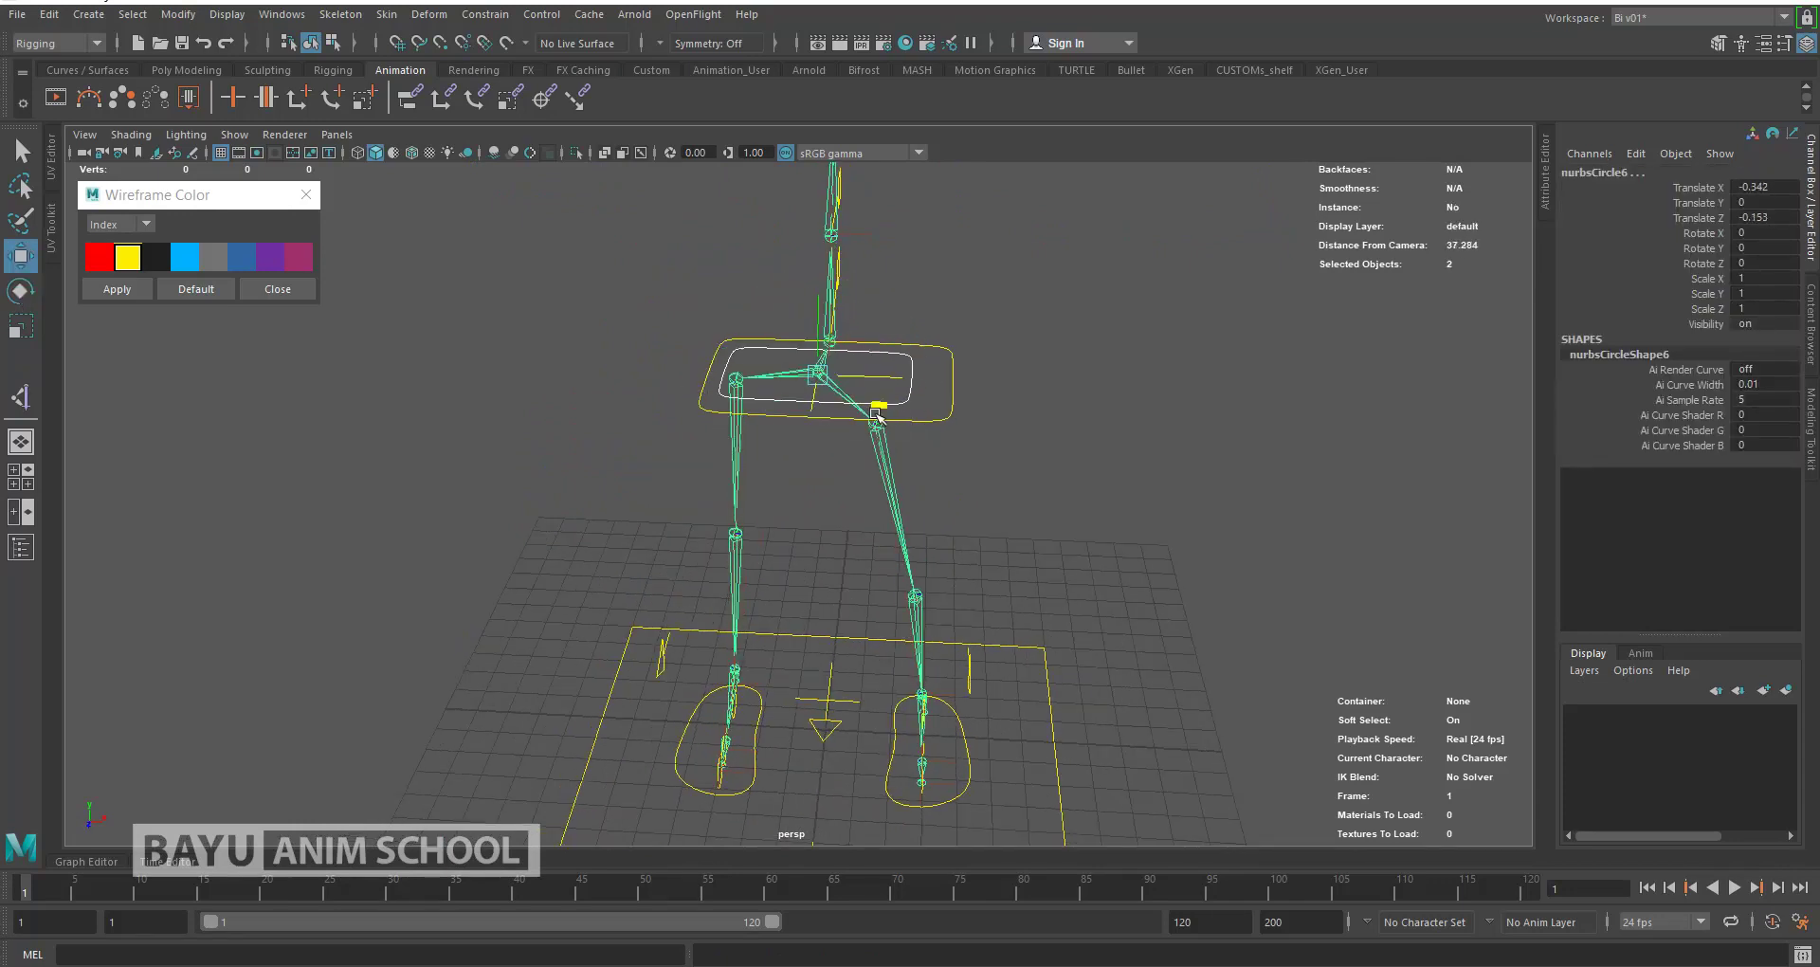
pyautogui.click(1081, 558)
pyautogui.moveTo(1085, 560)
pyautogui.keyDown('alt'); pyautogui.mouseDown()
pyautogui.moveTo(896, 422)
pyautogui.moveTo(911, 557)
pyautogui.moveTo(573, 727)
pyautogui.moveTo(655, 639)
pyautogui.moveTo(885, 581)
pyautogui.moveTo(1049, 572)
pyautogui.moveTo(989, 555)
pyautogui.moveTo(983, 503)
pyautogui.moveTo(976, 528)
pyautogui.moveTo(1061, 528)
pyautogui.moveTo(977, 526)
pyautogui.moveTo(1008, 541)
pyautogui.moveTo(967, 559)
pyautogui.mouseUp(); pyautogui.keyUp('alt')
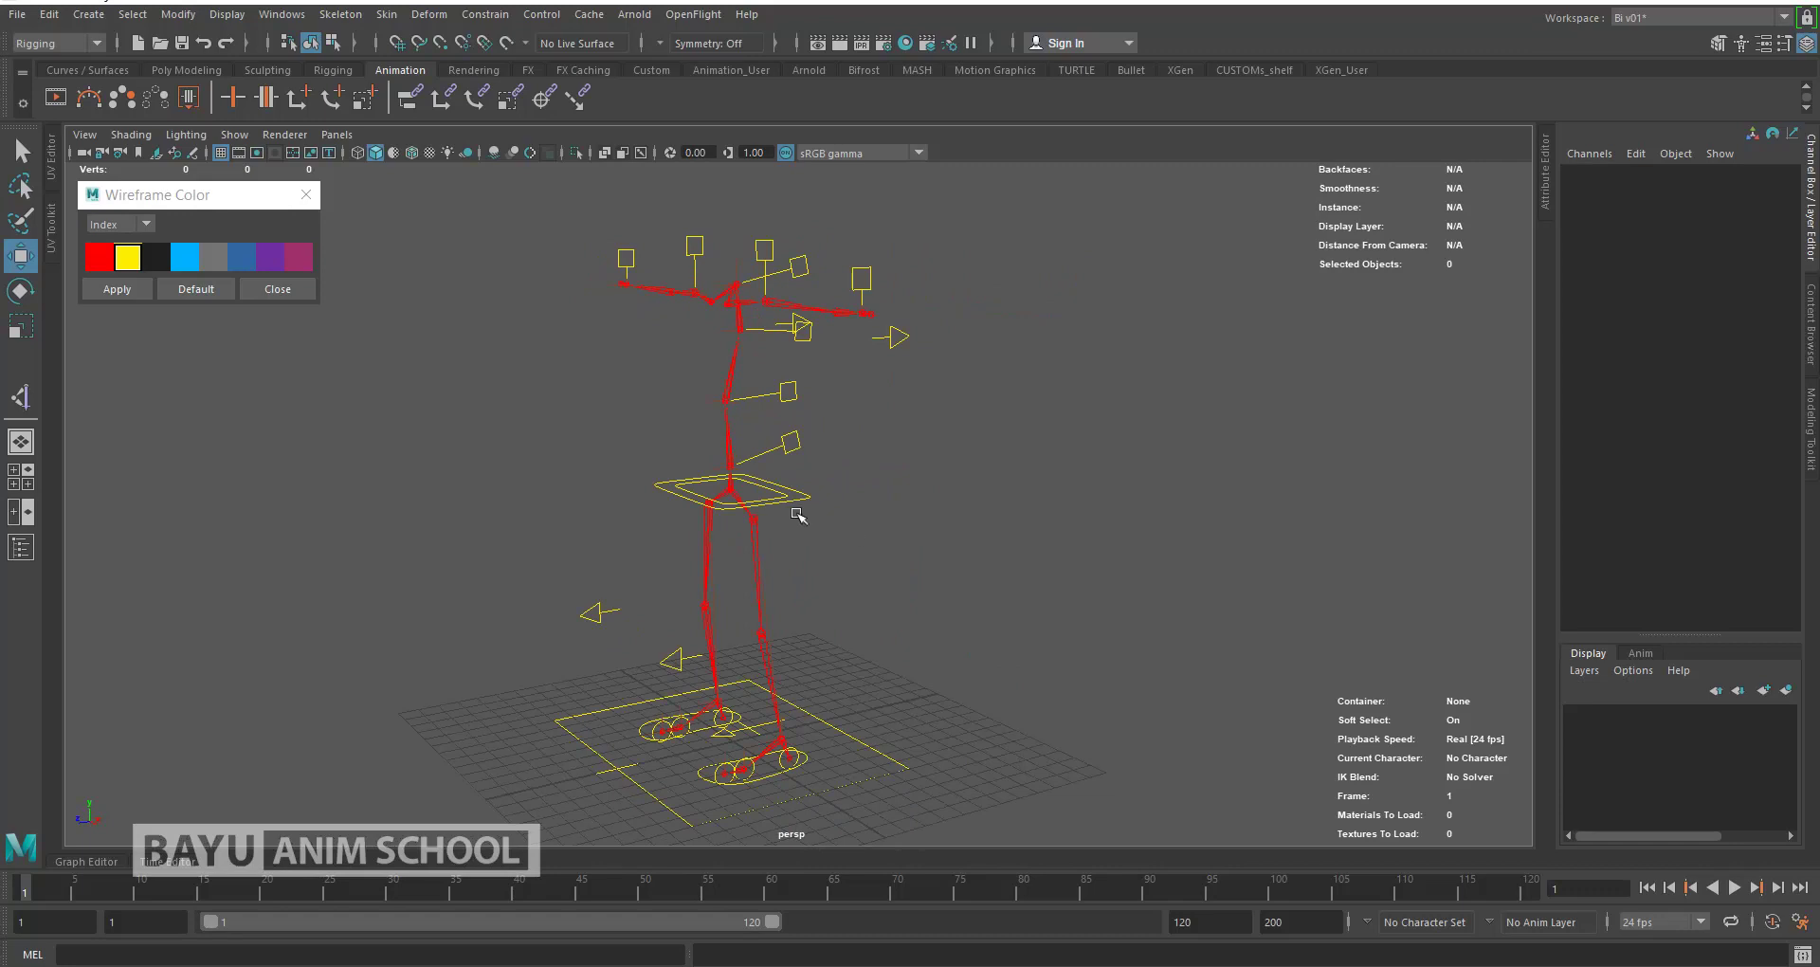